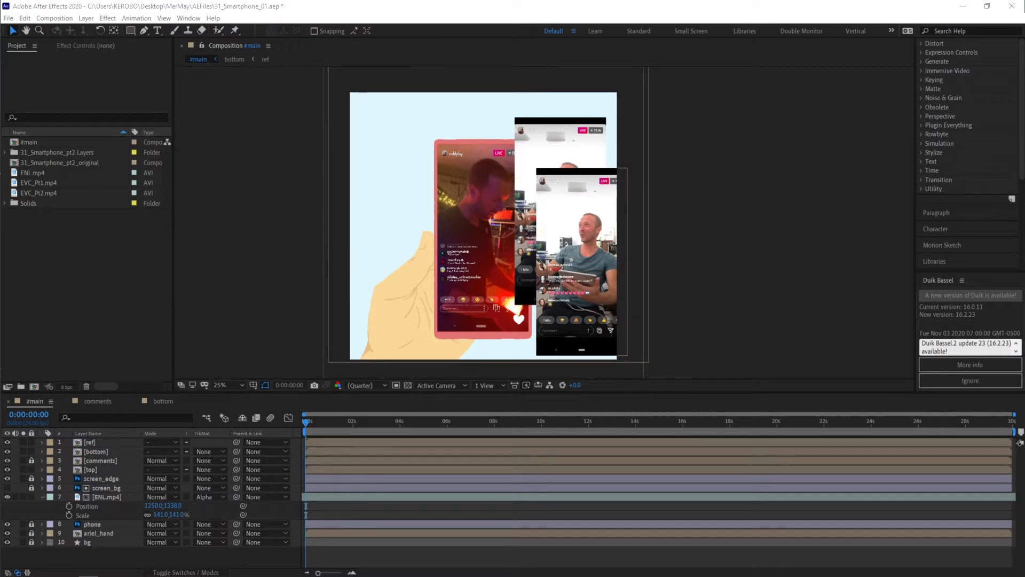
Open the 31_Smartphone_cropped line drawing from the MerMay folder for viewing, and close it.
{"action": "left_click_drag", "start_coordinate": [0, 133], "coordinate": [185, 127]}
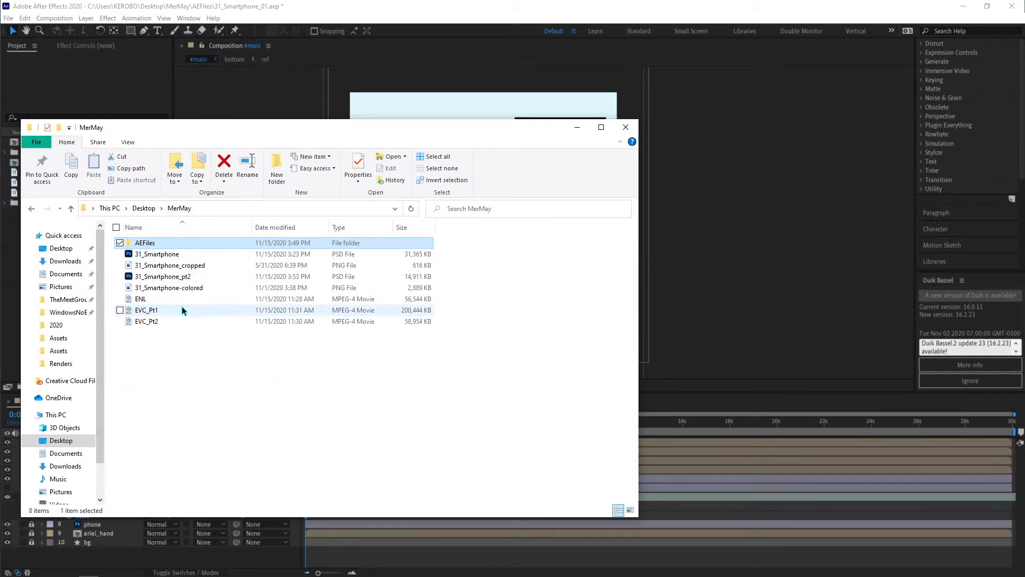
{"action": "left_click", "coordinate": [179, 266]}
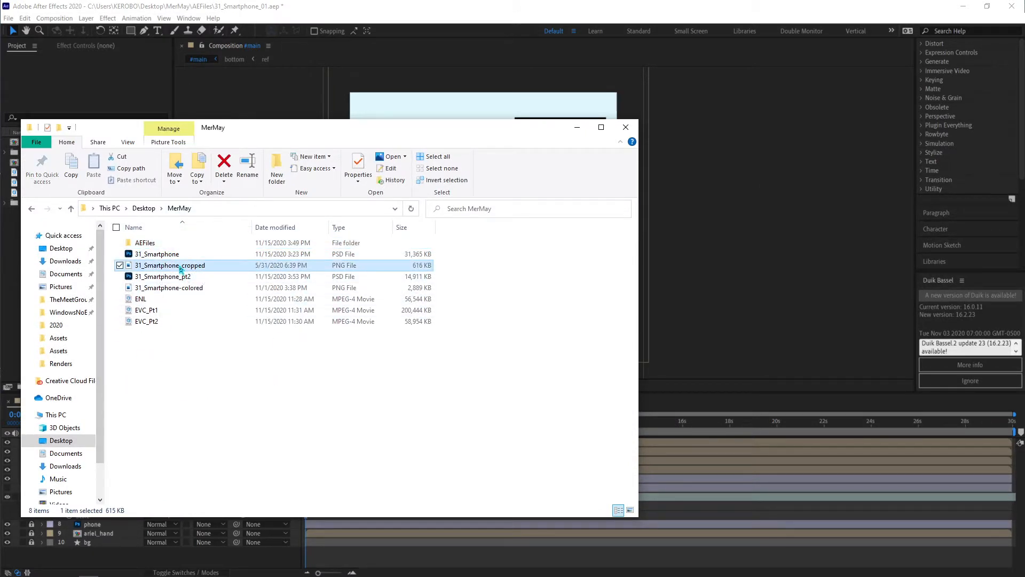
{"action": "double_click", "coordinate": [180, 269]}
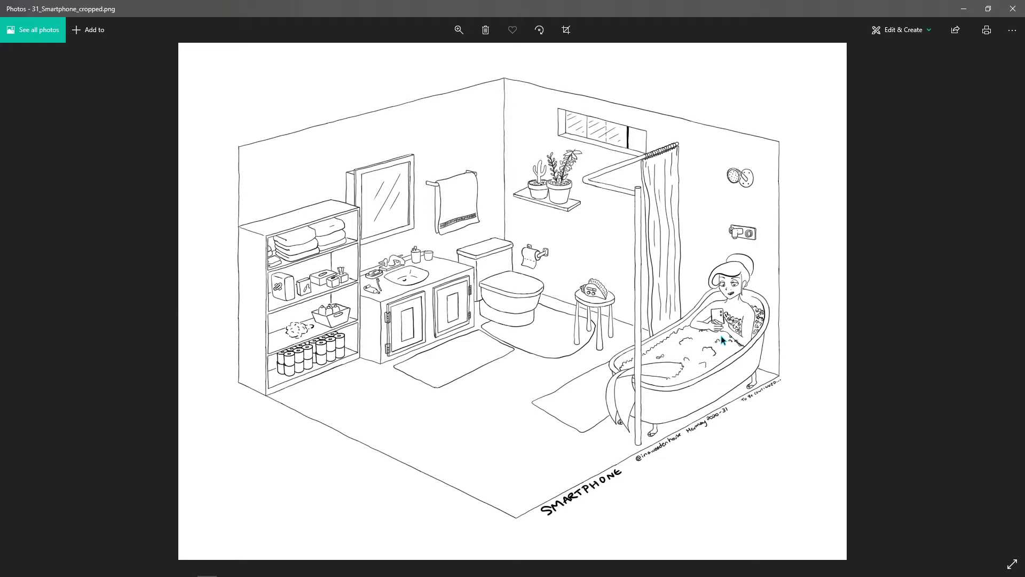
{"action": "left_click", "coordinate": [1012, 9]}
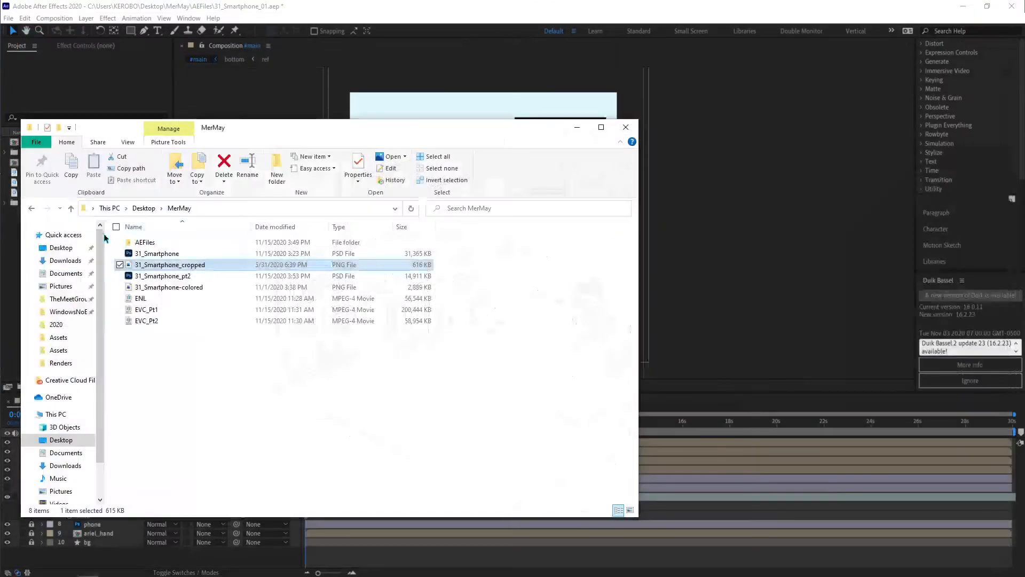
Open the 31_Smartphone-colored image, compare it with the cropped line drawing, and close the viewer.
{"action": "double_click", "coordinate": [166, 288]}
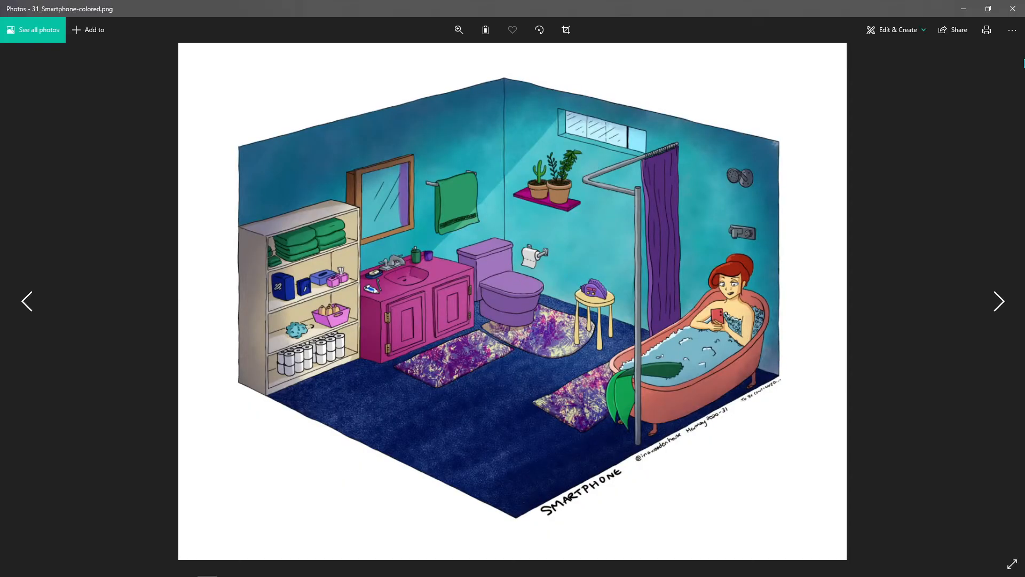
{"action": "key", "text": "Left"}
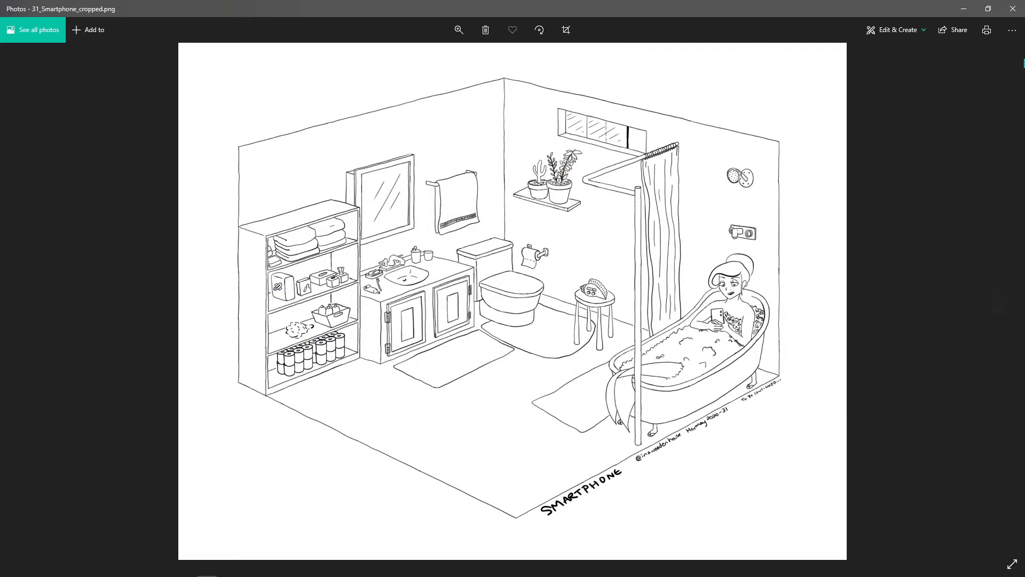
{"action": "key", "text": "Right"}
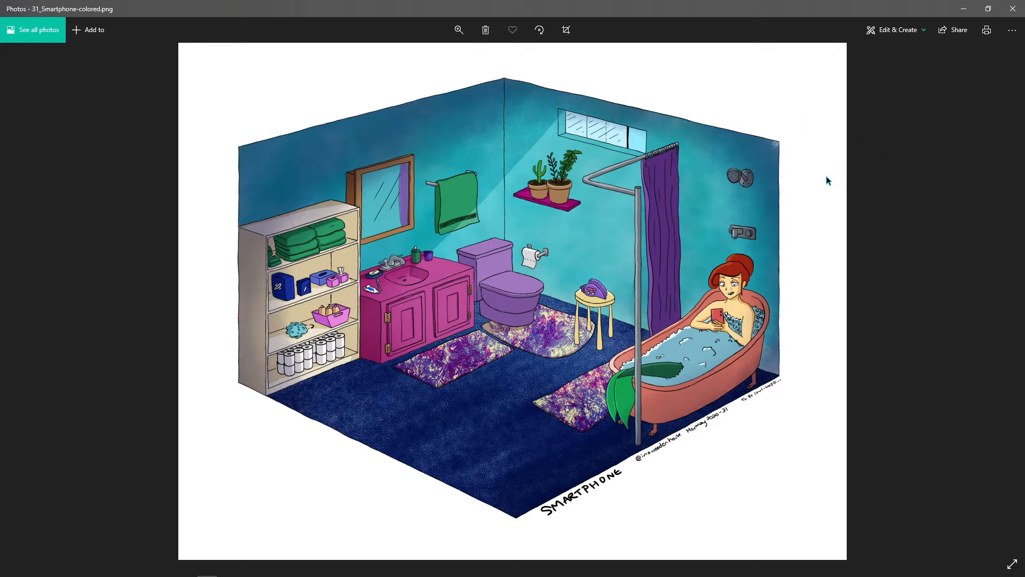
{"action": "key", "text": "Right"}
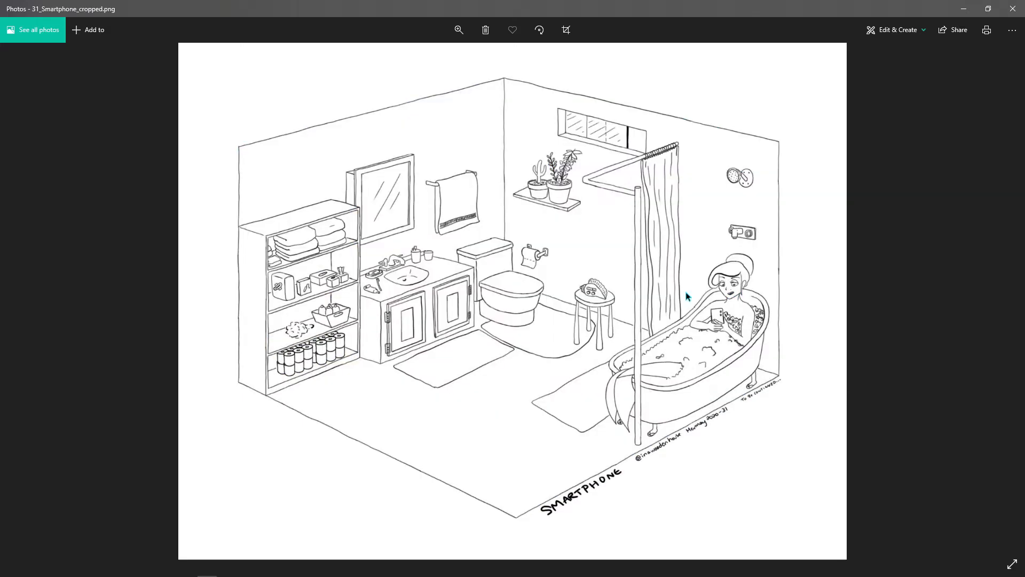
{"action": "key", "text": "Left"}
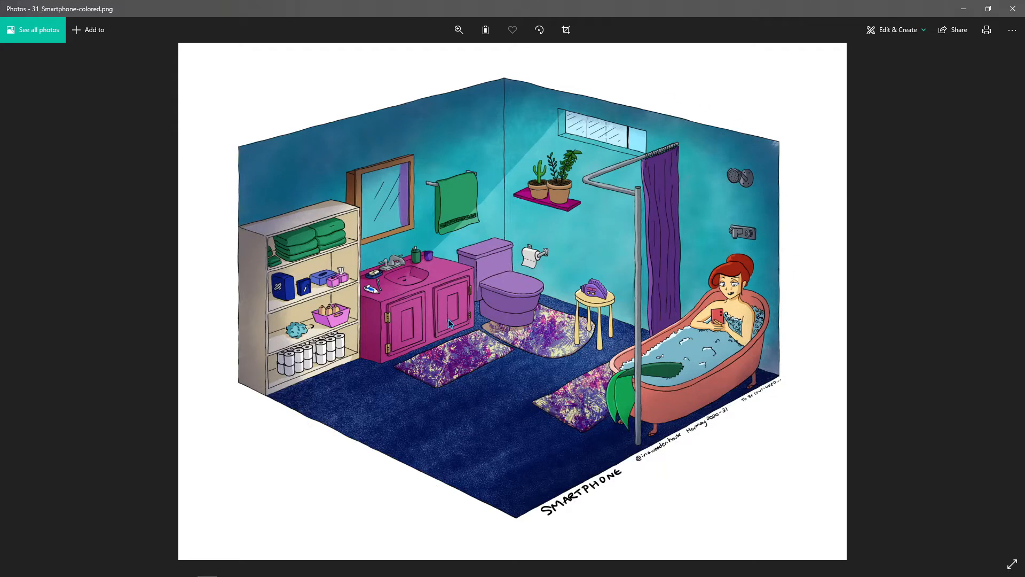
{"action": "key", "text": "Left"}
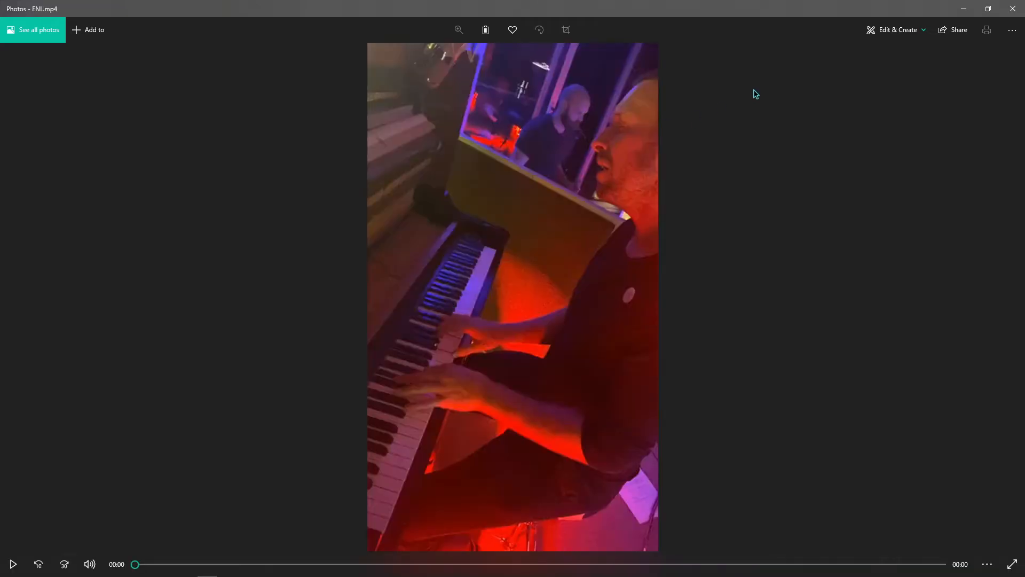
{"action": "left_click", "coordinate": [1012, 9]}
Switch to After Effects and hide the ref layer in the #main composition.
{"action": "left_click", "coordinate": [372, 15]}
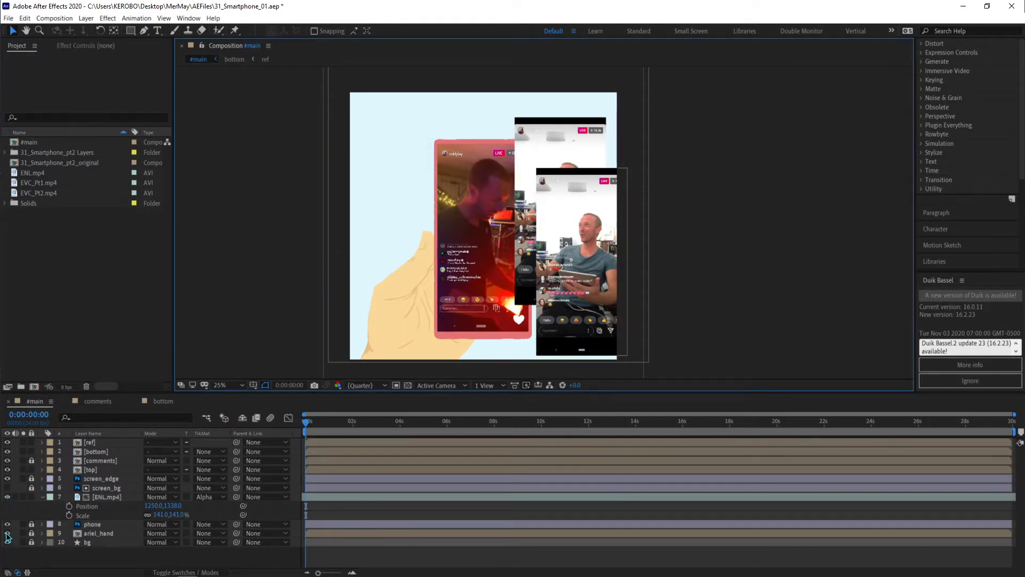
{"action": "left_click", "coordinate": [7, 497]}
{"action": "left_click", "coordinate": [7, 497]}
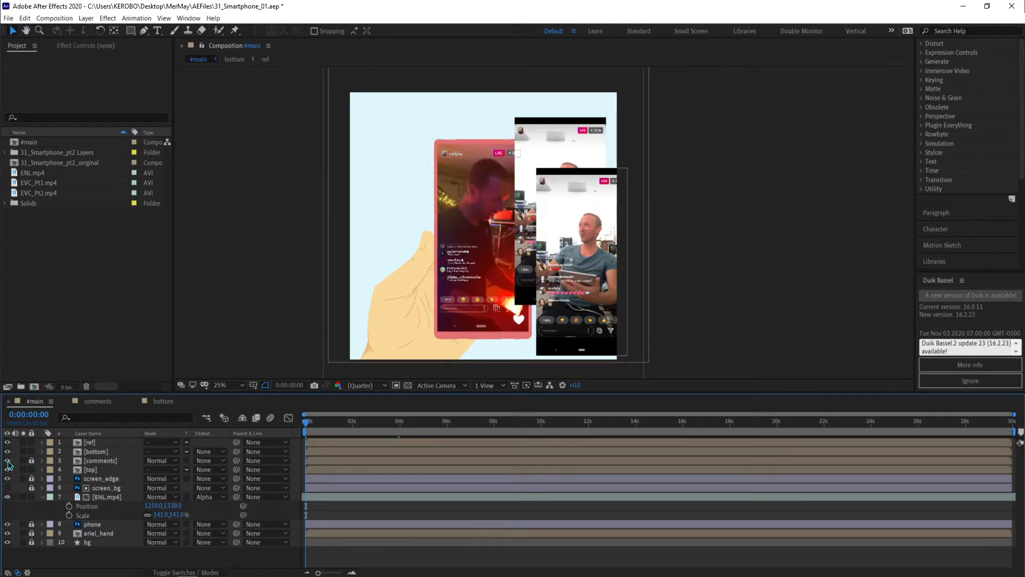
{"action": "left_click", "coordinate": [6, 442]}
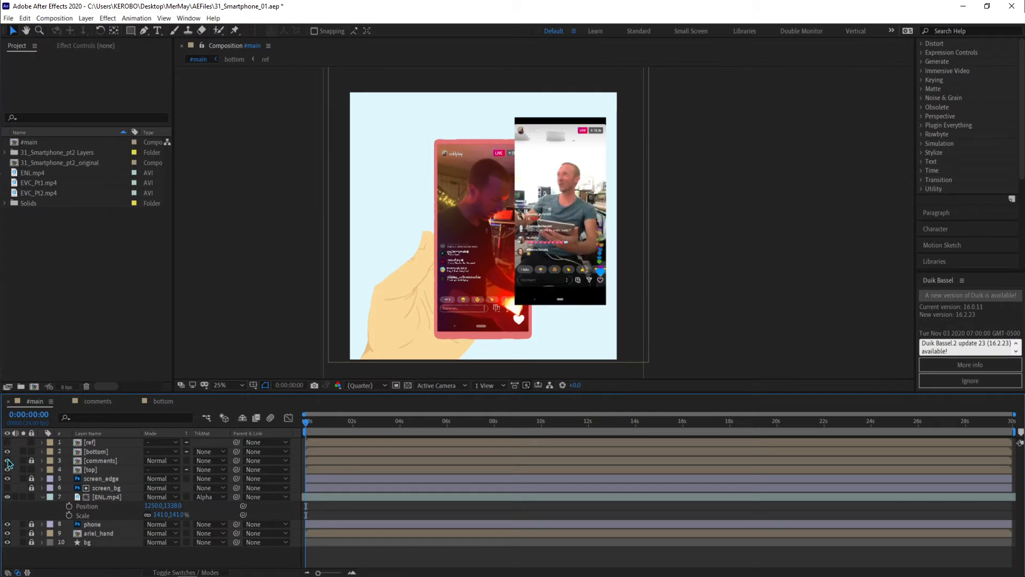
Look into the comments composition, hide the ref layer in the bottom composition, and return to #main.
{"action": "left_click", "coordinate": [169, 404]}
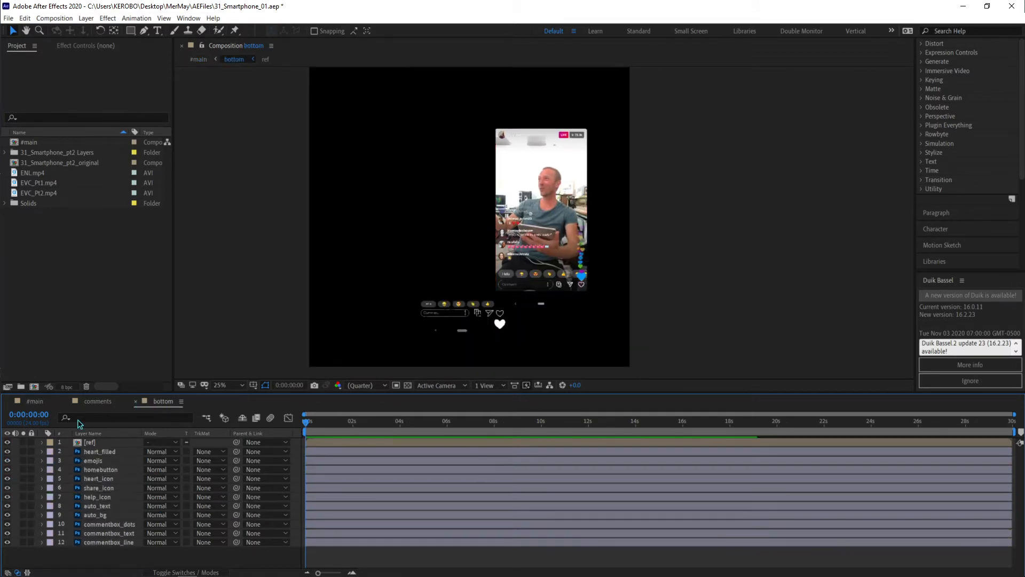
{"action": "left_click", "coordinate": [95, 408]}
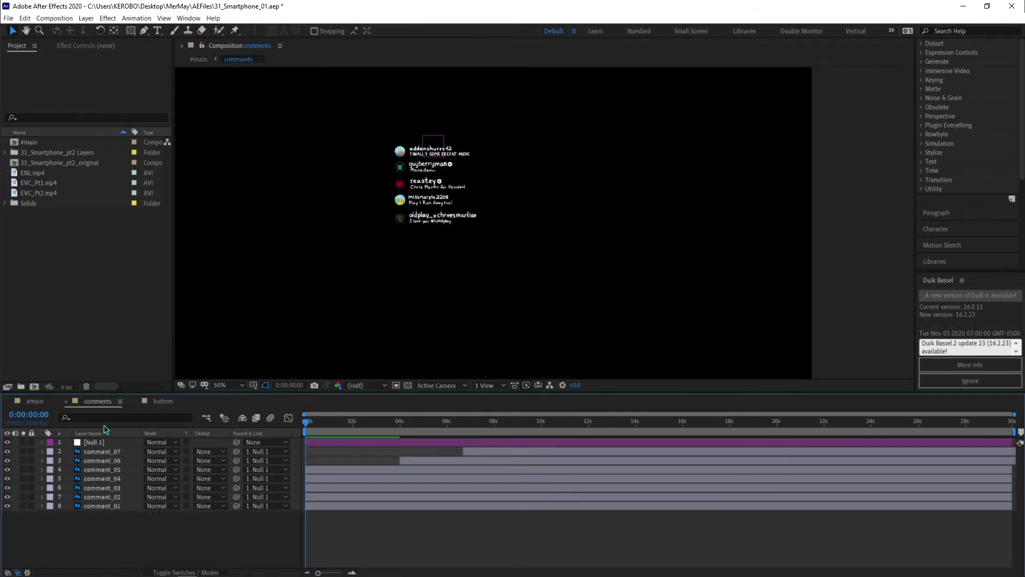
{"action": "left_click", "coordinate": [161, 401]}
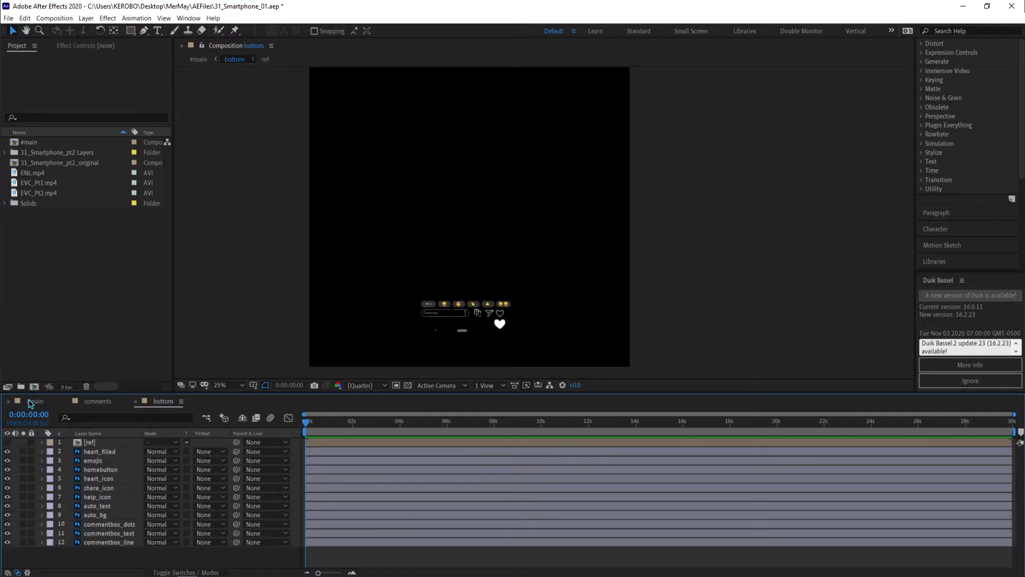
{"action": "left_click", "coordinate": [32, 402]}
Examine the phone and hand artwork in the #main composition, both up close and as a whole.
{"action": "key", "text": "period"}
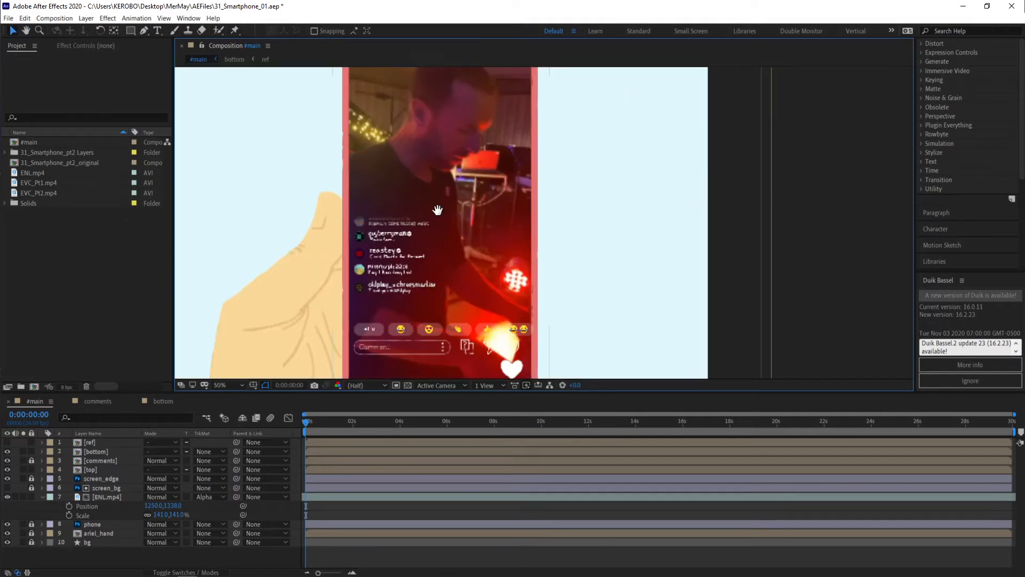
{"action": "left_click_drag", "start_coordinate": [577, 249], "coordinate": [597, 264]}
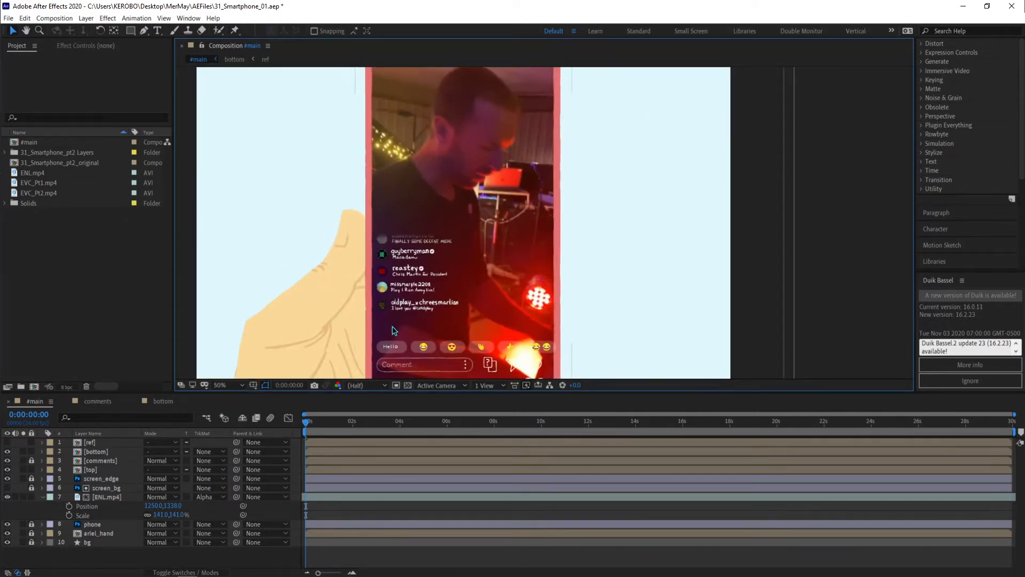
{"action": "left_click", "coordinate": [220, 385]}
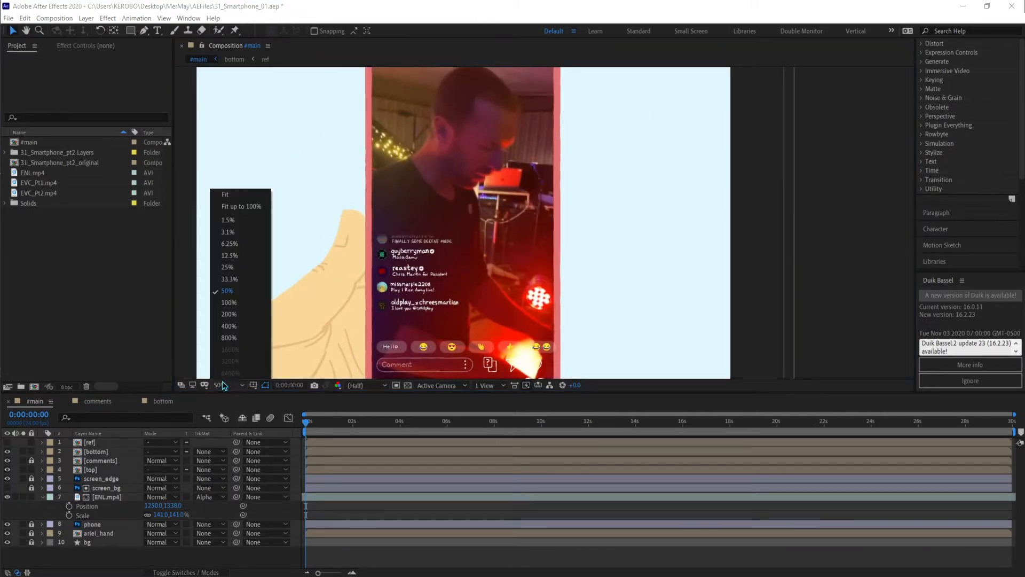
{"action": "key", "text": "Escape"}
{"action": "key", "text": "shift+slash"}
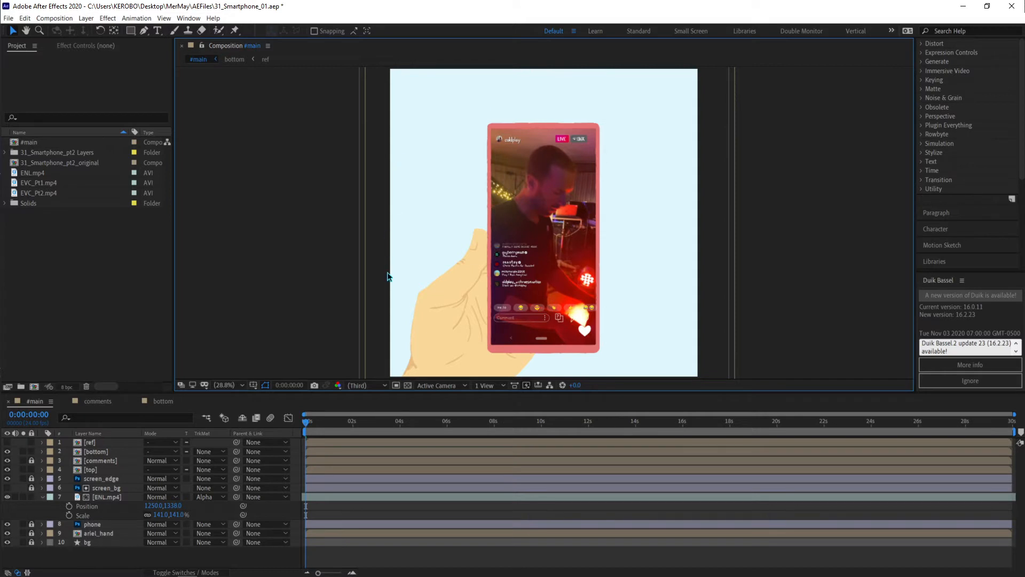
{"action": "left_click_drag", "start_coordinate": [829, 205], "coordinate": [828, 197]}
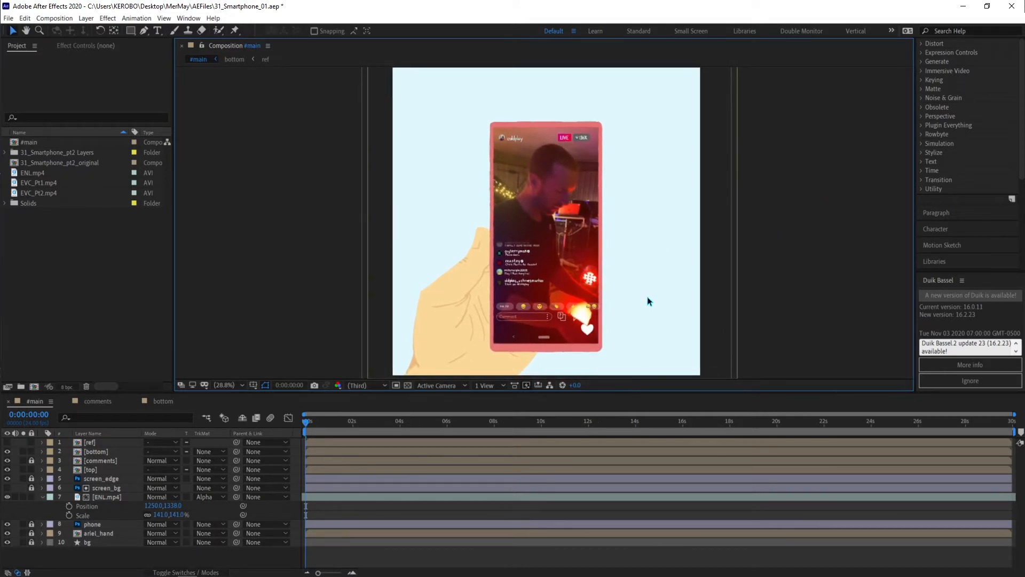
{"action": "left_click_drag", "start_coordinate": [662, 298], "coordinate": [666, 275]}
{"action": "scroll", "coordinate": [667, 277], "scroll_direction": "up", "scroll_amount": 1}
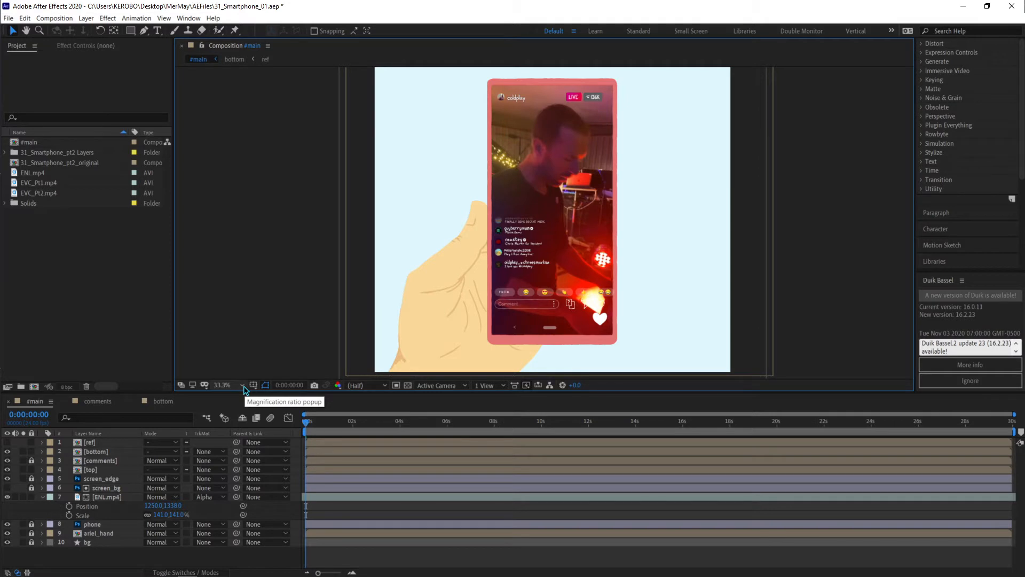
{"action": "left_click", "coordinate": [66, 298]}
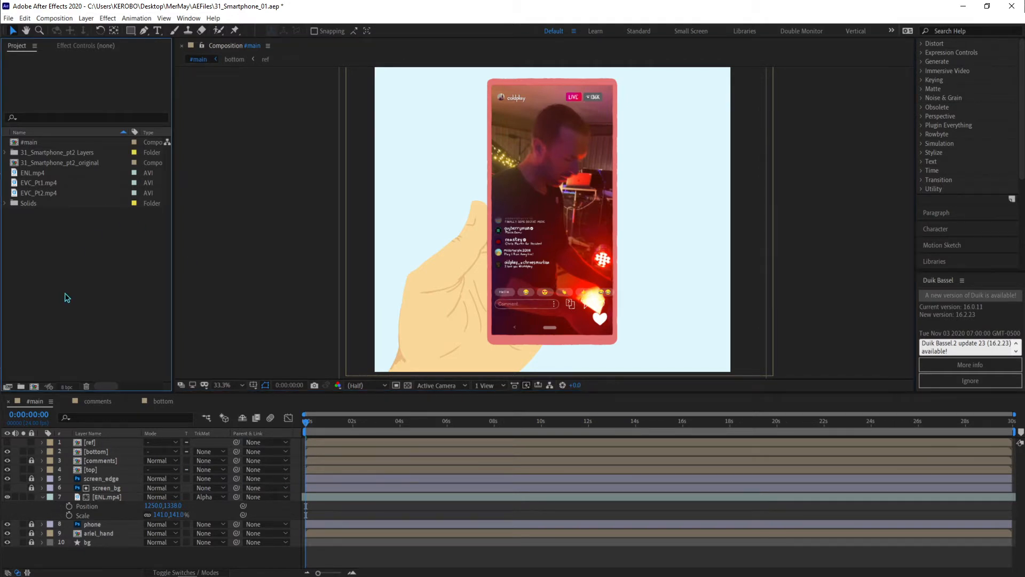
Examine the comment feed on the phone screen in #main at 100% magnification.
{"action": "scroll", "coordinate": [555, 275], "scroll_direction": "up", "scroll_amount": 2}
{"action": "key", "text": "space"}
{"action": "left_click_drag", "start_coordinate": [615, 286], "coordinate": [554, 188]}
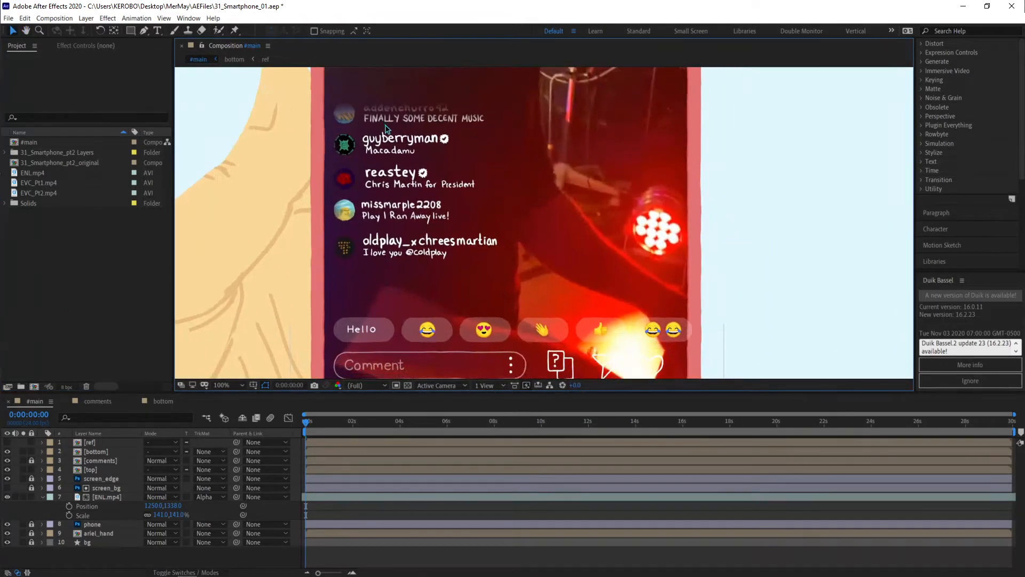
{"action": "left_click_drag", "start_coordinate": [411, 223], "coordinate": [424, 272]}
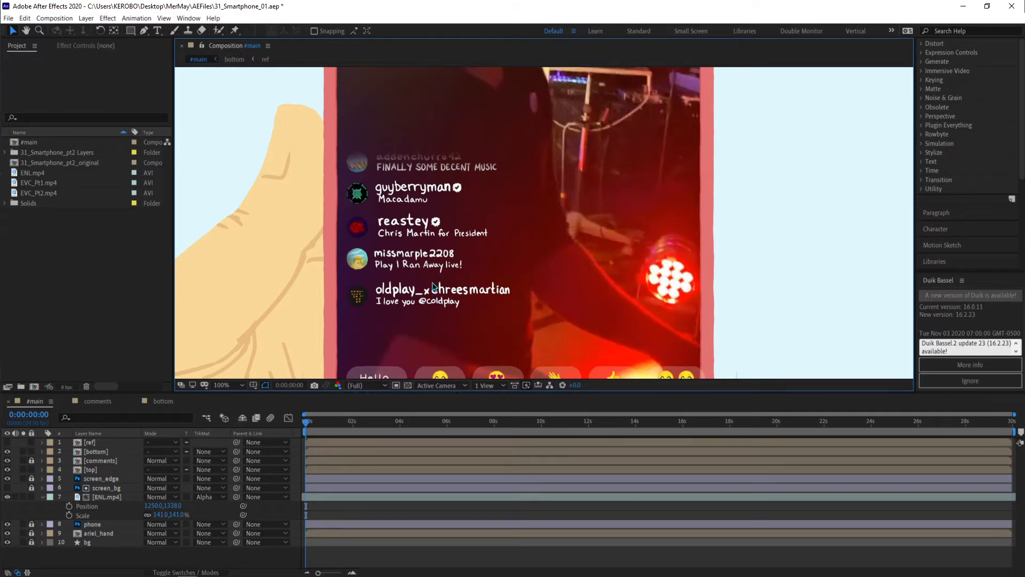
Open the comments composition and move the current time to about 8 seconds to view all the comments.
{"action": "left_click", "coordinate": [108, 401]}
{"action": "scroll", "coordinate": [427, 249], "scroll_direction": "up", "scroll_amount": 2}
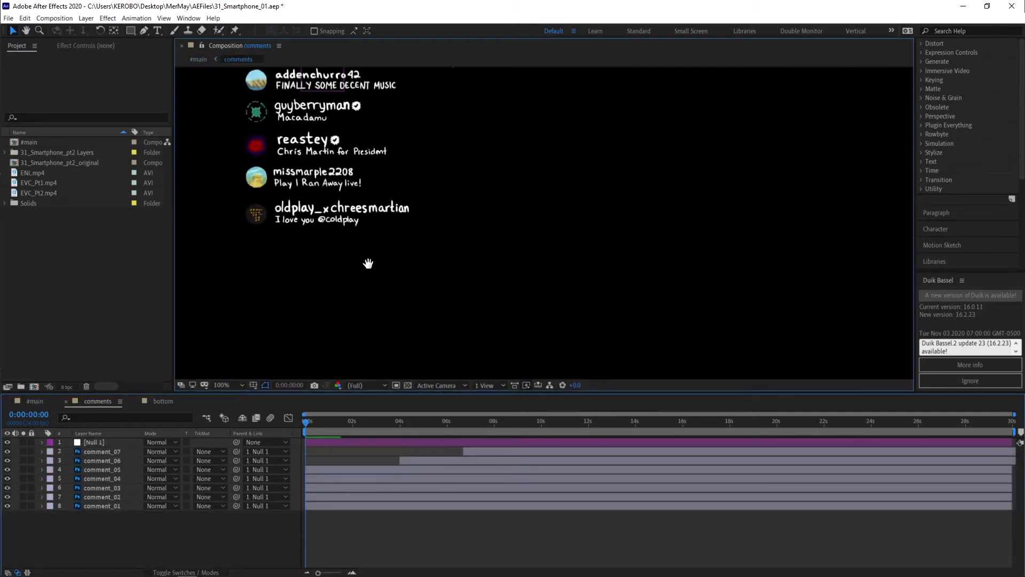
{"action": "left_click_drag", "start_coordinate": [431, 416], "coordinate": [494, 423]}
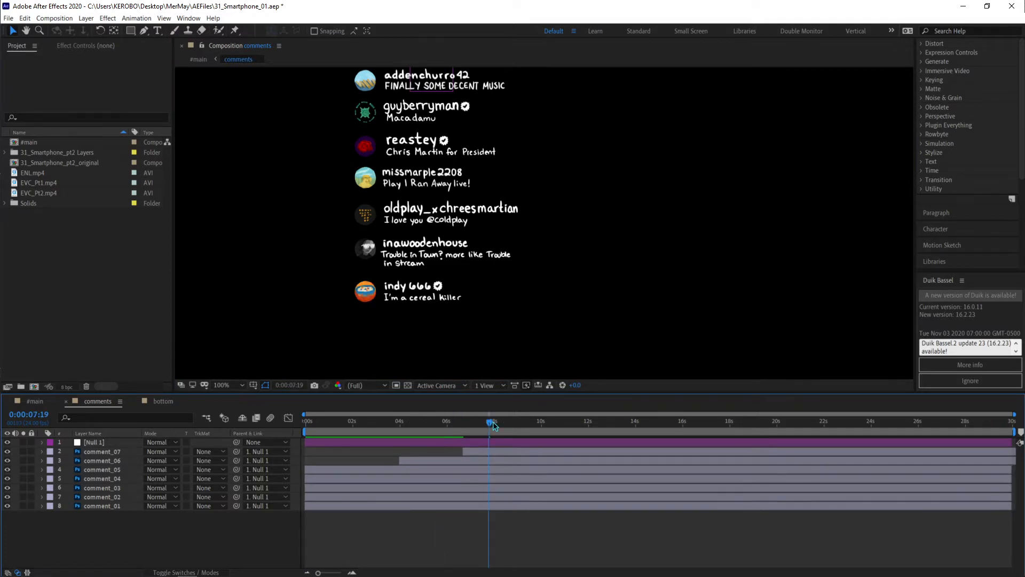
{"action": "left_click_drag", "start_coordinate": [465, 310], "coordinate": [495, 271]}
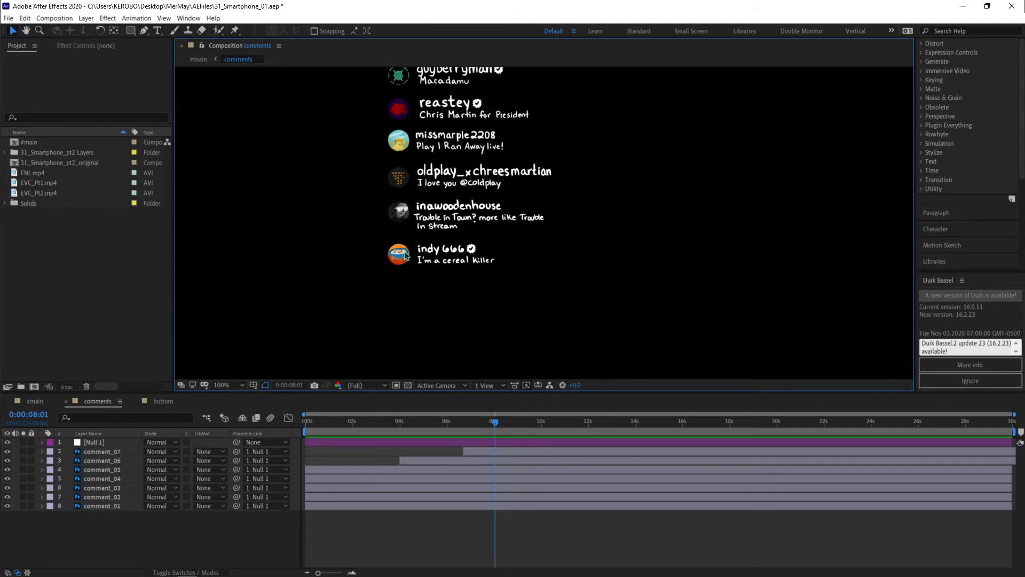
Examine the profile picture and text of the lowest comment at up to 400%, and return to 100% magnification.
{"action": "key", "text": "period"}
{"action": "key", "text": "period"}
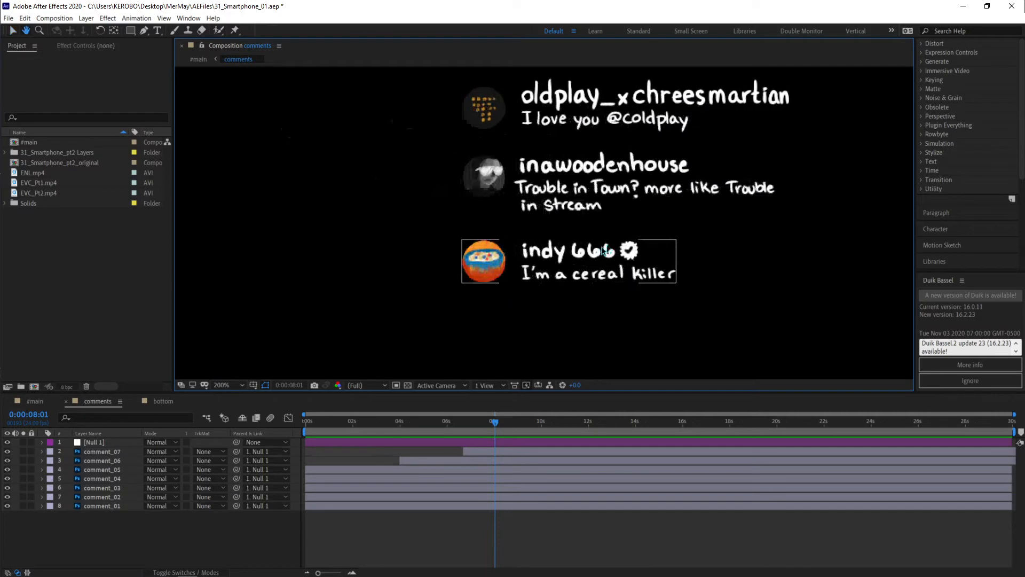
{"action": "key", "text": "period"}
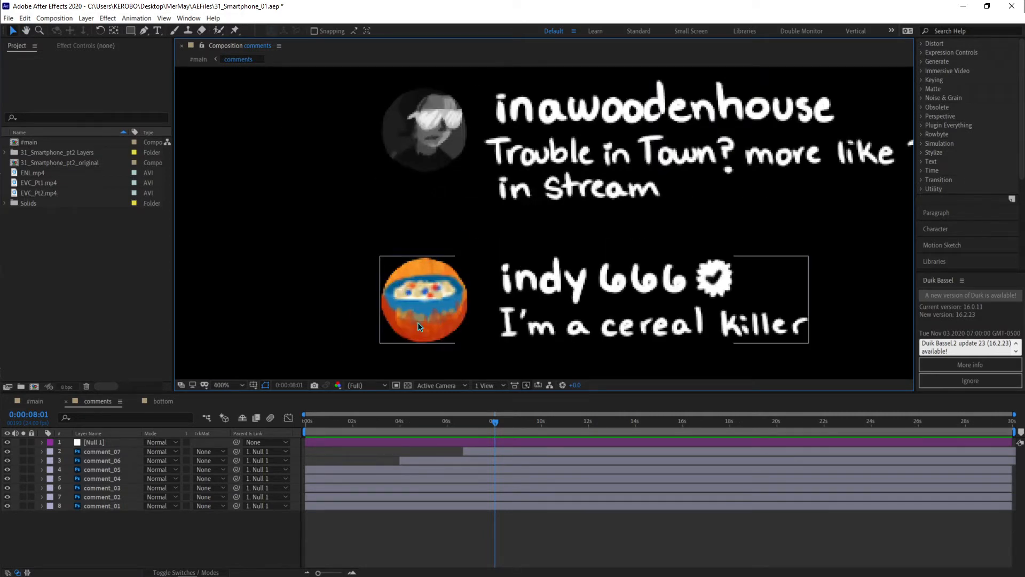
{"action": "key", "text": "comma"}
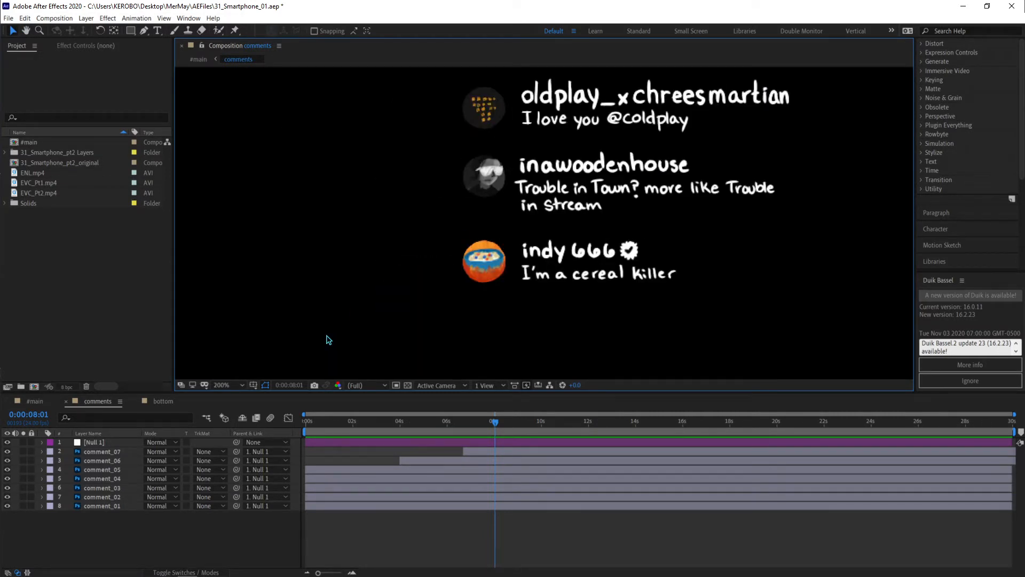
{"action": "key", "text": "comma"}
{"action": "left_click_drag", "start_coordinate": [314, 321], "coordinate": [264, 365]}
{"action": "left_click_drag", "start_coordinate": [331, 242], "coordinate": [352, 258]}
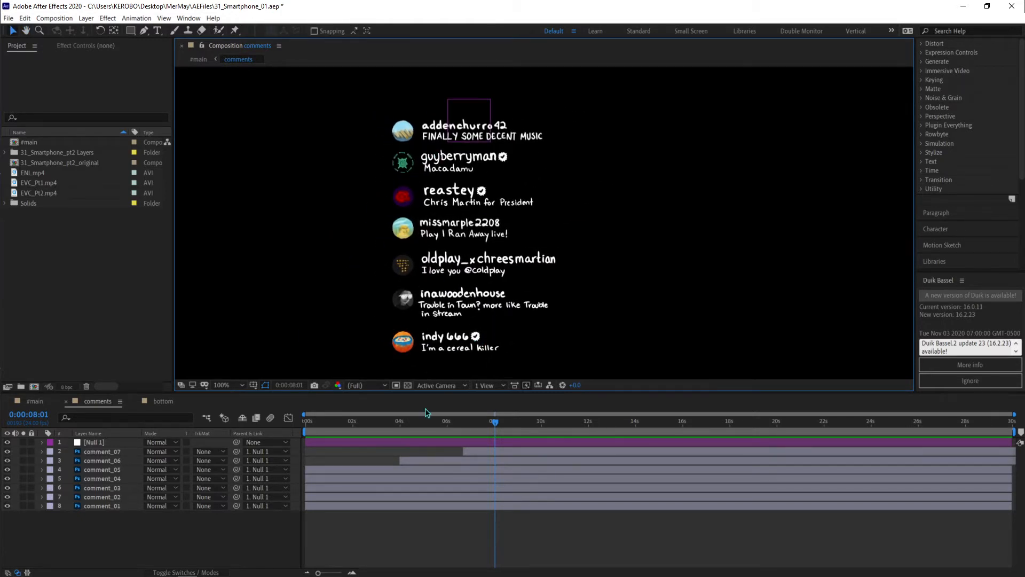
Scrub the comments composition from the start to 0:00:08:12, and return to the #main composition.
{"action": "left_click", "coordinate": [363, 422]}
{"action": "left_click_drag", "start_coordinate": [363, 421], "coordinate": [305, 421]}
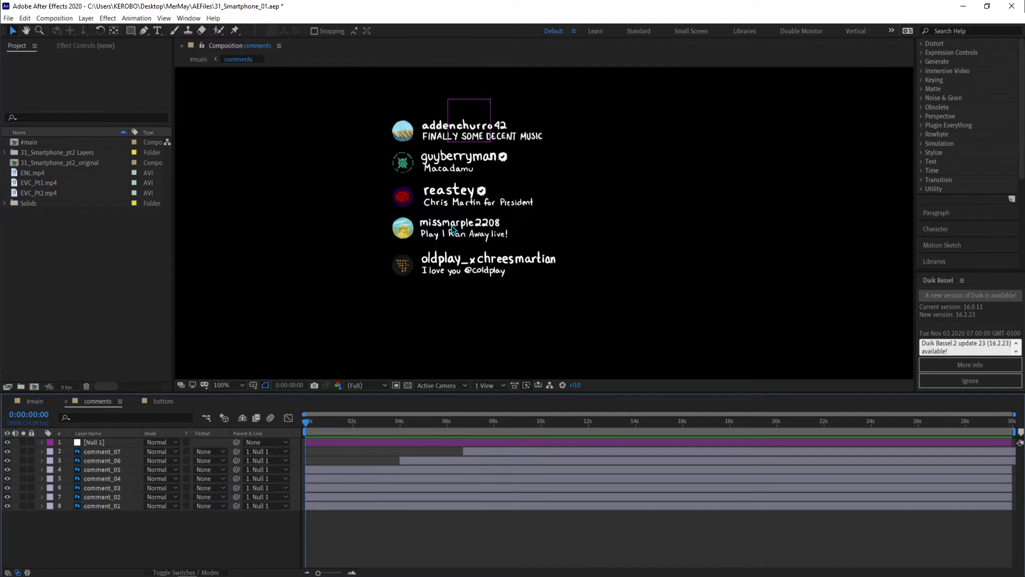
{"action": "left_click_drag", "start_coordinate": [433, 421], "coordinate": [506, 421]}
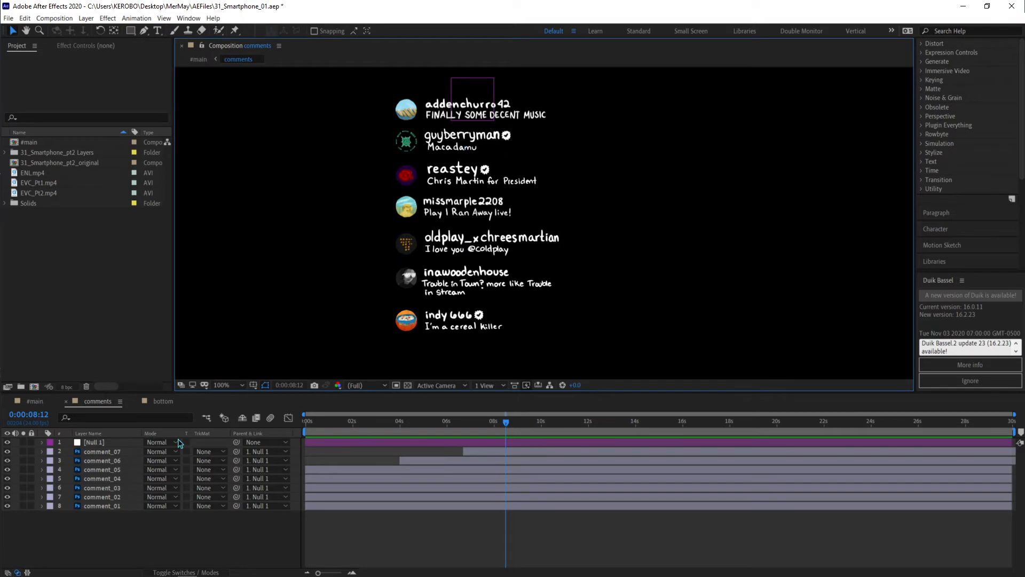
{"action": "left_click", "coordinate": [24, 402]}
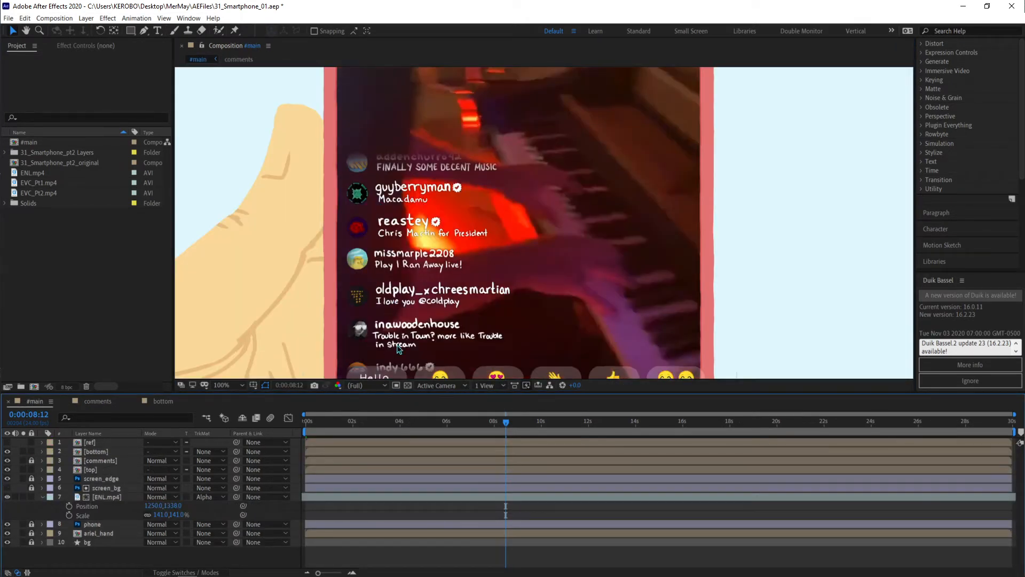
Scrub the comments composition from the start to 0:00:04:14, selecting the comment_06 layer to show where it begins.
{"action": "key", "text": "comma"}
{"action": "key", "text": "comma"}
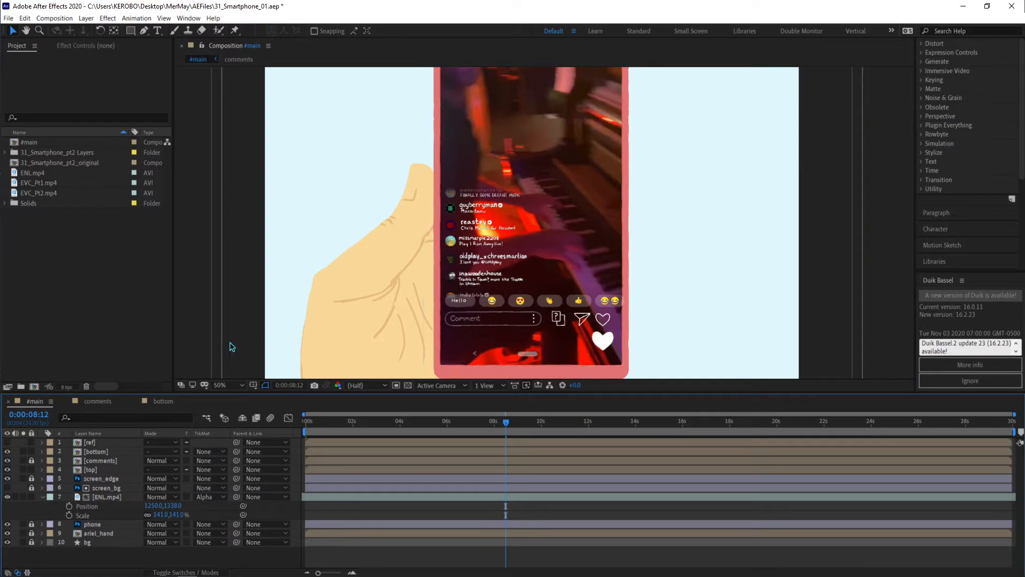
{"action": "left_click", "coordinate": [98, 401]}
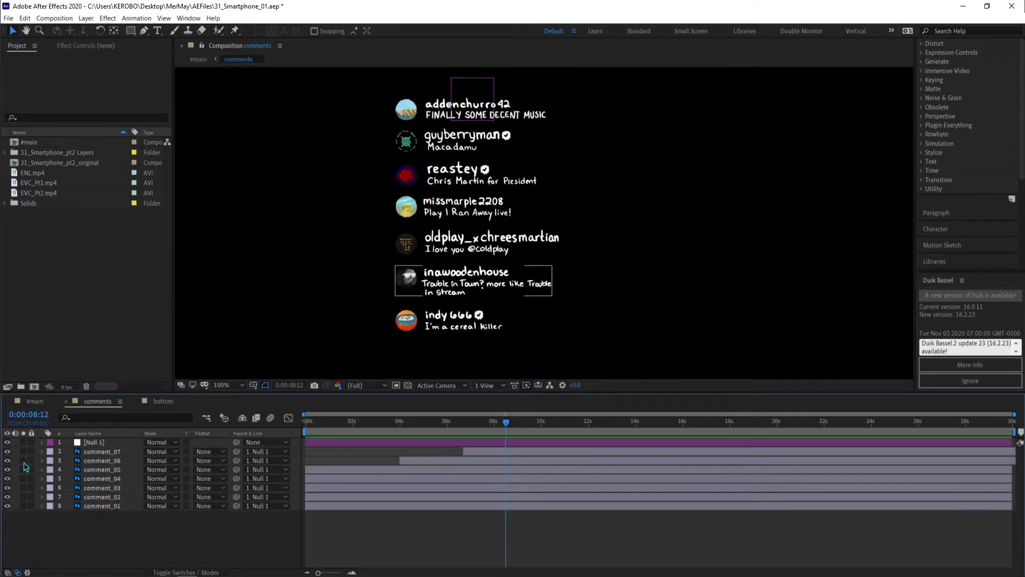
{"action": "left_click_drag", "start_coordinate": [333, 419], "coordinate": [288, 423]}
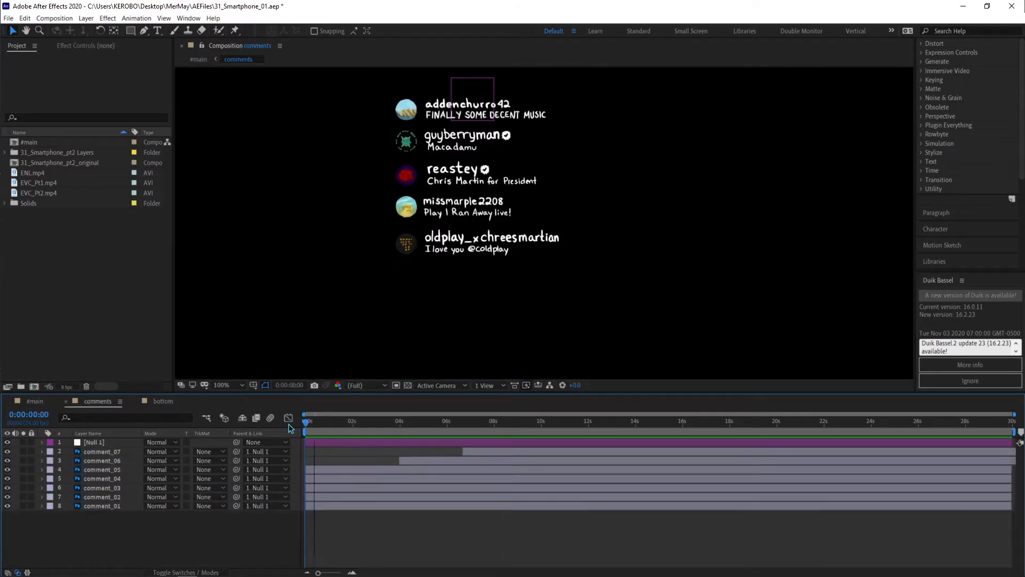
{"action": "left_click_drag", "start_coordinate": [393, 422], "coordinate": [422, 454]}
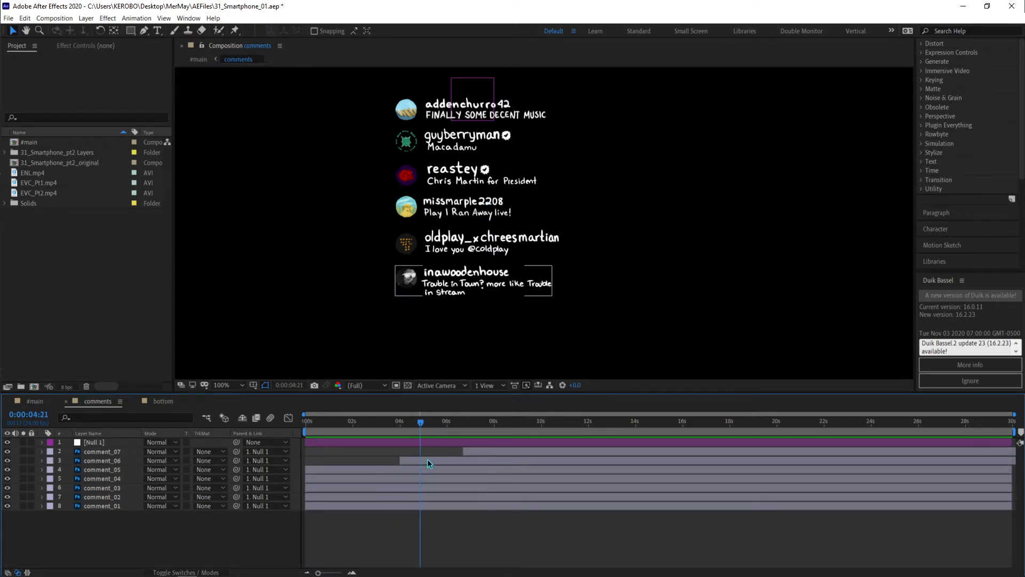
{"action": "left_click", "coordinate": [427, 461]}
{"action": "left_click_drag", "start_coordinate": [401, 420], "coordinate": [412, 427]}
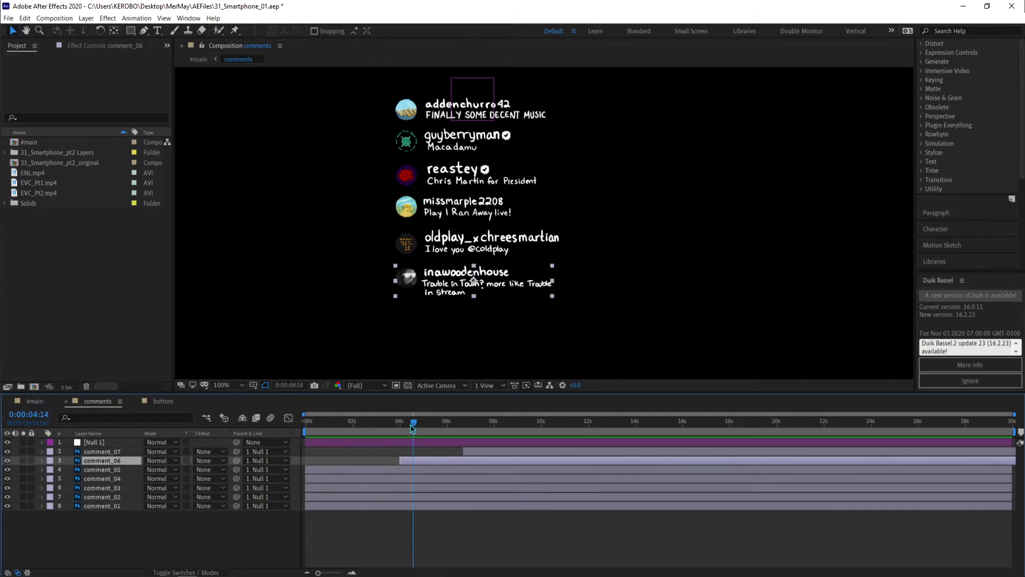
Return to #main and examine the comment feed at 0:00:04:14 at 100%, followed by the whole feed at the composition's start.
{"action": "left_click", "coordinate": [35, 401]}
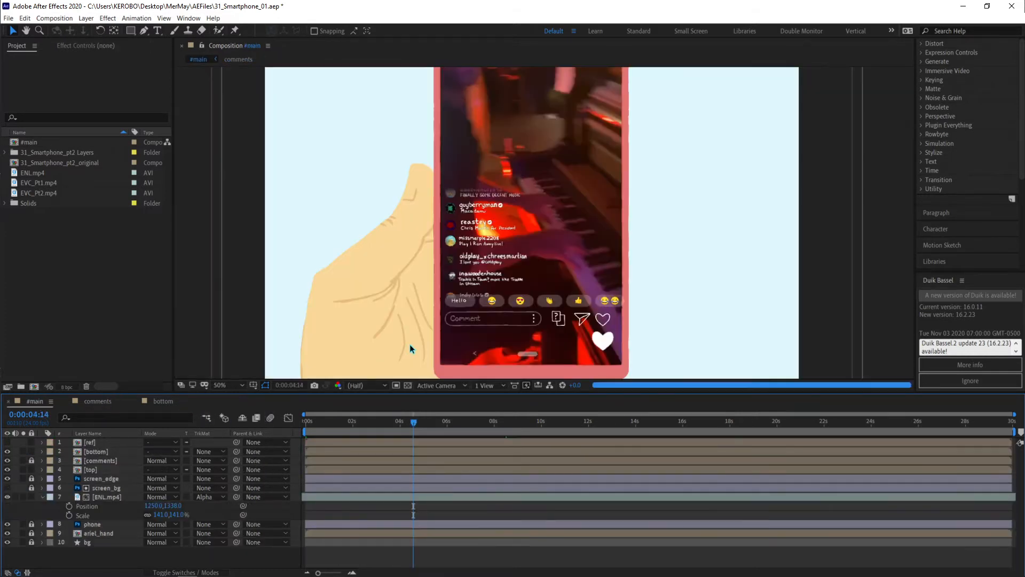
{"action": "key", "text": "period"}
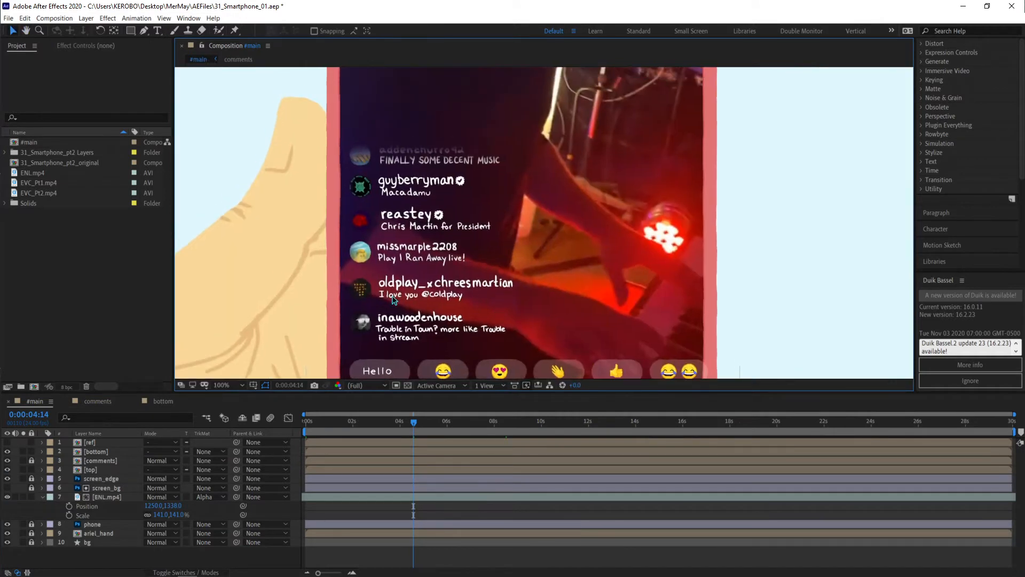
{"action": "scroll", "coordinate": [393, 299], "scroll_direction": "down", "scroll_amount": 1}
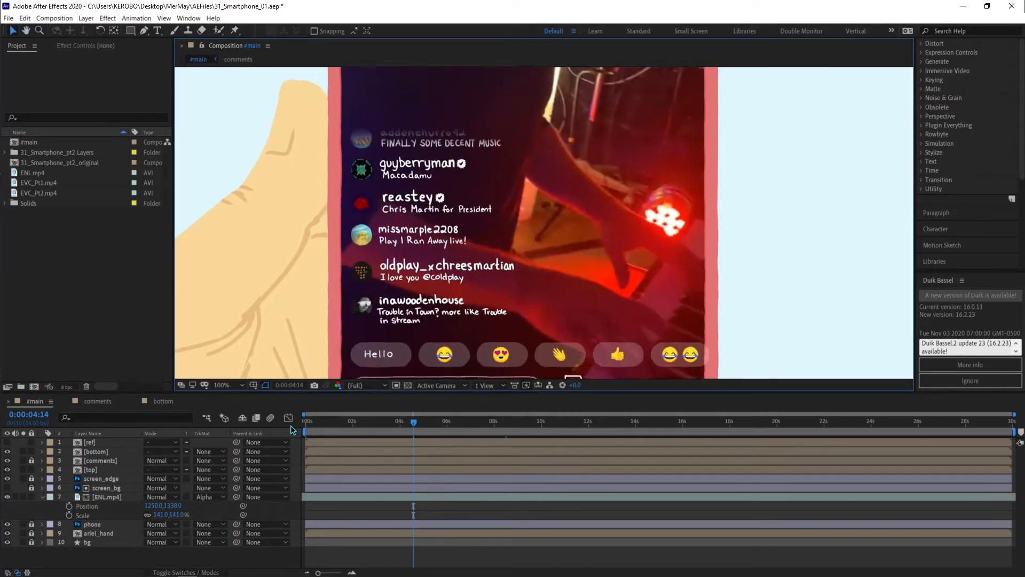
{"action": "key", "text": "Home"}
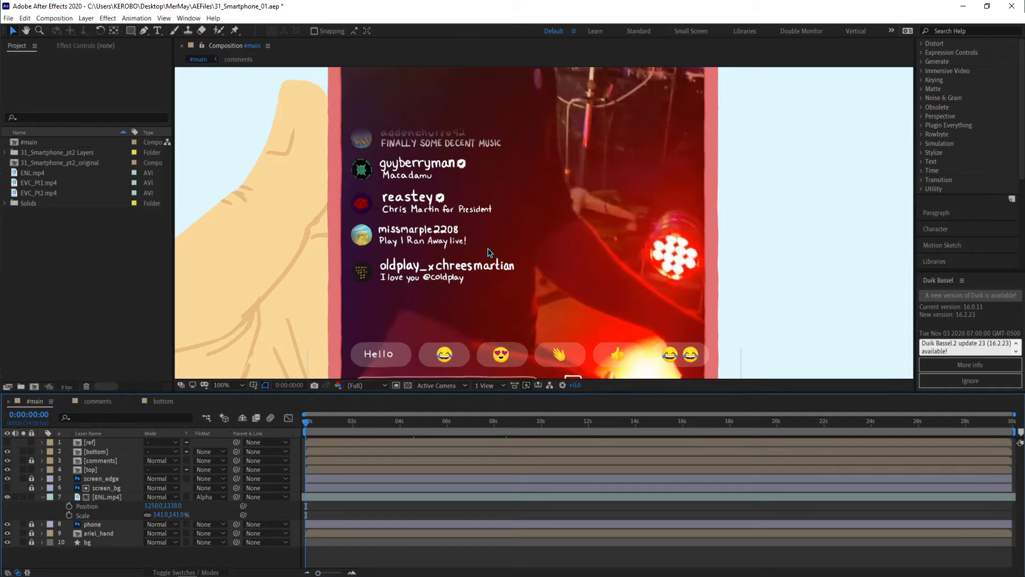
{"action": "scroll", "coordinate": [487, 252], "scroll_direction": "down", "scroll_amount": 2}
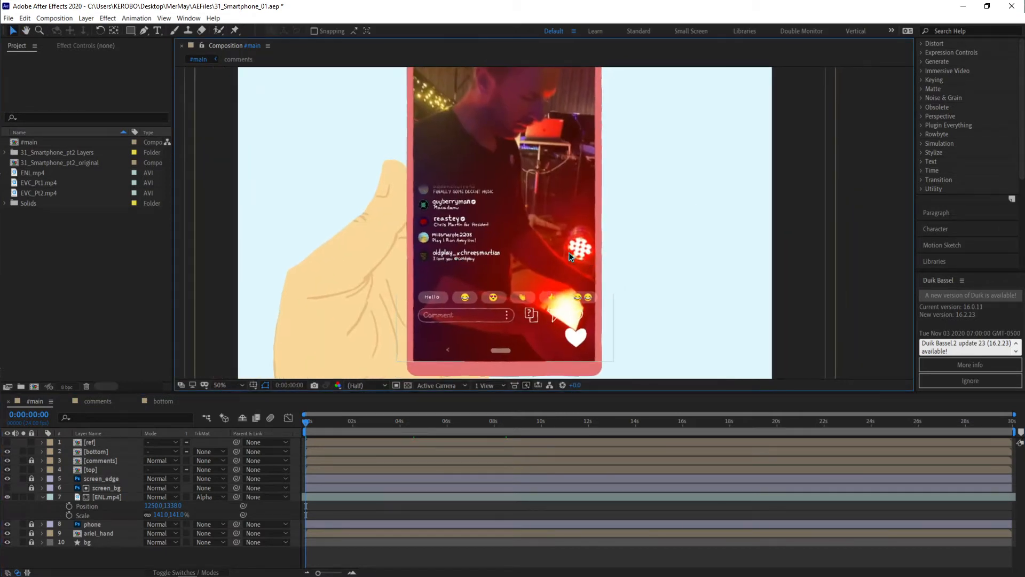
{"action": "left_click_drag", "start_coordinate": [571, 252], "coordinate": [534, 266]}
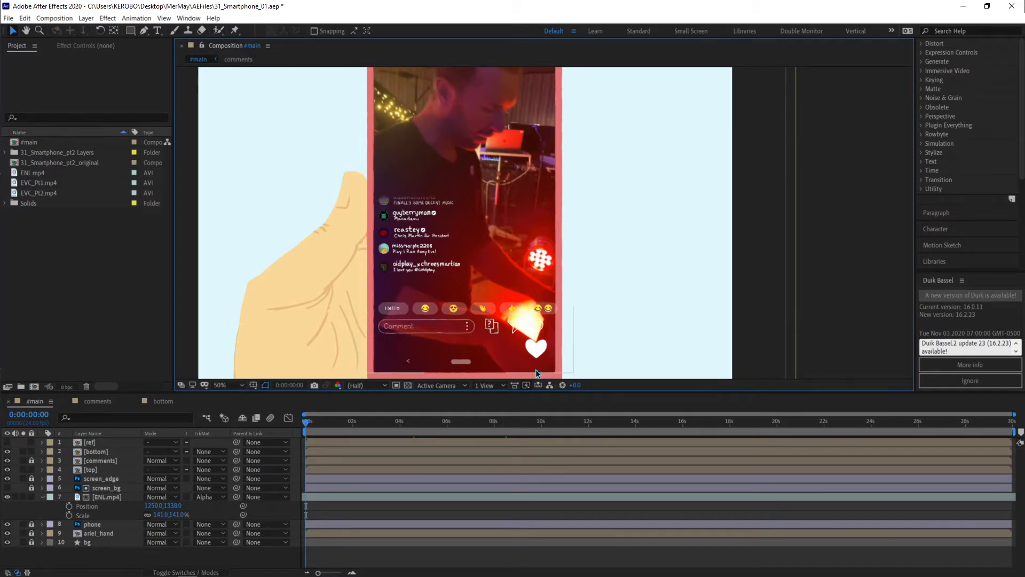
{"action": "left_click_drag", "start_coordinate": [563, 261], "coordinate": [561, 249]}
Open the bottom composition, hide the heart_filled layer, and examine the outlined heart icon at 200%.
{"action": "left_click", "coordinate": [155, 400]}
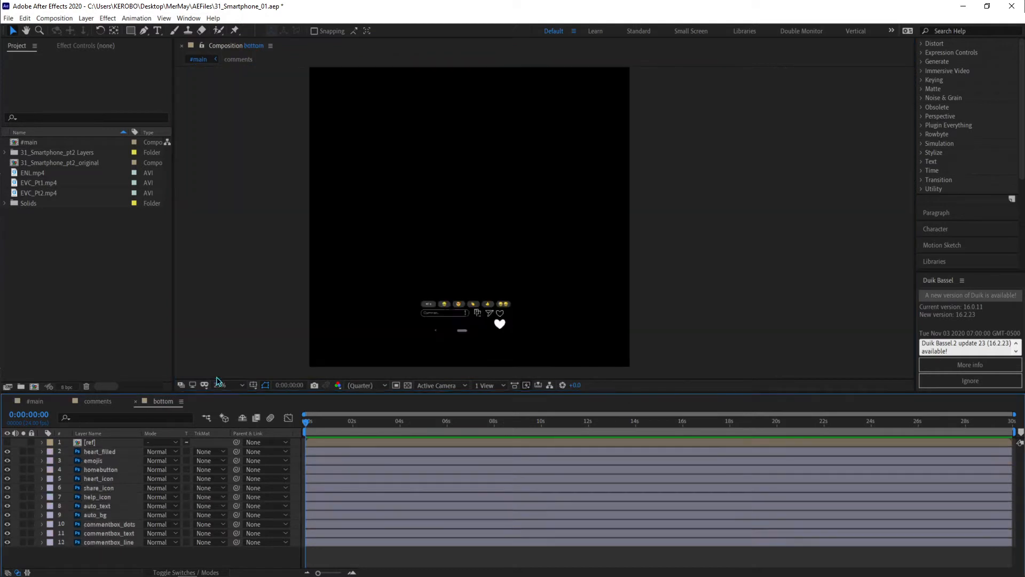
{"action": "scroll", "coordinate": [560, 119], "scroll_direction": "up", "scroll_amount": 4}
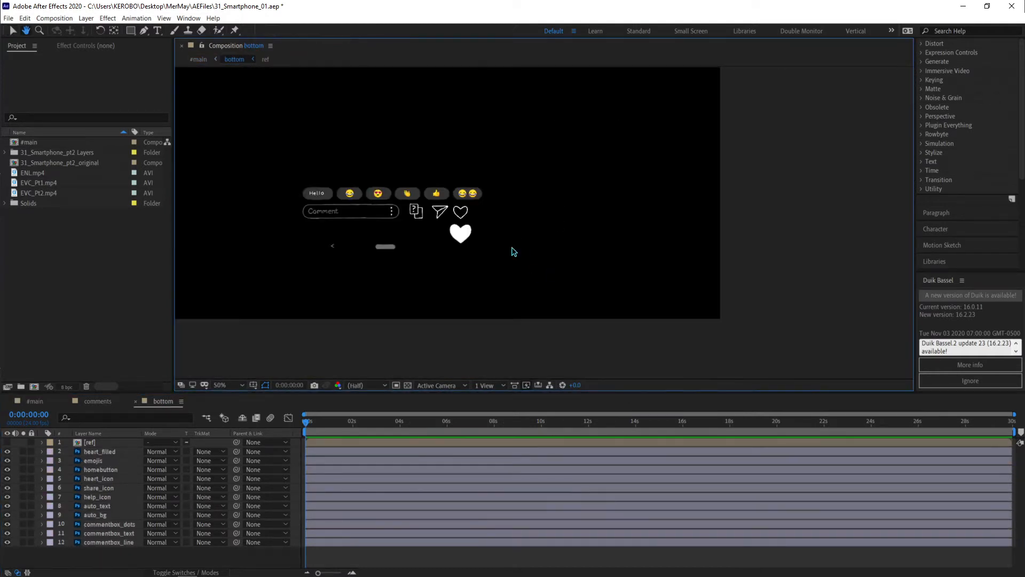
{"action": "left_click", "coordinate": [37, 452]}
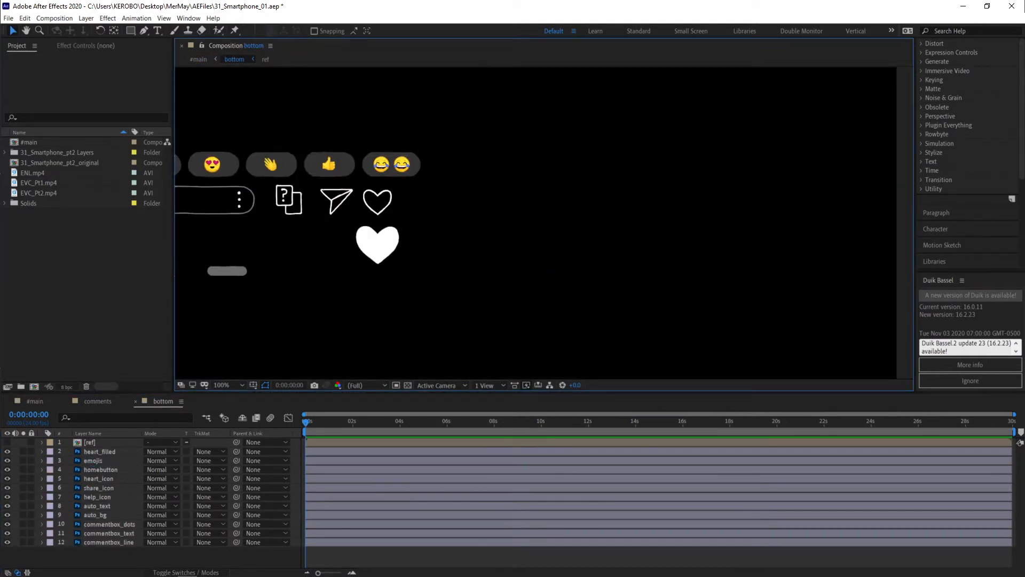
{"action": "left_click", "coordinate": [7, 451]}
{"action": "left_click_drag", "start_coordinate": [431, 236], "coordinate": [474, 236]}
{"action": "key", "text": "."}
{"action": "left_click", "coordinate": [270, 212]}
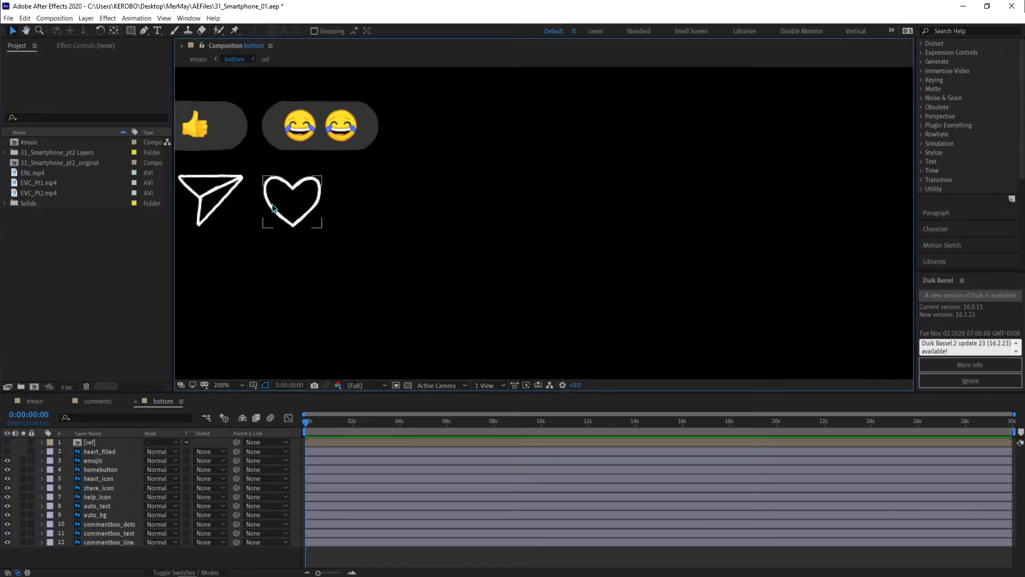
{"action": "scroll", "coordinate": [473, 224], "scroll_direction": "down", "scroll_amount": 4}
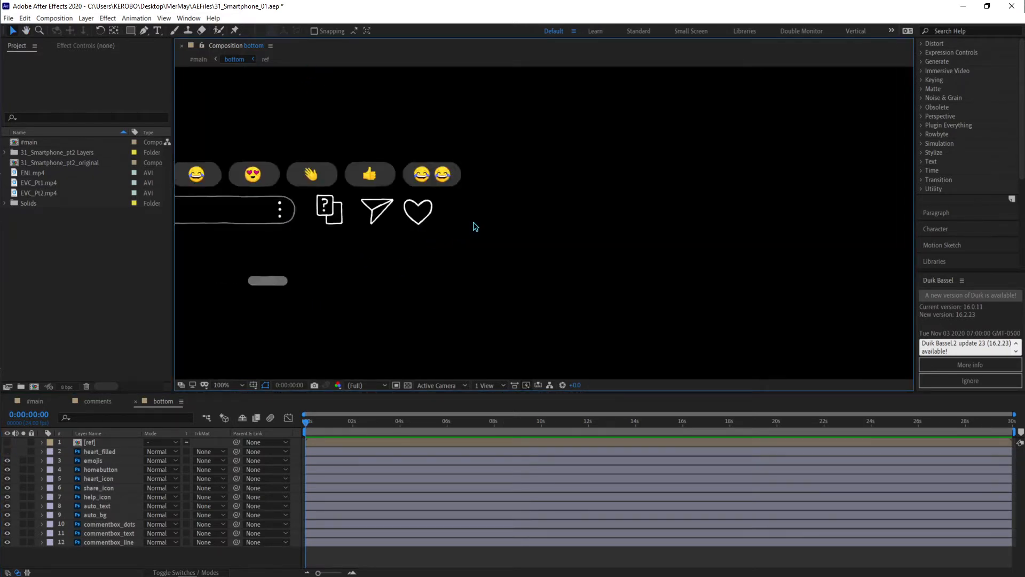
Show the heart_filled and ref layers and examine the floating hearts in the reference screenshot at 100%.
{"action": "left_click", "coordinate": [7, 451]}
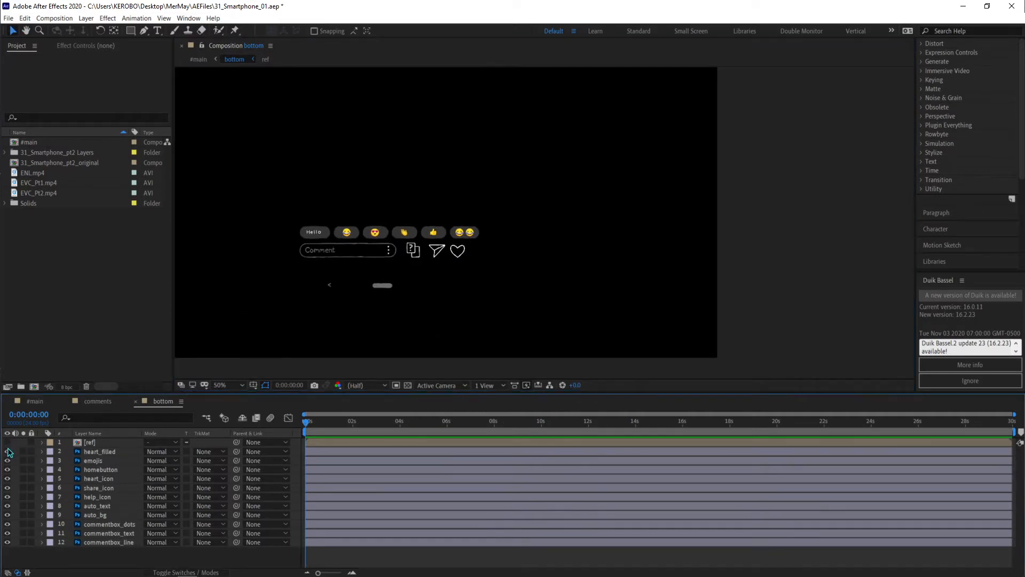
{"action": "left_click", "coordinate": [8, 442]}
{"action": "scroll", "coordinate": [617, 293], "scroll_direction": "up", "scroll_amount": 5}
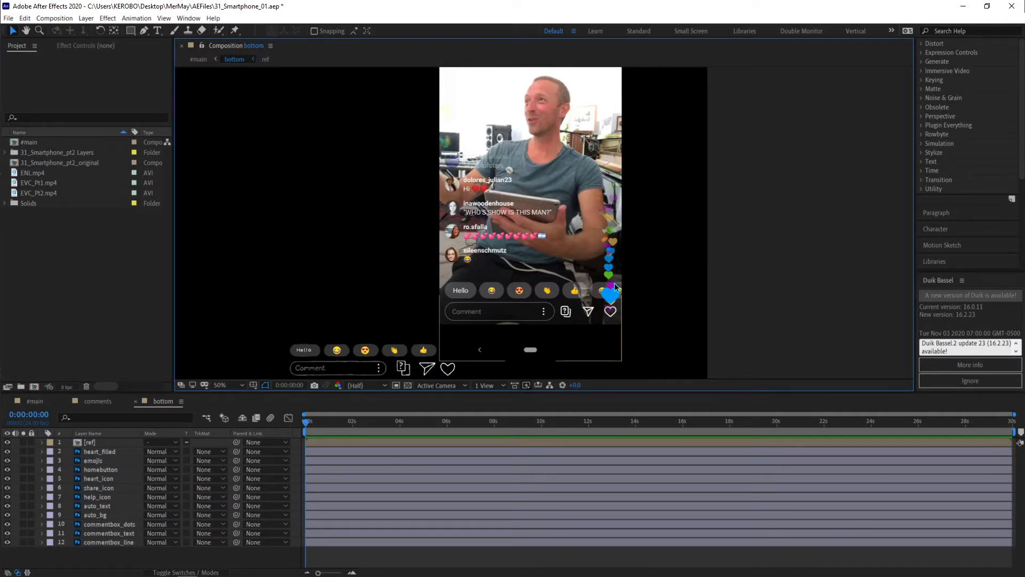
{"action": "key", "text": "period"}
{"action": "left_click_drag", "start_coordinate": [634, 302], "coordinate": [505, 252]}
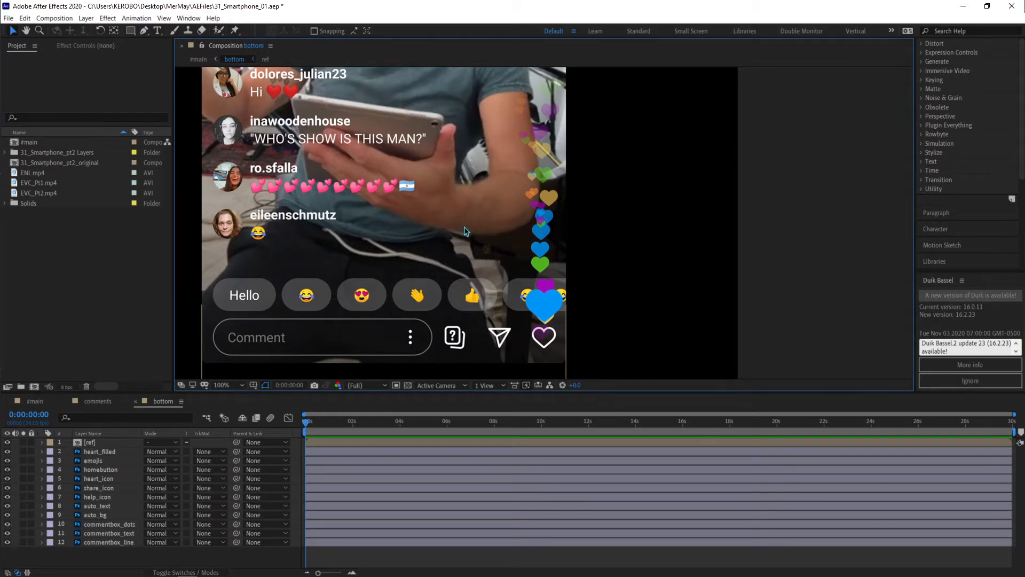
{"action": "scroll", "coordinate": [483, 188], "scroll_direction": "down", "scroll_amount": 4}
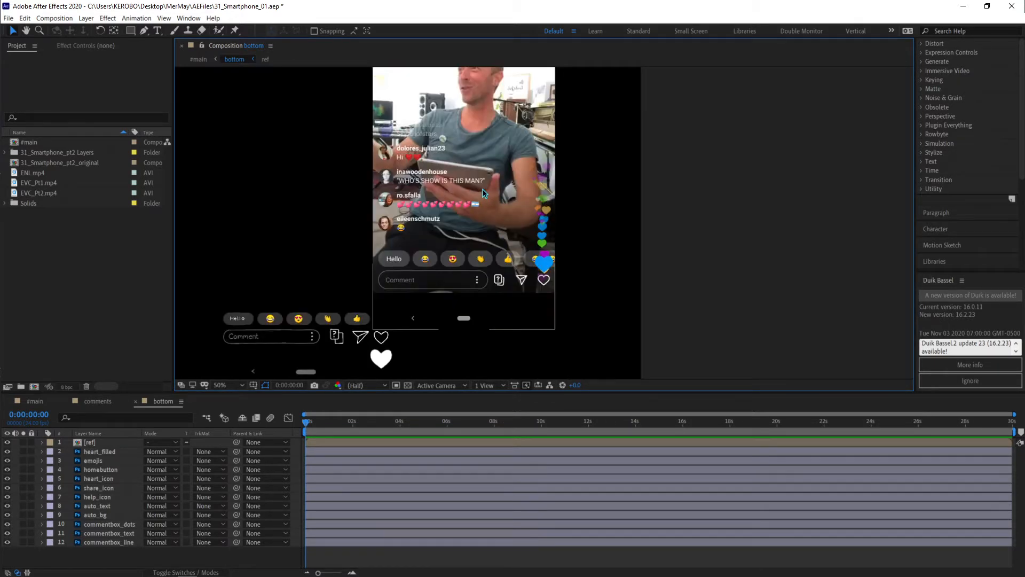
Hide the ref and heart_filled layers in the bottom composition, and return to #main with the whole phone in view.
{"action": "left_click", "coordinate": [33, 406]}
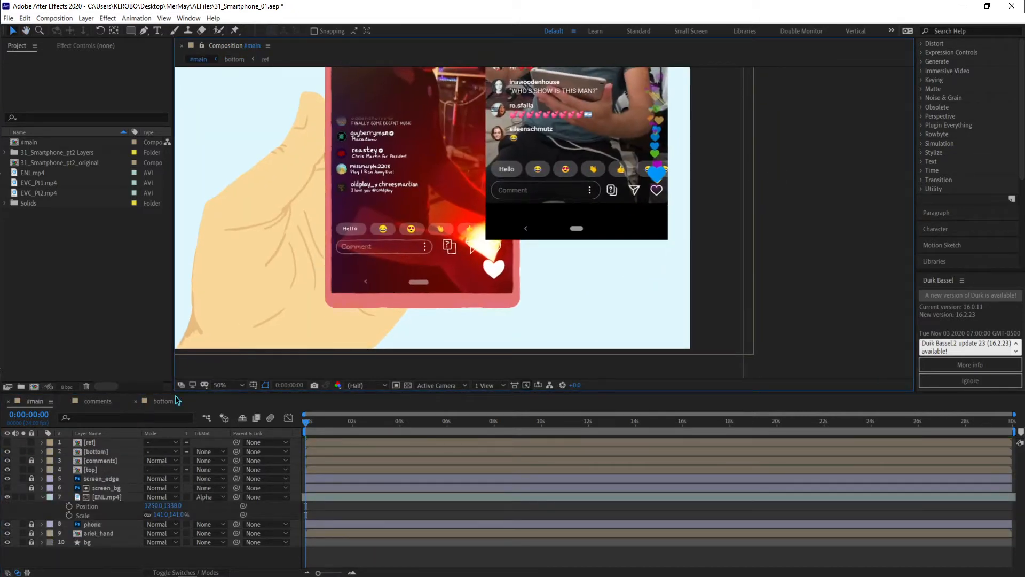
{"action": "left_click", "coordinate": [160, 400]}
{"action": "left_click", "coordinate": [8, 442]}
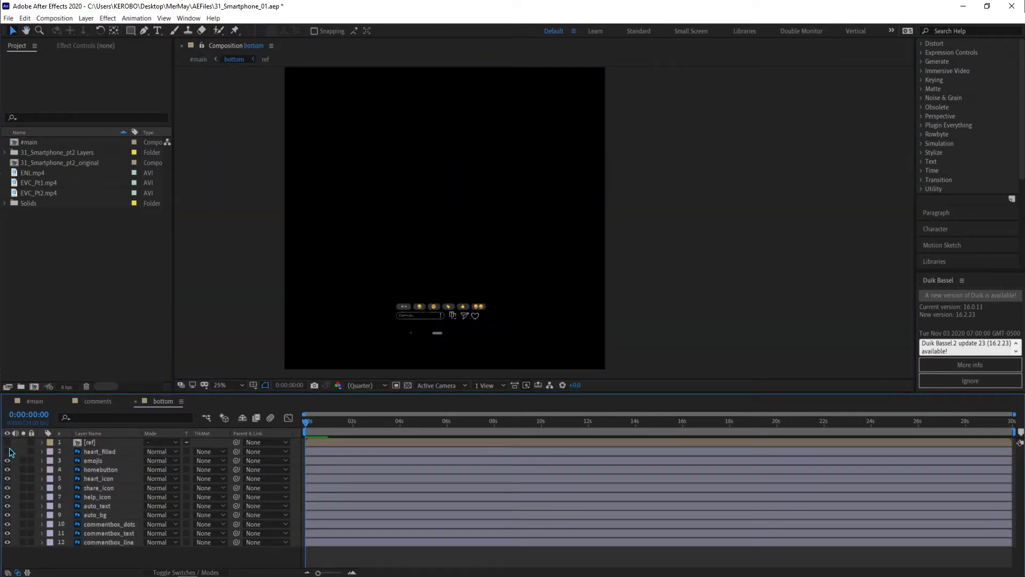
{"action": "left_click", "coordinate": [33, 401]}
{"action": "left_click_drag", "start_coordinate": [440, 328], "coordinate": [451, 377]}
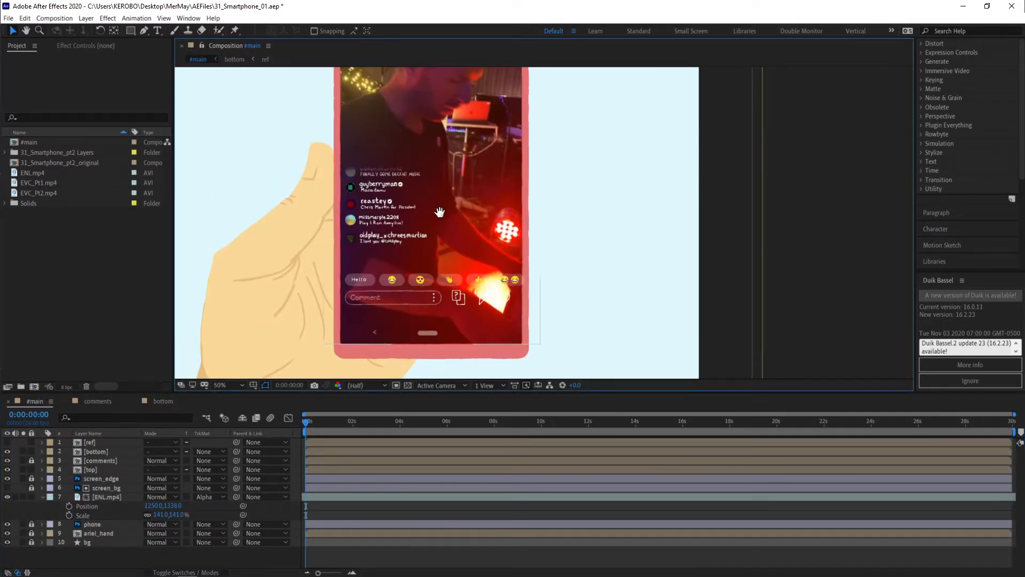
{"action": "left_click_drag", "start_coordinate": [439, 213], "coordinate": [453, 239]}
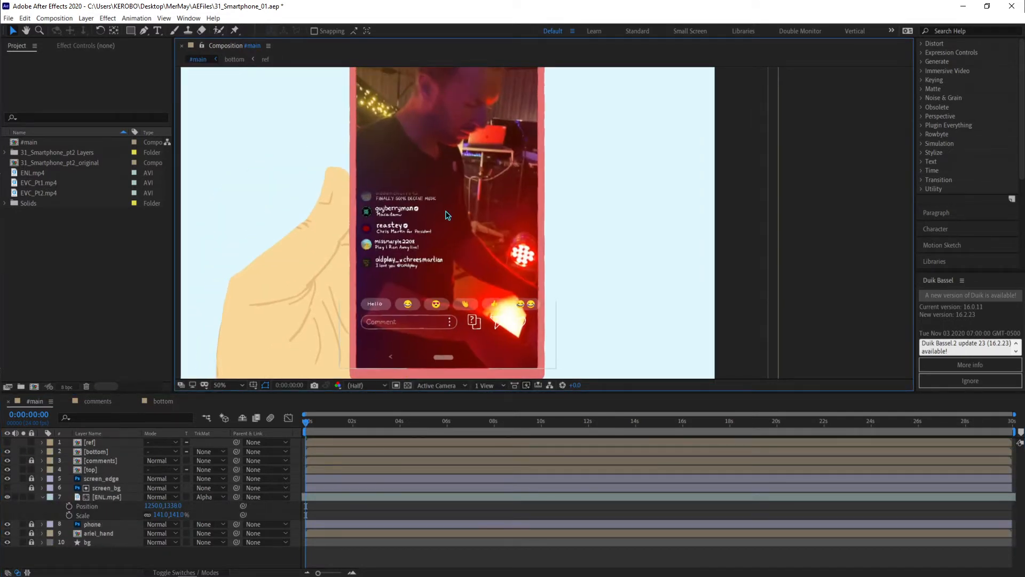
{"action": "scroll", "coordinate": [451, 215], "scroll_direction": "down", "scroll_amount": 3}
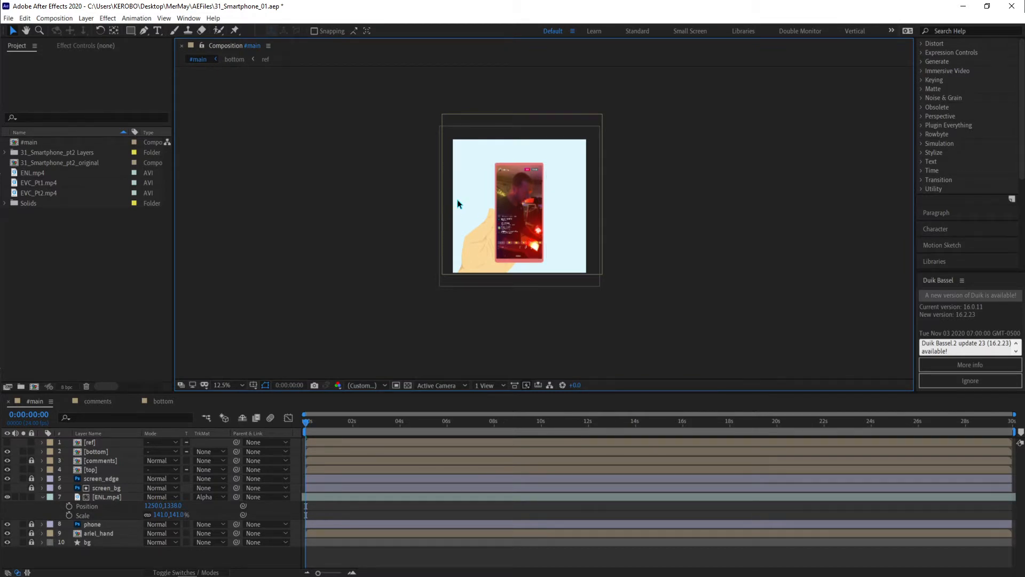
{"action": "scroll", "coordinate": [510, 190], "scroll_direction": "up", "scroll_amount": 2}
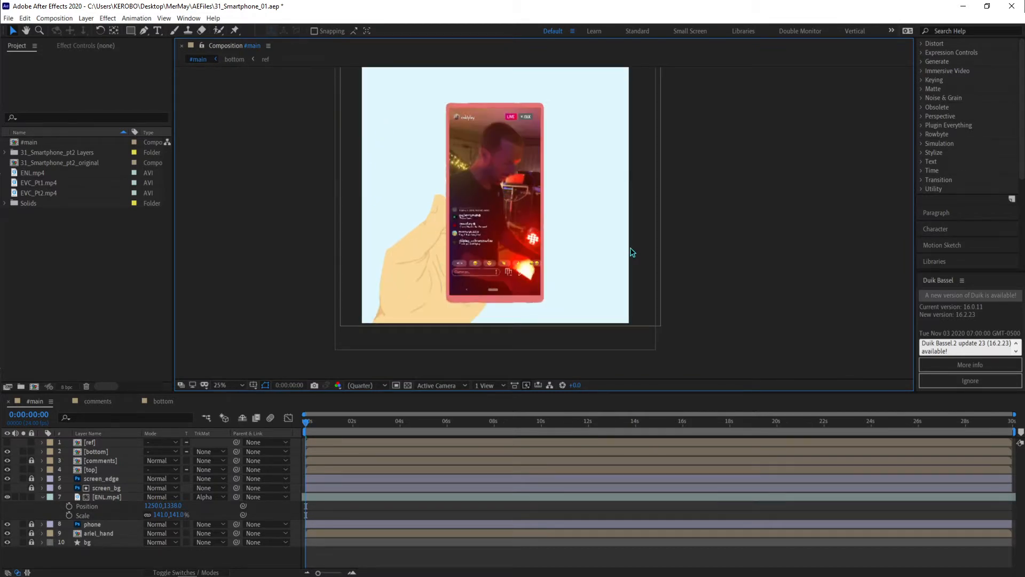
Switch to File Explorer, view the picture 31_Smartphone-colored.png in Photos, close it, and return to After Effects.
{"action": "left_click", "coordinate": [90, 568]}
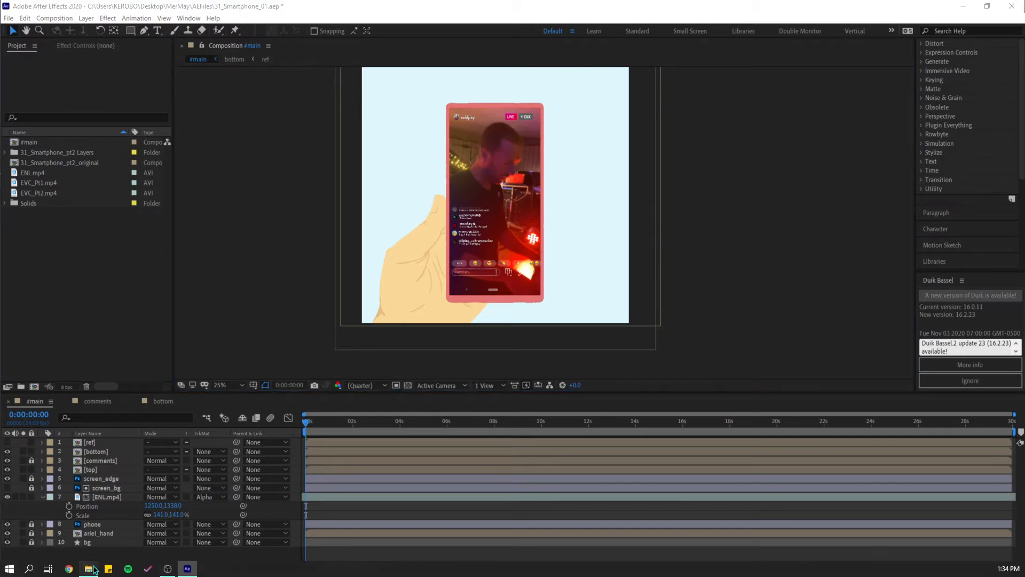
{"action": "double_click", "coordinate": [195, 289]}
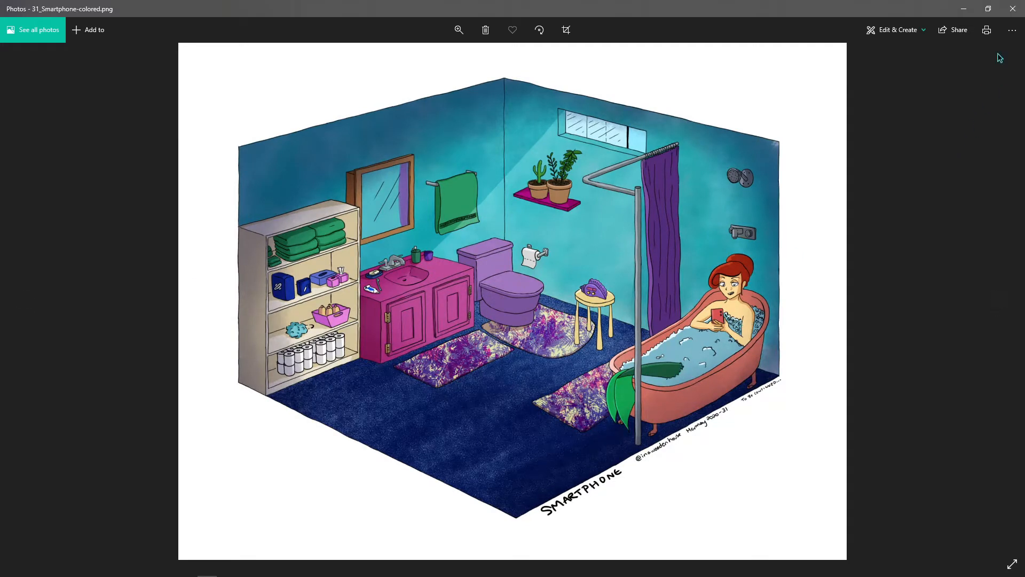
{"action": "left_click", "coordinate": [1012, 9]}
{"action": "left_click", "coordinate": [526, 4]}
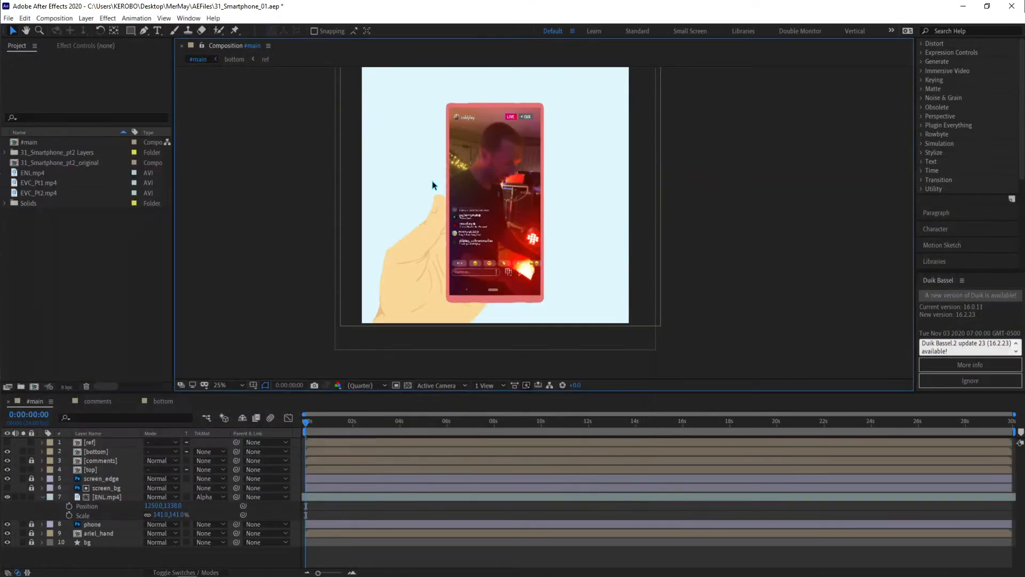
Inspect the phone screen up close in #main, and play the composition from the start at 25% magnification.
{"action": "scroll", "coordinate": [389, 265], "scroll_direction": "up", "scroll_amount": 4}
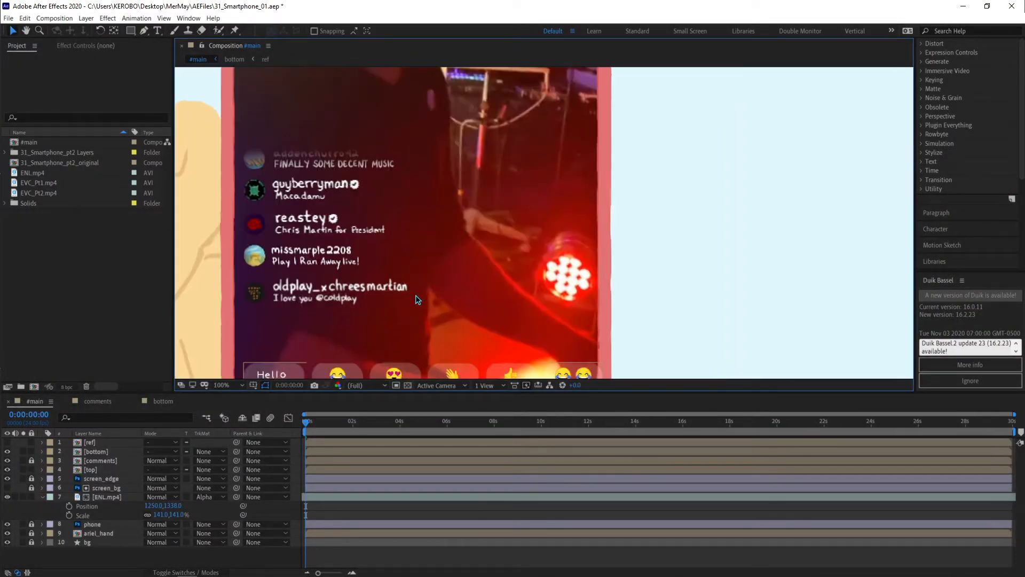
{"action": "scroll", "coordinate": [455, 275], "scroll_direction": "down", "scroll_amount": 6}
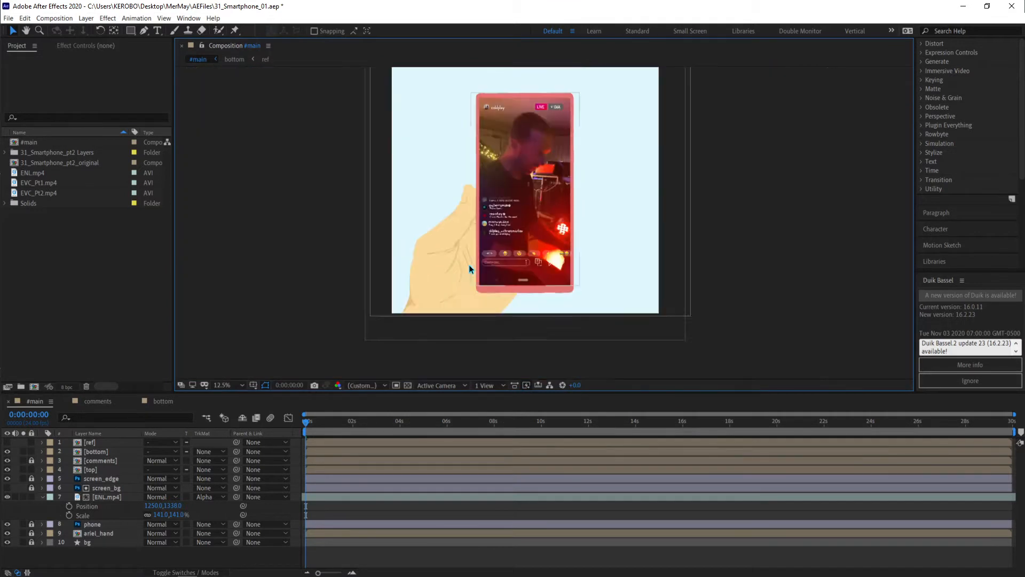
{"action": "scroll", "coordinate": [426, 278], "scroll_direction": "up", "scroll_amount": 2}
{"action": "key", "text": "space"}
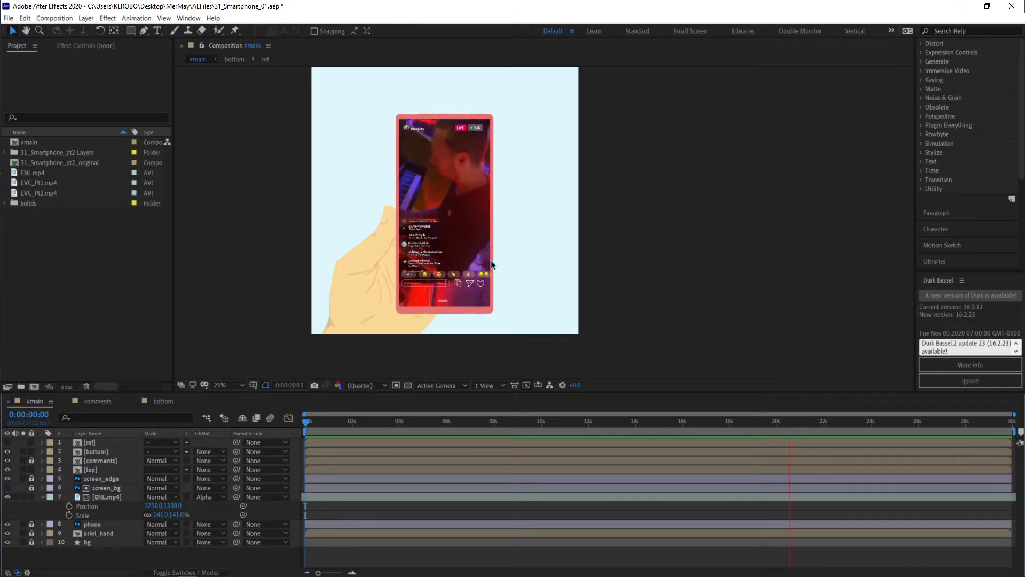
{"action": "key", "text": "space"}
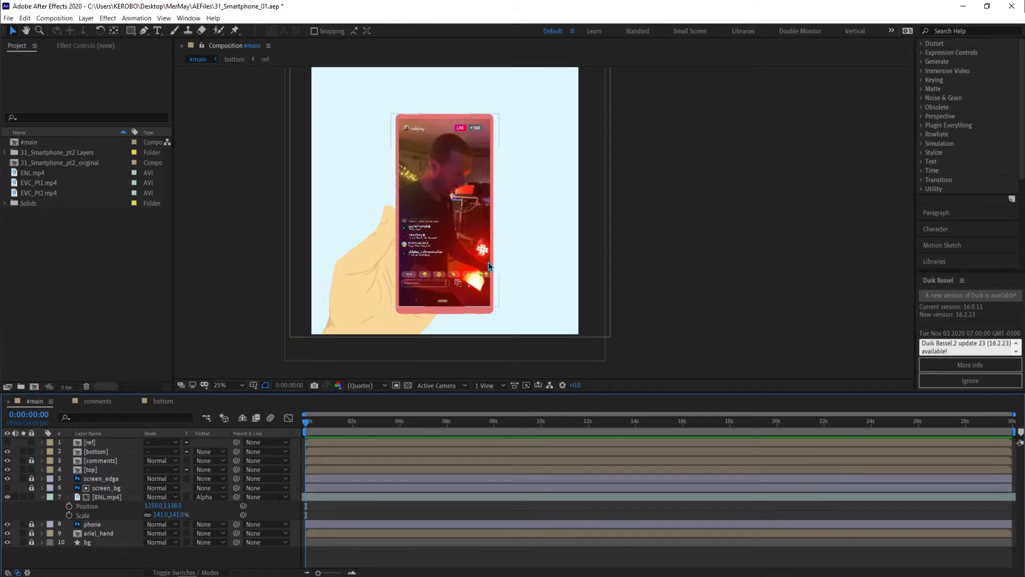
Inspect the comments on the phone up close in #main, and examine the list in the comments composition.
{"action": "scroll", "coordinate": [489, 265], "scroll_direction": "up", "scroll_amount": 5}
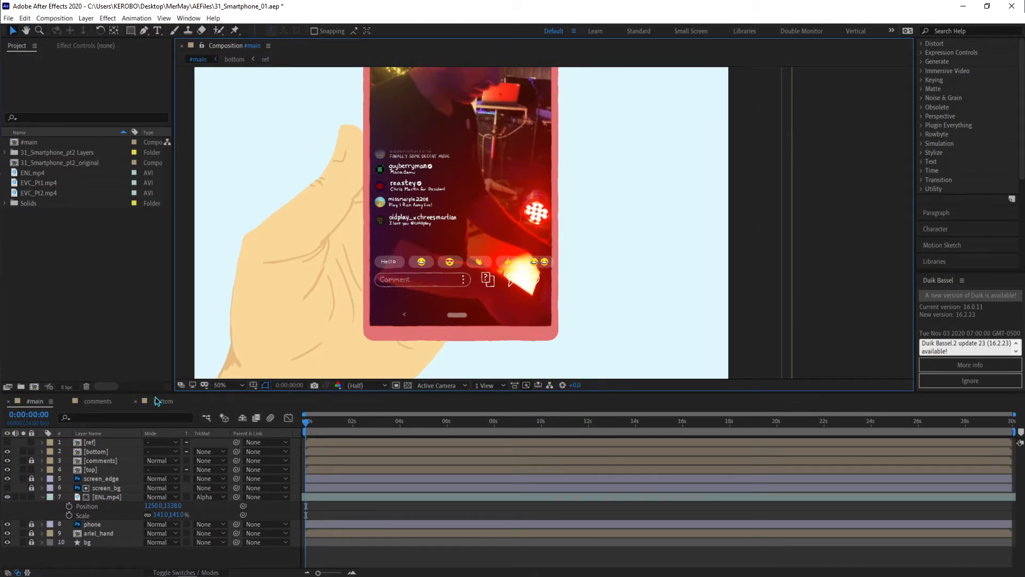
{"action": "left_click", "coordinate": [95, 401]}
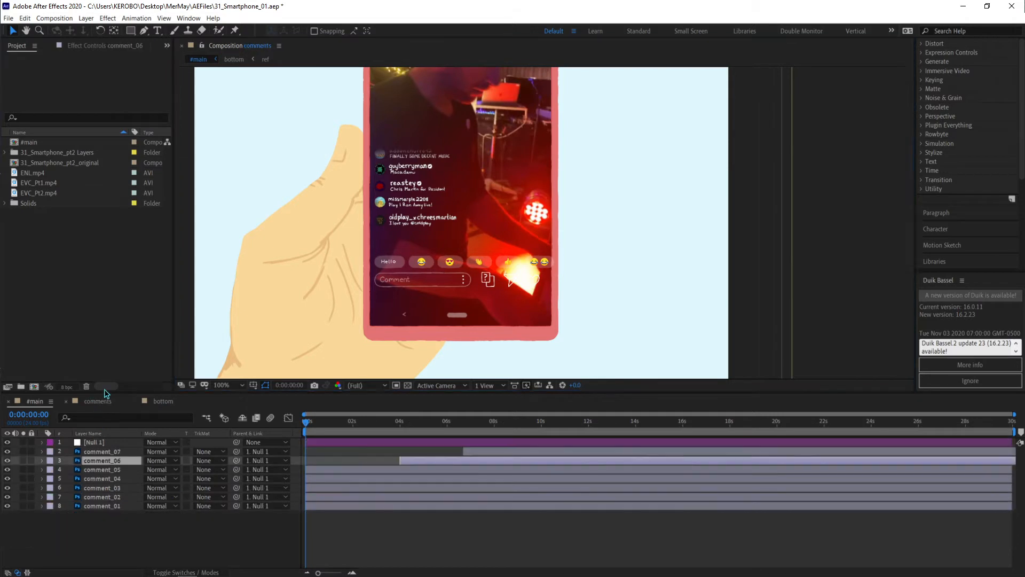
{"action": "scroll", "coordinate": [417, 276], "scroll_direction": "down", "scroll_amount": 3}
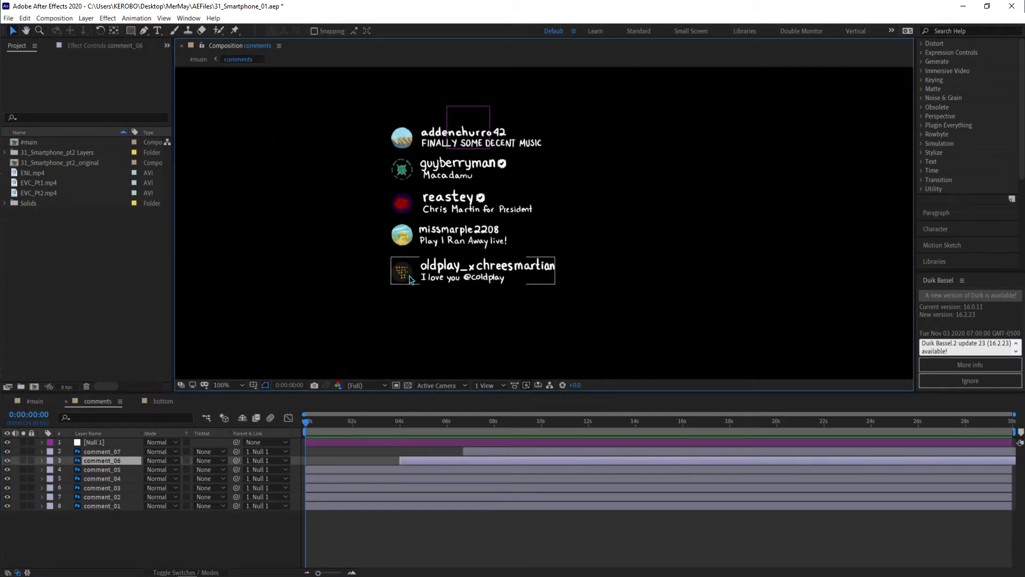
{"action": "left_click_drag", "start_coordinate": [406, 230], "coordinate": [429, 234]}
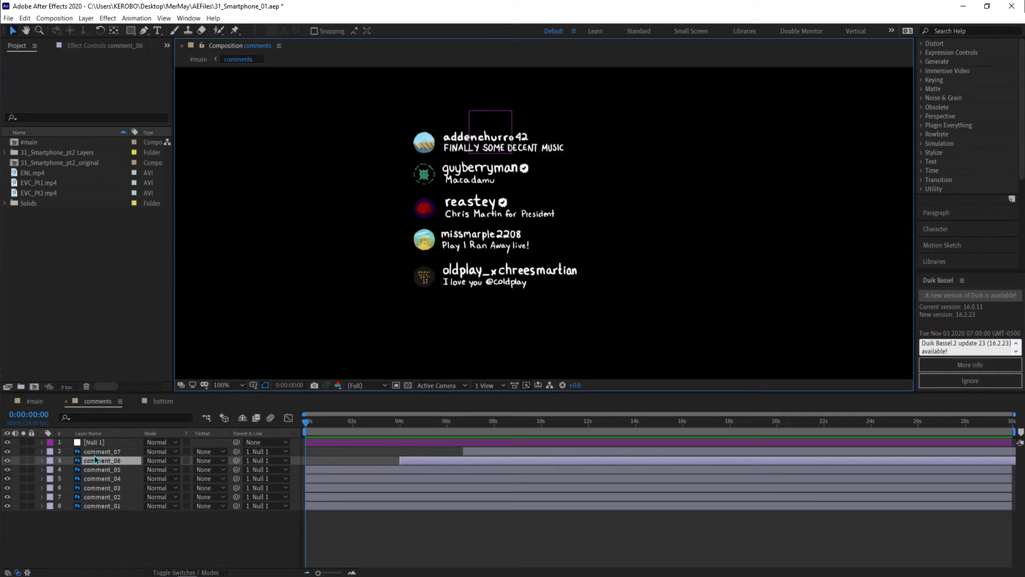
{"action": "left_click_drag", "start_coordinate": [335, 342], "coordinate": [324, 318]}
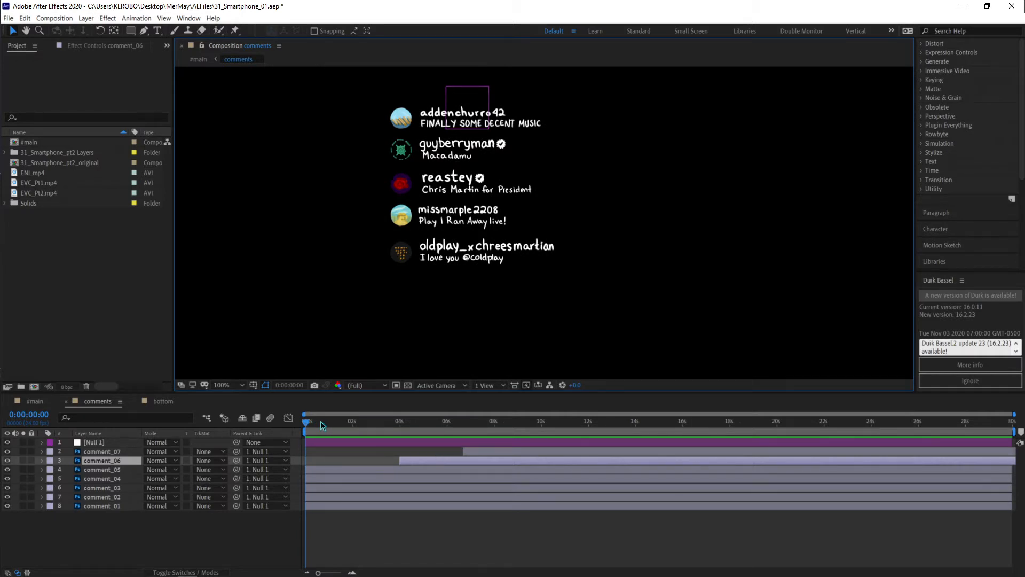
Reveal the null's Position at the start of comment_06 (0:00:04:00), and save the project incrementally as 31_Smartphone_02.aep.
{"action": "left_click_drag", "start_coordinate": [317, 426], "coordinate": [401, 429]}
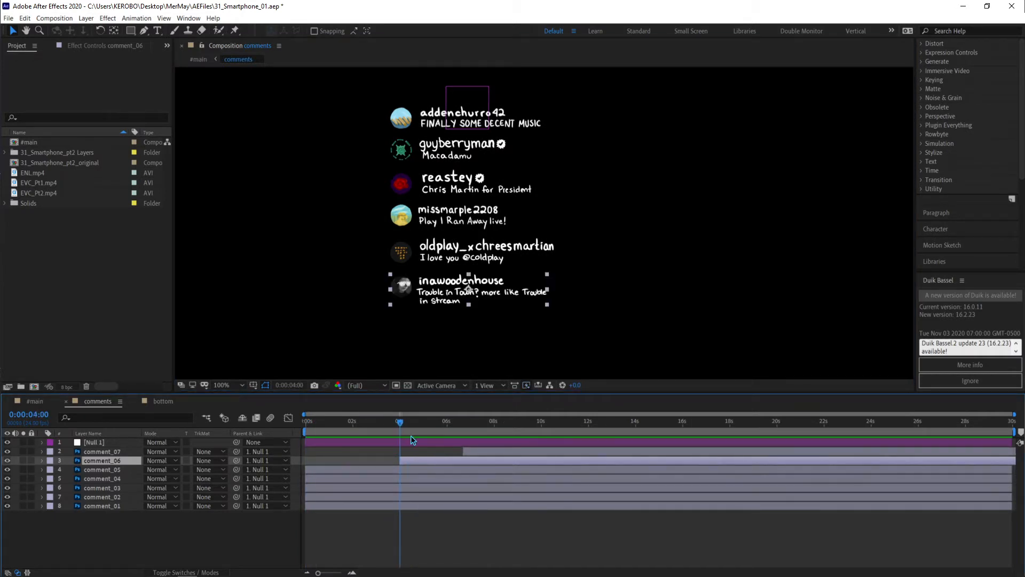
{"action": "left_click_drag", "start_coordinate": [397, 424], "coordinate": [404, 426]}
{"action": "key", "text": "i"}
{"action": "left_click", "coordinate": [361, 443]}
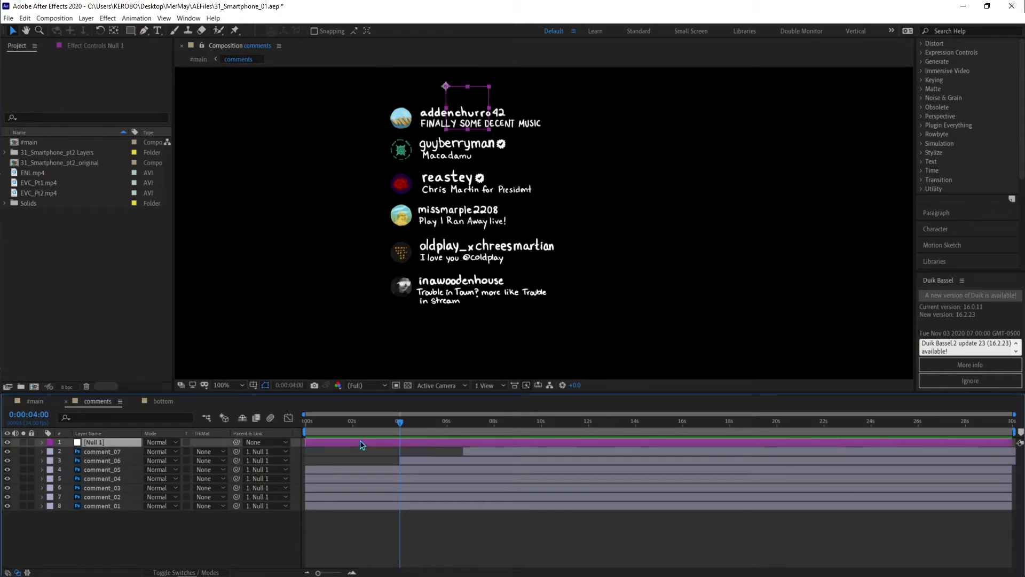
{"action": "key", "text": "p"}
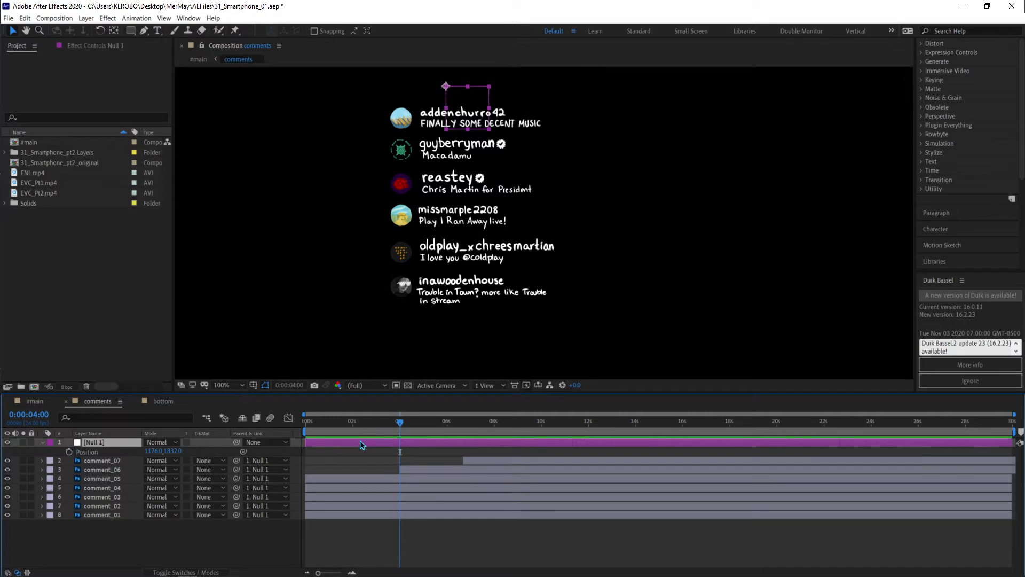
{"action": "key", "text": "ctrl+alt+shift+s"}
Check the comments on the phone in #main at 0:00:04:00, and return to the comments composition.
{"action": "left_click", "coordinate": [36, 399]}
{"action": "scroll", "coordinate": [391, 201], "scroll_direction": "down", "scroll_amount": 2}
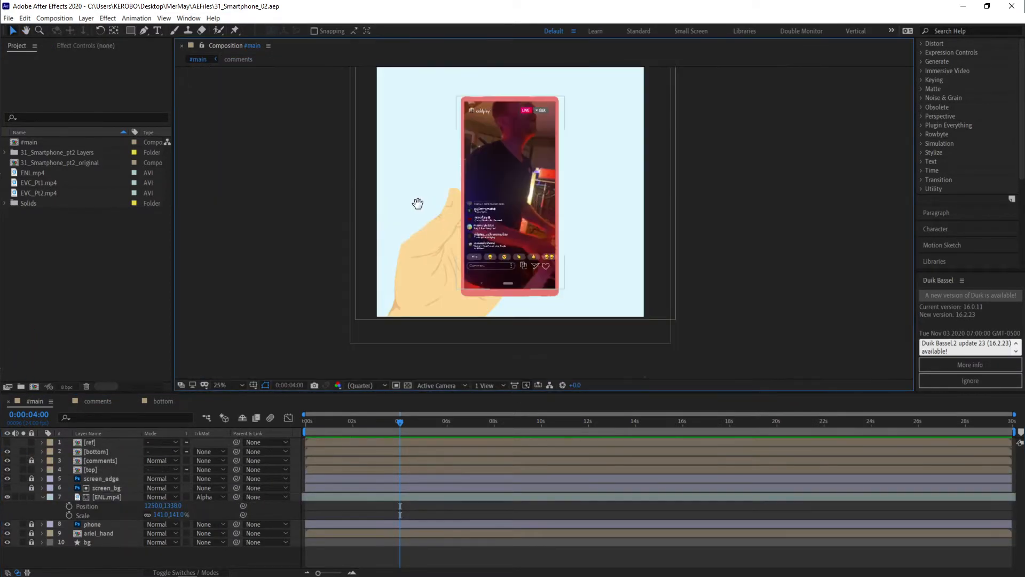
{"action": "scroll", "coordinate": [387, 218], "scroll_direction": "up", "scroll_amount": 2}
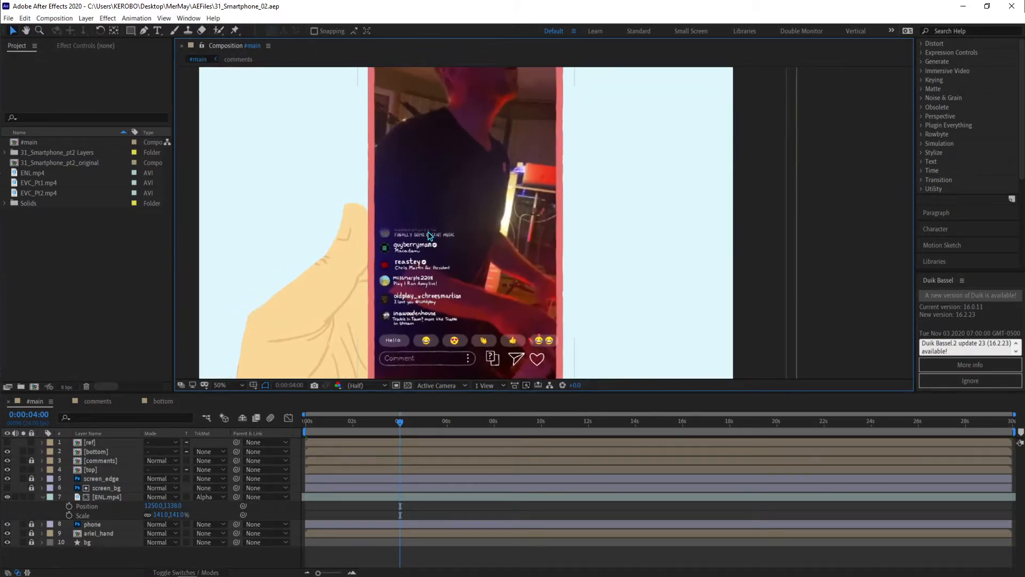
{"action": "left_click", "coordinate": [97, 402]}
{"action": "left_click_drag", "start_coordinate": [362, 207], "coordinate": [335, 201]}
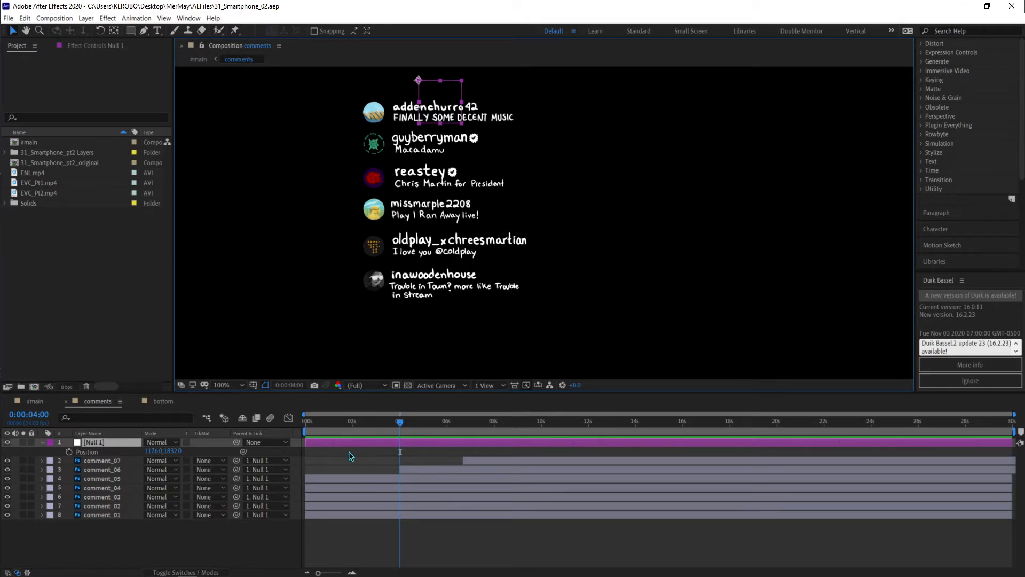
Add a Position keyframe to Null 1 at 0:00:04:00, and move the current time to 0:00:04:17.
{"action": "left_click", "coordinate": [431, 469]}
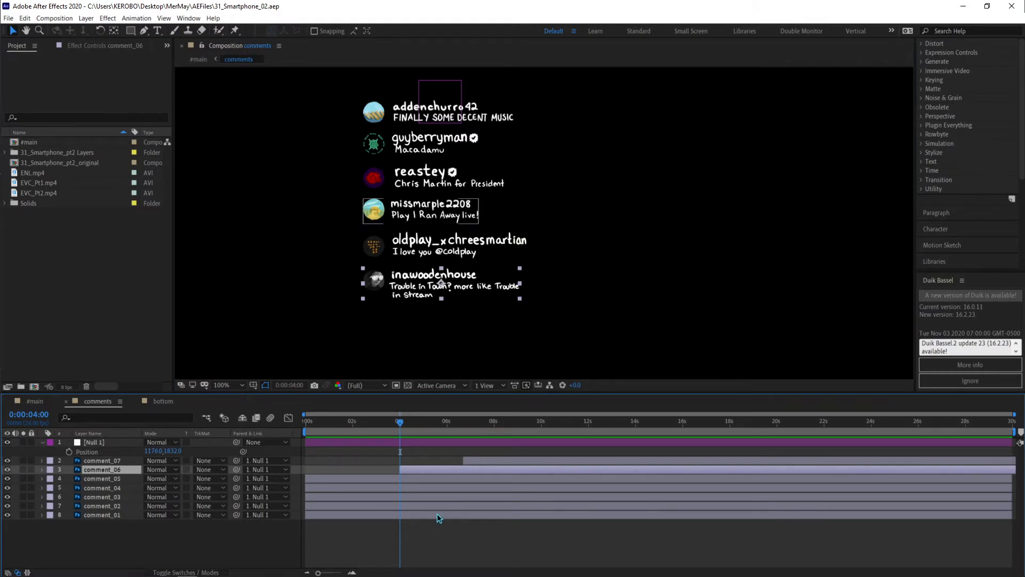
{"action": "left_click", "coordinate": [69, 451]}
{"action": "left_click_drag", "start_coordinate": [404, 426], "coordinate": [416, 424]}
Show the rulers and place two horizontal guides along the upper and lower edges of the first comment's avatar.
{"action": "left_click_drag", "start_coordinate": [351, 283], "coordinate": [324, 314]}
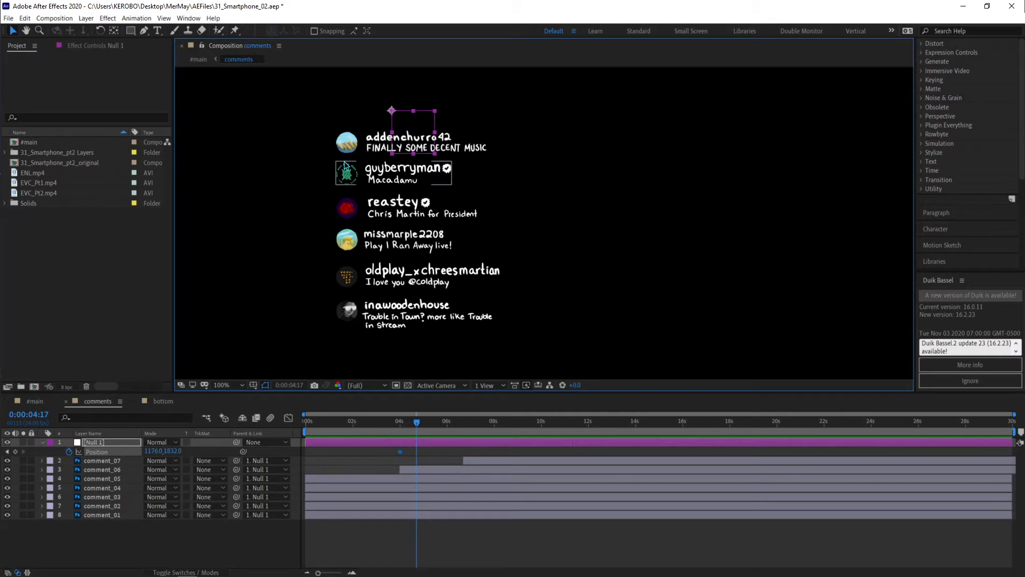
{"action": "scroll", "coordinate": [344, 166], "scroll_direction": "up", "scroll_amount": 1}
{"action": "left_click_drag", "start_coordinate": [343, 166], "coordinate": [646, 332]}
{"action": "left_click_drag", "start_coordinate": [475, 242], "coordinate": [457, 235]}
{"action": "key", "text": "ctrl+r"}
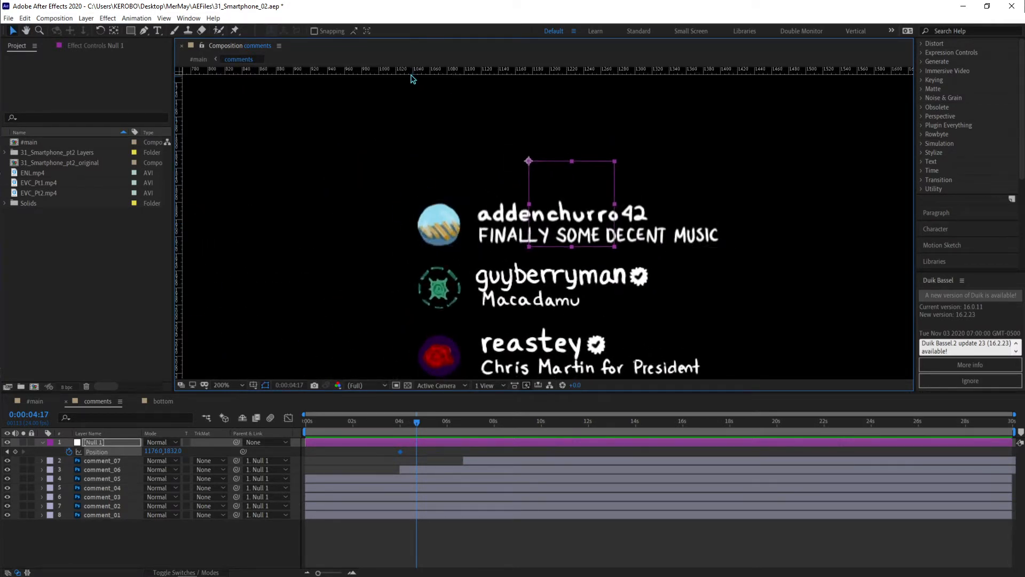
{"action": "left_click_drag", "start_coordinate": [411, 69], "coordinate": [465, 204]}
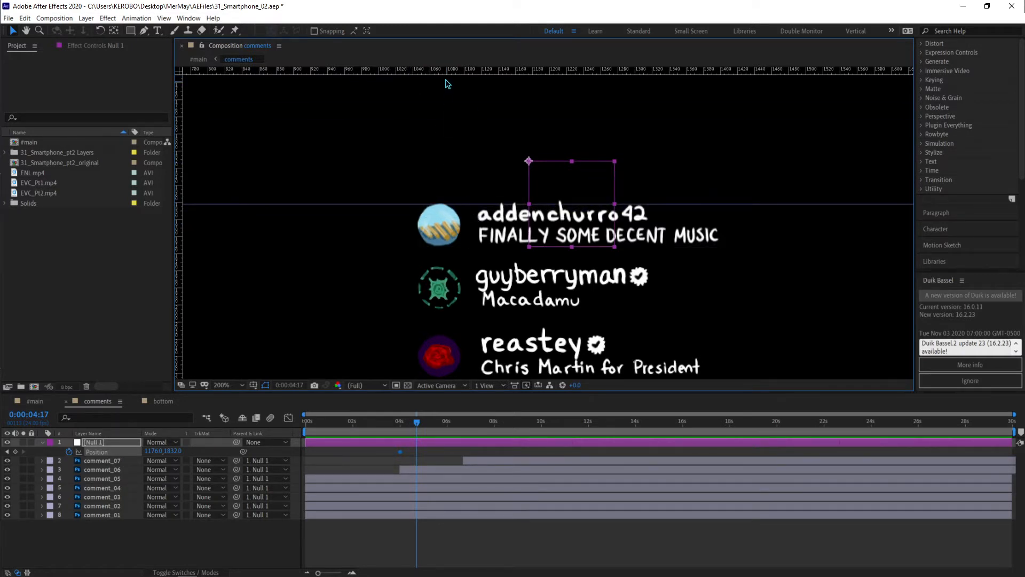
{"action": "left_click_drag", "start_coordinate": [448, 80], "coordinate": [478, 245]}
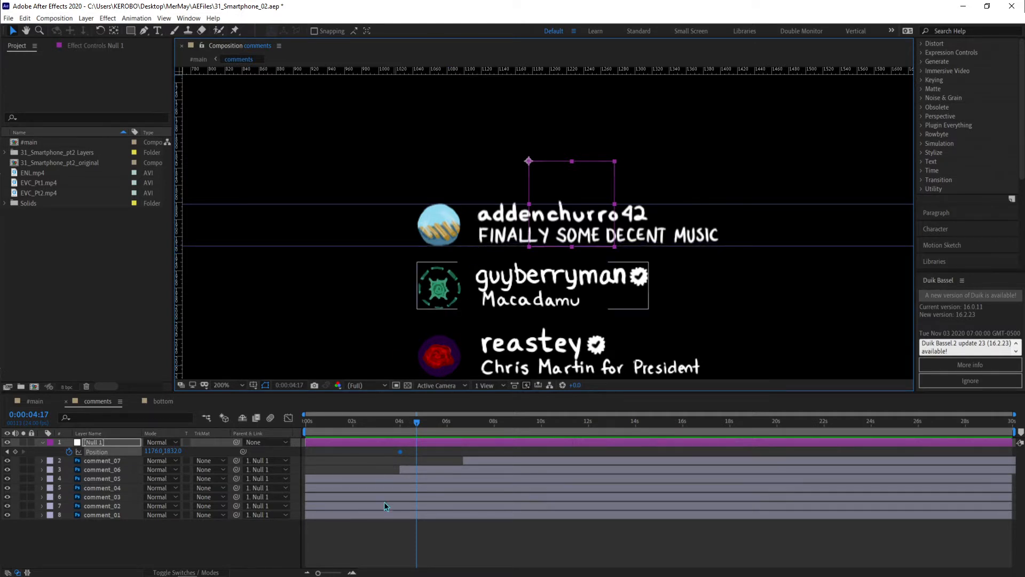
Set the null's Y position to 1758 at 0:00:04:17 so the second comment's avatar sits between the guides.
{"action": "left_click", "coordinate": [173, 451]}
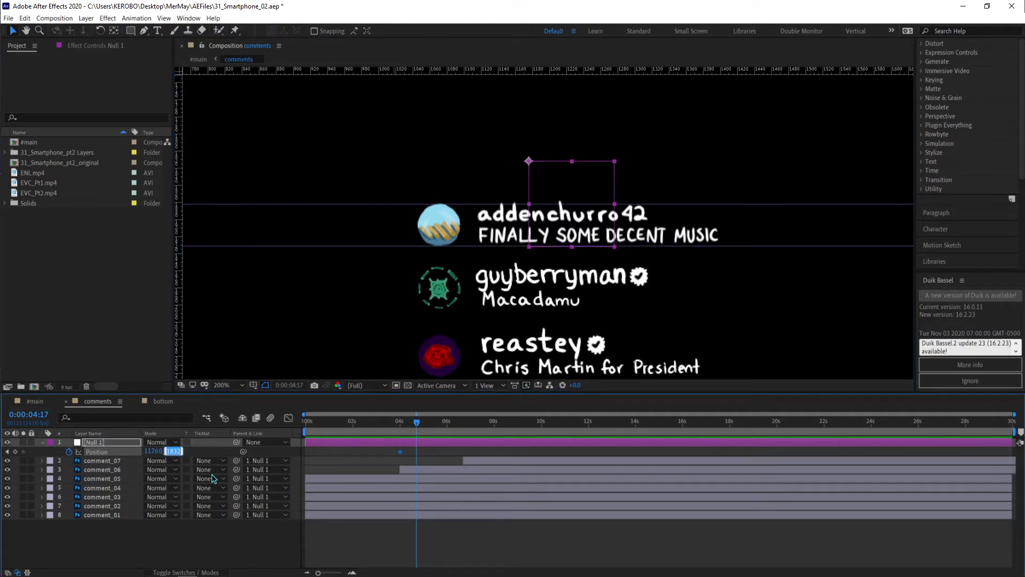
{"action": "key", "text": "shift+Down"}
{"action": "key", "text": "shift+Down"}
{"action": "key", "text": "shift+Down"}
{"action": "key", "text": "shift+Down"}
{"action": "key", "text": "shift+Down"}
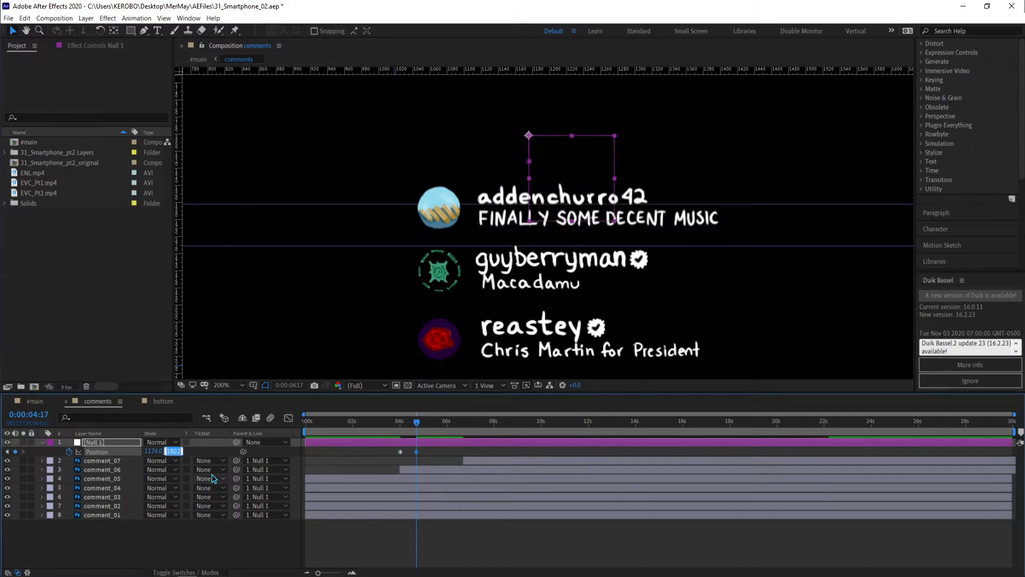
{"action": "key", "text": "shift+Down"}
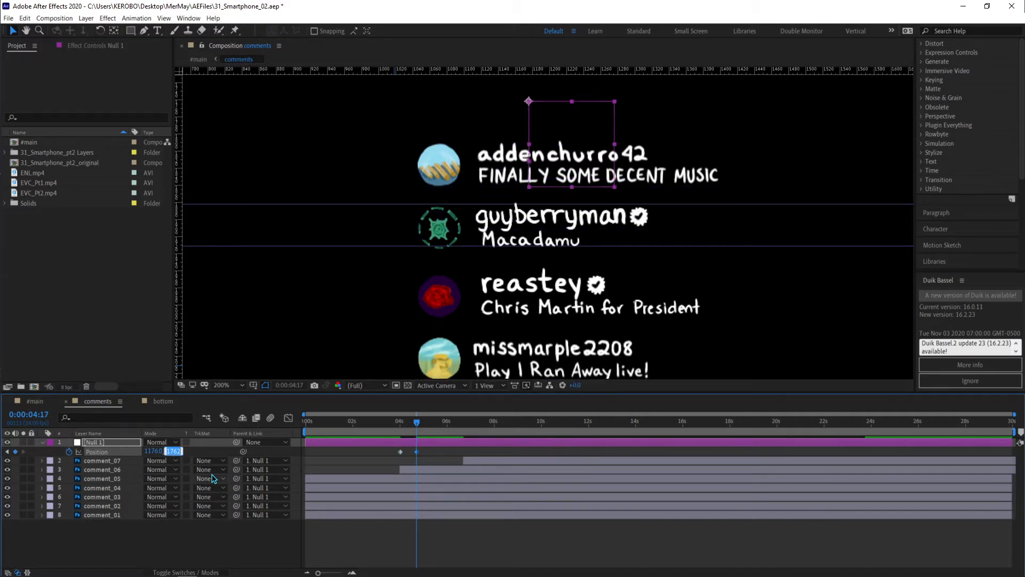
{"action": "key", "text": "Down"}
{"action": "key", "text": "Down"}
{"action": "key", "text": "Down"}
{"action": "key", "text": "Down"}
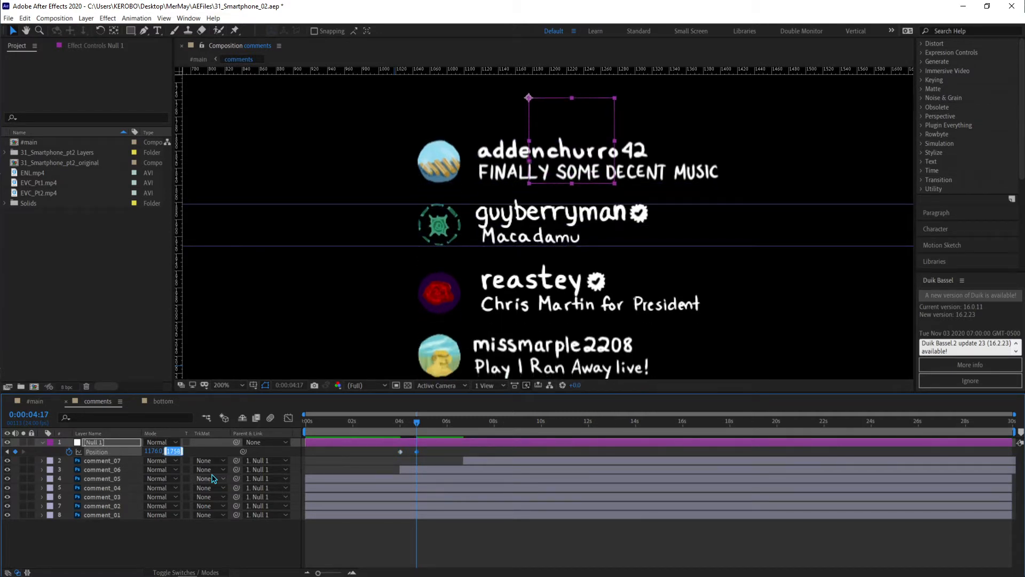
{"action": "key", "text": "Return"}
Check the second avatar's alignment with the guides over the transparency grid, and restore the black background.
{"action": "left_click", "coordinate": [407, 386]}
{"action": "scroll", "coordinate": [361, 271], "scroll_direction": "up", "scroll_amount": 1}
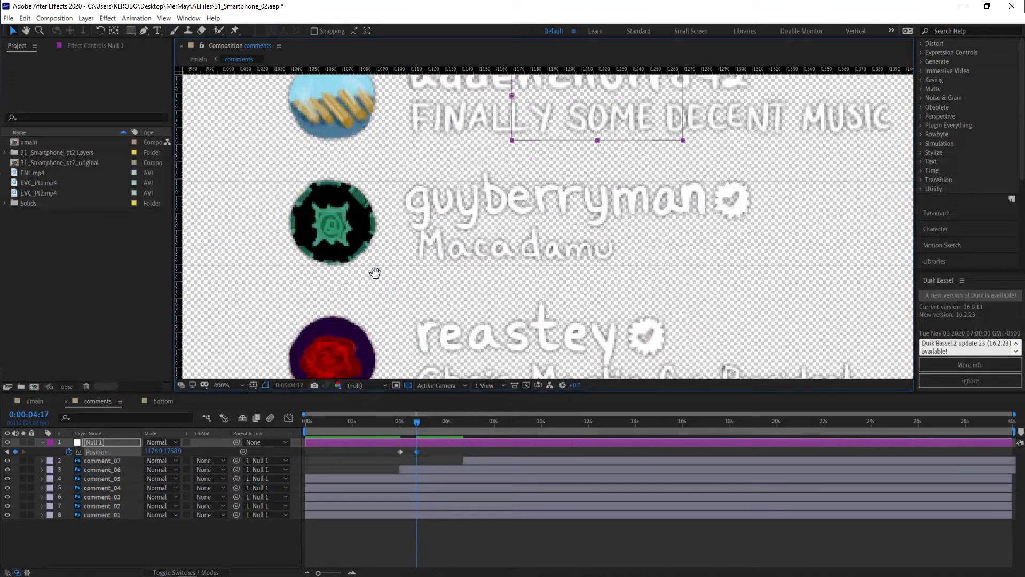
{"action": "scroll", "coordinate": [373, 321], "scroll_direction": "down", "scroll_amount": 2}
{"action": "left_click", "coordinate": [408, 385]}
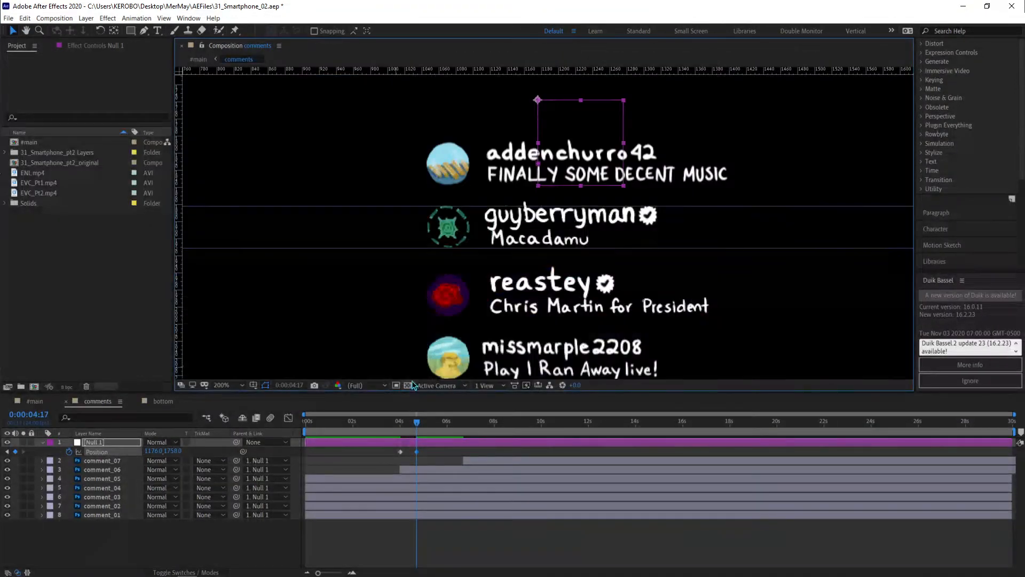
{"action": "scroll", "coordinate": [446, 304], "scroll_direction": "down", "scroll_amount": 2}
Copy the null's two Position keyframes to the start of comment_07 at 0:00:06:17, and time-reverse the pasted keyframes.
{"action": "left_click", "coordinate": [462, 421]}
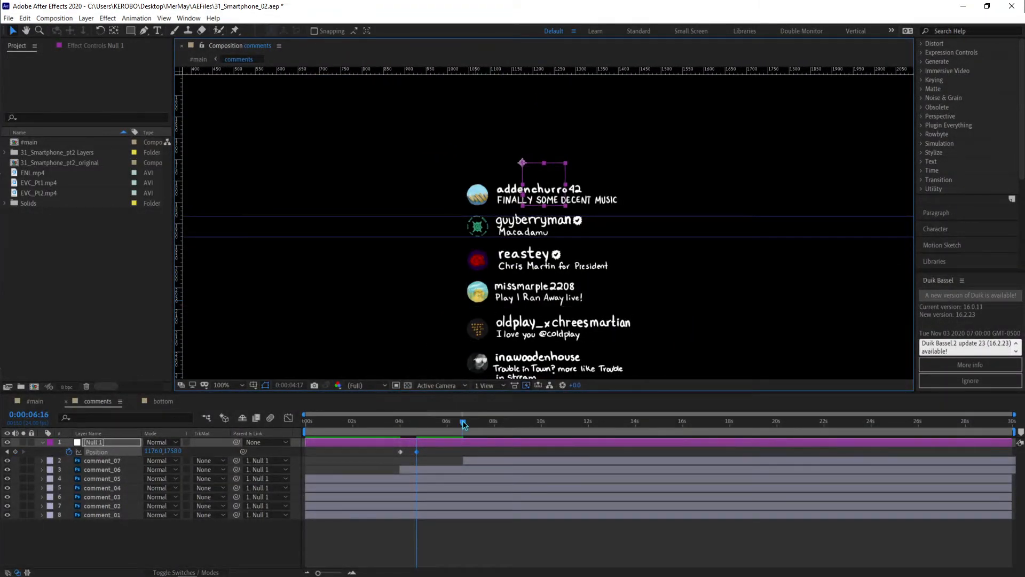
{"action": "left_click", "coordinate": [494, 452]}
{"action": "left_click", "coordinate": [490, 459]}
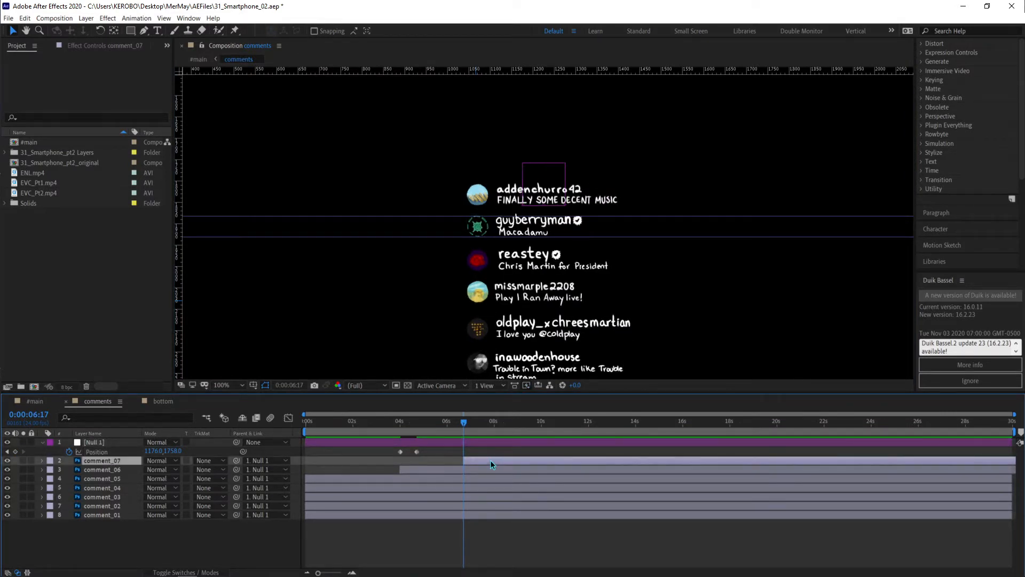
{"action": "left_click_drag", "start_coordinate": [425, 449], "coordinate": [387, 456]}
{"action": "key", "text": "ctrl+c"}
{"action": "key", "text": "ctrl+v"}
{"action": "right_click", "coordinate": [464, 451]}
{"action": "mouse_move", "coordinate": [509, 570]}
{"action": "left_click", "coordinate": [619, 570]}
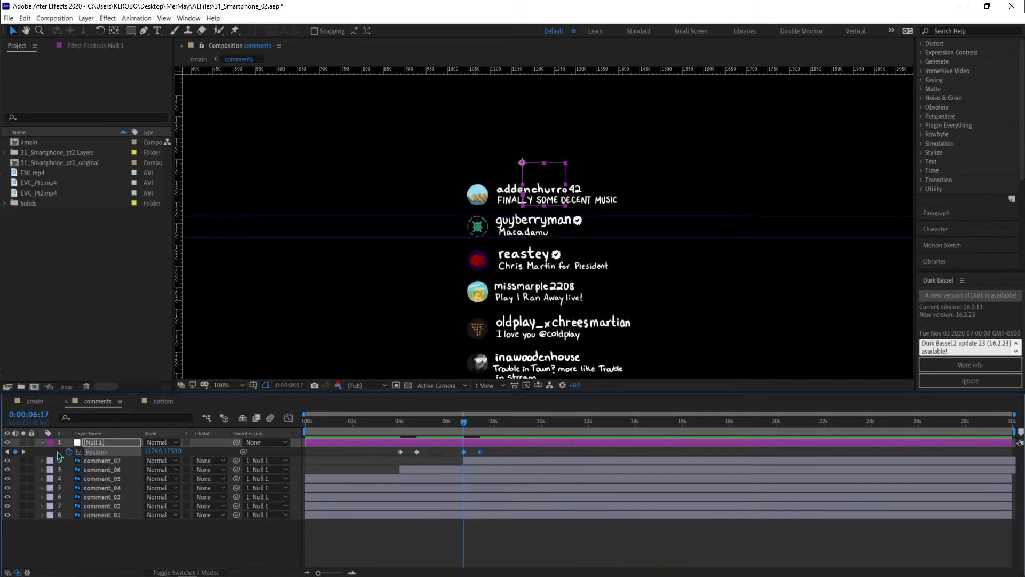
Replace the null's Position keyframe at 0:00:07:10 with one holding the Y position at 1758.
{"action": "key", "text": "k"}
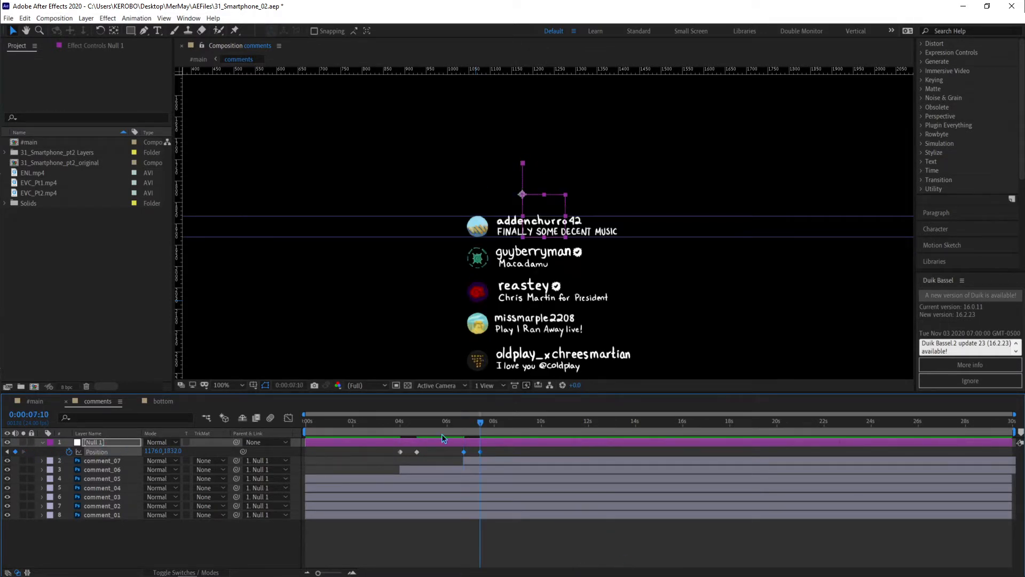
{"action": "left_click", "coordinate": [522, 454]}
{"action": "left_click", "coordinate": [15, 452]}
{"action": "left_click", "coordinate": [16, 453]}
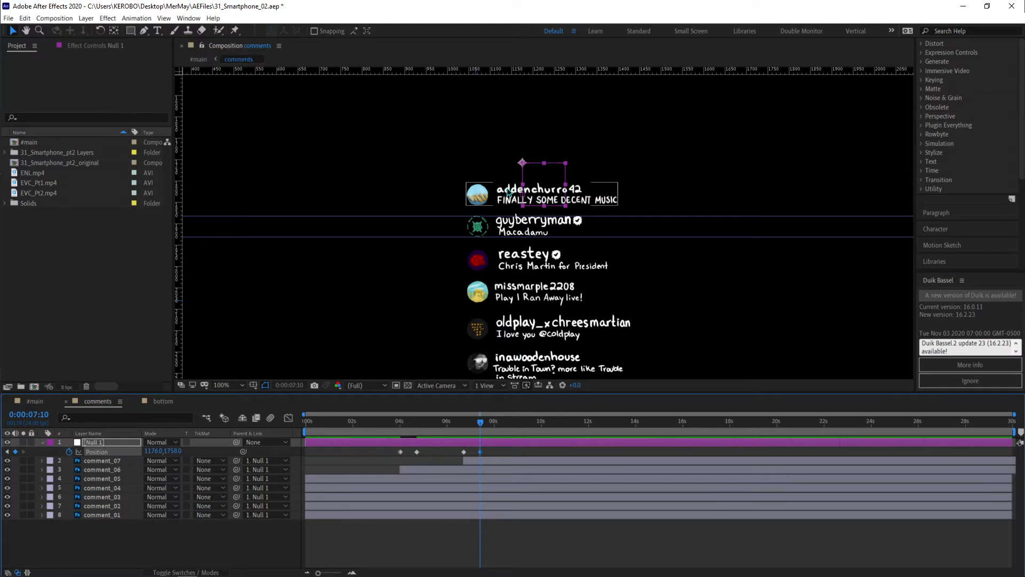
Set the null's Y position to 1678 at 0:00:07:10 so the third comment's avatar sits between the guides.
{"action": "key", "text": "period"}
{"action": "left_click", "coordinate": [174, 451]}
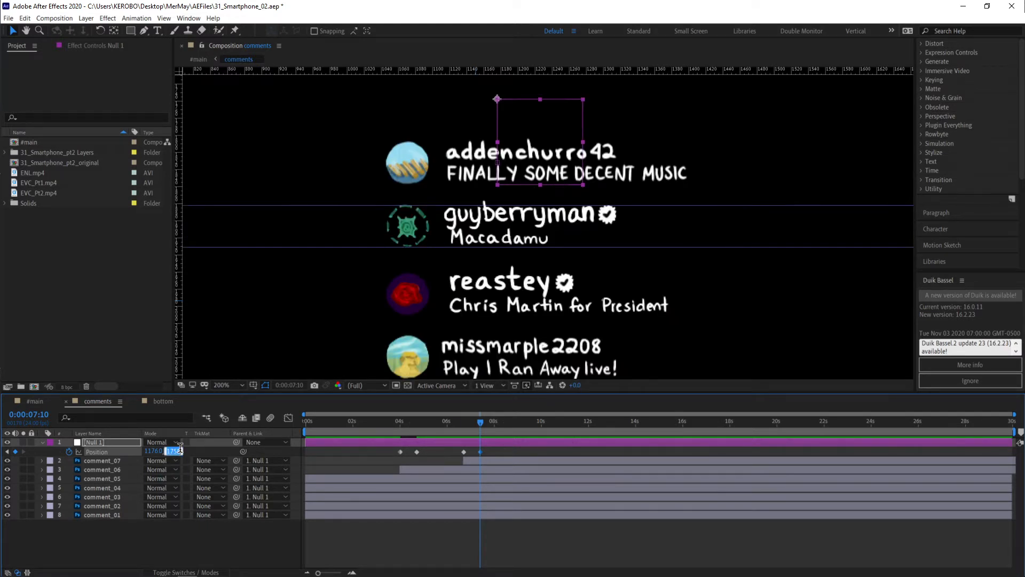
{"action": "key", "text": "shift+Up"}
{"action": "key", "text": "shift+Up"}
{"action": "key", "text": "shift+Up"}
{"action": "key", "text": "shift+Down"}
{"action": "key", "text": "shift+Down"}
{"action": "key", "text": "shift+Down"}
{"action": "key", "text": "shift+Down"}
{"action": "key", "text": "shift+Down"}
{"action": "key", "text": "shift+Down"}
{"action": "key", "text": "shift+Down"}
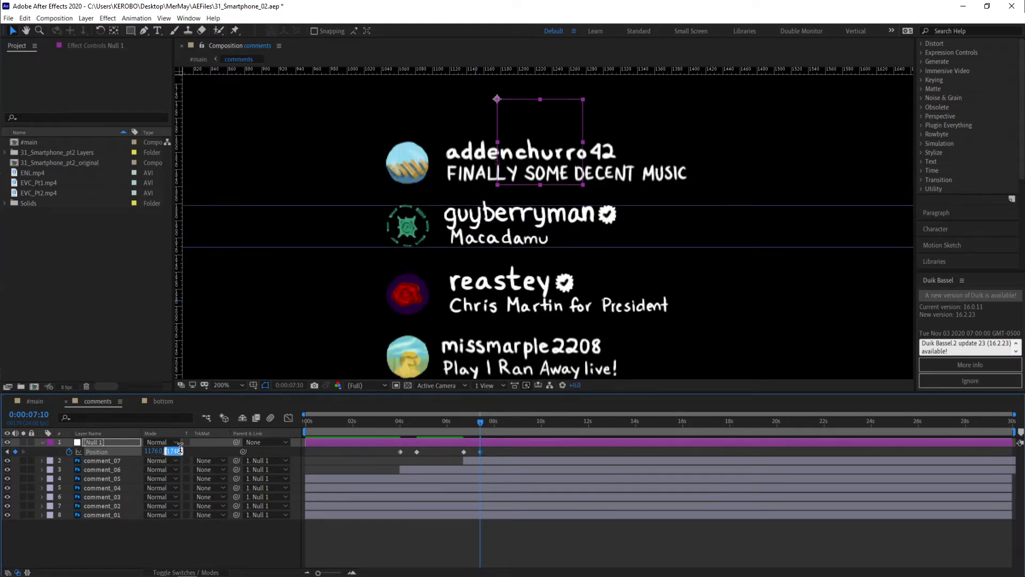
{"action": "key", "text": "shift+Down"}
{"action": "key", "text": "shift+Down"}
{"action": "key", "text": "shift+Down"}
{"action": "key", "text": "shift+Down"}
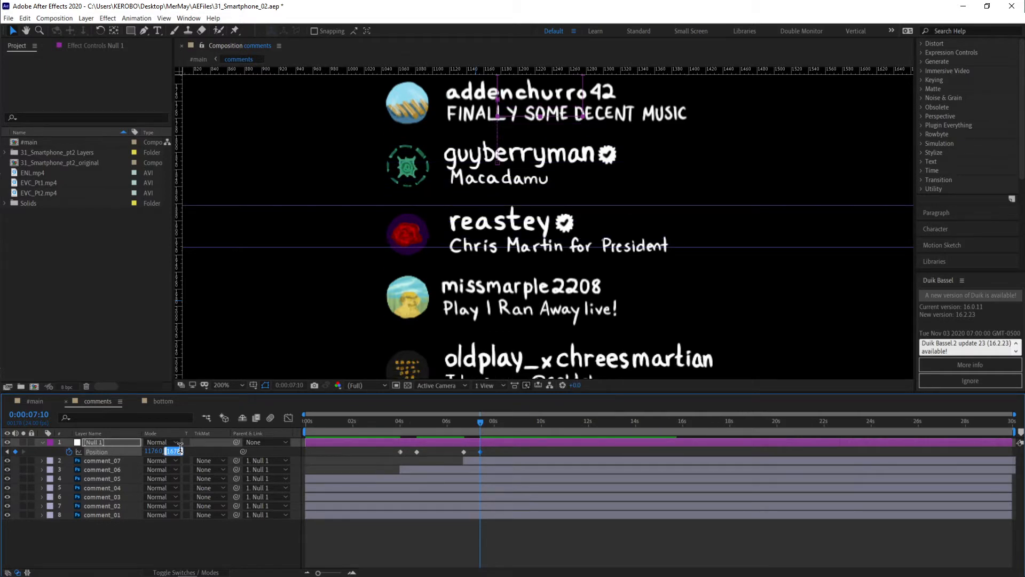
{"action": "left_click", "coordinate": [488, 542]}
{"action": "key", "text": "comma"}
Apply Easy Ease Out to the null's starting Position keyframes and Easy Ease In to the ending ones, and save the project.
{"action": "left_click_drag", "start_coordinate": [489, 450], "coordinate": [402, 459]}
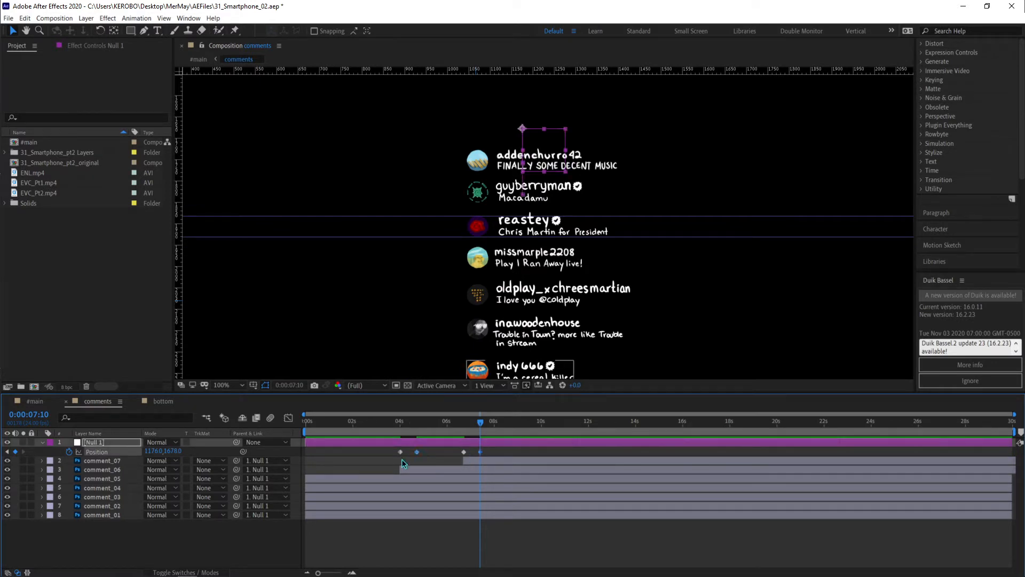
{"action": "left_click", "coordinate": [399, 452]}
{"action": "left_click_drag", "start_coordinate": [466, 460], "coordinate": [465, 459]}
{"action": "left_click_drag", "start_coordinate": [464, 459], "coordinate": [464, 459]}
{"action": "left_click_drag", "start_coordinate": [453, 447], "coordinate": [468, 459]}
{"action": "left_click_drag", "start_coordinate": [393, 448], "coordinate": [404, 460]}
{"action": "key", "text": "ctrl+shift+F9"}
{"action": "key", "text": "ctrl+s"}
Preview the scrolling comments in the comments composition, and play them back on the phone in #main.
{"action": "left_click", "coordinate": [527, 532]}
{"action": "left_click_drag", "start_coordinate": [493, 302], "coordinate": [406, 356]}
{"action": "key", "text": "space"}
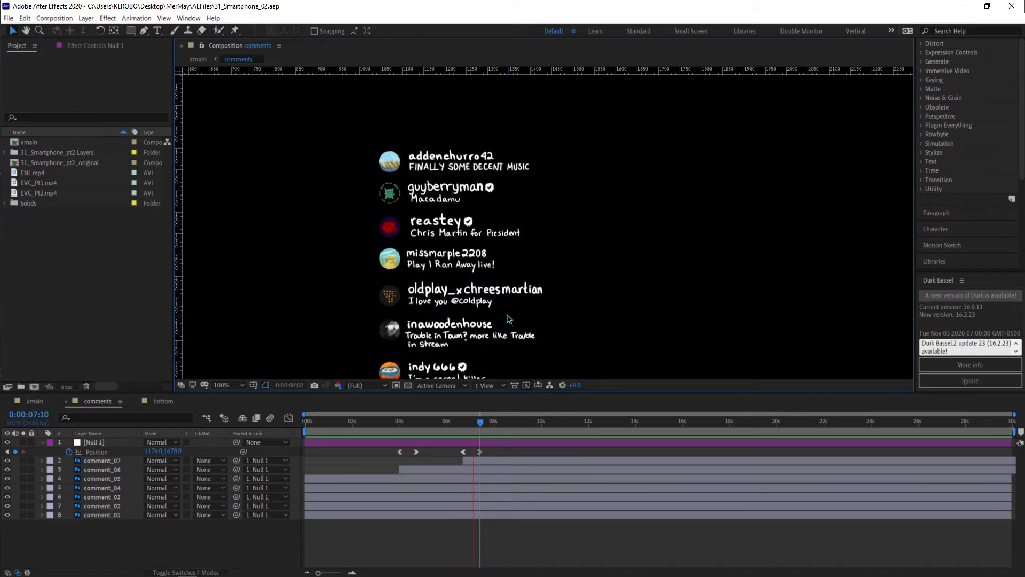
{"action": "key", "text": "space"}
{"action": "scroll", "coordinate": [509, 318], "scroll_direction": "down", "scroll_amount": 1}
{"action": "left_click_drag", "start_coordinate": [511, 291], "coordinate": [519, 266]}
{"action": "scroll", "coordinate": [508, 279], "scroll_direction": "up", "scroll_amount": 1}
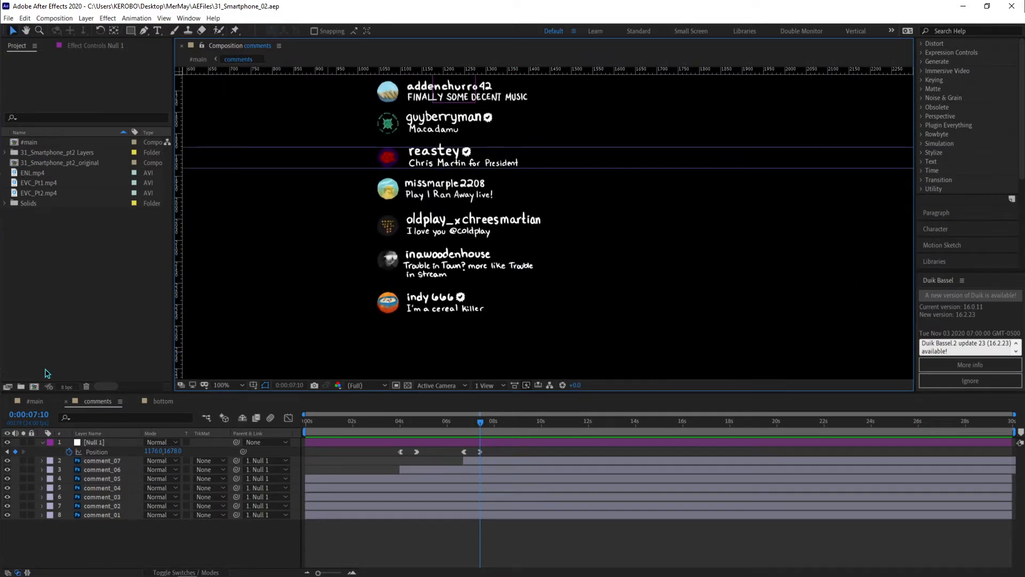
{"action": "left_click", "coordinate": [28, 402]}
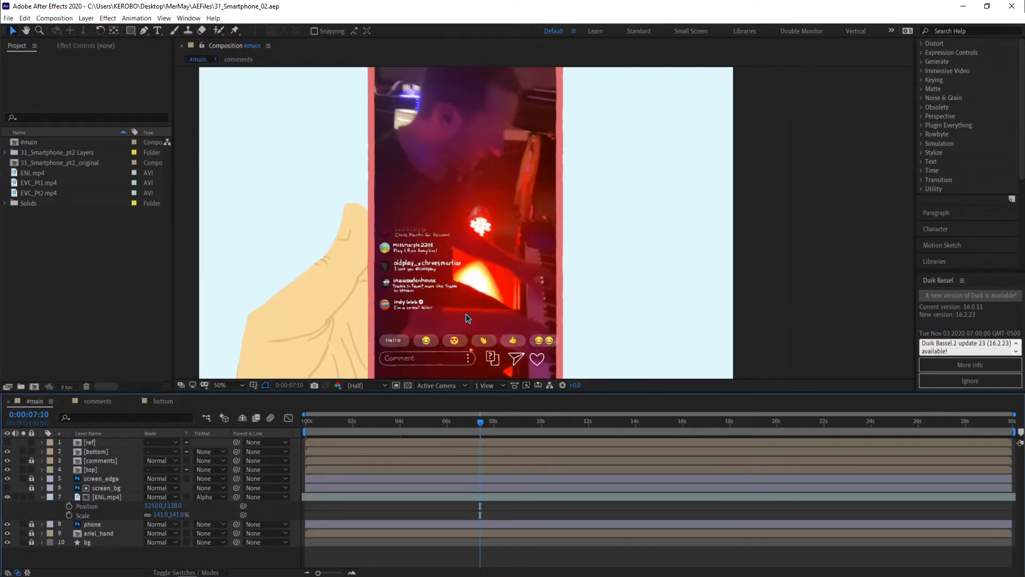
{"action": "key", "text": "space"}
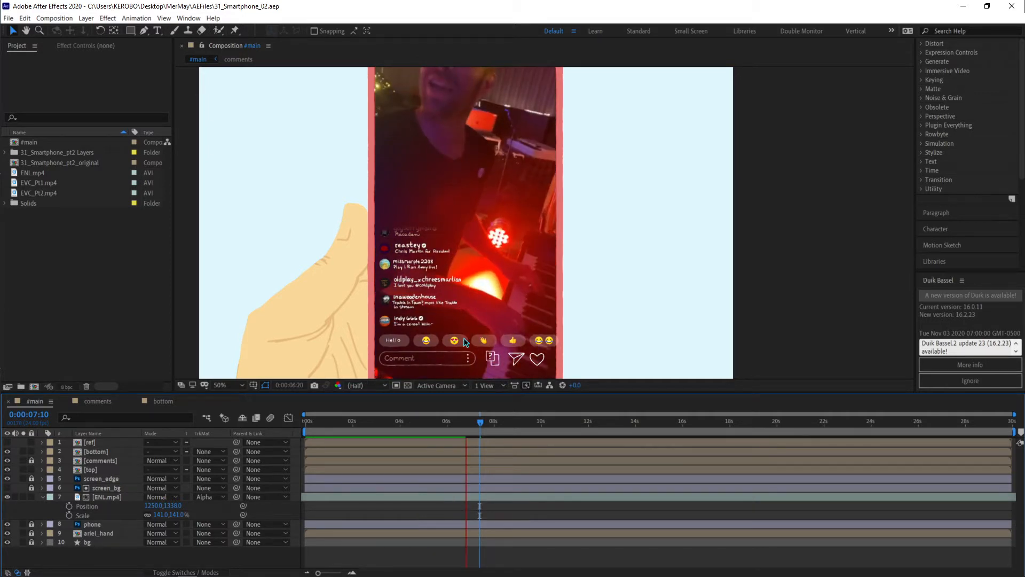
Shift all of the null's Position keyframes slightly earlier so scrolling starts before each new comment appears, and play back #main.
{"action": "key", "text": "space"}
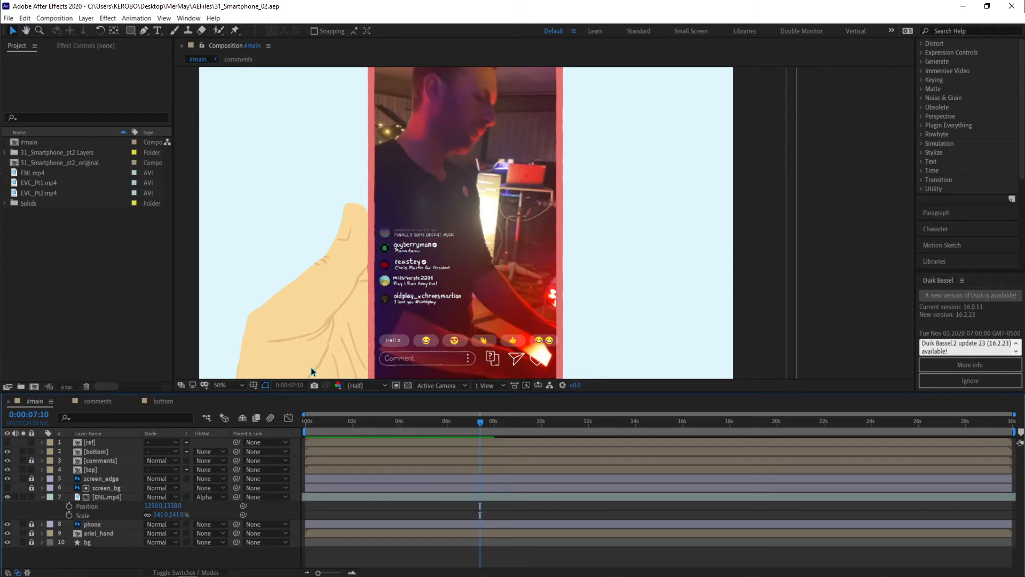
{"action": "left_click", "coordinate": [161, 401]}
{"action": "left_click", "coordinate": [109, 401]}
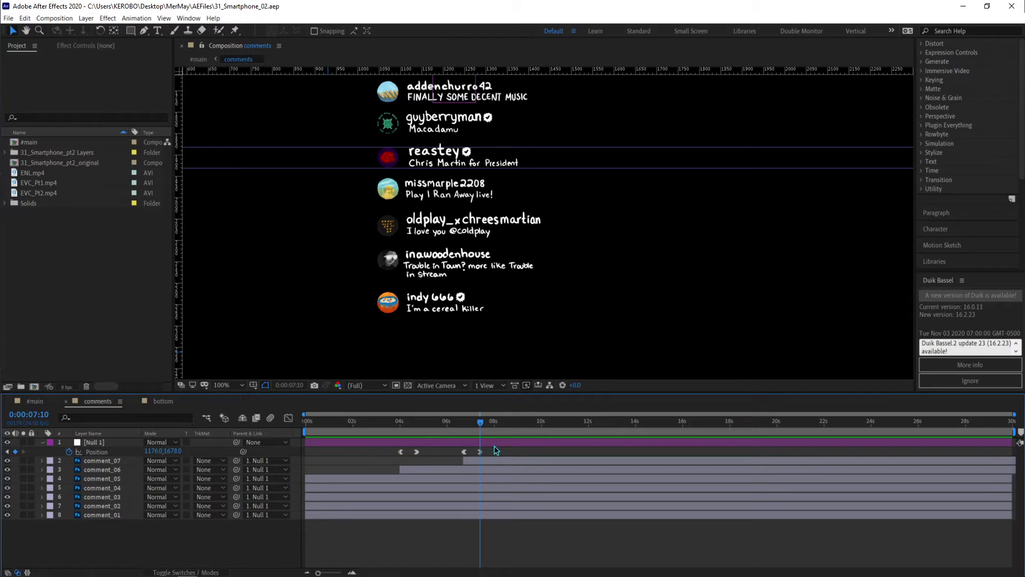
{"action": "left_click_drag", "start_coordinate": [489, 450], "coordinate": [390, 454]}
{"action": "left_click", "coordinate": [36, 401]}
{"action": "key", "text": "space"}
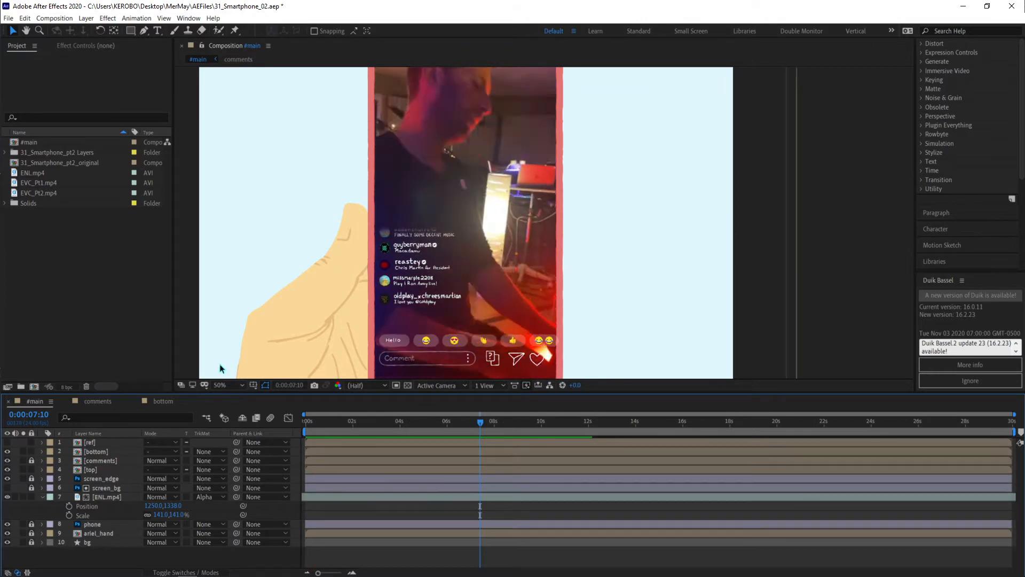
Show the ref layer in the bottom composition and examine how the comments are arranged in the reference live stream.
{"action": "key", "text": "space"}
{"action": "left_click", "coordinate": [156, 404]}
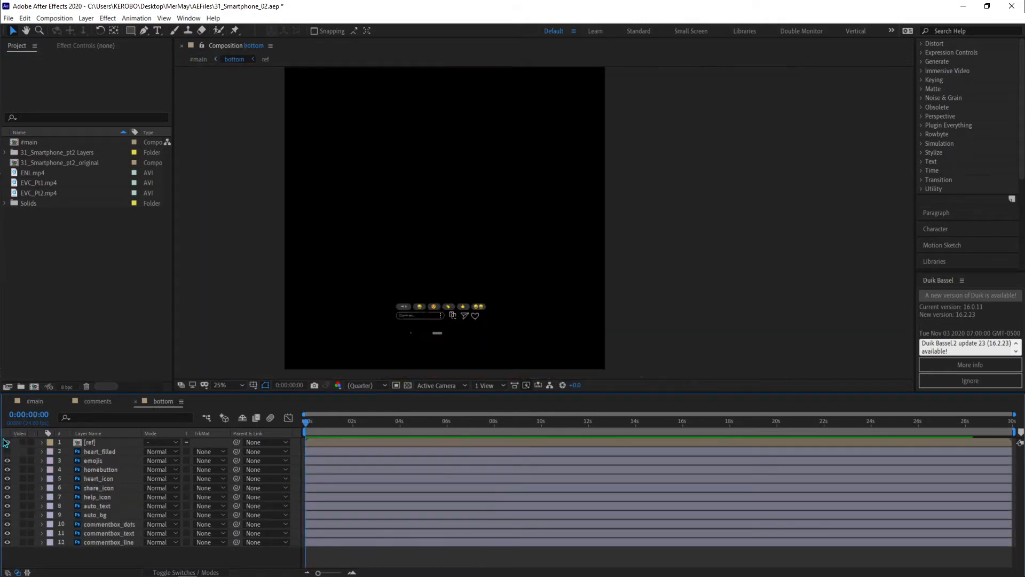
{"action": "scroll", "coordinate": [542, 262], "scroll_direction": "up", "scroll_amount": 4}
{"action": "scroll", "coordinate": [542, 261], "scroll_direction": "down", "scroll_amount": 3}
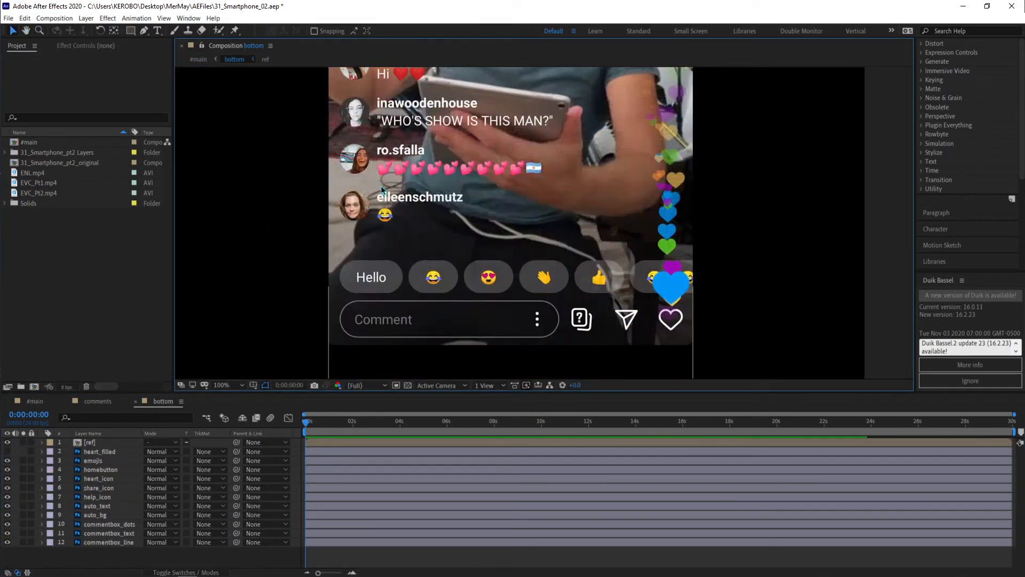
{"action": "left_click_drag", "start_coordinate": [426, 185], "coordinate": [411, 223]}
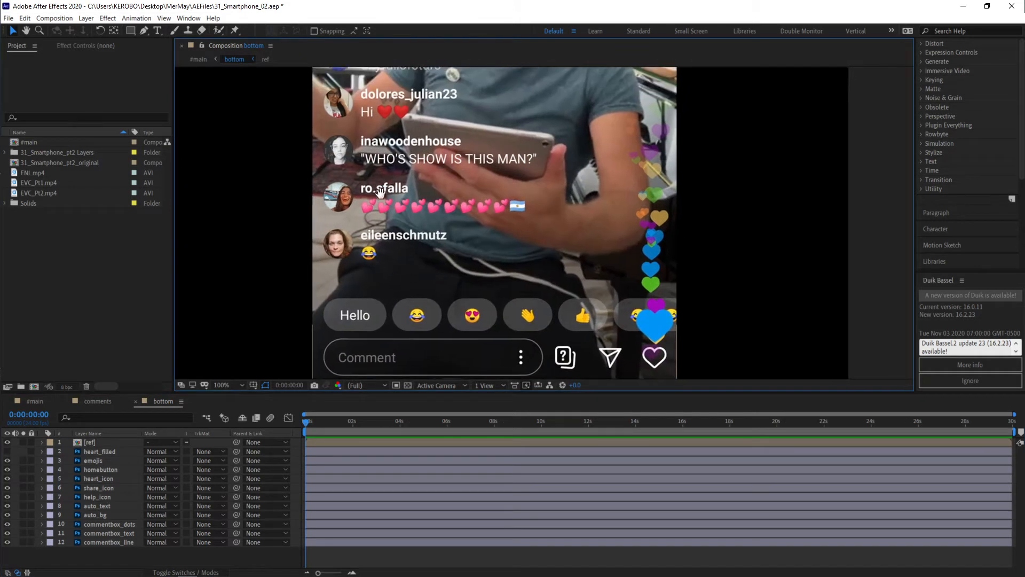
{"action": "left_click_drag", "start_coordinate": [387, 174], "coordinate": [388, 235]}
{"action": "scroll", "coordinate": [375, 164], "scroll_direction": "up", "scroll_amount": 2}
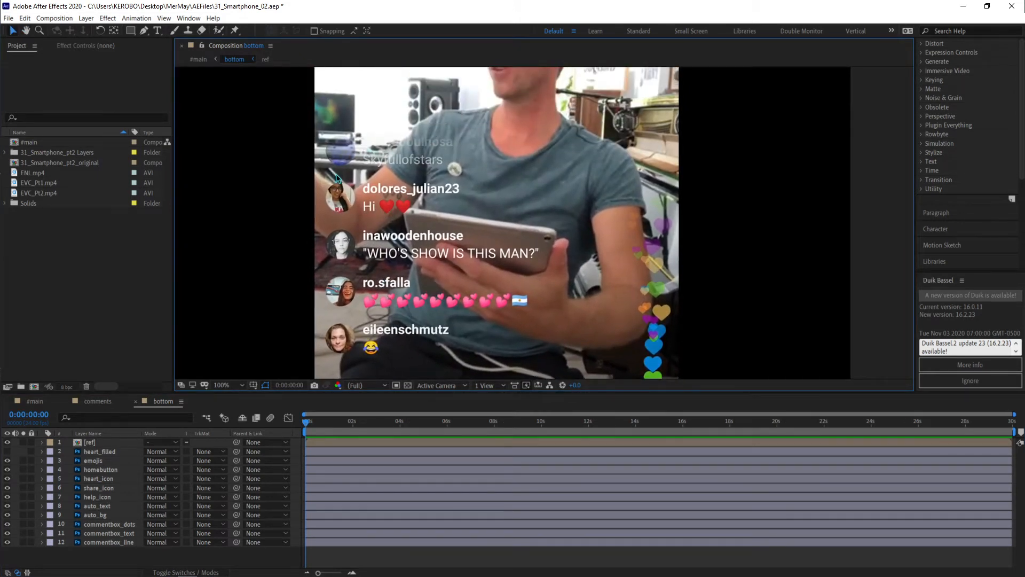
{"action": "scroll", "coordinate": [402, 239], "scroll_direction": "down", "scroll_amount": 2}
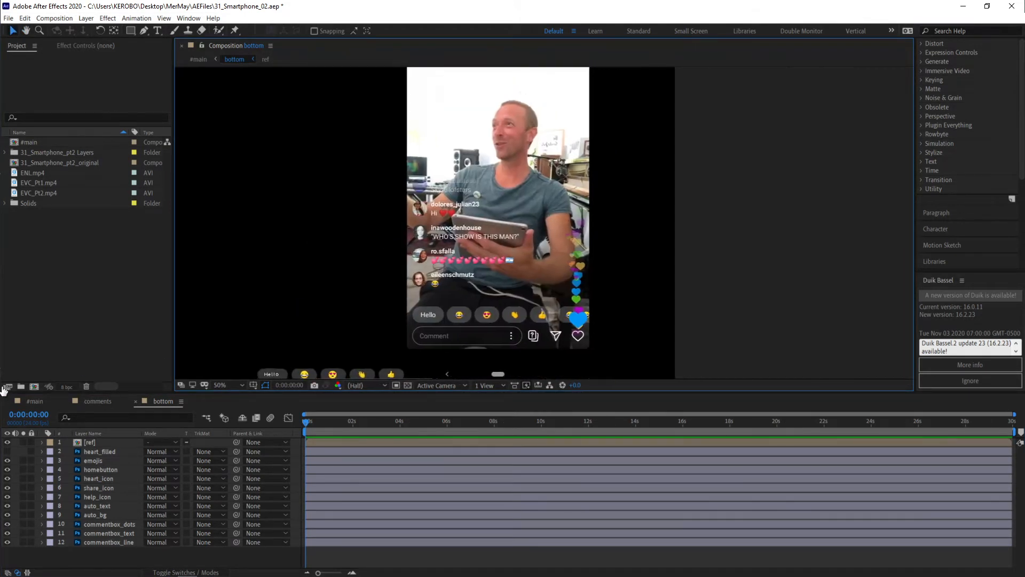
Hide the ref layer in the bottom composition and play back the comments on the phone in #main.
{"action": "left_click", "coordinate": [35, 403]}
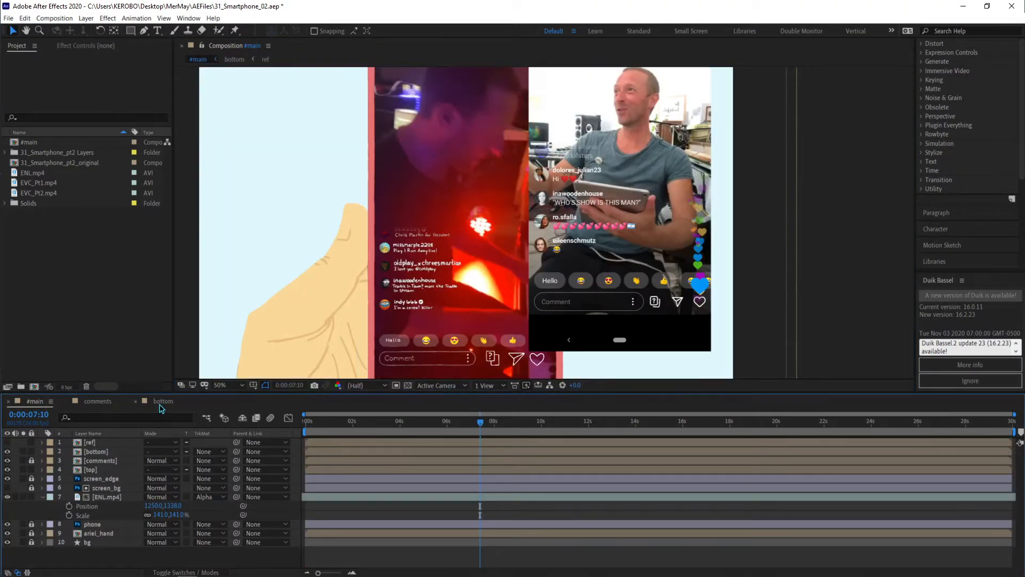
{"action": "left_click", "coordinate": [159, 404]}
{"action": "left_click", "coordinate": [33, 403]}
{"action": "key", "text": "space"}
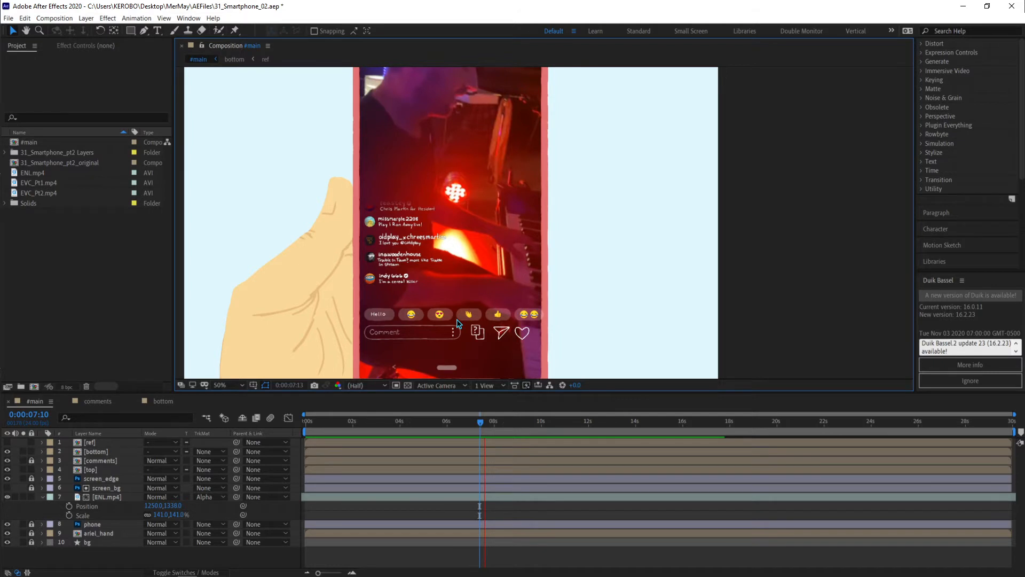
{"action": "key", "text": "comma"}
{"action": "key", "text": "comma"}
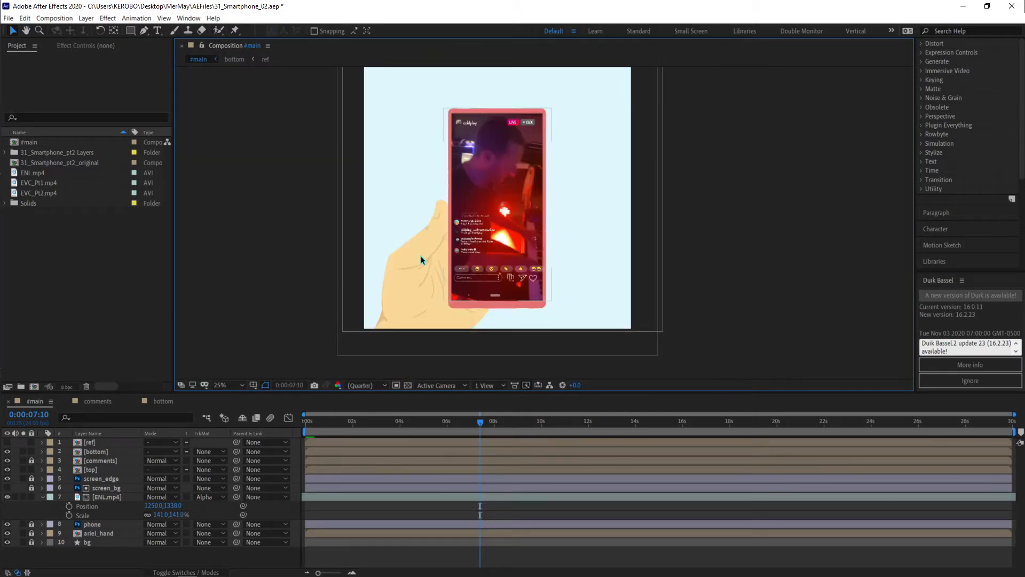
In the comments composition, move the null's second pair of Position keyframes around 0:00:20:00 and trim comment_07 to start at 0:00:20:00.
{"action": "double_click", "coordinate": [421, 255]}
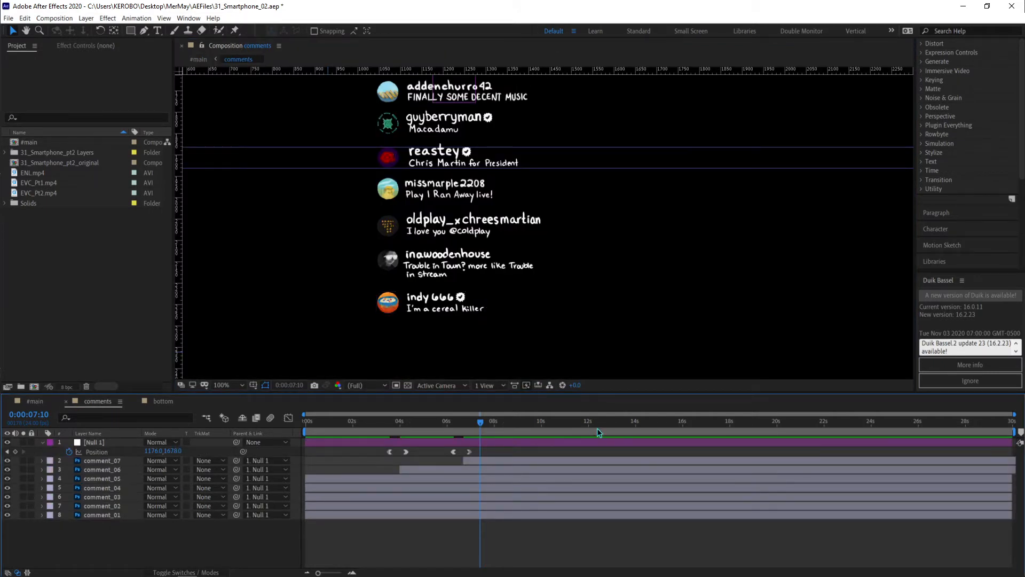
{"action": "left_click", "coordinate": [540, 422]}
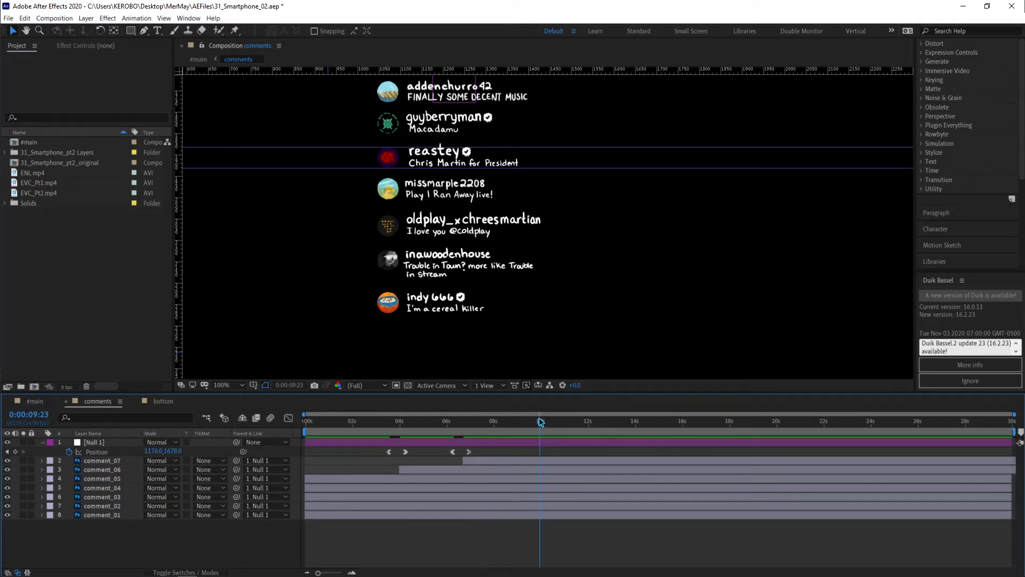
{"action": "left_click_drag", "start_coordinate": [541, 422], "coordinate": [776, 427]}
{"action": "left_click", "coordinate": [452, 452]}
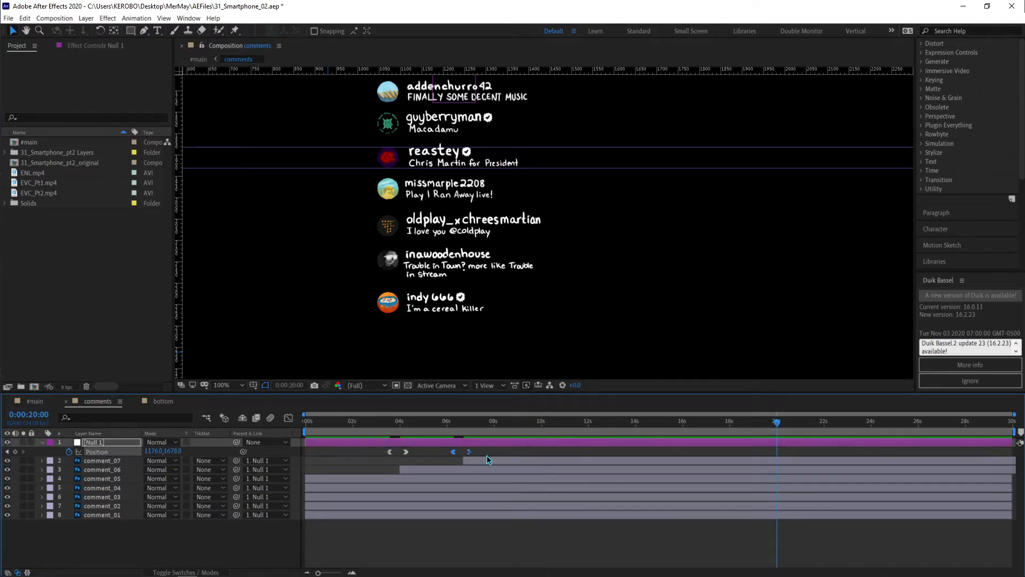
{"action": "left_click_drag", "start_coordinate": [459, 452], "coordinate": [694, 453]}
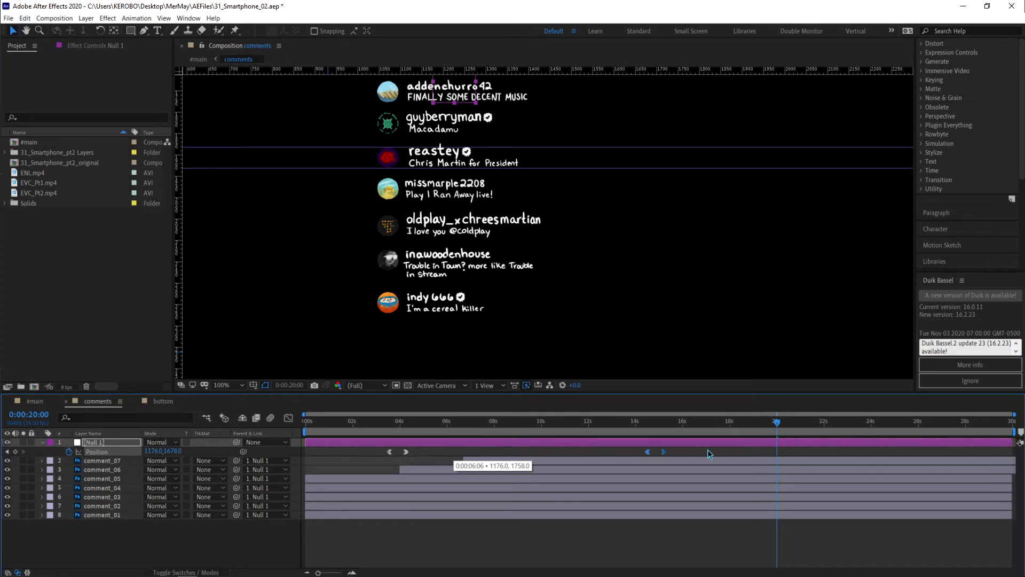
{"action": "left_click_drag", "start_coordinate": [757, 450], "coordinate": [777, 451]}
{"action": "left_click", "coordinate": [526, 460]}
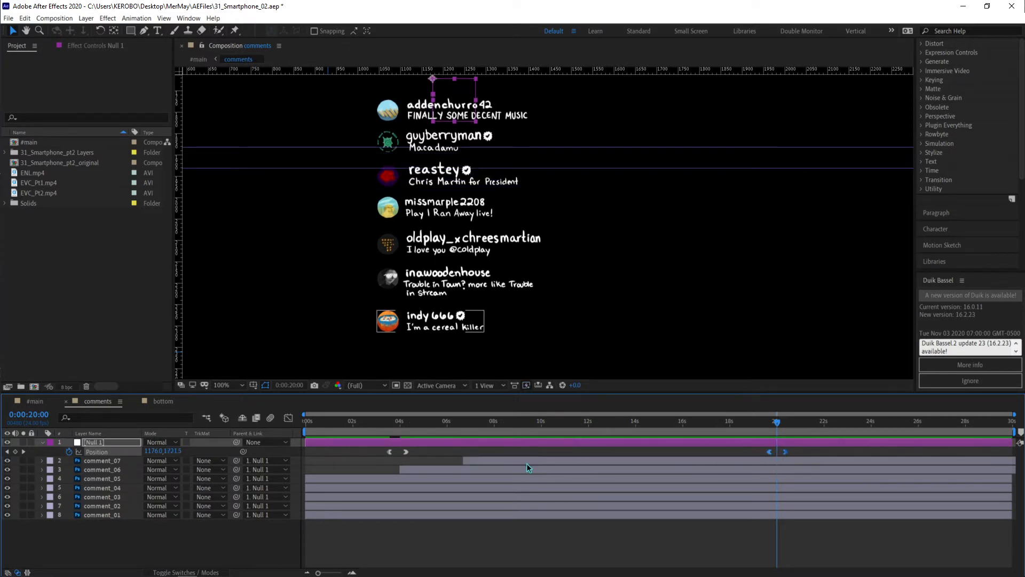
{"action": "key", "text": "alt+bracketleft"}
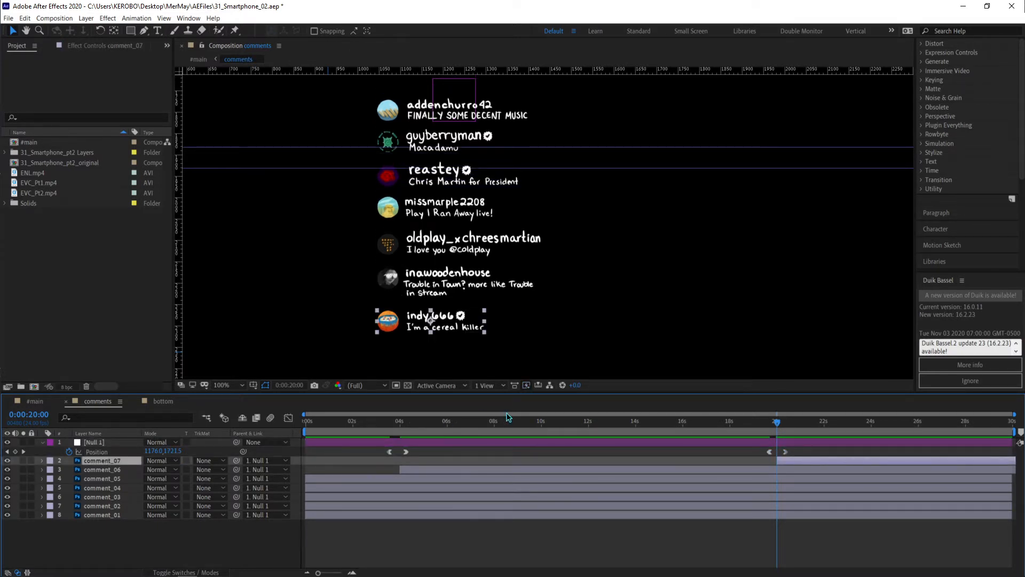
Trim comment_06 to start at 0:00:10:00 and move the null's first pair of Position keyframes around that time.
{"action": "left_click", "coordinate": [540, 422]}
{"action": "left_click_drag", "start_coordinate": [539, 423], "coordinate": [541, 425]}
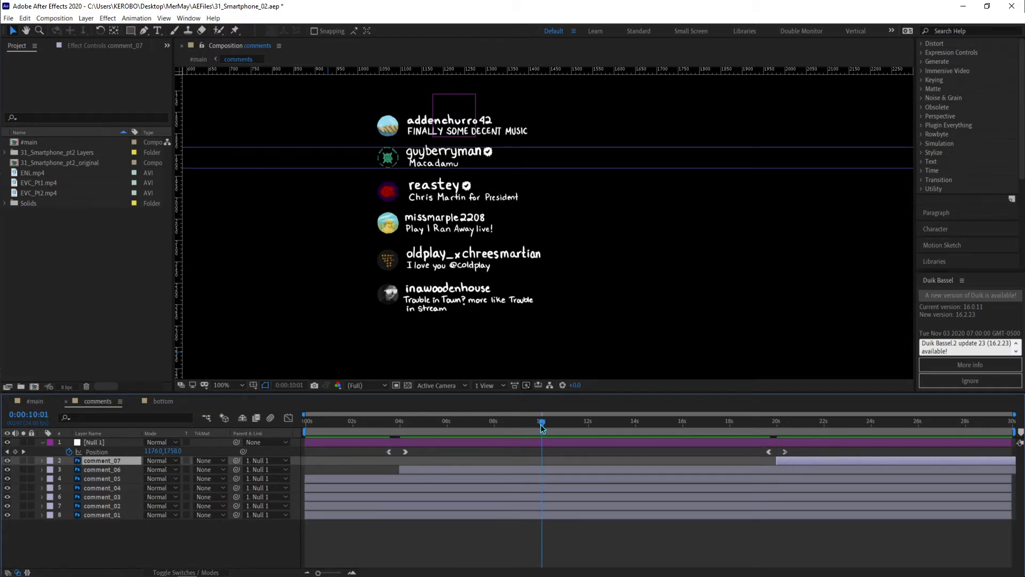
{"action": "key", "text": "Page_Up"}
{"action": "left_click", "coordinate": [527, 468]}
{"action": "key", "text": "alt+bracketleft"}
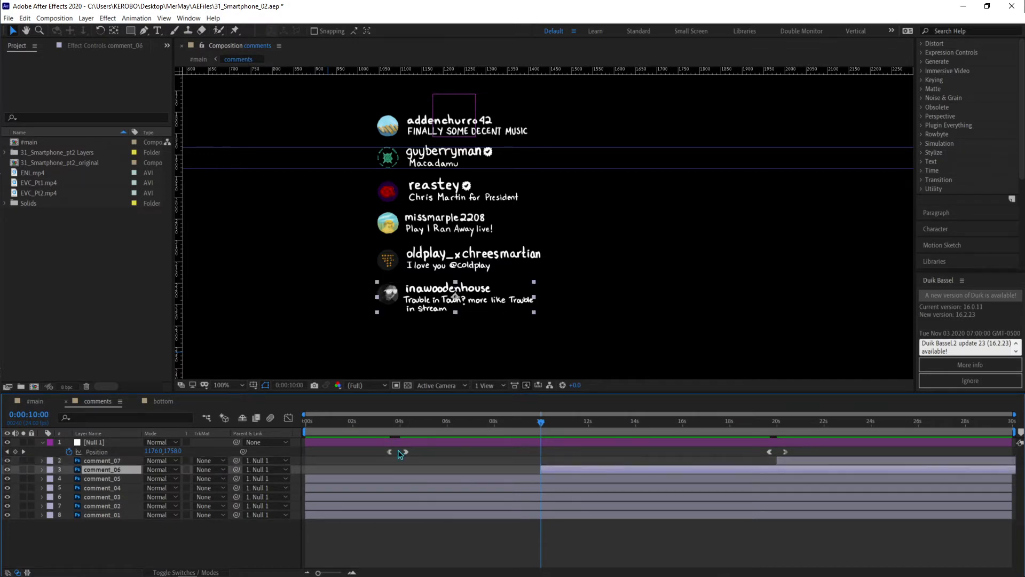
{"action": "left_click", "coordinate": [389, 452]}
{"action": "left_click_drag", "start_coordinate": [407, 453], "coordinate": [548, 465]}
{"action": "left_click", "coordinate": [457, 466]}
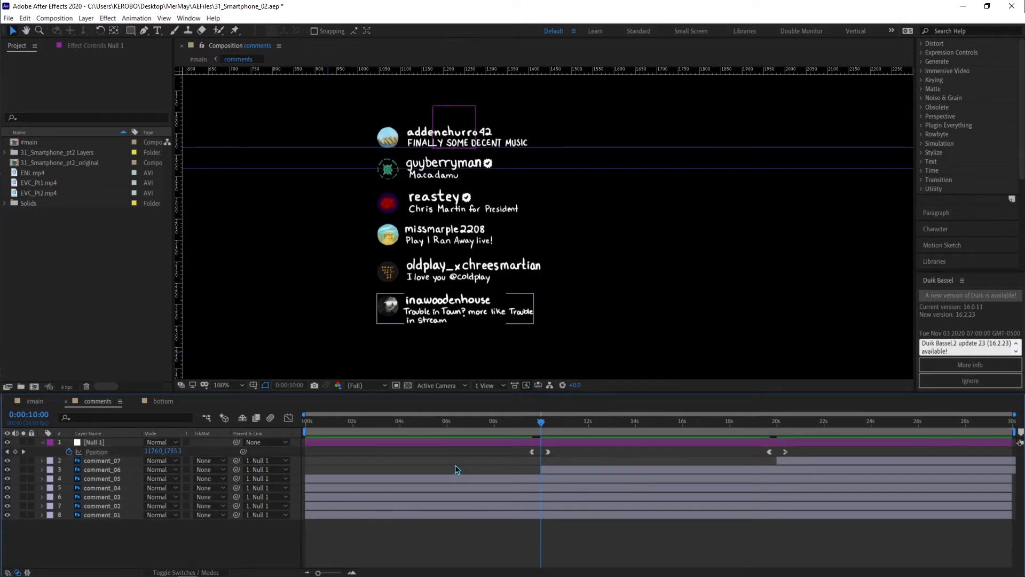
Save the project, play back the retimed comments in #main, and return to 0:00:00:00.
{"action": "key", "text": "ctrl+s"}
{"action": "left_click", "coordinate": [30, 400]}
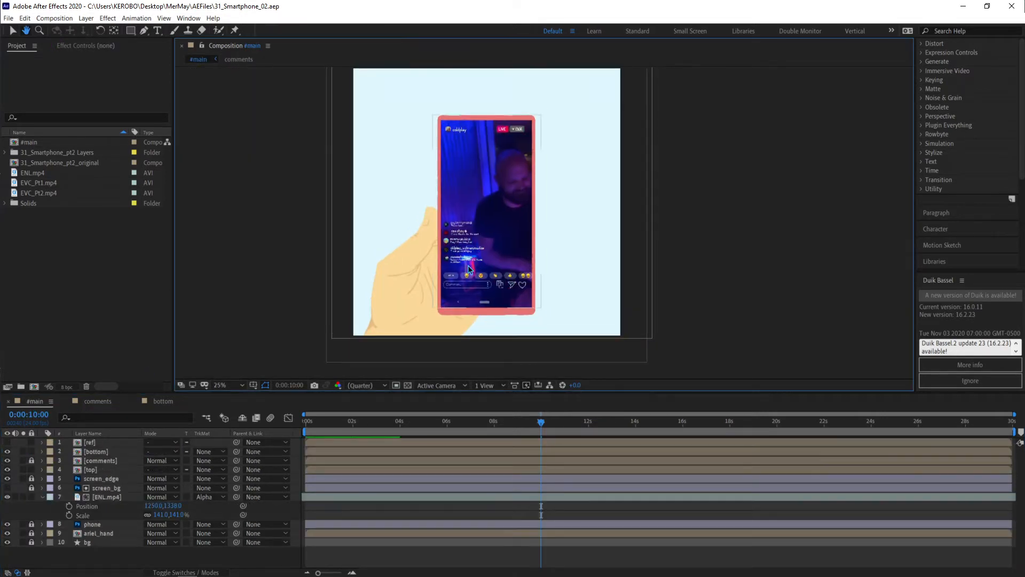
{"action": "key", "text": "space"}
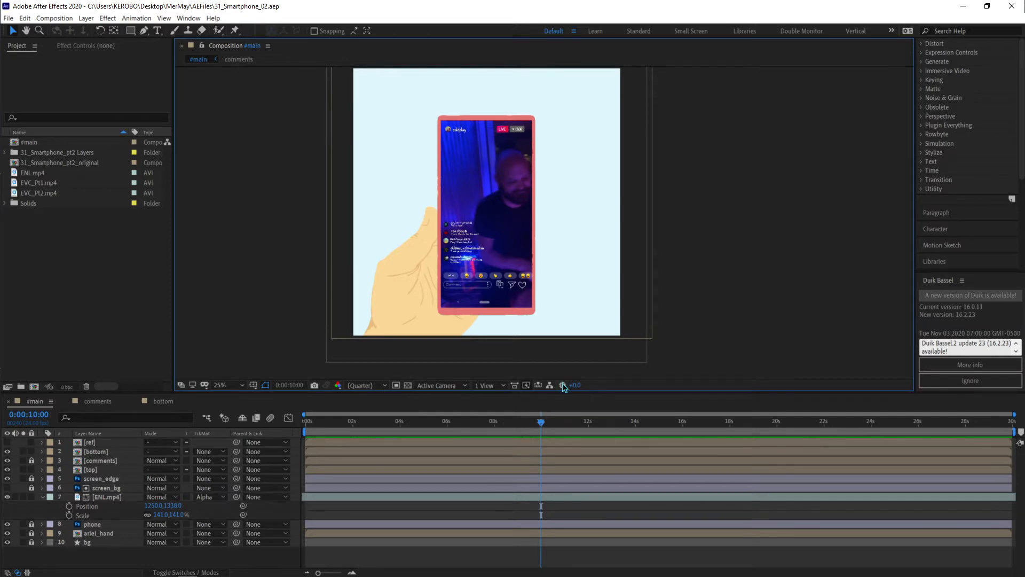
{"action": "left_click", "coordinate": [427, 515]}
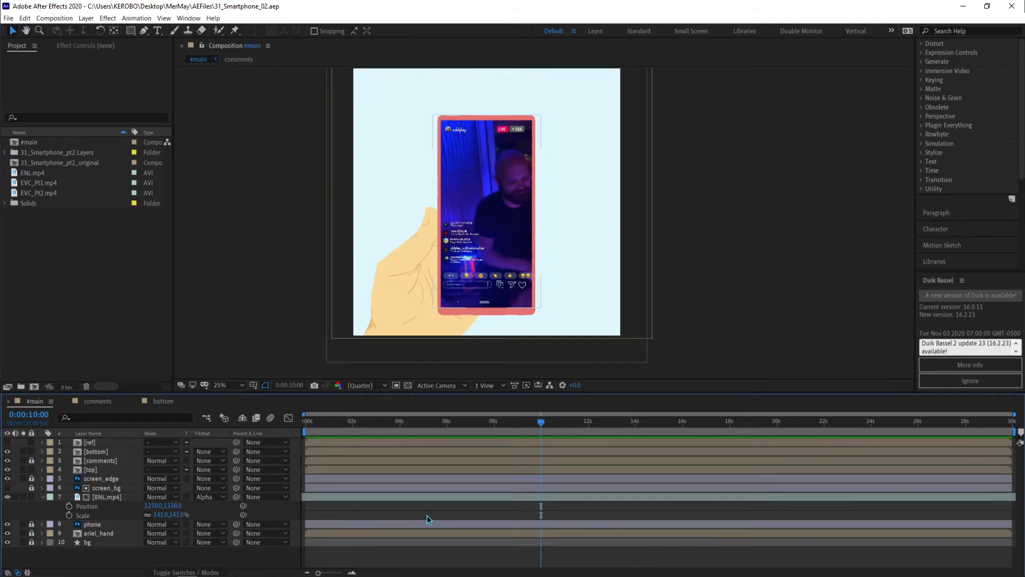
{"action": "left_click", "coordinate": [305, 422]}
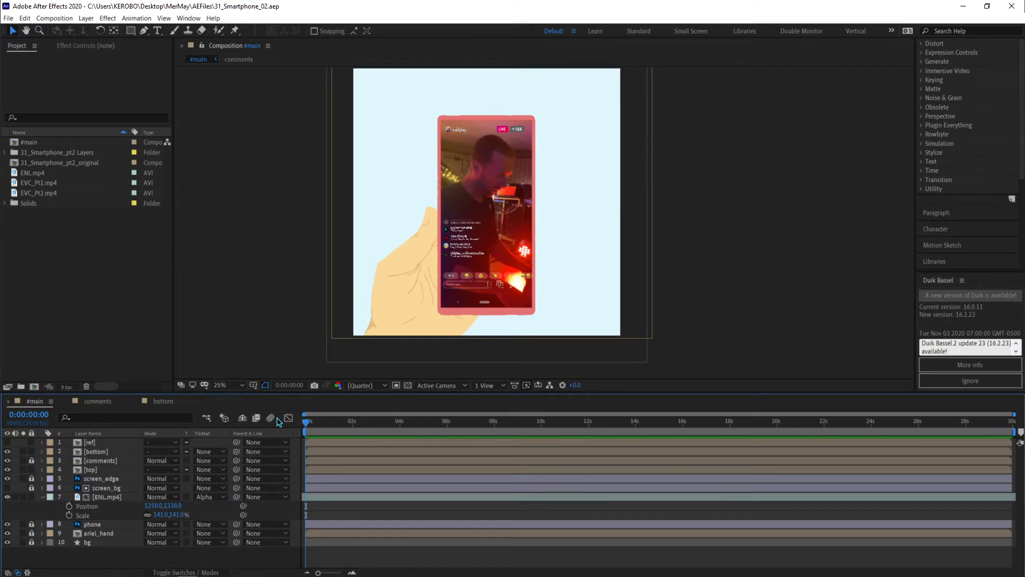
In the bottom composition, make the heart_filled and ref layers visible and solo both of them.
{"action": "mouse_move", "coordinate": [234, 574]}
{"action": "left_click", "coordinate": [173, 401]}
{"action": "scroll", "coordinate": [539, 267], "scroll_direction": "up", "scroll_amount": 5}
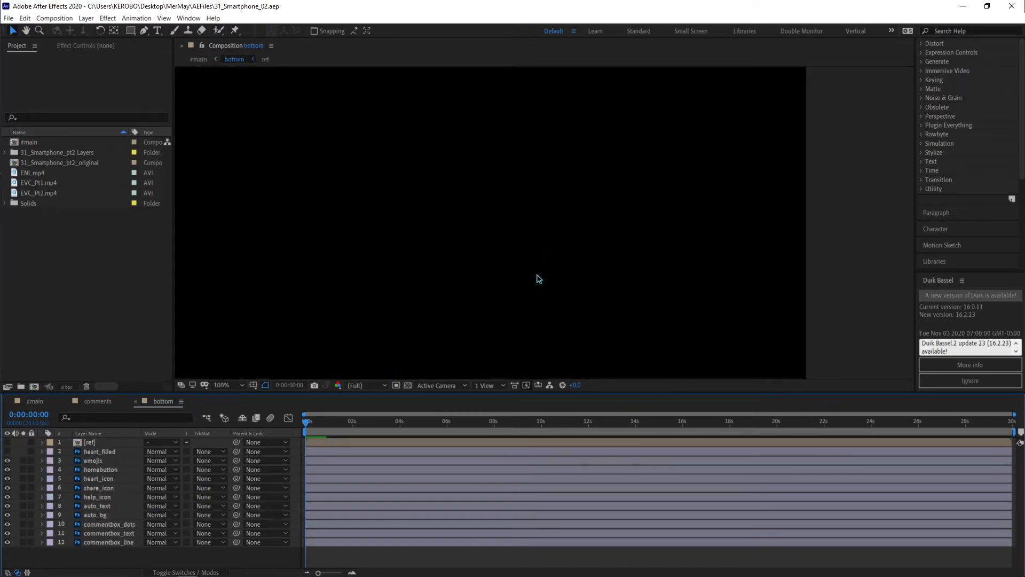
{"action": "left_click_drag", "start_coordinate": [660, 167], "coordinate": [701, 161]}
{"action": "left_click", "coordinate": [7, 452]}
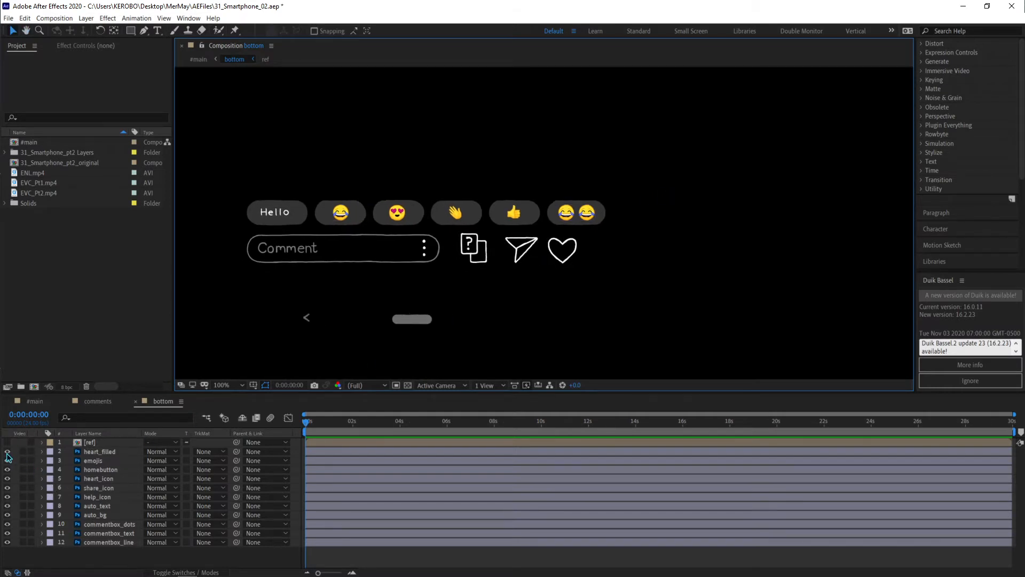
{"action": "scroll", "coordinate": [557, 274], "scroll_direction": "down", "scroll_amount": 3}
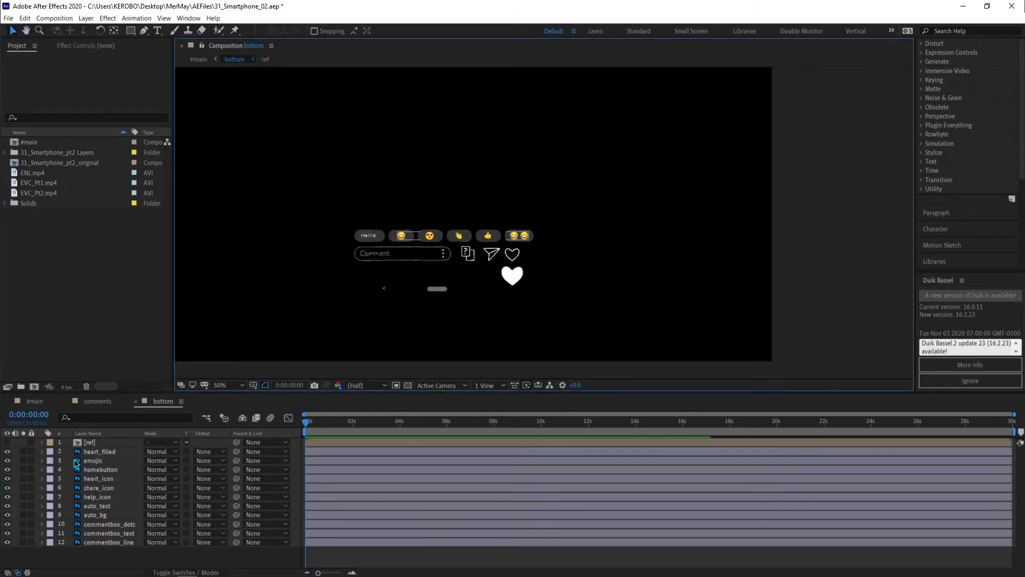
{"action": "left_click", "coordinate": [7, 442]}
{"action": "left_click_drag", "start_coordinate": [23, 442], "coordinate": [23, 451]}
{"action": "left_click_drag", "start_coordinate": [504, 275], "coordinate": [515, 259]}
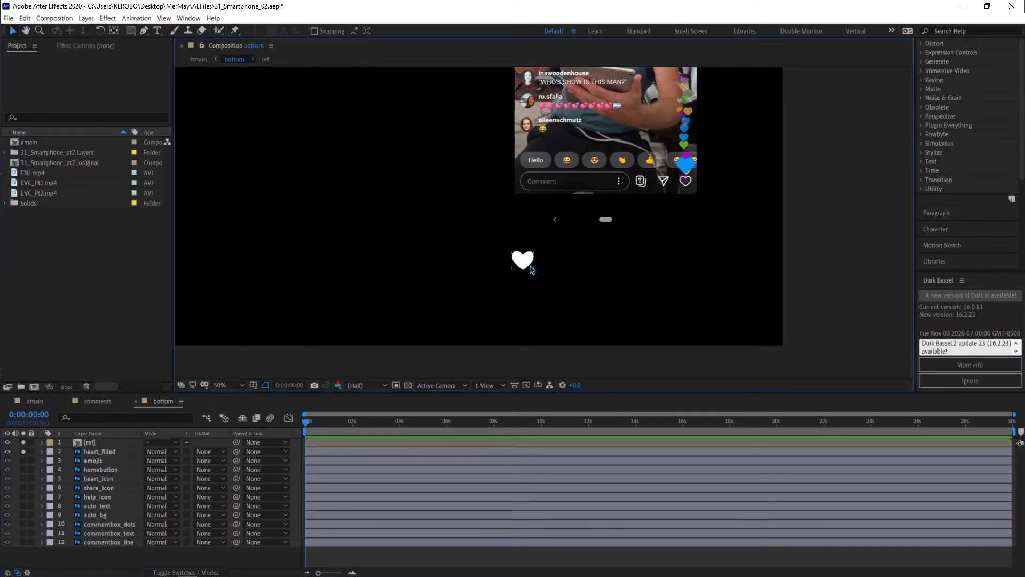
Find the Change to Color effect by searching for "color" and apply it to the heart_filled layer.
{"action": "left_click", "coordinate": [532, 268]}
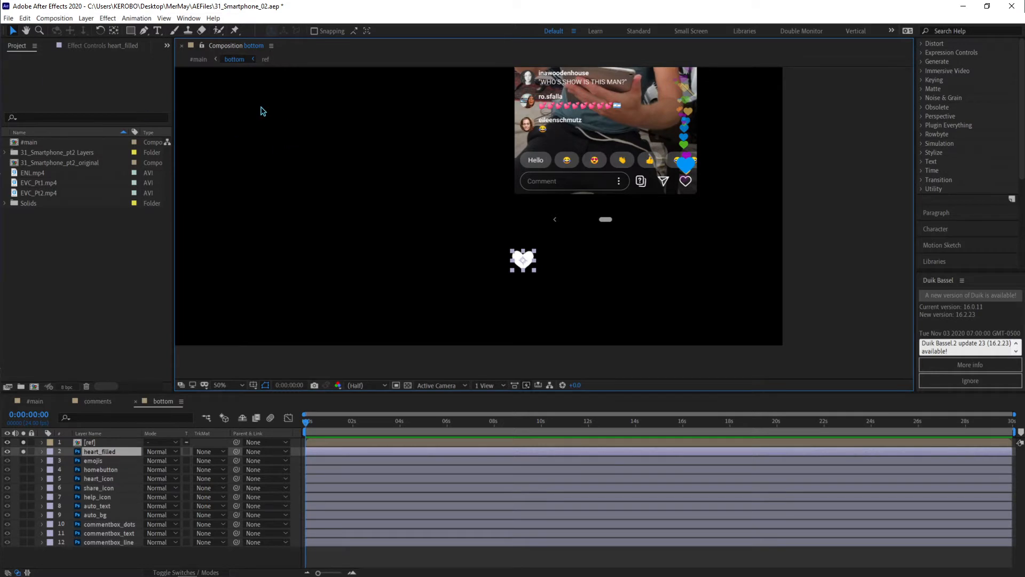
{"action": "left_click", "coordinate": [98, 47]}
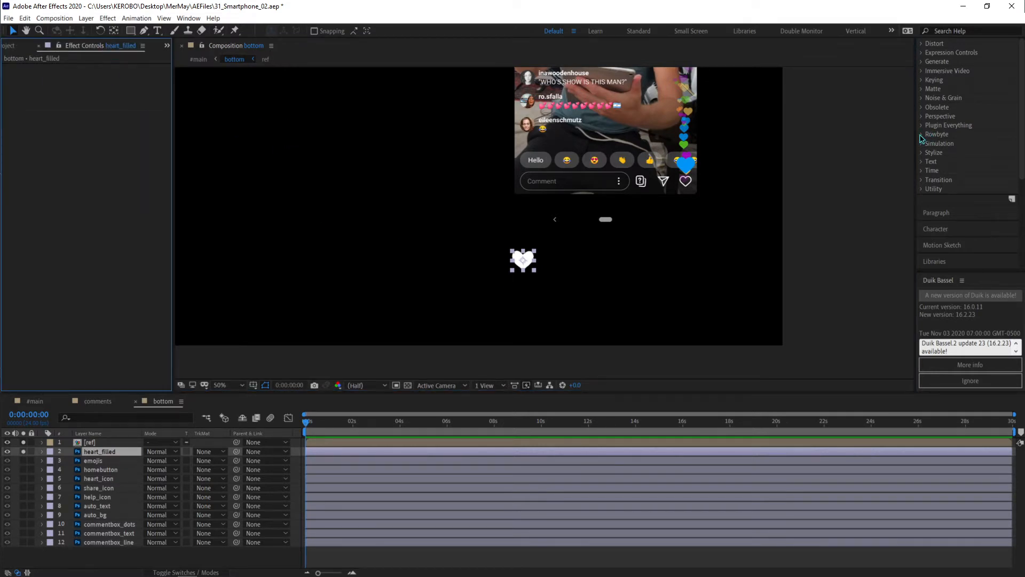
{"action": "scroll", "coordinate": [938, 227], "scroll_direction": "up", "scroll_amount": 5}
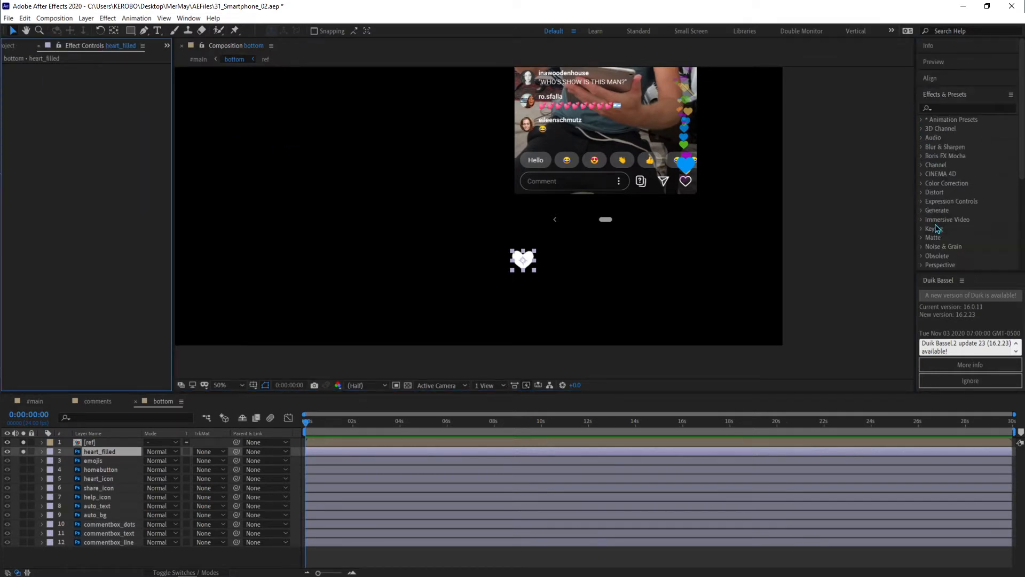
{"action": "left_click", "coordinate": [953, 107]}
{"action": "type", "text": "color"}
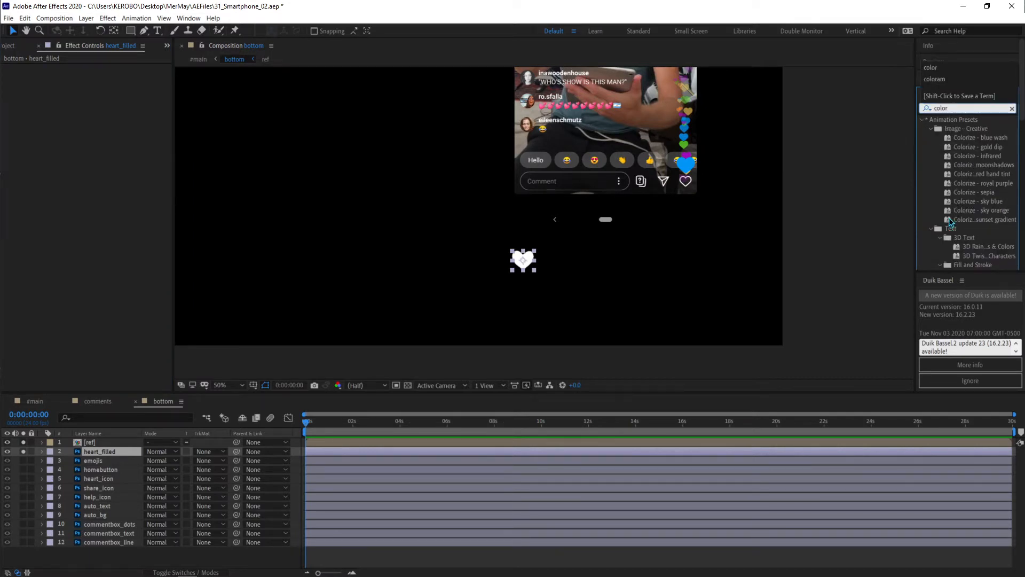
{"action": "scroll", "coordinate": [951, 219], "scroll_direction": "down", "scroll_amount": 4}
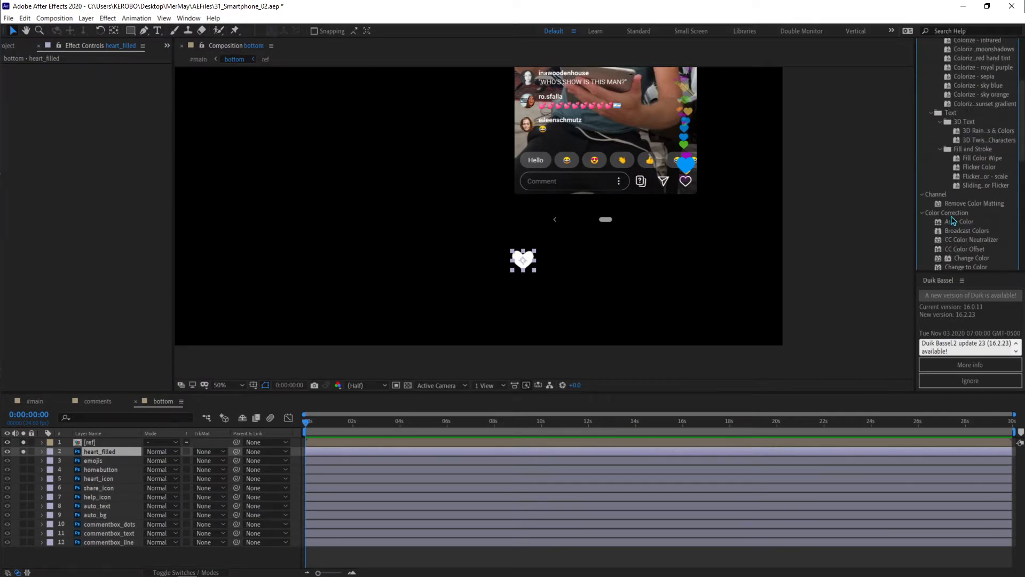
{"action": "scroll", "coordinate": [950, 216], "scroll_direction": "down", "scroll_amount": 2}
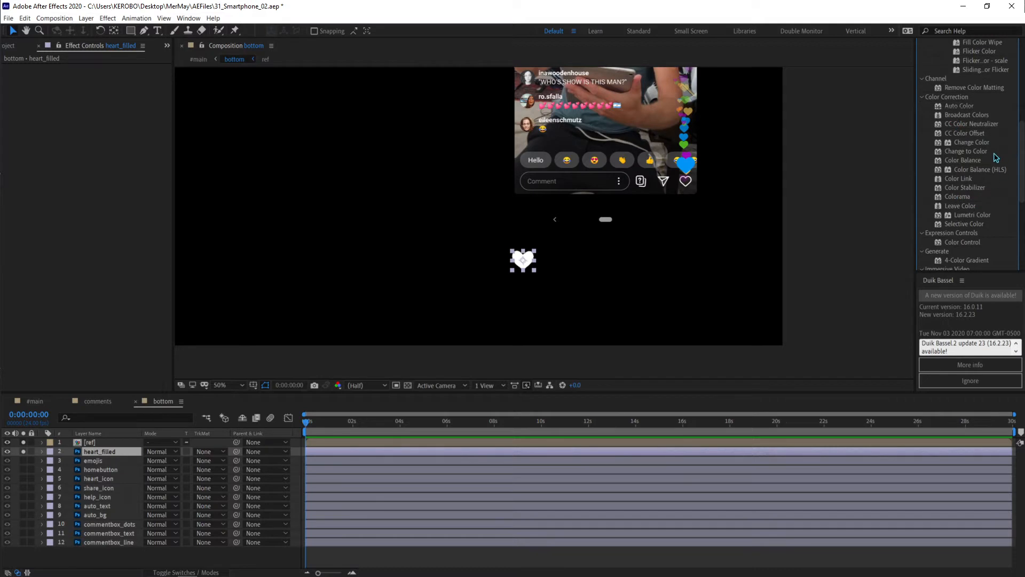
{"action": "left_click", "coordinate": [979, 153]}
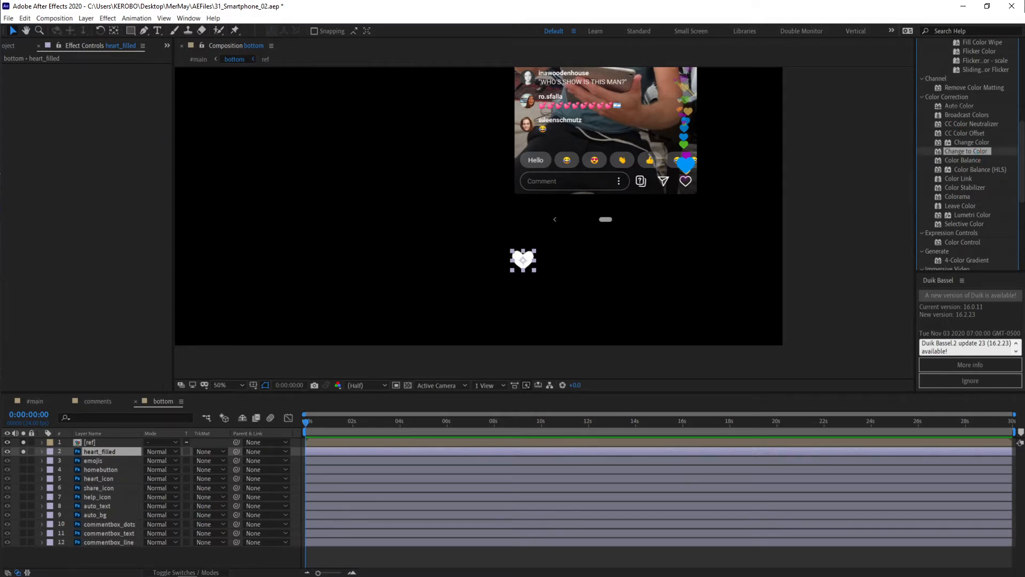
{"action": "left_click_drag", "start_coordinate": [70, 131], "coordinate": [69, 131]}
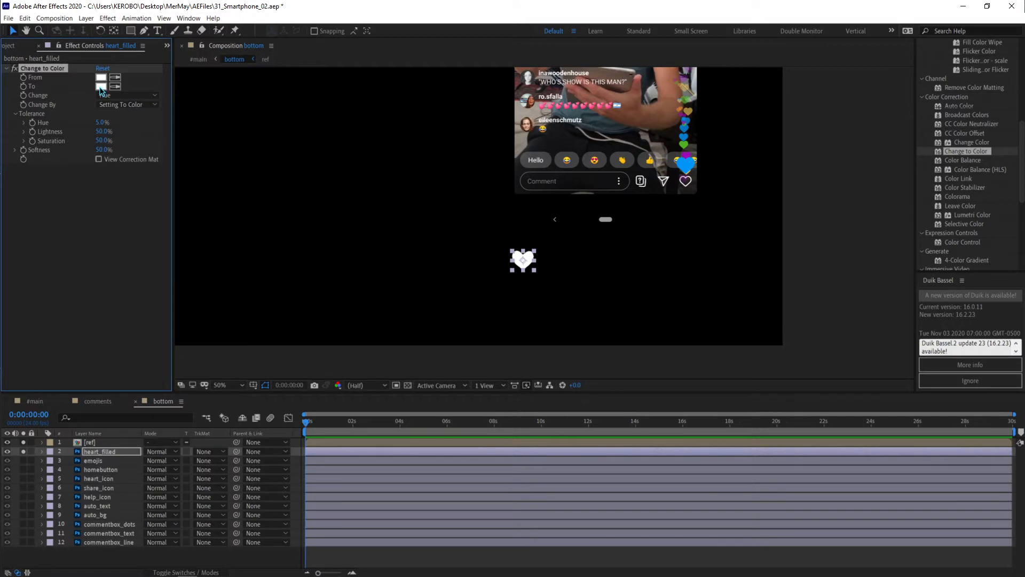
Set the effect's To color by sampling the large blue heart in the reference.
{"action": "left_click_drag", "start_coordinate": [460, 243], "coordinate": [428, 293]}
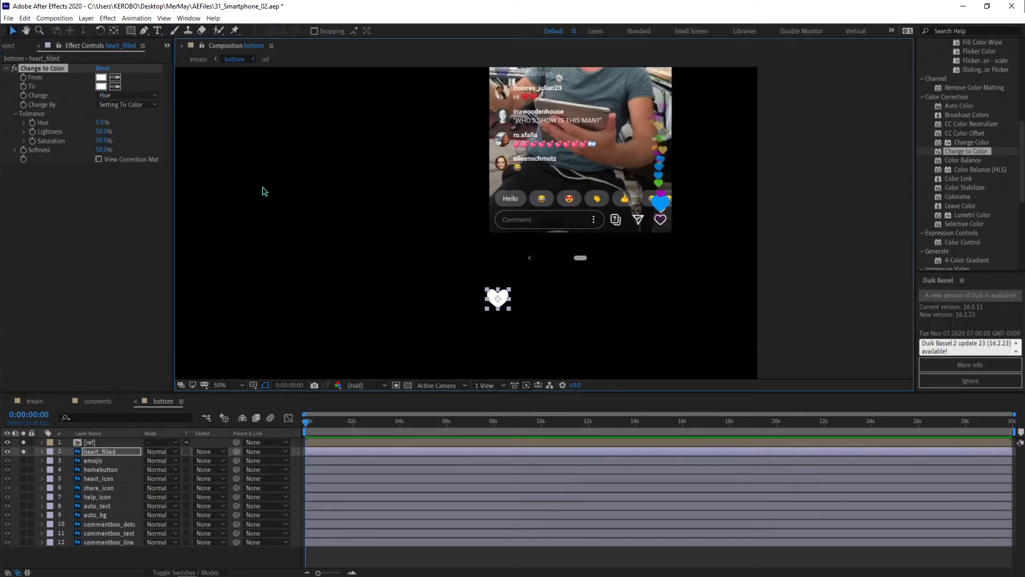
{"action": "left_click", "coordinate": [101, 86]}
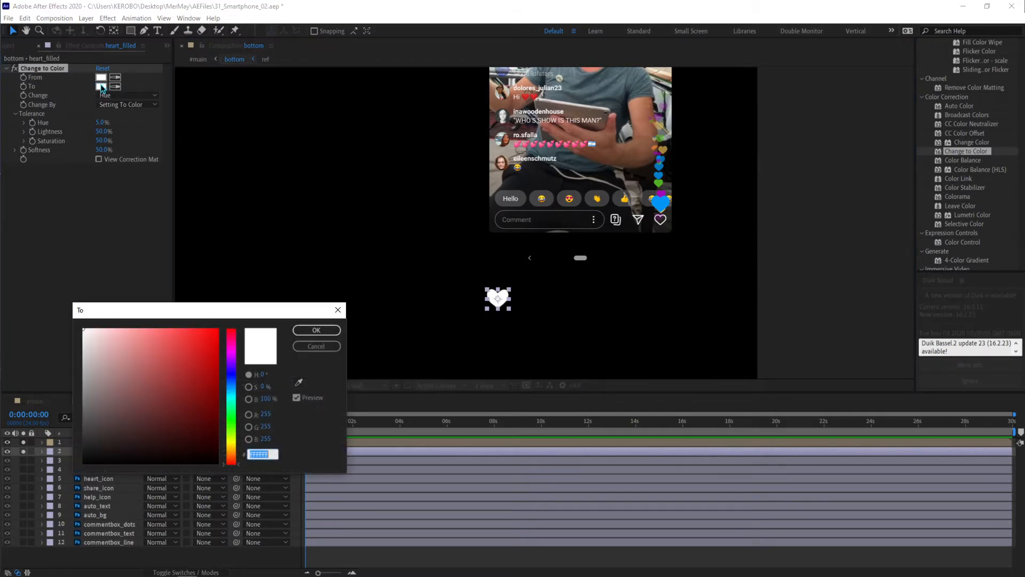
{"action": "left_click", "coordinate": [316, 346]}
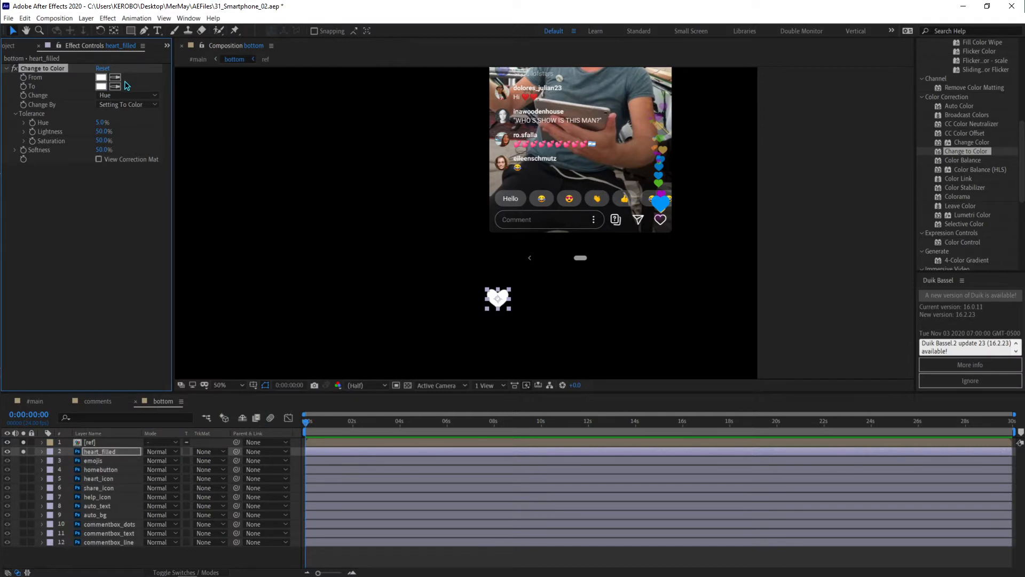
{"action": "left_click", "coordinate": [115, 87]}
{"action": "left_click", "coordinate": [661, 203]}
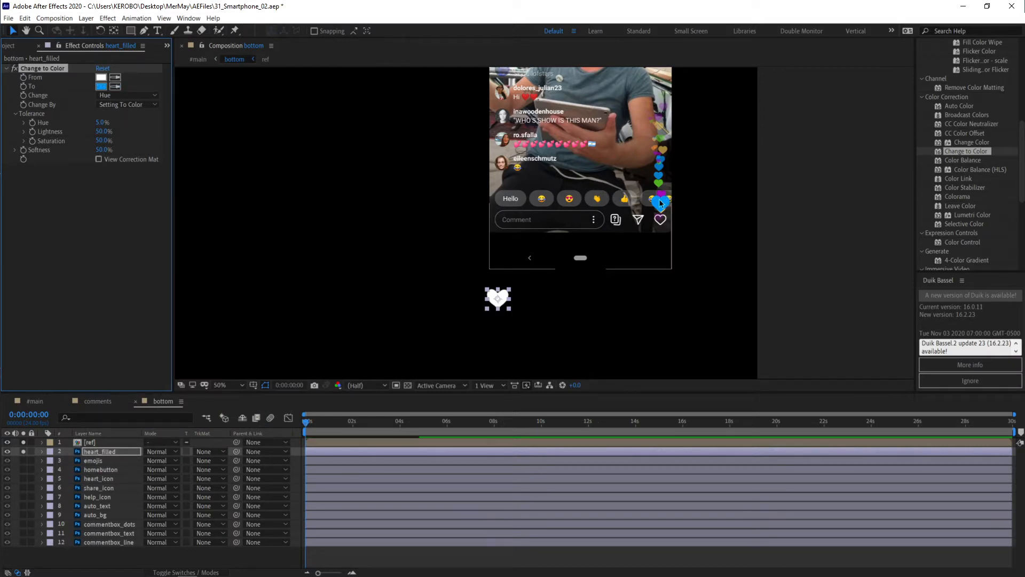
Set the effect's Change option to Hue, Lightness & Saturation and deselect the heart layer.
{"action": "left_click", "coordinate": [127, 96]}
{"action": "left_click", "coordinate": [134, 115]}
{"action": "left_click", "coordinate": [131, 96]}
{"action": "left_click", "coordinate": [142, 137]}
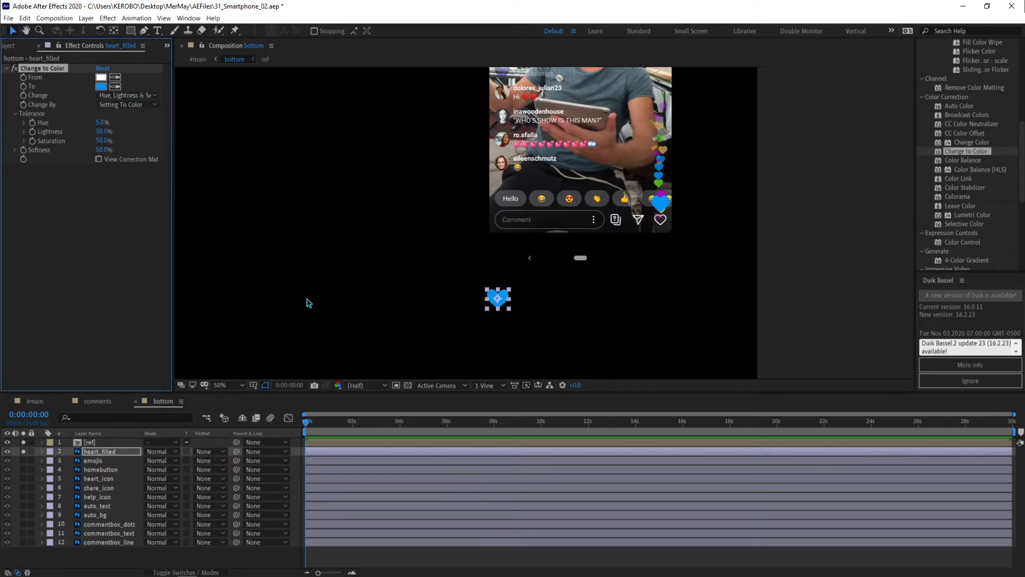
{"action": "left_click", "coordinate": [447, 556]}
{"action": "left_click_drag", "start_coordinate": [531, 297], "coordinate": [511, 280]}
Rename the heart_filled layer as heart_filled_blue.
{"action": "left_click", "coordinate": [113, 451]}
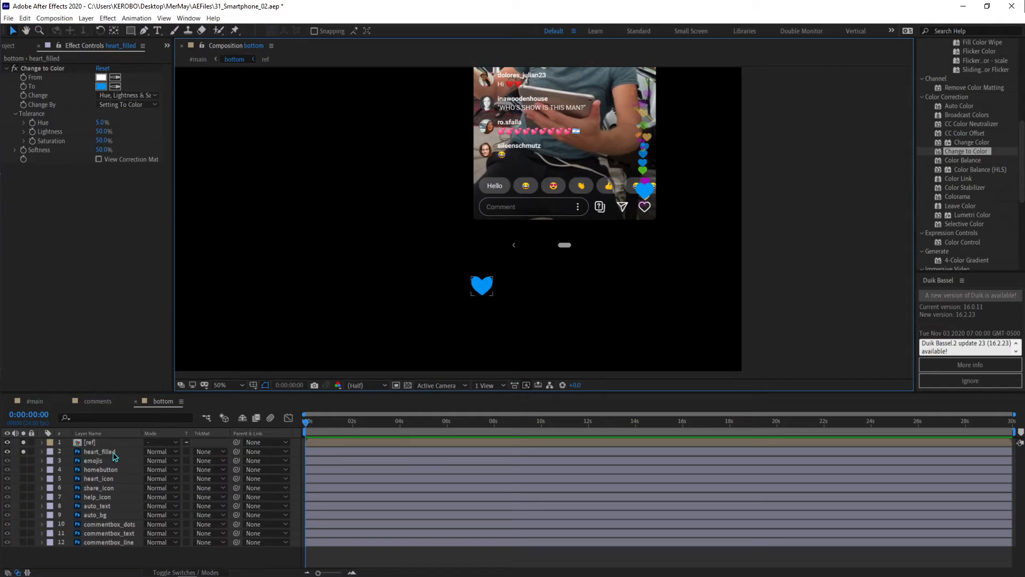
{"action": "key", "text": "Return"}
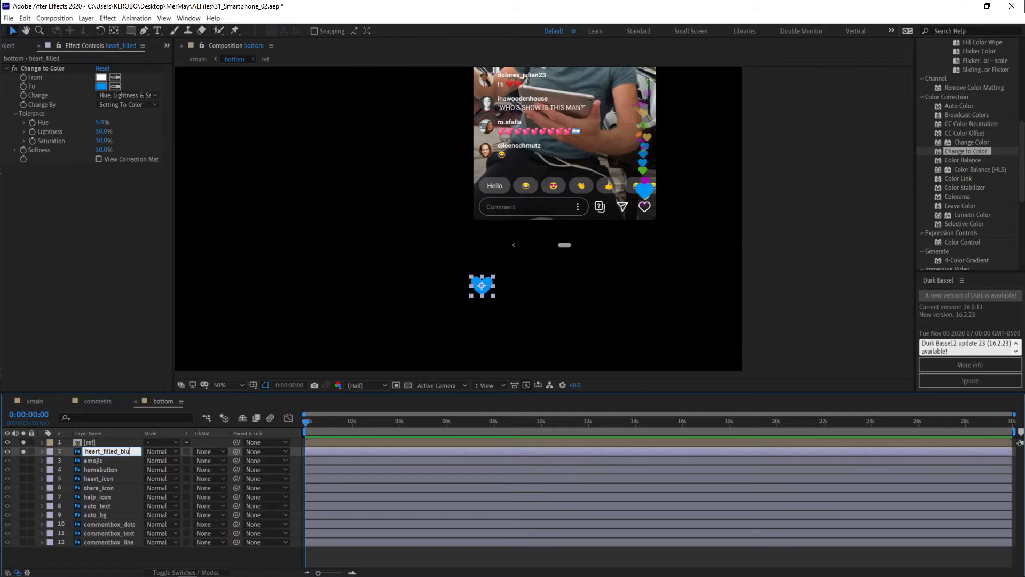
{"action": "type", "text": "_blue"}
{"action": "key", "text": "Return"}
Duplicate heart_filled_blue and set the copy's To color by sampling the purple heart in the reference.
{"action": "key", "text": "ctrl+d"}
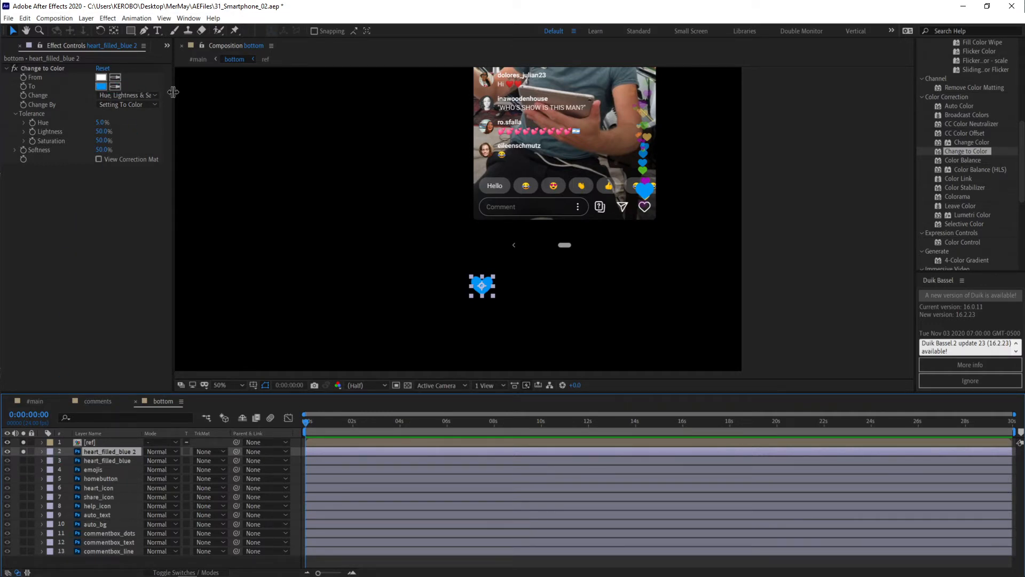
{"action": "scroll", "coordinate": [656, 206], "scroll_direction": "up", "scroll_amount": 2}
{"action": "left_click_drag", "start_coordinate": [657, 207], "coordinate": [309, 321]}
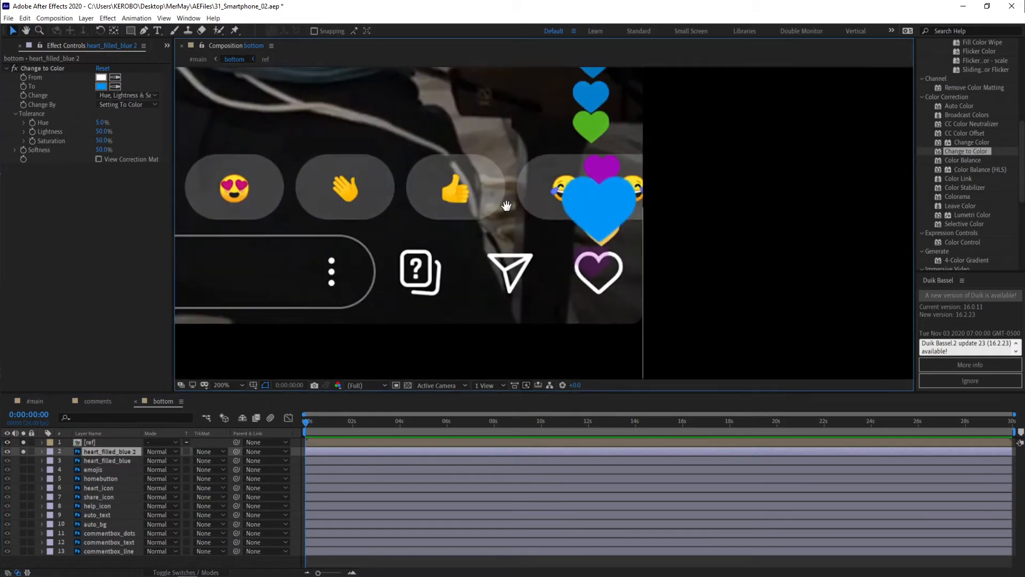
{"action": "left_click_drag", "start_coordinate": [506, 206], "coordinate": [430, 238]}
{"action": "left_click", "coordinate": [115, 87]}
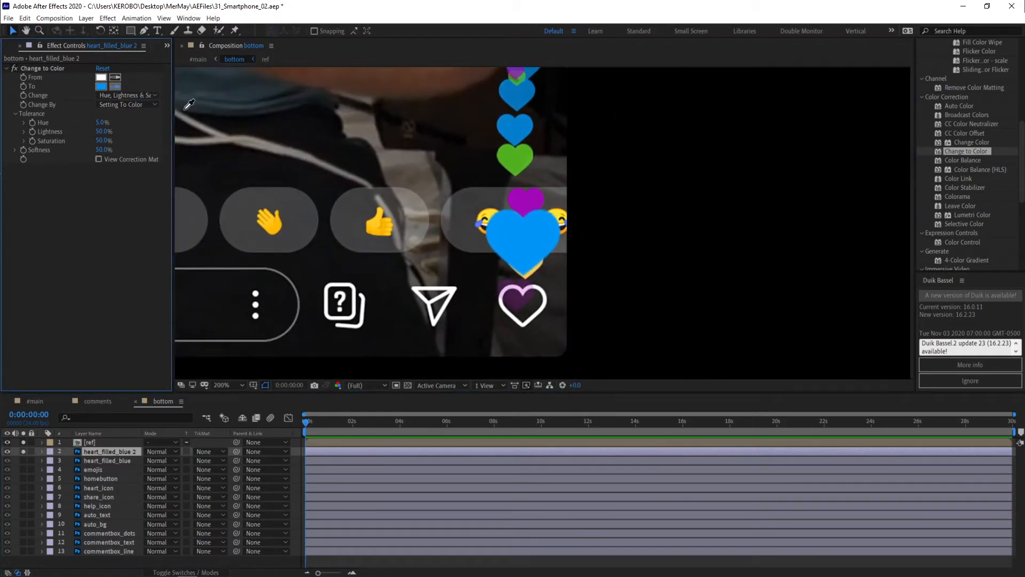
{"action": "left_click", "coordinate": [526, 198]}
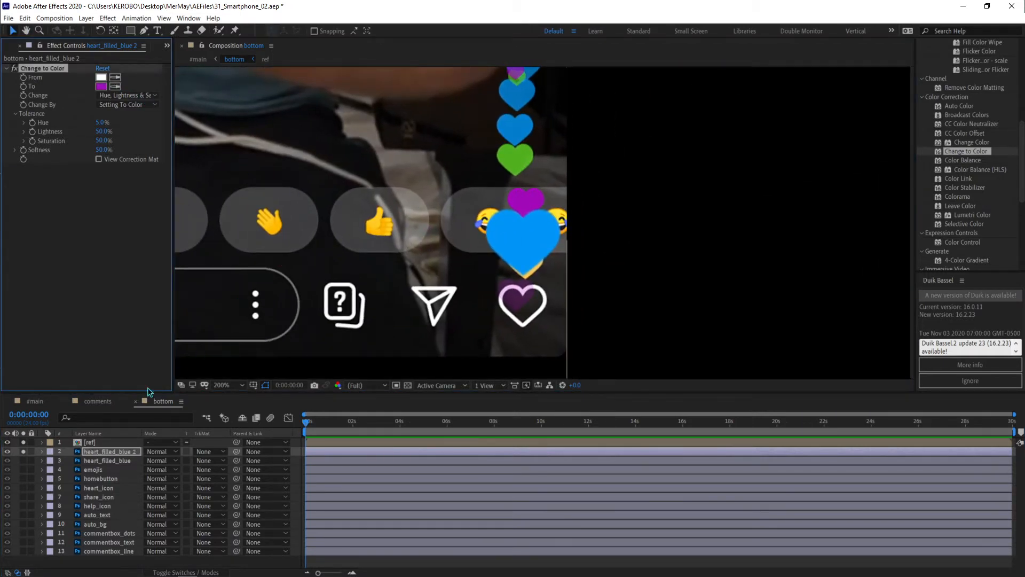
{"action": "scroll", "coordinate": [382, 272], "scroll_direction": "down", "scroll_amount": 1}
{"action": "scroll", "coordinate": [383, 272], "scroll_direction": "up", "scroll_amount": 1}
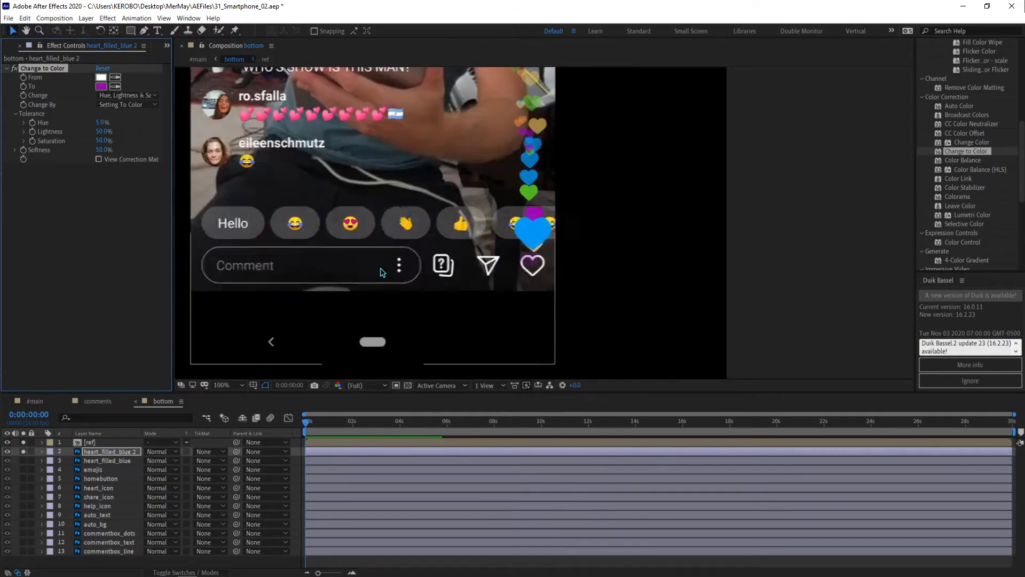
Rename the duplicated heart layer as heart_filled_purple.
{"action": "left_click", "coordinate": [133, 452]}
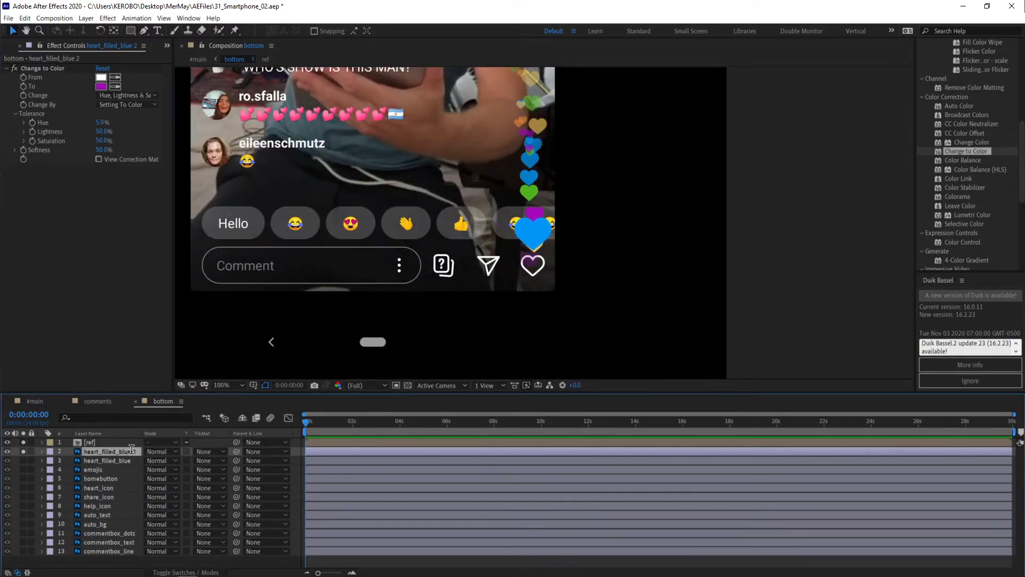
{"action": "key", "text": "Return"}
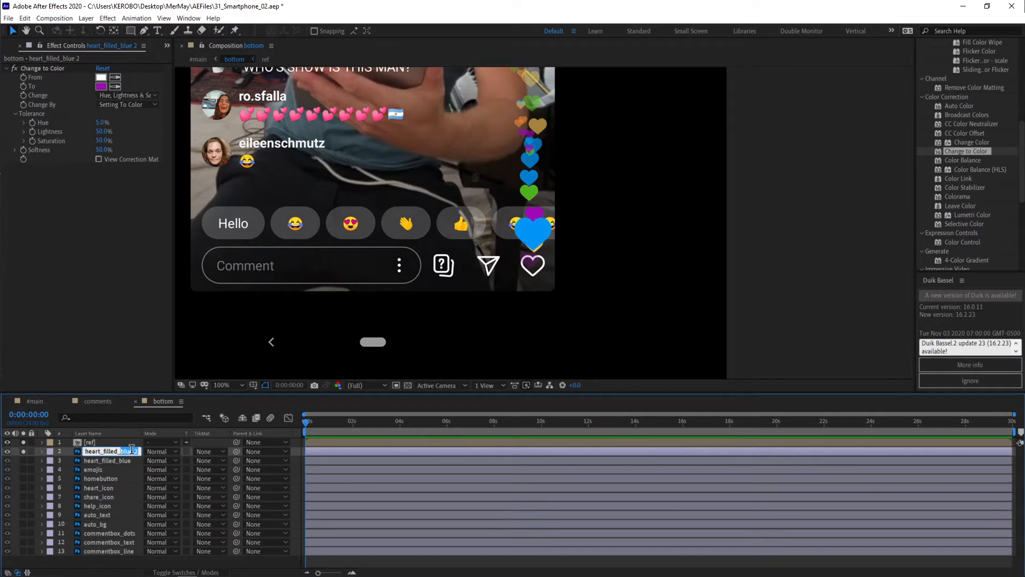
{"action": "type", "text": "purp"}
{"action": "key", "text": "Return"}
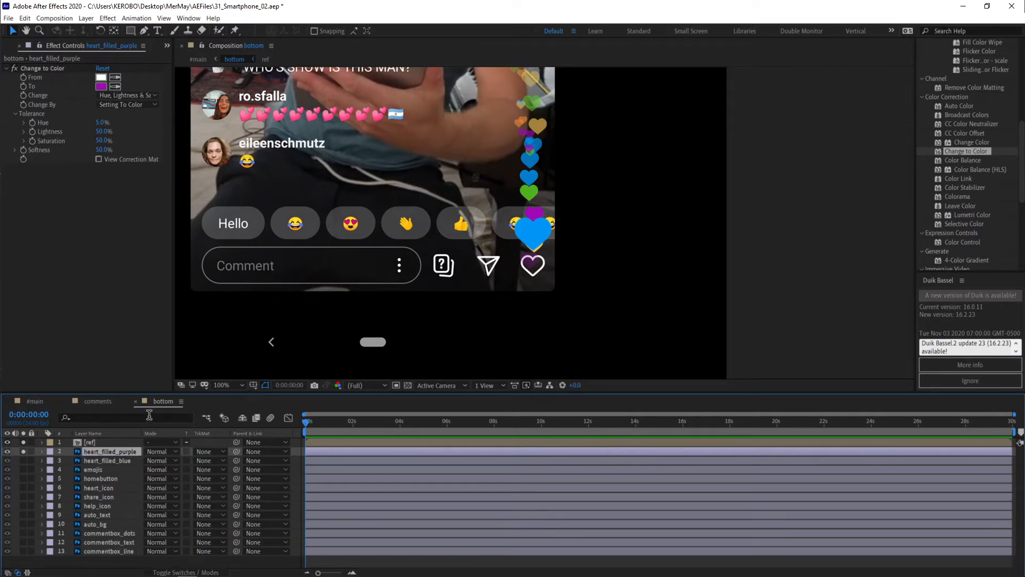
Duplicate heart_filled_purple as heart_filled_green and set its To color by sampling the green heart in the reference.
{"action": "left_click_drag", "start_coordinate": [441, 271], "coordinate": [467, 320]}
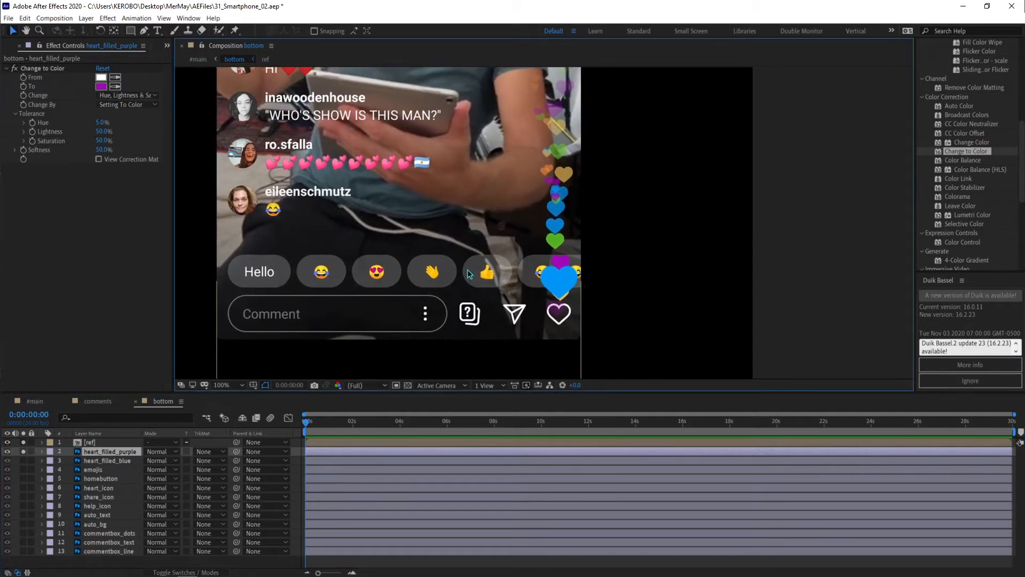
{"action": "left_click_drag", "start_coordinate": [553, 192], "coordinate": [556, 151]}
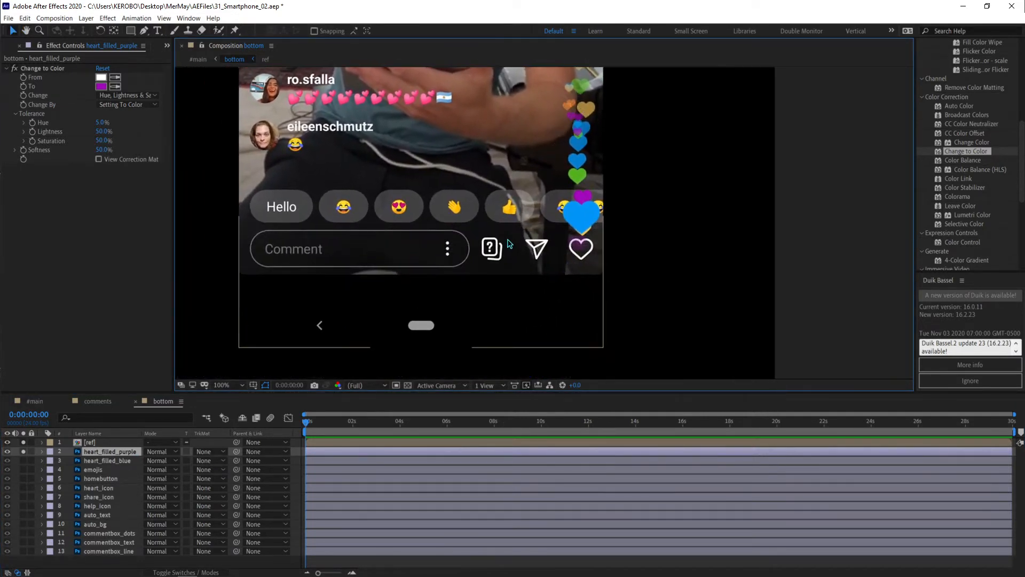
{"action": "left_click_drag", "start_coordinate": [511, 240], "coordinate": [491, 271]}
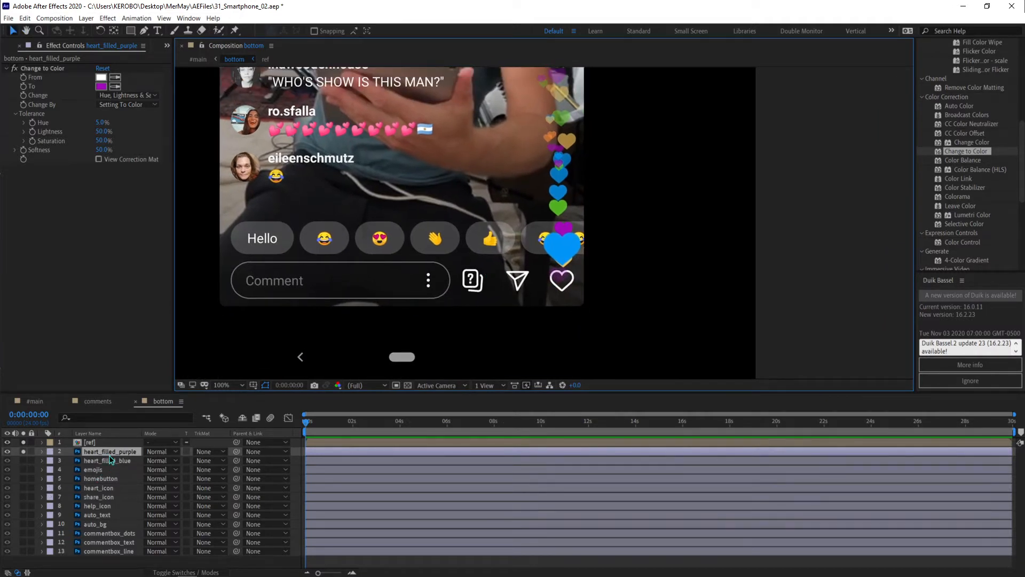
{"action": "key", "text": "ctrl+d"}
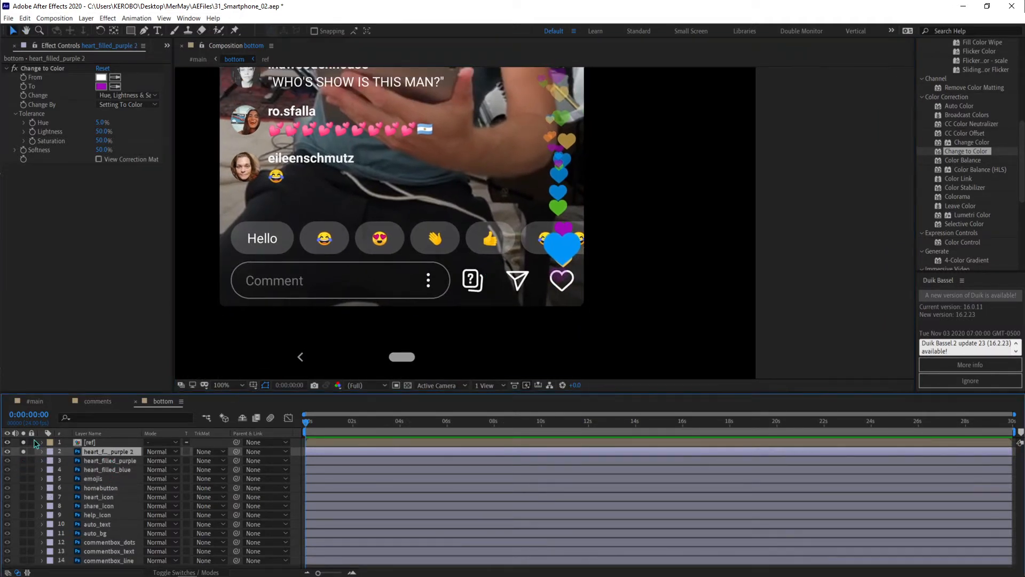
{"action": "key", "text": "Return"}
{"action": "type", "text": "green"}
{"action": "key", "text": "Return"}
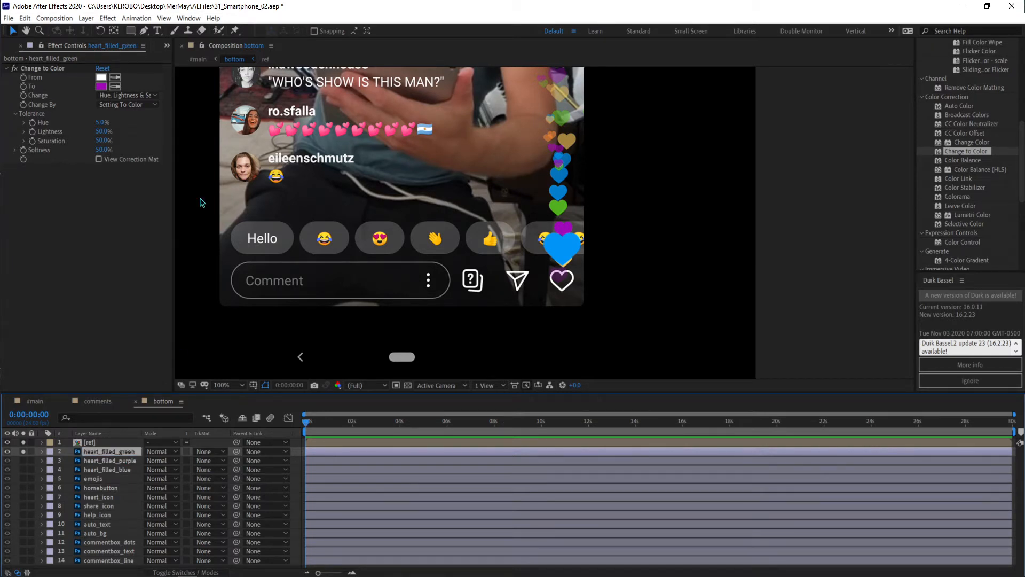
{"action": "left_click", "coordinate": [115, 85]}
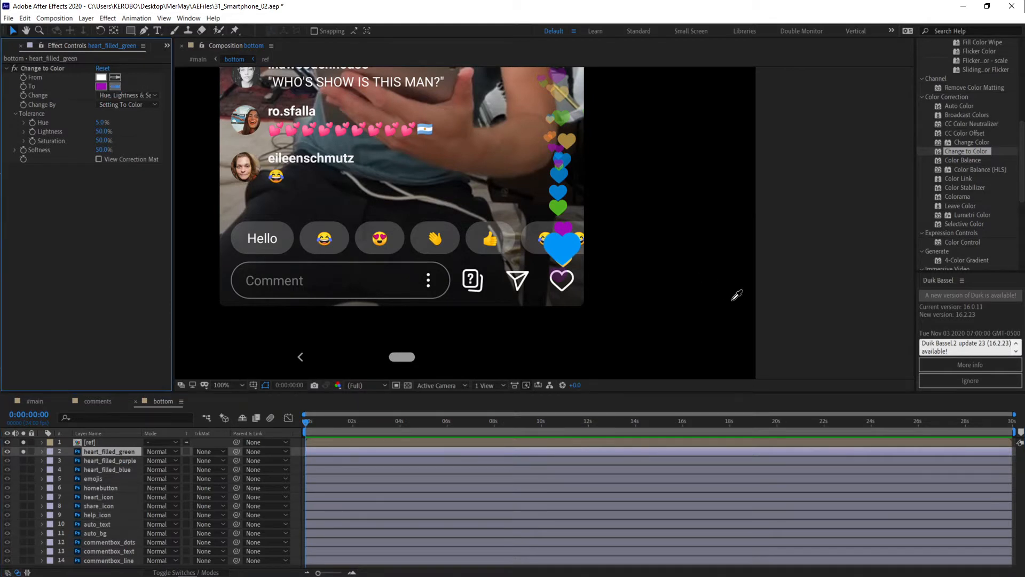
{"action": "left_click", "coordinate": [559, 206]}
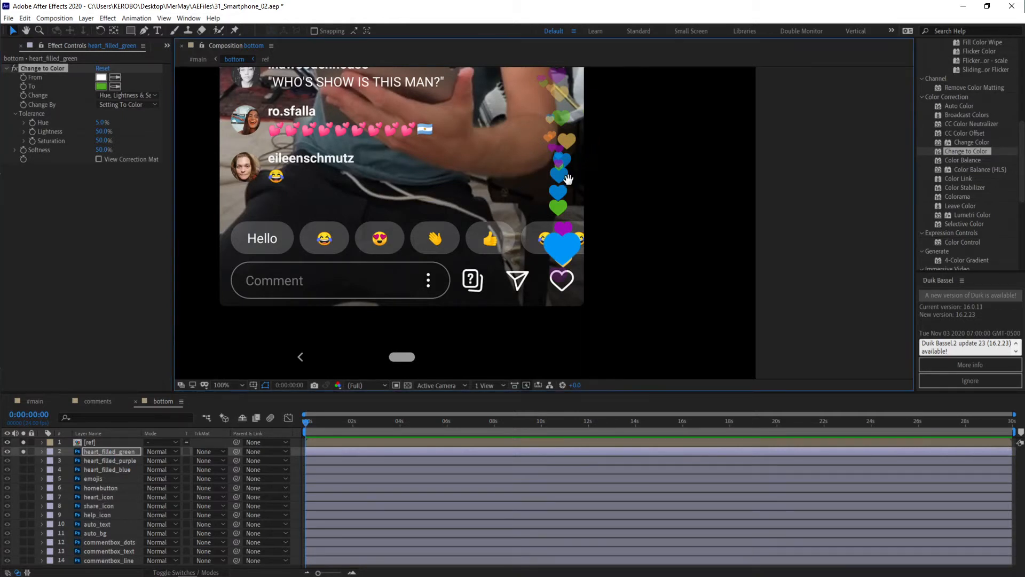
Duplicate heart_filled_green and turn off solo on the original green heart layer.
{"action": "scroll", "coordinate": [541, 224], "scroll_direction": "up", "scroll_amount": 2}
{"action": "scroll", "coordinate": [501, 237], "scroll_direction": "up", "scroll_amount": 1}
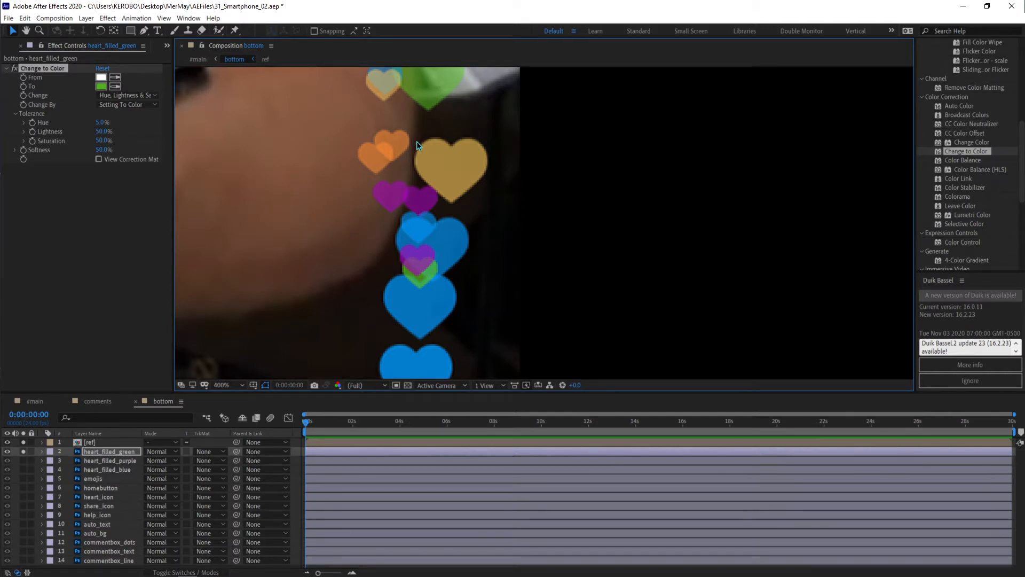
{"action": "scroll", "coordinate": [416, 147], "scroll_direction": "down", "scroll_amount": 1}
{"action": "left_click_drag", "start_coordinate": [395, 170], "coordinate": [357, 230]}
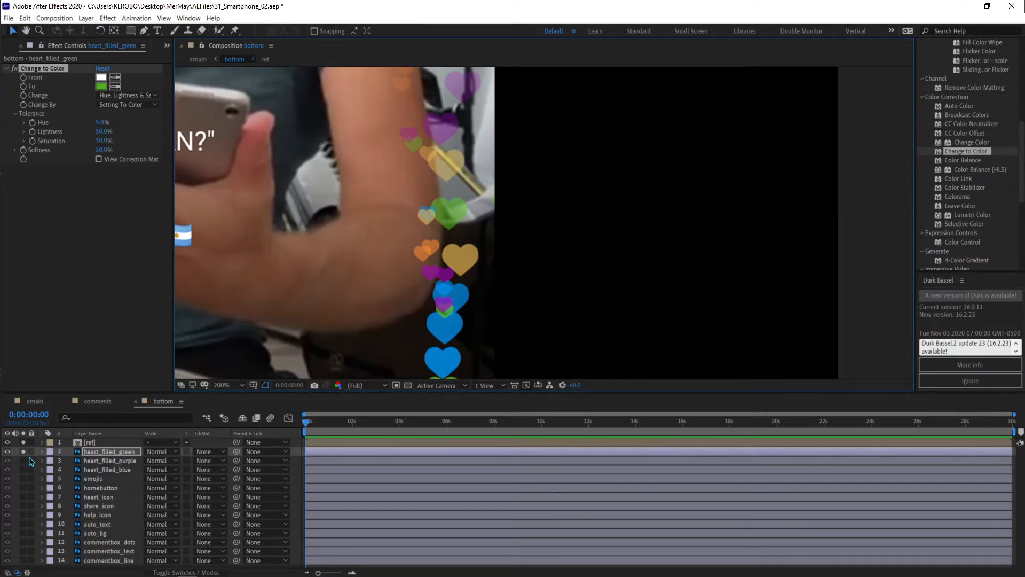
{"action": "key", "text": "ctrl+d"}
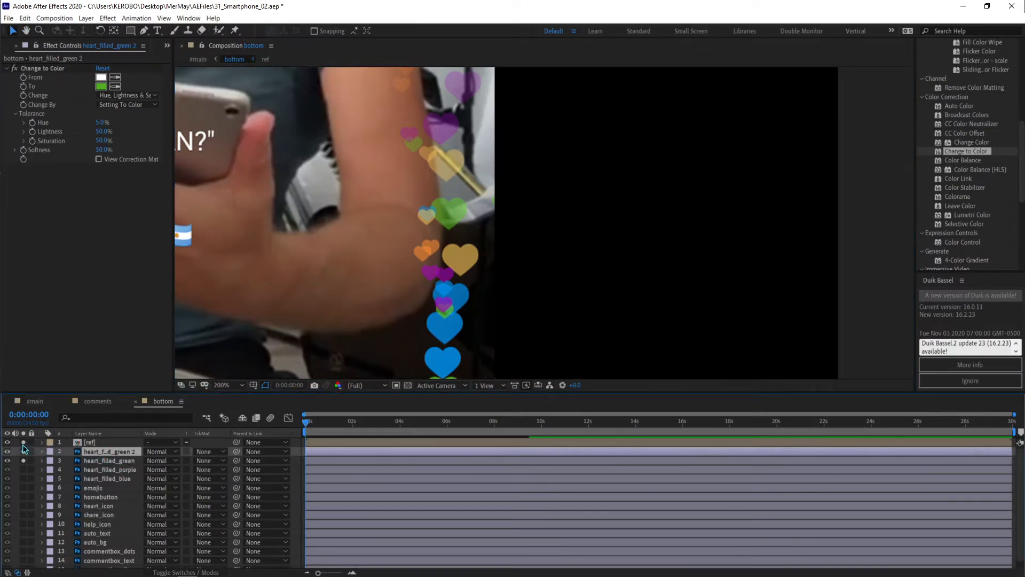
{"action": "scroll", "coordinate": [292, 289], "scroll_direction": "down", "scroll_amount": 3}
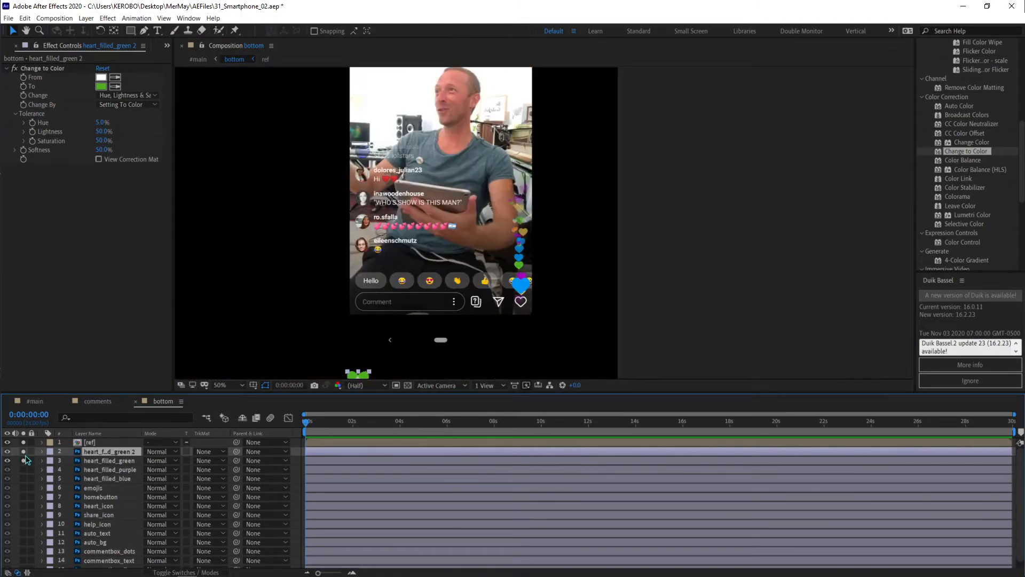
{"action": "left_click_drag", "start_coordinate": [350, 227], "coordinate": [346, 201]}
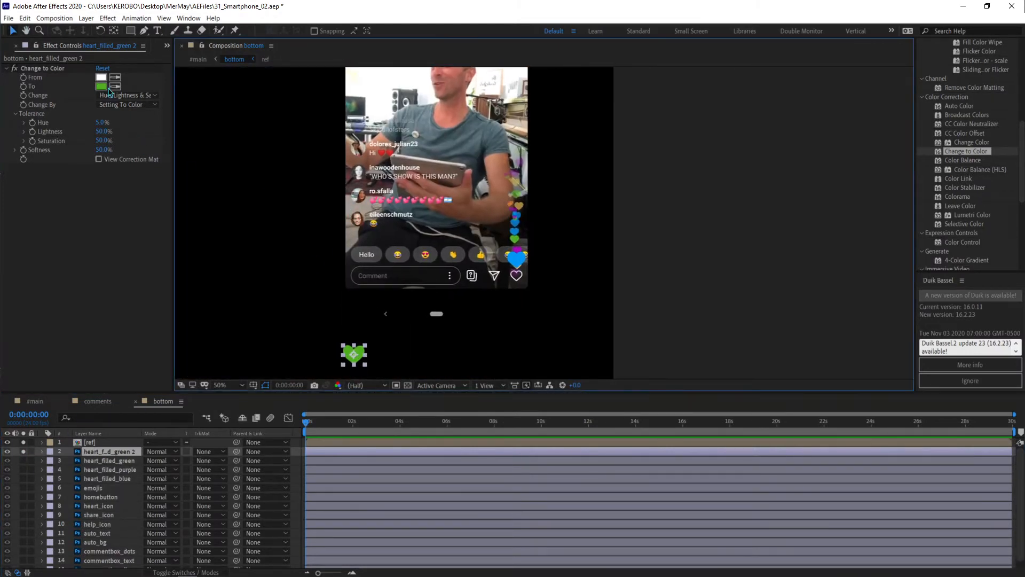
Rename the duplicated green heart layer as heart_filled_yellow.
{"action": "key", "text": "Return"}
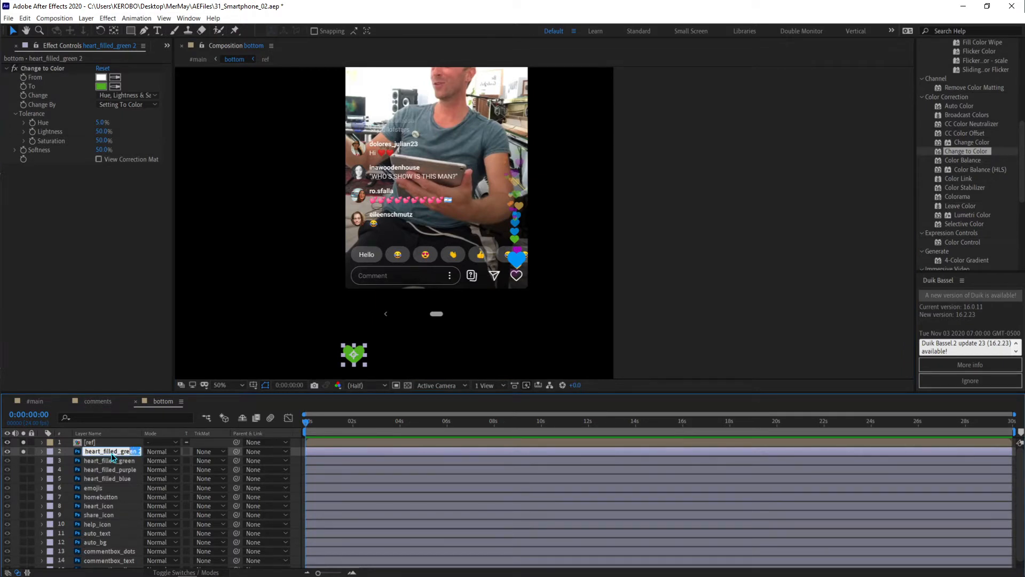
{"action": "type", "text": "yellow"}
{"action": "key", "text": "Return"}
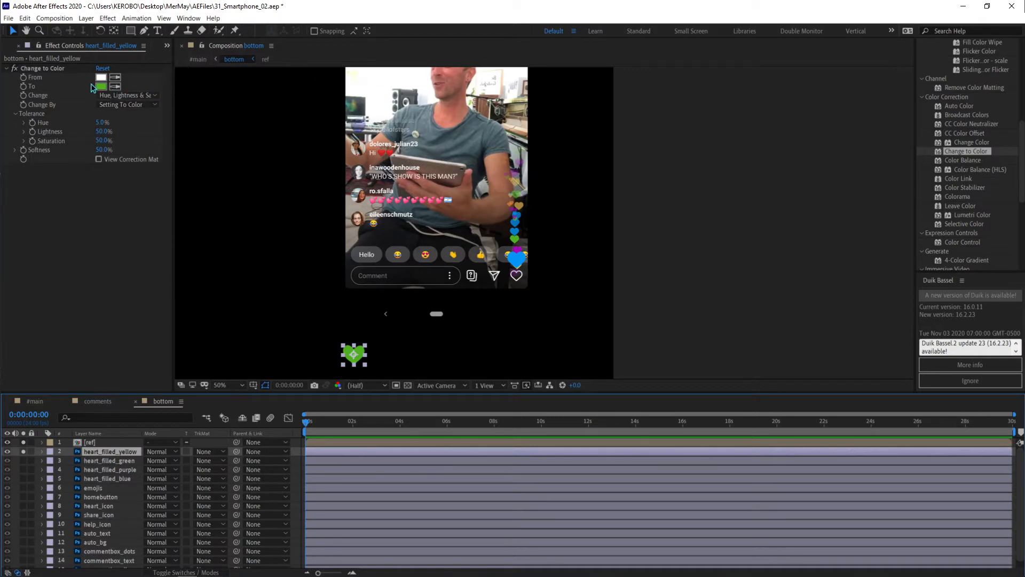
Set the To color of heart_filled_yellow's Change to Color effect to the golden yellow FFC93D.
{"action": "key", "text": "slash"}
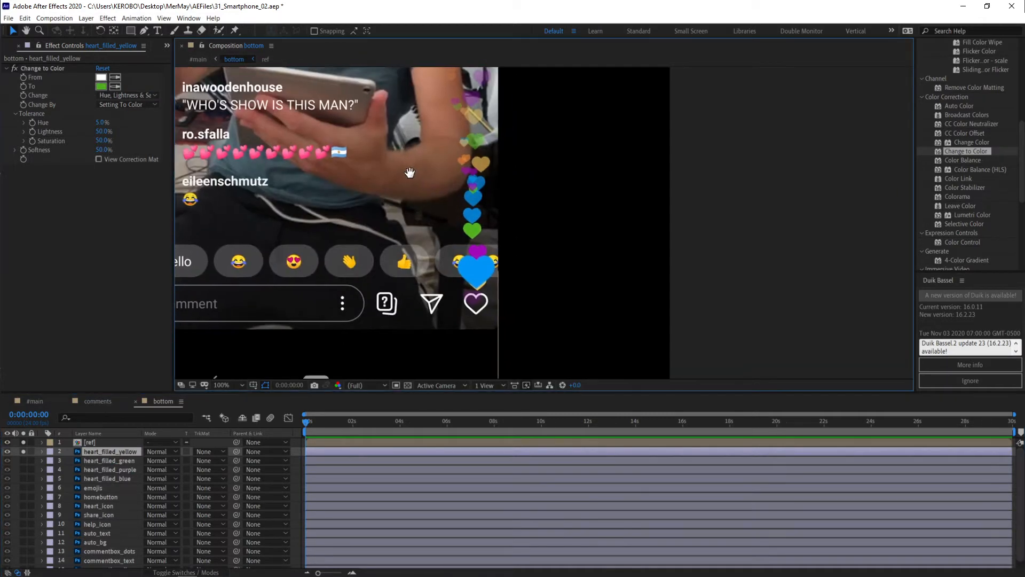
{"action": "left_click", "coordinate": [101, 86]}
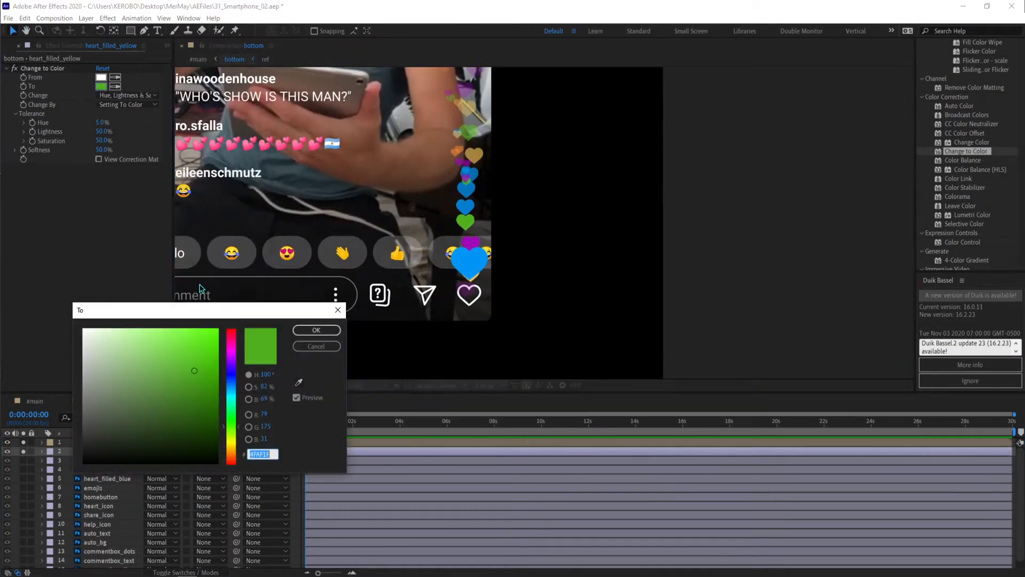
{"action": "left_click", "coordinate": [236, 419]}
{"action": "left_click_drag", "start_coordinate": [236, 419], "coordinate": [238, 450]}
{"action": "left_click_drag", "start_coordinate": [180, 335], "coordinate": [185, 323]}
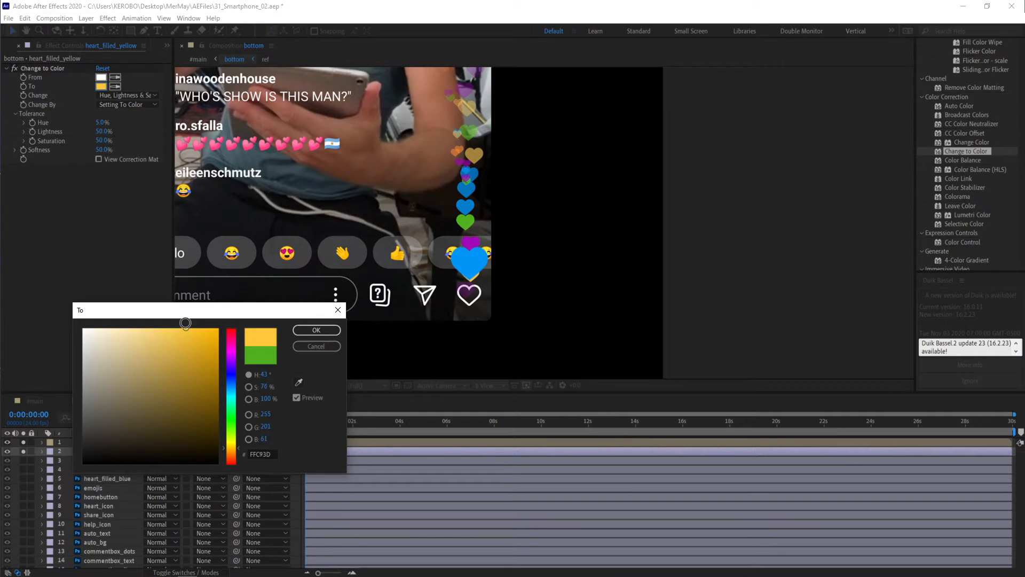
{"action": "left_click", "coordinate": [316, 329]}
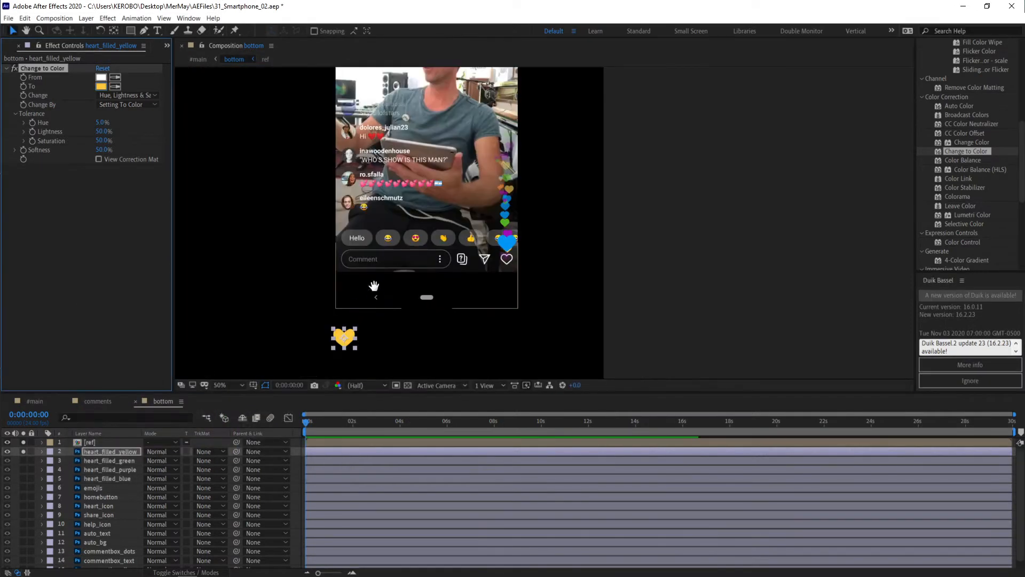
{"action": "key", "text": "v"}
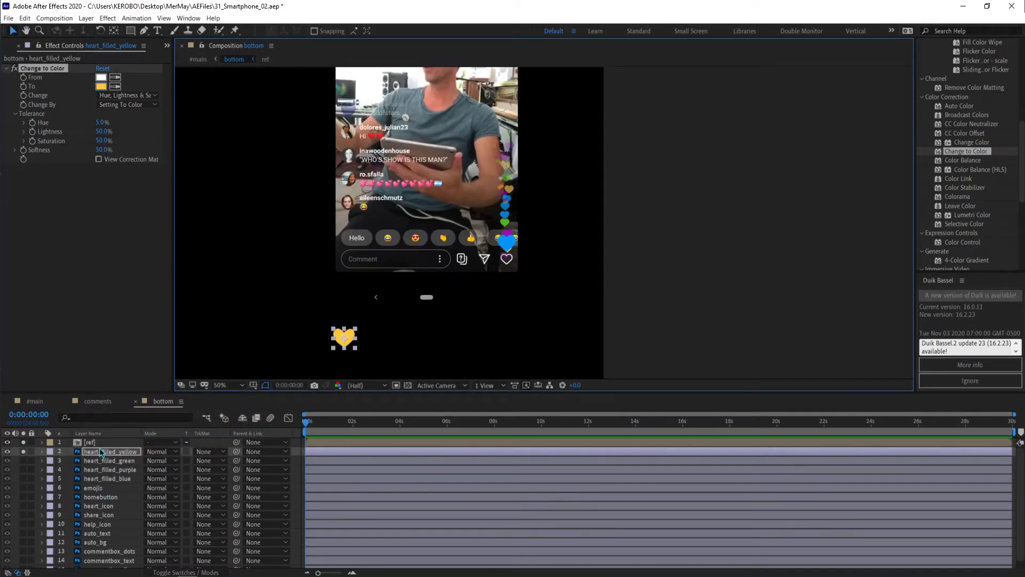
Duplicate the heart_filled_yellow layer and turn off solo on the original yellow heart.
{"action": "key", "text": "ctrl+d"}
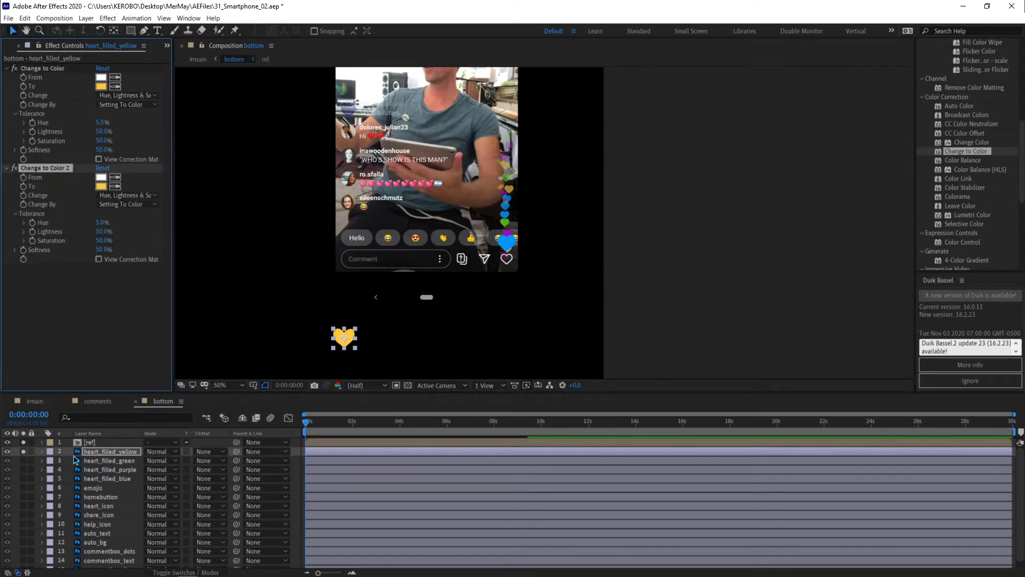
{"action": "key", "text": "ctrl+z"}
{"action": "left_click", "coordinate": [79, 451]}
{"action": "key", "text": "ctrl+d"}
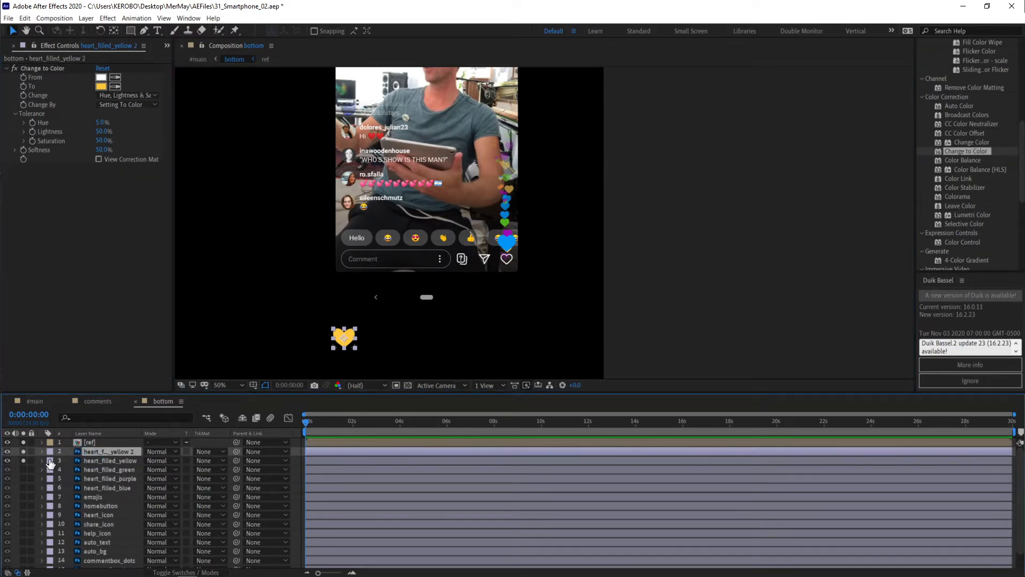
Rename the duplicated yellow heart layer as heart_filled_orange.
{"action": "double_click", "coordinate": [117, 450]}
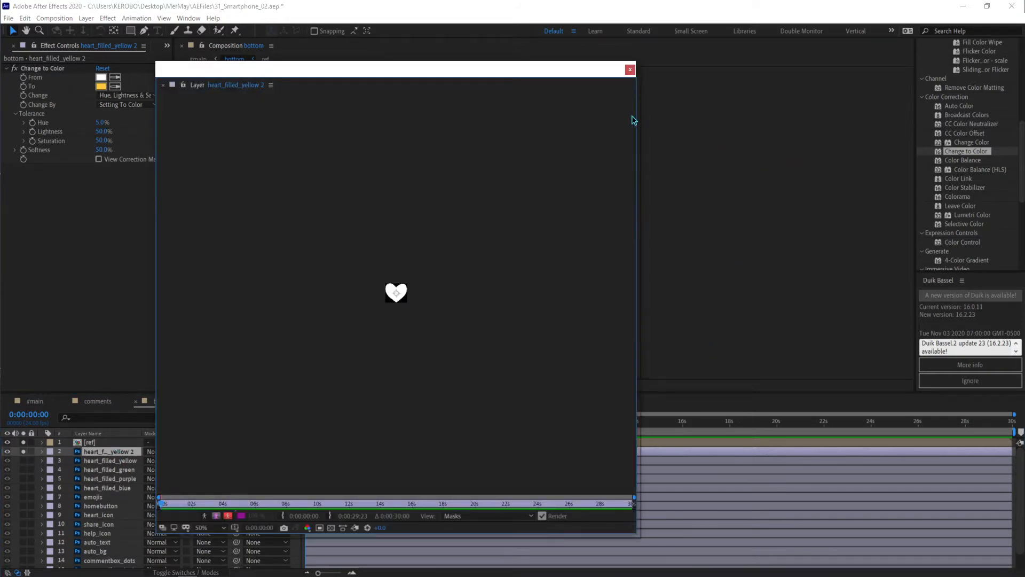
{"action": "left_click", "coordinate": [630, 69]}
{"action": "left_click", "coordinate": [128, 451]}
{"action": "key", "text": "Return"}
{"action": "key", "text": "End"}
{"action": "key", "text": "shift+Left"}
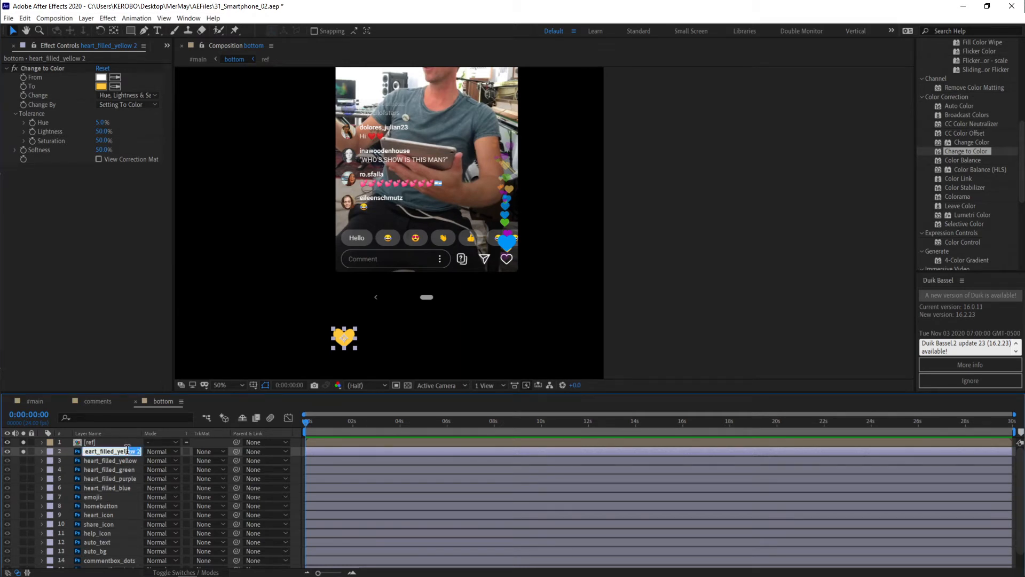
{"action": "type", "text": "orange"}
{"action": "key", "text": "Return"}
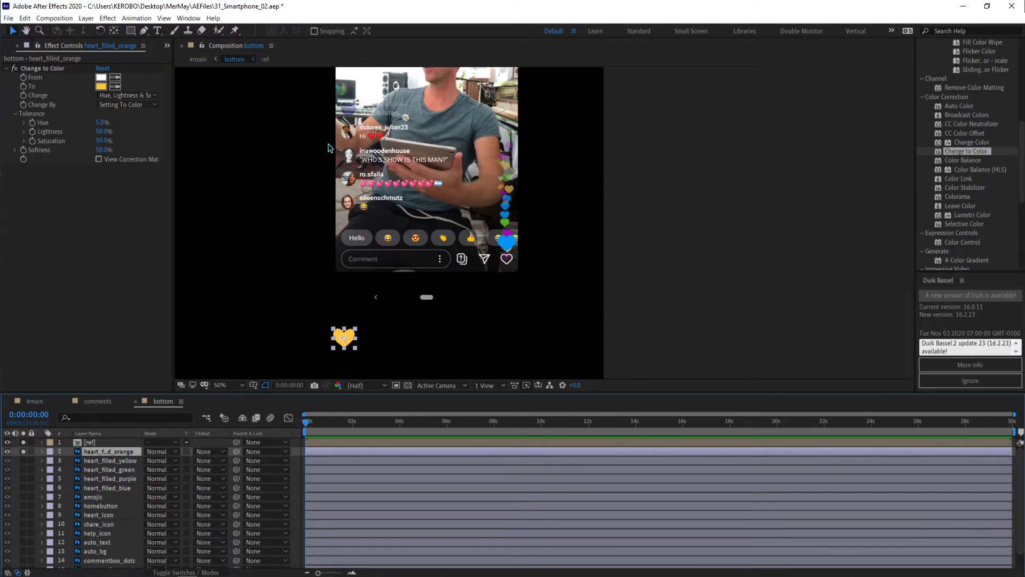
Set heart_filled_orange's To color by sampling the small overlapping orange hearts in the reference.
{"action": "scroll", "coordinate": [464, 217], "scroll_direction": "up", "scroll_amount": 6}
{"action": "left_click_drag", "start_coordinate": [297, 176], "coordinate": [354, 235]}
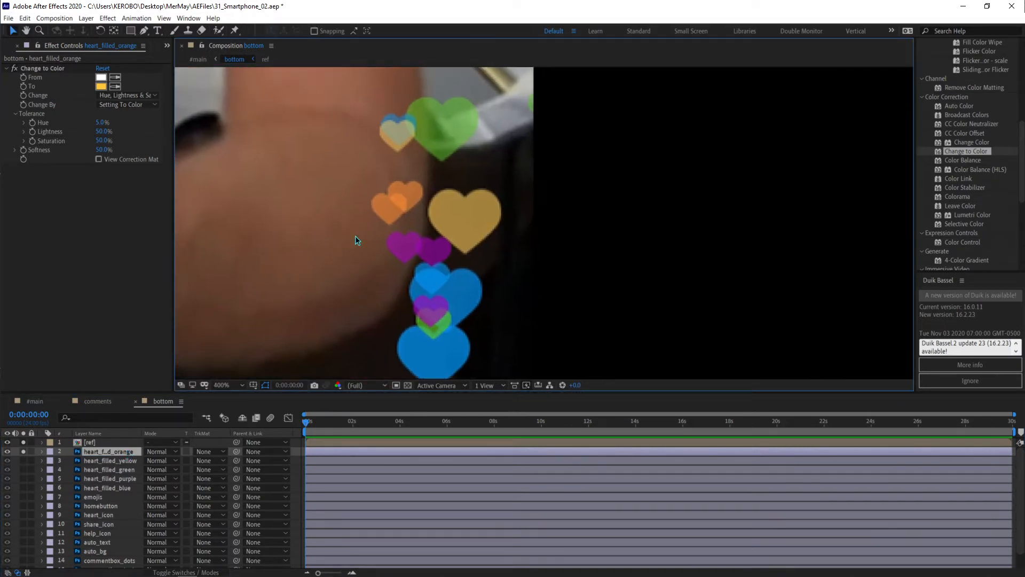
{"action": "left_click", "coordinate": [114, 87]}
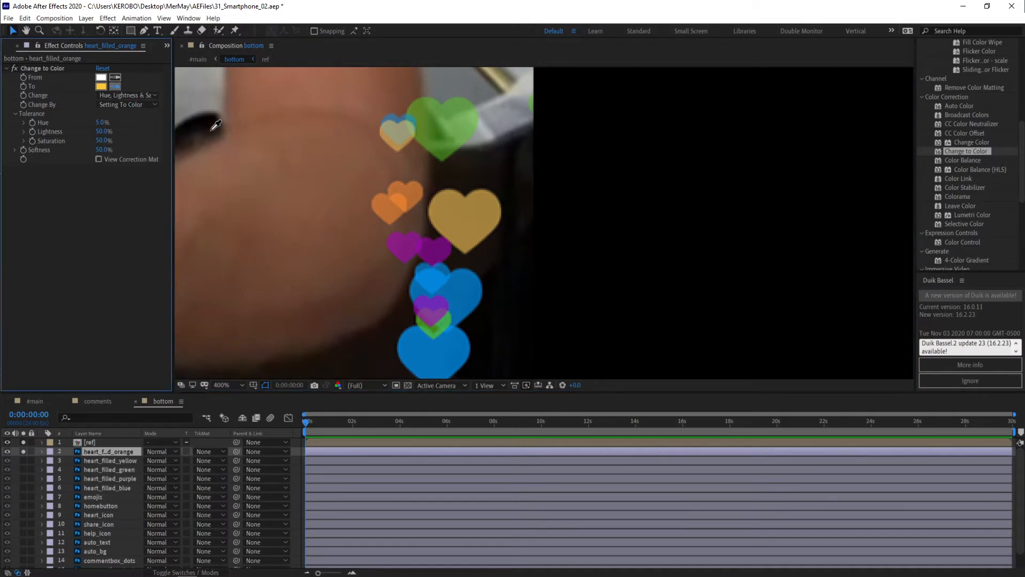
{"action": "left_click", "coordinate": [398, 200]}
{"action": "scroll", "coordinate": [405, 239], "scroll_direction": "down", "scroll_amount": 8}
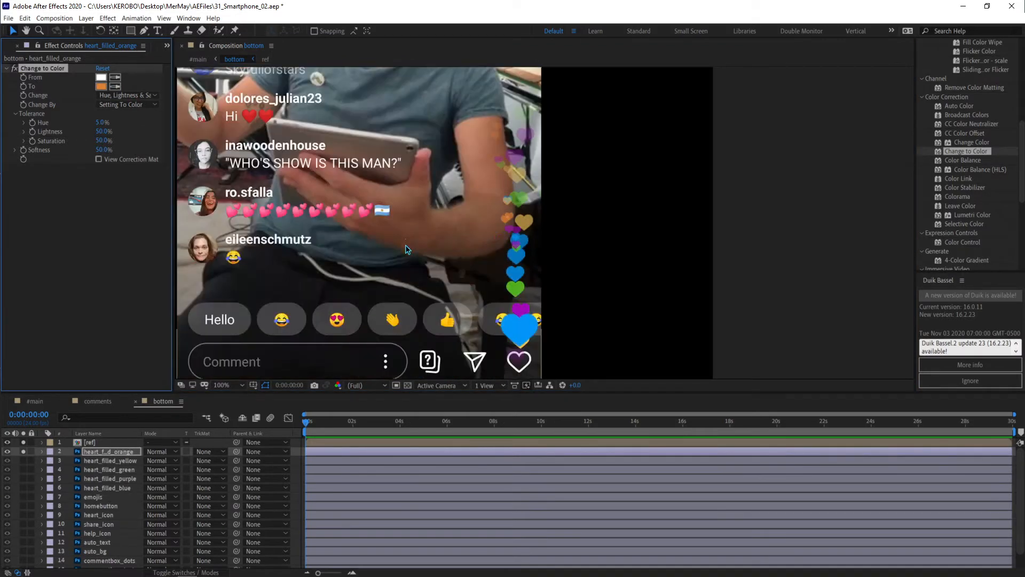
{"action": "scroll", "coordinate": [405, 247], "scroll_direction": "up", "scroll_amount": 2}
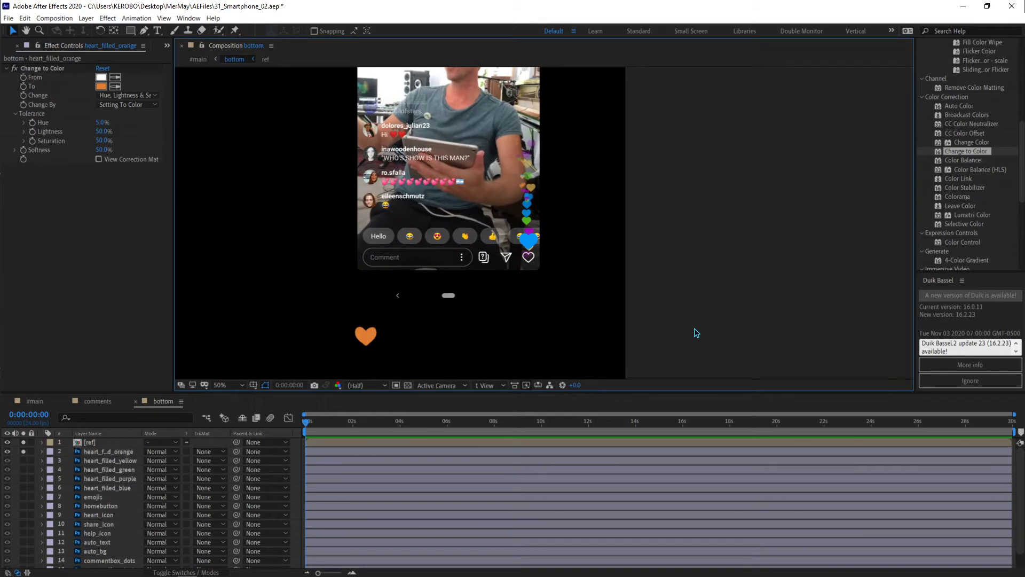
{"action": "mouse_move", "coordinate": [586, 226]}
{"action": "left_mouse_down"}
{"action": "mouse_move", "coordinate": [582, 235]}
{"action": "mouse_move", "coordinate": [584, 213]}
{"action": "left_mouse_up"}
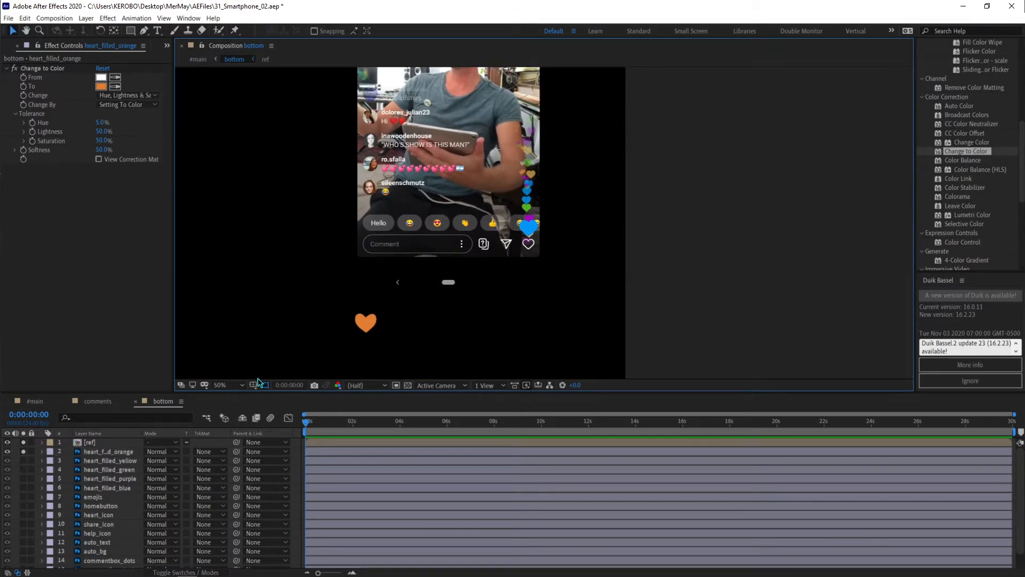
Solo all five filled heart layers and spread the hearts side by side in a row below the phone screen.
{"action": "left_click_drag", "start_coordinate": [24, 460], "coordinate": [24, 488]}
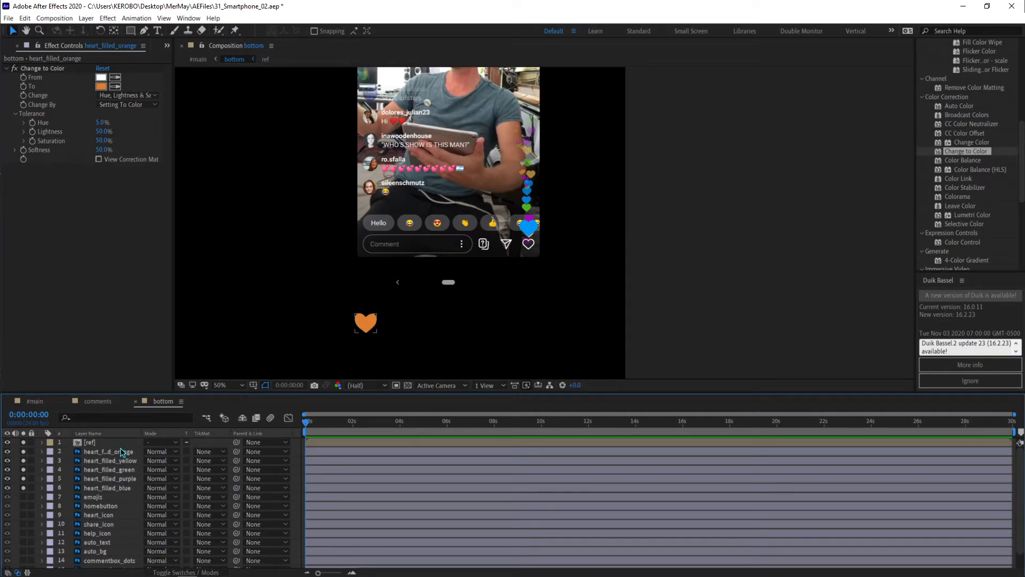
{"action": "left_click", "coordinate": [365, 322]}
{"action": "left_click_drag", "start_coordinate": [368, 323], "coordinate": [398, 330]}
{"action": "left_click", "coordinate": [355, 327]}
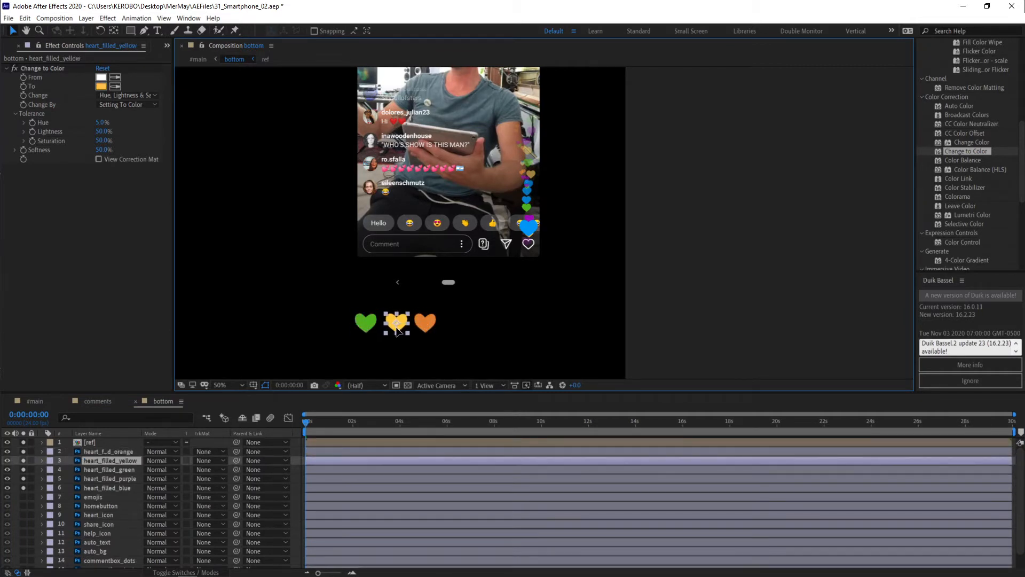
{"action": "left_click", "coordinate": [368, 328], "text": "shift"}
{"action": "left_click", "coordinate": [427, 324], "text": "shift"}
{"action": "left_click_drag", "start_coordinate": [427, 324], "coordinate": [461, 328]}
{"action": "left_click", "coordinate": [367, 326], "text": "shift"}
{"action": "left_click_drag", "start_coordinate": [370, 329], "coordinate": [403, 329]}
{"action": "left_click", "coordinate": [696, 325]}
{"action": "key", "text": "comma"}
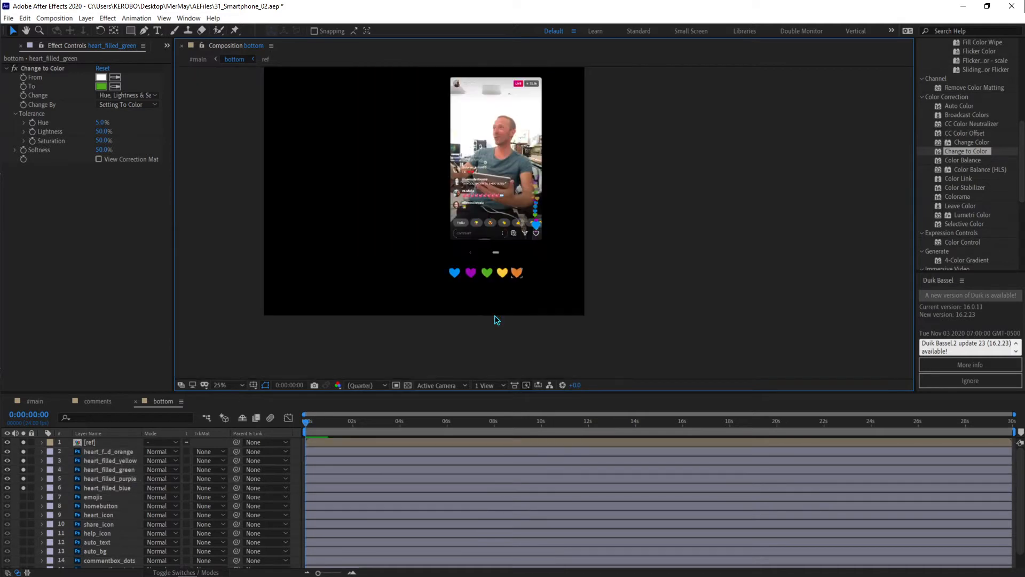
{"action": "key", "text": "period"}
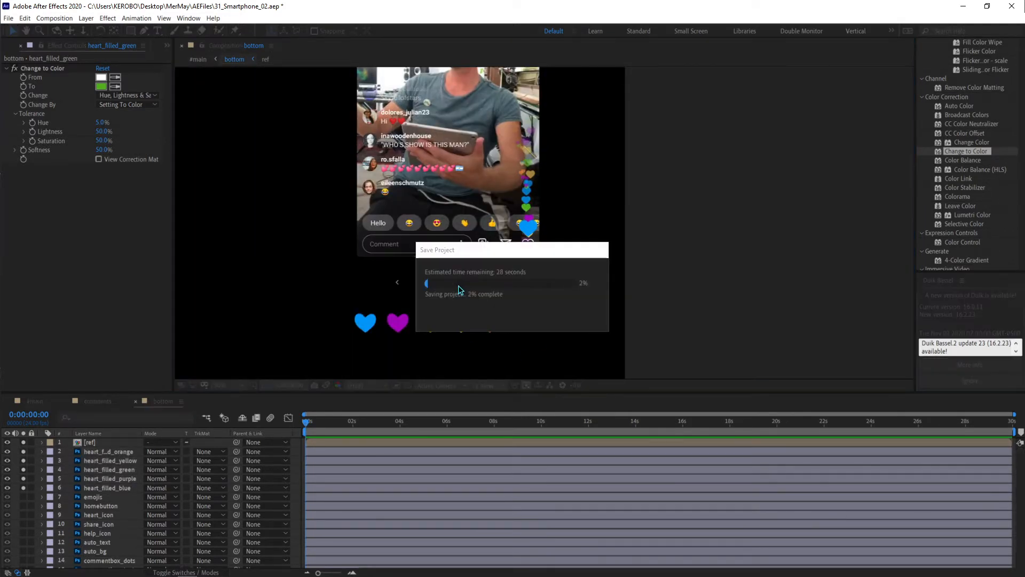
Undo the repositioning of the hearts and the soloing of the other four heart layers.
{"action": "key", "text": "ctrl+z"}
{"action": "key", "text": "ctrl+z"}
{"action": "key", "text": "ctrl+z"}
{"action": "key", "text": "ctrl+z"}
{"action": "key", "text": "ctrl+z"}
{"action": "key", "text": "ctrl+z"}
{"action": "key", "text": "ctrl+z"}
{"action": "key", "text": "ctrl+z"}
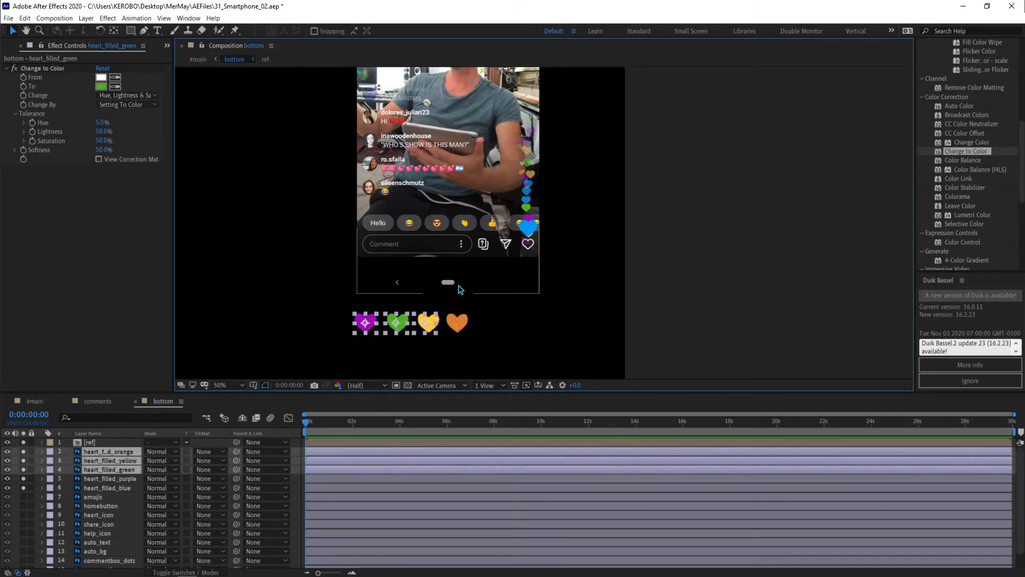
{"action": "key", "text": "ctrl+z"}
{"action": "key", "text": "ctrl+z"}
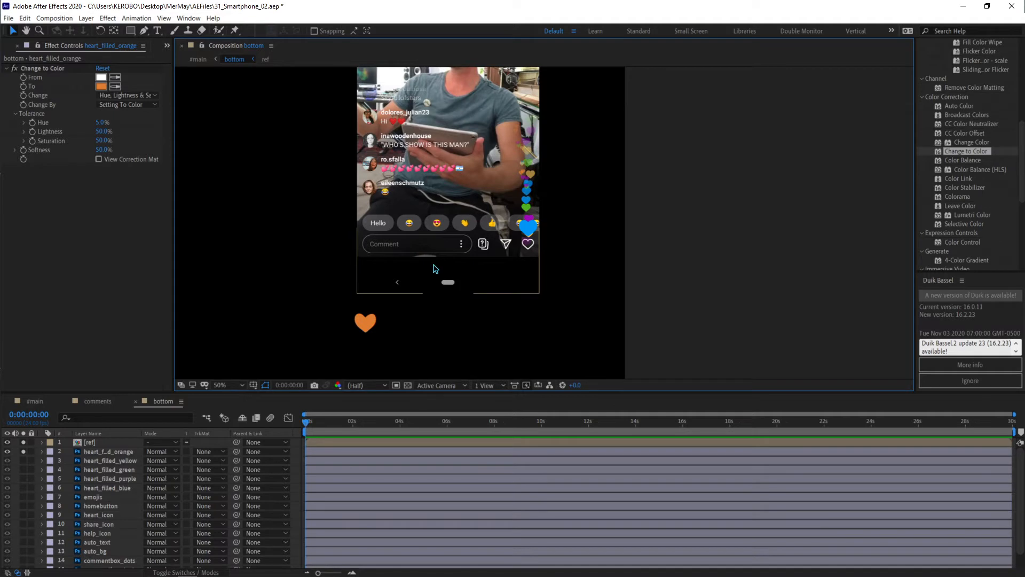
Solo the yellow, green, purple and blue filled heart layers together with the orange one.
{"action": "key", "text": "period"}
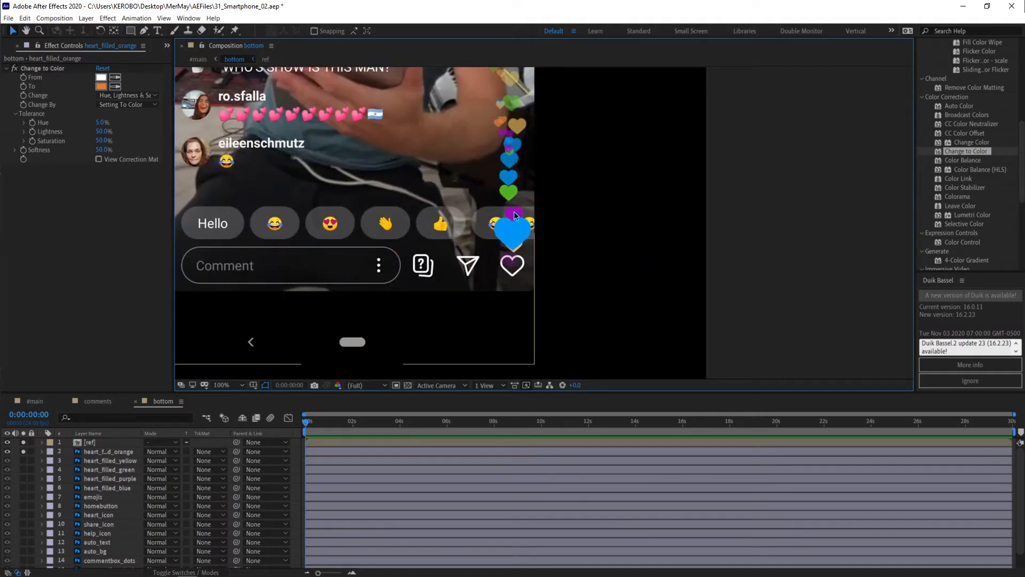
{"action": "scroll", "coordinate": [507, 211], "scroll_direction": "up", "scroll_amount": 5}
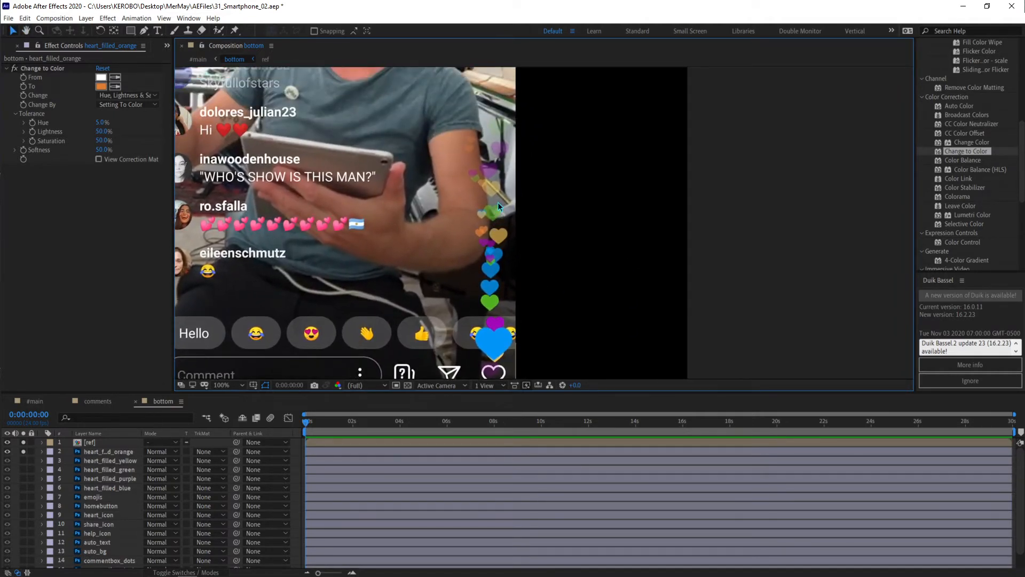
{"action": "key", "text": "comma"}
{"action": "key", "text": "comma"}
{"action": "key", "text": "period"}
{"action": "left_click_drag", "start_coordinate": [497, 204], "coordinate": [533, 143]}
{"action": "left_click_drag", "start_coordinate": [23, 460], "coordinate": [24, 487]}
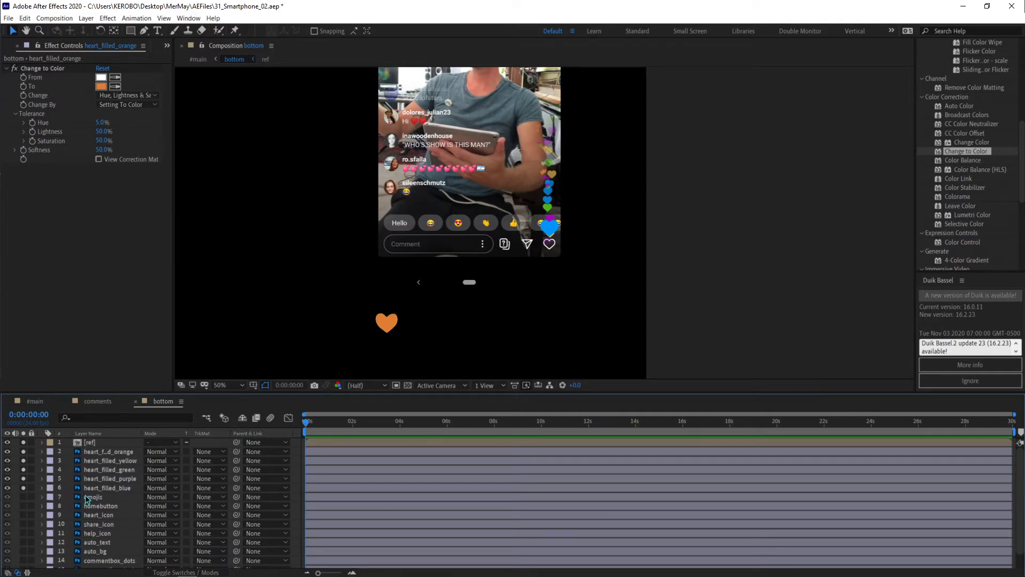
Examine the heart stream in the reference and how the bottom elements sit in the #main composition.
{"action": "scroll", "coordinate": [90, 502], "scroll_direction": "down", "scroll_amount": 2}
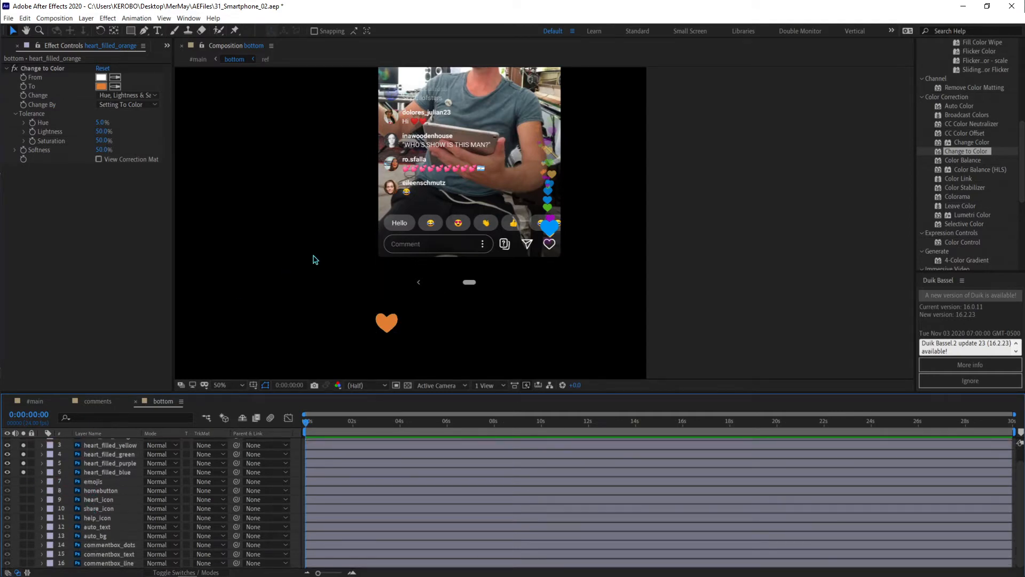
{"action": "left_click_drag", "start_coordinate": [315, 260], "coordinate": [295, 264]}
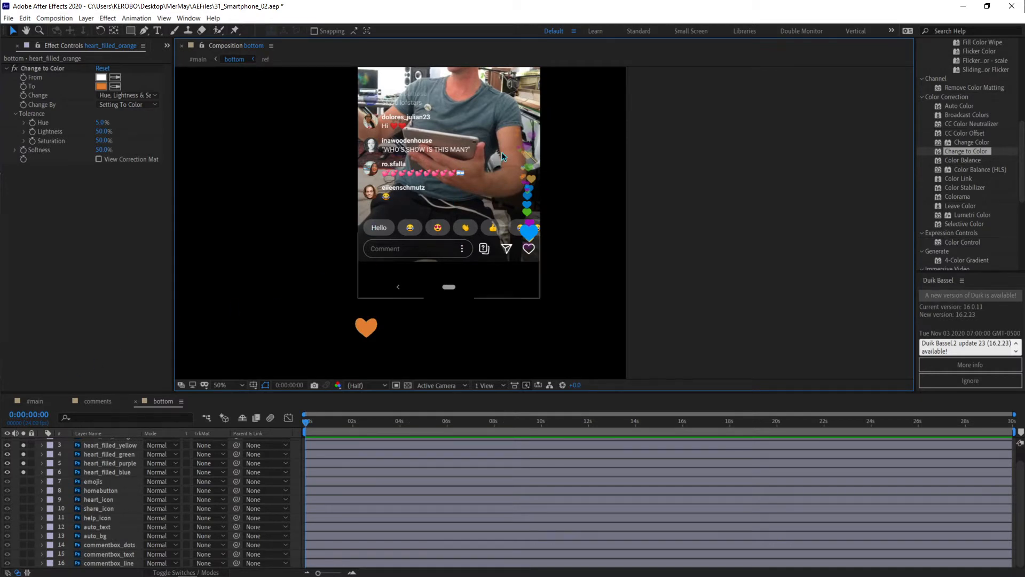
{"action": "scroll", "coordinate": [548, 132], "scroll_direction": "down", "scroll_amount": 1}
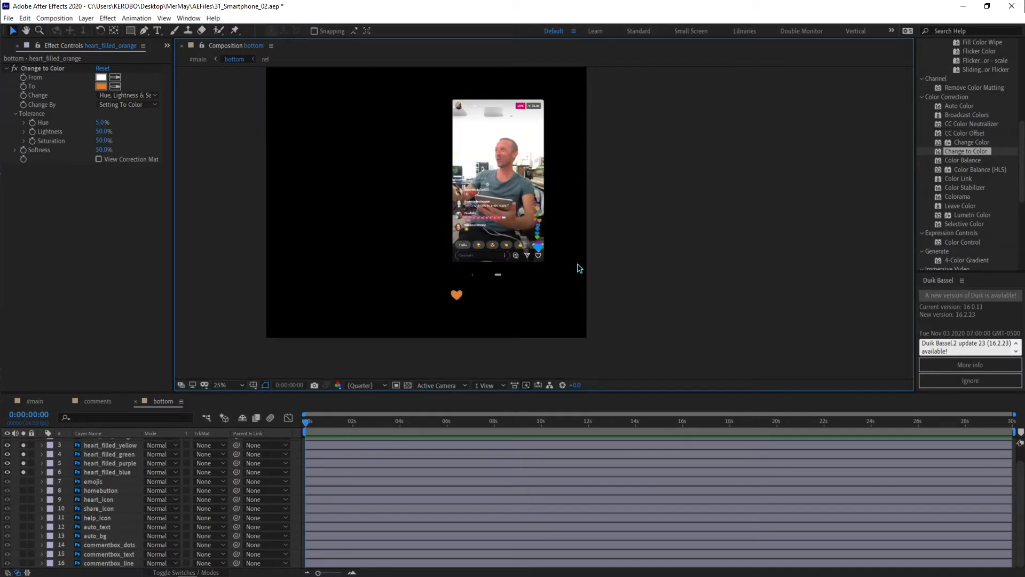
{"action": "scroll", "coordinate": [556, 290], "scroll_direction": "up", "scroll_amount": 1}
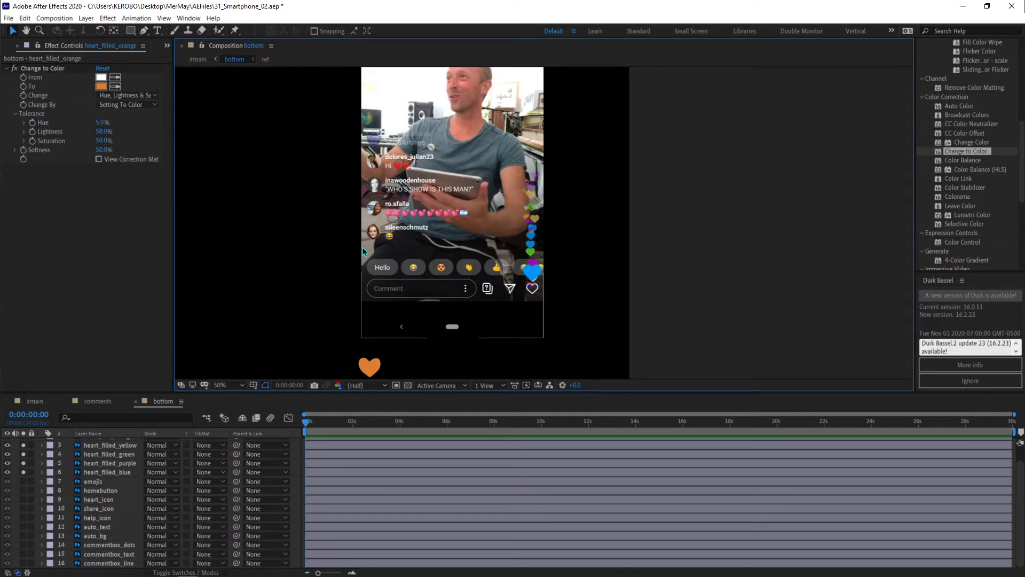
{"action": "left_click", "coordinate": [35, 401]}
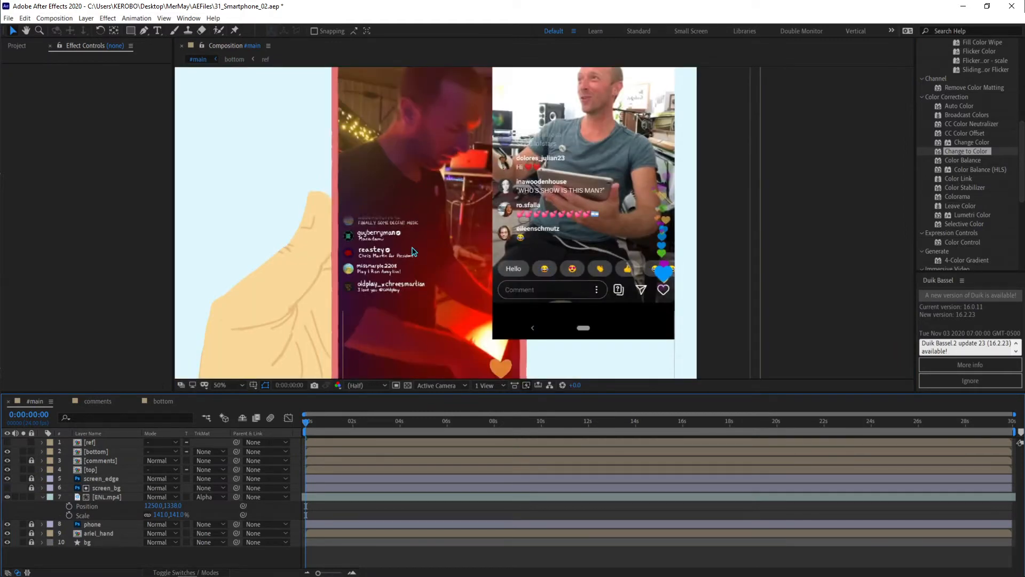
{"action": "key", "text": "period"}
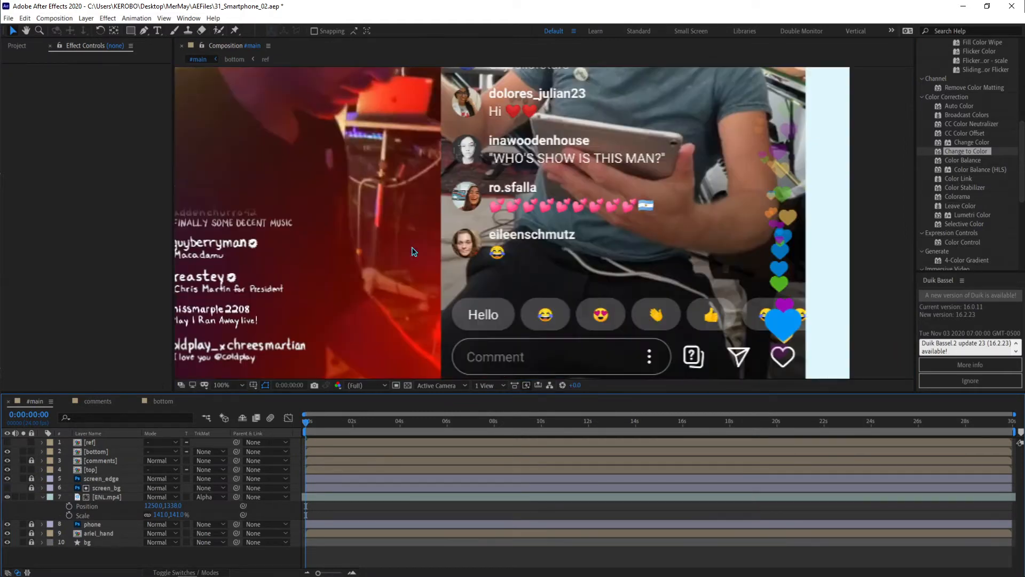
Show rulers in the bottom composition and place a horizontal guide level with the lowest comment in the reference.
{"action": "left_click", "coordinate": [162, 402]}
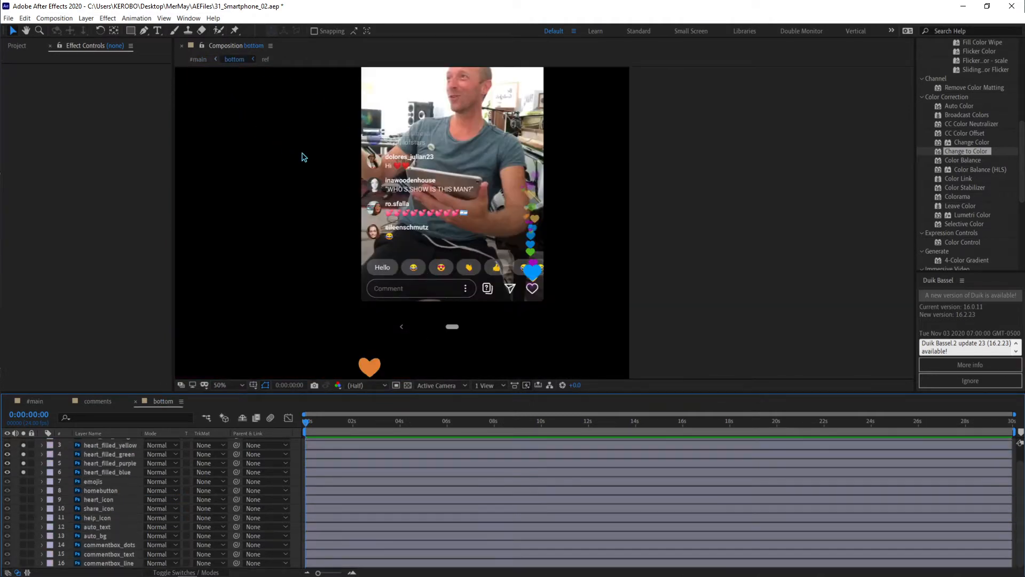
{"action": "key", "text": "ctrl+r"}
{"action": "left_click_drag", "start_coordinate": [272, 69], "coordinate": [266, 227]}
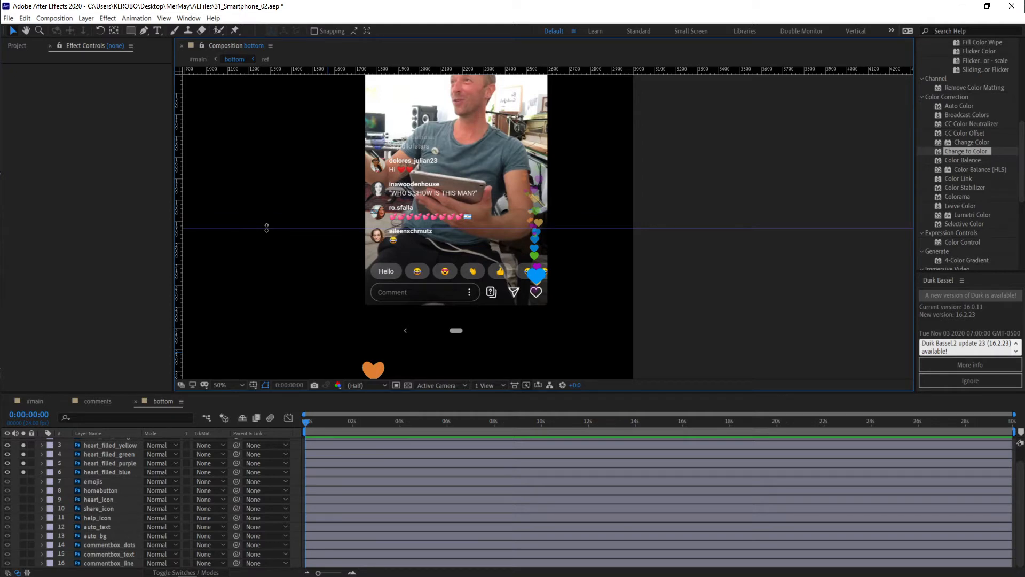
{"action": "scroll", "coordinate": [557, 234], "scroll_direction": "down", "scroll_amount": 2}
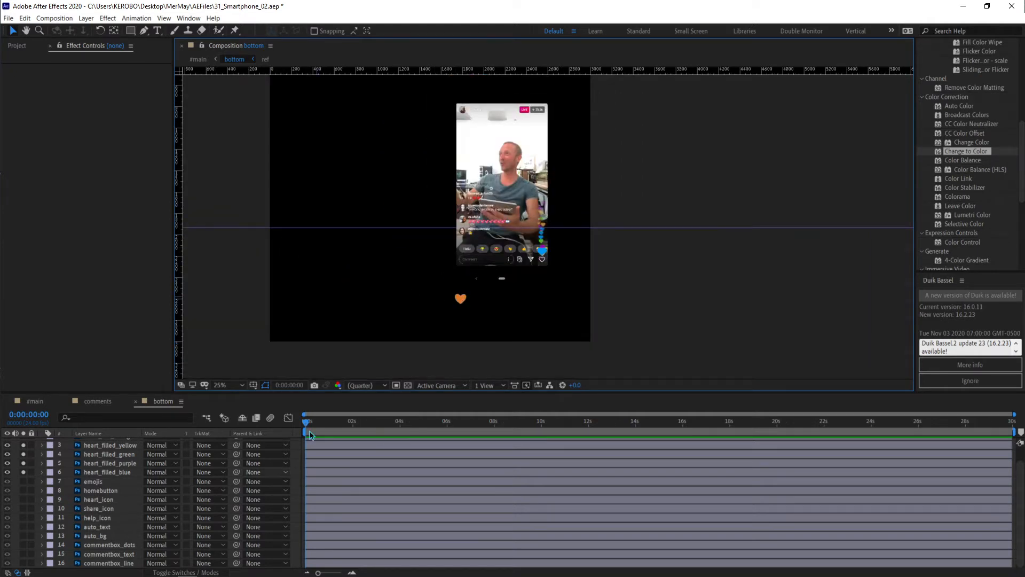
Turn off solo on the five filled heart layers and hide the ref layer.
{"action": "scroll", "coordinate": [486, 265], "scroll_direction": "up", "scroll_amount": 1}
{"action": "scroll", "coordinate": [114, 561], "scroll_direction": "up", "scroll_amount": 1}
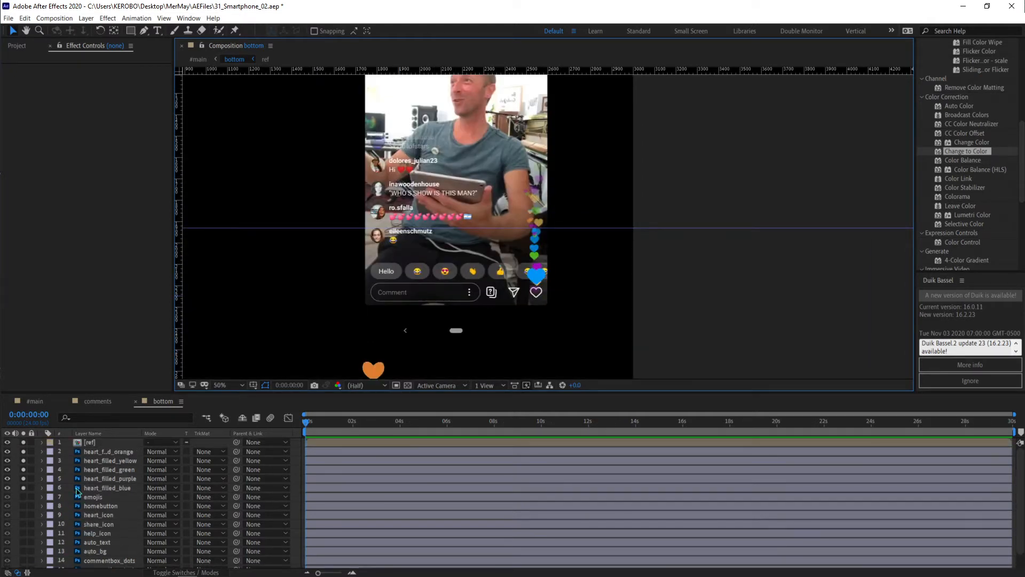
{"action": "left_click_drag", "start_coordinate": [23, 451], "coordinate": [23, 487]}
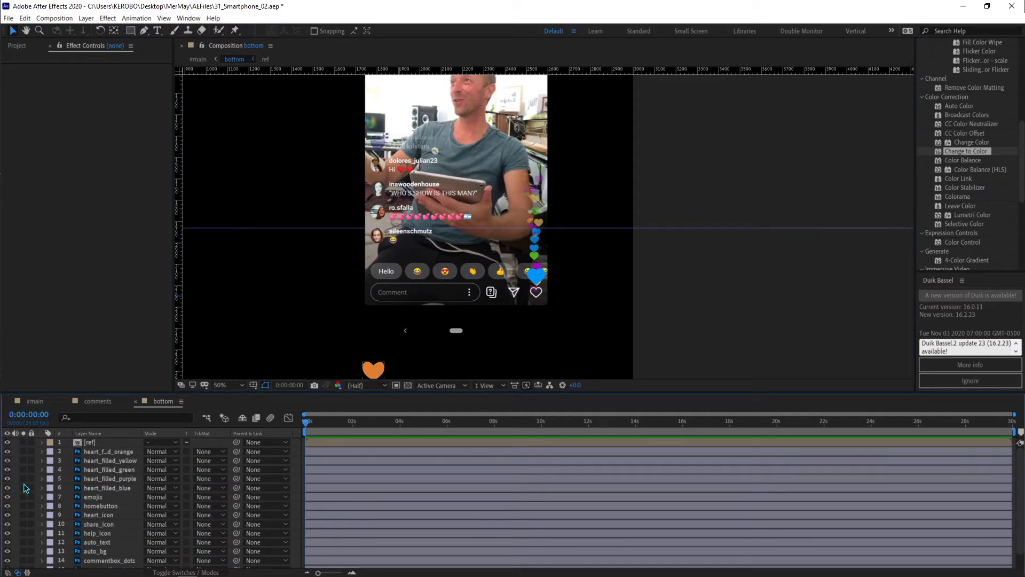
{"action": "left_click", "coordinate": [7, 442]}
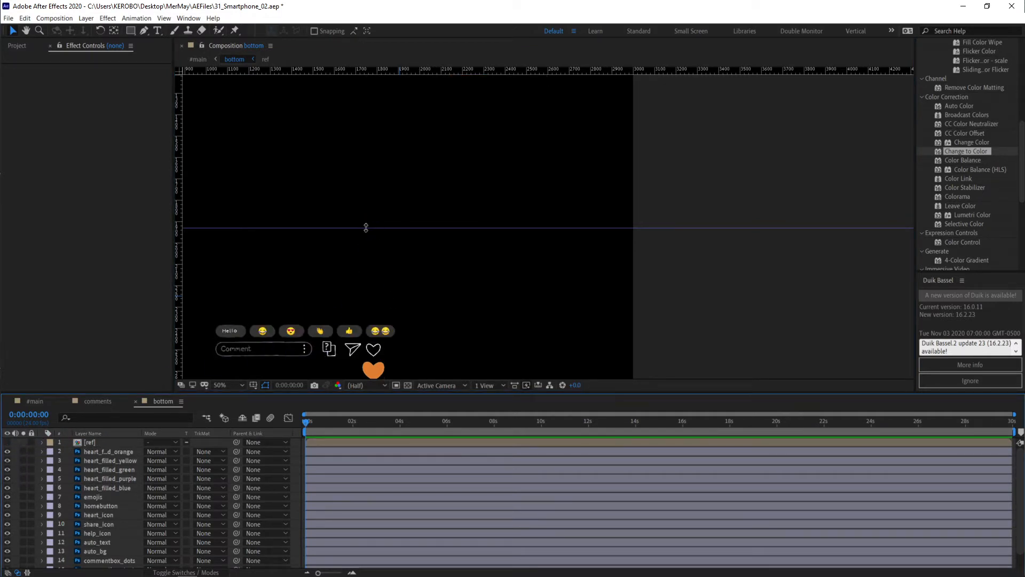
Select all five filled heart layers and move them together up onto the outlined heart icon.
{"action": "left_click_drag", "start_coordinate": [411, 320], "coordinate": [465, 298]}
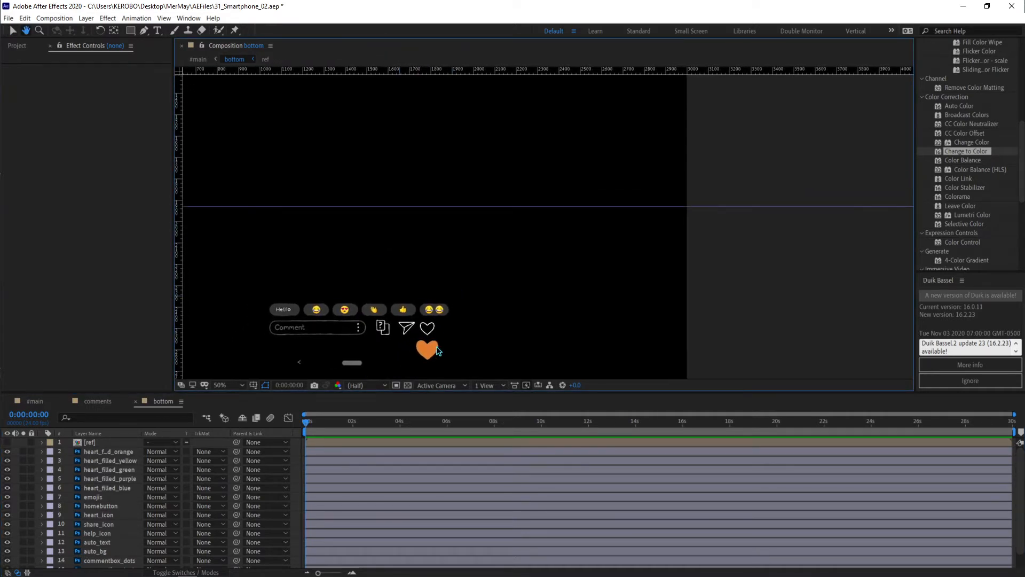
{"action": "left_click", "coordinate": [429, 359]}
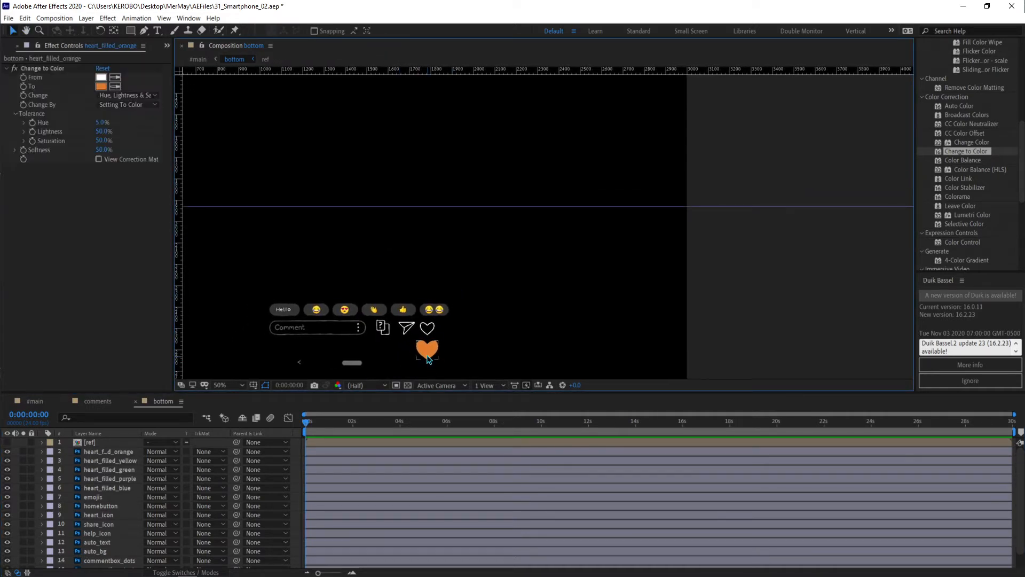
{"action": "left_click", "coordinate": [126, 490], "text": "shift"}
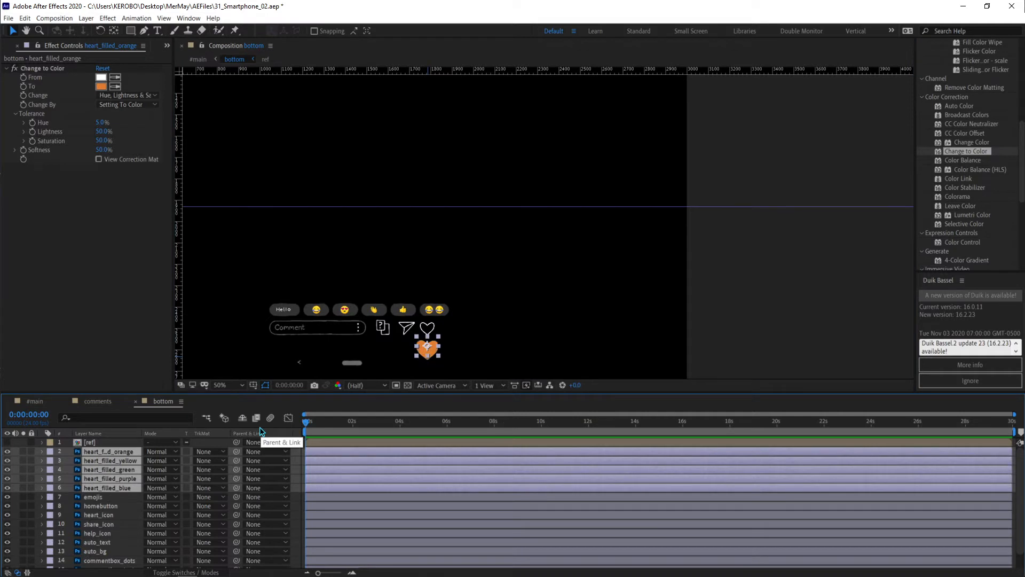
{"action": "key", "text": "shift+Up"}
{"action": "key", "text": "shift+Up"}
{"action": "key", "text": "shift+Up"}
{"action": "key", "text": "shift+Up"}
{"action": "key", "text": "shift+Up"}
{"action": "key", "text": "shift+Up"}
{"action": "key", "text": "shift+Up"}
{"action": "key", "text": "shift+Up"}
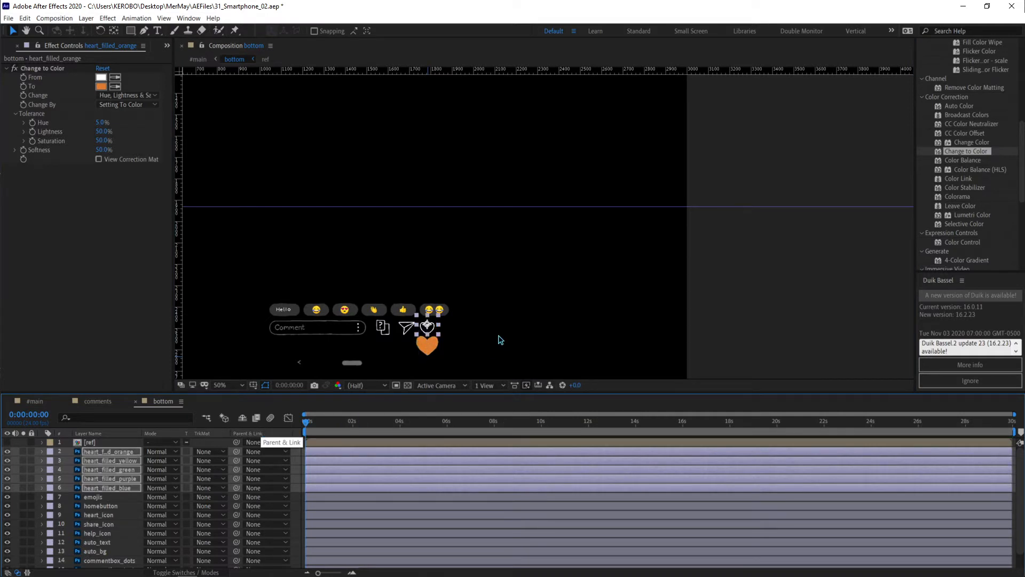
Nudge the filled hearts down until centred on the outlined heart, checking them beneath the heart_icon layer before restoring the layer order.
{"action": "left_click_drag", "start_coordinate": [502, 327], "coordinate": [527, 170]}
{"action": "scroll", "coordinate": [488, 201], "scroll_direction": "up", "scroll_amount": 2}
{"action": "left_click_drag", "start_coordinate": [451, 228], "coordinate": [528, 288]}
{"action": "left_click_drag", "start_coordinate": [438, 142], "coordinate": [542, 272]}
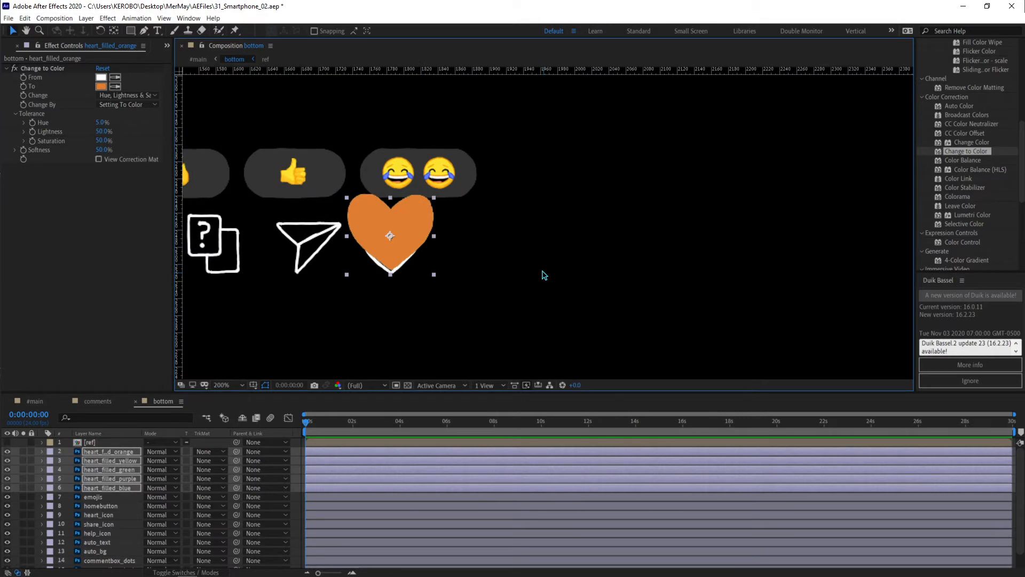
{"action": "key", "text": "Down"}
{"action": "key", "text": "Down"}
{"action": "key", "text": "Down"}
{"action": "key", "text": "Down"}
{"action": "key", "text": "Down"}
{"action": "key", "text": "Down"}
{"action": "key", "text": "Down"}
{"action": "key", "text": "Down"}
{"action": "key", "text": "Down"}
{"action": "key", "text": "Down"}
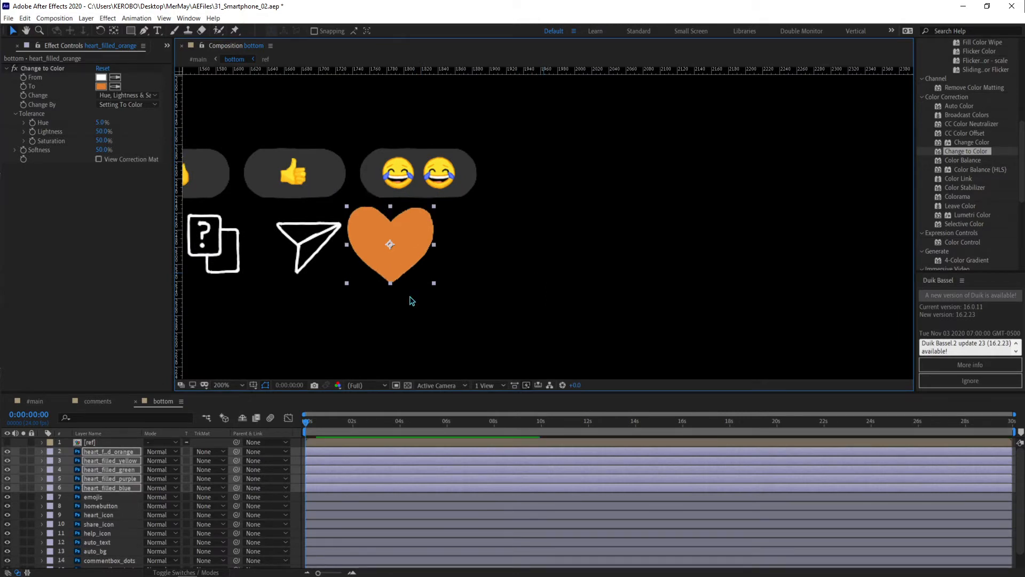
{"action": "left_click_drag", "start_coordinate": [138, 490], "coordinate": [124, 525]}
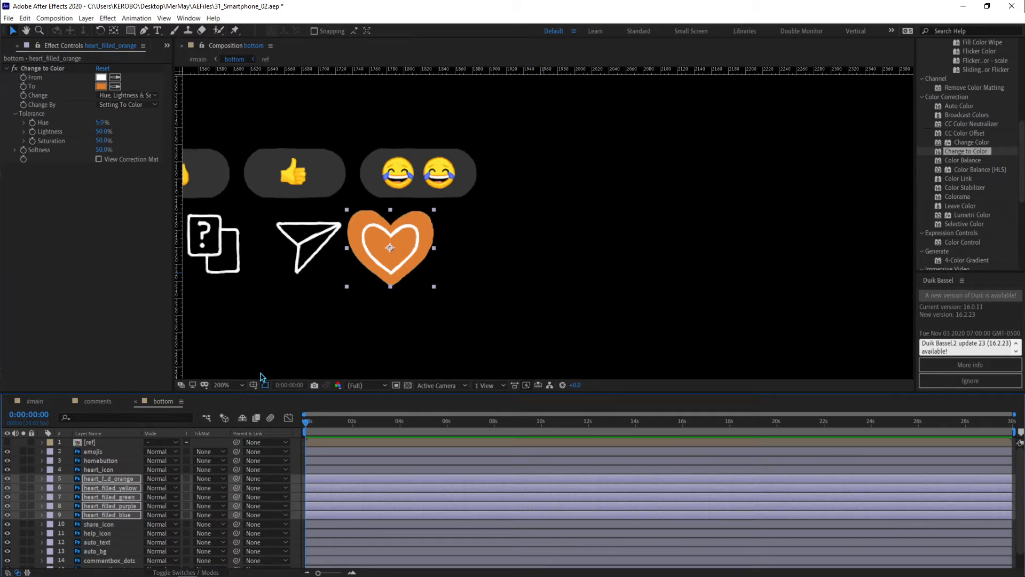
{"action": "left_click_drag", "start_coordinate": [97, 482], "coordinate": [92, 447]}
Deselect the heart layers and save the project.
{"action": "key", "text": "comma"}
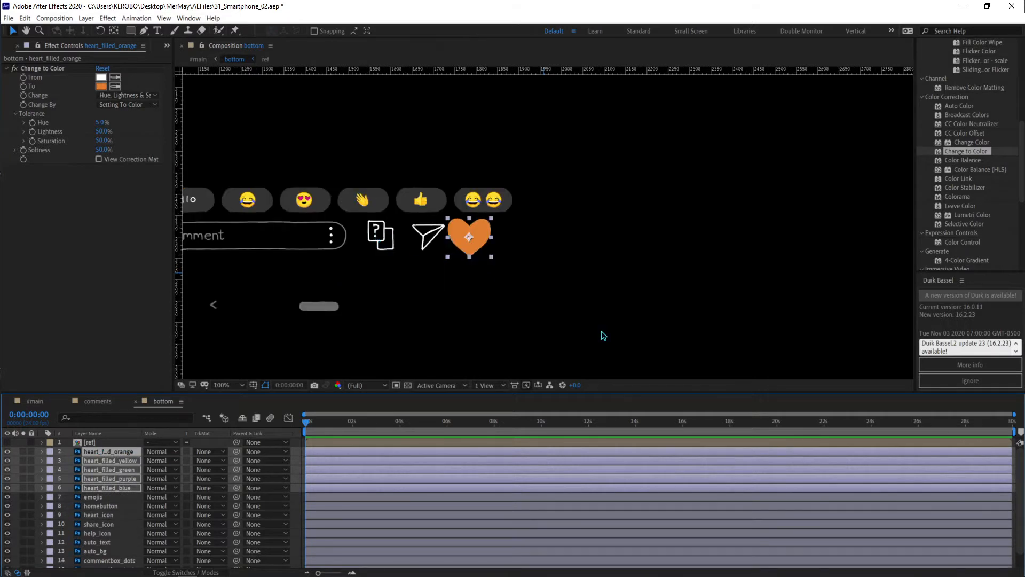
{"action": "left_click", "coordinate": [603, 335]}
{"action": "key", "text": "comma"}
{"action": "key", "text": "ctrl+s"}
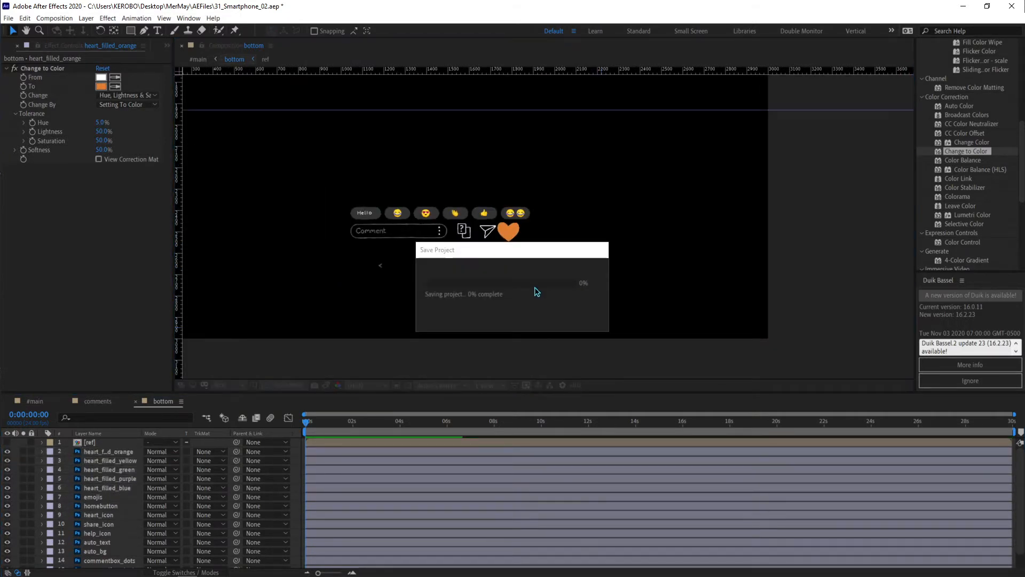
{"action": "left_click_drag", "start_coordinate": [382, 213], "coordinate": [357, 271]}
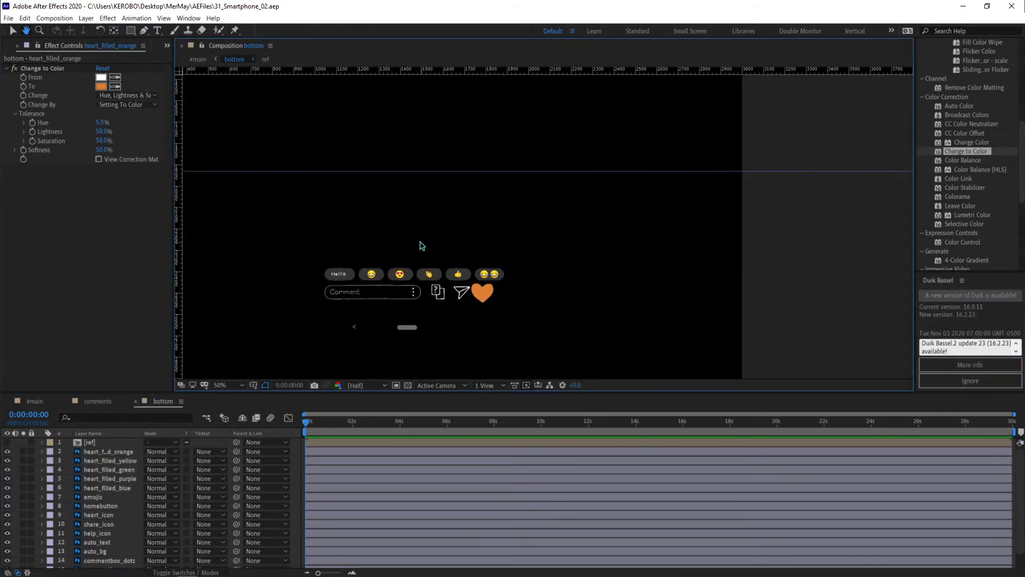
{"action": "left_click_drag", "start_coordinate": [410, 249], "coordinate": [399, 268]}
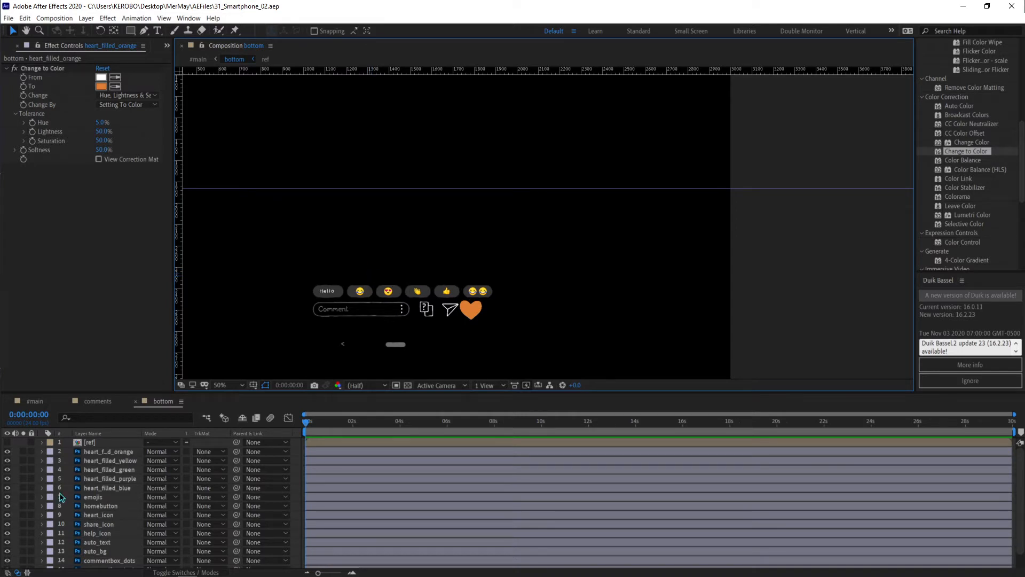
Show the ref layer again and send it to the very end of the layer stack.
{"action": "left_click", "coordinate": [7, 442]}
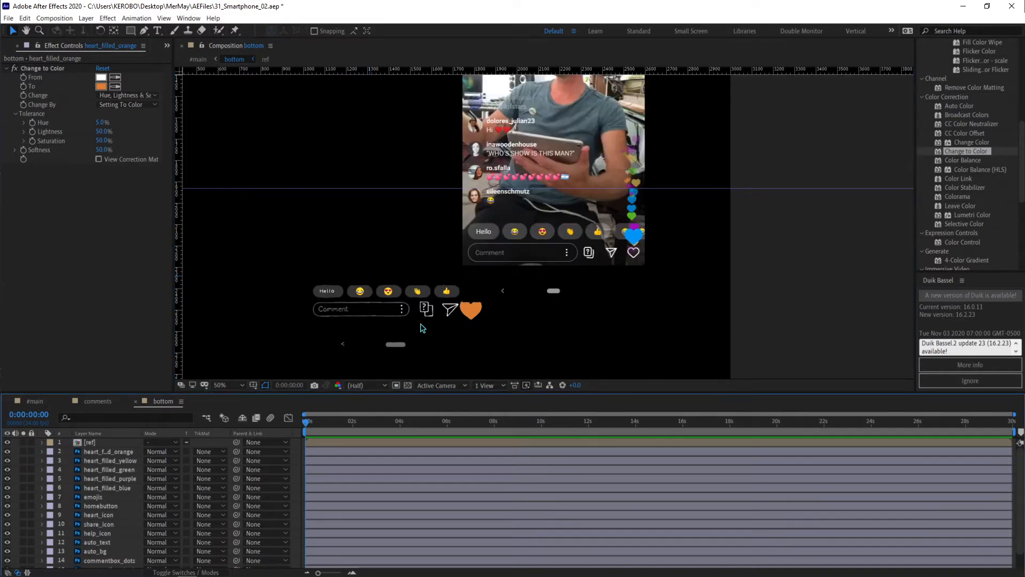
{"action": "left_click_drag", "start_coordinate": [523, 259], "coordinate": [477, 266]}
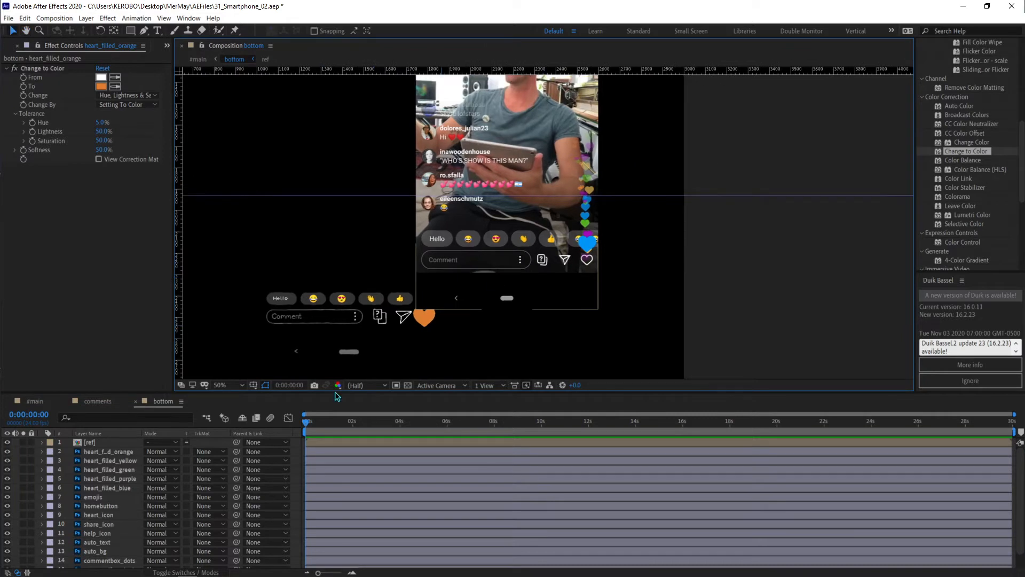
{"action": "left_click", "coordinate": [107, 442]}
{"action": "left_click_drag", "start_coordinate": [121, 457], "coordinate": [115, 569]}
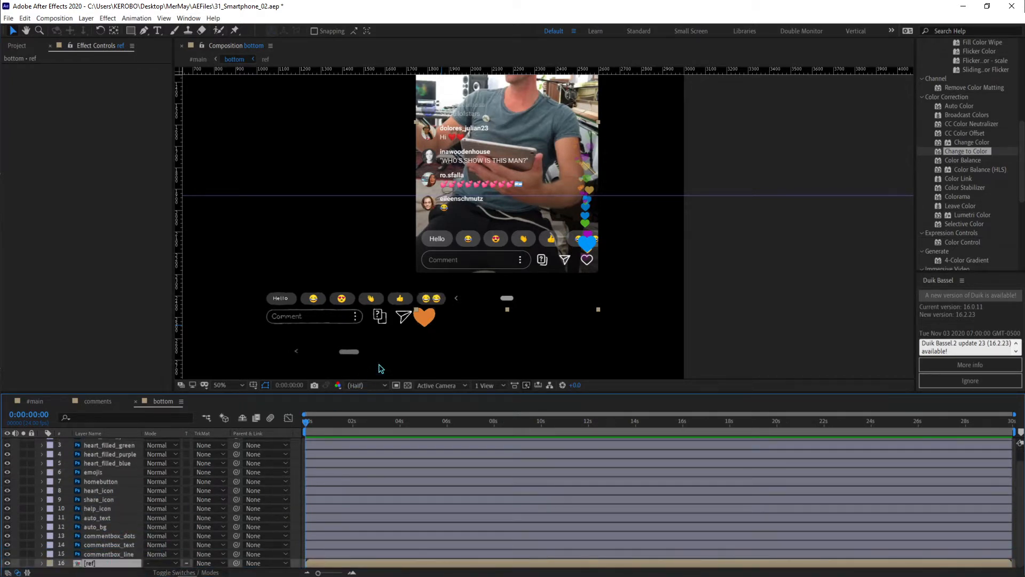
Move the ref footage to the left of the drawn comment box and emoji row so the two no longer overlap.
{"action": "left_click_drag", "start_coordinate": [544, 124], "coordinate": [207, 150]}
{"action": "left_click_drag", "start_coordinate": [346, 237], "coordinate": [403, 231]}
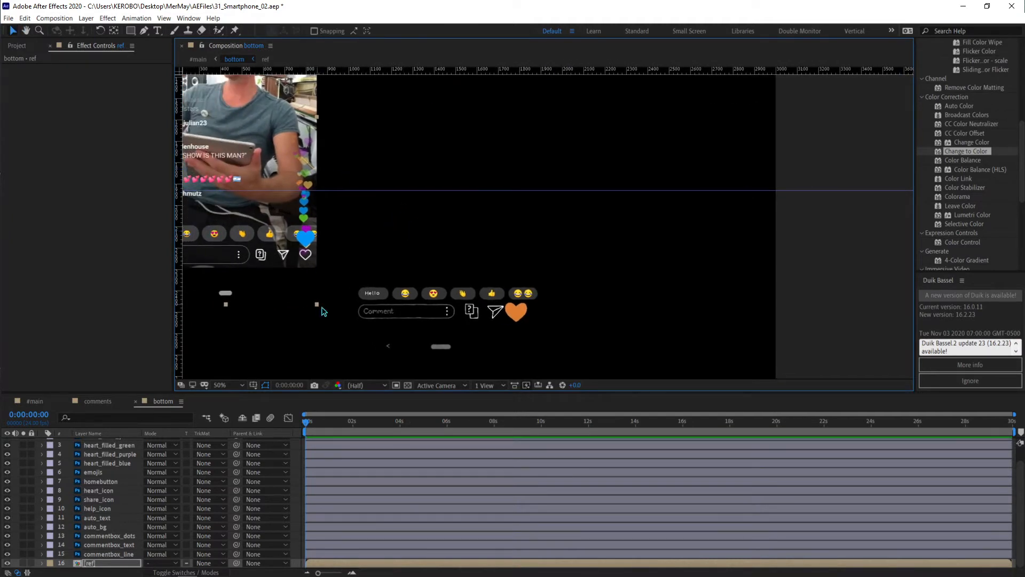
{"action": "scroll", "coordinate": [433, 248], "scroll_direction": "up", "scroll_amount": 3}
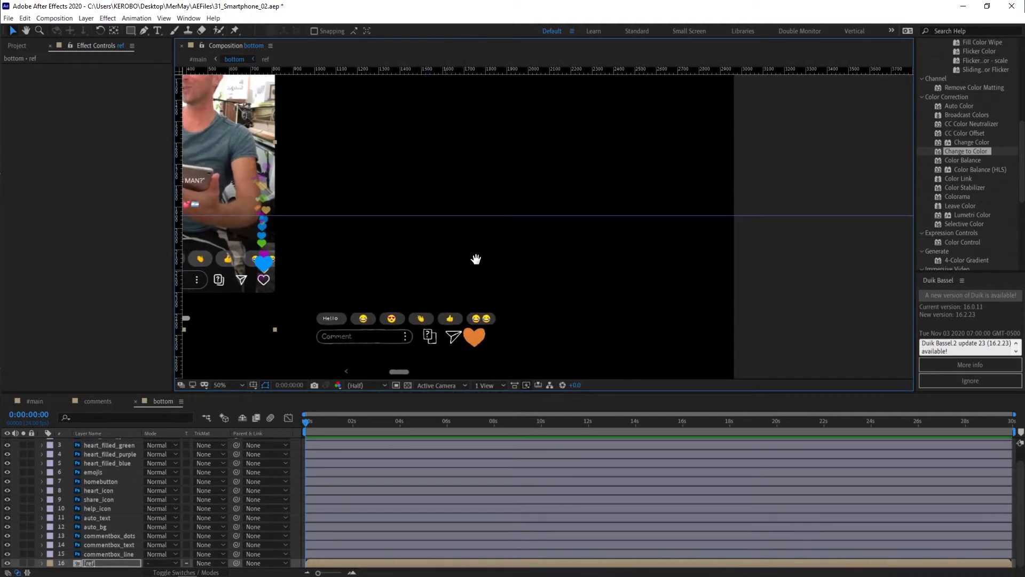
{"action": "scroll", "coordinate": [492, 259], "scroll_direction": "down", "scroll_amount": 3}
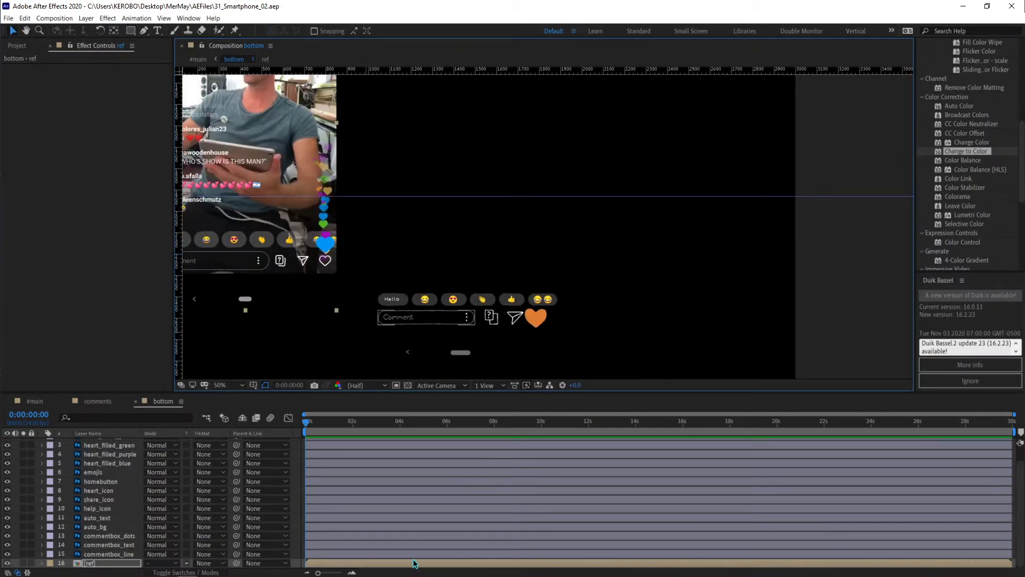
Place heart_filled_yellow first in the layer stack and hide the orange, green, purple and blue heart layers.
{"action": "scroll", "coordinate": [151, 488], "scroll_direction": "up", "scroll_amount": 2}
{"action": "left_click", "coordinate": [109, 442]}
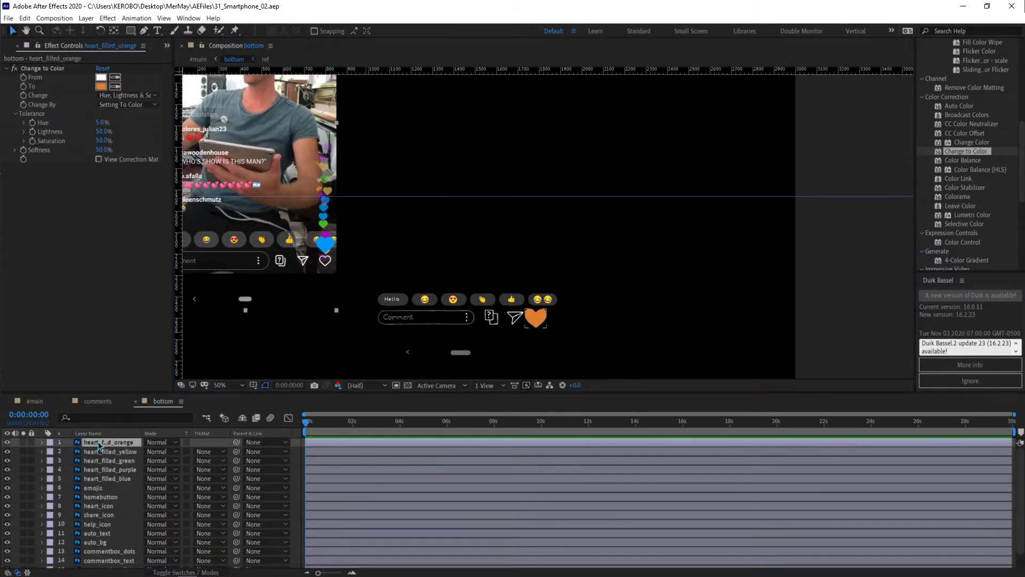
{"action": "left_click_drag", "start_coordinate": [6, 443], "coordinate": [8, 454]}
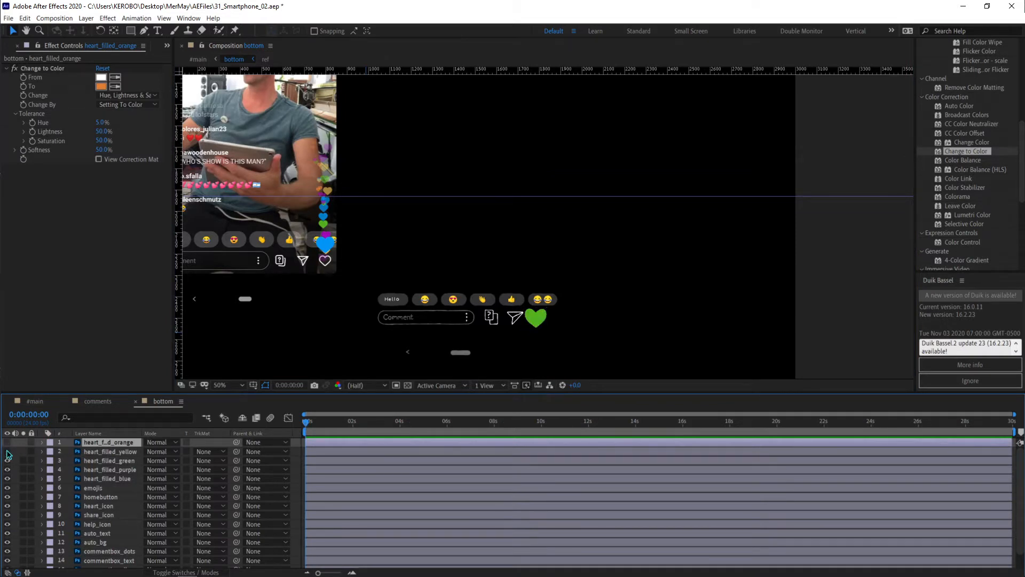
{"action": "left_click", "coordinate": [7, 452]}
{"action": "left_click", "coordinate": [122, 452]}
{"action": "left_click_drag", "start_coordinate": [114, 442], "coordinate": [114, 439]}
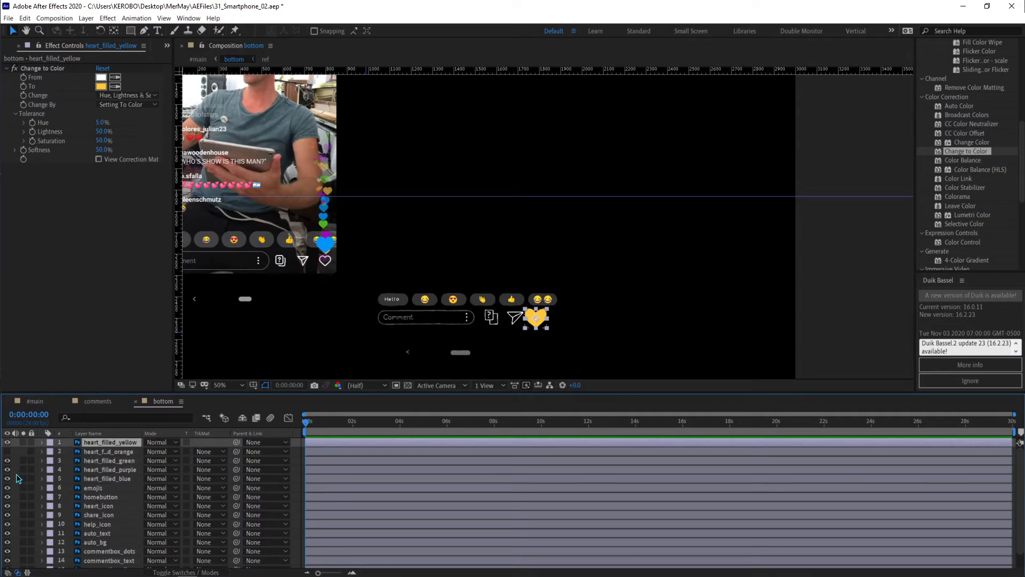
{"action": "left_click_drag", "start_coordinate": [8, 481], "coordinate": [8, 460]}
{"action": "left_click", "coordinate": [101, 478], "text": "shift"}
{"action": "left_click", "coordinate": [51, 478]}
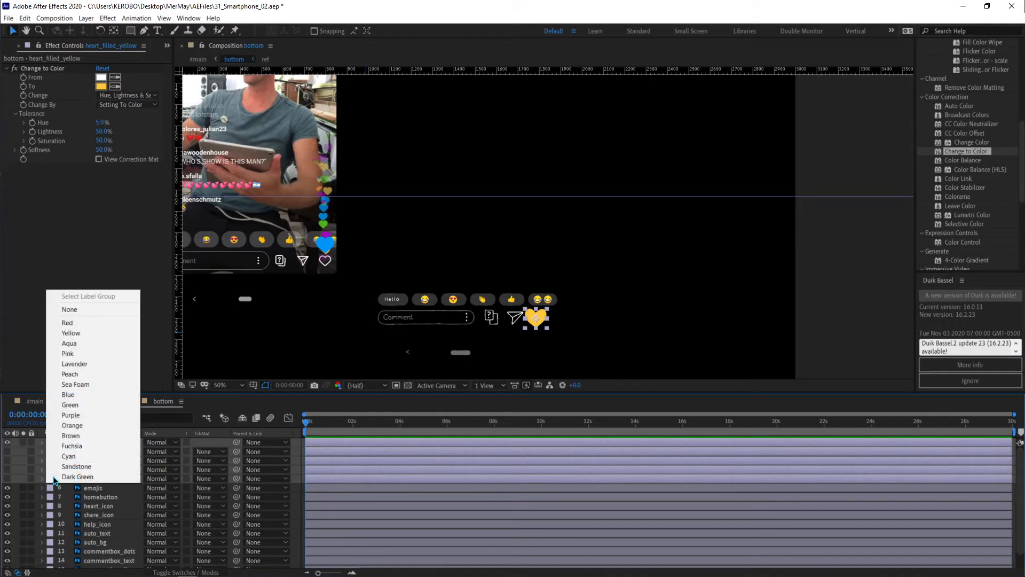
{"action": "left_click", "coordinate": [110, 496]}
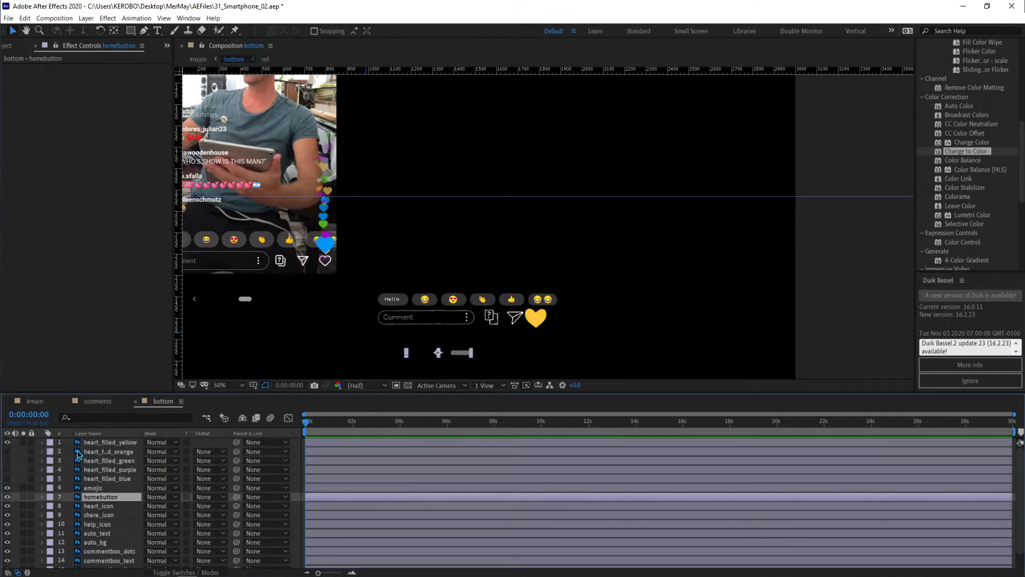
Set the label colour of heart_filled_yellow to Yellow and of the orange heart layer to Orange.
{"action": "left_click", "coordinate": [102, 442]}
{"action": "left_click", "coordinate": [50, 442]}
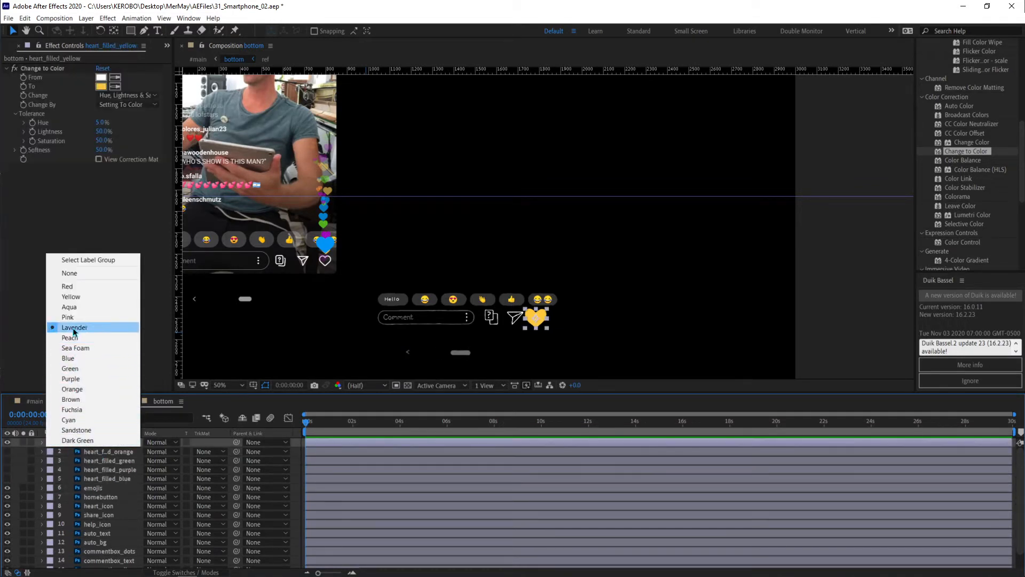
{"action": "left_click", "coordinate": [79, 297]}
{"action": "left_click", "coordinate": [50, 451]}
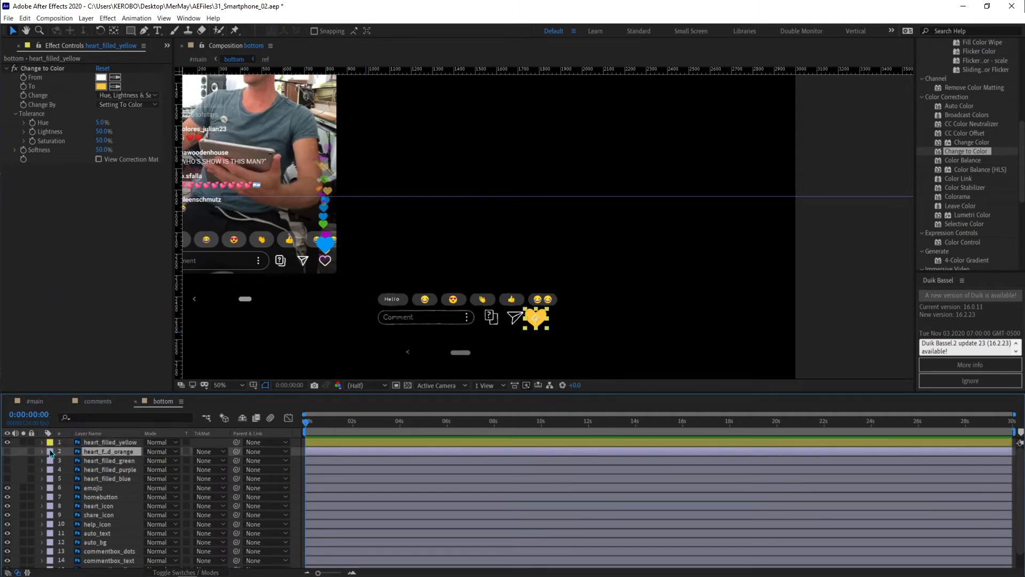
{"action": "left_click", "coordinate": [73, 397]}
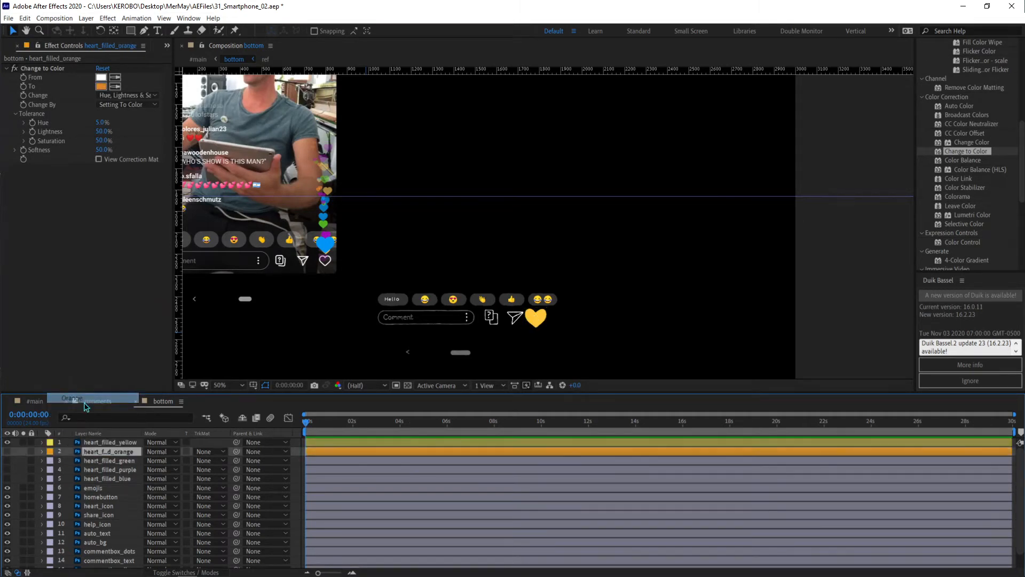
Set the label colours of the green, purple and blue filled heart layers to Green, Purple and Blue.
{"action": "left_click", "coordinate": [51, 462]}
{"action": "left_click", "coordinate": [80, 393]}
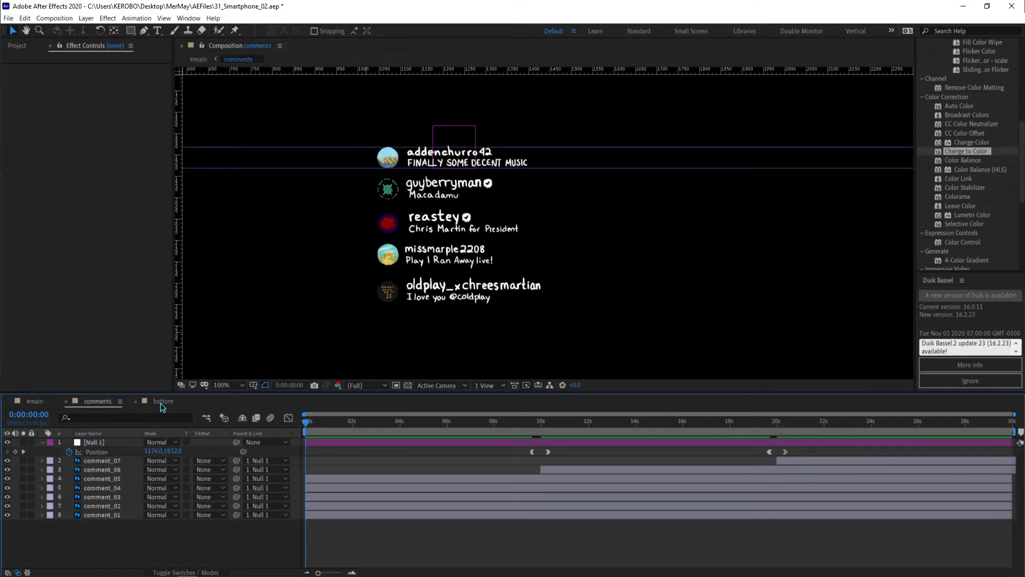
{"action": "left_click", "coordinate": [161, 404]}
{"action": "left_click", "coordinate": [49, 460]}
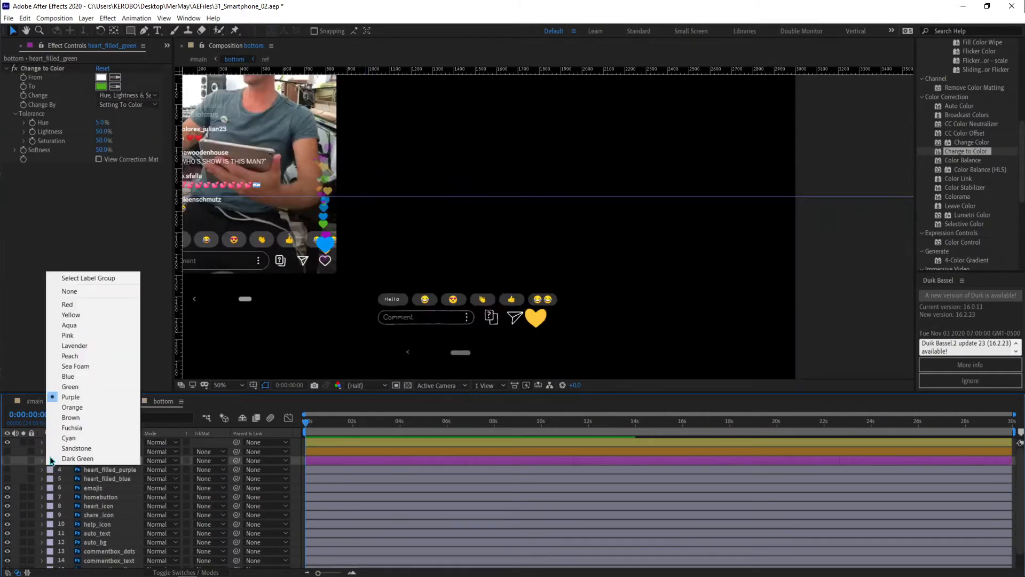
{"action": "left_click", "coordinate": [70, 386]}
{"action": "left_click", "coordinate": [50, 469]}
{"action": "left_click", "coordinate": [70, 406]}
{"action": "left_click", "coordinate": [51, 478]}
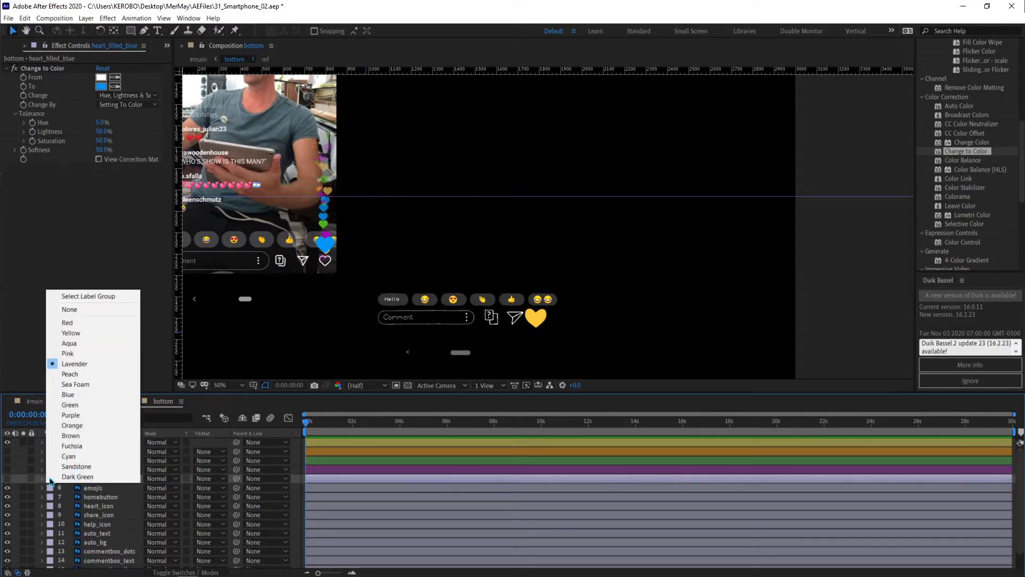
{"action": "left_click", "coordinate": [91, 394]}
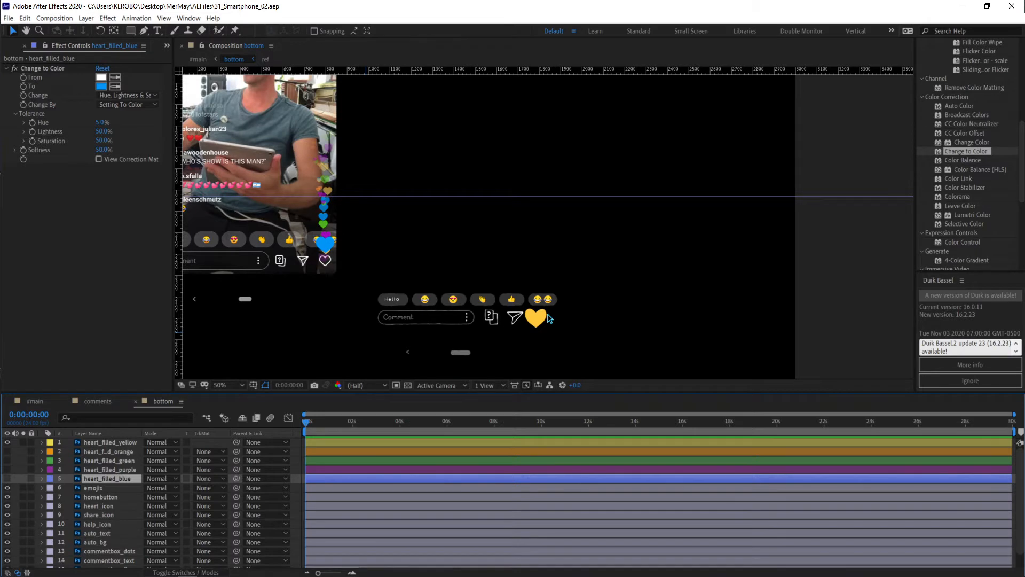
Keyframe the Scale of heart_filled_yellow to grow from 0% at 0:00:00:00 to 100% within the first second.
{"action": "left_click", "coordinate": [539, 324]}
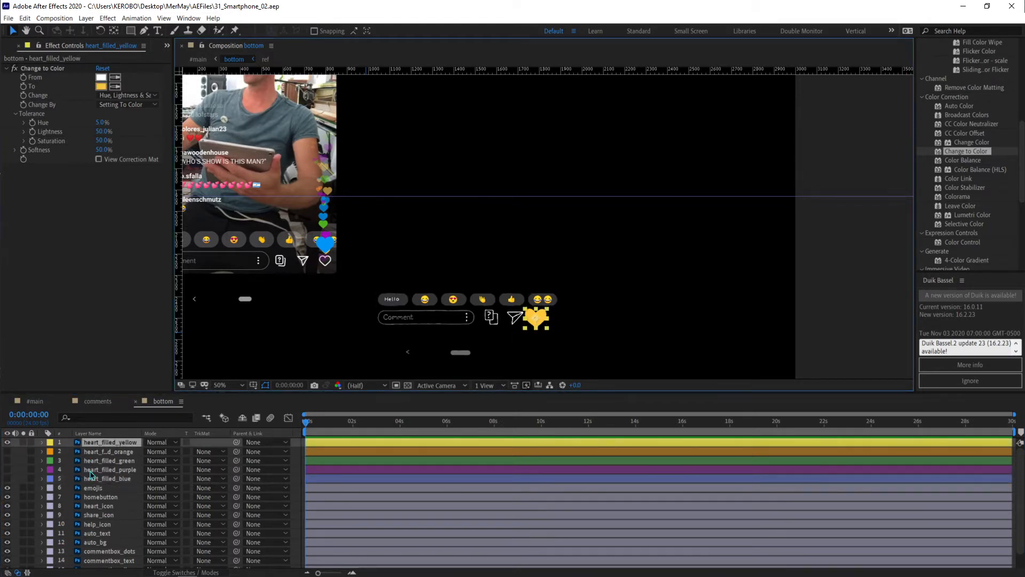
{"action": "key", "text": "s"}
{"action": "left_click", "coordinate": [69, 451]}
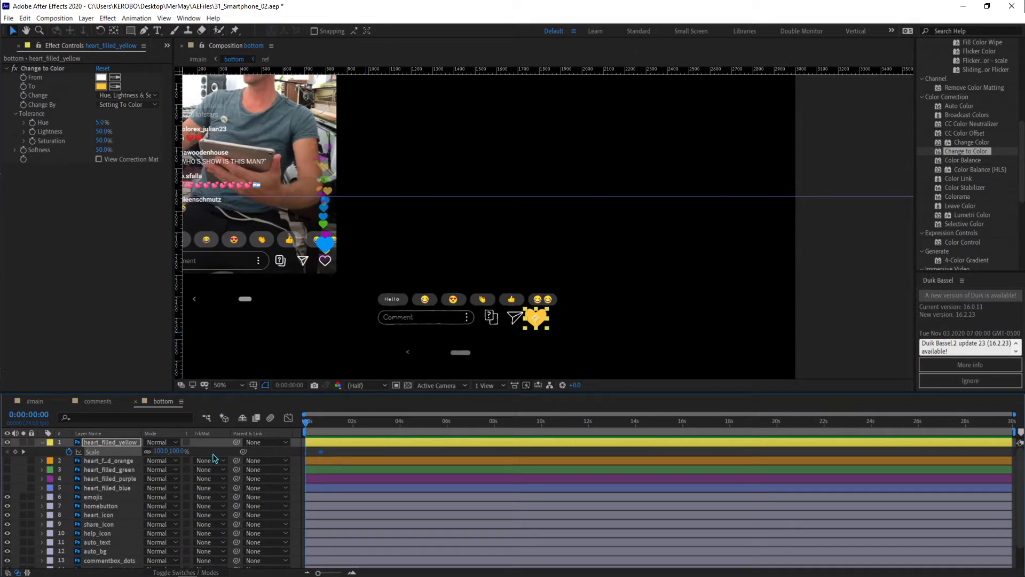
{"action": "left_click", "coordinate": [174, 451]}
{"action": "type", "text": "0"}
{"action": "key", "text": "Return"}
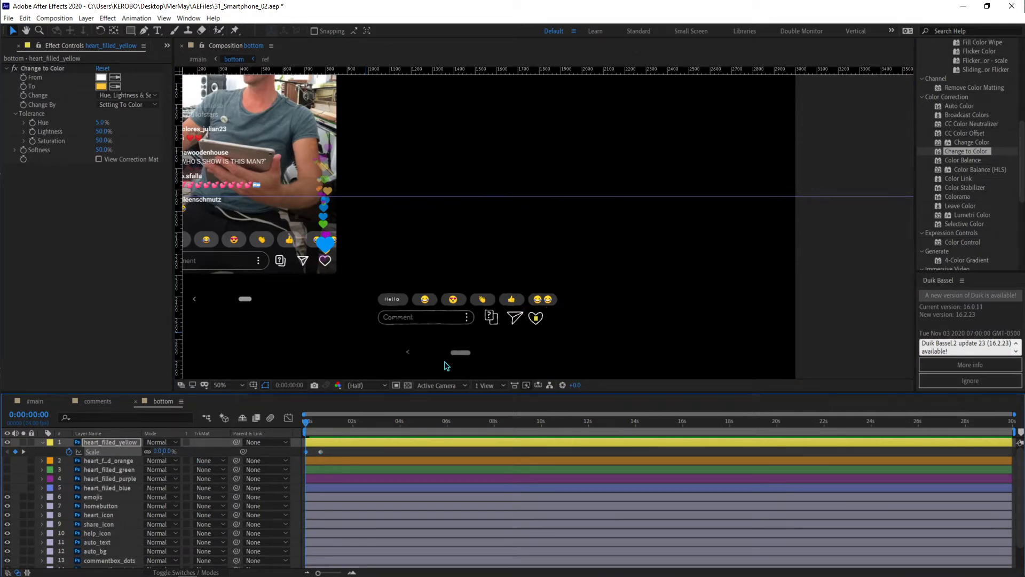
Move the 100% Scale keyframe of heart_filled_yellow earlier, to about 0:00:00:08, and preview the faster growth.
{"action": "key", "text": "."}
{"action": "scroll", "coordinate": [530, 213], "scroll_direction": "down", "scroll_amount": 5}
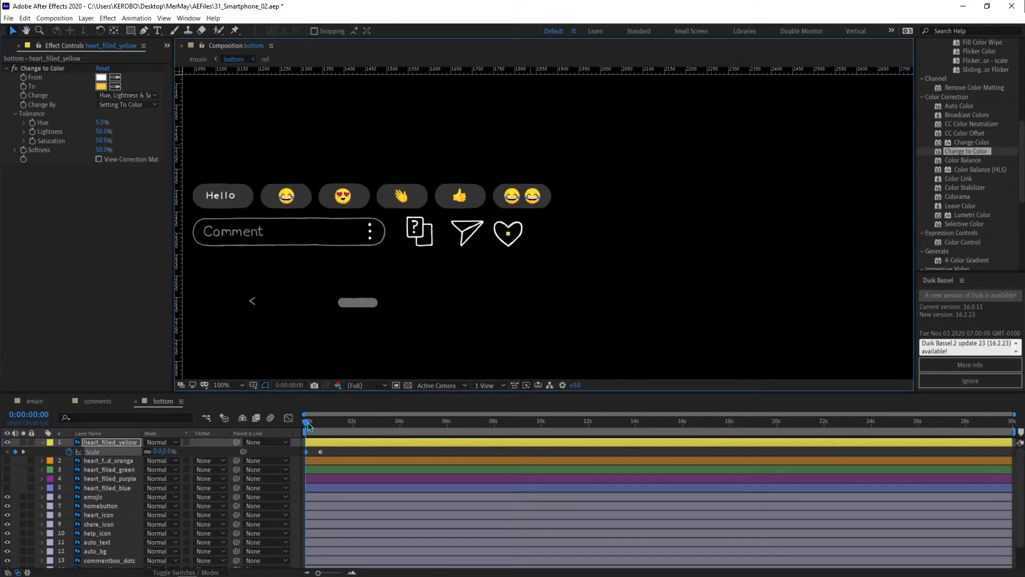
{"action": "left_click_drag", "start_coordinate": [304, 422], "coordinate": [328, 423]}
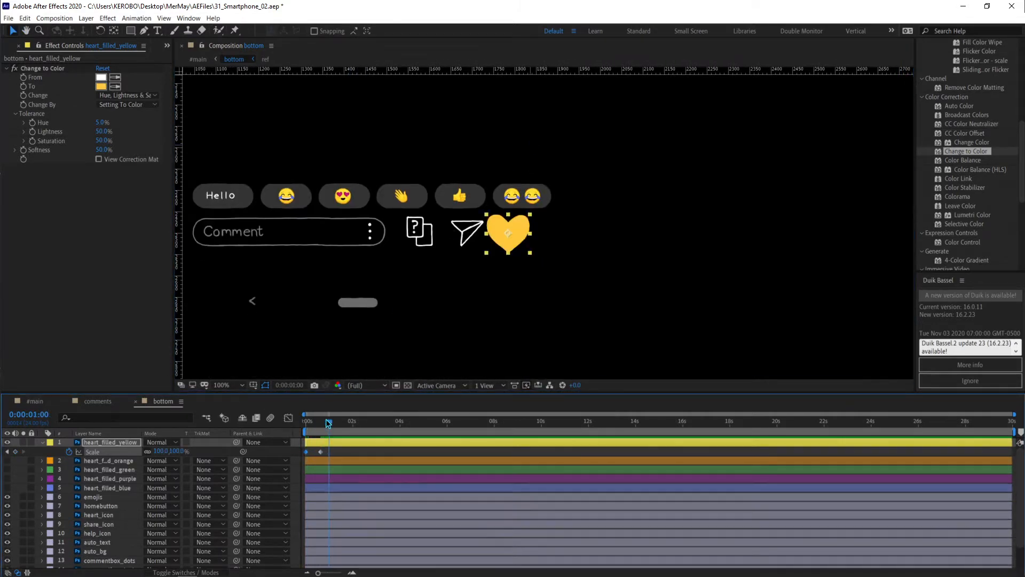
{"action": "left_click", "coordinate": [260, 455]}
{"action": "key", "text": "space"}
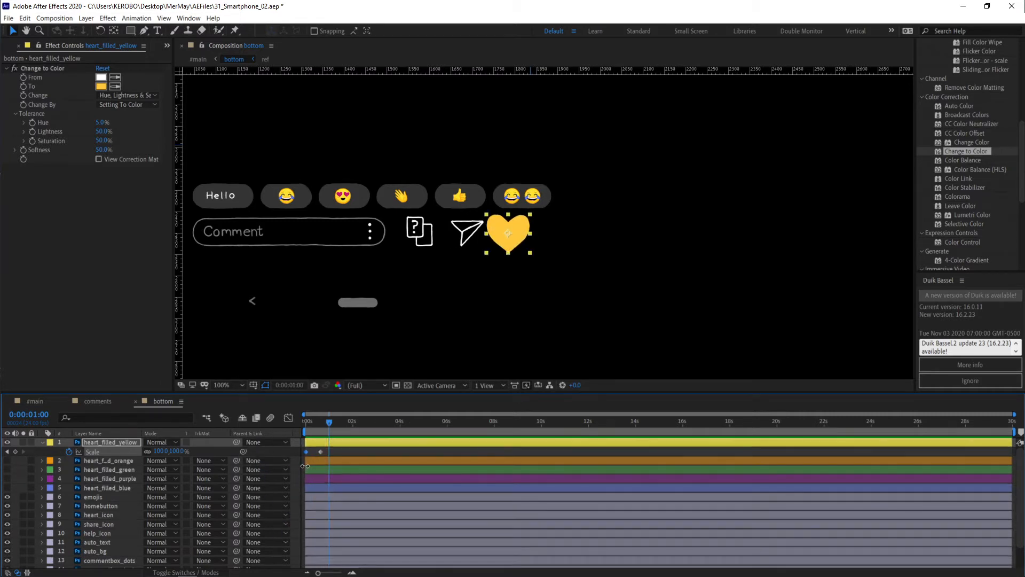
{"action": "left_click_drag", "start_coordinate": [319, 451], "coordinate": [314, 451]}
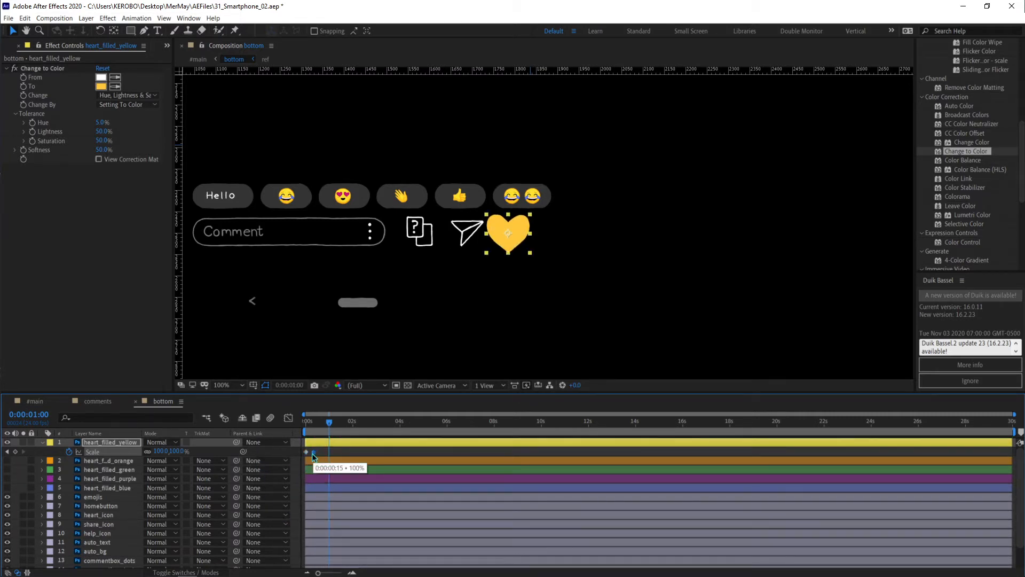
{"action": "left_click_drag", "start_coordinate": [318, 572], "coordinate": [335, 570]}
{"action": "key", "text": "space"}
{"action": "key", "text": "space"}
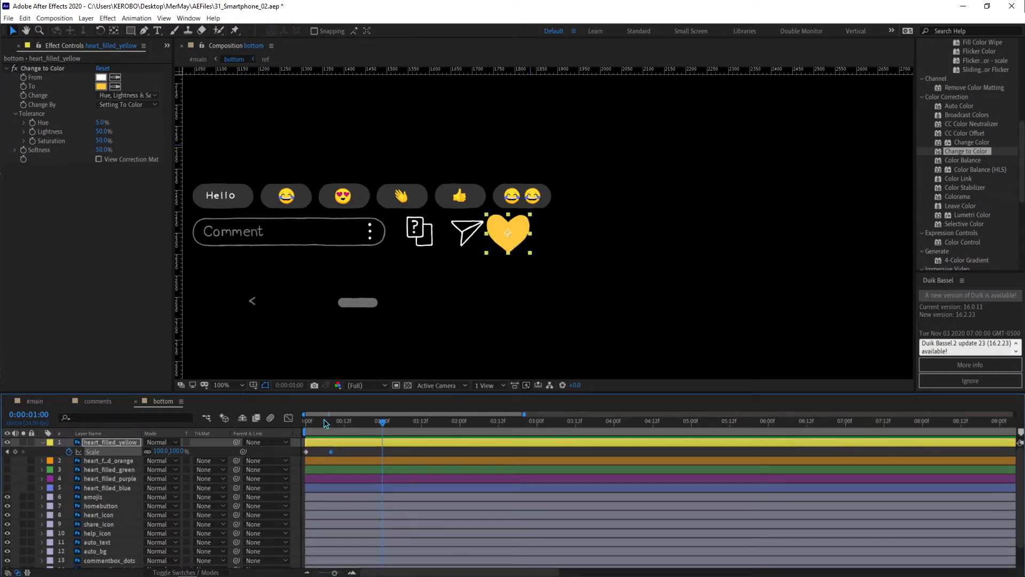
Add a Position keyframe to heart_filled_yellow at 0:00:00:05, where the heart still sits on the heart icon.
{"action": "mouse_move", "coordinate": [306, 421]}
{"action": "left_mouse_down"}
{"action": "mouse_move", "coordinate": [331, 420]}
{"action": "mouse_move", "coordinate": [322, 416]}
{"action": "left_mouse_up"}
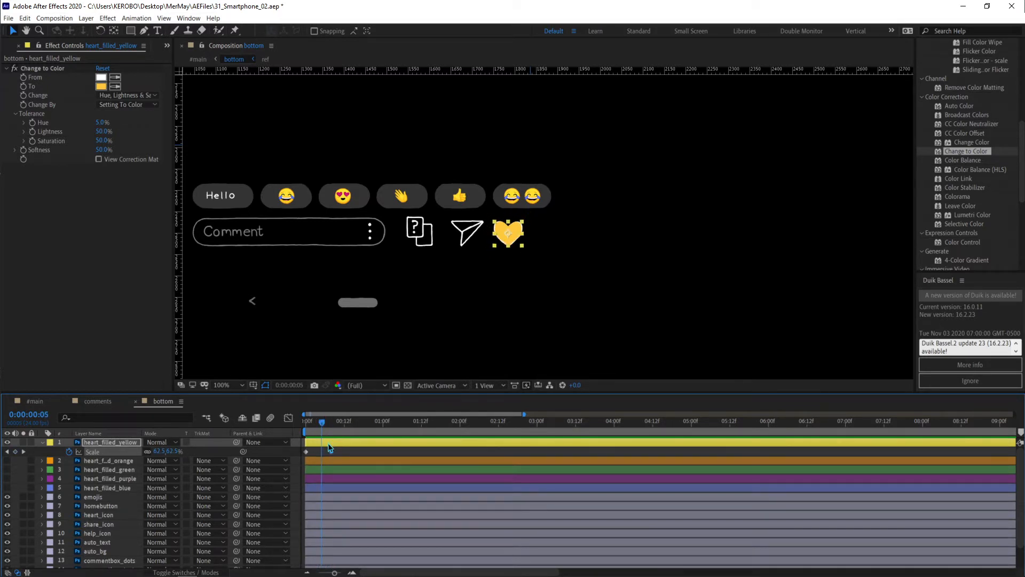
{"action": "key", "text": "shift+p"}
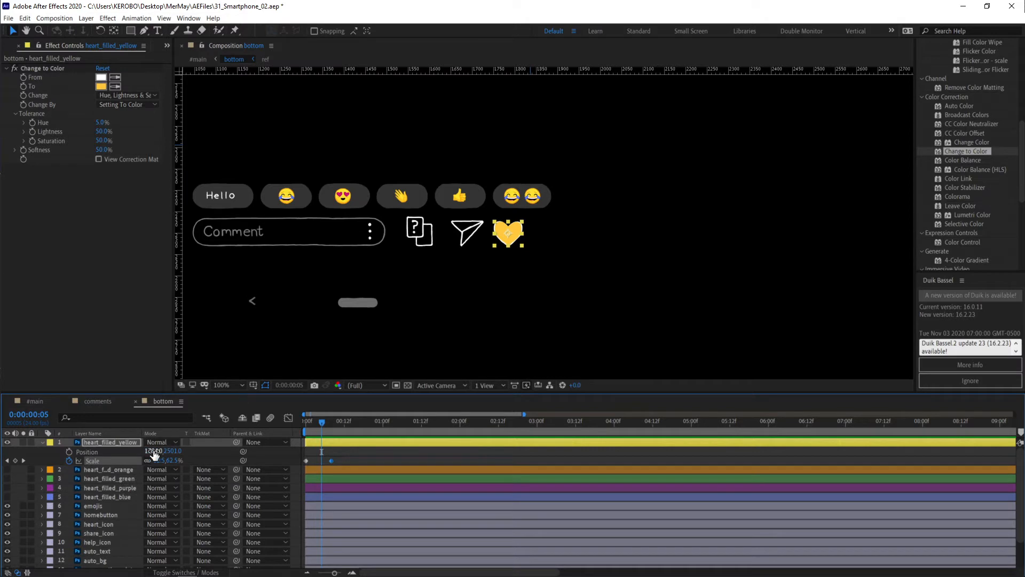
{"action": "left_click", "coordinate": [69, 451]}
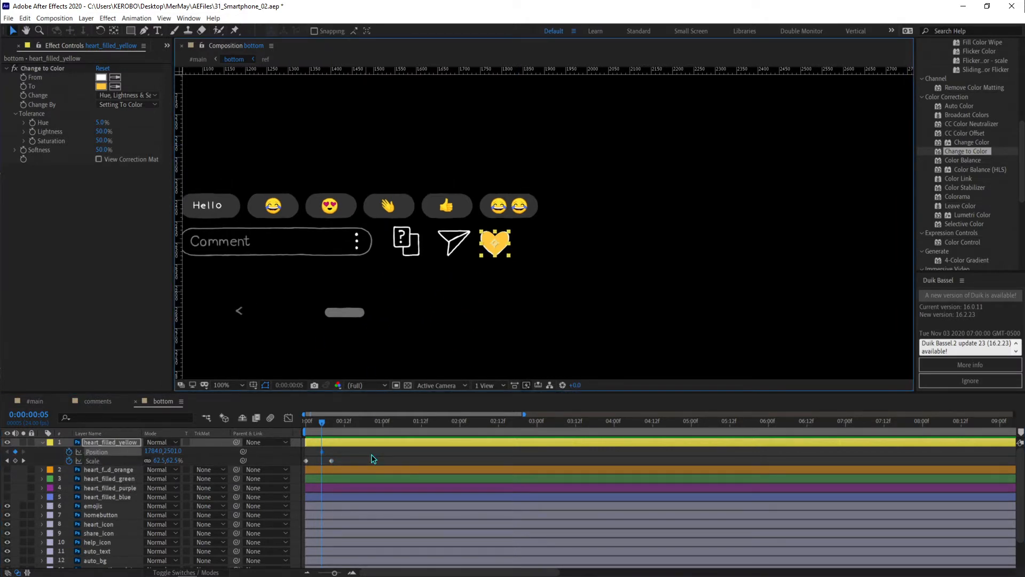
At 0:00:01:03, move heart_filled_yellow straight up to Position about 1784, 1975 and preview the rise.
{"action": "left_click", "coordinate": [556, 275]}
{"action": "scroll", "coordinate": [556, 275], "scroll_direction": "up", "scroll_amount": 2}
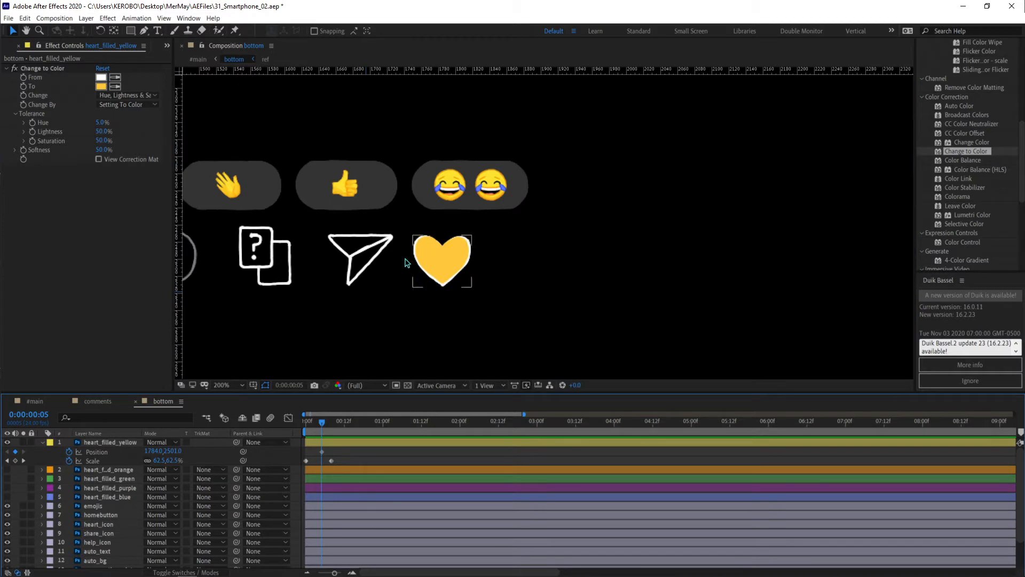
{"action": "scroll", "coordinate": [446, 266], "scroll_direction": "down", "scroll_amount": 4}
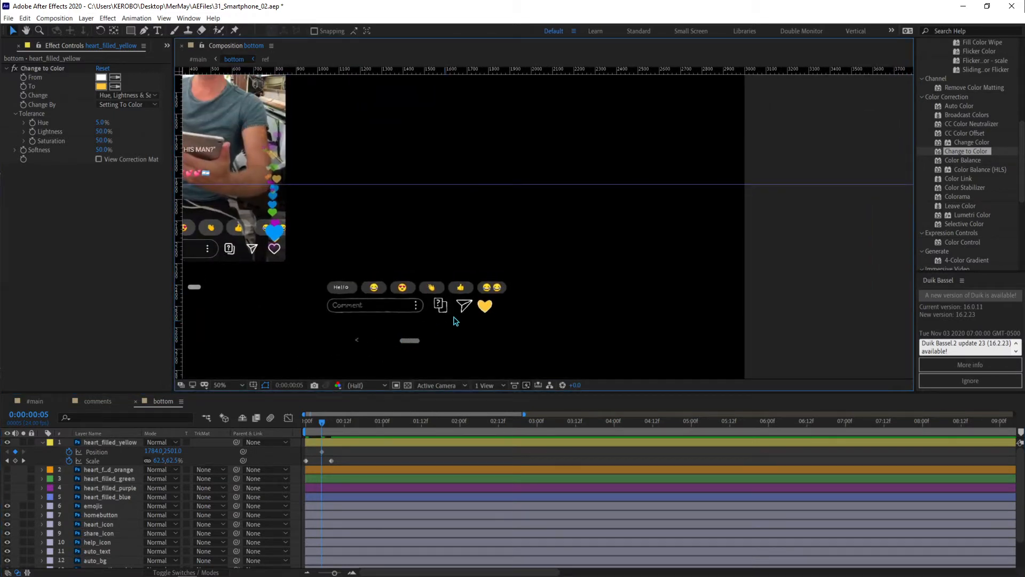
{"action": "left_click_drag", "start_coordinate": [343, 423], "coordinate": [392, 422]}
{"action": "left_click", "coordinate": [490, 305]}
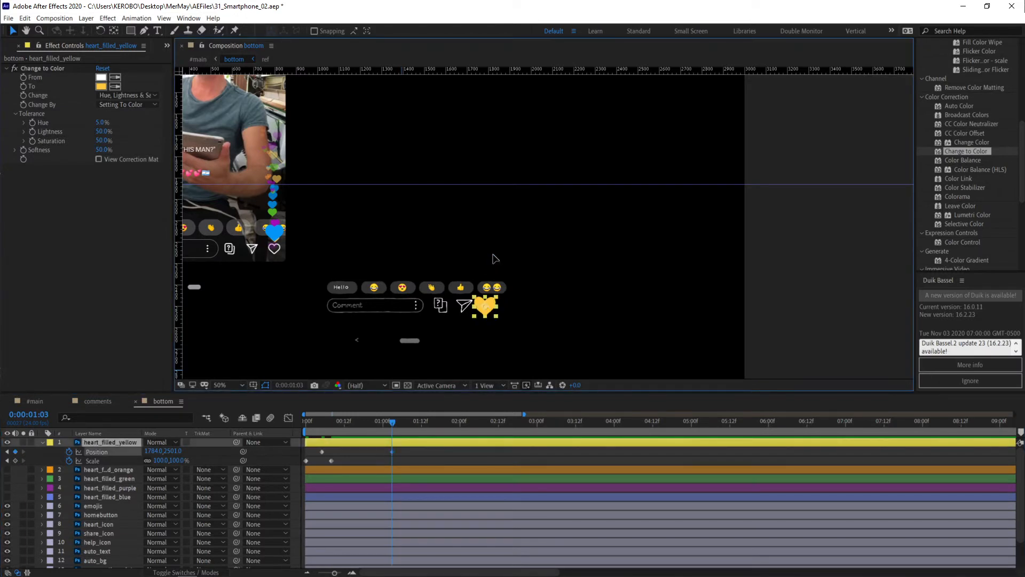
{"action": "left_click_drag", "start_coordinate": [492, 259], "coordinate": [489, 201]}
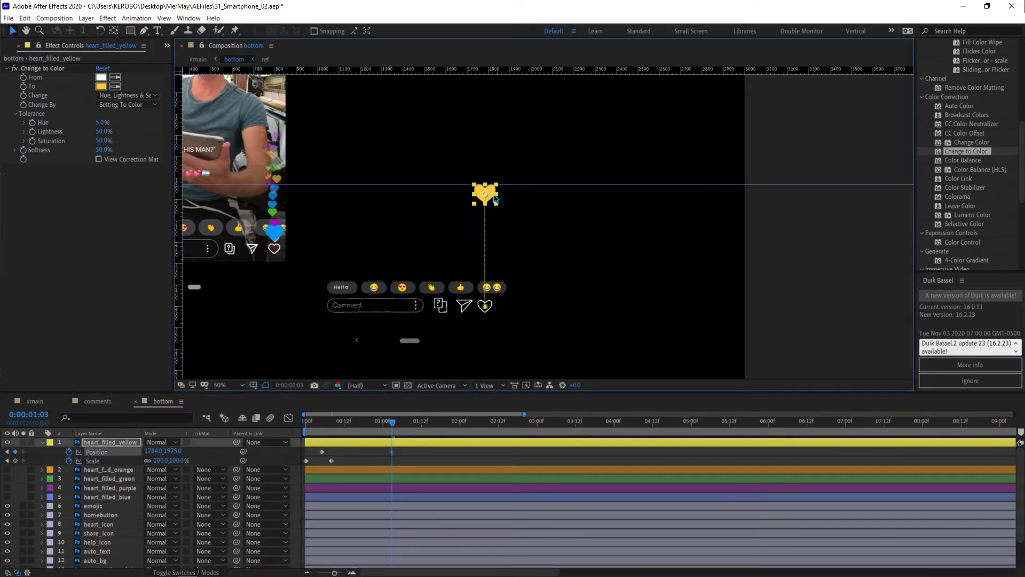
{"action": "left_click_drag", "start_coordinate": [518, 210], "coordinate": [534, 226]}
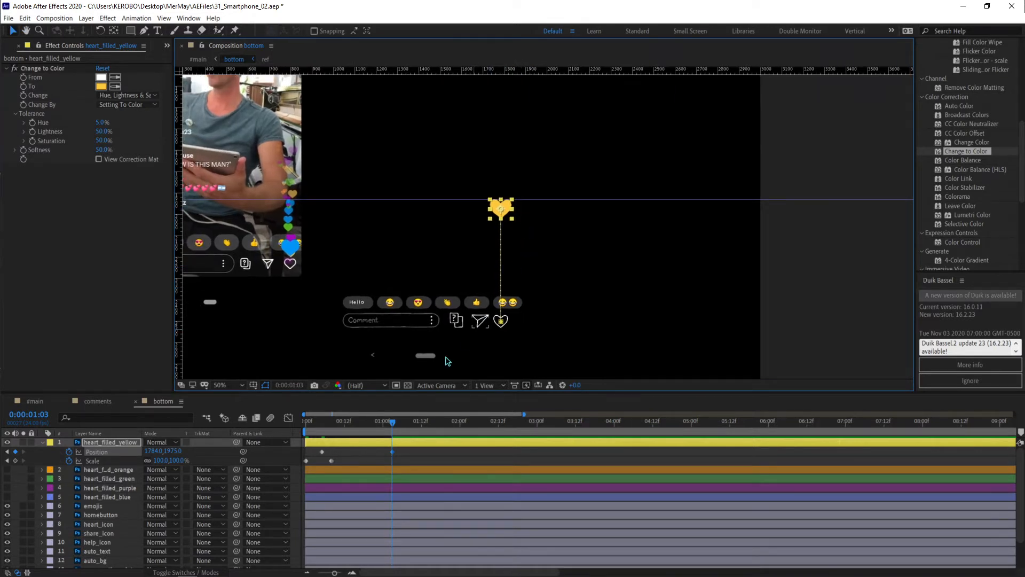
{"action": "left_click", "coordinate": [414, 455]}
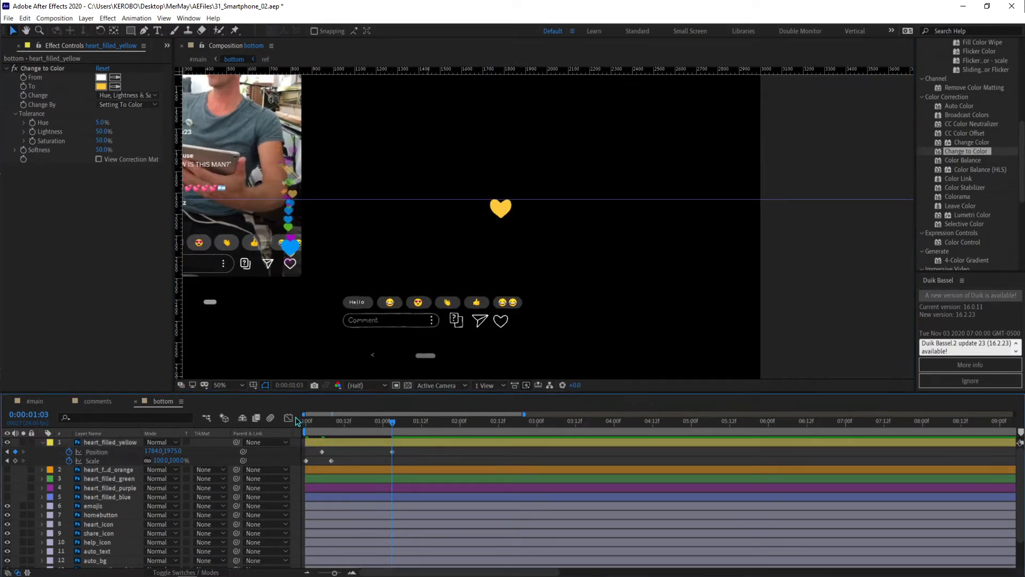
{"action": "key", "text": "space"}
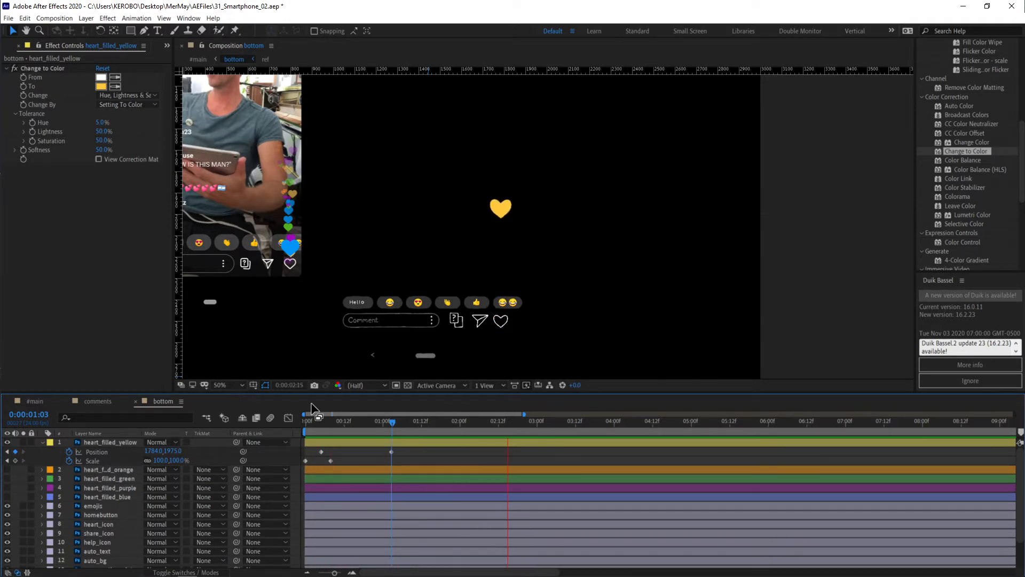
{"action": "key", "text": "space"}
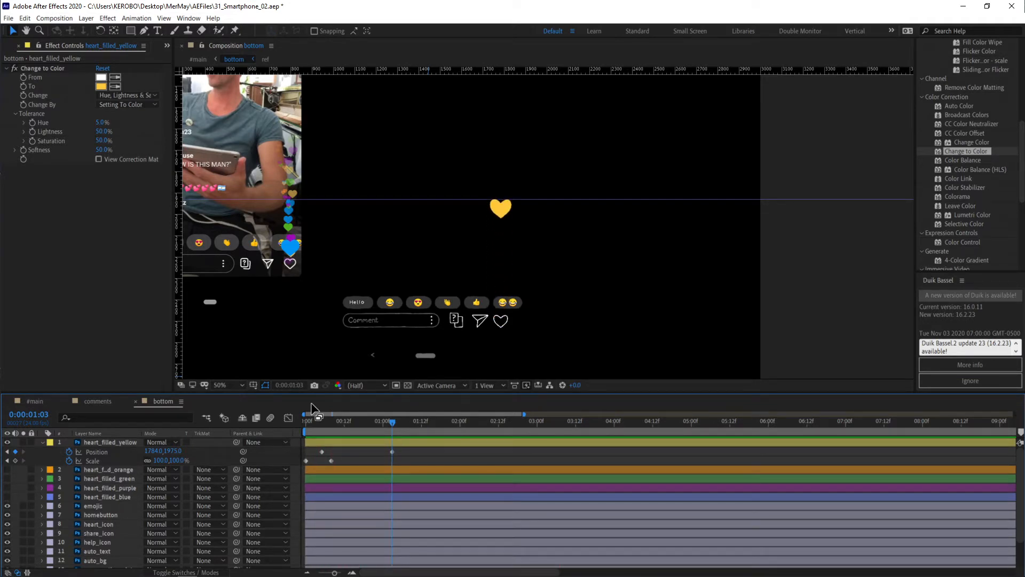
Raise the end Position of heart_filled_yellow at 0:00:01:03 to about 1784, 1930 and preview the motion.
{"action": "left_click", "coordinate": [391, 452]}
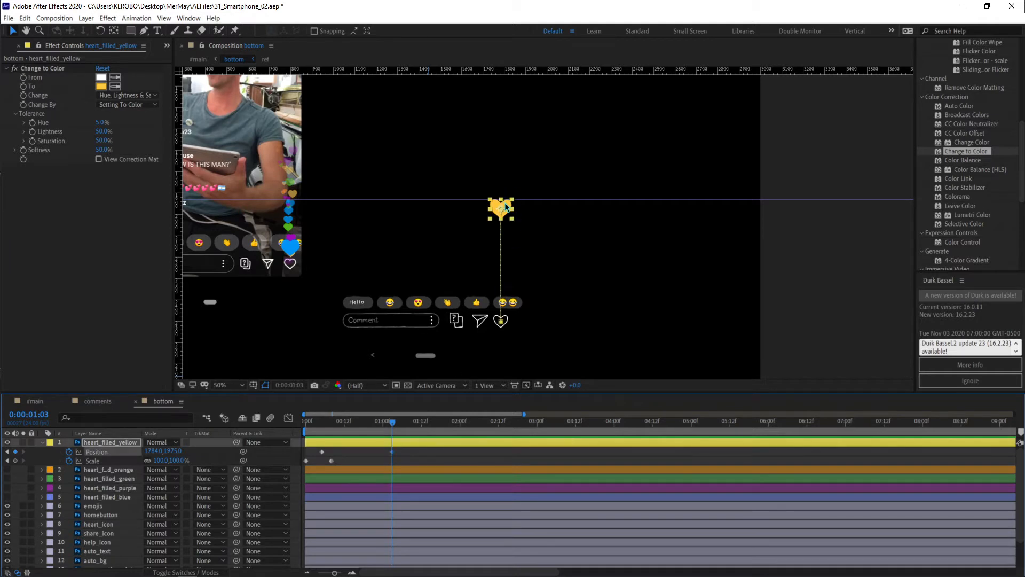
{"action": "key", "text": "period"}
{"action": "left_click_drag", "start_coordinate": [472, 189], "coordinate": [471, 172]}
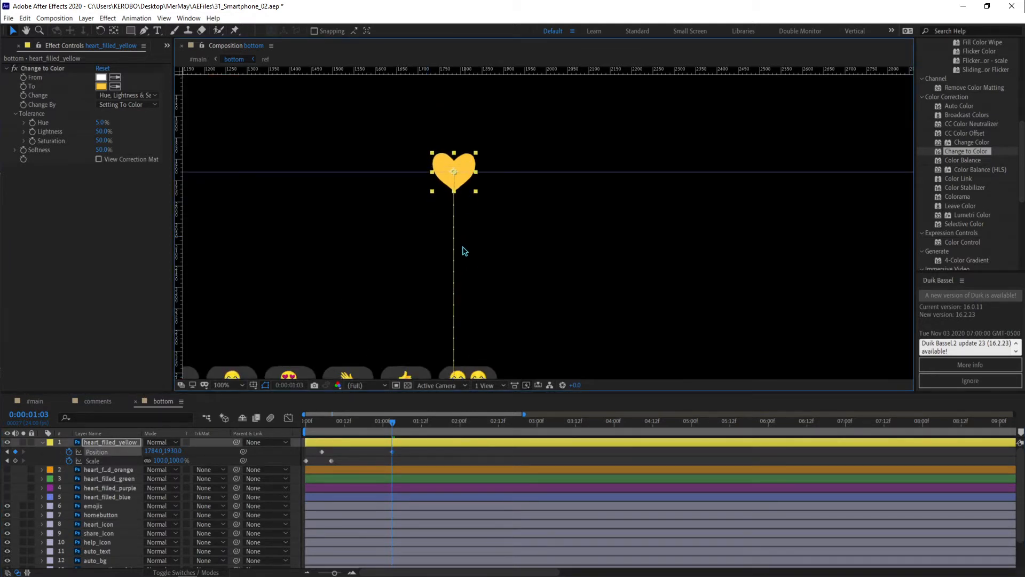
{"action": "scroll", "coordinate": [463, 250], "scroll_direction": "down", "scroll_amount": 2}
{"action": "key", "text": "space"}
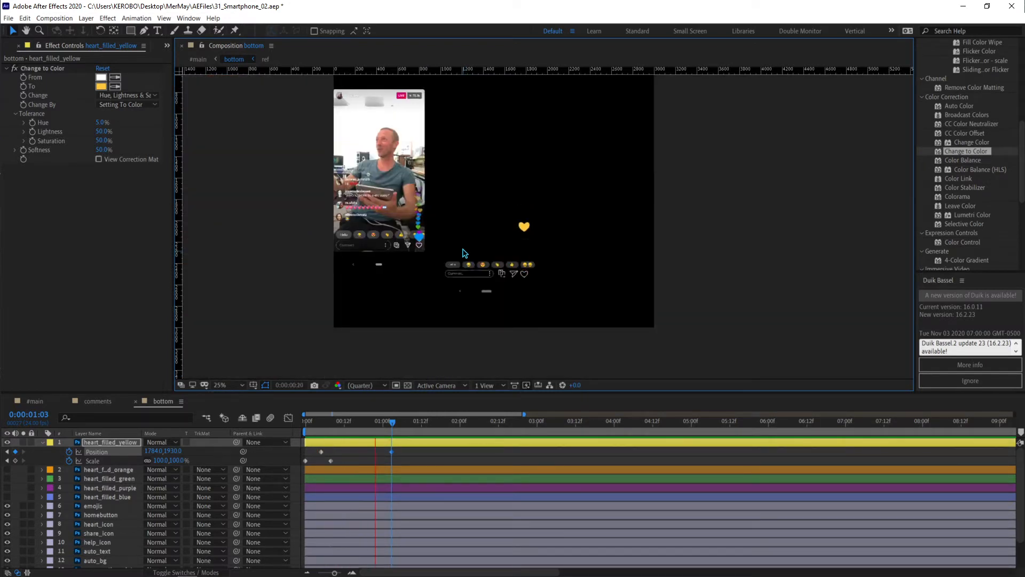
{"action": "key", "text": "space"}
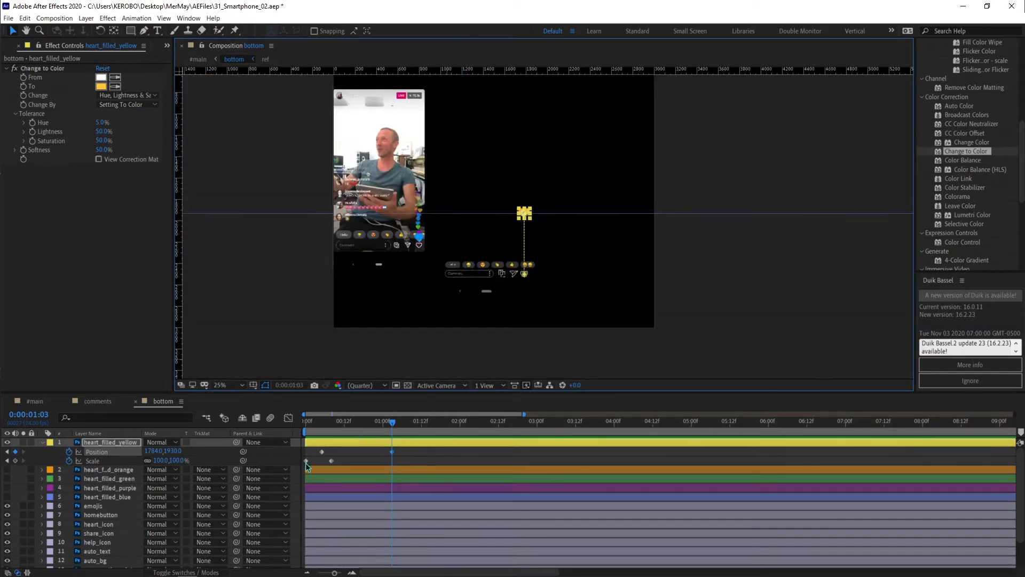
Add a 100% Scale keyframe to heart_filled_yellow at 0:00:00:16 and set its Scale to 0% at 0:00:01:03.
{"action": "mouse_move", "coordinate": [364, 418]}
{"action": "left_mouse_down"}
{"action": "mouse_move", "coordinate": [348, 425]}
{"action": "mouse_move", "coordinate": [357, 423]}
{"action": "left_mouse_up"}
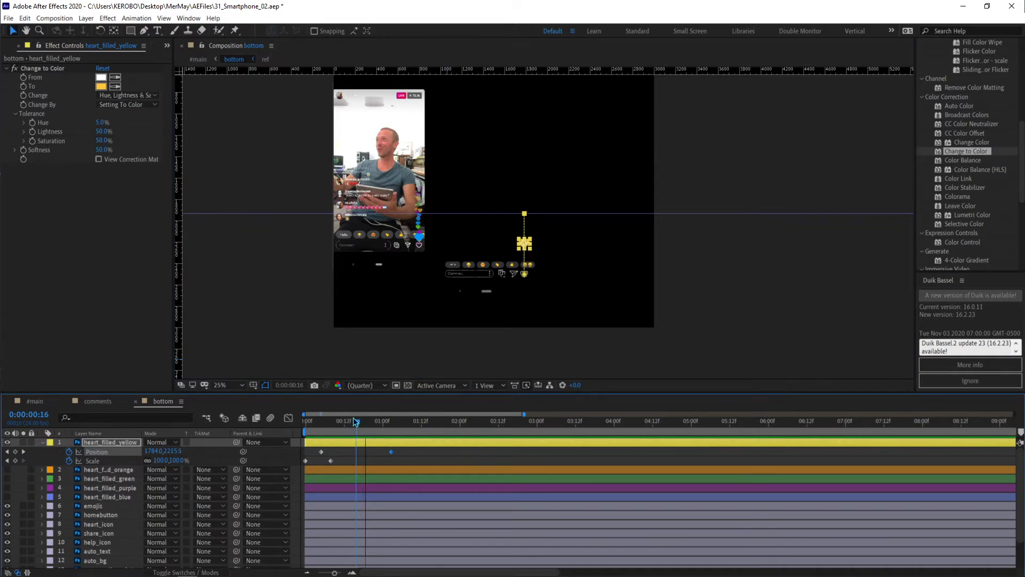
{"action": "left_click", "coordinate": [14, 460]}
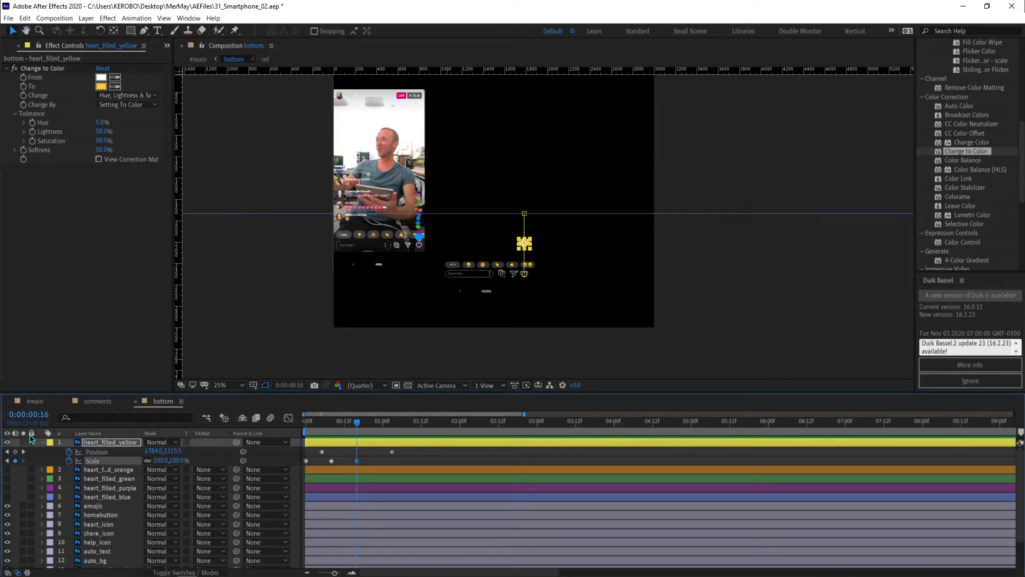
{"action": "key", "text": "k"}
{"action": "left_click", "coordinate": [178, 460]}
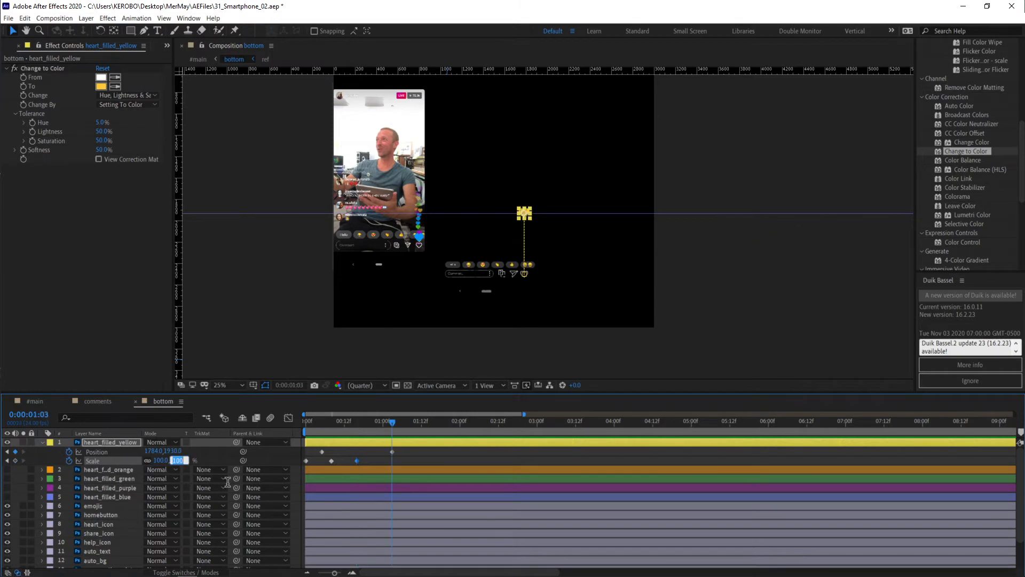
{"action": "type", "text": "0"}
{"action": "key", "text": "Return"}
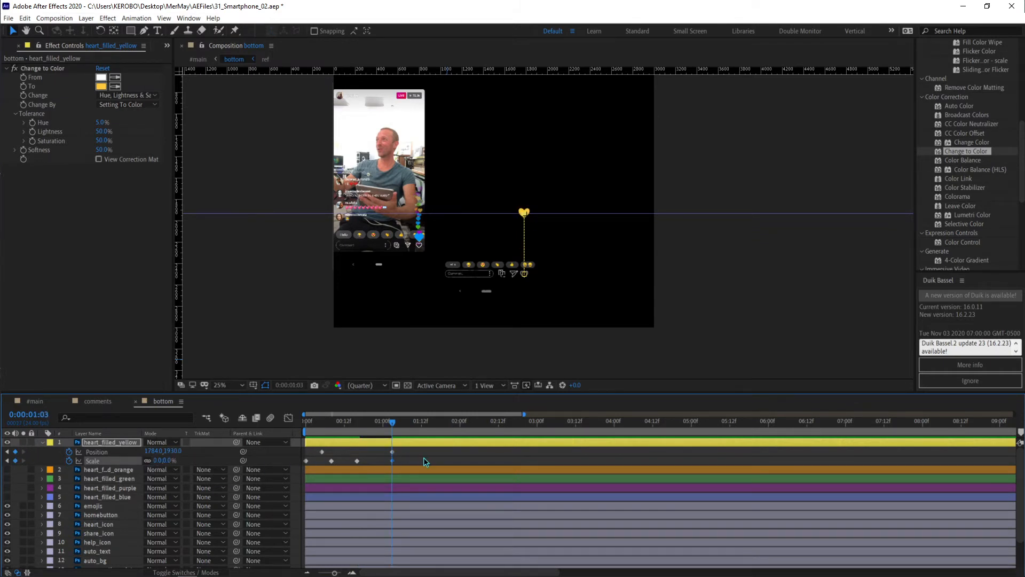
{"action": "left_click", "coordinate": [433, 457]}
{"action": "scroll", "coordinate": [479, 289], "scroll_direction": "up", "scroll_amount": 2}
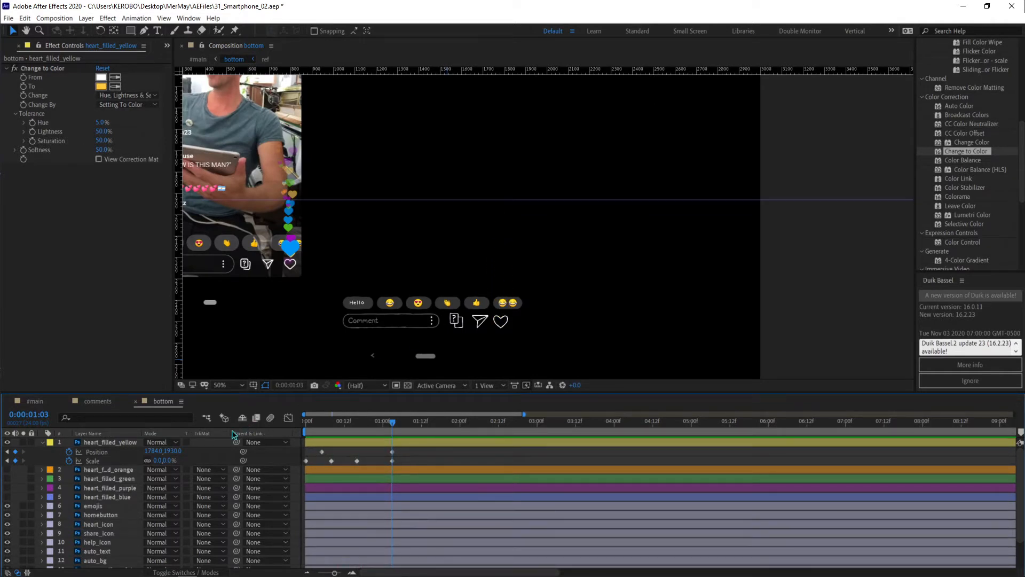
Set the Scale of heart_filled_yellow at 0:00:01:03 to 50% and preview the shrinking heart.
{"action": "left_click", "coordinate": [172, 460]}
{"action": "key", "text": "Return"}
{"action": "left_click", "coordinate": [479, 459]}
{"action": "key", "text": "space"}
{"action": "key", "text": "space"}
Shift the third Scale keyframe slightly later, set the Scale at 0:00:01:03 to 75%, and preview.
{"action": "left_click", "coordinate": [355, 460]}
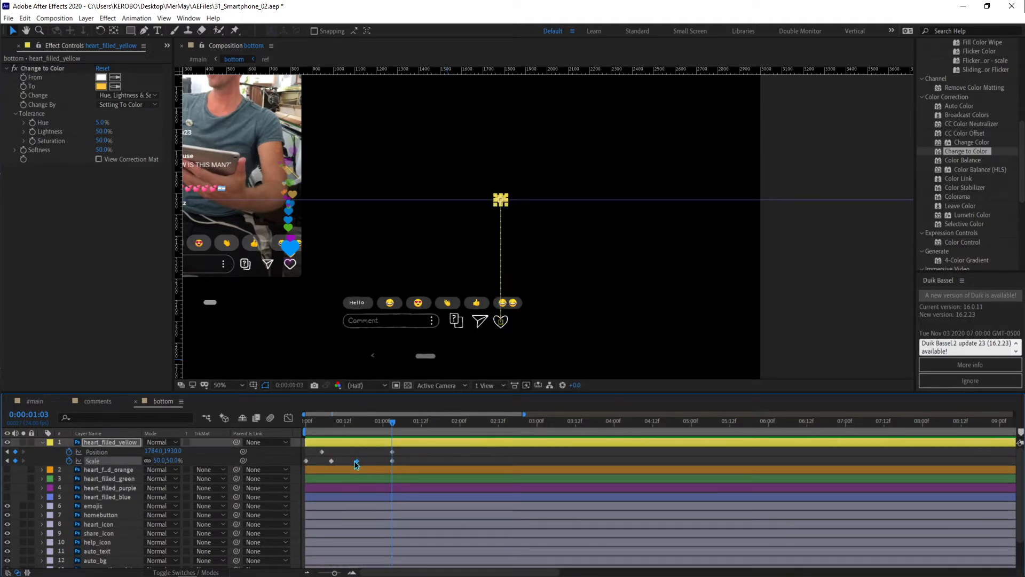
{"action": "left_click_drag", "start_coordinate": [354, 459], "coordinate": [363, 460]}
{"action": "left_click", "coordinate": [160, 460]}
{"action": "type", "text": "75"}
{"action": "key", "text": "Return"}
{"action": "key", "text": "space"}
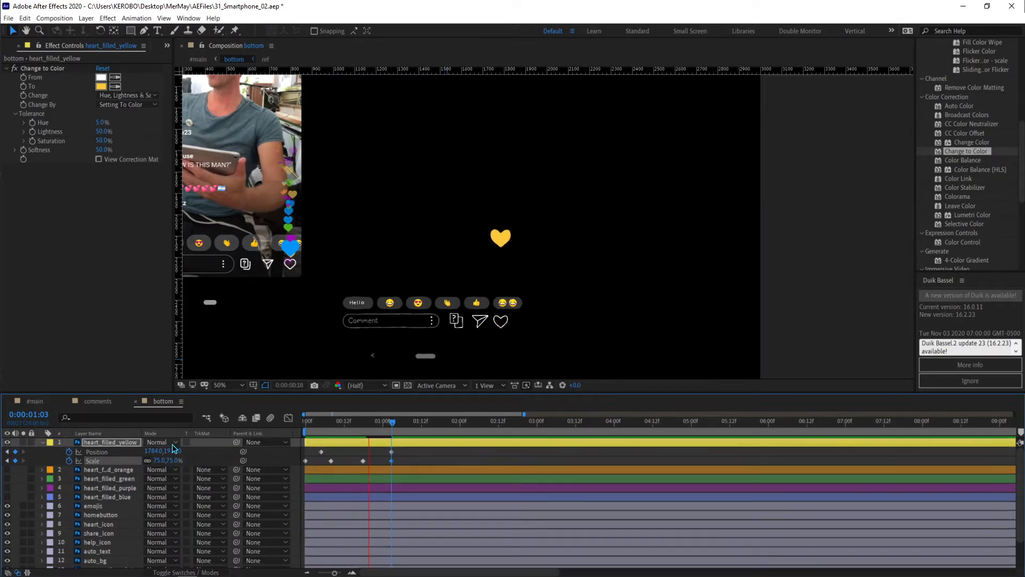
{"action": "key", "text": "space"}
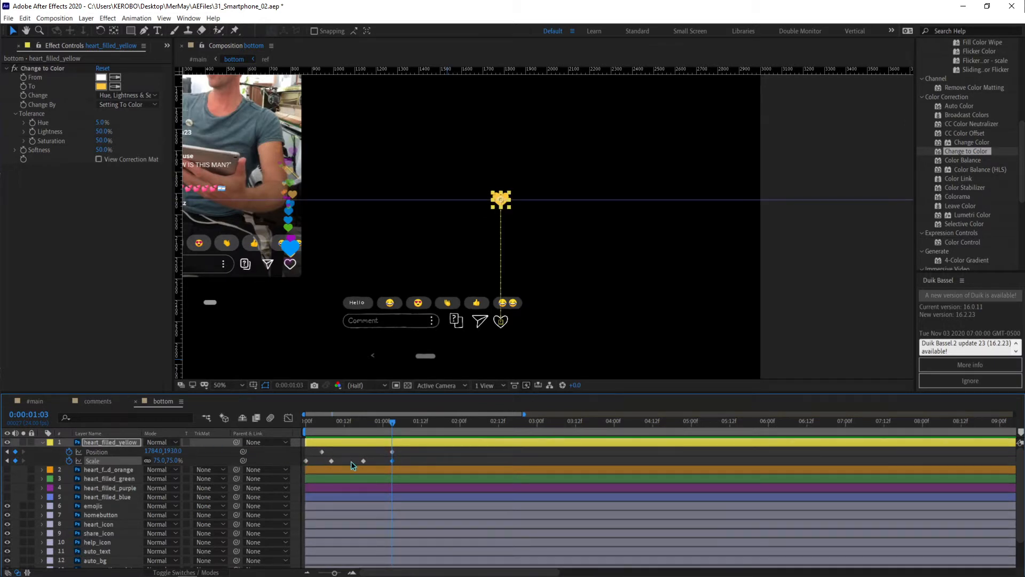
Delete the third Scale keyframe of heart_filled_yellow, before the 75% one, and preview the smoother shrink.
{"action": "key", "text": "Delete"}
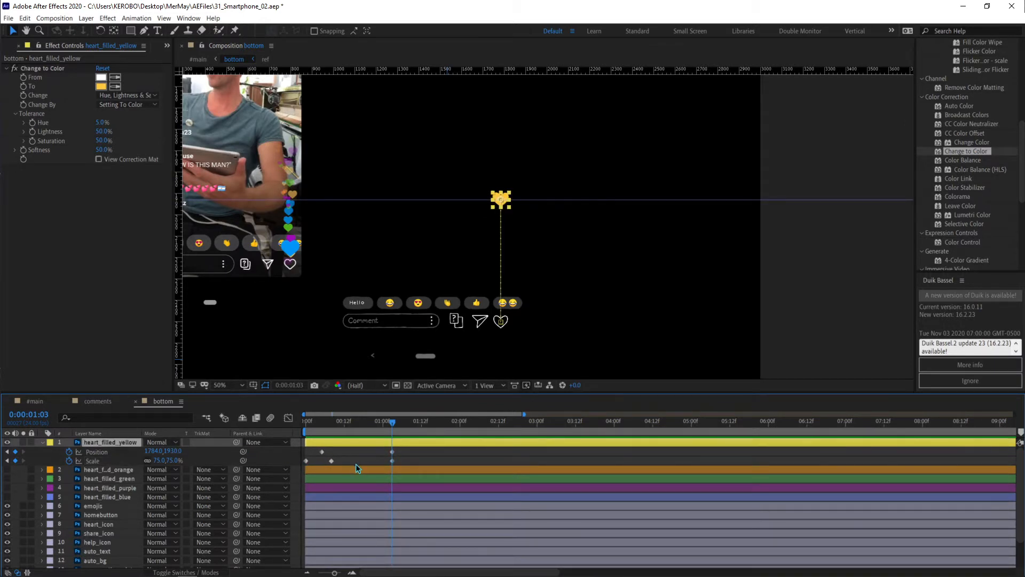
{"action": "key", "text": "space"}
{"action": "key", "text": "space"}
Move the final Position and Scale keyframes of heart_filled_yellow to 0:00:01:16 and preview the slower rise.
{"action": "left_click", "coordinate": [418, 459]}
{"action": "left_click_drag", "start_coordinate": [376, 465], "coordinate": [430, 460]}
{"action": "key", "text": "space"}
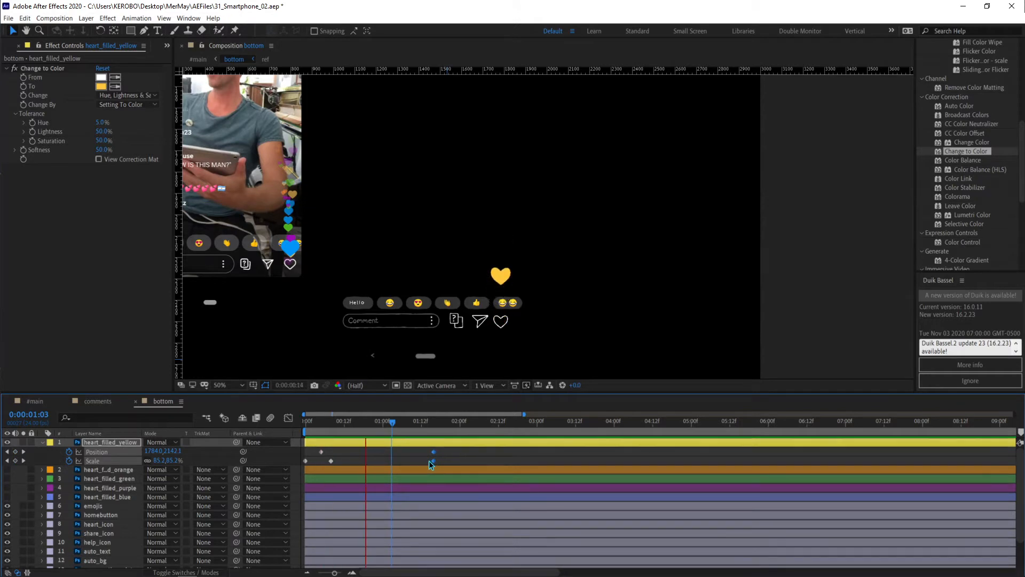
{"action": "key", "text": "space"}
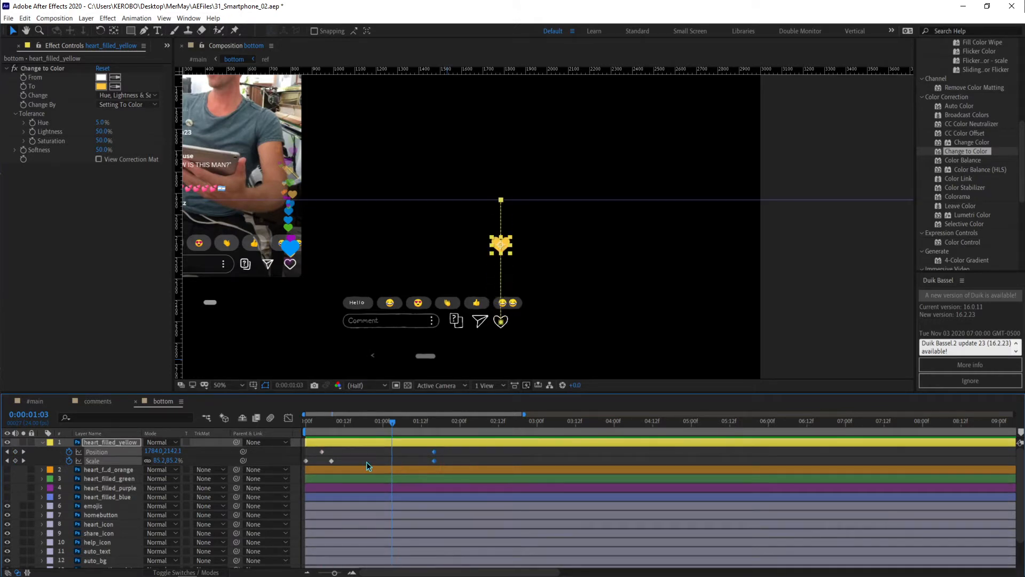
Keyframe the Opacity of heart_filled_yellow from 100%, level with the second Scale keyframe, to 0% at 0:00:01:16.
{"action": "left_click", "coordinate": [22, 460]}
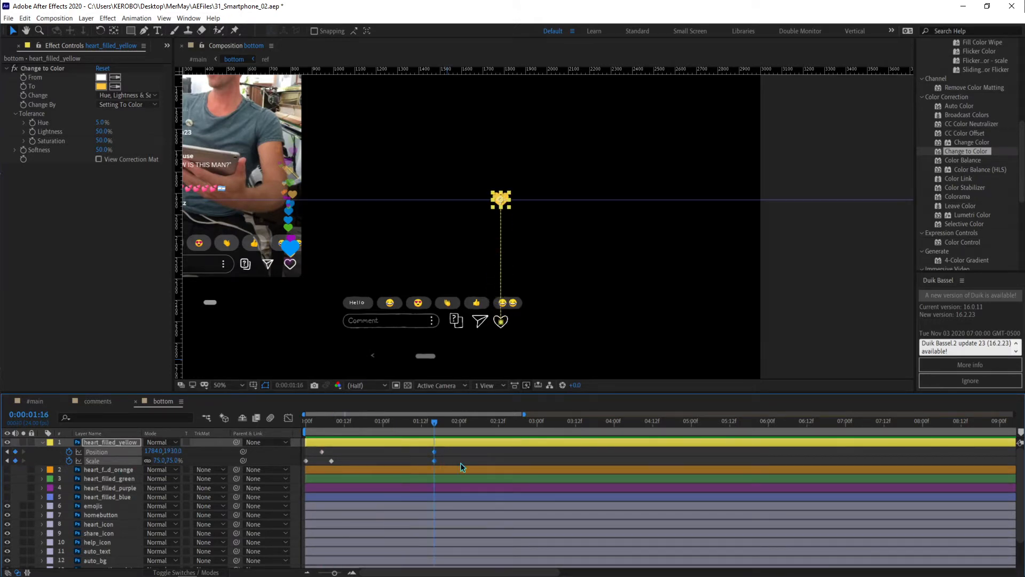
{"action": "left_click", "coordinate": [468, 458]}
{"action": "left_click", "coordinate": [409, 441]}
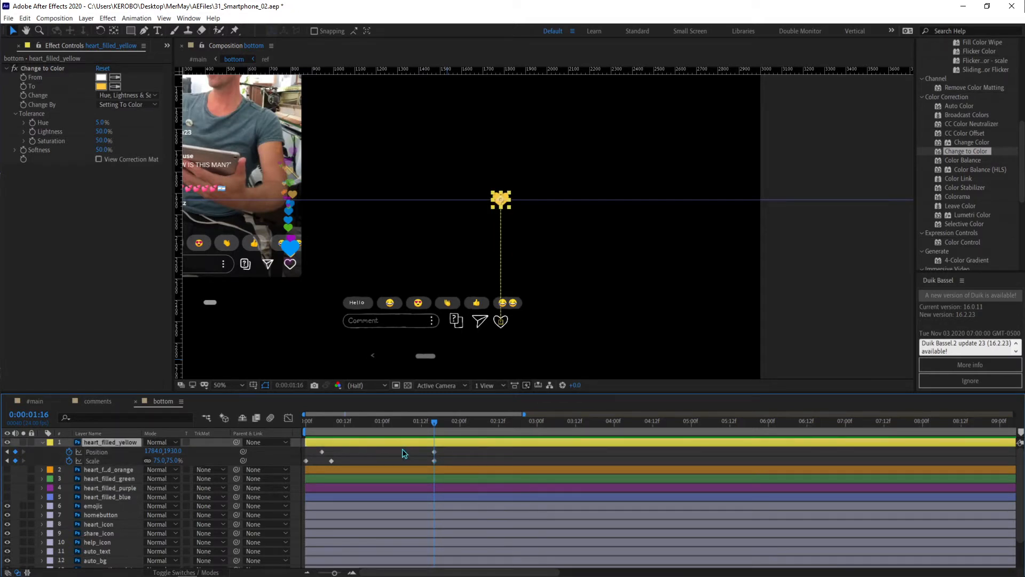
{"action": "key", "text": "shift+t"}
{"action": "left_click", "coordinate": [68, 469]}
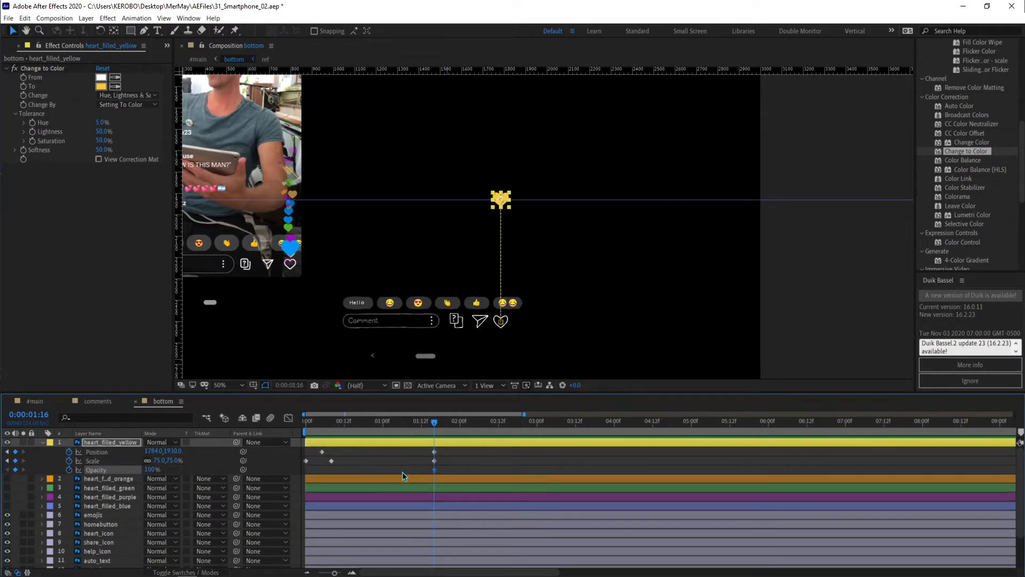
{"action": "left_click_drag", "start_coordinate": [431, 469], "coordinate": [328, 476]}
{"action": "left_click", "coordinate": [150, 470]}
{"action": "type", "text": "0"}
{"action": "key", "text": "Return"}
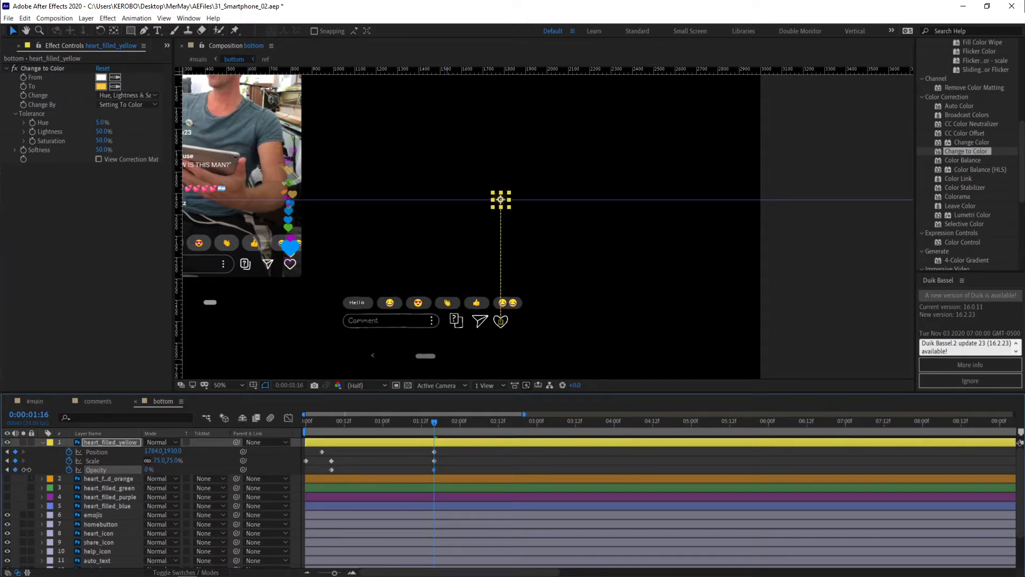
Move the first Opacity keyframe of heart_filled_yellow to about 0:00:01:02 and preview the shorter fade.
{"action": "left_click", "coordinate": [584, 454]}
{"action": "key", "text": "space"}
{"action": "key", "text": "space"}
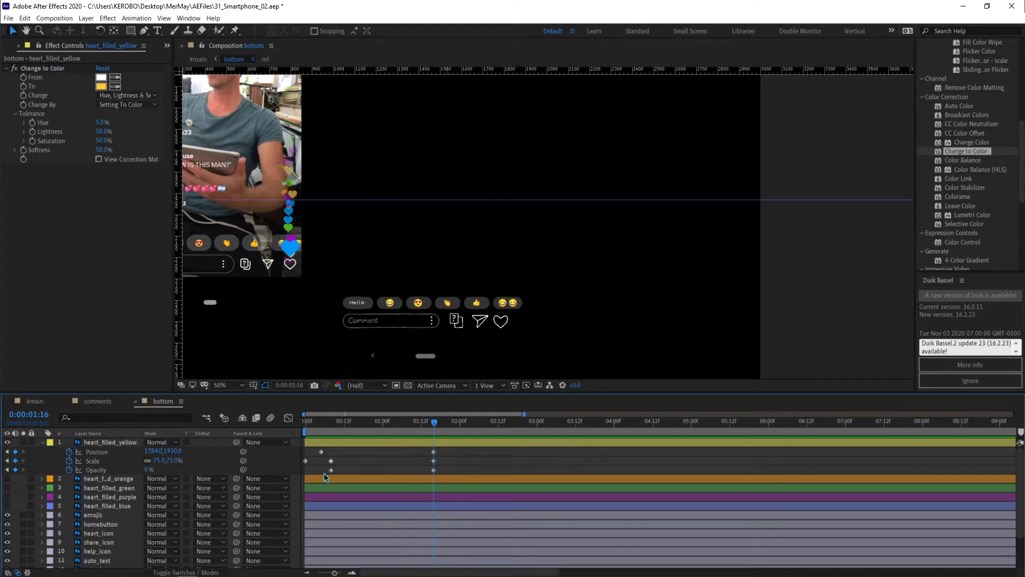
{"action": "left_click_drag", "start_coordinate": [331, 468], "coordinate": [390, 470]}
{"action": "key", "text": "space"}
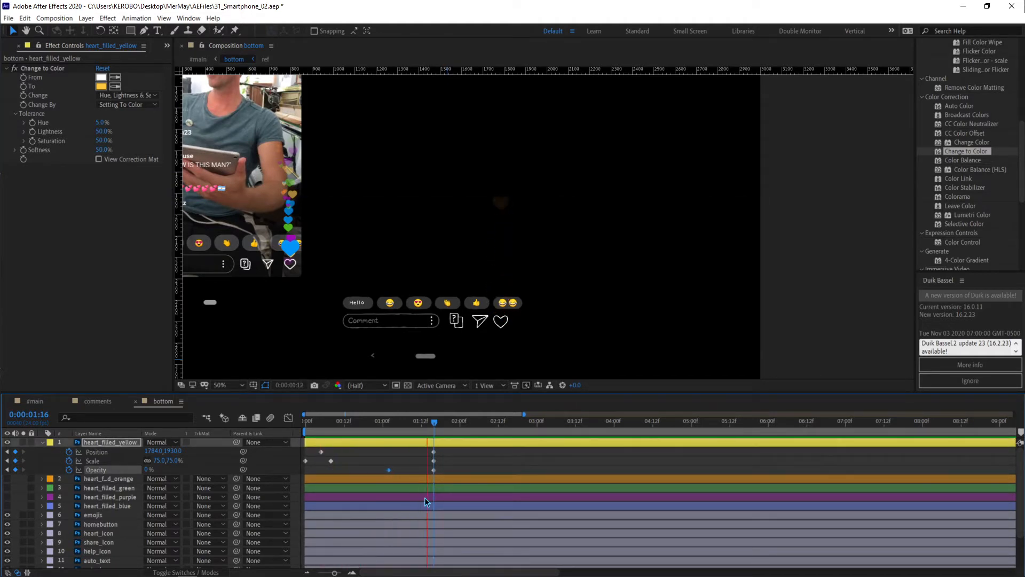
{"action": "key", "text": "space"}
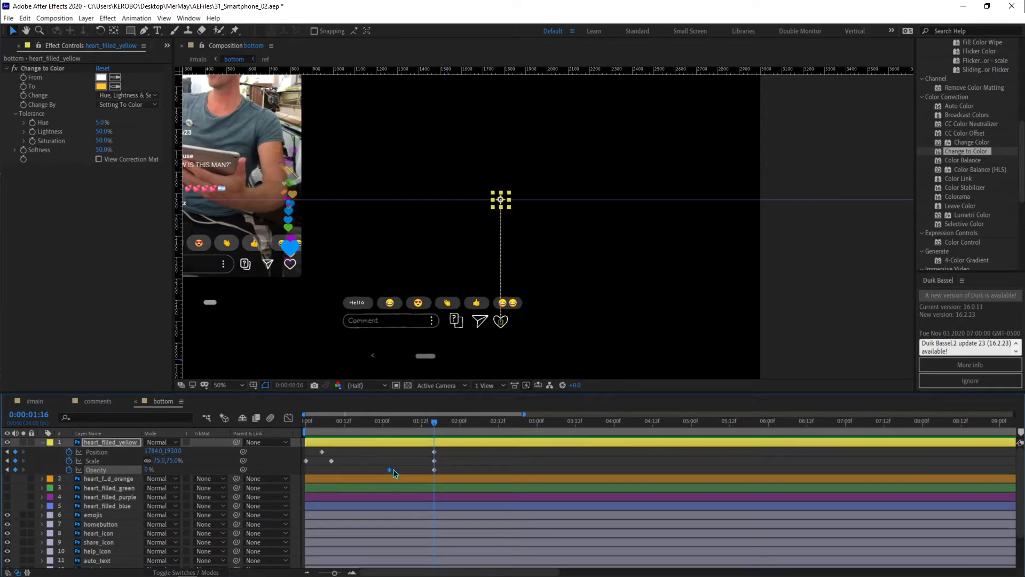
Set the Scale of heart_filled_yellow at 0:00:01:16 to 90%, preview it, and save the project.
{"action": "left_click", "coordinate": [172, 460]}
{"action": "type", "text": "90"}
{"action": "key", "text": "Return"}
{"action": "key", "text": "space"}
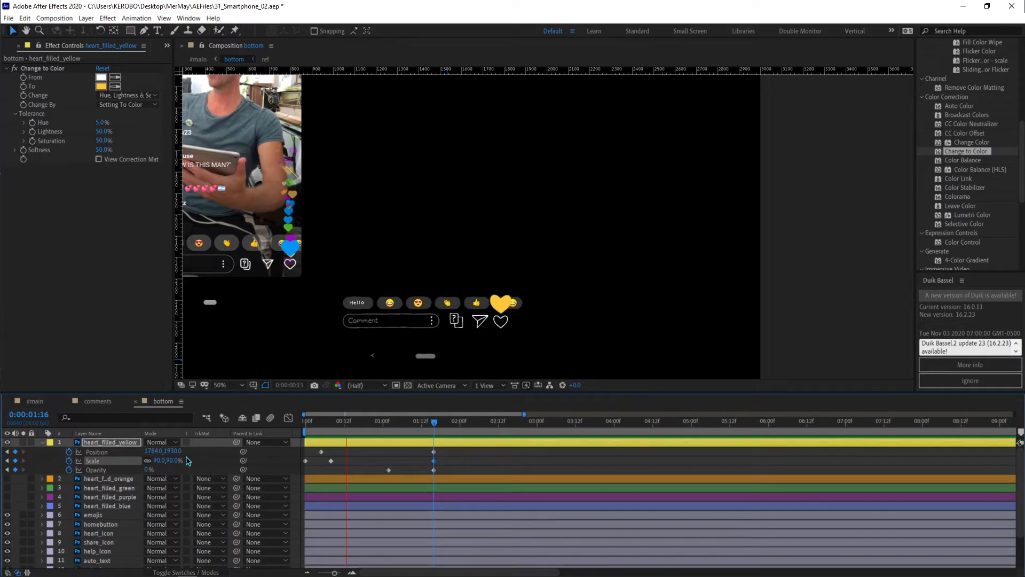
{"action": "key", "text": "space"}
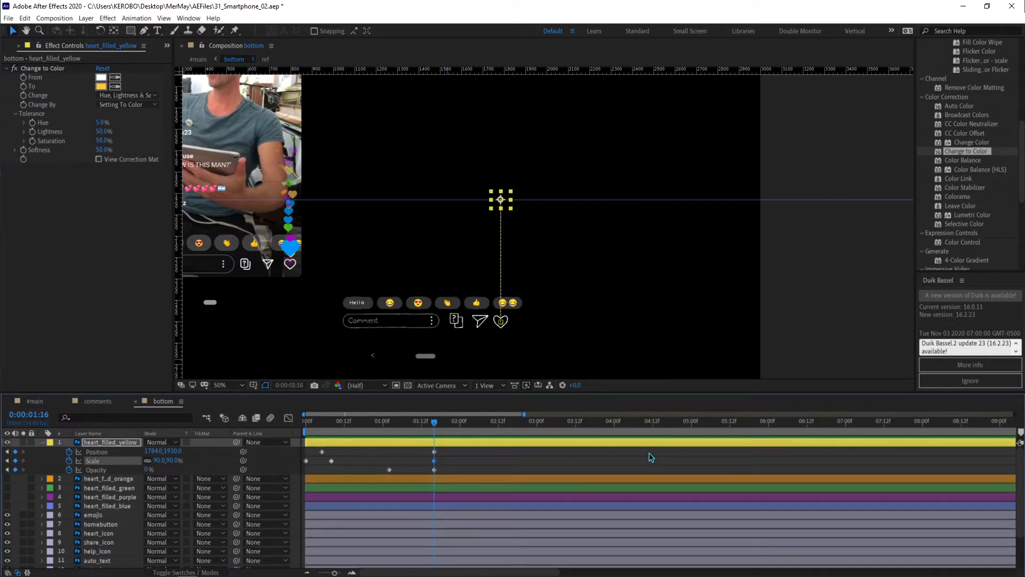
{"action": "key", "text": "ctrl+s"}
Preview the yellow heart and examine the size and fading of the rising hearts in the reference screen for comparison.
{"action": "key", "text": "comma"}
{"action": "key", "text": "comma"}
{"action": "key", "text": "space"}
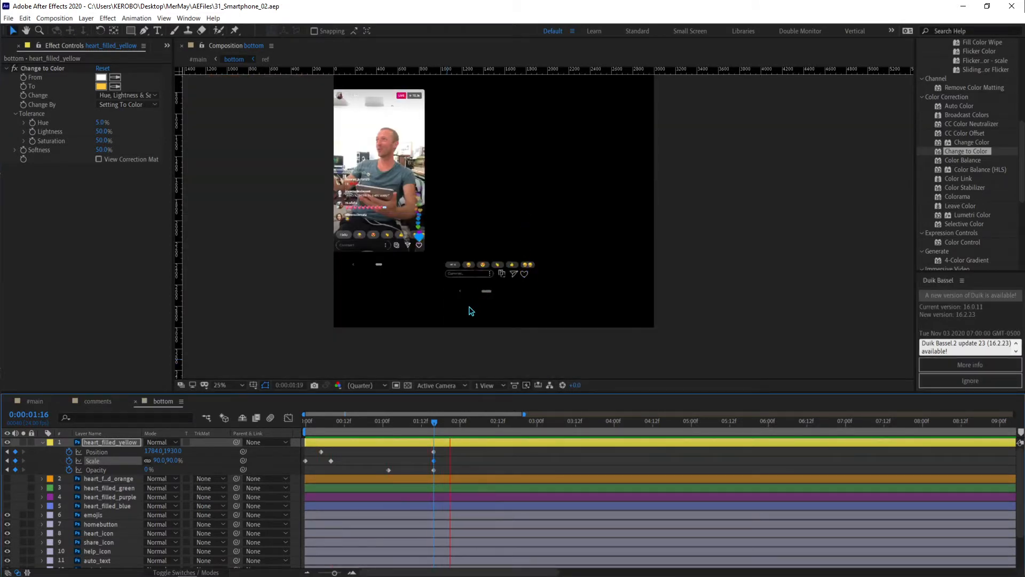
{"action": "key", "text": "space"}
{"action": "key", "text": "period"}
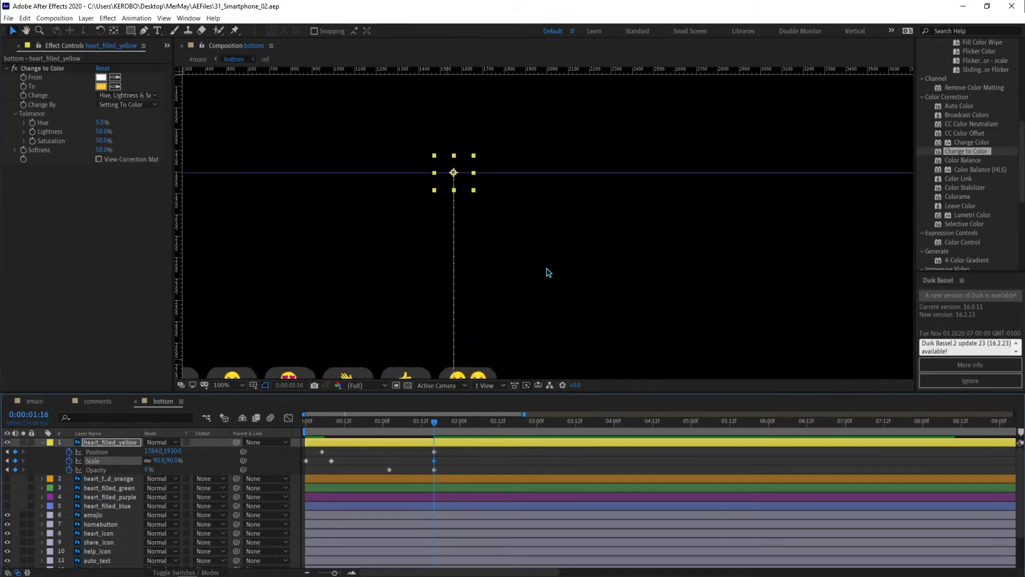
{"action": "key", "text": "period"}
{"action": "key", "text": "period"}
{"action": "left_click_drag", "start_coordinate": [376, 302], "coordinate": [400, 293]}
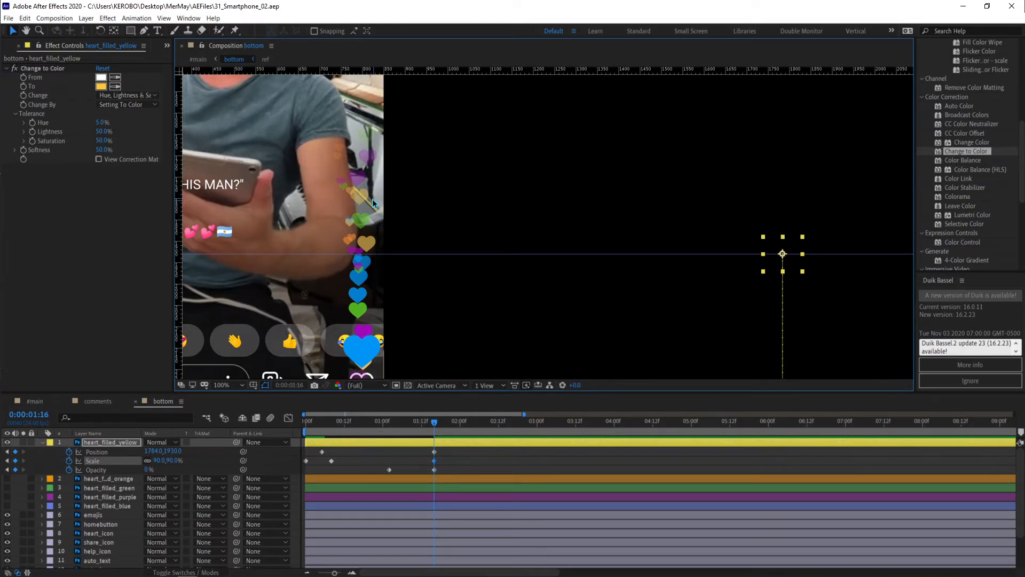
{"action": "key", "text": "comma"}
{"action": "key", "text": "comma"}
{"action": "left_click_drag", "start_coordinate": [547, 299], "coordinate": [477, 248]}
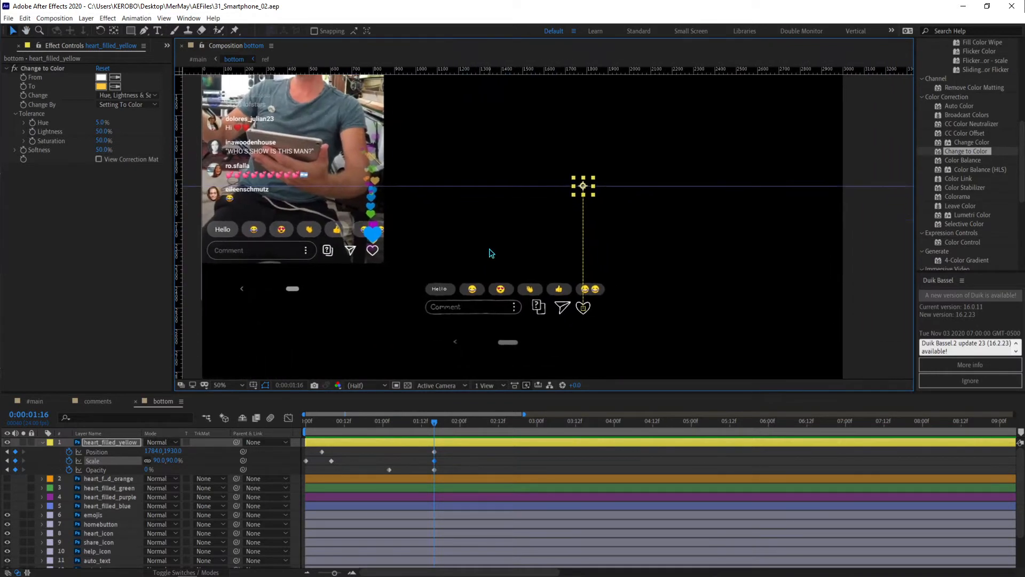
{"action": "key", "text": "space"}
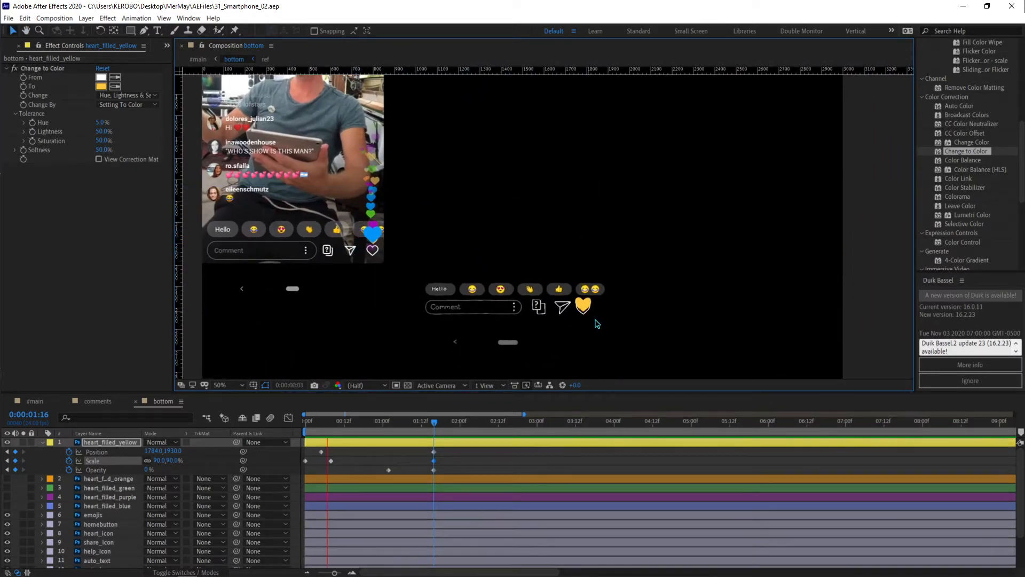
{"action": "key", "text": "space"}
Try moving the first Position keyframe of heart_filled_yellow to the start of the composition, preview it, and undo the move.
{"action": "left_click", "coordinate": [331, 461]}
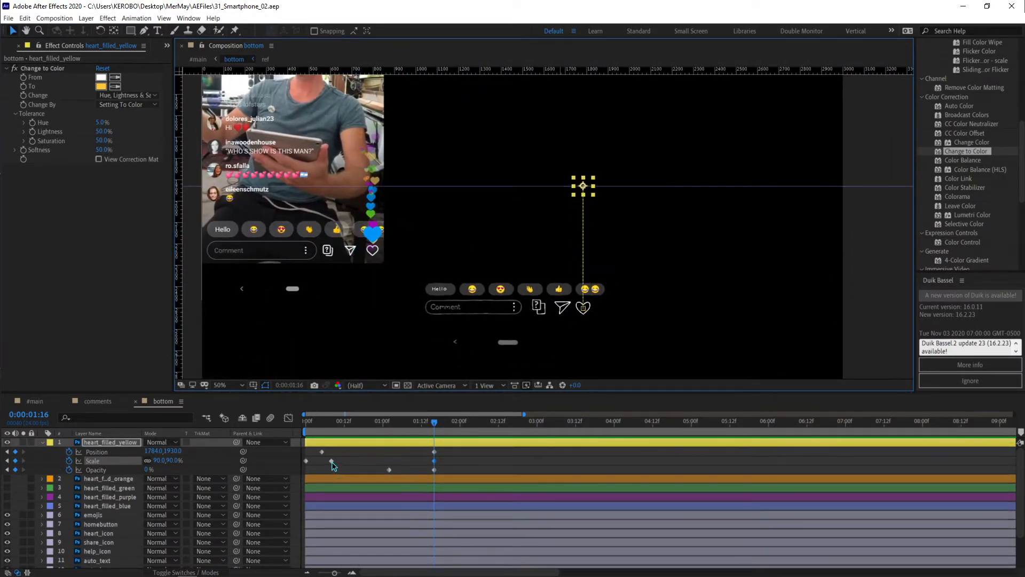
{"action": "left_click_drag", "start_coordinate": [321, 453], "coordinate": [303, 454]}
{"action": "key", "text": "space"}
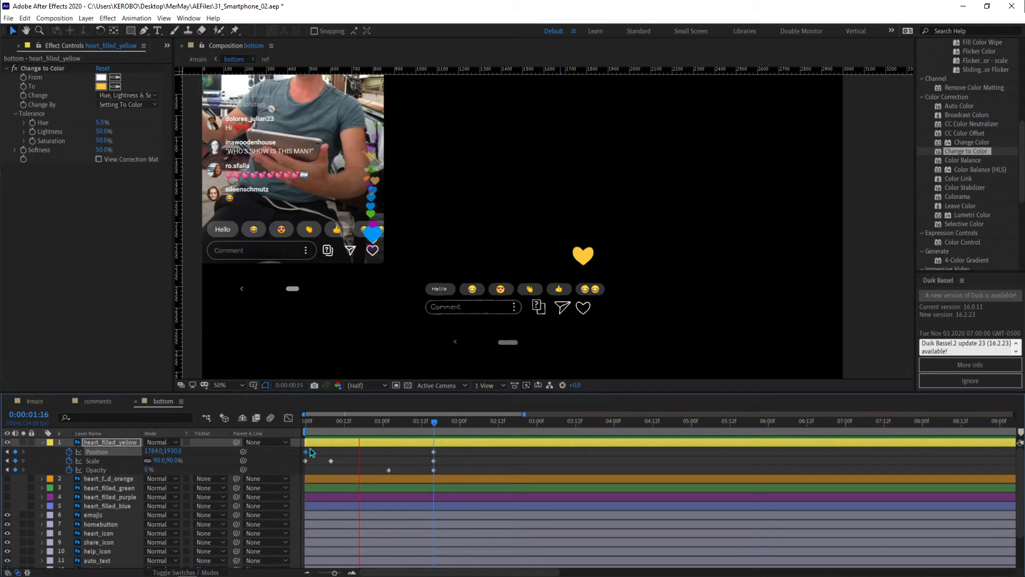
{"action": "key", "text": "ctrl+z"}
Replay the yellow heart's growth, rise and fade several times, at close and wide views, to judge its timing.
{"action": "key", "text": "space"}
{"action": "key", "text": "space"}
{"action": "key", "text": "space"}
{"action": "key", "text": "space"}
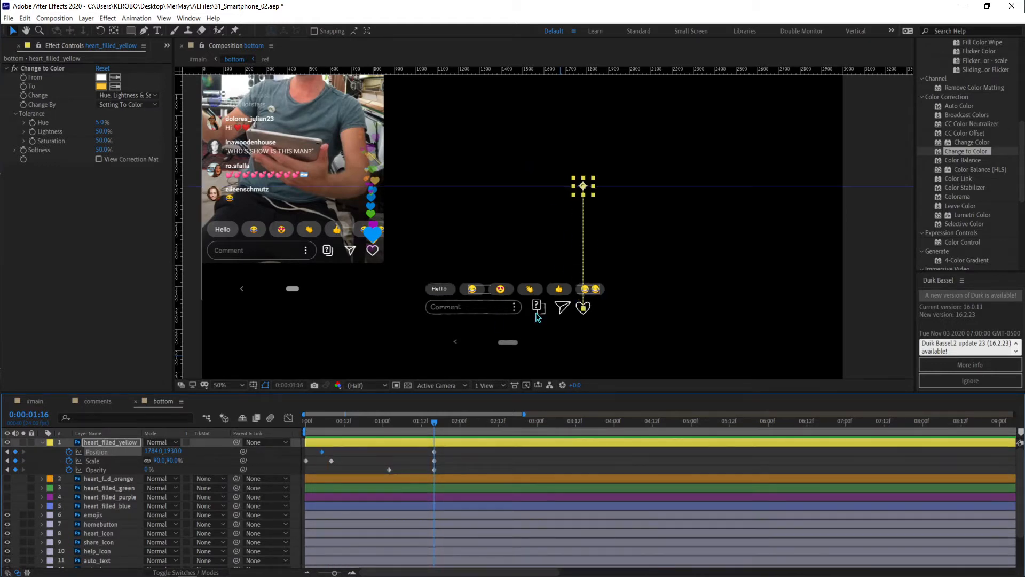
{"action": "key", "text": "space"}
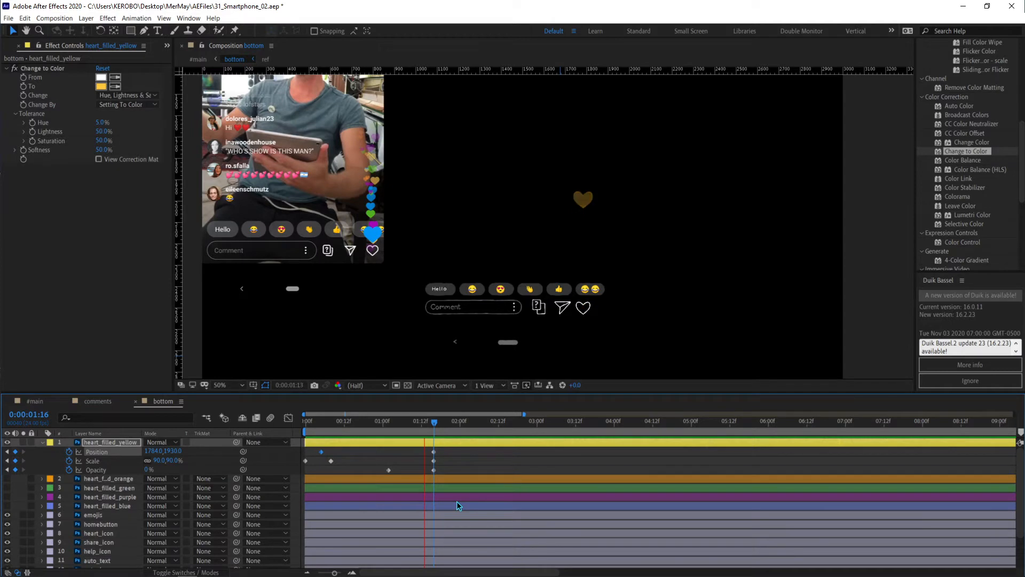
{"action": "key", "text": "space"}
{"action": "left_click", "coordinate": [489, 462]}
{"action": "key", "text": "space"}
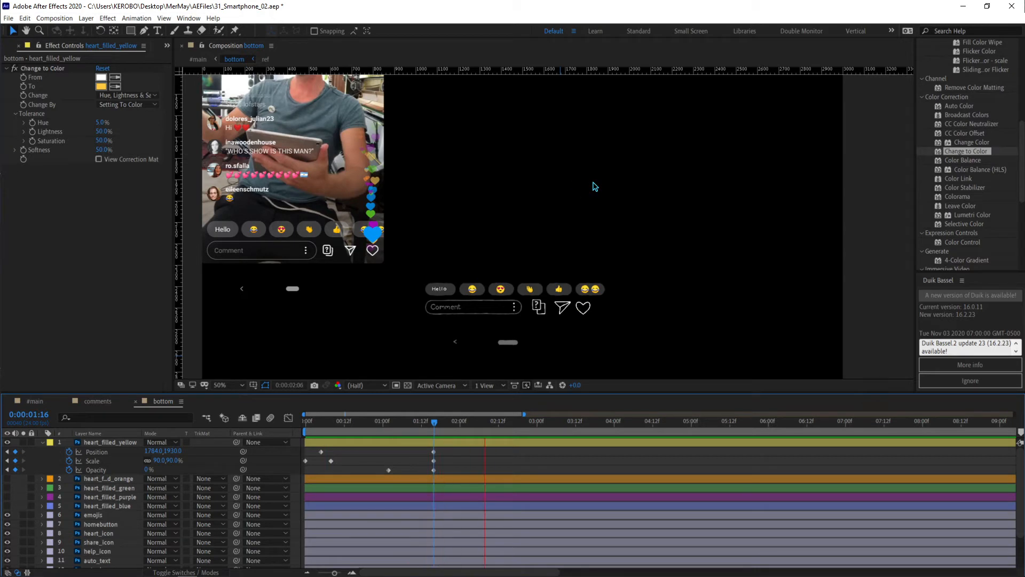
{"action": "key", "text": "space"}
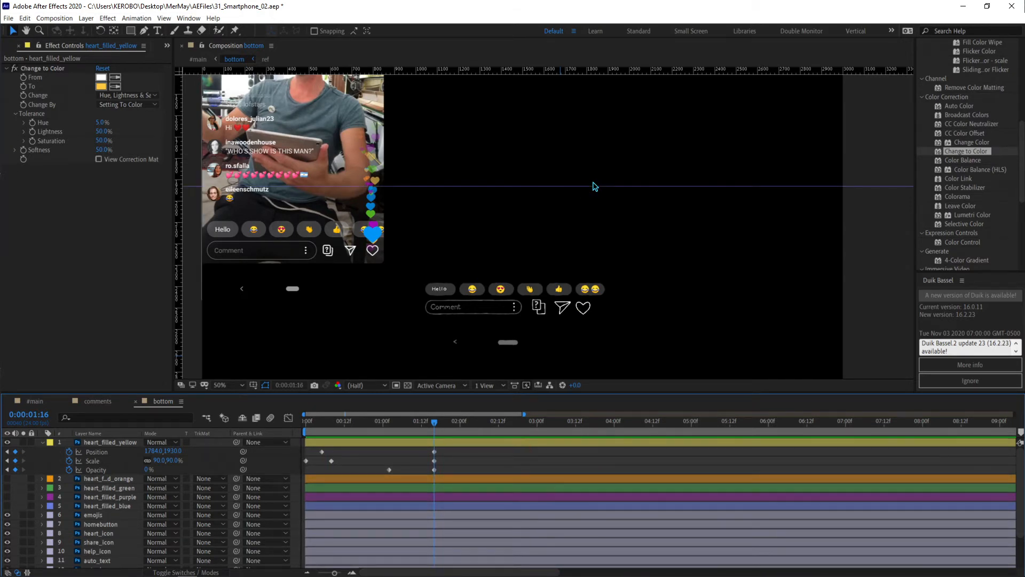
{"action": "key", "text": "comma"}
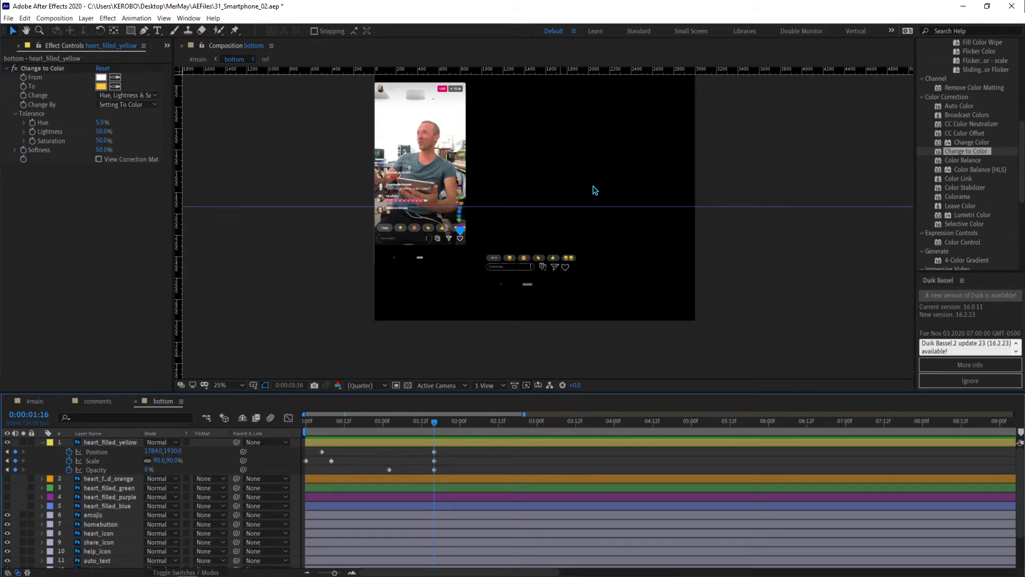
{"action": "key", "text": "space"}
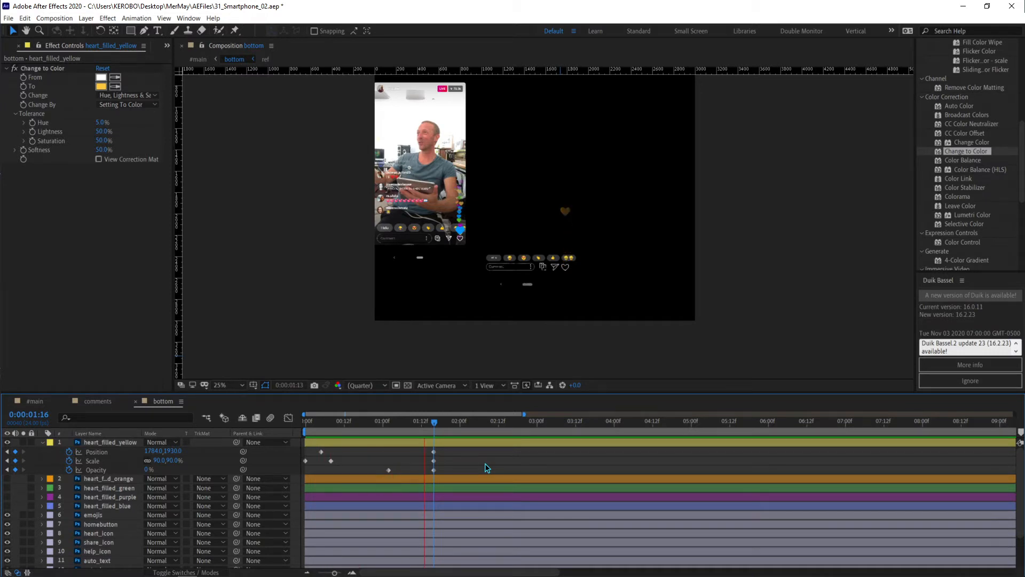
{"action": "key", "text": "space"}
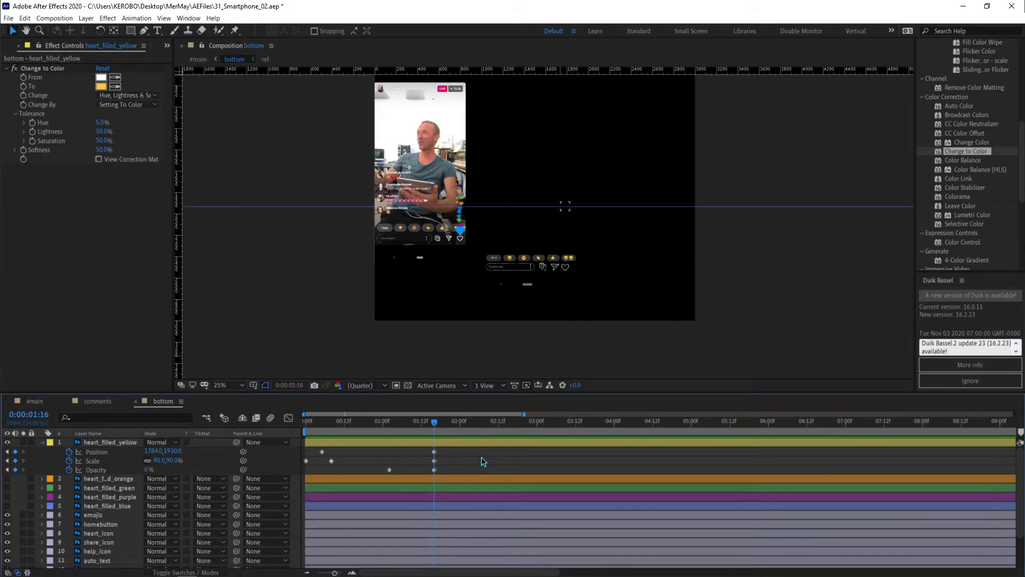
{"action": "key", "text": "space"}
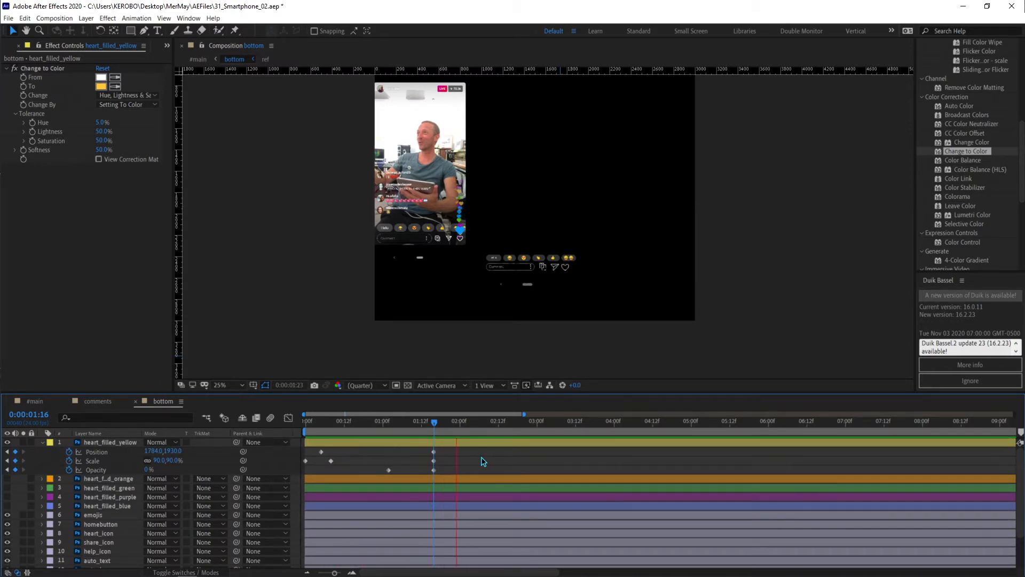
{"action": "key", "text": "space"}
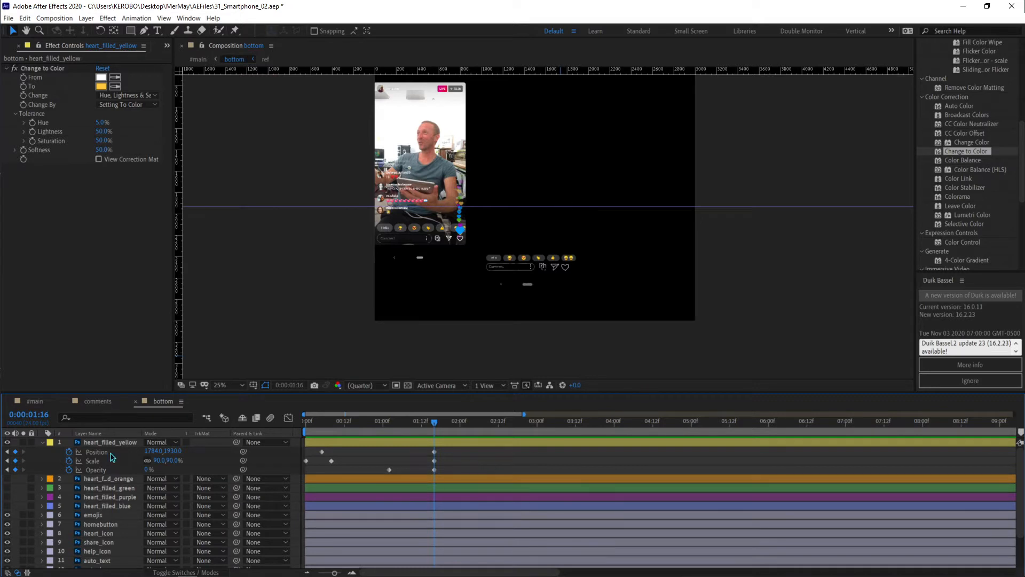
Preview the phone screen in the #main composition, glance at the comments composition, and return to the bottom composition.
{"action": "left_click", "coordinate": [32, 403]}
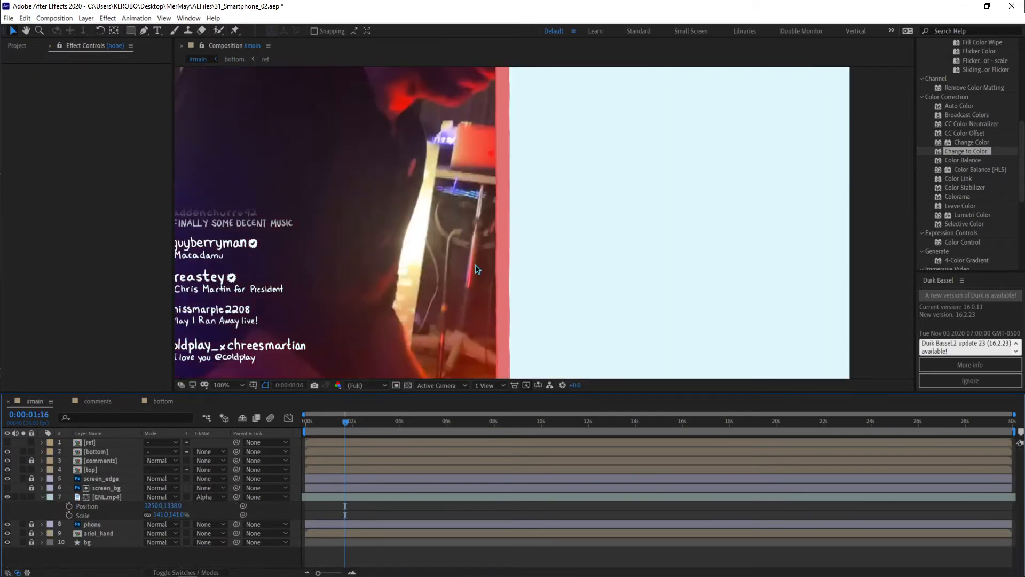
{"action": "scroll", "coordinate": [485, 278], "scroll_direction": "down", "scroll_amount": 2}
{"action": "key", "text": "space"}
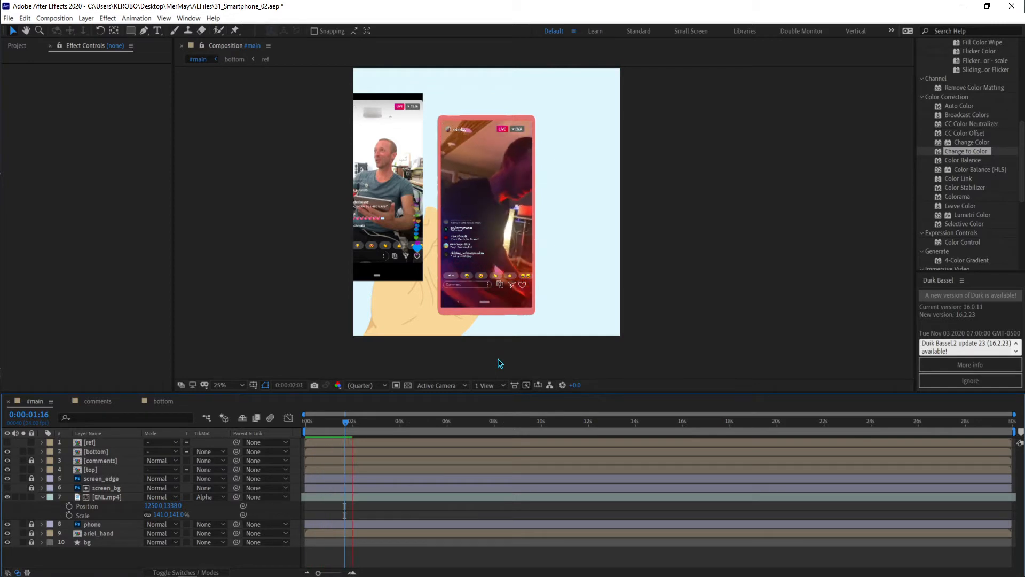
{"action": "key", "text": "space"}
{"action": "left_click", "coordinate": [107, 402]}
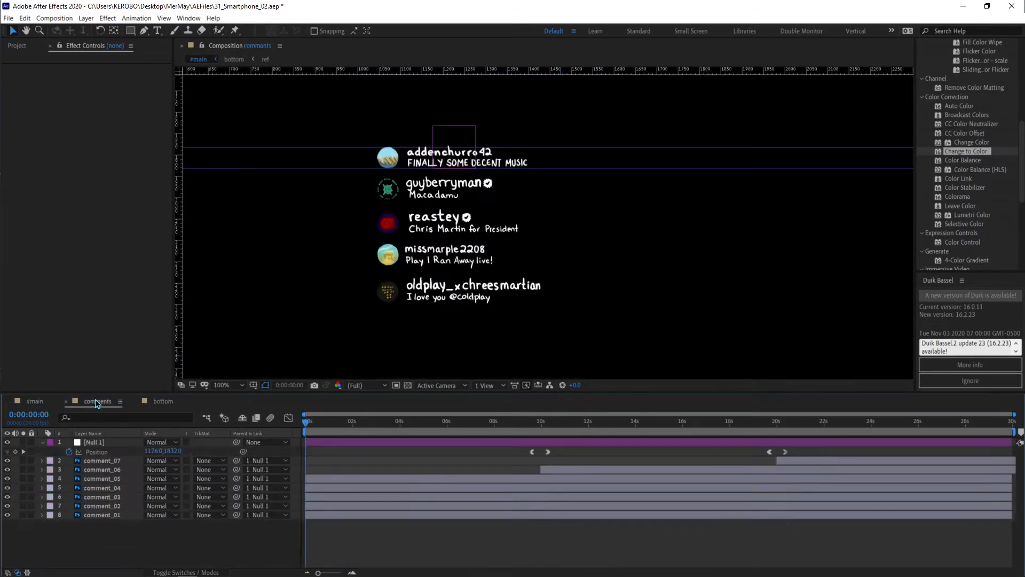
{"action": "left_click", "coordinate": [157, 400]}
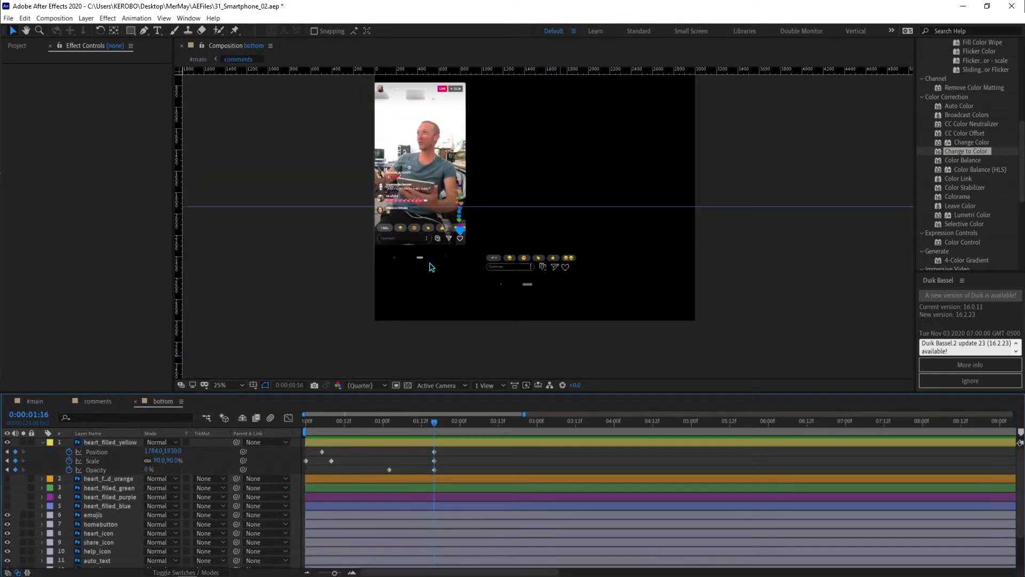
Copy all Position, Scale and Opacity keyframes of heart_filled_yellow.
{"action": "scroll", "coordinate": [446, 260], "scroll_direction": "up", "scroll_amount": 2}
{"action": "left_click", "coordinate": [434, 460]}
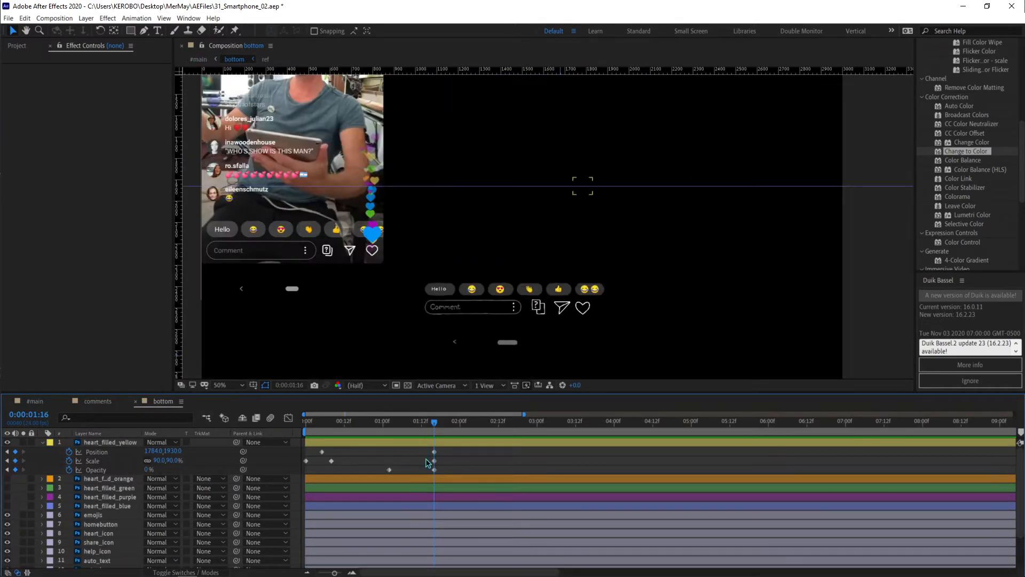
{"action": "left_click_drag", "start_coordinate": [469, 454], "coordinate": [289, 483]}
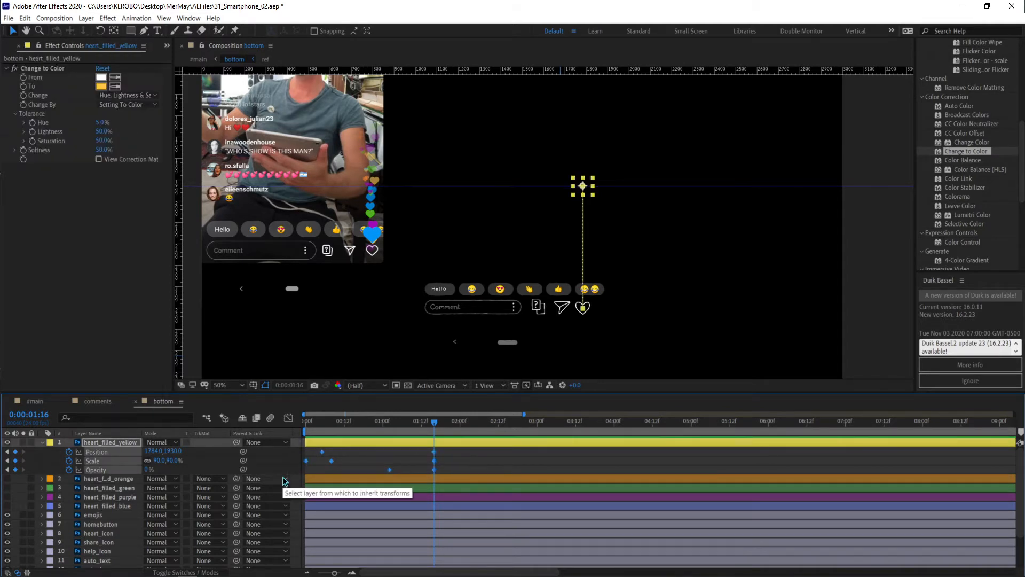
{"action": "scroll", "coordinate": [403, 244], "scroll_direction": "down", "scroll_amount": 2}
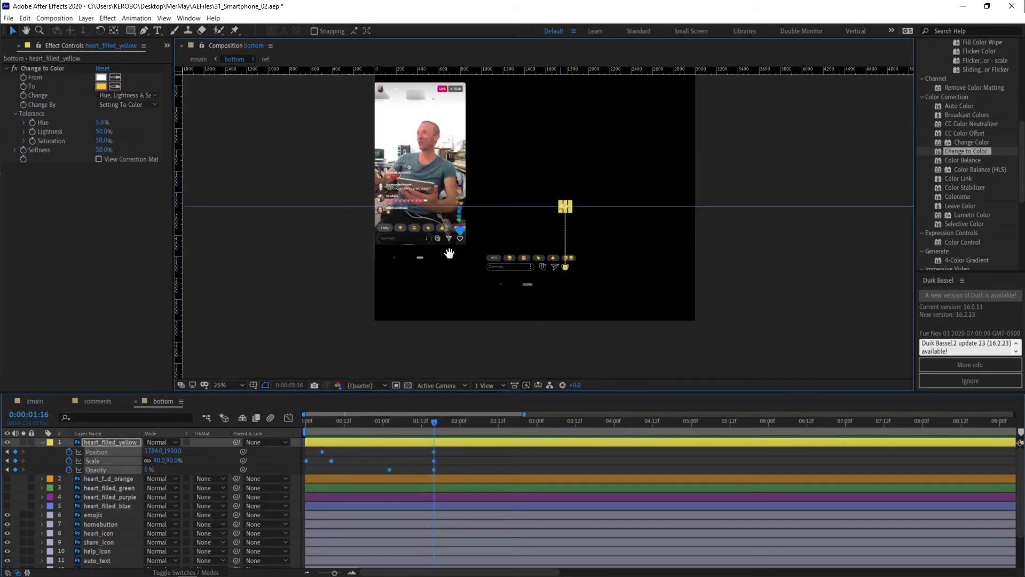
Turn on heart_filled_purple, start it at 0:00:01:16 with the copied heart keyframes pasted there, and reveal those keyframes.
{"action": "left_click", "coordinate": [329, 480]}
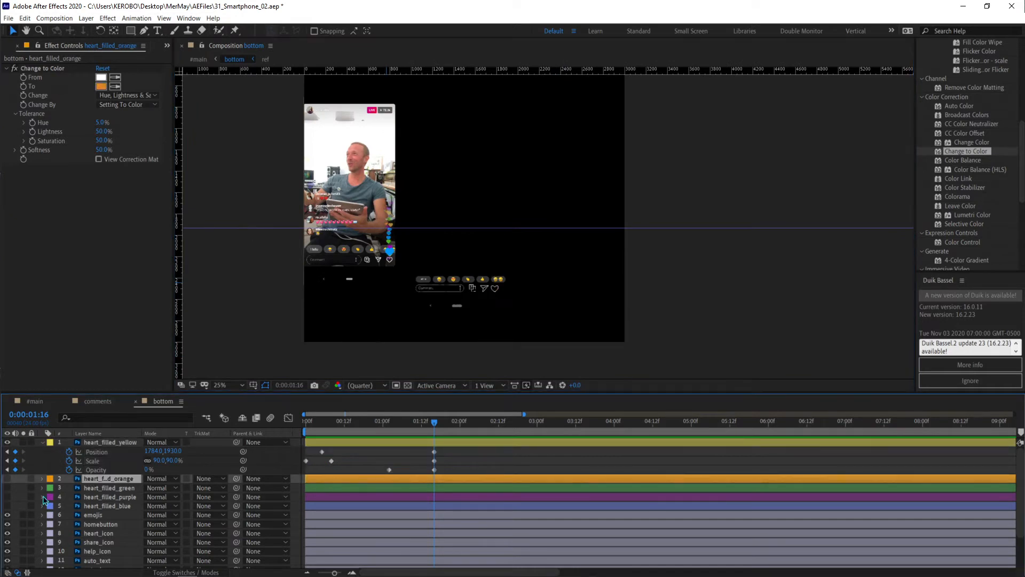
{"action": "left_click", "coordinate": [8, 496]}
{"action": "left_click", "coordinate": [329, 495]}
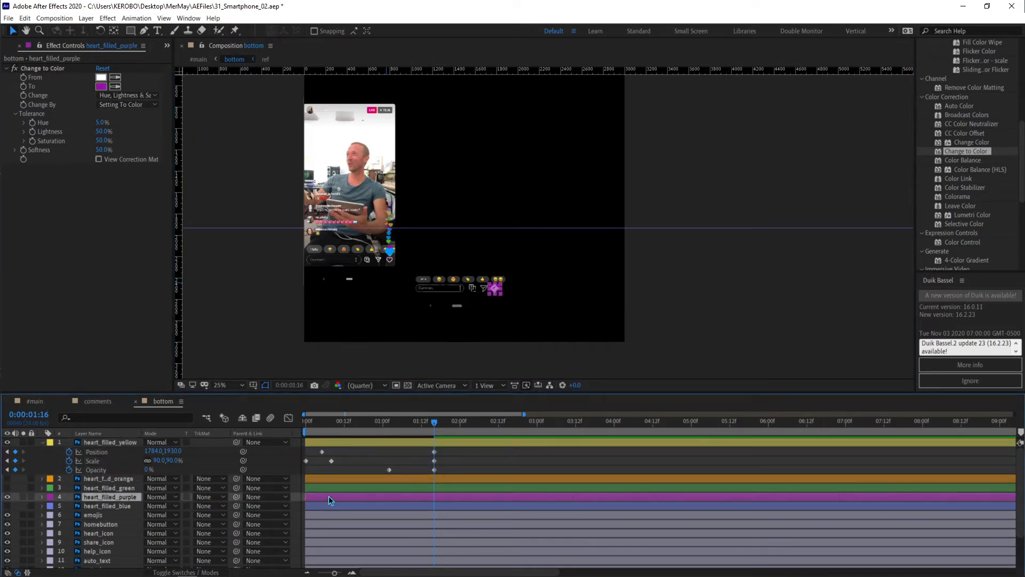
{"action": "key", "text": "bracketleft"}
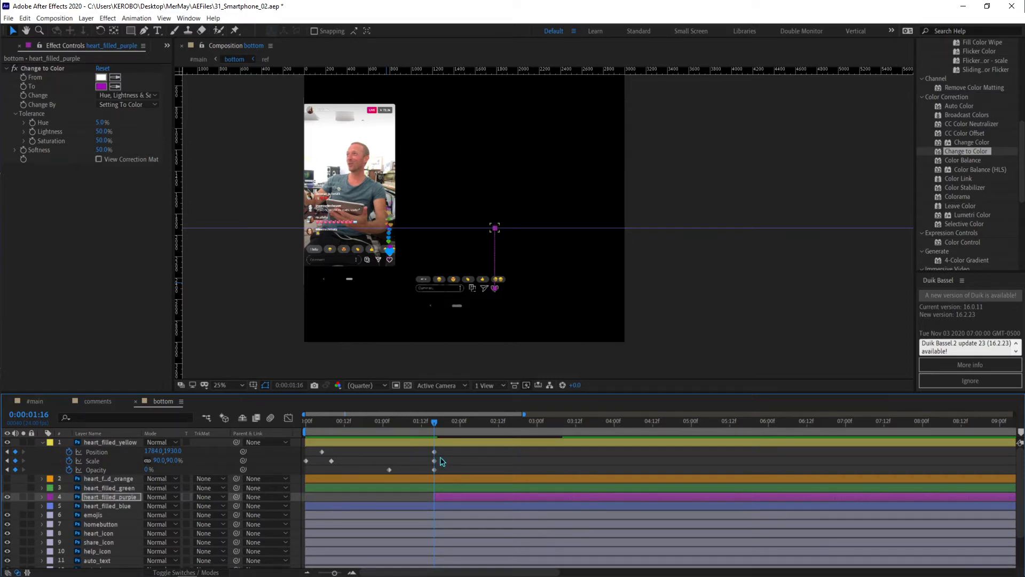
{"action": "key", "text": "u"}
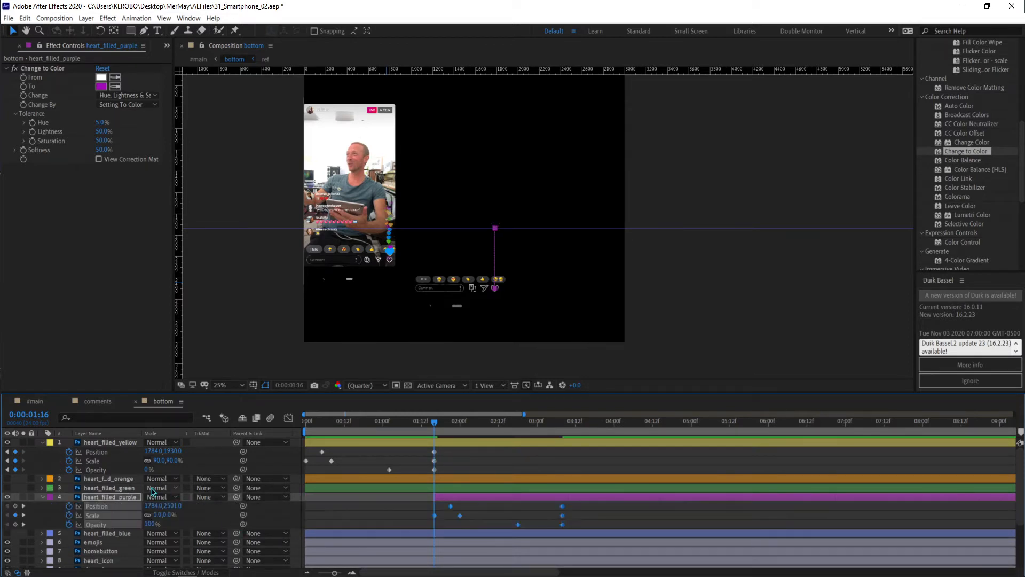
Move heart_filled_purple above heart_filled_yellow in the layer stack and set the current time to 0:00:03:08, at its final keyframes.
{"action": "left_click_drag", "start_coordinate": [116, 495], "coordinate": [103, 443]}
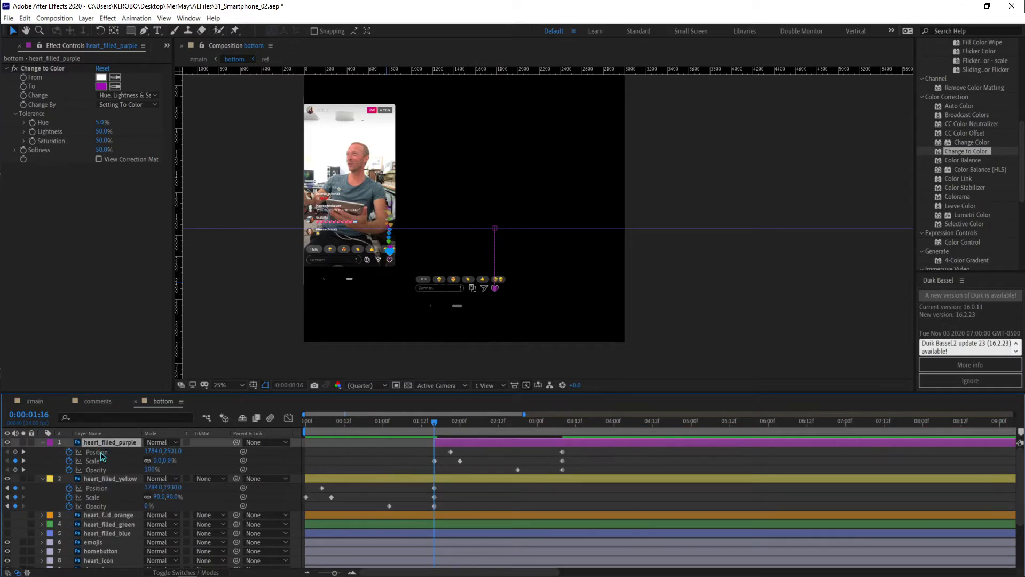
{"action": "key", "text": "F2"}
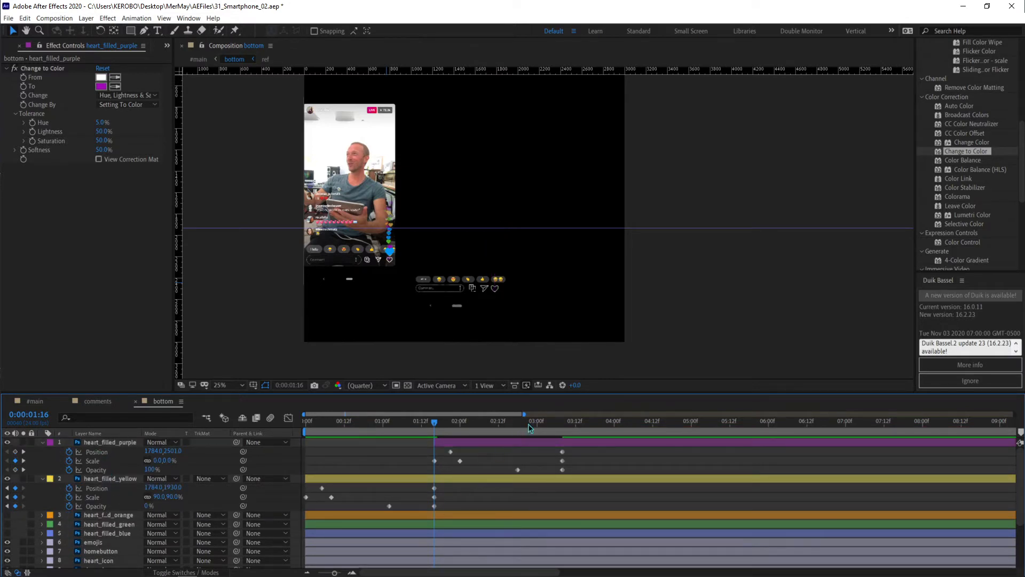
{"action": "left_click", "coordinate": [563, 421]}
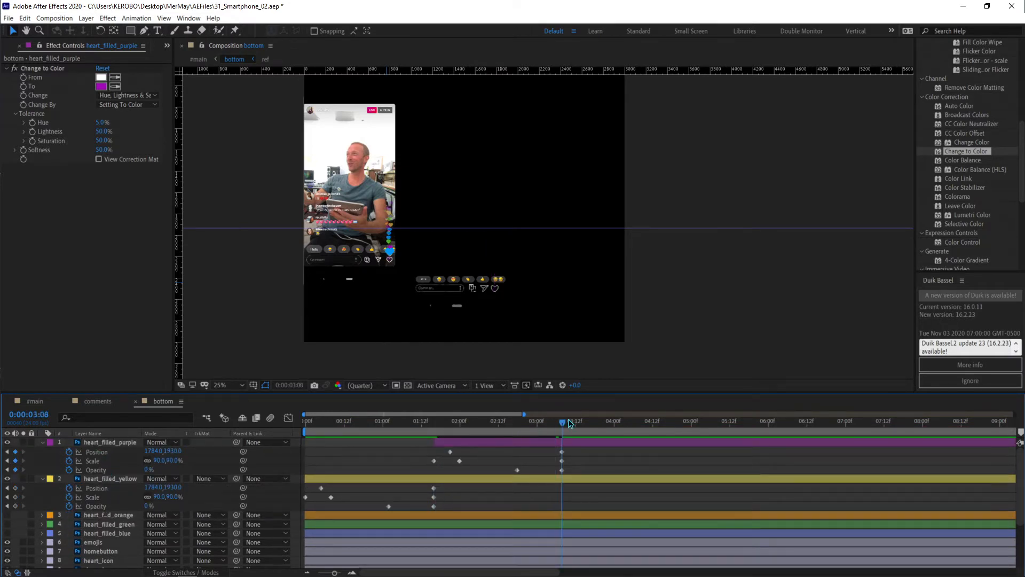
Trim the start of heart_filled_blue to 0:00:03:08 and turn on the layer's visibility.
{"action": "left_click", "coordinate": [495, 534]}
{"action": "key", "text": "alt+bracketleft"}
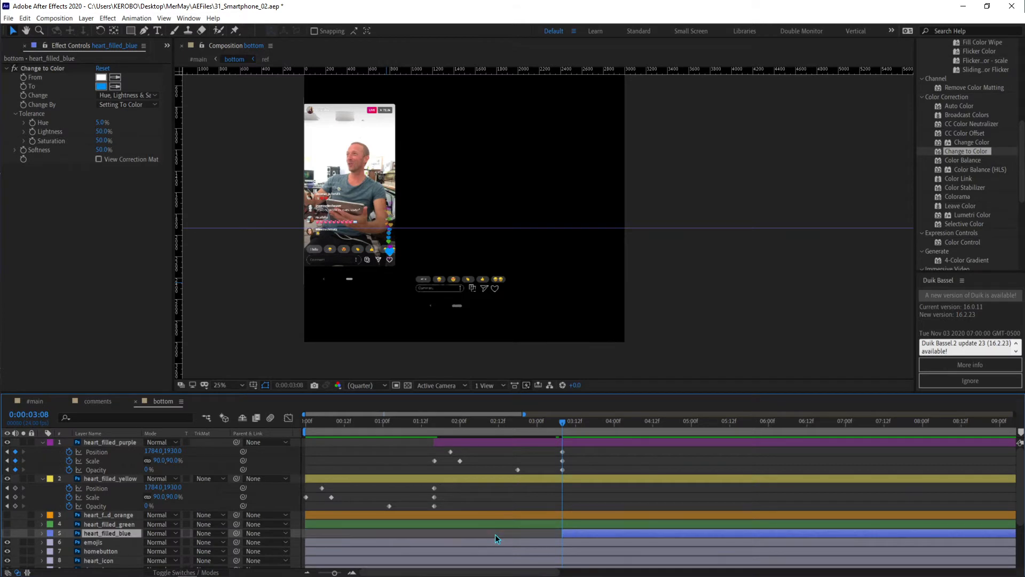
{"action": "left_click", "coordinate": [7, 533]}
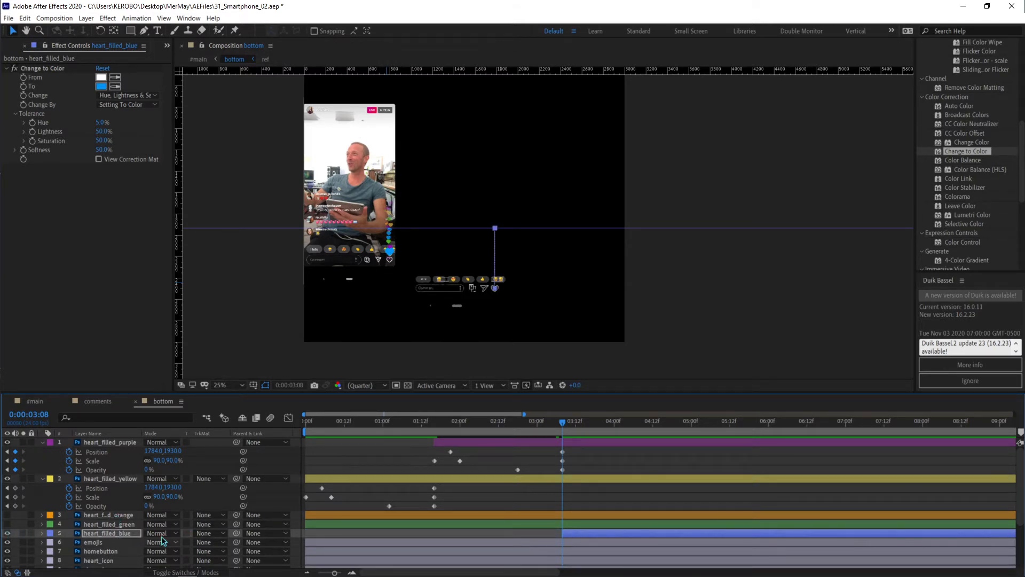
Move heart_filled_blue above heart_filled_purple in the layer stack and paste the copied heart keyframes at 0:00:03:08, revealing them.
{"action": "left_click_drag", "start_coordinate": [117, 534], "coordinate": [108, 450]}
{"action": "left_click_drag", "start_coordinate": [107, 443], "coordinate": [107, 441]}
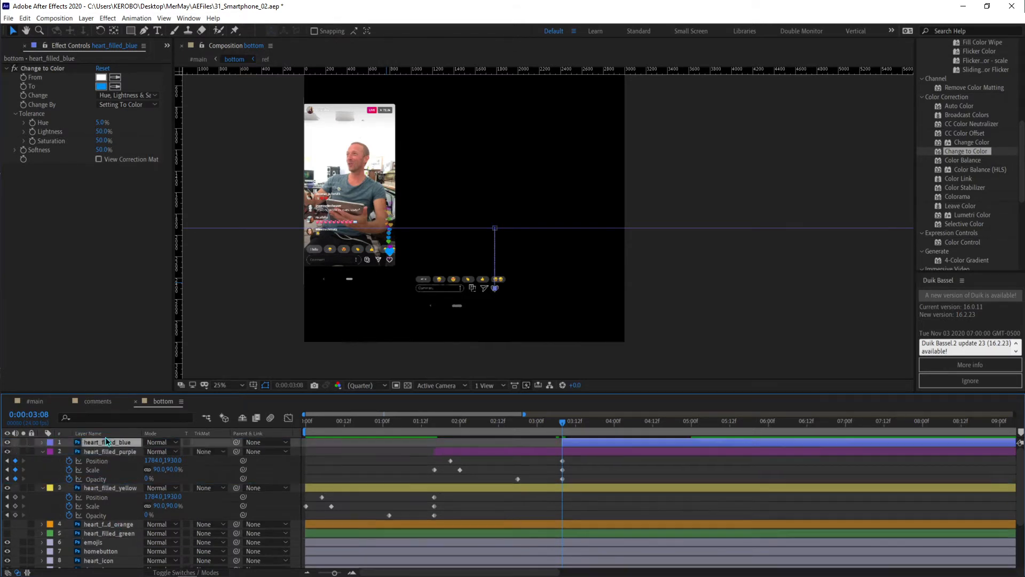
{"action": "key", "text": "u"}
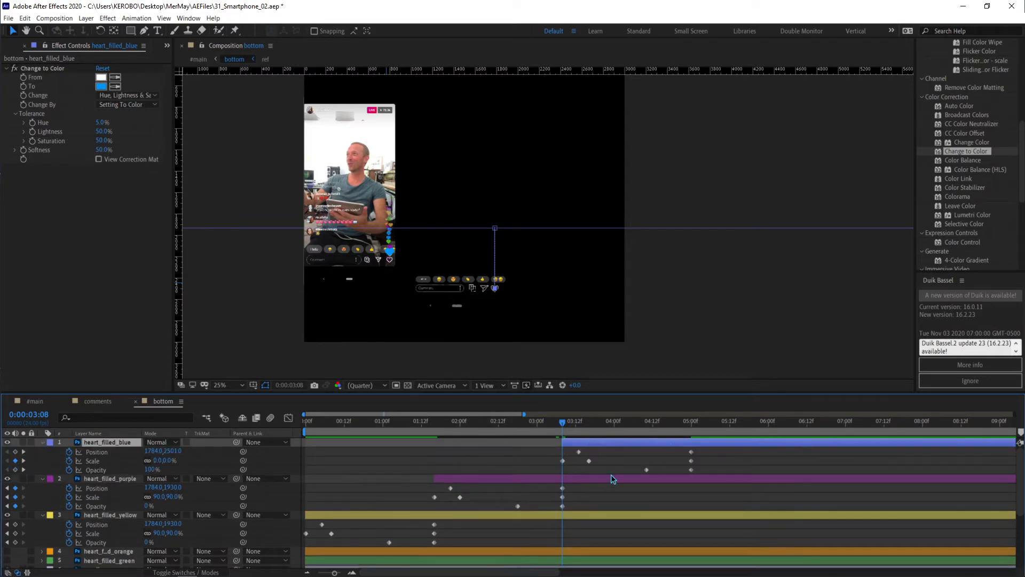
Trim the end of heart_filled_yellow to its final keyframes at 0:00:01:16.
{"action": "left_click", "coordinate": [431, 427]}
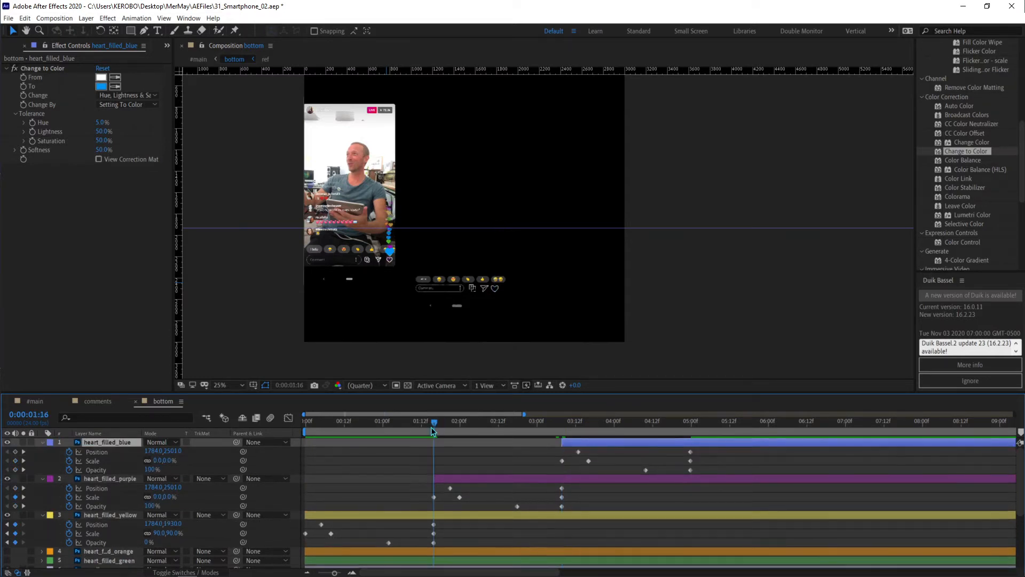
{"action": "left_click", "coordinate": [456, 511]}
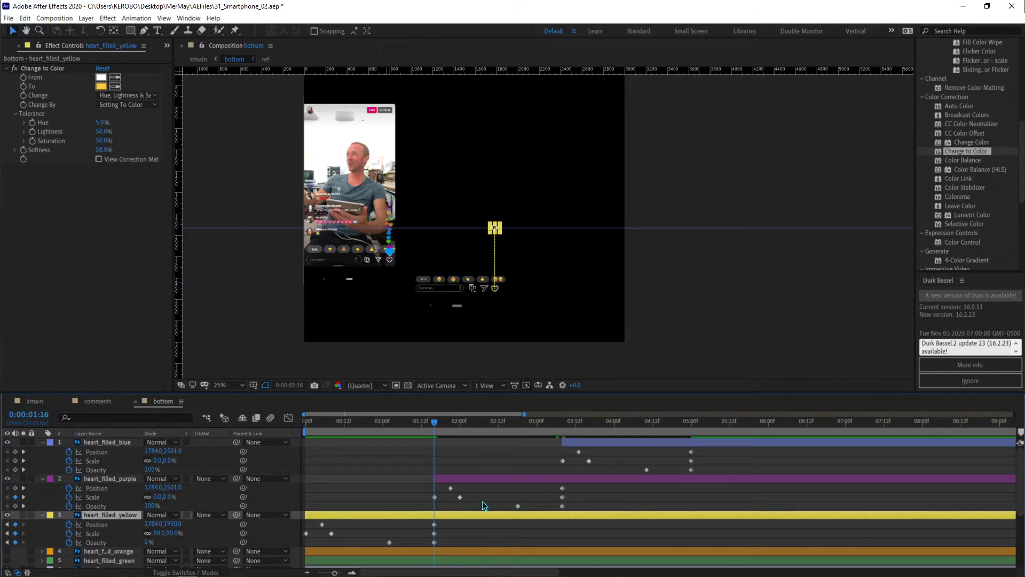
{"action": "key", "text": "alt+bracketright"}
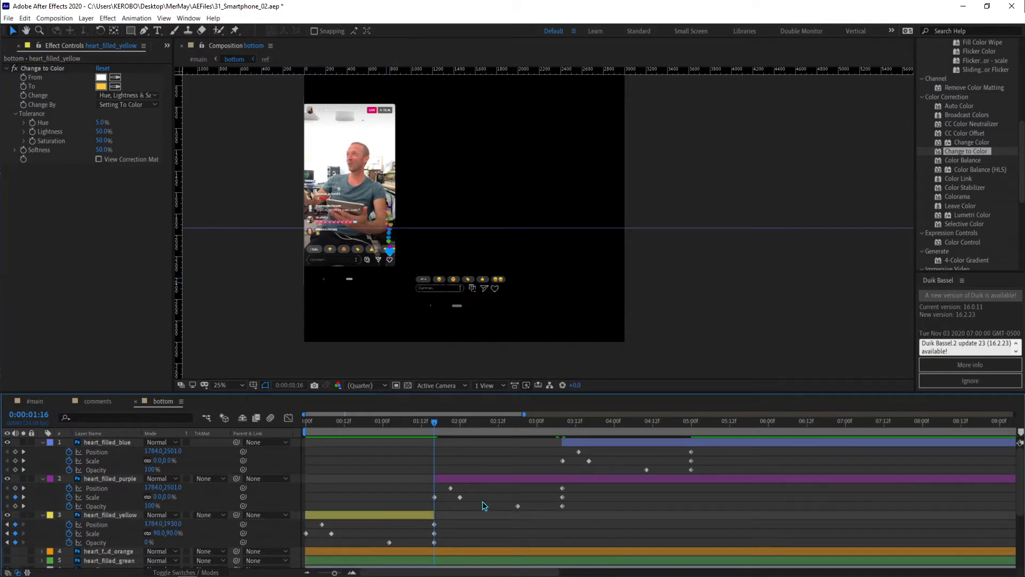
Split heart_filled_purple at its final keyframes at 0:00:03:08 and delete the part after the cut.
{"action": "left_click", "coordinate": [562, 423]}
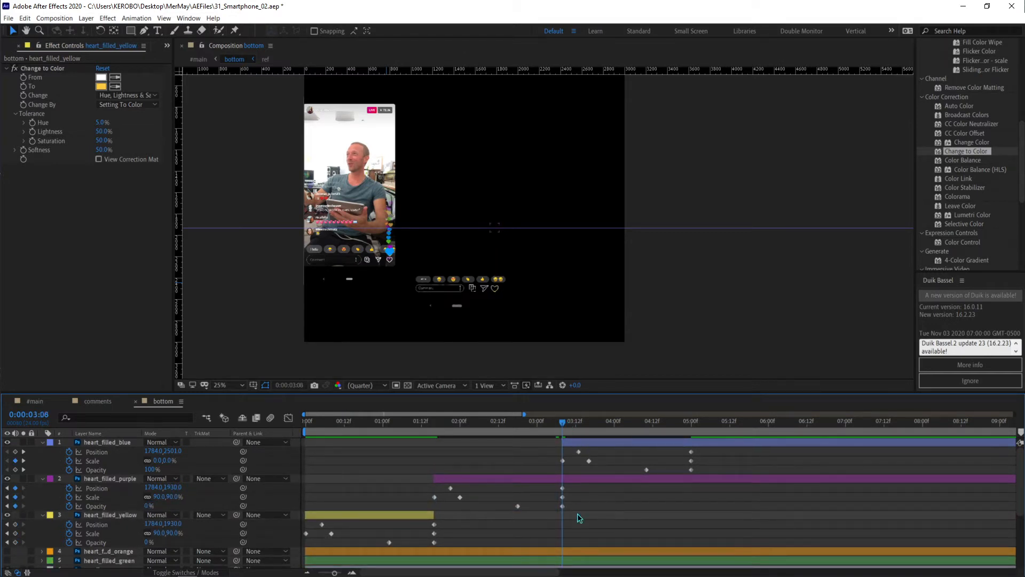
{"action": "left_click", "coordinate": [576, 479]}
{"action": "key", "text": "ctrl+shift+d"}
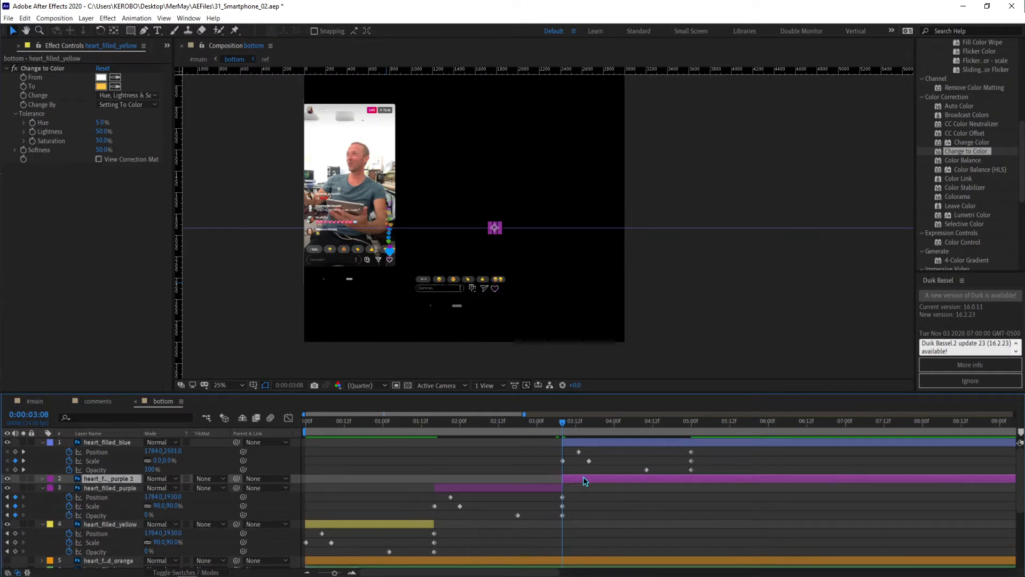
{"action": "key", "text": "Delete"}
Split heart_filled_blue at 0:00:05:00, delete the part after the cut, and collapse the heart layers' keyframes.
{"action": "left_click", "coordinate": [690, 422]}
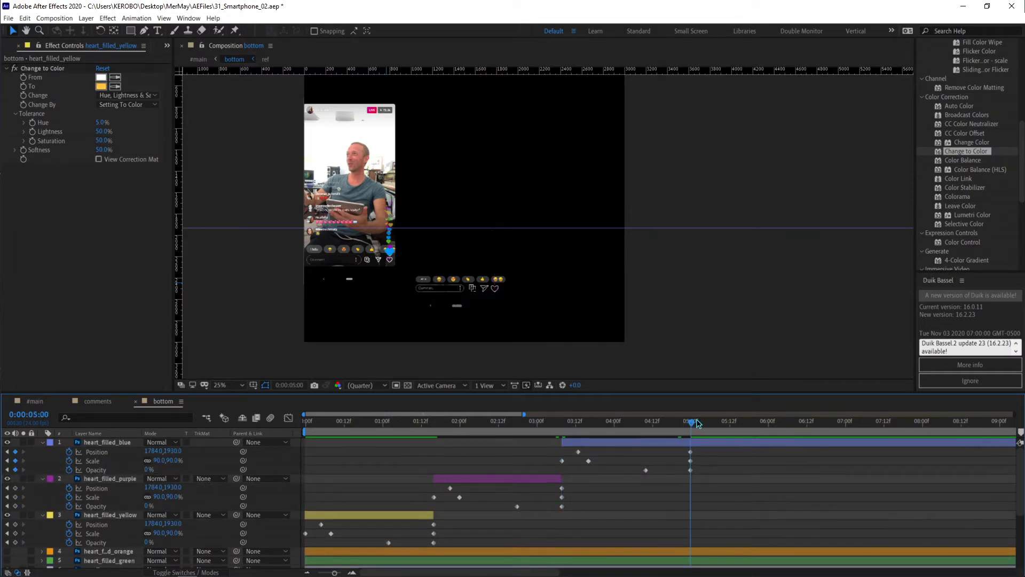
{"action": "left_click", "coordinate": [696, 442]}
{"action": "key", "text": "ctrl+shift+d"}
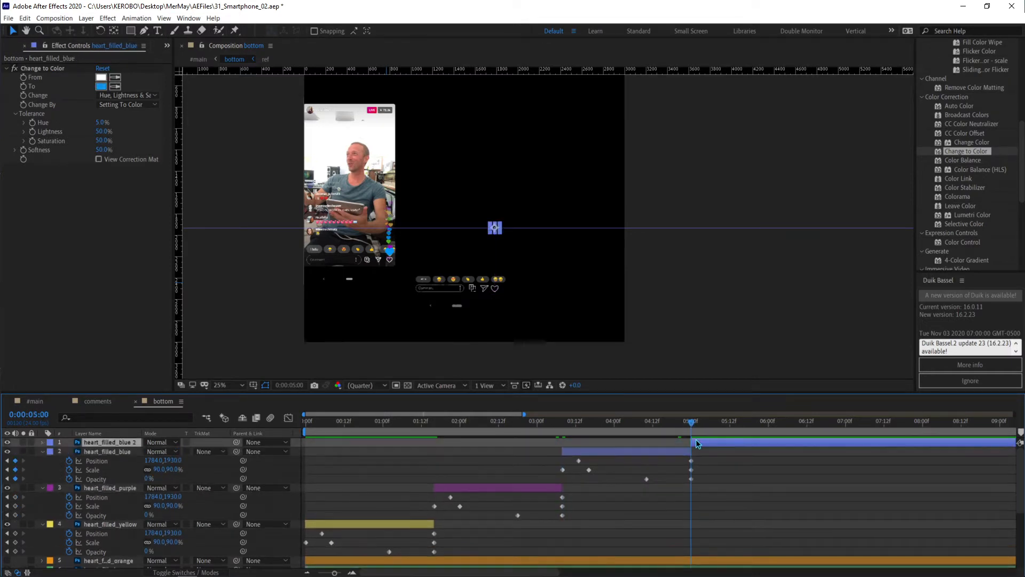
{"action": "key", "text": "Delete"}
{"action": "key", "text": "u"}
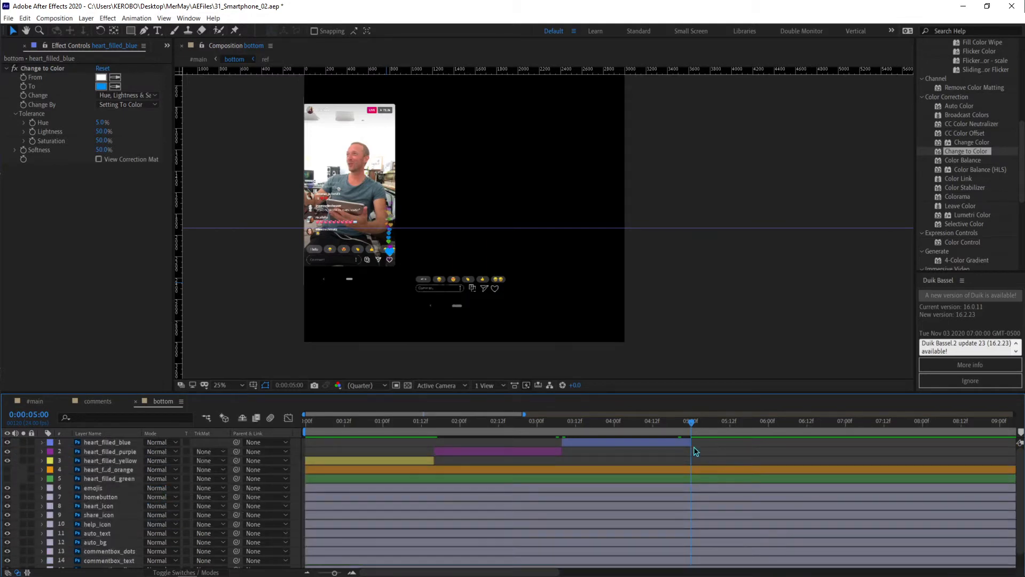
Trim the start of heart_filled_orange to 0:00:05:00 and move the layer above heart_filled_blue.
{"action": "left_click", "coordinate": [677, 473]}
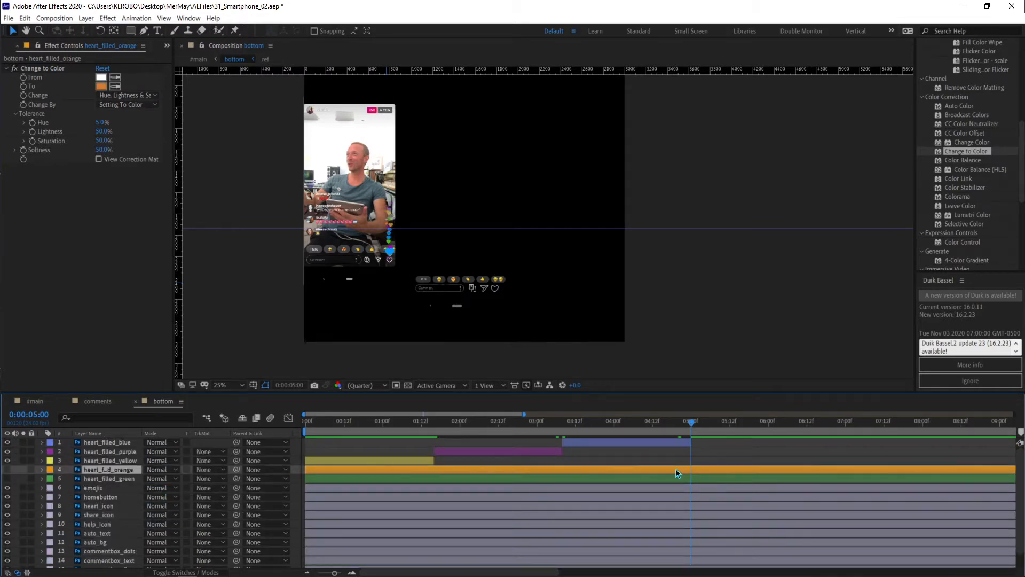
{"action": "key", "text": "alt+bracketleft"}
{"action": "left_click_drag", "start_coordinate": [127, 467], "coordinate": [127, 442]}
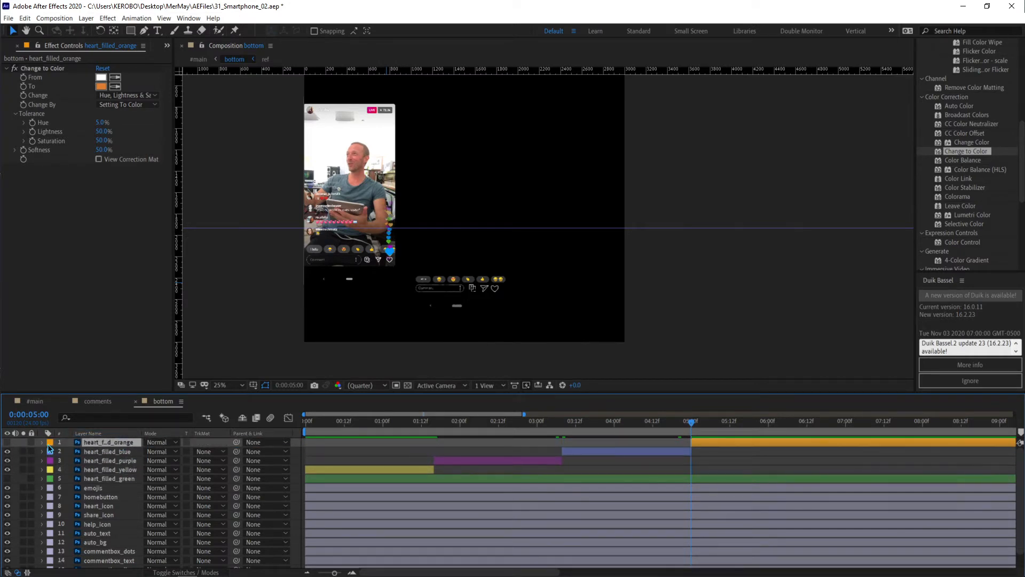
Make the orange heart layer visible and trim its end to its last keyframes at 0:00:06:16.
{"action": "left_click", "coordinate": [7, 442]}
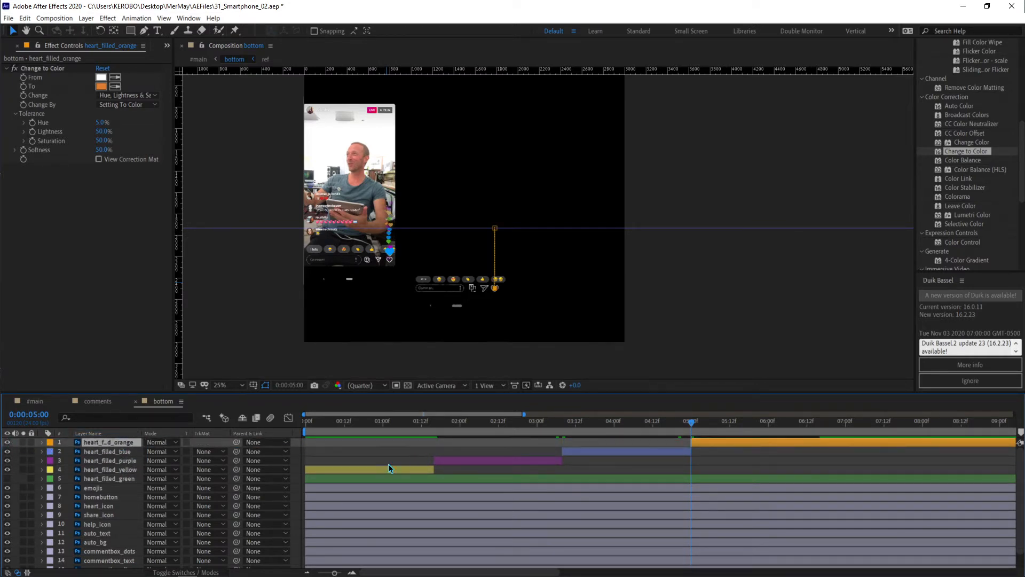
{"action": "key", "text": "u"}
{"action": "left_click", "coordinate": [815, 420]}
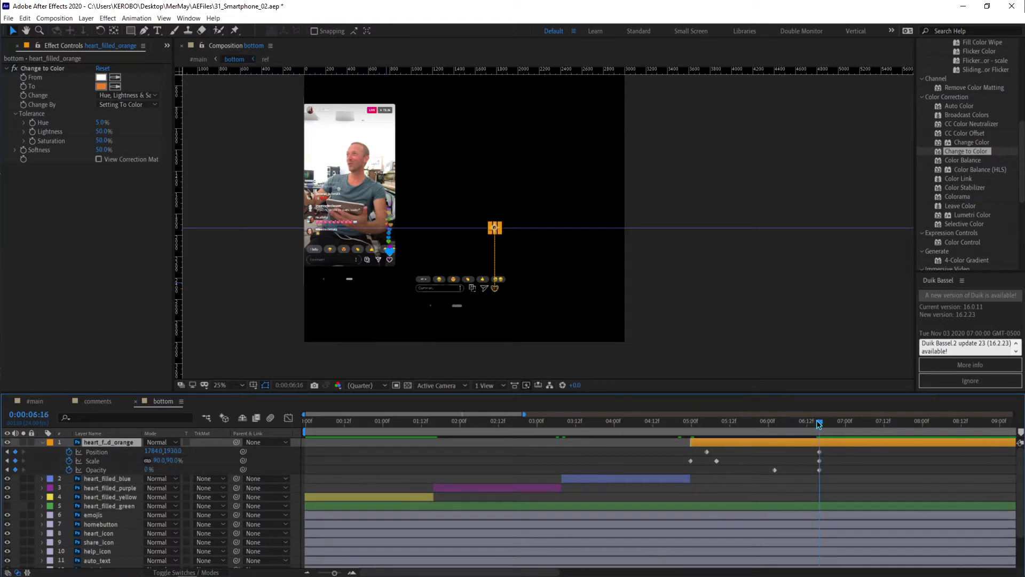
{"action": "key", "text": "alt+]"}
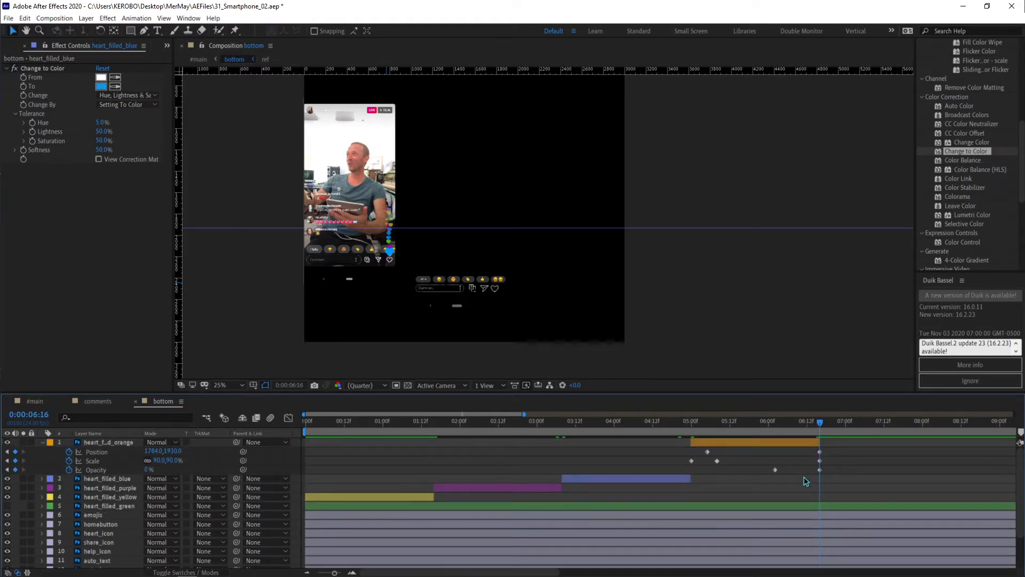
Trim the green heart layer's start to 0:00:06:16, move it above the orange layer and paste the heart animation keyframes onto it.
{"action": "left_click", "coordinate": [795, 505]}
{"action": "key", "text": "alt+["}
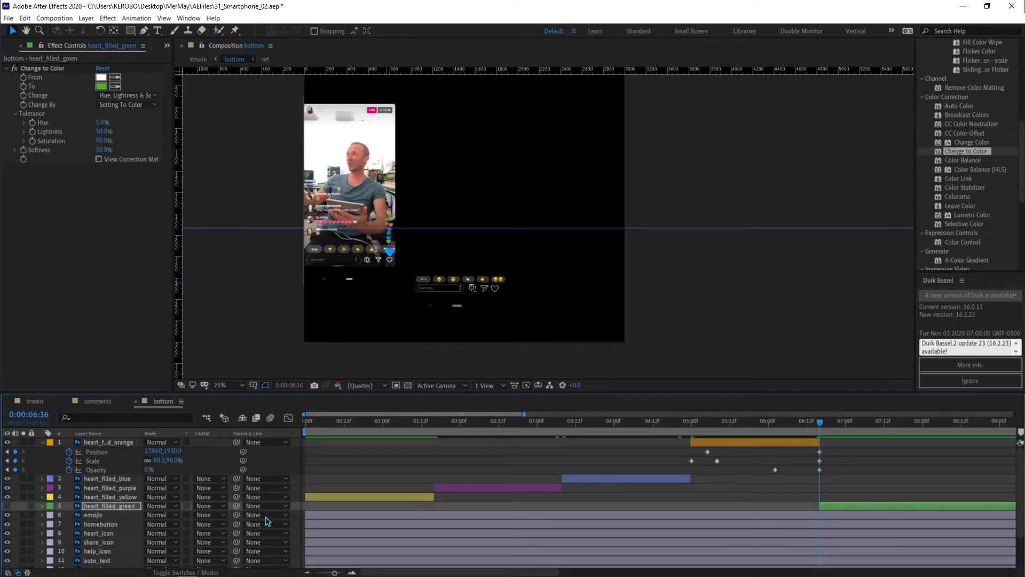
{"action": "left_click_drag", "start_coordinate": [116, 507], "coordinate": [107, 438]}
{"action": "key", "text": "ctrl+v"}
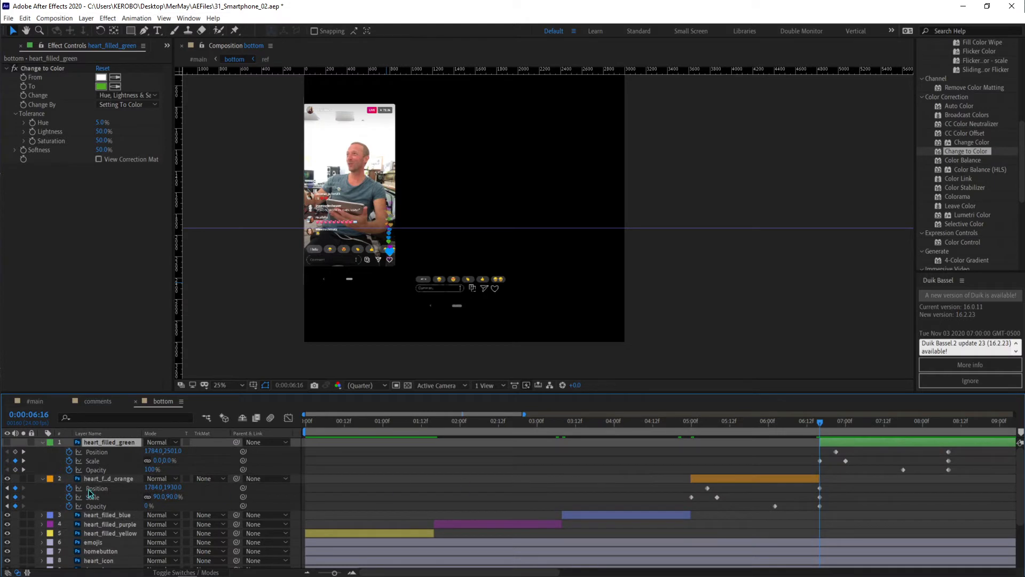
Split the green heart layer at its last keyframes at 0:00:08:08 and delete the remainder.
{"action": "left_click", "coordinate": [23, 451]}
{"action": "left_click", "coordinate": [948, 421]}
{"action": "key", "text": "ctrl+shift+d"}
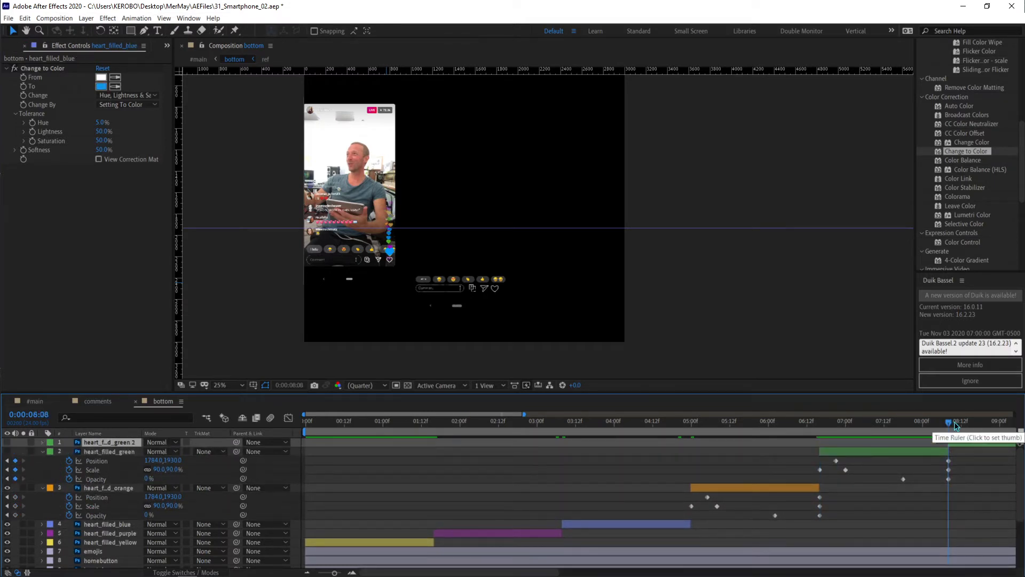
{"action": "key", "text": "Delete"}
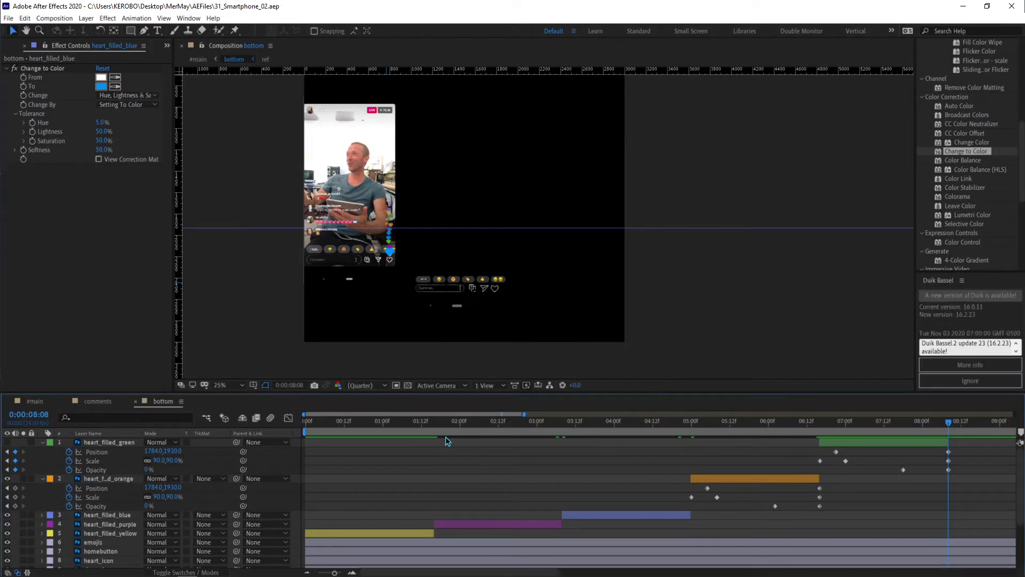
Collapse the layers' keyframes, make the green heart layer visible and preview the heart sequence.
{"action": "key", "text": "u"}
{"action": "key", "text": "space"}
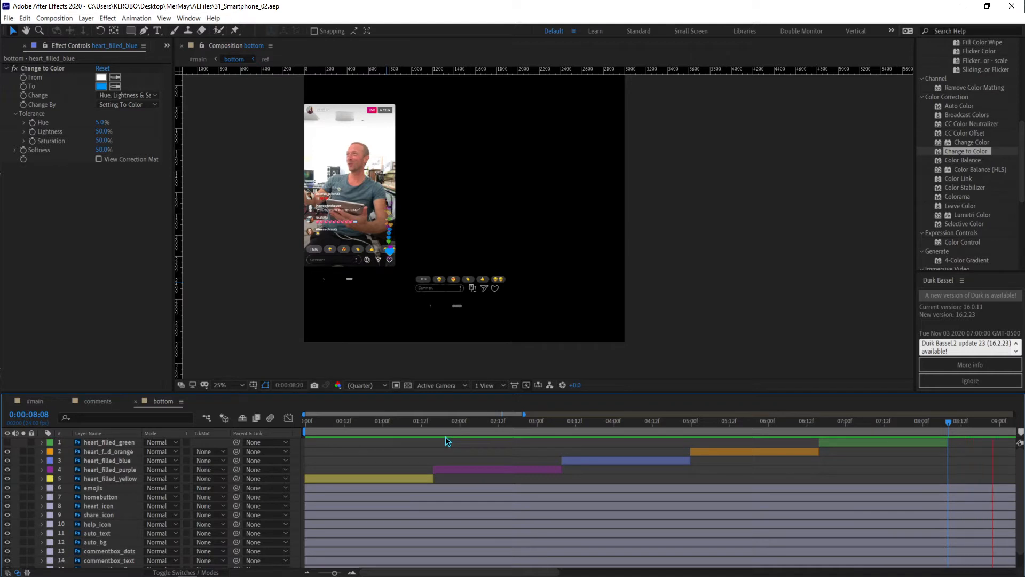
{"action": "left_click", "coordinate": [8, 443]}
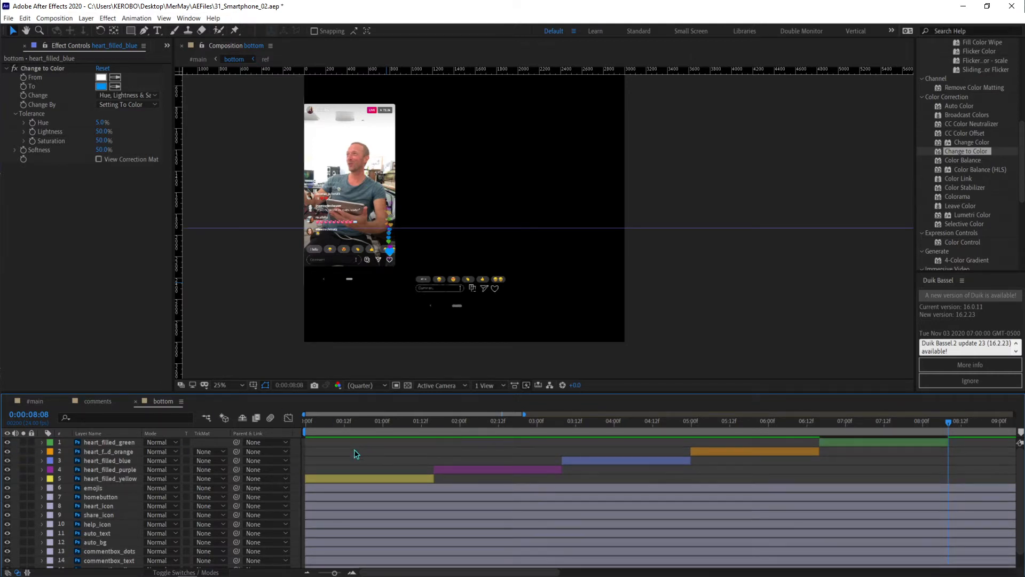
{"action": "key", "text": "space"}
Duplicate the yellow heart layer to the top of the stack, starting at 0:00:08:08, and save the project after previewing.
{"action": "left_click", "coordinate": [348, 475]}
{"action": "key", "text": "ctrl+d"}
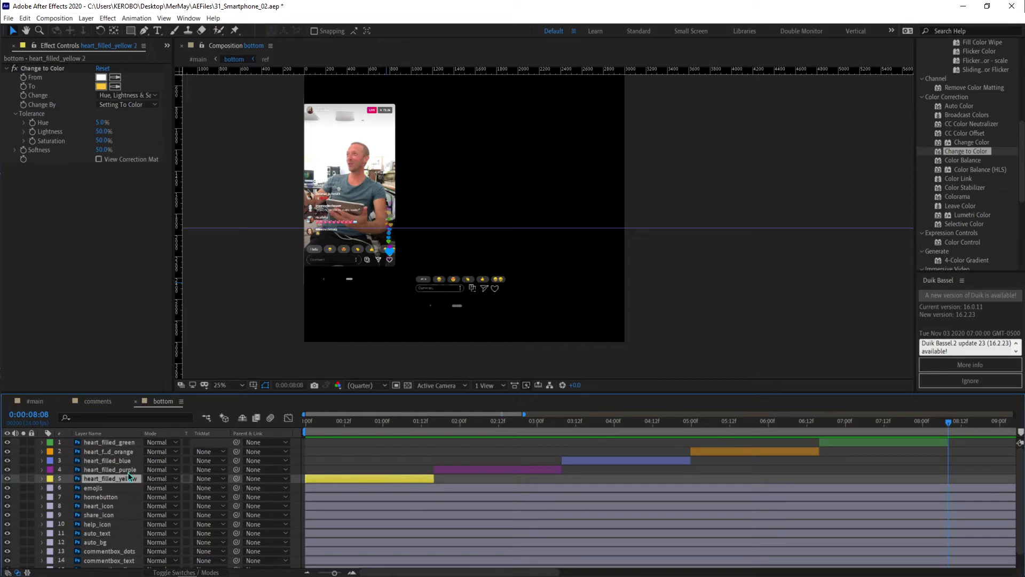
{"action": "left_click_drag", "start_coordinate": [116, 477], "coordinate": [103, 437]}
{"action": "key", "text": "bracketleft"}
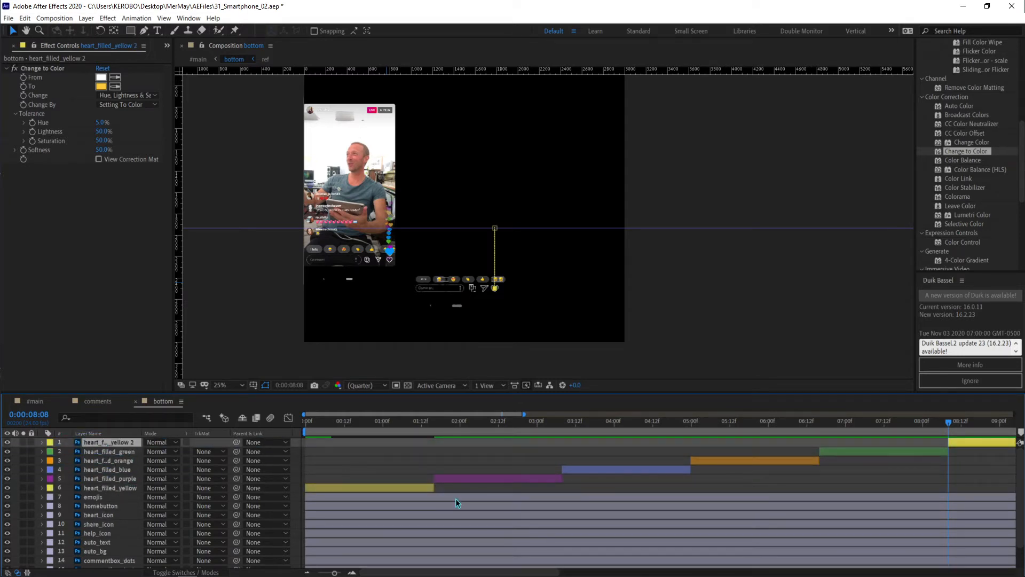
{"action": "left_click", "coordinate": [426, 460]}
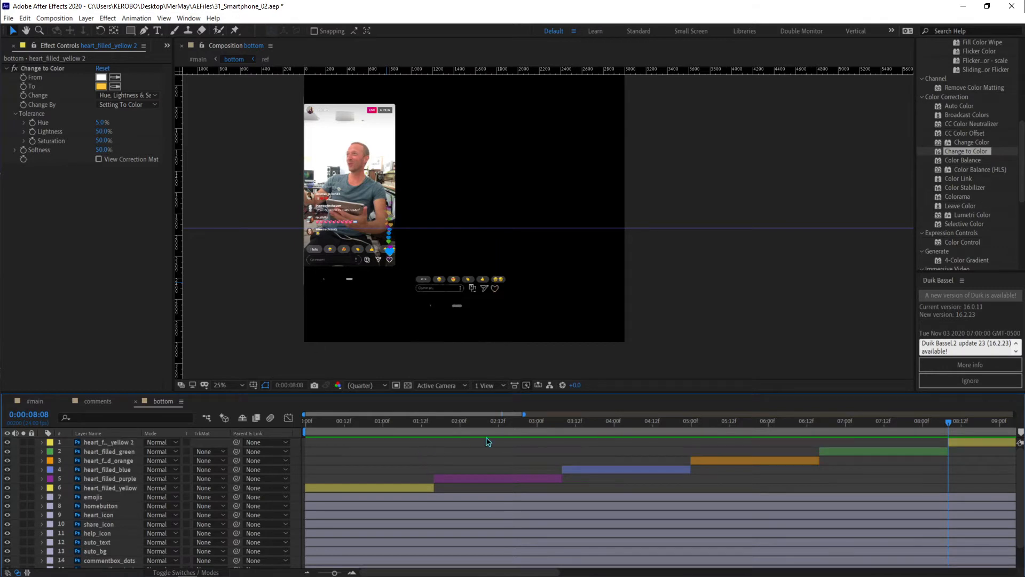
{"action": "key", "text": "space"}
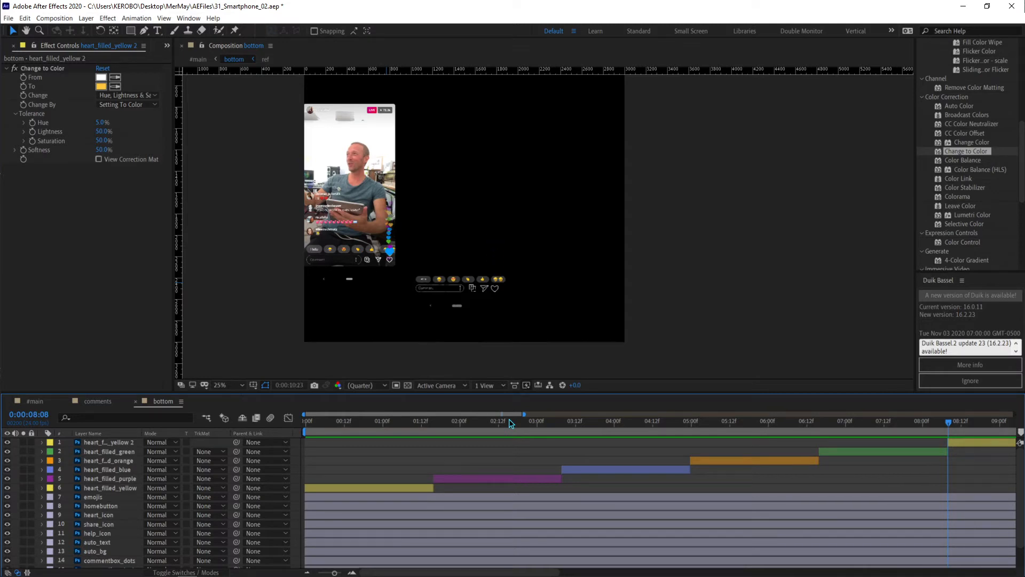
{"action": "key", "text": "ctrl+s"}
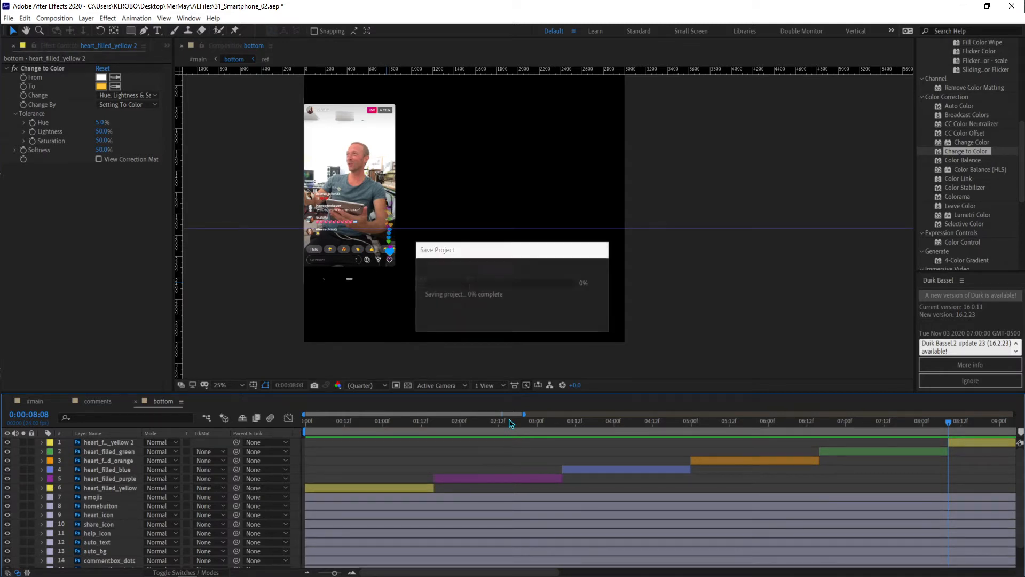
Duplicate the blue heart layer and shift the copy in time to start at 0:00:00:12.
{"action": "scroll", "coordinate": [428, 245], "scroll_direction": "up", "scroll_amount": 5}
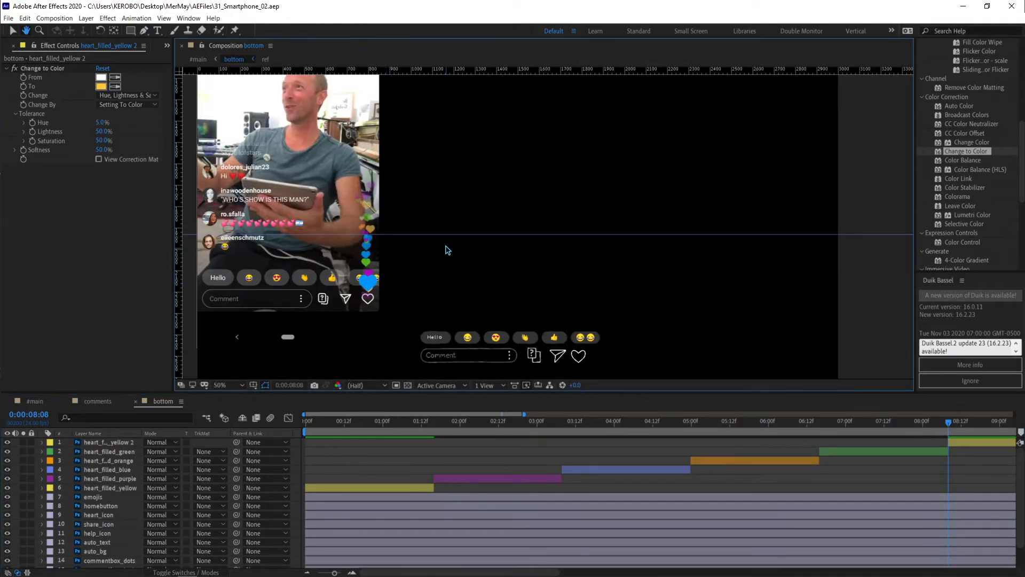
{"action": "left_click_drag", "start_coordinate": [578, 230], "coordinate": [830, 220]}
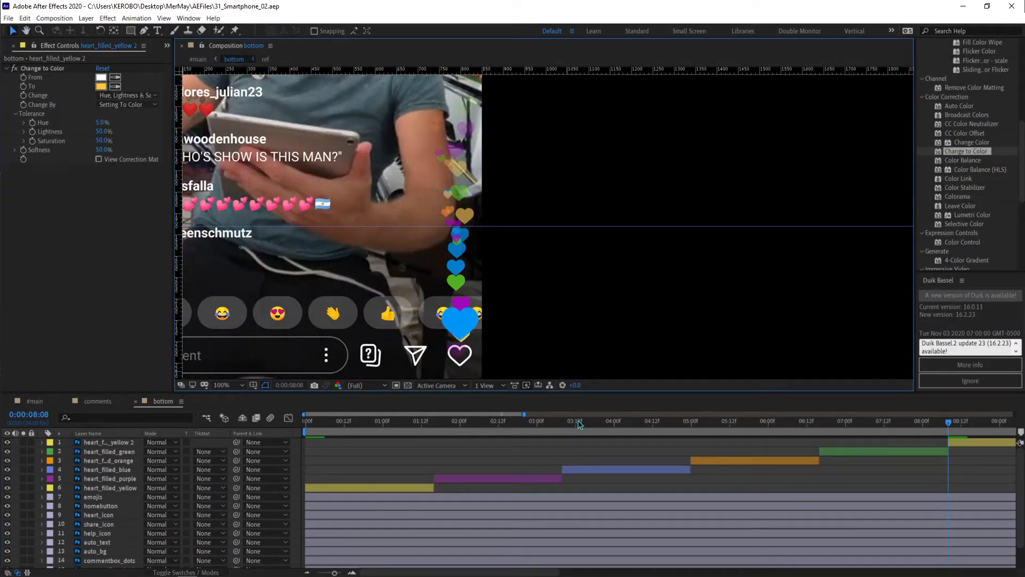
{"action": "key", "text": "comma"}
{"action": "key", "text": "comma"}
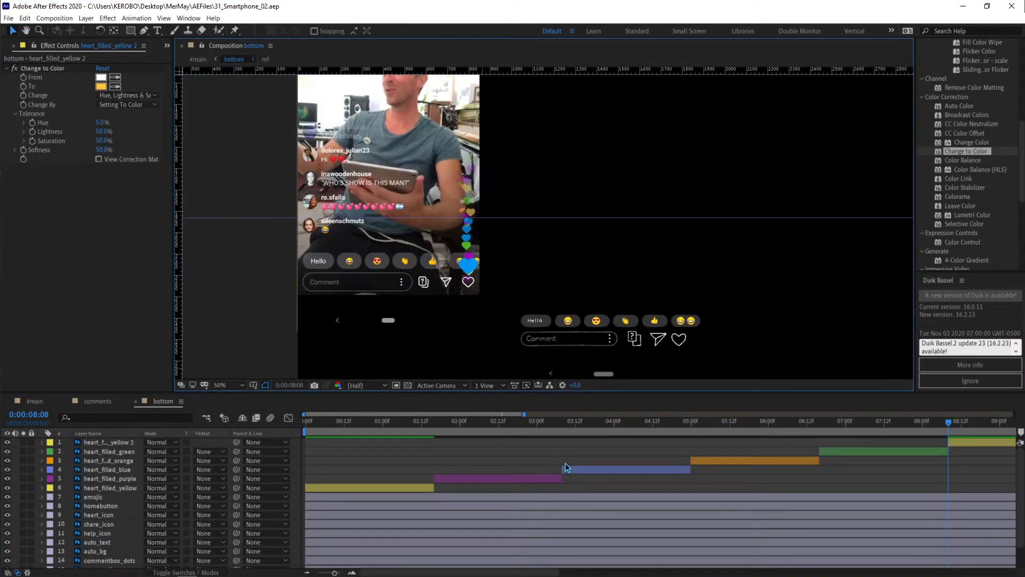
{"action": "left_click", "coordinate": [582, 468]}
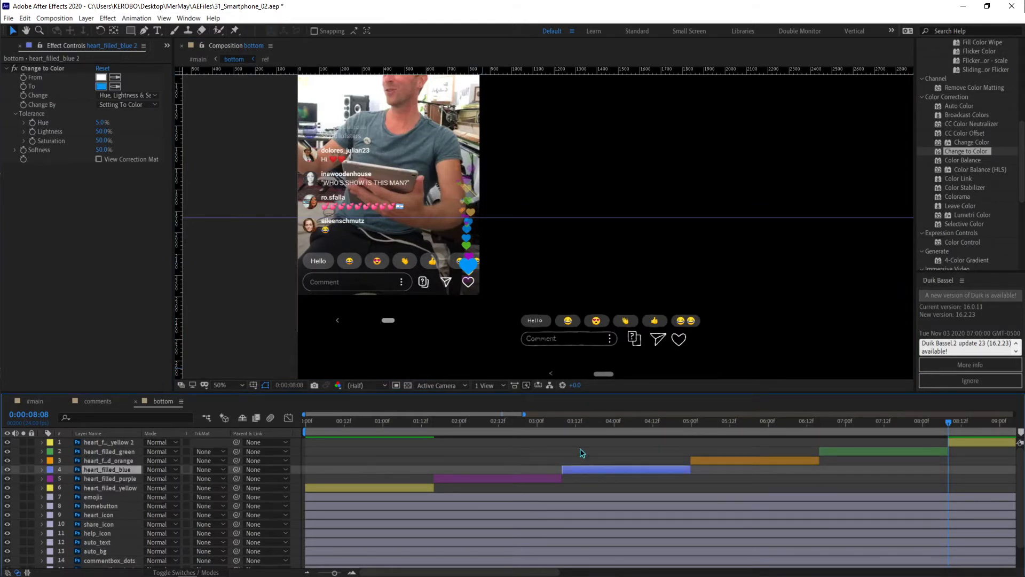
{"action": "key", "text": "ctrl+d"}
{"action": "left_click_drag", "start_coordinate": [587, 470], "coordinate": [374, 475]}
{"action": "left_click", "coordinate": [345, 422]}
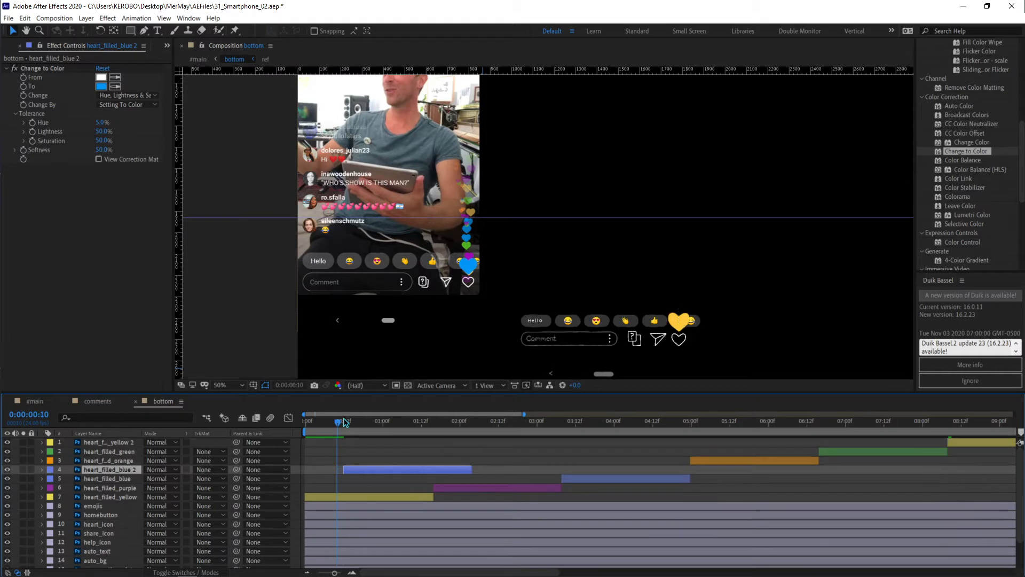
Set the duplicated blue heart's scale to 60% at its second scale keyframe, at 0:00:00:20.
{"action": "left_click_drag", "start_coordinate": [577, 264], "coordinate": [510, 216]}
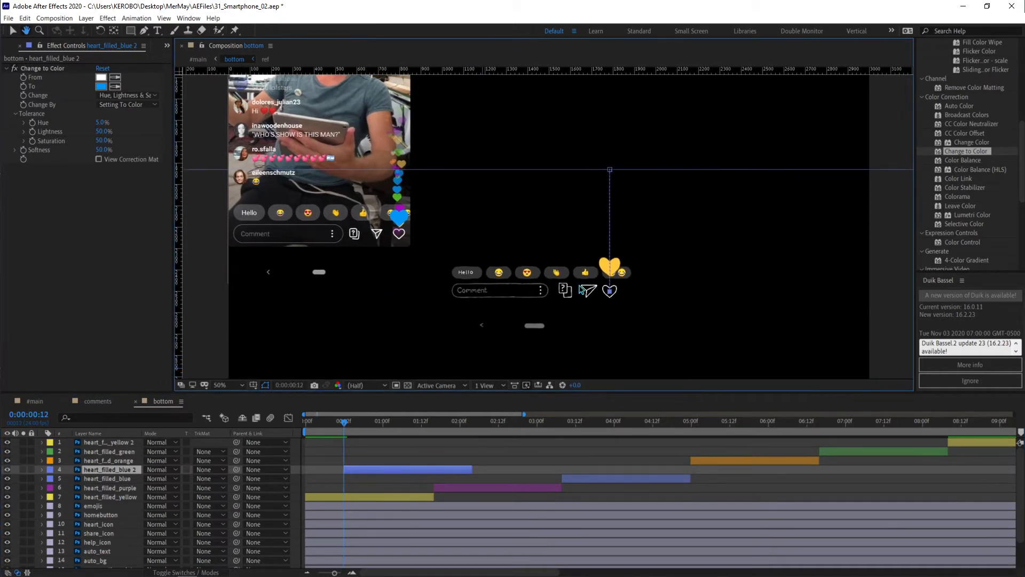
{"action": "scroll", "coordinate": [582, 289], "scroll_direction": "up", "scroll_amount": 2}
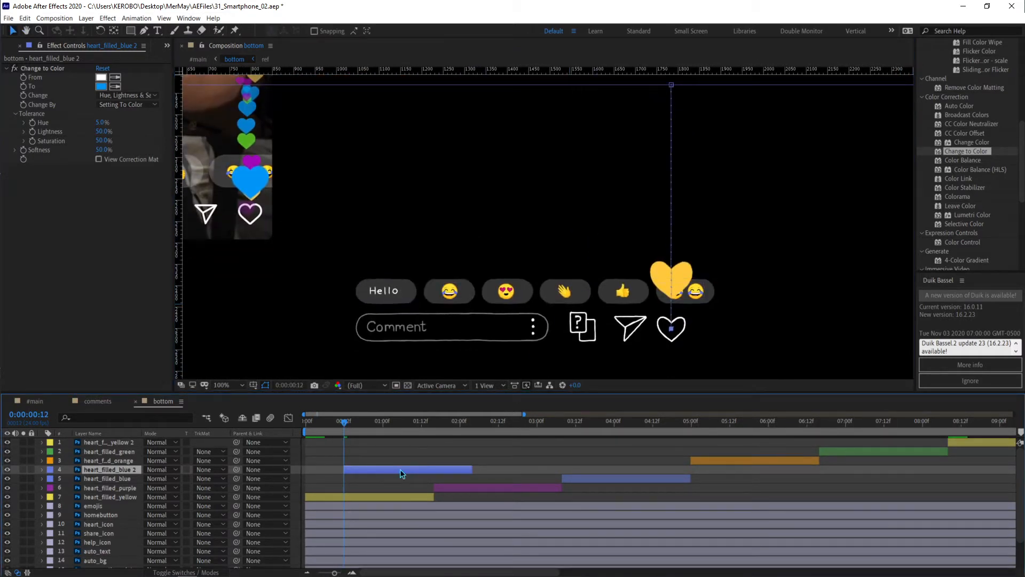
{"action": "key", "text": "u"}
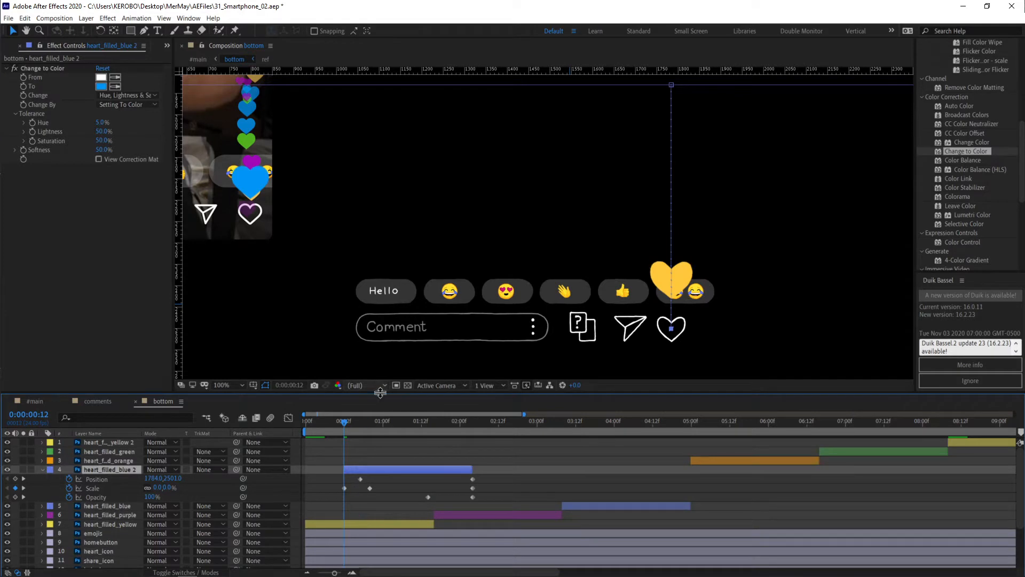
{"action": "left_click", "coordinate": [23, 488]}
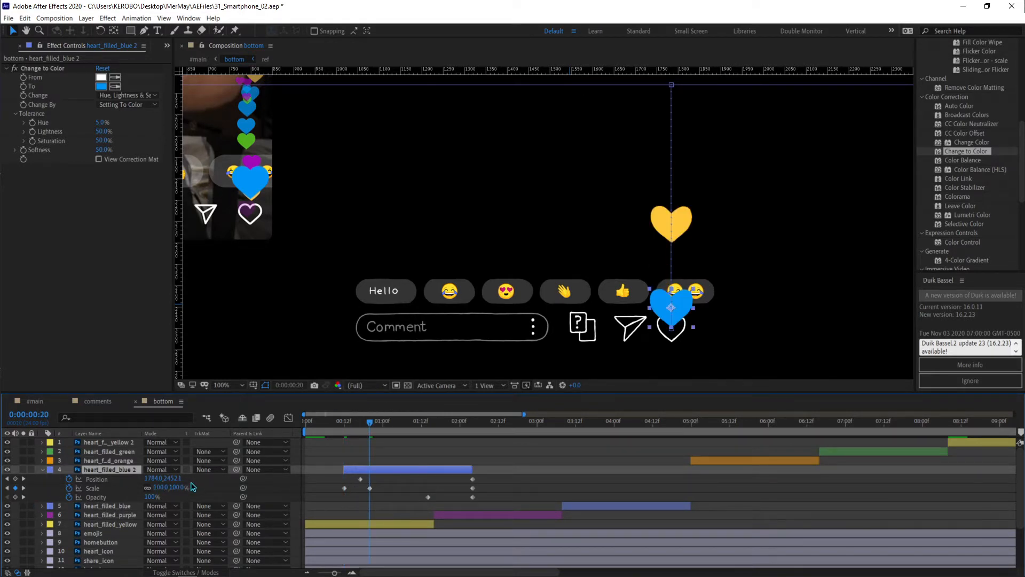
{"action": "left_click", "coordinate": [171, 487]}
{"action": "type", "text": "80"}
{"action": "key", "text": "Return"}
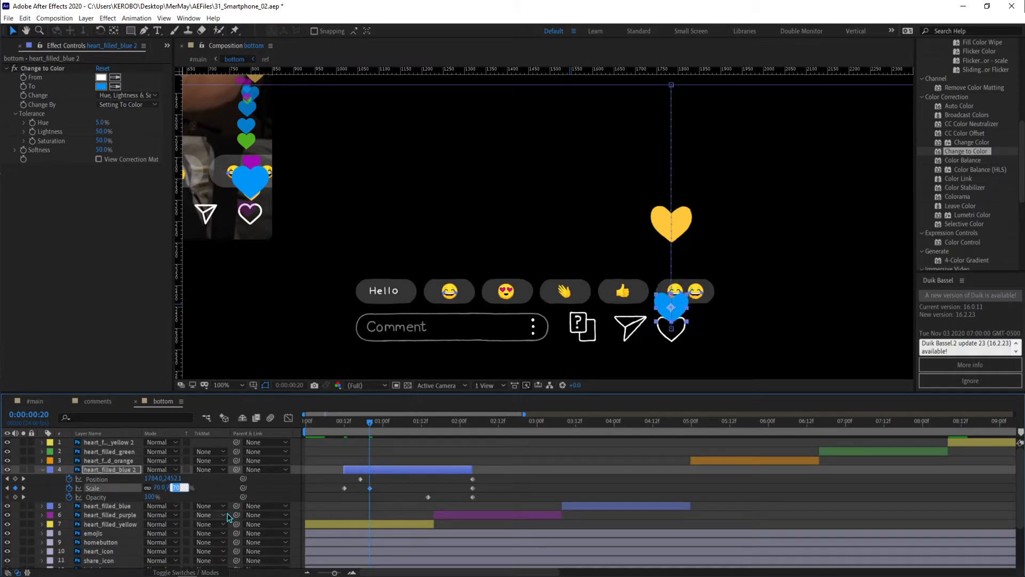
{"action": "key", "text": "shift+Down"}
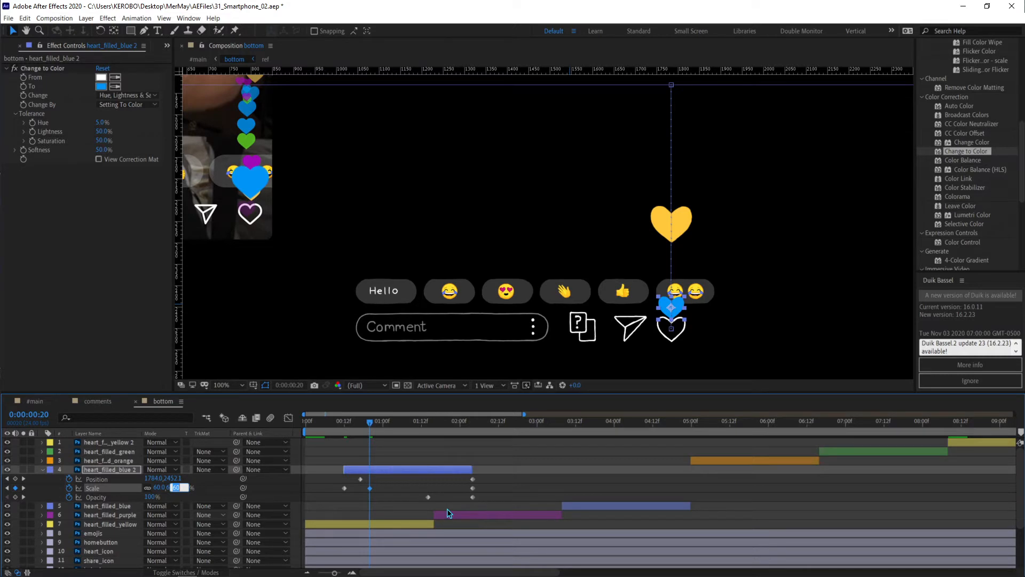
Set the duplicated blue heart's scale to 50% at its last keyframe, at 0:00:02:04, and preview the animation.
{"action": "left_click", "coordinate": [332, 479]}
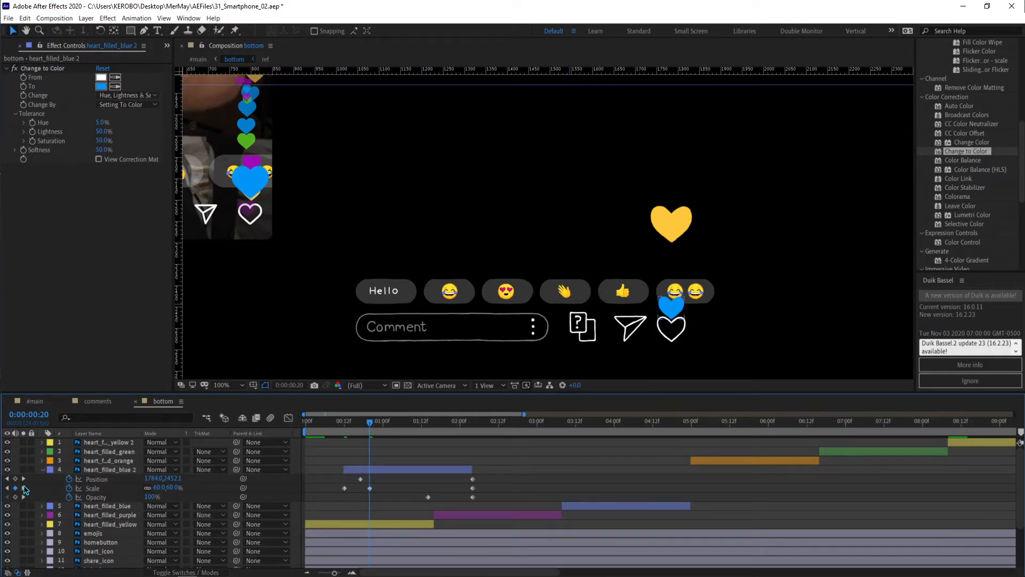
{"action": "key", "text": "k"}
{"action": "key", "text": "k"}
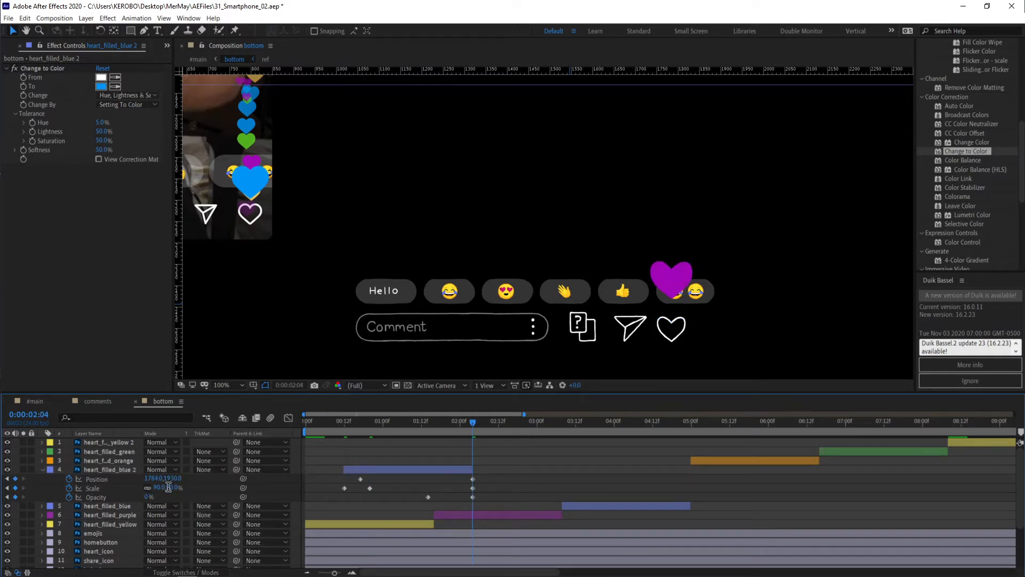
{"action": "left_click", "coordinate": [168, 487]}
{"action": "key", "text": "Return"}
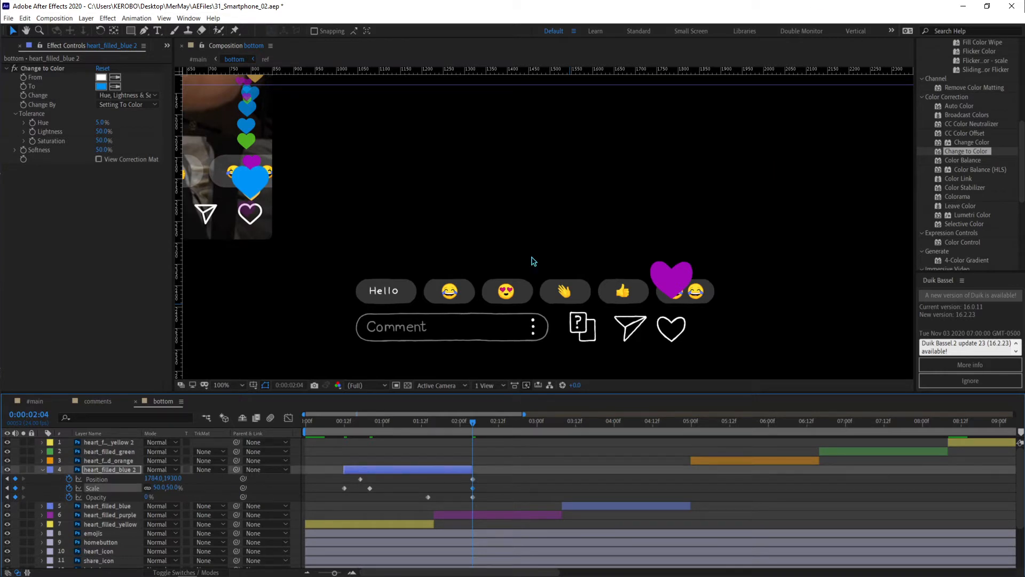
{"action": "key", "text": "comma"}
{"action": "key", "text": "space"}
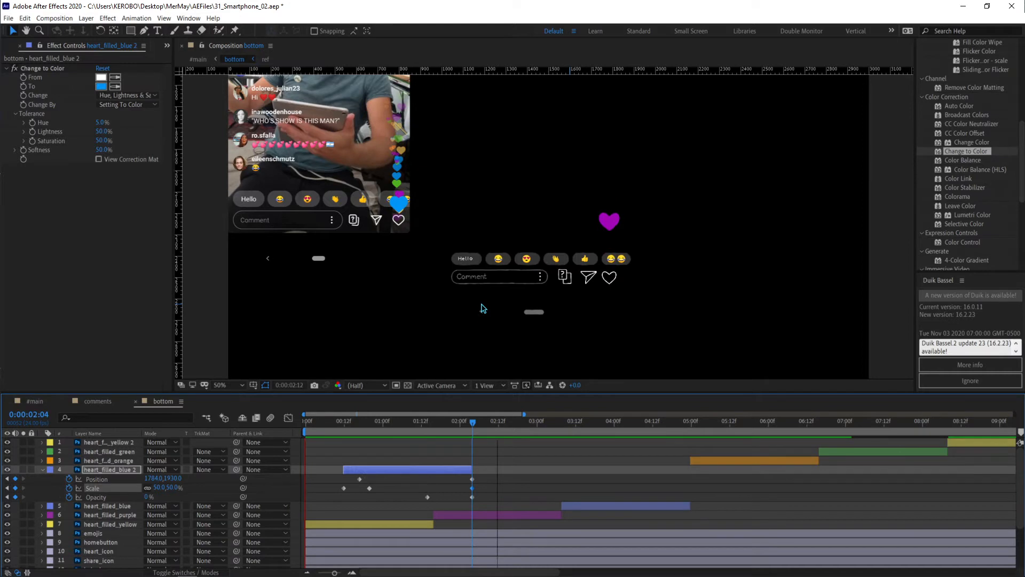
{"action": "key", "text": "period"}
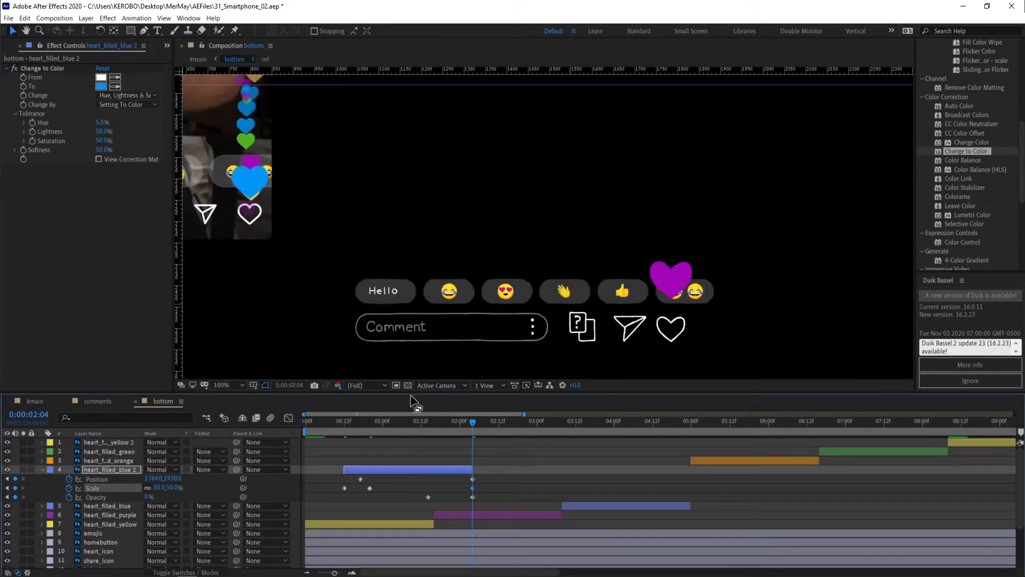
Move the duplicated blue heart's first opacity keyframe to about 0:00:01:05 so its fade-out begins earlier.
{"action": "left_click", "coordinate": [334, 421]}
{"action": "mouse_move", "coordinate": [366, 420]}
{"action": "left_mouse_down"}
{"action": "mouse_move", "coordinate": [379, 423]}
{"action": "mouse_move", "coordinate": [351, 430]}
{"action": "mouse_move", "coordinate": [361, 427]}
{"action": "left_mouse_up"}
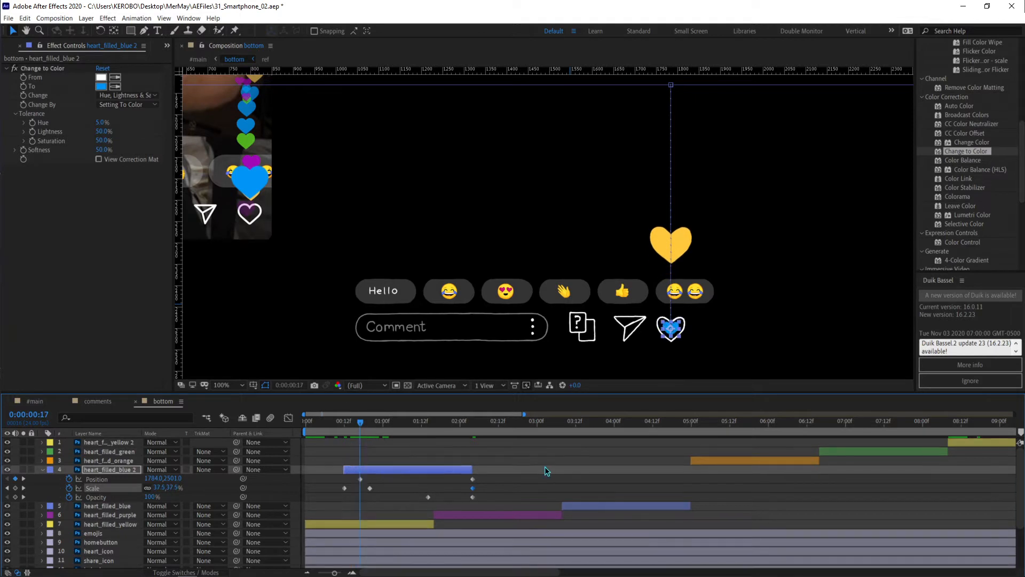
{"action": "left_click", "coordinate": [492, 242]}
{"action": "key", "text": "comma"}
{"action": "left_click_drag", "start_coordinate": [518, 252], "coordinate": [497, 257]}
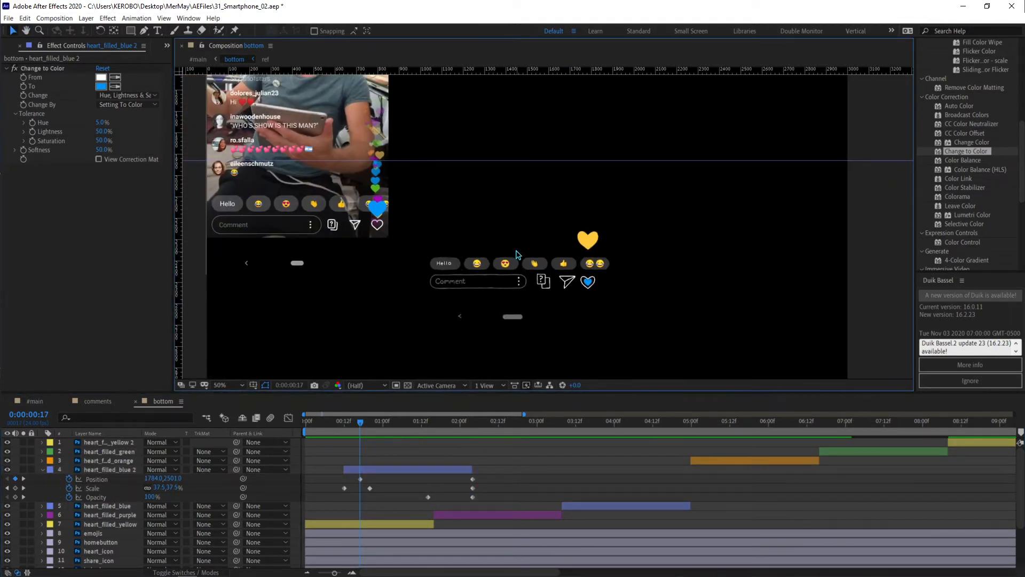
{"action": "key", "text": "space"}
{"action": "mouse_move", "coordinate": [438, 574]}
{"action": "left_click_drag", "start_coordinate": [428, 497], "coordinate": [398, 497]}
{"action": "key", "text": "space"}
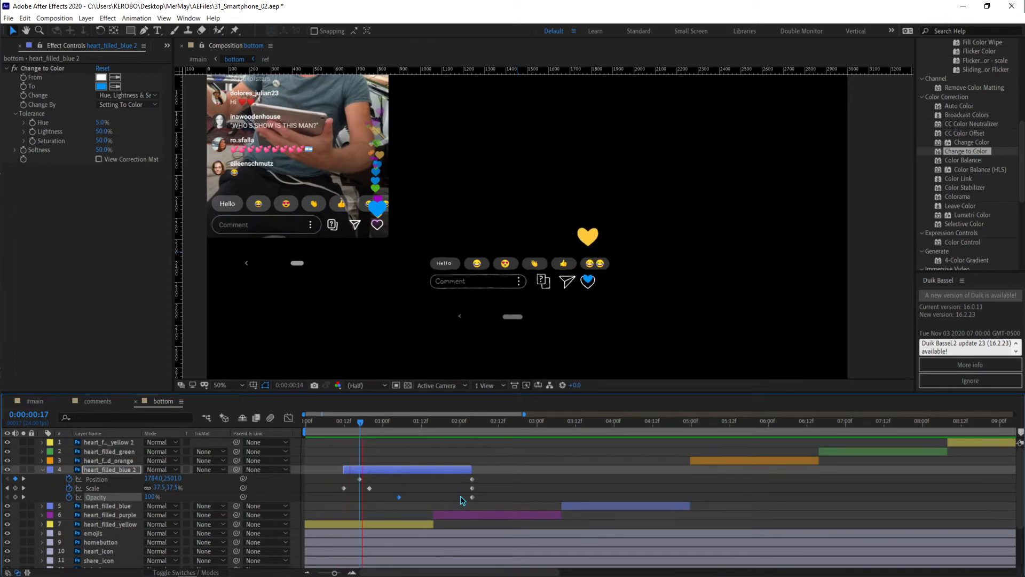
Review the playback of the overlapping hearts and examine the area above the heart icon up close.
{"action": "key", "text": "space"}
{"action": "key", "text": "space"}
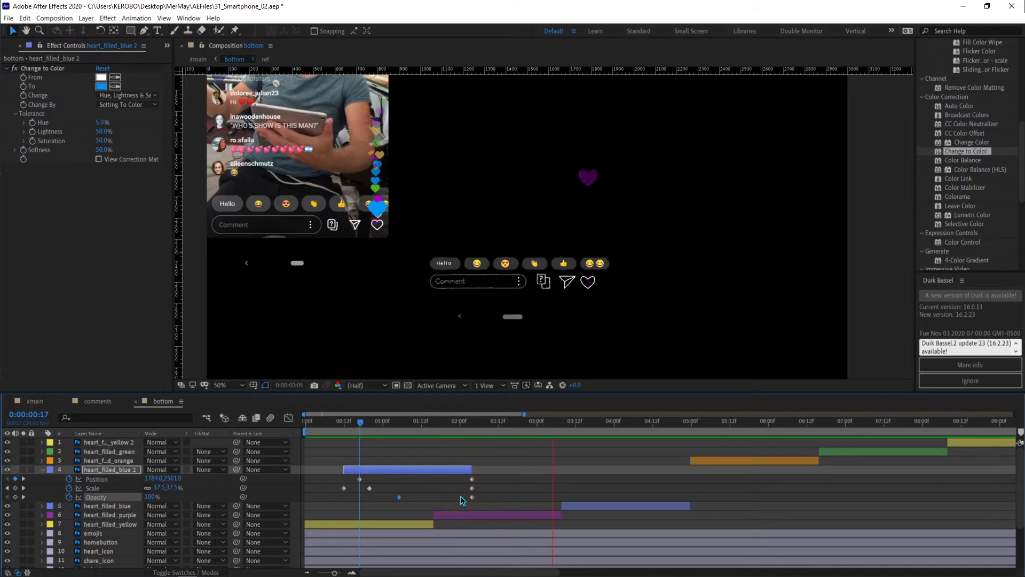
{"action": "key", "text": "space"}
{"action": "key", "text": "period"}
{"action": "key", "text": "period"}
{"action": "key", "text": "period"}
{"action": "key", "text": "period"}
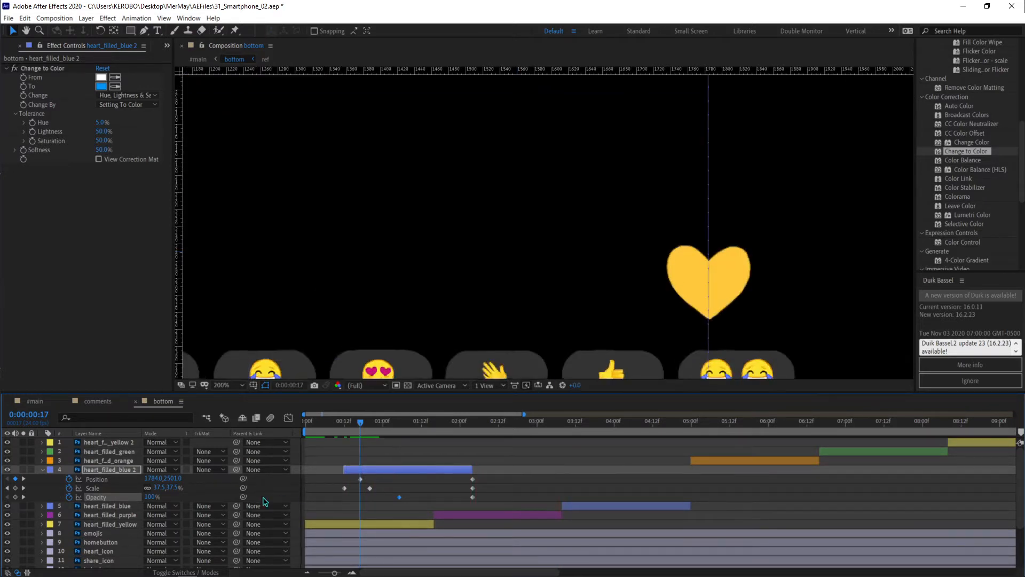
Compare the duplicated blue heart's motion path with the floating hearts in the reference livestream footage.
{"action": "left_click", "coordinate": [100, 479]}
{"action": "scroll", "coordinate": [440, 255], "scroll_direction": "down", "scroll_amount": 1}
{"action": "left_click_drag", "start_coordinate": [422, 238], "coordinate": [376, 197]}
{"action": "left_click_drag", "start_coordinate": [460, 296], "coordinate": [439, 296]}
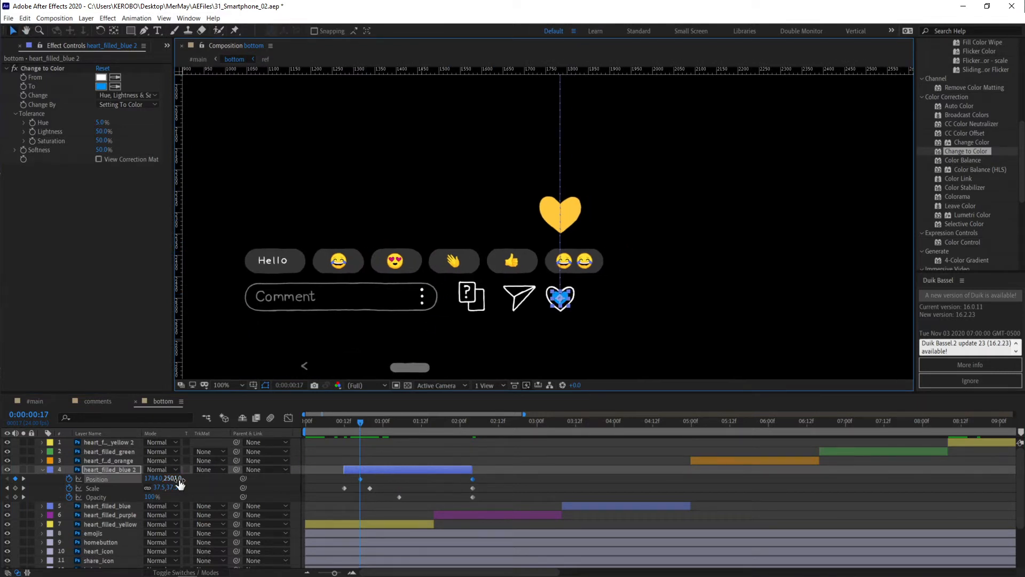
{"action": "scroll", "coordinate": [448, 227], "scroll_direction": "down", "scroll_amount": 3}
{"action": "left_click_drag", "start_coordinate": [447, 228], "coordinate": [567, 225]}
{"action": "scroll", "coordinate": [502, 286], "scroll_direction": "up", "scroll_amount": 3}
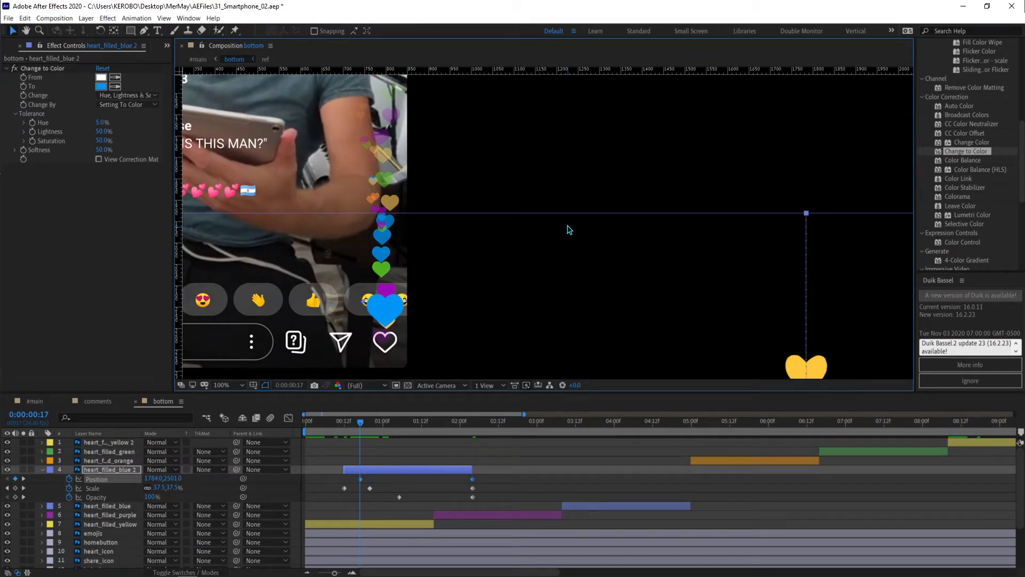
{"action": "key", "text": "comma"}
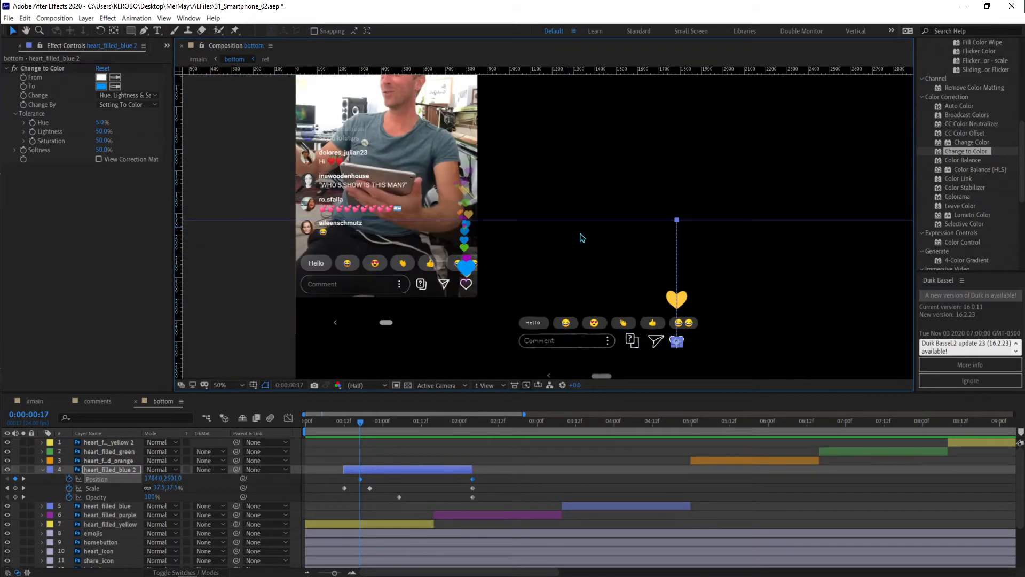
{"action": "left_click_drag", "start_coordinate": [582, 238], "coordinate": [492, 197]}
{"action": "key", "text": "period"}
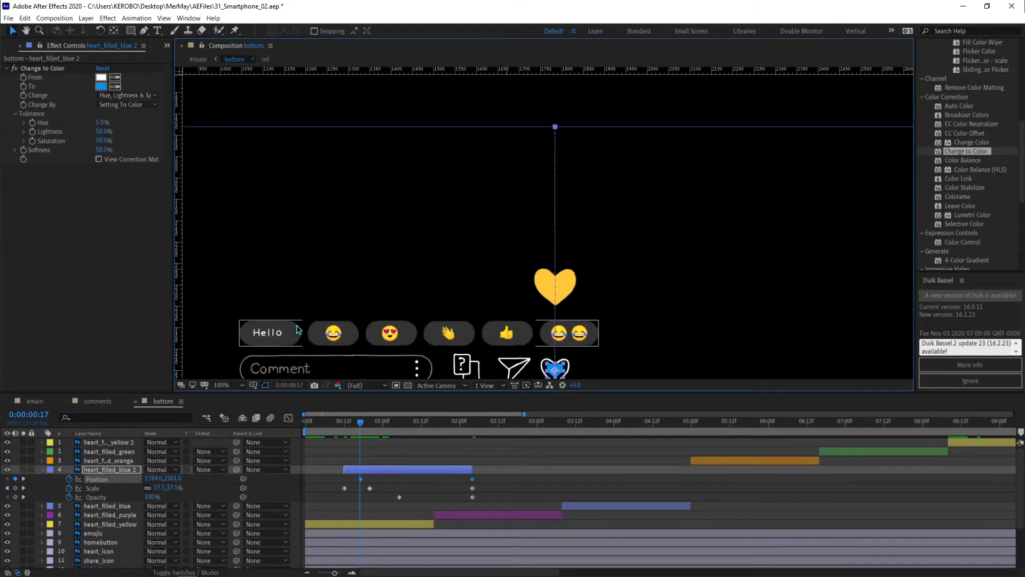
{"action": "left_click_drag", "start_coordinate": [296, 330], "coordinate": [261, 315]}
Try raising the duplicated blue heart's starting position to Y 2425 at 0:00:00:17, and undo the change.
{"action": "left_click_drag", "start_coordinate": [170, 483], "coordinate": [134, 489]}
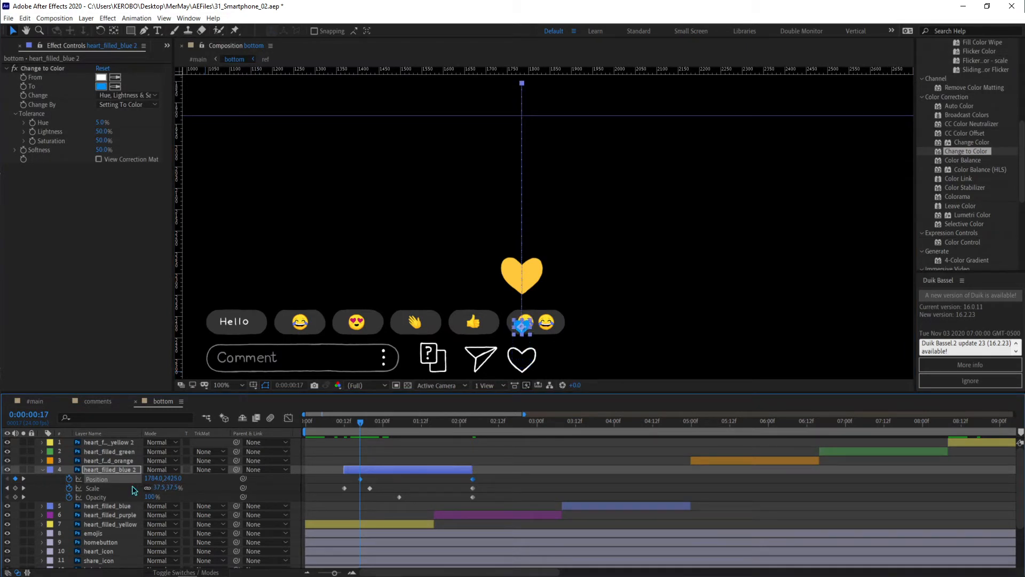
{"action": "key", "text": "ctrl+z"}
{"action": "left_click", "coordinate": [337, 444]}
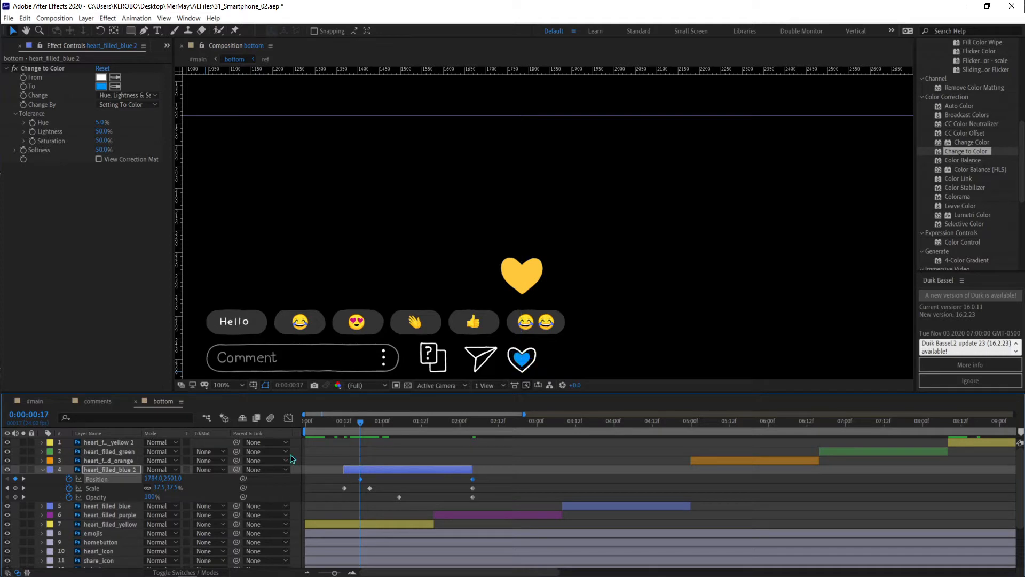
Set the duplicated blue heart's X position to 1728 at its last keyframe, at 0:00:02:04, and preview the animation.
{"action": "left_click", "coordinate": [24, 479]}
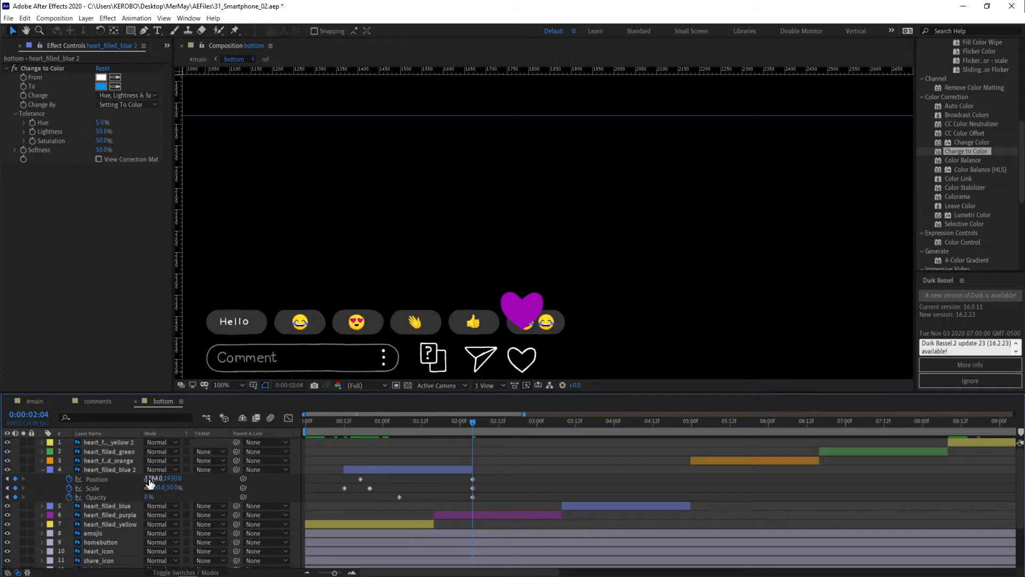
{"action": "left_click_drag", "start_coordinate": [150, 482], "coordinate": [138, 482]}
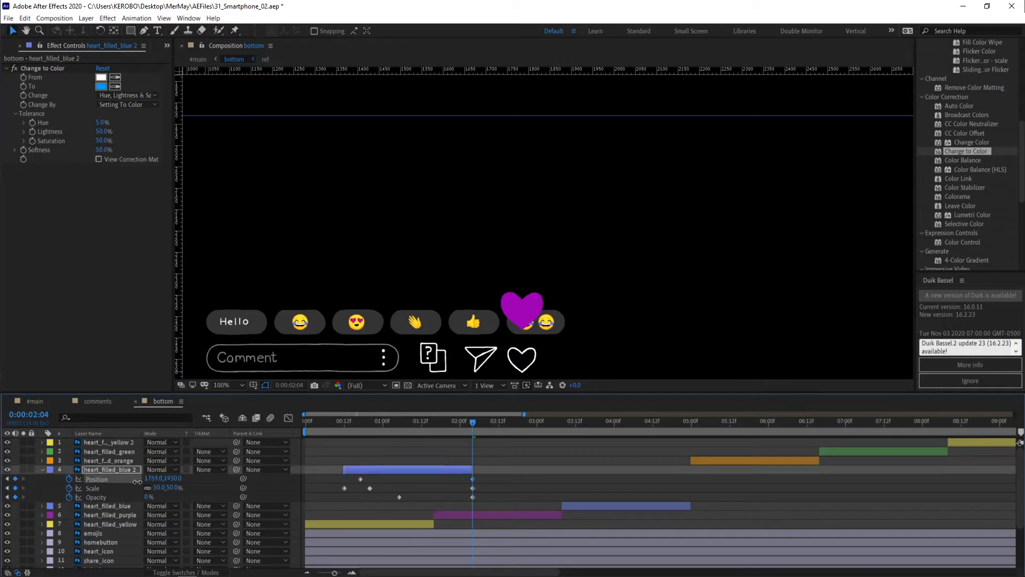
{"action": "key", "text": "space"}
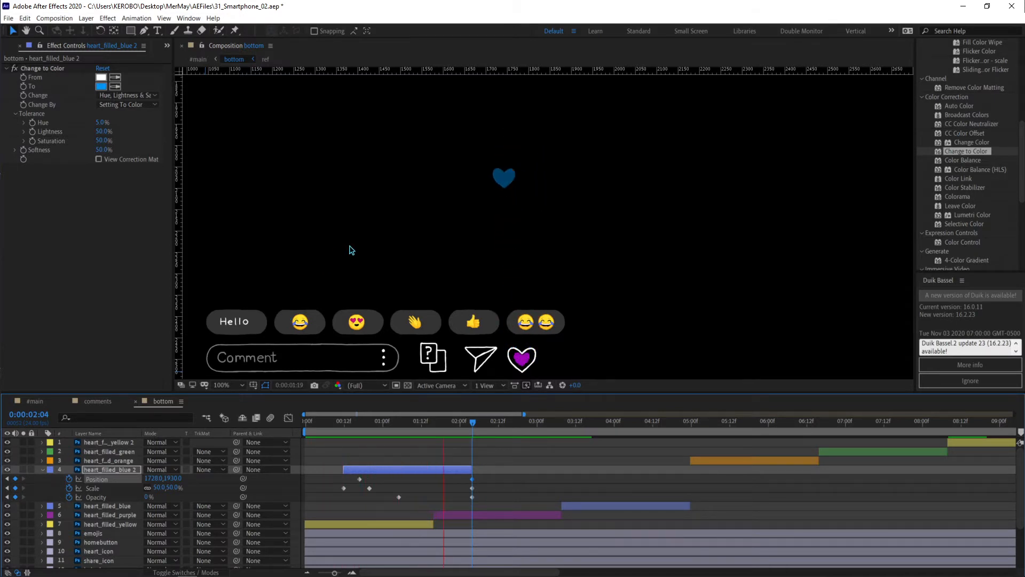
{"action": "key", "text": "comma"}
{"action": "key", "text": "comma"}
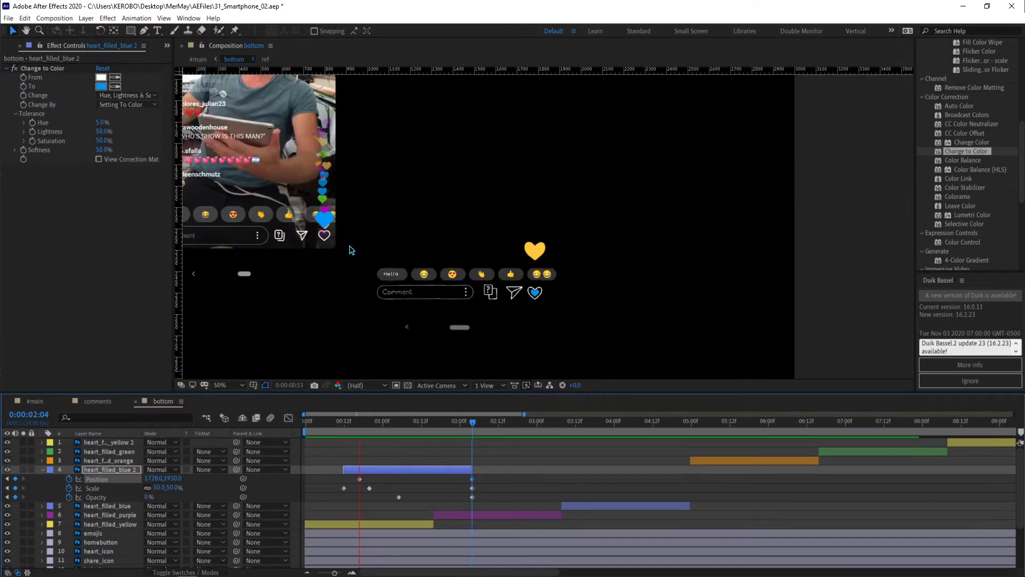
{"action": "key", "text": "space"}
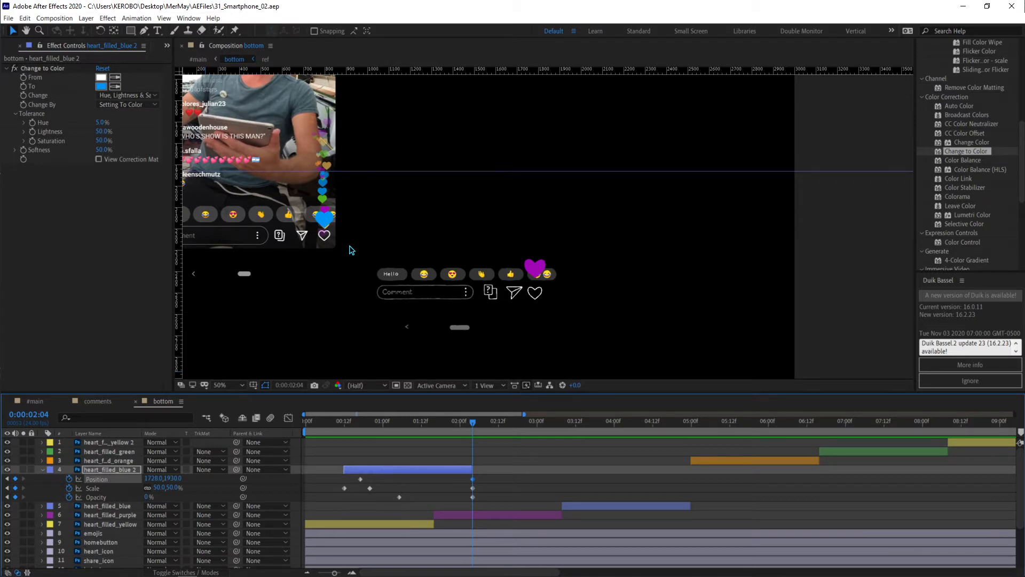
{"action": "left_click", "coordinate": [563, 468]}
{"action": "key", "text": "space"}
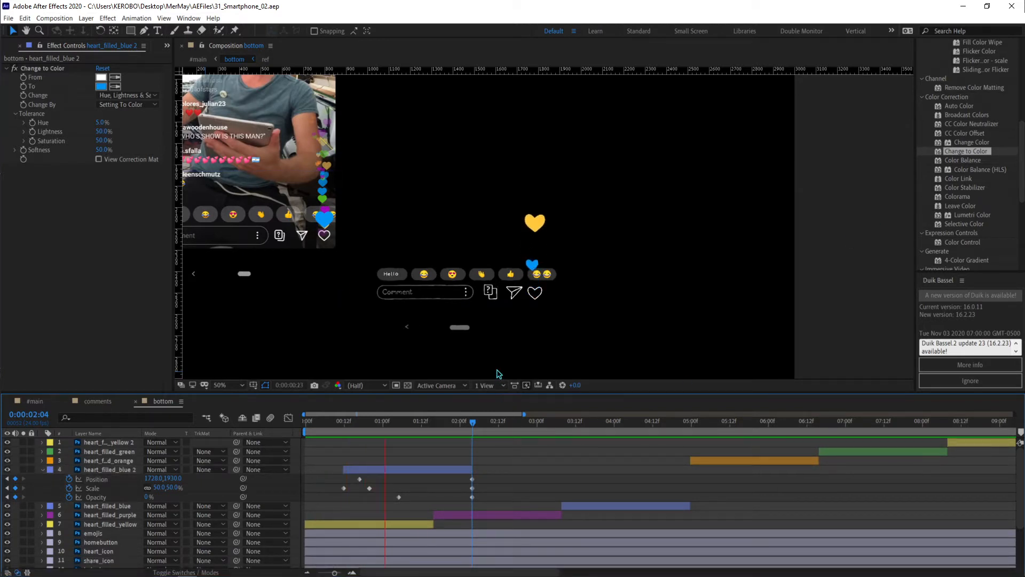
{"action": "key", "text": "space"}
Try adding a position keyframe for the duplicated blue heart at 0:00:01:11 and setting its last keyframe's X to 1741.
{"action": "left_click_drag", "start_coordinate": [334, 418], "coordinate": [405, 414]}
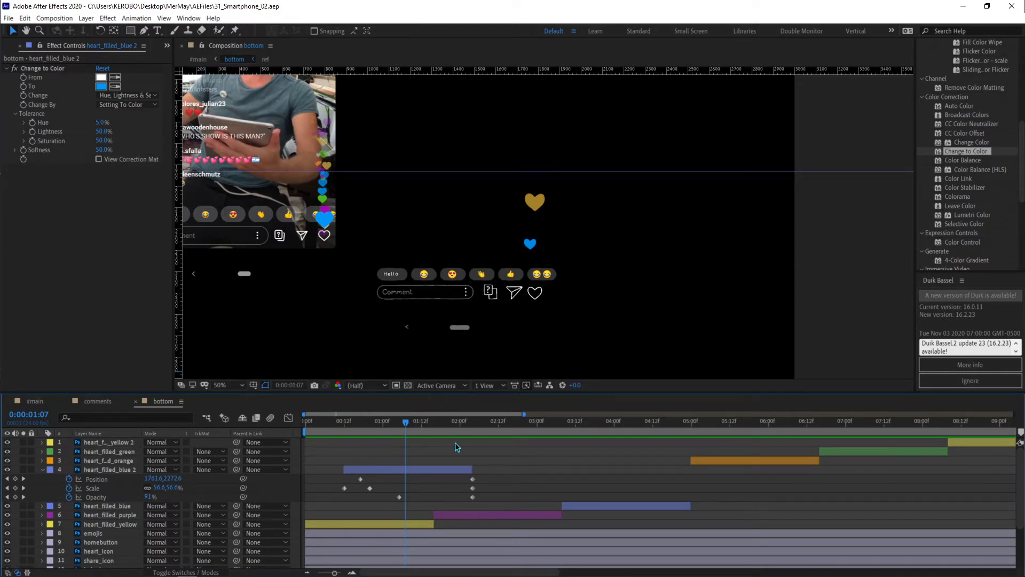
{"action": "left_click", "coordinate": [391, 468]}
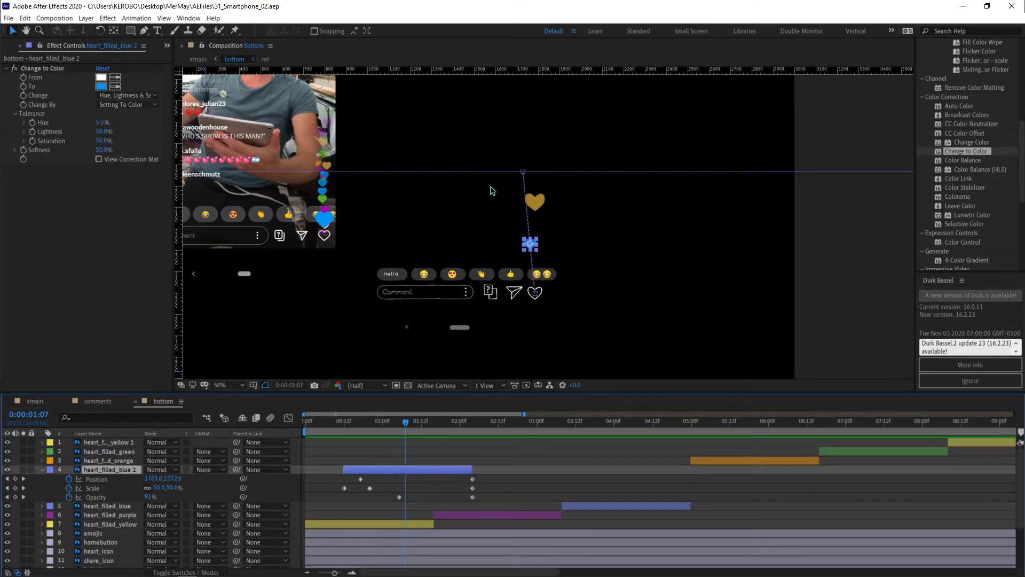
{"action": "left_click", "coordinate": [415, 421]}
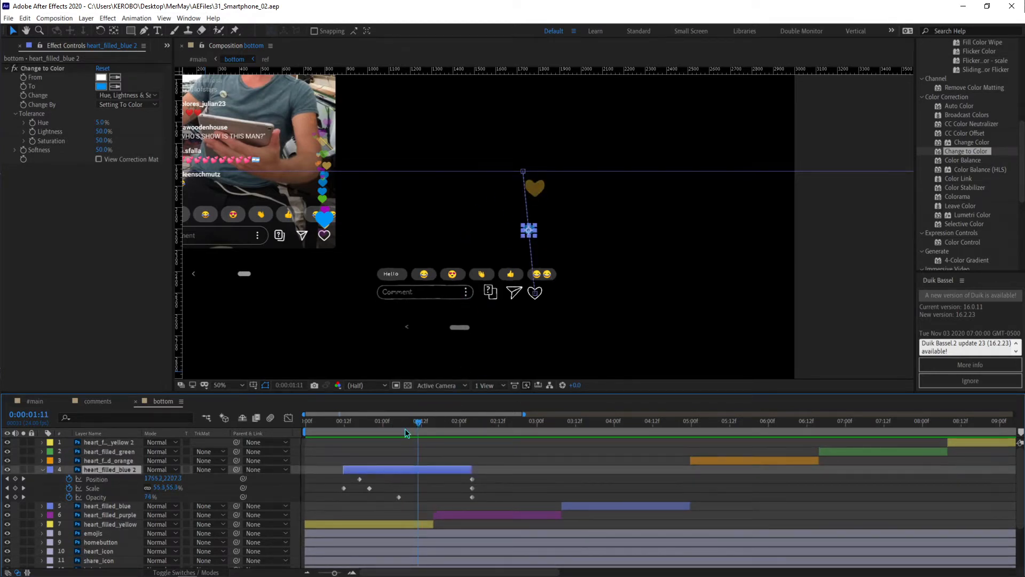
{"action": "left_click", "coordinate": [15, 478]}
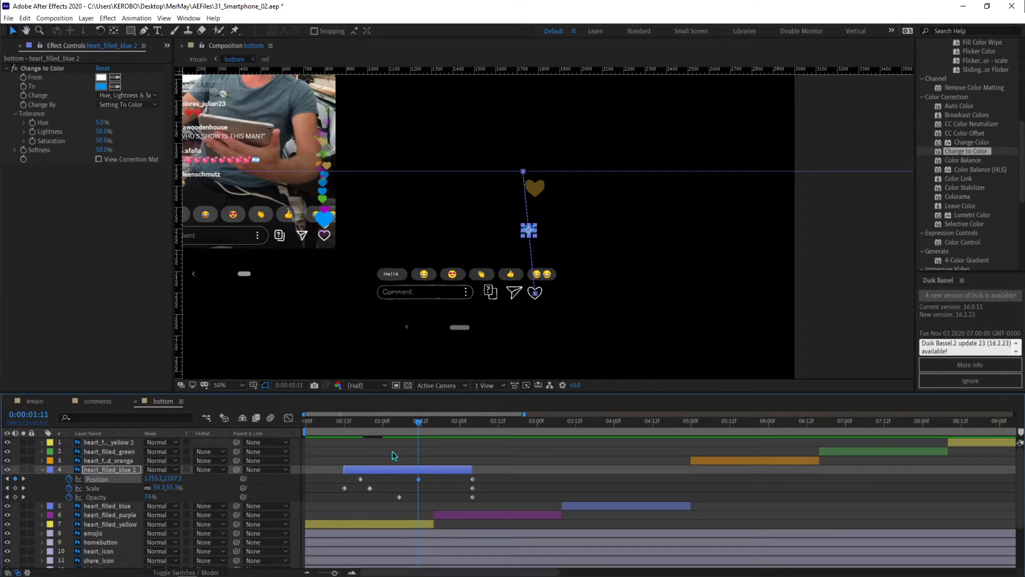
{"action": "left_click", "coordinate": [24, 478]}
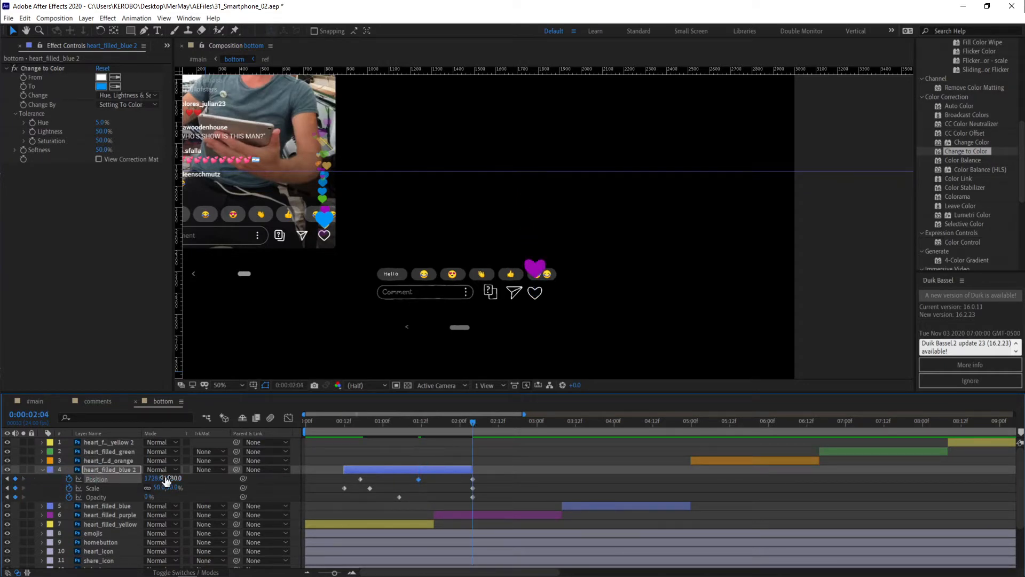
{"action": "left_click_drag", "start_coordinate": [155, 474], "coordinate": [145, 474]}
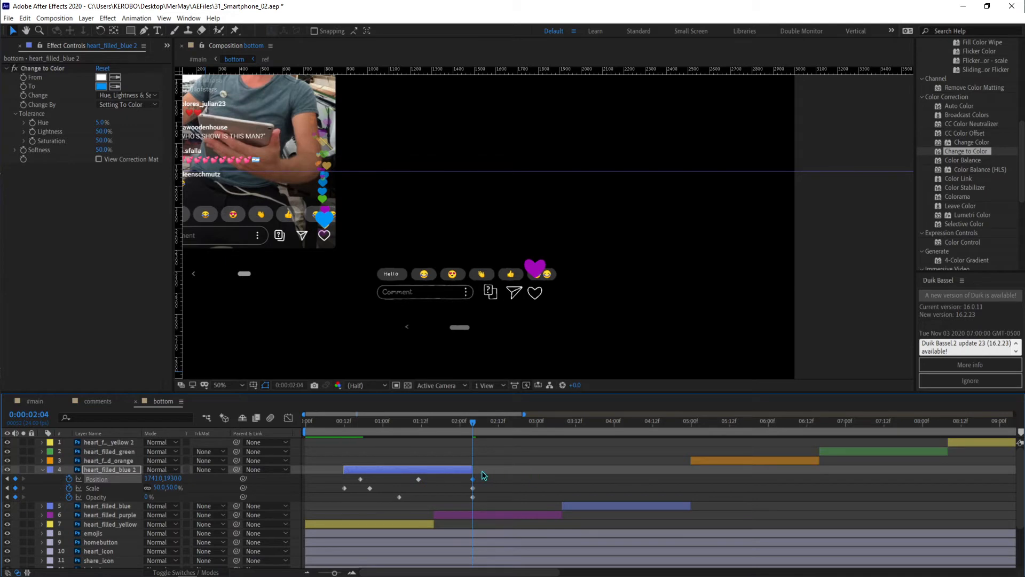
Try extending the duplicated blue heart layer's end and setting its final X position to 1791, and undo these edits.
{"action": "left_click_drag", "start_coordinate": [470, 466], "coordinate": [490, 467]}
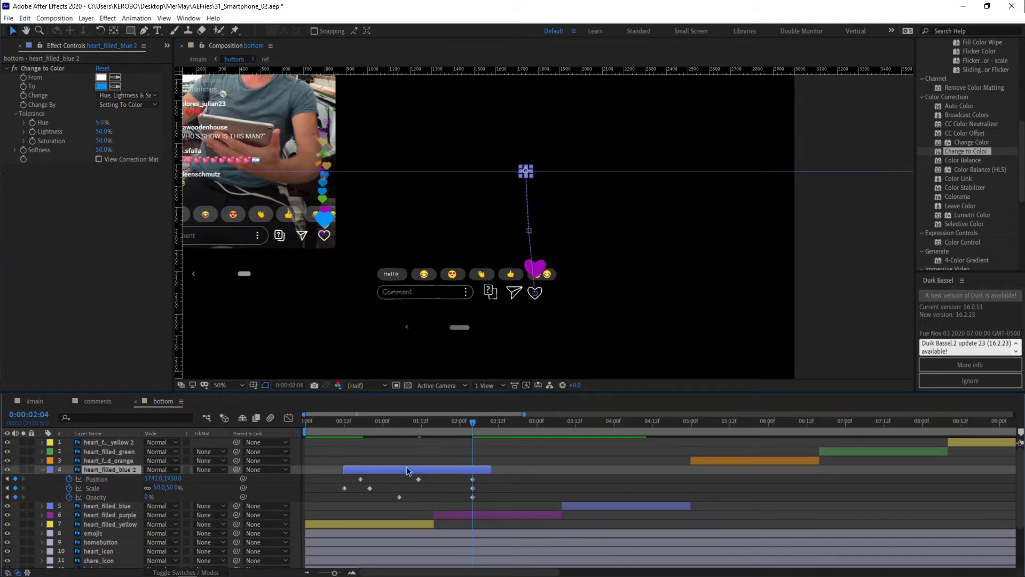
{"action": "left_click_drag", "start_coordinate": [153, 474], "coordinate": [180, 474]}
{"action": "left_click", "coordinate": [511, 240]}
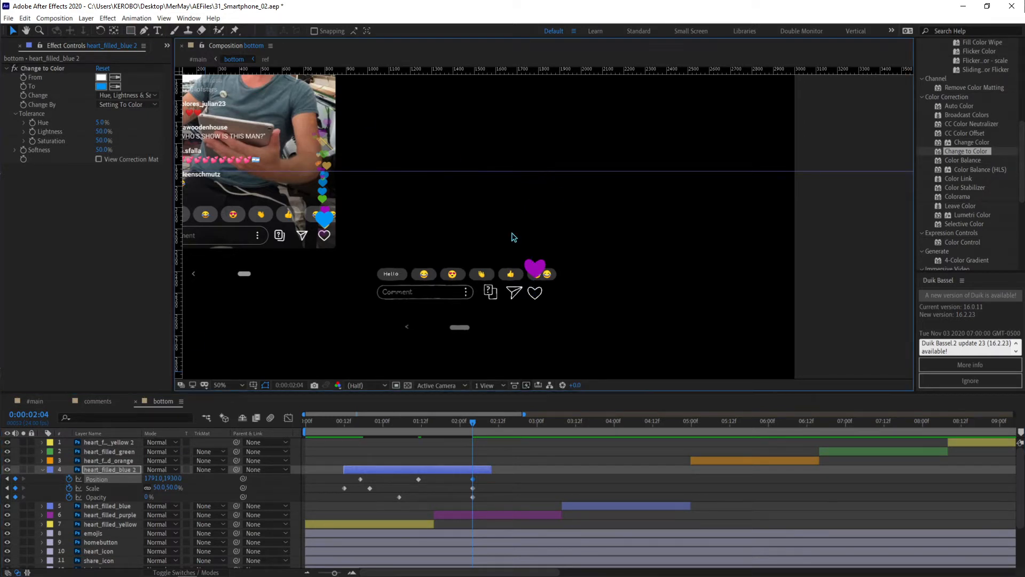
{"action": "left_click", "coordinate": [418, 479]}
{"action": "left_click", "coordinate": [429, 472]}
{"action": "key", "text": "alt+]"}
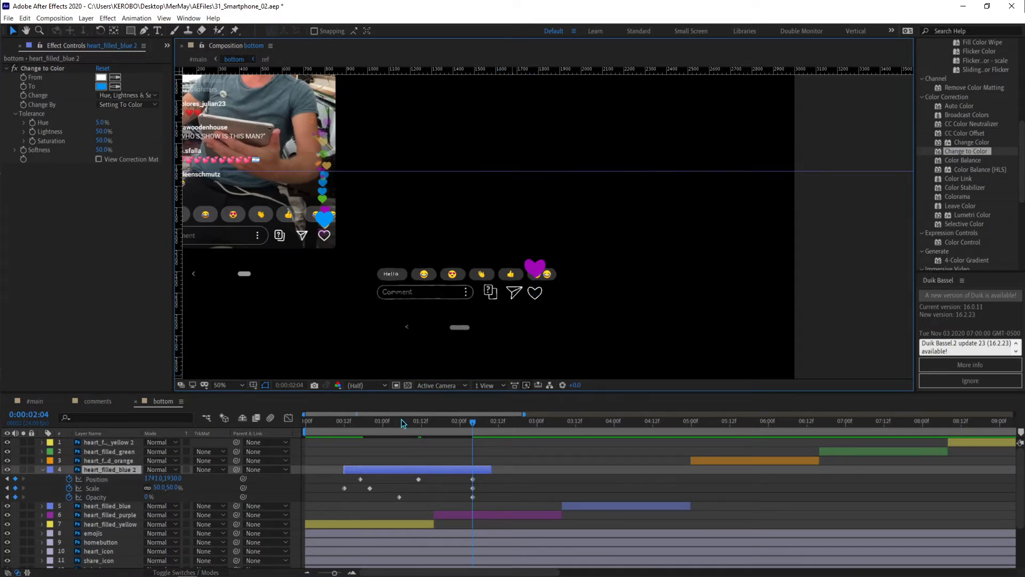
Add position keyframes to the duplicated blue heart at 0:00:01:06 and at 0:00:01:17, setting X to 1783.6 at the latter.
{"action": "left_click", "coordinate": [418, 421]}
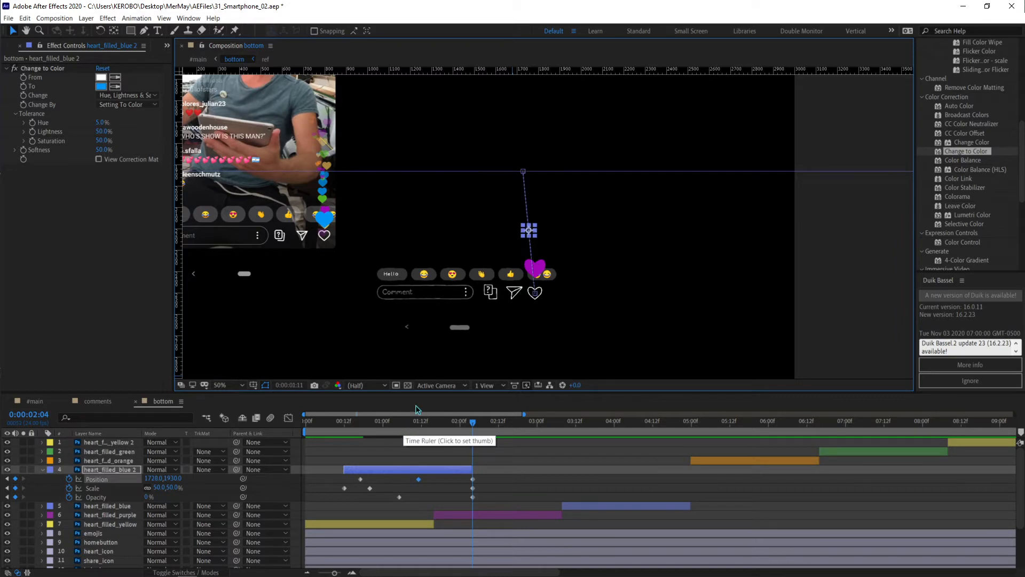
{"action": "left_click", "coordinate": [401, 420]}
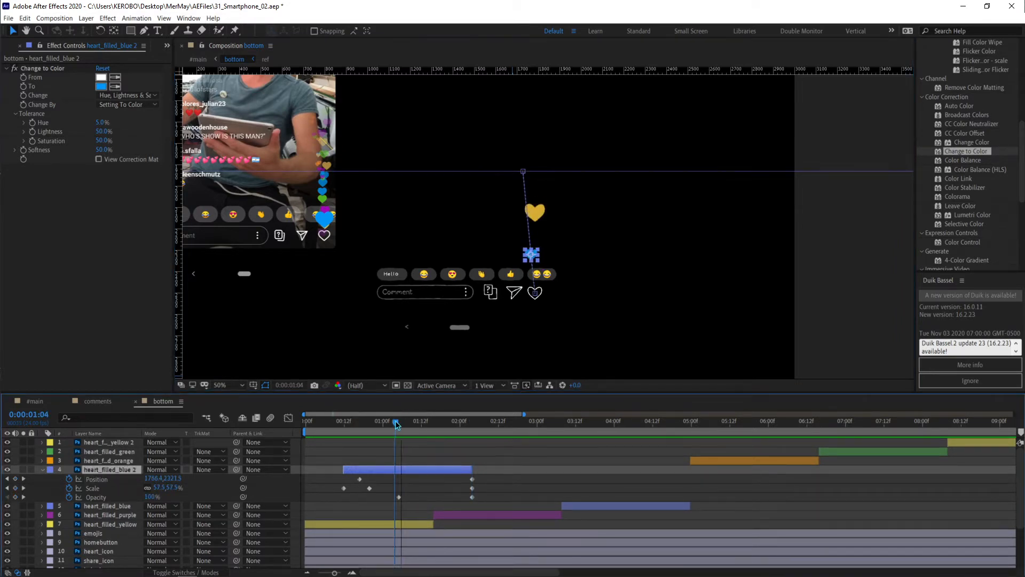
{"action": "left_click", "coordinate": [15, 478]}
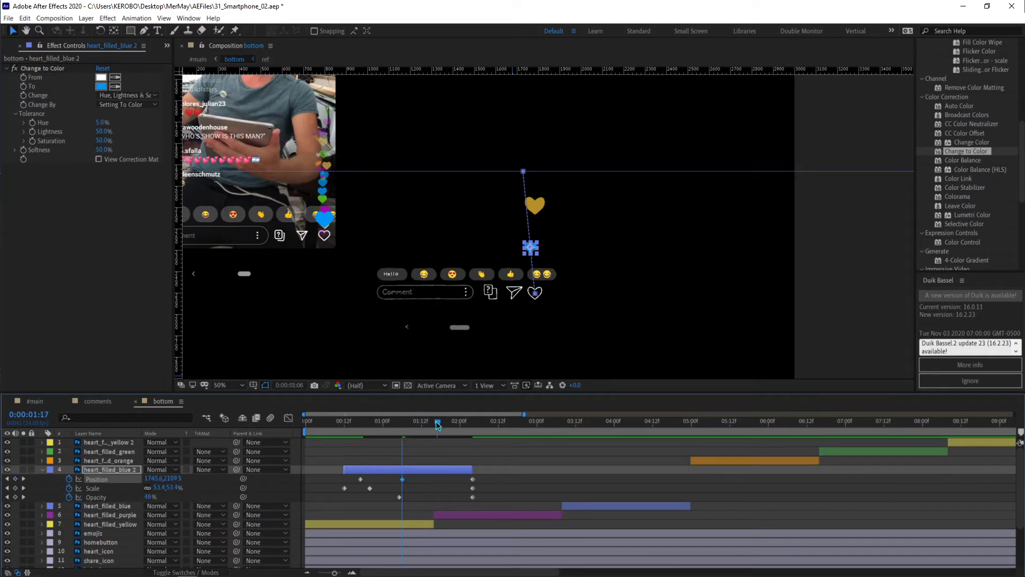
{"action": "left_click", "coordinate": [436, 421]}
{"action": "left_click_drag", "start_coordinate": [152, 478], "coordinate": [170, 475]}
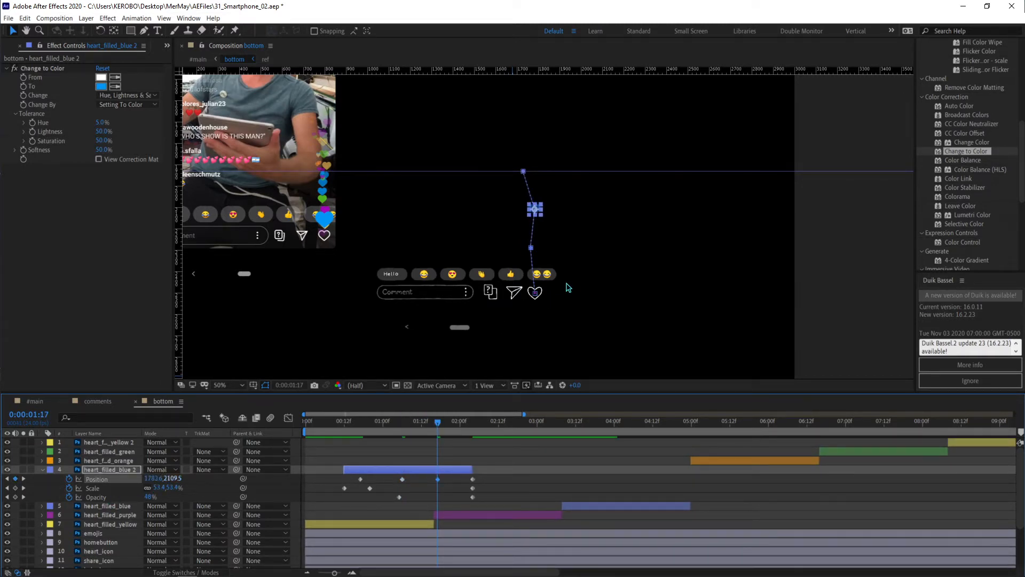
Convert the two middle points of the duplicated blue heart's motion path to smooth curves and preview the swaying movement.
{"action": "scroll", "coordinate": [548, 227], "scroll_direction": "up", "scroll_amount": 2}
{"action": "left_click_drag", "start_coordinate": [573, 171], "coordinate": [435, 339]}
{"action": "key", "text": "v"}
{"action": "left_click", "coordinate": [493, 304]}
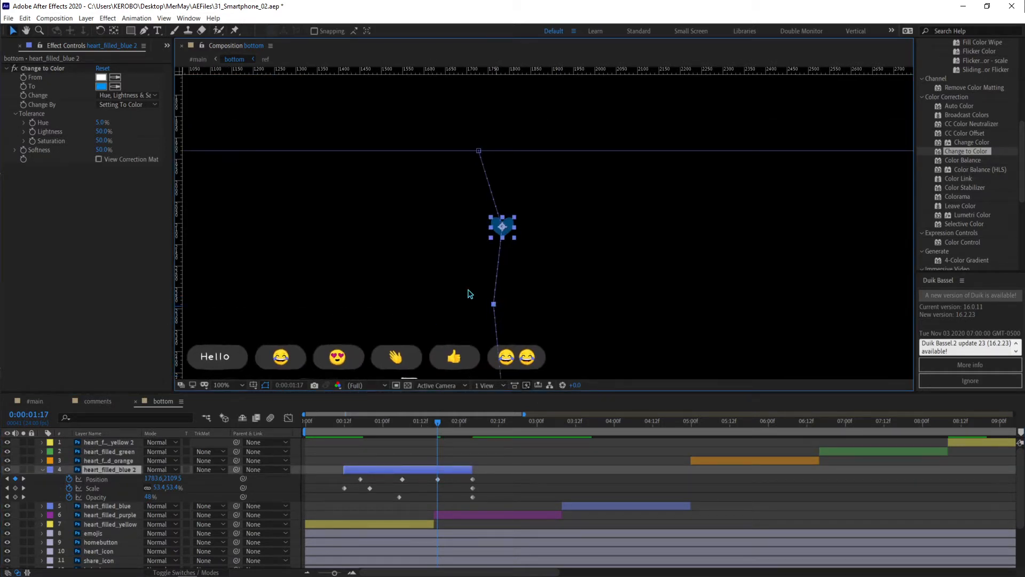
{"action": "left_click_drag", "start_coordinate": [143, 32], "coordinate": [171, 68]}
{"action": "left_click", "coordinate": [493, 304]}
{"action": "left_click", "coordinate": [503, 227]}
{"action": "key", "text": "comma"}
{"action": "key", "text": "v"}
{"action": "key", "text": "space"}
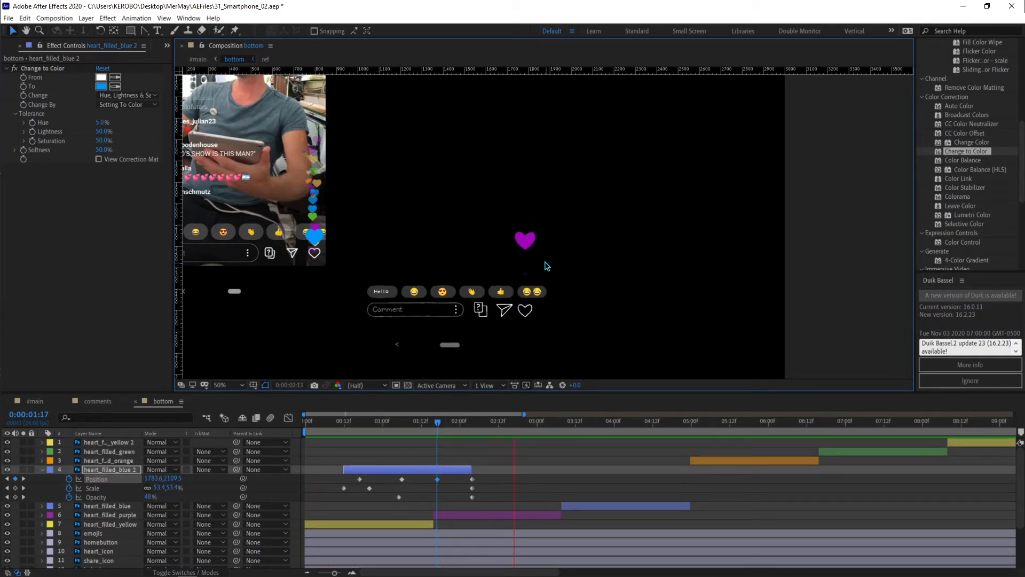
{"action": "key", "text": "space"}
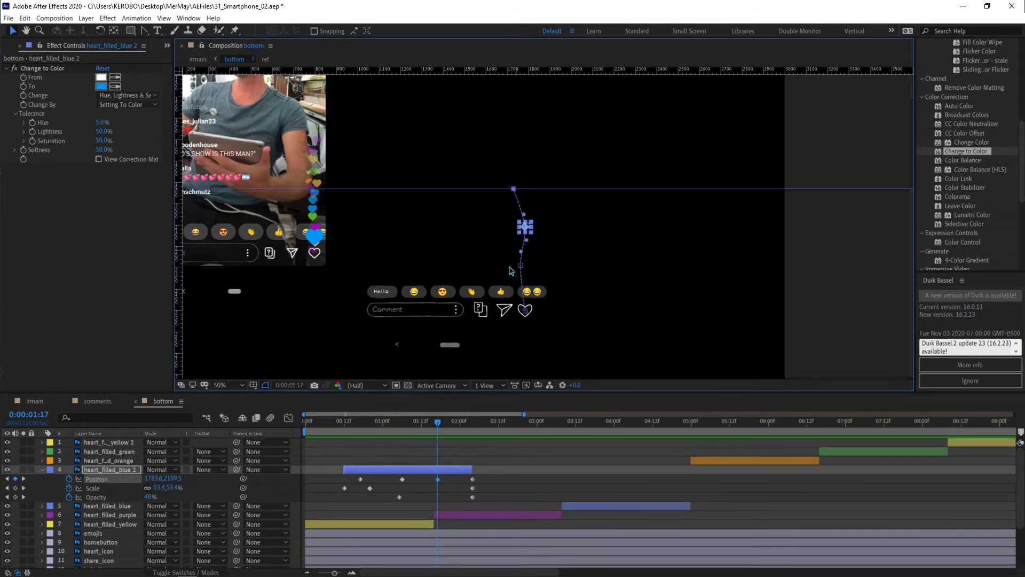
Play back the heart animation with the whole composition in view beside the reference footage, and save the project.
{"action": "left_click", "coordinate": [539, 486]}
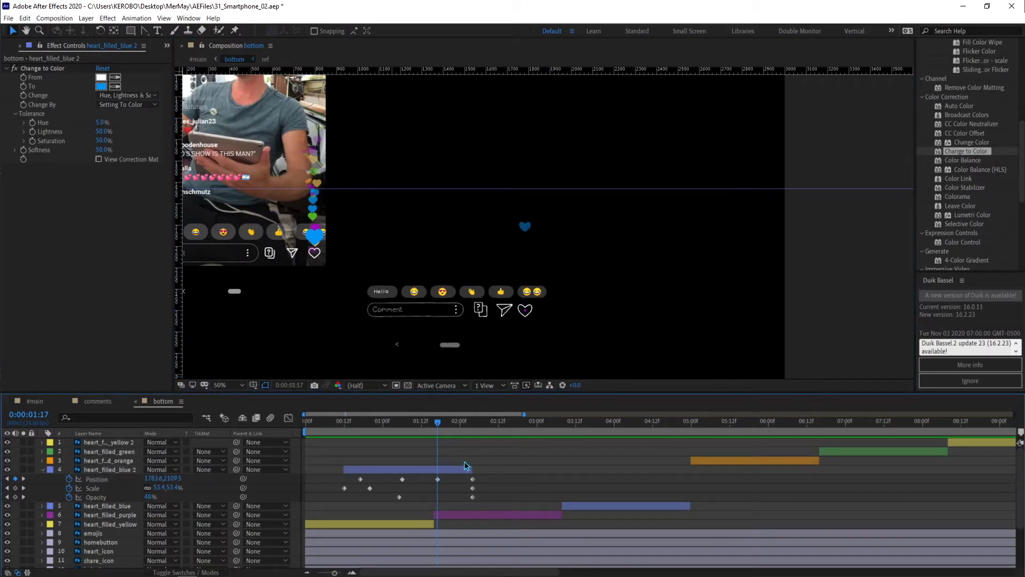
{"action": "left_click", "coordinate": [457, 469]}
{"action": "scroll", "coordinate": [475, 304], "scroll_direction": "down", "scroll_amount": 2}
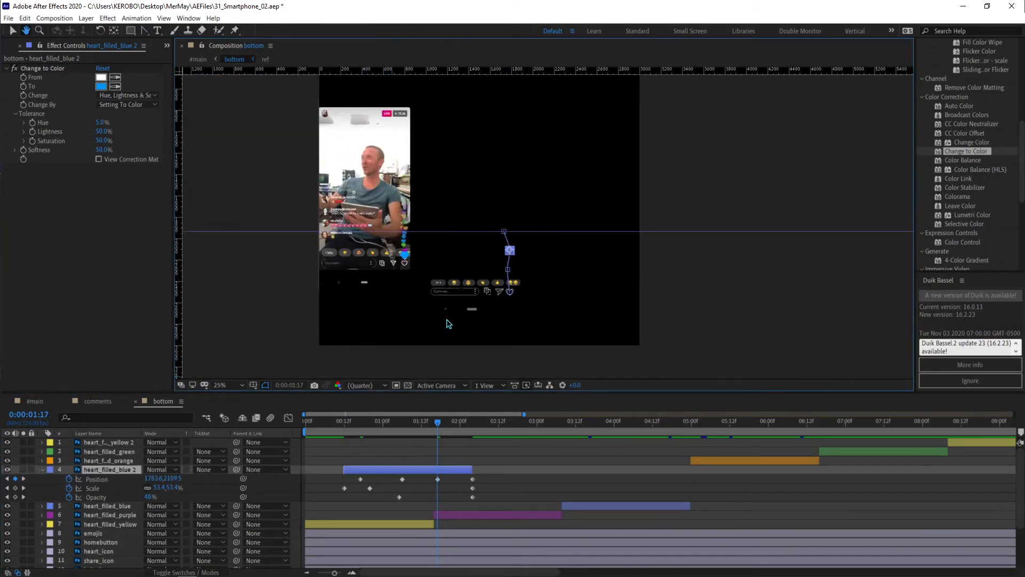
{"action": "scroll", "coordinate": [448, 321], "scroll_direction": "up", "scroll_amount": 2}
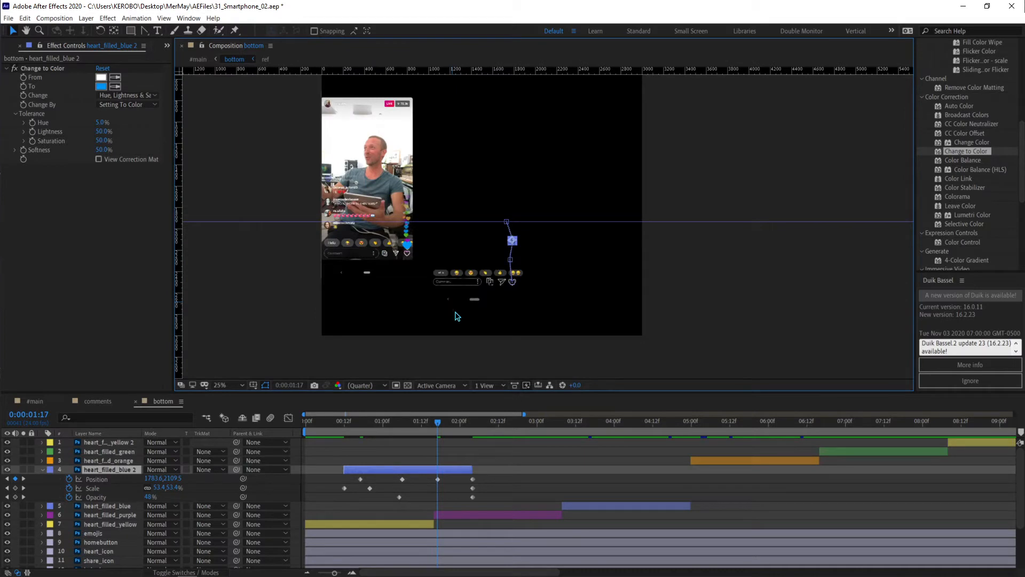
{"action": "left_click", "coordinate": [489, 488]}
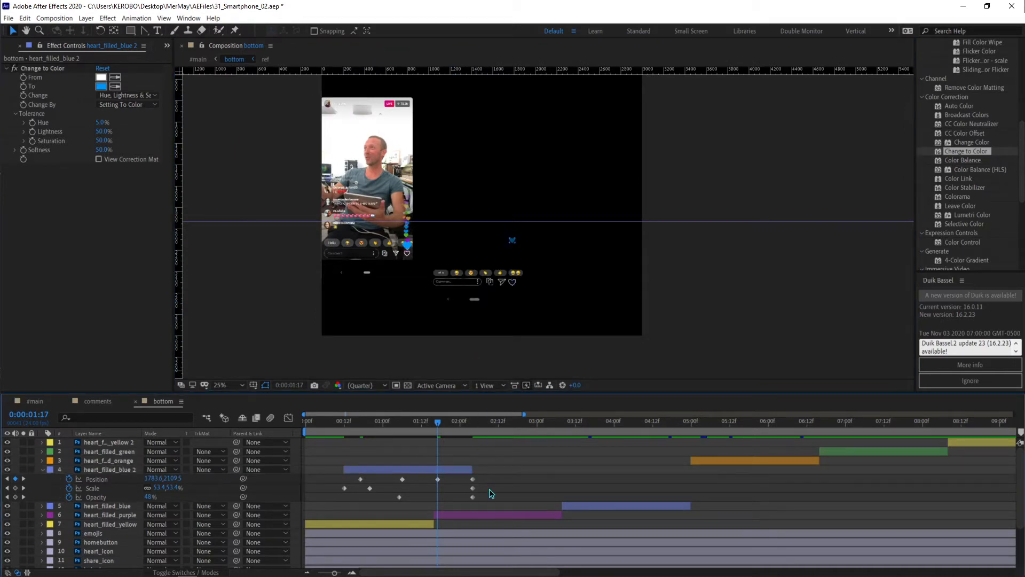
{"action": "key", "text": "space"}
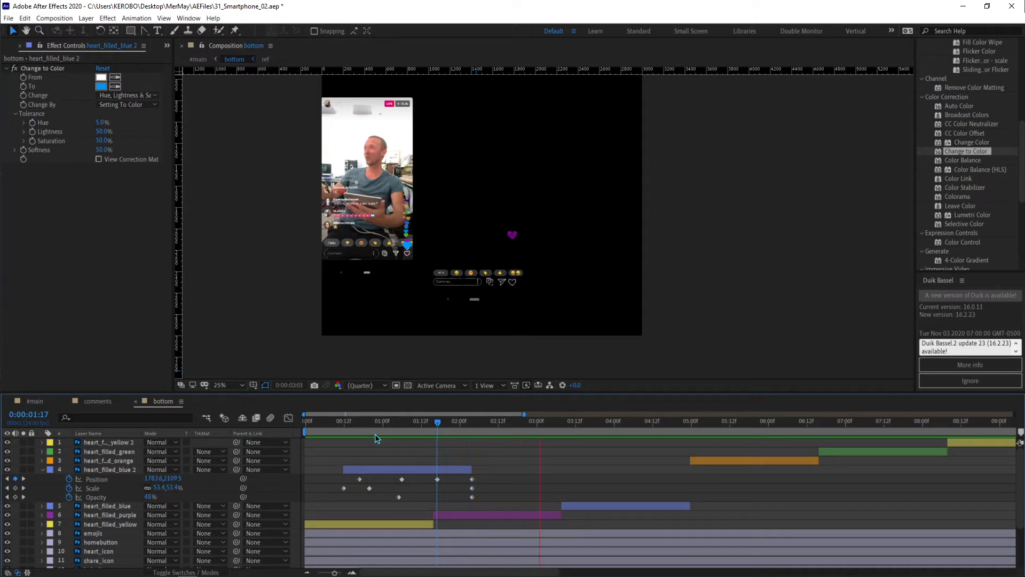
{"action": "key", "text": "space"}
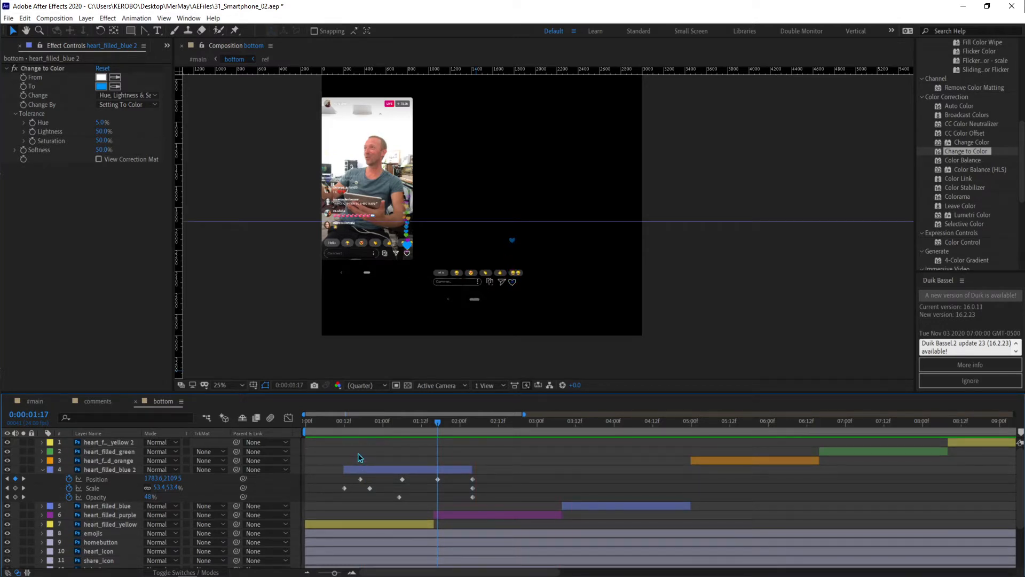
{"action": "key", "text": "ctrl+s"}
Duplicate the heart_filled_blue 2 layer and shift the copy to start at about 0:00:00:16.
{"action": "left_click", "coordinate": [369, 468]}
{"action": "key", "text": "ctrl+d"}
{"action": "left_click_drag", "start_coordinate": [370, 468], "coordinate": [383, 468]}
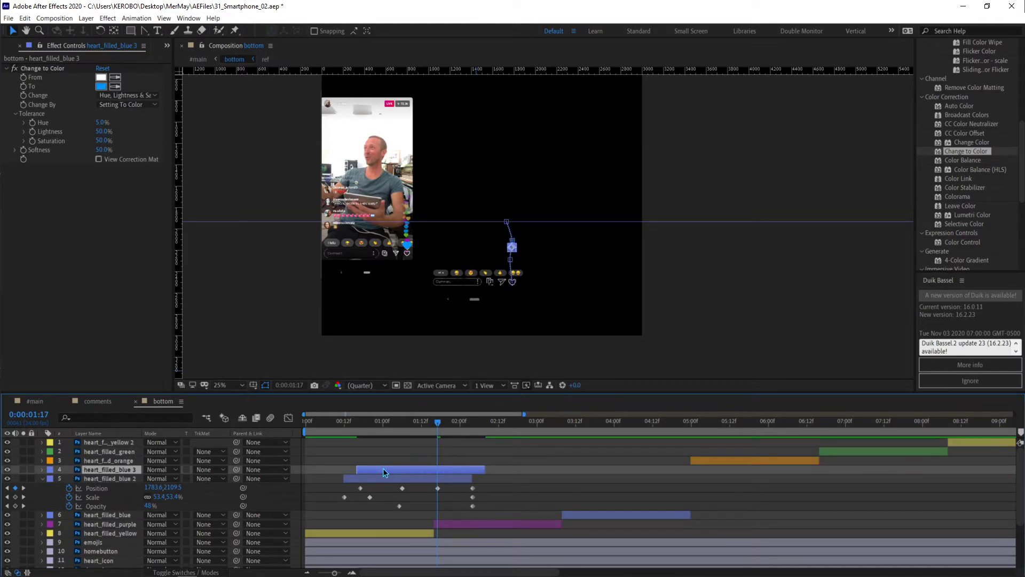
{"action": "left_click", "coordinate": [376, 475]}
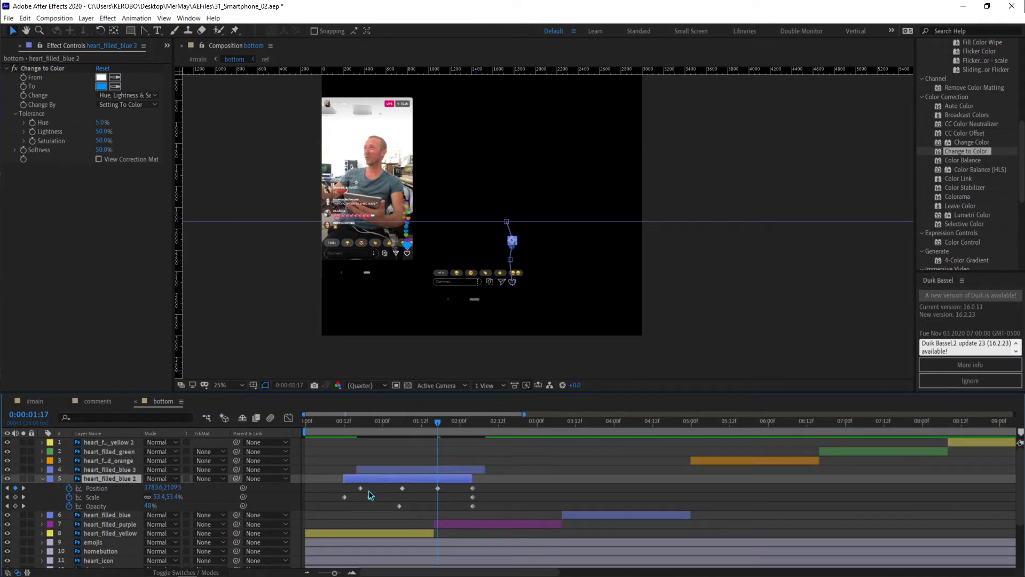
{"action": "left_click_drag", "start_coordinate": [311, 484], "coordinate": [486, 514]}
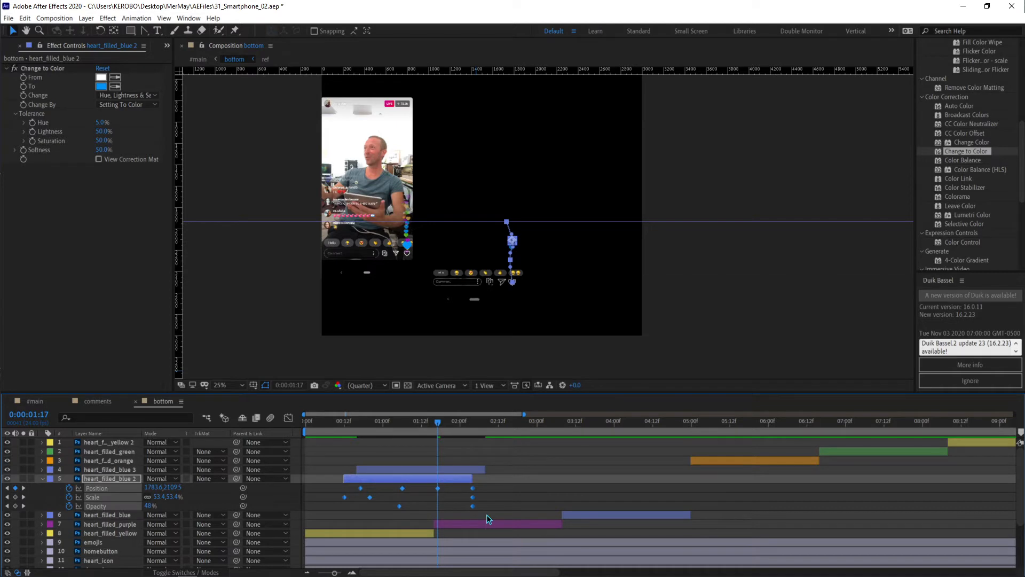
{"action": "left_click", "coordinate": [437, 470]}
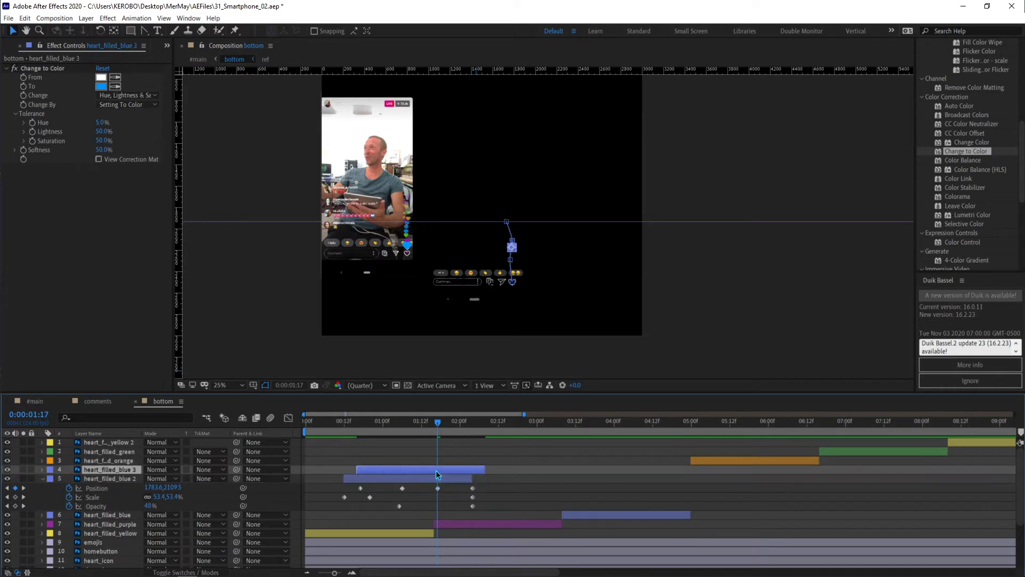
{"action": "left_click", "coordinate": [536, 478]}
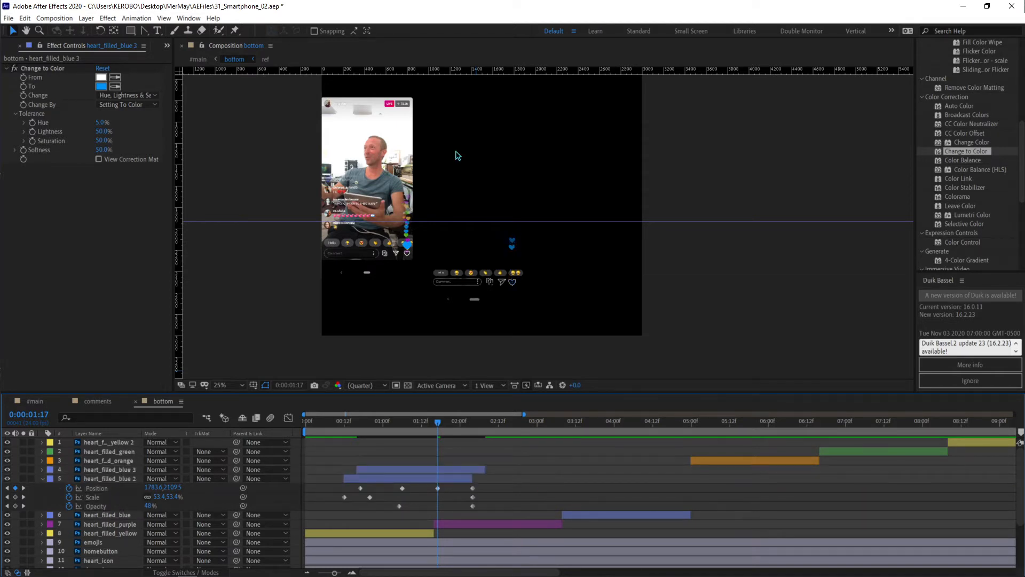
Reveal the keyframes of heart_filled_blue 3 and set its position X to 1815.2 at the 0:00:01:10 keyframe.
{"action": "key", "text": "period"}
{"action": "left_click", "coordinate": [434, 470]}
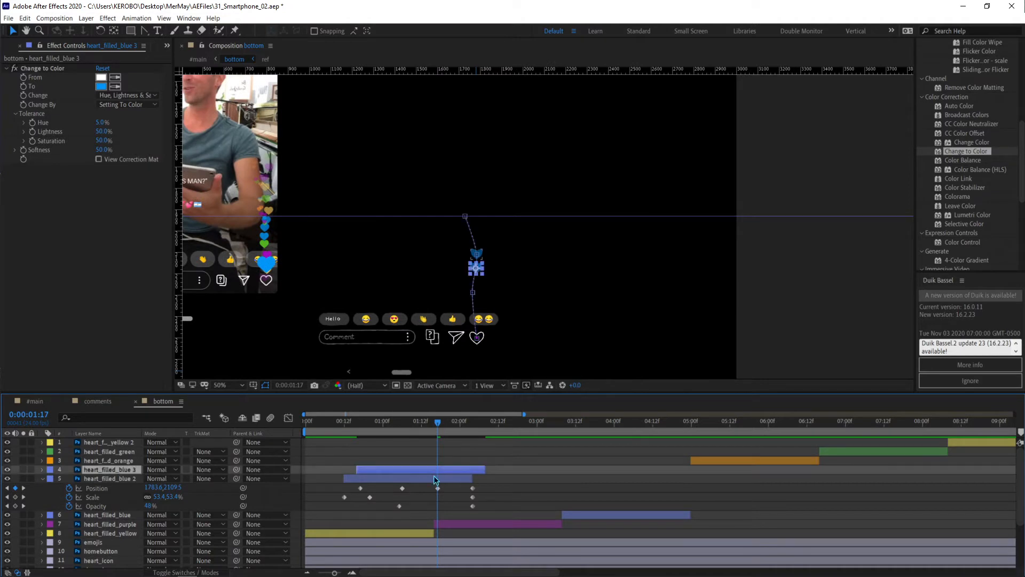
{"action": "key", "text": "u"}
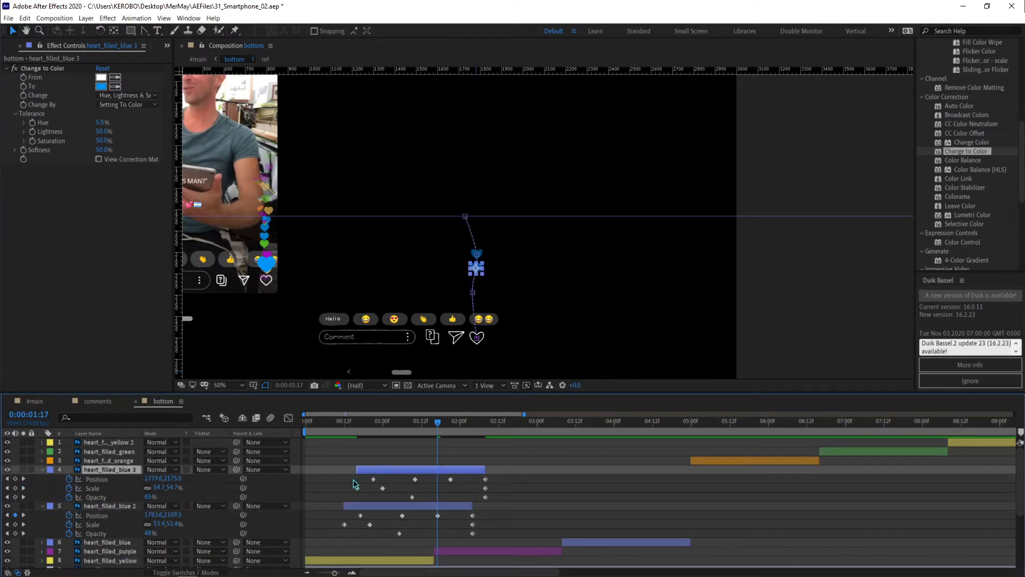
{"action": "left_click", "coordinate": [7, 478]}
{"action": "left_click", "coordinate": [7, 478]}
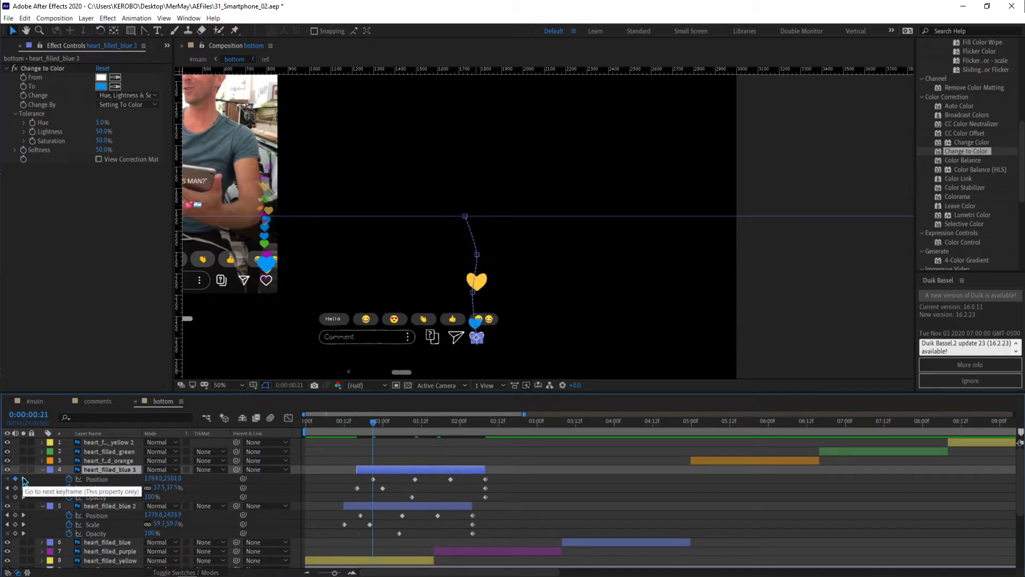
{"action": "left_click", "coordinate": [24, 479]}
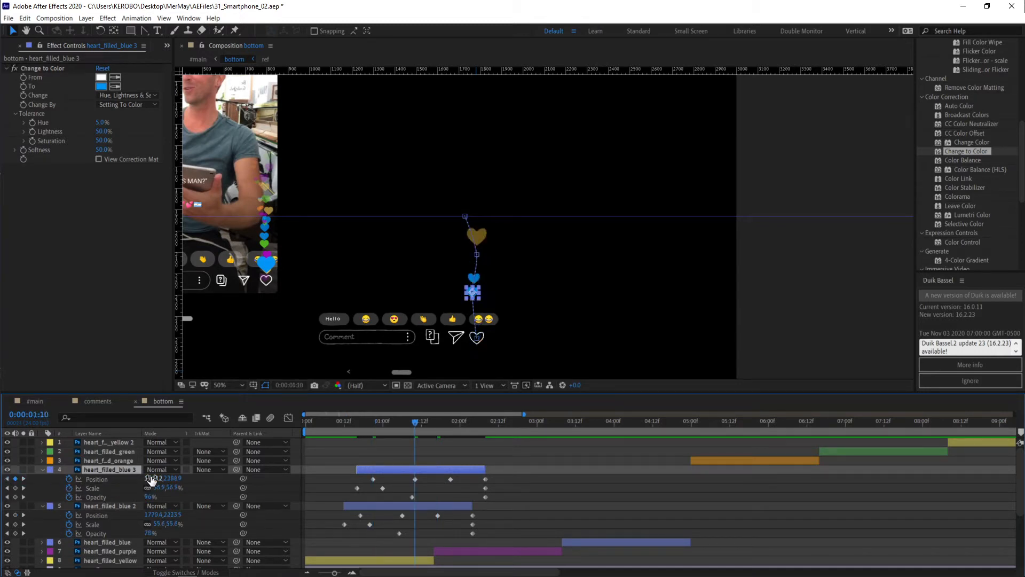
{"action": "left_click_drag", "start_coordinate": [175, 475], "coordinate": [181, 475]}
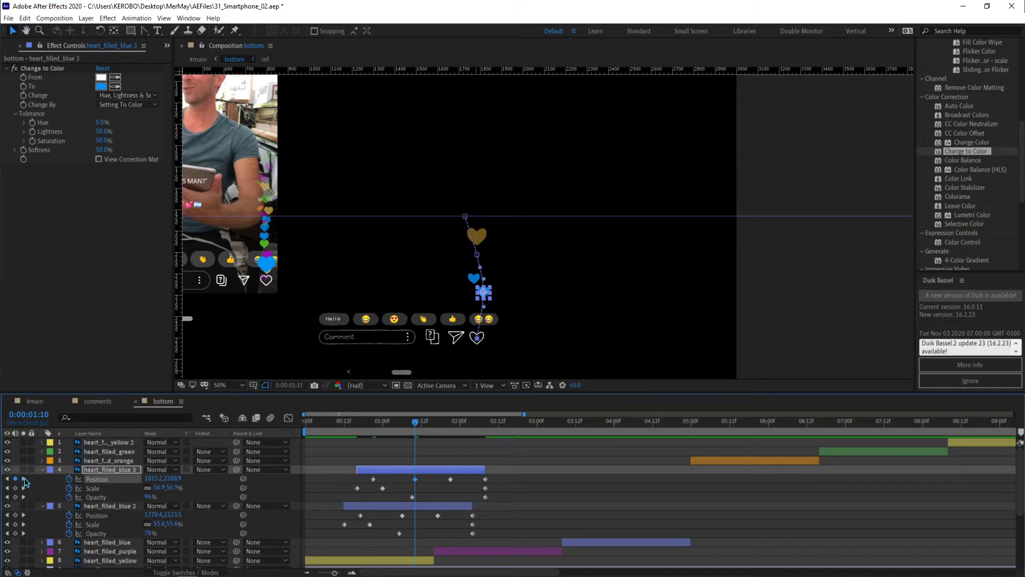
Set heart_filled_blue 3's position X to 1802 at its last keyframe, 0:00:02:08, and extend the layer's end past that keyframe.
{"action": "left_click", "coordinate": [24, 479]}
{"action": "left_click", "coordinate": [24, 479]}
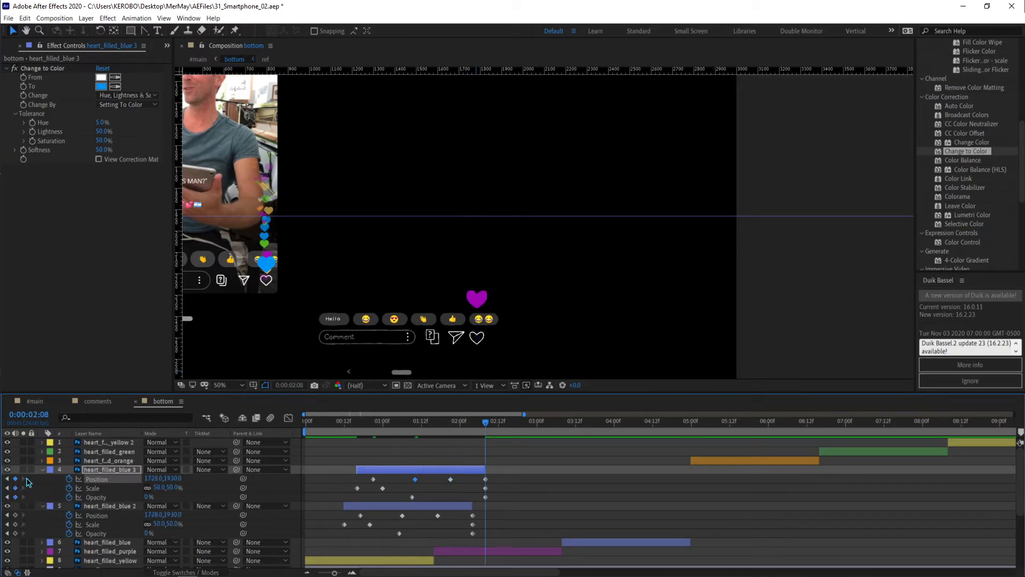
{"action": "left_click_drag", "start_coordinate": [155, 478], "coordinate": [180, 478]}
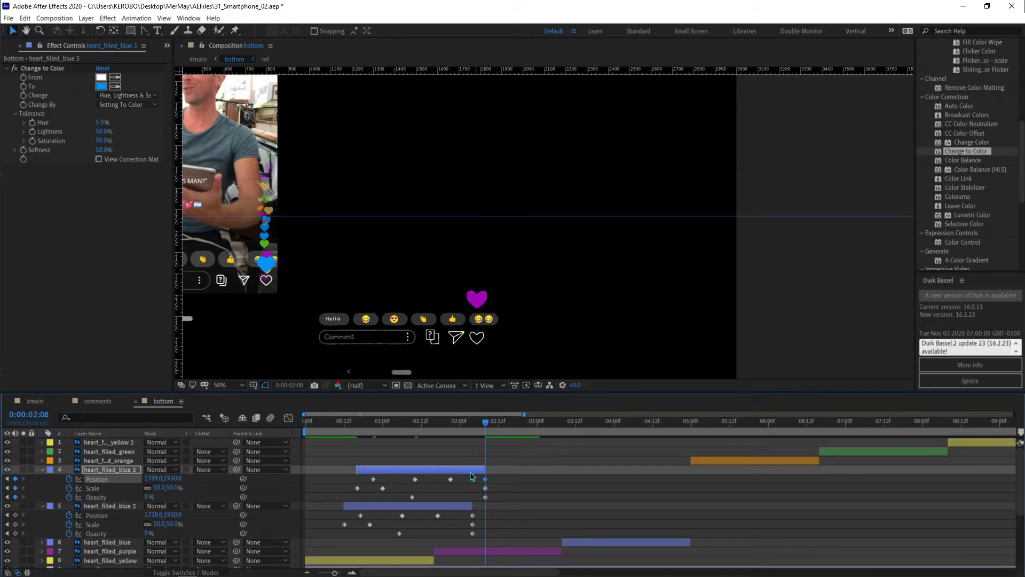
{"action": "left_click_drag", "start_coordinate": [487, 471], "coordinate": [498, 472]}
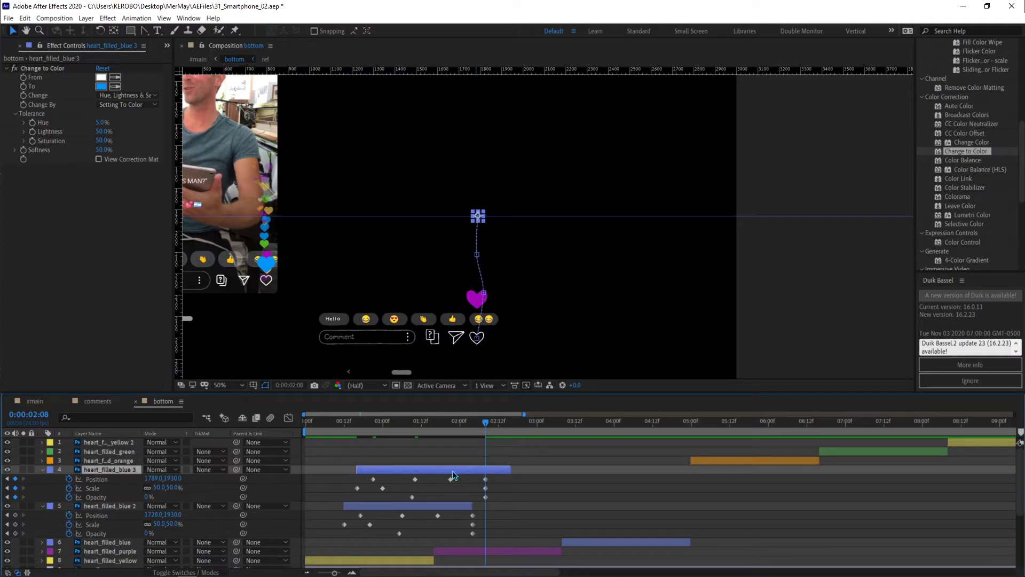
{"action": "left_click_drag", "start_coordinate": [154, 479], "coordinate": [160, 478]}
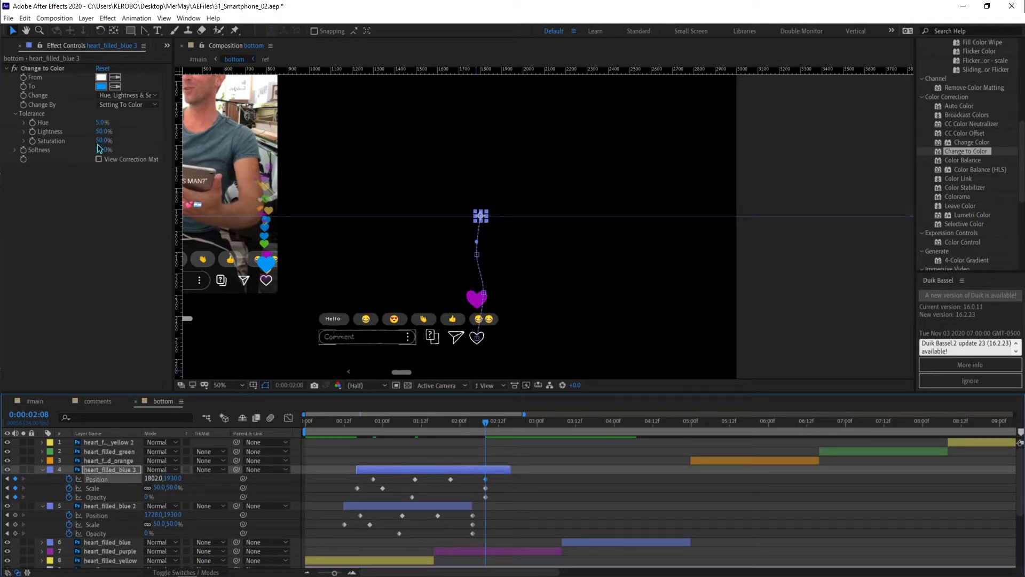
Use the Convert Vertex tool on the upper middle point of heart_filled_blue 3's motion path and preview the sway.
{"action": "left_click", "coordinate": [144, 31]}
{"action": "left_click", "coordinate": [476, 257]}
{"action": "key", "text": "space"}
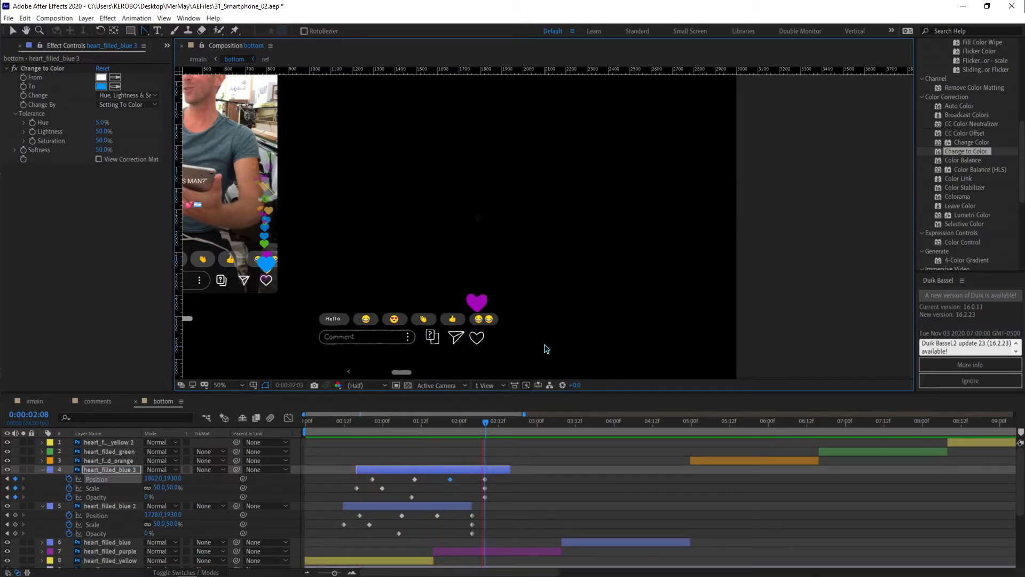
{"action": "key", "text": "space"}
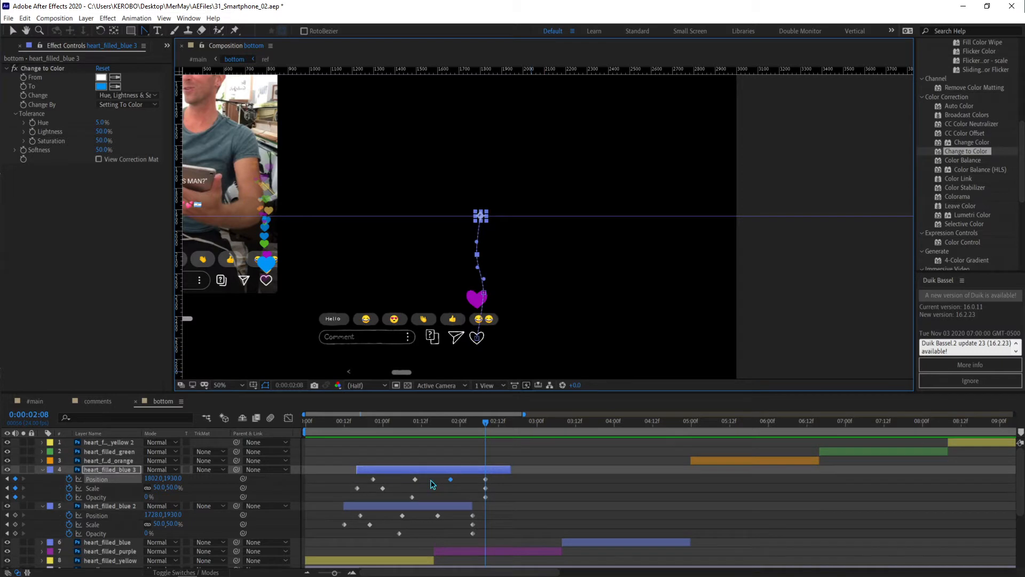
Split heart_filled_blue 3 at 0:00:02:08, delete the leftover part, and collapse the keyframes of both small blue hearts.
{"action": "key", "text": "v"}
{"action": "key", "text": "ctrl+shift+d"}
{"action": "key", "text": "Delete"}
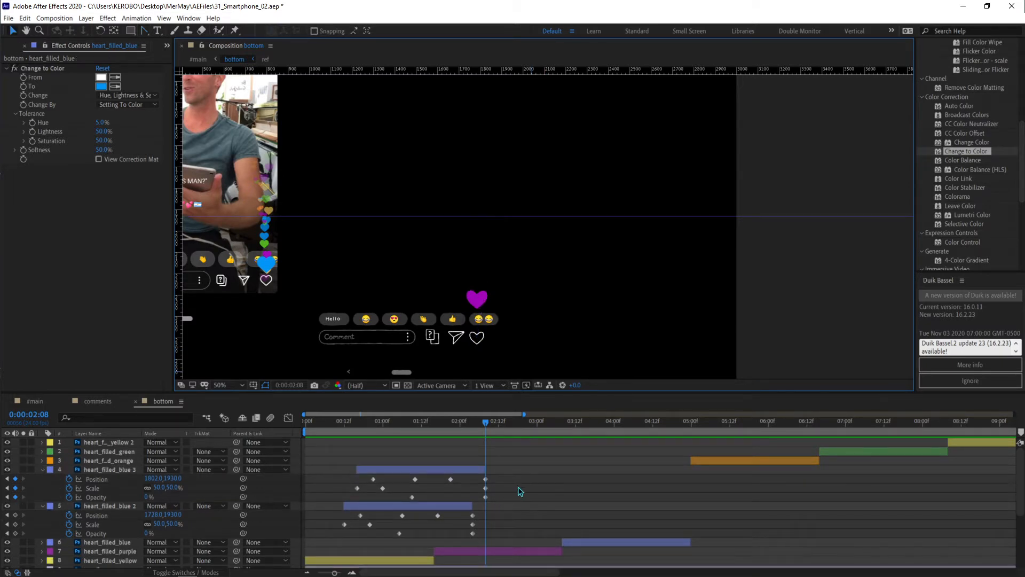
{"action": "left_click", "coordinate": [383, 471]}
{"action": "key", "text": "u"}
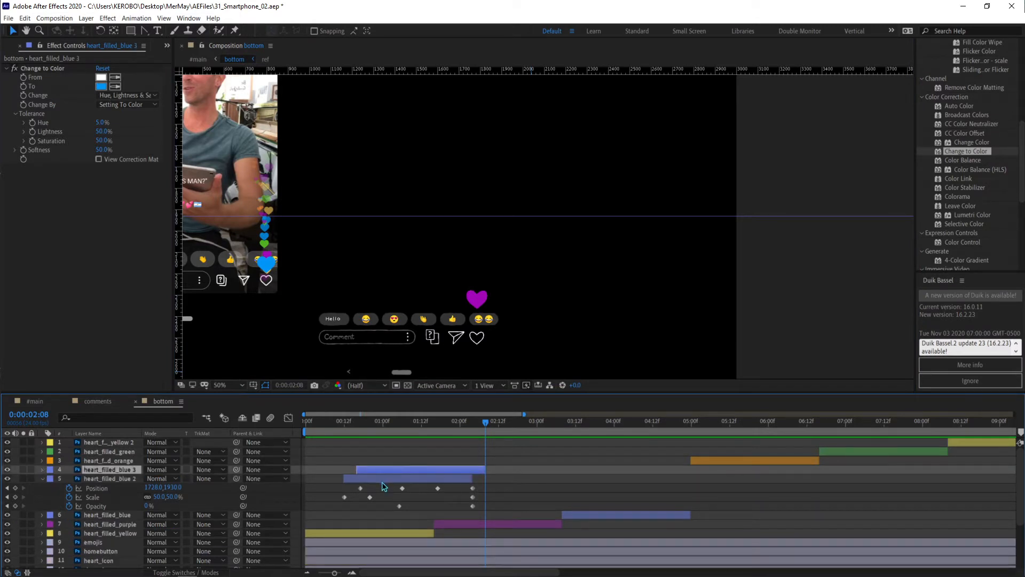
{"action": "left_click", "coordinate": [383, 478]}
{"action": "key", "text": "u"}
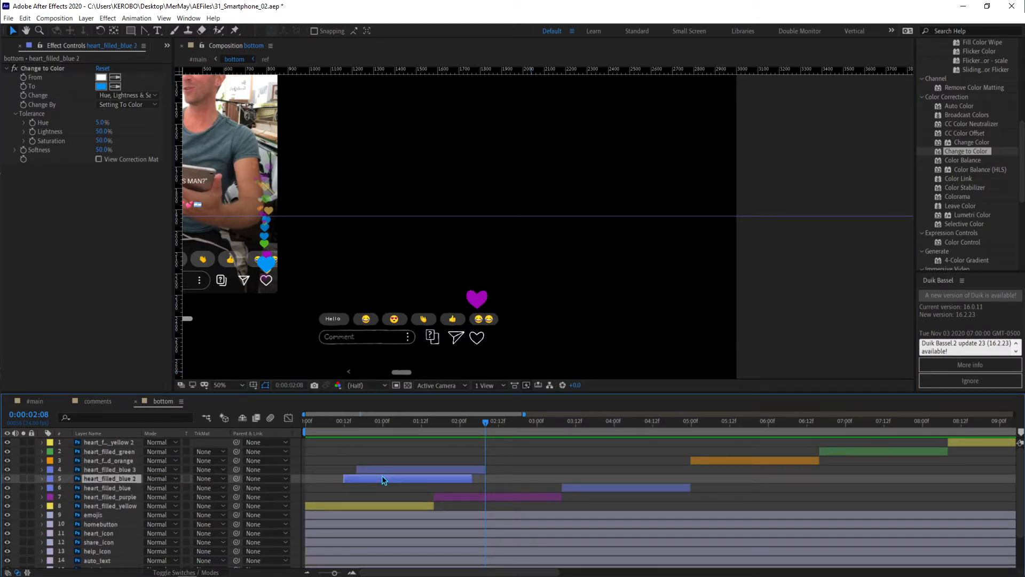
Move heart_filled_blue 2 and heart_filled_blue 3 together in the layer stack to just below heart_filled_purple.
{"action": "left_click", "coordinate": [650, 477]}
{"action": "left_click", "coordinate": [750, 460]}
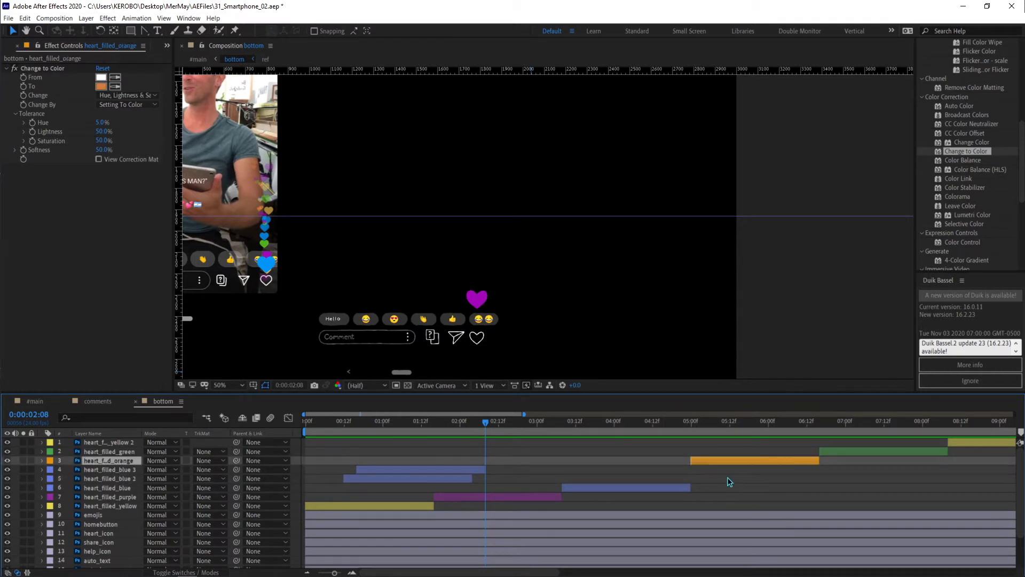
{"action": "left_click", "coordinate": [109, 475]}
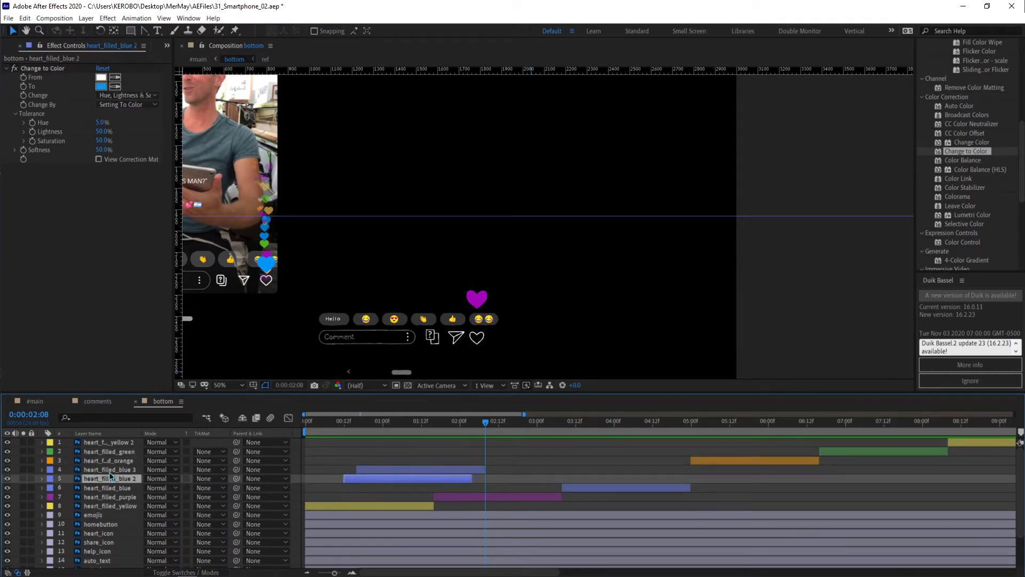
{"action": "left_click", "coordinate": [109, 472], "text": "shift"}
{"action": "left_click_drag", "start_coordinate": [124, 475], "coordinate": [122, 497]}
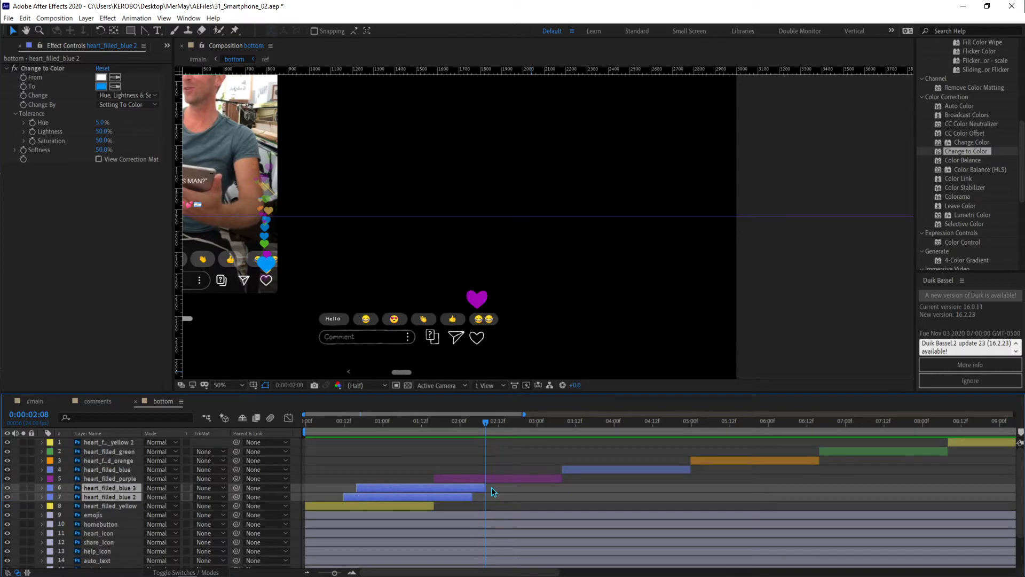
Duplicate the heart_filled_orange layer, start the copy at 0:00:00:06, and place it between heart_filled_blue 2 and heart_filled_yellow.
{"action": "left_click", "coordinate": [379, 463]}
{"action": "left_click", "coordinate": [746, 462]}
{"action": "left_click_drag", "start_coordinate": [319, 422], "coordinate": [325, 442]}
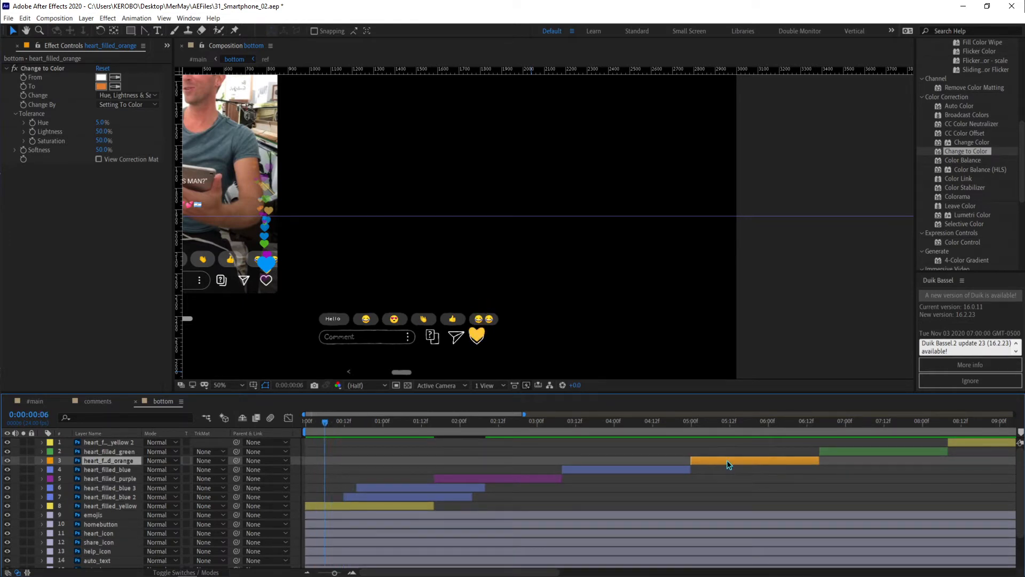
{"action": "key", "text": "ctrl+d"}
{"action": "key", "text": "bracketleft"}
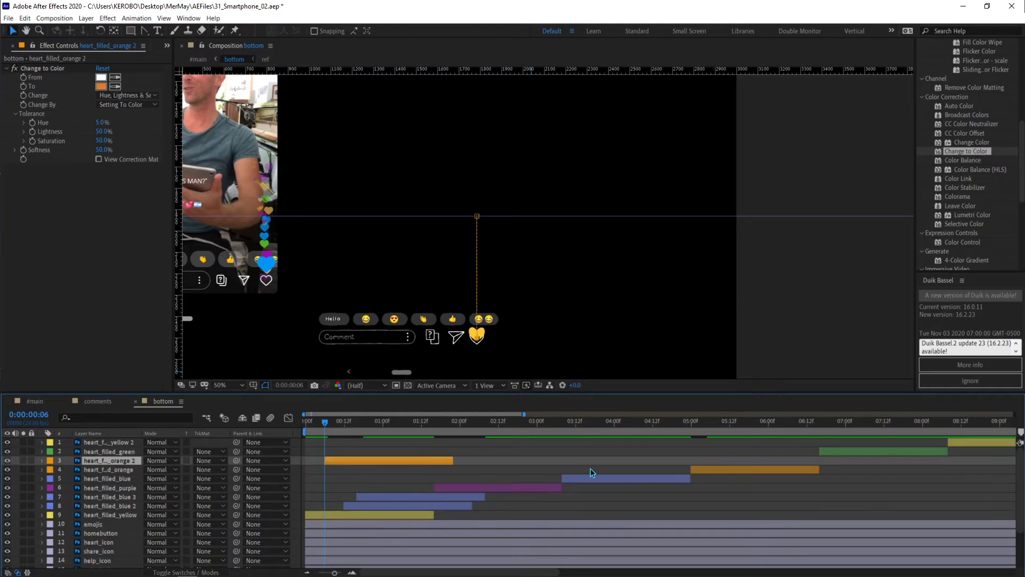
{"action": "left_click_drag", "start_coordinate": [130, 458], "coordinate": [140, 513]}
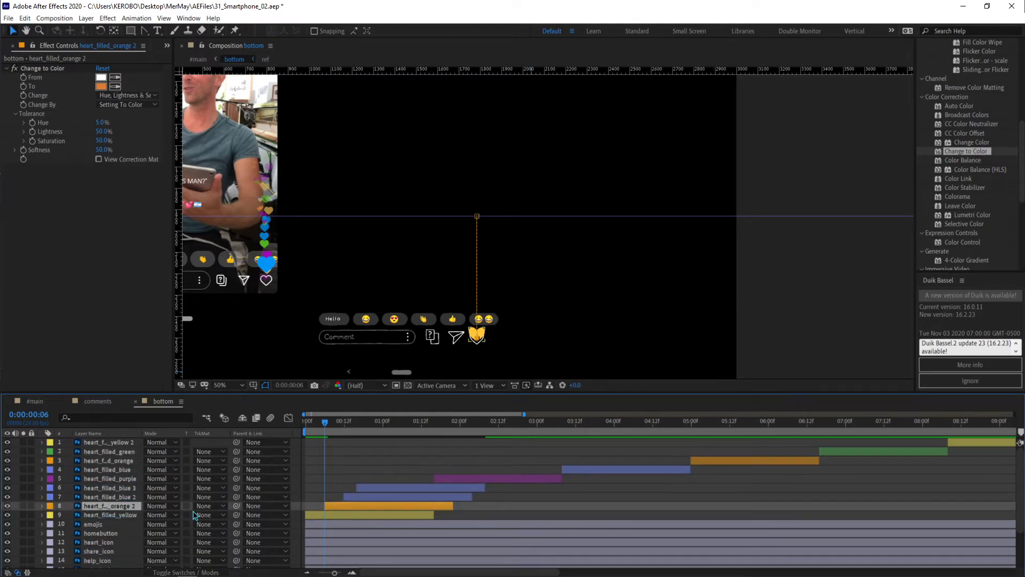
Replace heart_filled_orange 2's position, scale and opacity keyframes with those copied from heart_filled_blue 3.
{"action": "left_click", "coordinate": [376, 487]}
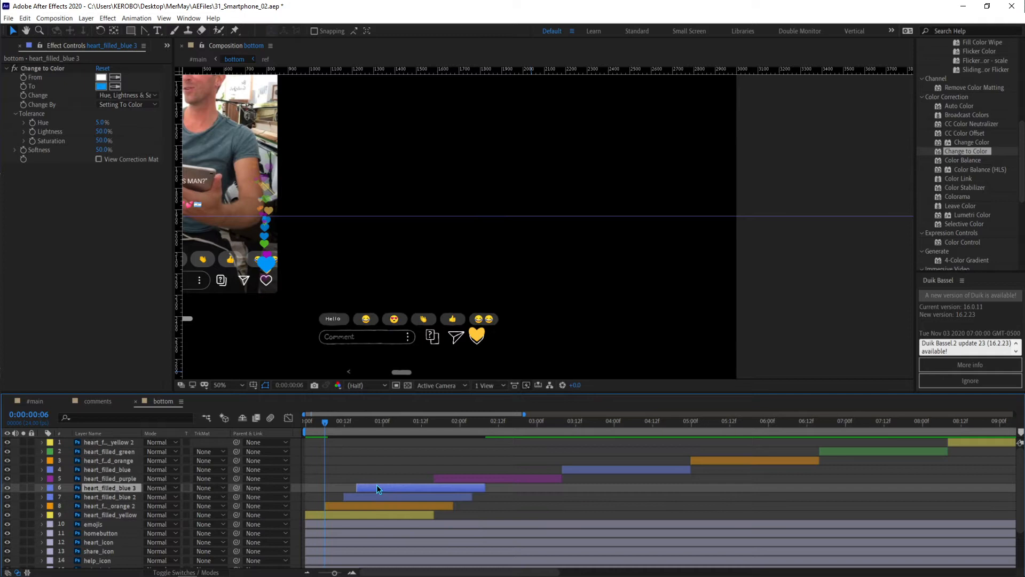
{"action": "key", "text": "u"}
{"action": "left_click_drag", "start_coordinate": [341, 494], "coordinate": [534, 521]}
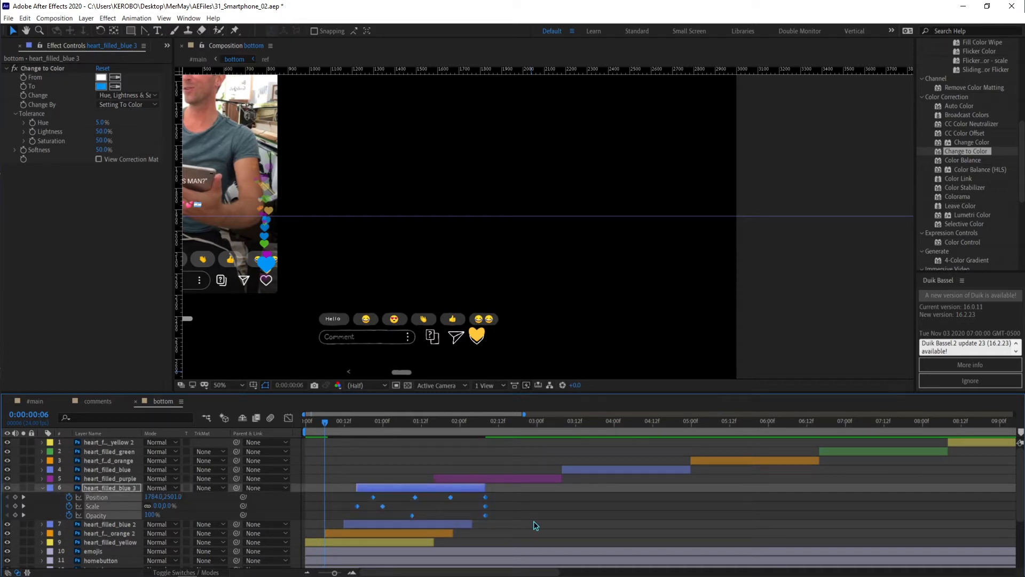
{"action": "key", "text": "u"}
{"action": "left_click", "coordinate": [372, 505]}
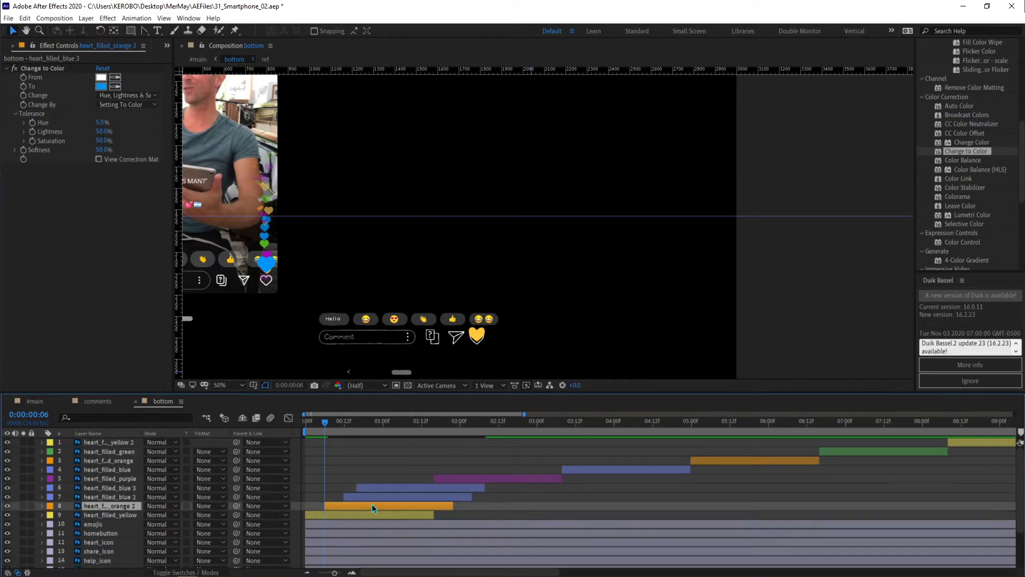
{"action": "key", "text": "u"}
{"action": "left_click_drag", "start_coordinate": [470, 511], "coordinate": [299, 547]}
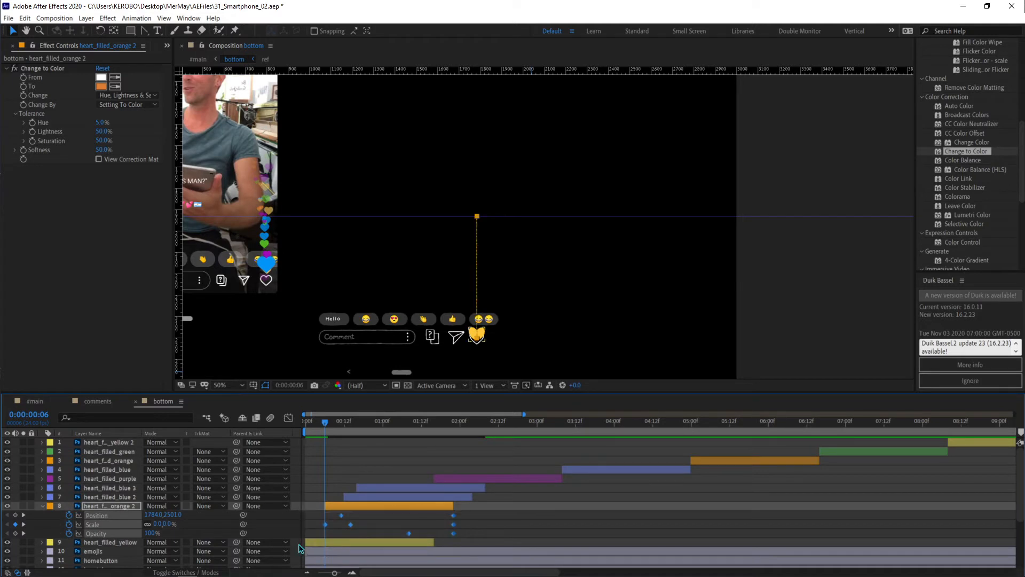
{"action": "key", "text": "Delete"}
{"action": "key", "text": "ctrl+v"}
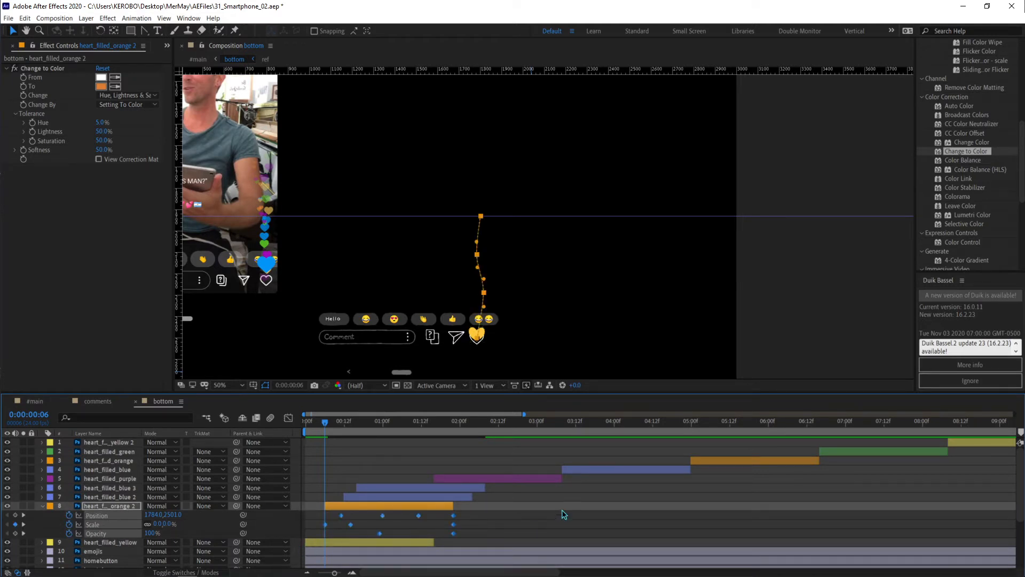
Preview the small orange heart, shift its layer to start at about 0:00:00:02, and play the animation again.
{"action": "left_click", "coordinate": [563, 511]}
{"action": "key", "text": "space"}
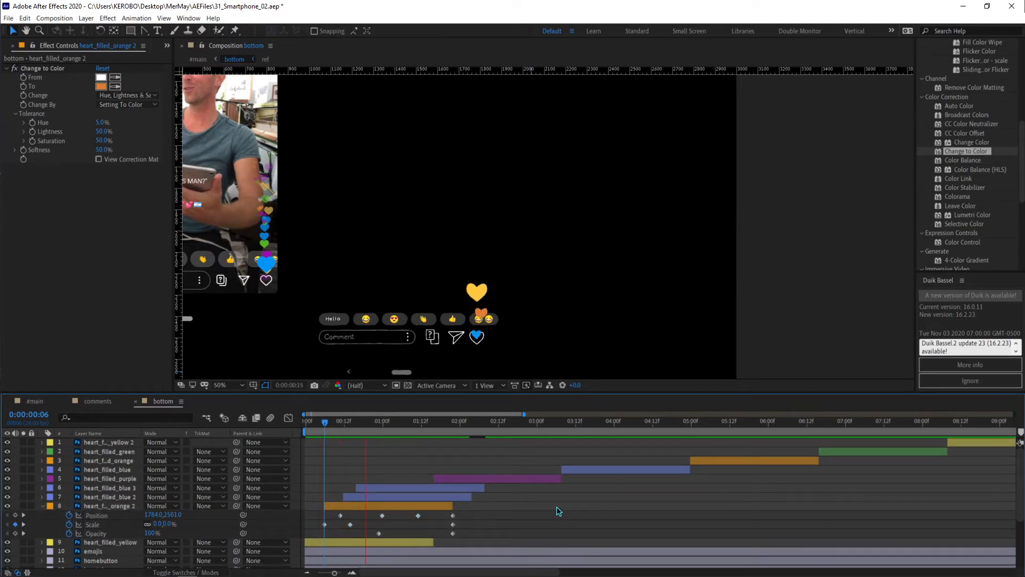
{"action": "key", "text": "space"}
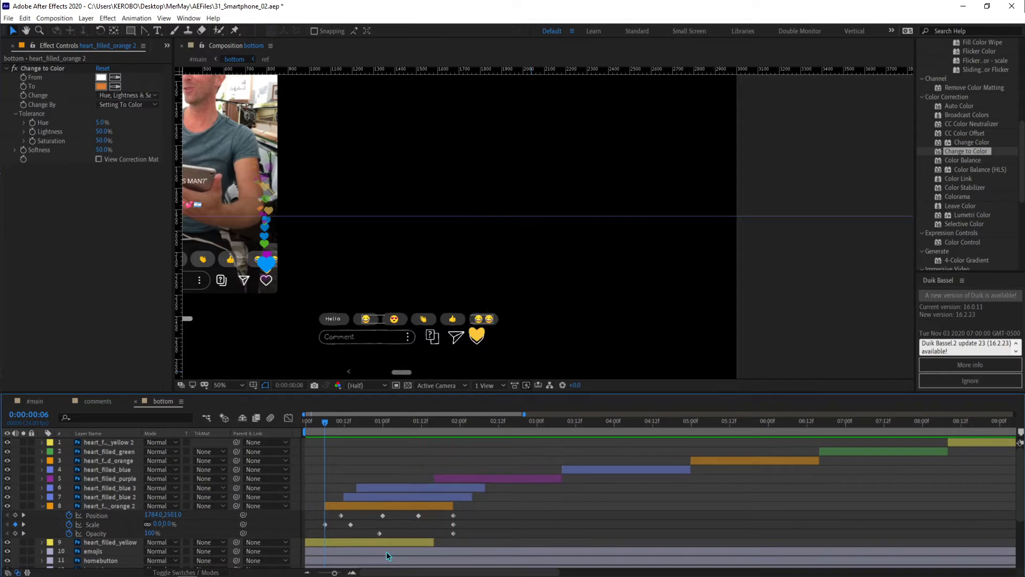
{"action": "left_click_drag", "start_coordinate": [356, 508], "coordinate": [343, 508]}
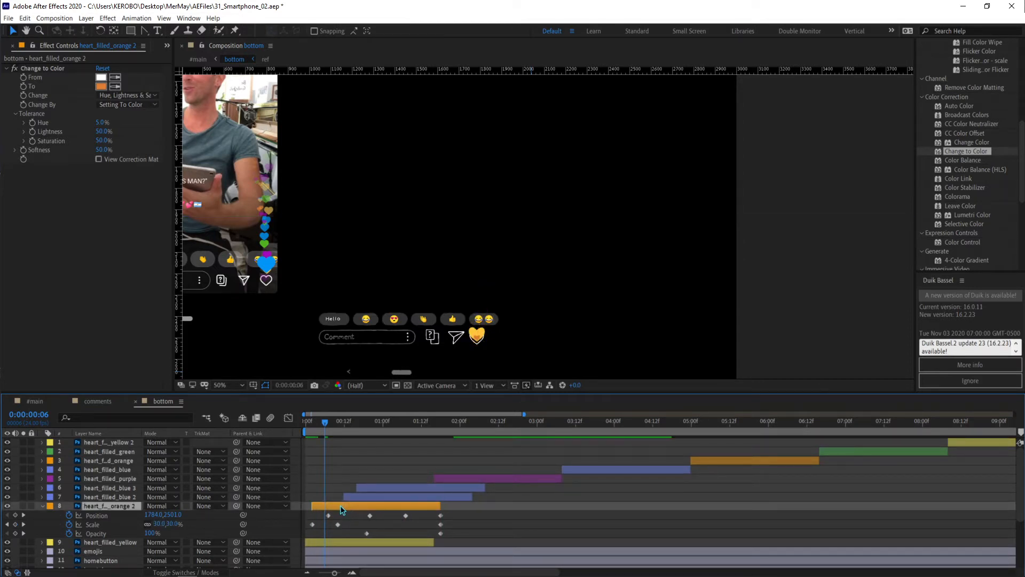
{"action": "key", "text": "space"}
{"action": "key", "text": "space"}
Try placing heart_filled_orange 2 below heart_filled_yellow, preview it, and undo the reordering.
{"action": "left_click_drag", "start_coordinate": [106, 509], "coordinate": [102, 542]}
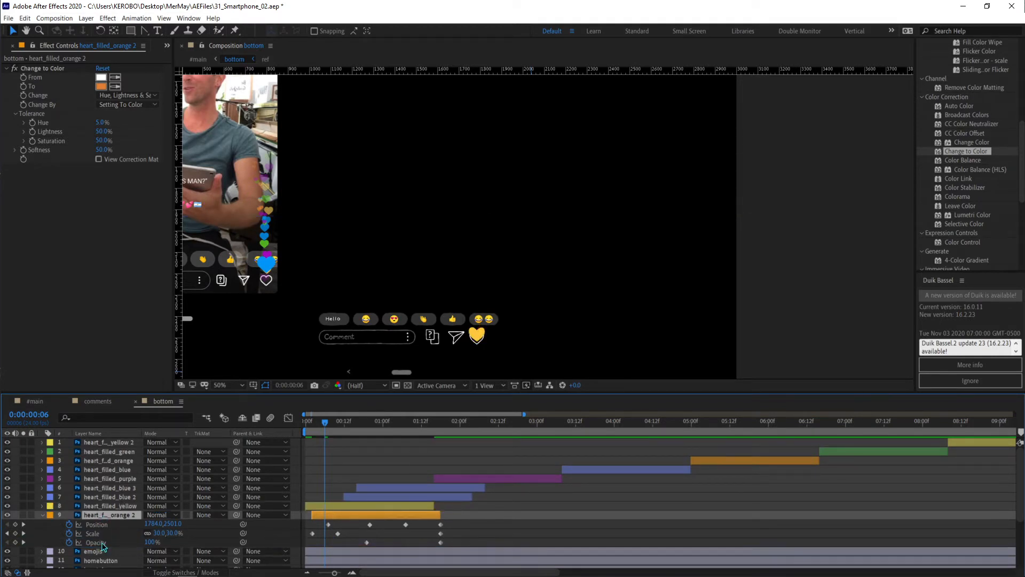
{"action": "key", "text": "space"}
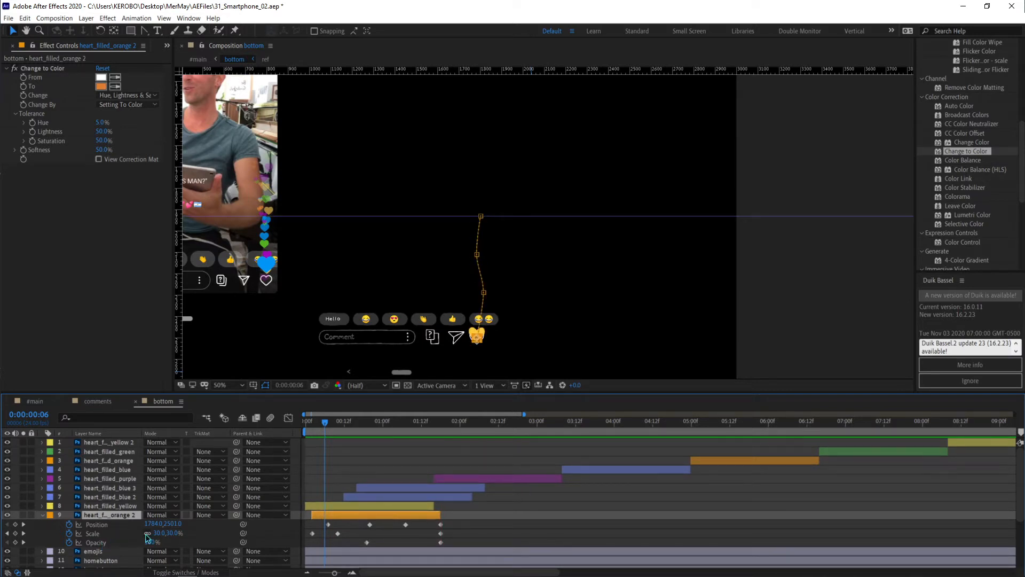
{"action": "key", "text": "ctrl+z"}
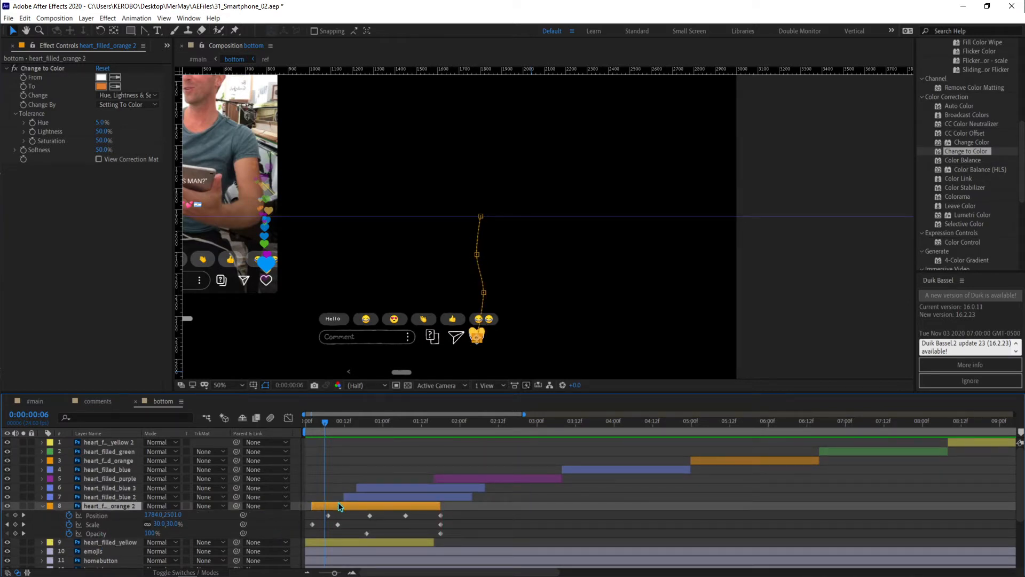
Start the heart_filled_orange 2 layer at 0:00:00:06 and preview the animation.
{"action": "key", "text": "bracketleft"}
{"action": "key", "text": "space"}
{"action": "key", "text": "space"}
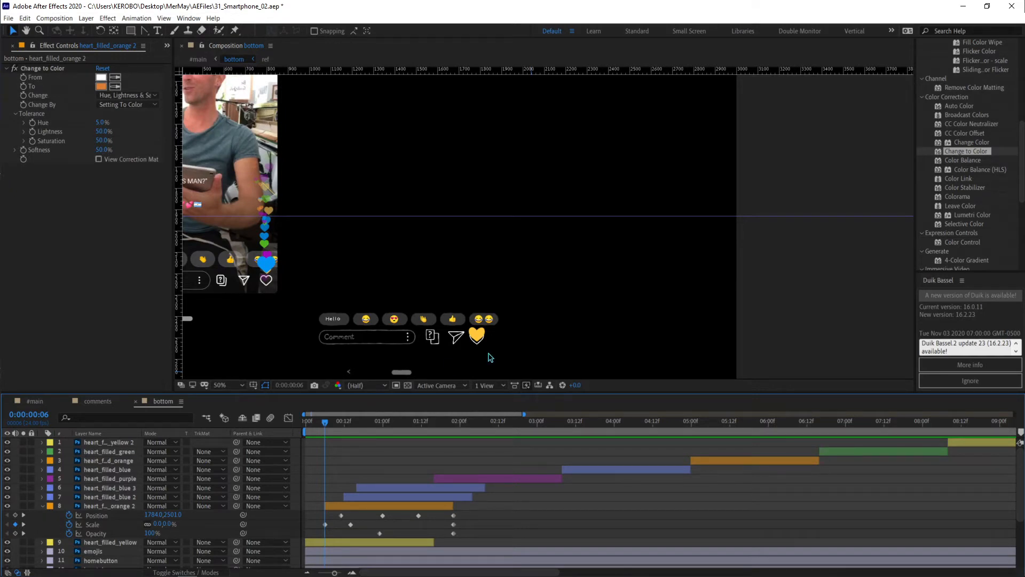
Compare the floating hearts at 0:00:01:08 with the reference livestream's hearts and replay the animation.
{"action": "left_click_drag", "start_coordinate": [349, 424], "coordinate": [408, 423]}
{"action": "key", "text": "period"}
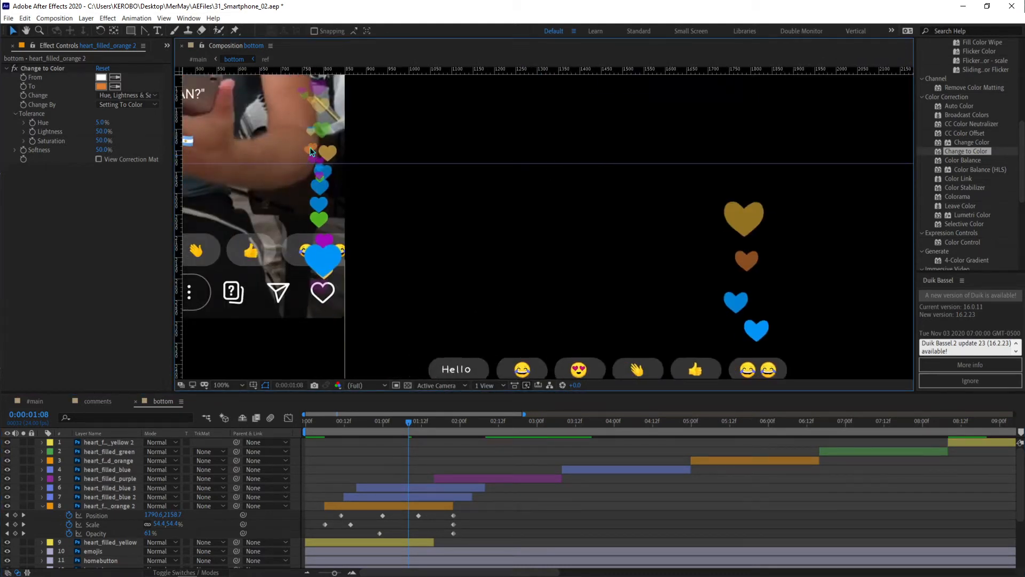
{"action": "key", "text": "comma"}
{"action": "left_click_drag", "start_coordinate": [541, 289], "coordinate": [434, 302]}
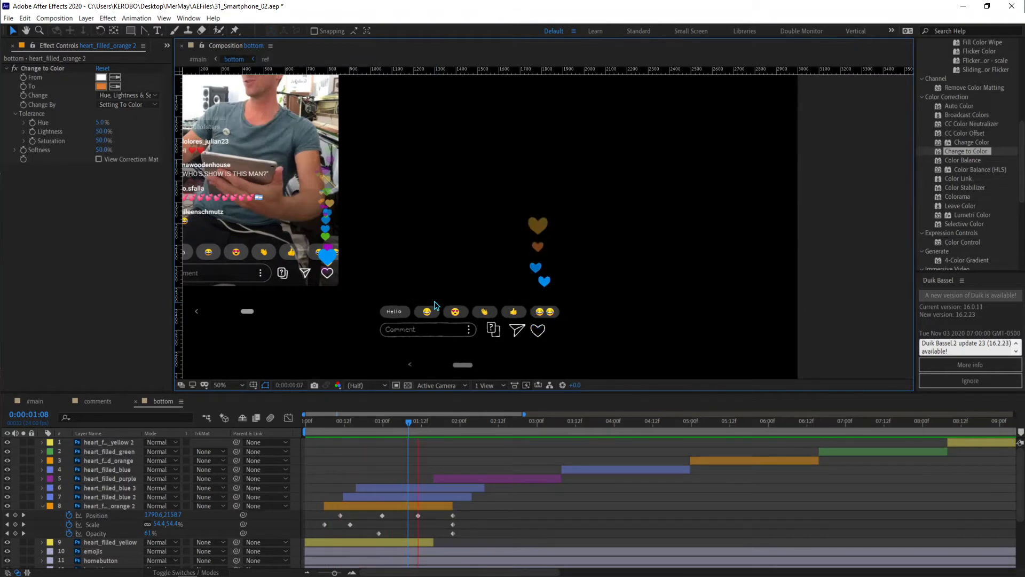
{"action": "key", "text": "space"}
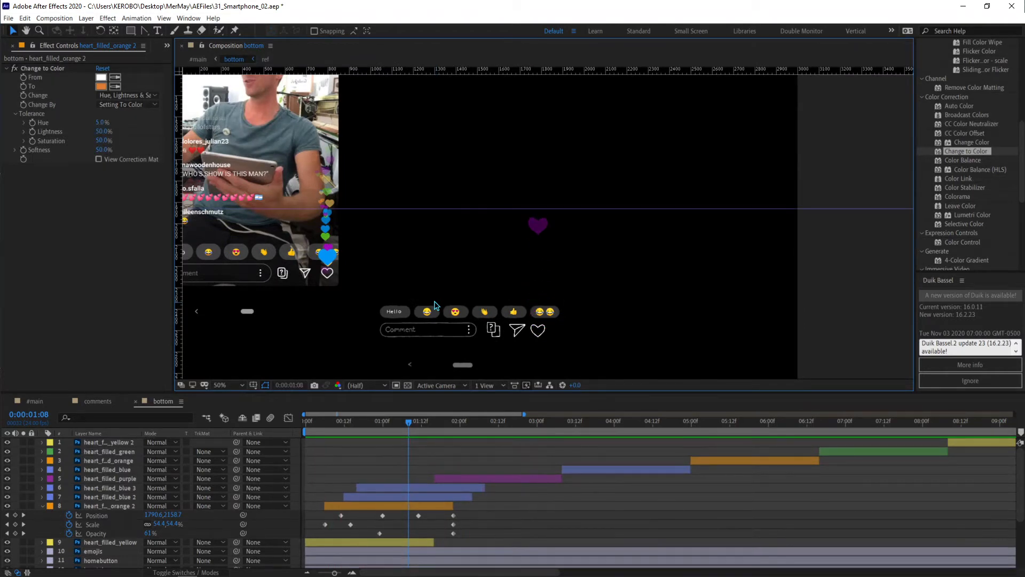
{"action": "key", "text": "space"}
{"action": "key", "text": "comma"}
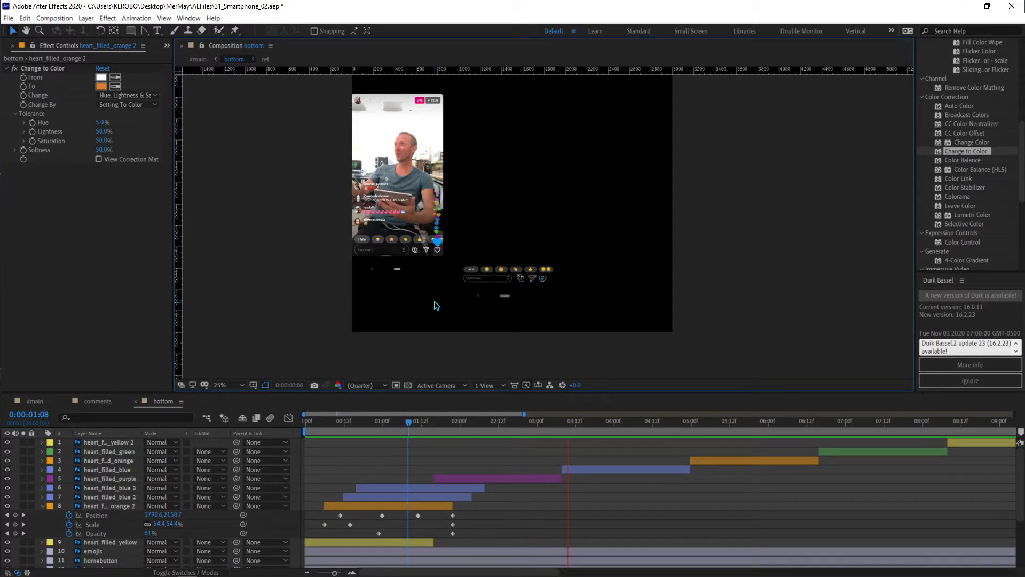
{"action": "scroll", "coordinate": [458, 309], "scroll_direction": "up", "scroll_amount": 2}
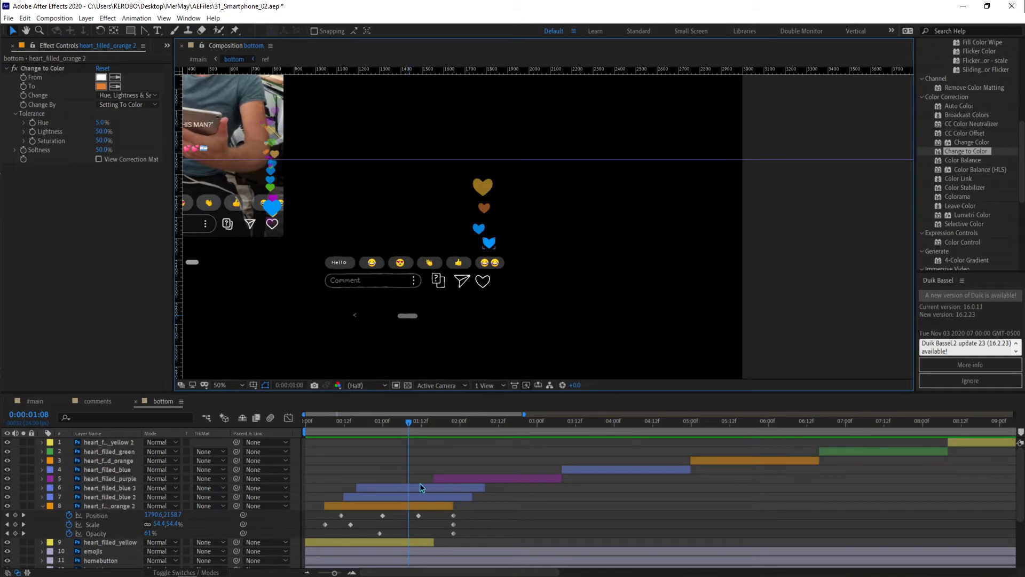
Duplicate the heart_filled_purple layer and copy all position, scale and opacity keyframes from heart_filled_blue 2.
{"action": "left_click", "coordinate": [485, 476]}
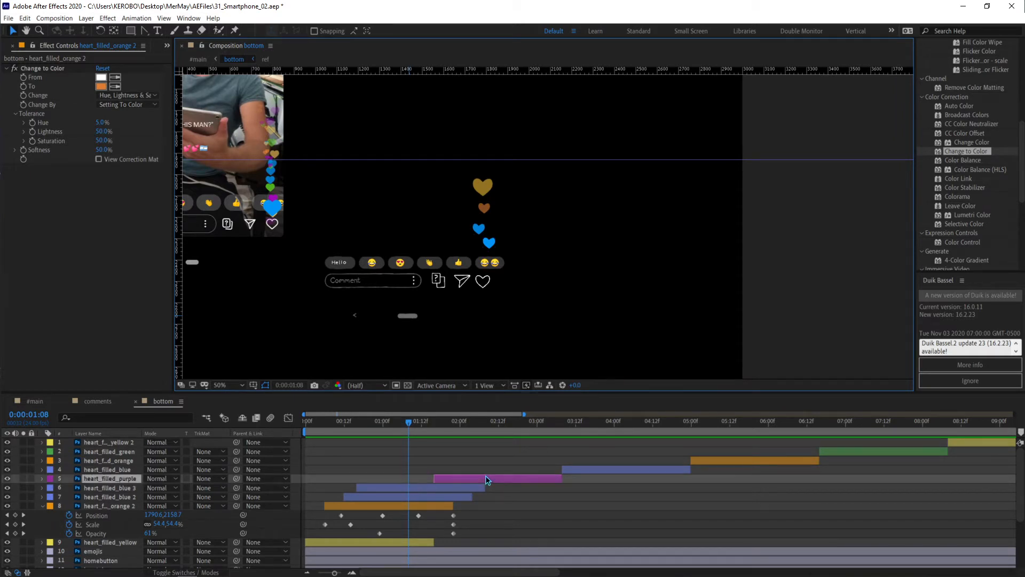
{"action": "key", "text": "ctrl+d"}
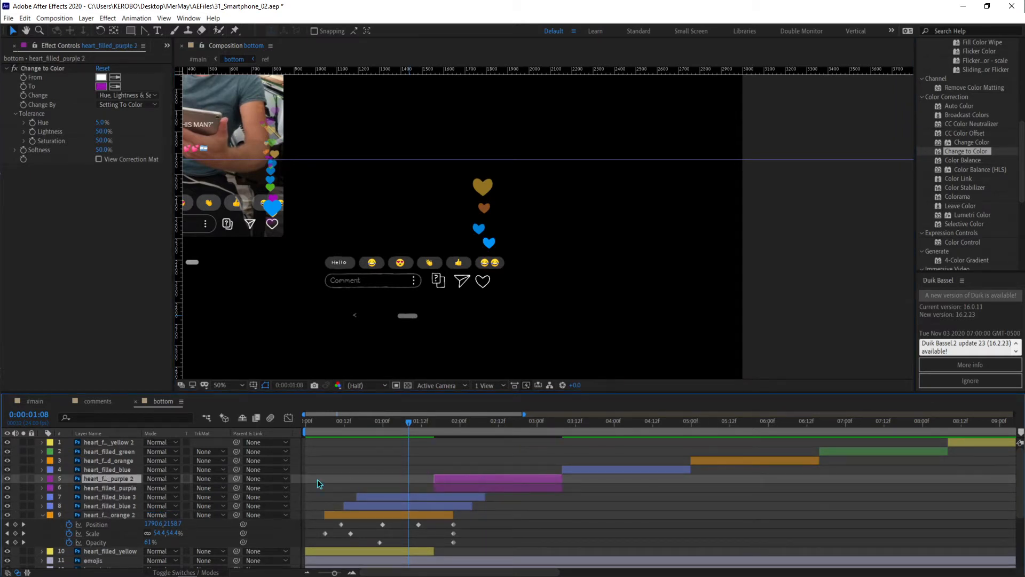
{"action": "left_click", "coordinate": [385, 504]}
{"action": "key", "text": "u"}
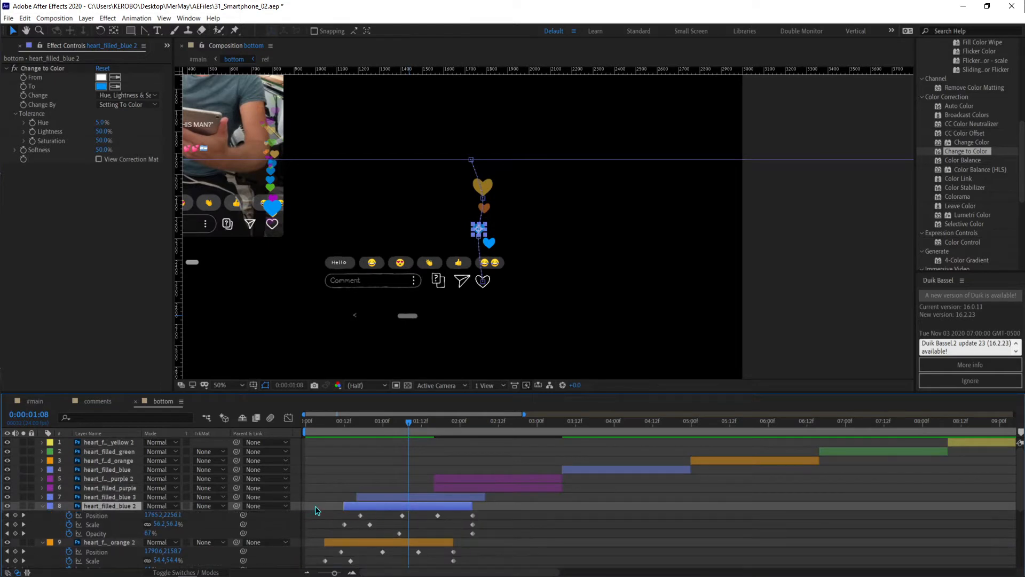
{"action": "left_click_drag", "start_coordinate": [320, 507], "coordinate": [498, 535]}
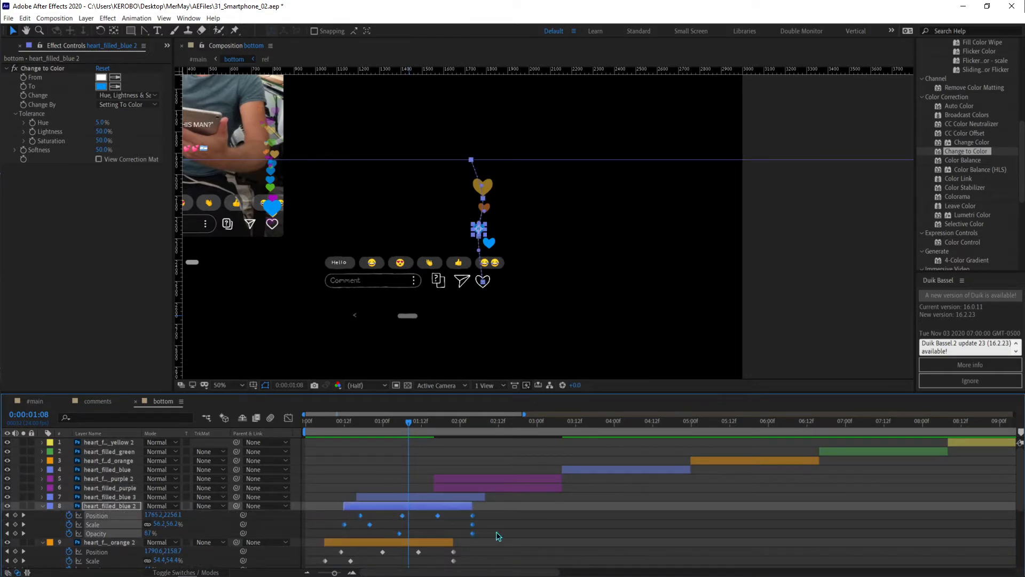
Replace heart_filled_purple 2's position, scale and opacity keyframes with the copied ones, pasted at the layer's start at 0:00:01:16.
{"action": "left_click", "coordinate": [501, 478]}
{"action": "key", "text": "u"}
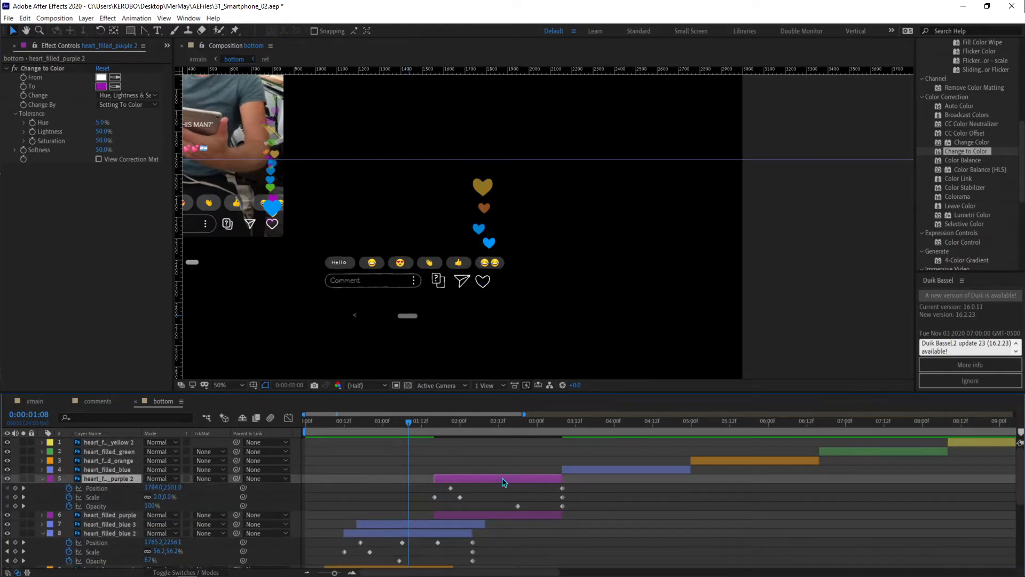
{"action": "key", "text": "k"}
{"action": "left_click_drag", "start_coordinate": [584, 490], "coordinate": [413, 511]}
{"action": "key", "text": "ctrl+z"}
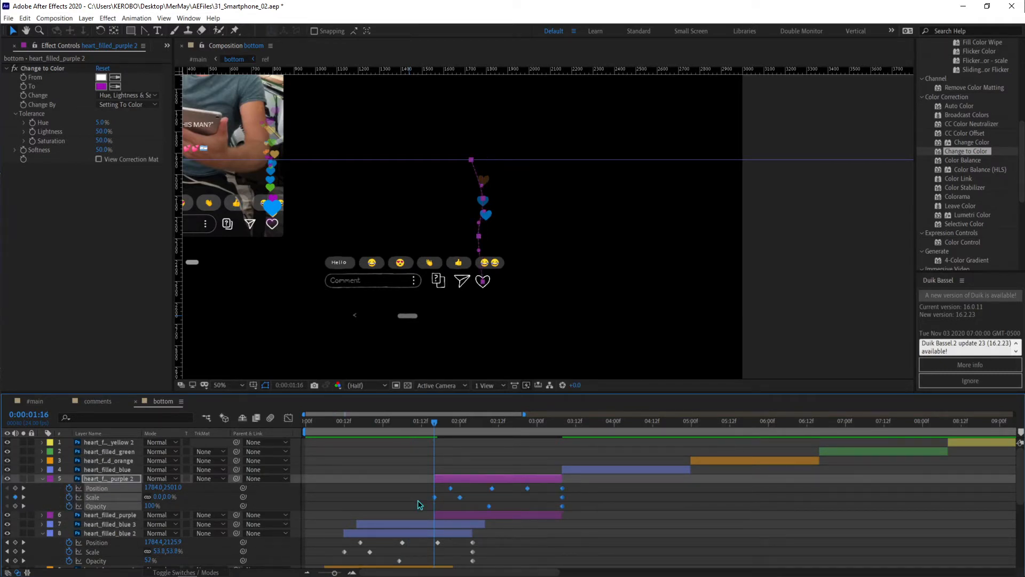
Shift heart_filled_purple 2 to start at about 0:00:01:00, save the project, and preview the animation.
{"action": "left_click_drag", "start_coordinate": [352, 420], "coordinate": [402, 419]}
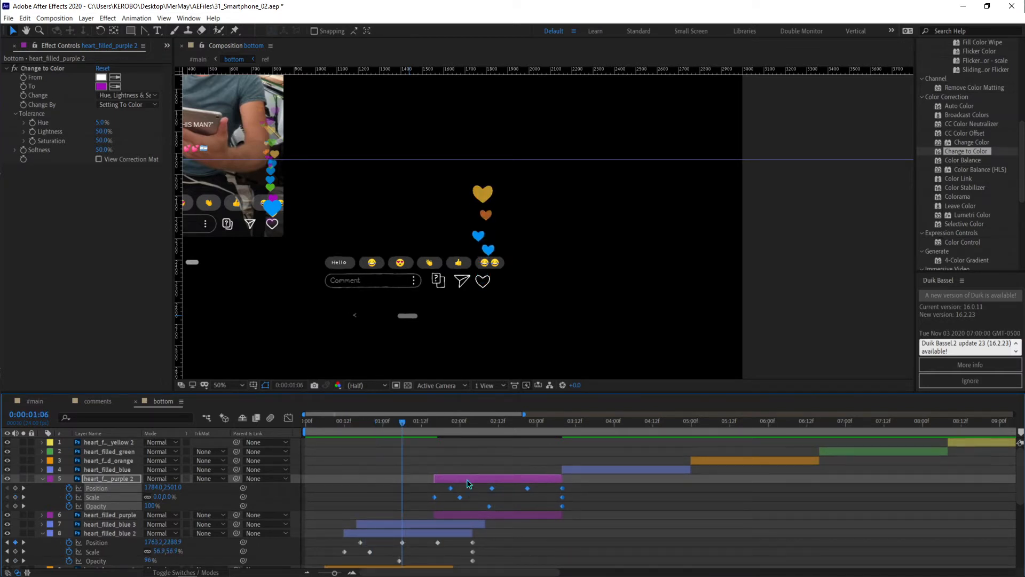
{"action": "left_click_drag", "start_coordinate": [449, 478], "coordinate": [413, 490]}
{"action": "left_click", "coordinate": [427, 465]}
{"action": "key", "text": "ctrl+s"}
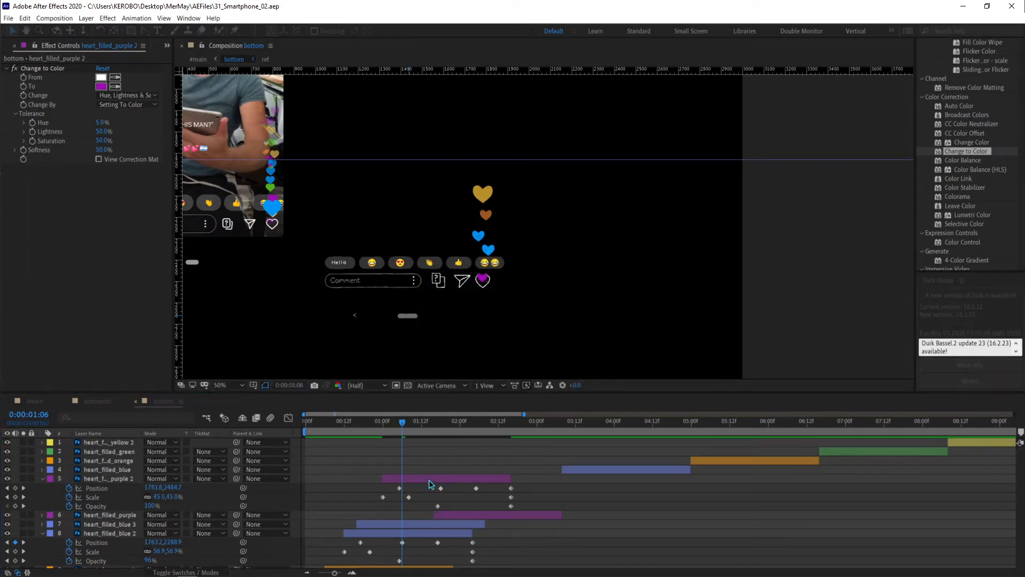
{"action": "key", "text": "space"}
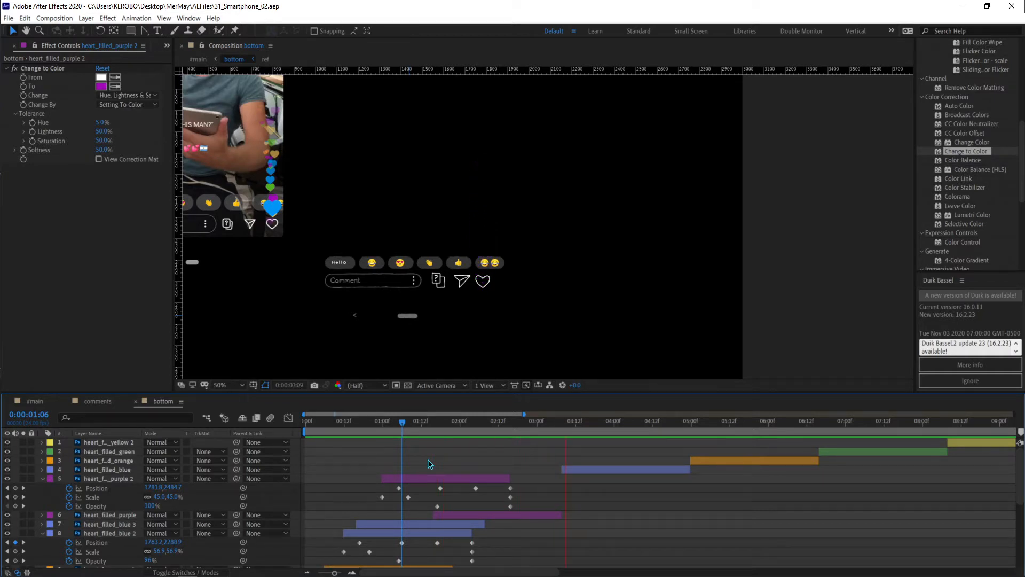
{"action": "key", "text": "space"}
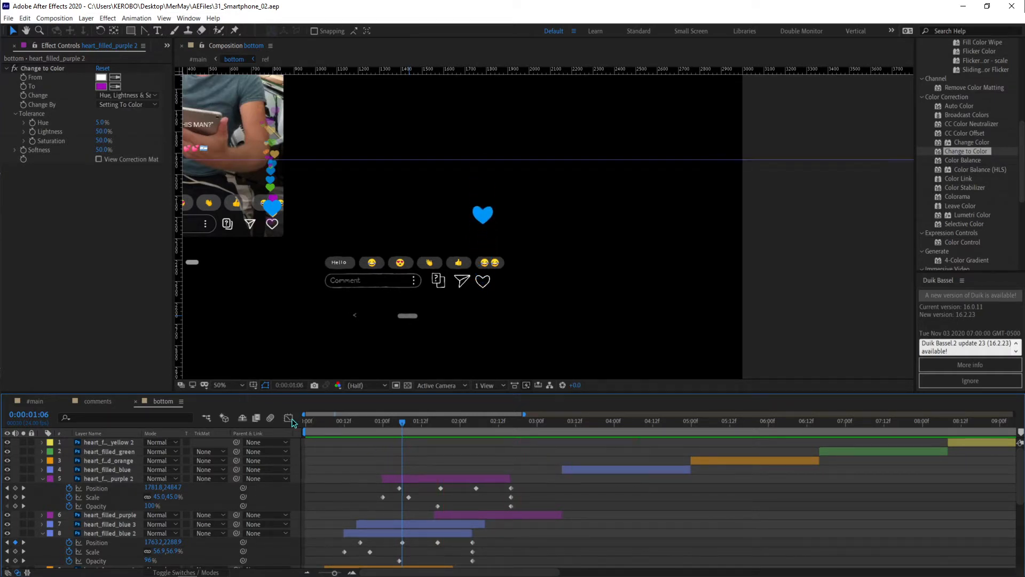
Duplicate the heart_filled_green layer and shift the copy to start at about 0:00:01:09.
{"action": "left_click", "coordinate": [872, 454]}
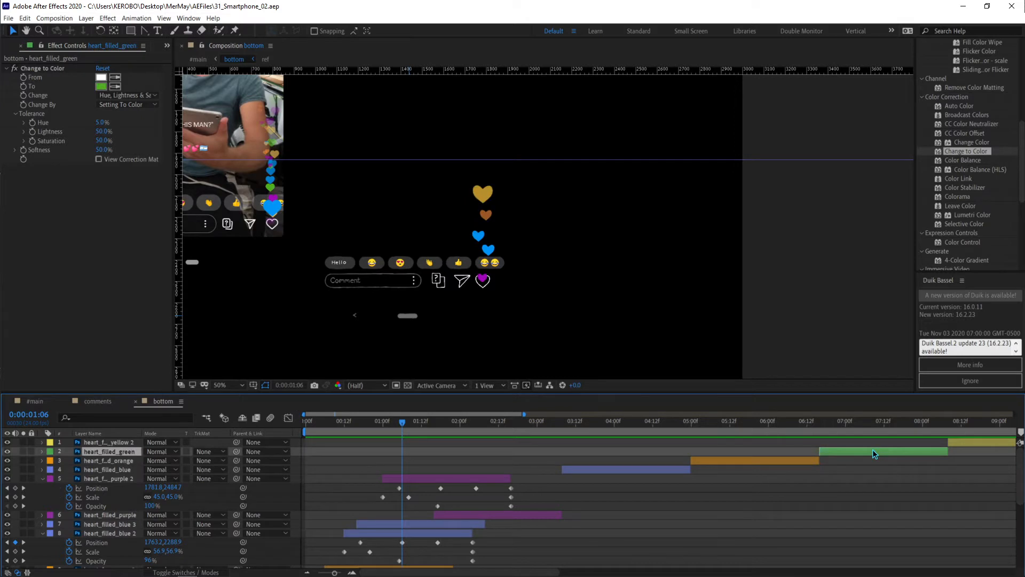
{"action": "key", "text": "ctrl+d"}
{"action": "left_click_drag", "start_coordinate": [847, 453], "coordinate": [437, 456]}
{"action": "left_click_drag", "start_coordinate": [365, 420], "coordinate": [408, 420]}
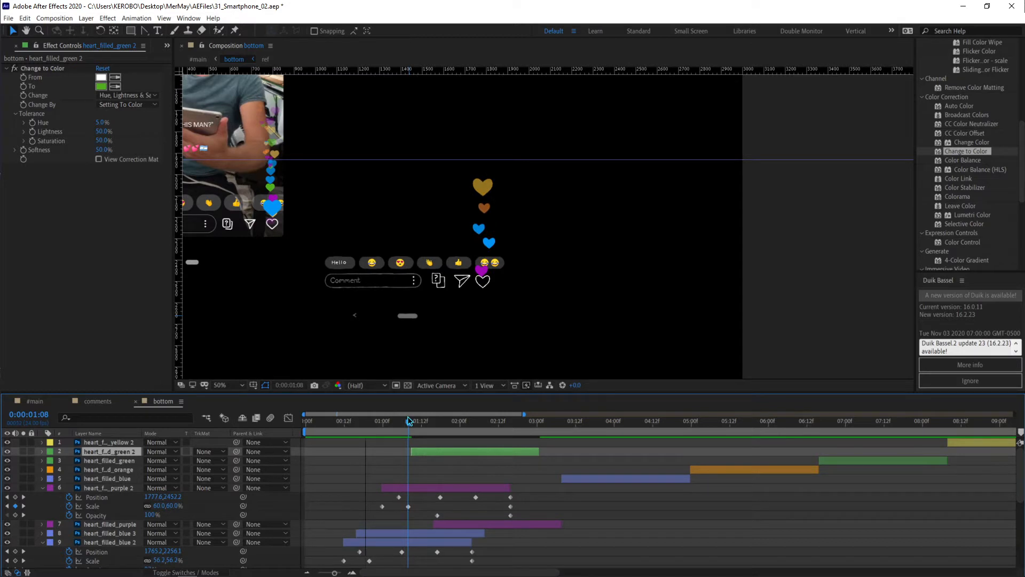
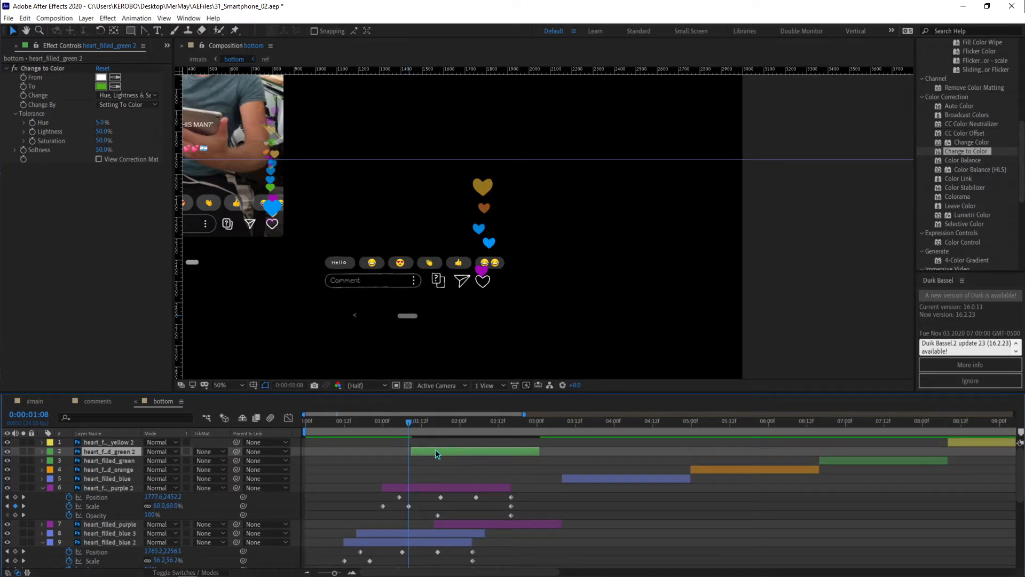
Replace heart_filled_green 2's position, scale and opacity keyframes with the copied heart_filled_blue 2 keyframes, pasted at 0:00:01:09.
{"action": "key", "text": "Page_Down"}
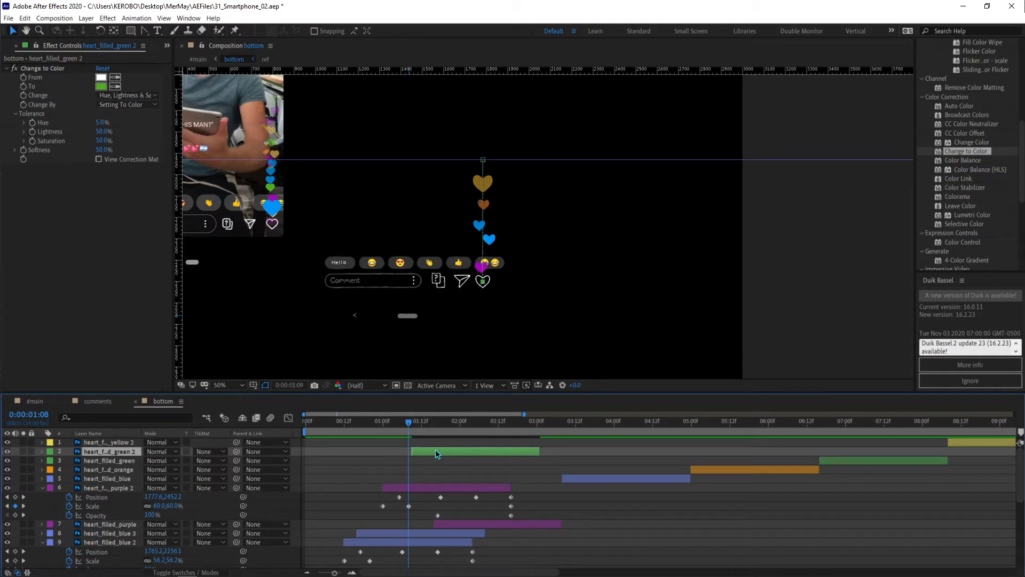
{"action": "key", "text": "u"}
{"action": "left_click_drag", "start_coordinate": [398, 458], "coordinate": [567, 485]}
{"action": "key", "text": "Delete"}
{"action": "key", "text": "ctrl+v"}
Preview the hearts animation several times, checking the small green heart's movement from afar and close up.
{"action": "key", "text": "space"}
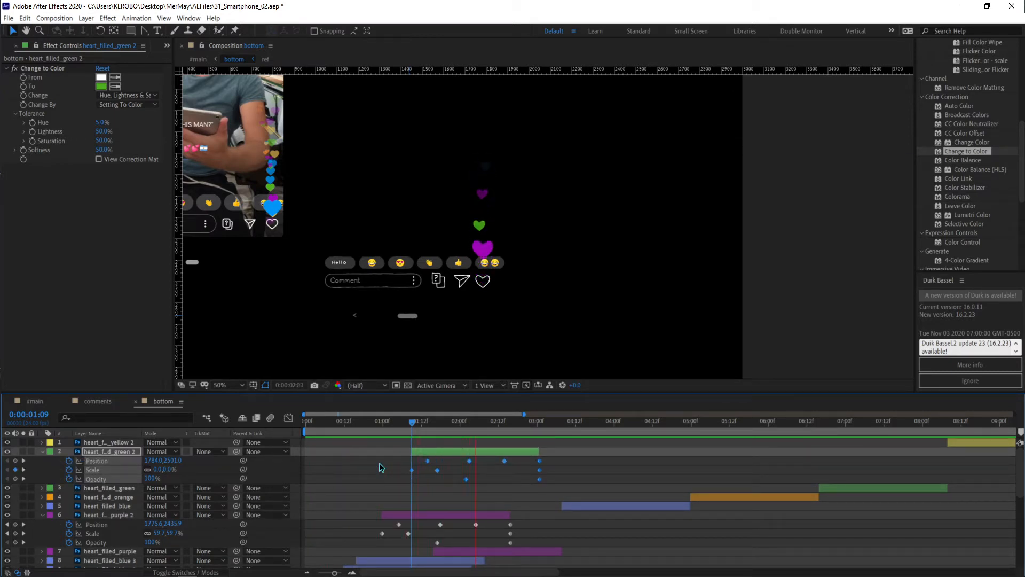
{"action": "key", "text": "space"}
{"action": "key", "text": "space"}
{"action": "scroll", "coordinate": [389, 347], "scroll_direction": "down", "scroll_amount": 2}
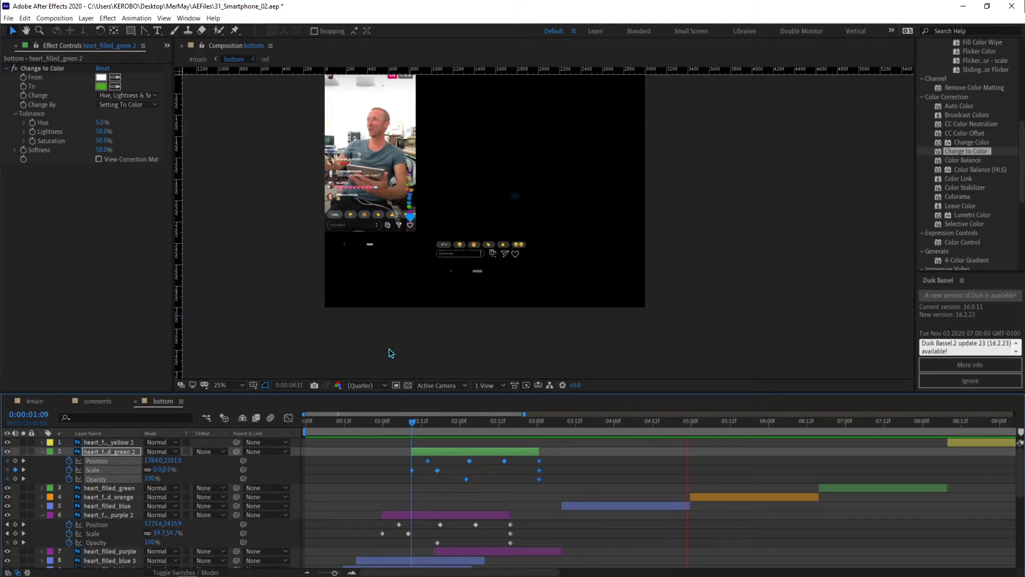
{"action": "key", "text": "space"}
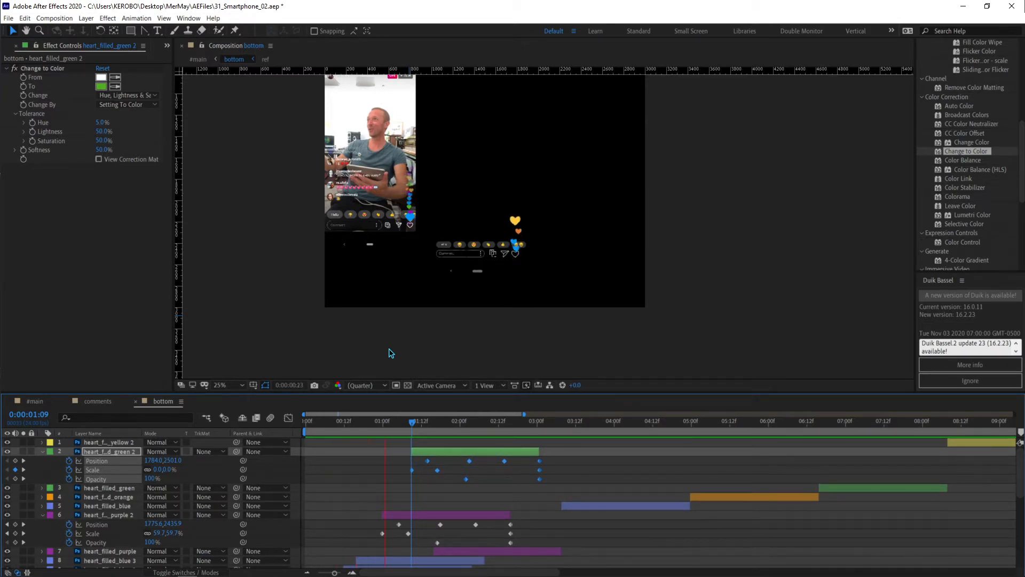
{"action": "key", "text": "space"}
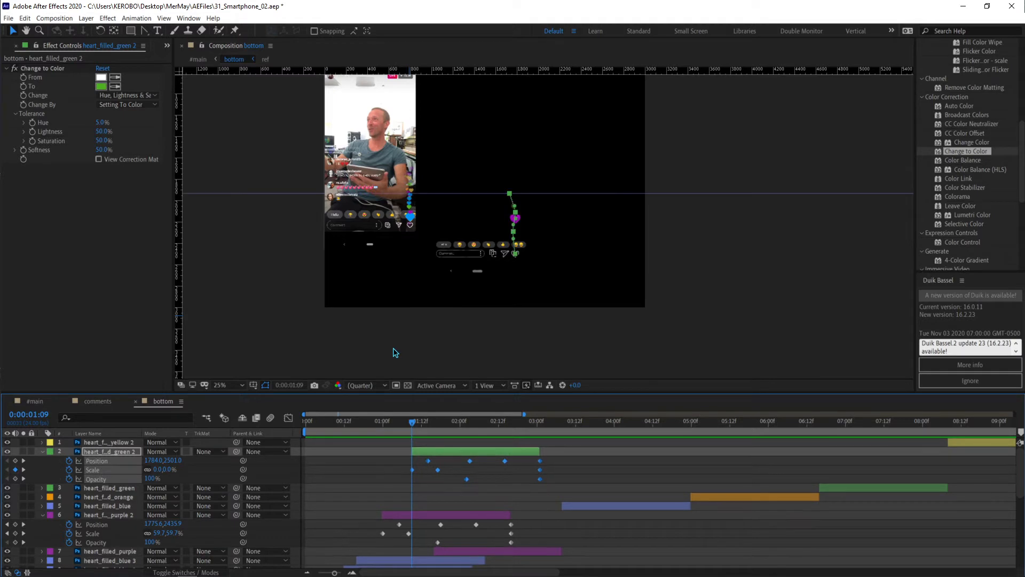
{"action": "key", "text": "slash"}
{"action": "key", "text": "comma"}
{"action": "left_click_drag", "start_coordinate": [497, 246], "coordinate": [506, 248]}
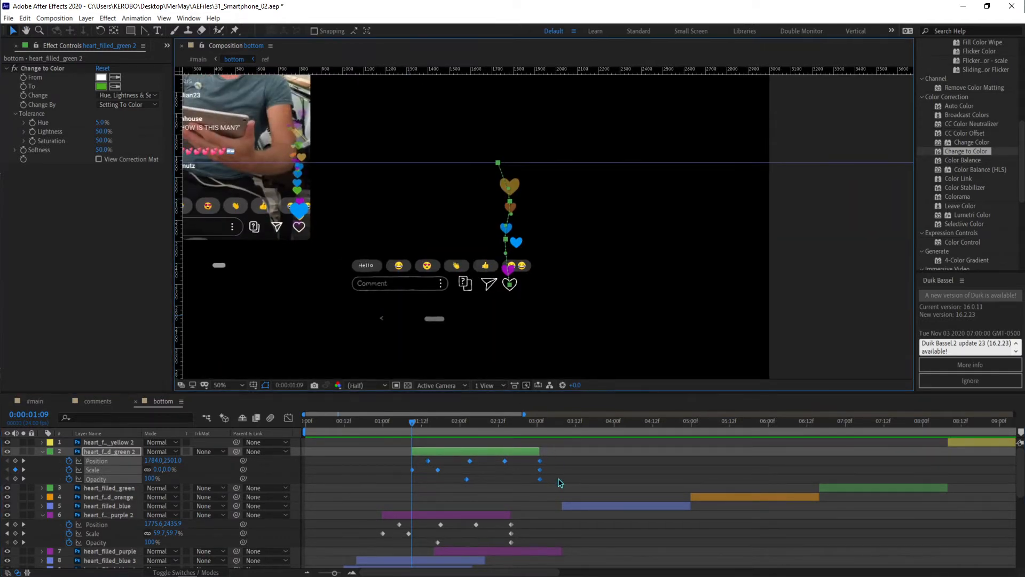
{"action": "left_click", "coordinate": [558, 479]}
{"action": "key", "text": "space"}
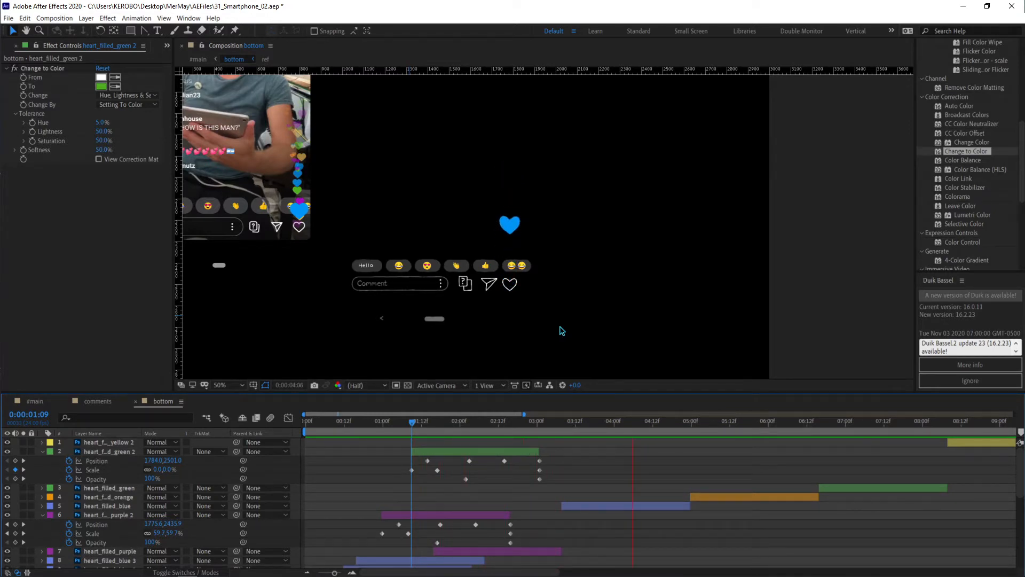
{"action": "key", "text": "space"}
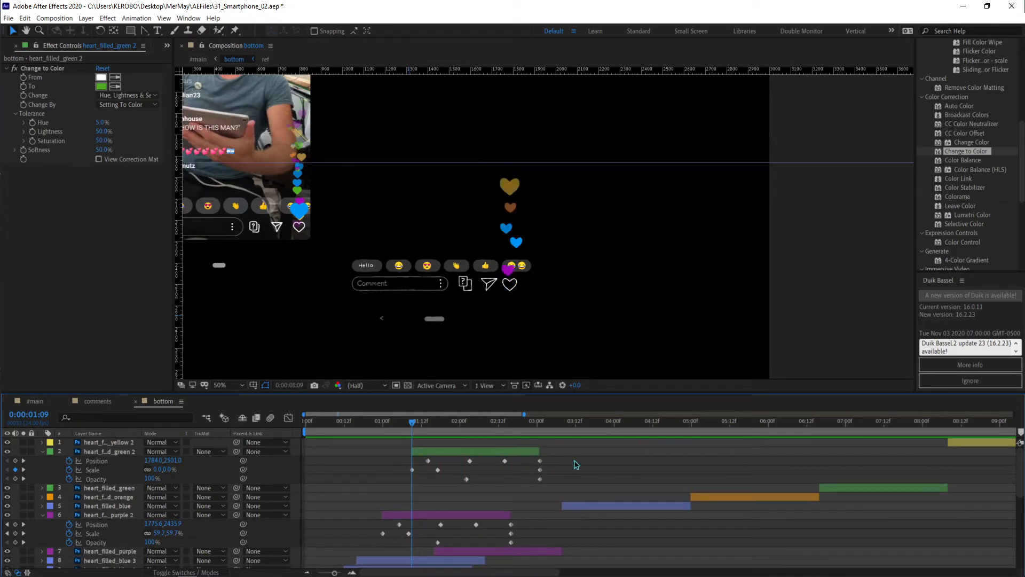
Collapse the layers' keyframes, arrange heart_filled_green 2 between heart_filled_purple and heart_filled_purple 2, and save the project.
{"action": "key", "text": "u"}
{"action": "key", "text": "u"}
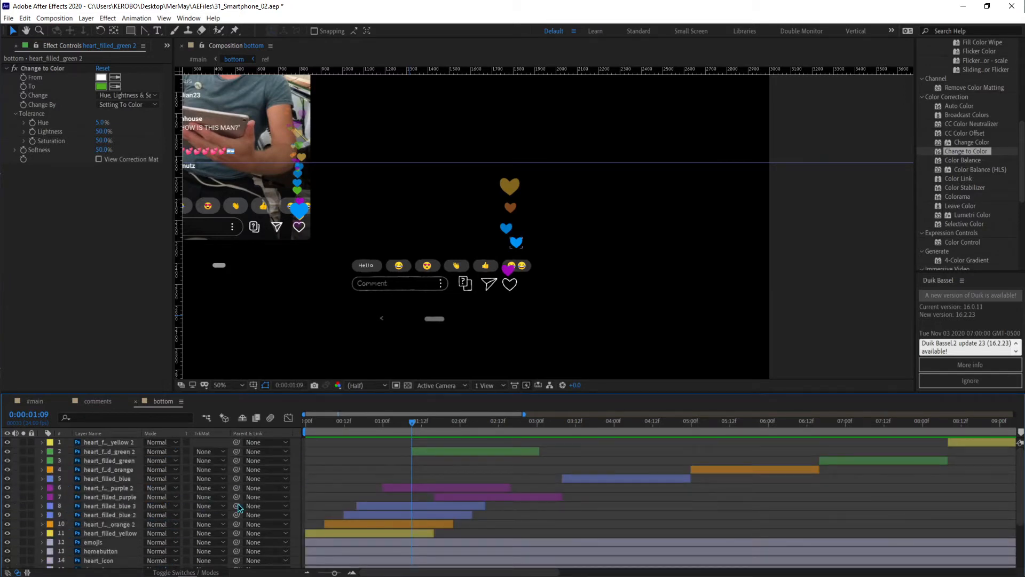
{"action": "mouse_move", "coordinate": [105, 495]}
{"action": "left_mouse_down"}
{"action": "mouse_move", "coordinate": [104, 451]}
{"action": "mouse_move", "coordinate": [105, 479]}
{"action": "mouse_move", "coordinate": [94, 447]}
{"action": "mouse_move", "coordinate": [102, 488]}
{"action": "left_mouse_up"}
{"action": "key", "text": "ctrl+s"}
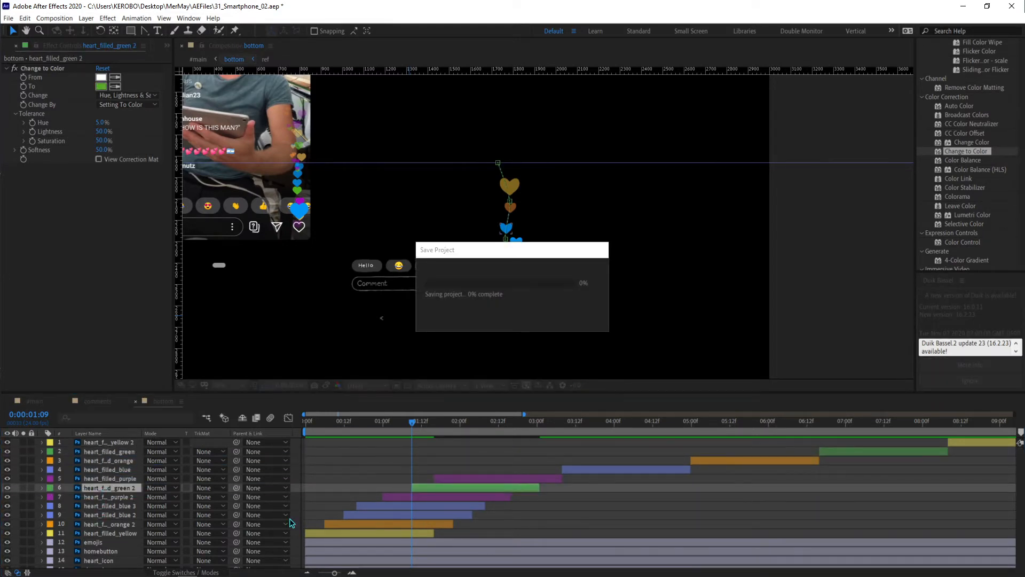
Replay the hearts animation and examine the hearts' spacing above the heart icon at 0:00:01:09.
{"action": "left_click_drag", "start_coordinate": [521, 284], "coordinate": [503, 288]}
{"action": "key", "text": "space"}
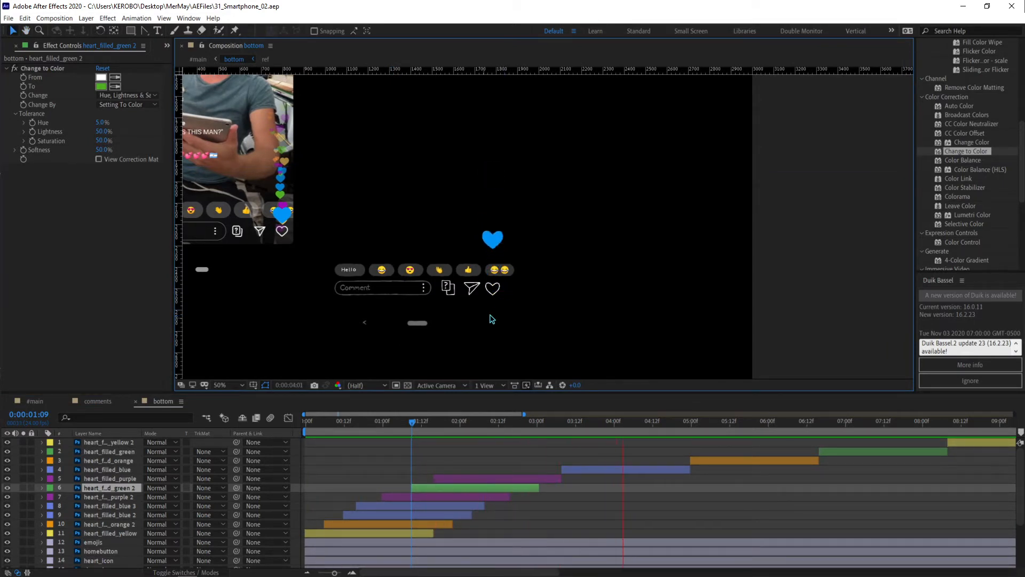
{"action": "key", "text": "space"}
{"action": "key", "text": "space"}
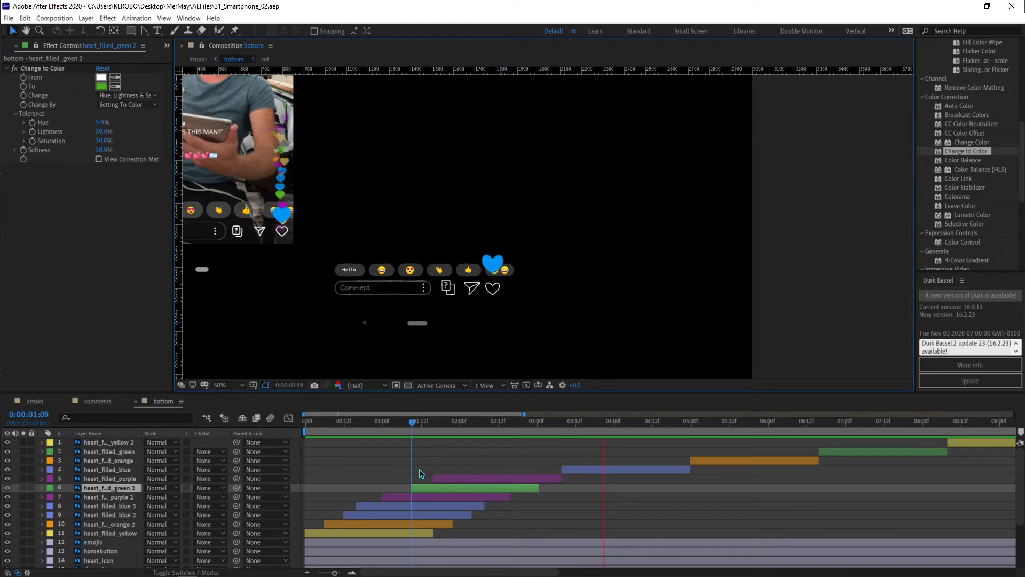
{"action": "left_click", "coordinate": [361, 465]}
{"action": "scroll", "coordinate": [457, 223], "scroll_direction": "up", "scroll_amount": 2}
{"action": "scroll", "coordinate": [458, 223], "scroll_direction": "down", "scroll_amount": 1}
{"action": "left_click_drag", "start_coordinate": [484, 230], "coordinate": [571, 252]}
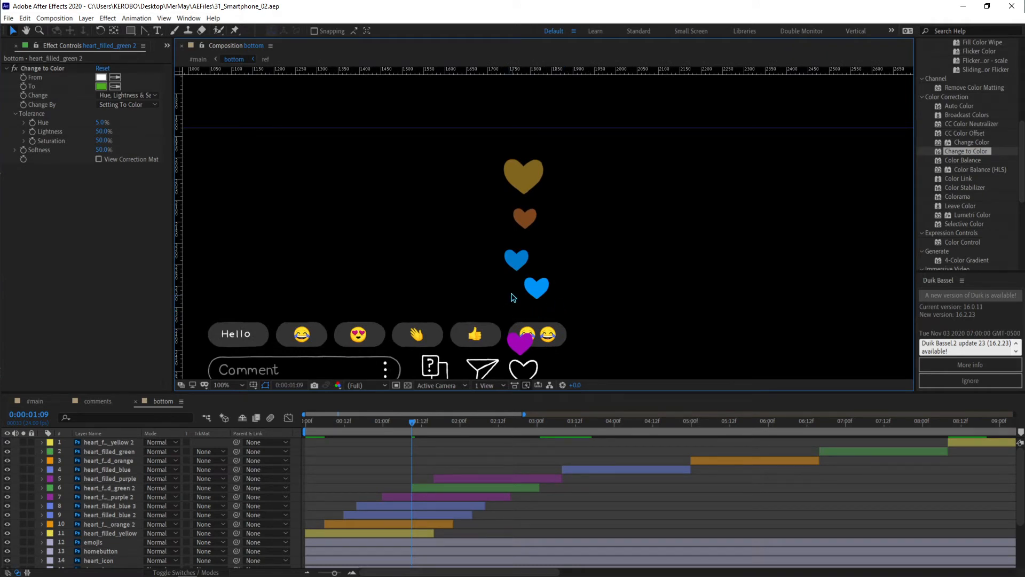
{"action": "left_click_drag", "start_coordinate": [509, 274], "coordinate": [508, 240]}
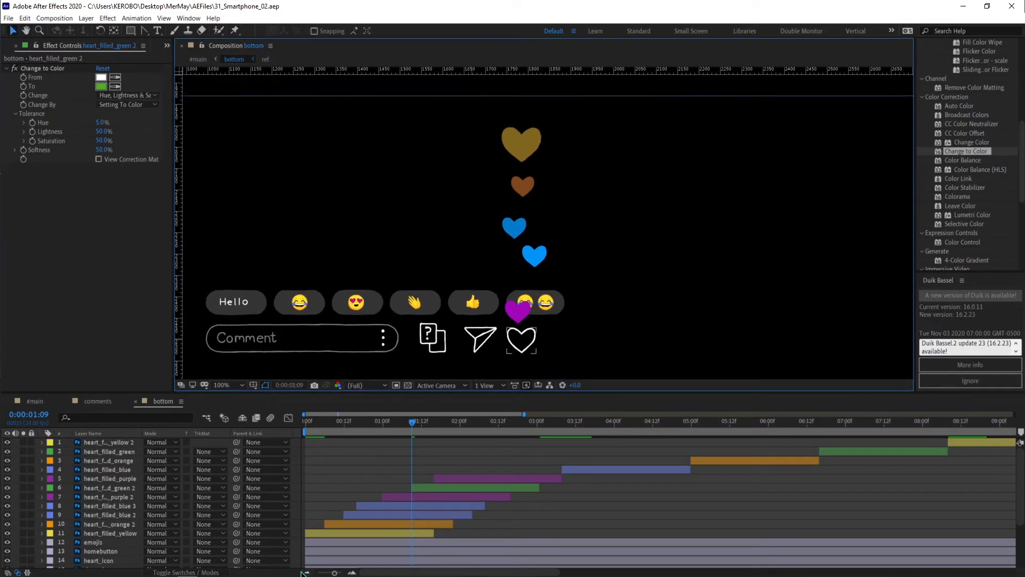
Duplicate the heart_filled_yellow layer and place the copy between heart_filled_blue and heart_filled_purple.
{"action": "left_click", "coordinate": [344, 532]}
{"action": "key", "text": "ctrl+d"}
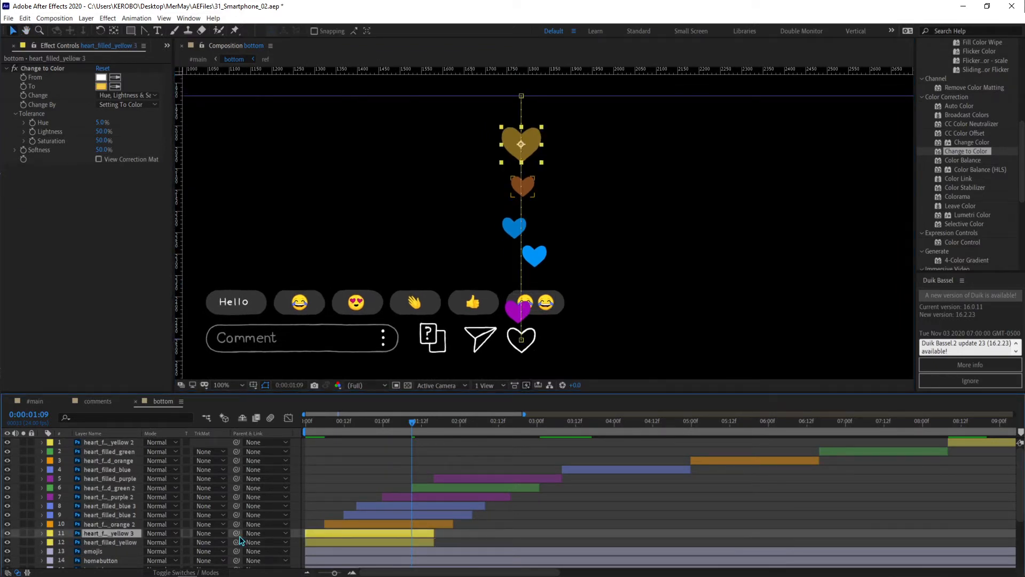
{"action": "left_click_drag", "start_coordinate": [127, 533], "coordinate": [131, 468]}
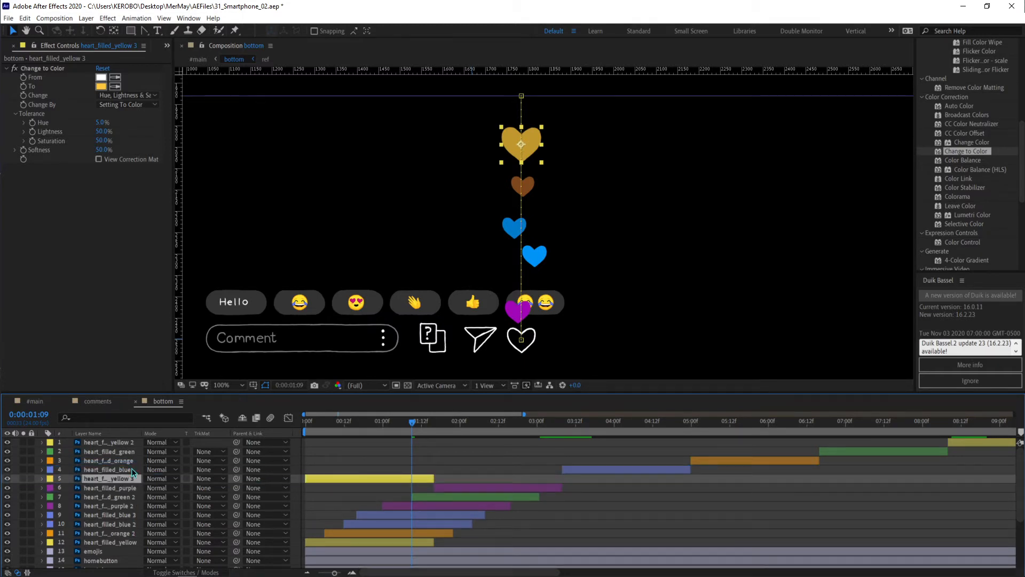
Start heart_filled_yellow 3 at 0:00:01:09 and set its vertical position to 2281 on the 0:00:01:14 keyframe.
{"action": "key", "text": "u"}
{"action": "key", "text": "bracketleft"}
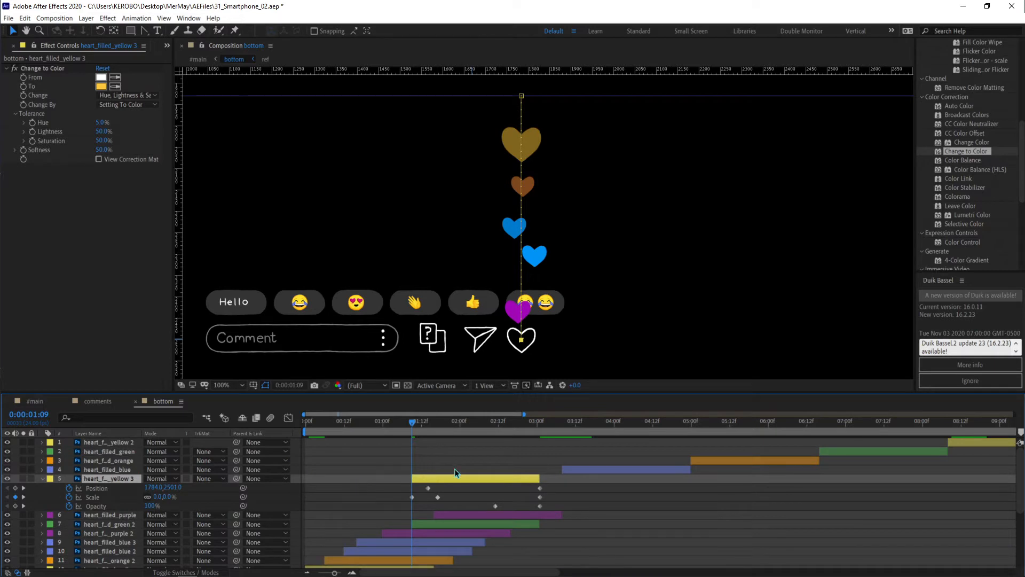
{"action": "left_click_drag", "start_coordinate": [485, 477], "coordinate": [427, 479]}
{"action": "key", "text": "bracketleft"}
{"action": "key", "text": "k"}
{"action": "left_click_drag", "start_coordinate": [171, 488], "coordinate": [86, 530]}
{"action": "left_click_drag", "start_coordinate": [172, 487], "coordinate": [233, 484]}
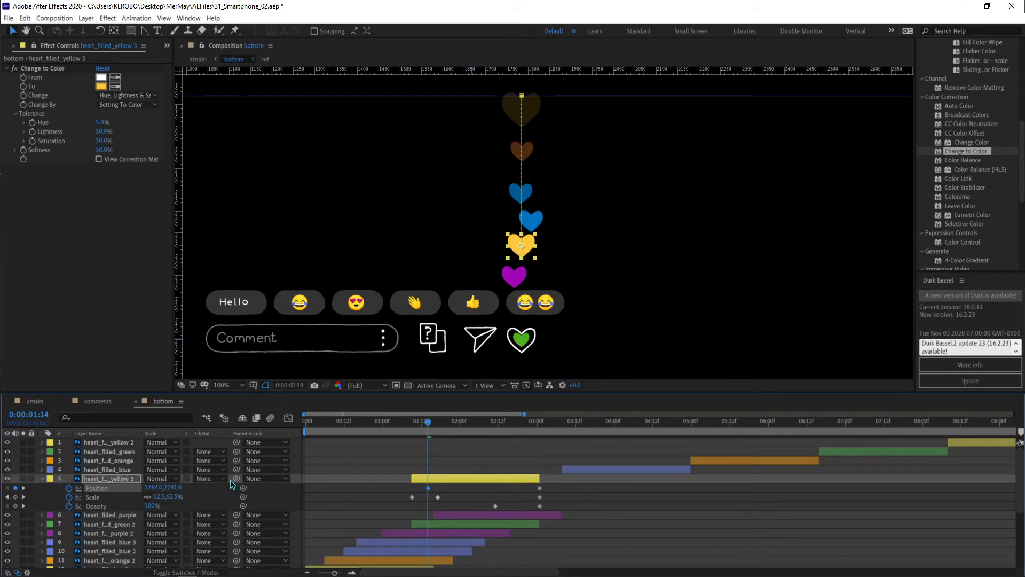
Keyframe heart_filled_yellow 3's opacity from 0% at 0:00:01:09 to 100% at 0:00:01:17.
{"action": "left_click", "coordinate": [23, 497]}
{"action": "left_click", "coordinate": [15, 506]}
{"action": "left_click", "coordinate": [8, 496]}
{"action": "left_click", "coordinate": [151, 506]}
{"action": "type", "text": "0.0,0.0"}
{"action": "key", "text": "Return"}
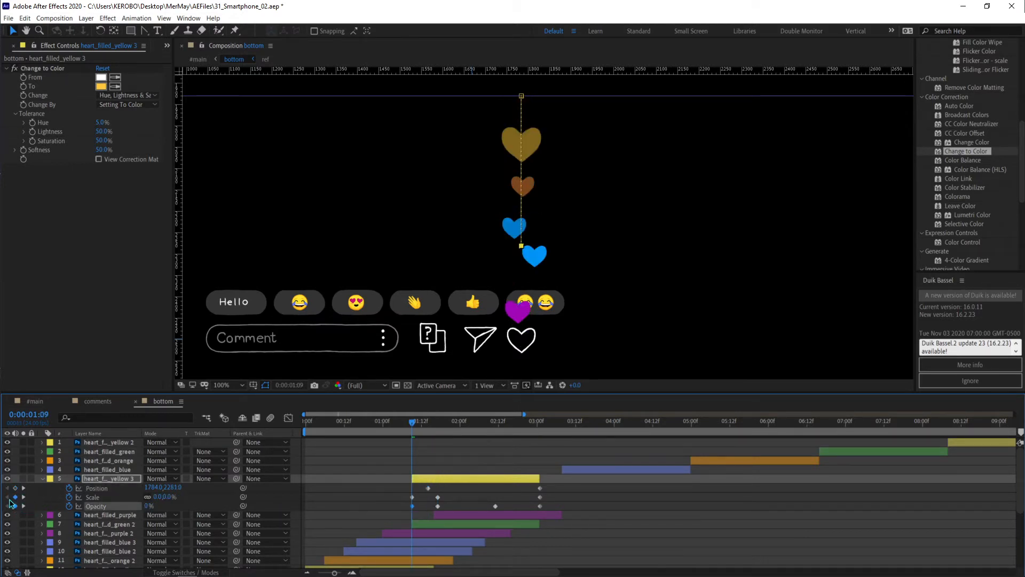
{"action": "left_click", "coordinate": [347, 483]}
Set heart_filled_yellow 3's scale to 30% on its keyframe at 0:00:01:17.
{"action": "left_click_drag", "start_coordinate": [414, 422], "coordinate": [440, 419]}
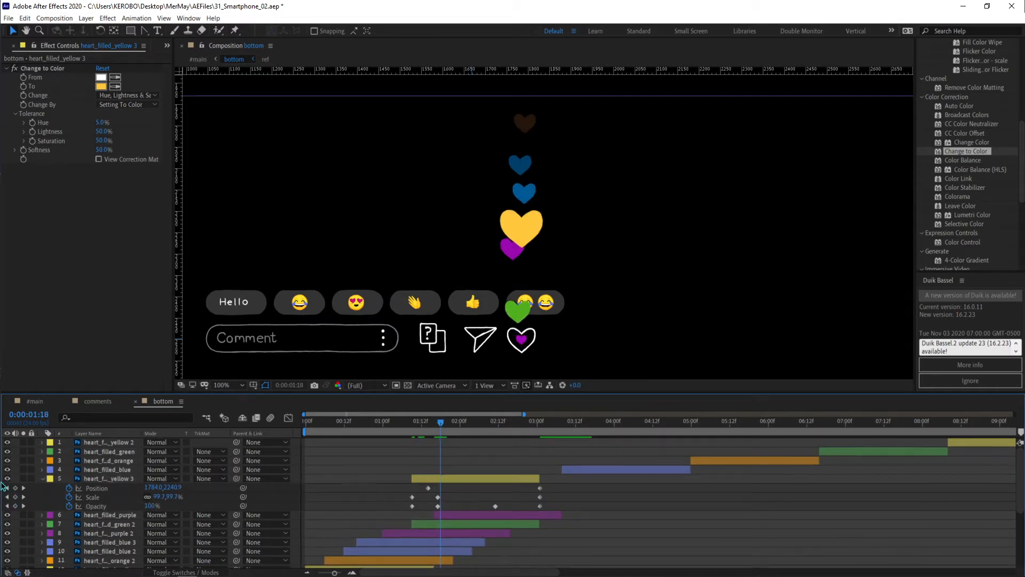
{"action": "left_click", "coordinate": [8, 497]}
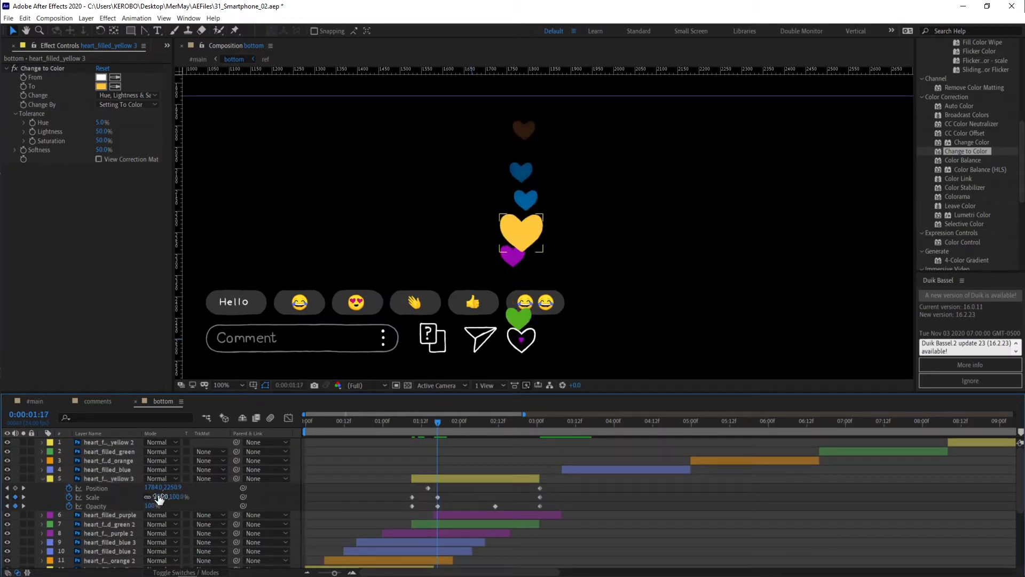
{"action": "left_click", "coordinate": [172, 497]}
{"action": "key", "text": "Return"}
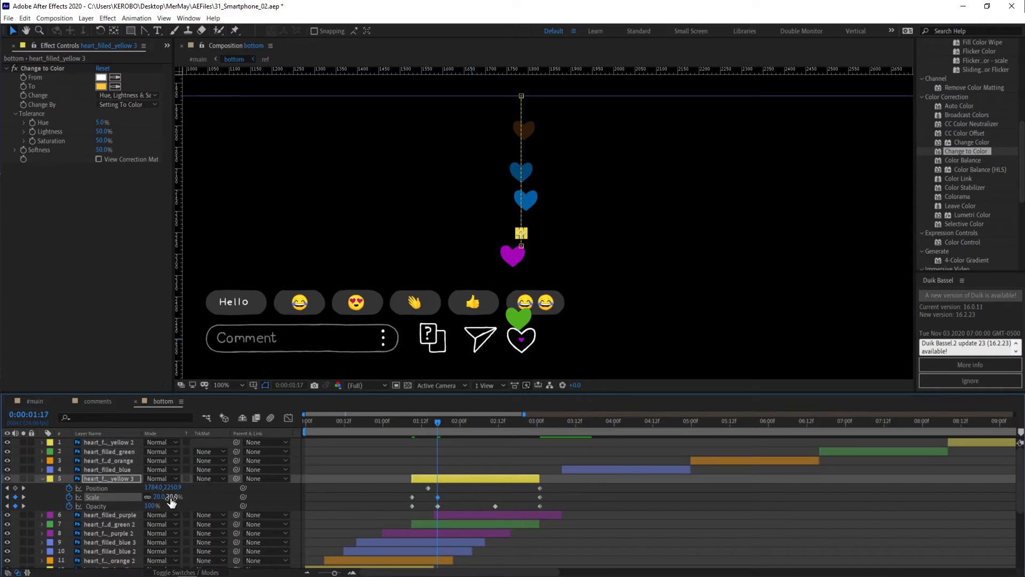
{"action": "left_click", "coordinate": [171, 497]}
{"action": "left_click", "coordinate": [362, 478]}
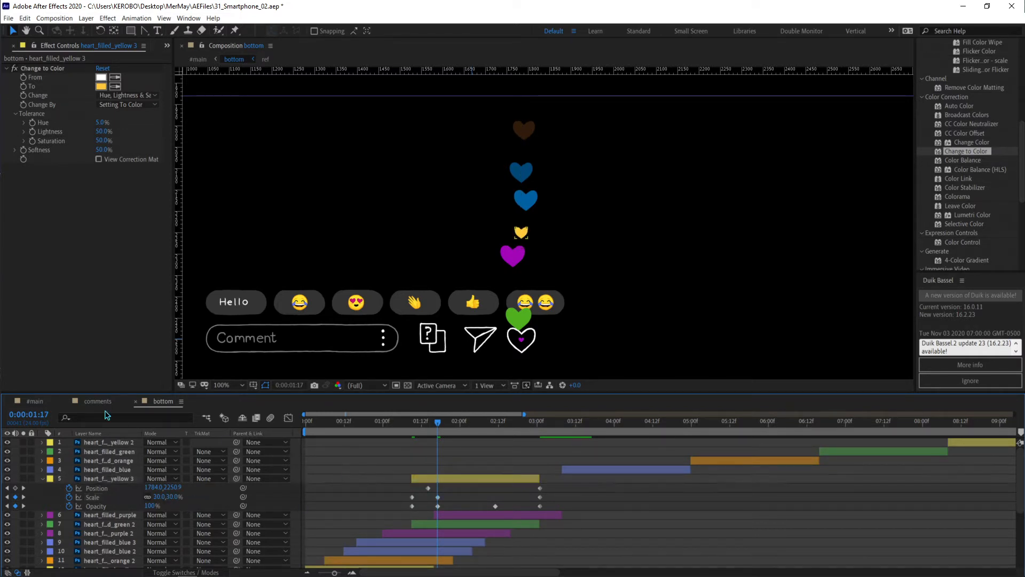
Set heart_filled_yellow 3's opacity to 75% on its keyframes at 0:00:01:17 and 0:00:02:11.
{"action": "left_click", "coordinate": [149, 507]}
{"action": "type", "text": "75"}
{"action": "left_click", "coordinate": [382, 491]}
{"action": "left_click", "coordinate": [23, 506]}
{"action": "left_click", "coordinate": [150, 506]}
{"action": "key", "text": "Return"}
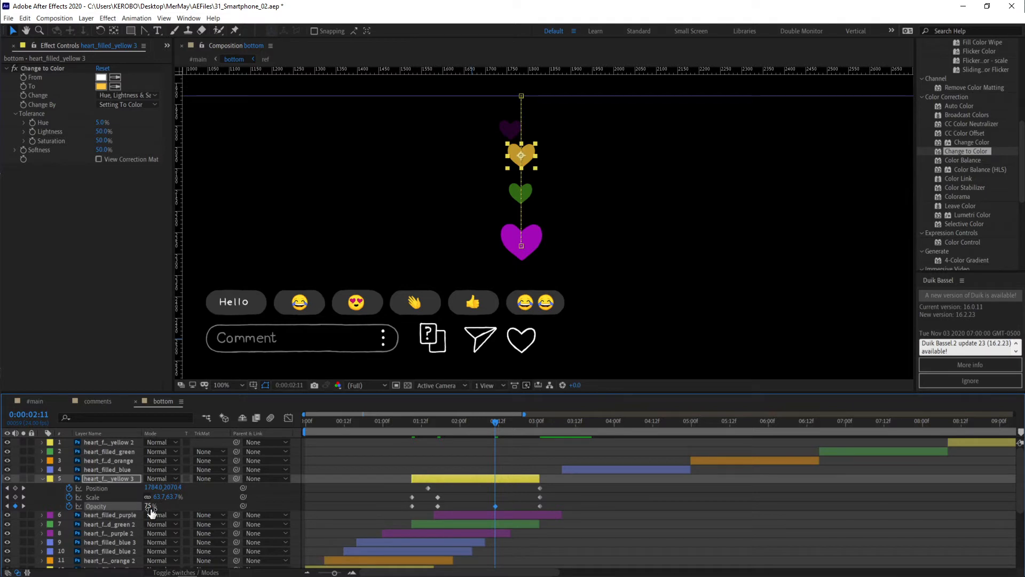
{"action": "left_click", "coordinate": [485, 495]}
{"action": "left_click", "coordinate": [487, 475]}
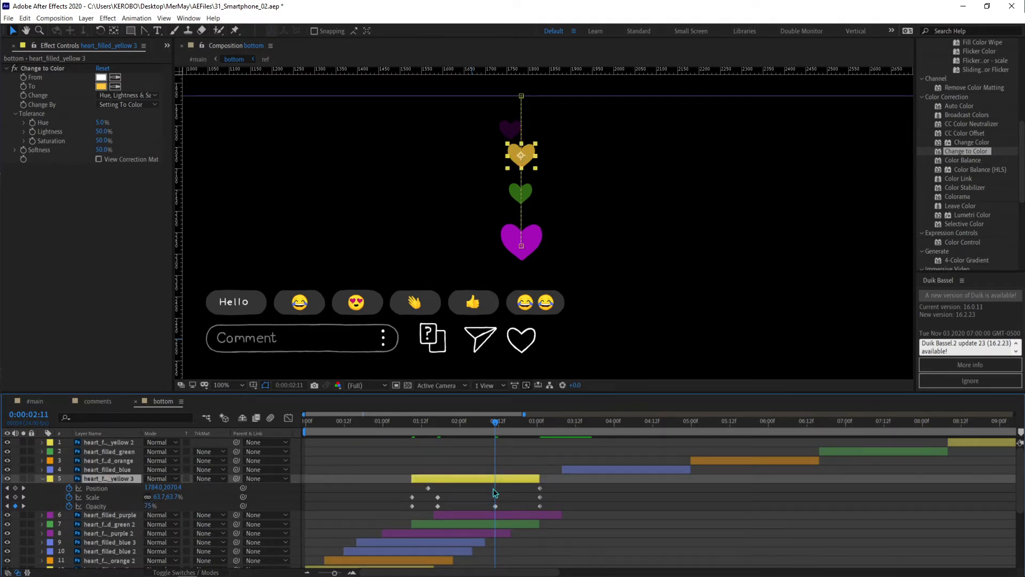
Set heart_filled_yellow 3's scale to 20% at 0:00:03:01.
{"action": "left_click", "coordinate": [22, 497]}
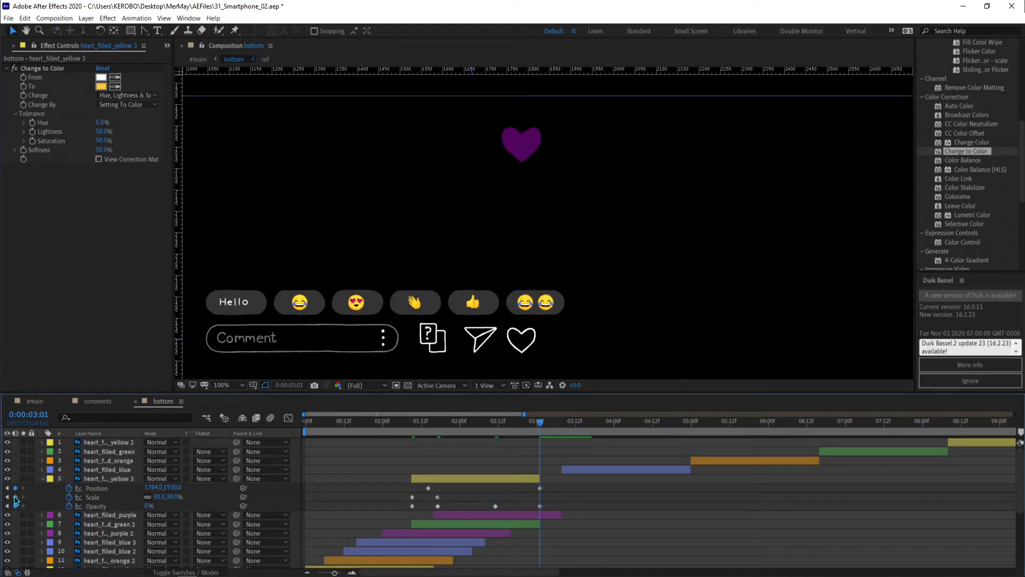
{"action": "left_click", "coordinate": [101, 497]}
{"action": "left_click", "coordinate": [175, 497]}
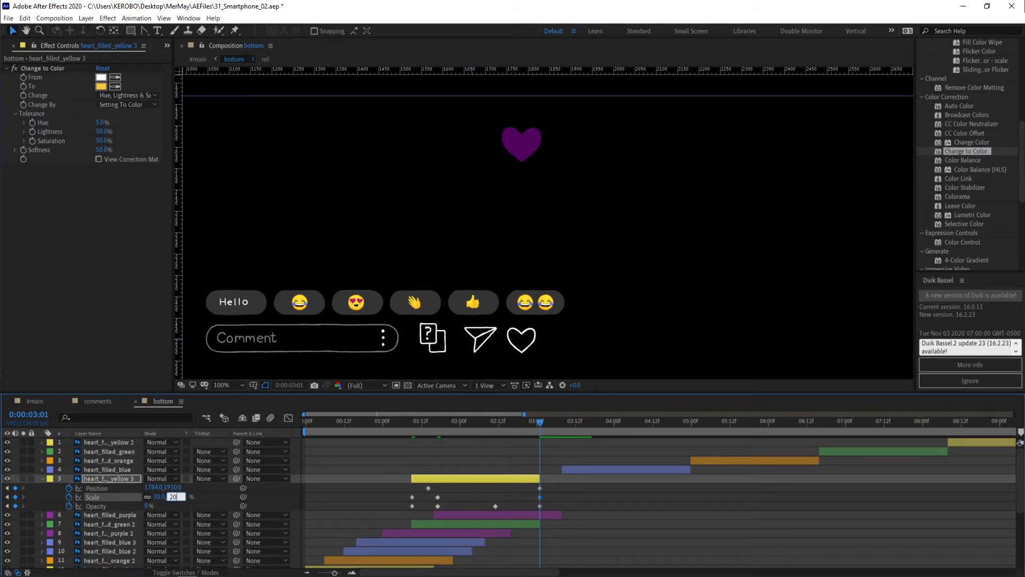
{"action": "type", "text": "20"}
{"action": "key", "text": "Return"}
{"action": "left_click", "coordinate": [365, 475]}
Preview the hearts animation, remove heart_filled_yellow 3's scale keyframe at 0:00:03:01 and replay.
{"action": "scroll", "coordinate": [387, 315], "scroll_direction": "down", "scroll_amount": 1}
{"action": "key", "text": "space"}
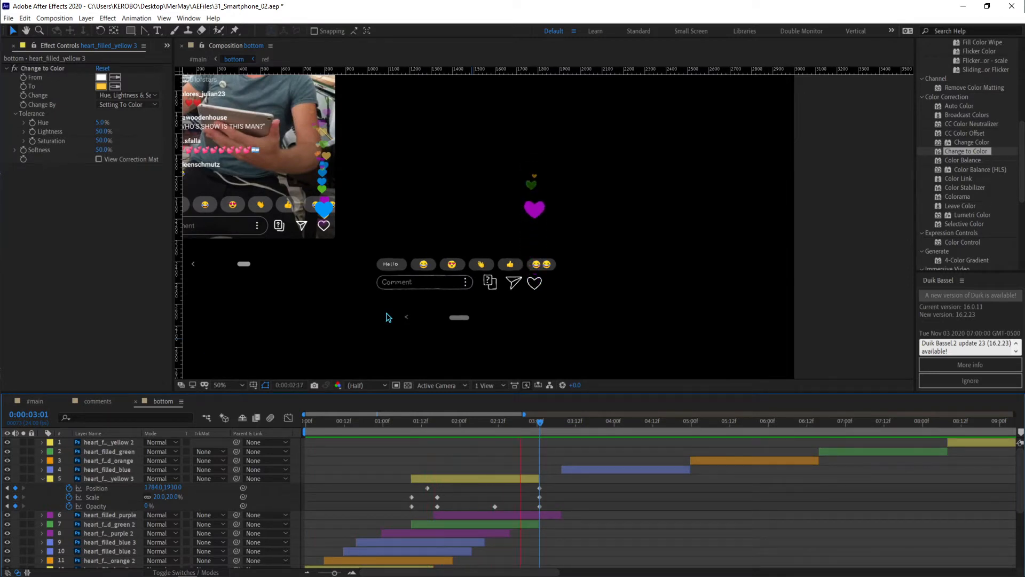
{"action": "key", "text": "space"}
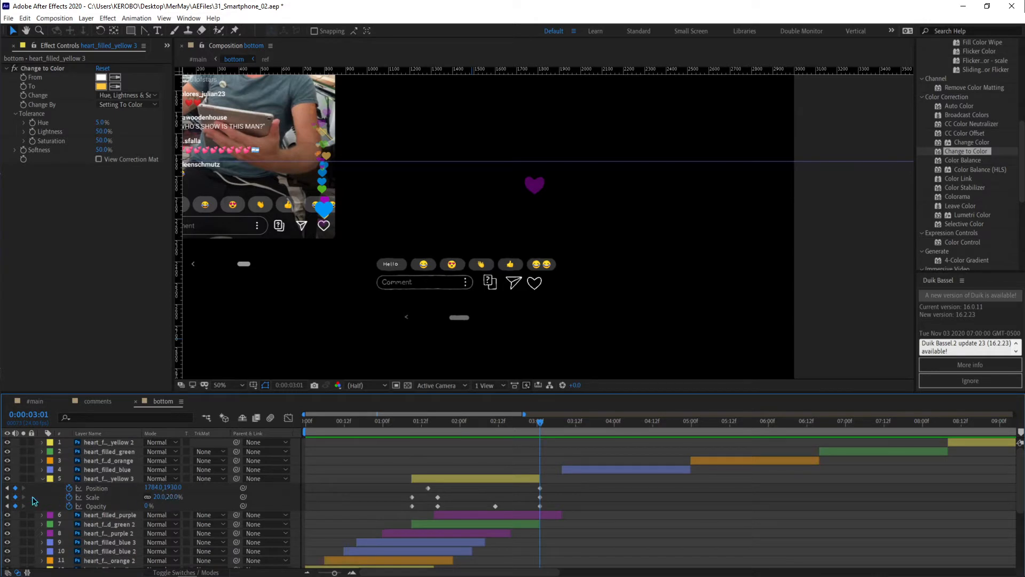
{"action": "key", "text": "space"}
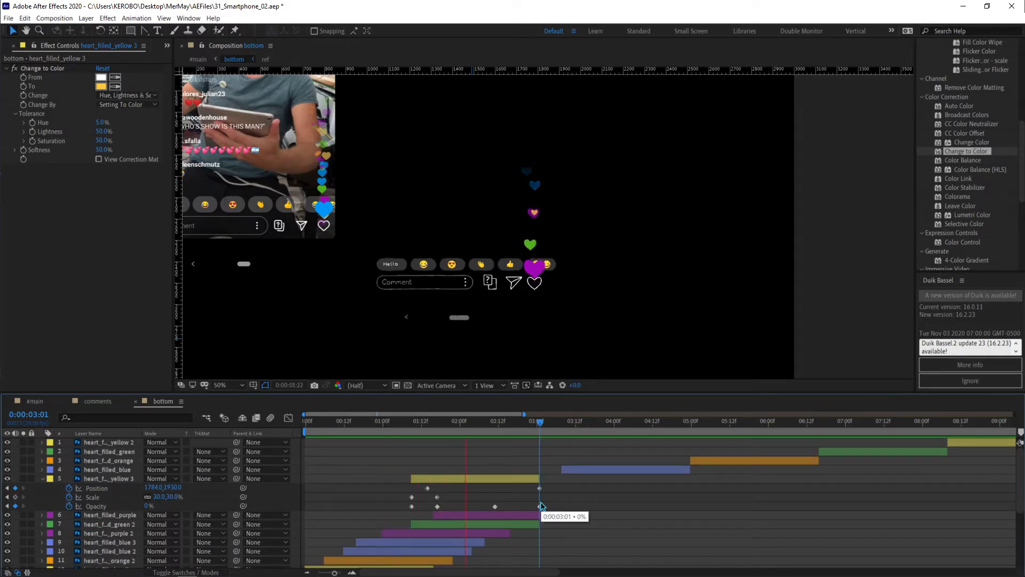
{"action": "key", "text": "space"}
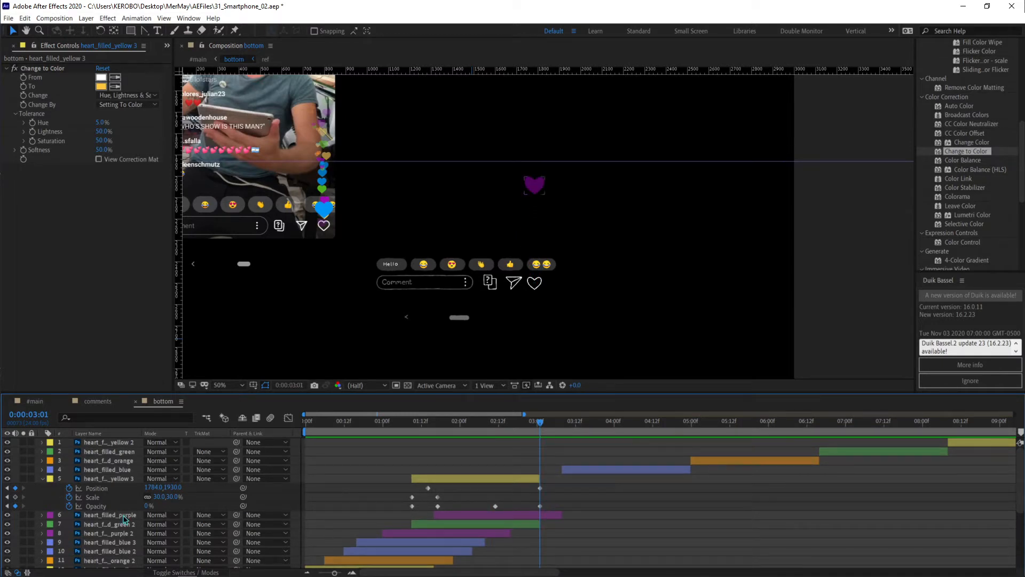
Lower heart_filled_yellow 3's opacity to 50% on both middle keyframes, at 0:00:01:17 and 0:00:02:11.
{"action": "left_click", "coordinate": [7, 506]}
{"action": "left_click", "coordinate": [6, 506]}
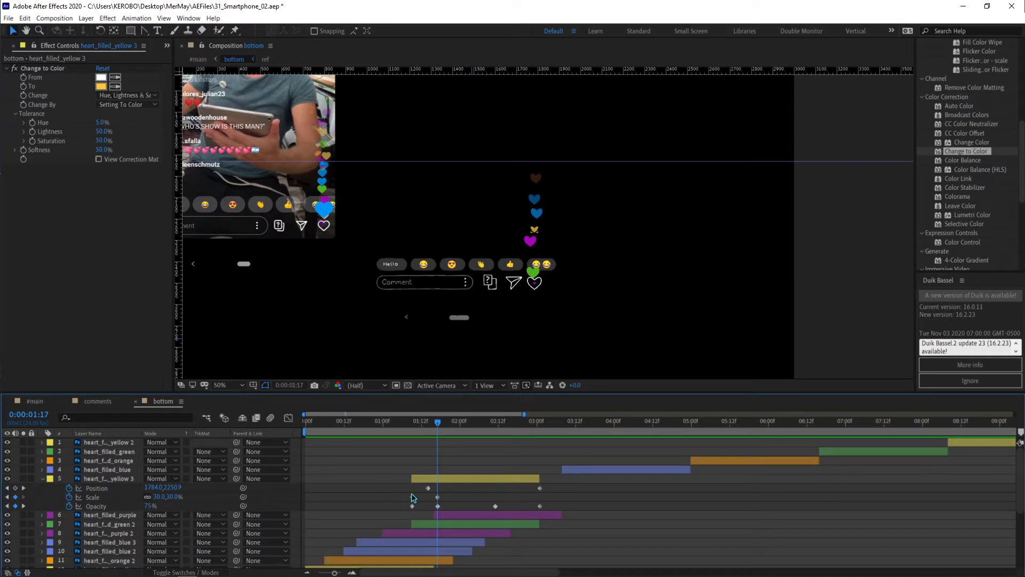
{"action": "left_click", "coordinate": [149, 505]}
{"action": "left_click_drag", "start_coordinate": [418, 509], "coordinate": [510, 514]}
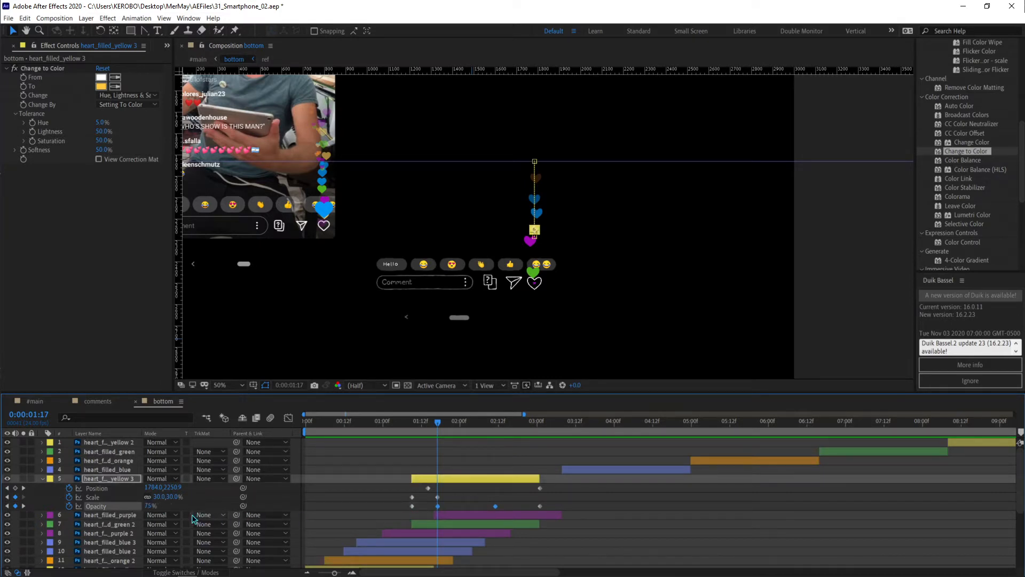
{"action": "type", "text": "50"}
{"action": "key", "text": "Return"}
Replay the hearts animation and check how the small yellow heart looks around 0:00:01:20.
{"action": "key", "text": "space"}
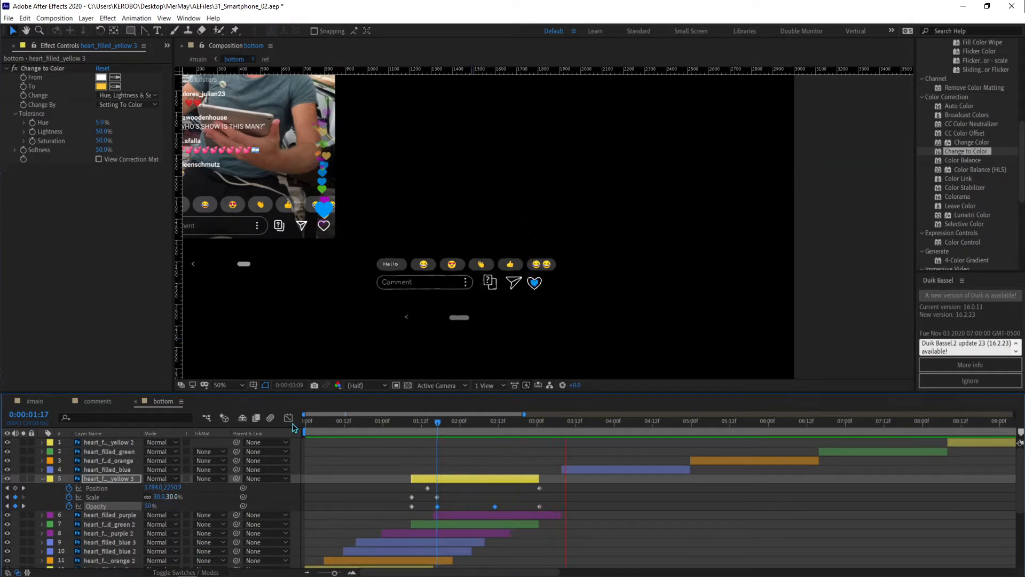
{"action": "left_click", "coordinate": [585, 540]}
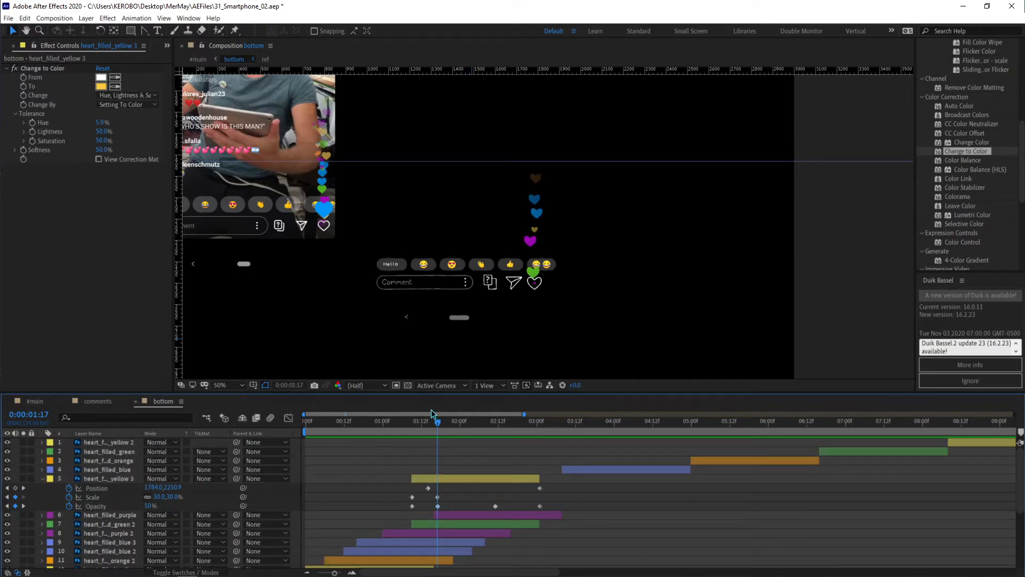
{"action": "mouse_move", "coordinate": [440, 425]}
{"action": "left_mouse_down"}
{"action": "mouse_move", "coordinate": [480, 427]}
{"action": "mouse_move", "coordinate": [448, 442]}
{"action": "left_mouse_up"}
{"action": "key", "text": "space"}
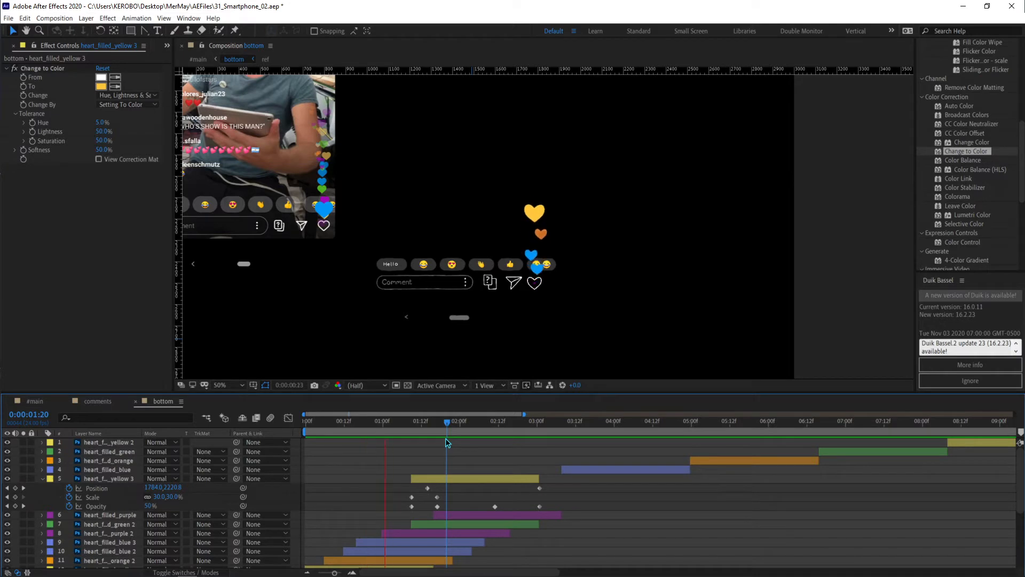
{"action": "key", "text": "space"}
Duplicate heart_filled_yellow 3 and shift all of the copy's position keyframes to a horizontal position of 1805.
{"action": "left_click", "coordinate": [454, 479]}
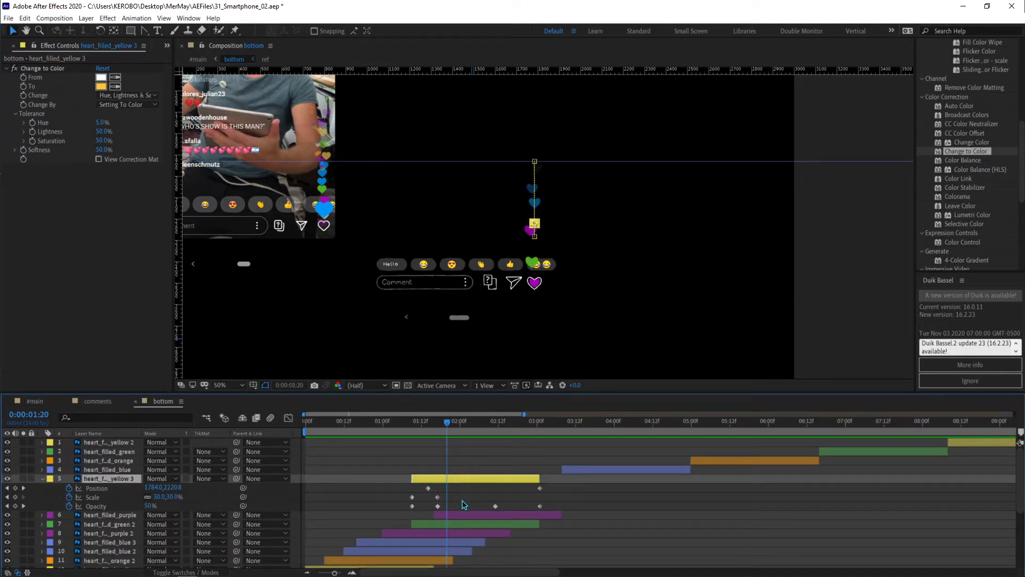
{"action": "key", "text": "ctrl+d"}
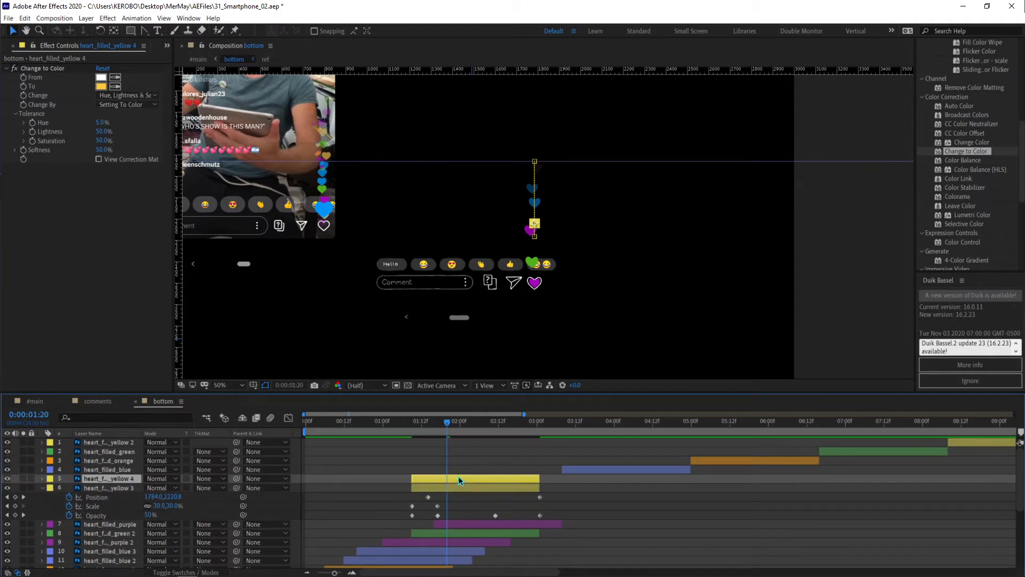
{"action": "key", "text": "u"}
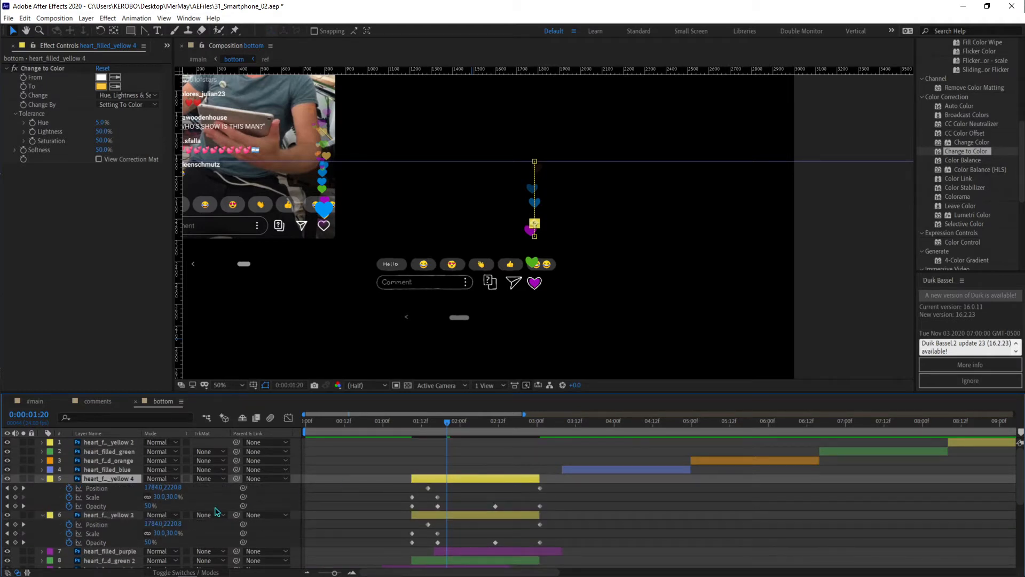
{"action": "left_click", "coordinate": [7, 487]}
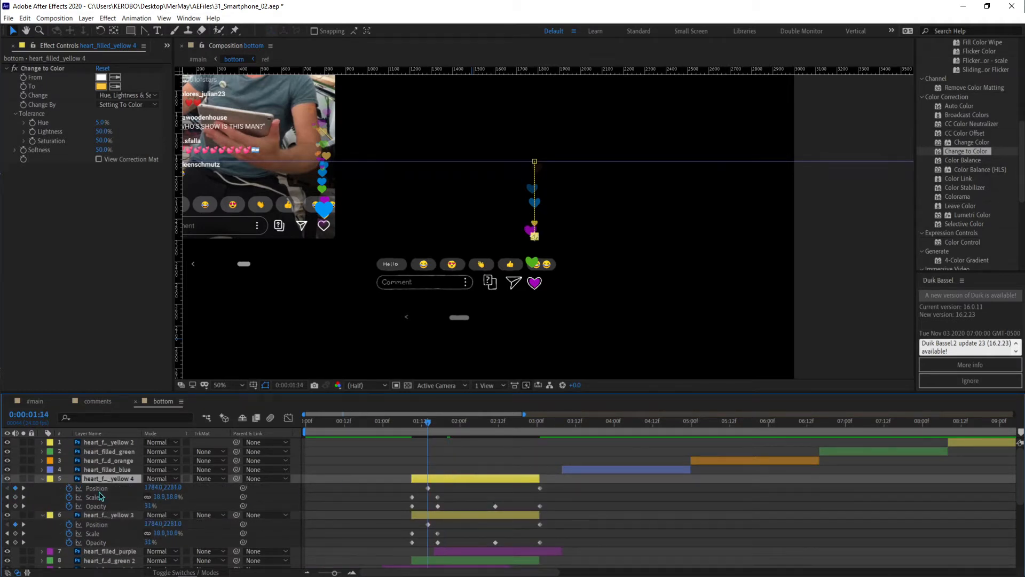
{"action": "left_click", "coordinate": [97, 488]}
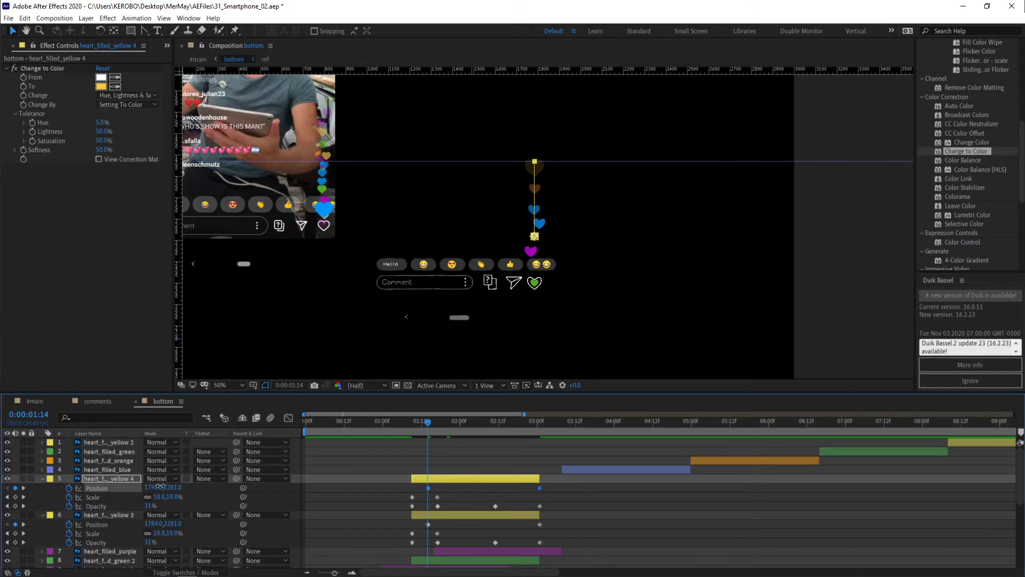
{"action": "left_click_drag", "start_coordinate": [160, 486], "coordinate": [163, 487]}
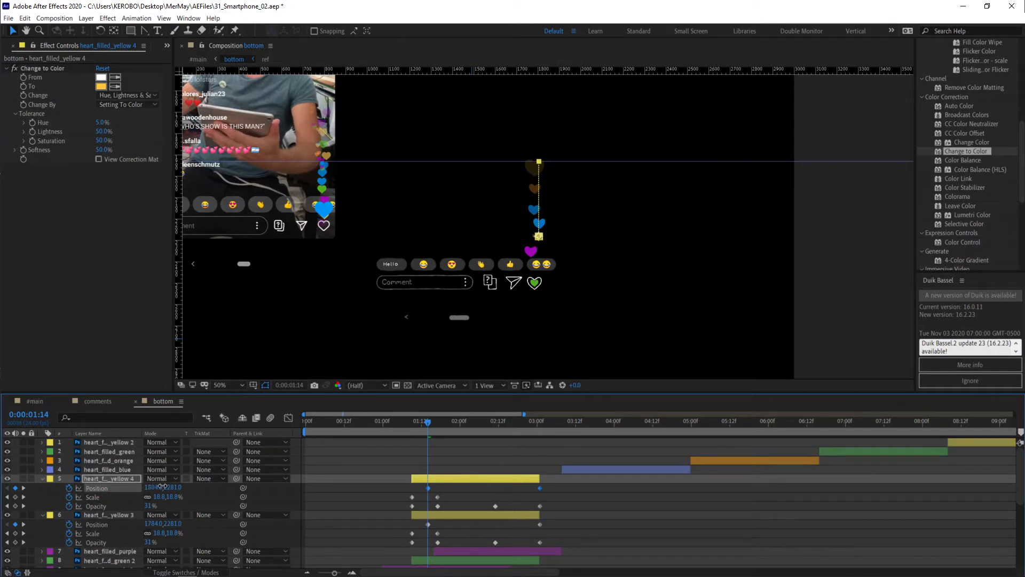
Duplicate heart_filled_yellow 4 and shift the new copy's position keyframes to a horizontal position of 1818.
{"action": "left_click", "coordinate": [448, 482]}
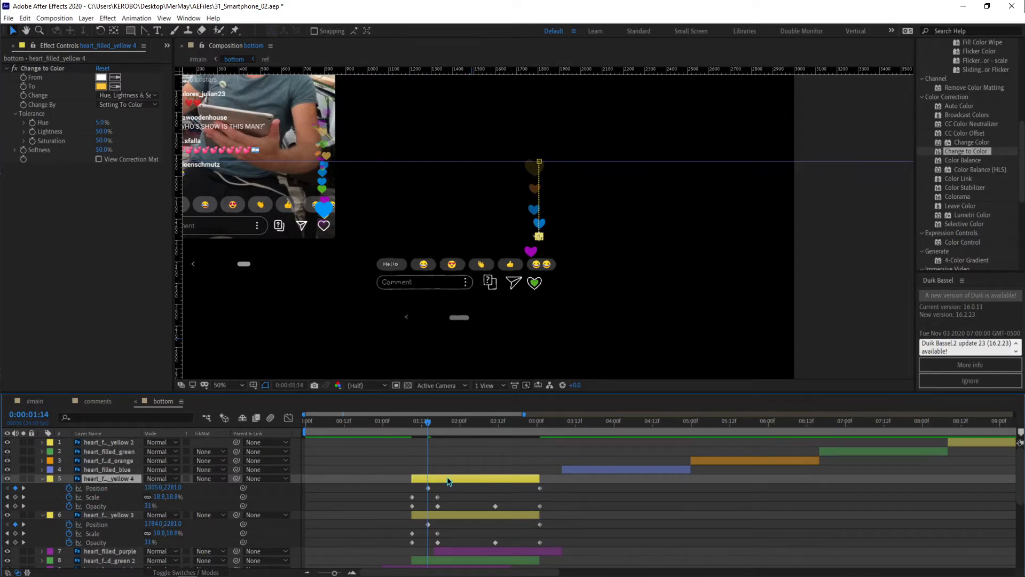
{"action": "key", "text": "ctrl+d"}
{"action": "key", "text": "p"}
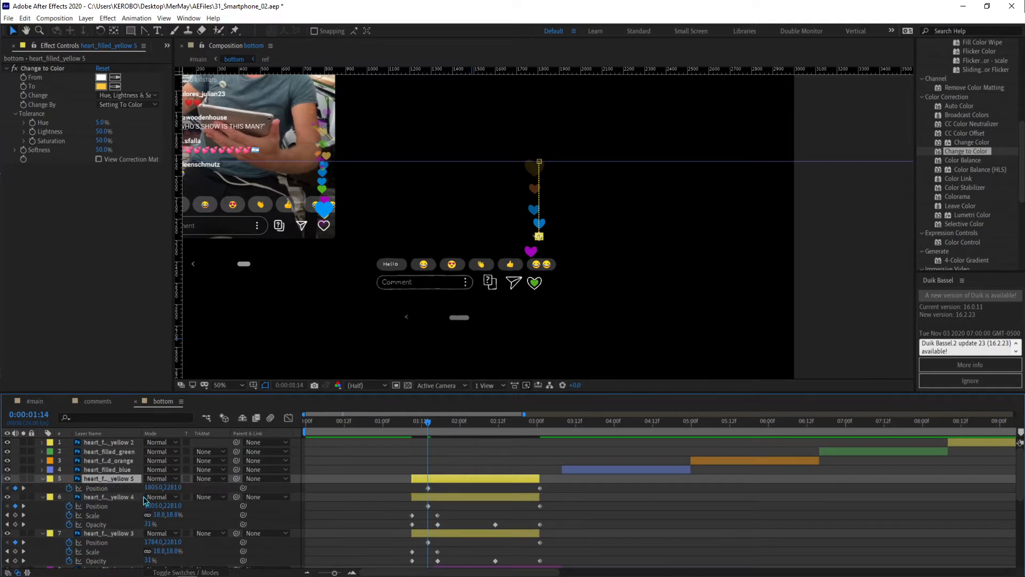
{"action": "left_click_drag", "start_coordinate": [150, 487], "coordinate": [160, 487]}
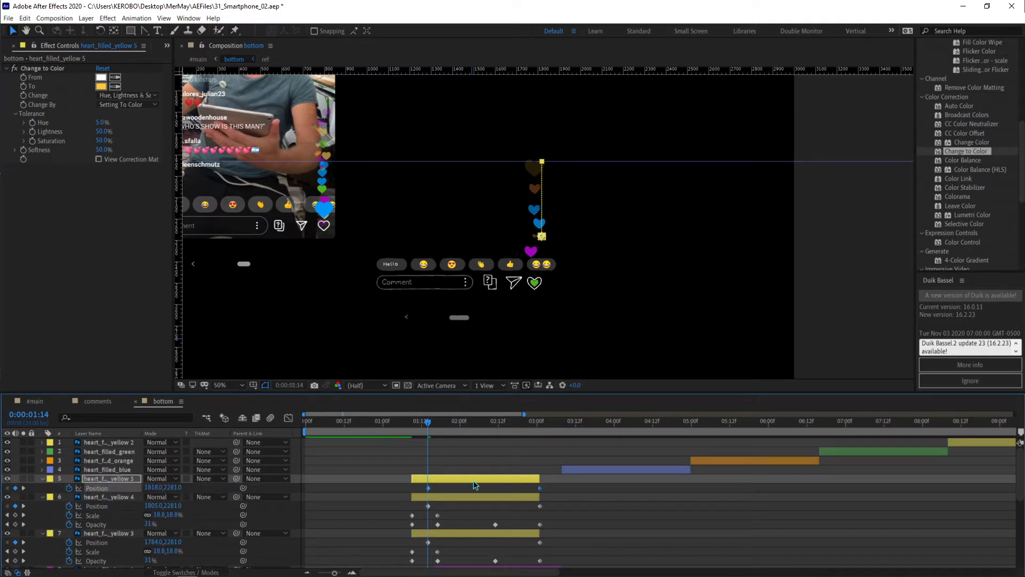
Start heart_filled_yellow 5 slightly later and heart_filled_yellow 4 earlier, placing heart_filled_yellow 4 below heart_filled_yellow 3, and collapse the layers' keyframes.
{"action": "left_click_drag", "start_coordinate": [434, 479], "coordinate": [385, 498]}
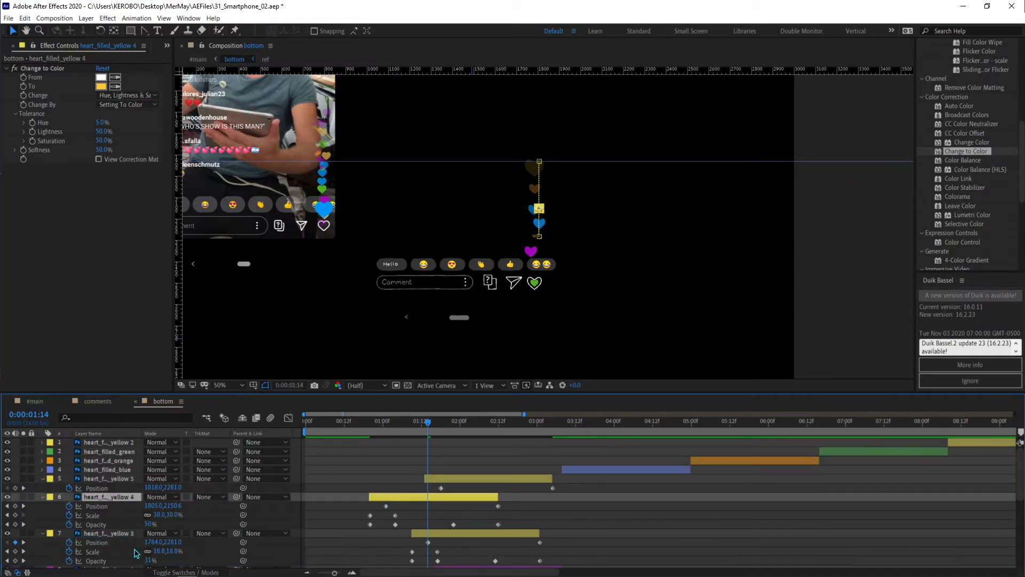
{"action": "key", "text": "ctrl+bracketleft"}
{"action": "left_click_drag", "start_coordinate": [394, 534], "coordinate": [404, 534]}
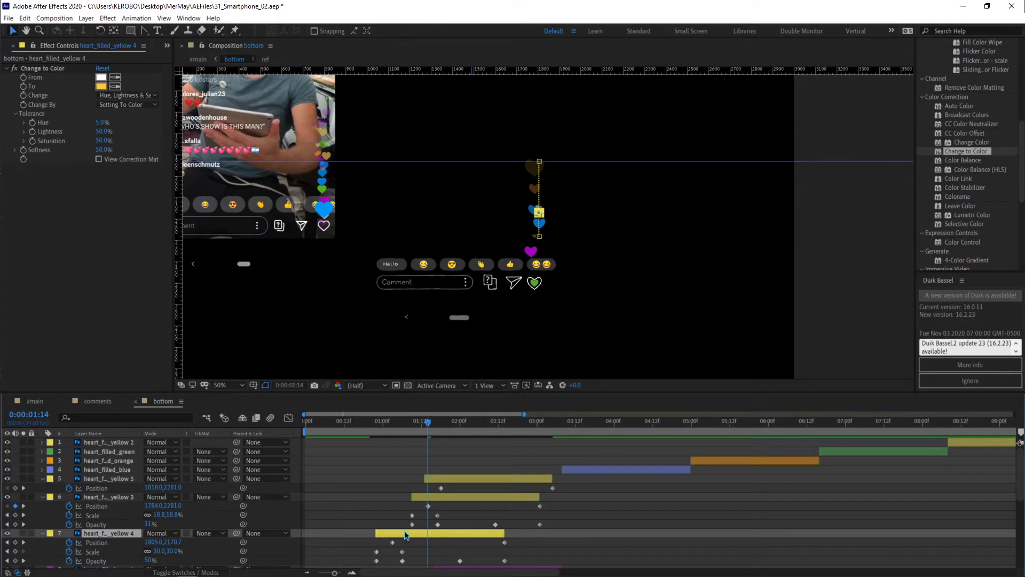
{"action": "left_click", "coordinate": [367, 502]}
{"action": "key", "text": "u"}
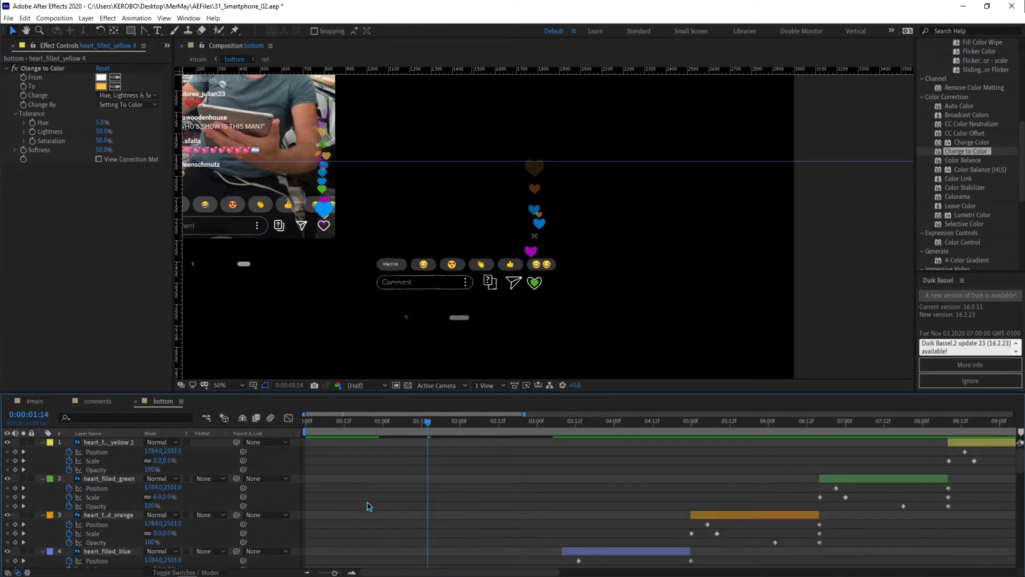
Preview the hearts animation with the staggered small yellow hearts, and select the heart_filled_orange 2 layer.
{"action": "key", "text": "space"}
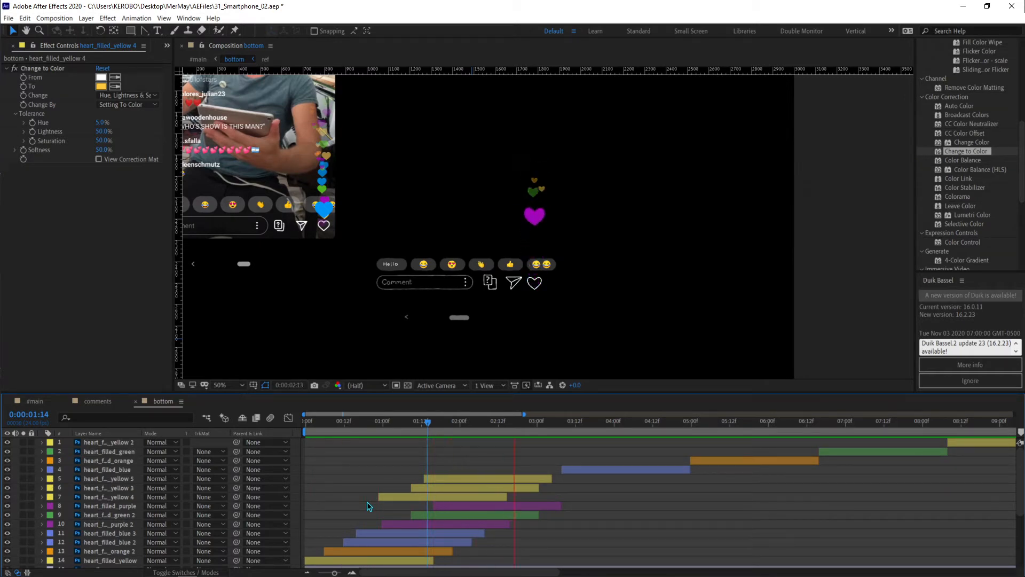
{"action": "key", "text": "space"}
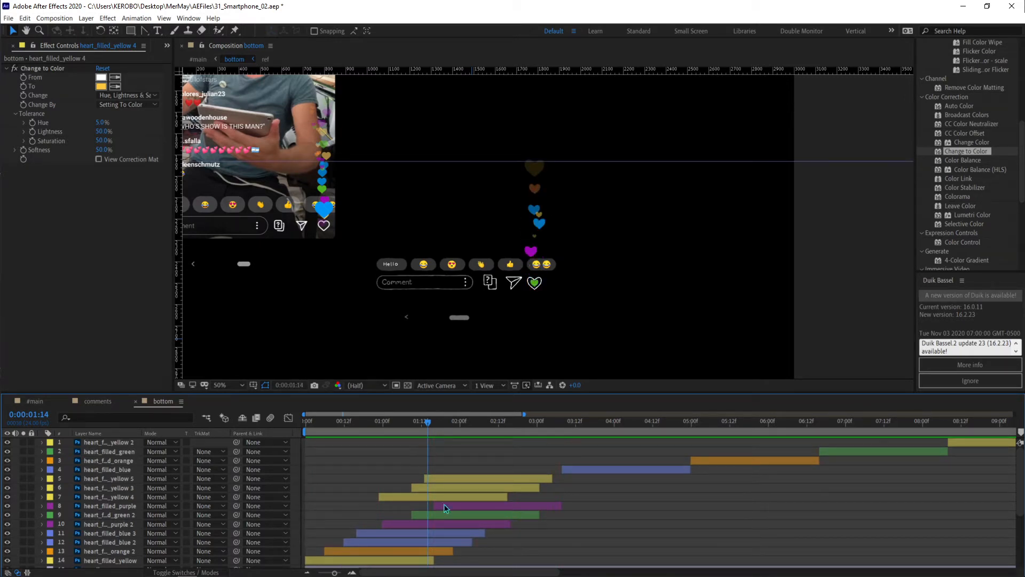
{"action": "left_click", "coordinate": [411, 549]}
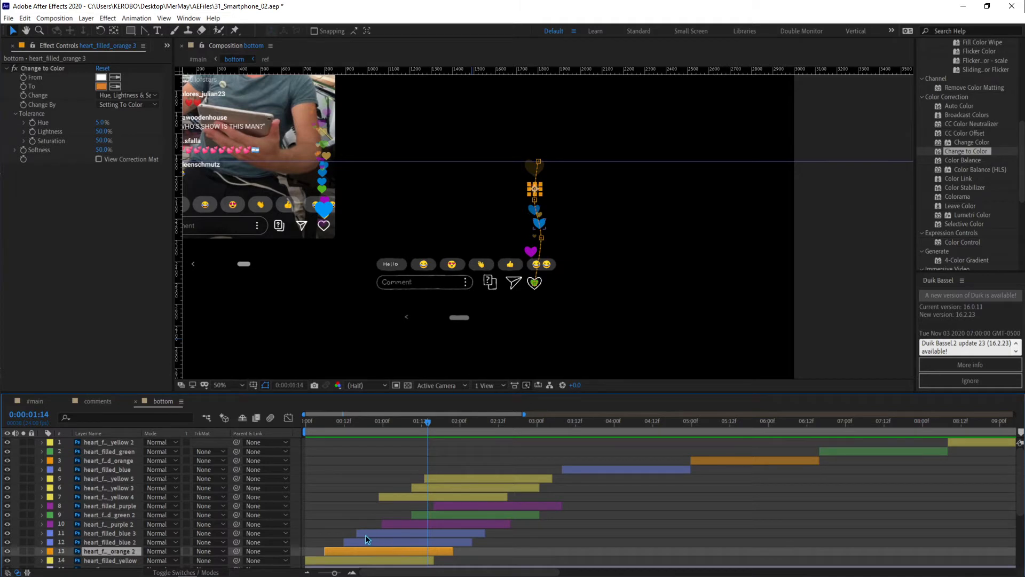
Duplicate heart_filled_orange 2 twice and place both copies directly below heart_filled_yellow 4 in the layer order.
{"action": "key", "text": "ctrl+d"}
{"action": "key", "text": "ctrl+d"}
{"action": "left_click", "coordinate": [336, 560], "text": "shift"}
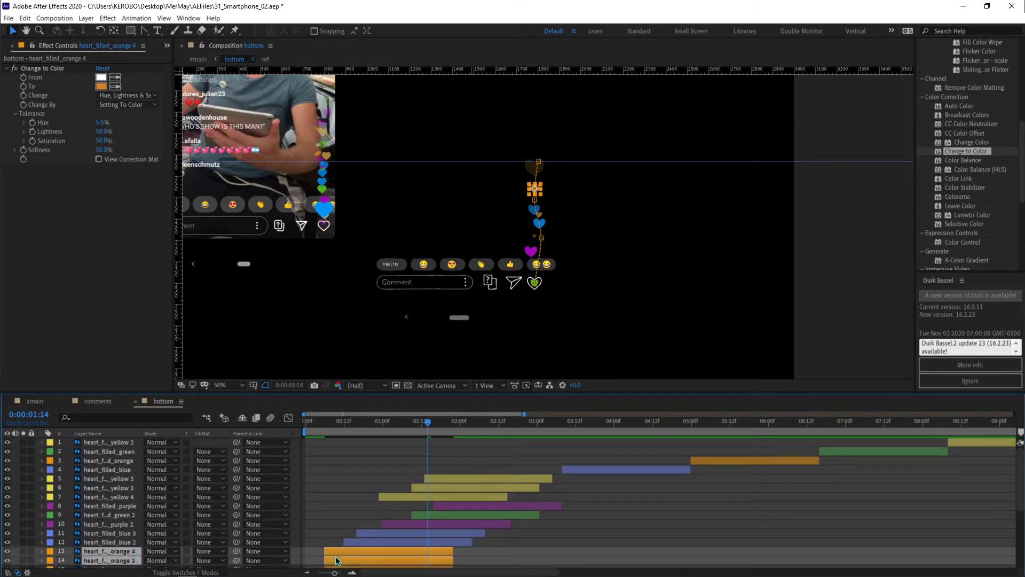
{"action": "left_click_drag", "start_coordinate": [120, 551], "coordinate": [133, 502]}
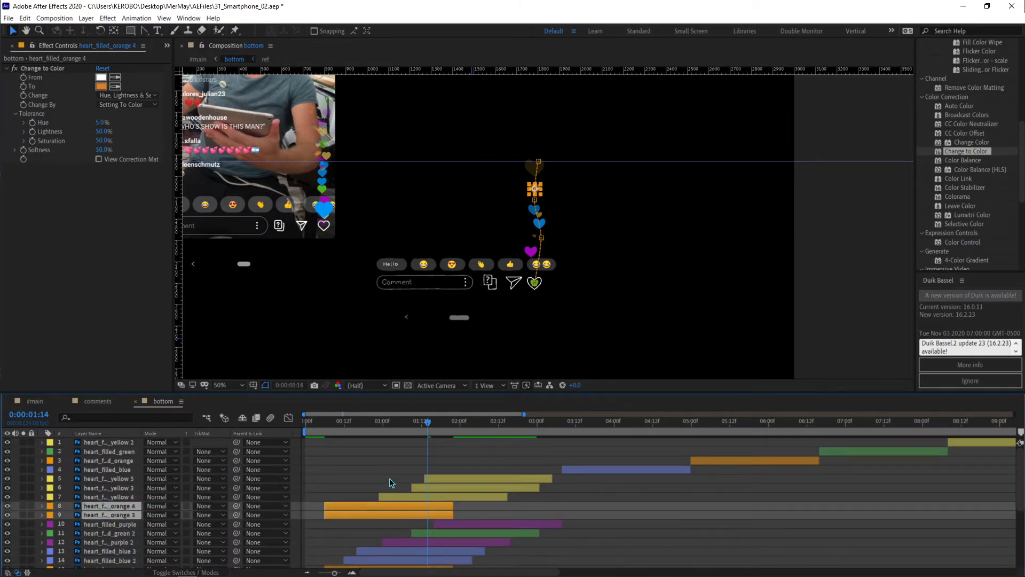
{"action": "key", "text": "F2"}
Replace all keyframes of heart_filled_orange 4 with the position, scale and opacity keyframes copied from heart_filled_yellow 5, starting at the layer's in point.
{"action": "left_click", "coordinate": [447, 476]}
{"action": "key", "text": "u"}
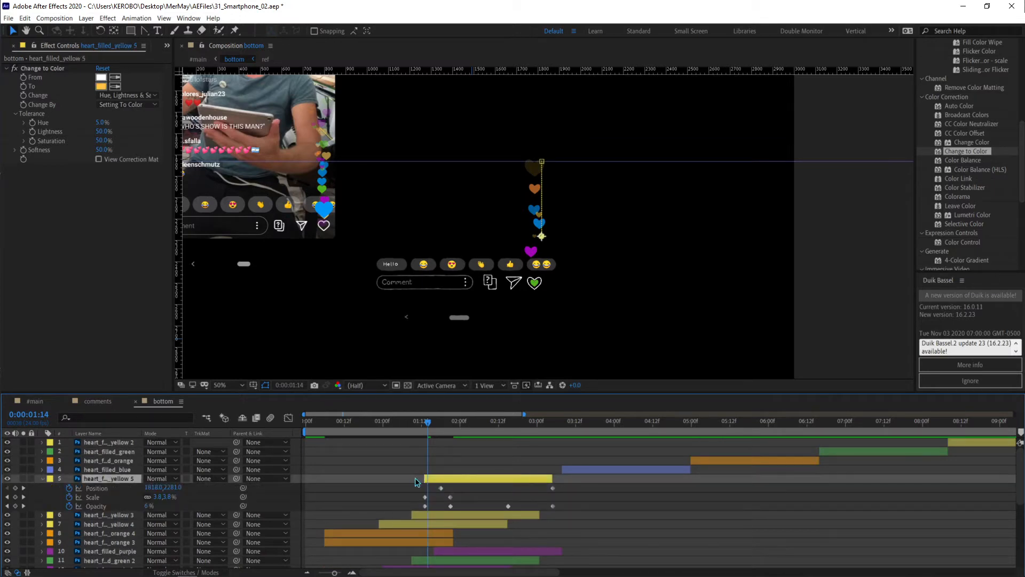
{"action": "left_click_drag", "start_coordinate": [400, 486], "coordinate": [565, 511]}
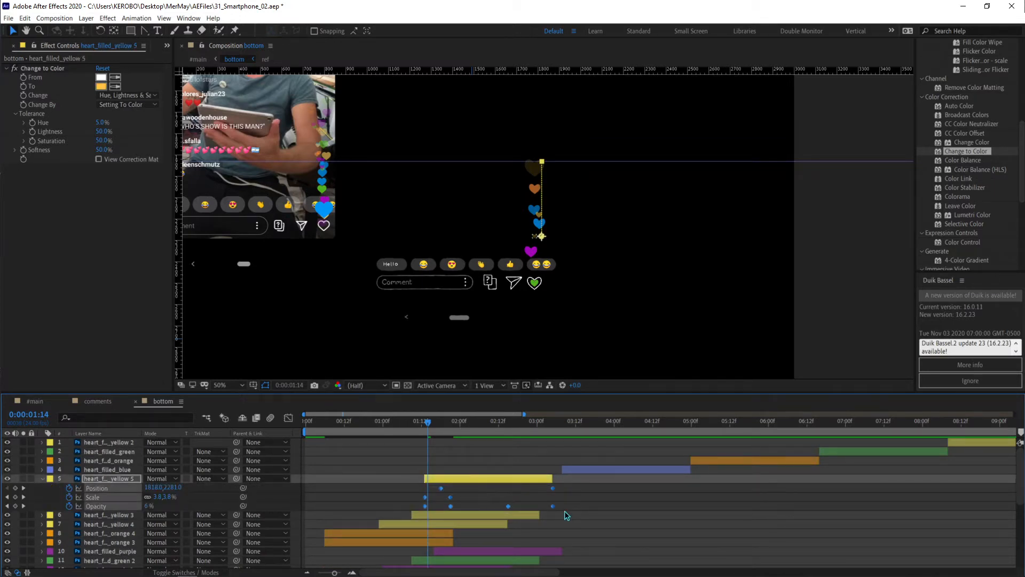
{"action": "key", "text": "u"}
{"action": "left_click", "coordinate": [395, 504]}
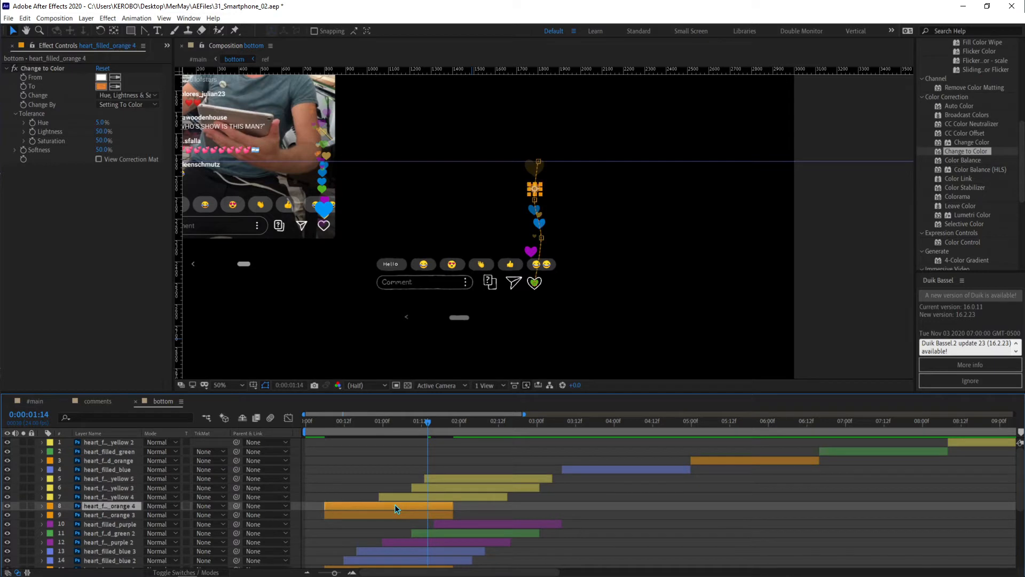
{"action": "key", "text": "u"}
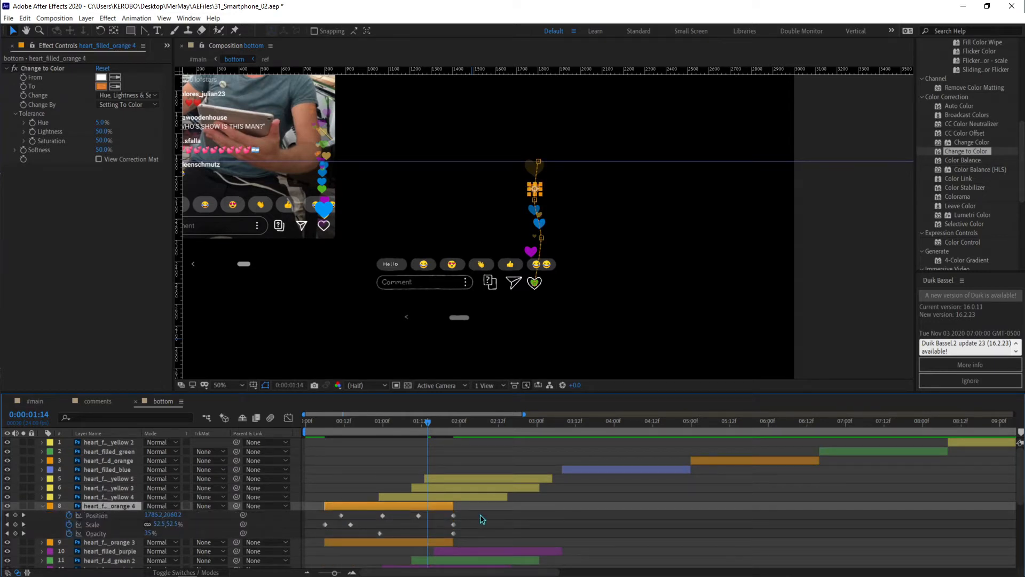
{"action": "left_click_drag", "start_coordinate": [480, 515], "coordinate": [297, 539]}
{"action": "key", "text": "Delete"}
{"action": "key", "text": "i"}
{"action": "key", "text": "ctrl+v"}
{"action": "left_click", "coordinate": [352, 500]}
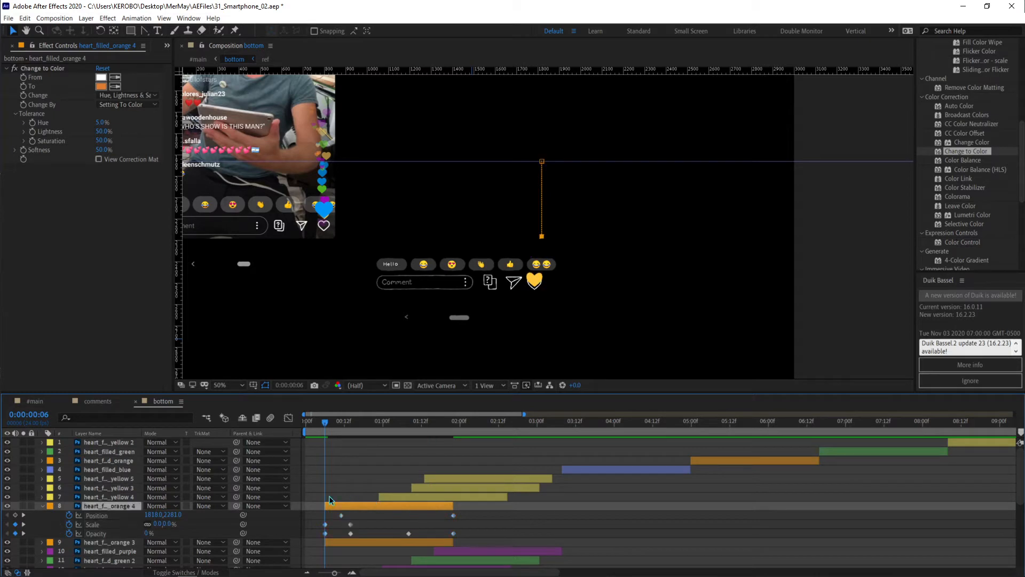
Place heart_filled_orange 4 above heart_filled_yellow 4, start it at 0:00:01:00, then save and preview the animation.
{"action": "left_click_drag", "start_coordinate": [116, 505], "coordinate": [119, 494]}
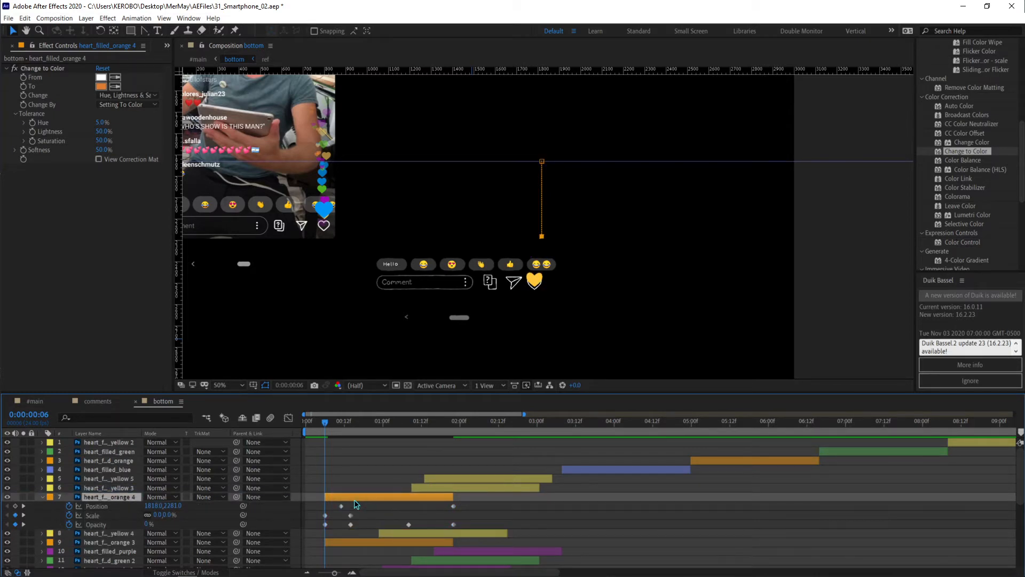
{"action": "left_click_drag", "start_coordinate": [408, 496], "coordinate": [413, 499]}
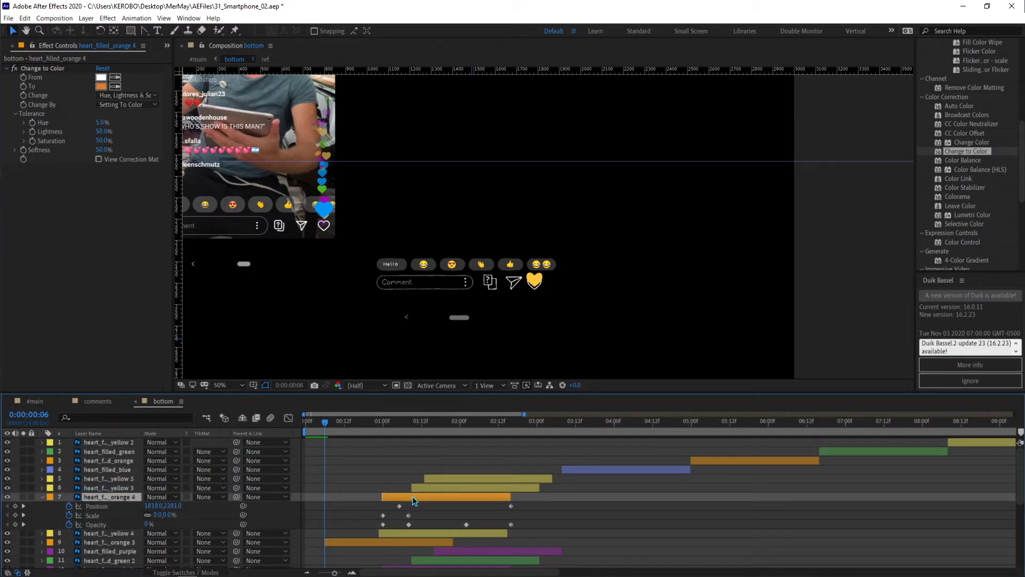
{"action": "key", "text": "ctrl+s"}
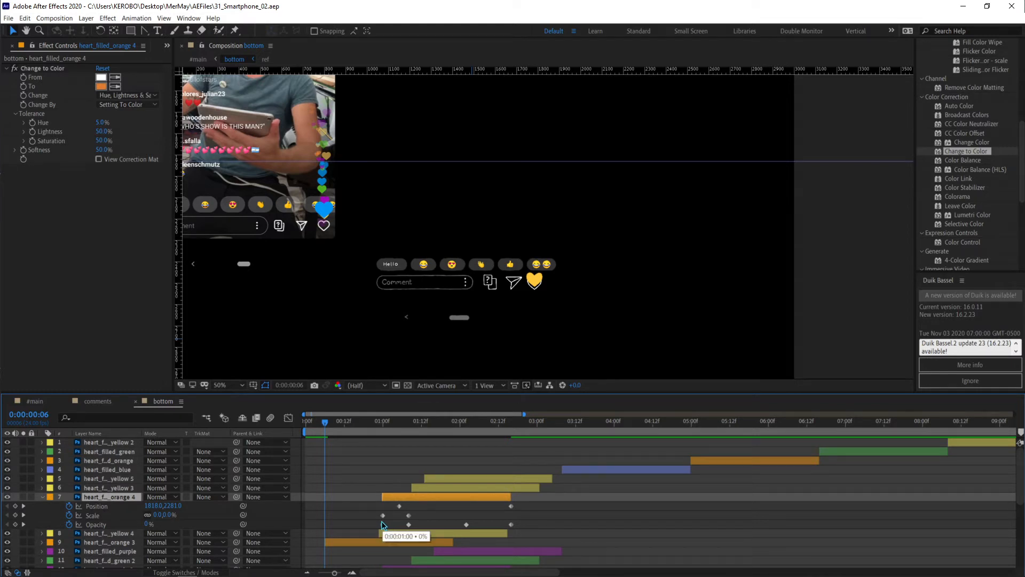
{"action": "left_click", "coordinate": [587, 535]}
{"action": "key", "text": "space"}
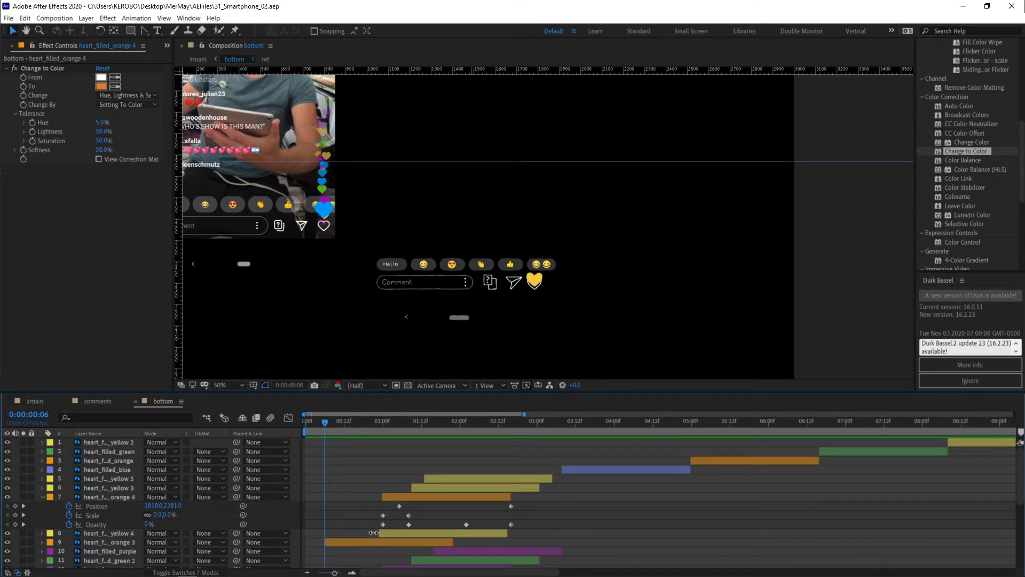
Place heart_filled_orange 3 above heart_filled_yellow 5 and shift it to start at 0:00:02:02.
{"action": "left_click", "coordinate": [132, 541]}
{"action": "left_click_drag", "start_coordinate": [133, 539], "coordinate": [152, 474]}
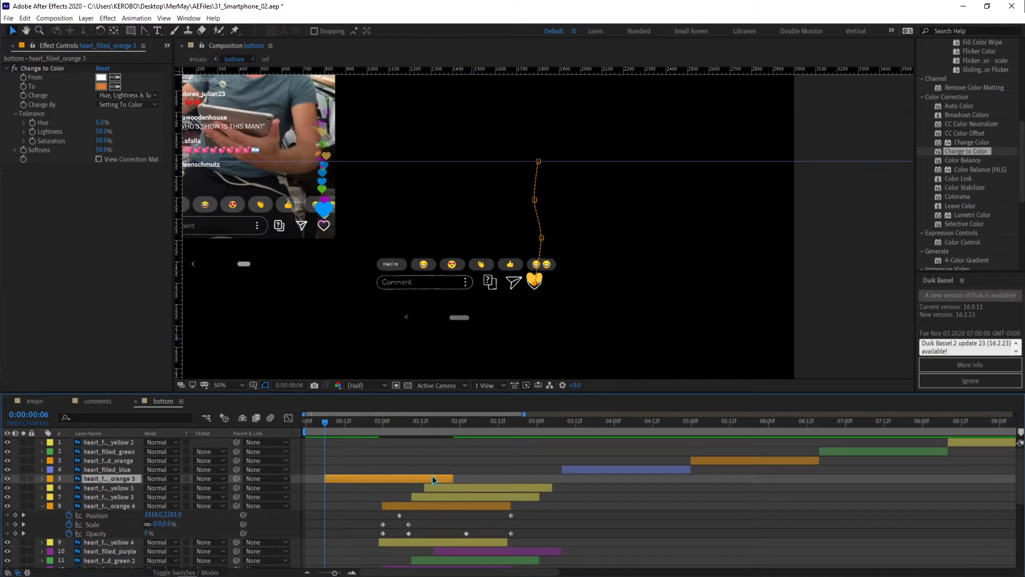
{"action": "left_click_drag", "start_coordinate": [431, 479], "coordinate": [557, 478]}
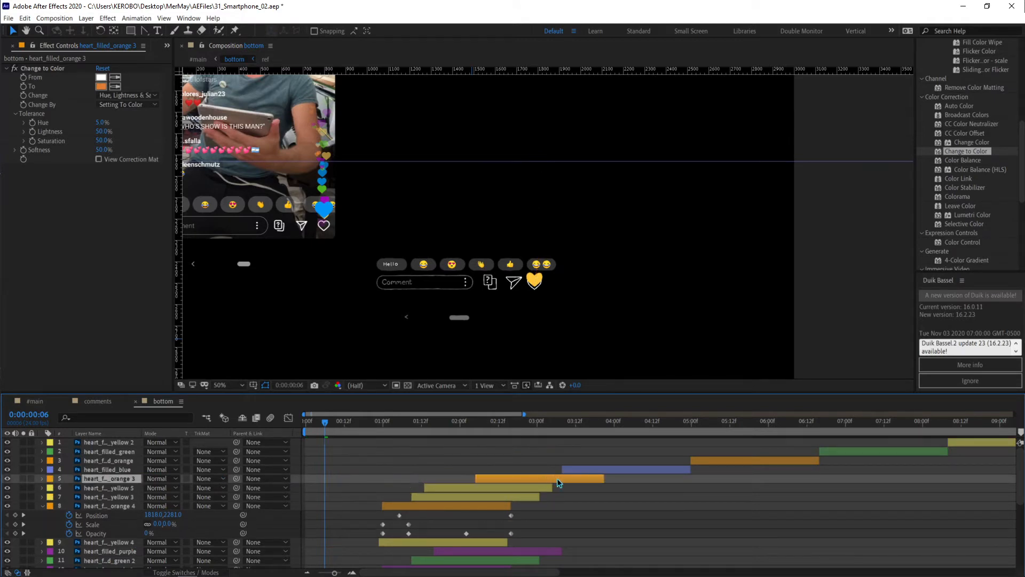
Replace all keyframes of heart_filled_orange 3 with the position, scale and opacity keyframes copied from heart_filled_yellow 3, starting at 0:00:02:02.
{"action": "left_click", "coordinate": [472, 494]}
{"action": "key", "text": "u"}
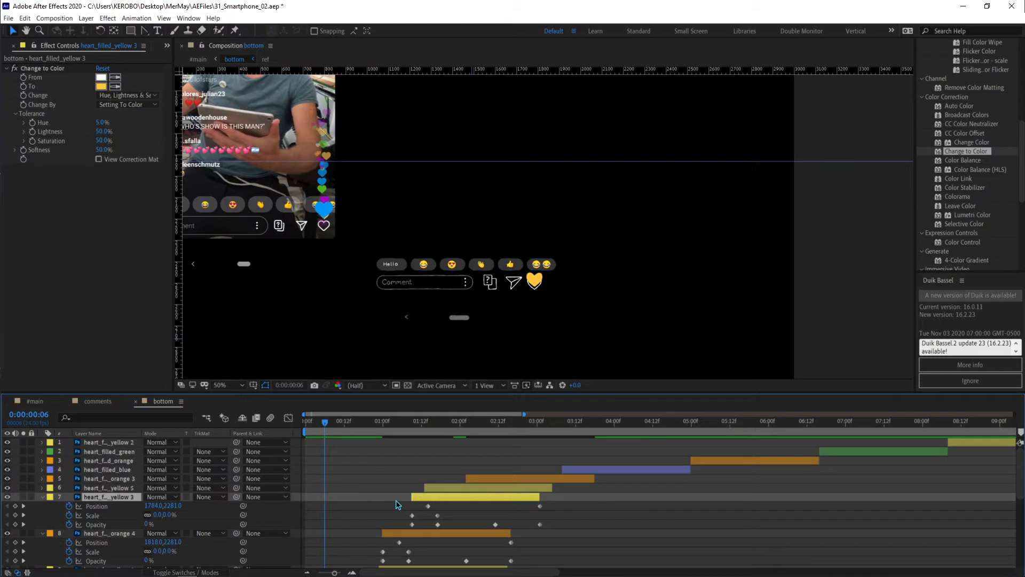
{"action": "left_click_drag", "start_coordinate": [385, 500], "coordinate": [548, 527]}
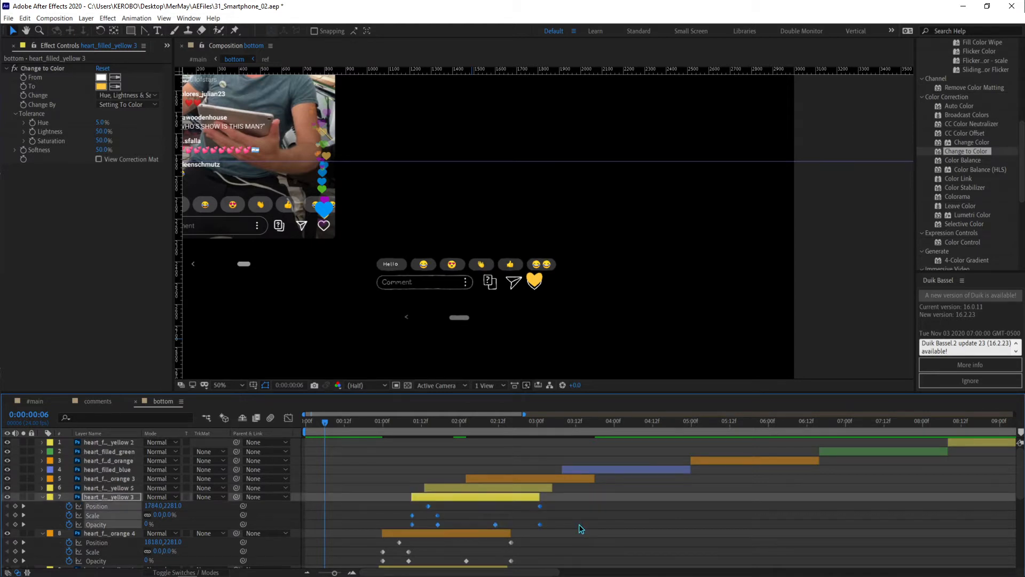
{"action": "left_click", "coordinate": [509, 477]}
{"action": "key", "text": "i"}
{"action": "key", "text": "u"}
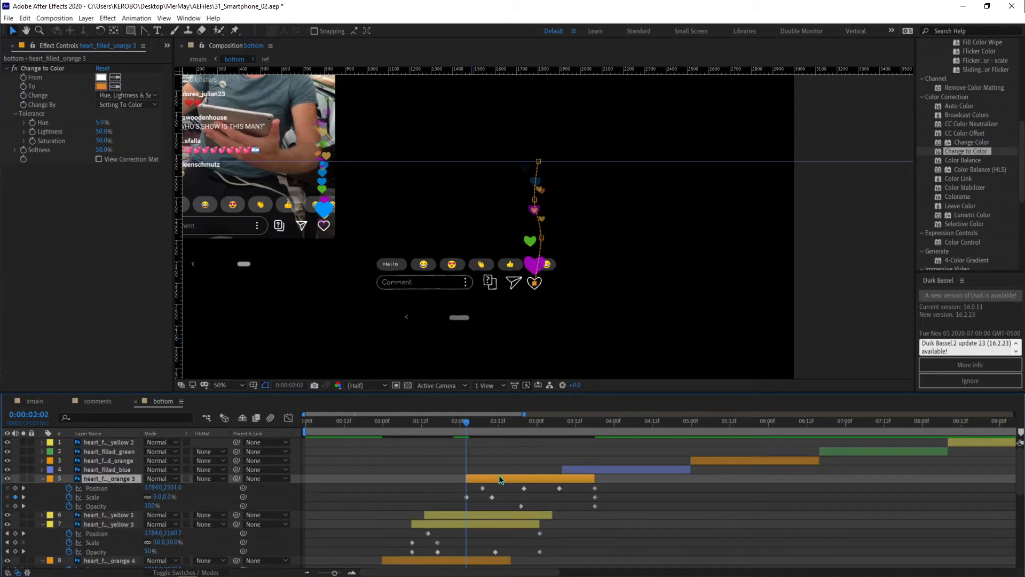
{"action": "left_click_drag", "start_coordinate": [465, 489], "coordinate": [629, 516]}
{"action": "key", "text": "Delete"}
{"action": "key", "text": "ctrl+v"}
Preview the animation with the small orange hearts and collapse the layers' keyframes.
{"action": "key", "text": "space"}
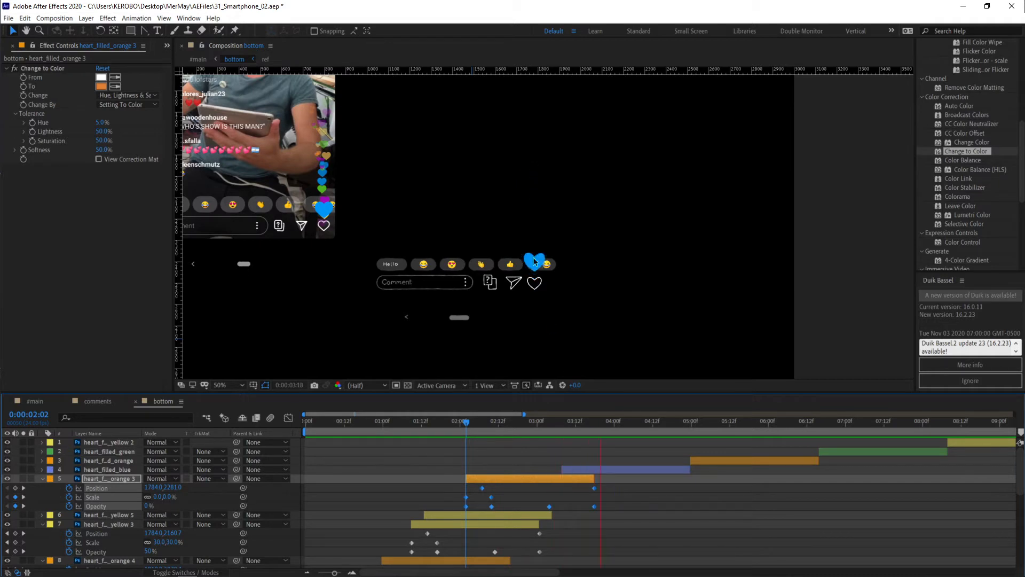
{"action": "key", "text": "space"}
{"action": "scroll", "coordinate": [532, 238], "scroll_direction": "down", "scroll_amount": 1}
{"action": "left_click_drag", "start_coordinate": [521, 282], "coordinate": [541, 282]}
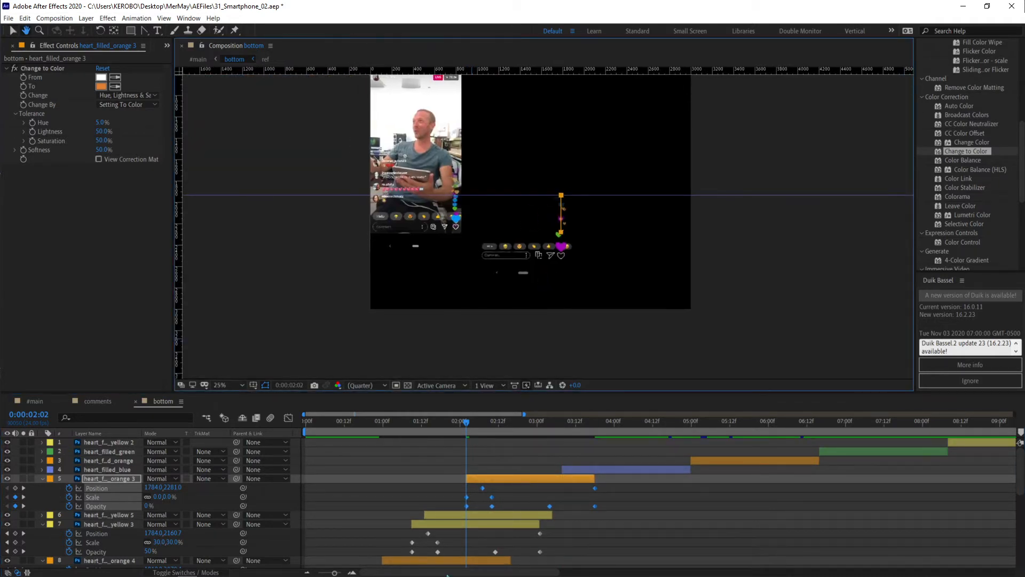
{"action": "left_click", "coordinate": [388, 497]}
{"action": "key", "text": "u"}
{"action": "key", "text": "u"}
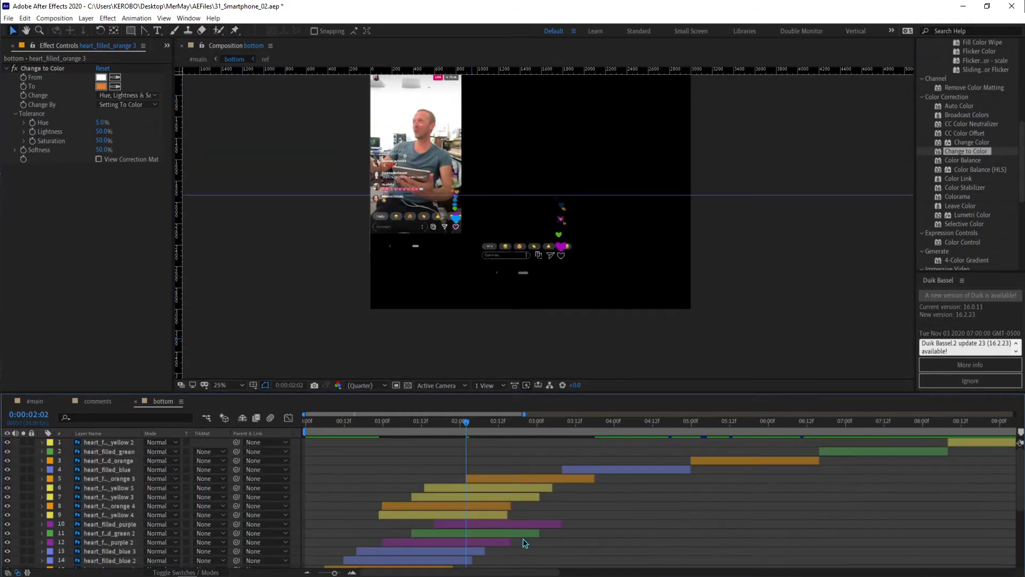
{"action": "left_click", "coordinate": [476, 488]}
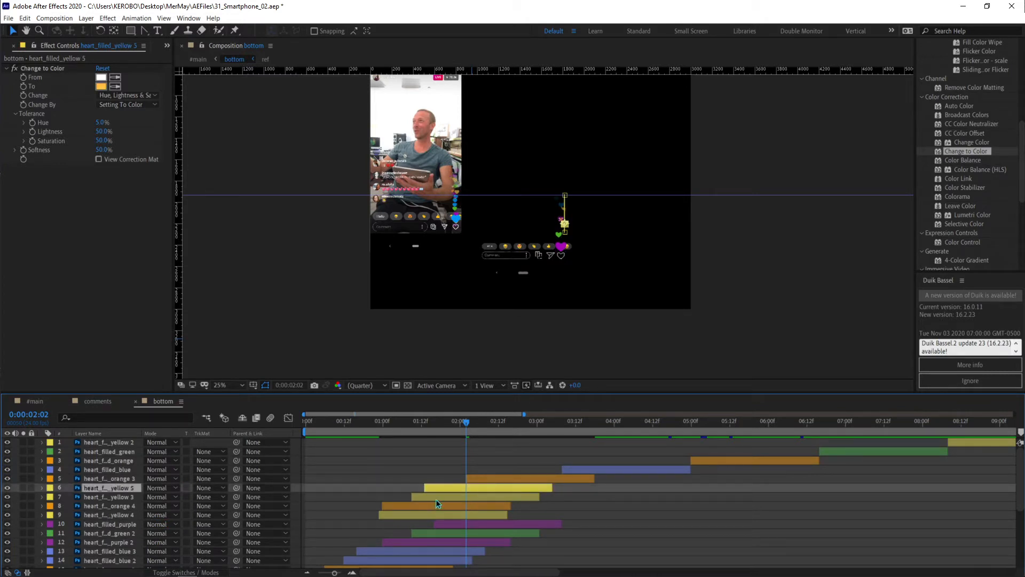
Duplicate heart_filled_blue, start the copy at 0:00:02:02, and replace its keyframes with the copied small-heart position, scale and opacity keyframes.
{"action": "left_click", "coordinate": [654, 470]}
{"action": "key", "text": "ctrl+d"}
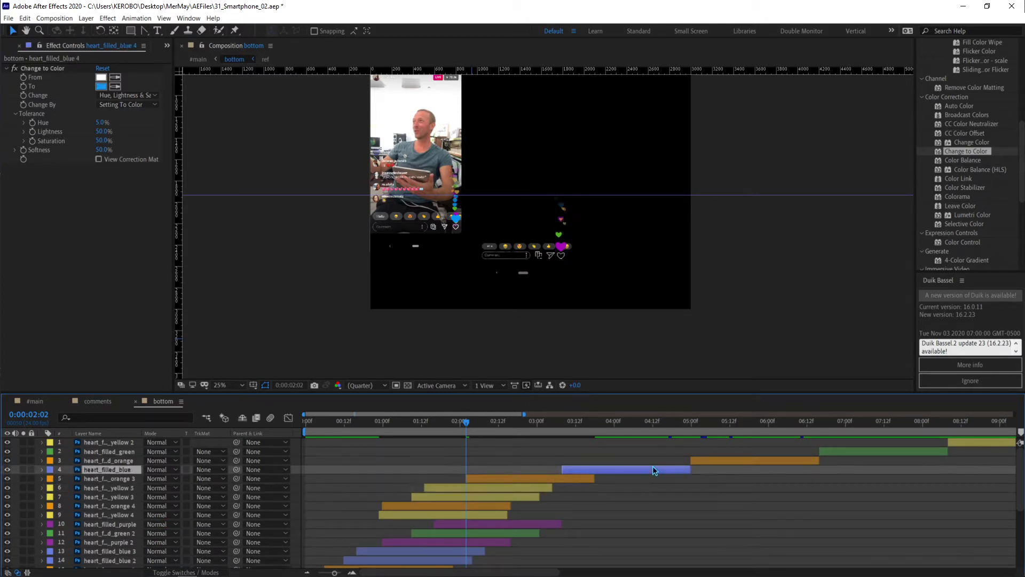
{"action": "key", "text": "u"}
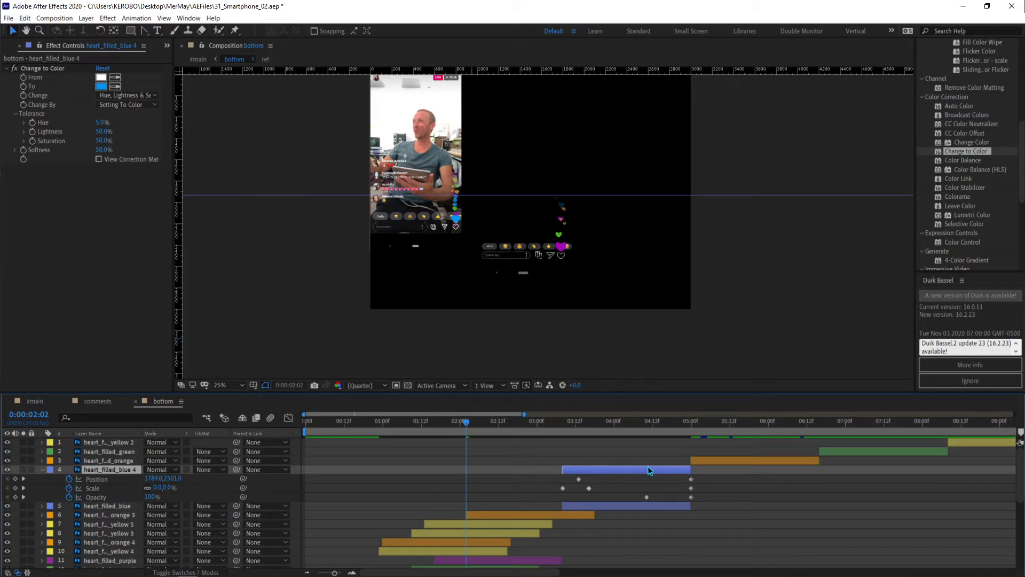
{"action": "key", "text": "bracketleft"}
{"action": "left_click_drag", "start_coordinate": [629, 476], "coordinate": [420, 525]}
{"action": "key", "text": "ctrl+v"}
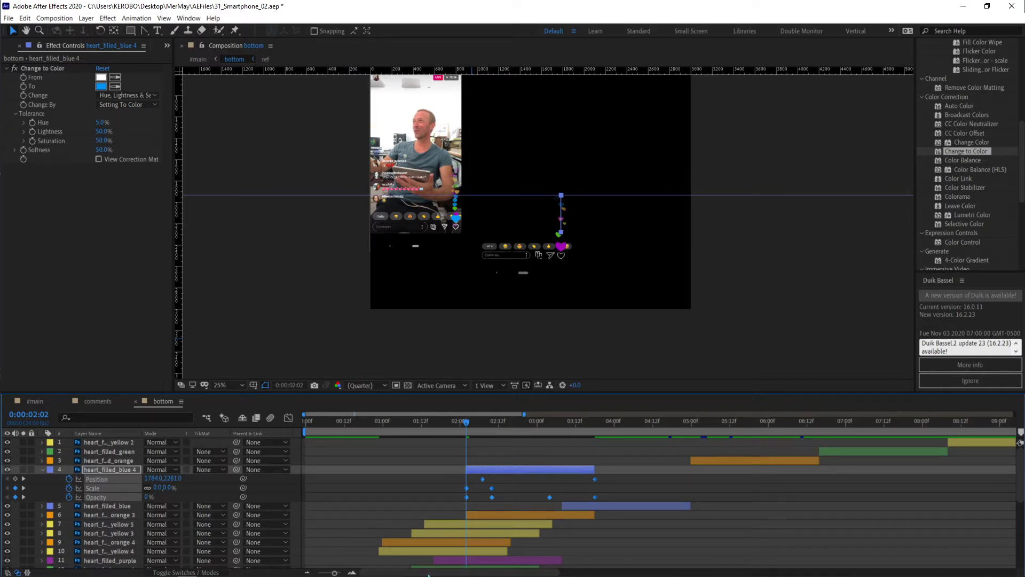
Place heart_filled_blue 4 below heart_filled_blue and shift it to start at about 0:00:02:10.
{"action": "mouse_move", "coordinate": [419, 573]}
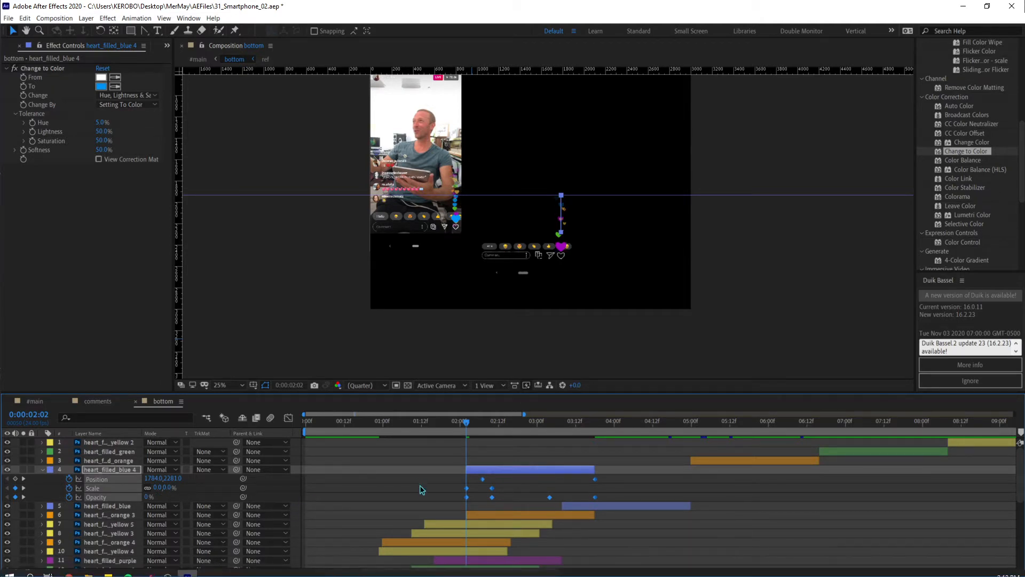
{"action": "left_click", "coordinate": [377, 462]}
{"action": "left_click_drag", "start_coordinate": [137, 473], "coordinate": [132, 510]}
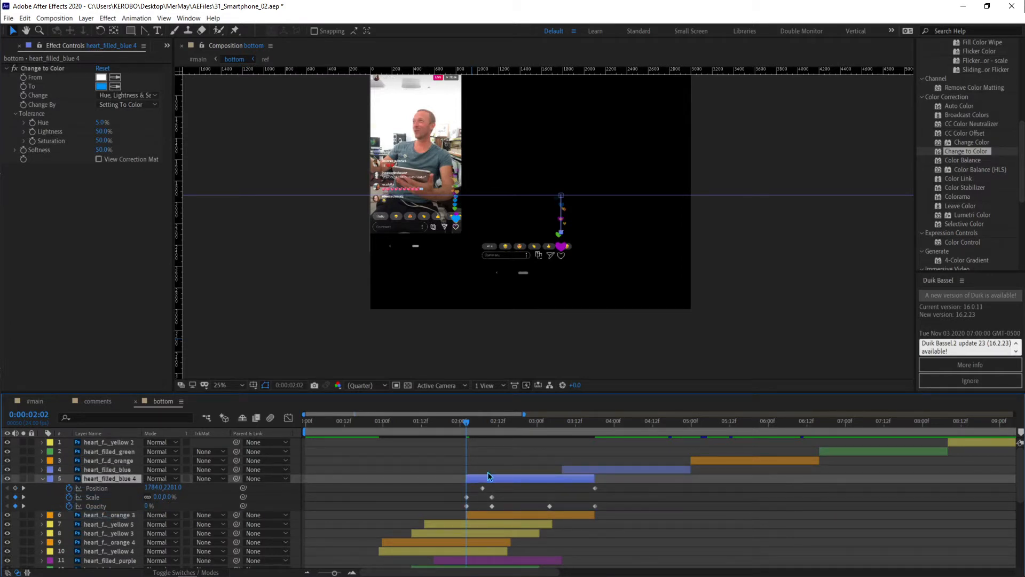
{"action": "left_click_drag", "start_coordinate": [498, 478], "coordinate": [523, 478]}
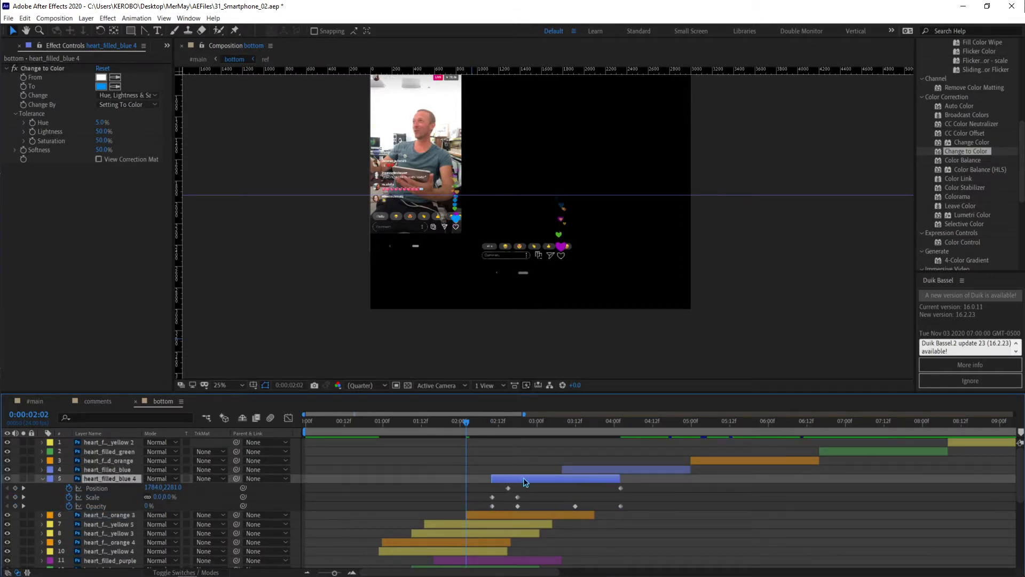
Preview the animation with the added small blue heart and save the project.
{"action": "key", "text": "space"}
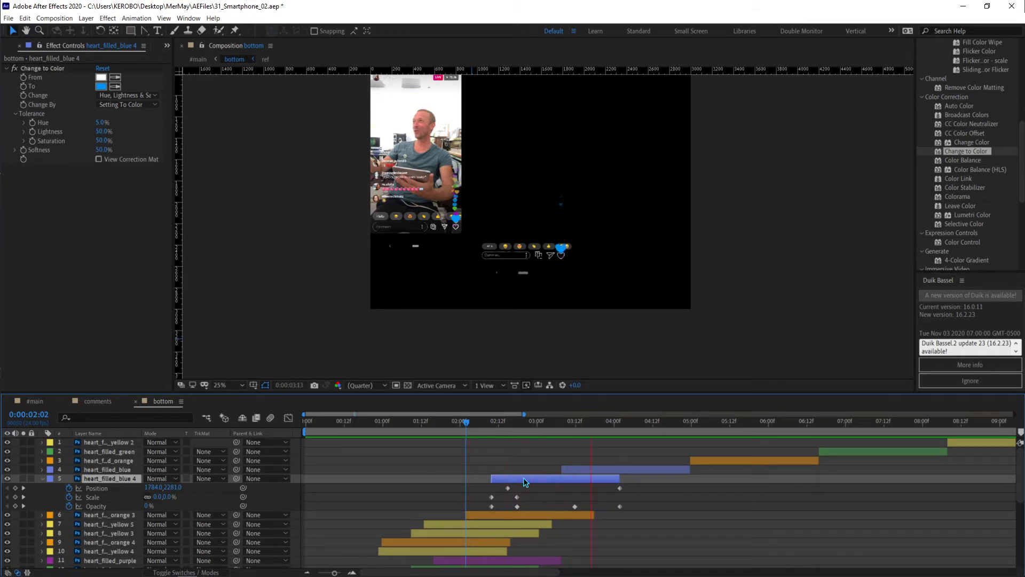
{"action": "key", "text": "space"}
{"action": "key", "text": "ctrl+s"}
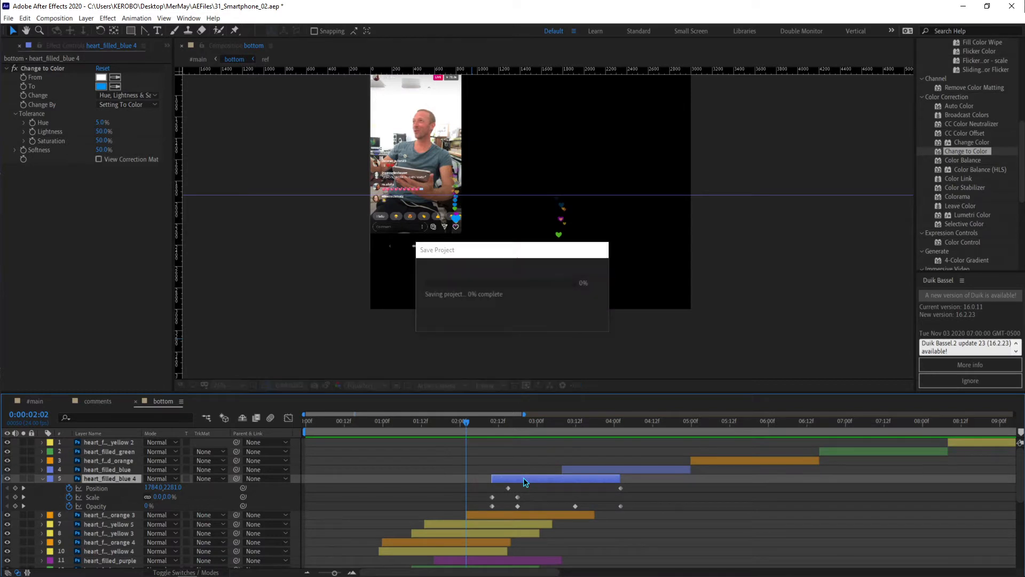
Select the heart_filled_blue layer and collapse the displayed keyframes of heart_filled_blue 4.
{"action": "left_click", "coordinate": [536, 311]}
{"action": "scroll", "coordinate": [541, 282], "scroll_direction": "up", "scroll_amount": 1}
{"action": "left_click_drag", "start_coordinate": [548, 297], "coordinate": [537, 336]}
{"action": "left_click", "coordinate": [602, 470]}
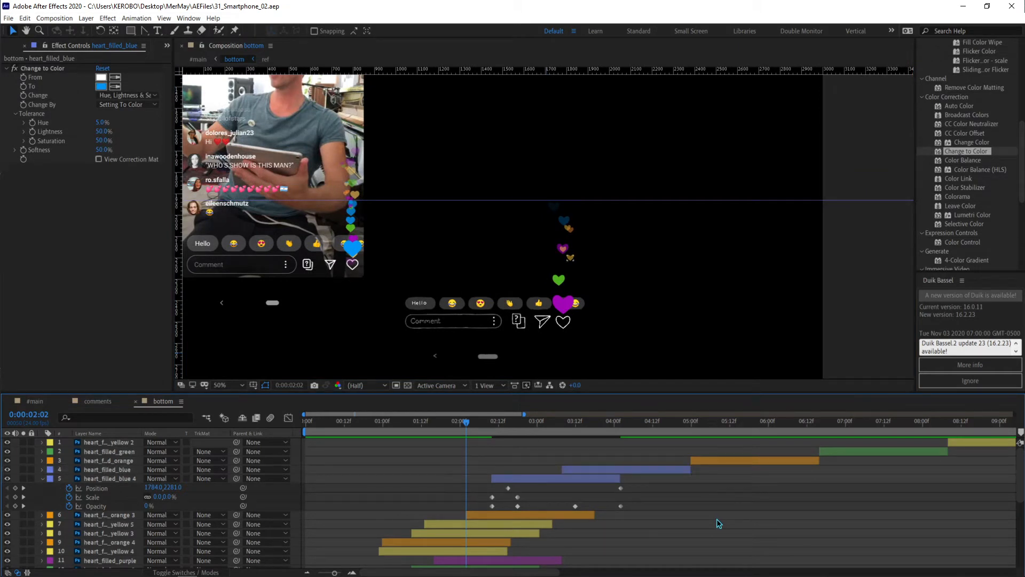
{"action": "key", "text": "u"}
{"action": "scroll", "coordinate": [602, 273], "scroll_direction": "down", "scroll_amount": 1}
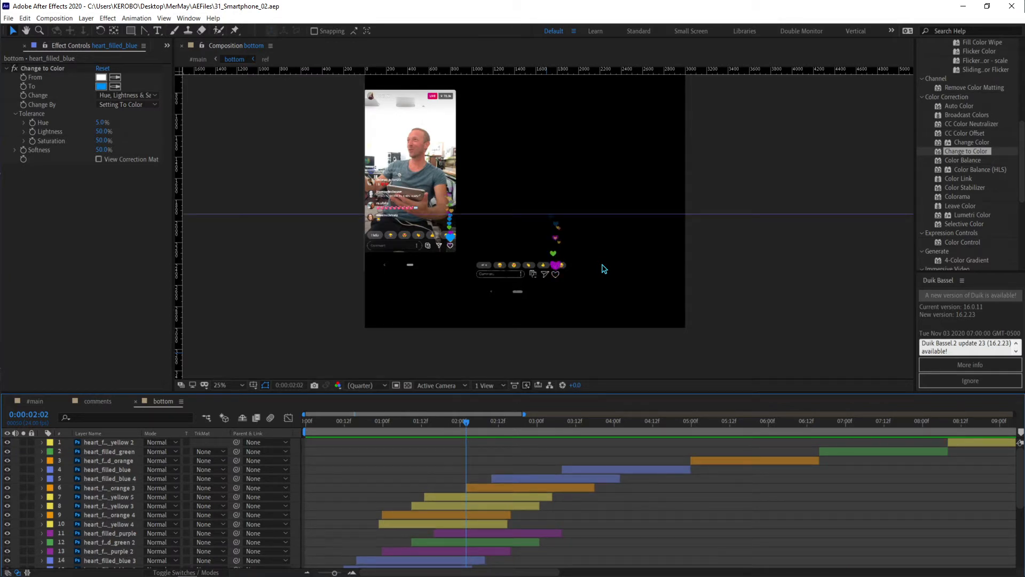
{"action": "left_click_drag", "start_coordinate": [439, 286], "coordinate": [437, 313]}
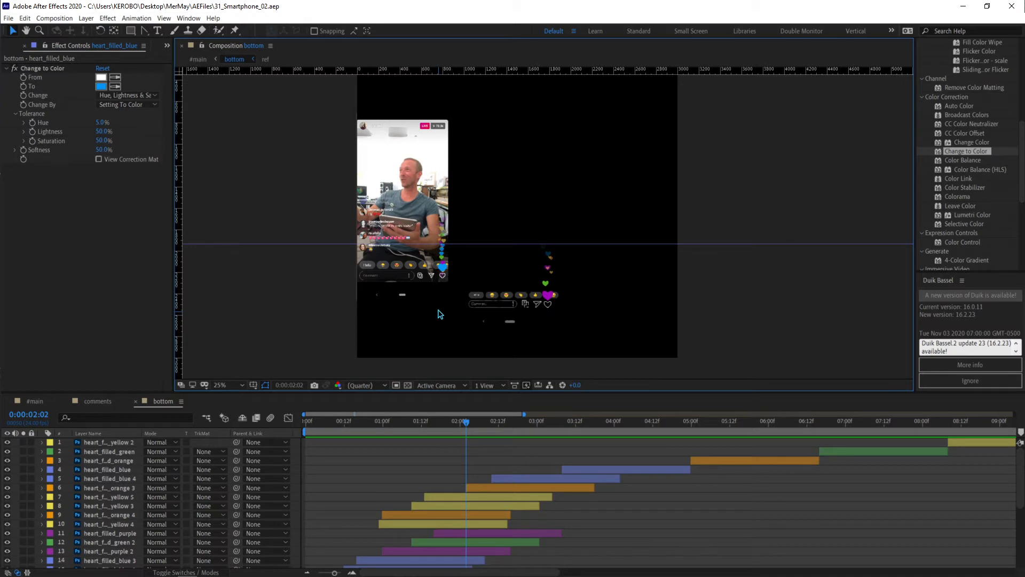
Play back the full hearts animation several times to check it against the reference livestream.
{"action": "left_click", "coordinate": [660, 534]}
{"action": "key", "text": "space"}
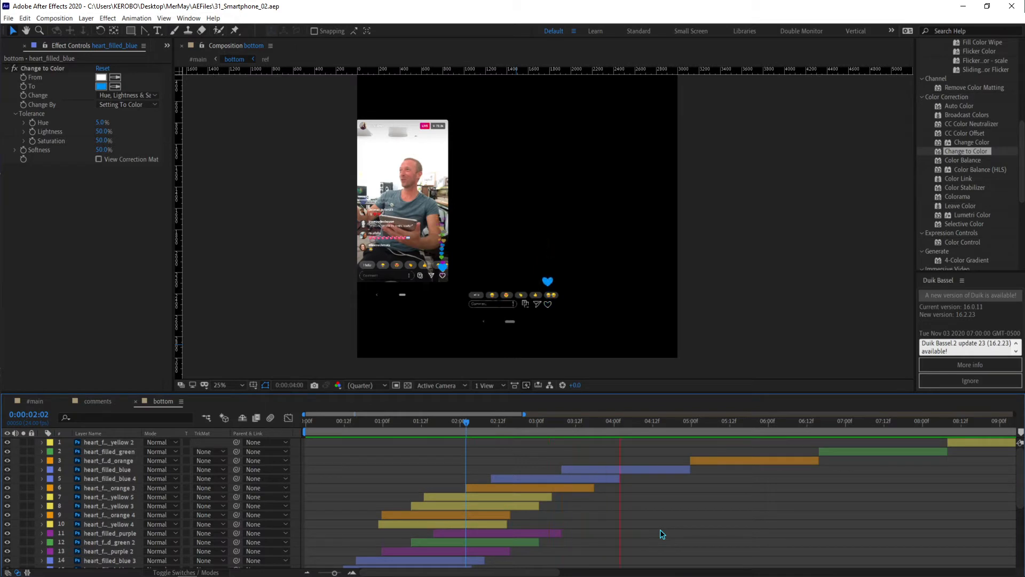
{"action": "key", "text": "space"}
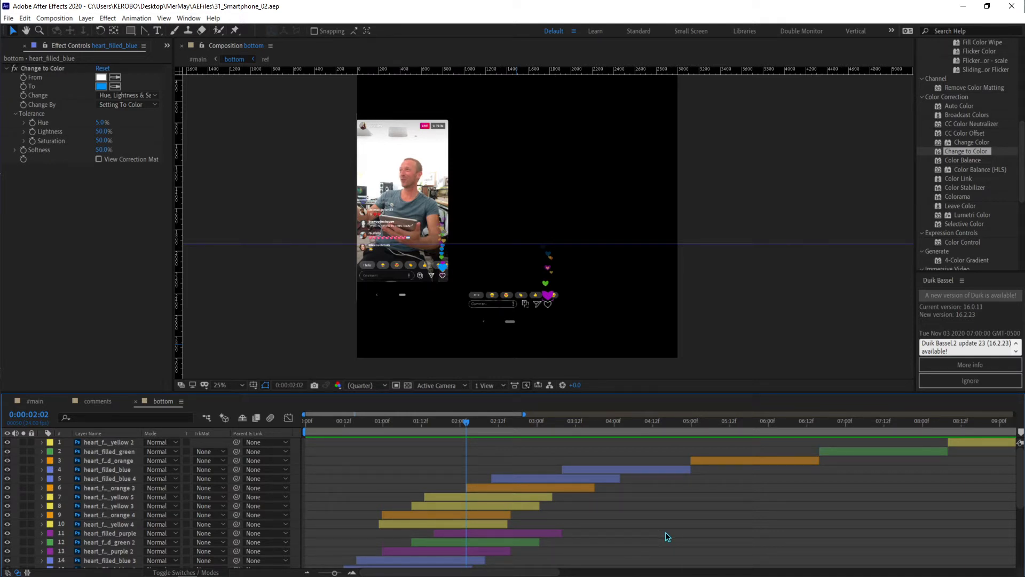
{"action": "key", "text": "space"}
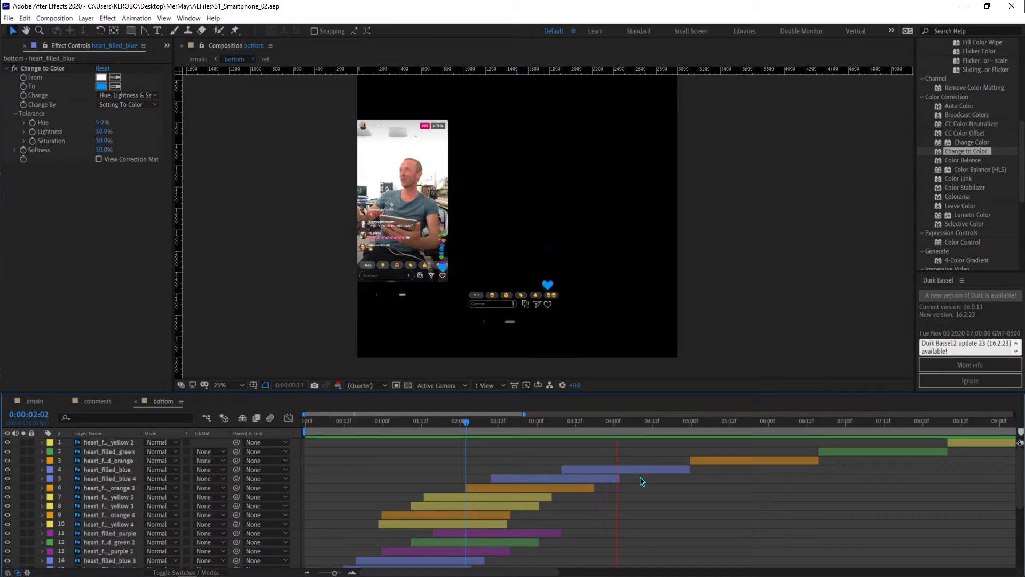
{"action": "key", "text": "space"}
{"action": "key", "text": "space"}
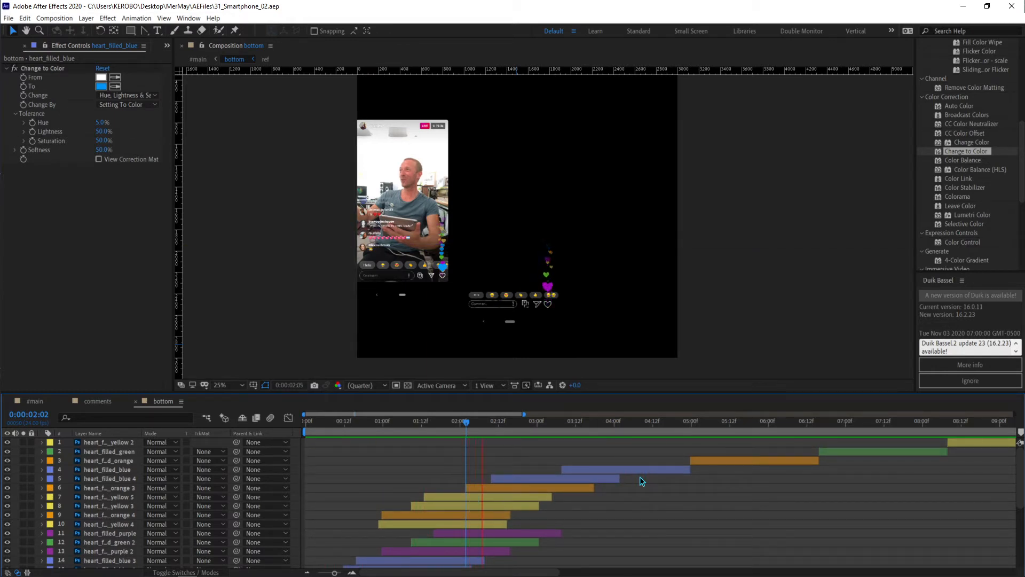
Set the current time to 0:00:02:11 and move the heart_filled_purple layer directly below heart_filled_blue in the stack.
{"action": "key", "text": "space"}
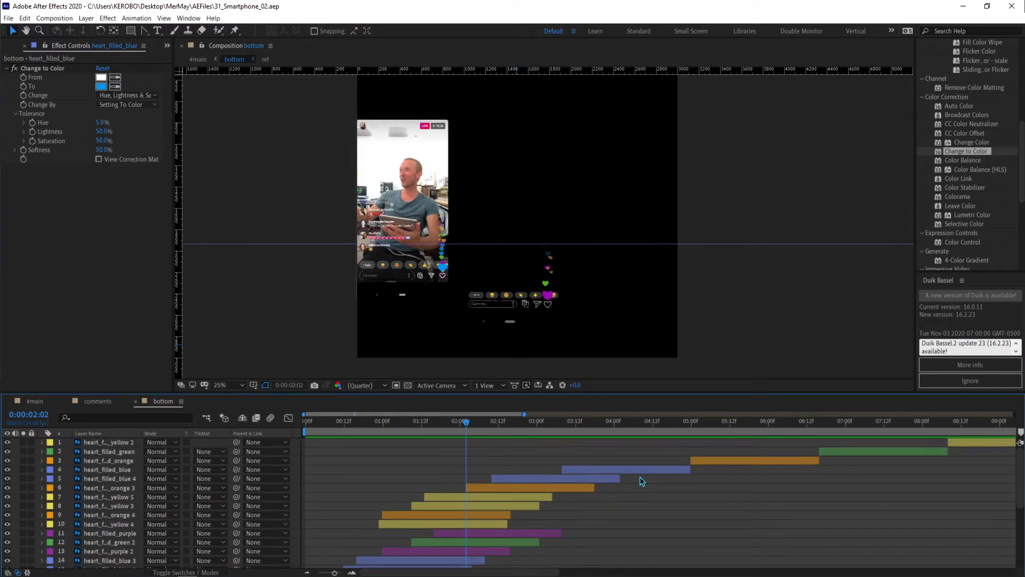
{"action": "scroll", "coordinate": [571, 328], "scroll_direction": "up", "scroll_amount": 2}
{"action": "left_click_drag", "start_coordinate": [559, 320], "coordinate": [566, 290]}
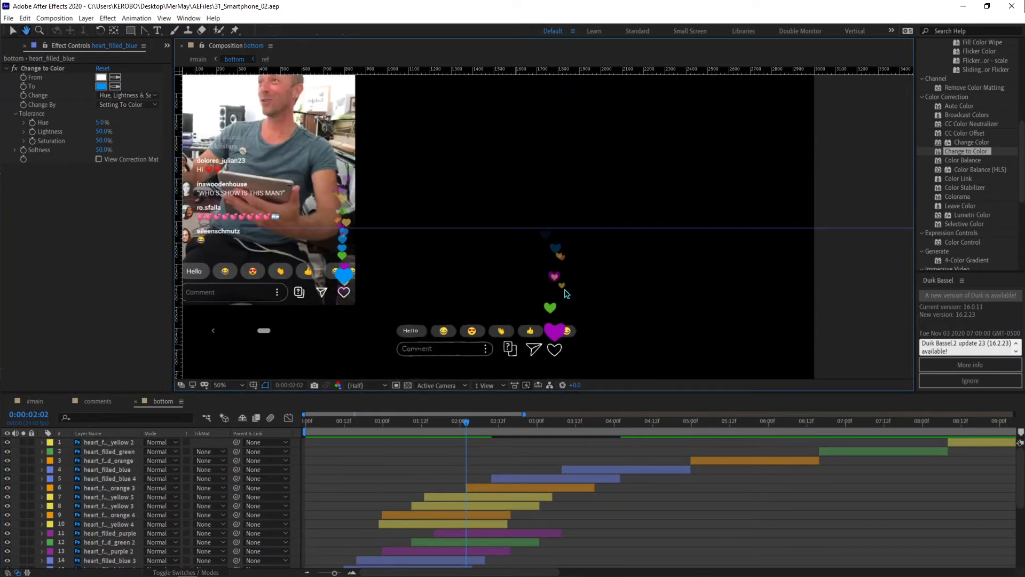
{"action": "left_click_drag", "start_coordinate": [527, 419], "coordinate": [495, 423]}
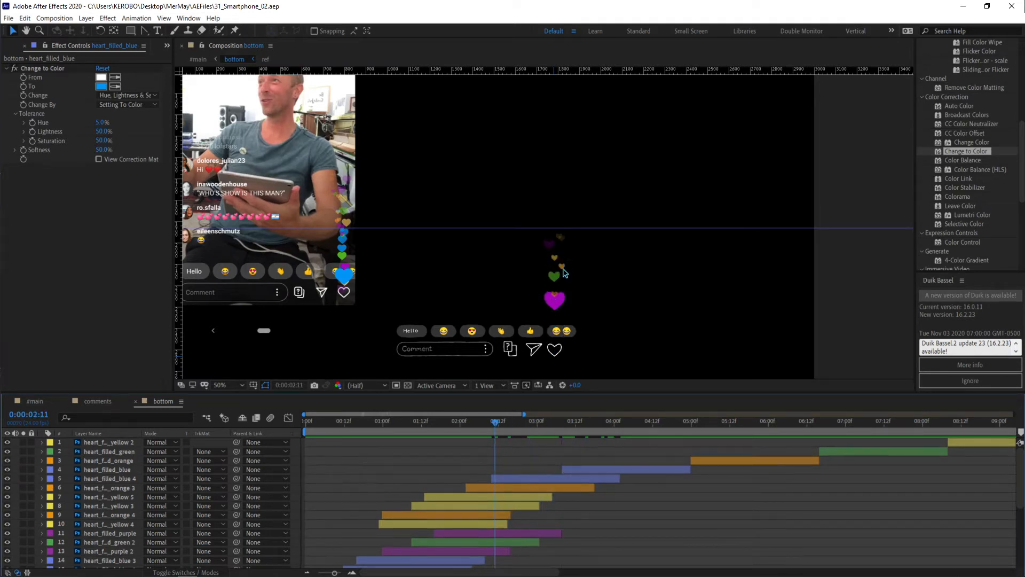
{"action": "left_click_drag", "start_coordinate": [621, 344], "coordinate": [626, 286]}
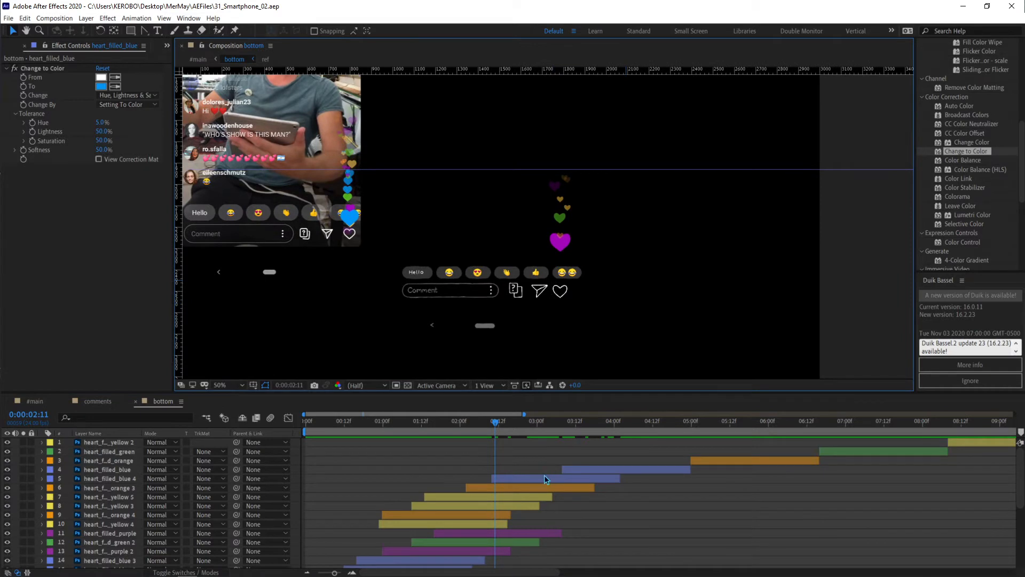
{"action": "scroll", "coordinate": [609, 514], "scroll_direction": "down", "scroll_amount": 3}
{"action": "scroll", "coordinate": [609, 513], "scroll_direction": "up", "scroll_amount": 3}
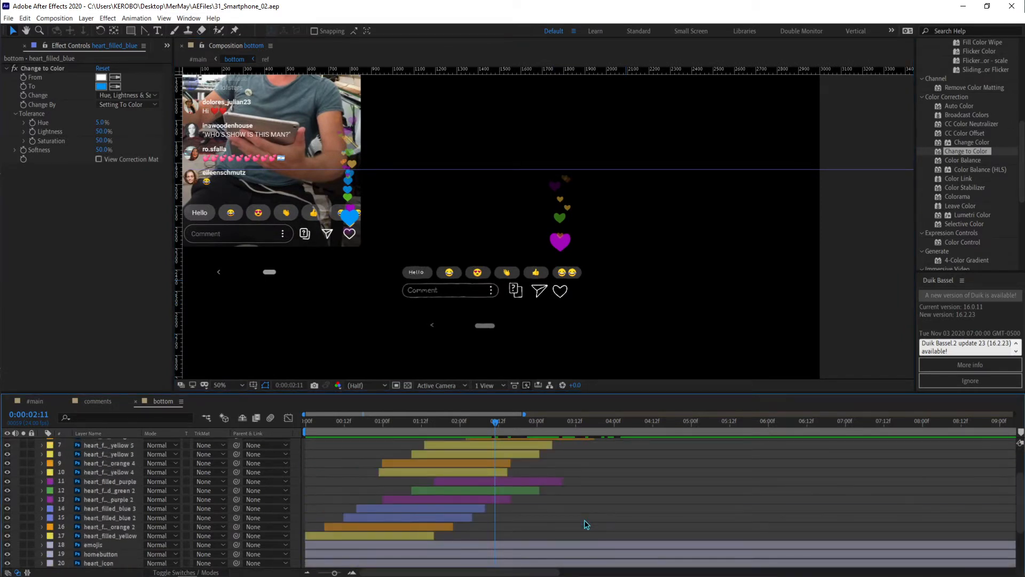
{"action": "left_click", "coordinate": [476, 533]}
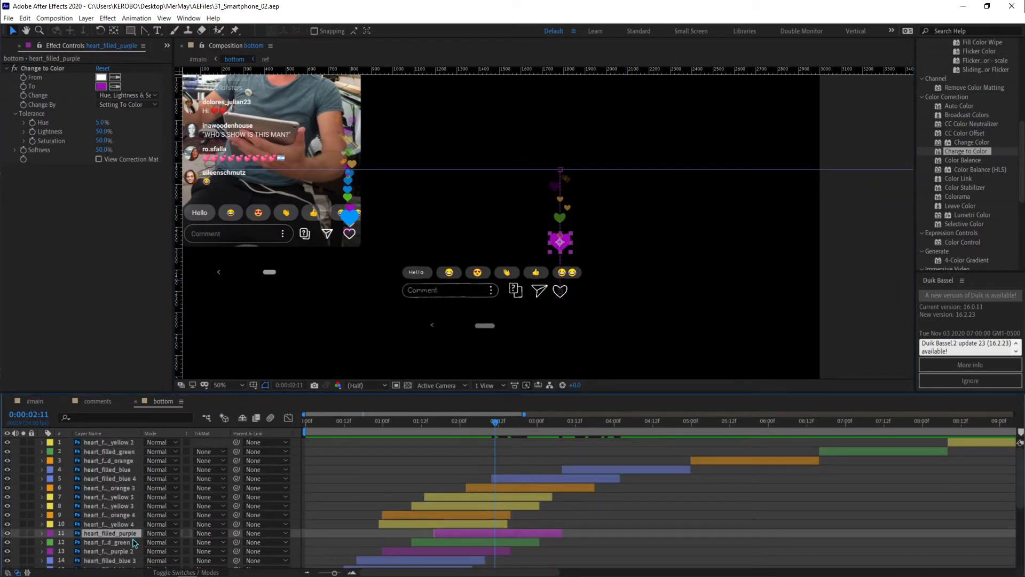
{"action": "left_click_drag", "start_coordinate": [102, 533], "coordinate": [107, 472]}
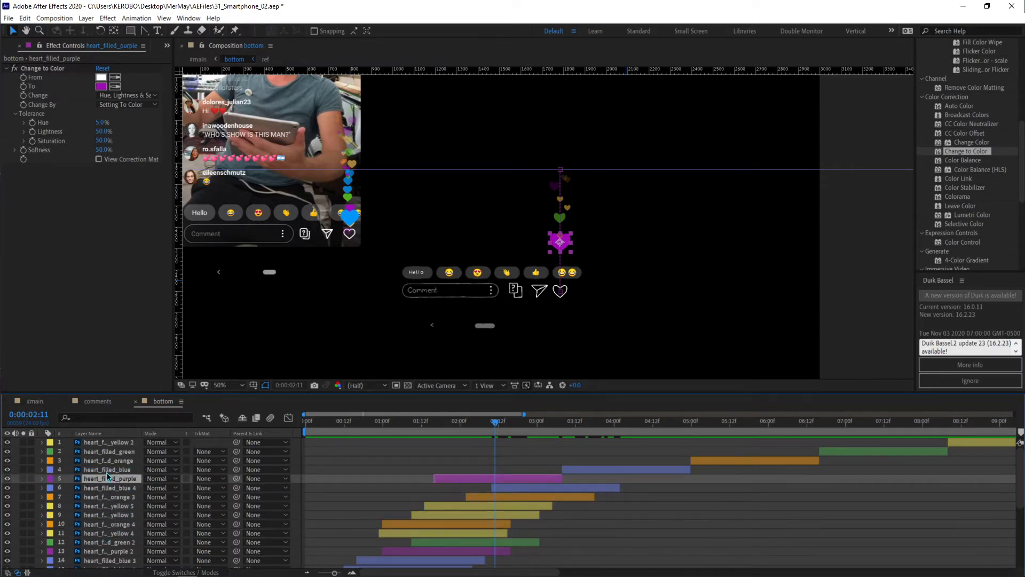
Move the heart_filled_yellow layer up the stack to sit directly below heart_filled_purple.
{"action": "left_click", "coordinate": [408, 488]}
{"action": "scroll", "coordinate": [320, 480], "scroll_direction": "down", "scroll_amount": 2}
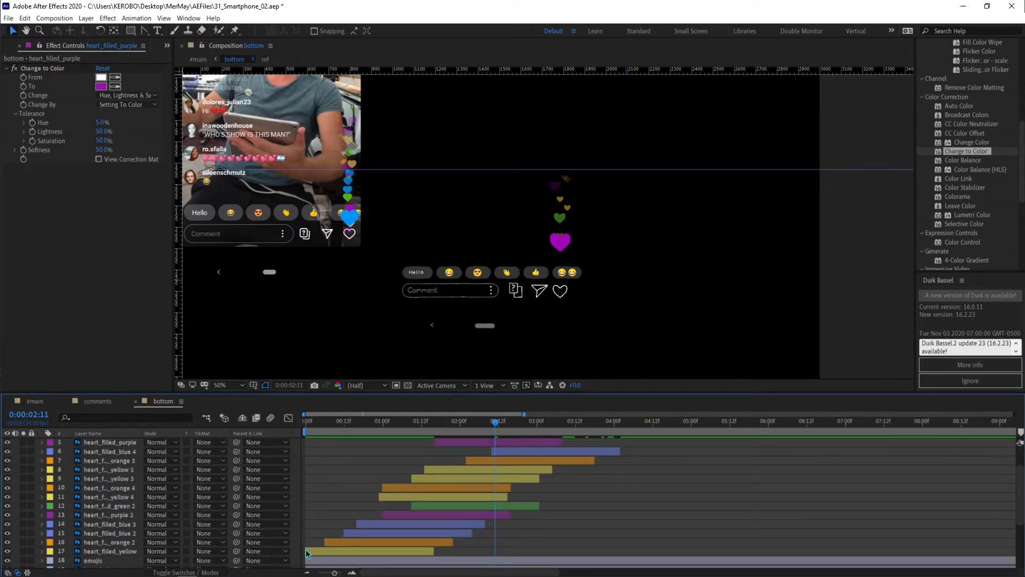
{"action": "left_click", "coordinate": [315, 550]}
{"action": "left_click_drag", "start_coordinate": [107, 547], "coordinate": [124, 484]}
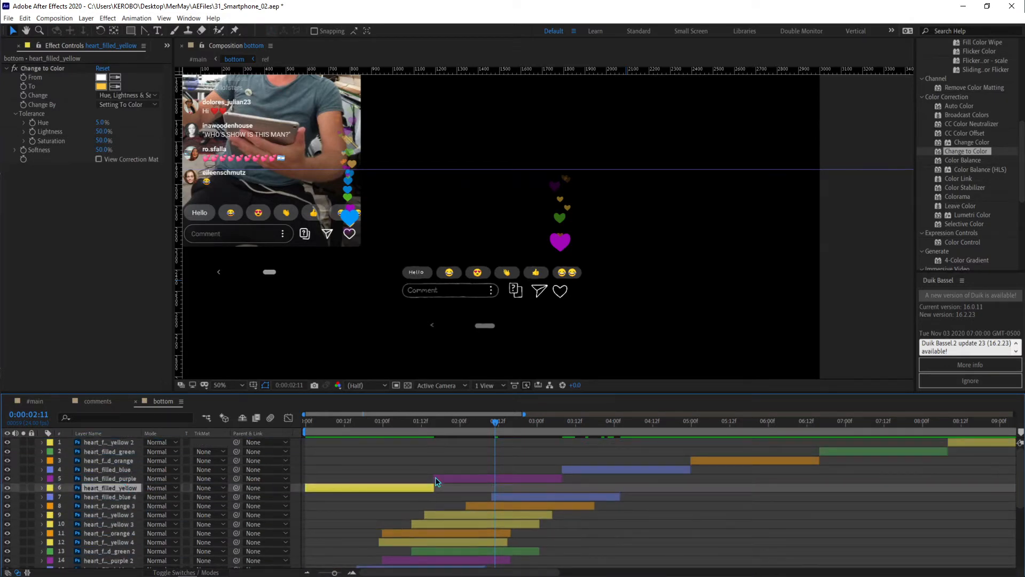
{"action": "left_click", "coordinate": [450, 454]}
Preview the hearts animation with the reordered large-heart layers and save the project.
{"action": "key", "text": "space"}
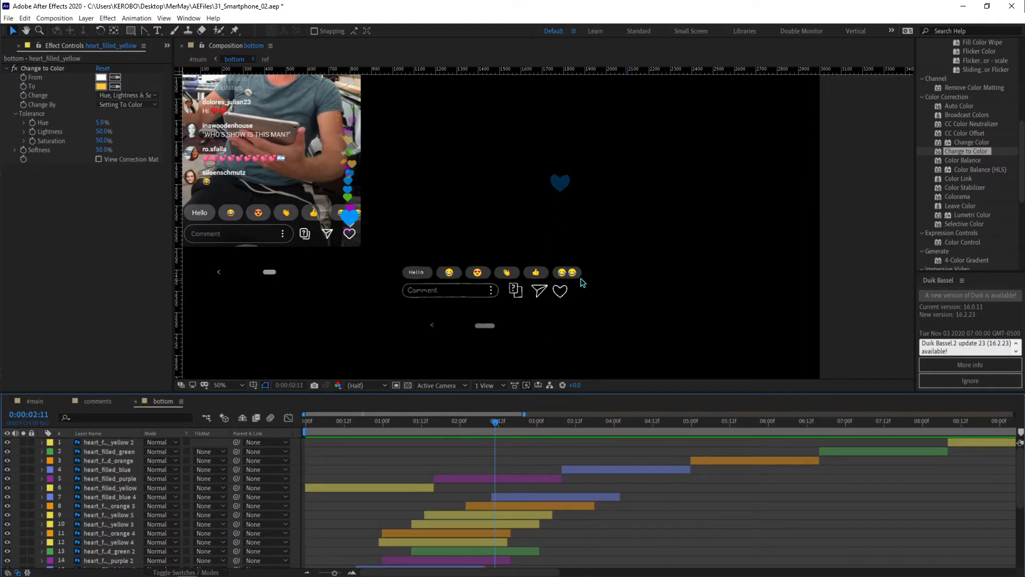
{"action": "key", "text": "comma"}
{"action": "key", "text": "comma"}
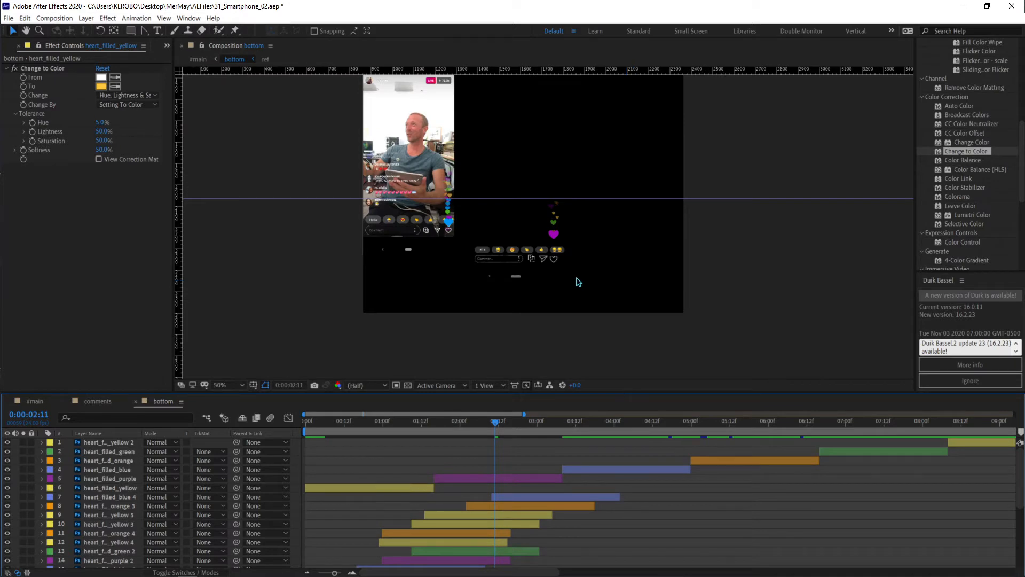
{"action": "scroll", "coordinate": [579, 283], "scroll_direction": "up", "scroll_amount": 2}
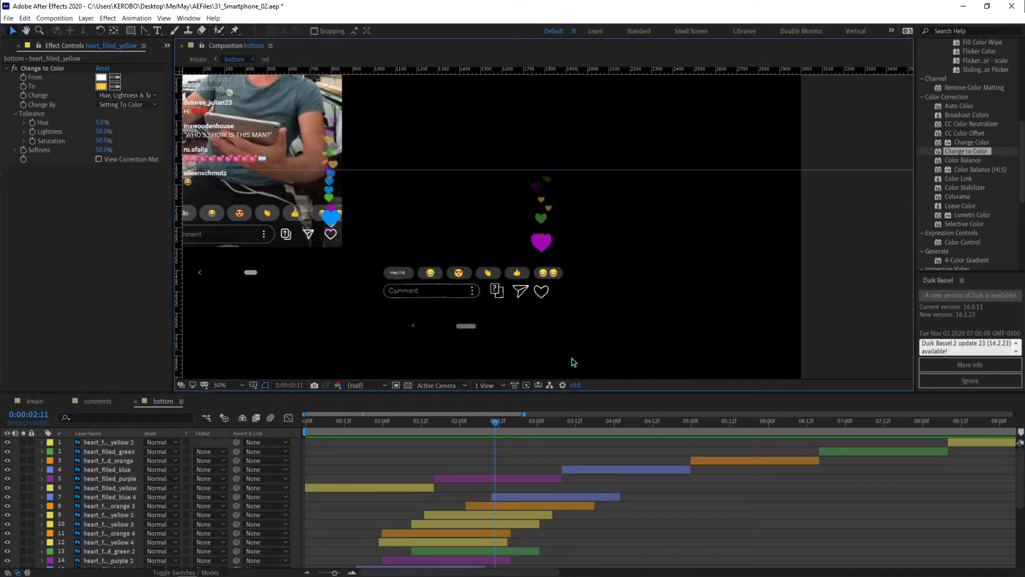
{"action": "scroll", "coordinate": [557, 524], "scroll_direction": "down", "scroll_amount": 2}
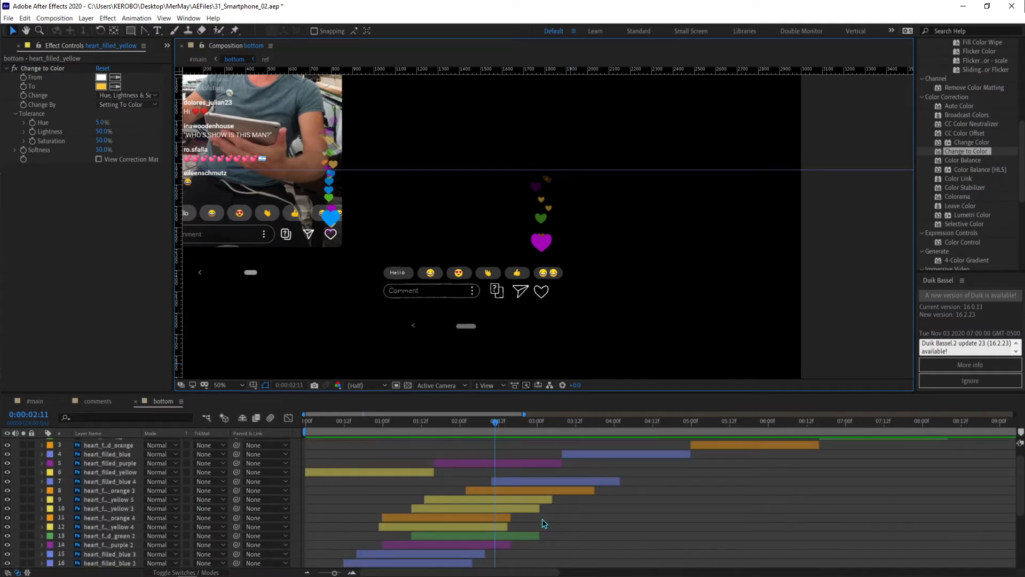
{"action": "scroll", "coordinate": [514, 543], "scroll_direction": "down", "scroll_amount": 3, "text": "alt"}
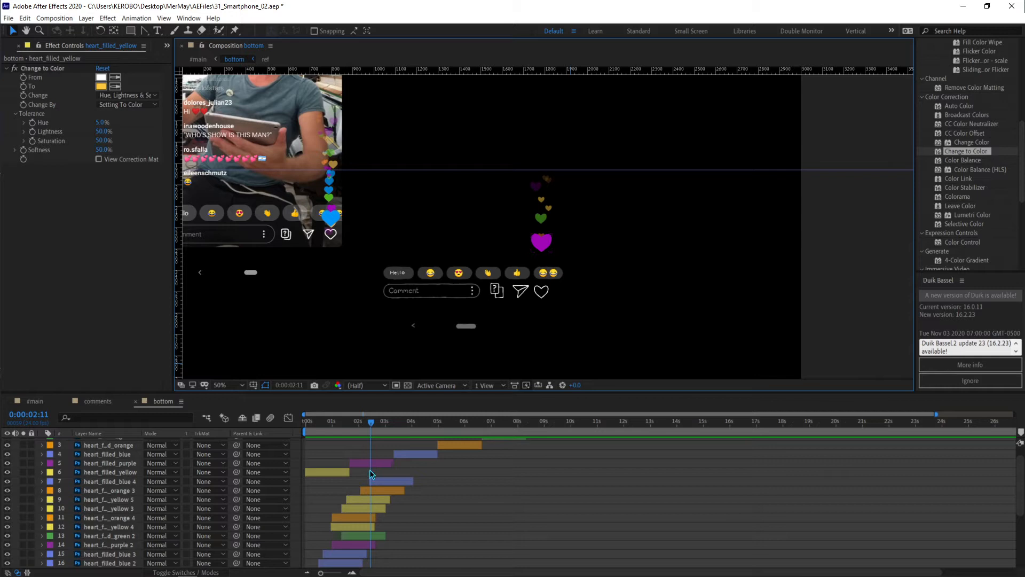
{"action": "scroll", "coordinate": [369, 470], "scroll_direction": "up", "scroll_amount": 2, "text": "alt"}
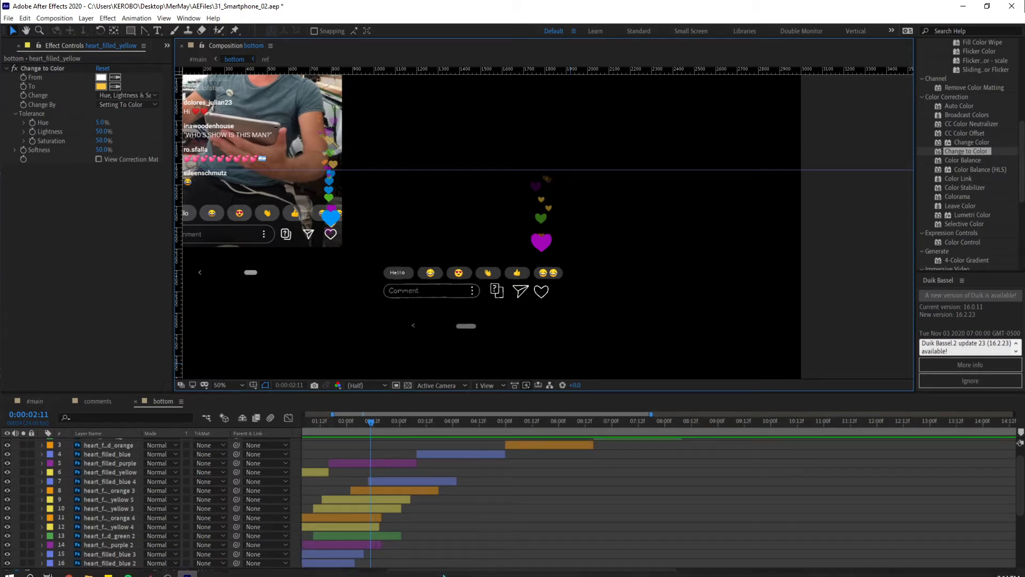
{"action": "left_click", "coordinate": [432, 535]}
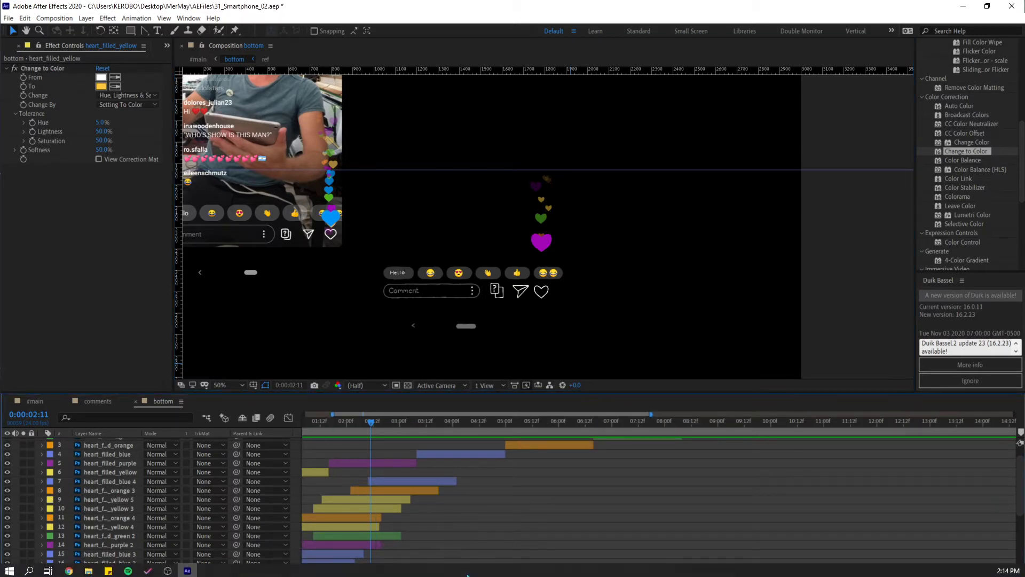
{"action": "scroll", "coordinate": [422, 550], "scroll_direction": "left", "scroll_amount": 3}
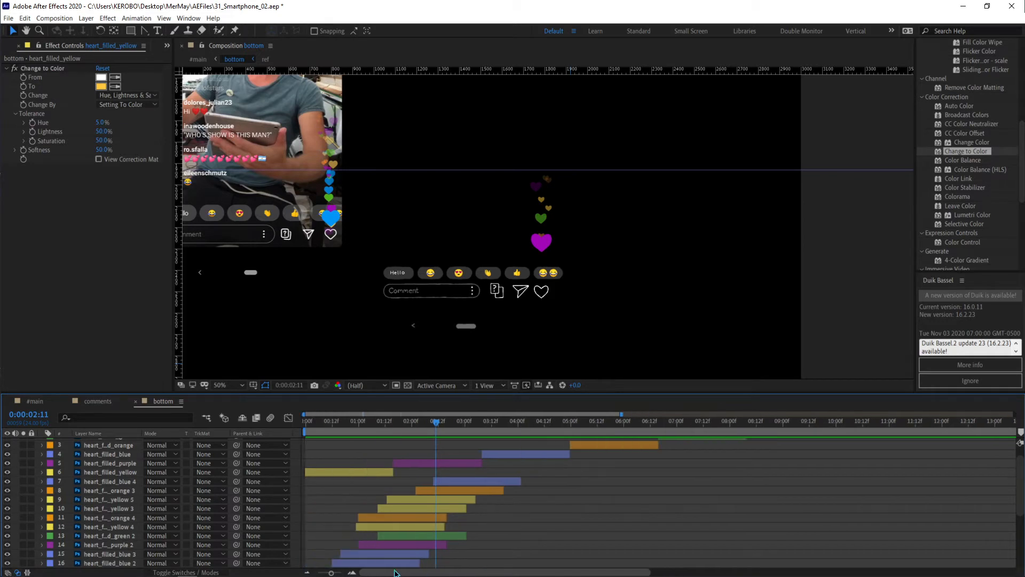
{"action": "key", "text": "ctrl+s"}
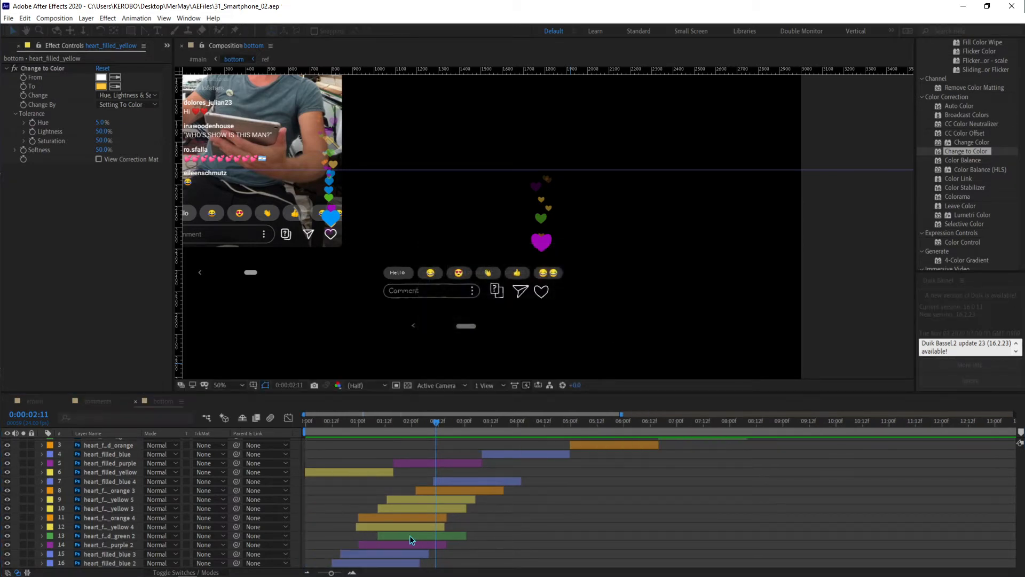
Play back the hearts animation several times, including from 0:00:00:00, to judge its timing and density.
{"action": "mouse_move", "coordinate": [387, 576]}
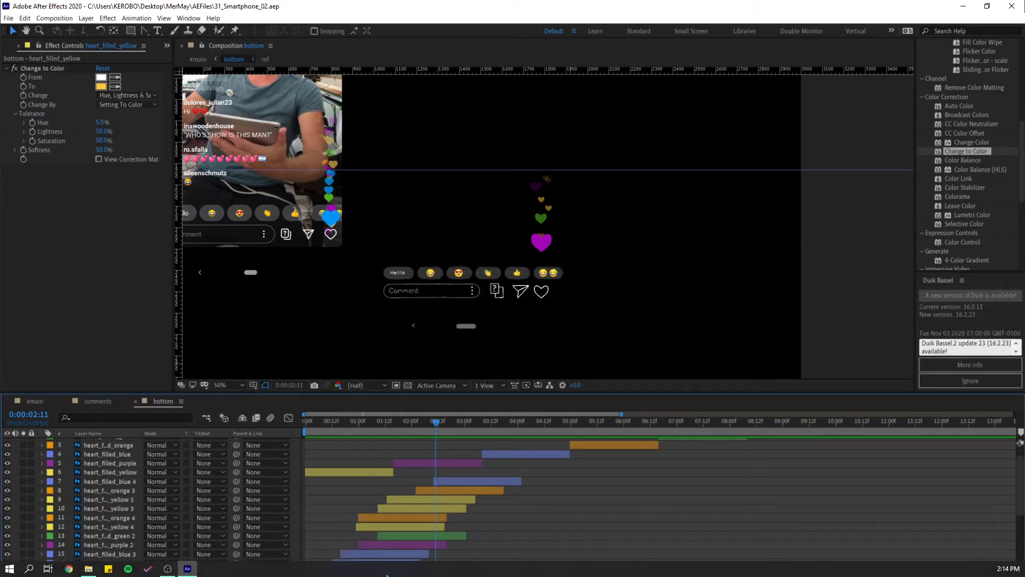
{"action": "key", "text": "space"}
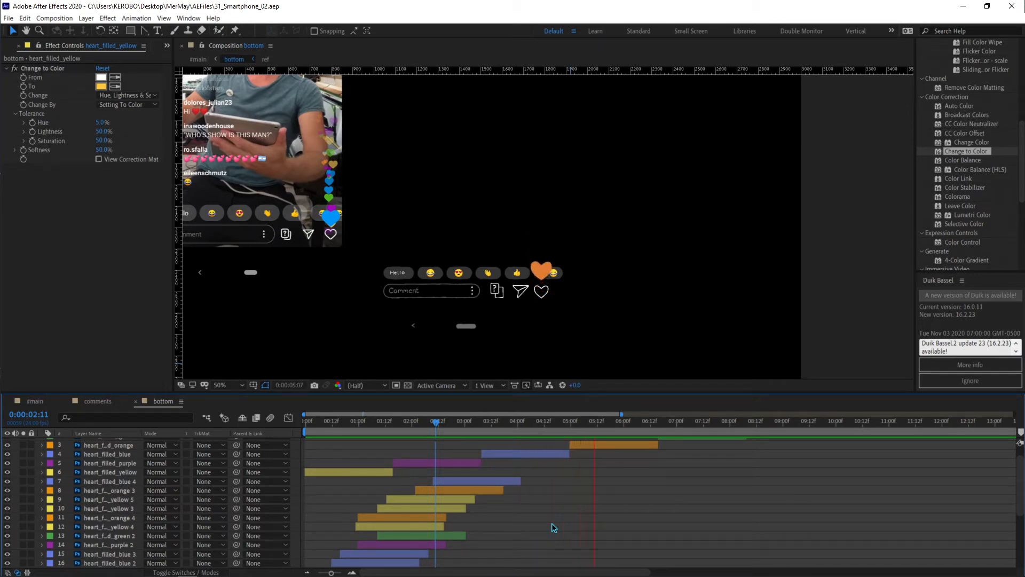
{"action": "key", "text": "space"}
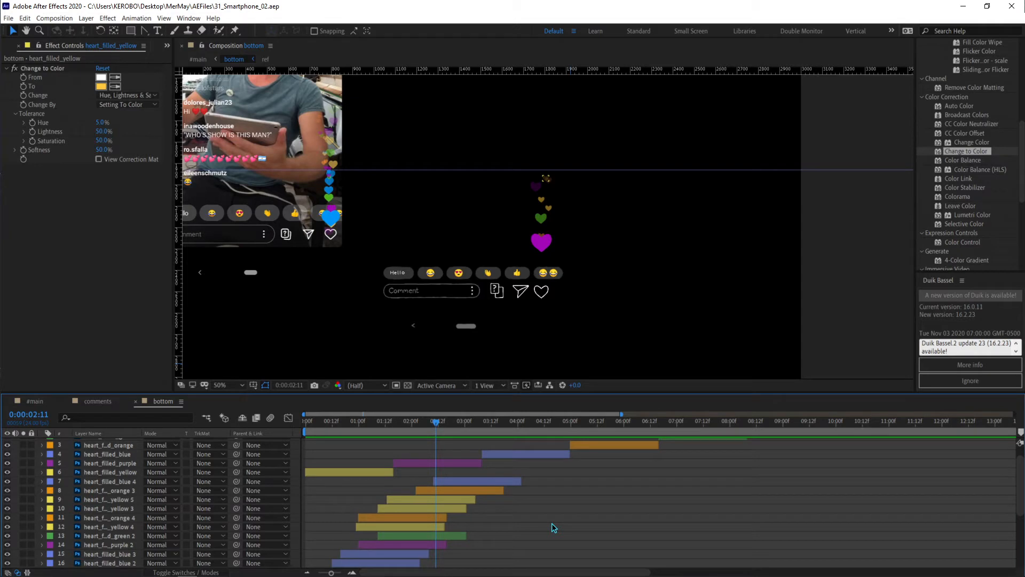
{"action": "key", "text": "space"}
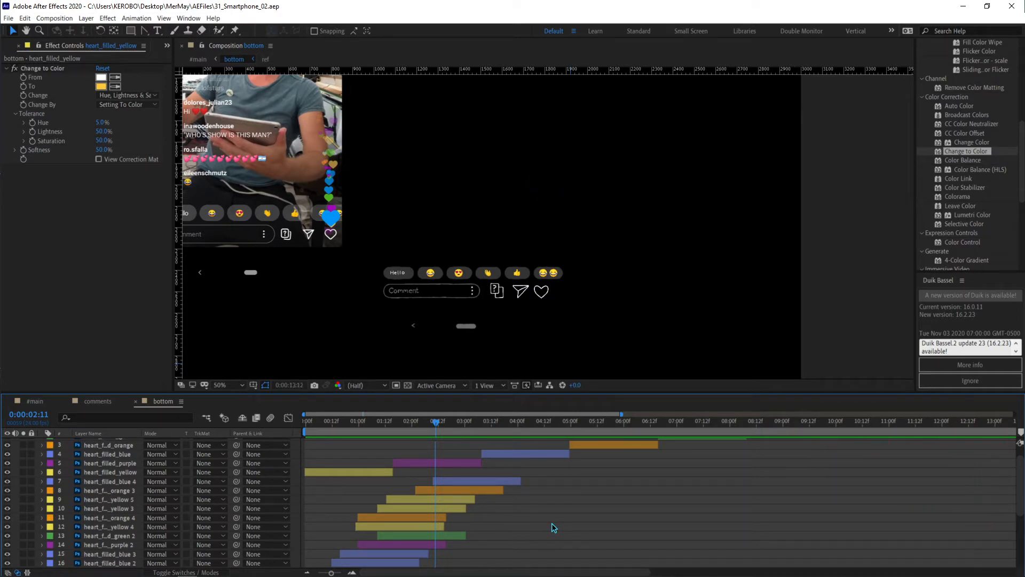
{"action": "key", "text": "space"}
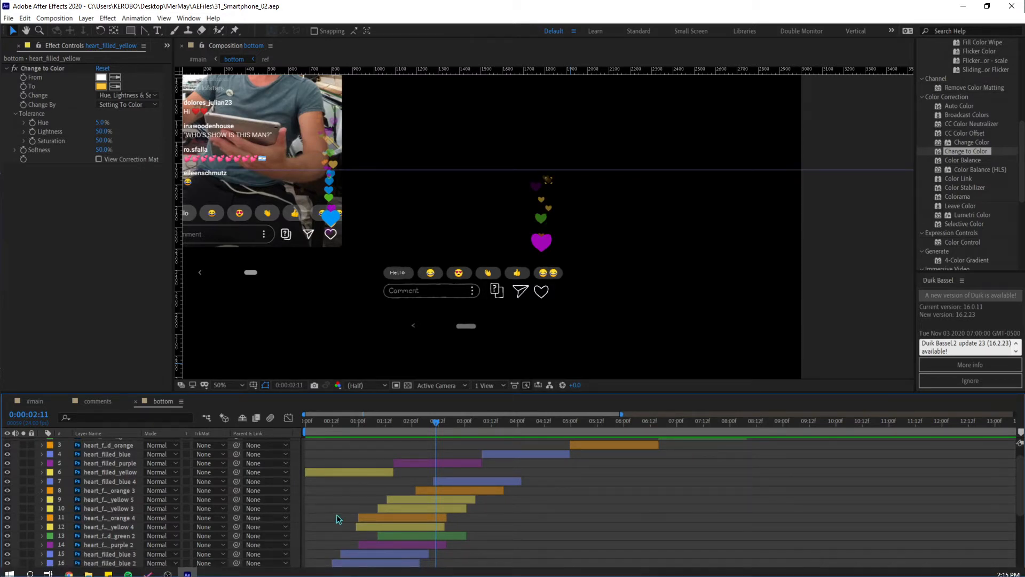
{"action": "left_click_drag", "start_coordinate": [337, 572], "coordinate": [326, 572]}
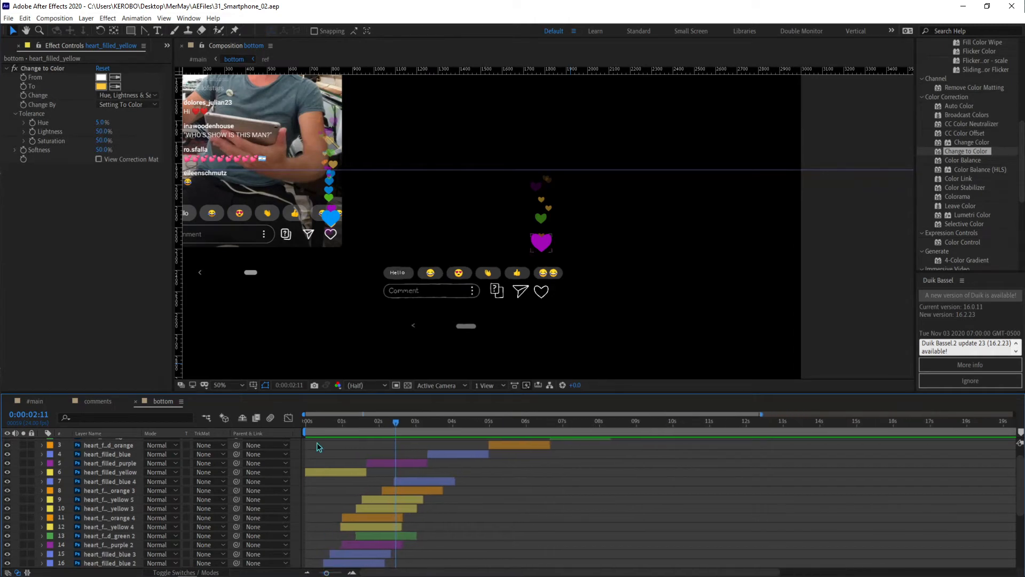
{"action": "left_click", "coordinate": [308, 425]}
{"action": "key", "text": "space"}
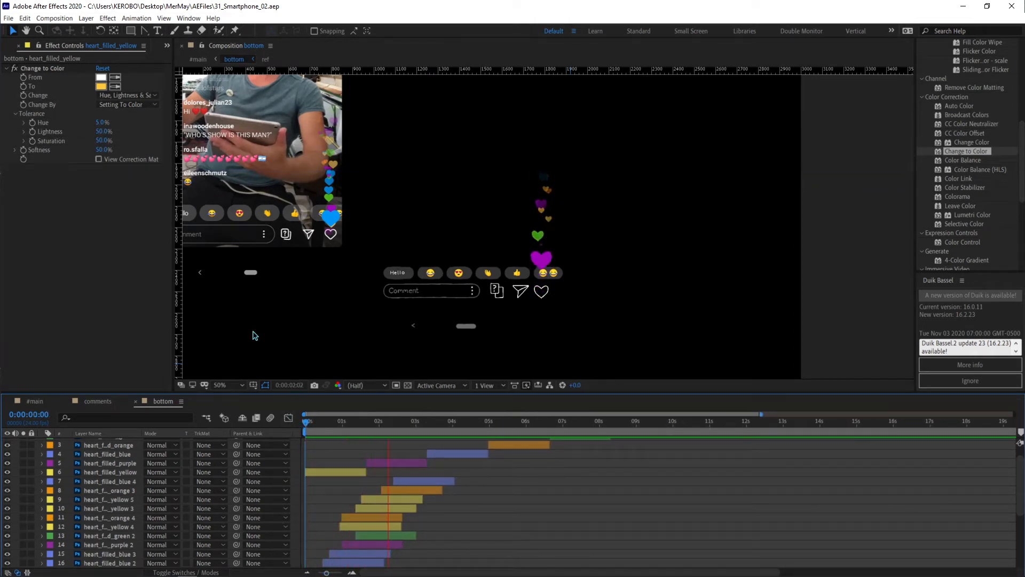
{"action": "key", "text": "space"}
Duplicate heart_filled_purple 2, place the copy between heart_filled_yellow and heart_filled_blue 4, and shift it to start at about 2.8 seconds.
{"action": "left_click", "coordinate": [402, 429]}
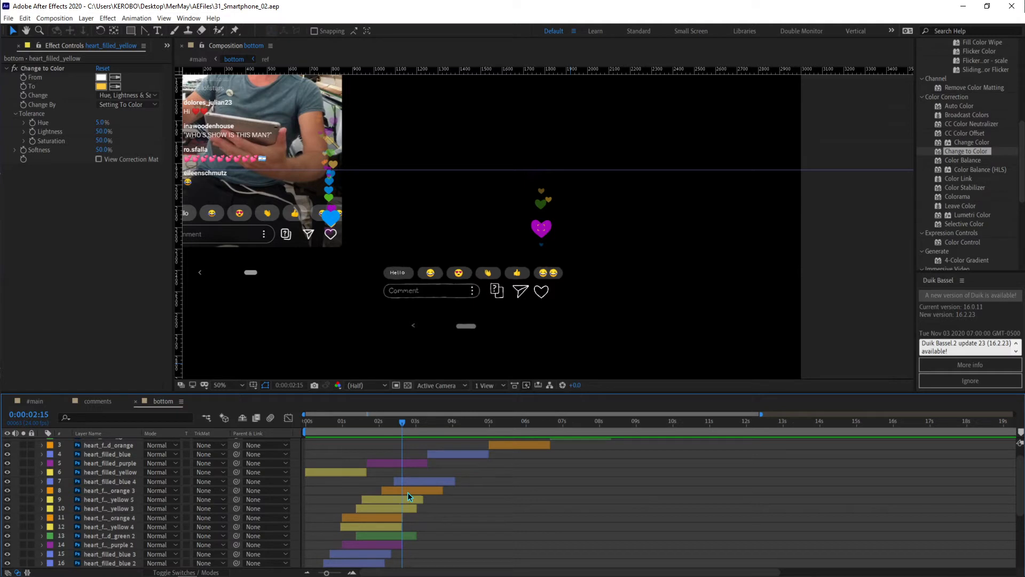
{"action": "scroll", "coordinate": [406, 494], "scroll_direction": "down", "scroll_amount": 2}
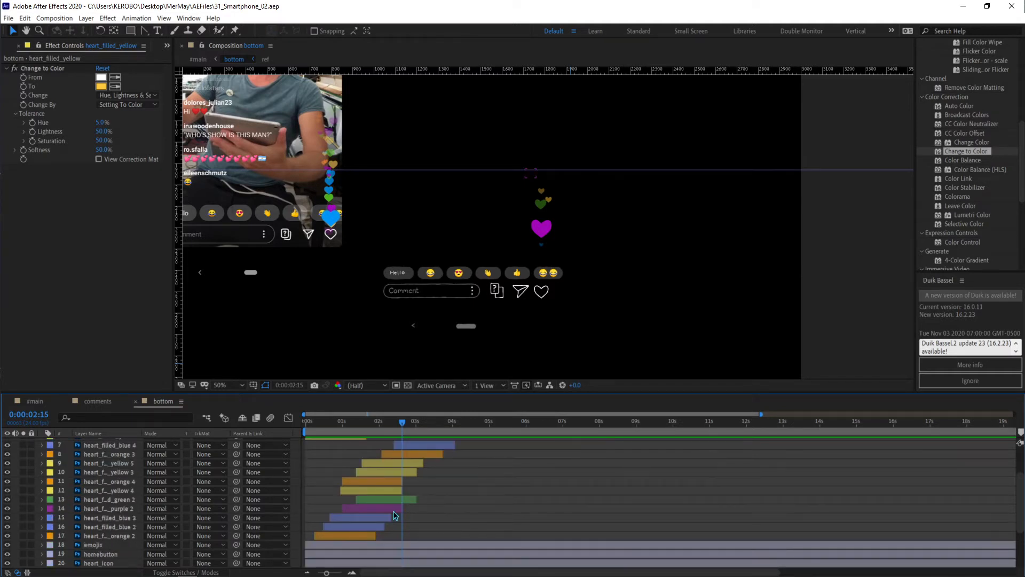
{"action": "left_click", "coordinate": [380, 502]}
{"action": "left_click", "coordinate": [387, 509]}
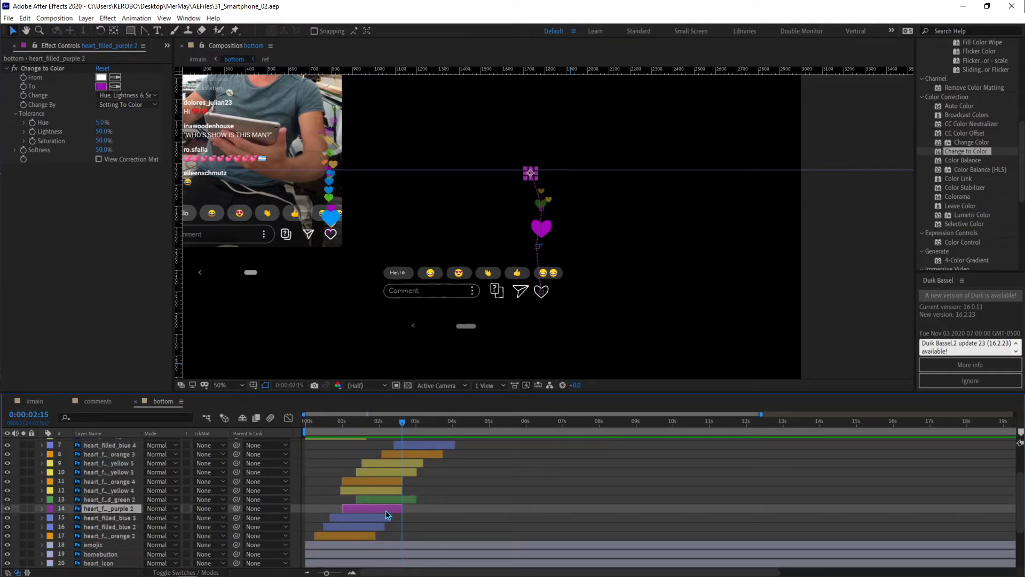
{"action": "key", "text": "ctrl+d"}
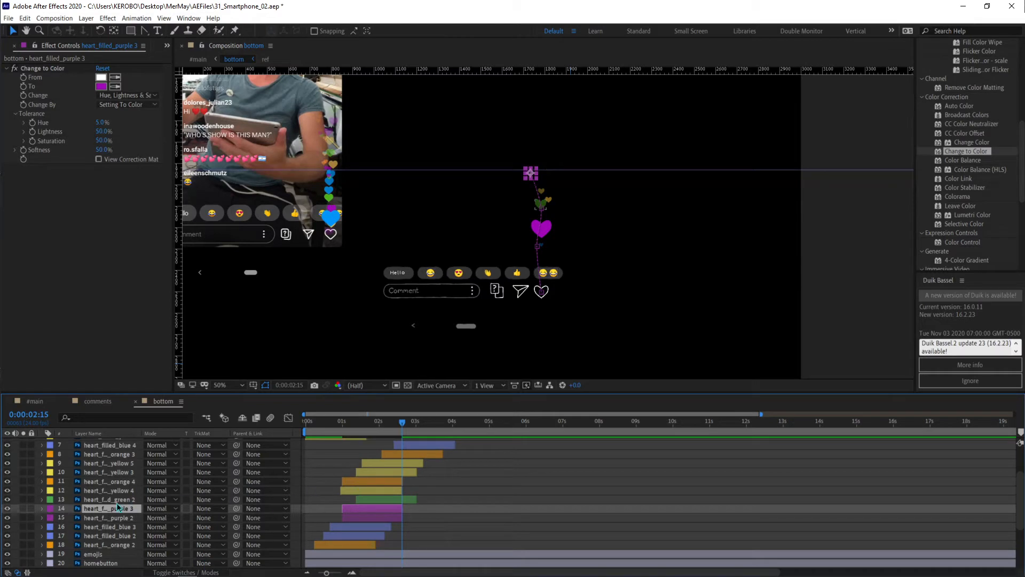
{"action": "left_click_drag", "start_coordinate": [135, 431], "coordinate": [99, 496]}
{"action": "left_click_drag", "start_coordinate": [357, 494], "coordinate": [420, 491]}
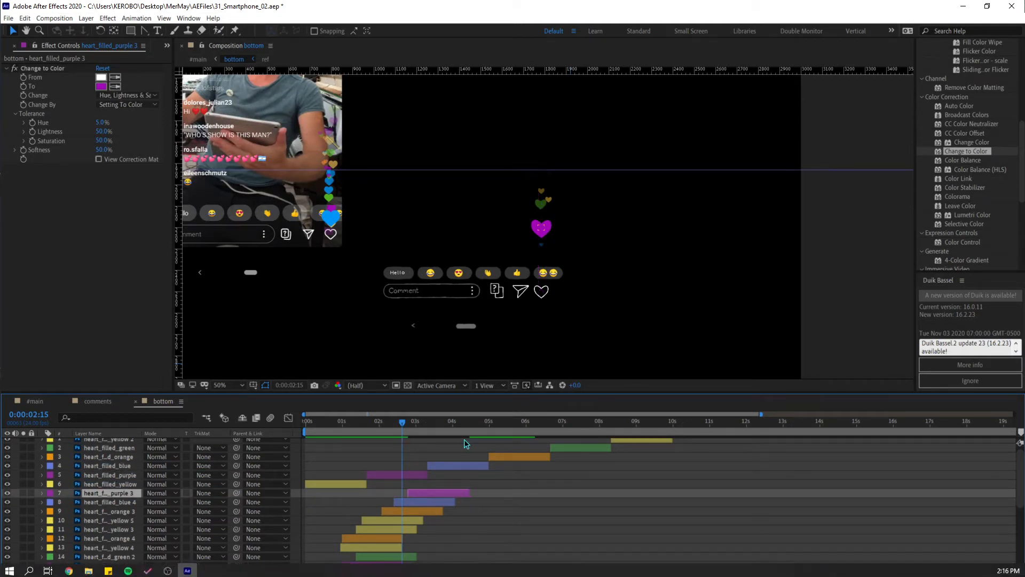
Check the added small purple heart at 0:00:03:11 and preview the animation with it.
{"action": "left_click_drag", "start_coordinate": [401, 422], "coordinate": [432, 427]}
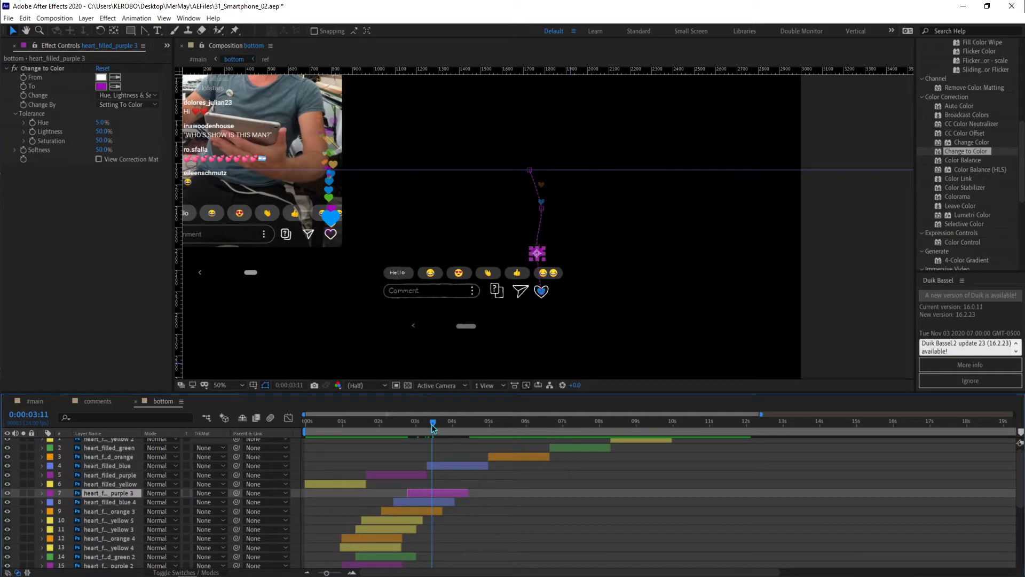
{"action": "left_click", "coordinate": [540, 553]}
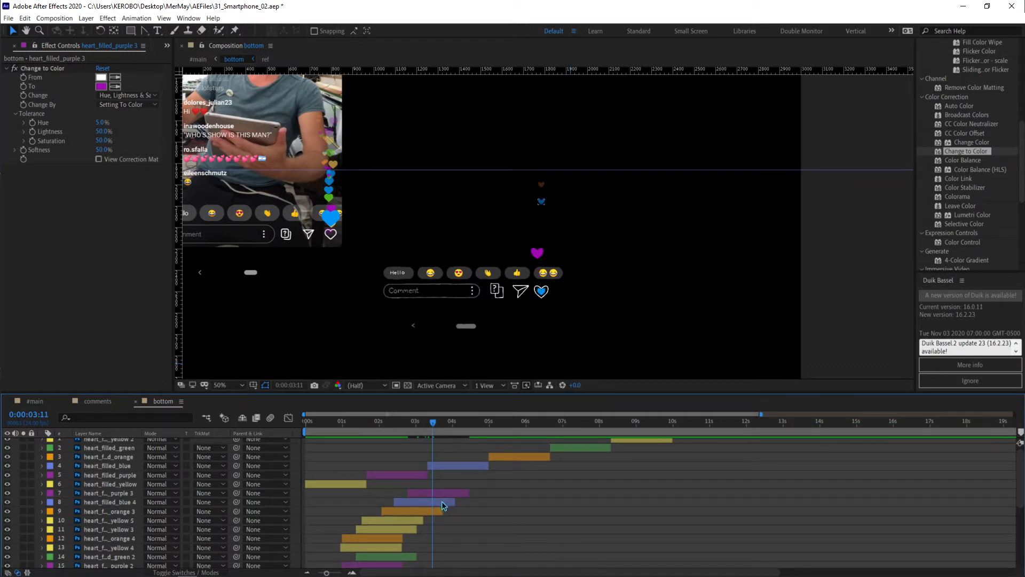
{"action": "left_click", "coordinate": [442, 502]}
{"action": "left_click", "coordinate": [528, 501]}
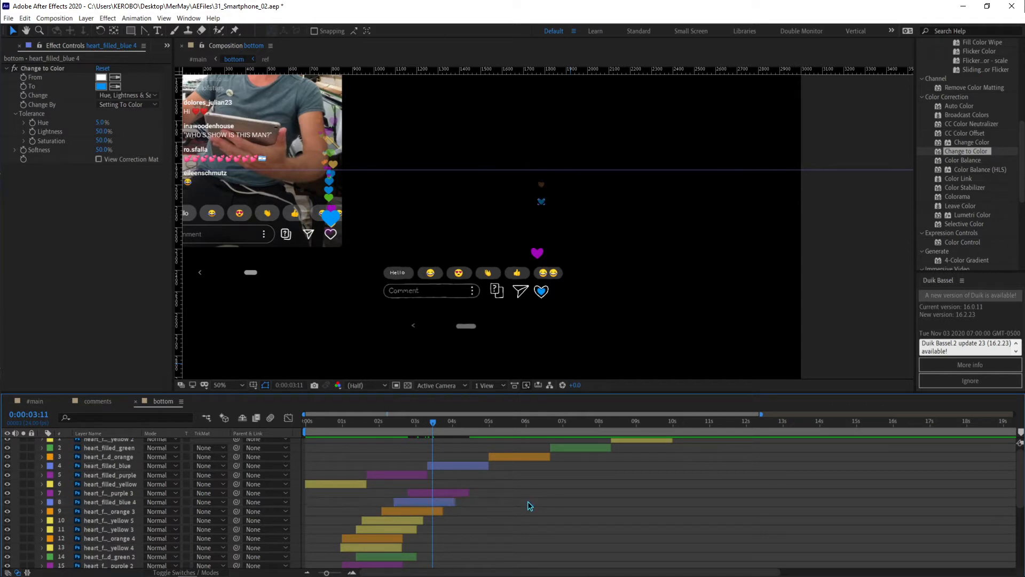
{"action": "key", "text": "space"}
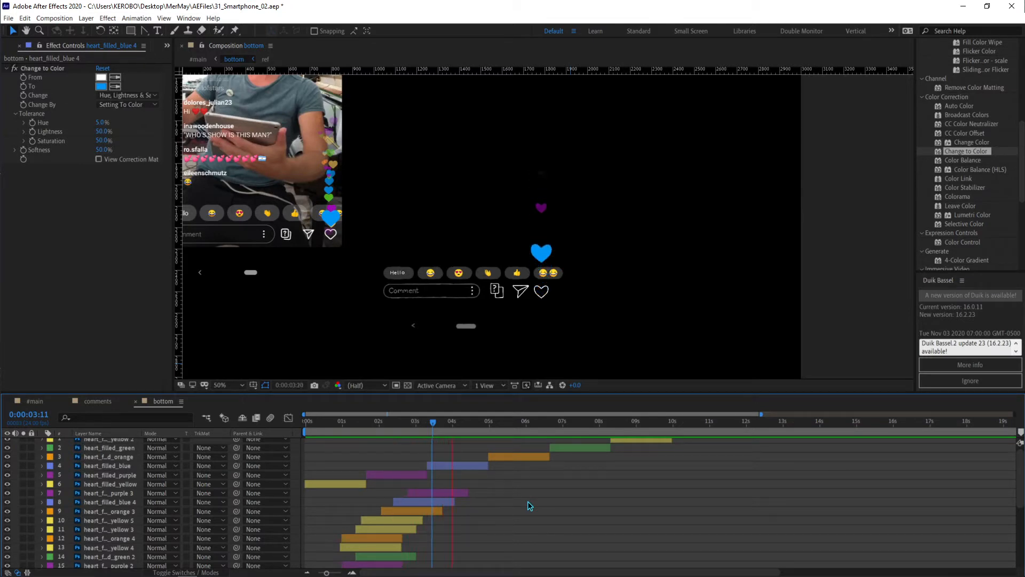
{"action": "key", "text": "space"}
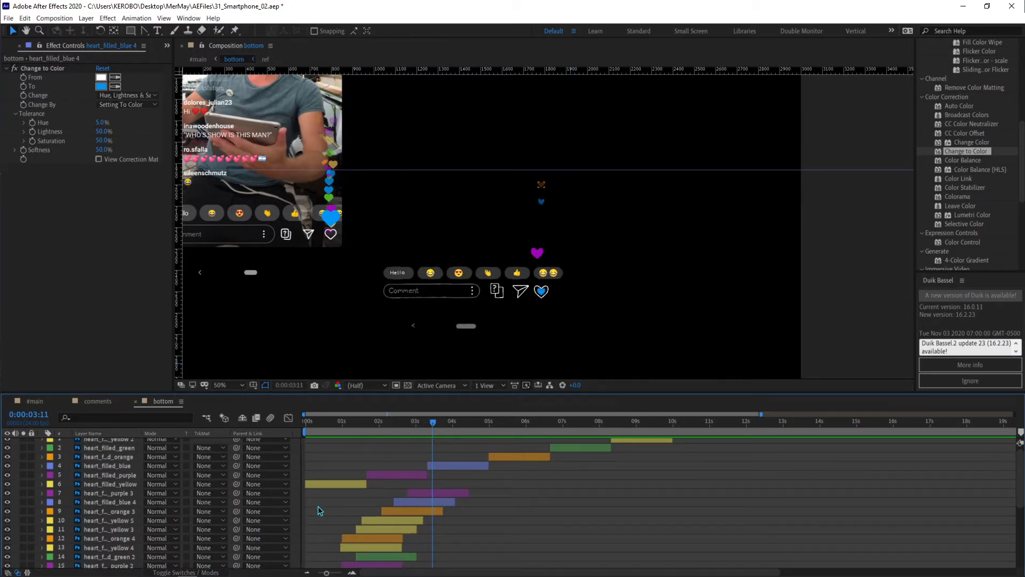
Duplicate heart_filled_green 2, place the copy directly above heart_filled_blue 4, and shift it to start at about 2.3 seconds.
{"action": "scroll", "coordinate": [345, 504], "scroll_direction": "down", "scroll_amount": 2}
{"action": "left_click", "coordinate": [379, 519]}
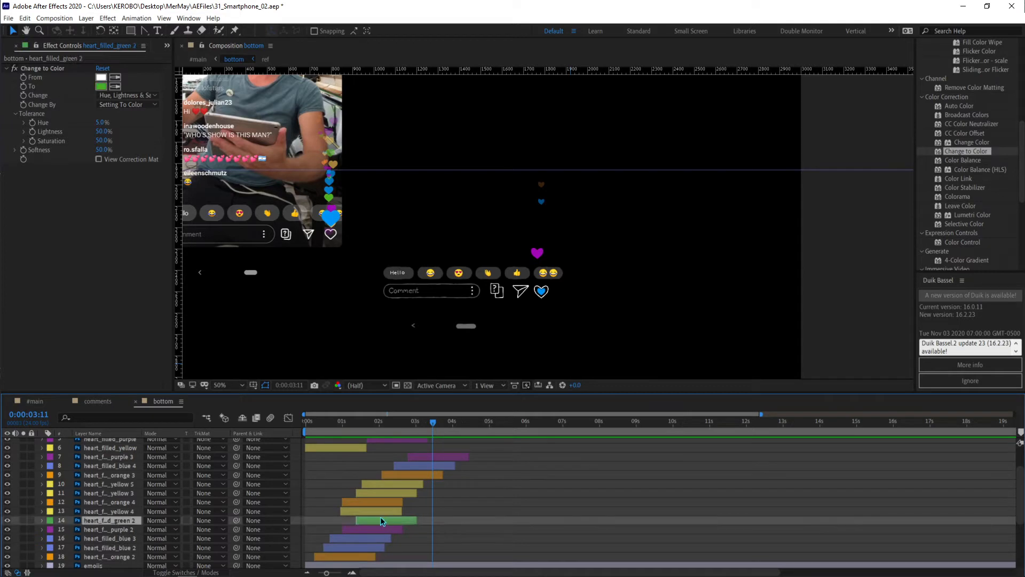
{"action": "key", "text": "ctrl+d"}
{"action": "left_click_drag", "start_coordinate": [133, 526], "coordinate": [140, 467]}
{"action": "left_click_drag", "start_coordinate": [394, 464], "coordinate": [428, 462]}
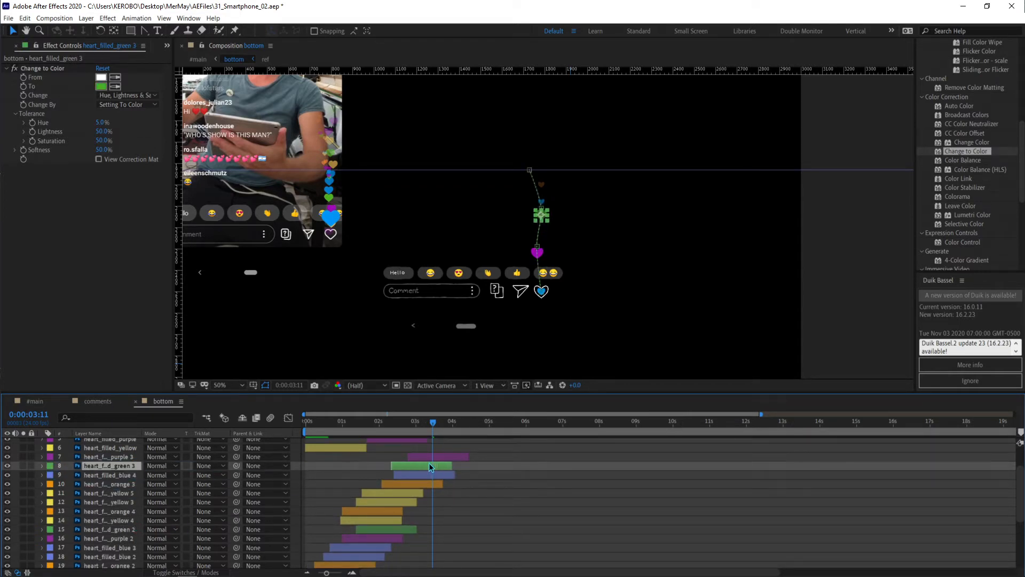
Examine the small heart layers' motion paths and staggering around 0:00:03:05 to find which path to reuse.
{"action": "left_click", "coordinate": [97, 539]}
{"action": "scroll", "coordinate": [104, 529], "scroll_direction": "down", "scroll_amount": 2}
{"action": "left_click", "coordinate": [108, 518]}
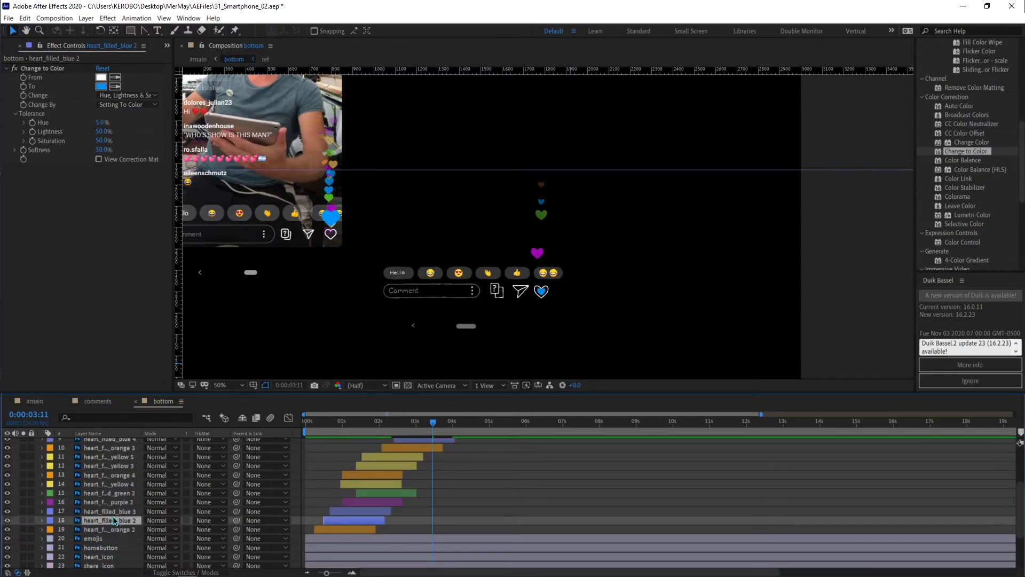
{"action": "scroll", "coordinate": [157, 520], "scroll_direction": "up", "scroll_amount": 2}
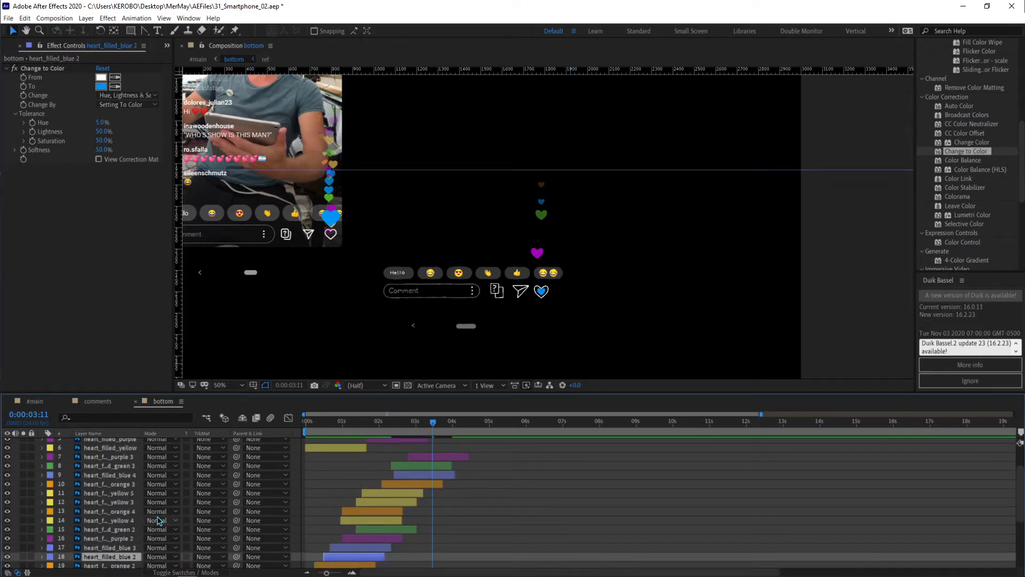
{"action": "left_click", "coordinate": [414, 473]}
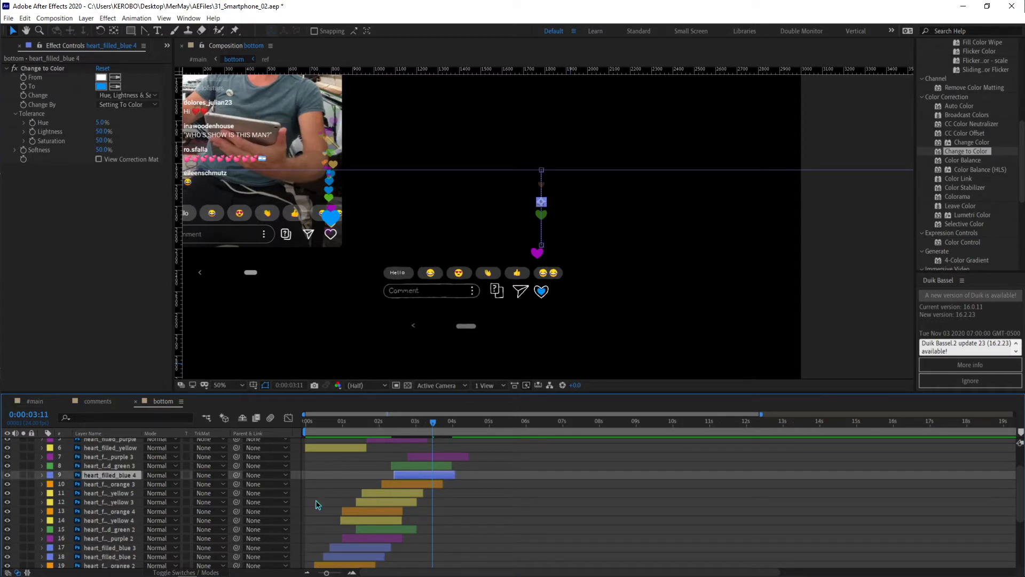
{"action": "left_click_drag", "start_coordinate": [408, 428], "coordinate": [419, 436]}
{"action": "scroll", "coordinate": [357, 513], "scroll_direction": "down", "scroll_amount": 2}
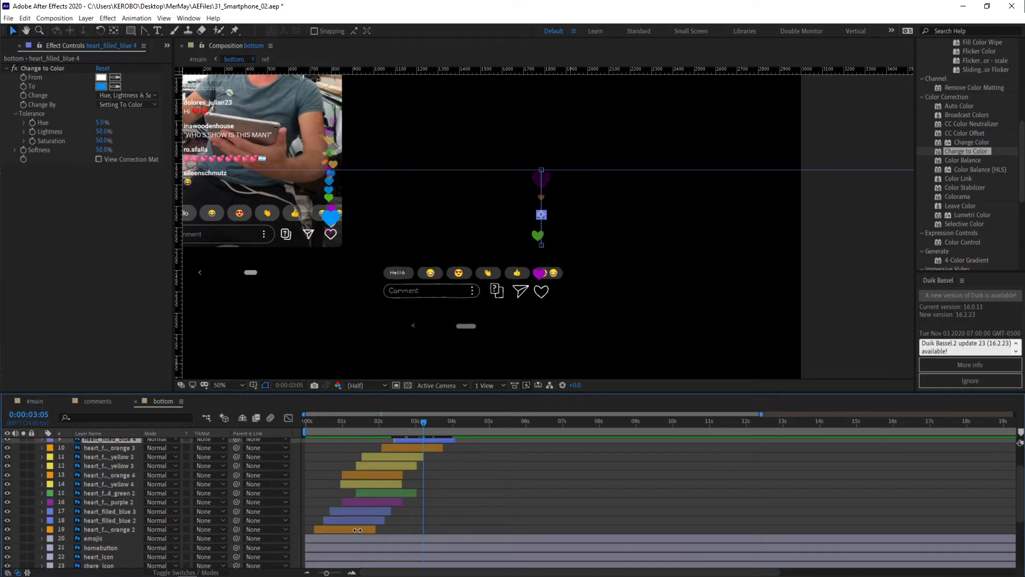
{"action": "left_click", "coordinate": [357, 526]}
{"action": "left_click", "coordinate": [368, 484]}
{"action": "left_click", "coordinate": [396, 457]}
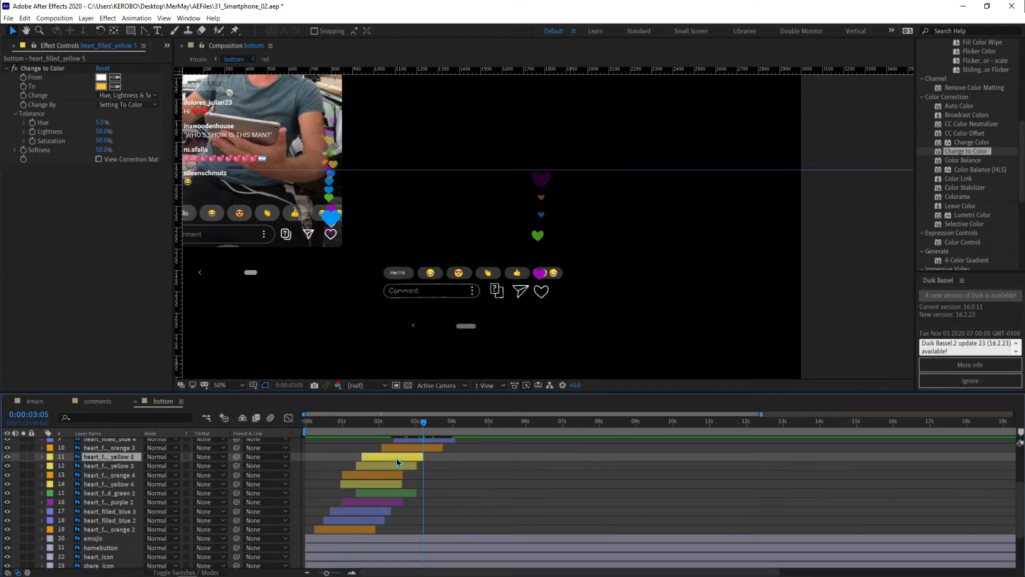
{"action": "scroll", "coordinate": [396, 457], "scroll_direction": "up", "scroll_amount": 2}
{"action": "left_click", "coordinate": [337, 556]}
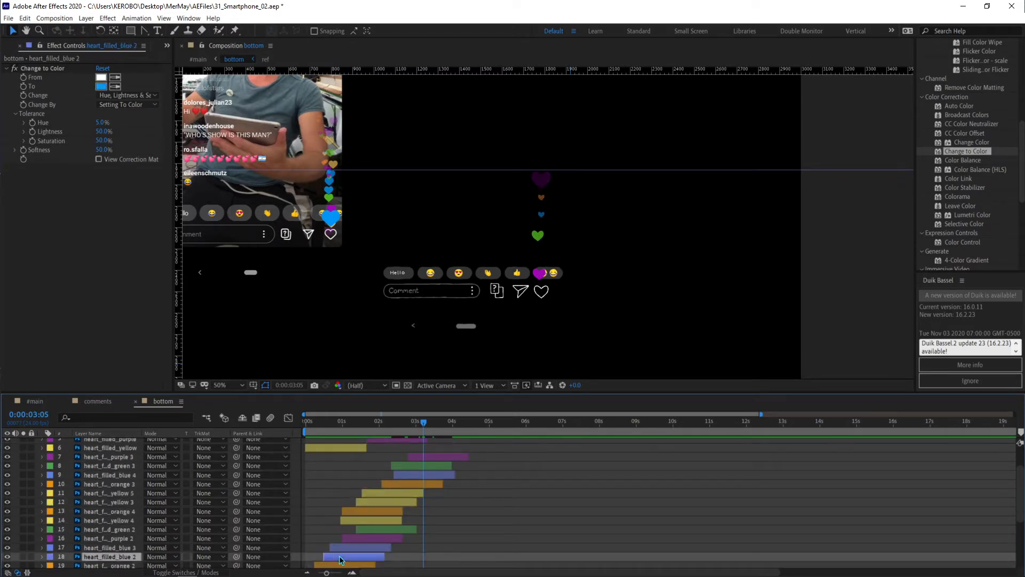
{"action": "scroll", "coordinate": [405, 517], "scroll_direction": "up", "scroll_amount": 2}
{"action": "left_click", "coordinate": [426, 510]}
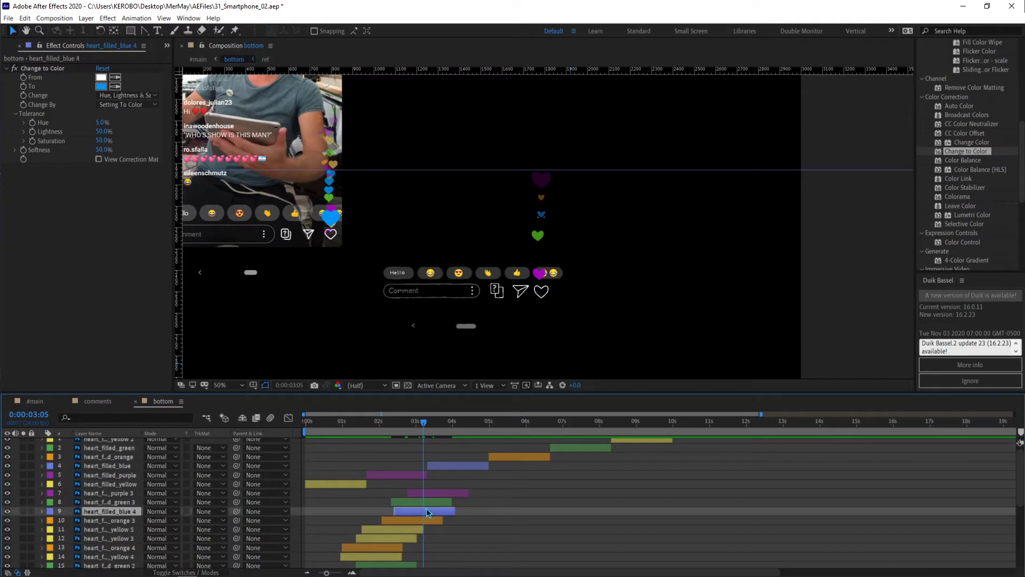
{"action": "left_click", "coordinate": [427, 502]}
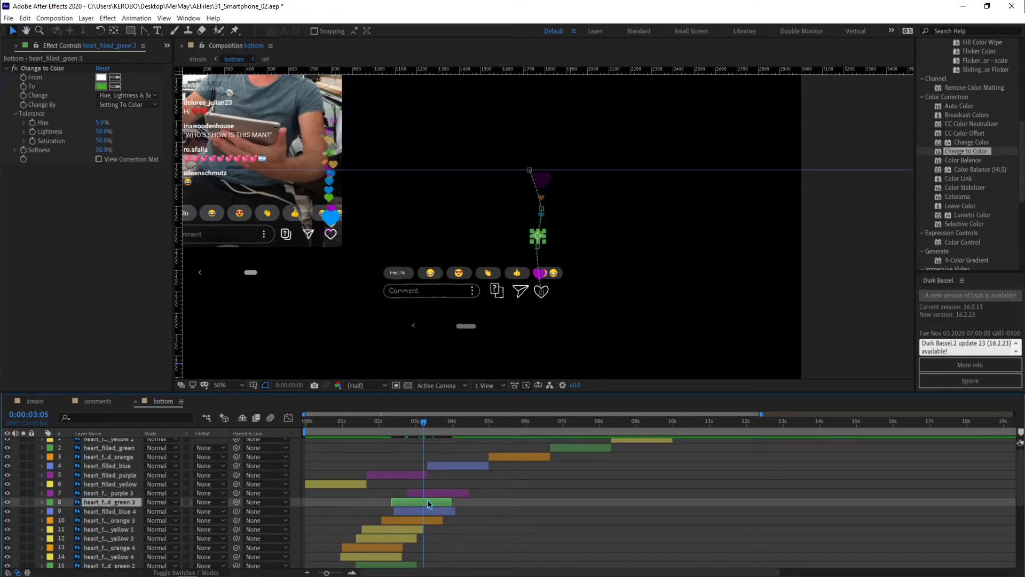
{"action": "left_click", "coordinate": [436, 492]}
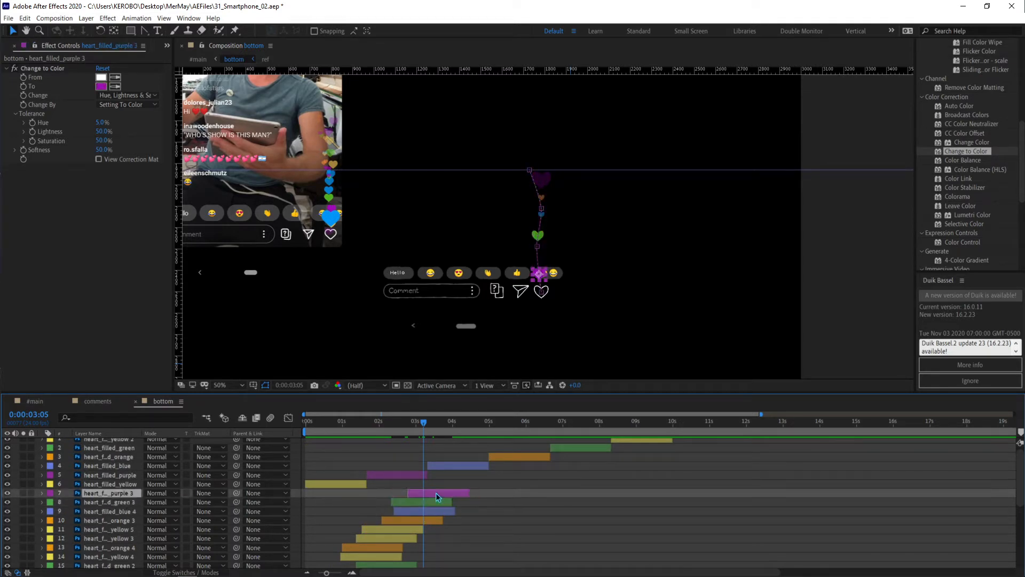
{"action": "left_click", "coordinate": [393, 545]}
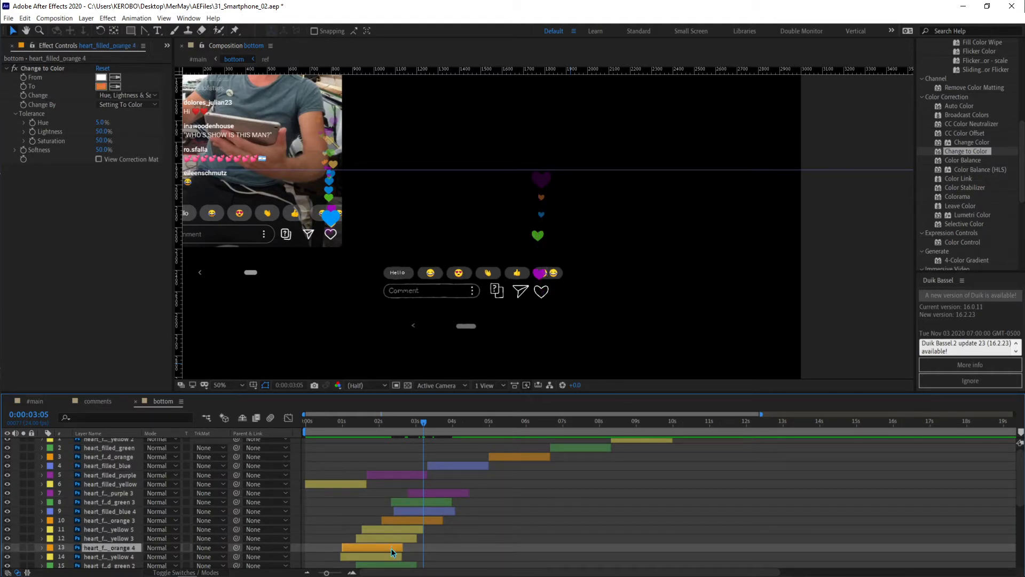
{"action": "scroll", "coordinate": [391, 548], "scroll_direction": "down", "scroll_amount": 2}
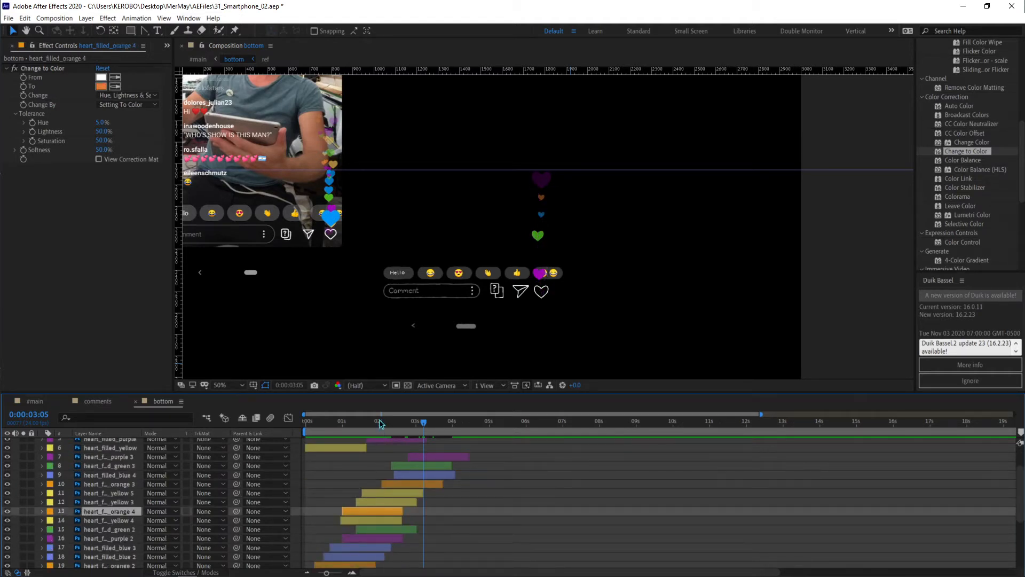
Go to 0:00:00:22 and copy the position, scale and opacity keyframes of heart_filled_orange 2.
{"action": "left_click", "coordinate": [379, 419]}
{"action": "left_click_drag", "start_coordinate": [379, 419], "coordinate": [343, 561]}
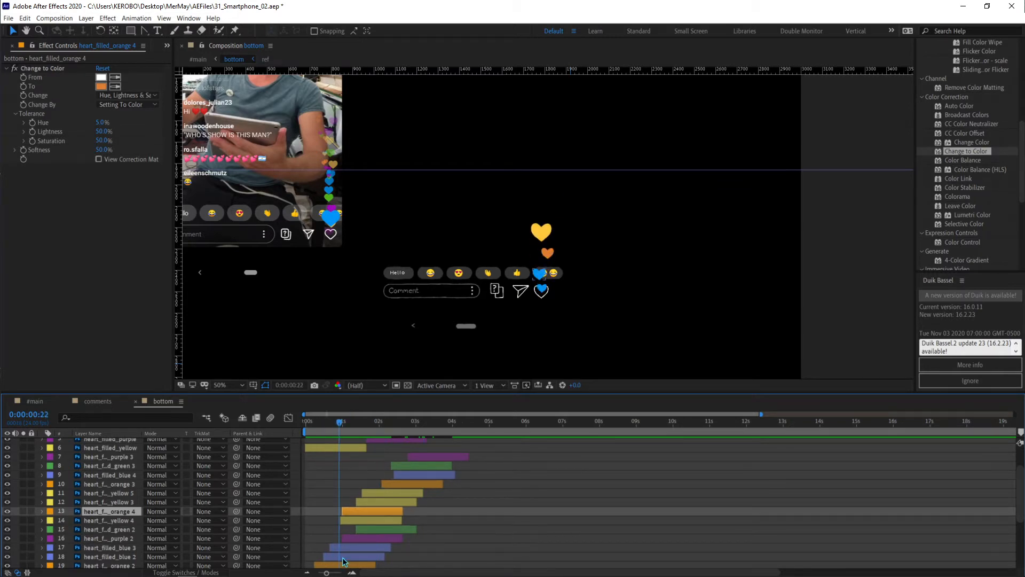
{"action": "scroll", "coordinate": [344, 560], "scroll_direction": "down", "scroll_amount": 2}
{"action": "left_click", "coordinate": [345, 526]}
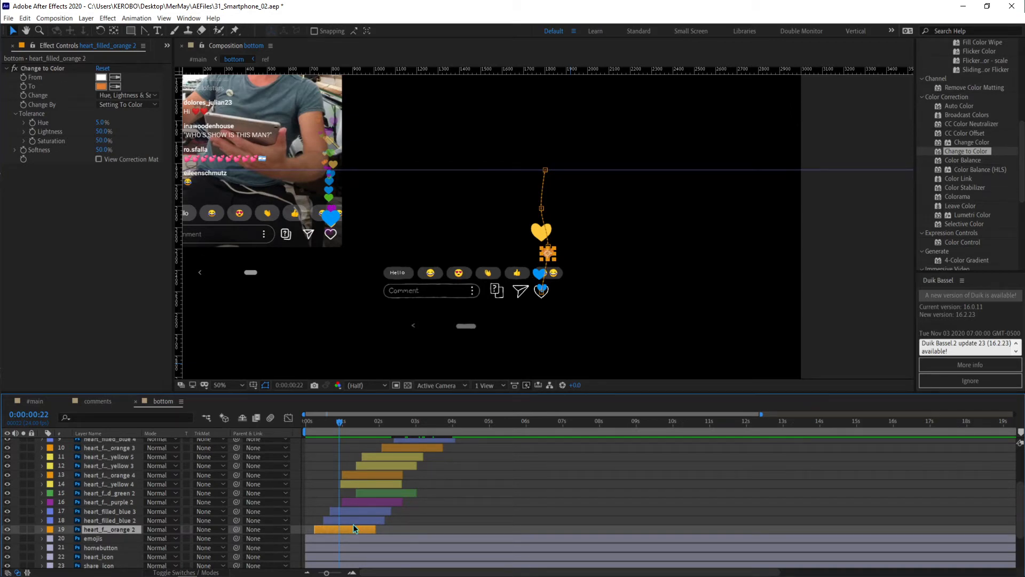
{"action": "key", "text": "u"}
{"action": "left_click_drag", "start_coordinate": [399, 533], "coordinate": [282, 566]}
{"action": "left_click", "coordinate": [402, 529]}
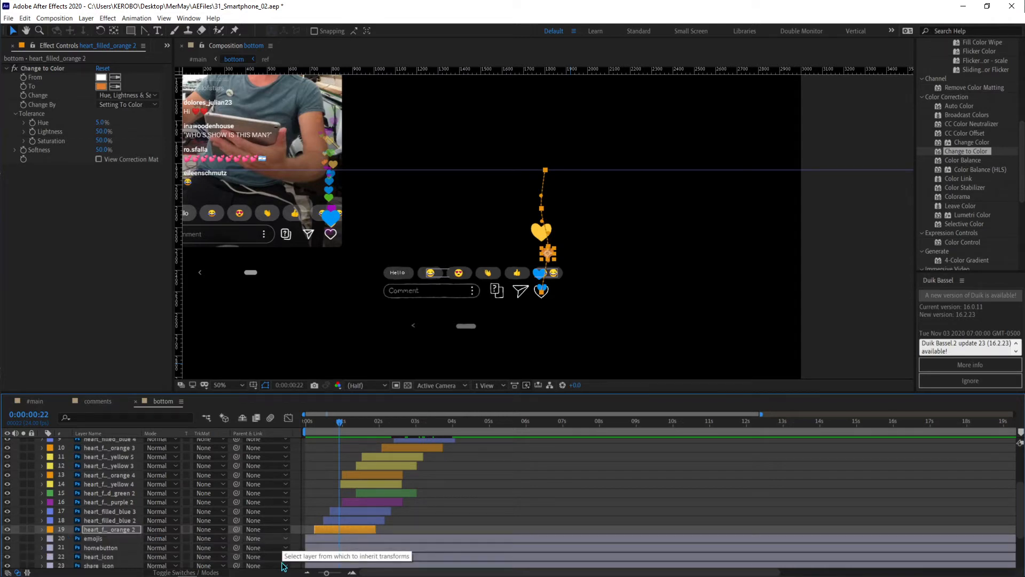
{"action": "scroll", "coordinate": [402, 527], "scroll_direction": "up", "scroll_amount": 4}
Duplicate heart_filled_yellow and replace the copy's position, scale and opacity keyframes with the copied orange heart's keyframes at 0:00:00:00.
{"action": "left_click", "coordinate": [343, 483]}
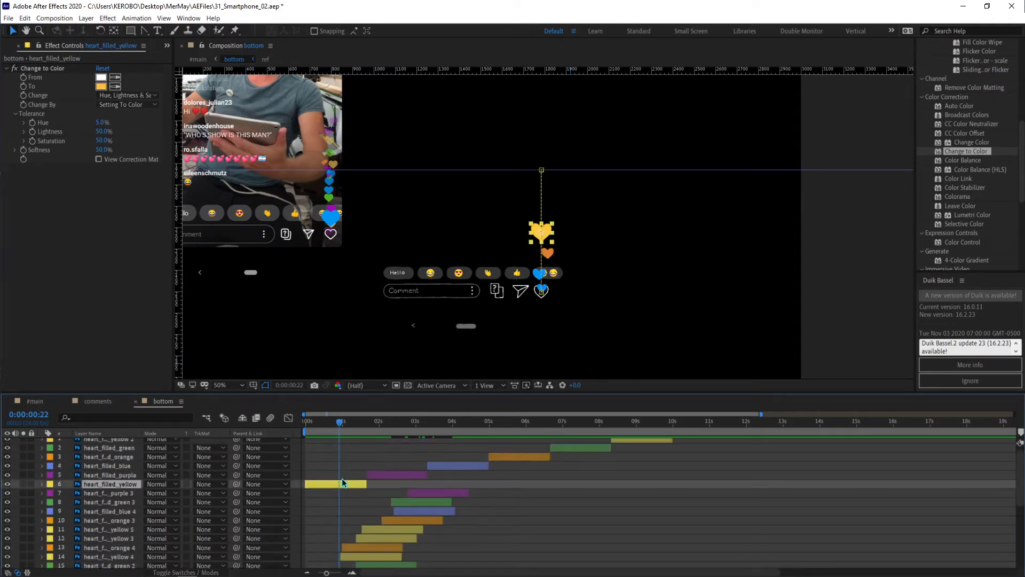
{"action": "key", "text": "ctrl+d"}
{"action": "key", "text": "u"}
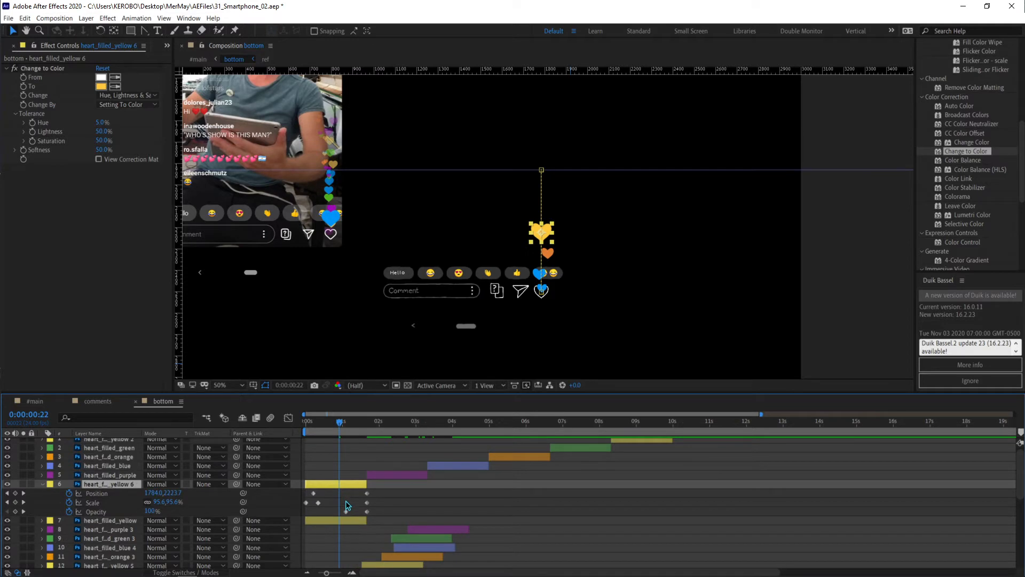
{"action": "left_click_drag", "start_coordinate": [380, 486], "coordinate": [235, 532]}
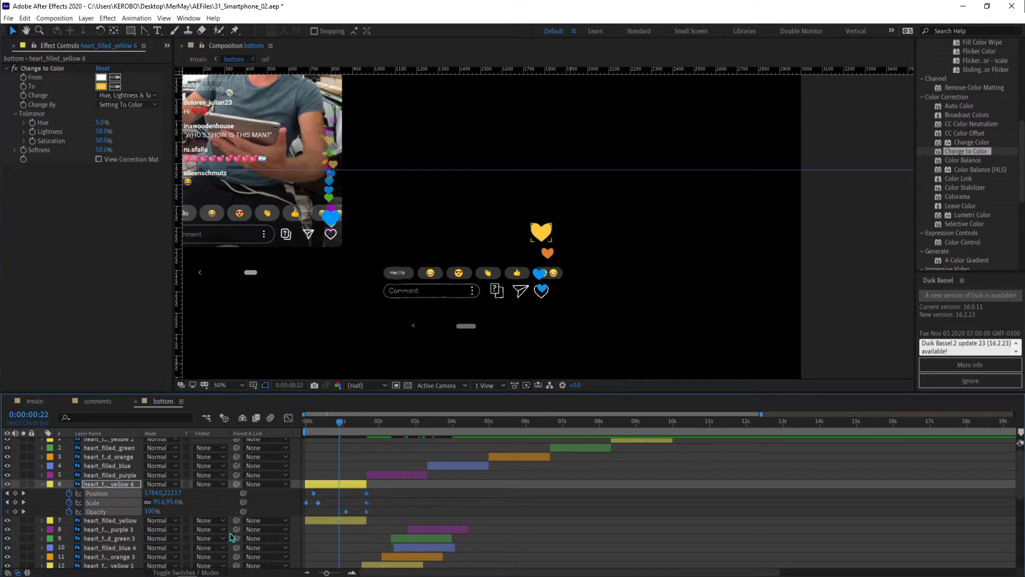
{"action": "key", "text": "Delete"}
{"action": "key", "text": "Home"}
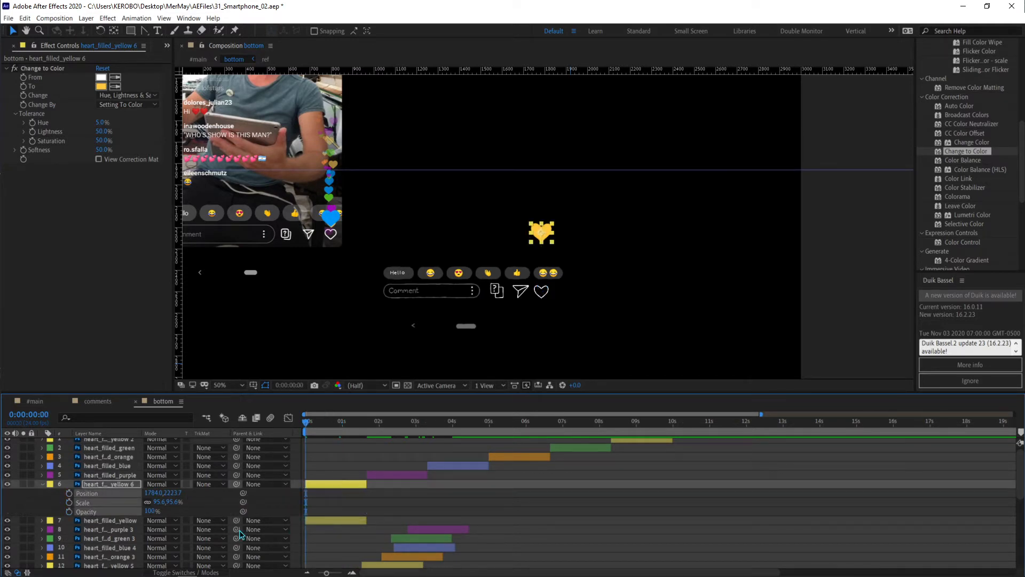
{"action": "key", "text": "ctrl+v"}
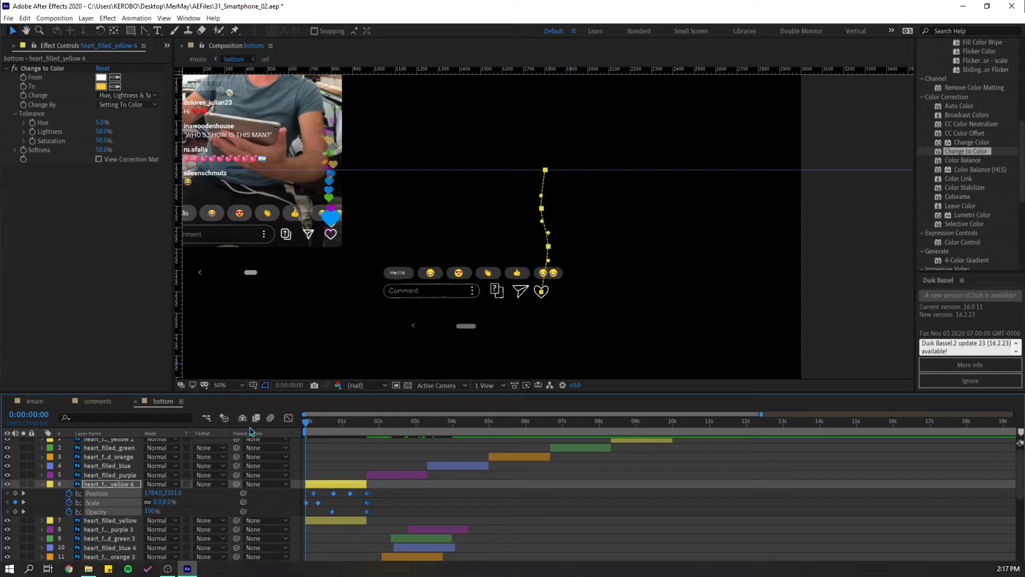
Place the new yellow heart copy between heart_filled_blue 4 and heart_filled_orange 3, and shift it to start at about 2 seconds.
{"action": "key", "text": "u"}
{"action": "left_click_drag", "start_coordinate": [129, 486], "coordinate": [127, 501]}
{"action": "left_click_drag", "start_coordinate": [322, 491], "coordinate": [423, 488]}
{"action": "left_click_drag", "start_coordinate": [356, 422], "coordinate": [405, 422]}
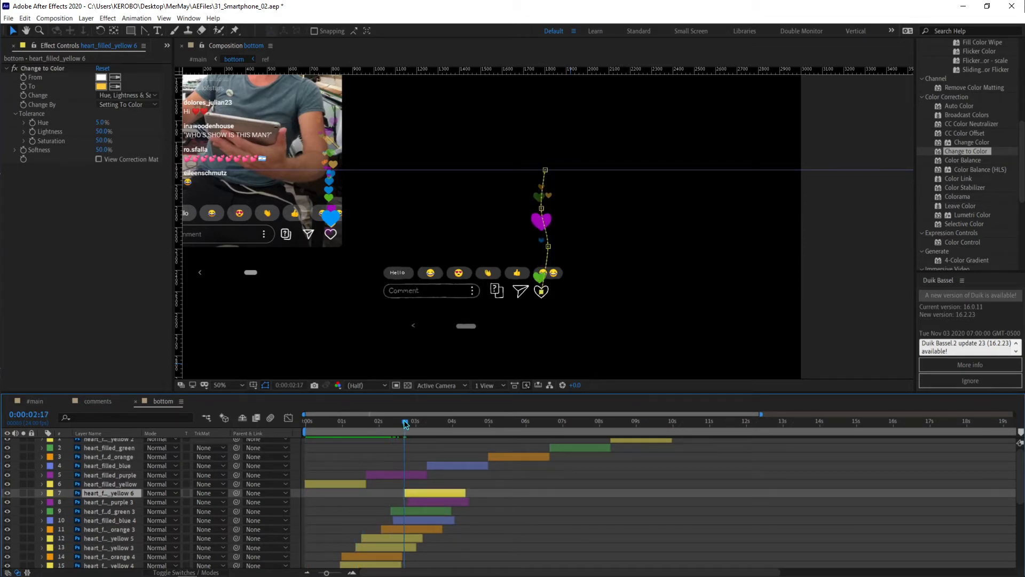
{"action": "left_click_drag", "start_coordinate": [424, 492], "coordinate": [395, 497]}
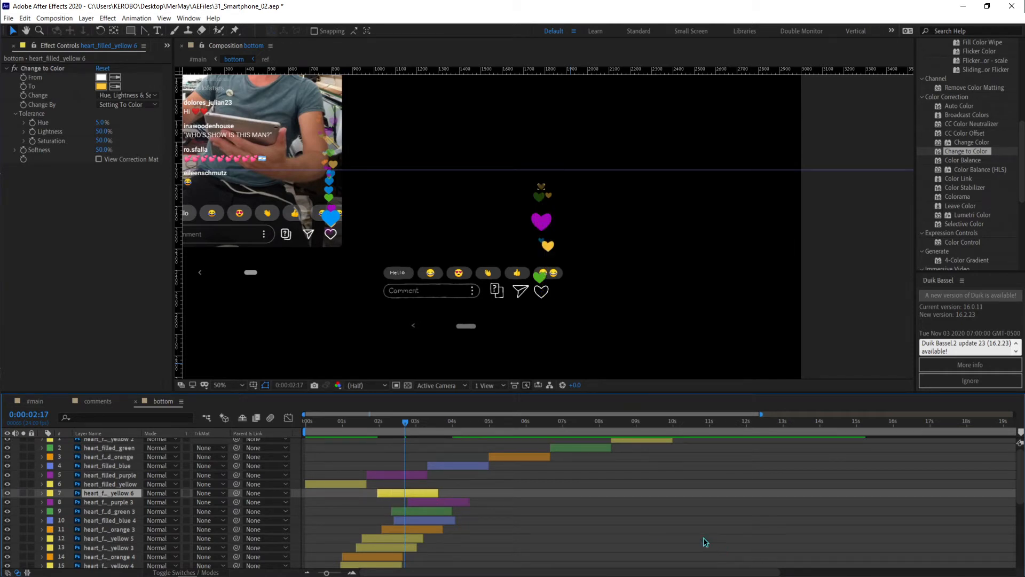
{"action": "left_click", "coordinate": [629, 509]}
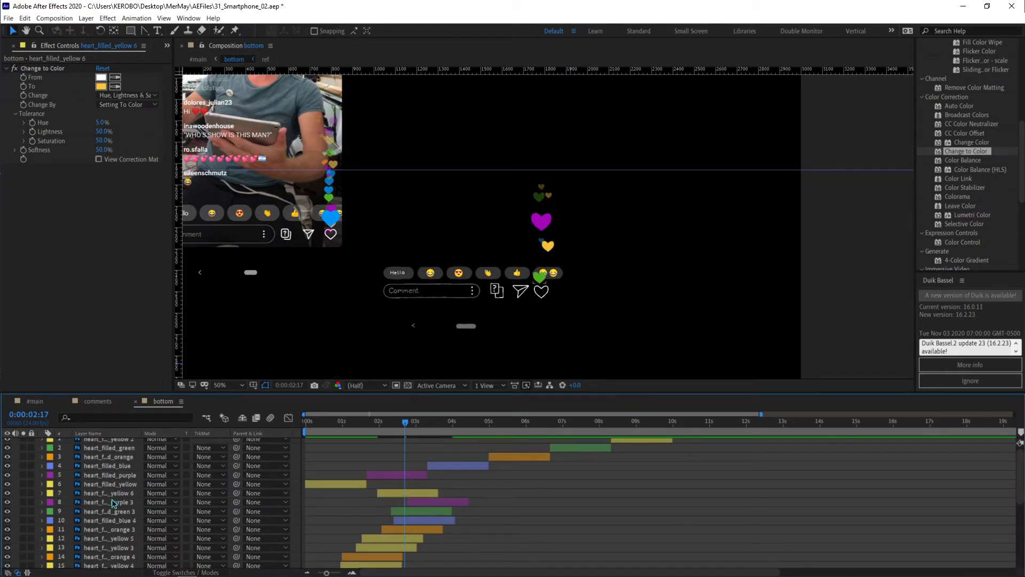
{"action": "left_click_drag", "start_coordinate": [124, 491], "coordinate": [120, 522]}
{"action": "left_click", "coordinate": [500, 540]}
Preview the hearts animation with the added small green and yellow hearts, both close up and with the whole composition in view.
{"action": "key", "text": "space"}
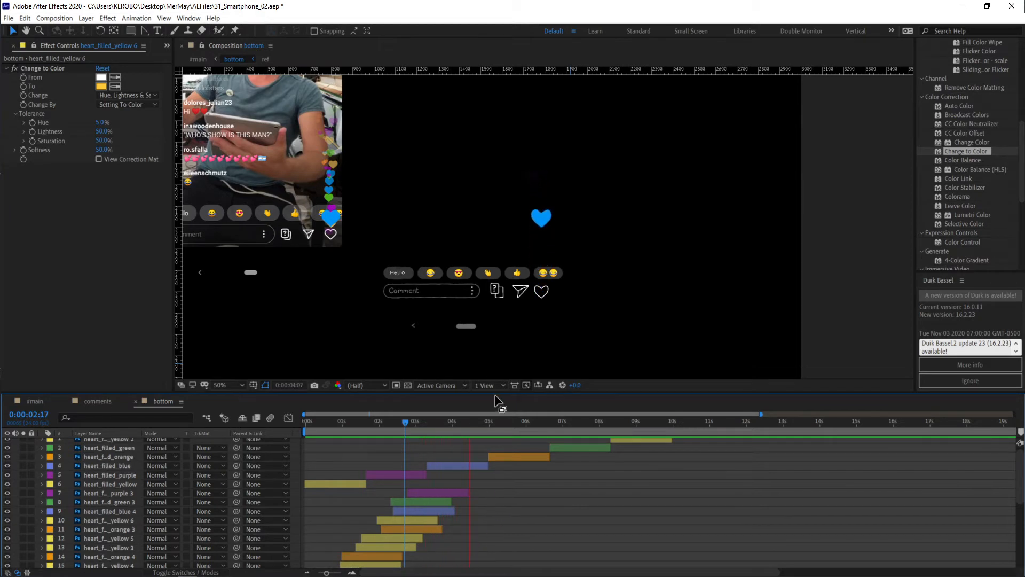
{"action": "key", "text": "space"}
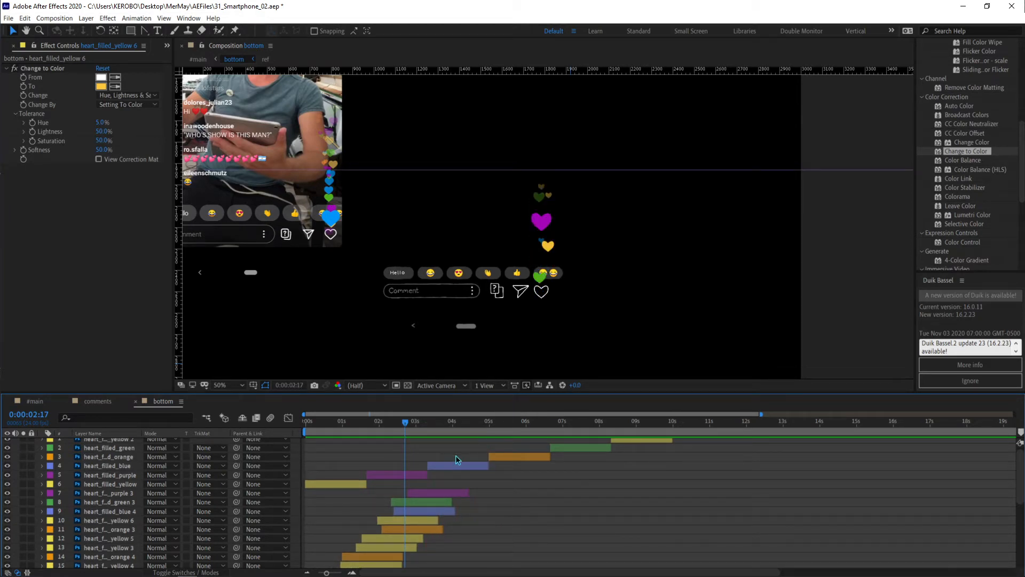
{"action": "scroll", "coordinate": [384, 486], "scroll_direction": "down", "scroll_amount": 3}
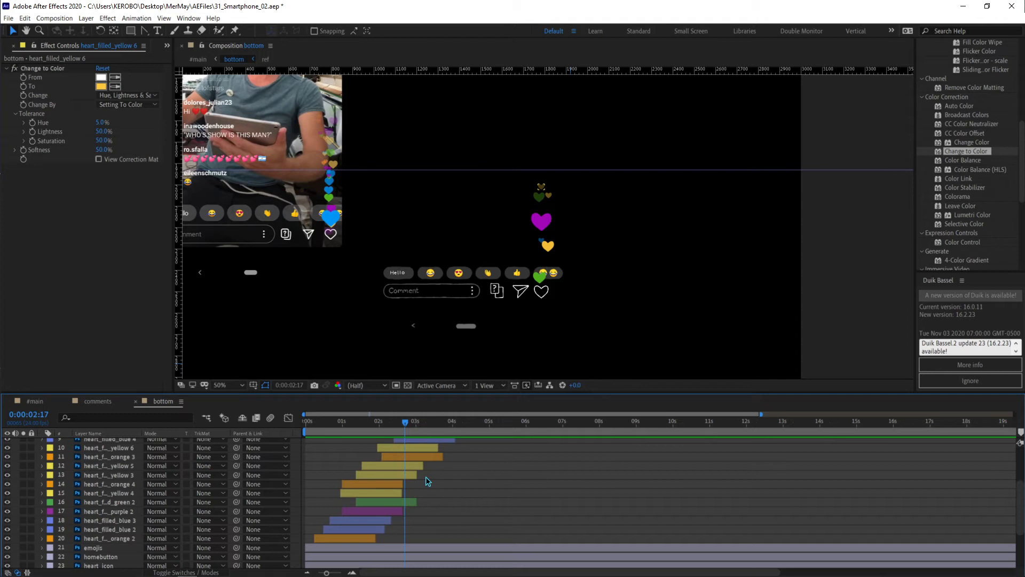
{"action": "scroll", "coordinate": [399, 518], "scroll_direction": "up", "scroll_amount": 2}
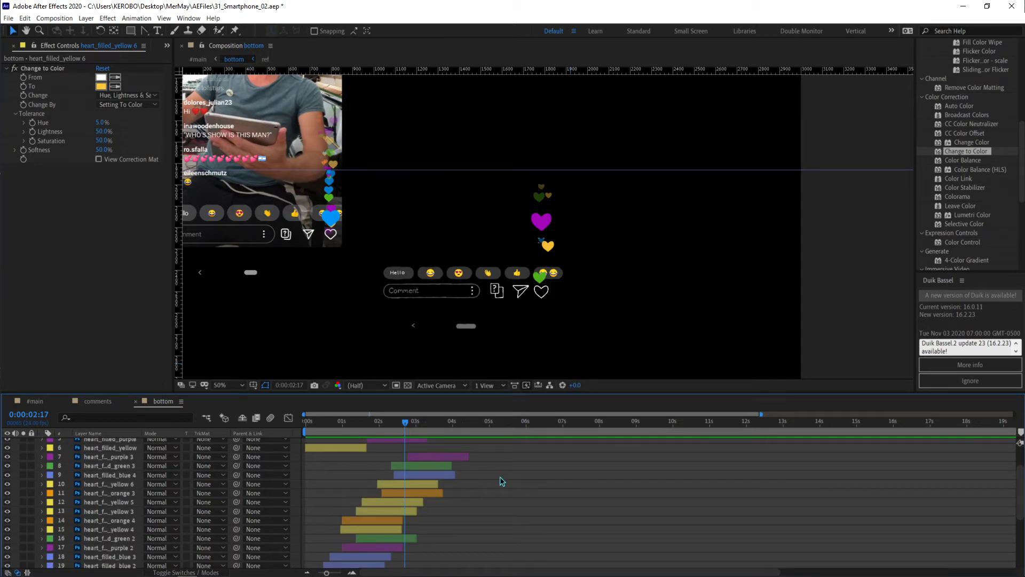
{"action": "key", "text": "space"}
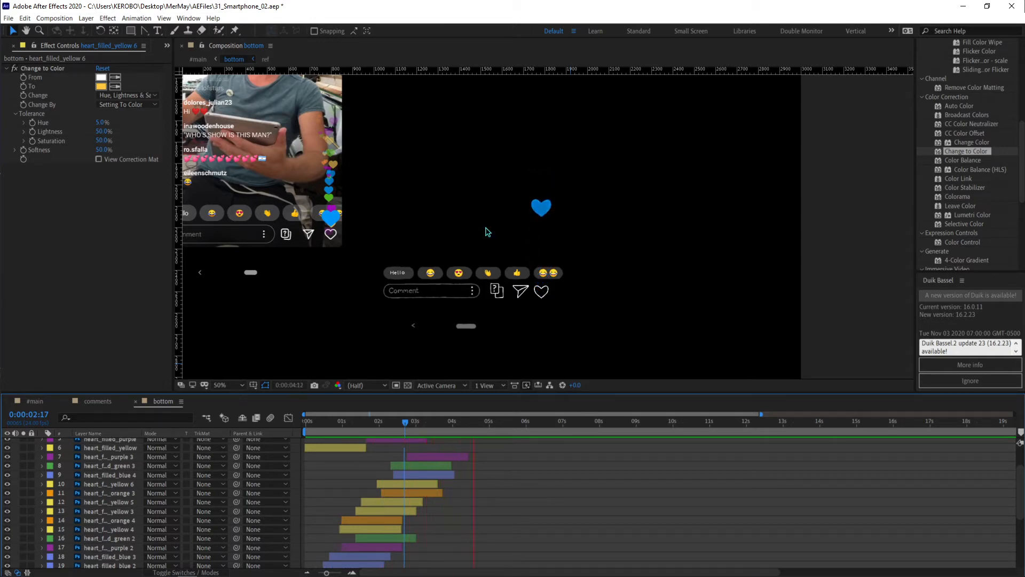
{"action": "key", "text": "space"}
{"action": "key", "text": "period"}
{"action": "key", "text": "comma"}
{"action": "key", "text": "comma"}
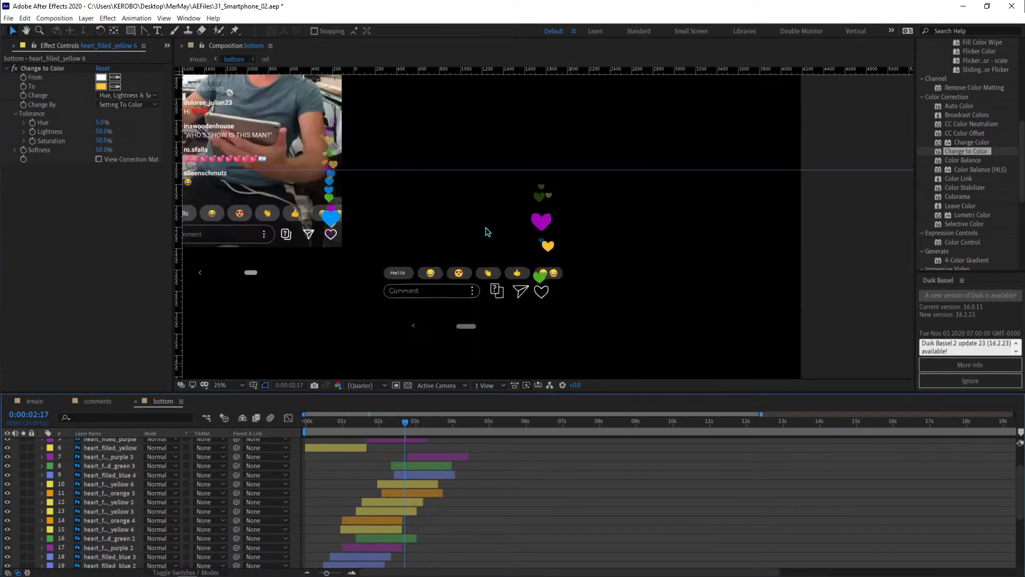
{"action": "left_click_drag", "start_coordinate": [553, 273], "coordinate": [545, 283]}
{"action": "key", "text": "space"}
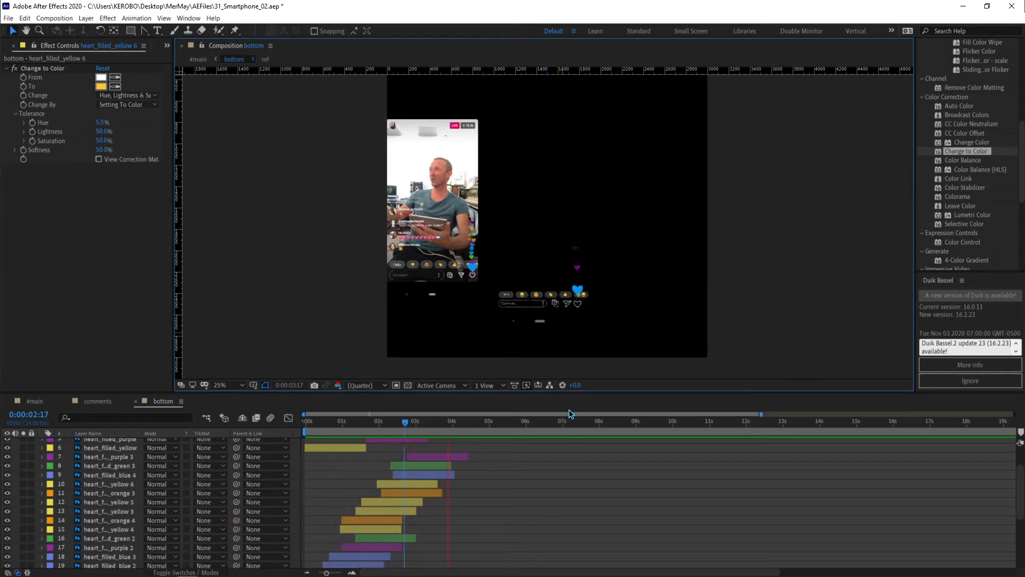
{"action": "key", "text": "space"}
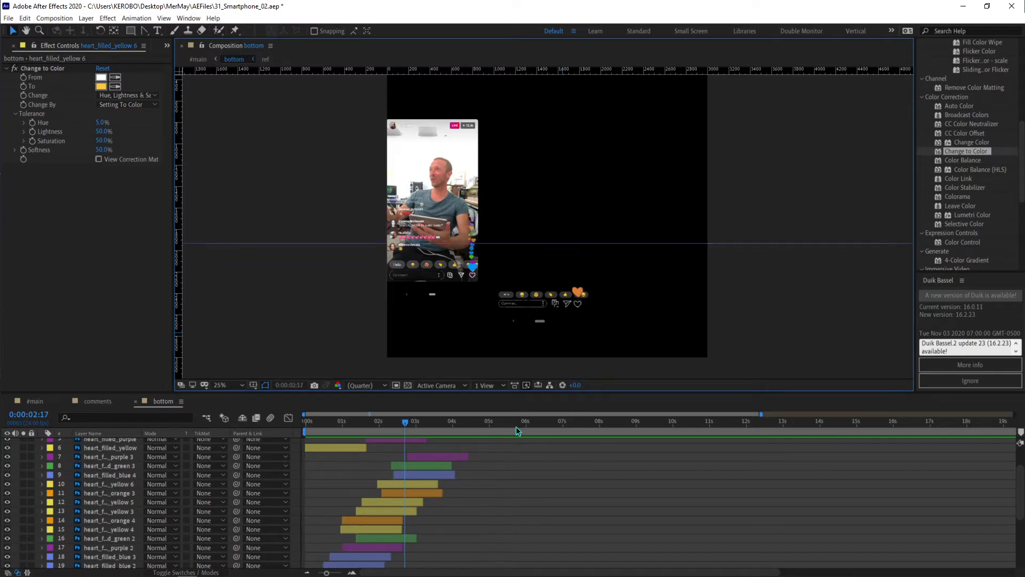
Inspect the motion of heart_filled_purple 3 close up between 0:00:02:19 and 0:00:03:19.
{"action": "left_click", "coordinate": [446, 455]}
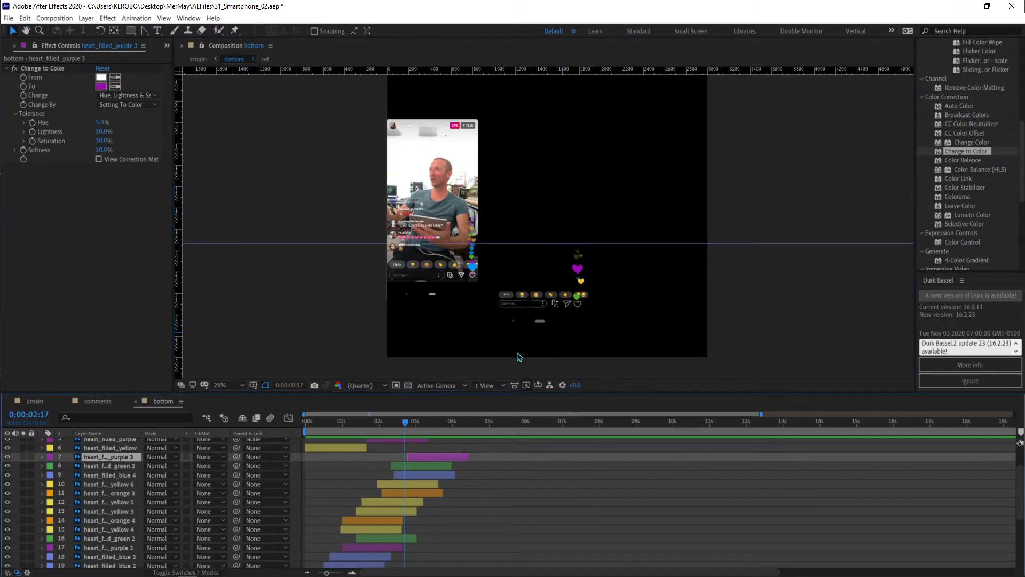
{"action": "key", "text": "i"}
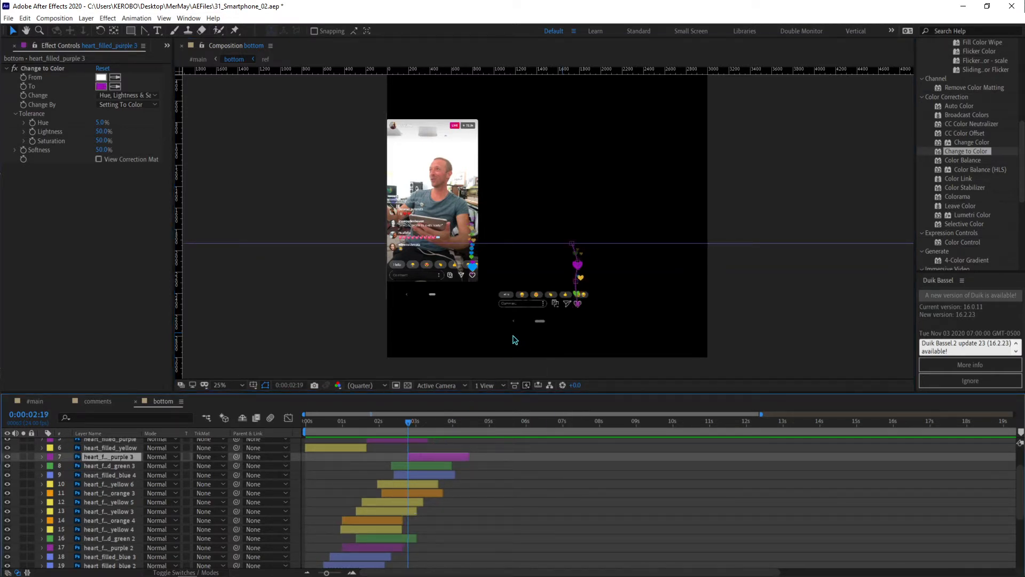
{"action": "scroll", "coordinate": [512, 340], "scroll_direction": "up", "scroll_amount": 3}
{"action": "scroll", "coordinate": [488, 335], "scroll_direction": "down", "scroll_amount": 1}
{"action": "left_click_drag", "start_coordinate": [508, 240], "coordinate": [431, 165]}
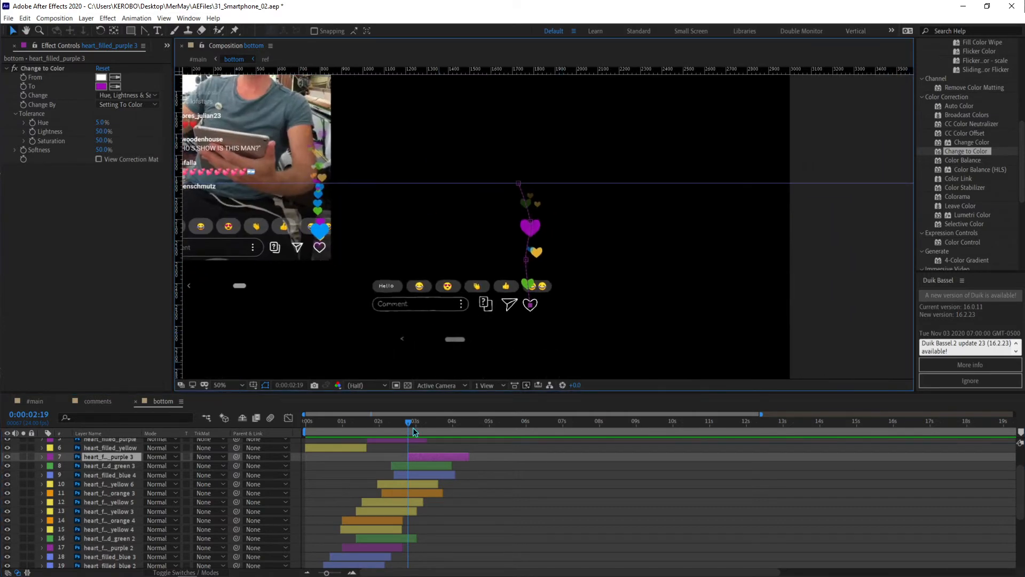
{"action": "left_click_drag", "start_coordinate": [434, 422], "coordinate": [445, 422]}
{"action": "left_click", "coordinate": [519, 493]}
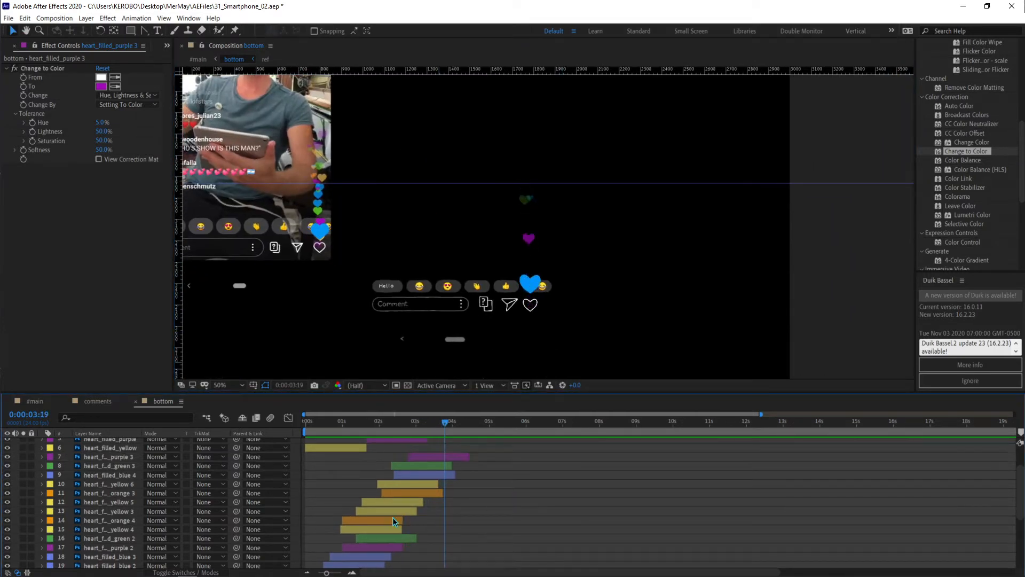
Copy all position, scale and opacity keyframes of heart_filled_yellow 3.
{"action": "left_click", "coordinate": [385, 510]}
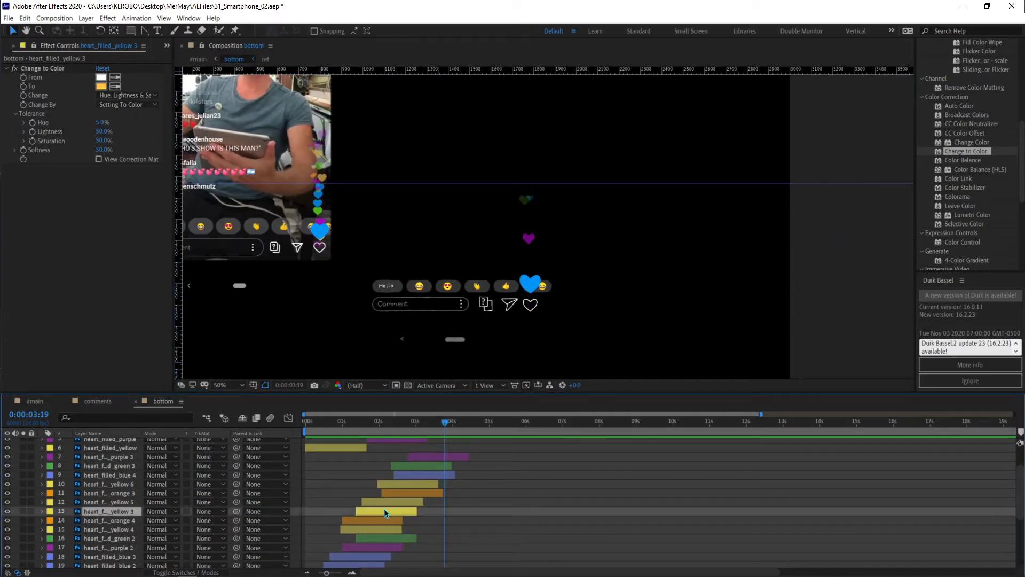
{"action": "key", "text": "u"}
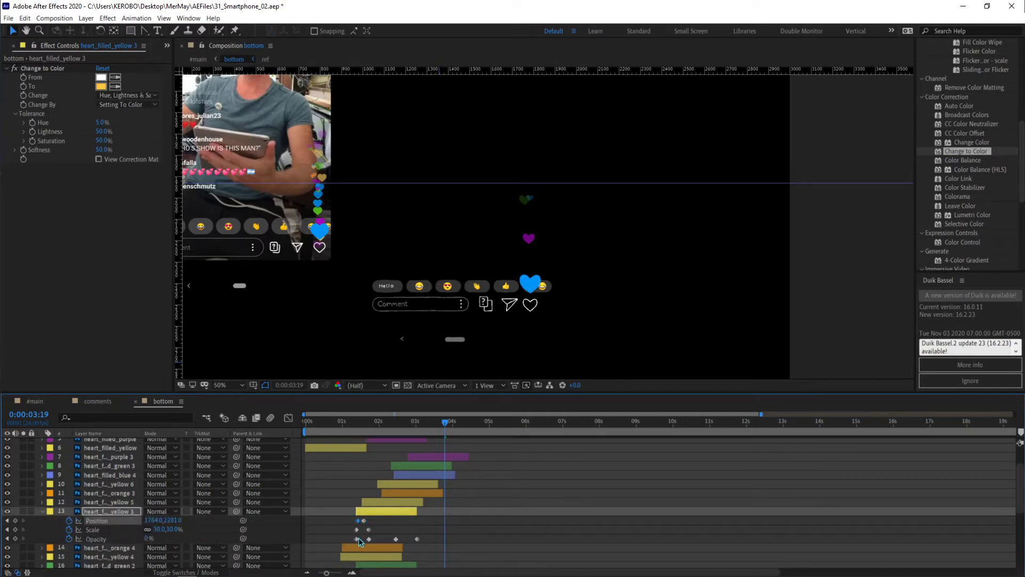
{"action": "left_click_drag", "start_coordinate": [442, 522], "coordinate": [339, 544]}
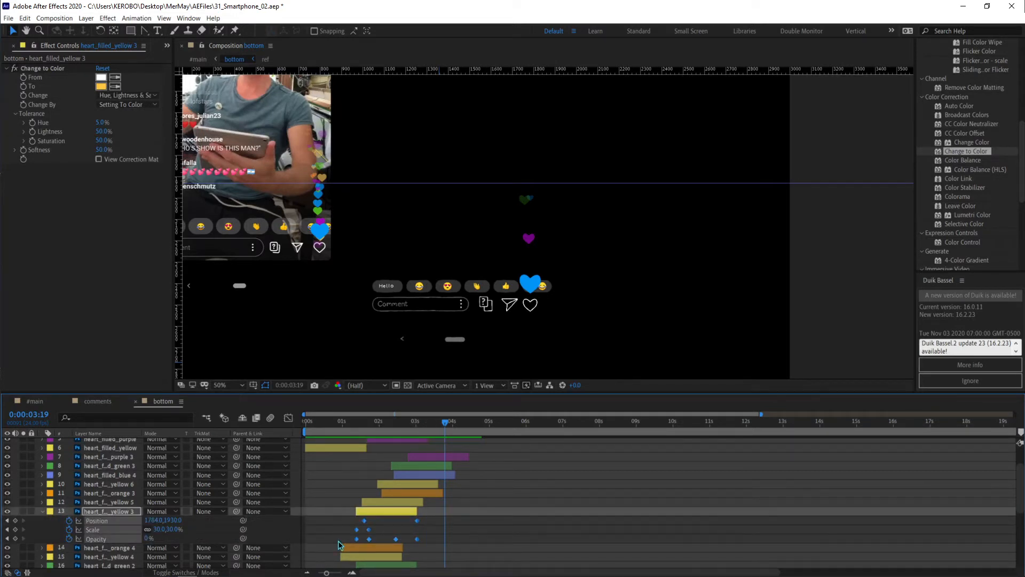
Duplicate heart_filled_purple 3 and replace the copy's position, scale and opacity keyframes with the copied yellow heart's keyframes at the layer's start.
{"action": "left_click", "coordinate": [446, 457]}
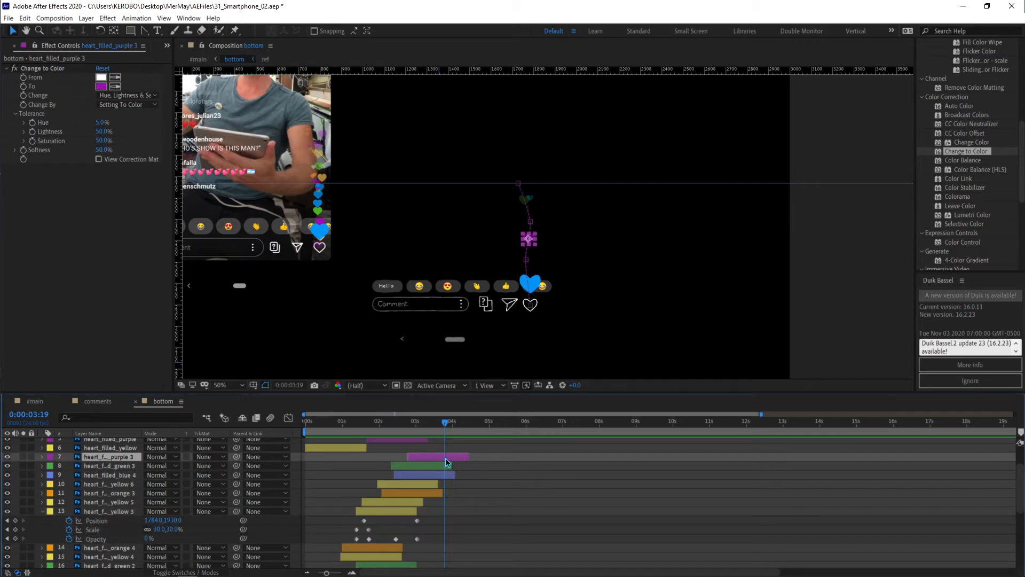
{"action": "key", "text": "ctrl+d"}
{"action": "key", "text": "u"}
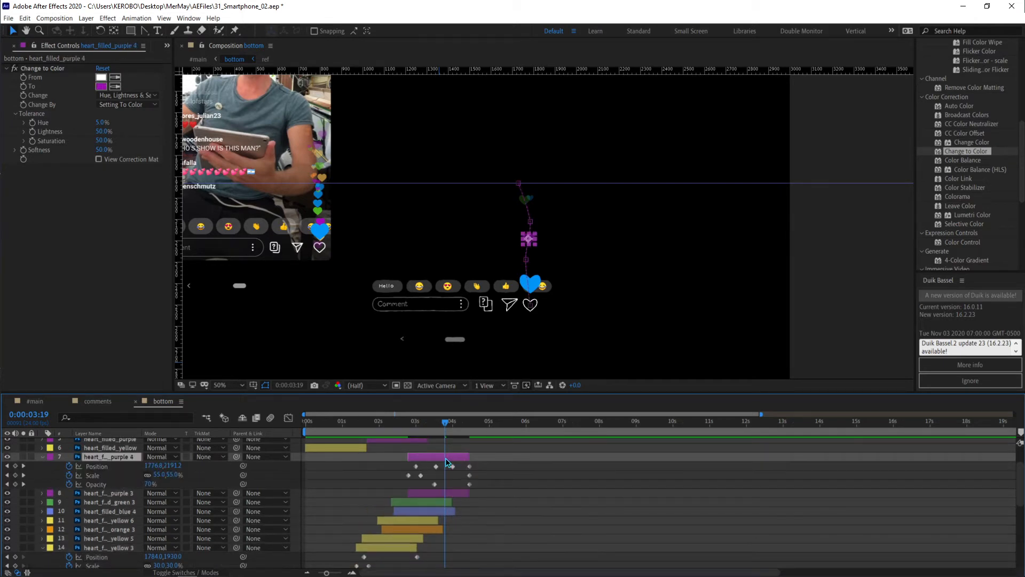
{"action": "key", "text": "i"}
{"action": "left_click_drag", "start_coordinate": [497, 462], "coordinate": [392, 491]}
{"action": "key", "text": "Delete"}
{"action": "key", "text": "ctrl+v"}
Shift heart_filled_purple 4 to start at about 2.75 seconds, and check its timing at 0:00:03:04.
{"action": "left_click_drag", "start_coordinate": [417, 457], "coordinate": [437, 456]}
{"action": "left_click_drag", "start_coordinate": [381, 422], "coordinate": [422, 423]}
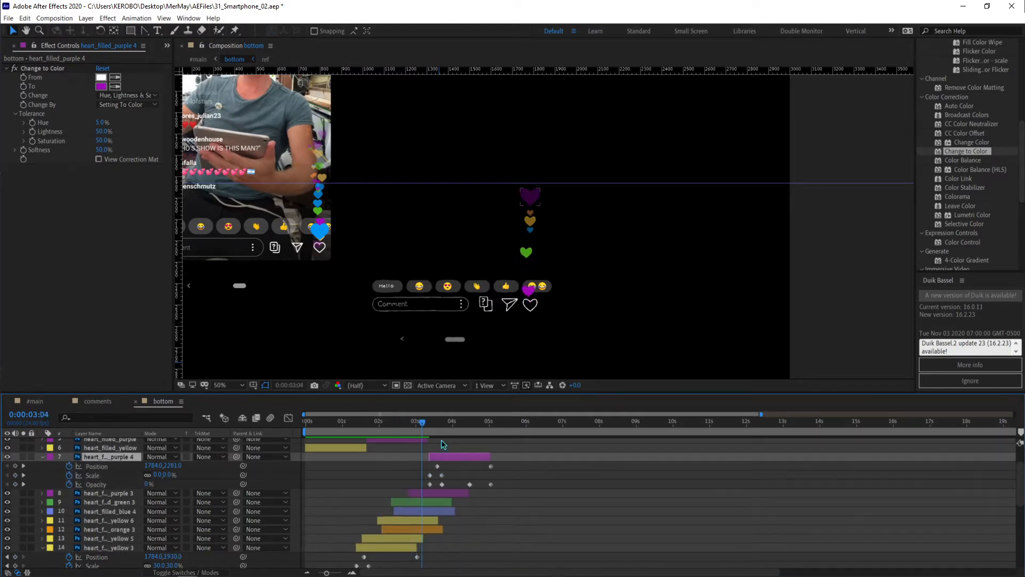
{"action": "left_click_drag", "start_coordinate": [449, 455], "coordinate": [425, 456]}
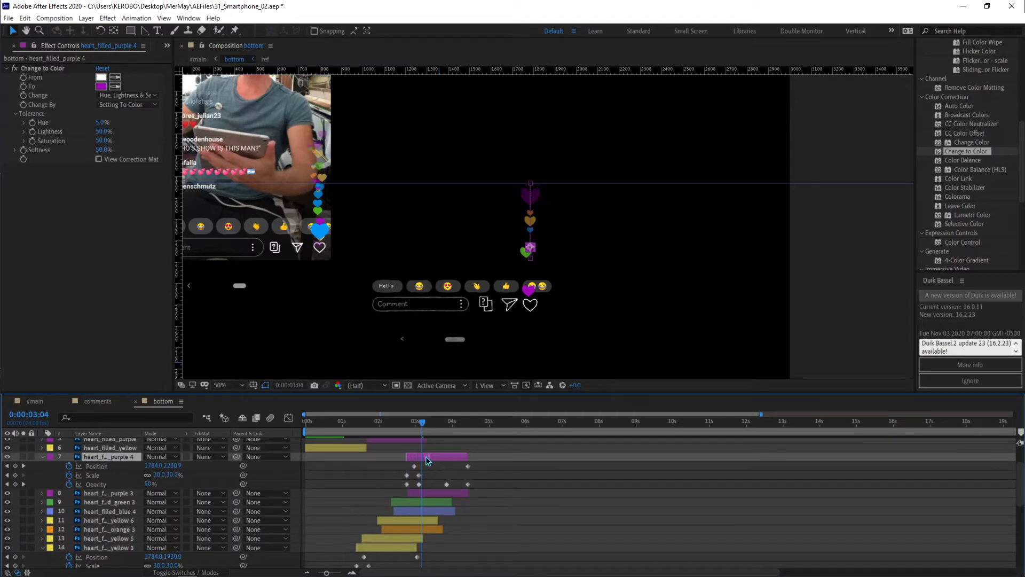
{"action": "left_click", "coordinate": [511, 511]}
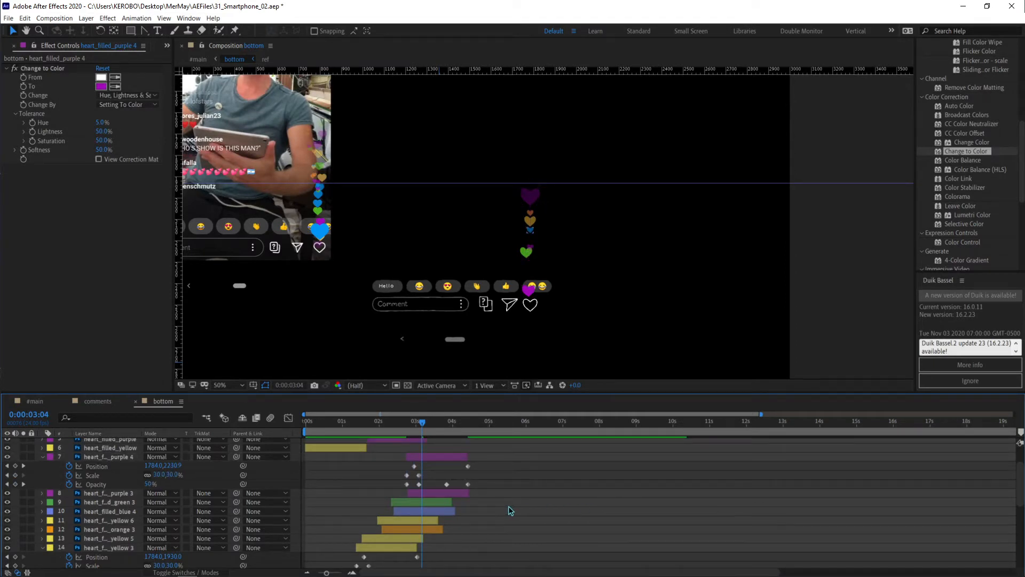
Copy all position, scale and opacity keyframes of heart_filled_yellow 5.
{"action": "left_click", "coordinate": [382, 538]}
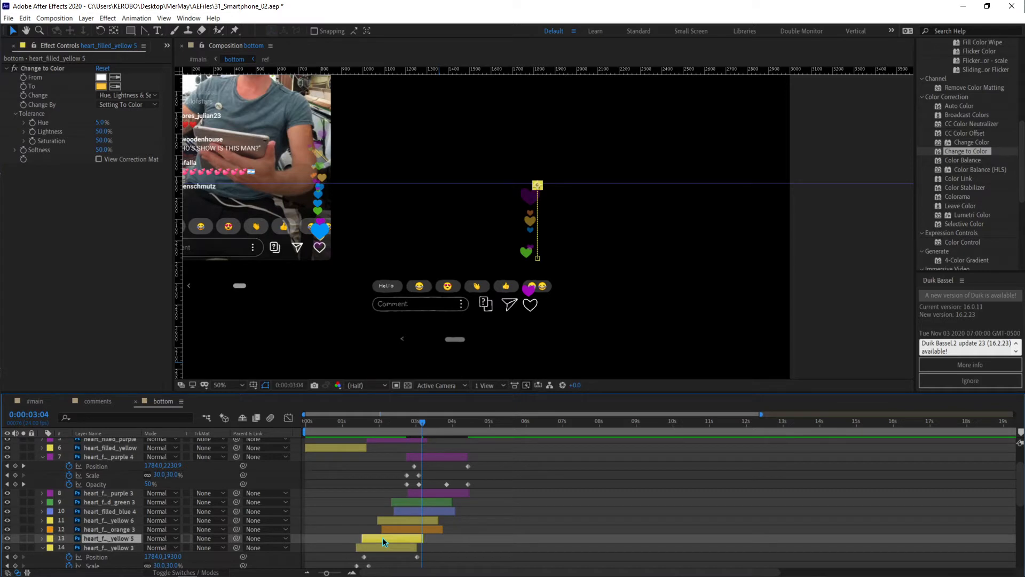
{"action": "key", "text": "u"}
{"action": "left_click_drag", "start_coordinate": [437, 566], "coordinate": [335, 539]}
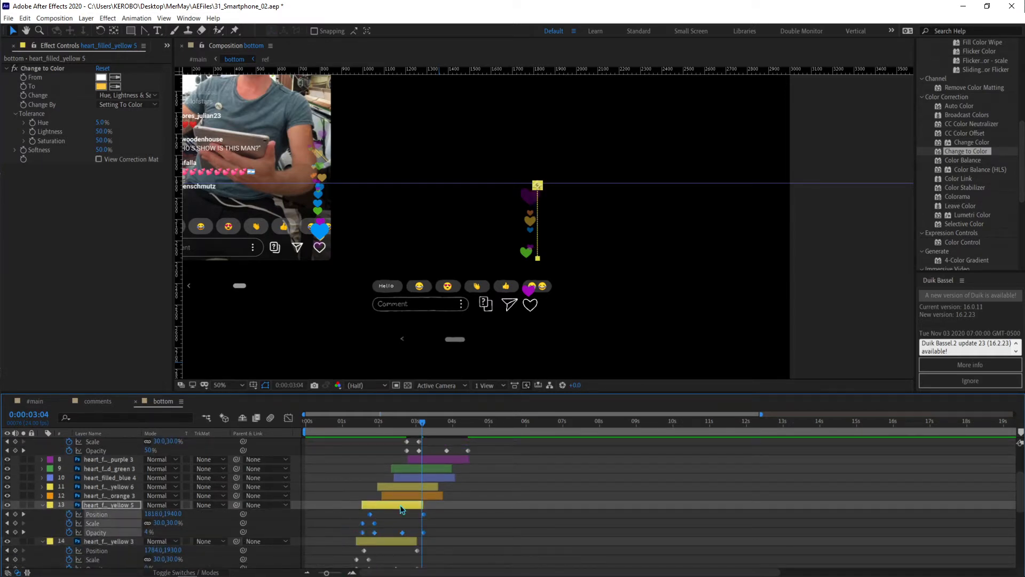
Duplicate heart_filled_purple 4 to start at 0:00:03:04 and replace the copy's position, scale and opacity keyframes with those copied from heart_filled_yellow 5.
{"action": "scroll", "coordinate": [450, 486], "scroll_direction": "up", "scroll_amount": 3}
{"action": "left_click", "coordinate": [441, 495]}
{"action": "key", "text": "ctrl+d"}
{"action": "key", "text": "bracketleft"}
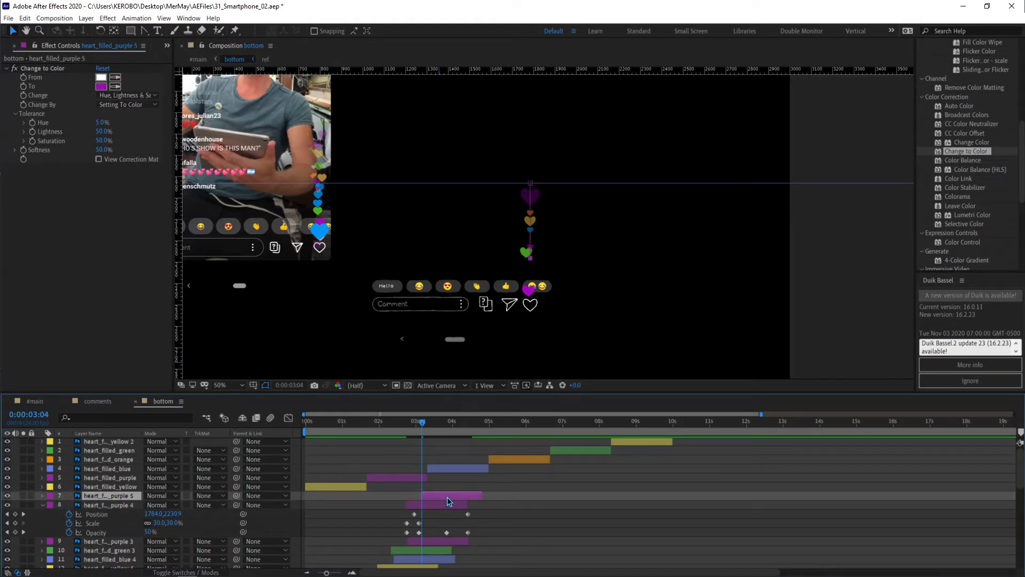
{"action": "key", "text": "u"}
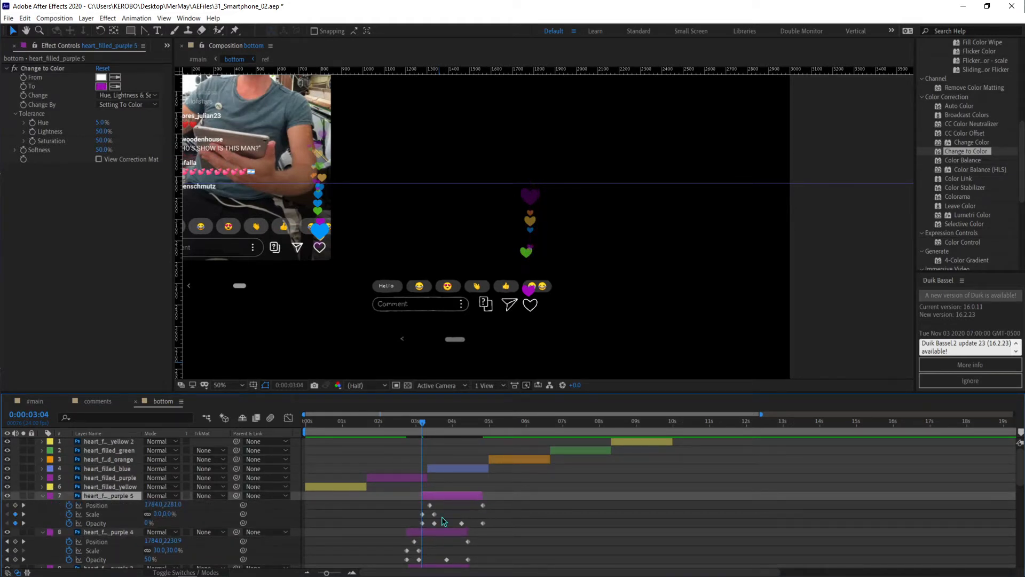
{"action": "left_click_drag", "start_coordinate": [496, 501], "coordinate": [389, 531]}
{"action": "key", "text": "Delete"}
{"action": "key", "text": "ctrl+v"}
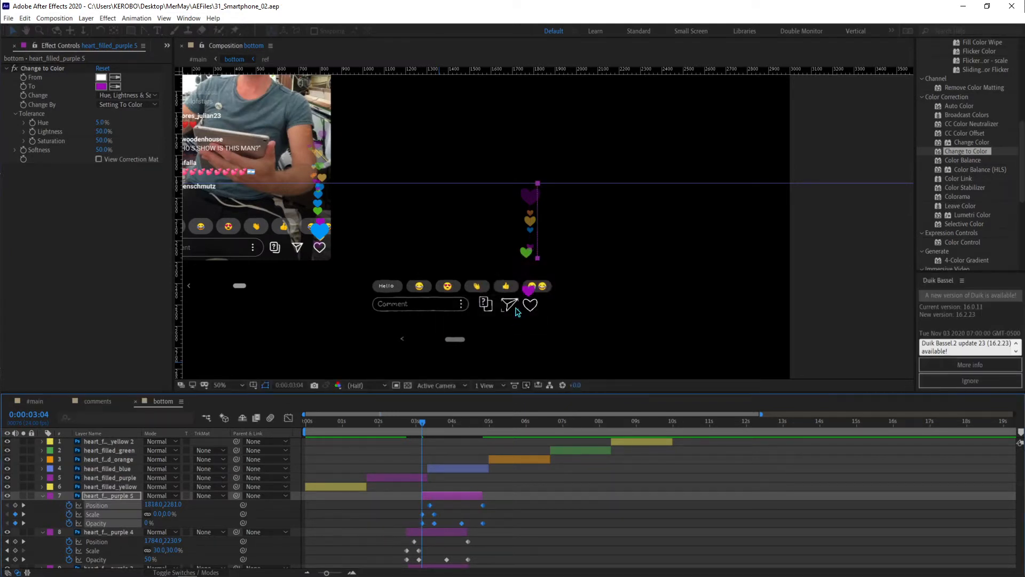
Collapse the revealed keyframe properties of the heart layers in the timeline.
{"action": "key", "text": "space"}
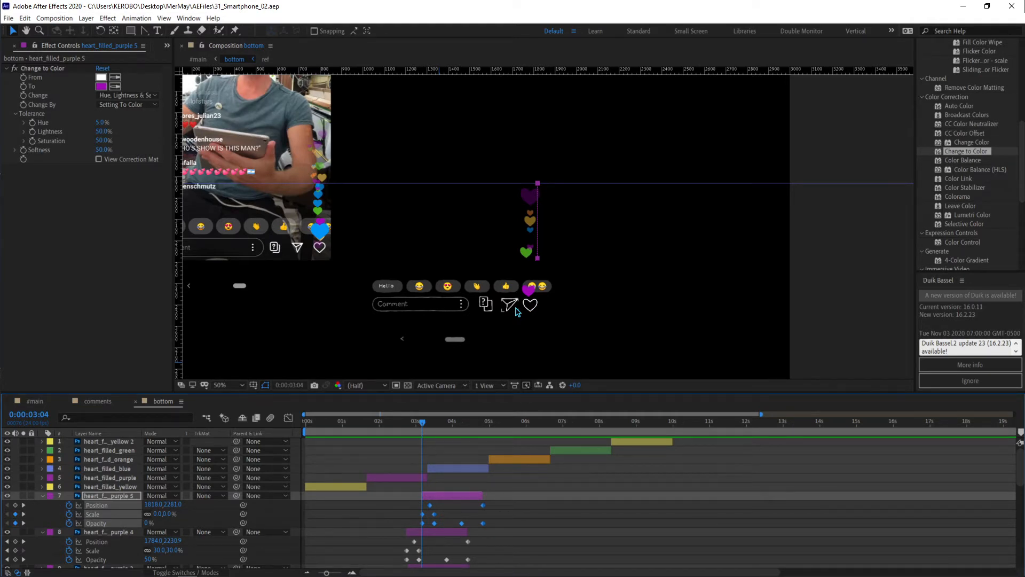
{"action": "key", "text": "u"}
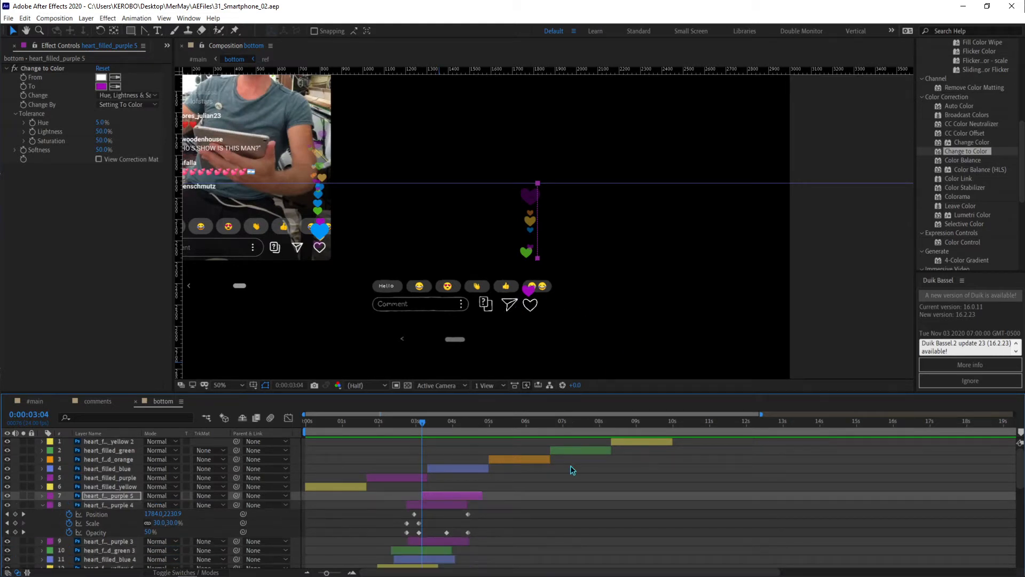
{"action": "left_click", "coordinate": [564, 479]}
{"action": "key", "text": "u"}
{"action": "key", "text": "u"}
{"action": "scroll", "coordinate": [518, 499], "scroll_direction": "down", "scroll_amount": 5}
{"action": "scroll", "coordinate": [516, 499], "scroll_direction": "up", "scroll_amount": 5}
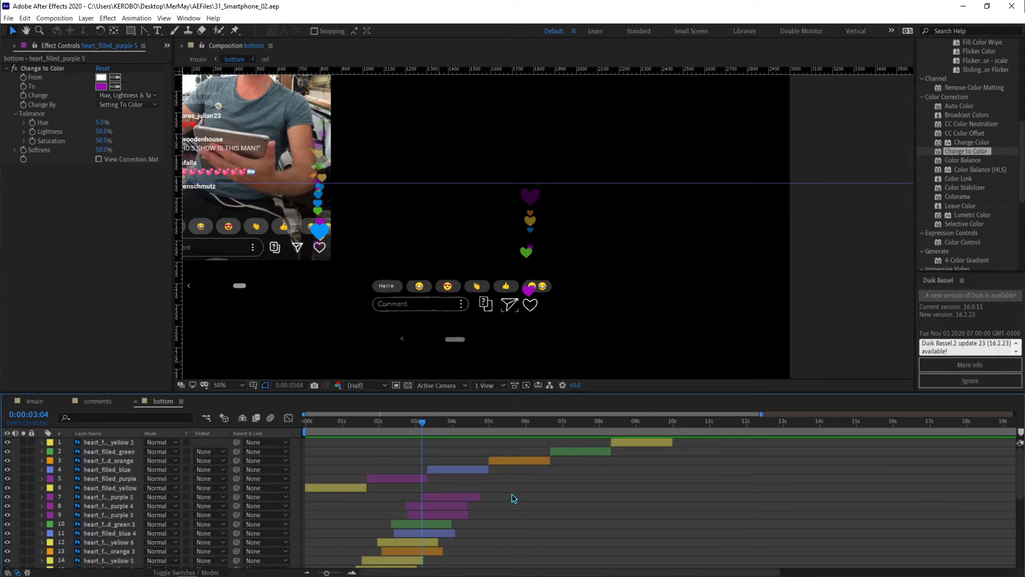
{"action": "scroll", "coordinate": [492, 504], "scroll_direction": "down", "scroll_amount": 2}
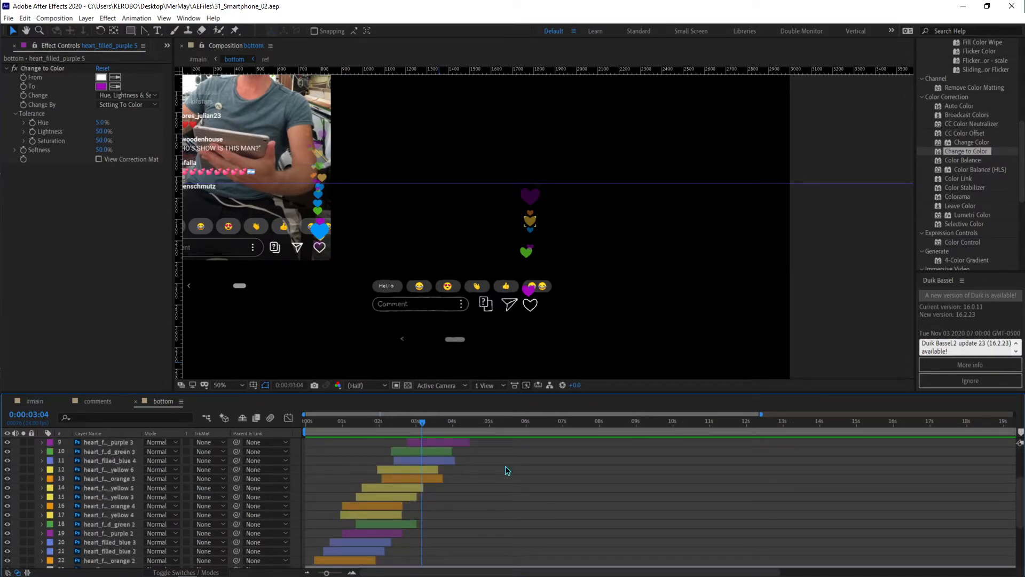
{"action": "scroll", "coordinate": [507, 470], "scroll_direction": "up", "scroll_amount": 1}
Preview the hearts animation with the added small purple hearts and review how the heart layers are staggered.
{"action": "key", "text": "space"}
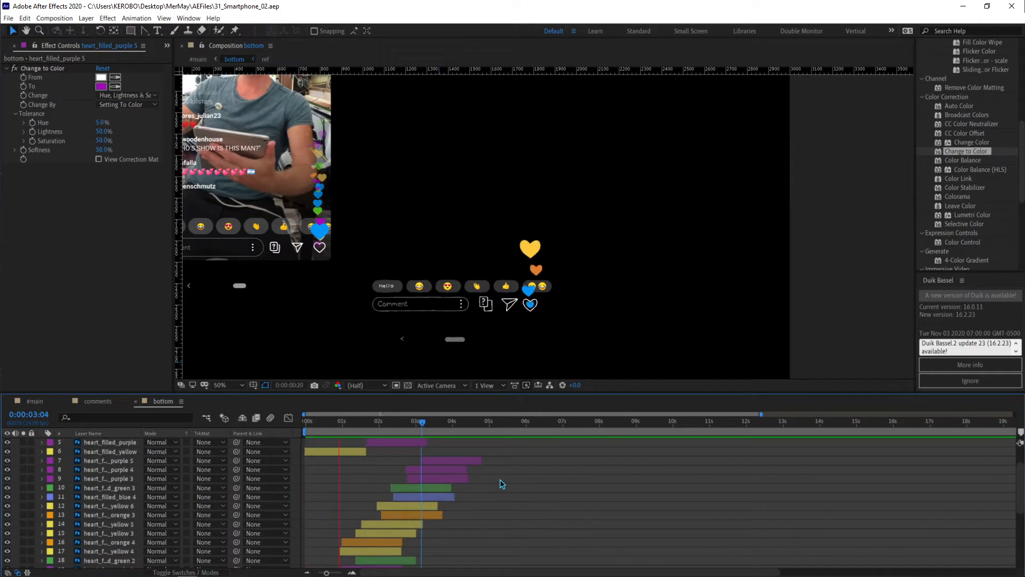
{"action": "scroll", "coordinate": [494, 483], "scroll_direction": "up", "scroll_amount": 1}
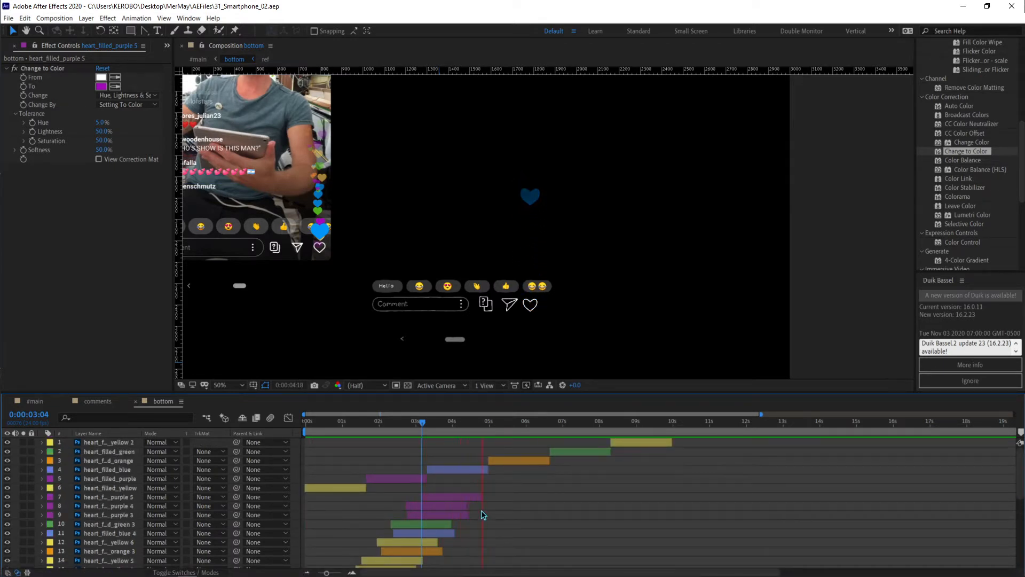
{"action": "scroll", "coordinate": [483, 502], "scroll_direction": "down", "scroll_amount": 1}
{"action": "key", "text": "space"}
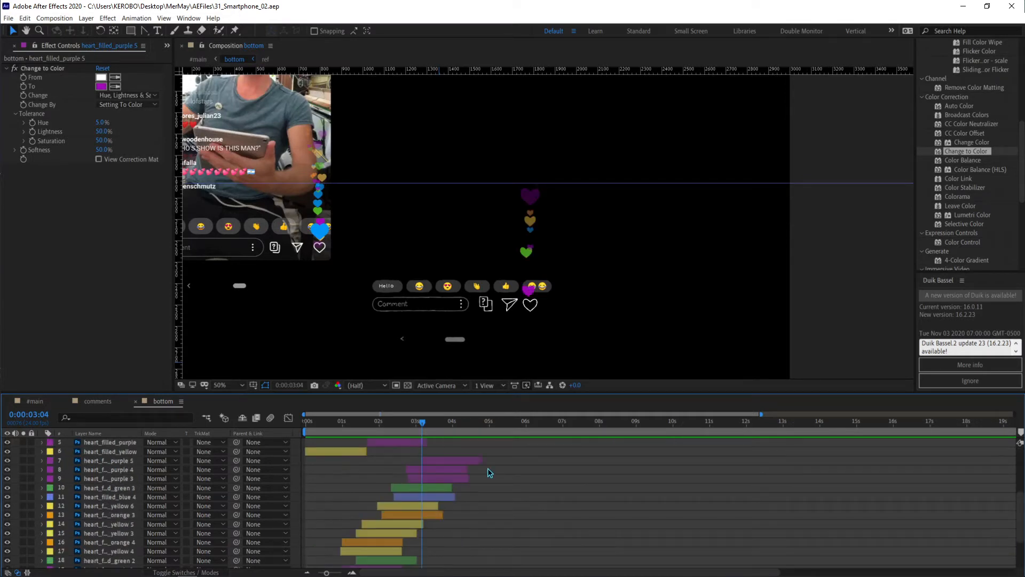
{"action": "scroll", "coordinate": [490, 472], "scroll_direction": "up", "scroll_amount": 1}
{"action": "key", "text": "space"}
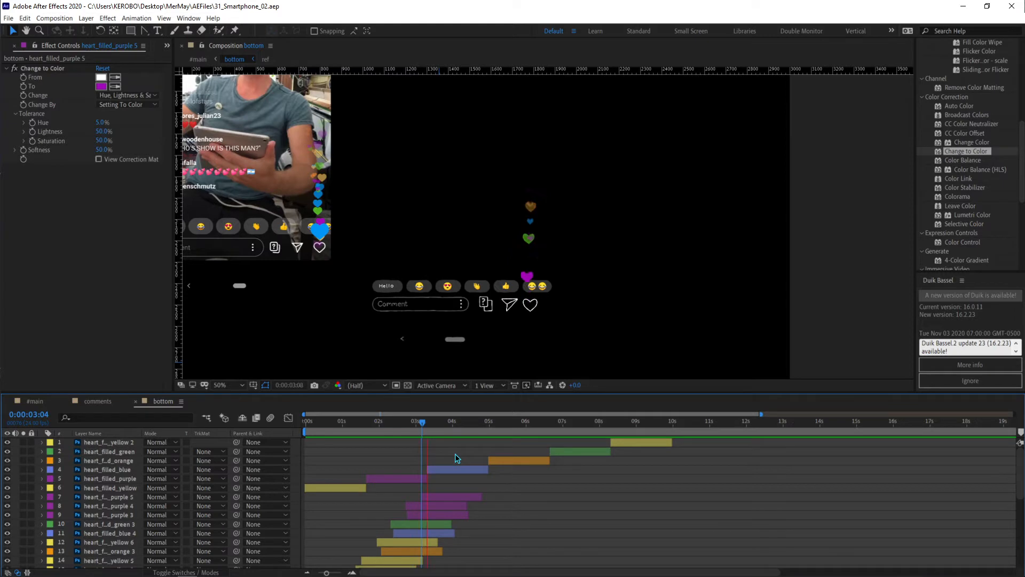
{"action": "key", "text": "space"}
{"action": "key", "text": "space"}
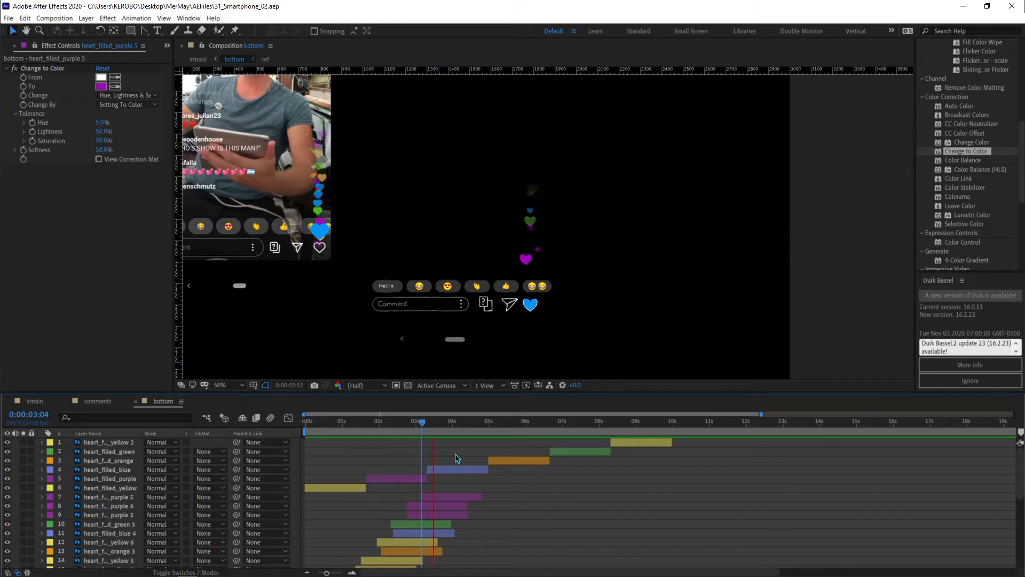
{"action": "key", "text": "space"}
{"action": "scroll", "coordinate": [455, 453], "scroll_direction": "down", "scroll_amount": 2}
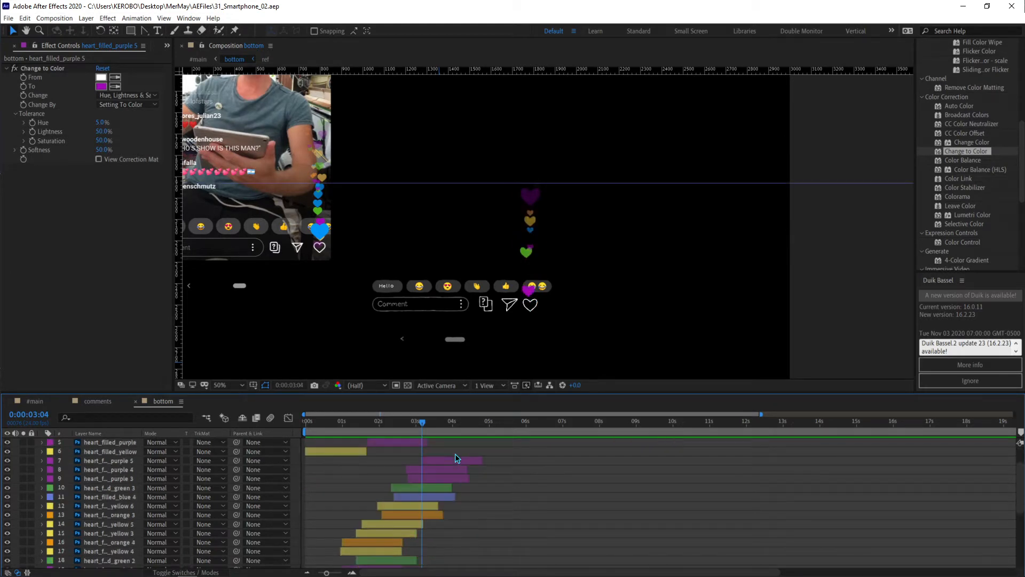
{"action": "scroll", "coordinate": [455, 454], "scroll_direction": "down", "scroll_amount": 4}
{"action": "scroll", "coordinate": [375, 510], "scroll_direction": "up", "scroll_amount": 2}
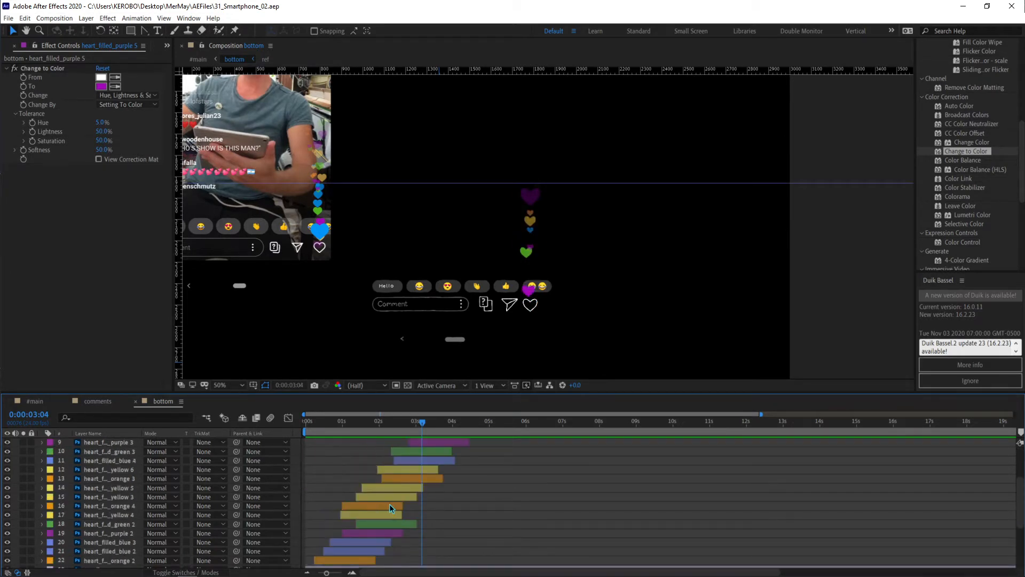
Duplicate heart_filled_orange 2 and place the copy directly below heart_filled_yellow in the layer stack.
{"action": "left_click", "coordinate": [368, 560]}
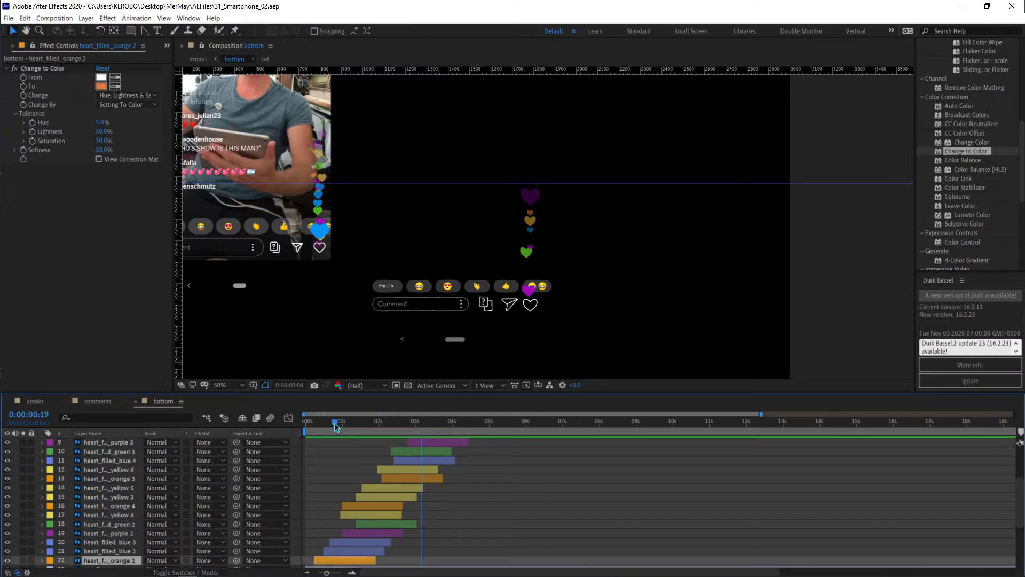
{"action": "key", "text": "ctrl+d"}
{"action": "left_click_drag", "start_coordinate": [125, 492], "coordinate": [127, 448]}
{"action": "scroll", "coordinate": [384, 525], "scroll_direction": "up", "scroll_amount": 4}
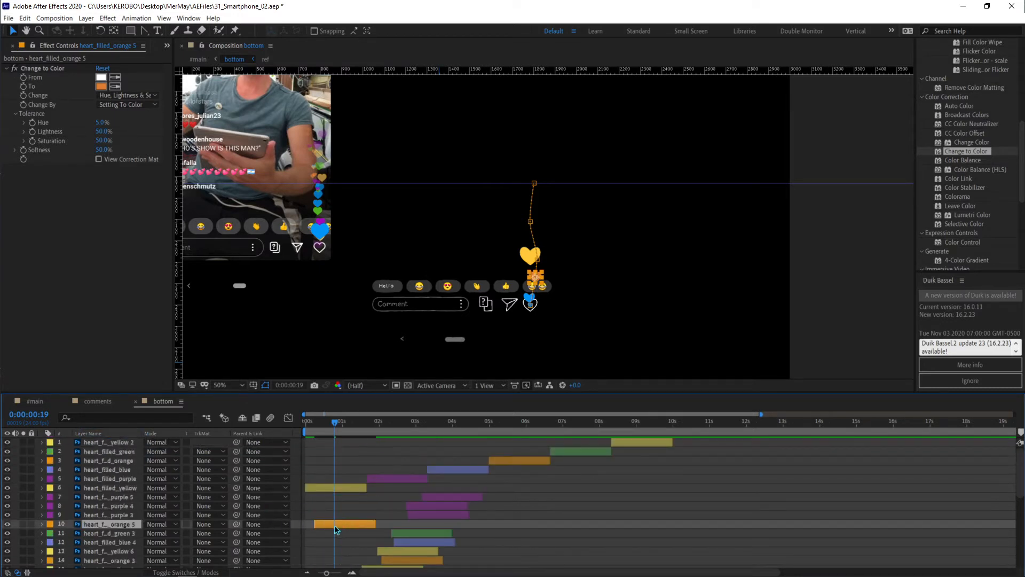
{"action": "left_click_drag", "start_coordinate": [110, 518], "coordinate": [111, 493]}
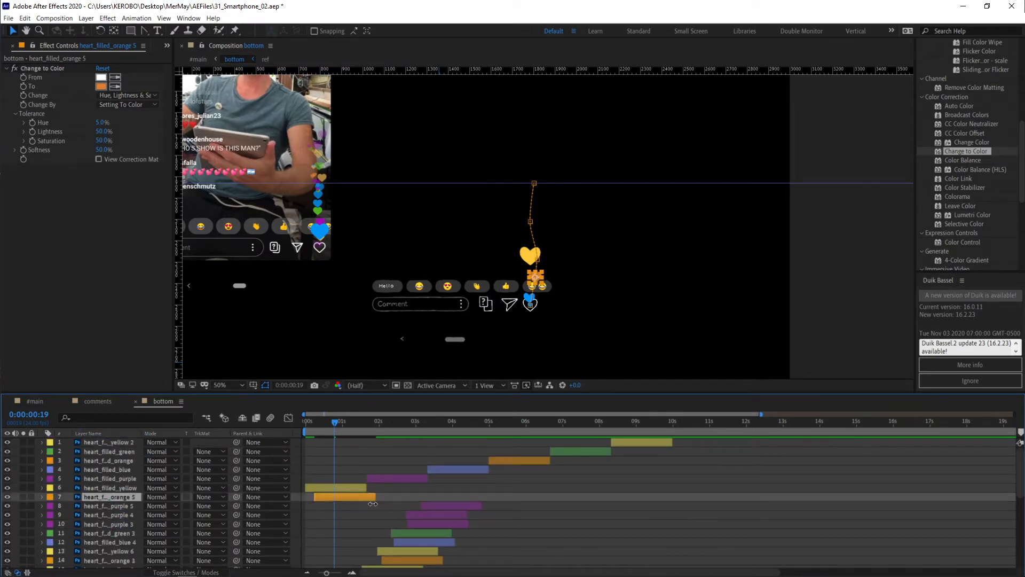
Shift heart_filled_orange 5 to start at about 3 seconds, checking its position among the hearts at 0:00:03:18.
{"action": "left_click_drag", "start_coordinate": [350, 497], "coordinate": [462, 500]}
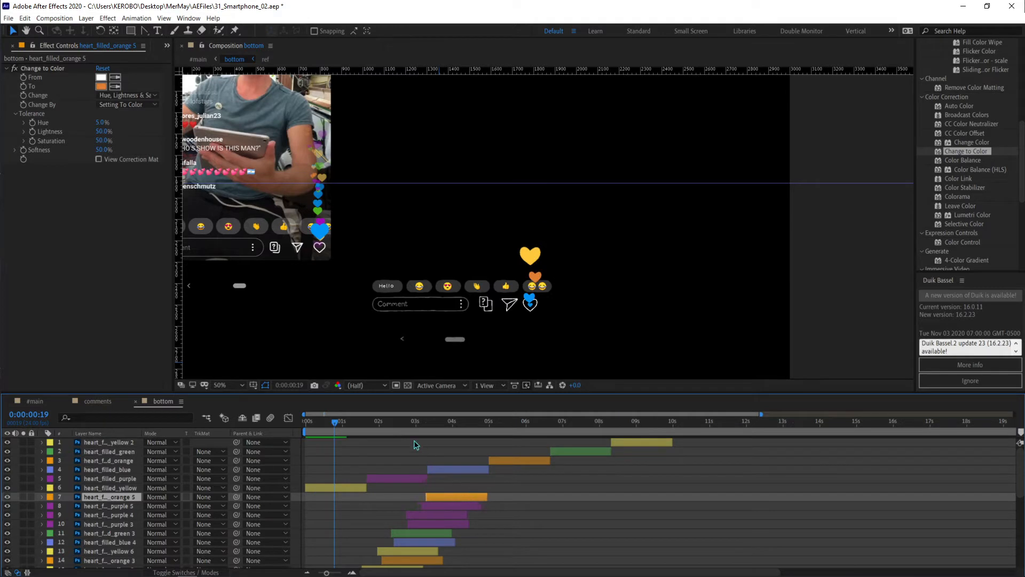
{"action": "left_click_drag", "start_coordinate": [419, 421], "coordinate": [443, 419]}
{"action": "left_click", "coordinate": [525, 506]}
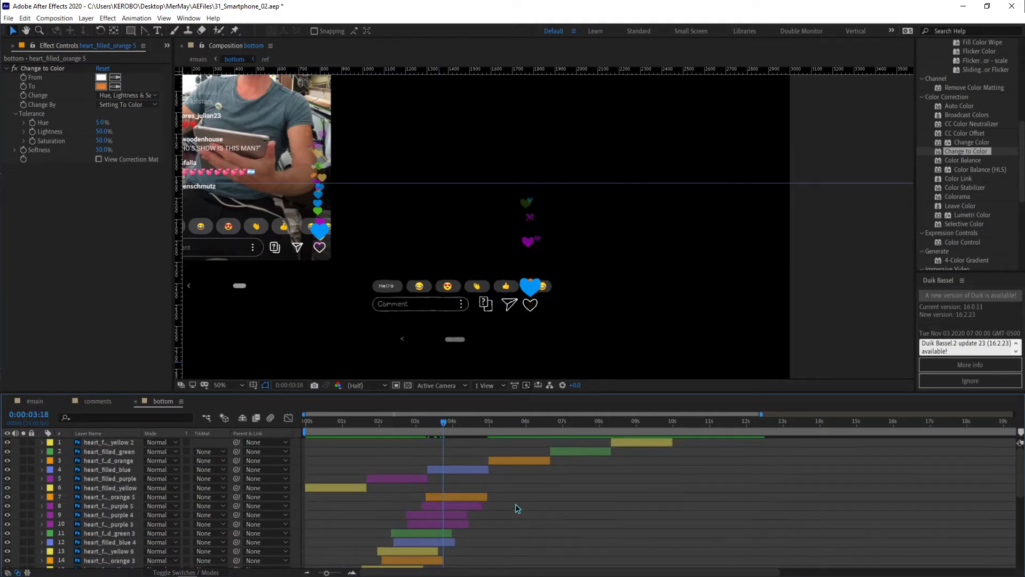
{"action": "left_click_drag", "start_coordinate": [469, 492], "coordinate": [459, 495]}
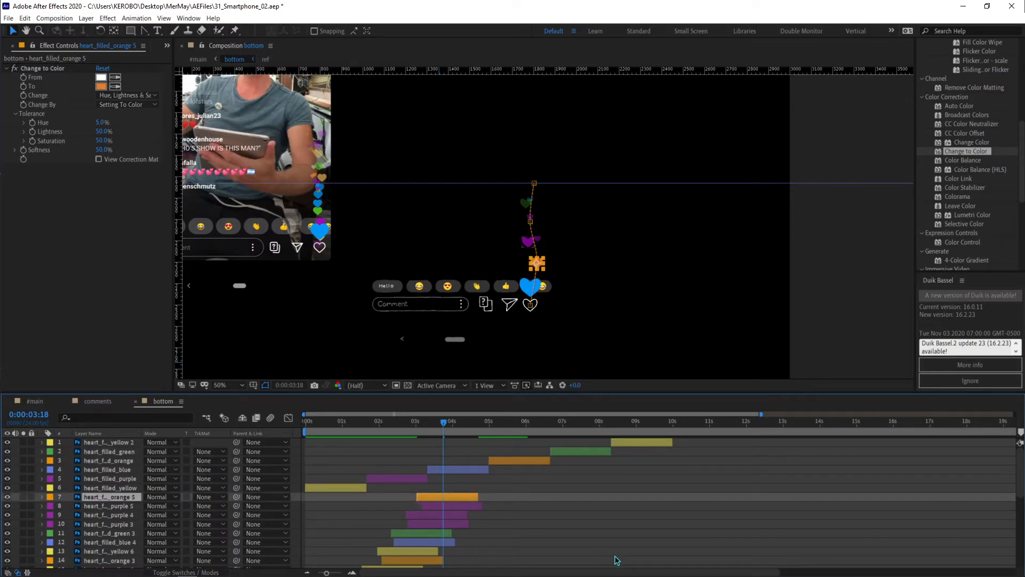
{"action": "left_click", "coordinate": [538, 532]}
Shift heart_filled_purple 3 to start at about 2.6 seconds and heart_filled_orange 5 at about 2.9 seconds, and preview the hearts.
{"action": "left_click", "coordinate": [443, 521]}
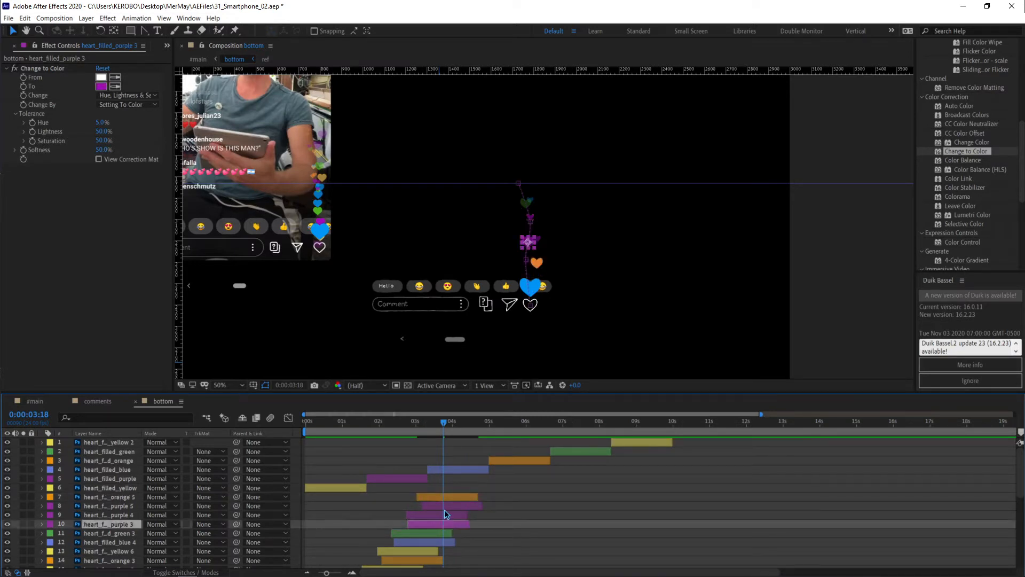
{"action": "left_click_drag", "start_coordinate": [438, 521], "coordinate": [439, 500]}
{"action": "left_click", "coordinate": [524, 538]}
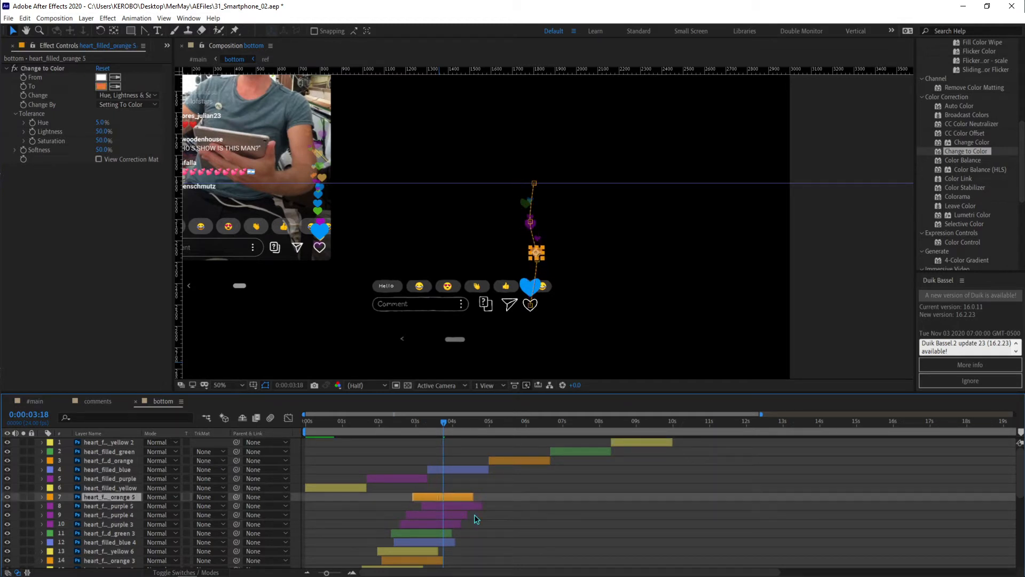
{"action": "left_click", "coordinate": [526, 537]}
{"action": "key", "text": "space"}
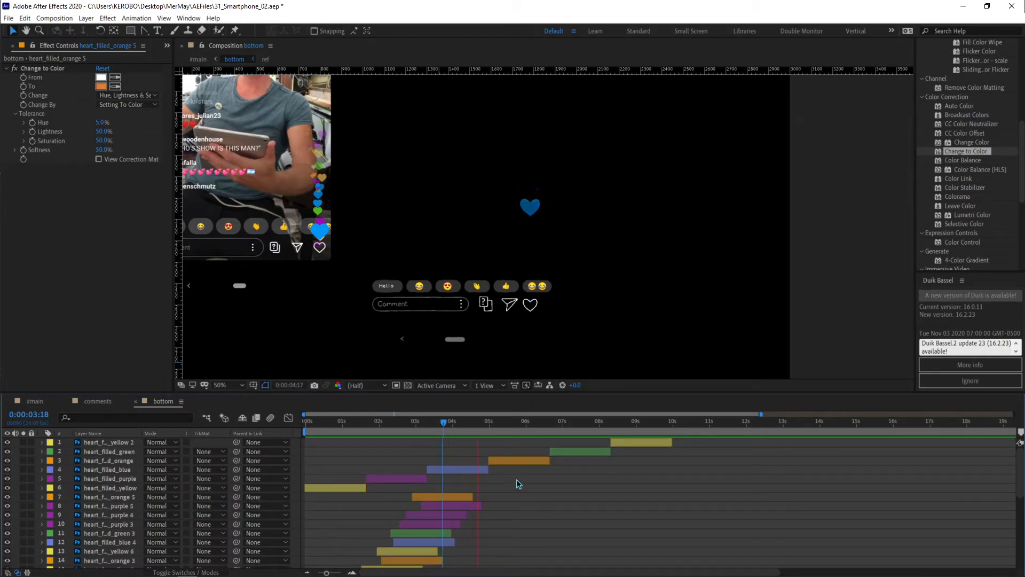
{"action": "key", "text": "space"}
{"action": "key", "text": "comma"}
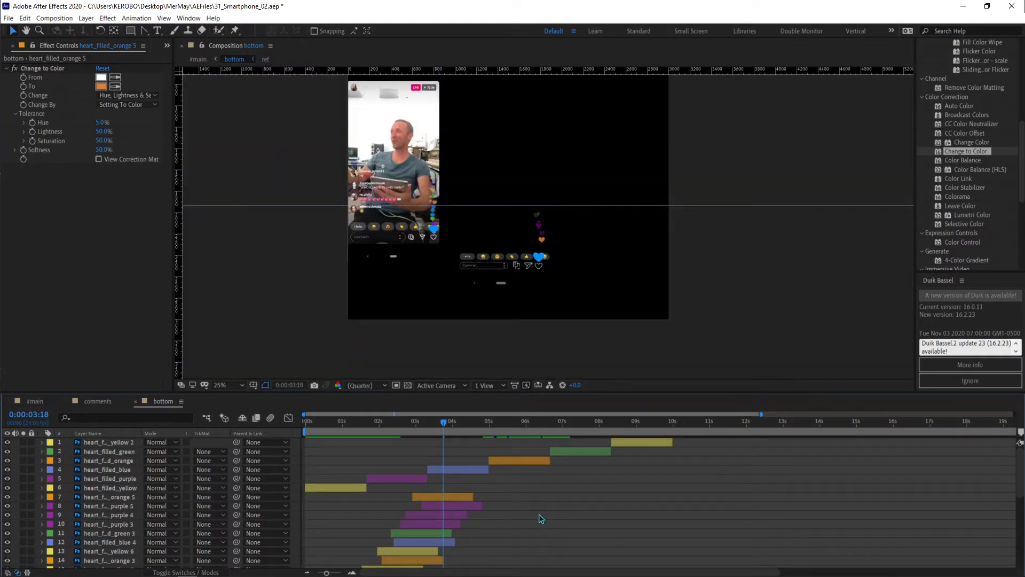
Duplicate heart_filled_yellow 6 and place the copy directly above heart_filled_orange 5 in the layer stack.
{"action": "left_click", "coordinate": [386, 548]}
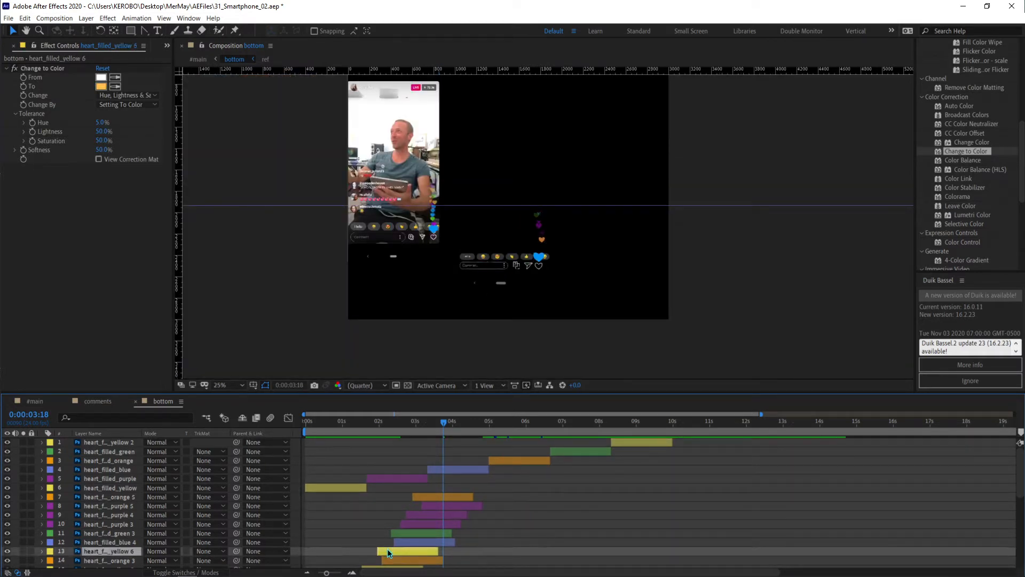
{"action": "key", "text": "slash"}
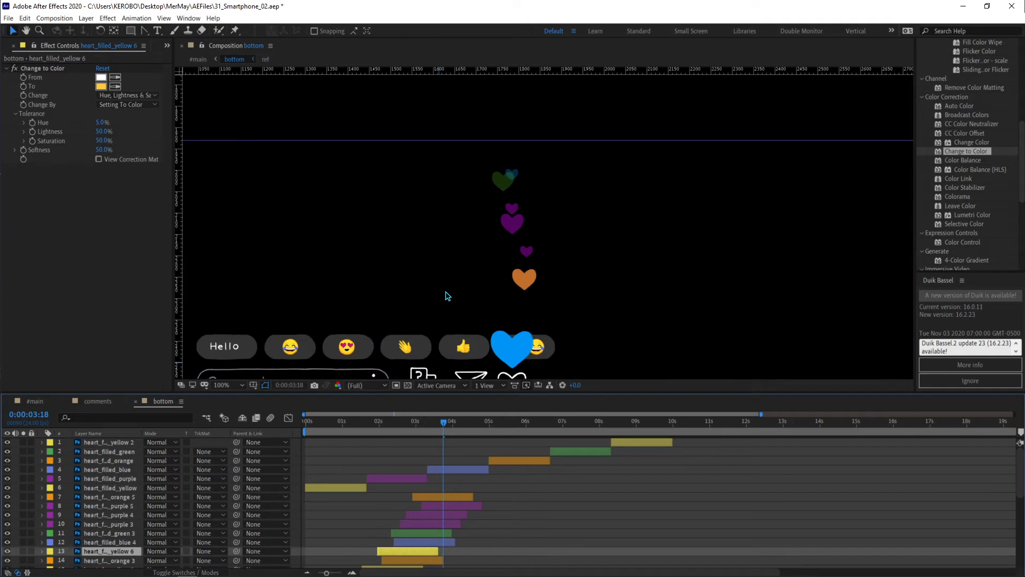
{"action": "key", "text": "ctrl+d"}
{"action": "left_click_drag", "start_coordinate": [133, 553], "coordinate": [131, 495]}
Shift heart_filled_yellow 7 to start at about 3.1 seconds, so its heart sits between the orange and large blue hearts at 0:00:03:18.
{"action": "left_click_drag", "start_coordinate": [428, 497], "coordinate": [487, 489]}
{"action": "scroll", "coordinate": [508, 467], "scroll_direction": "down", "scroll_amount": 2}
{"action": "key", "text": "comma"}
{"action": "key", "text": "comma"}
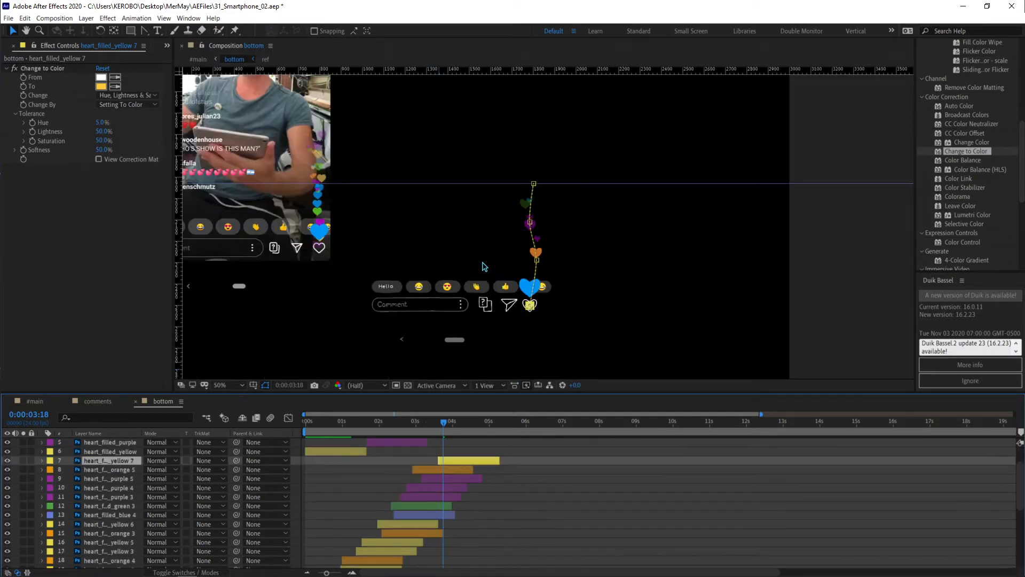
{"action": "key", "text": "period"}
{"action": "key", "text": "period"}
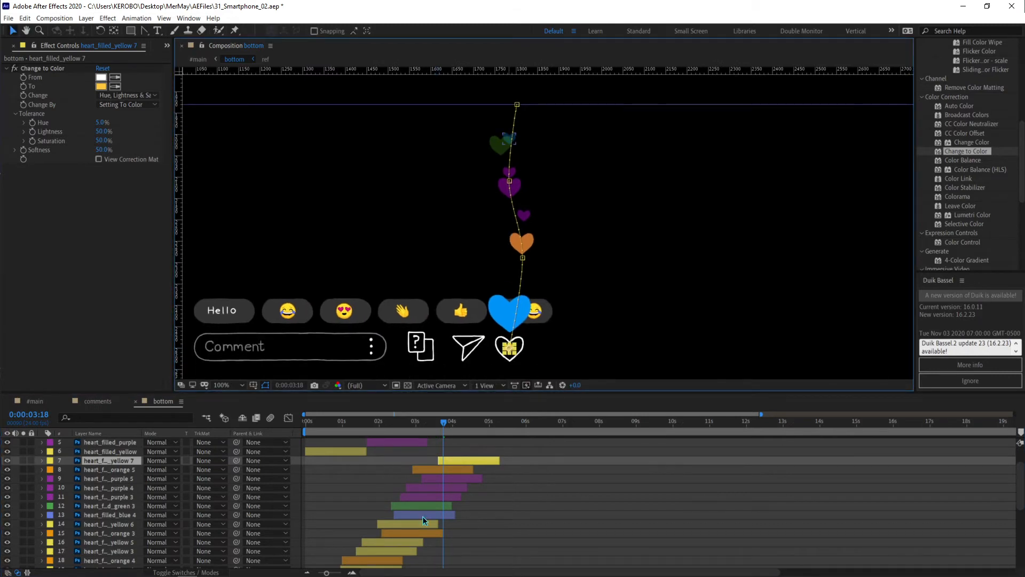
{"action": "left_click_drag", "start_coordinate": [456, 459], "coordinate": [438, 461]}
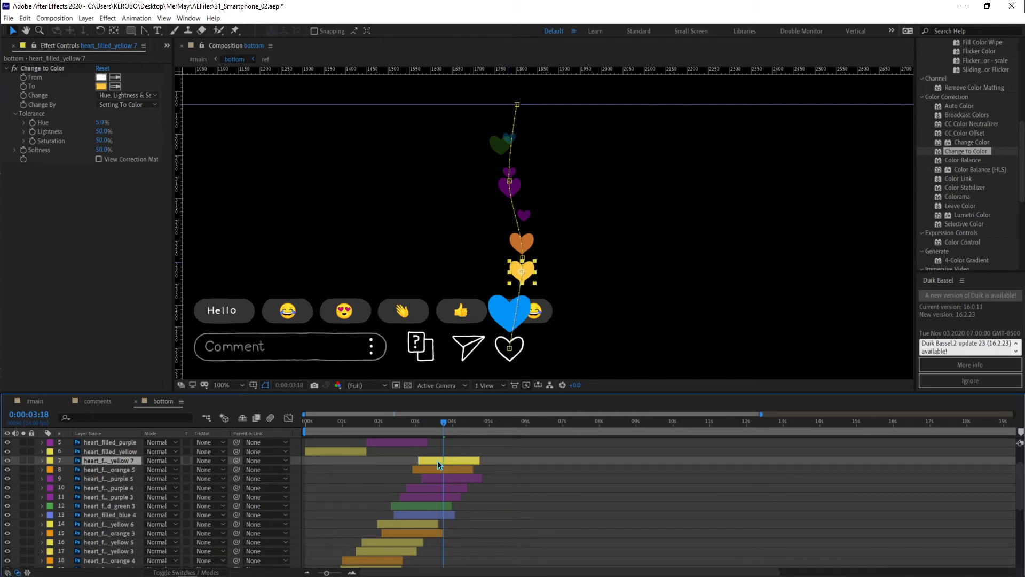
Reduce the X position of heart_filled_yellow 7 at its last three Position keyframes, using 1774.6 at 0:00:04:07 and 1763 at 0:00:04:18.
{"action": "key", "text": "u"}
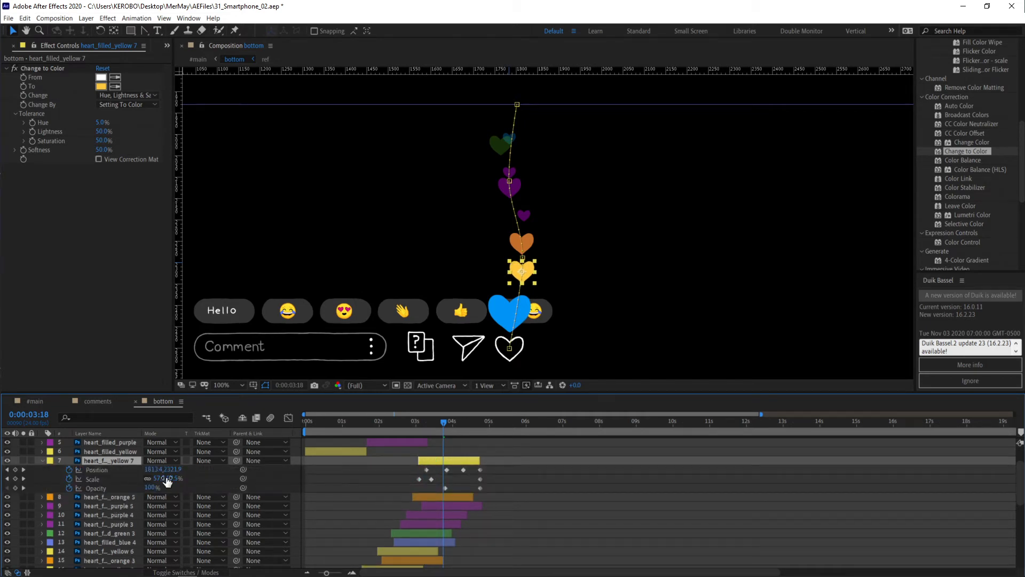
{"action": "left_click", "coordinate": [24, 469]}
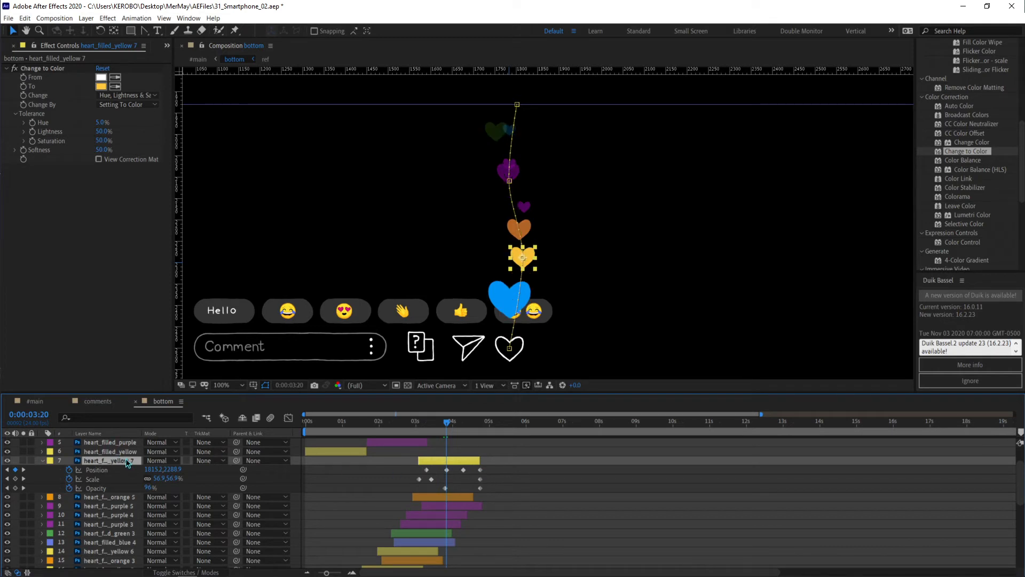
{"action": "left_click_drag", "start_coordinate": [152, 468], "coordinate": [122, 474]}
{"action": "left_click", "coordinate": [24, 469]}
{"action": "left_click_drag", "start_coordinate": [156, 473], "coordinate": [122, 477]}
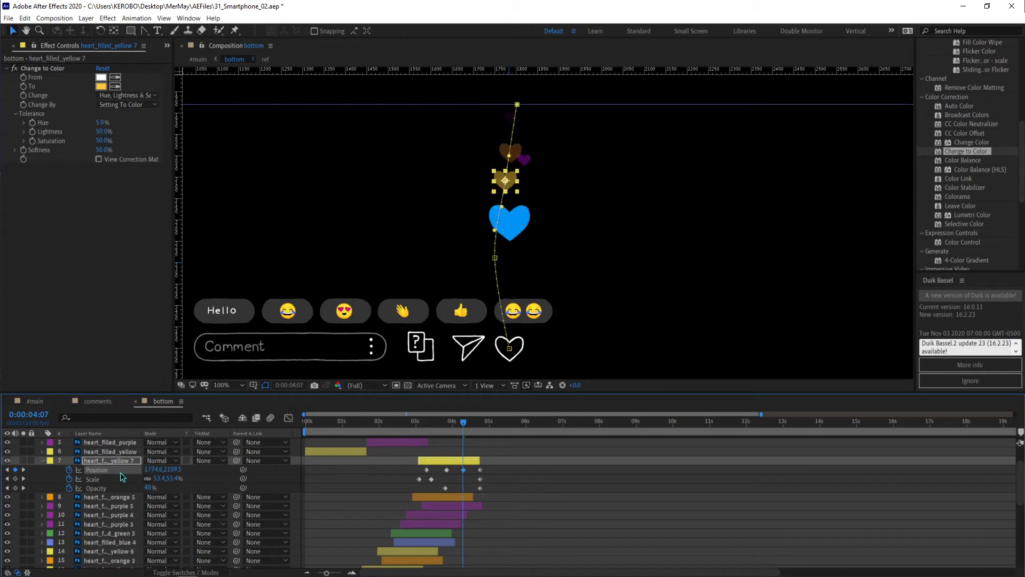
{"action": "left_click", "coordinate": [23, 469]}
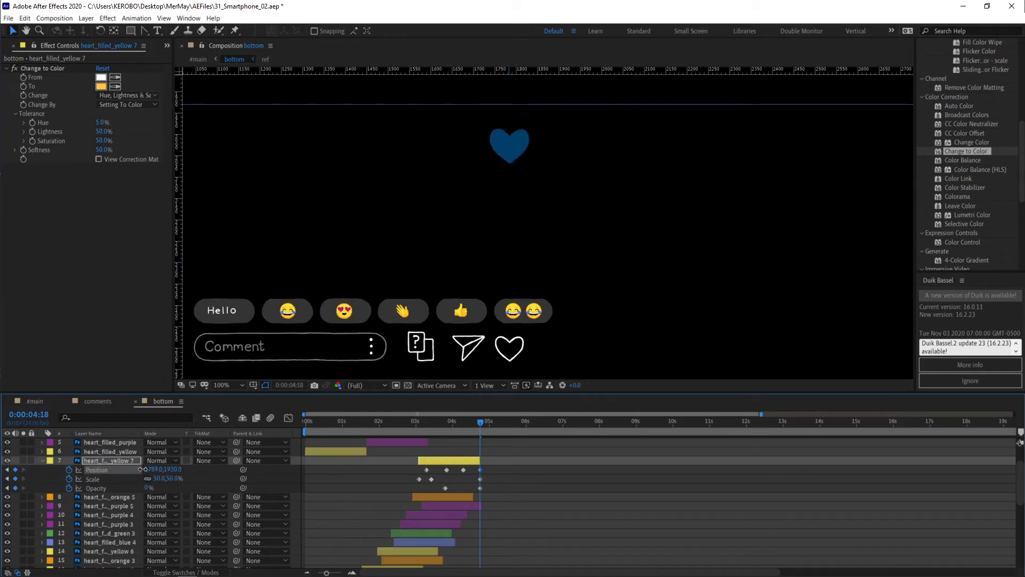
Play back the composition at 25% magnification to examine how the floating hearts rise and drift.
{"action": "key", "text": "space"}
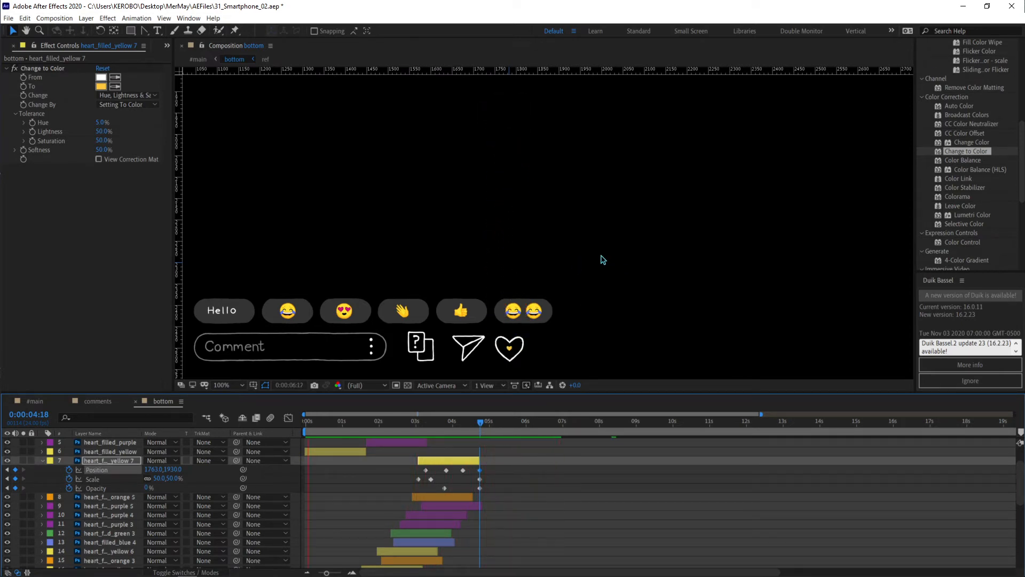
{"action": "scroll", "coordinate": [603, 260], "scroll_direction": "down", "scroll_amount": 2}
{"action": "scroll", "coordinate": [603, 260], "scroll_direction": "down", "scroll_amount": 1}
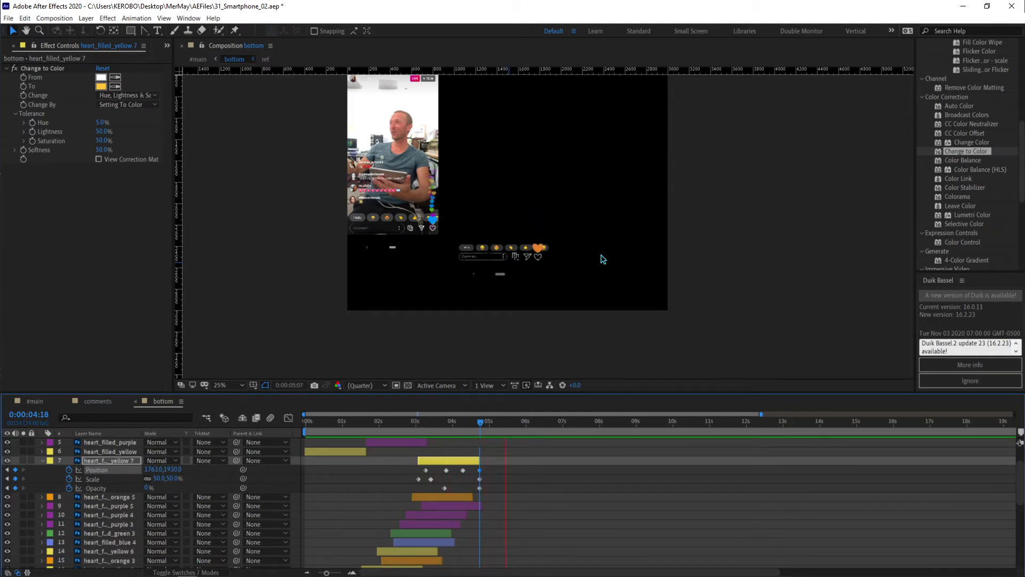
{"action": "key", "text": "space"}
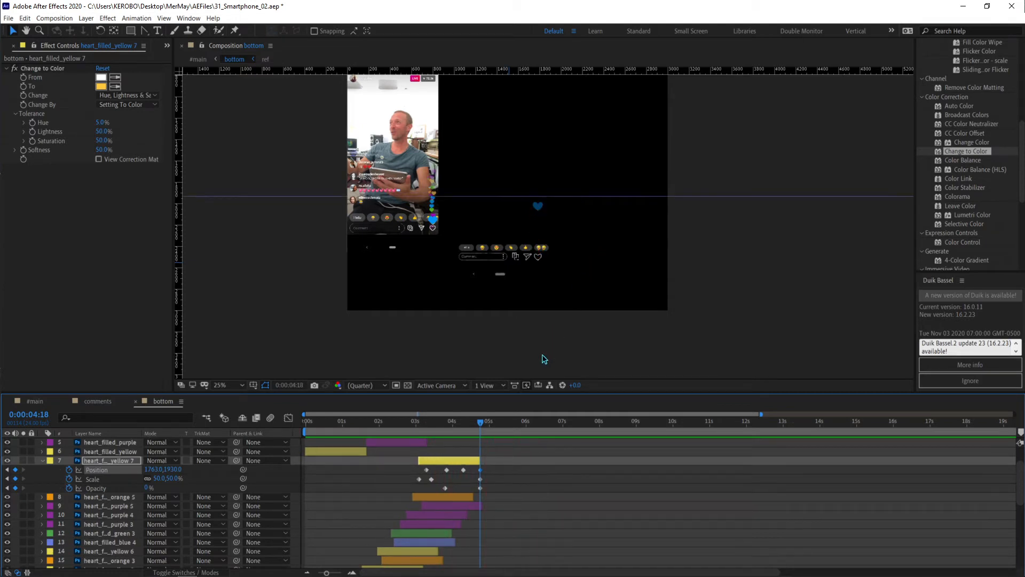
Collapse the keyframed properties of all the layers and save the project.
{"action": "left_click", "coordinate": [575, 476]}
{"action": "scroll", "coordinate": [545, 505], "scroll_direction": "up", "scroll_amount": 5}
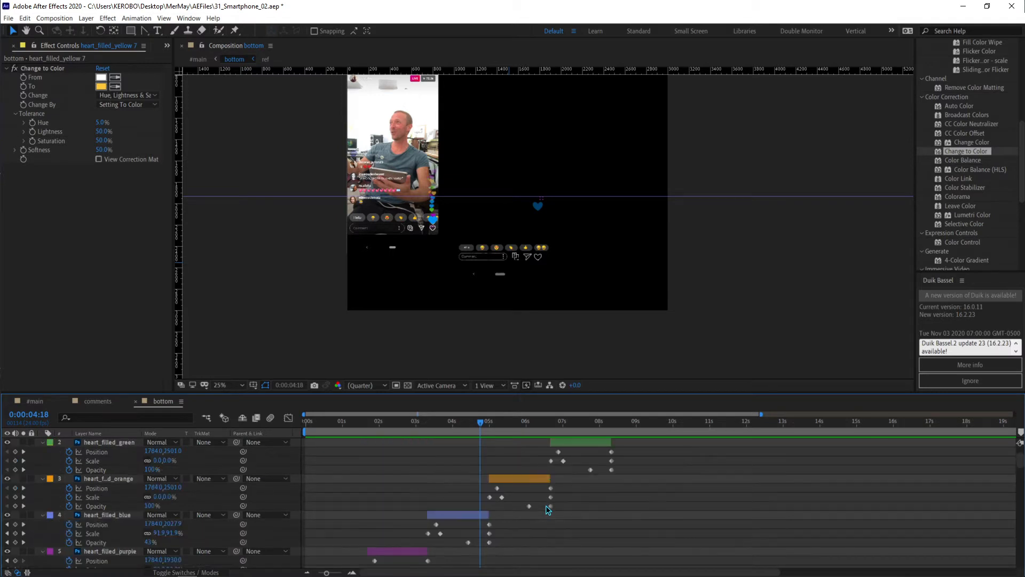
{"action": "key", "text": "u"}
{"action": "key", "text": "ctrl+s"}
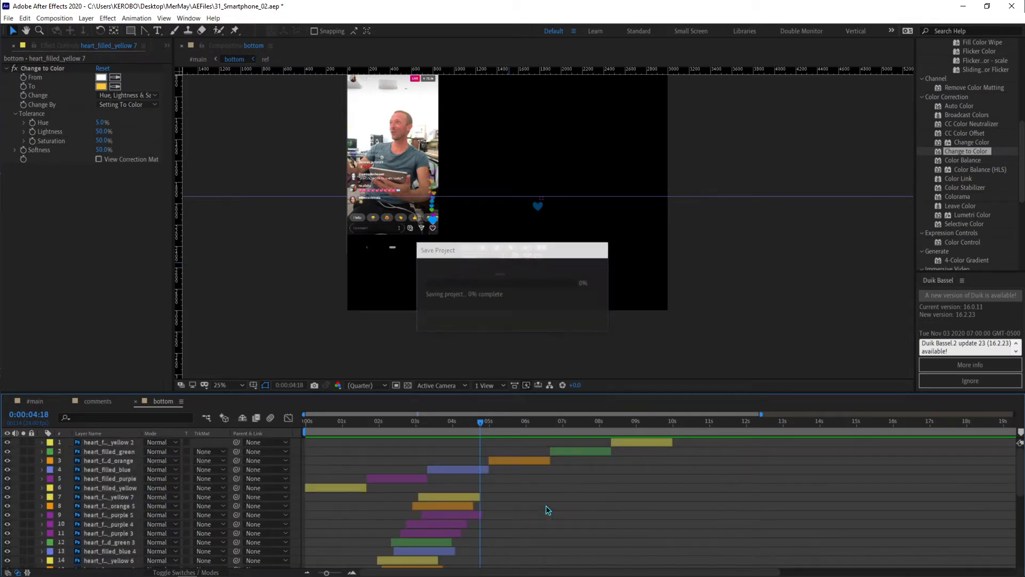
Replay the composition several times to examine the timing and density of the small and large hearts.
{"action": "key", "text": "space"}
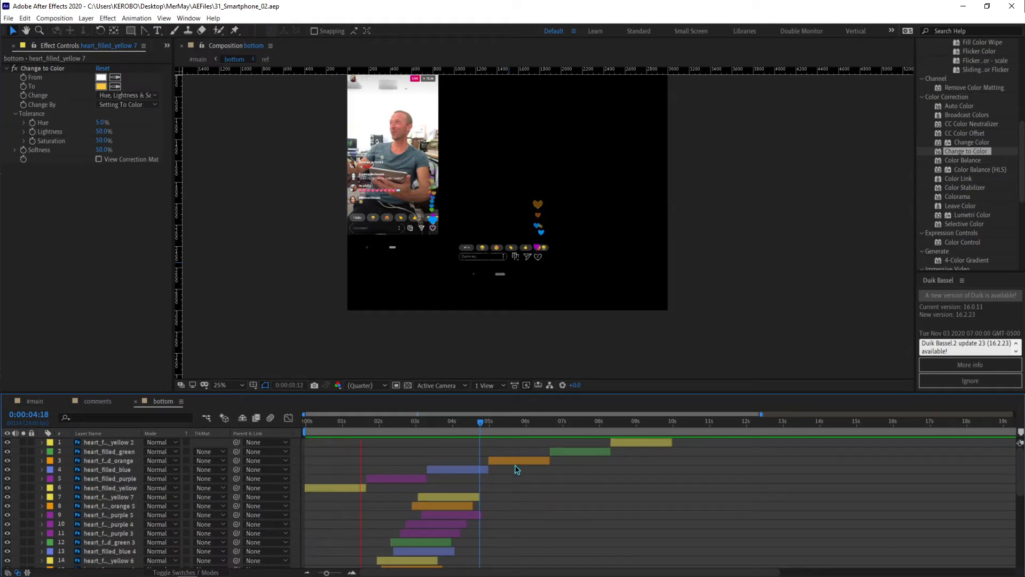
{"action": "scroll", "coordinate": [585, 491], "scroll_direction": "down", "scroll_amount": 2}
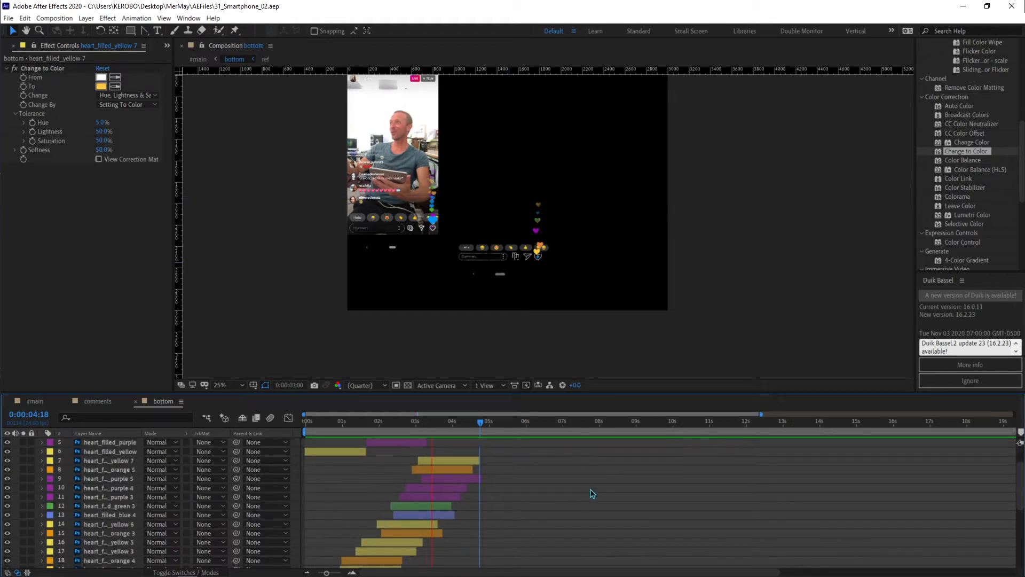
{"action": "scroll", "coordinate": [594, 486], "scroll_direction": "up", "scroll_amount": 2}
{"action": "key", "text": "space"}
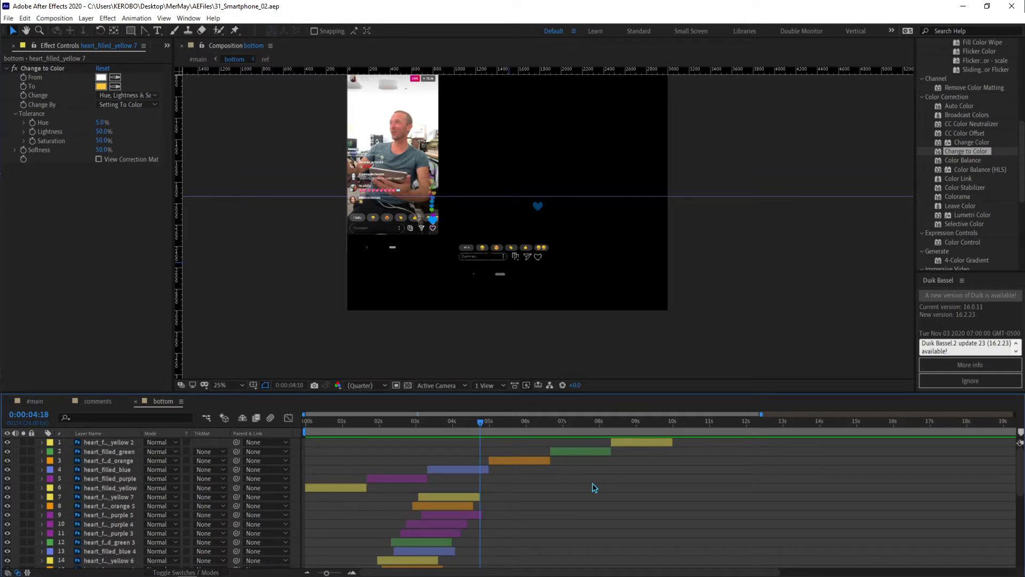
{"action": "key", "text": "space"}
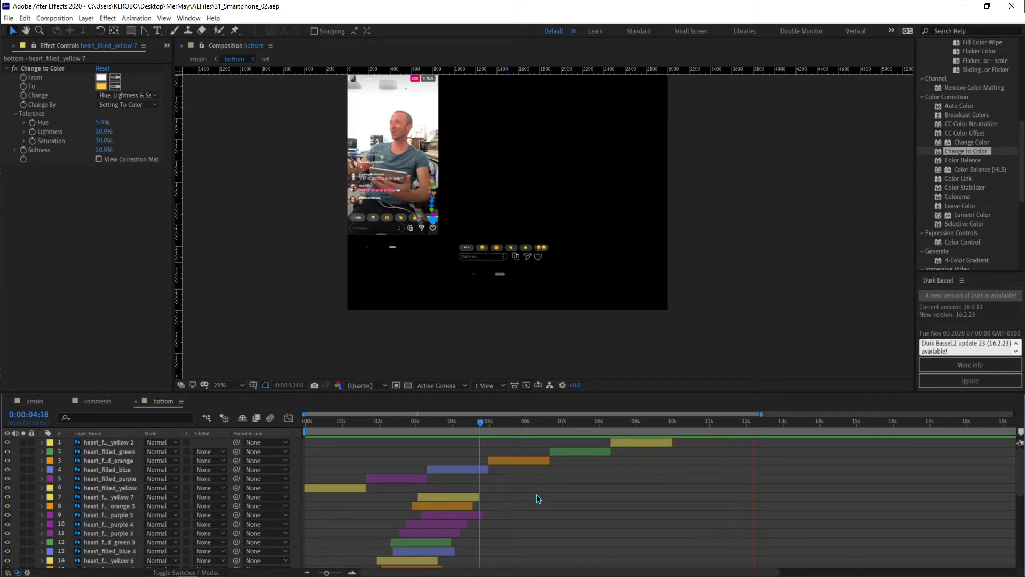
{"action": "key", "text": "space"}
{"action": "key", "text": "space"}
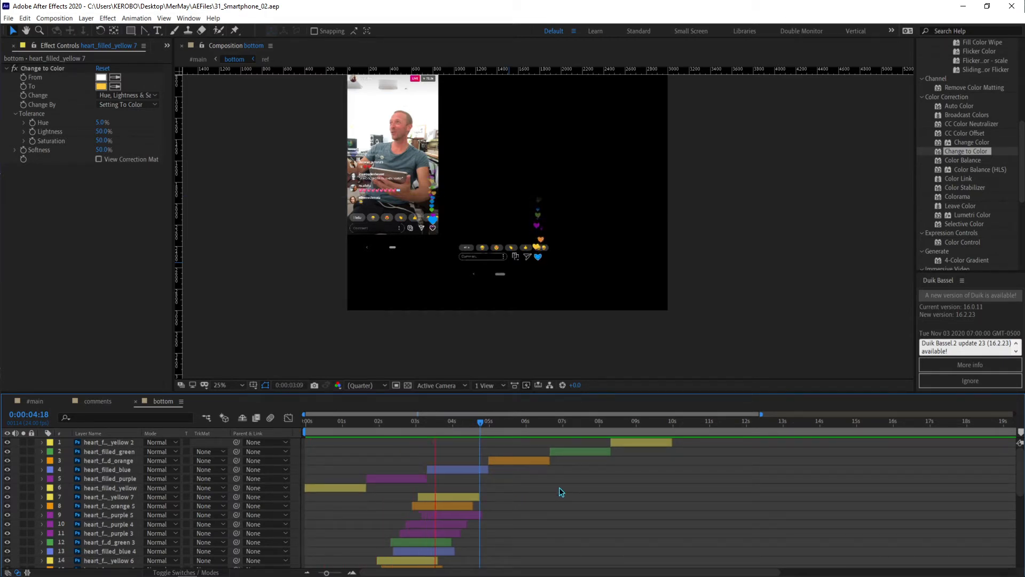
{"action": "key", "text": "space"}
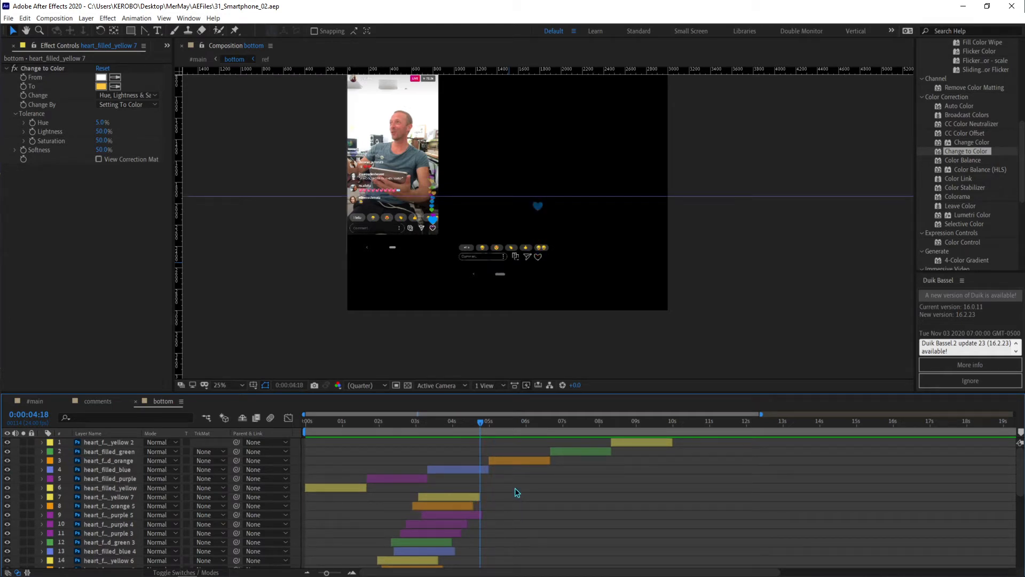
Select the small heart layers from heart_filled_orange 2 up to heart_filled_yellow 7, replay the animation to check their time span, and clear the selection.
{"action": "scroll", "coordinate": [427, 457], "scroll_direction": "down", "scroll_amount": 8}
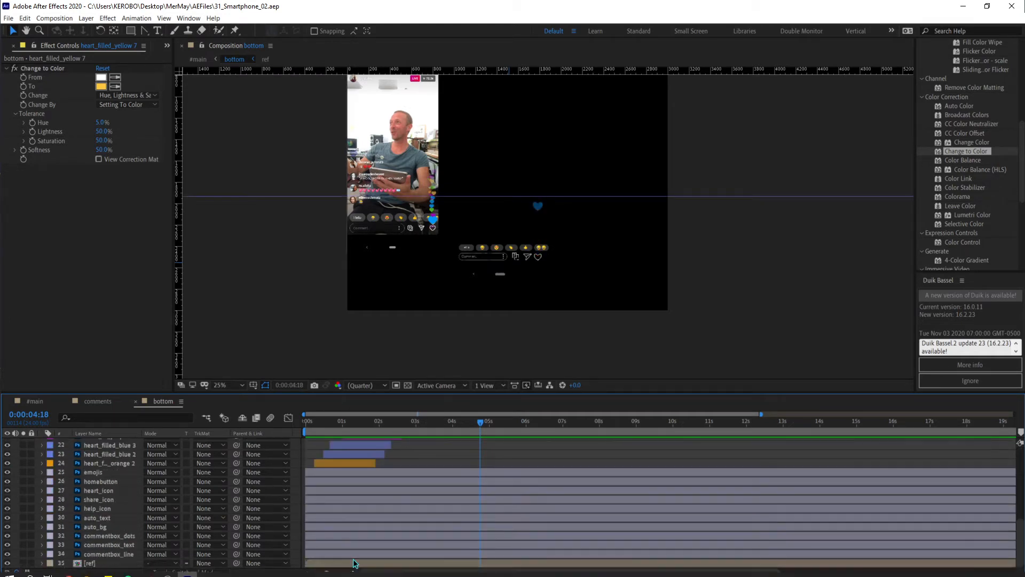
{"action": "left_click", "coordinate": [344, 463]}
{"action": "scroll", "coordinate": [345, 462], "scroll_direction": "up", "scroll_amount": 8}
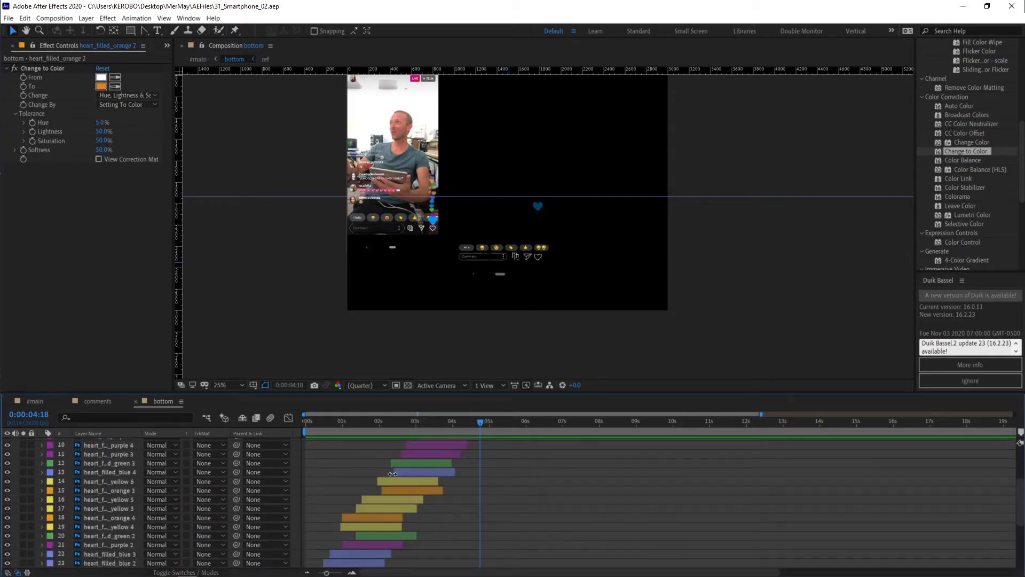
{"action": "left_click", "coordinate": [449, 485], "text": "shift"}
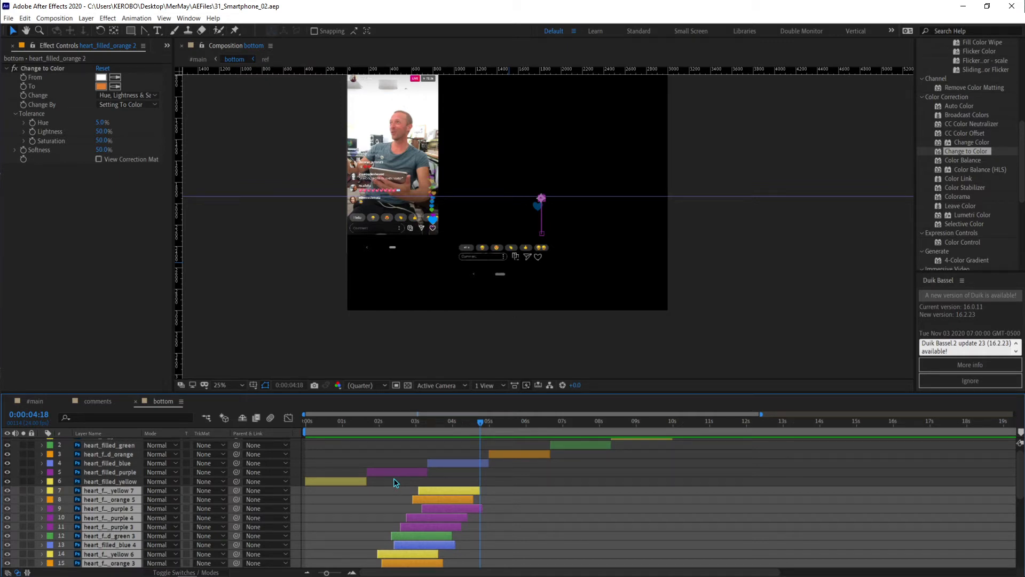
{"action": "key", "text": "space"}
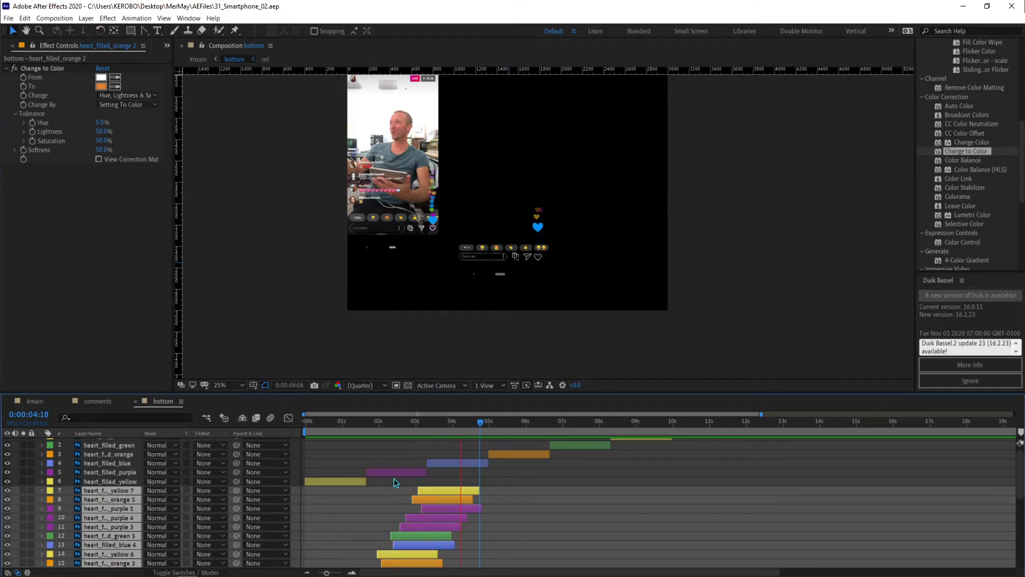
{"action": "key", "text": "space"}
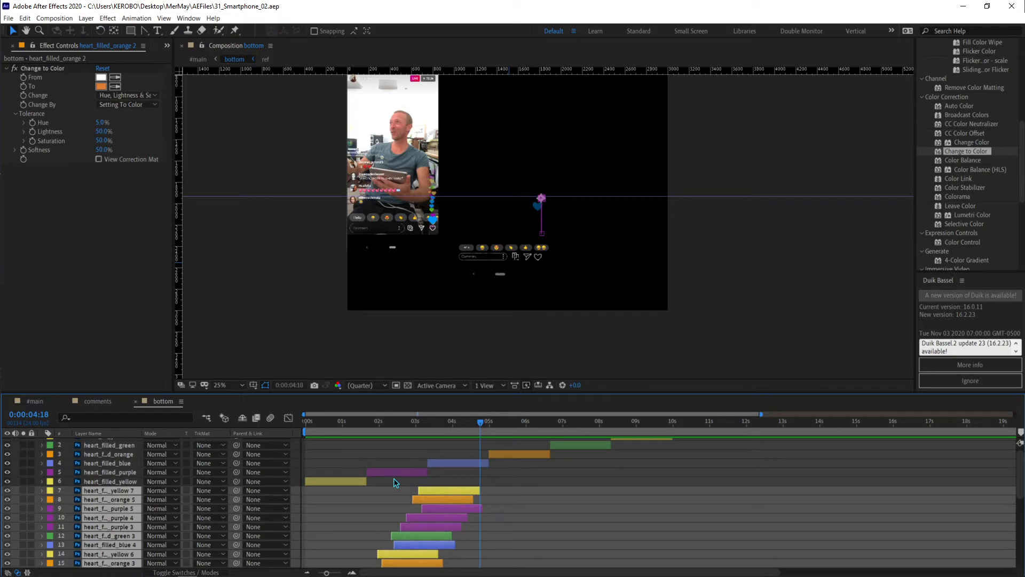
{"action": "left_click", "coordinate": [470, 473]}
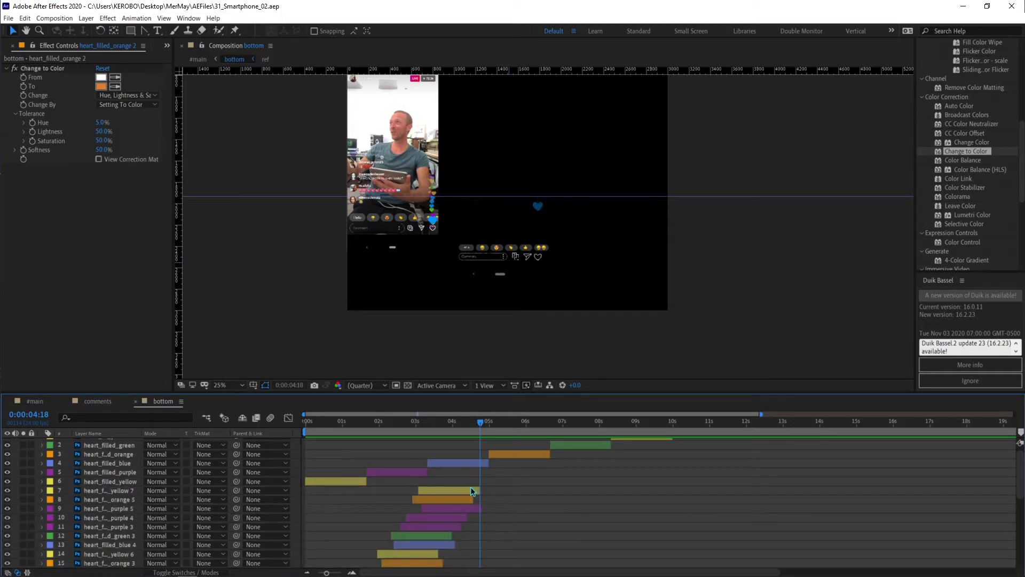
Try to duplicate the small heart layers from heart_filled_yellow 7 to heart_filled_orange 2 and group the copies together in the layer stack.
{"action": "left_click", "coordinate": [446, 489]}
{"action": "scroll", "coordinate": [427, 486], "scroll_direction": "down", "scroll_amount": 5}
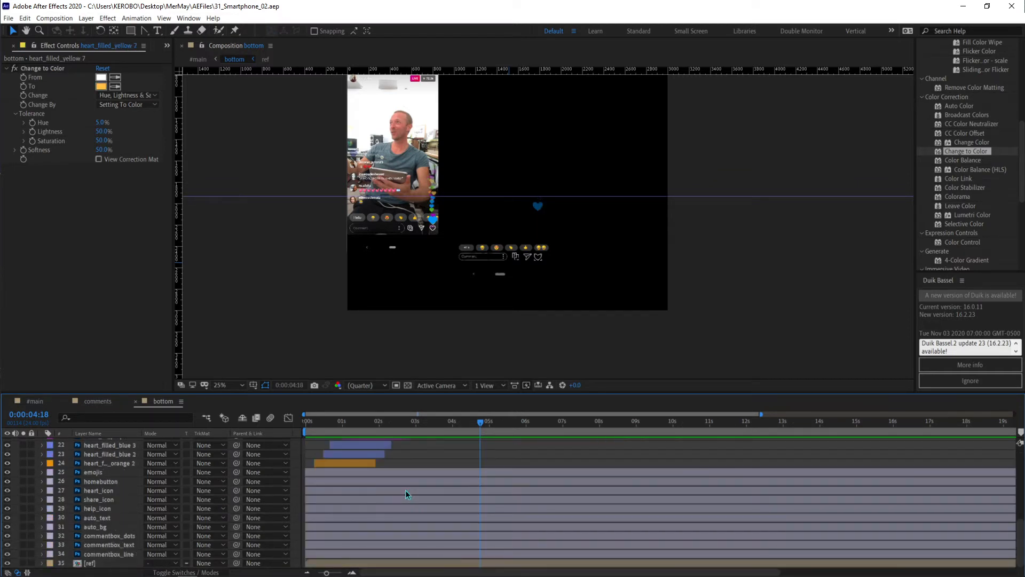
{"action": "left_click", "coordinate": [360, 464], "text": "shift"}
{"action": "scroll", "coordinate": [392, 461], "scroll_direction": "up", "scroll_amount": 5}
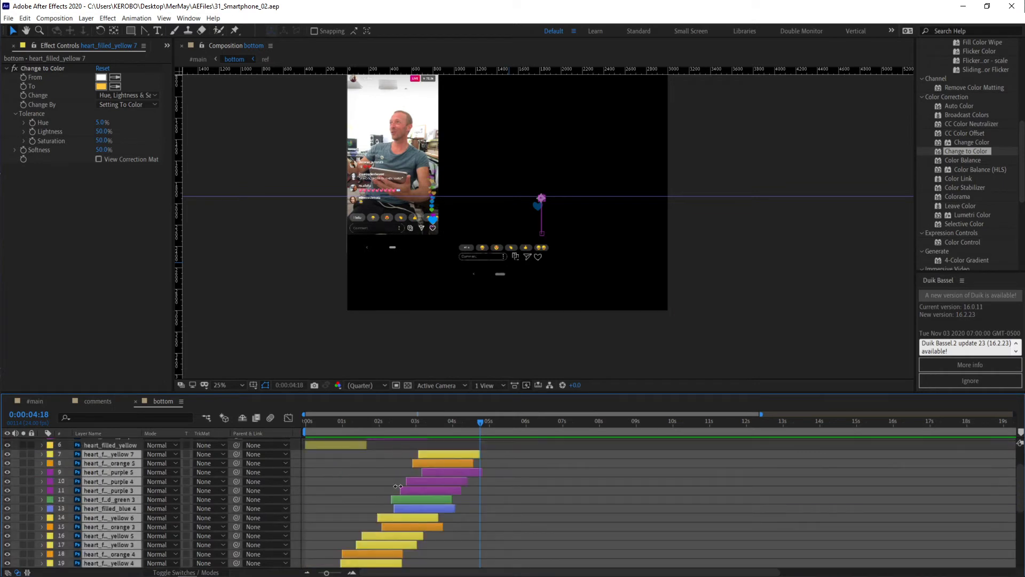
{"action": "scroll", "coordinate": [395, 508], "scroll_direction": "up", "scroll_amount": 1}
{"action": "key", "text": "ctrl+d"}
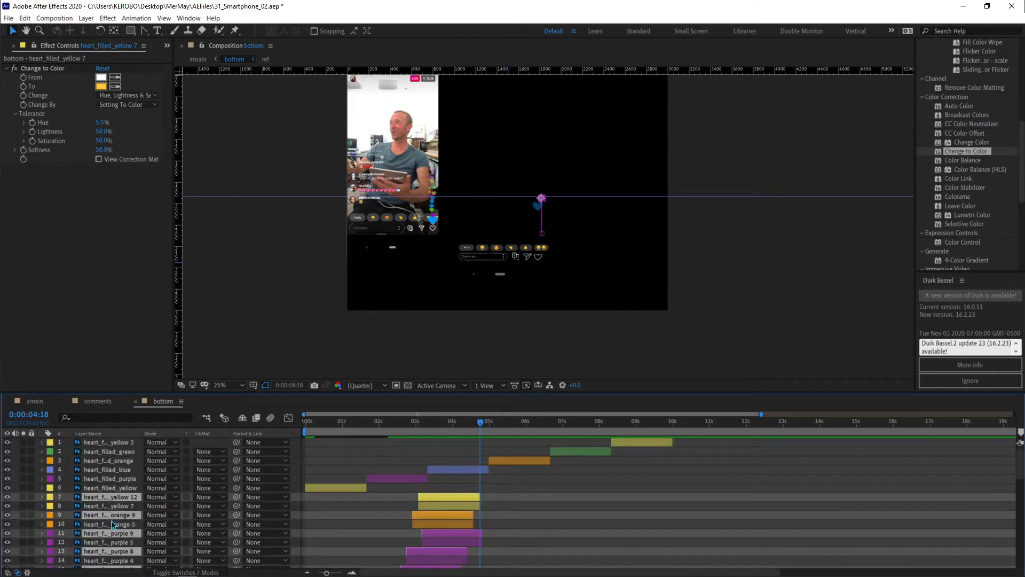
{"action": "left_click_drag", "start_coordinate": [111, 511], "coordinate": [111, 501]}
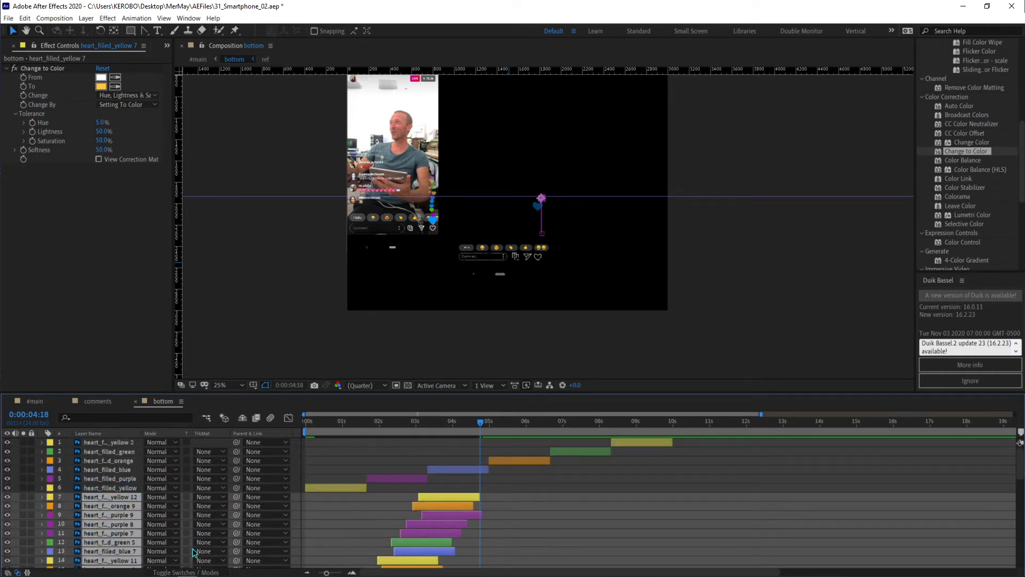
{"action": "scroll", "coordinate": [418, 526], "scroll_direction": "down", "scroll_amount": 4}
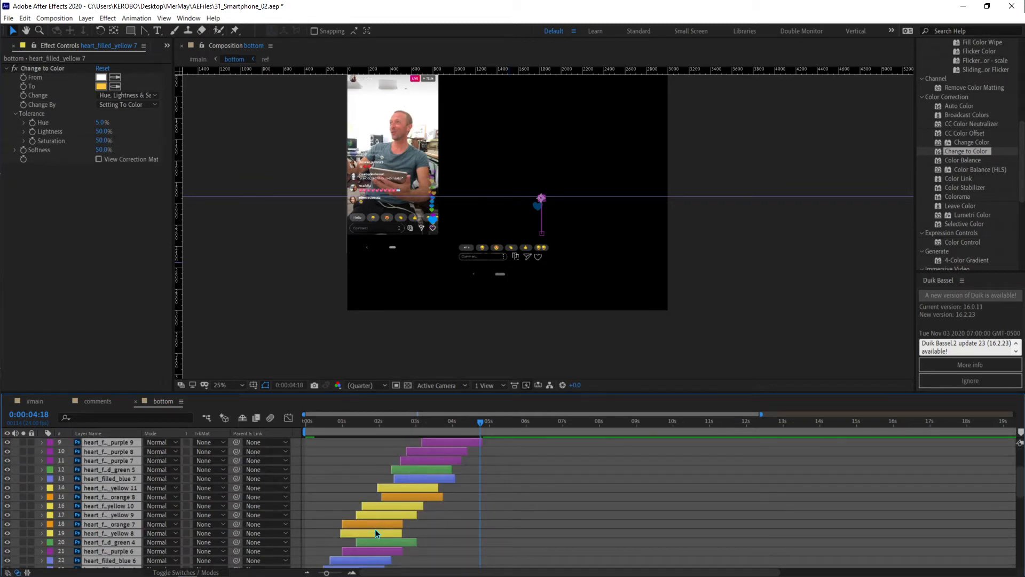
{"action": "scroll", "coordinate": [376, 534], "scroll_direction": "down", "scroll_amount": 8}
{"action": "scroll", "coordinate": [377, 533], "scroll_direction": "up", "scroll_amount": 4}
{"action": "scroll", "coordinate": [375, 526], "scroll_direction": "up", "scroll_amount": 8}
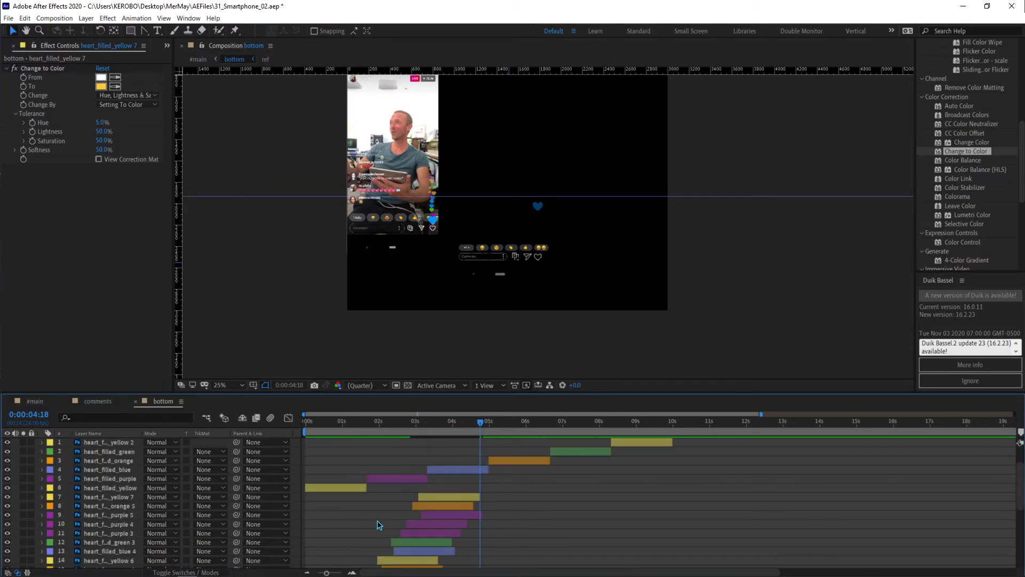
Pre-compose the layers from heart_filled_yellow 7 to heart_filled_orange 2 as small_hearts, moving all attributes into the new composition.
{"action": "left_click", "coordinate": [465, 491]}
{"action": "scroll", "coordinate": [427, 495], "scroll_direction": "down", "scroll_amount": 16}
{"action": "left_click", "coordinate": [357, 505], "text": "shift"}
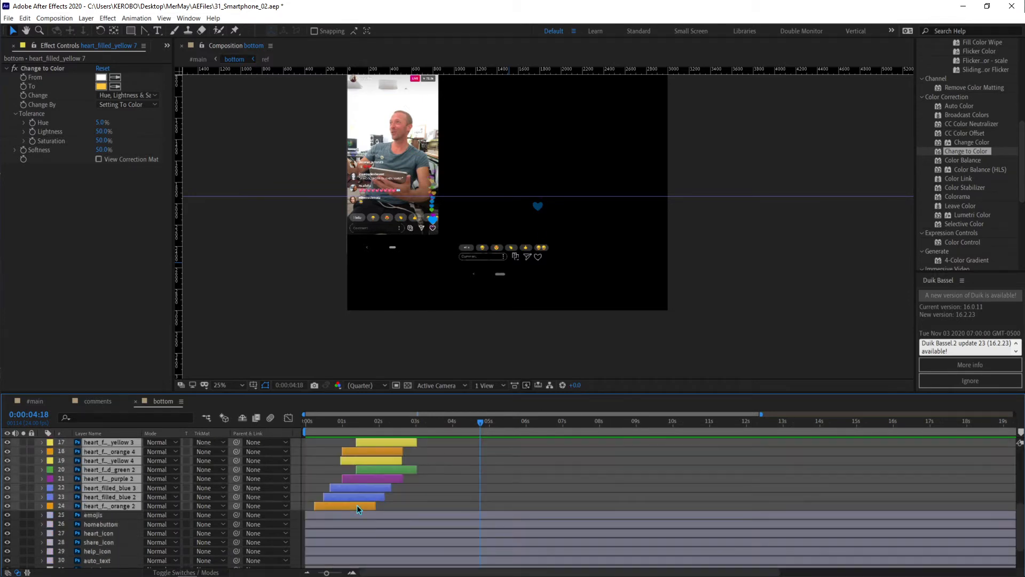
{"action": "right_click", "coordinate": [357, 504]}
{"action": "mouse_move", "coordinate": [411, 432]}
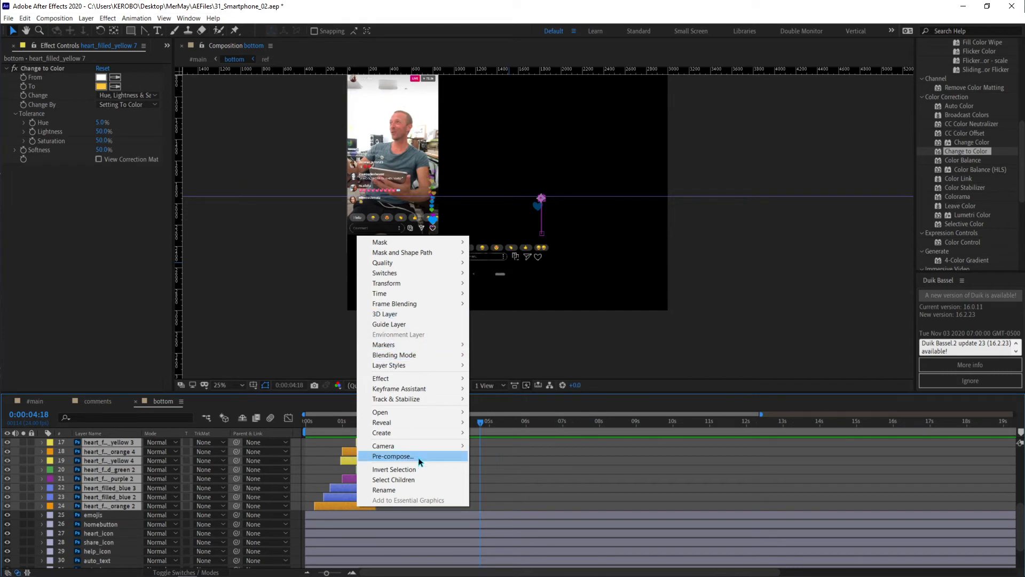
{"action": "left_click", "coordinate": [420, 456]}
{"action": "type", "text": "small_hearts"}
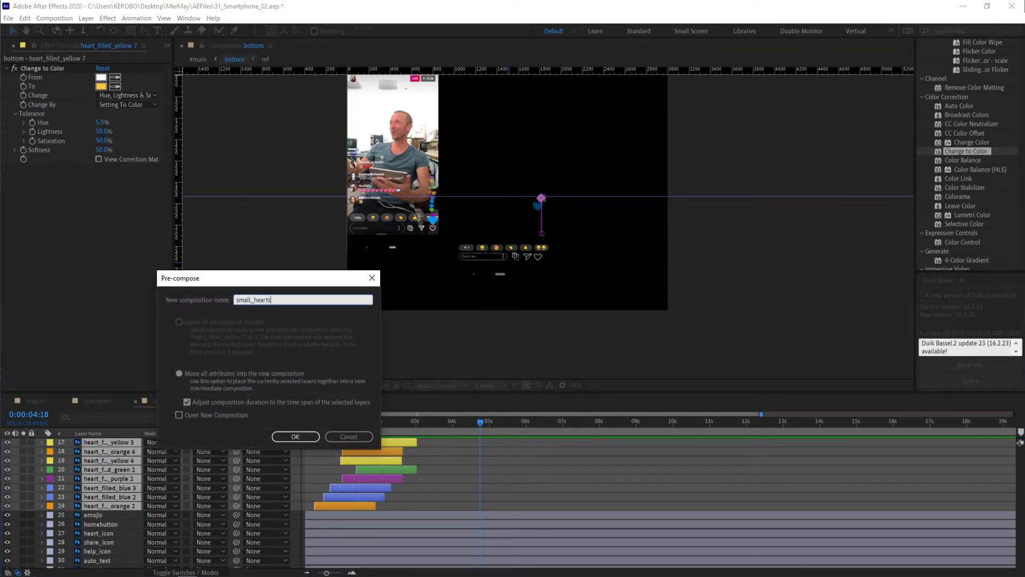
{"action": "key", "text": "Return"}
Duplicate the small_hearts layer, shift the copy to start slightly after 4 seconds, and preview the result.
{"action": "key", "text": "ctrl+d"}
{"action": "left_click_drag", "start_coordinate": [389, 495], "coordinate": [534, 495]}
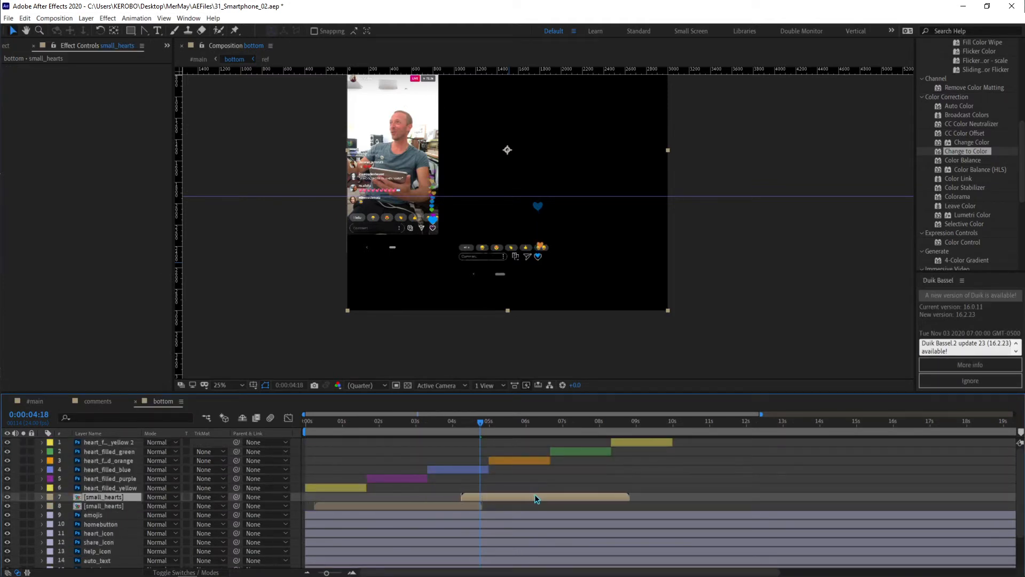
{"action": "key", "text": "space"}
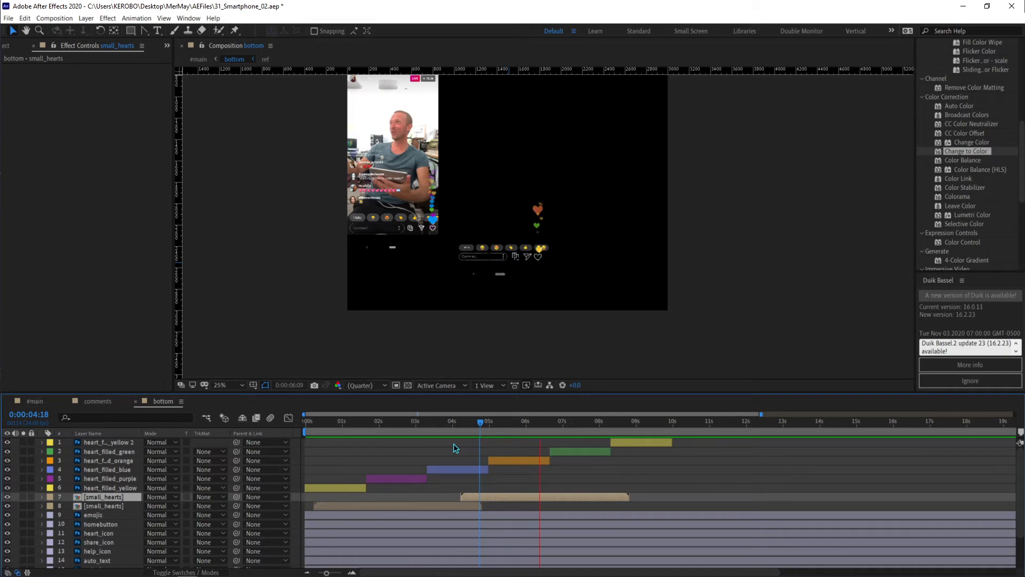
{"action": "key", "text": "space"}
Shift the small_hearts copy earlier to start at about 3 seconds, overlapping the original layer, and deselect it.
{"action": "scroll", "coordinate": [478, 320], "scroll_direction": "up", "scroll_amount": 2}
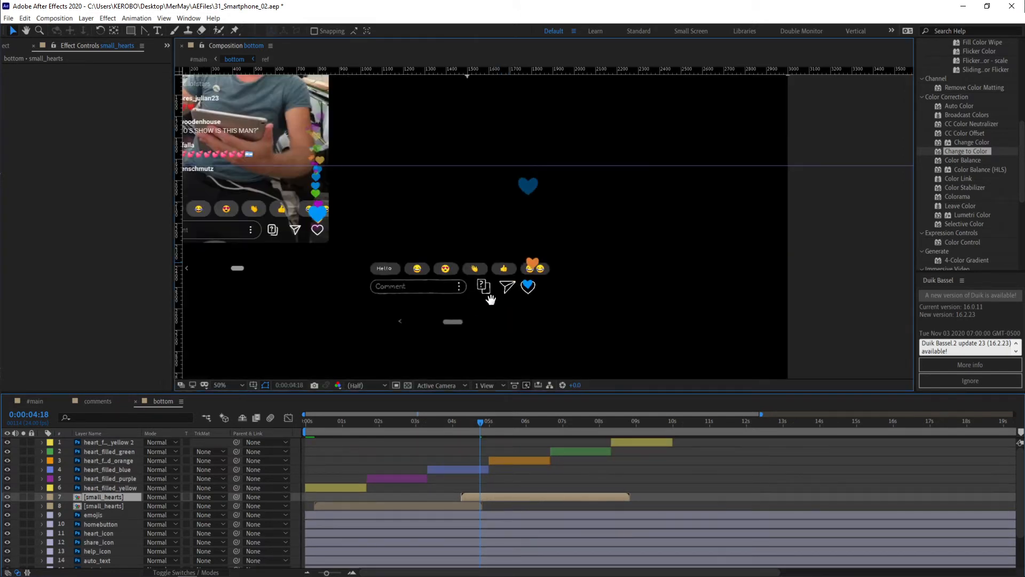
{"action": "left_click_drag", "start_coordinate": [489, 496], "coordinate": [447, 495]}
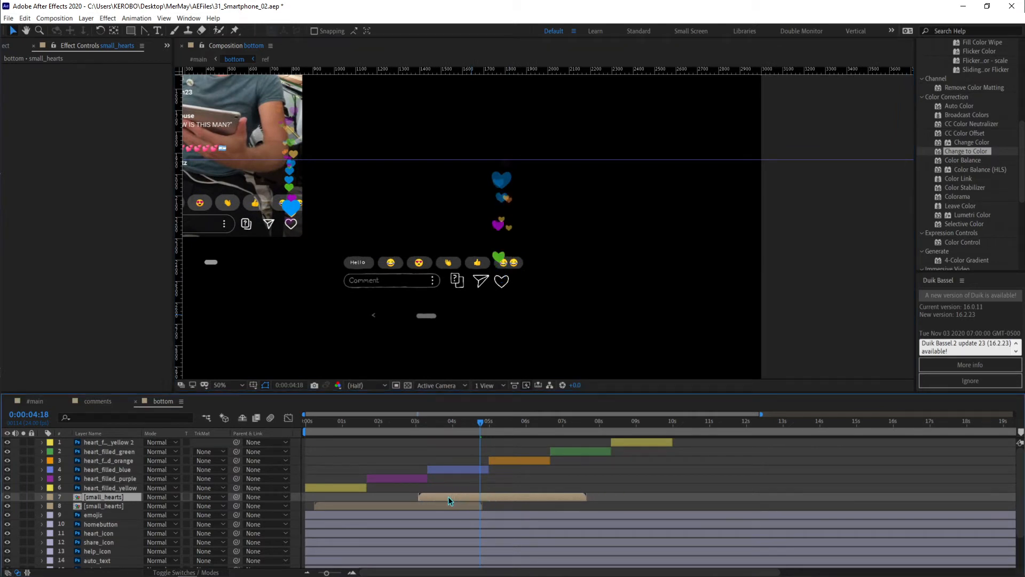
{"action": "left_click", "coordinate": [532, 480]}
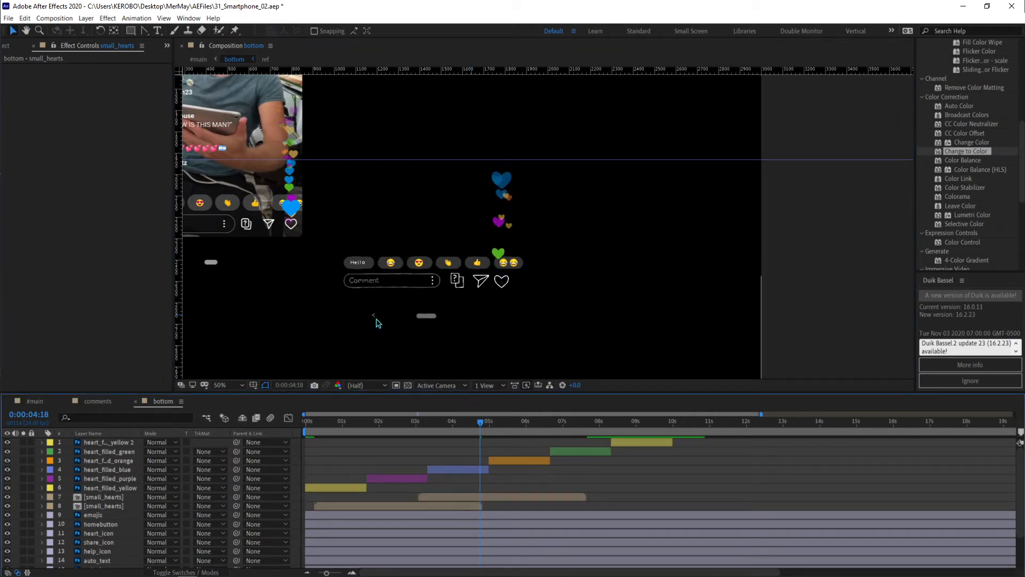
Duplicate the later small_hearts layer, shift the copy to start slightly before 7 seconds, and preview the heart stream.
{"action": "key", "text": "space"}
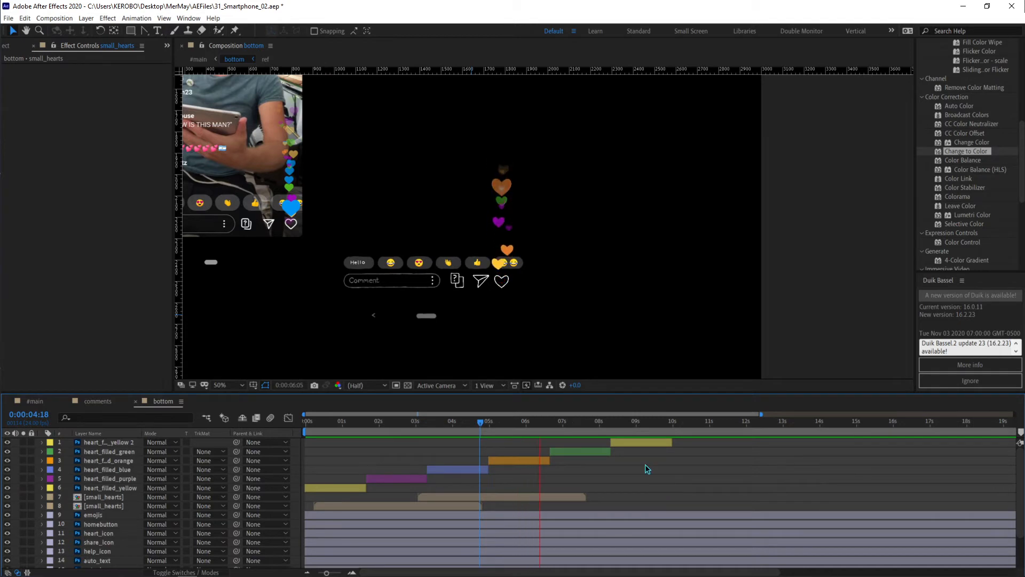
{"action": "key", "text": "space"}
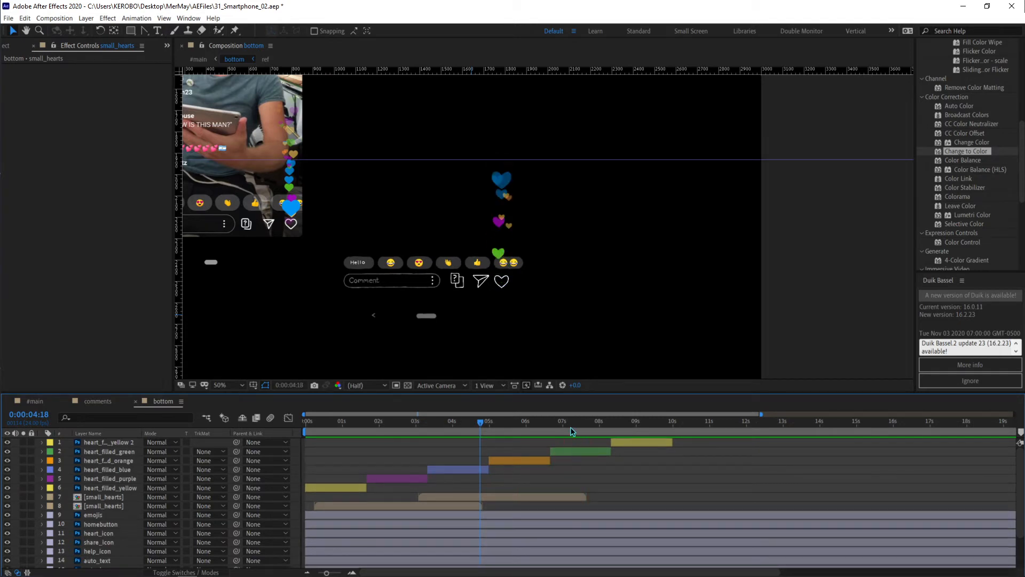
{"action": "left_click", "coordinate": [563, 422]}
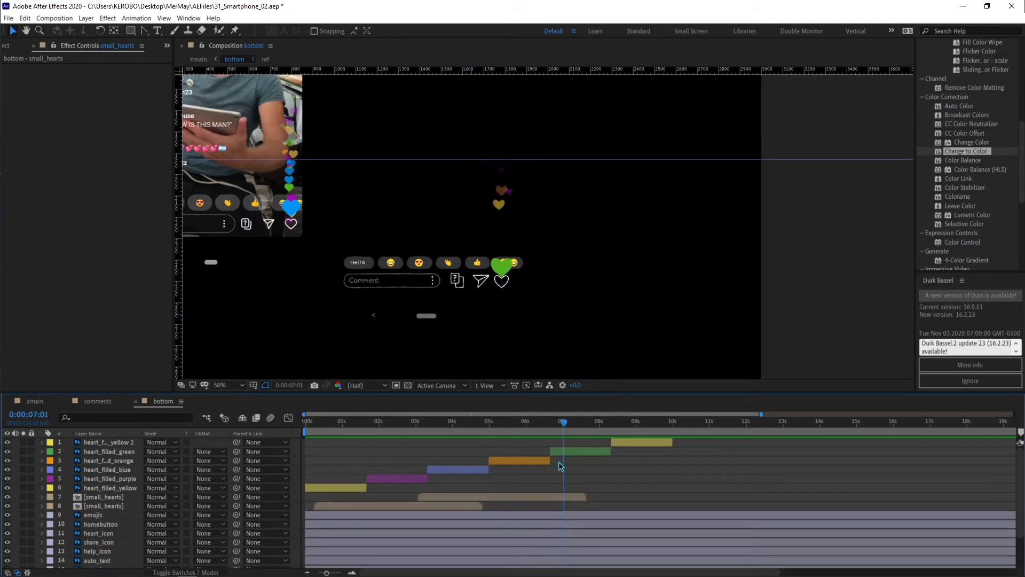
{"action": "left_click", "coordinate": [530, 497]}
{"action": "key", "text": "ctrl+d"}
{"action": "left_click_drag", "start_coordinate": [521, 495], "coordinate": [651, 487]}
{"action": "key", "text": "space"}
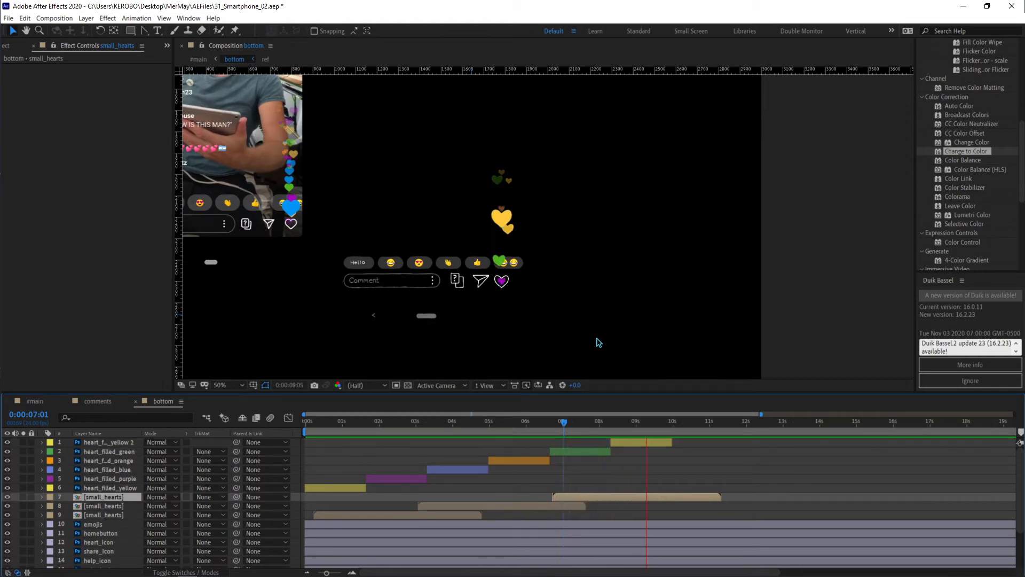
{"action": "key", "text": "space"}
Shift the newest small_hearts copy slightly later to start at about 7 seconds and preview the result.
{"action": "left_click_drag", "start_coordinate": [610, 496], "coordinate": [625, 498]}
{"action": "key", "text": "space"}
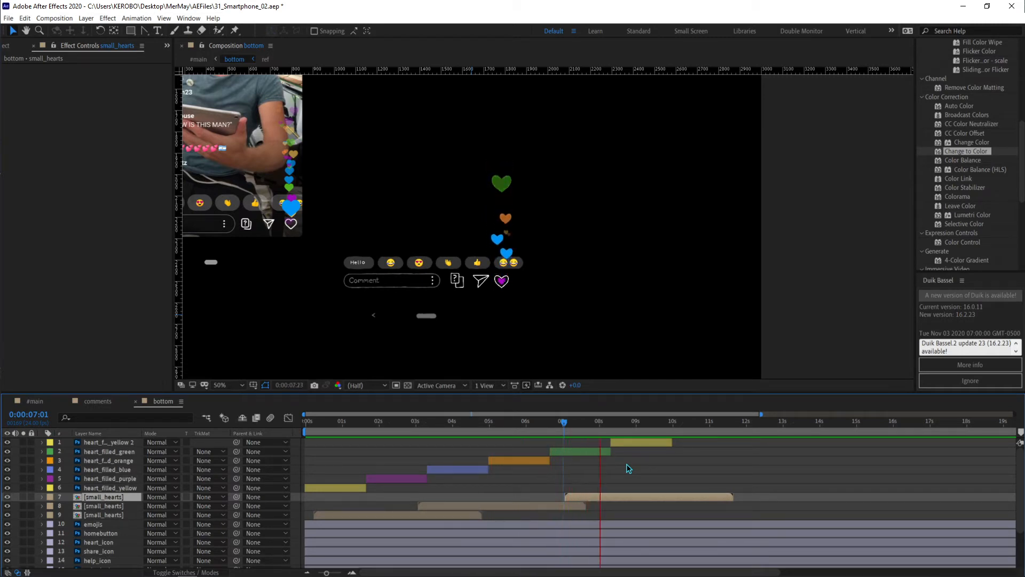
{"action": "key", "text": "space"}
Duplicate the newest small_hearts layer again, start the copy at 0:00:10:01, and deselect it.
{"action": "left_click", "coordinate": [679, 422]}
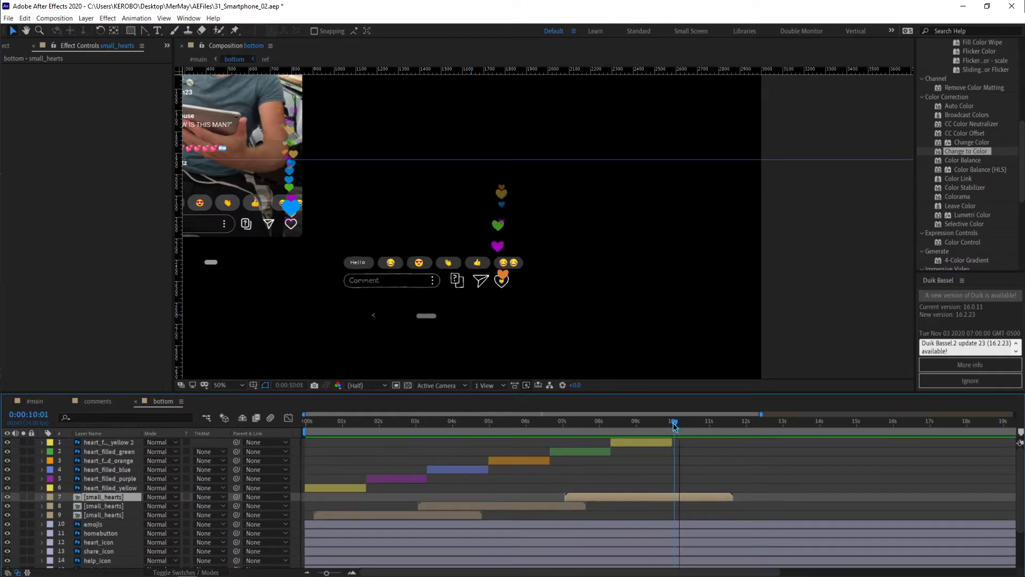
{"action": "key", "text": "ctrl+d"}
{"action": "key", "text": "bracketleft"}
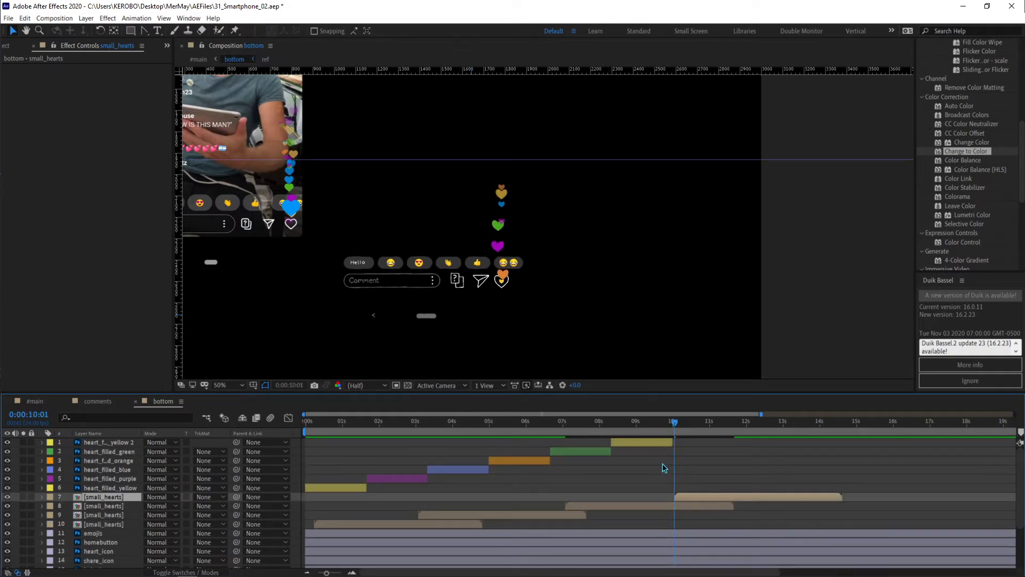
{"action": "left_click", "coordinate": [731, 460]}
{"action": "scroll", "coordinate": [731, 460], "scroll_direction": "down", "scroll_amount": 3}
{"action": "scroll", "coordinate": [731, 460], "scroll_direction": "up", "scroll_amount": 3}
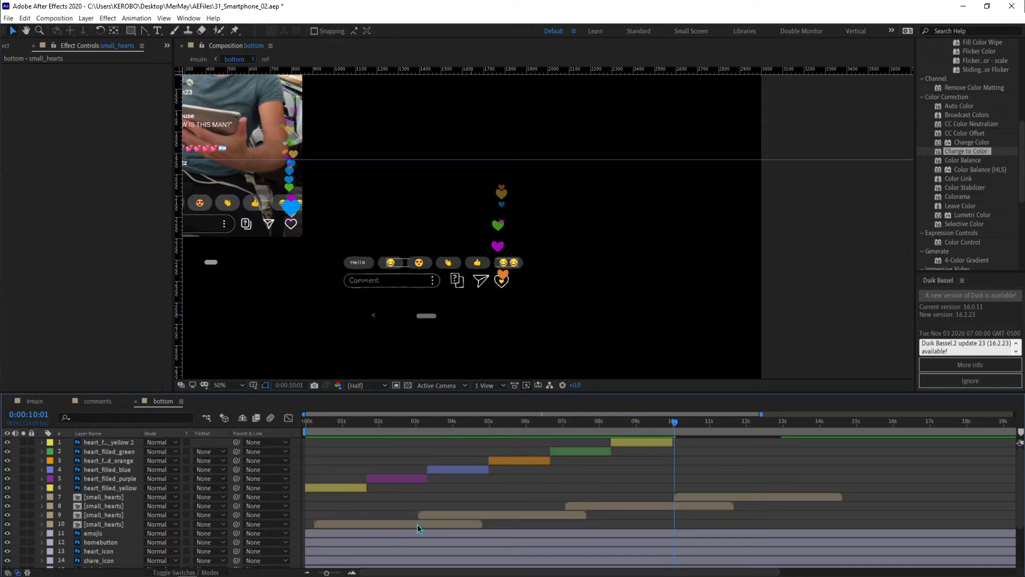
Save the project and preview the heart animation with the whole 30-second timeline in view.
{"action": "scroll", "coordinate": [487, 481], "scroll_direction": "down", "scroll_amount": 2}
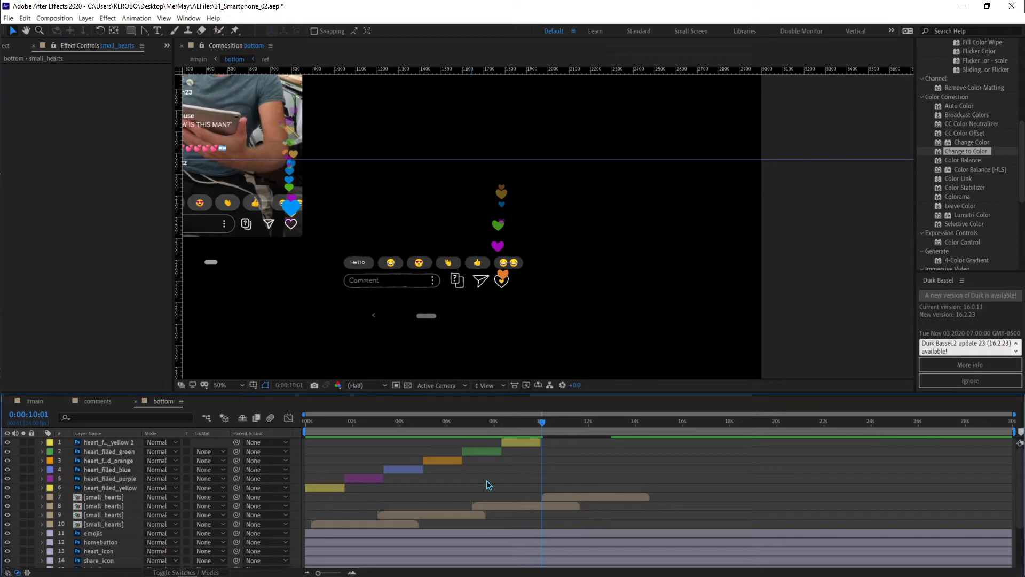
{"action": "scroll", "coordinate": [487, 484], "scroll_direction": "up", "scroll_amount": 5}
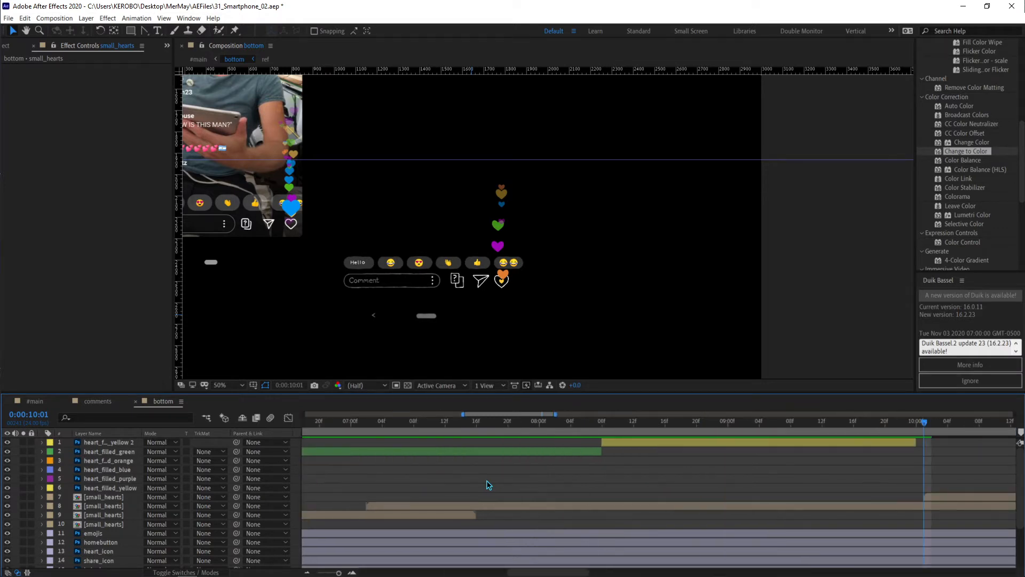
{"action": "scroll", "coordinate": [486, 480], "scroll_direction": "down", "scroll_amount": 3}
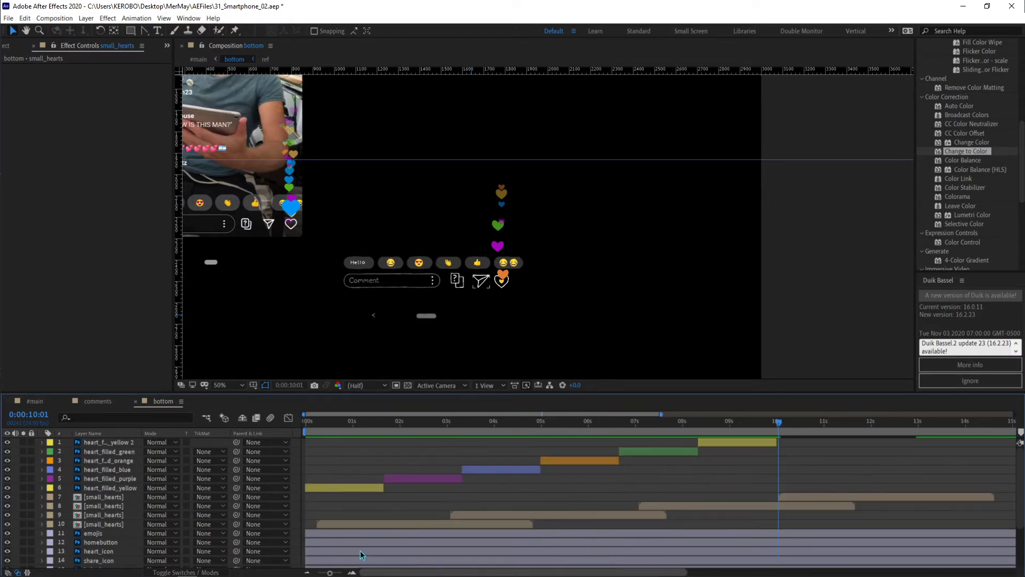
{"action": "scroll", "coordinate": [489, 515], "scroll_direction": "up", "scroll_amount": 3}
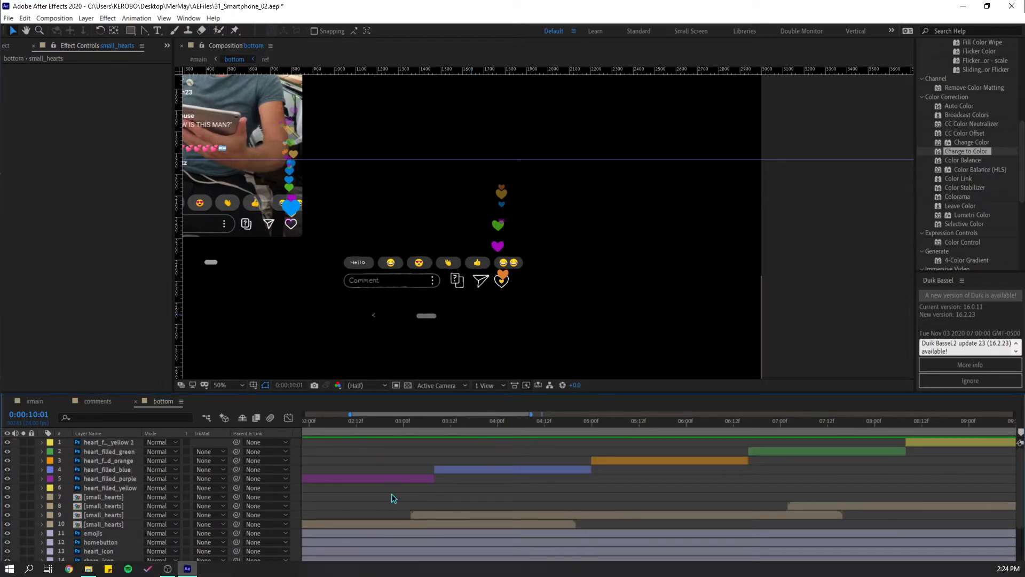
{"action": "key", "text": "ctrl+s"}
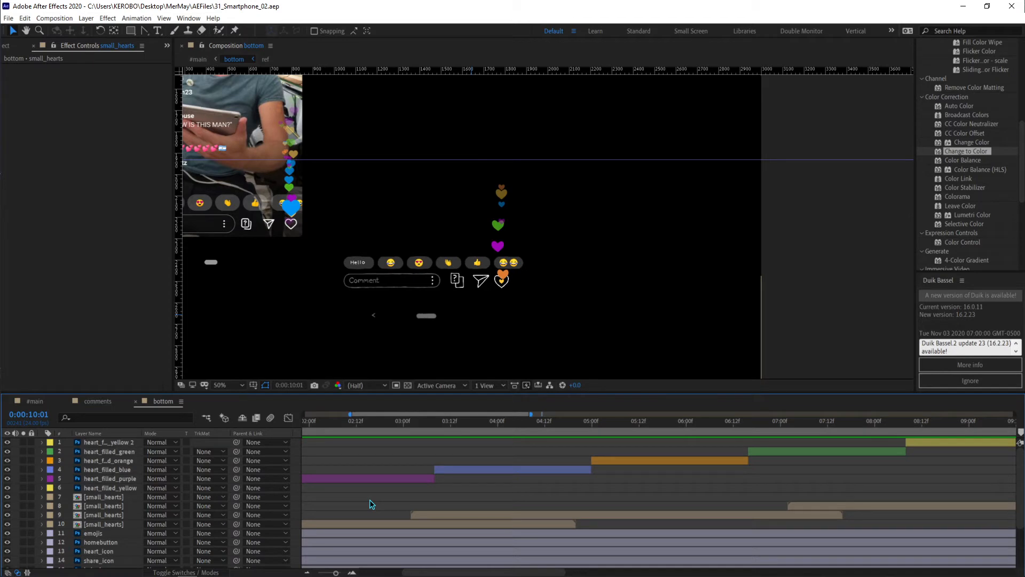
{"action": "key", "text": "semicolon"}
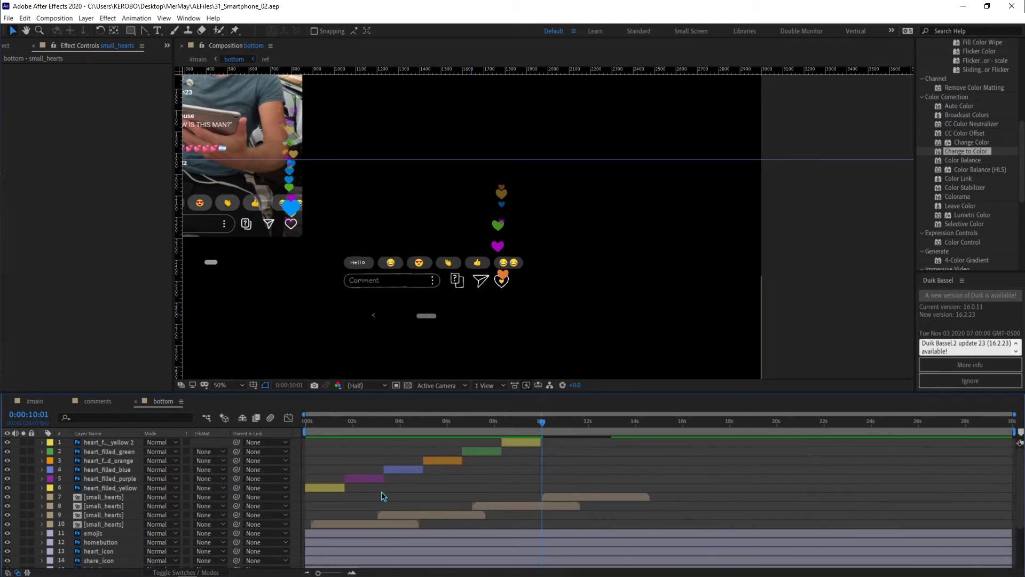
{"action": "key", "text": "space"}
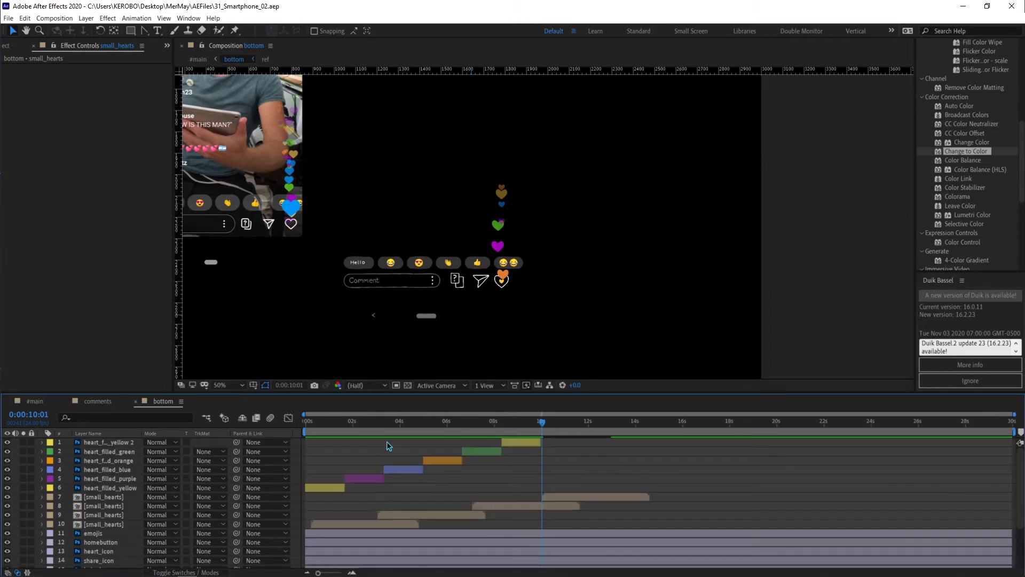
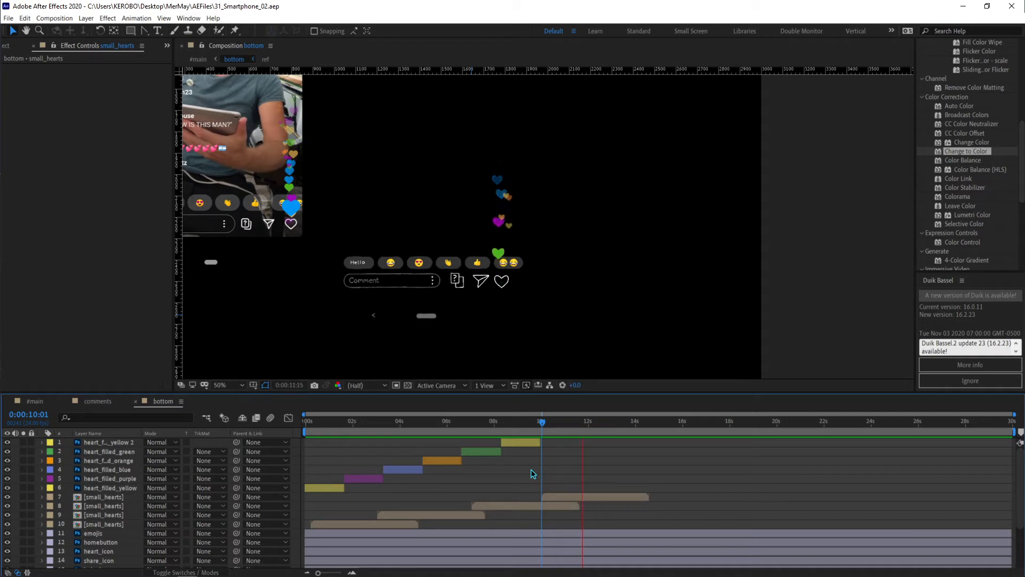
{"action": "key", "text": "space"}
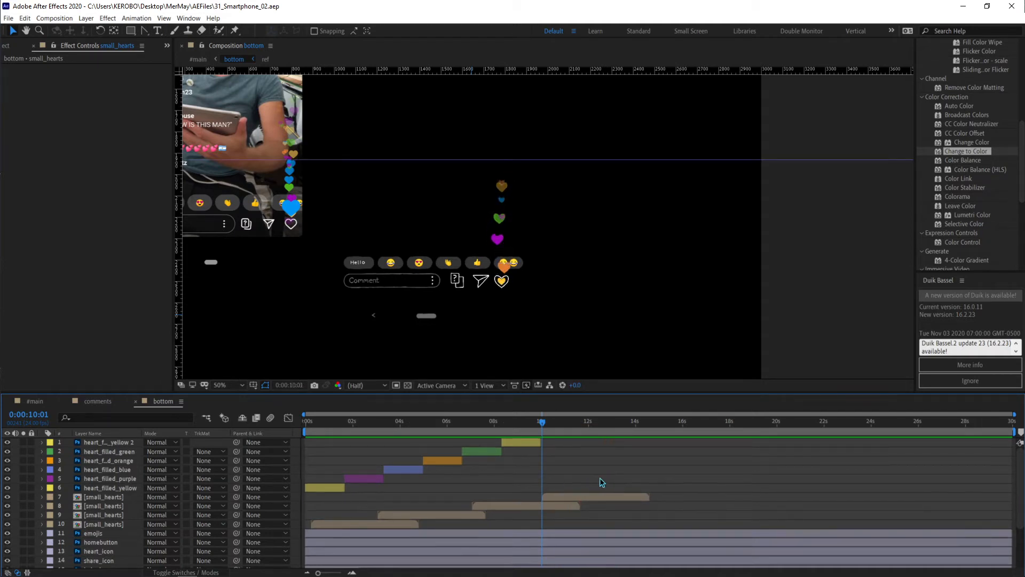
Duplicate heart_filled_orange, start the copy at 0:00:10:00 directly after heart_filled_yellow 2, and move it to the top of the layer stack.
{"action": "left_click", "coordinate": [479, 451]}
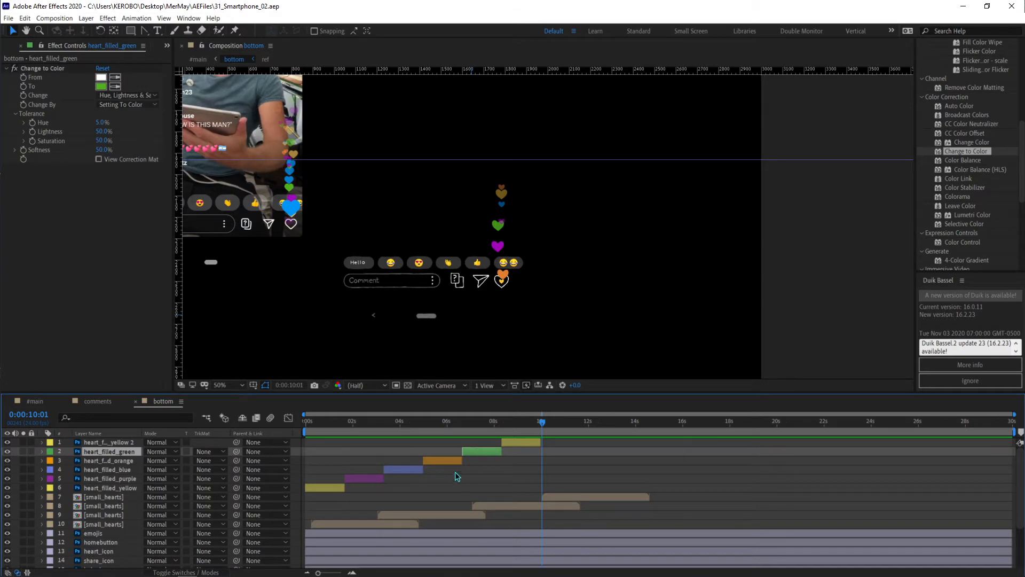
{"action": "left_click", "coordinate": [532, 443]}
{"action": "key", "text": "i"}
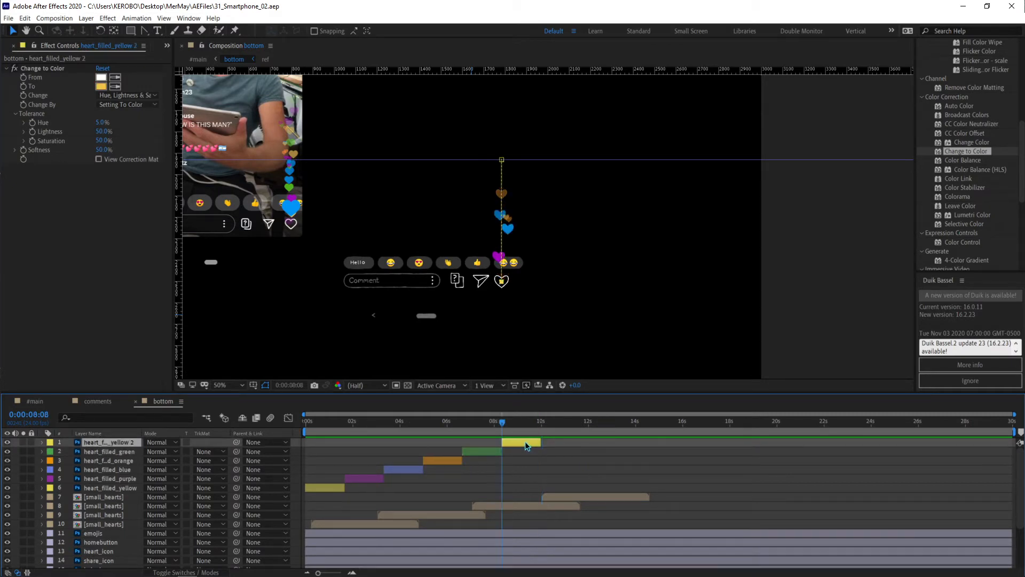
{"action": "key", "text": "o"}
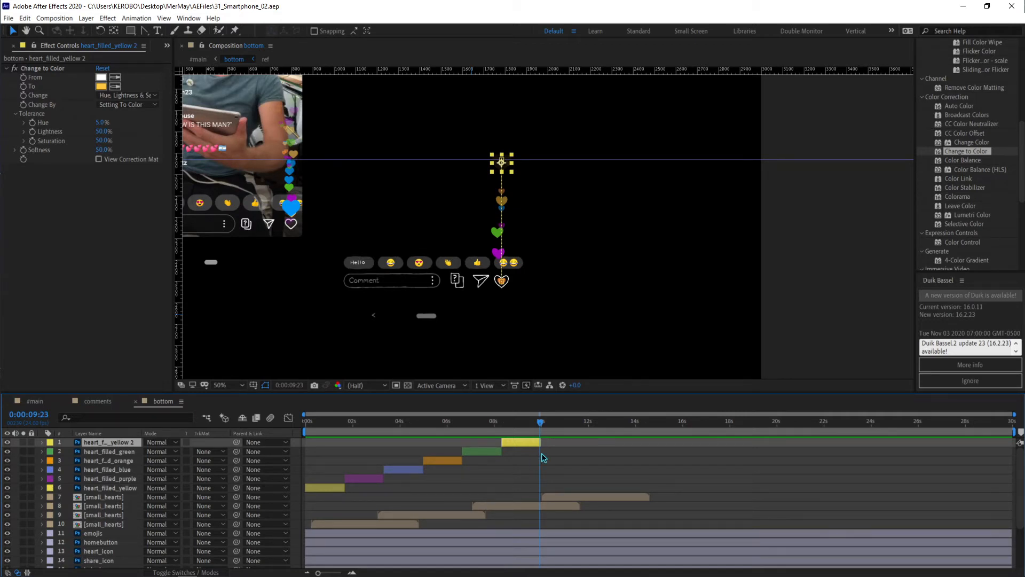
{"action": "key", "text": "Page_Down"}
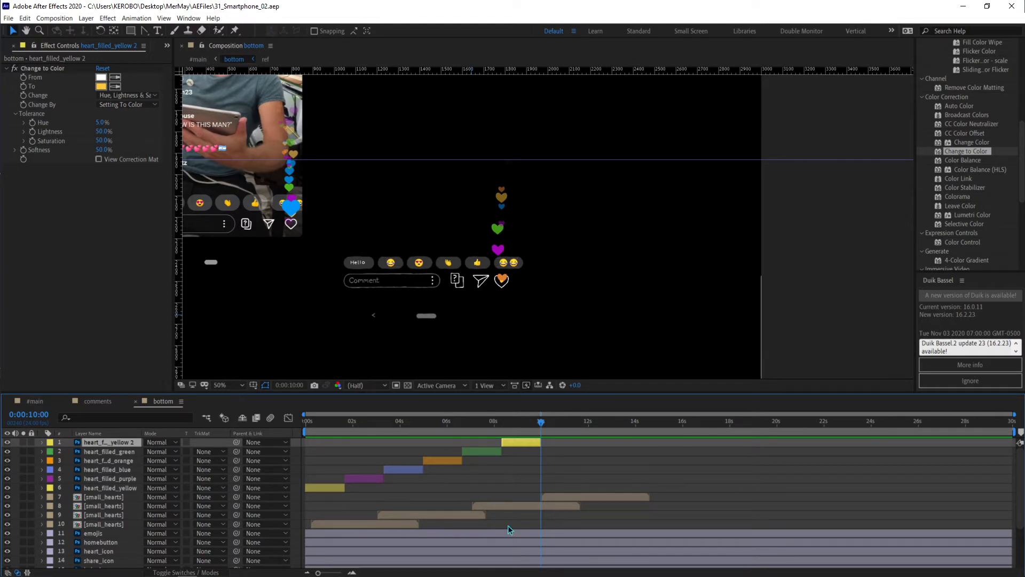
{"action": "left_click", "coordinate": [446, 463]}
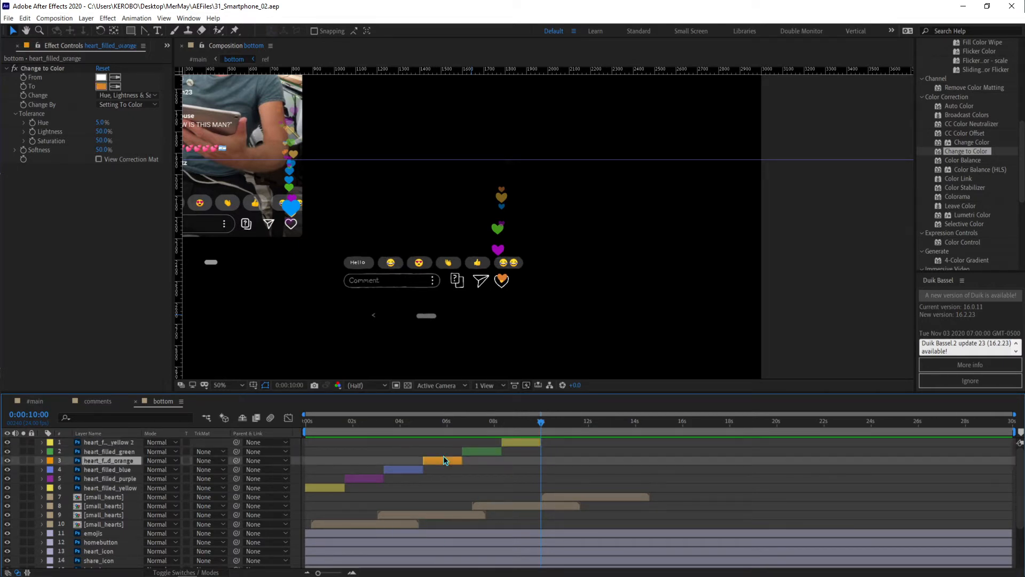
{"action": "key", "text": "ctrl+d"}
{"action": "key", "text": "bracketleft"}
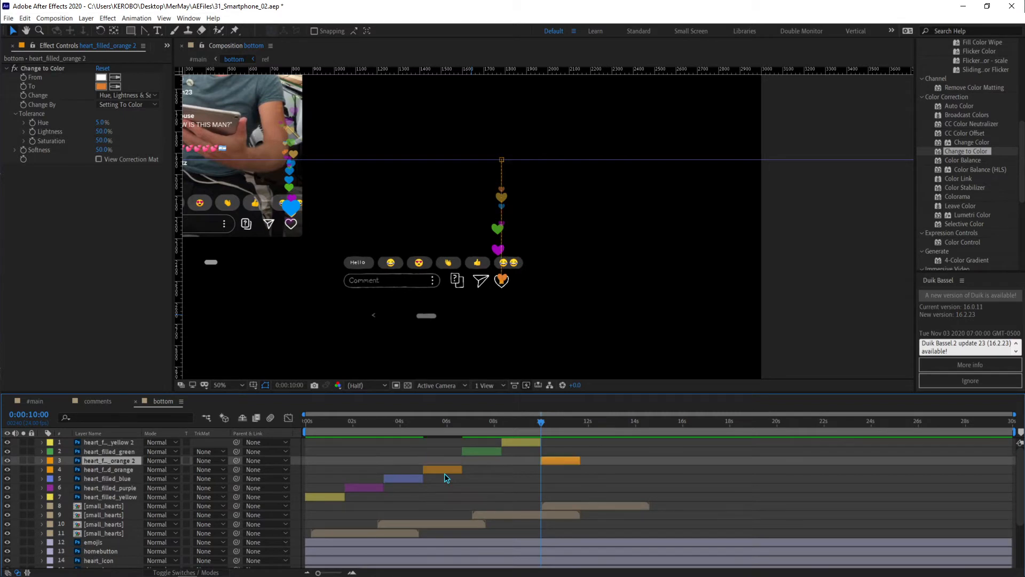
{"action": "left_click_drag", "start_coordinate": [132, 457], "coordinate": [127, 442]}
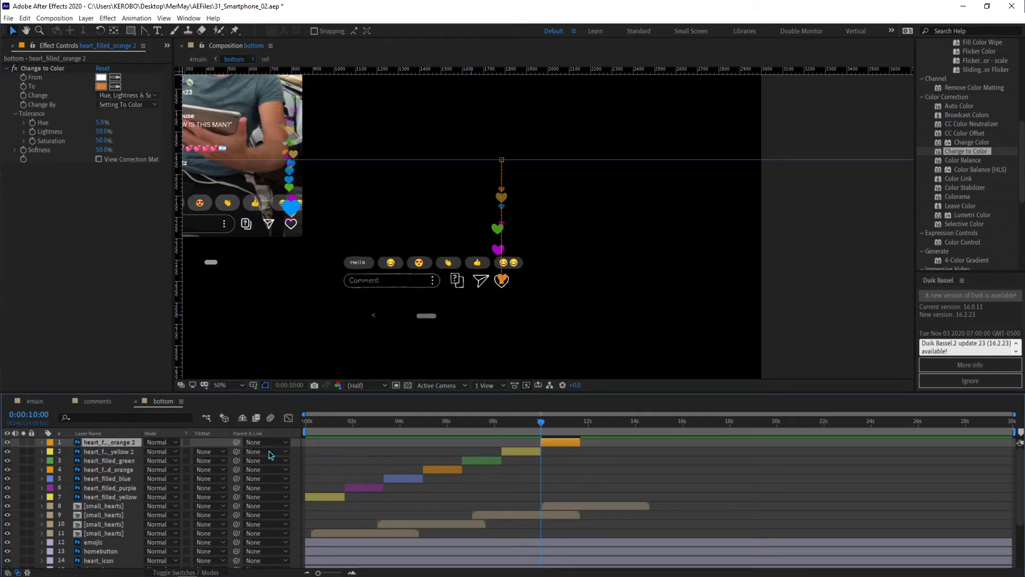
Duplicate heart_filled_blue, move the copy to the top of the layer stack, and start it where heart_filled_orange 2 ends.
{"action": "left_click", "coordinate": [402, 478]}
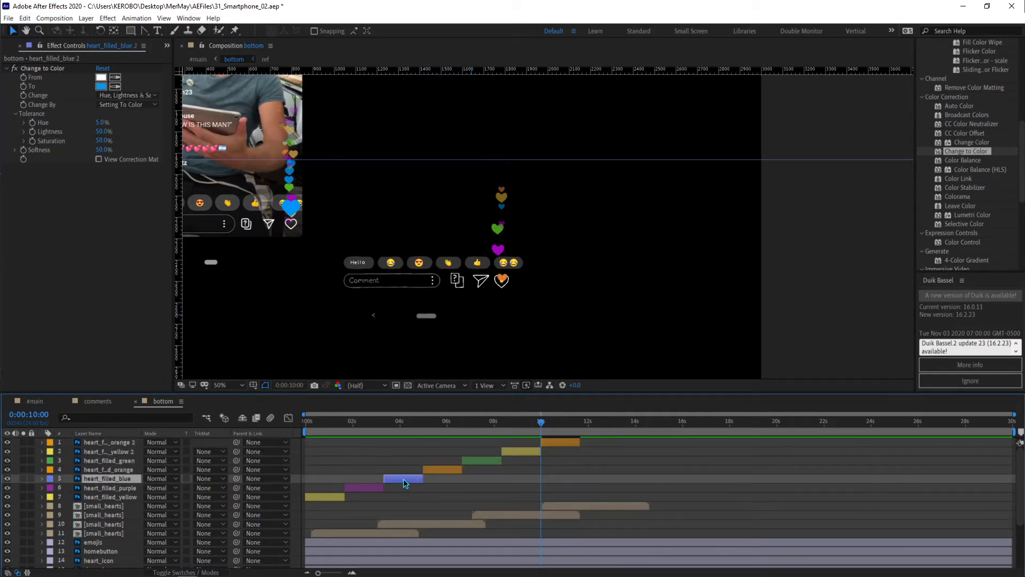
{"action": "key", "text": "ctrl+d"}
{"action": "key", "text": "bracketleft"}
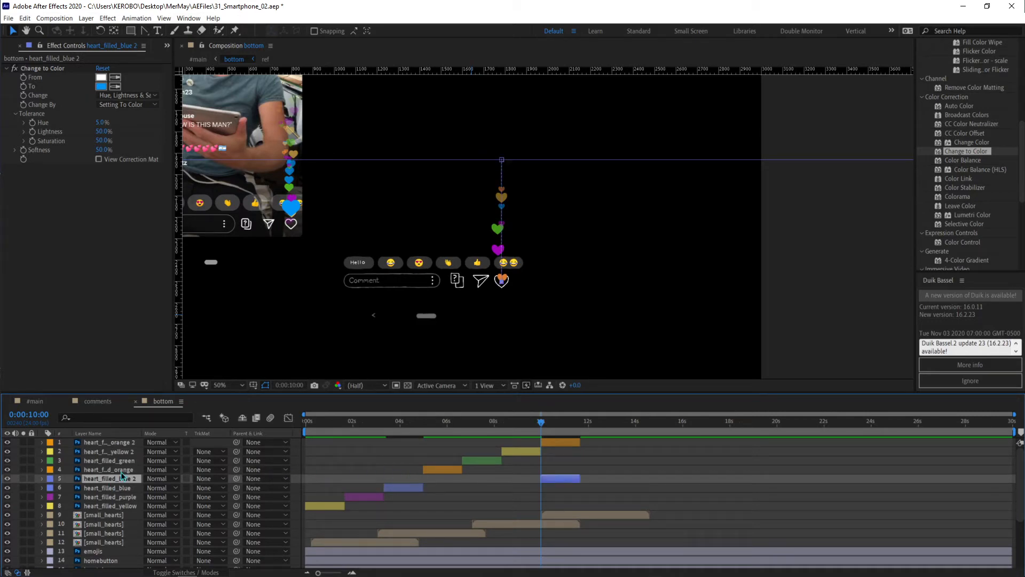
{"action": "left_click_drag", "start_coordinate": [119, 461], "coordinate": [129, 440]}
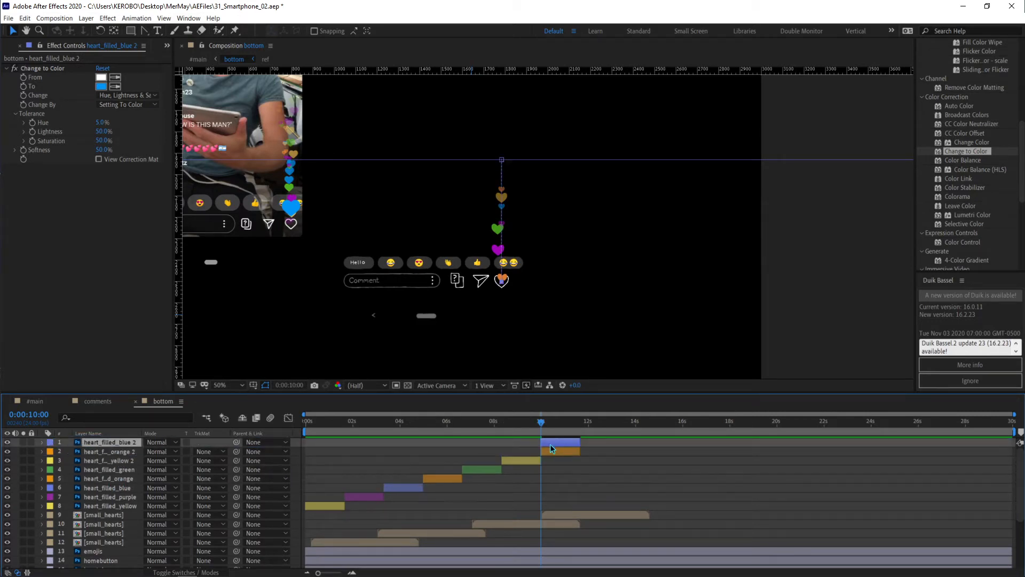
{"action": "left_click_drag", "start_coordinate": [555, 441], "coordinate": [594, 441]}
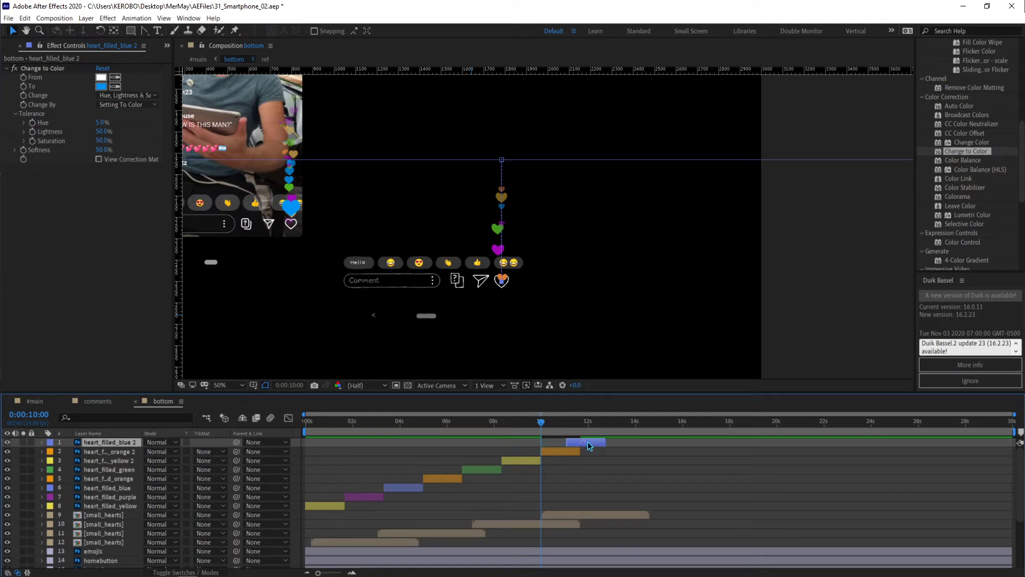
Duplicate heart_filled_green and align the copy's start with the end of heart_filled_blue 2 at 0:00:13:07.
{"action": "left_click", "coordinate": [470, 470]}
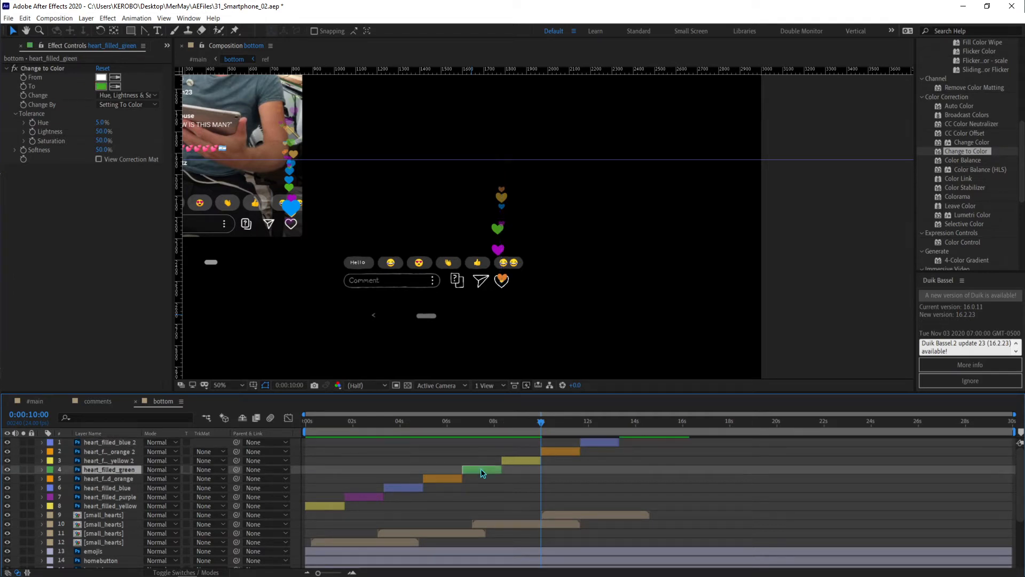
{"action": "key", "text": "ctrl+d"}
{"action": "left_click_drag", "start_coordinate": [476, 469], "coordinate": [626, 470]}
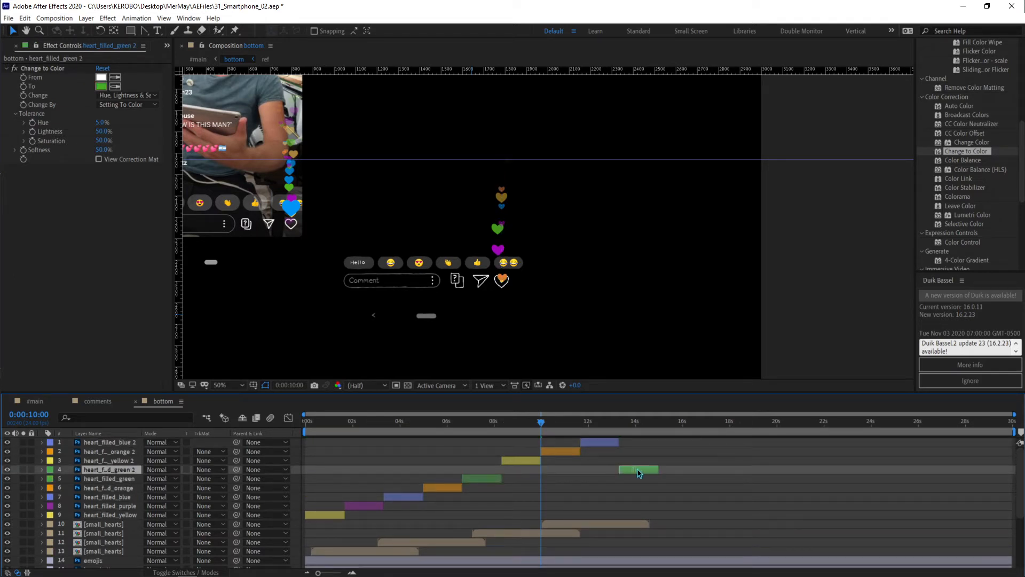
{"action": "left_click", "coordinate": [621, 423]}
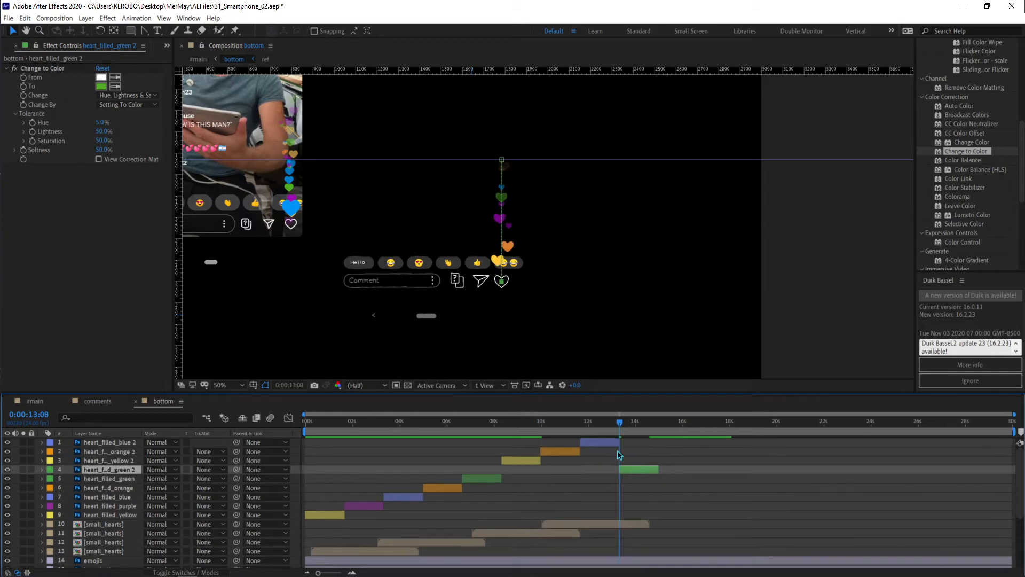
{"action": "left_click", "coordinate": [600, 442]}
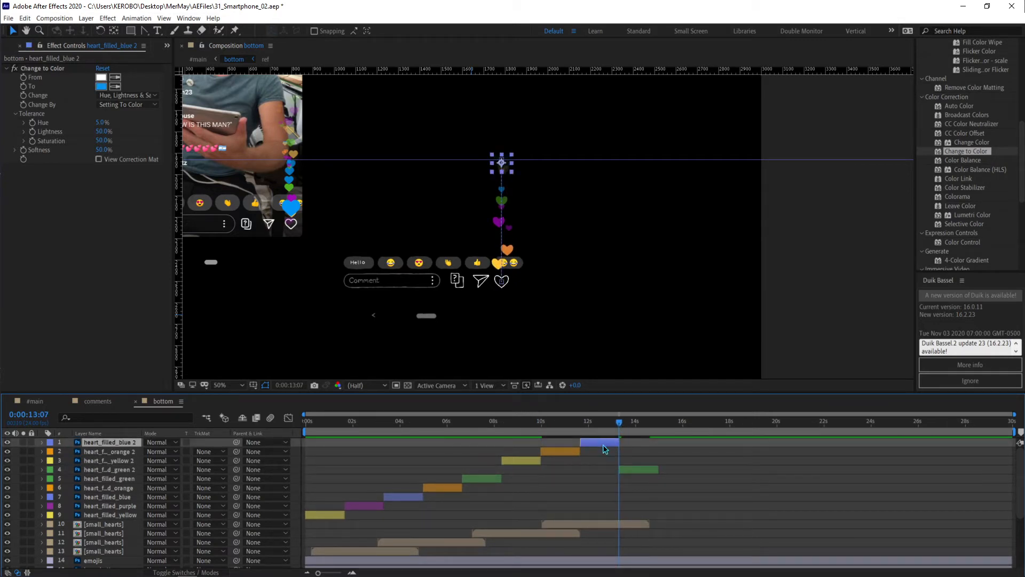
{"action": "left_click", "coordinate": [639, 470]}
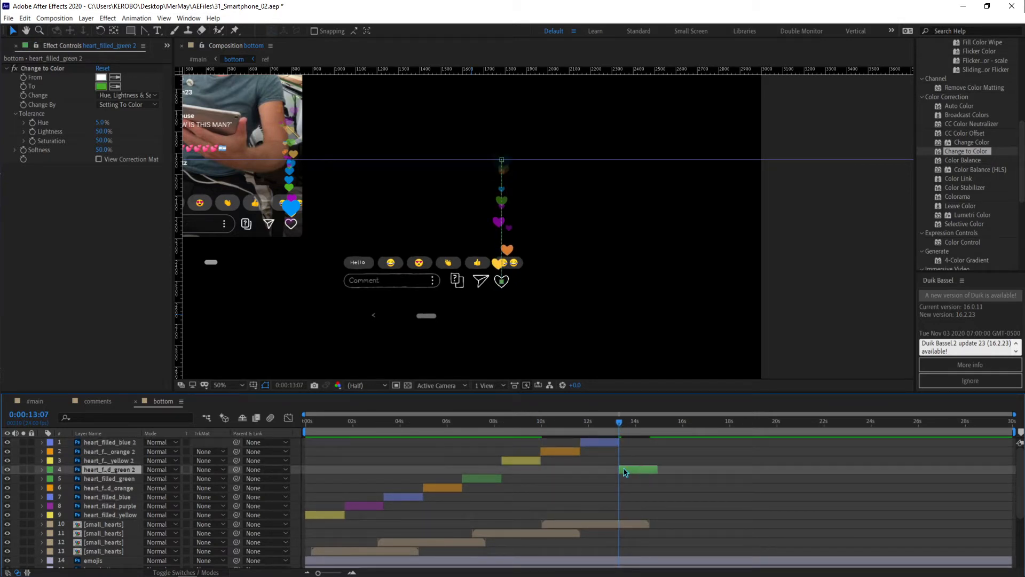
Duplicate heart_filled_purple and shift the copy to start where heart_filled_green 2 ends, at about 15 seconds.
{"action": "left_click", "coordinate": [351, 505]}
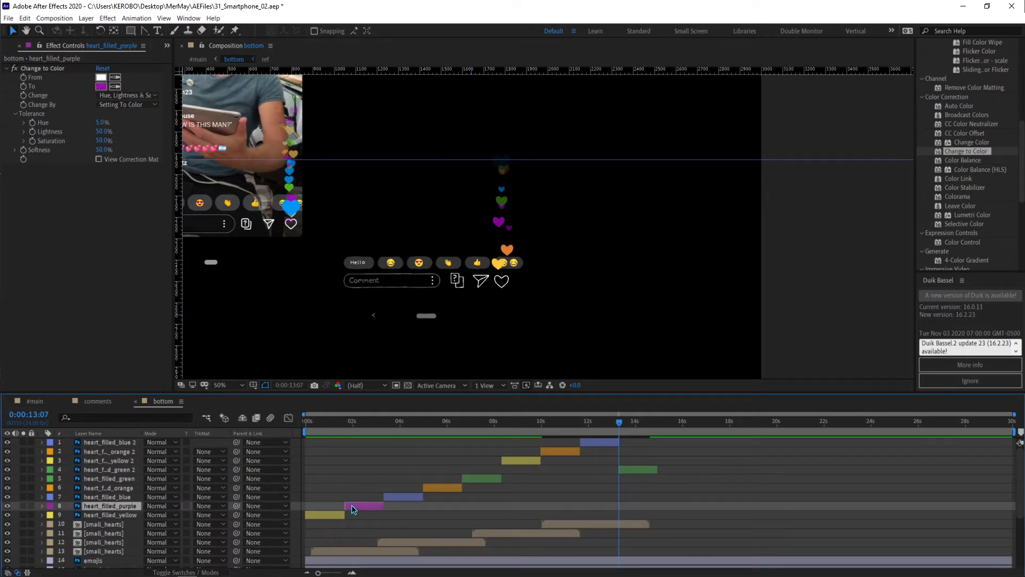
{"action": "key", "text": "ctrl+d"}
{"action": "left_click_drag", "start_coordinate": [370, 505], "coordinate": [682, 505]}
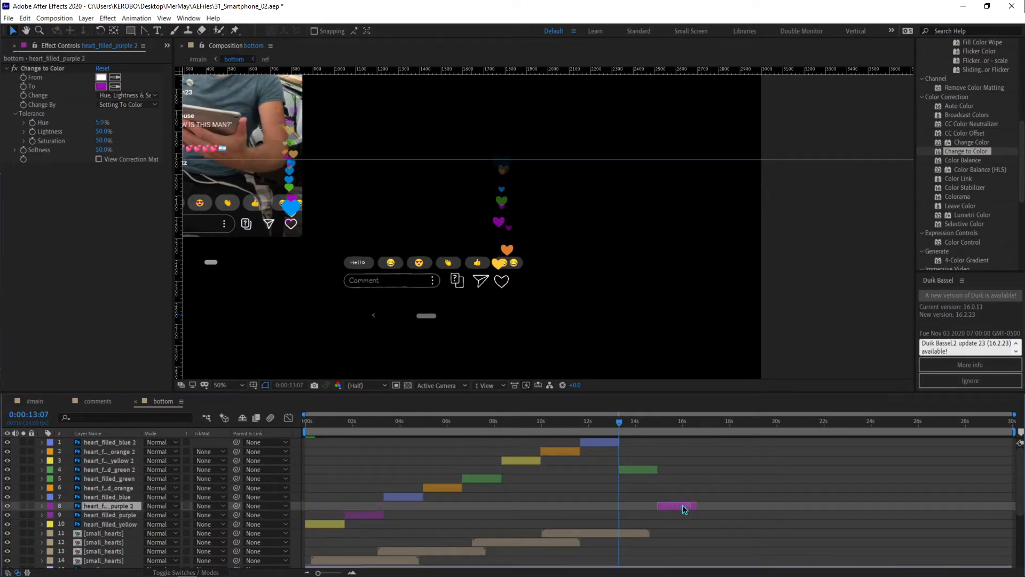
Move heart_filled_green 2 to the top of the layer stack, place heart_filled_purple 2 above it, and save the project.
{"action": "left_click", "coordinate": [629, 469]}
{"action": "left_click_drag", "start_coordinate": [155, 465], "coordinate": [114, 438]}
{"action": "left_click", "coordinate": [129, 514]}
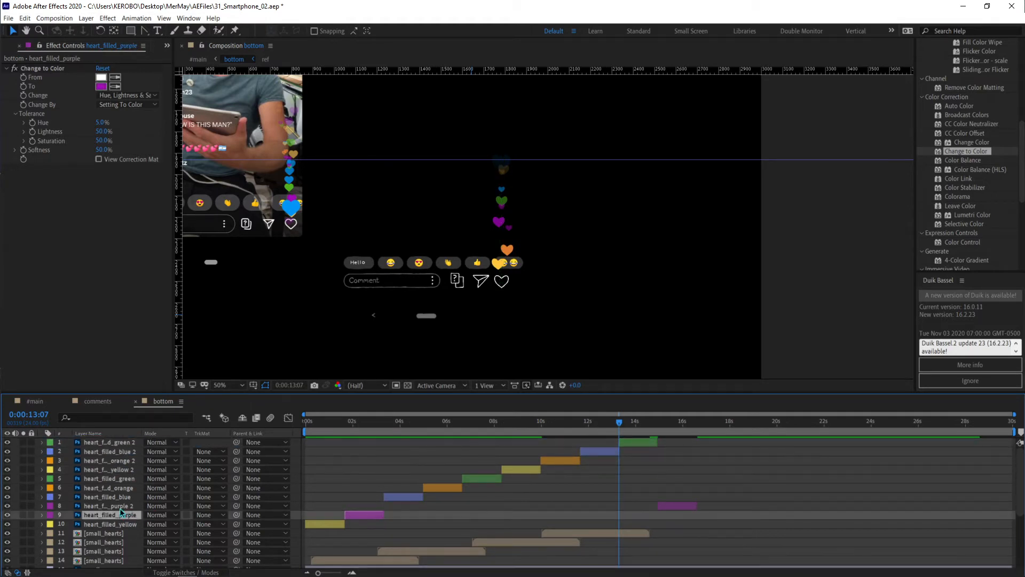
{"action": "left_click", "coordinate": [114, 504]}
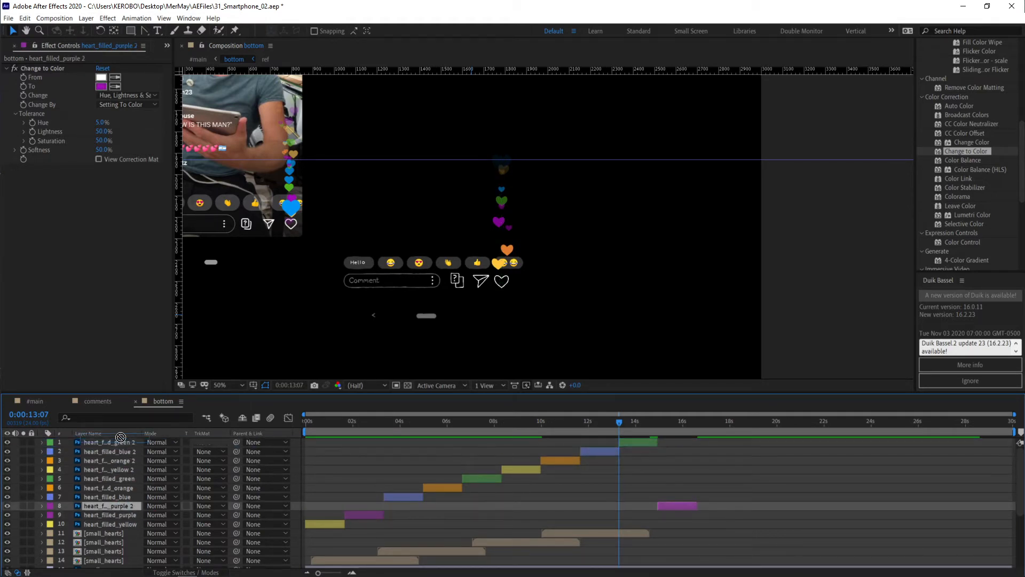
{"action": "key", "text": "ctrl+shift+bracketright"}
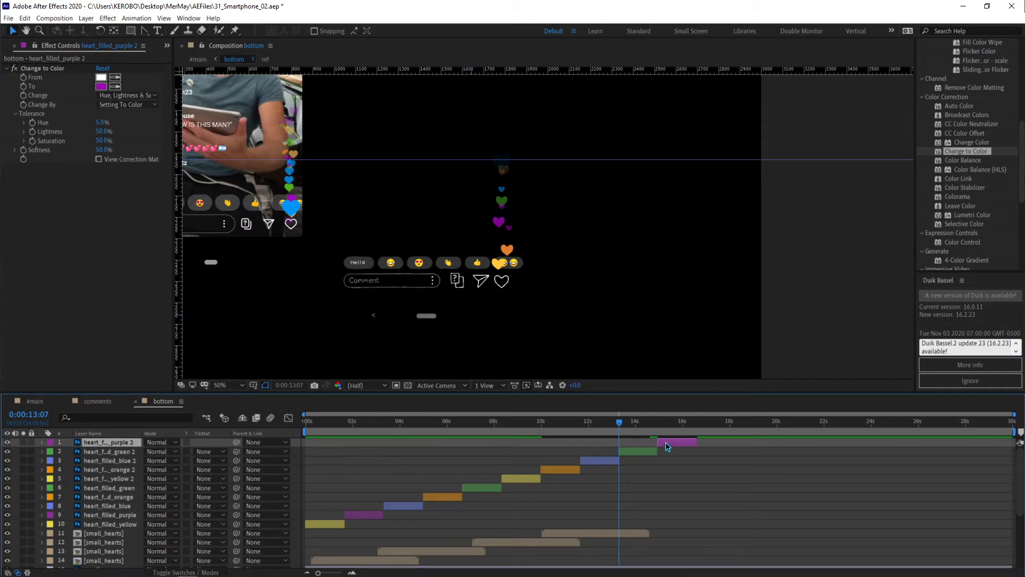
{"action": "key", "text": "ctrl+s"}
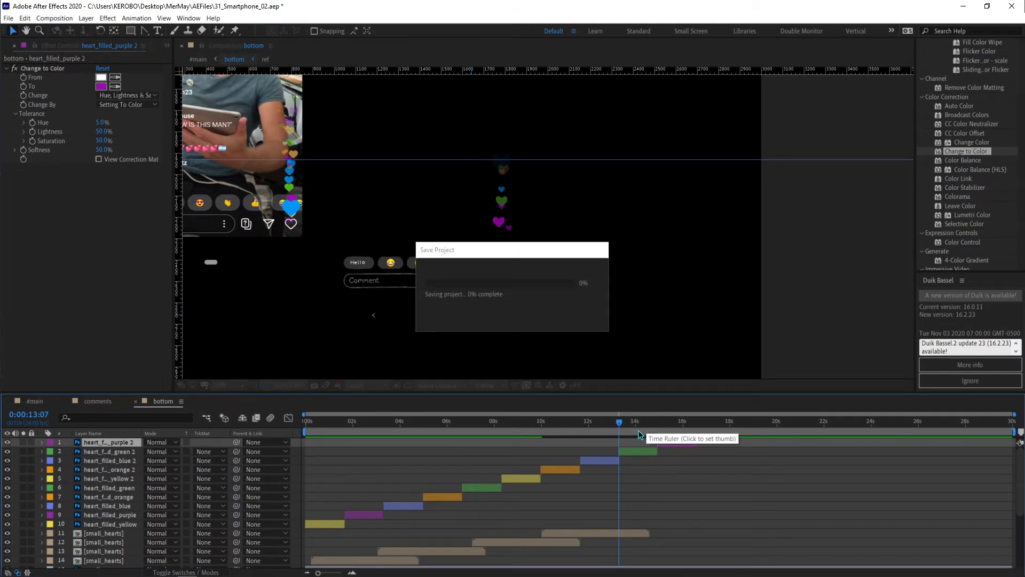
Duplicate heart_filled_blue 2, start the copy at 0:00:16:14 directly after heart_filled_purple 2, and move it to the top of the layer stack.
{"action": "left_click", "coordinate": [681, 427]}
{"action": "left_click", "coordinate": [696, 421]}
{"action": "left_click", "coordinate": [587, 460]}
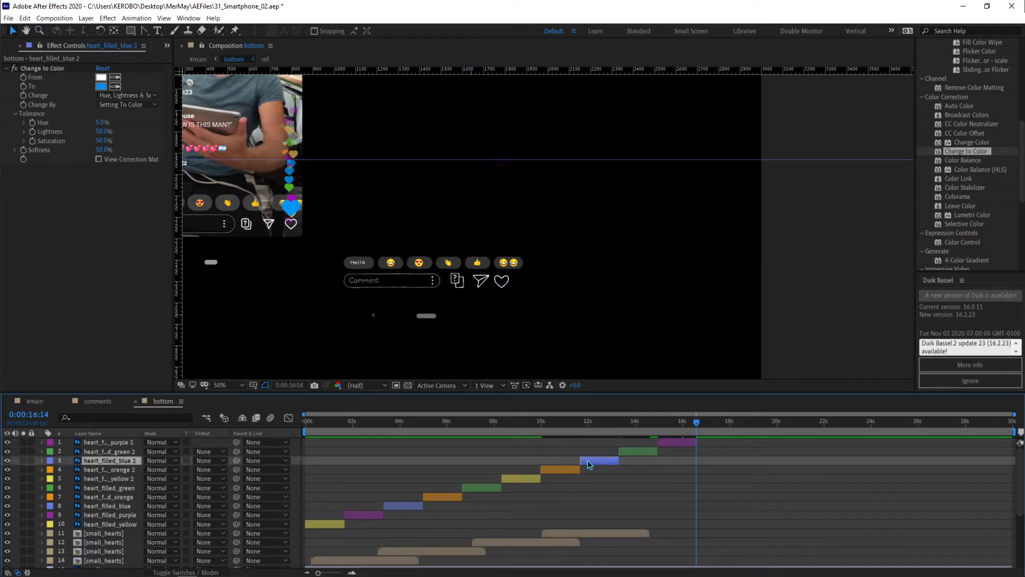
{"action": "key", "text": "ctrl+d"}
{"action": "key", "text": "bracketleft"}
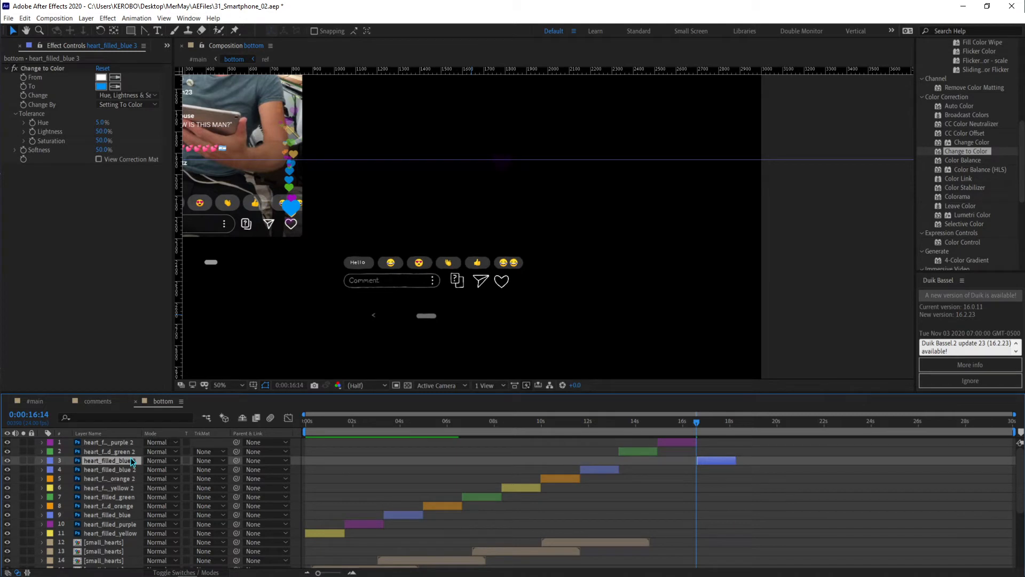
{"action": "key", "text": "ctrl+shift+bracketright"}
Duplicate heart_filled_orange 2, move the copy to the top of the layer stack, and start it where heart_filled_blue 3 ends.
{"action": "left_click", "coordinate": [547, 477]}
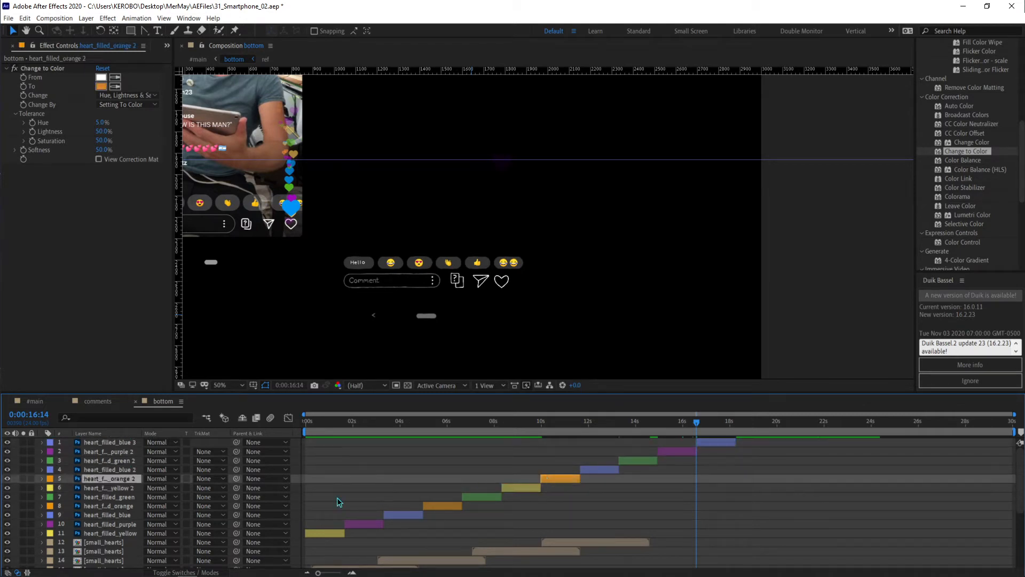
{"action": "key", "text": "ctrl+d"}
{"action": "left_click_drag", "start_coordinate": [129, 476], "coordinate": [125, 439]}
{"action": "left_click_drag", "start_coordinate": [550, 442], "coordinate": [745, 443]}
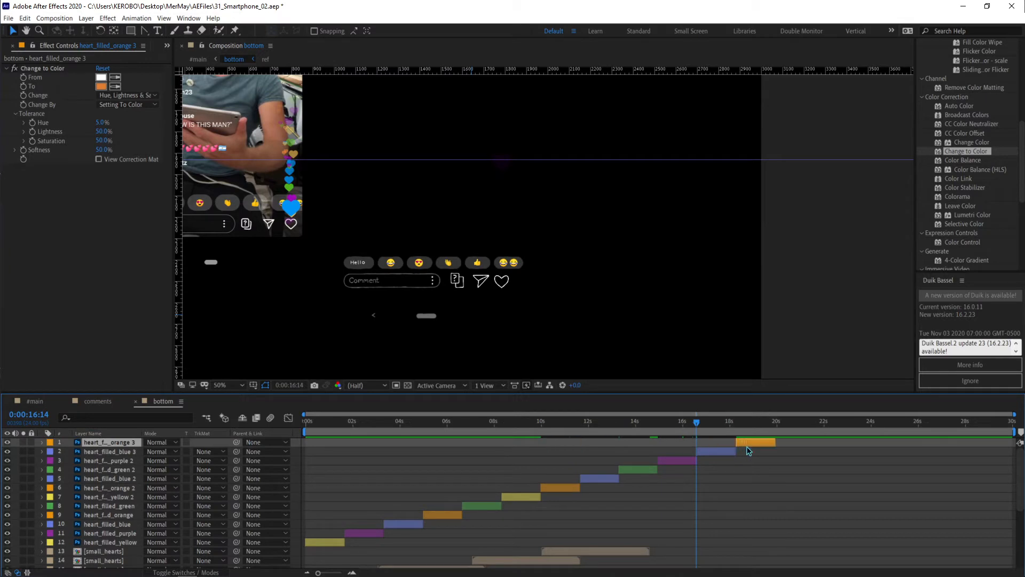
Duplicate heart_filled_yellow 2, move the copy to the top of the stack, and start it at the end of heart_filled_orange 3, about 20 seconds.
{"action": "left_click", "coordinate": [514, 494]}
{"action": "key", "text": "ctrl+d"}
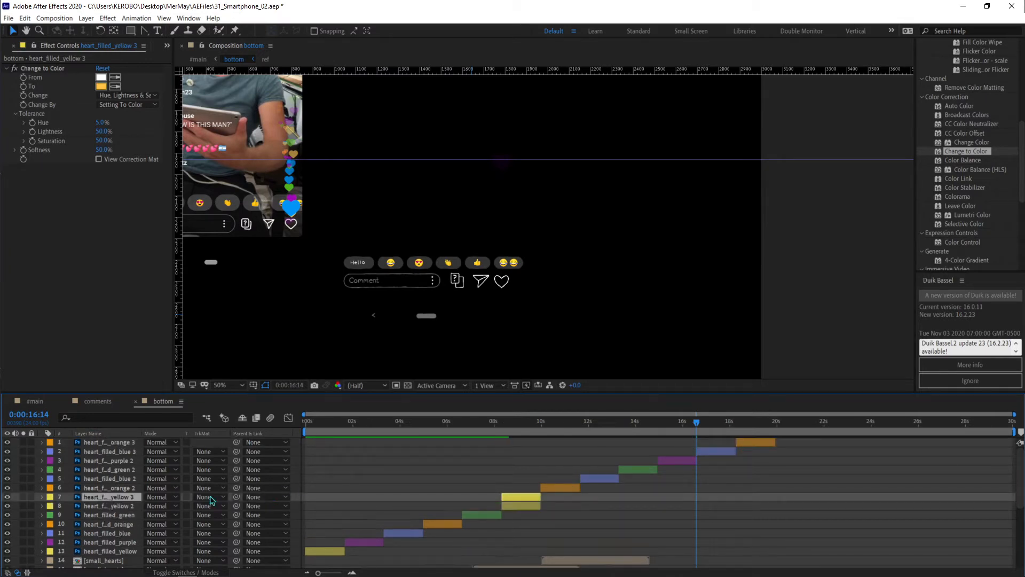
{"action": "left_click_drag", "start_coordinate": [107, 498], "coordinate": [117, 438]}
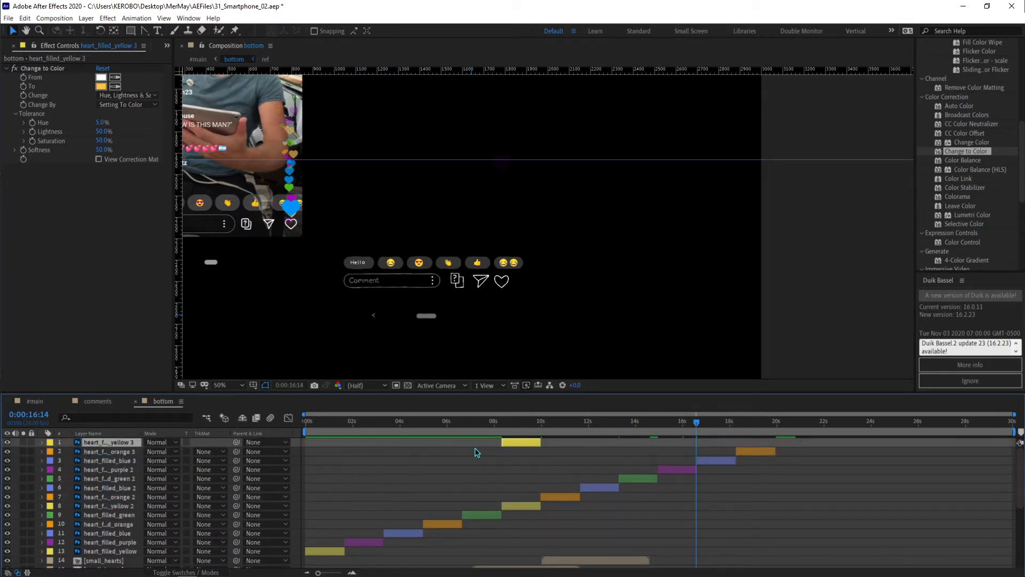
{"action": "left_click_drag", "start_coordinate": [516, 444], "coordinate": [796, 441]}
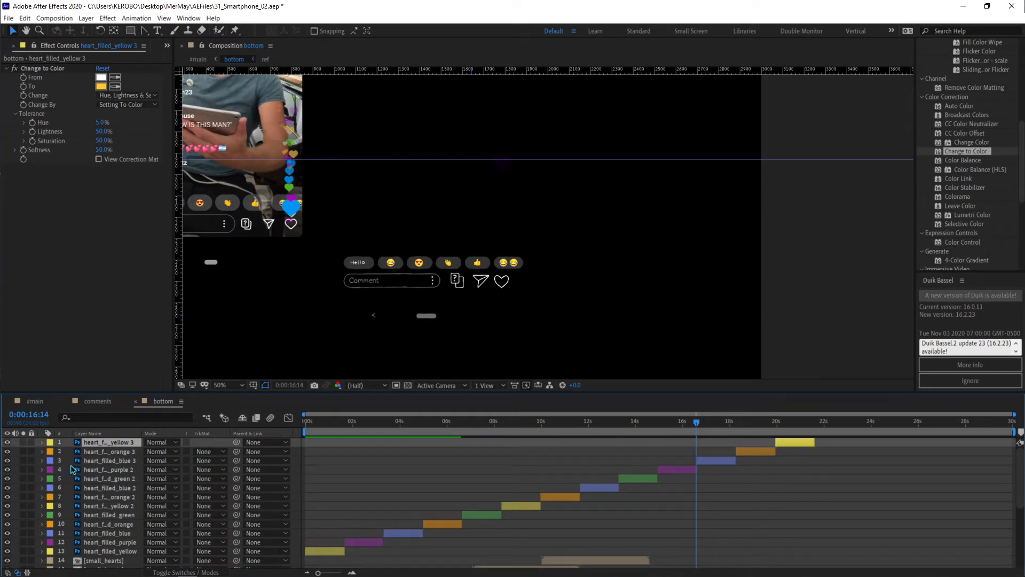
Duplicate heart_filled_purple 2, move the copy to the top of the layer stack, and start it directly after heart_filled_yellow 3.
{"action": "left_click", "coordinate": [686, 468]}
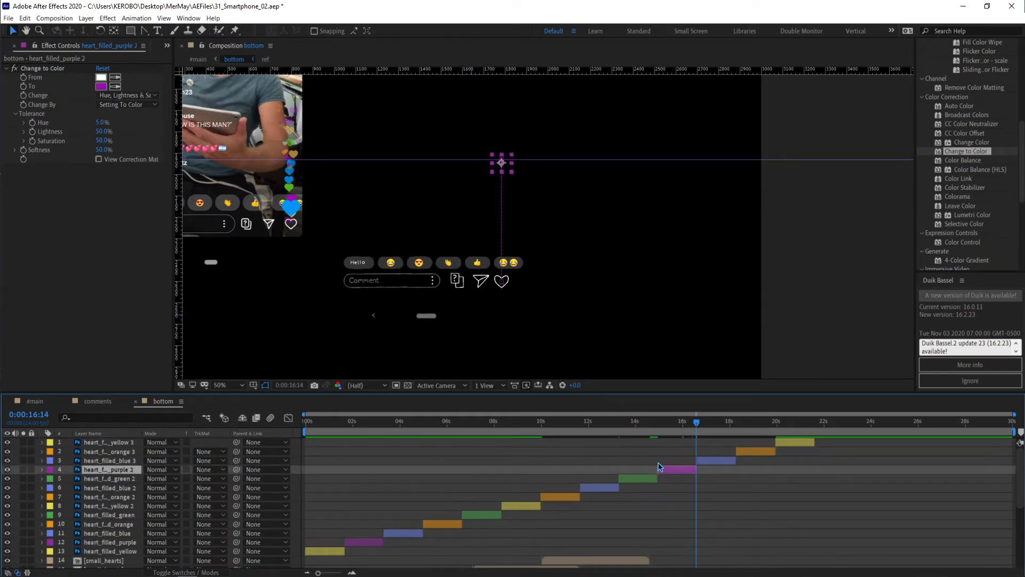
{"action": "key", "text": "ctrl+d"}
{"action": "left_click_drag", "start_coordinate": [119, 467], "coordinate": [120, 439]}
{"action": "left_click_drag", "start_coordinate": [678, 440], "coordinate": [856, 454]}
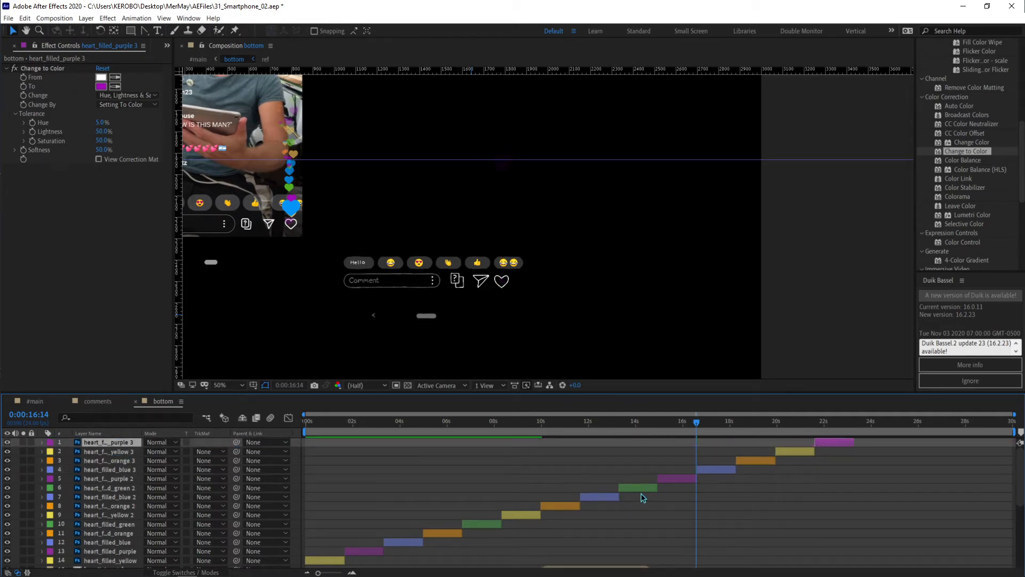
Duplicate heart_filled_green 2, move the copy to the top of the layer stack, and start it where heart_filled_purple 3 ends.
{"action": "left_click", "coordinate": [643, 487]}
{"action": "key", "text": "ctrl+d"}
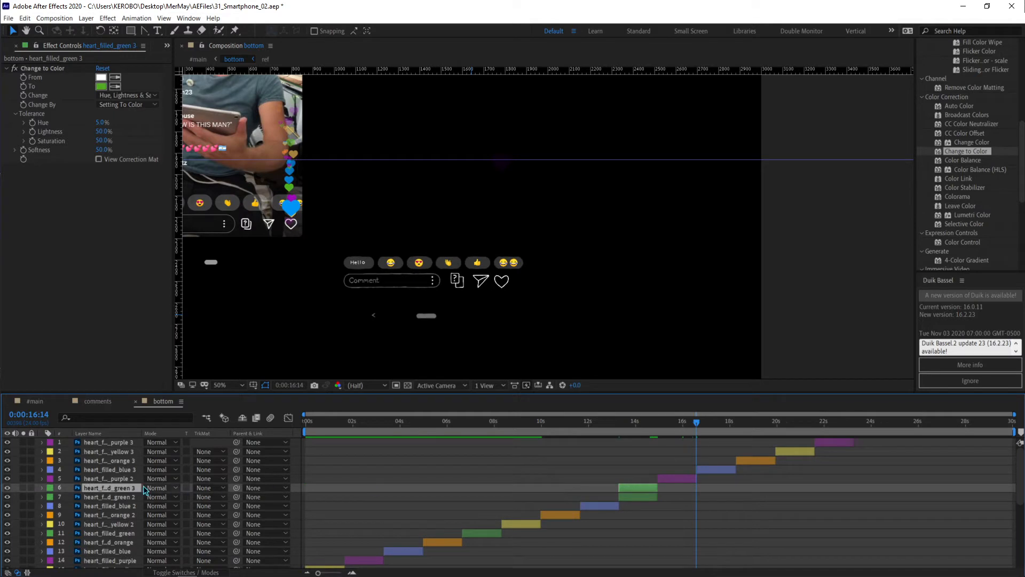
{"action": "left_click_drag", "start_coordinate": [133, 457], "coordinate": [133, 439]}
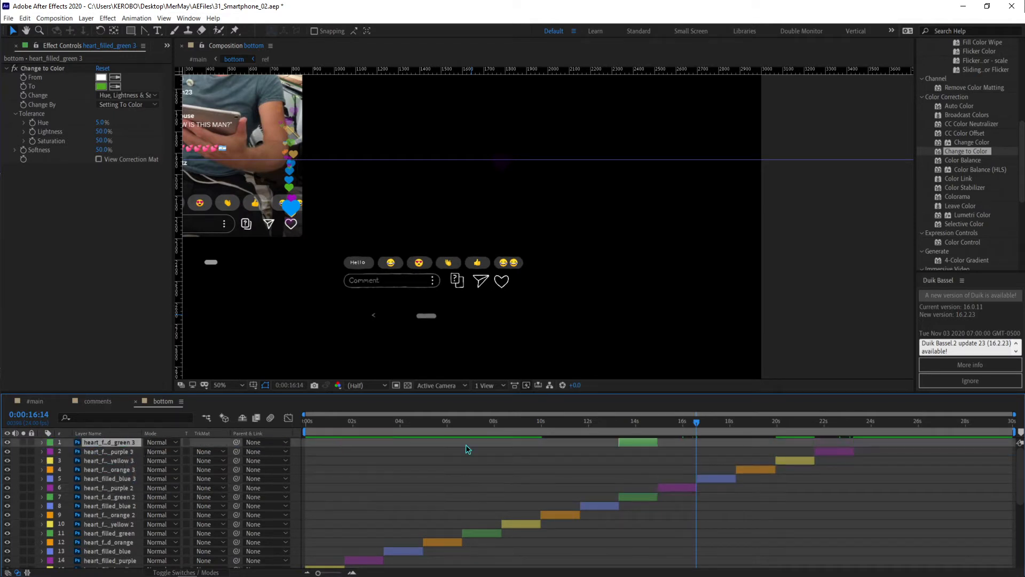
{"action": "left_click_drag", "start_coordinate": [656, 443], "coordinate": [867, 438]}
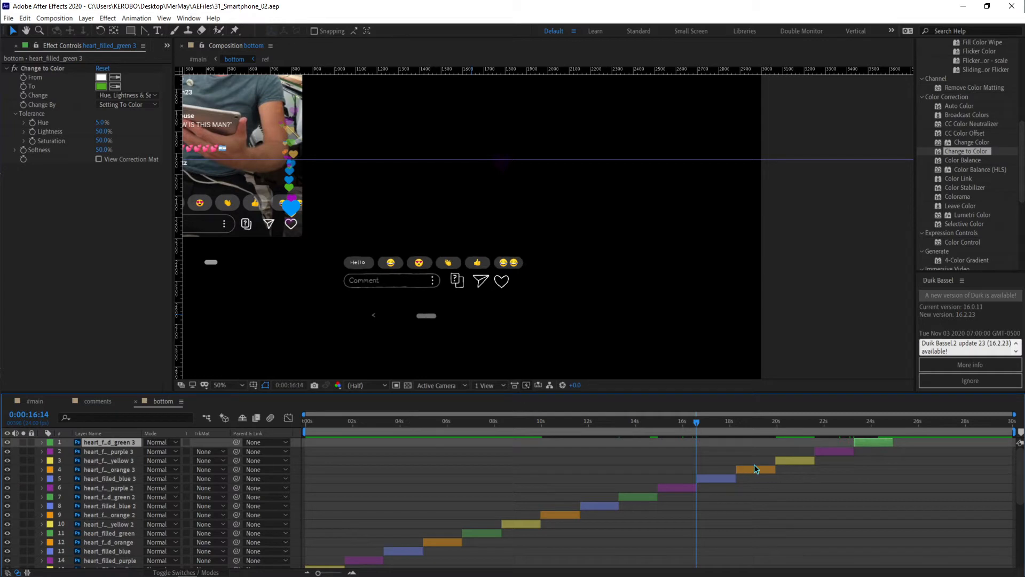
Duplicate heart_filled_yellow 3, put the copy on top of the stack, and start it at the end of heart_filled_green 3, about 25 seconds.
{"action": "left_click", "coordinate": [791, 460]}
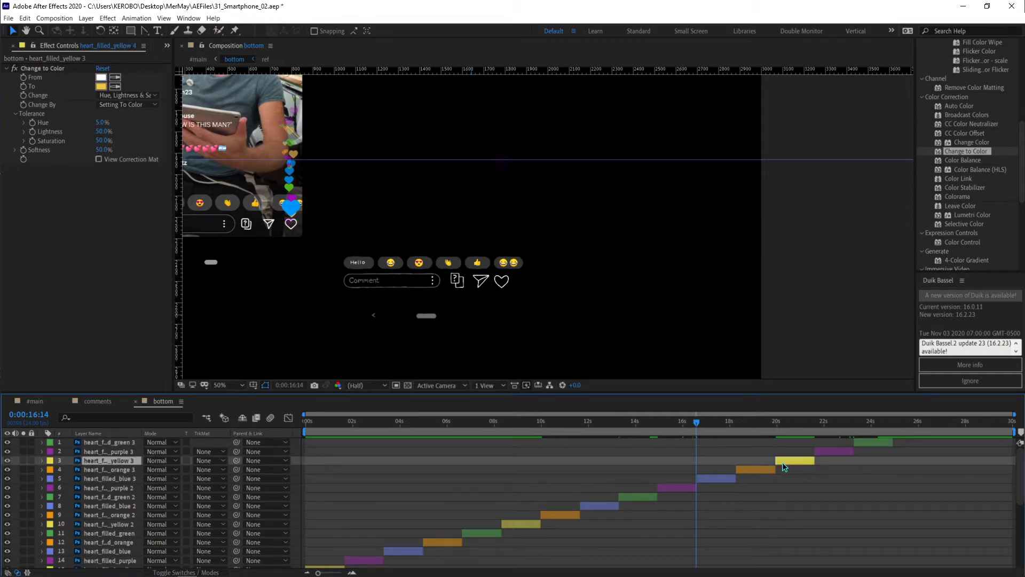
{"action": "key", "text": "ctrl+d"}
{"action": "left_click_drag", "start_coordinate": [124, 451], "coordinate": [122, 437]}
{"action": "left_click_drag", "start_coordinate": [795, 442], "coordinate": [913, 442]}
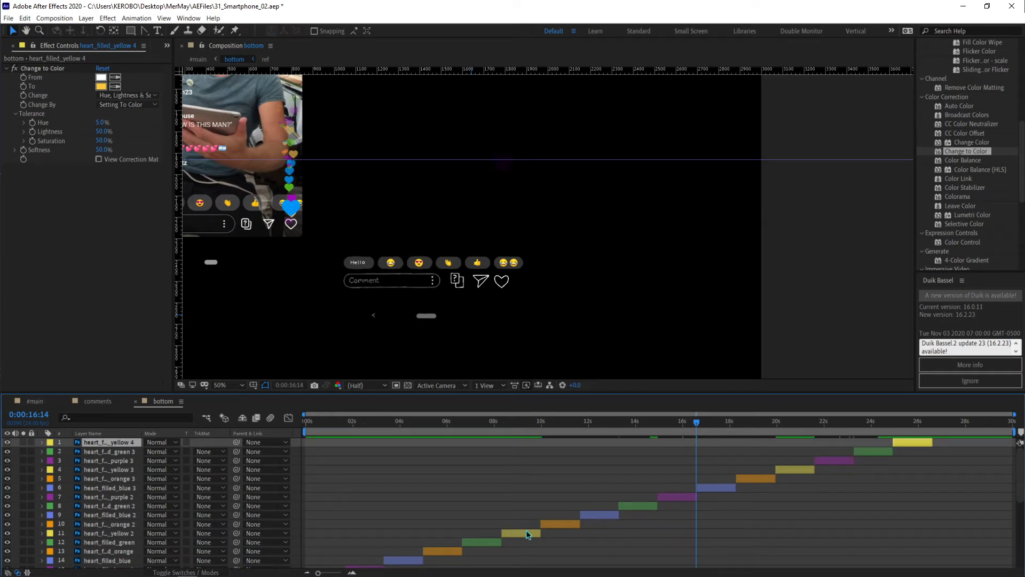
Duplicate heart_filled_green, move the copy to the top of the layer stack, and shift it to end at the composition's 30-second end.
{"action": "left_click", "coordinate": [477, 542]}
{"action": "key", "text": "ctrl+d"}
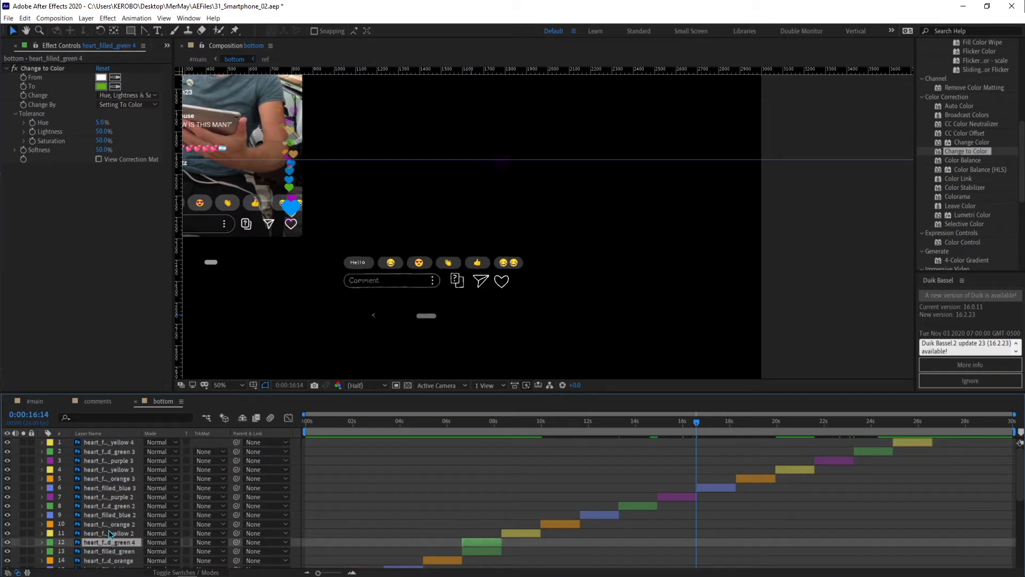
{"action": "left_click_drag", "start_coordinate": [107, 439], "coordinate": [109, 439]}
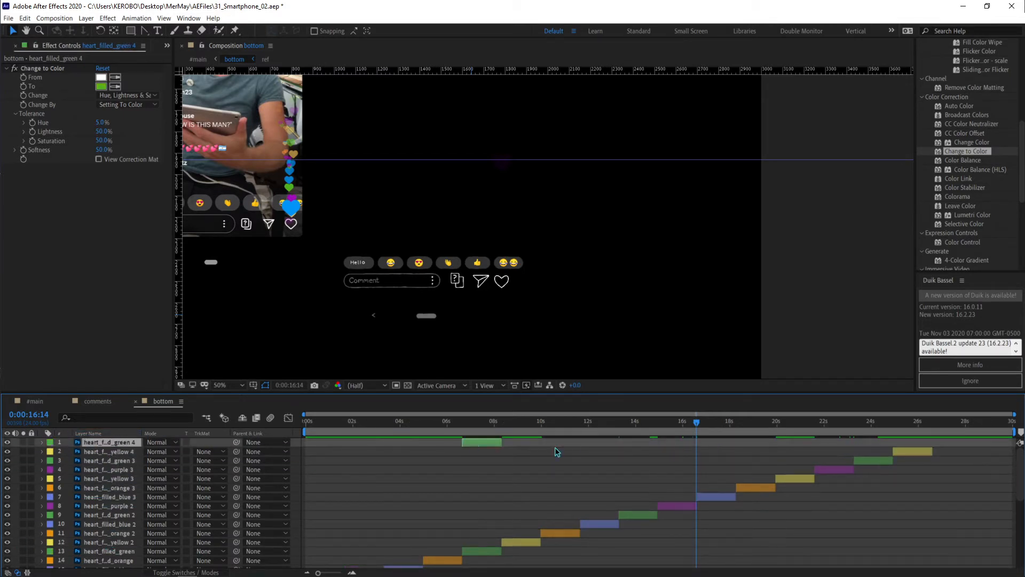
{"action": "left_click_drag", "start_coordinate": [482, 441], "coordinate": [992, 441]}
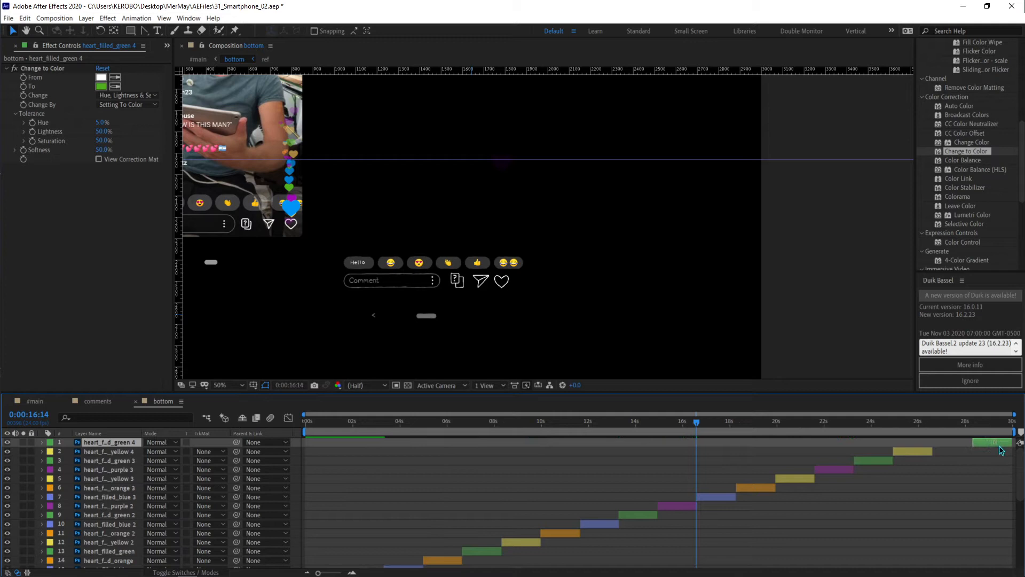
Try filling the gap between heart_filled_yellow 4 and heart_filled_green 4 with a duplicate of heart_filled_purple 2, and delete that duplicate.
{"action": "left_click", "coordinate": [677, 506]}
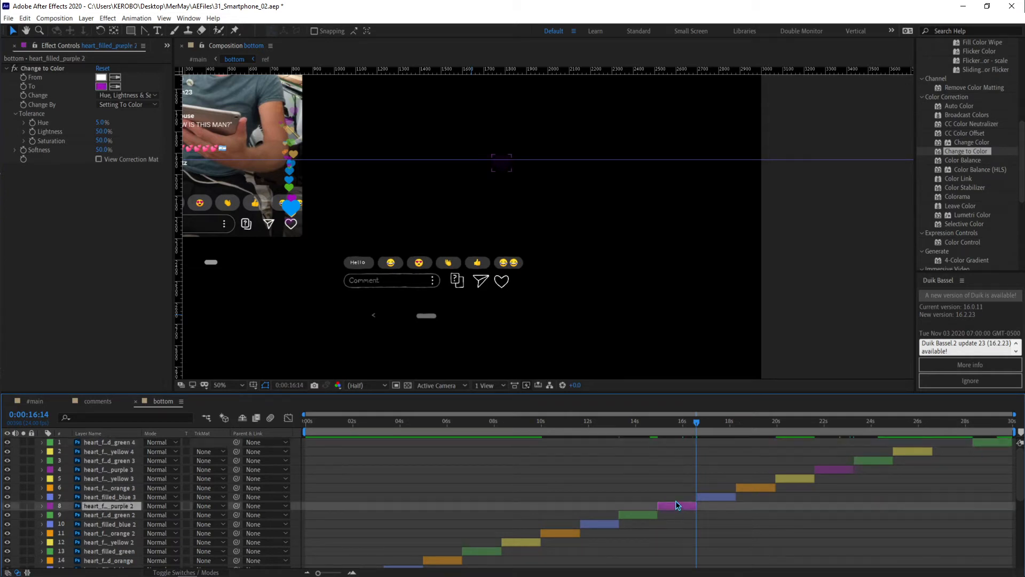
{"action": "key", "text": "ctrl+d"}
{"action": "left_click_drag", "start_coordinate": [115, 506], "coordinate": [121, 438]}
{"action": "left_click_drag", "start_coordinate": [678, 442], "coordinate": [959, 445]}
{"action": "left_click_drag", "start_coordinate": [129, 441], "coordinate": [131, 454]}
{"action": "left_click", "coordinate": [614, 505]}
{"action": "key", "text": "ctrl+s"}
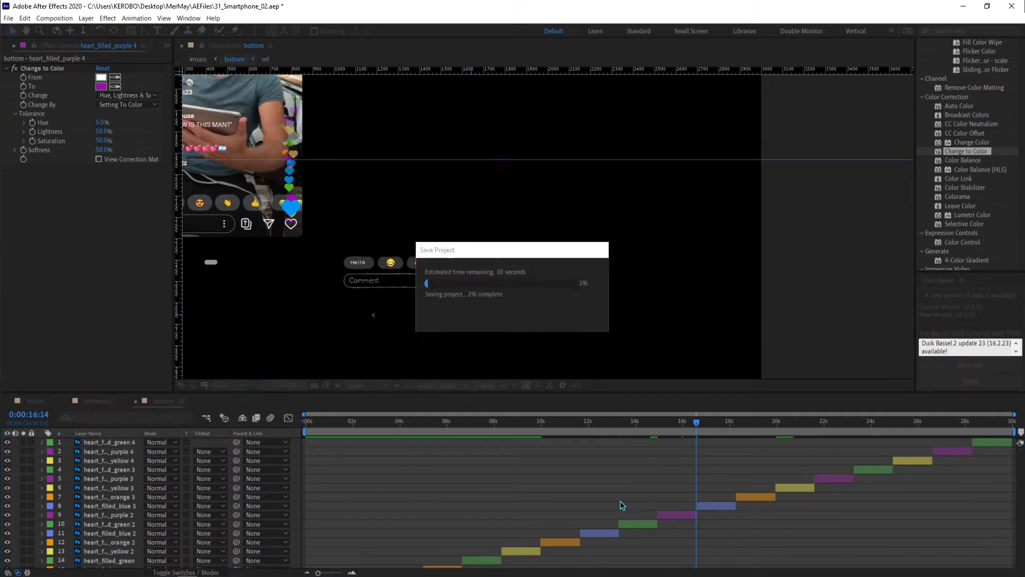
{"action": "left_click", "coordinate": [943, 454]}
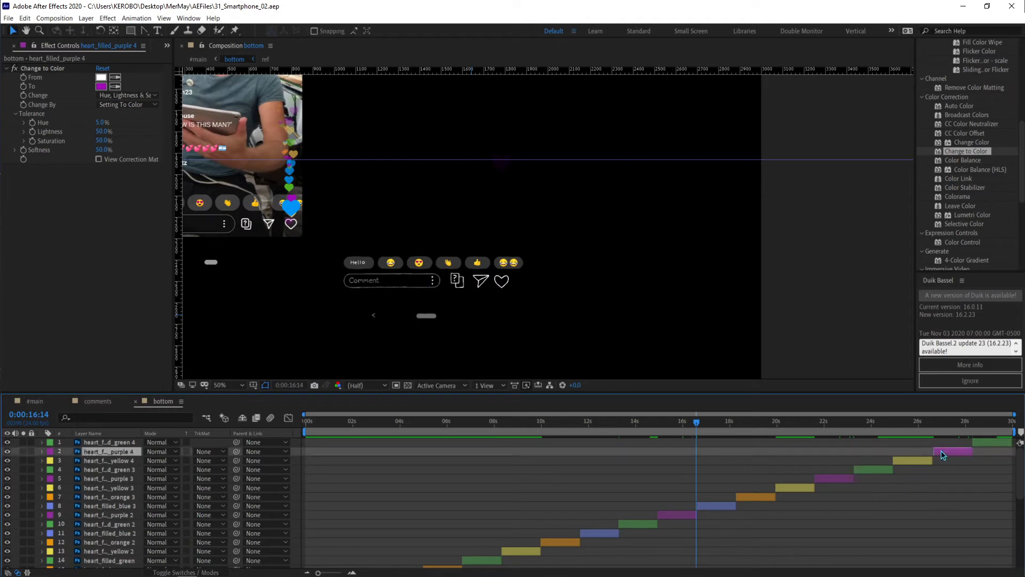
{"action": "key", "text": "Delete"}
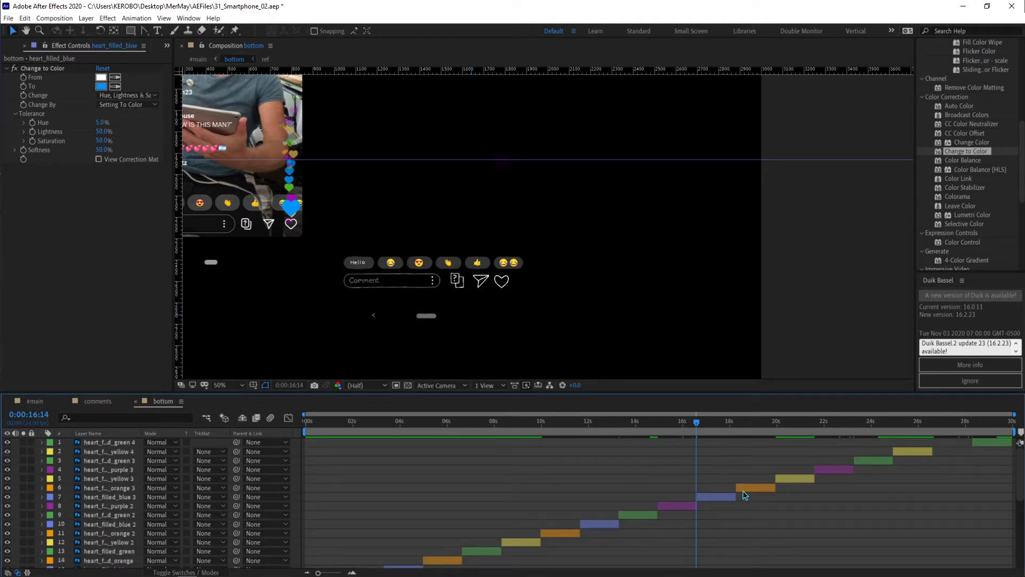
Duplicate heart_filled_orange 3, place the copy below heart_filled_green 4 to fill the gap after heart_filled_yellow 4, and save the project.
{"action": "left_click", "coordinate": [731, 489]}
{"action": "key", "text": "ctrl+d"}
{"action": "left_click_drag", "start_coordinate": [112, 489], "coordinate": [108, 451]}
{"action": "left_click_drag", "start_coordinate": [748, 450], "coordinate": [941, 456]}
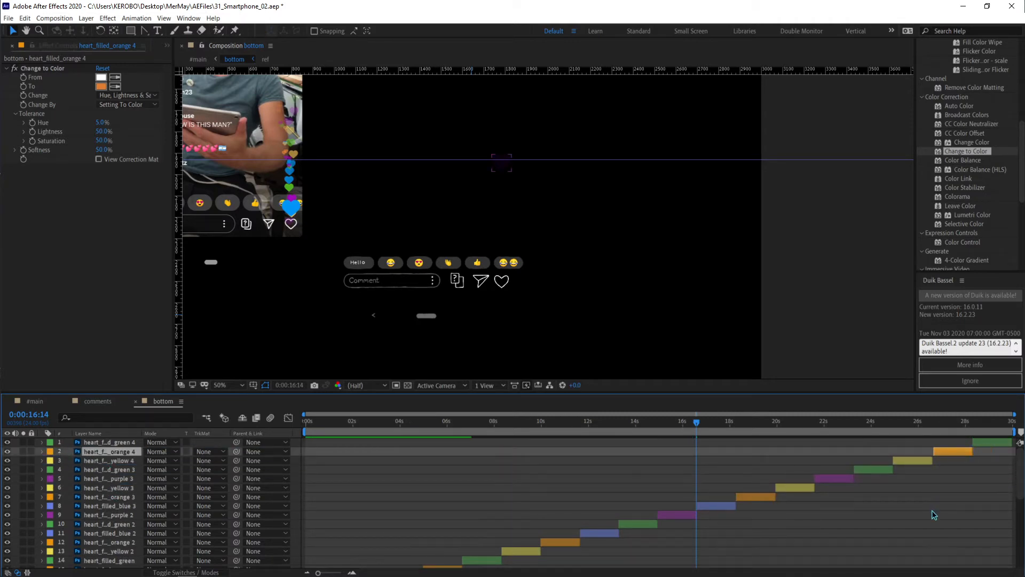
{"action": "key", "text": "ctrl+s"}
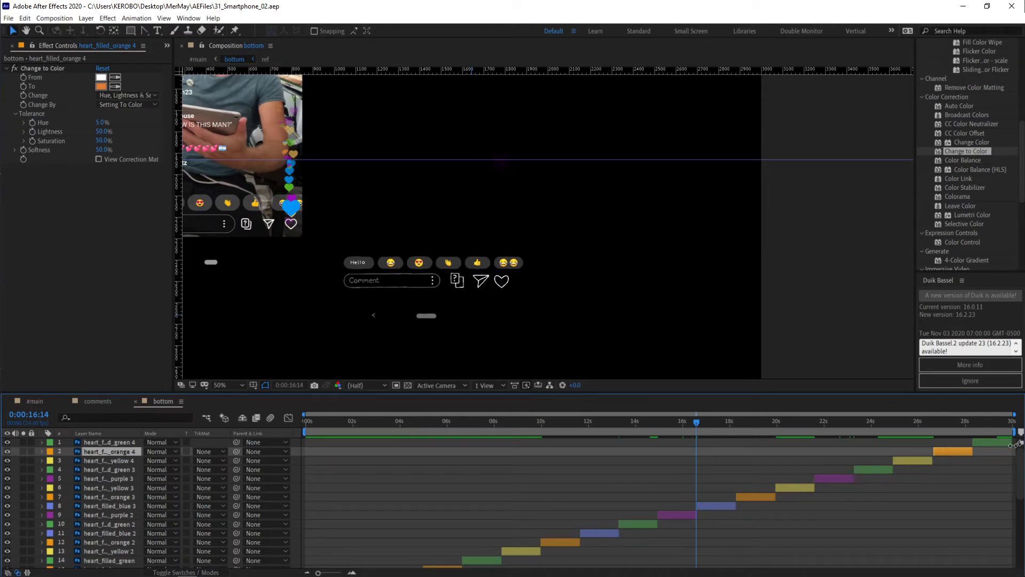
Preview the composition to check the floating heart animation along the timeline.
{"action": "key", "text": "space"}
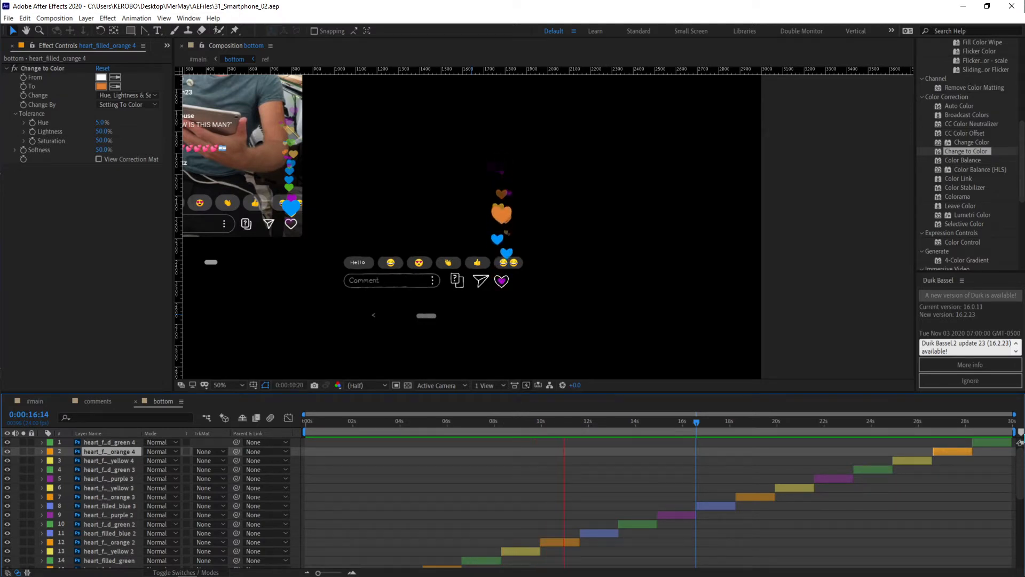
{"action": "key", "text": "space"}
{"action": "key", "text": "comma"}
Duplicate the four small_hearts layers and group the copies together directly above the originals in the layer stack.
{"action": "scroll", "coordinate": [521, 520], "scroll_direction": "down", "scroll_amount": 5}
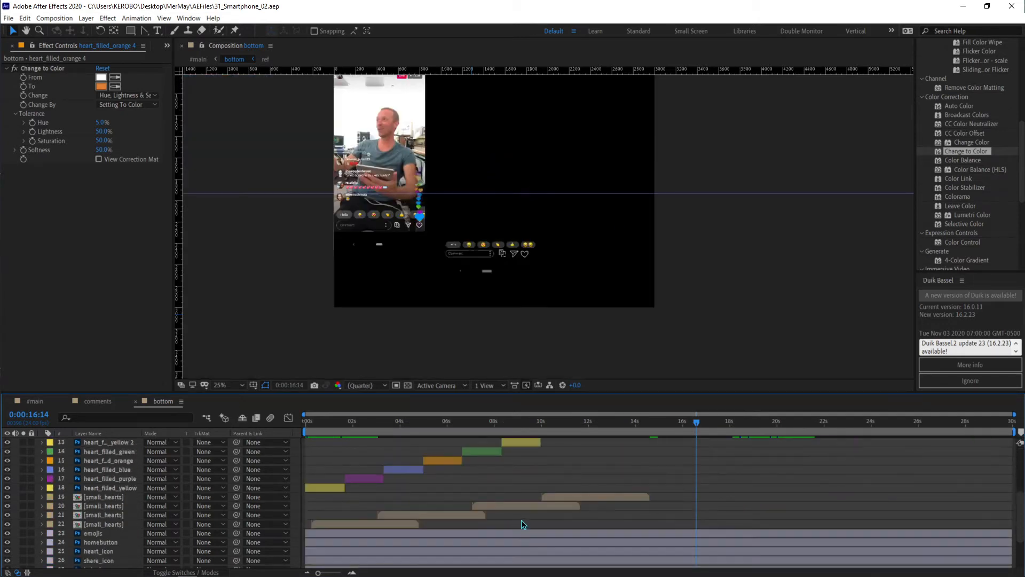
{"action": "scroll", "coordinate": [533, 516], "scroll_direction": "up", "scroll_amount": 3}
{"action": "scroll", "coordinate": [514, 462], "scroll_direction": "down", "scroll_amount": 2}
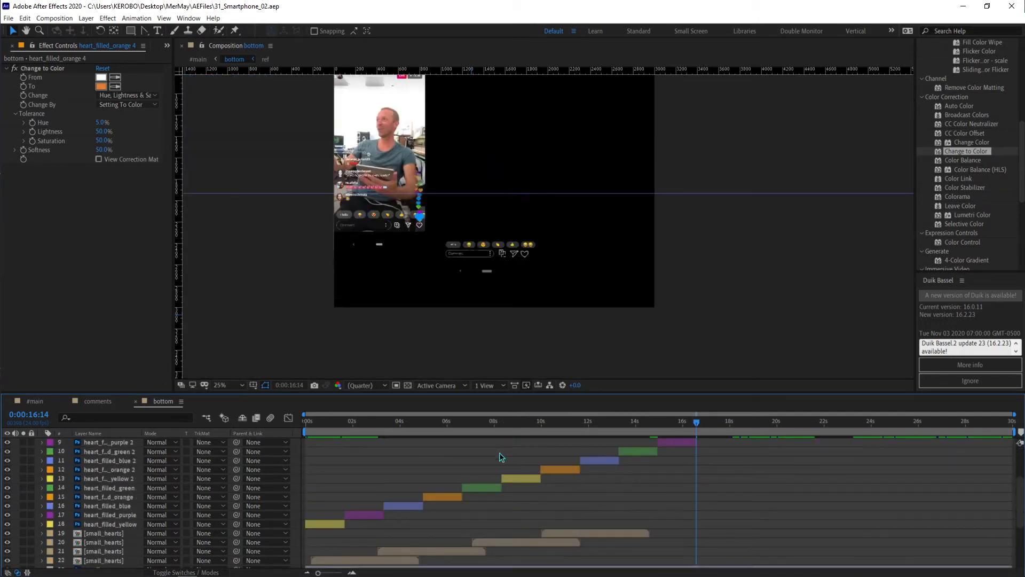
{"action": "left_click", "coordinate": [498, 424]}
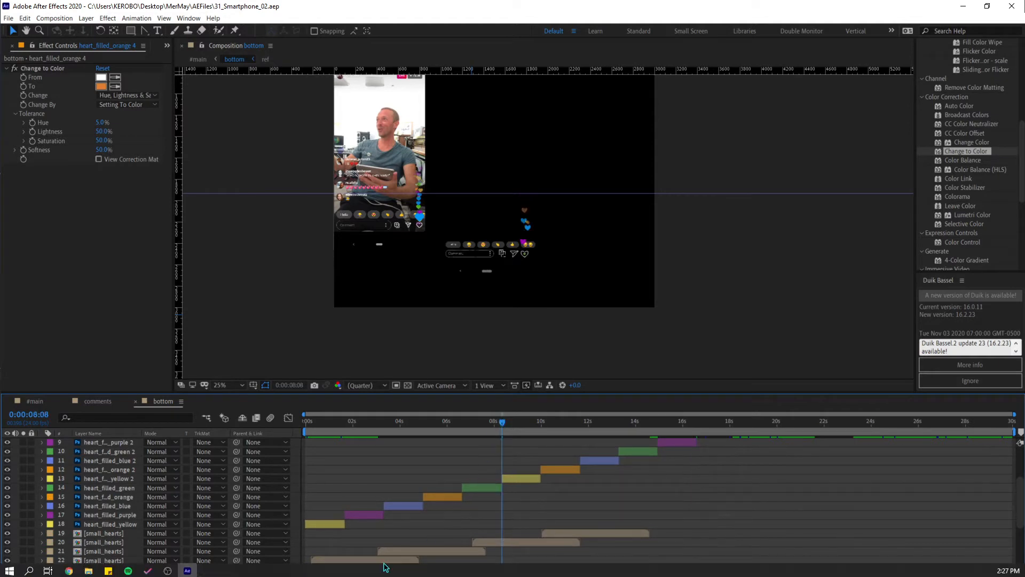
{"action": "scroll", "coordinate": [397, 508], "scroll_direction": "down", "scroll_amount": 4}
{"action": "scroll", "coordinate": [396, 508], "scroll_direction": "up", "scroll_amount": 3}
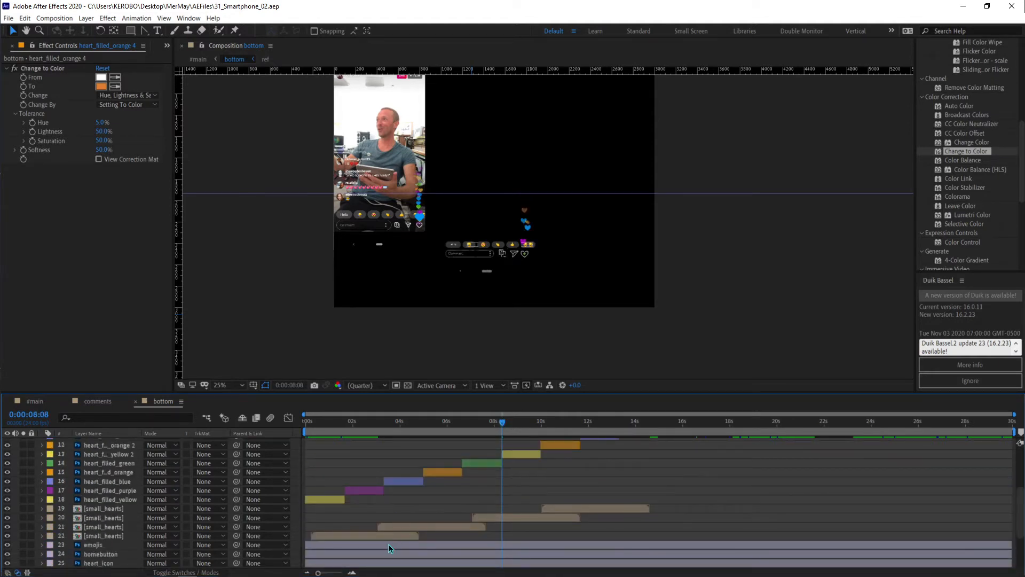
{"action": "left_click", "coordinate": [393, 535]}
{"action": "left_click", "coordinate": [587, 507], "text": "shift"}
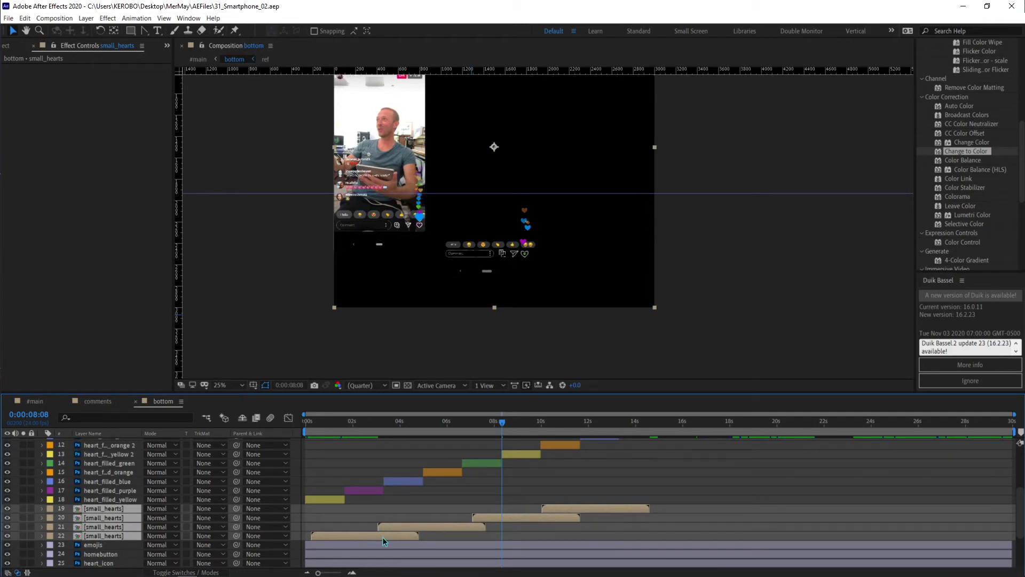
{"action": "key", "text": "ctrl+d"}
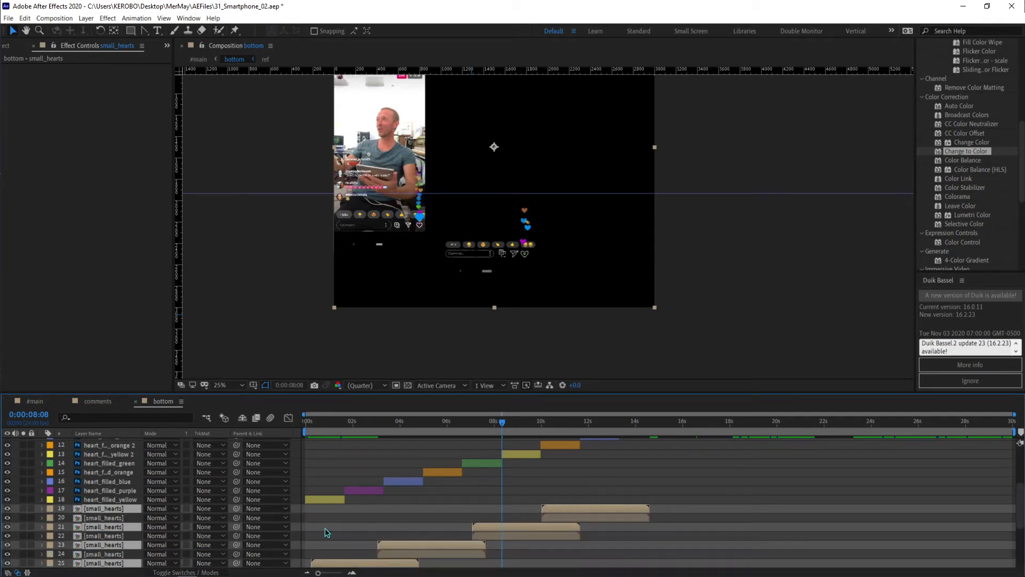
{"action": "left_click_drag", "start_coordinate": [125, 565], "coordinate": [124, 510]}
{"action": "scroll", "coordinate": [553, 493], "scroll_direction": "down", "scroll_amount": 2}
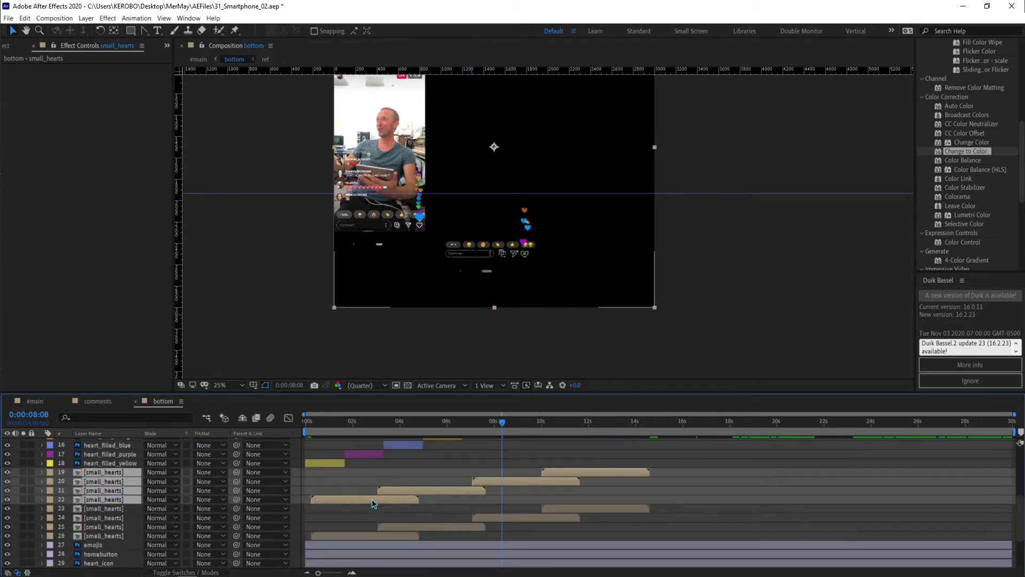
Shift the four copied small_hearts layers along the timeline so they start at about 13.5 s after the originals, and preview the hearts.
{"action": "left_click_drag", "start_coordinate": [361, 498], "coordinate": [674, 494]}
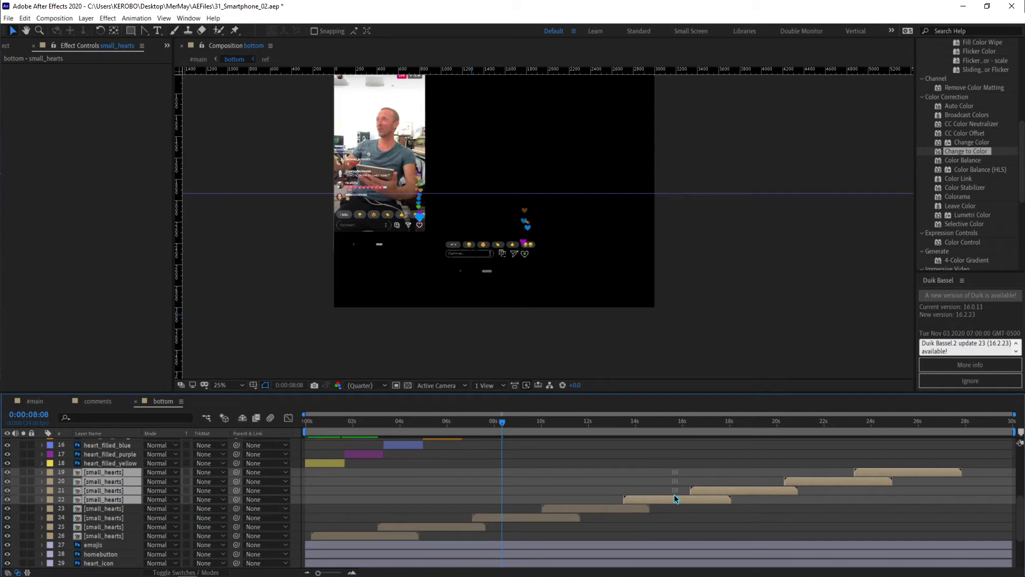
{"action": "scroll", "coordinate": [835, 489], "scroll_direction": "up", "scroll_amount": 4}
{"action": "left_click", "coordinate": [836, 516]}
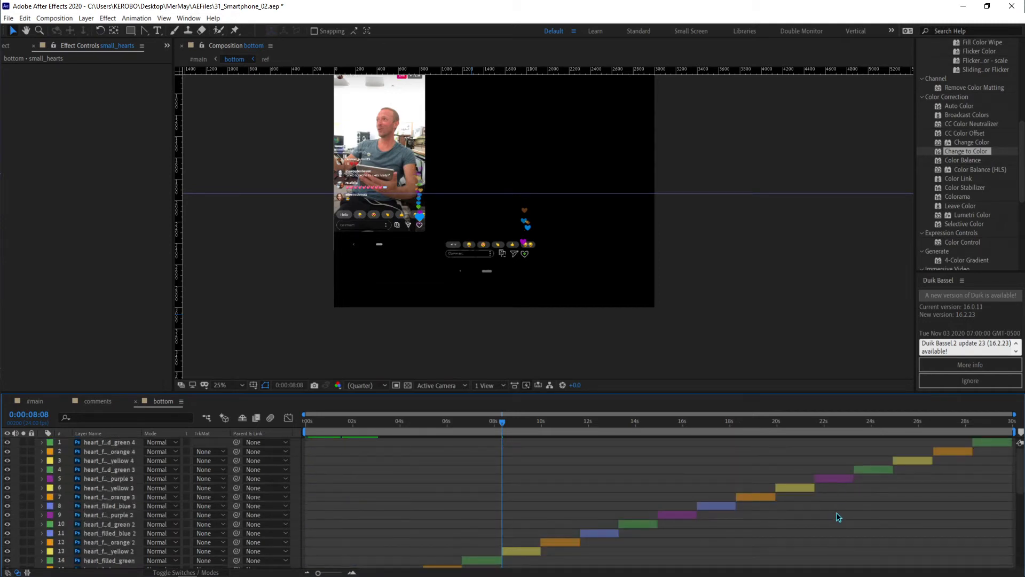
{"action": "scroll", "coordinate": [865, 518], "scroll_direction": "down", "scroll_amount": 3}
{"action": "scroll", "coordinate": [528, 501], "scroll_direction": "down", "scroll_amount": 4}
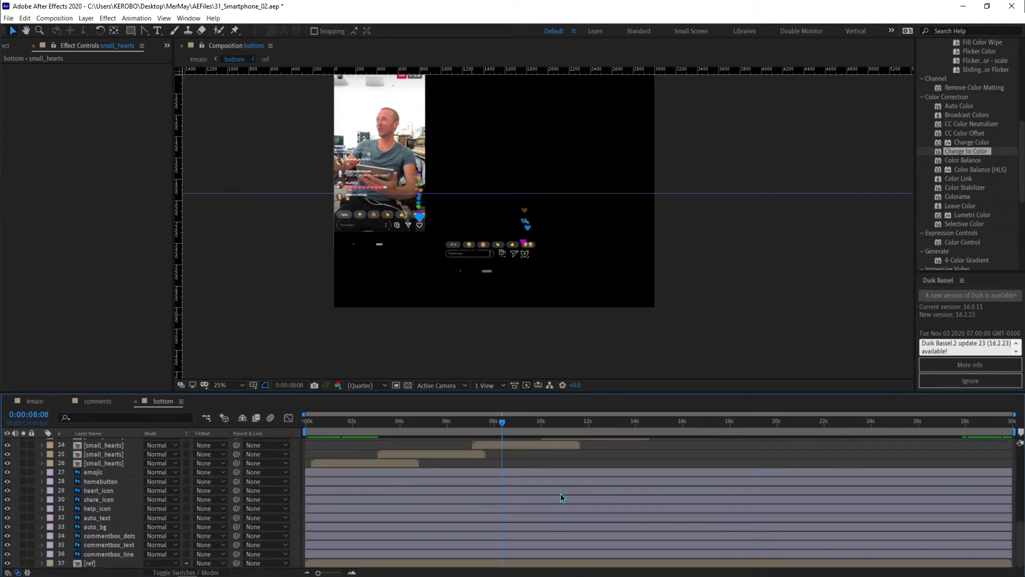
{"action": "key", "text": "space"}
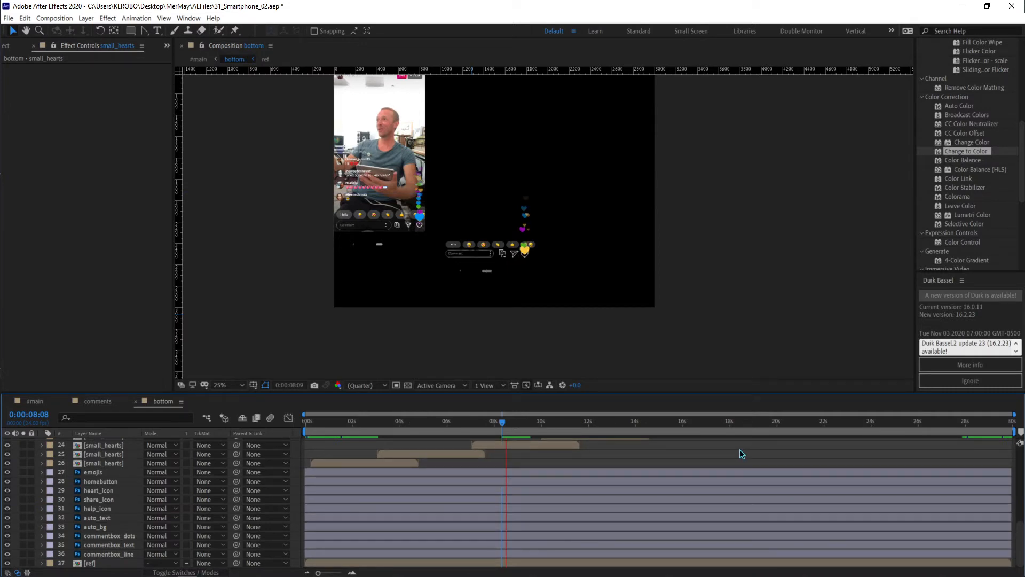
{"action": "key", "text": "space"}
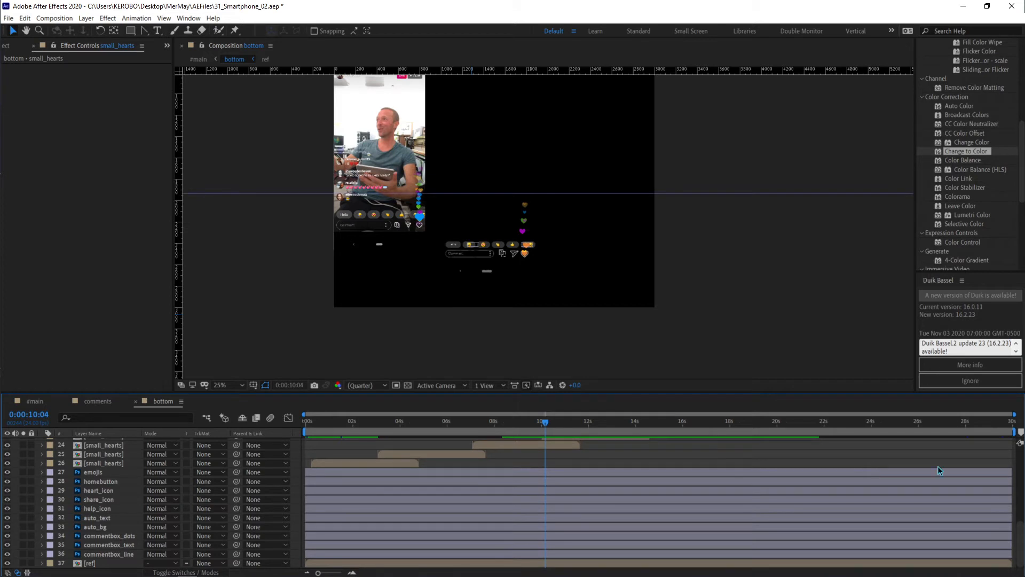
Duplicate the last small_hearts layer, move the copy to start at about 27 s so it reaches the timeline's end, and save the project.
{"action": "scroll", "coordinate": [873, 462], "scroll_direction": "up", "scroll_amount": 5}
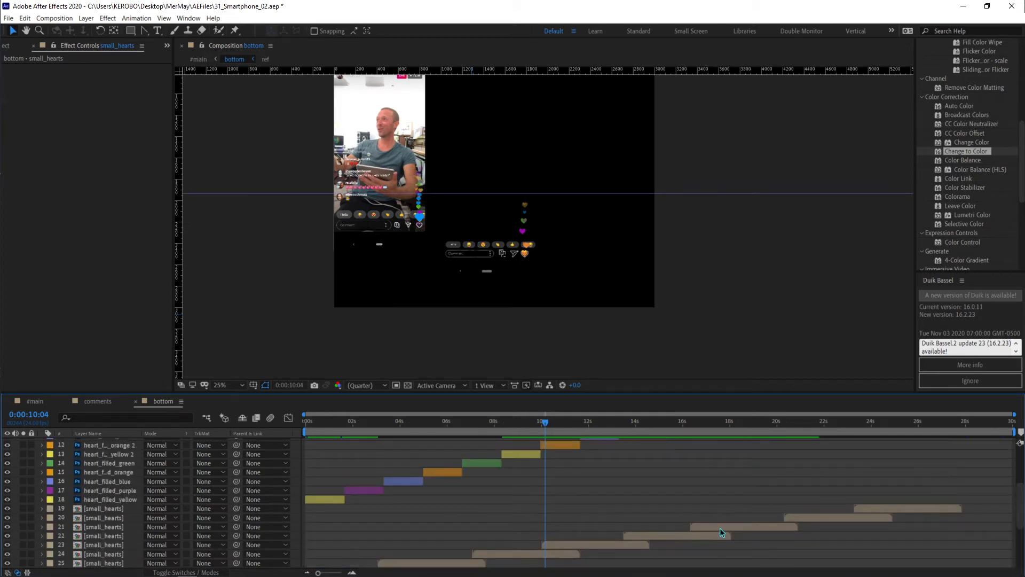
{"action": "left_click", "coordinate": [744, 525]}
{"action": "left_click", "coordinate": [883, 507]}
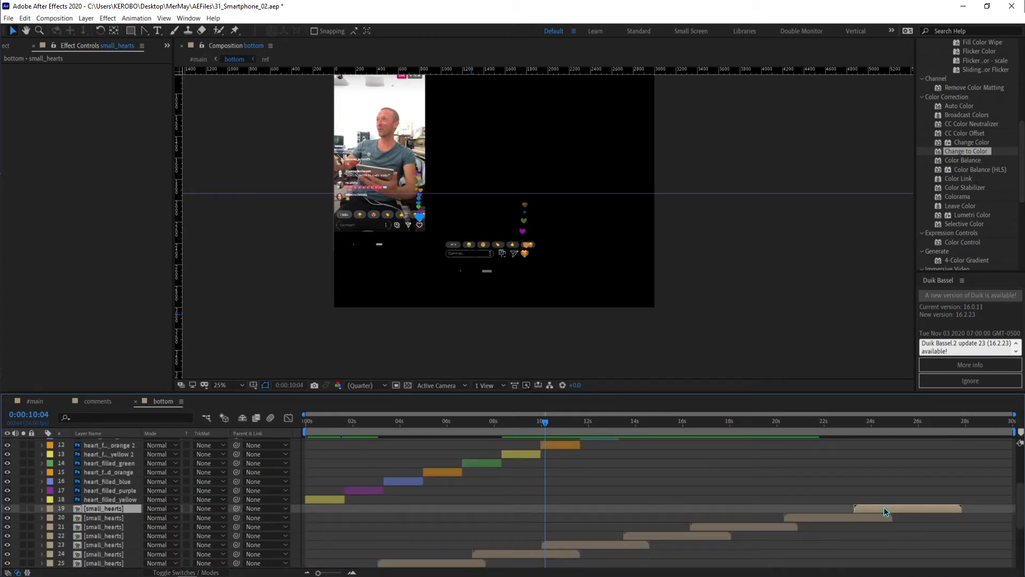
{"action": "key", "text": "ctrl+d"}
{"action": "left_click_drag", "start_coordinate": [893, 510], "coordinate": [926, 507]}
{"action": "left_click_drag", "start_coordinate": [981, 513], "coordinate": [975, 514]}
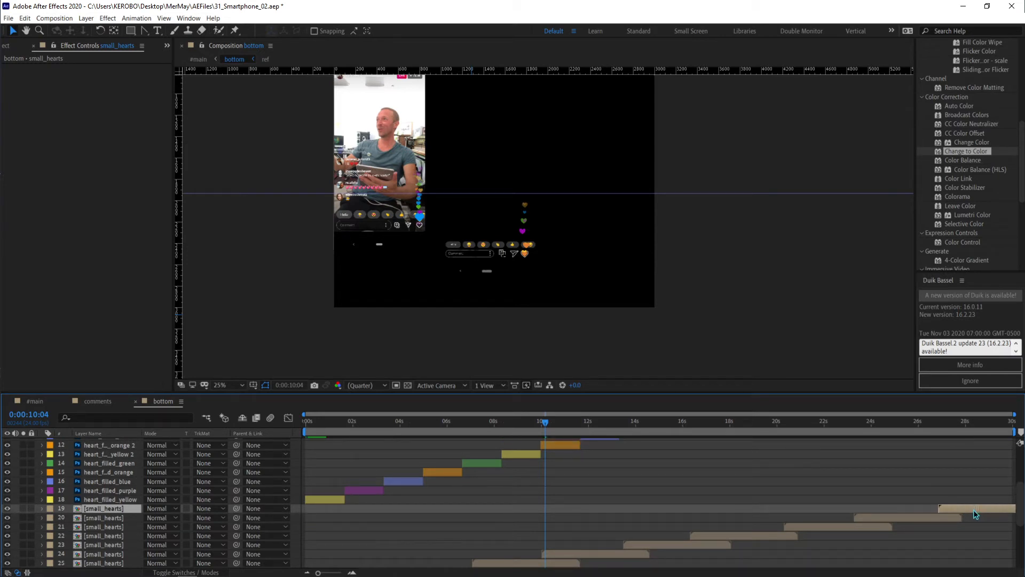
{"action": "left_click", "coordinate": [935, 471]}
{"action": "key", "text": "ctrl+s"}
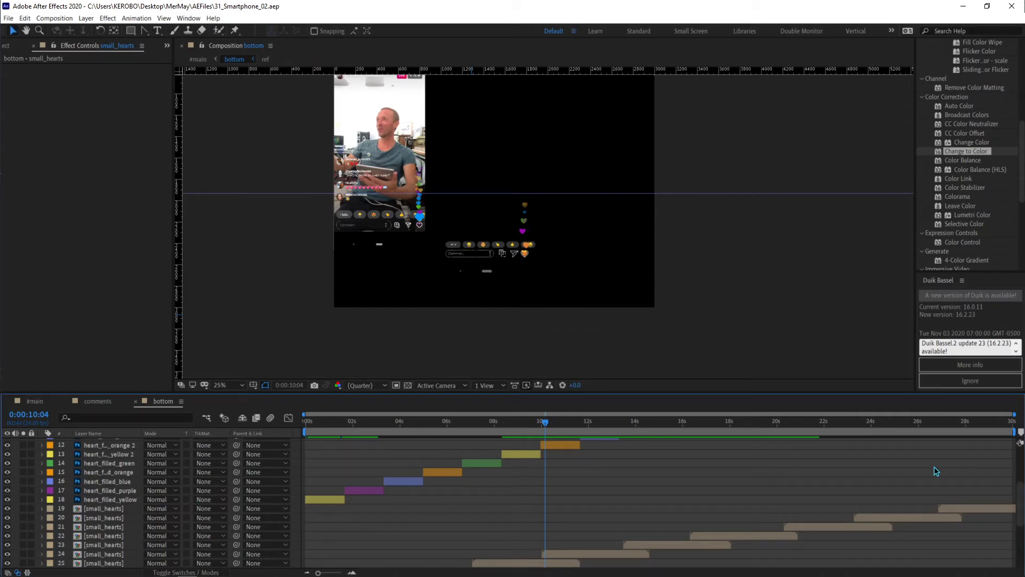
Hide the ref layer in the bottom composition and preview the heart animation without it.
{"action": "scroll", "coordinate": [656, 491], "scroll_direction": "up", "scroll_amount": 5}
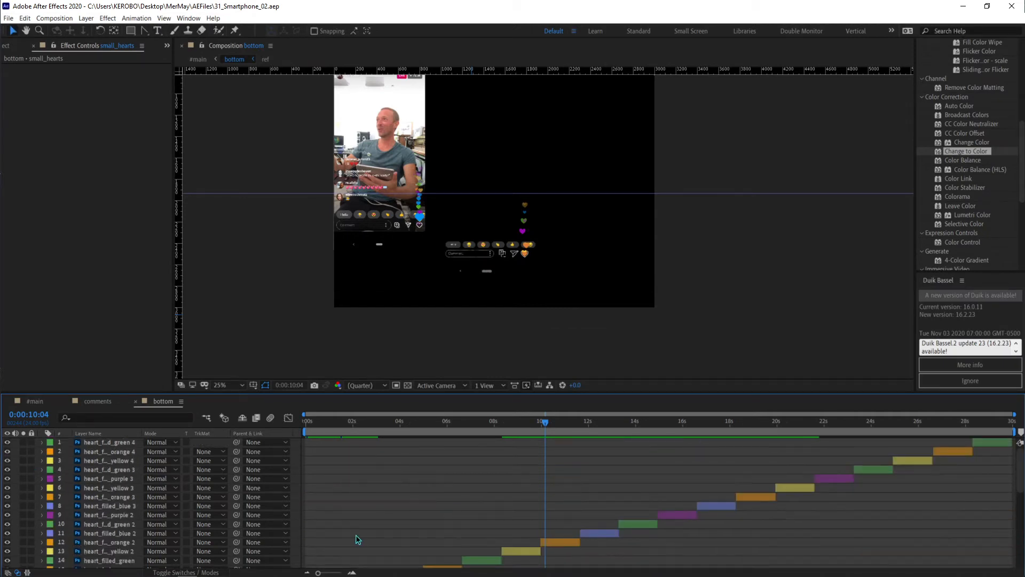
{"action": "scroll", "coordinate": [53, 484], "scroll_direction": "down", "scroll_amount": 10}
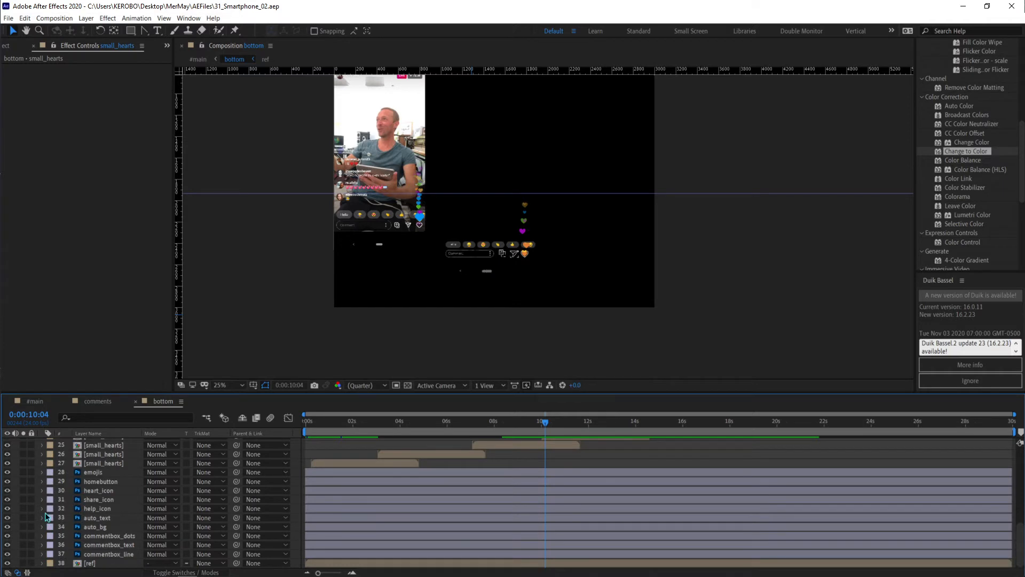
{"action": "left_click", "coordinate": [7, 563]}
{"action": "scroll", "coordinate": [316, 506], "scroll_direction": "up", "scroll_amount": 10}
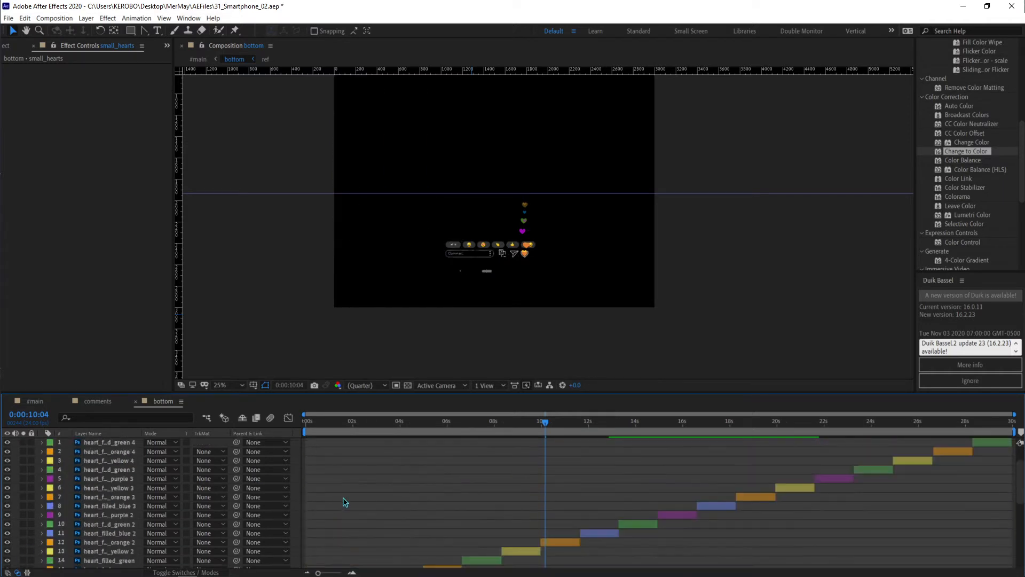
{"action": "key", "text": "space"}
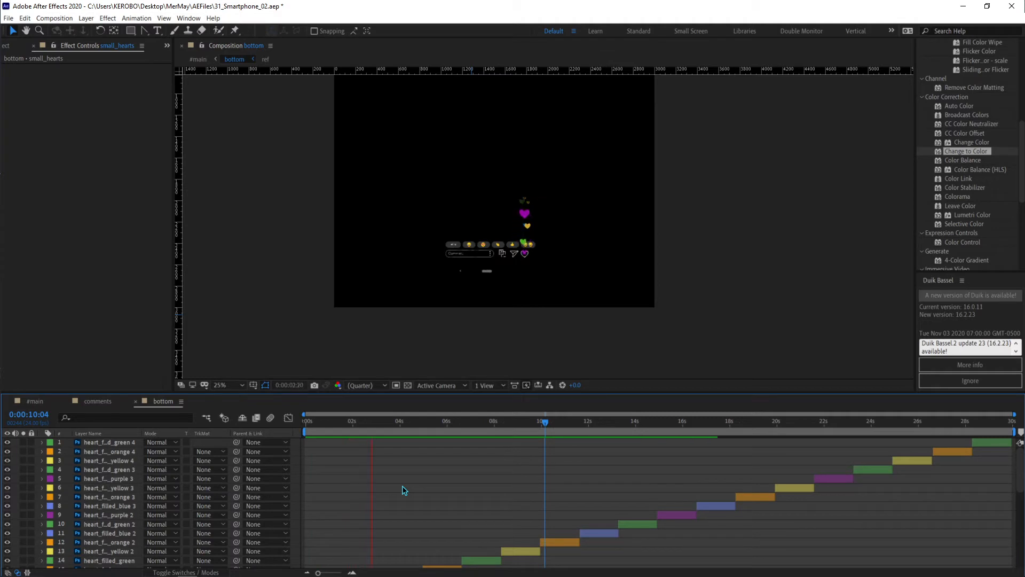
{"action": "key", "text": "space"}
Turn off the rulers and guides and preview the floating hearts close up at 100%.
{"action": "scroll", "coordinate": [552, 272], "scroll_direction": "up", "scroll_amount": 2}
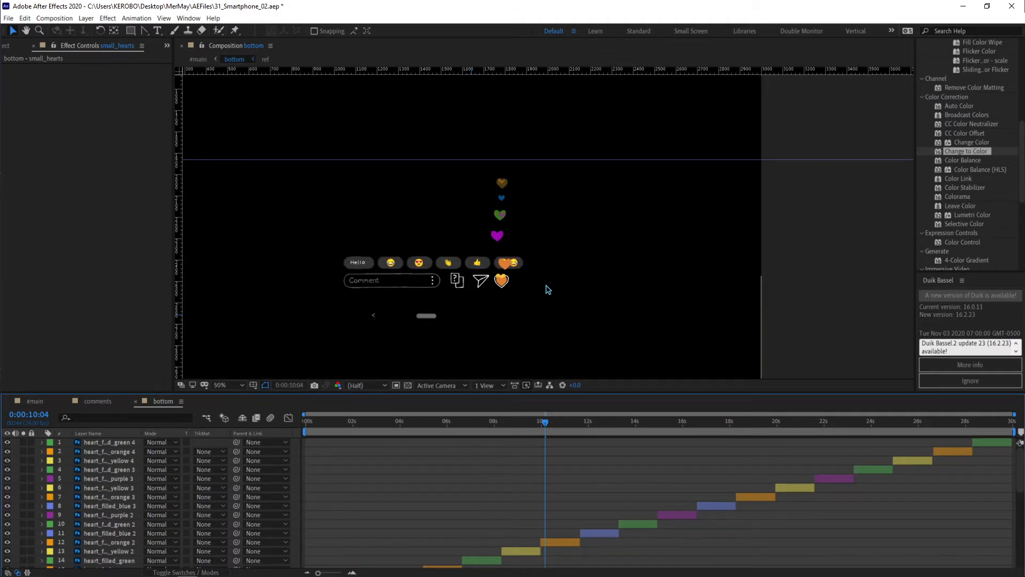
{"action": "scroll", "coordinate": [545, 288], "scroll_direction": "up", "scroll_amount": 2}
{"action": "left_click_drag", "start_coordinate": [551, 287], "coordinate": [580, 297]}
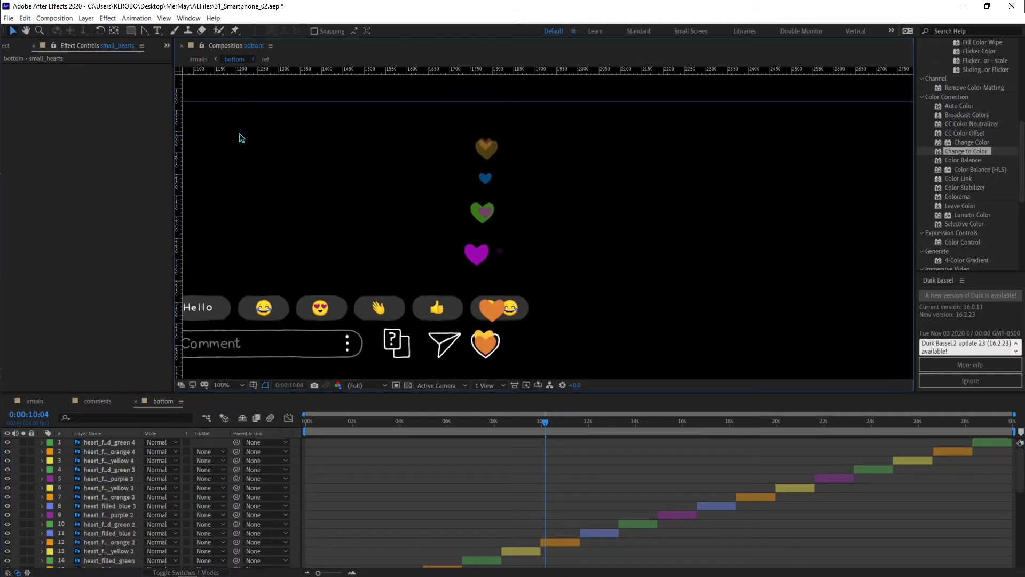
{"action": "key", "text": "ctrl+r"}
{"action": "key", "text": "ctrl+semicolon"}
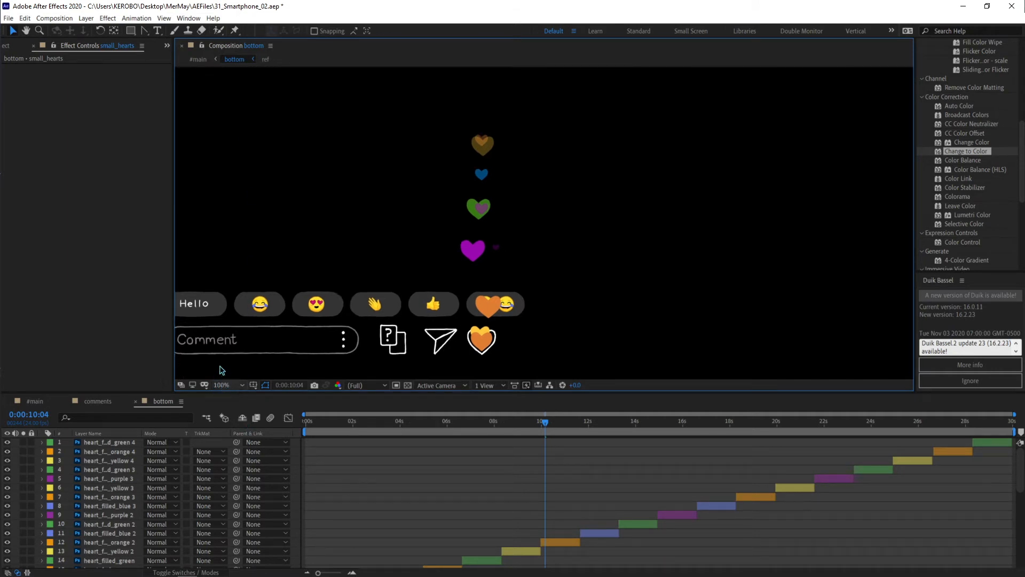
{"action": "key", "text": "space"}
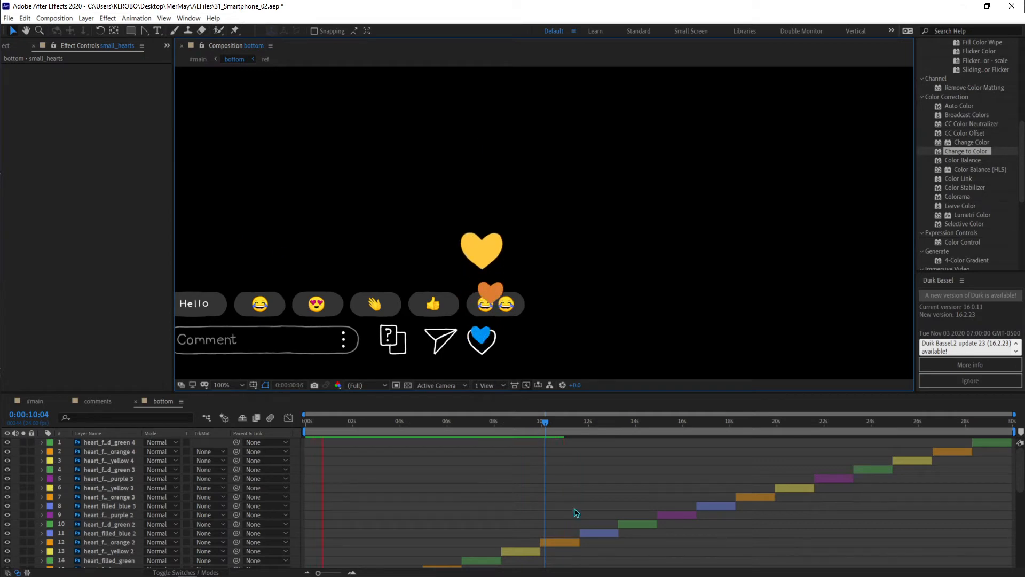
{"action": "key", "text": "space"}
Switch to the #main composition and save the project.
{"action": "scroll", "coordinate": [441, 280], "scroll_direction": "down", "scroll_amount": 3}
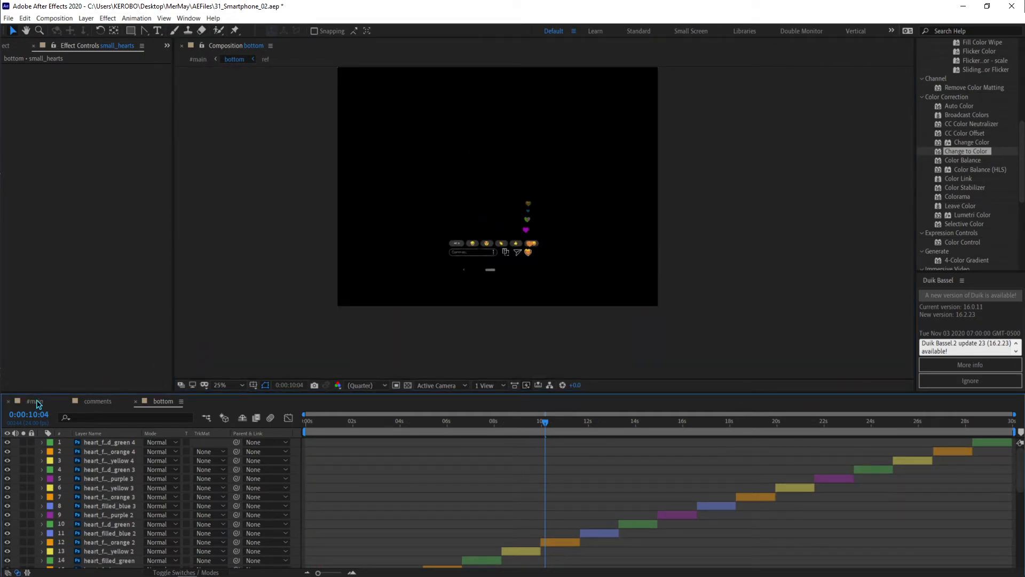
{"action": "left_click", "coordinate": [36, 401]}
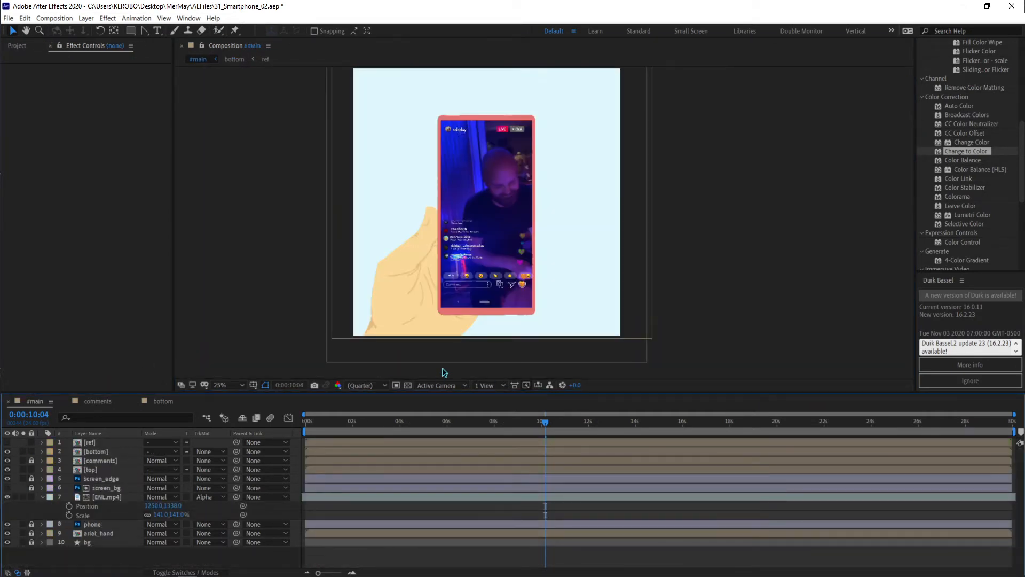
{"action": "key", "text": "ctrl+s"}
Step backward frame by frame through #main to 0:00:09:18, inspecting the hearts and comments over the phone video.
{"action": "scroll", "coordinate": [475, 278], "scroll_direction": "up", "scroll_amount": 4}
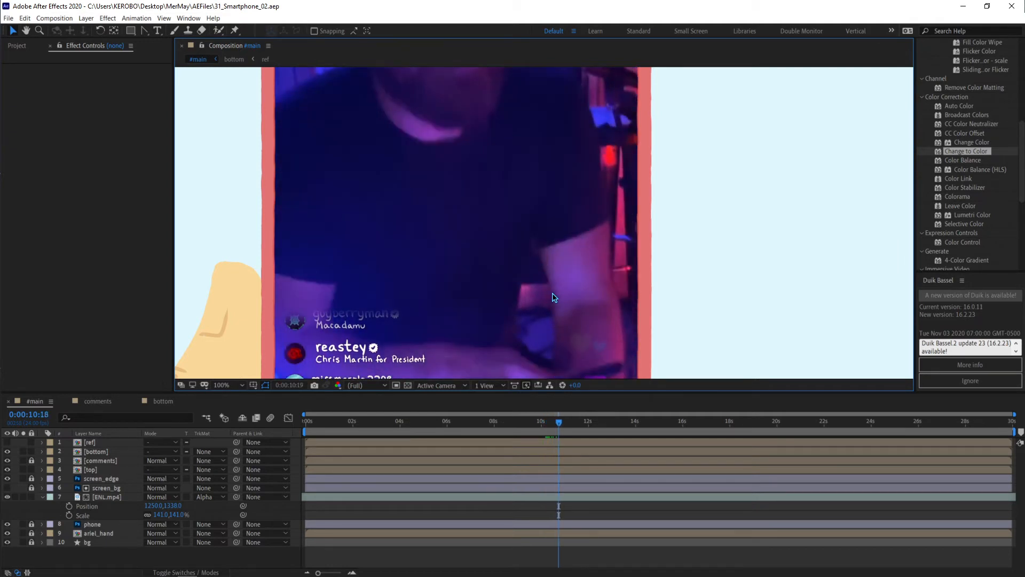
{"action": "key", "text": "Page_Up"}
{"action": "key", "text": "Page_Up"}
{"action": "key", "text": "Page_Up"}
{"action": "key", "text": "Page_Up"}
{"action": "key", "text": "Page_Up"}
{"action": "key", "text": "Page_Up"}
{"action": "key", "text": "Page_Up"}
{"action": "key", "text": "Page_Up"}
{"action": "key", "text": "Page_Up"}
{"action": "key", "text": "Page_Up"}
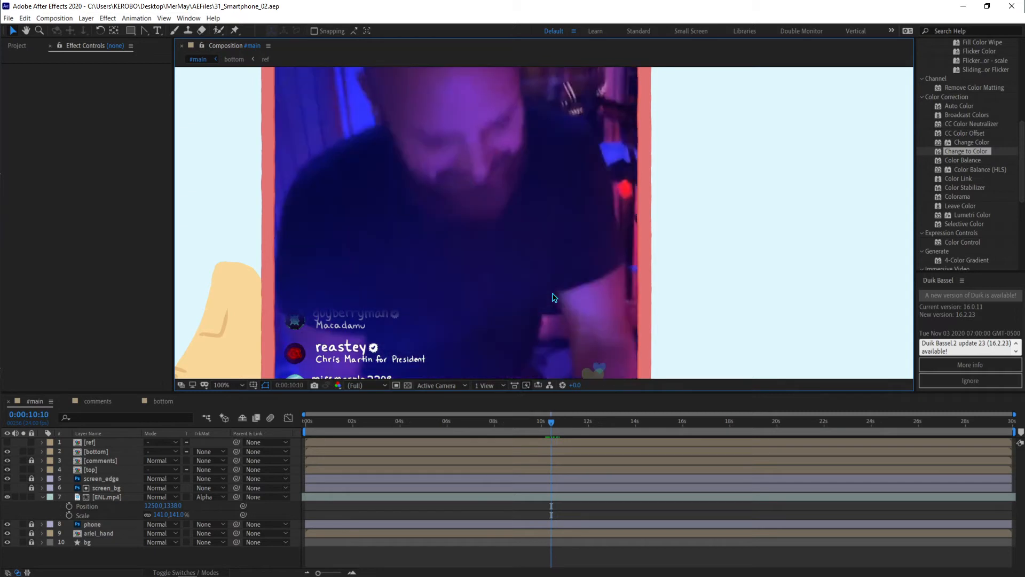
{"action": "key", "text": "Page_Up"}
{"action": "key", "text": "Page_Up"}
{"action": "key", "text": "Page_Up"}
{"action": "key", "text": "Page_Up"}
{"action": "key", "text": "Page_Up"}
{"action": "key", "text": "Page_Up"}
{"action": "key", "text": "Page_Up"}
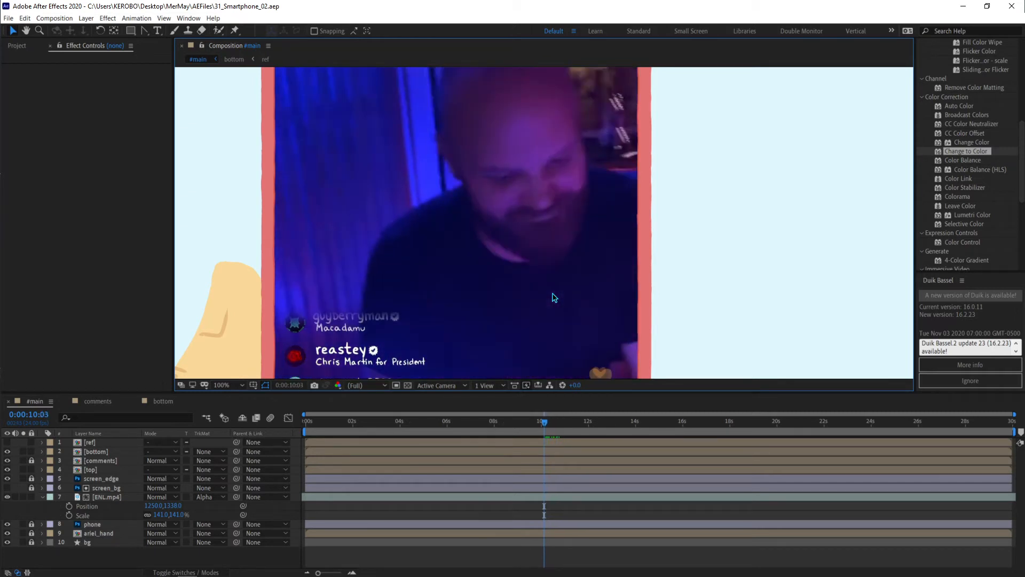
{"action": "key", "text": "Page_Up"}
{"action": "key", "text": "Page_Up"}
{"action": "key", "text": "Page_Up"}
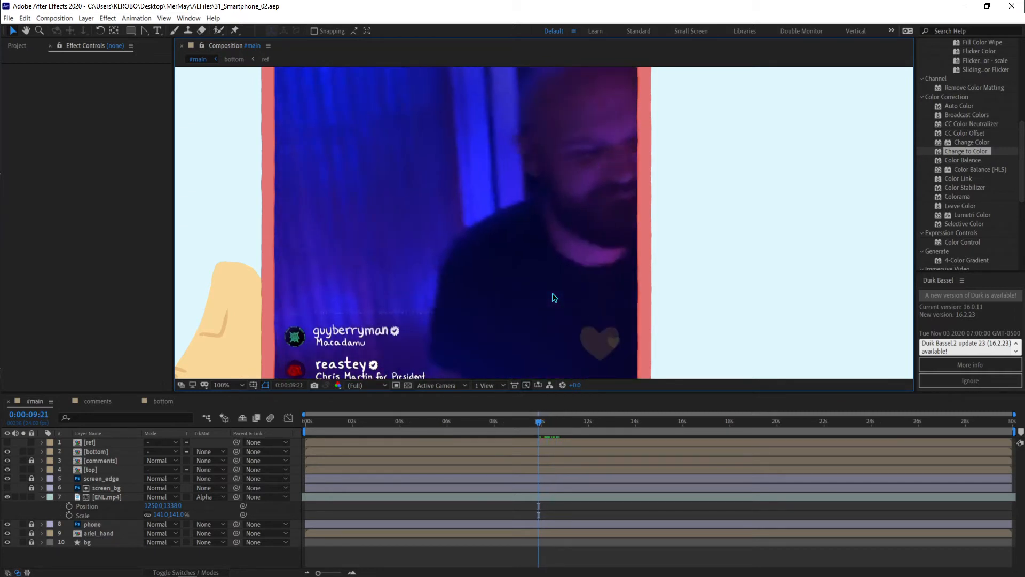
{"action": "key", "text": "Page_Up"}
{"action": "key", "text": "Page_Up"}
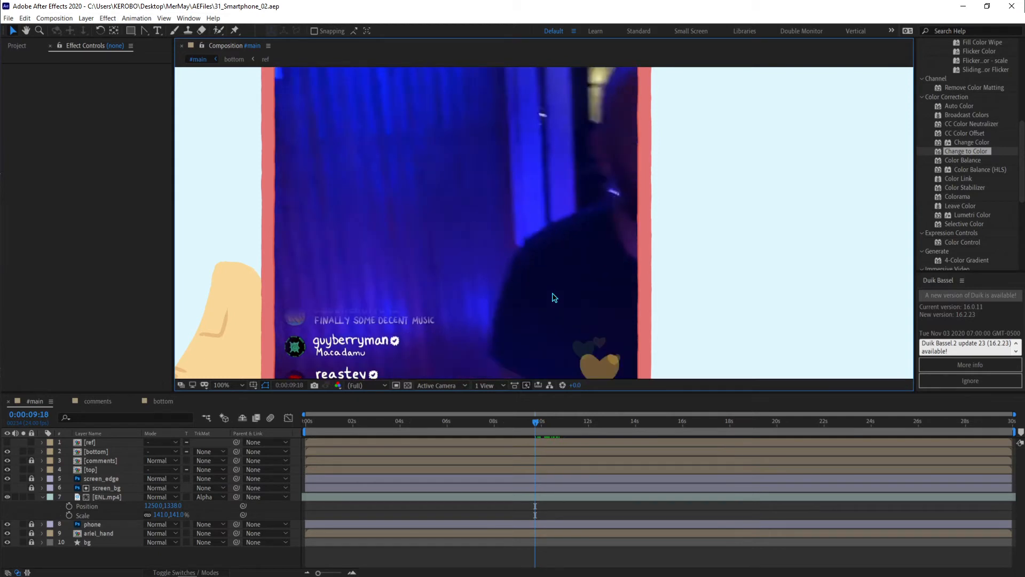
Preview the full #main composition with the whole phone and hand in view.
{"action": "key", "text": "comma"}
{"action": "key", "text": "comma"}
{"action": "key", "text": "comma"}
{"action": "key", "text": "comma"}
{"action": "key", "text": "space"}
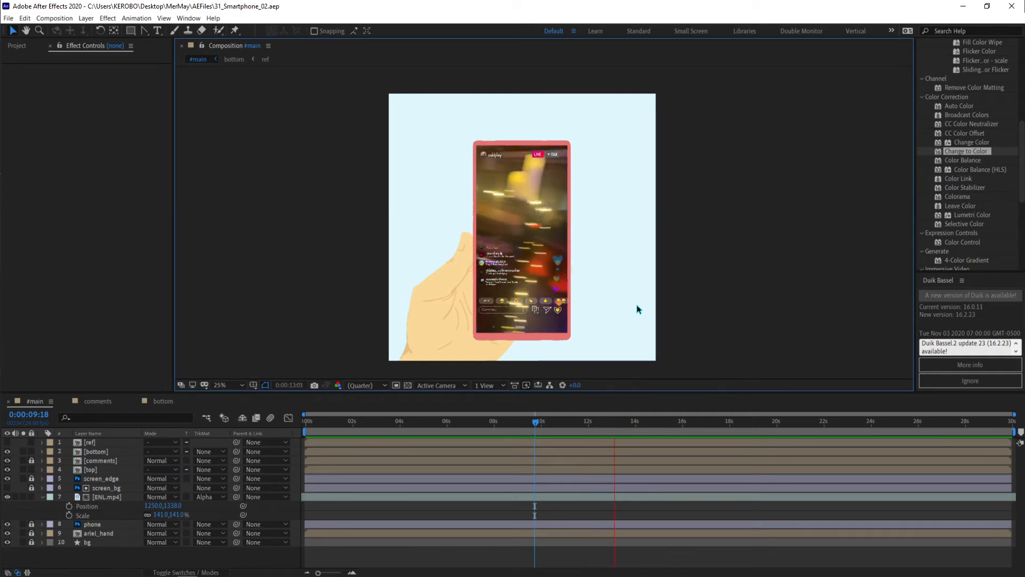
{"action": "key", "text": "space"}
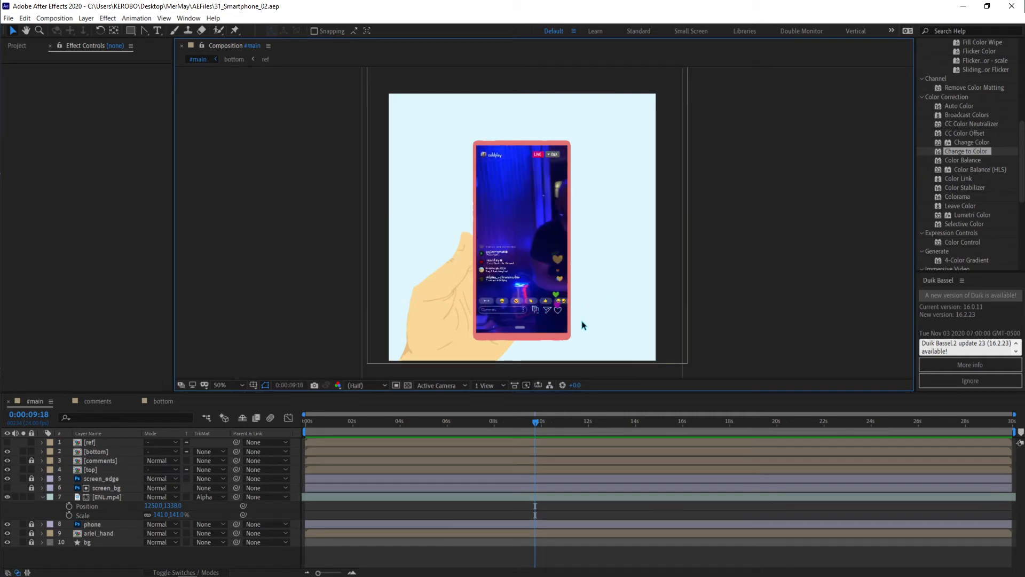
Examine the hearts, emoji buttons and comments on the phone screen at 0:00:09:18, both close up and in the full frame.
{"action": "scroll", "coordinate": [581, 312], "scroll_direction": "up", "scroll_amount": 2}
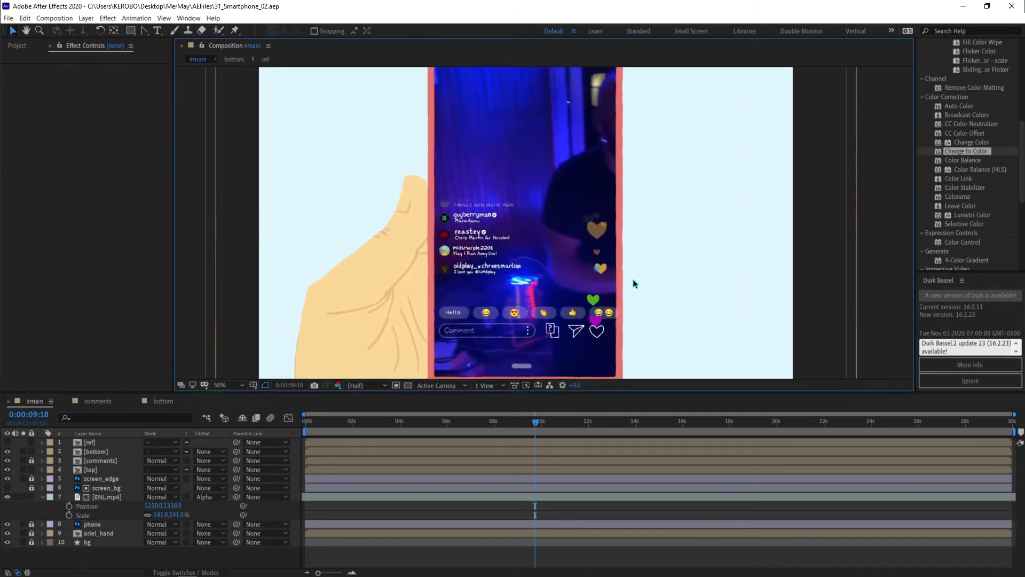
{"action": "scroll", "coordinate": [630, 278], "scroll_direction": "up", "scroll_amount": 2}
{"action": "scroll", "coordinate": [544, 225], "scroll_direction": "up", "scroll_amount": 2}
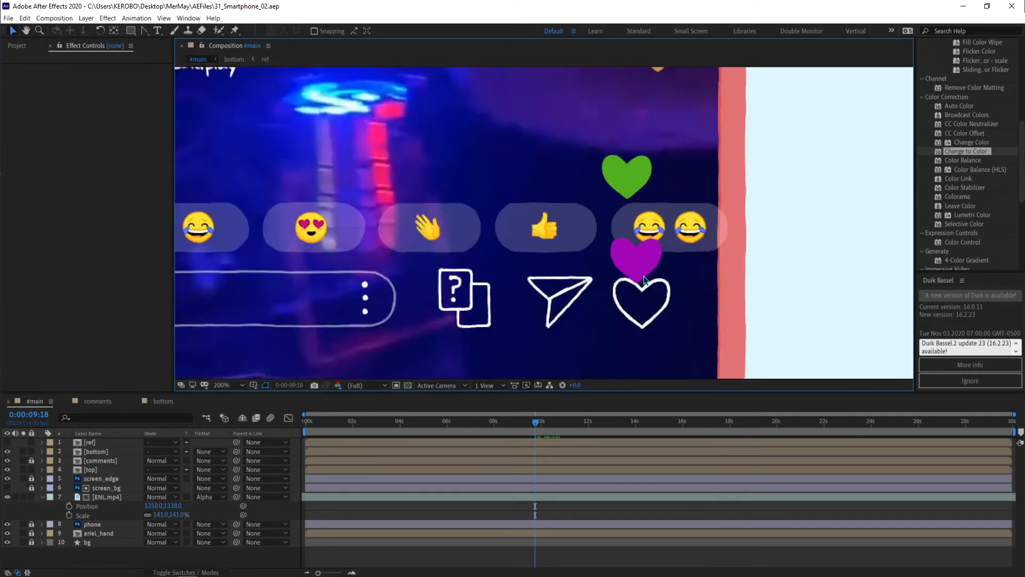
{"action": "scroll", "coordinate": [497, 227], "scroll_direction": "down", "scroll_amount": 2}
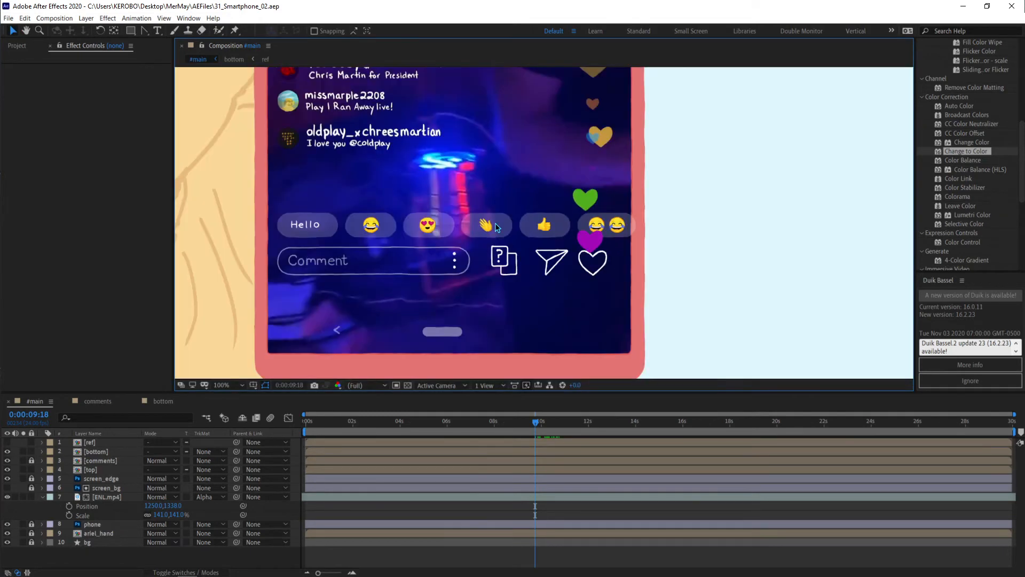
{"action": "left_click_drag", "start_coordinate": [468, 233], "coordinate": [475, 251]}
{"action": "scroll", "coordinate": [468, 243], "scroll_direction": "down", "scroll_amount": 2}
{"action": "scroll", "coordinate": [497, 298], "scroll_direction": "up", "scroll_amount": 2}
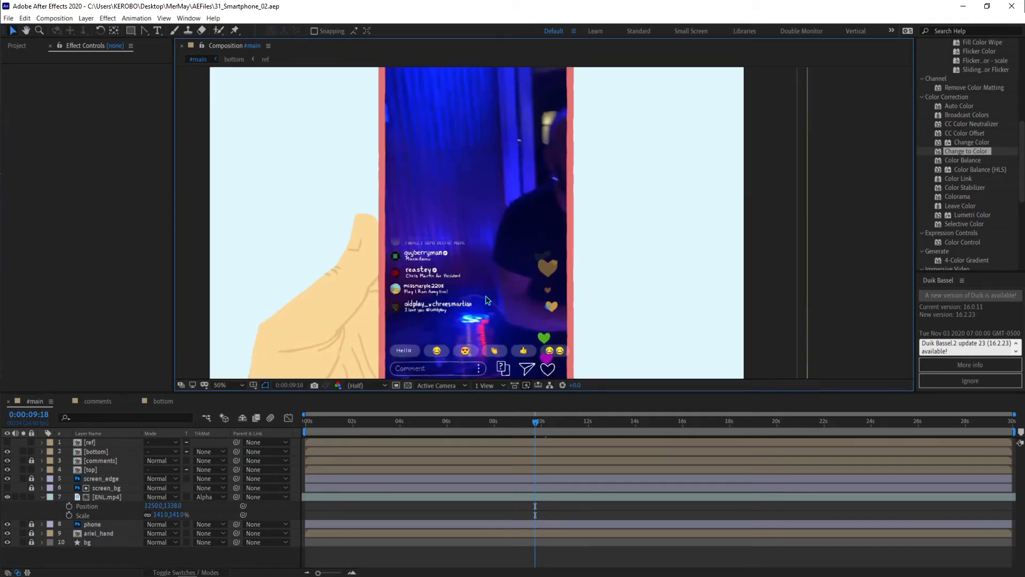
{"action": "left_click_drag", "start_coordinate": [381, 272], "coordinate": [408, 225]}
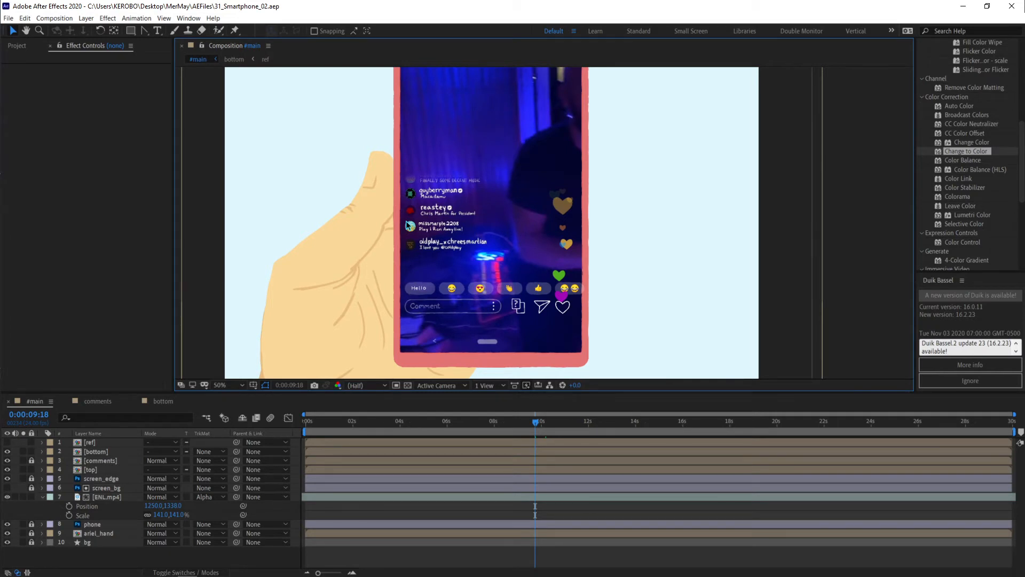
{"action": "scroll", "coordinate": [348, 267], "scroll_direction": "down", "scroll_amount": 2}
{"action": "left_click_drag", "start_coordinate": [352, 238], "coordinate": [321, 273]}
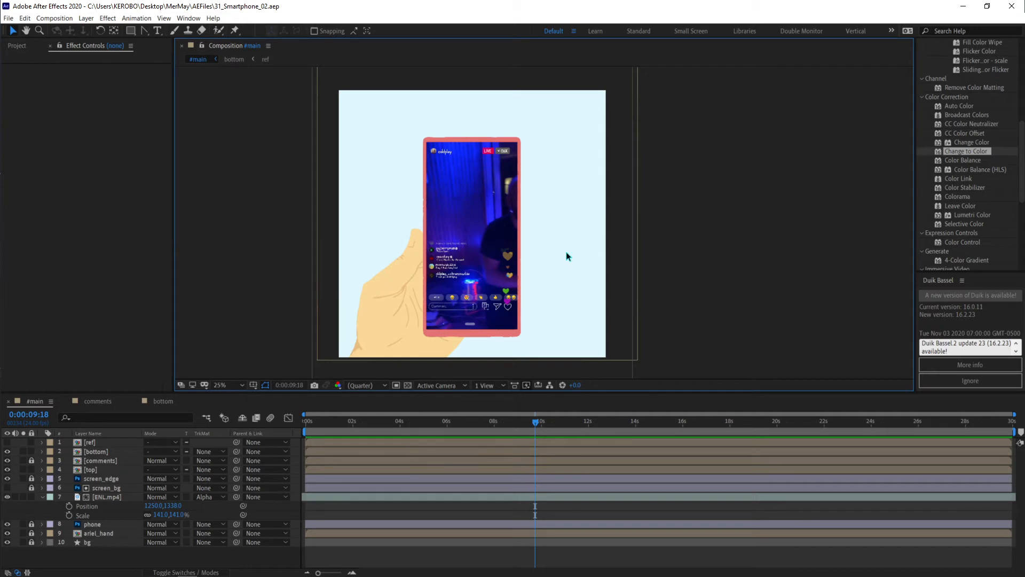
Switch to File Explorer and open 31_Smartphone-colored from the MerMay folder to view the illustration.
{"action": "mouse_move", "coordinate": [279, 573]}
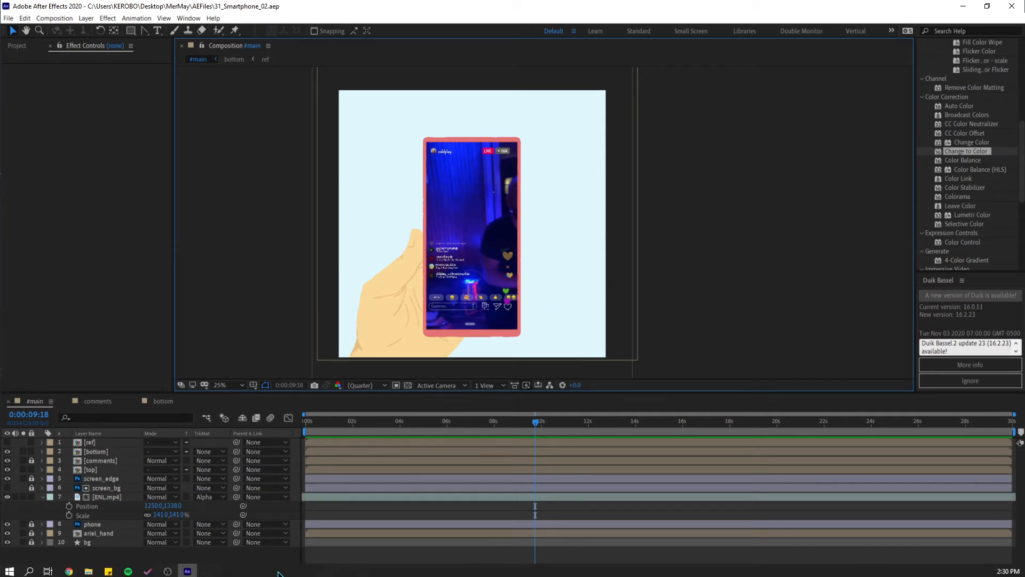
{"action": "left_click", "coordinate": [89, 571]}
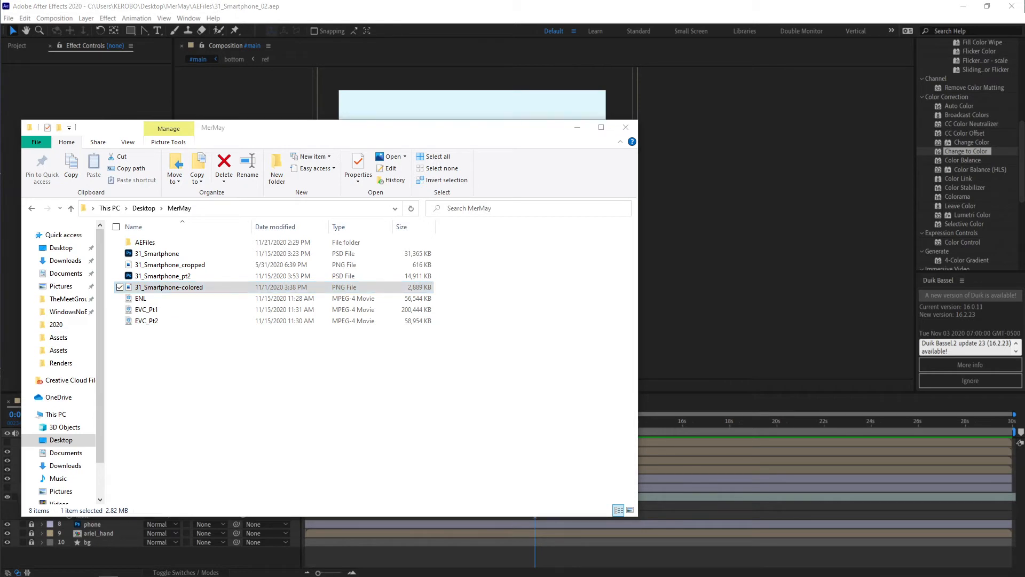
{"action": "left_click", "coordinate": [270, 364]}
{"action": "left_click", "coordinate": [192, 291]}
{"action": "double_click", "coordinate": [193, 291]}
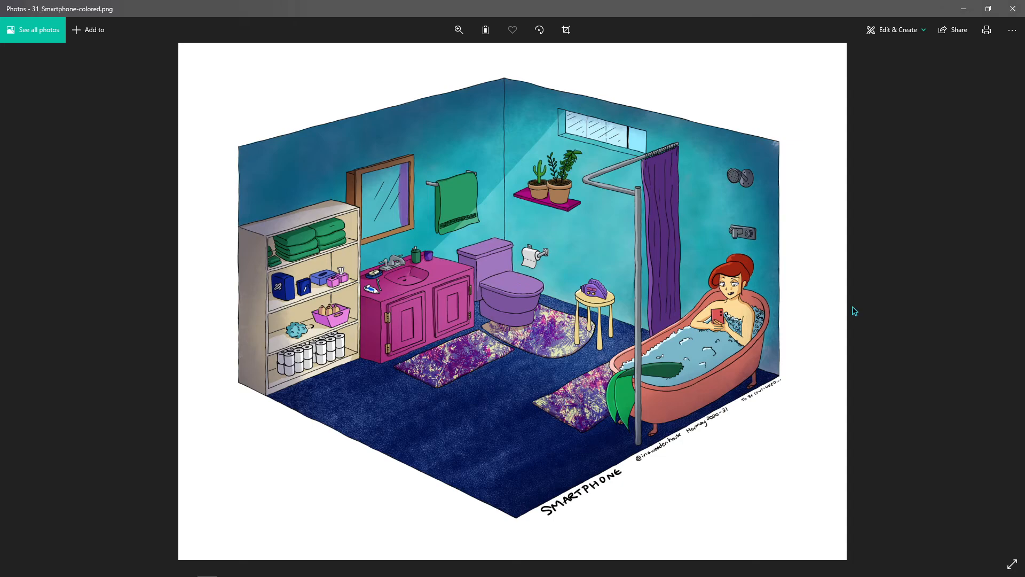
Close the illustration, switch back to After Effects and show the project's files.
{"action": "left_click", "coordinate": [1017, 8]}
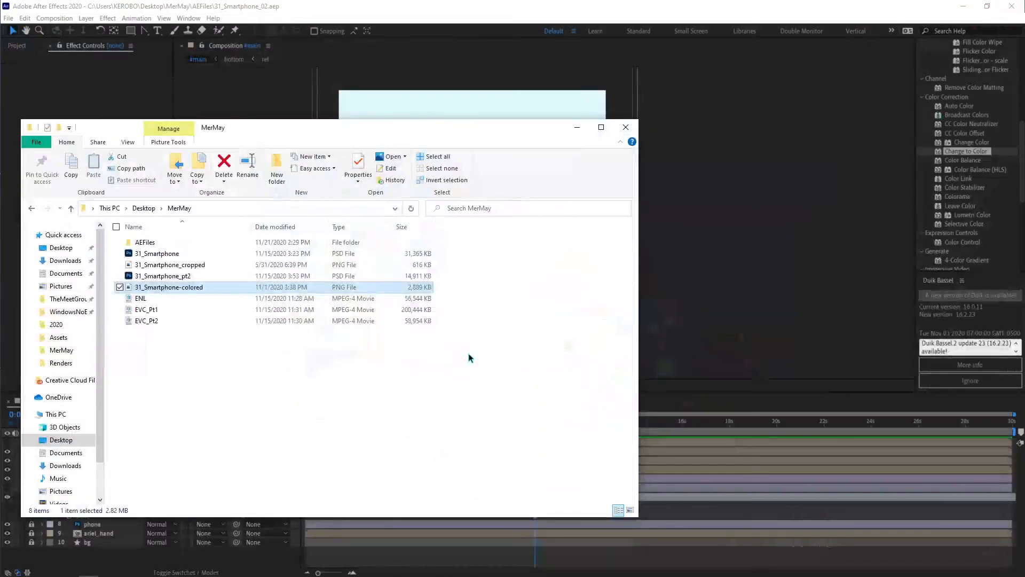
{"action": "left_click", "coordinate": [519, 6]}
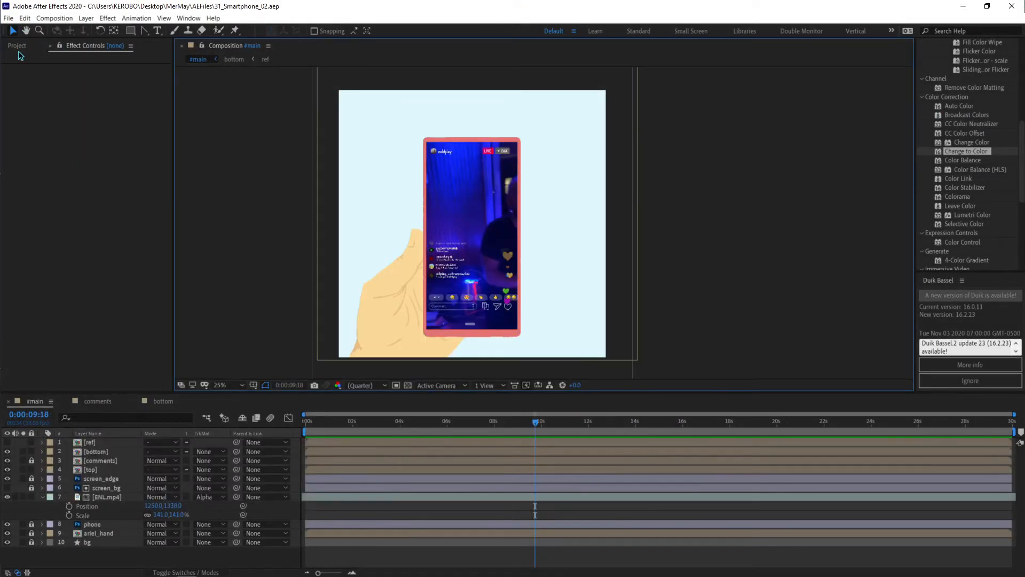
{"action": "left_click", "coordinate": [18, 48]}
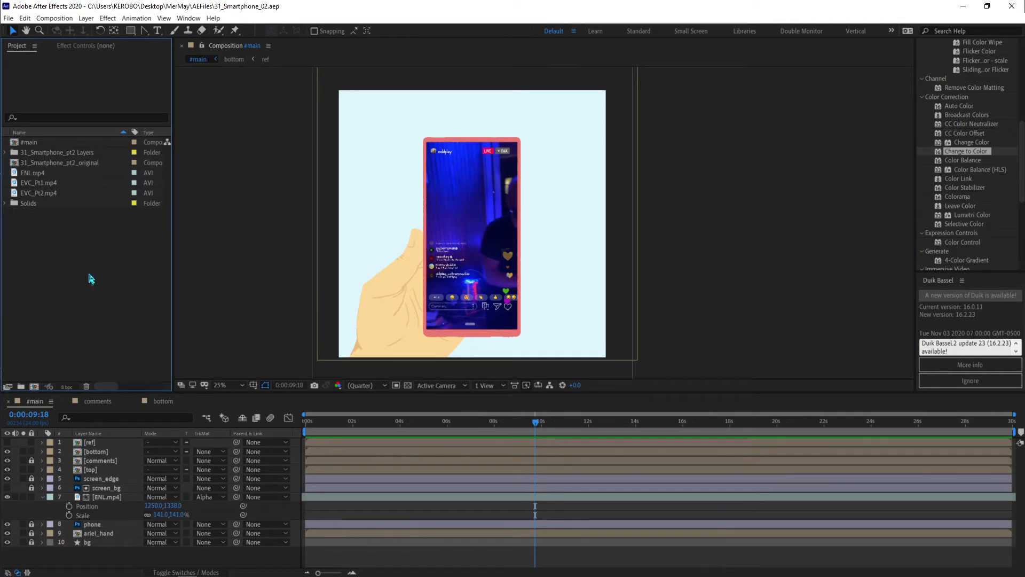
Import 31_Smartphone_cropped.png from the Desktop's MerMay folder and add it to #main below the ref layer.
{"action": "double_click", "coordinate": [112, 253]}
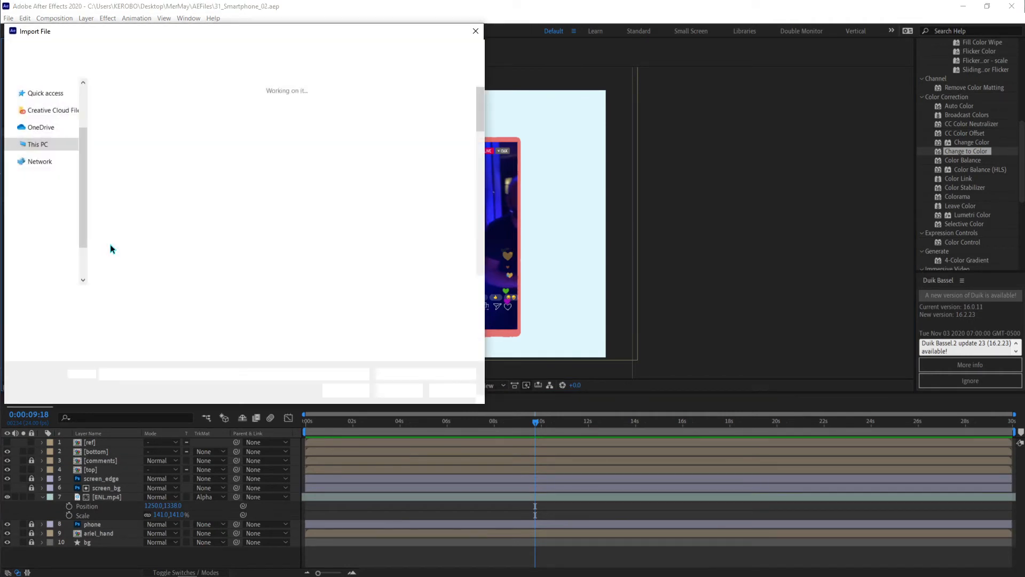
{"action": "left_click", "coordinate": [48, 107]}
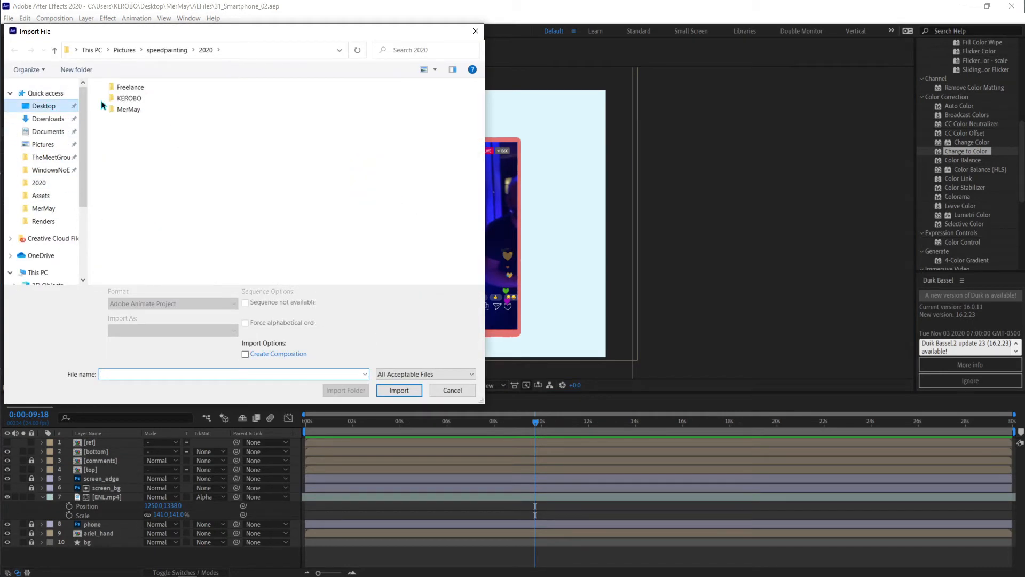
{"action": "left_click", "coordinate": [134, 110]}
{"action": "double_click", "coordinate": [134, 110]}
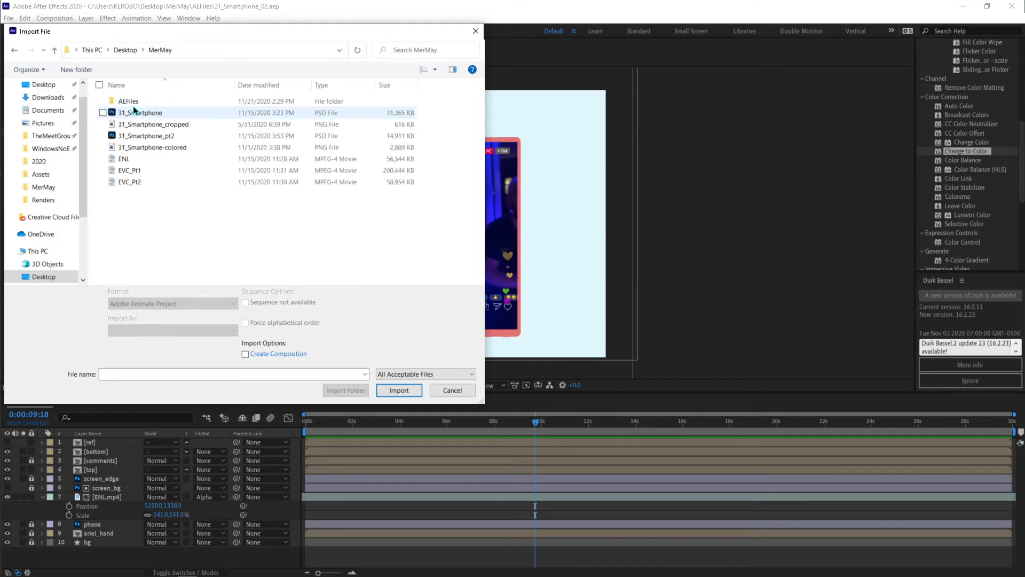
{"action": "left_click", "coordinate": [137, 124]}
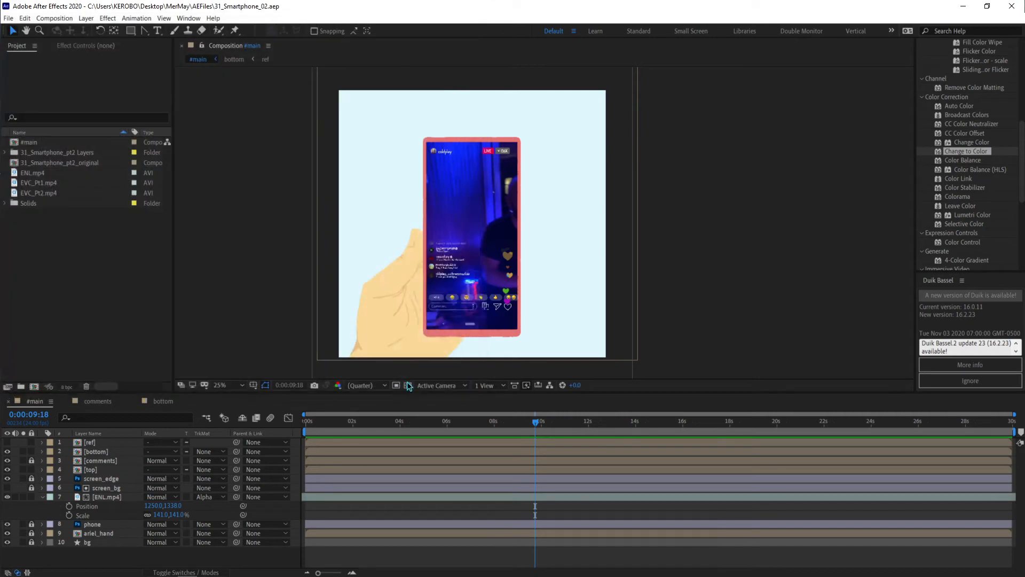
{"action": "left_click", "coordinate": [402, 382]}
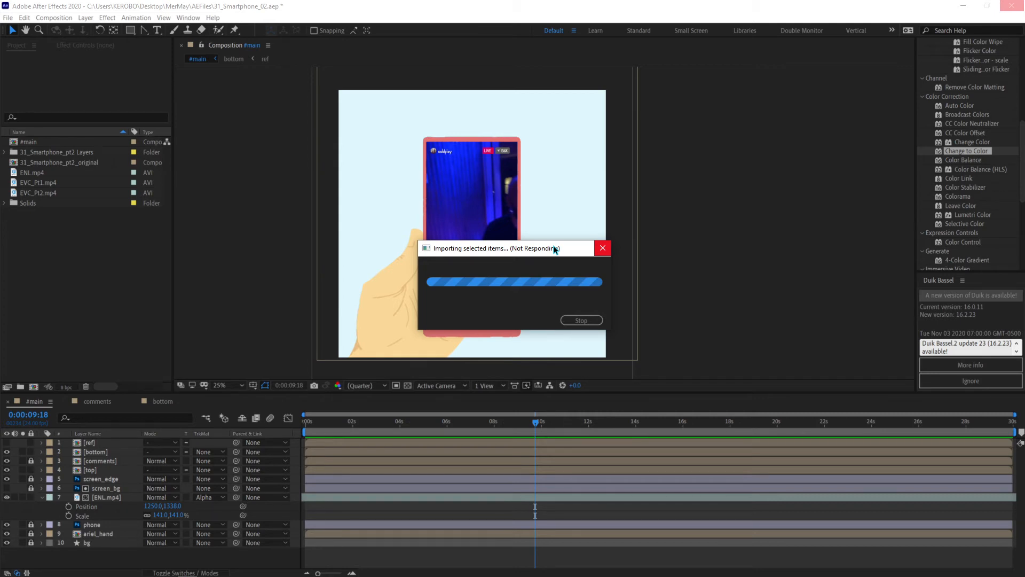
{"action": "left_click_drag", "start_coordinate": [511, 254], "coordinate": [483, 254]}
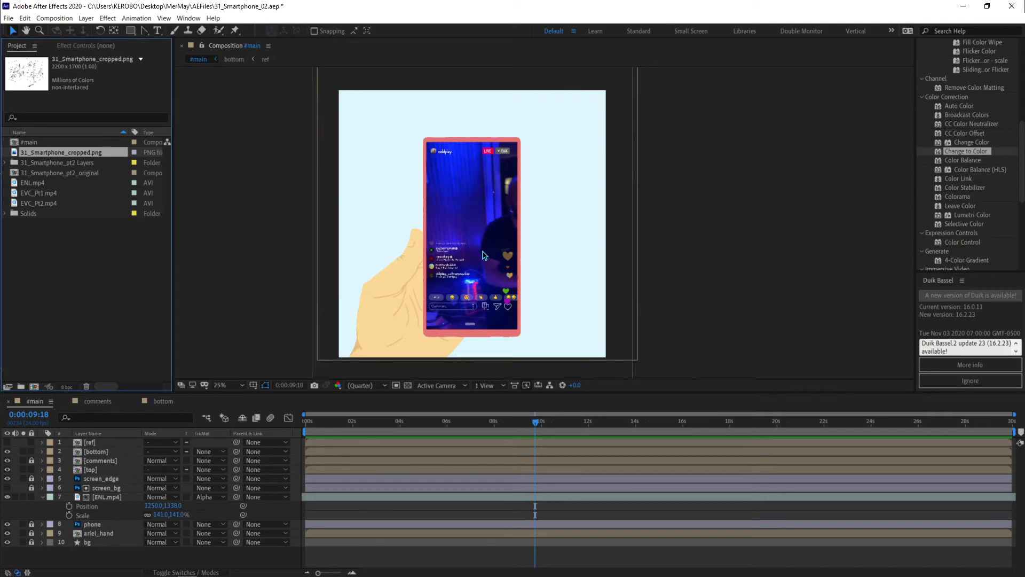
{"action": "left_click_drag", "start_coordinate": [72, 149], "coordinate": [107, 441]}
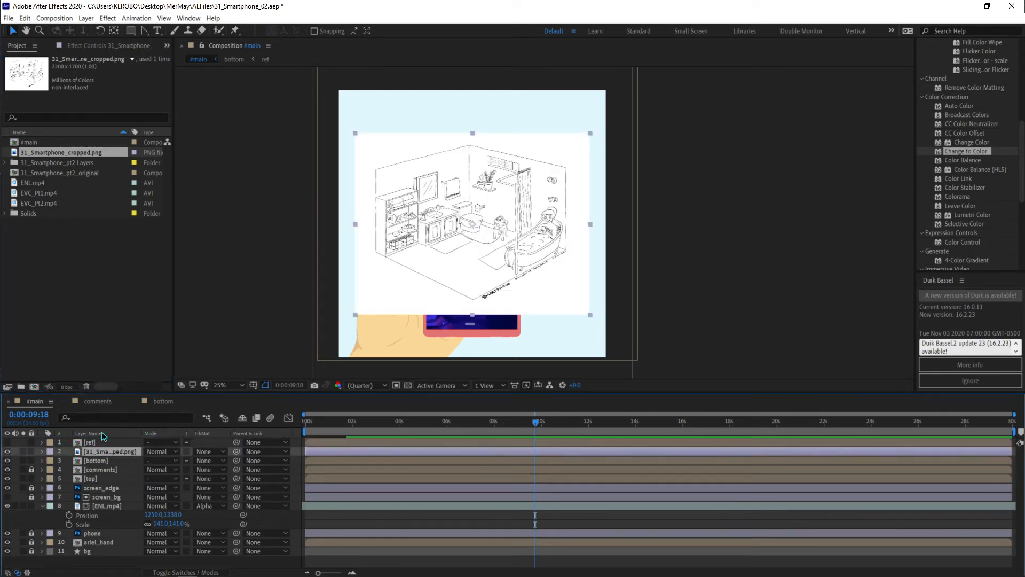
Delete the ref layer from #main.
{"action": "left_click", "coordinate": [102, 439]}
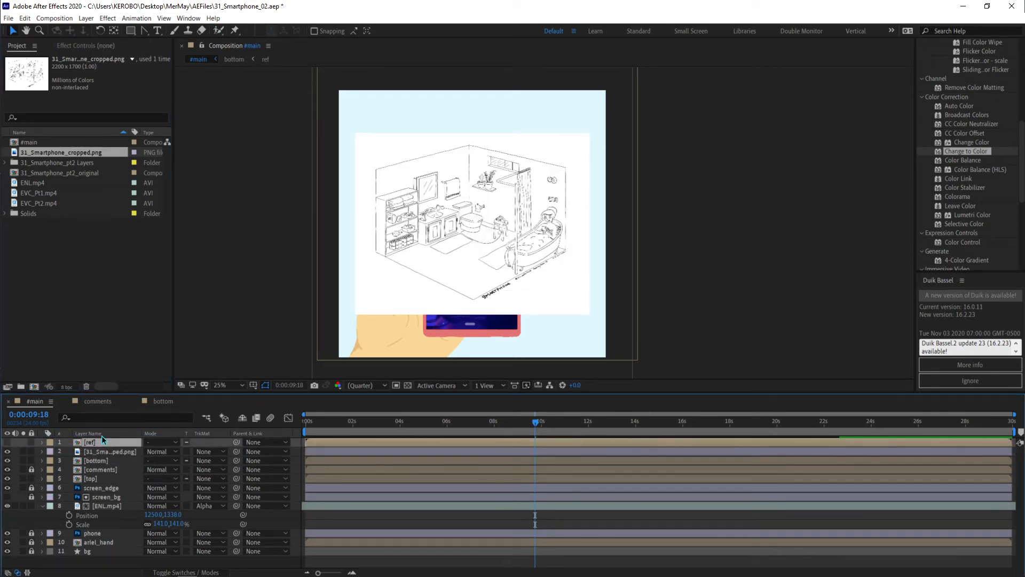
{"action": "key", "text": "Delete"}
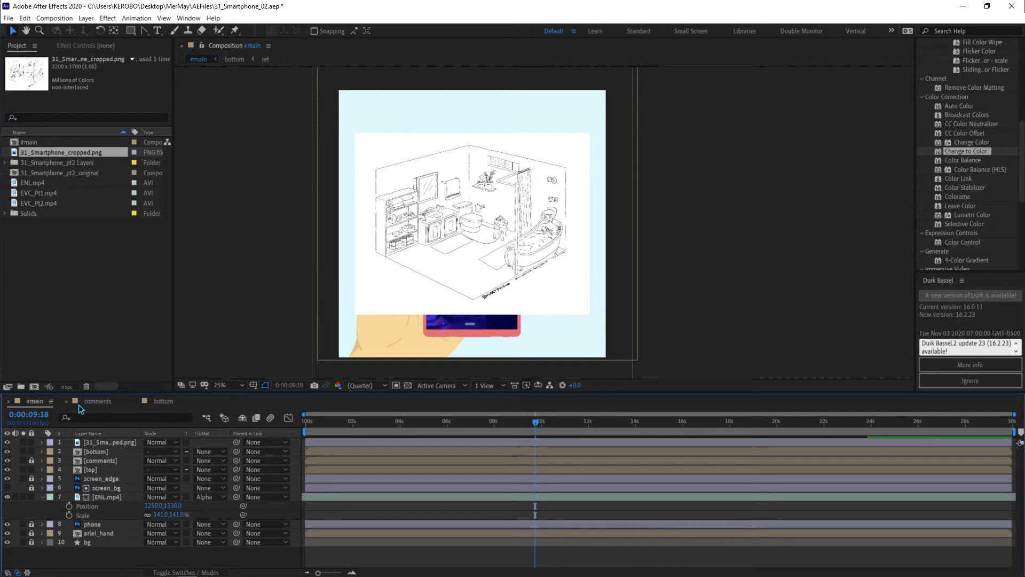
Remove 31_Smartphone_cropped.png from #main and from the project.
{"action": "left_click", "coordinate": [102, 441]}
{"action": "key", "text": "Delete"}
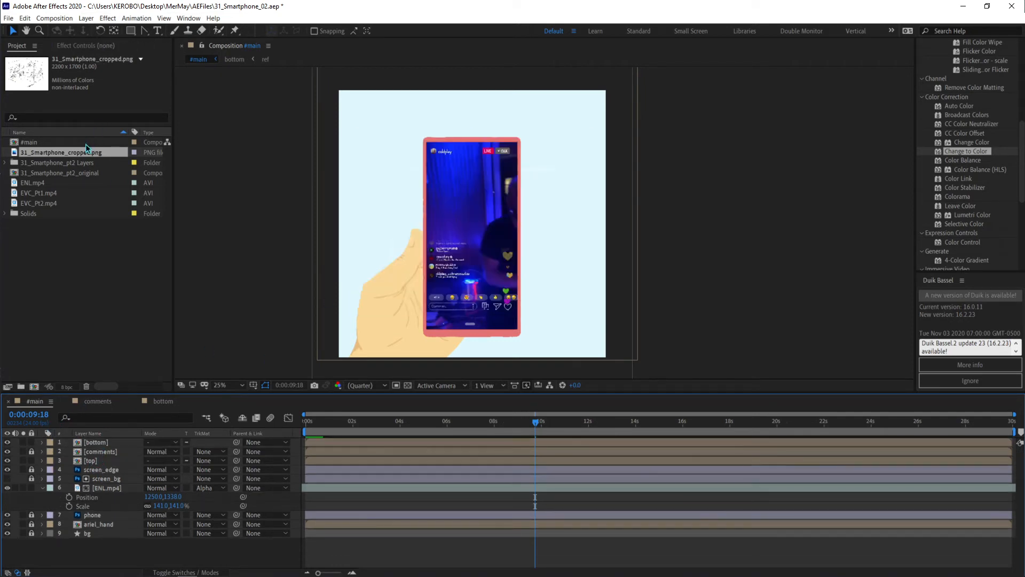
{"action": "left_click", "coordinate": [86, 149]}
{"action": "key", "text": "Delete"}
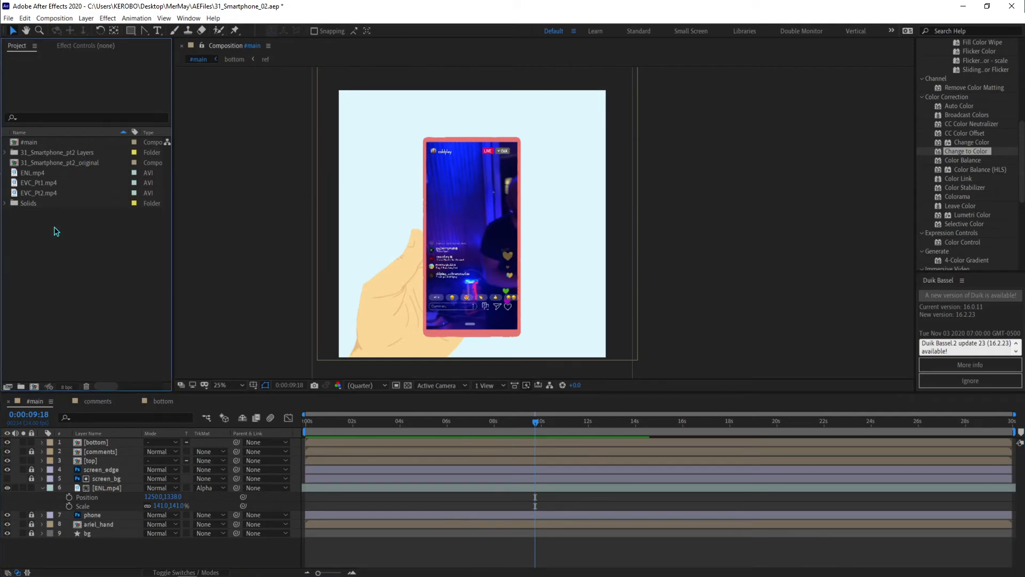
Import 31_Smartphone-colored.png and add it to #main as the topmost layer.
{"action": "key", "text": "ctrl+i"}
{"action": "left_click", "coordinate": [170, 147]}
{"action": "double_click", "coordinate": [170, 147]}
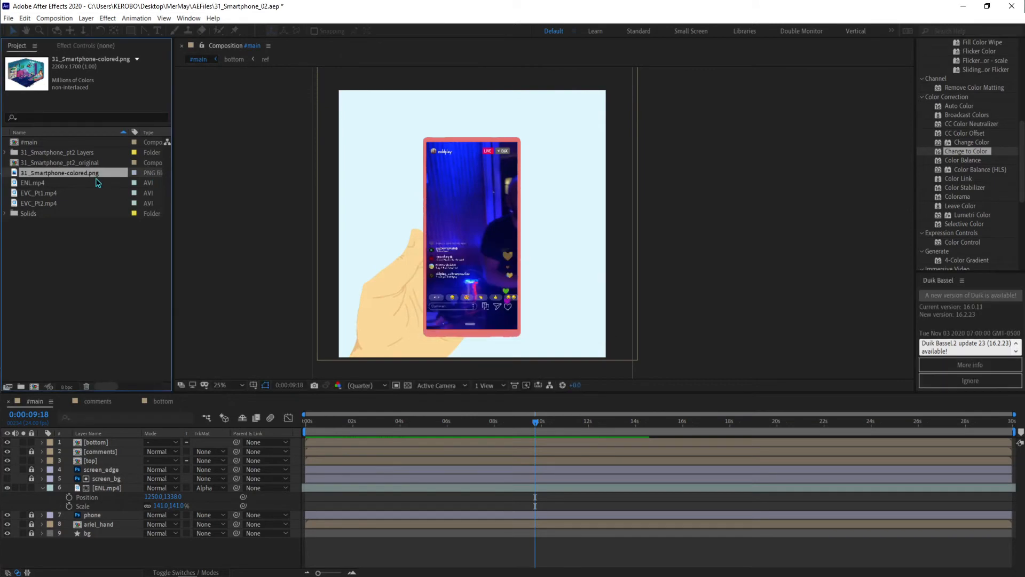
{"action": "left_click_drag", "start_coordinate": [89, 181], "coordinate": [87, 442]}
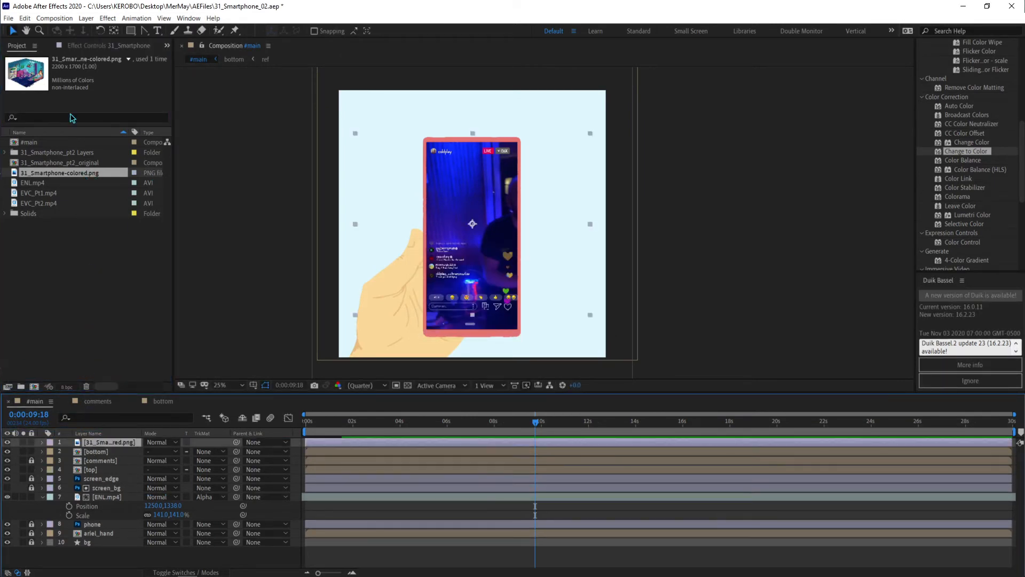
{"action": "left_click", "coordinate": [130, 30]}
{"action": "left_click", "coordinate": [177, 53]}
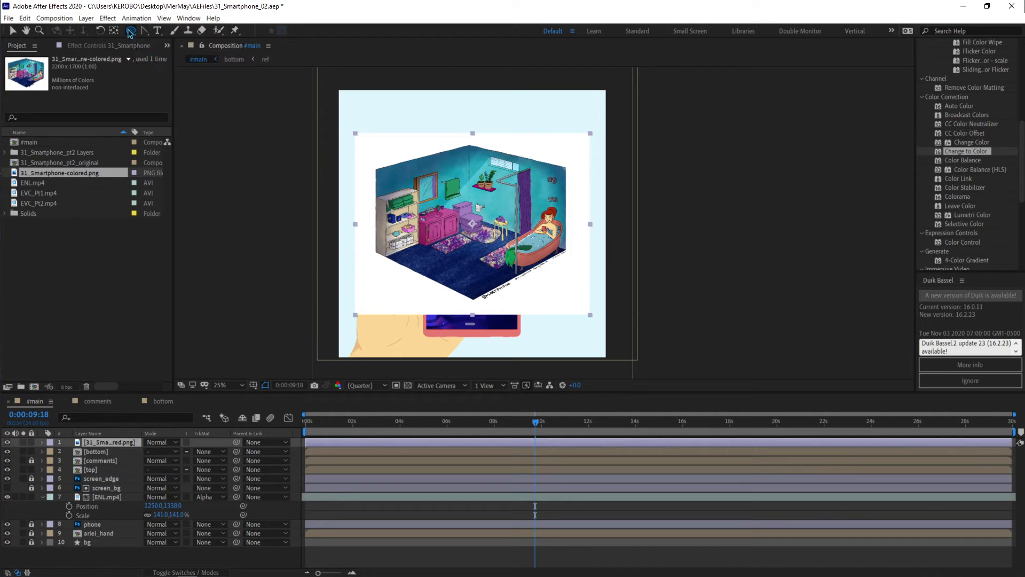
{"action": "double_click", "coordinate": [130, 30]}
{"action": "key", "text": "v"}
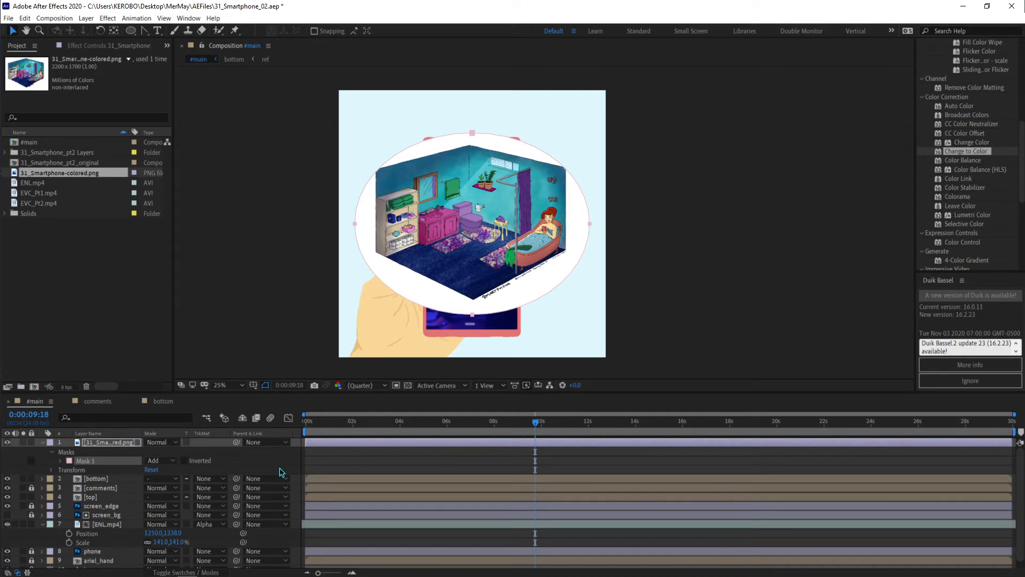
{"action": "key", "text": "Delete"}
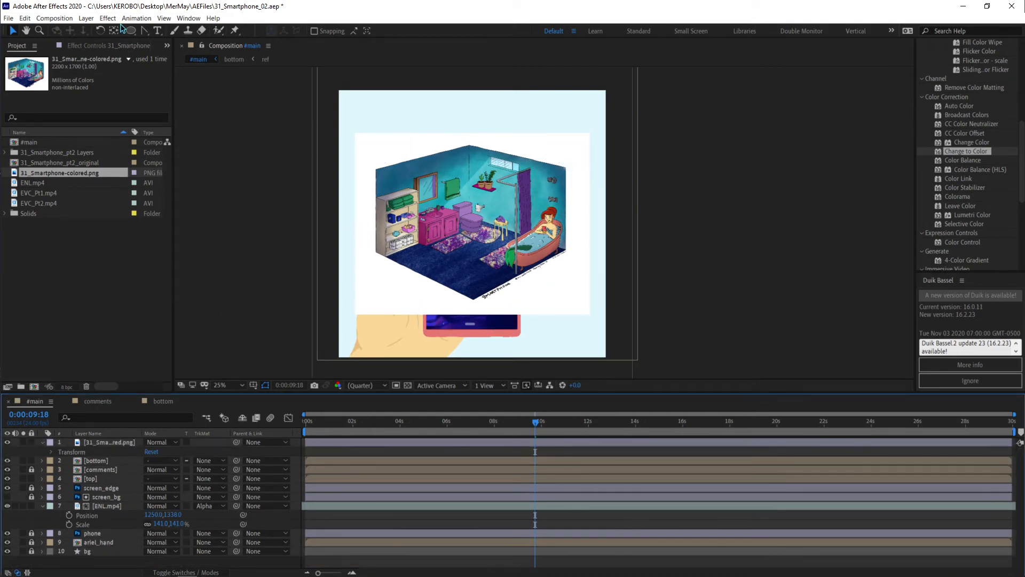
Create a shape layer in #main with a full-frame ellipse and delete the ellipse's stroke.
{"action": "left_click", "coordinate": [131, 31]}
{"action": "key", "text": "F2"}
{"action": "double_click", "coordinate": [131, 31]}
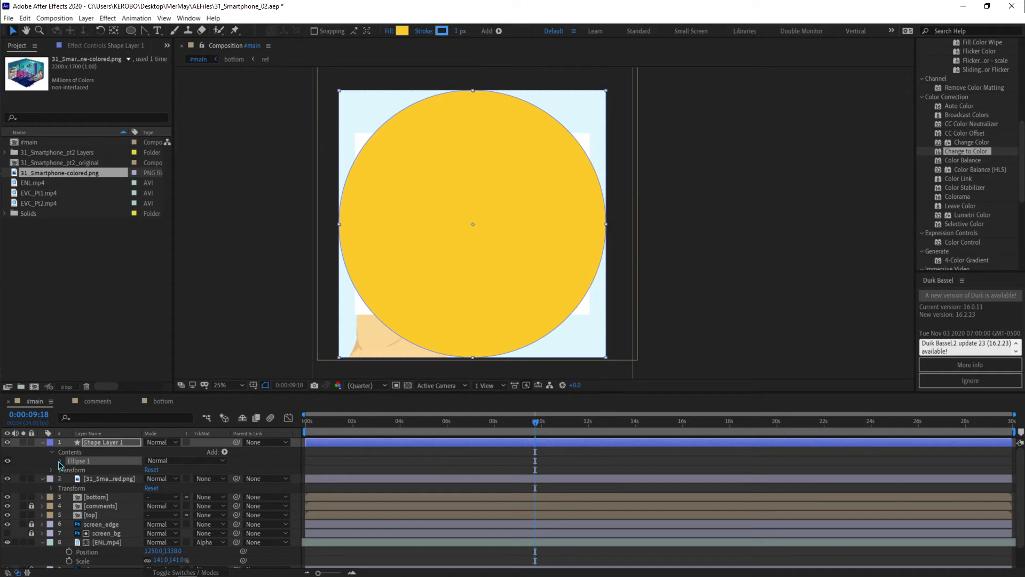
{"action": "left_click", "coordinate": [59, 460]}
{"action": "left_click", "coordinate": [85, 479]}
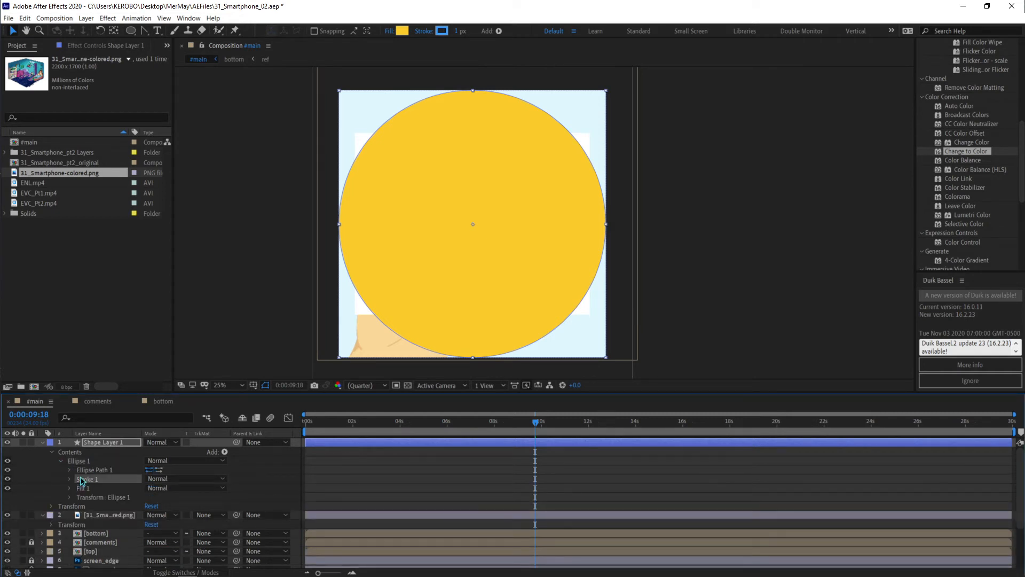
{"action": "key", "text": "Delete"}
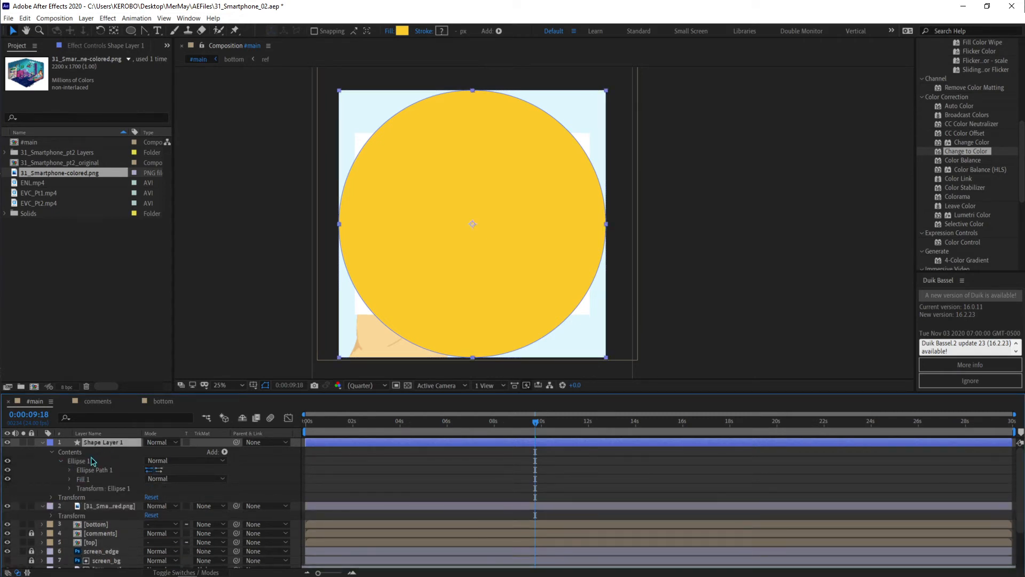
Set the ellipse path's size to 1695 by 1695 and move its shape layer below the colored illustration.
{"action": "left_click", "coordinate": [69, 469]}
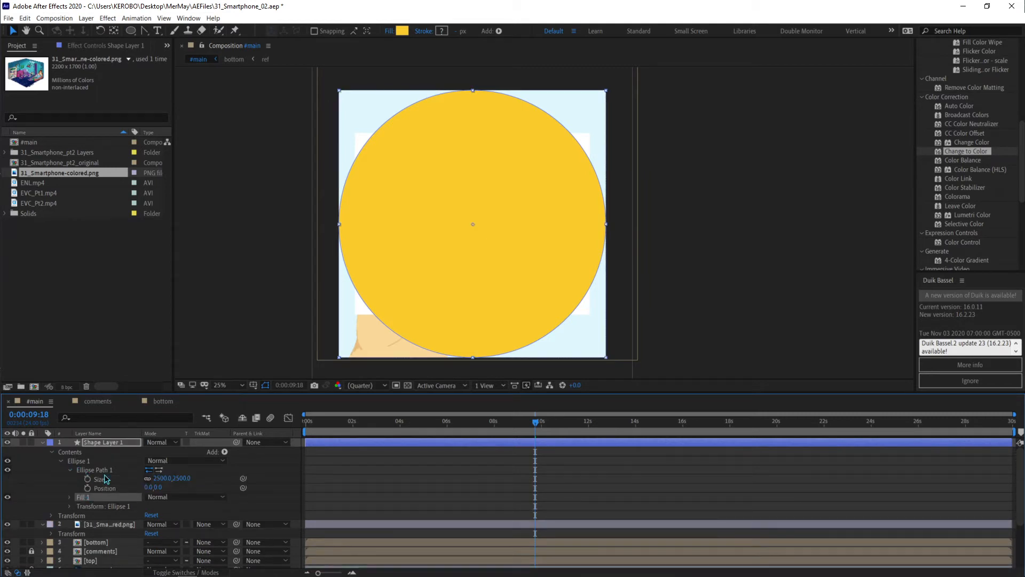
{"action": "left_click_drag", "start_coordinate": [176, 484], "coordinate": [120, 485]}
{"action": "scroll", "coordinate": [549, 232], "scroll_direction": "up", "scroll_amount": 3}
{"action": "left_click_drag", "start_coordinate": [549, 233], "coordinate": [458, 177]}
{"action": "key", "text": "v"}
{"action": "left_click_drag", "start_coordinate": [111, 440], "coordinate": [116, 532]}
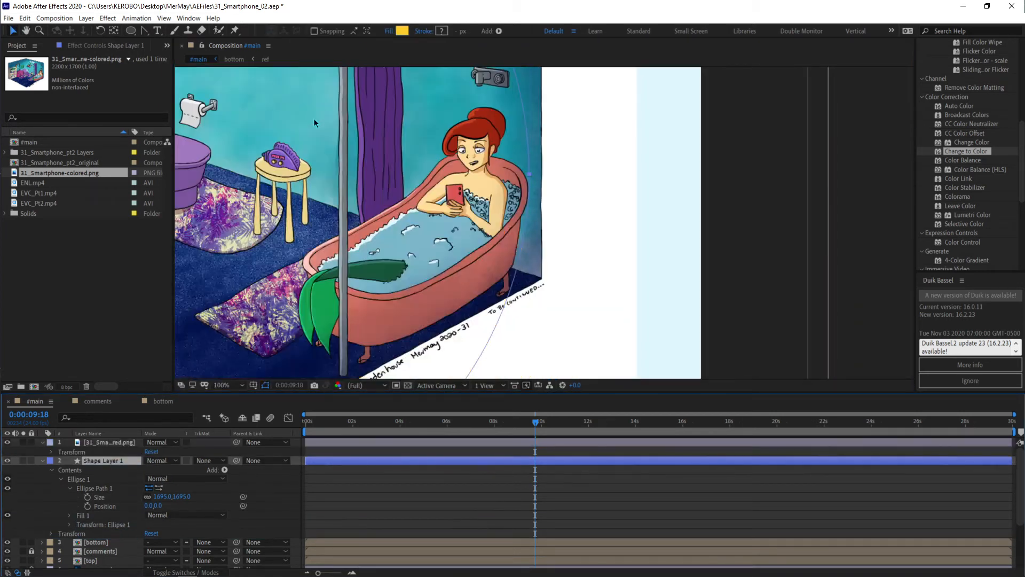
Set the ellipse's fill to the blue 7AB7C8 sampled from the bathwater in the illustration.
{"action": "left_click", "coordinate": [402, 31]}
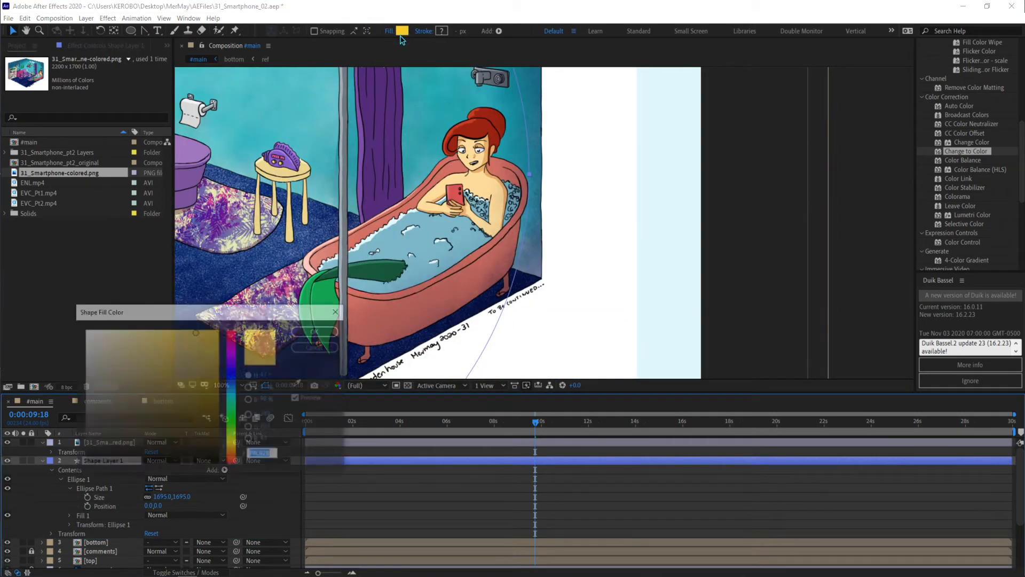
{"action": "left_click", "coordinate": [299, 382]}
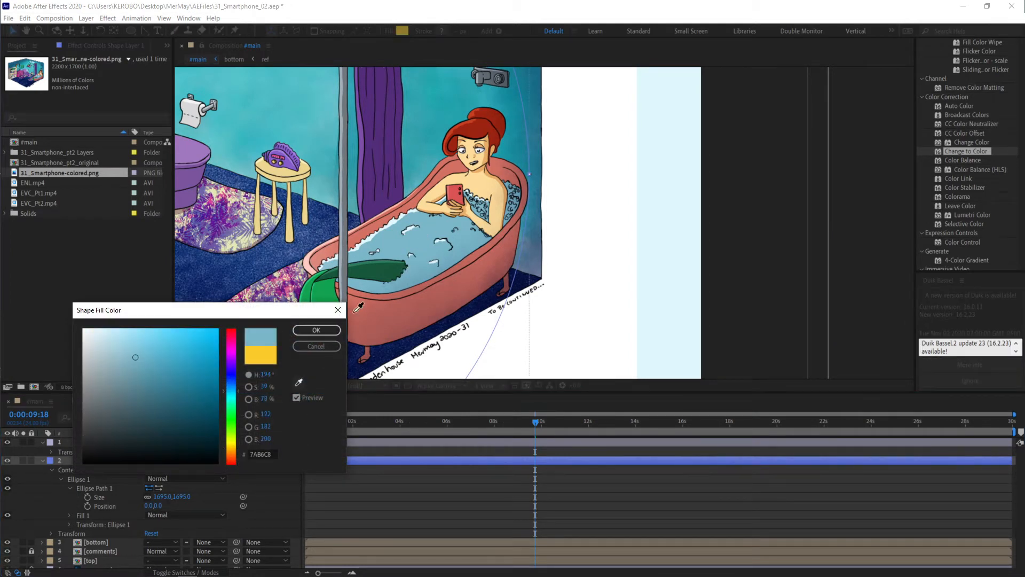
{"action": "left_click", "coordinate": [392, 256]}
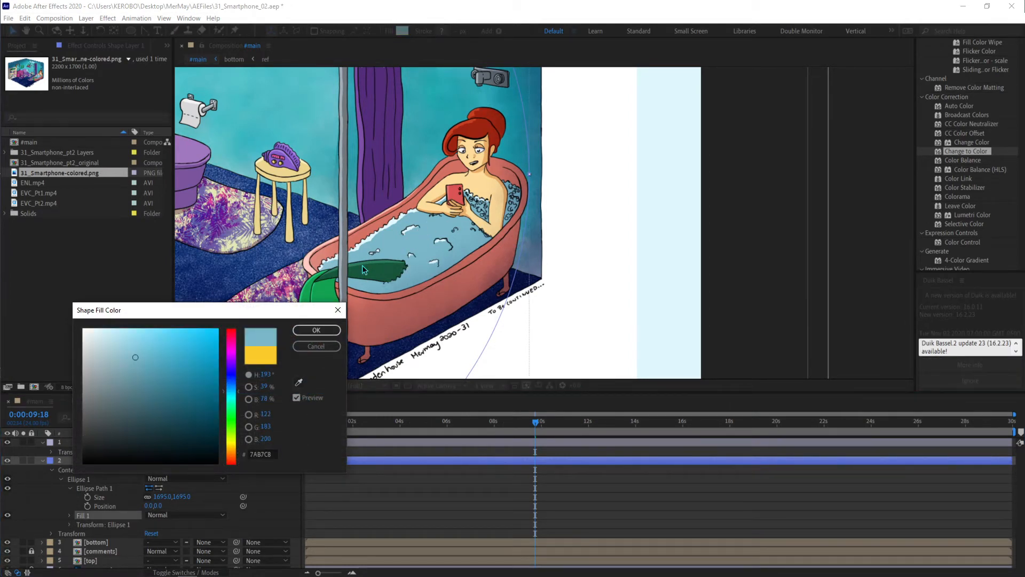
{"action": "left_click", "coordinate": [321, 330]}
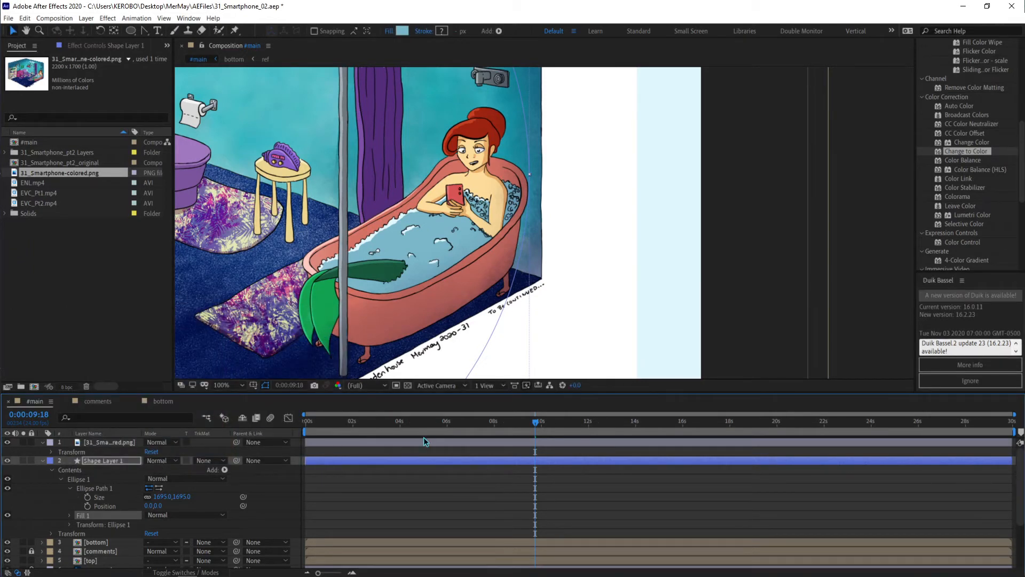
{"action": "left_click", "coordinate": [404, 492]}
Rename the ellipse's shape layer as bubbles.
{"action": "scroll", "coordinate": [423, 277], "scroll_direction": "down", "scroll_amount": 4}
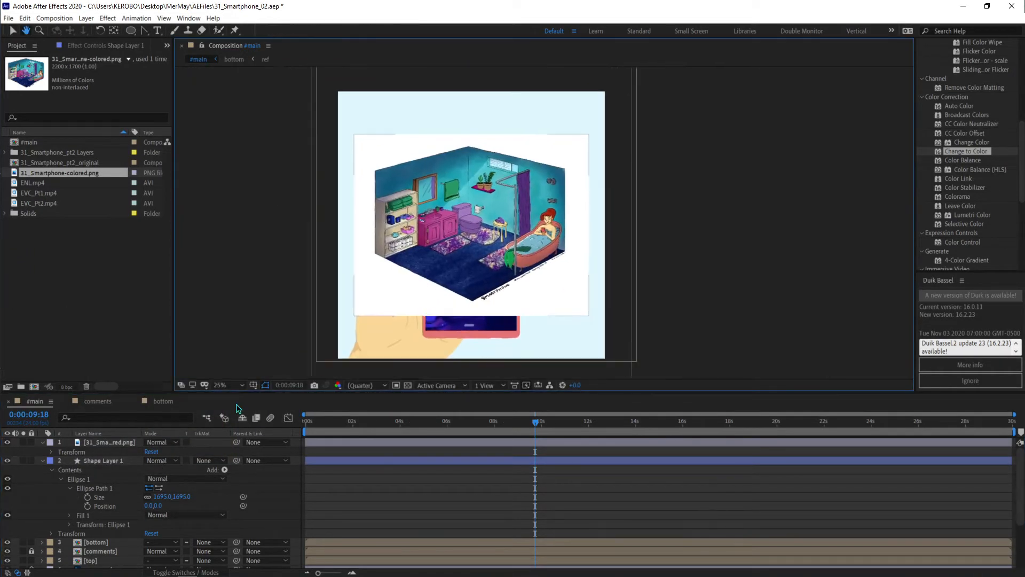
{"action": "left_click", "coordinate": [102, 458]}
{"action": "key", "text": "Return"}
{"action": "type", "text": "bubbles"}
{"action": "key", "text": "Return"}
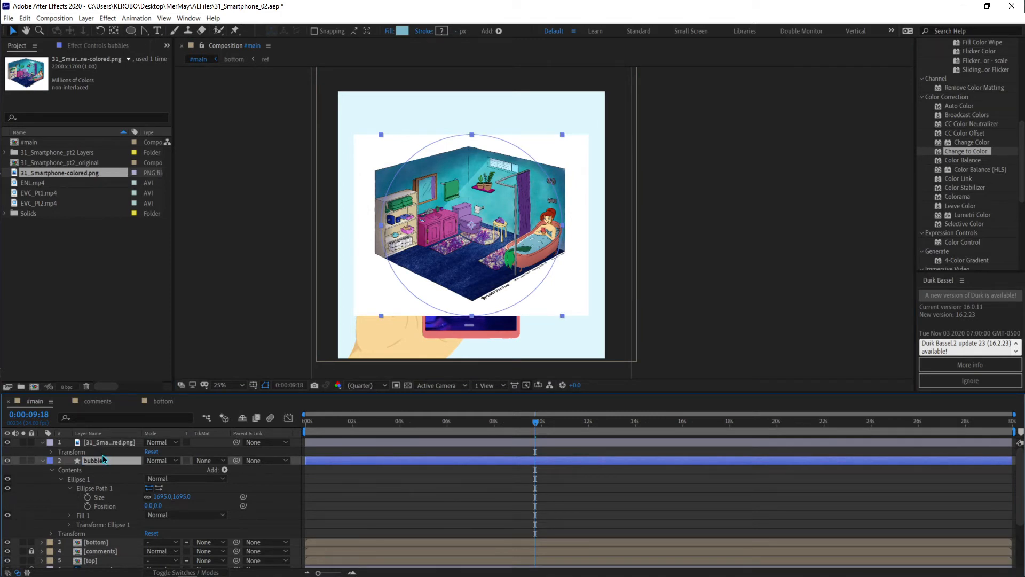
Delete the colored illustration layer from #main, keeping the bubbles circle.
{"action": "left_click", "coordinate": [101, 443]}
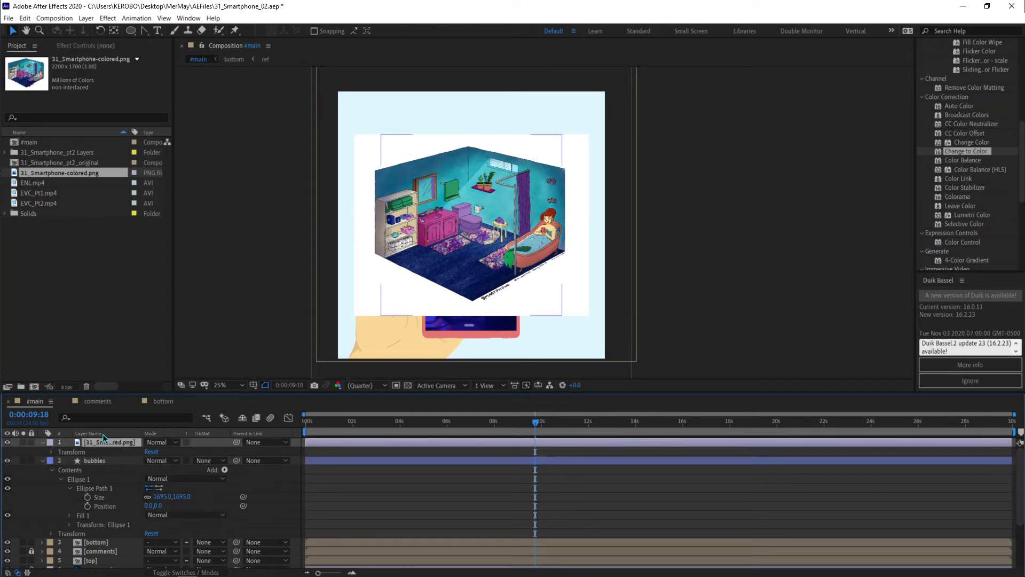
{"action": "key", "text": "Delete"}
{"action": "left_click", "coordinate": [102, 441]}
{"action": "key", "text": "period"}
{"action": "left_click_drag", "start_coordinate": [363, 249], "coordinate": [373, 184]}
{"action": "key", "text": "comma"}
{"action": "key", "text": "F2"}
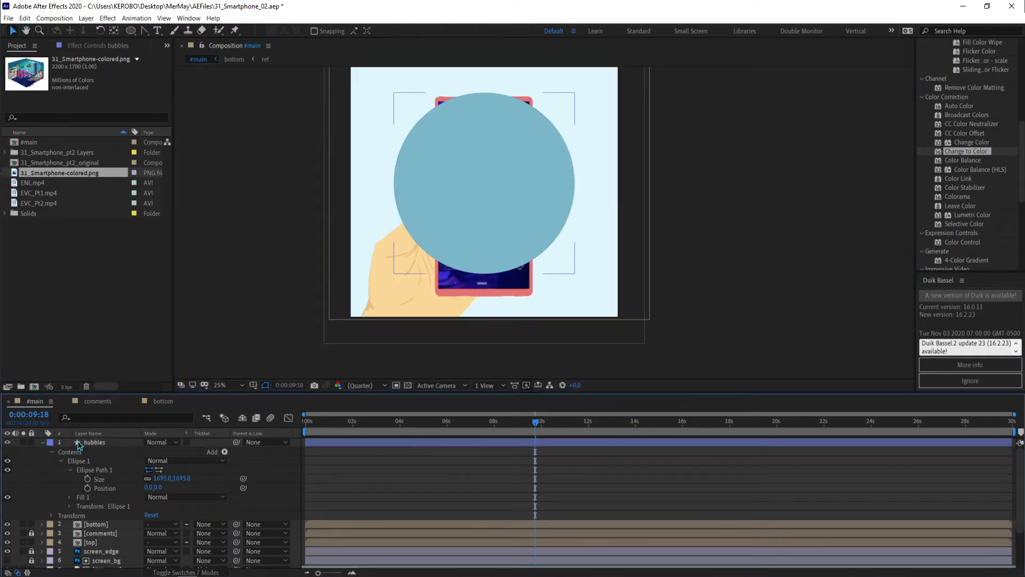
Move the bubbles layer between ariel_hand and bg, and reposition its circle behind the hand at the canvas's lower-left corner.
{"action": "mouse_move", "coordinate": [77, 441]}
{"action": "left_mouse_down"}
{"action": "mouse_move", "coordinate": [88, 529]}
{"action": "mouse_move", "coordinate": [130, 527]}
{"action": "mouse_move", "coordinate": [130, 537]}
{"action": "left_mouse_up"}
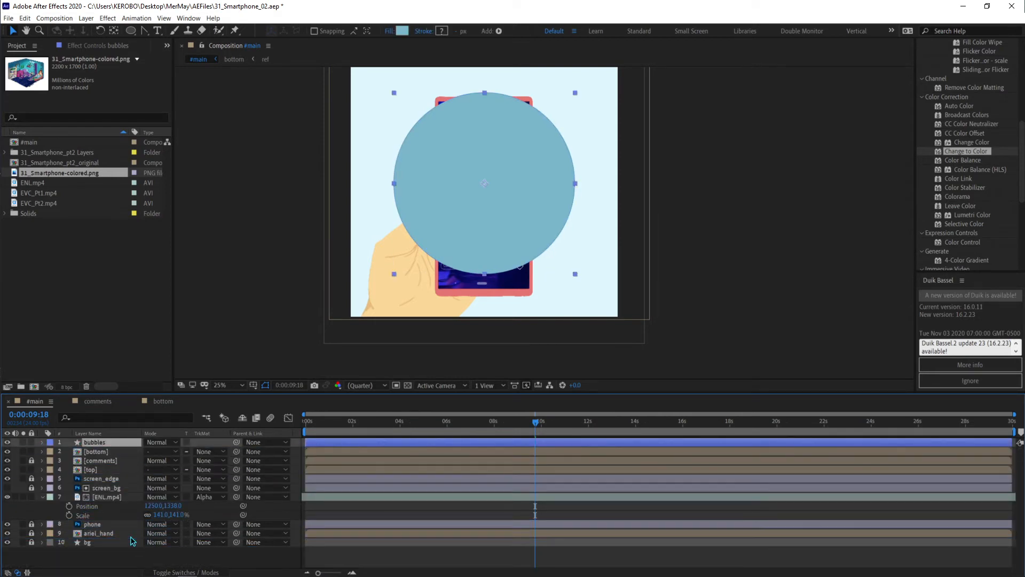
{"action": "left_click", "coordinate": [377, 501]}
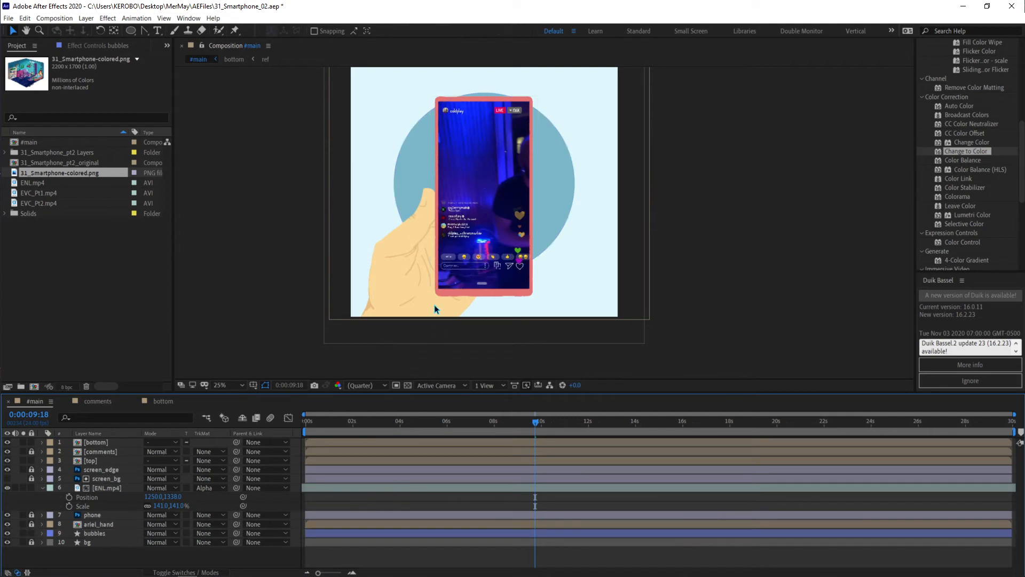
{"action": "left_click", "coordinate": [117, 532]}
{"action": "left_click_drag", "start_coordinate": [546, 187], "coordinate": [427, 319]}
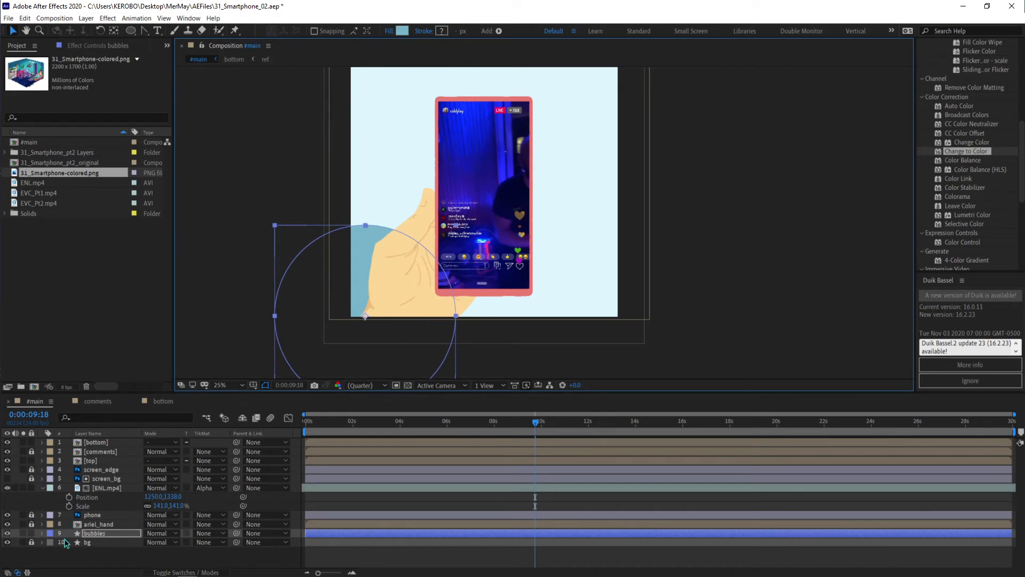
Set the opacity of the bubbles ellipse's fill to 75%.
{"action": "left_click", "coordinate": [43, 532]}
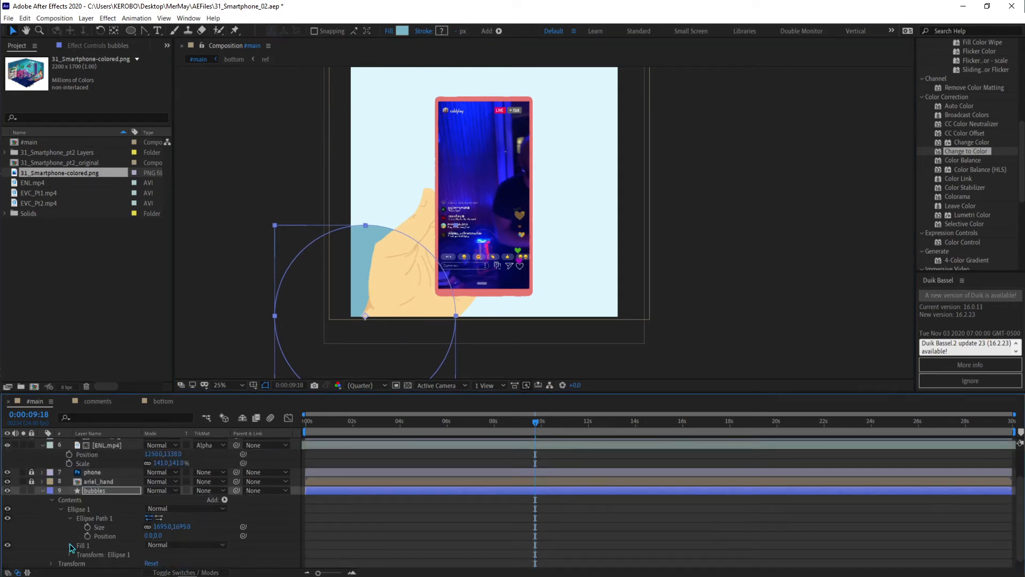
{"action": "left_click", "coordinate": [70, 546]}
{"action": "scroll", "coordinate": [71, 550], "scroll_direction": "down", "scroll_amount": 1}
{"action": "left_click", "coordinate": [152, 563]}
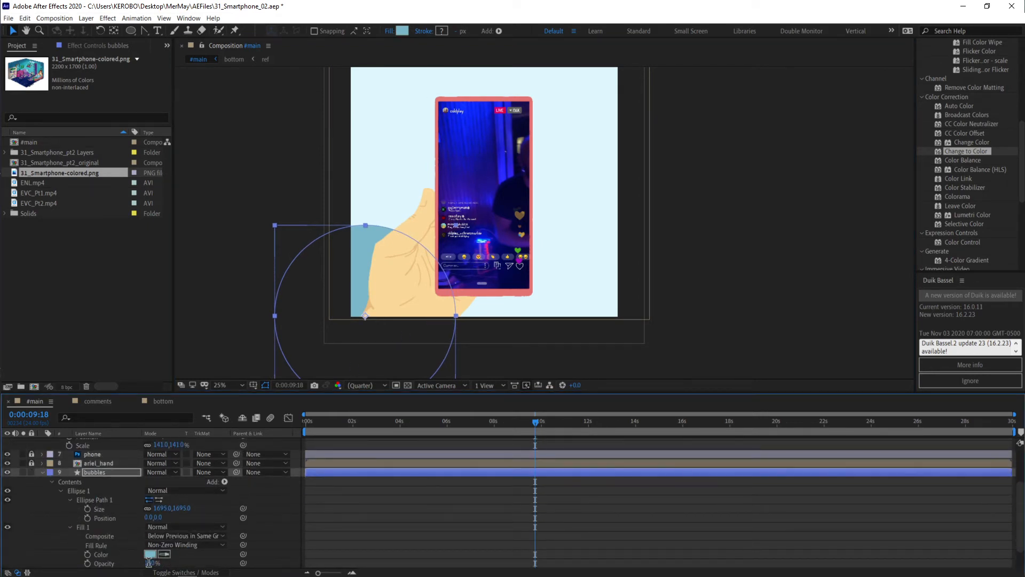
{"action": "type", "text": "75"}
{"action": "key", "text": "Return"}
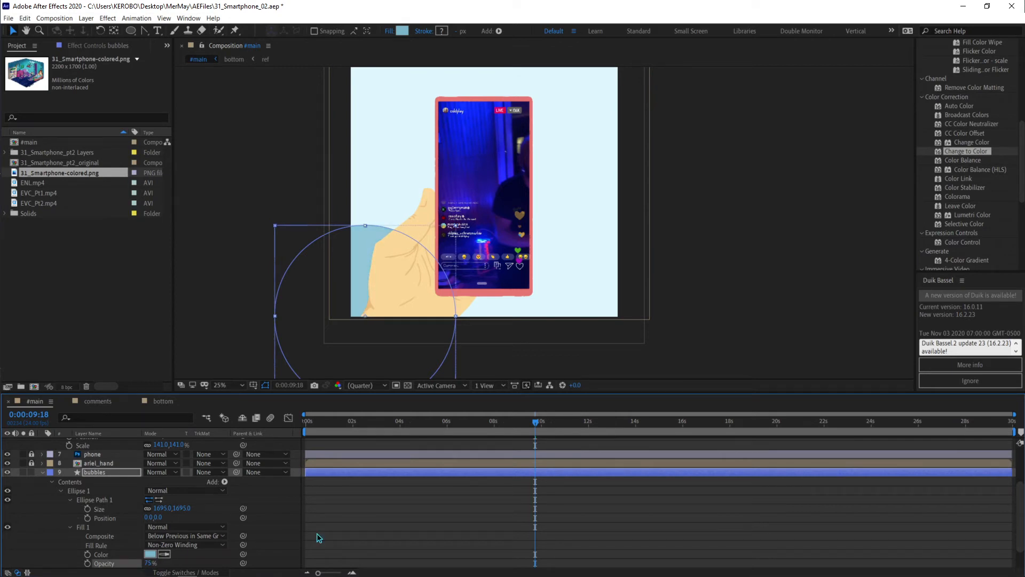
{"action": "left_click", "coordinate": [282, 539]}
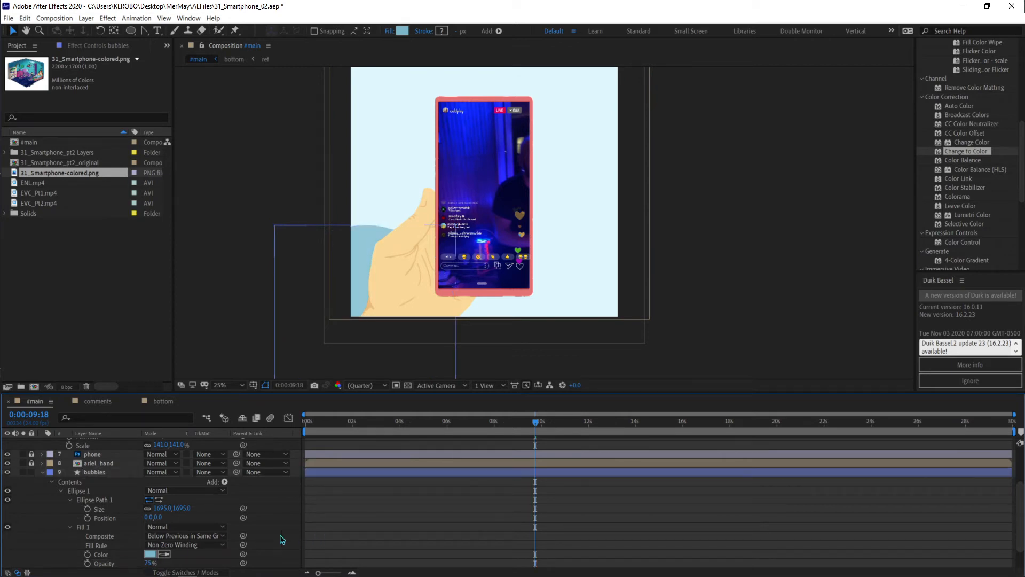
Add a Repeater to the Ellipse 1 group of the bubbles layer.
{"action": "left_click", "coordinate": [79, 490]}
{"action": "left_click", "coordinate": [224, 481]}
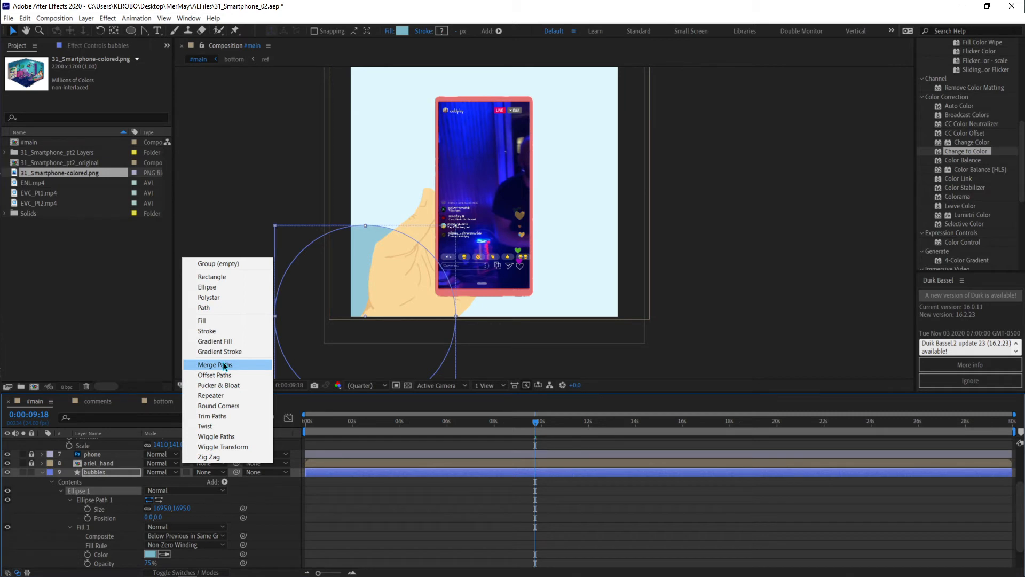
{"action": "left_click", "coordinate": [219, 396]}
{"action": "left_click", "coordinate": [61, 483]}
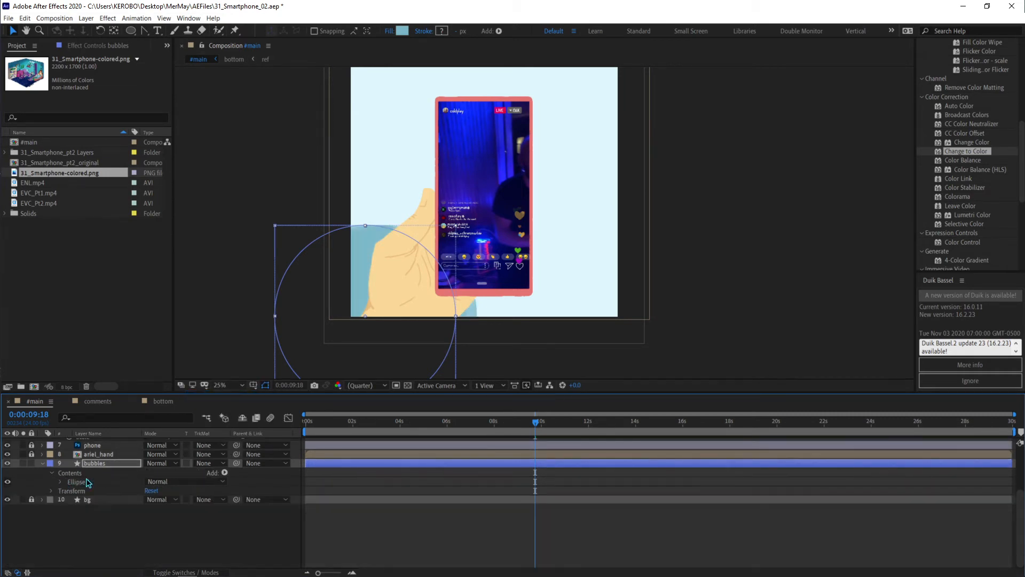
Move the Ellipse 1 group from behind the hand up to the canvas's upper-left corner.
{"action": "left_click_drag", "start_coordinate": [294, 212], "coordinate": [328, 224]}
{"action": "scroll", "coordinate": [286, 254], "scroll_direction": "down", "scroll_amount": 1}
{"action": "scroll", "coordinate": [342, 267], "scroll_direction": "up", "scroll_amount": 1}
{"action": "left_click_drag", "start_coordinate": [318, 260], "coordinate": [313, 286]}
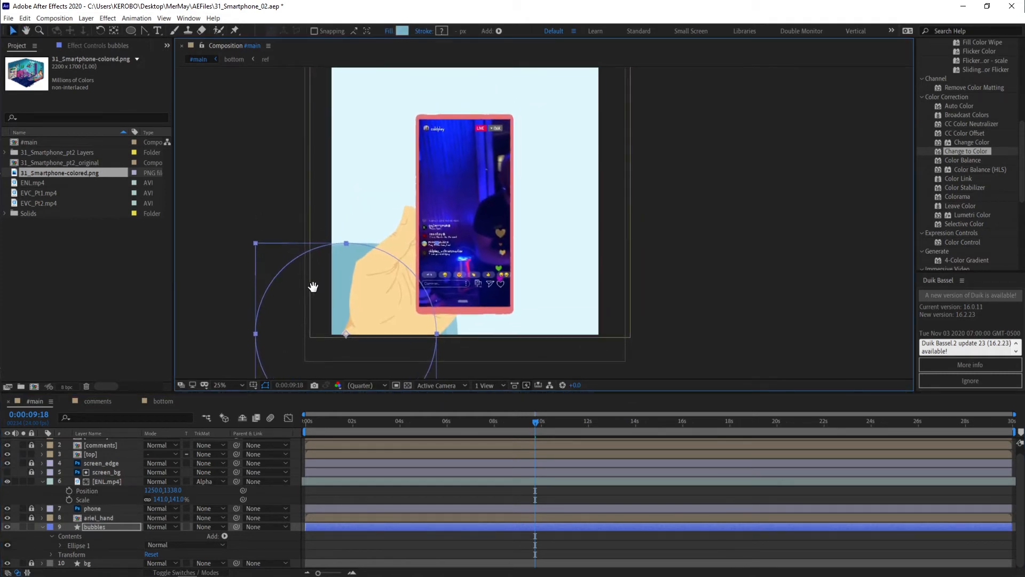
{"action": "left_click_drag", "start_coordinate": [346, 187], "coordinate": [355, 15]}
{"action": "left_click_drag", "start_coordinate": [327, 238], "coordinate": [318, 206]}
{"action": "left_click_drag", "start_coordinate": [264, 229], "coordinate": [192, 157]}
{"action": "left_click_drag", "start_coordinate": [238, 249], "coordinate": [320, 208]}
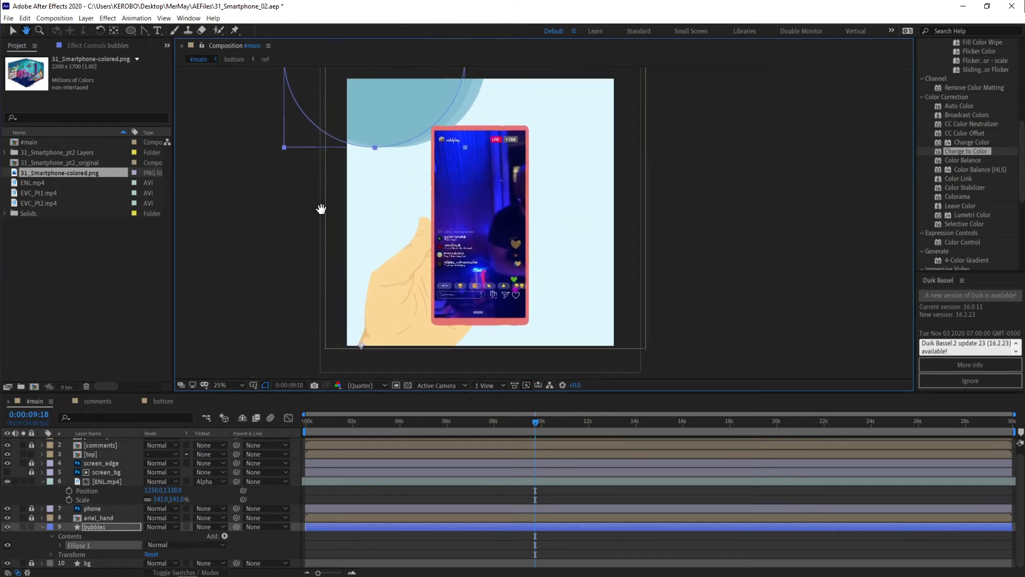
Reduce the Ellipse 1 path size to 1364 by 1364.
{"action": "left_click", "coordinate": [56, 546]}
{"action": "left_click", "coordinate": [59, 545]}
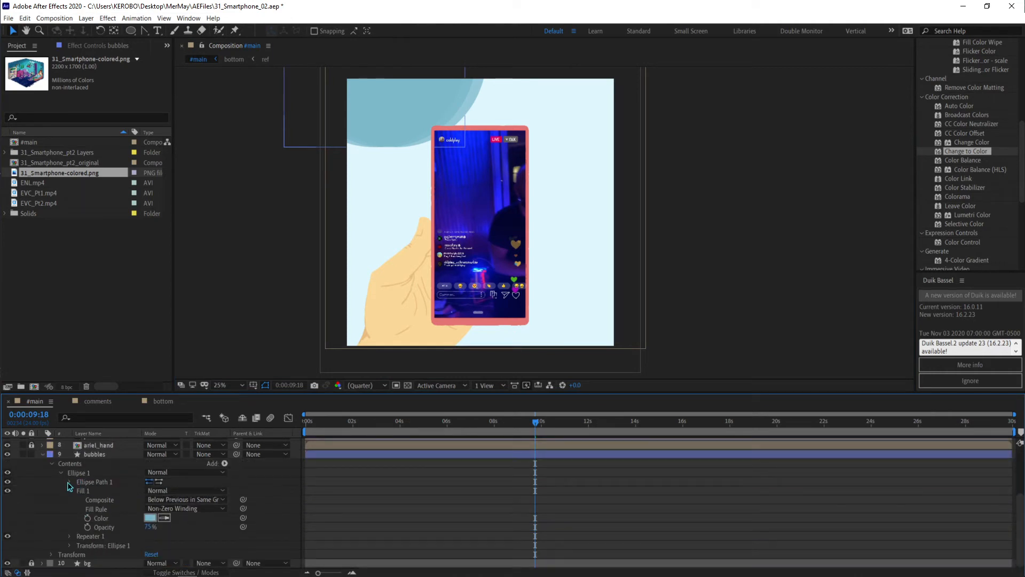
{"action": "left_click_drag", "start_coordinate": [170, 490], "coordinate": [12, 513]}
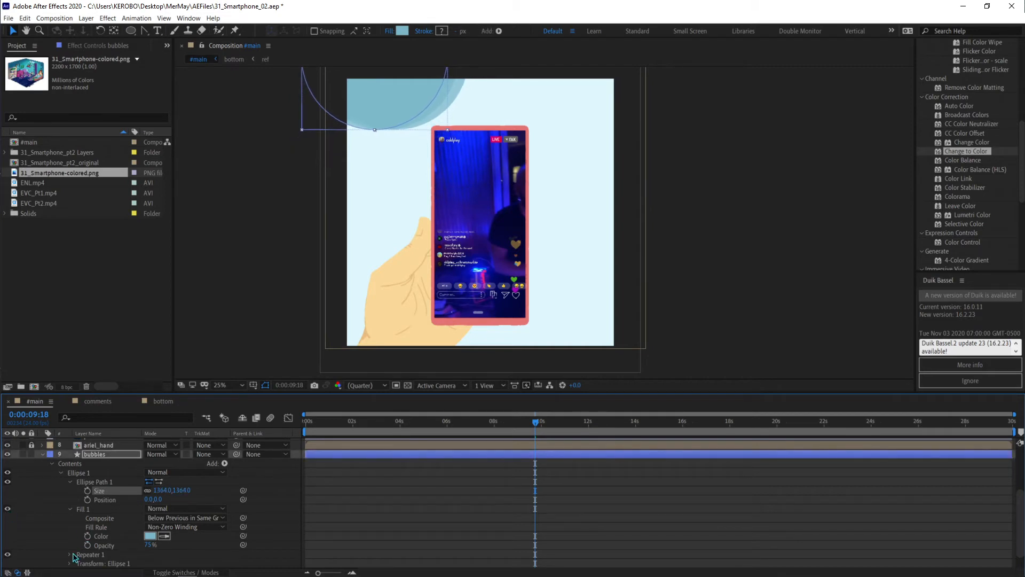
Space the first repeater's copies horizontally by setting its transform position to 378, 0.
{"action": "left_click", "coordinate": [70, 554]}
{"action": "scroll", "coordinate": [70, 551], "scroll_direction": "down", "scroll_amount": 1}
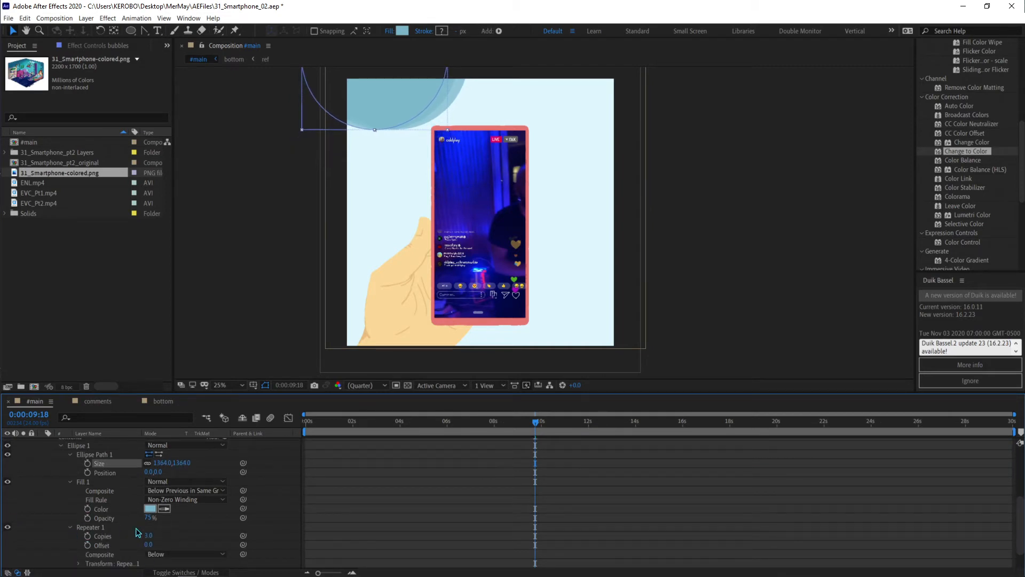
{"action": "left_click", "coordinate": [78, 564]}
{"action": "left_click_drag", "start_coordinate": [149, 527], "coordinate": [291, 531]}
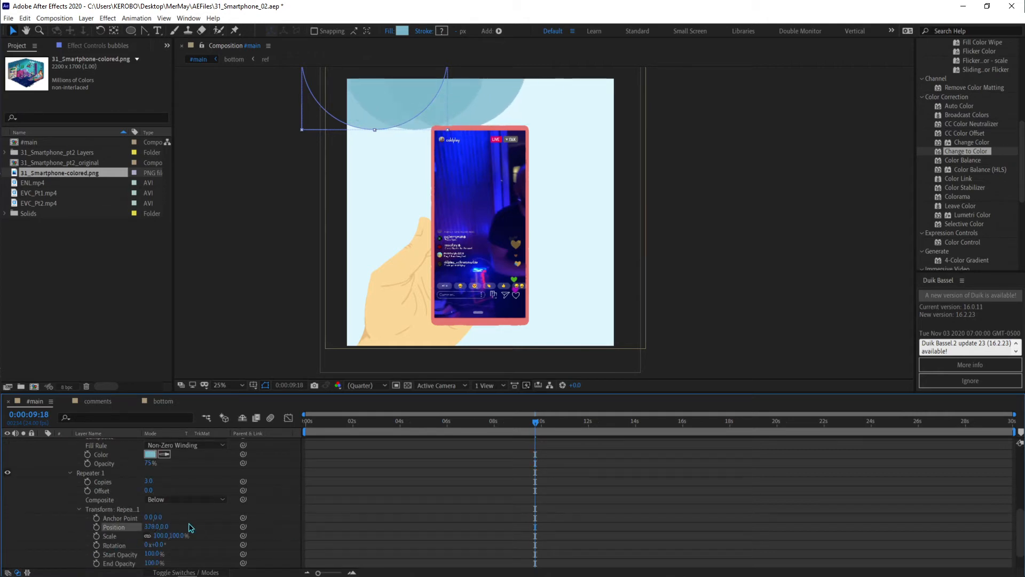
Set the first repeater to 6 copies so the circles span the canvas's width.
{"action": "mouse_move", "coordinate": [149, 481]}
{"action": "left_mouse_down"}
{"action": "mouse_move", "coordinate": [174, 481]}
{"action": "mouse_move", "coordinate": [158, 485]}
{"action": "left_mouse_up"}
{"action": "left_click", "coordinate": [149, 481]}
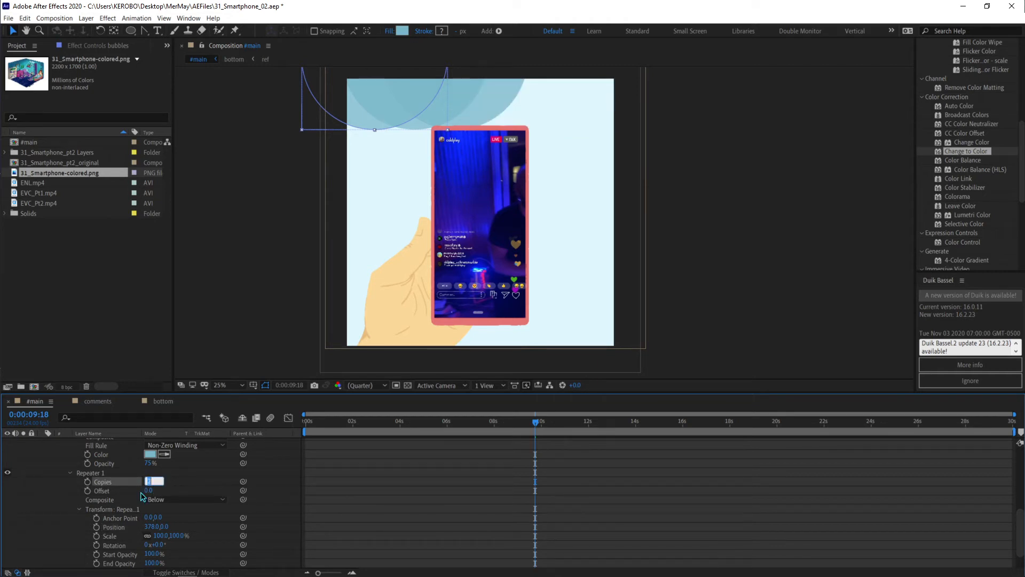
{"action": "key", "text": "Up"}
{"action": "key", "text": "Up"}
{"action": "key", "text": "Up"}
{"action": "key", "text": "Up"}
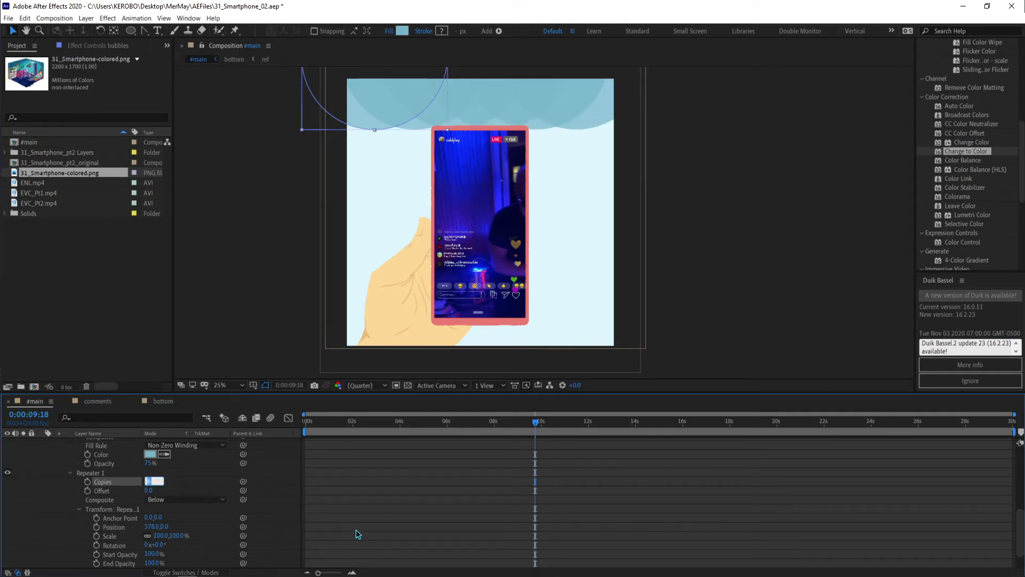
{"action": "key", "text": "Return"}
Add a second Repeater to the Ellipse 1 group after the first one.
{"action": "left_click", "coordinate": [89, 472]}
{"action": "scroll", "coordinate": [90, 472], "scroll_direction": "up", "scroll_amount": 2}
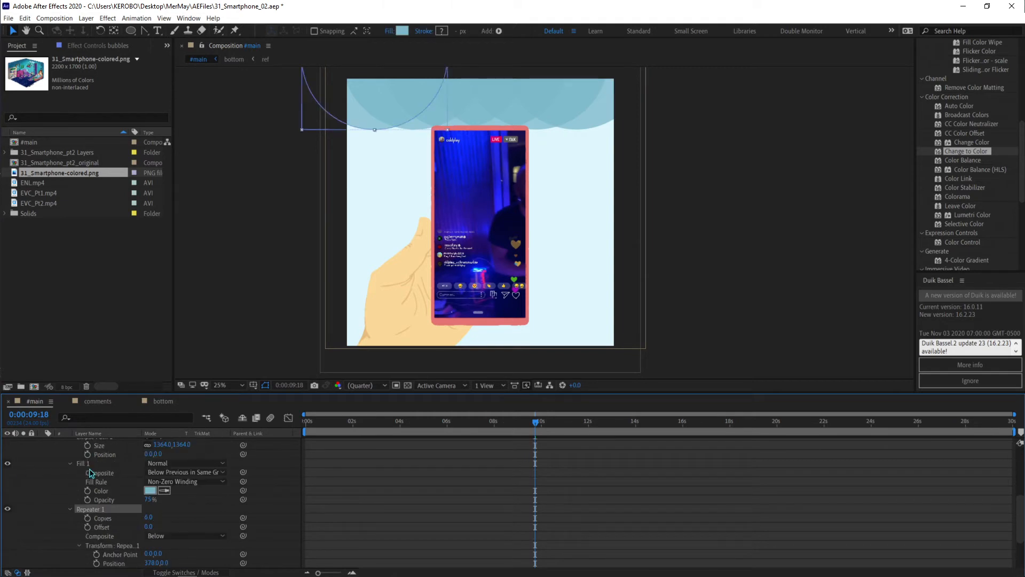
{"action": "scroll", "coordinate": [88, 474], "scroll_direction": "up", "scroll_amount": 6}
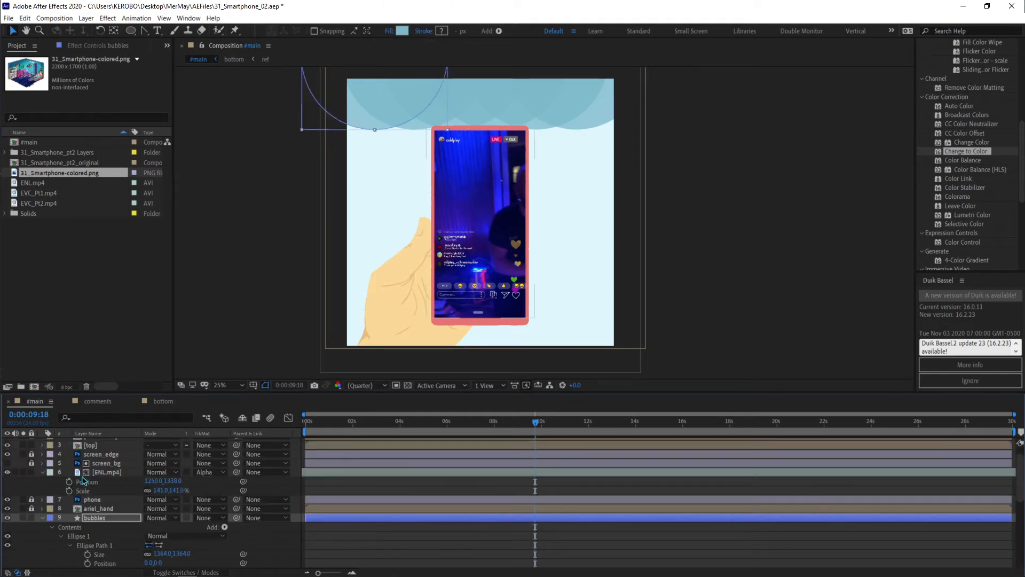
{"action": "left_click", "coordinate": [70, 545]}
{"action": "scroll", "coordinate": [100, 542], "scroll_direction": "down", "scroll_amount": 2}
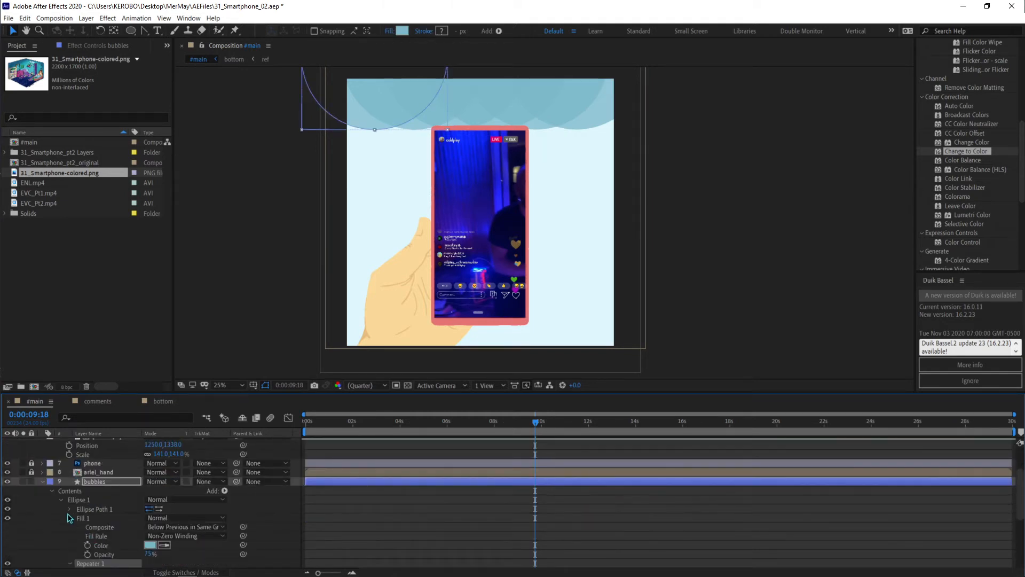
{"action": "left_click", "coordinate": [70, 518]}
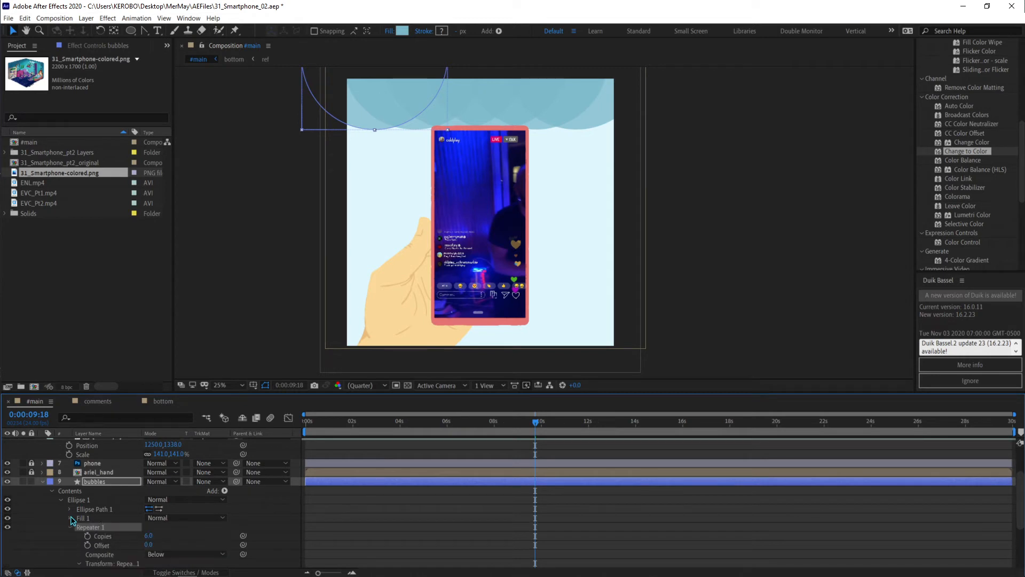
{"action": "left_click", "coordinate": [225, 491]}
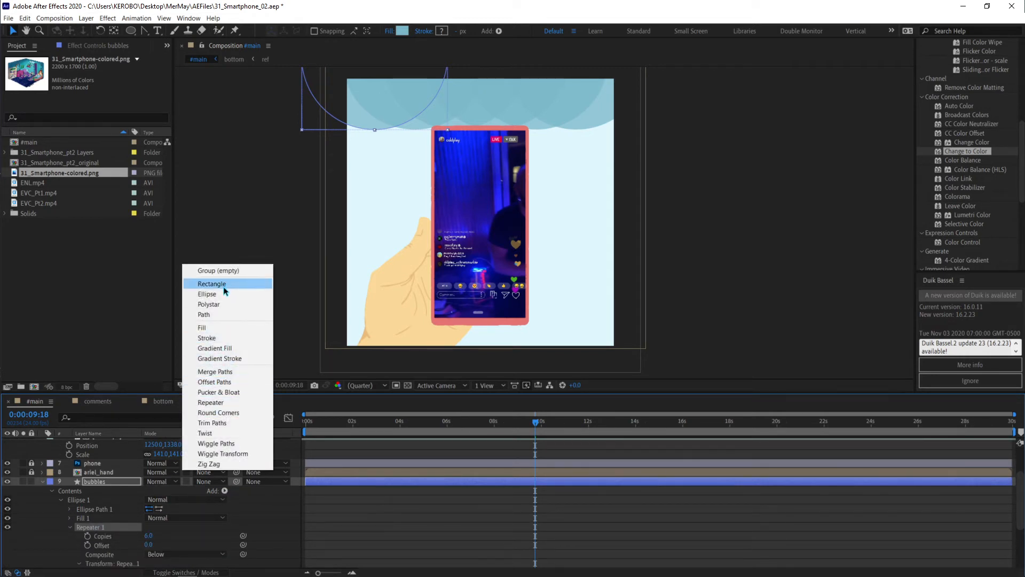
{"action": "left_click", "coordinate": [222, 402]}
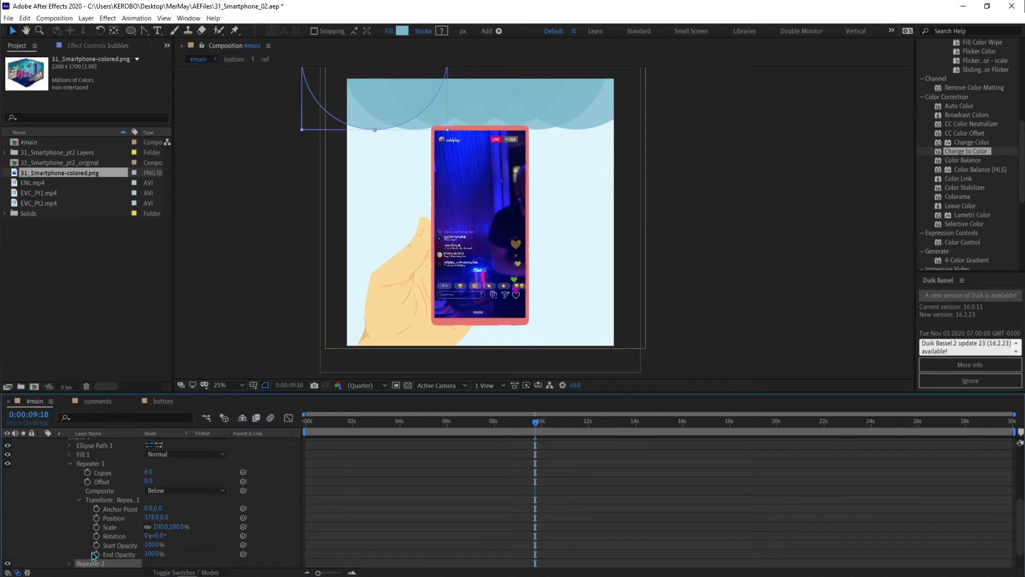
Set Repeater 2's transform position to -149, 781 to stack the circle rows downward with a sideways stagger.
{"action": "scroll", "coordinate": [93, 555], "scroll_direction": "down", "scroll_amount": 1}
{"action": "left_click", "coordinate": [70, 536]}
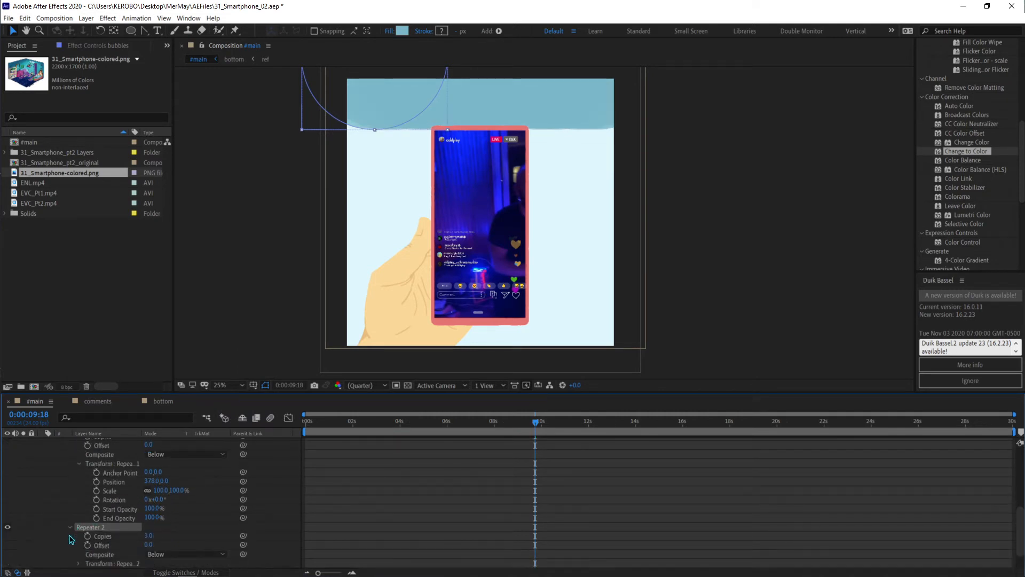
{"action": "scroll", "coordinate": [97, 536], "scroll_direction": "down", "scroll_amount": 1}
{"action": "left_click", "coordinate": [79, 536]}
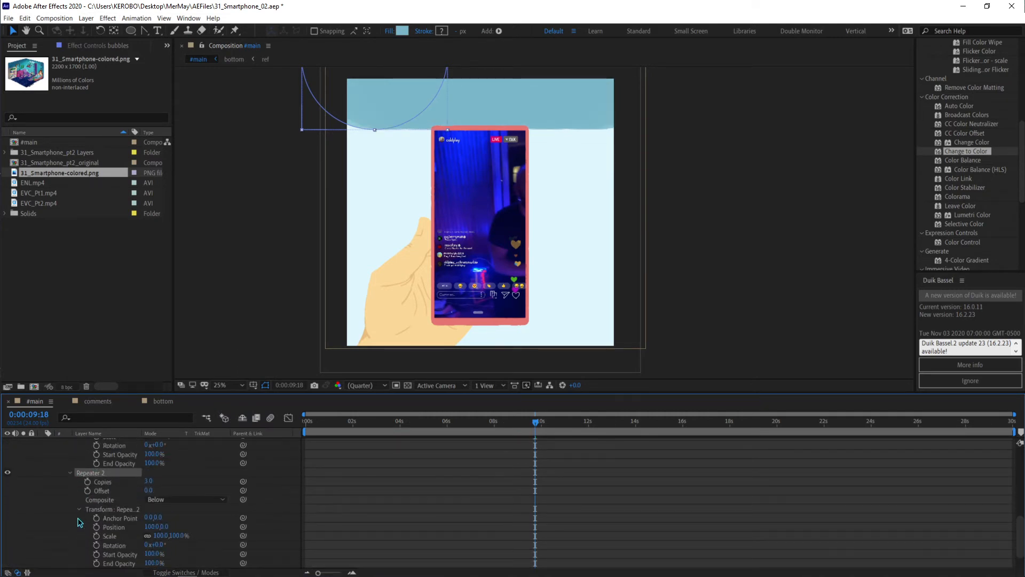
{"action": "scroll", "coordinate": [80, 534], "scroll_direction": "down", "scroll_amount": 2}
{"action": "left_click", "coordinate": [151, 499]}
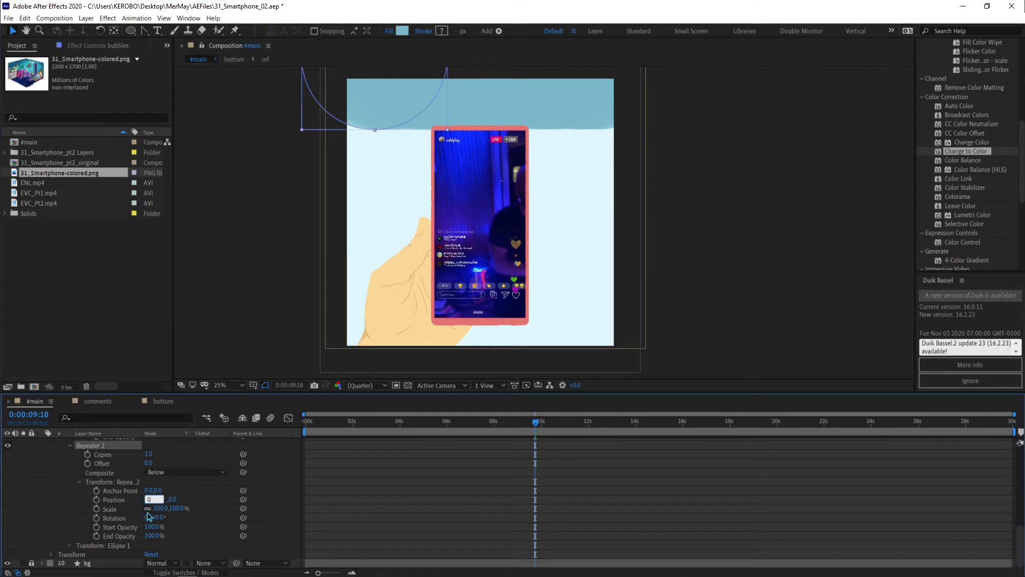
{"action": "key", "text": "Return"}
{"action": "left_click_drag", "start_coordinate": [171, 499], "coordinate": [333, 477]}
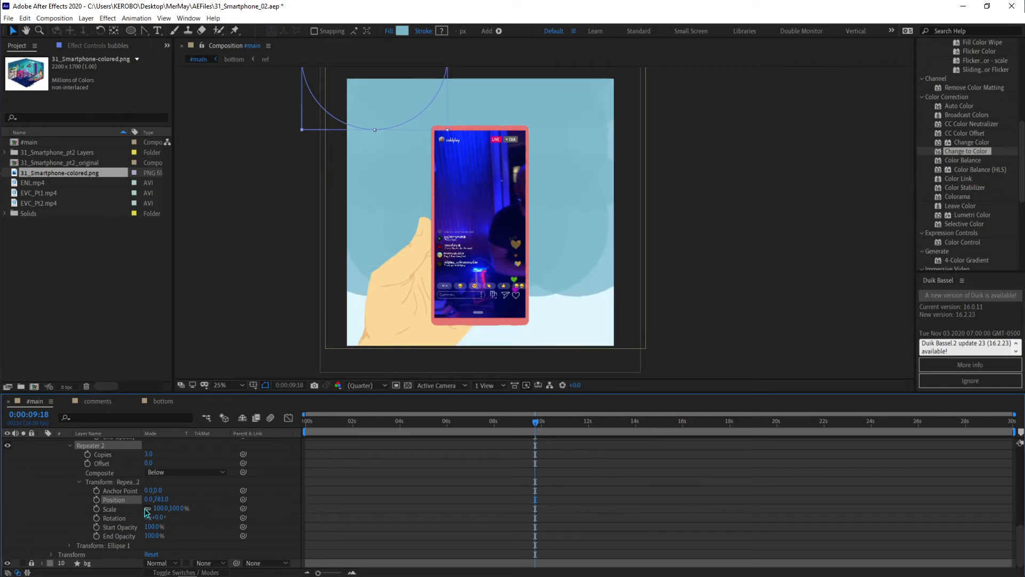
{"action": "left_click_drag", "start_coordinate": [148, 498], "coordinate": [88, 521]}
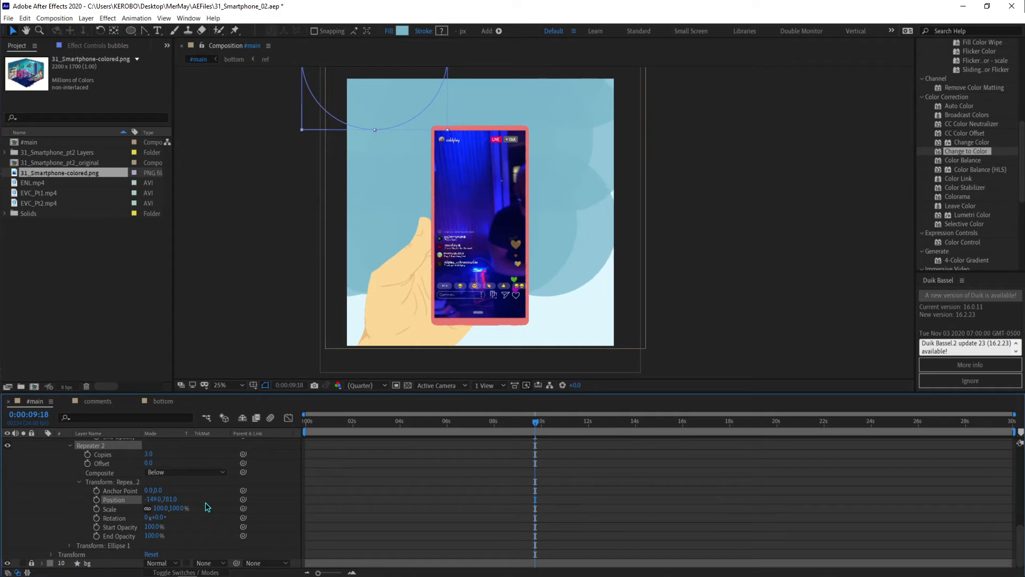
Increase the first repeater's copies to 7 to fill the canvas's right side.
{"action": "scroll", "coordinate": [176, 503], "scroll_direction": "up", "scroll_amount": 2}
{"action": "scroll", "coordinate": [161, 490], "scroll_direction": "up", "scroll_amount": 4}
{"action": "left_click_drag", "start_coordinate": [155, 464], "coordinate": [152, 470]}
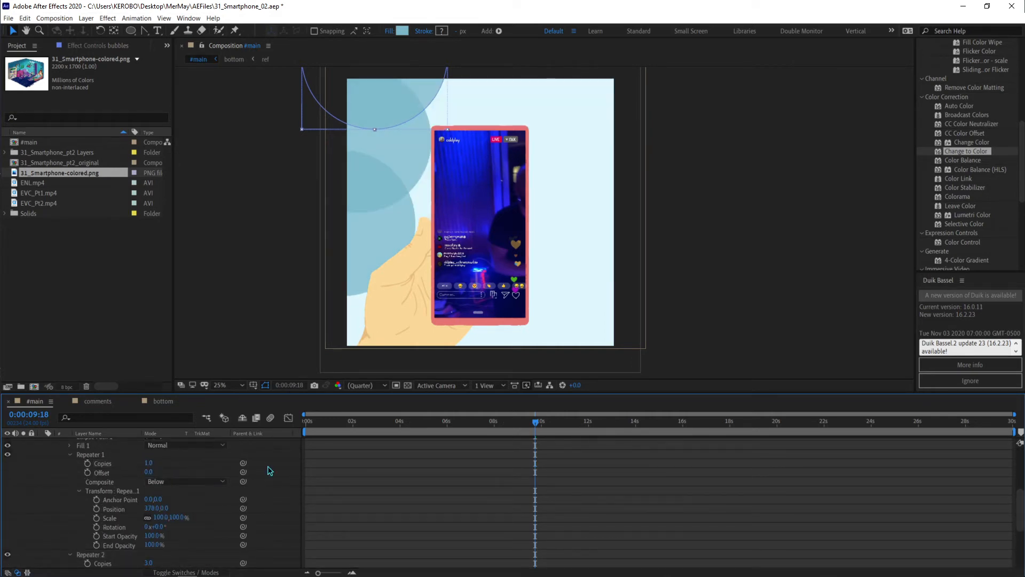
{"action": "left_click", "coordinate": [152, 464]}
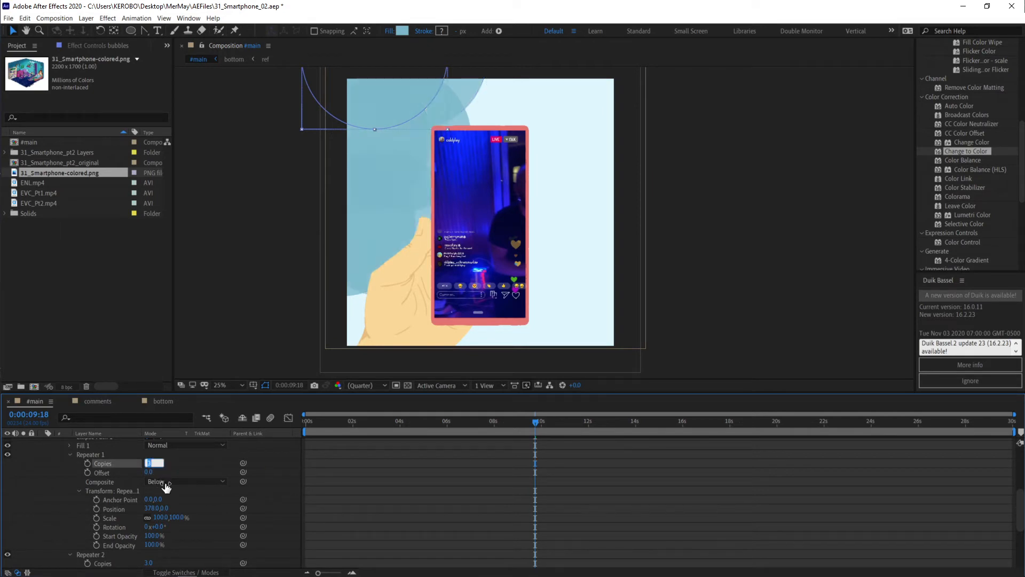
{"action": "left_click", "coordinate": [329, 483]}
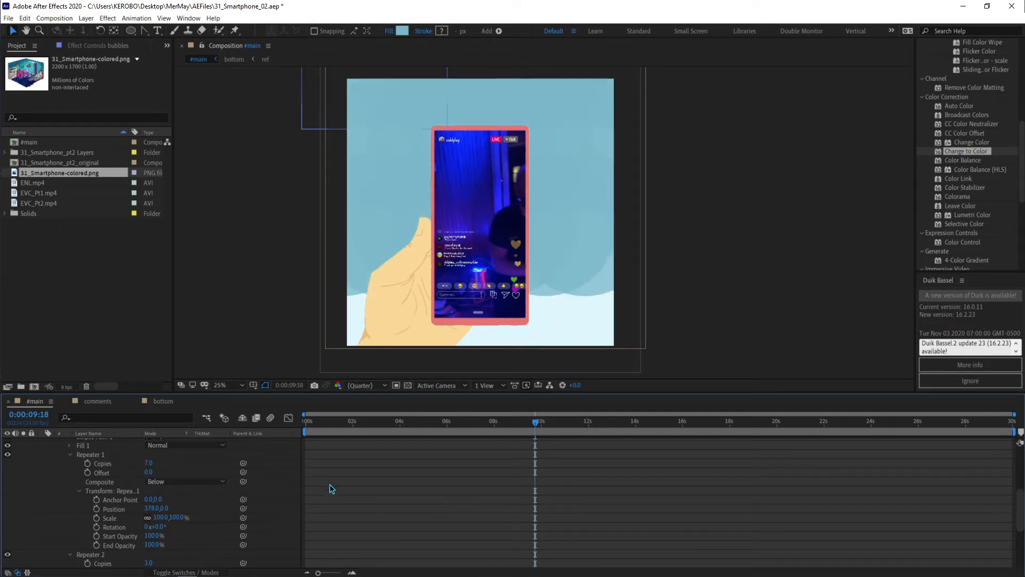
Set Repeater 1's start opacity to 82% and its end opacity to 72%.
{"action": "scroll", "coordinate": [158, 502], "scroll_direction": "down", "scroll_amount": 2}
{"action": "mouse_move", "coordinate": [154, 508]}
{"action": "left_mouse_down"}
{"action": "mouse_move", "coordinate": [95, 508]}
{"action": "mouse_move", "coordinate": [138, 515]}
{"action": "mouse_move", "coordinate": [143, 504]}
{"action": "mouse_move", "coordinate": [122, 504]}
{"action": "mouse_move", "coordinate": [139, 504]}
{"action": "left_mouse_up"}
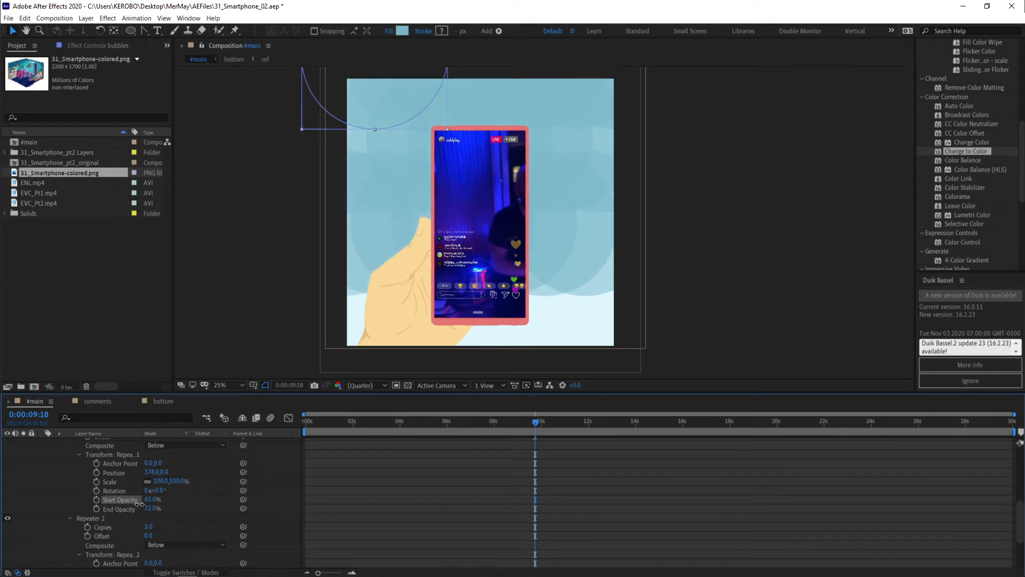
{"action": "left_click_drag", "start_coordinate": [115, 509], "coordinate": [192, 497]}
Set Repeater 2's end opacity to 94%.
{"action": "scroll", "coordinate": [229, 500], "scroll_direction": "down", "scroll_amount": 3}
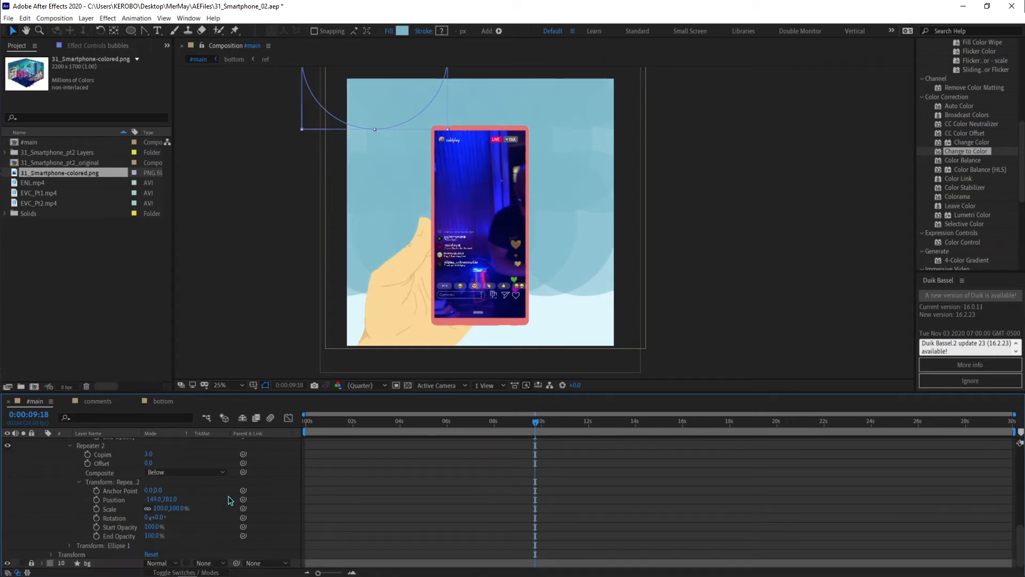
{"action": "mouse_move", "coordinate": [152, 526]}
{"action": "left_mouse_down"}
{"action": "mouse_move", "coordinate": [139, 543]}
{"action": "mouse_move", "coordinate": [171, 532]}
{"action": "left_mouse_up"}
{"action": "left_click", "coordinate": [204, 529]}
Set Repeater 2 to 5 copies so the circle rows cover the canvas down to its lower edge.
{"action": "left_click_drag", "start_coordinate": [160, 455], "coordinate": [163, 454]}
{"action": "left_click", "coordinate": [150, 454]}
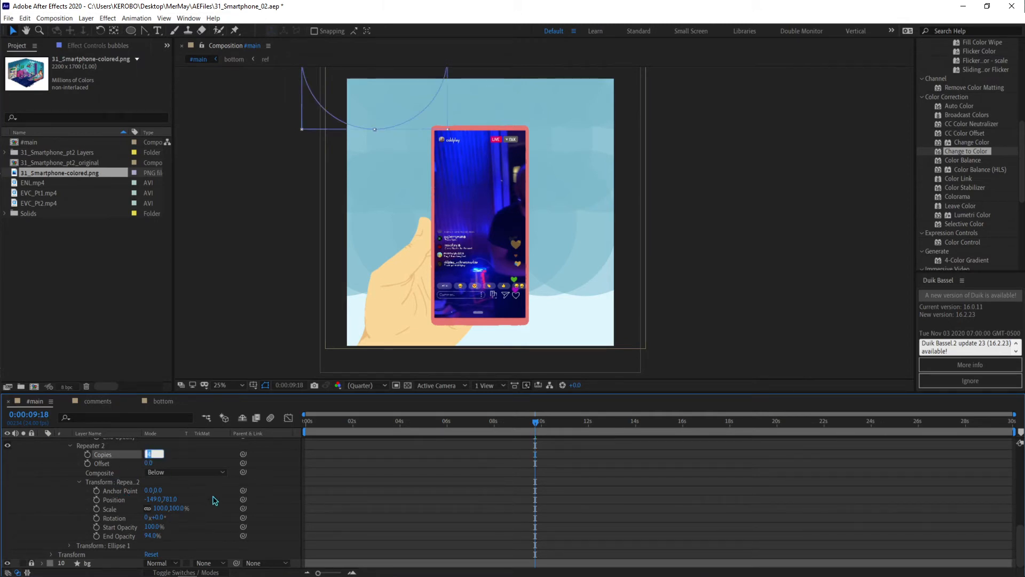
{"action": "left_click", "coordinate": [429, 496]}
{"action": "left_click", "coordinate": [149, 454]}
{"action": "type", "text": "5"}
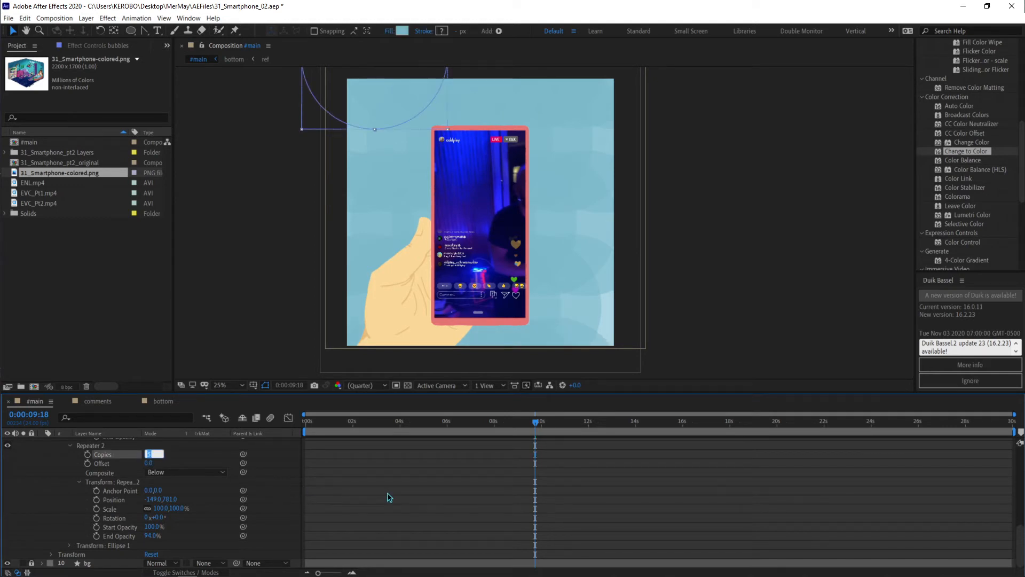
{"action": "left_click", "coordinate": [389, 494]}
{"action": "key", "text": "comma"}
{"action": "key", "text": "period"}
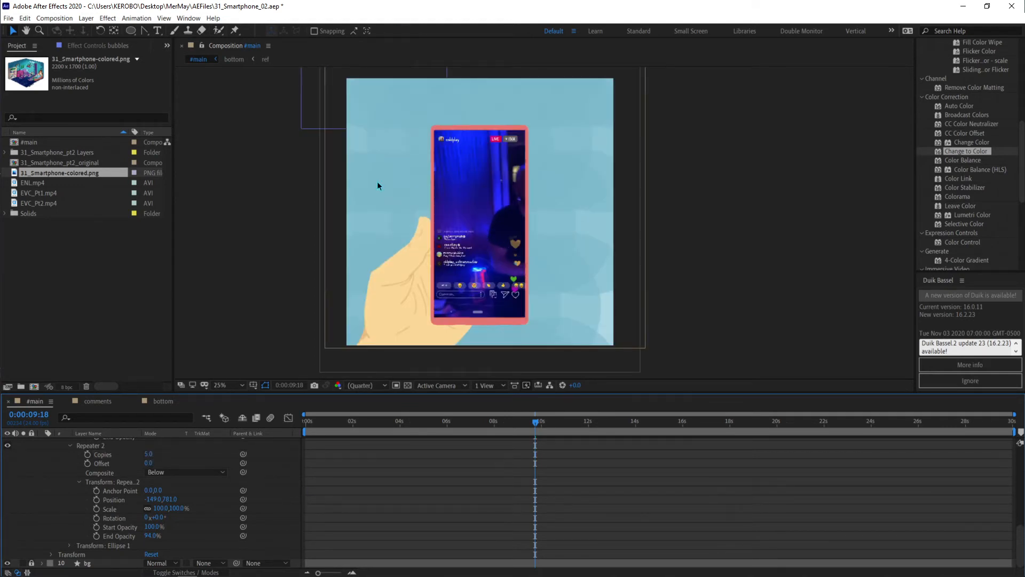
{"action": "left_click_drag", "start_coordinate": [335, 168], "coordinate": [340, 186]}
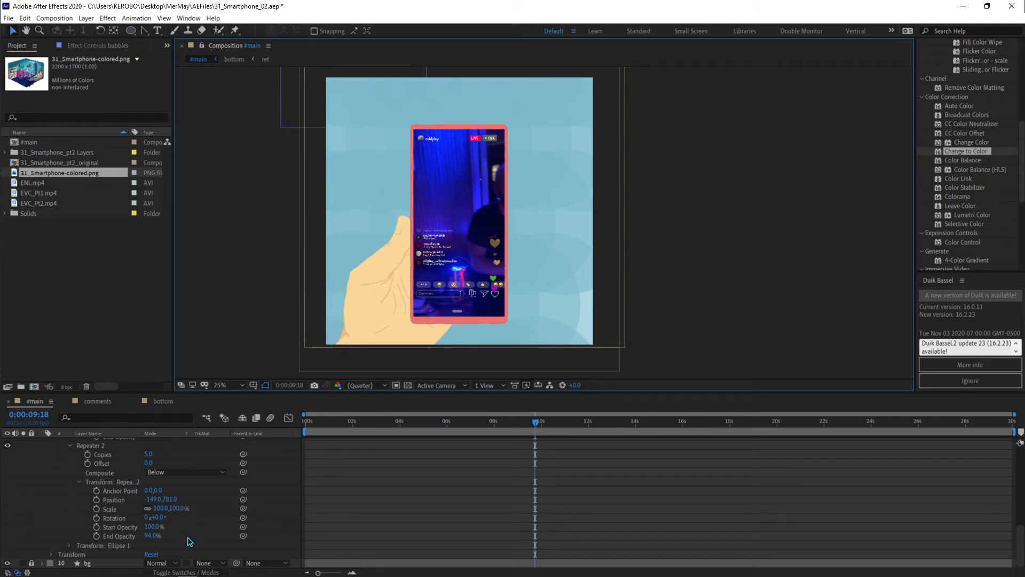
Set the opacity of Fill 1 in the bubbles layer's Ellipse 1 to 75%.
{"action": "scroll", "coordinate": [116, 511], "scroll_direction": "up", "scroll_amount": 2}
{"action": "scroll", "coordinate": [114, 512], "scroll_direction": "up", "scroll_amount": 4}
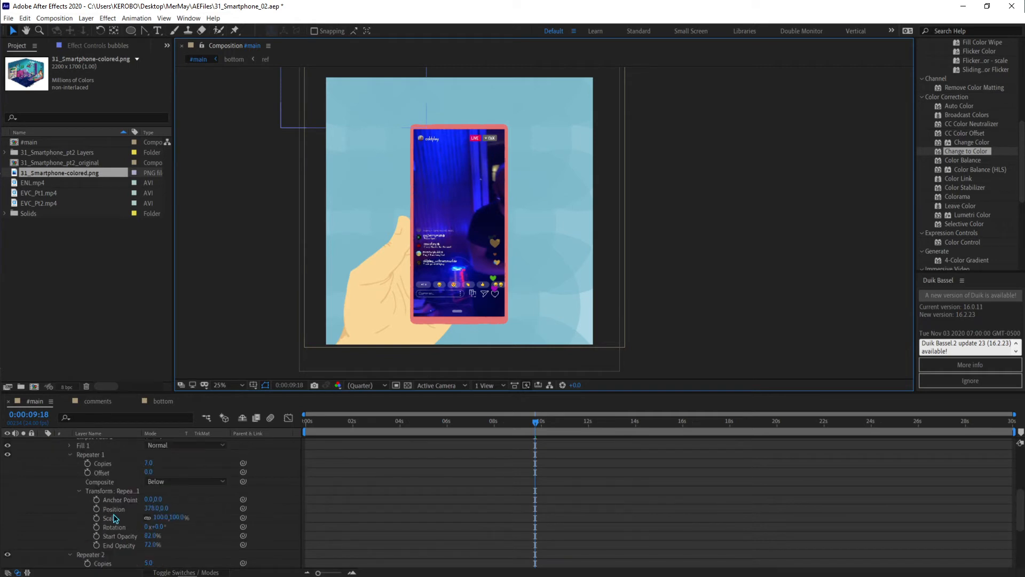
{"action": "scroll", "coordinate": [114, 517], "scroll_direction": "up", "scroll_amount": 2}
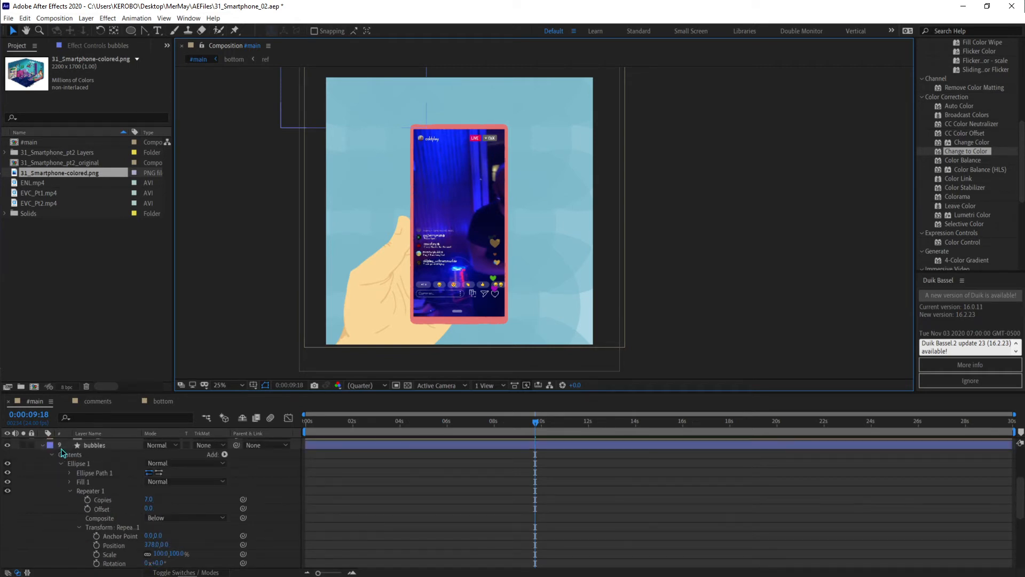
{"action": "left_click", "coordinate": [69, 490]}
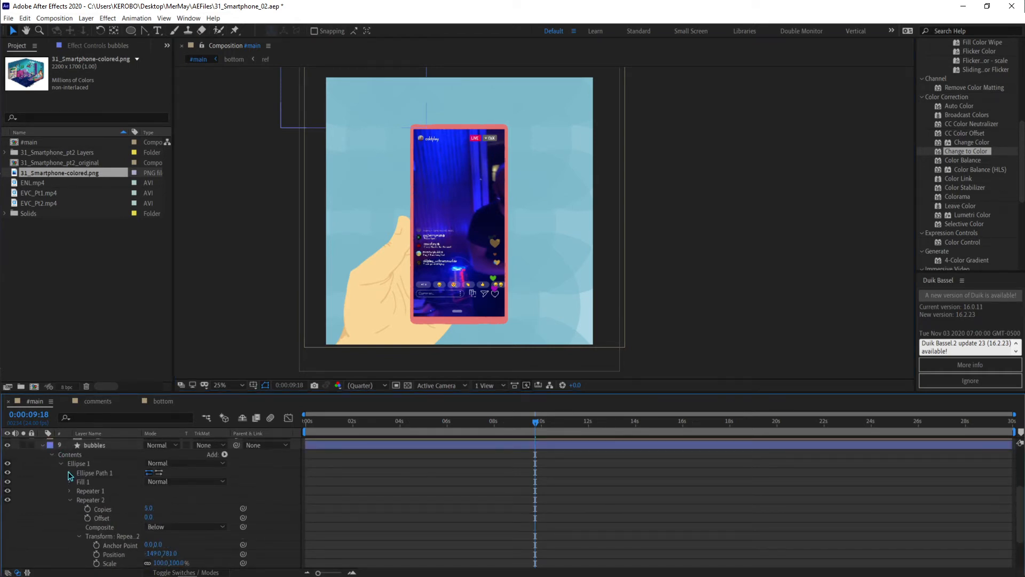
{"action": "left_click", "coordinate": [70, 482]}
{"action": "mouse_move", "coordinate": [152, 516]}
{"action": "left_mouse_down"}
{"action": "mouse_move", "coordinate": [169, 517]}
{"action": "mouse_move", "coordinate": [120, 521]}
{"action": "mouse_move", "coordinate": [142, 518]}
{"action": "left_mouse_up"}
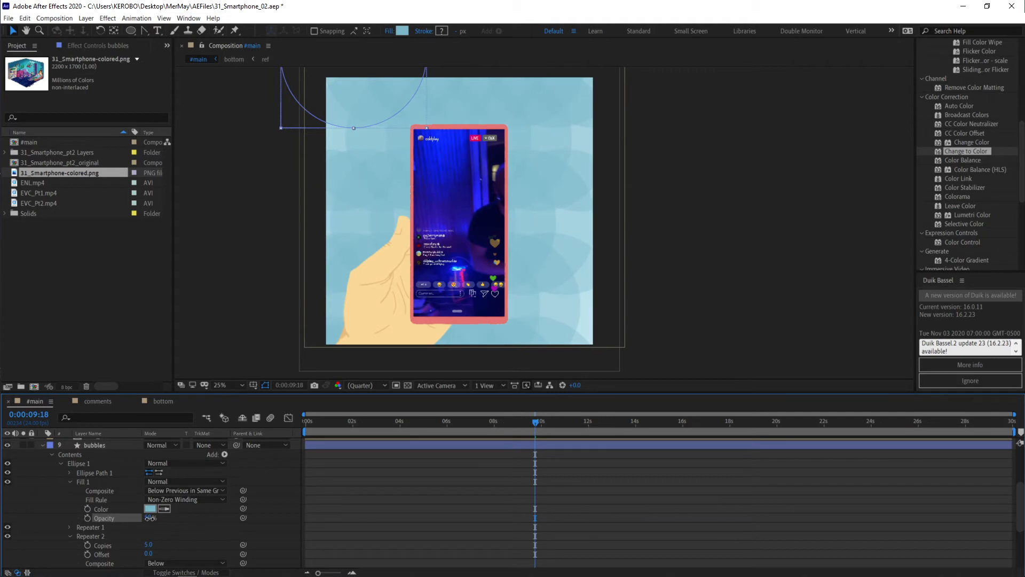
{"action": "left_click", "coordinate": [152, 518]}
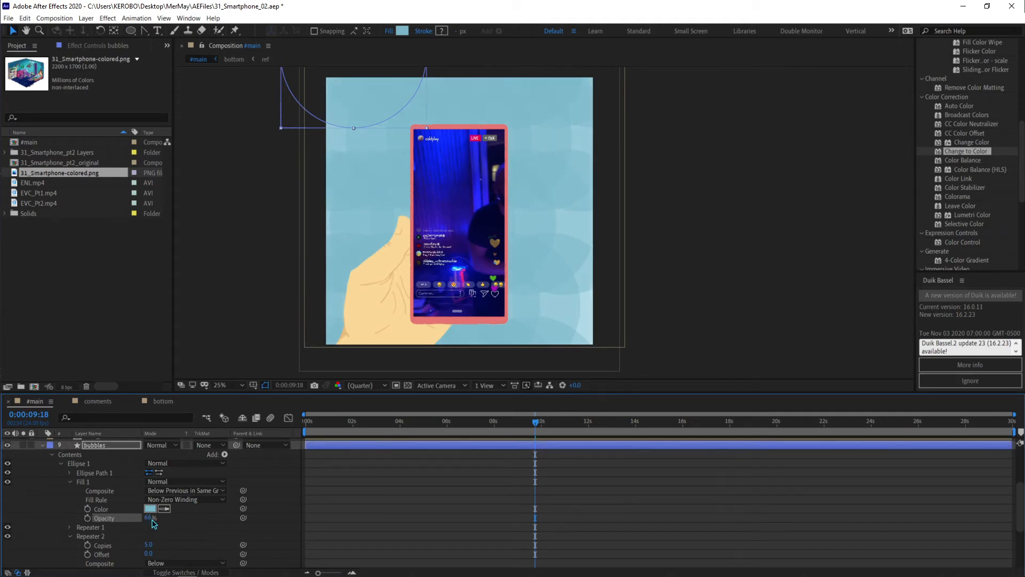
{"action": "key", "text": "Return"}
{"action": "left_click", "coordinate": [361, 520]}
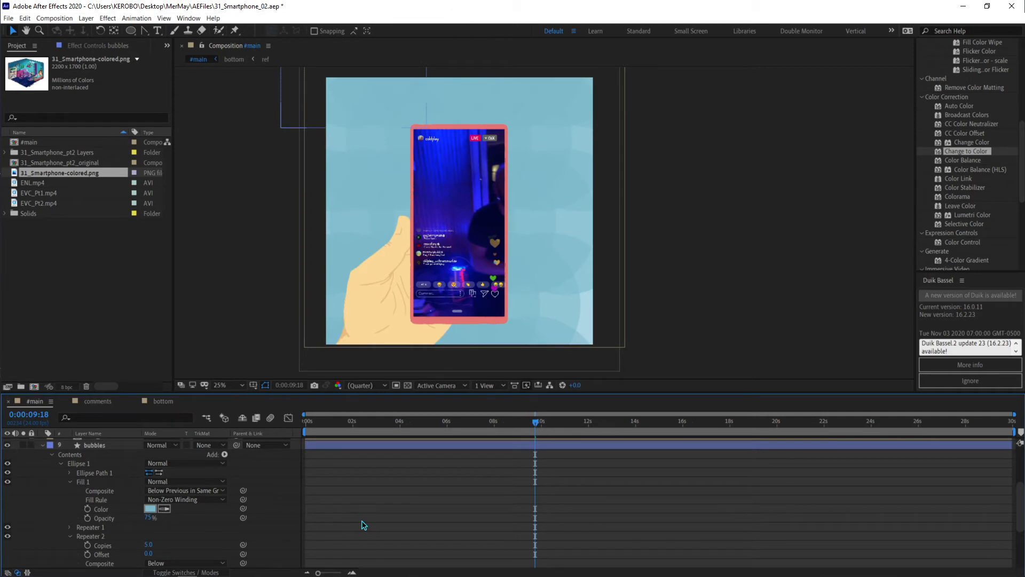
Add a stroke to Ellipse 1 in the bubbles layer so the repeated circles get outlines.
{"action": "key", "text": "u"}
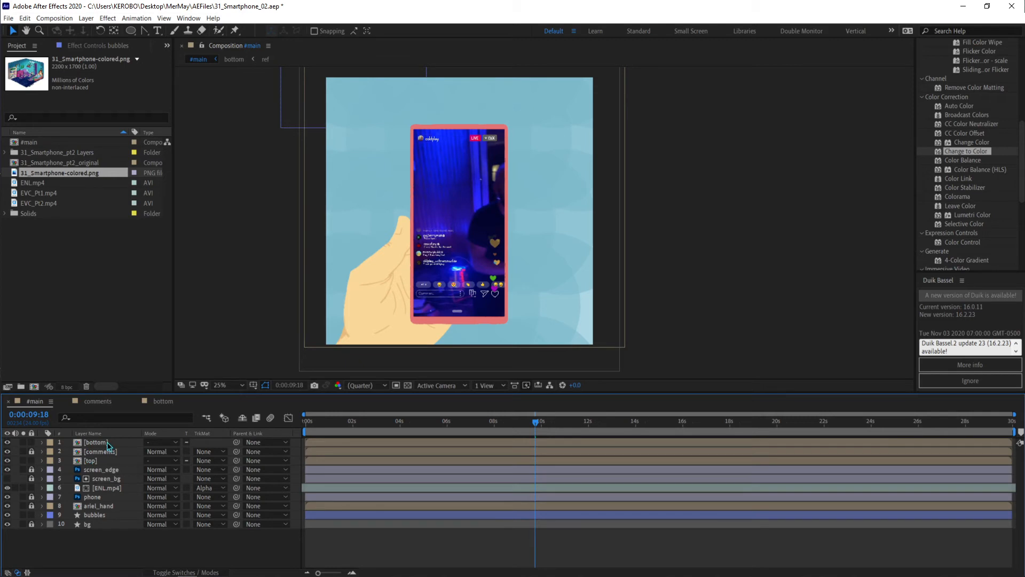
{"action": "left_click", "coordinate": [107, 442]}
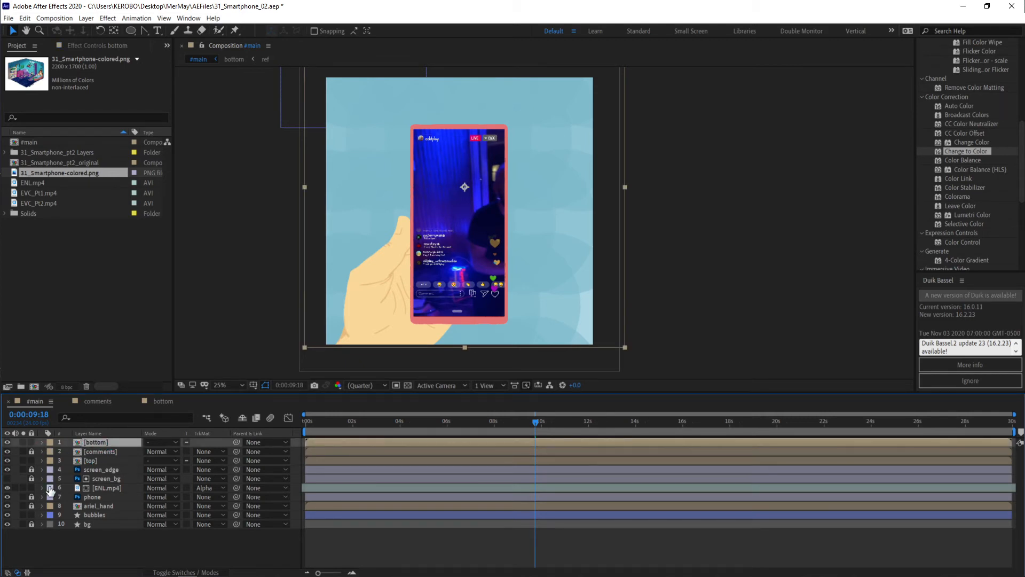
{"action": "left_click", "coordinate": [95, 514]}
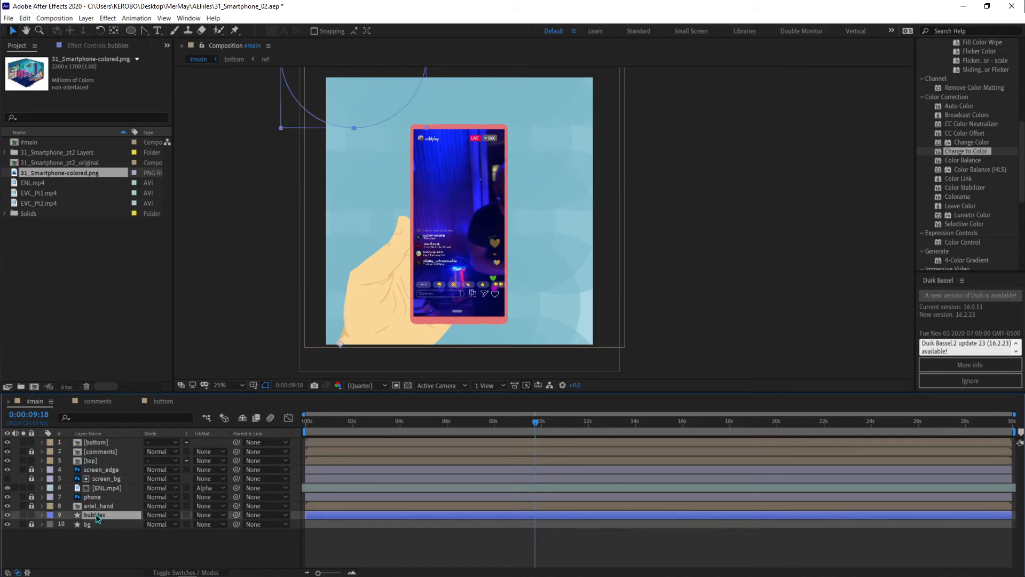
{"action": "left_click", "coordinate": [42, 515]}
{"action": "left_click", "coordinate": [50, 527]}
{"action": "left_click", "coordinate": [51, 525]}
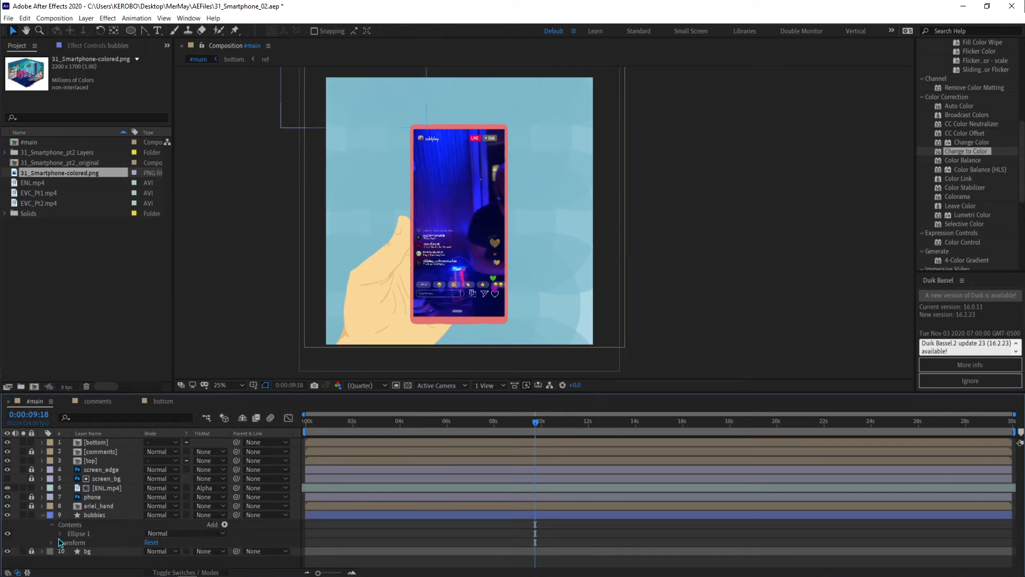
{"action": "left_click", "coordinate": [60, 534]}
{"action": "left_click", "coordinate": [79, 518]}
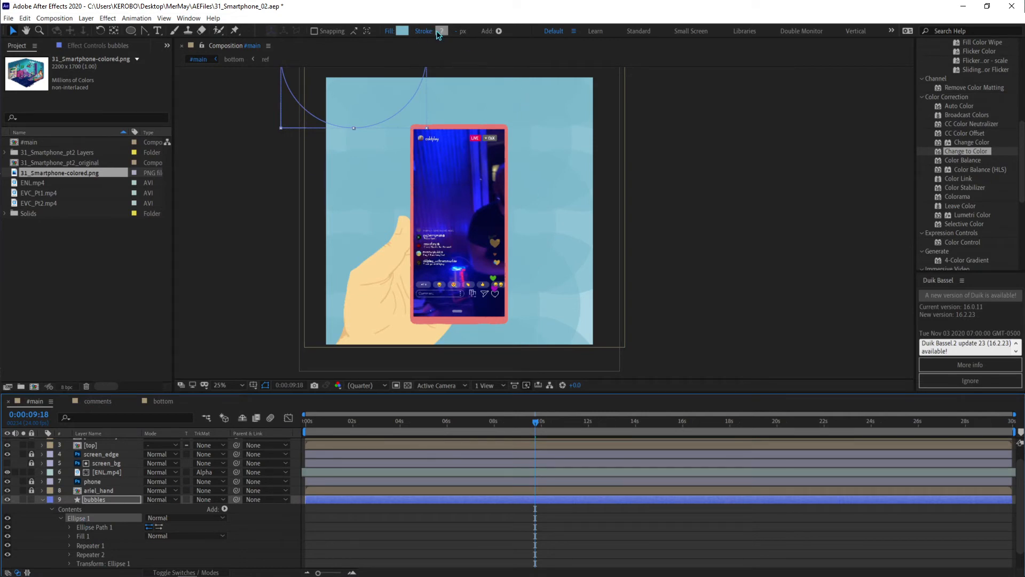
{"action": "left_click", "coordinate": [224, 510]}
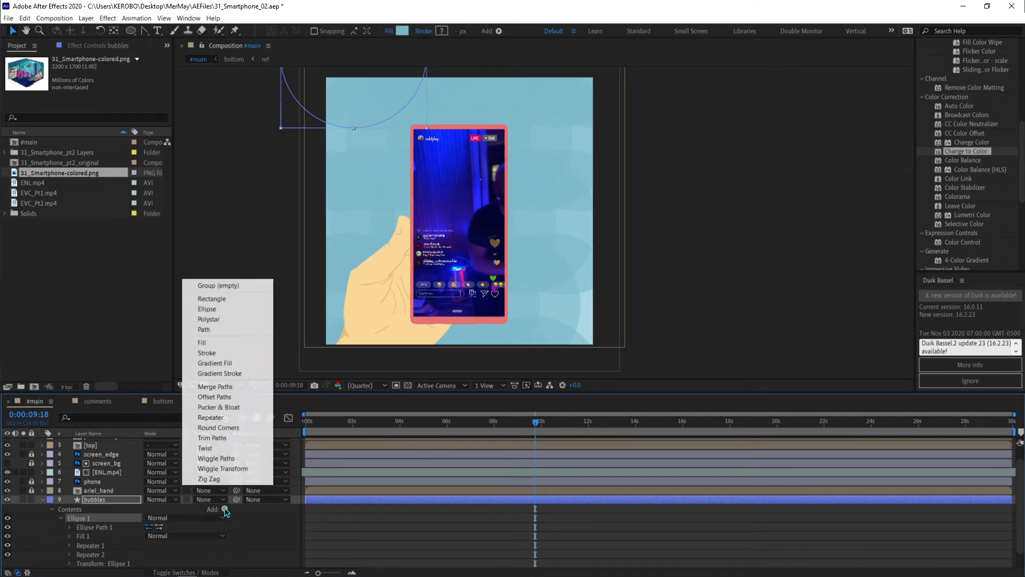
{"action": "left_click", "coordinate": [226, 352]}
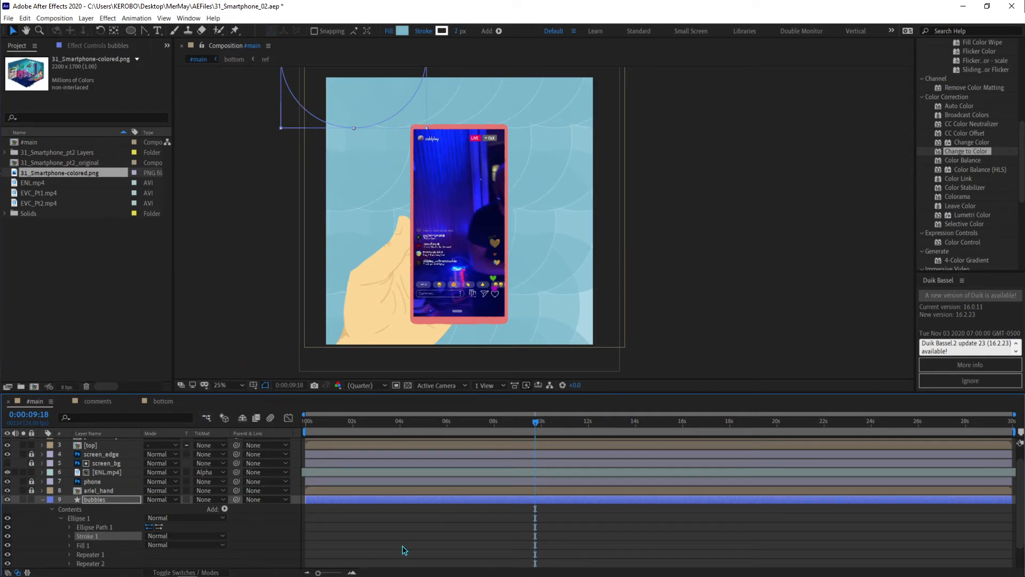
{"action": "left_click", "coordinate": [442, 532]}
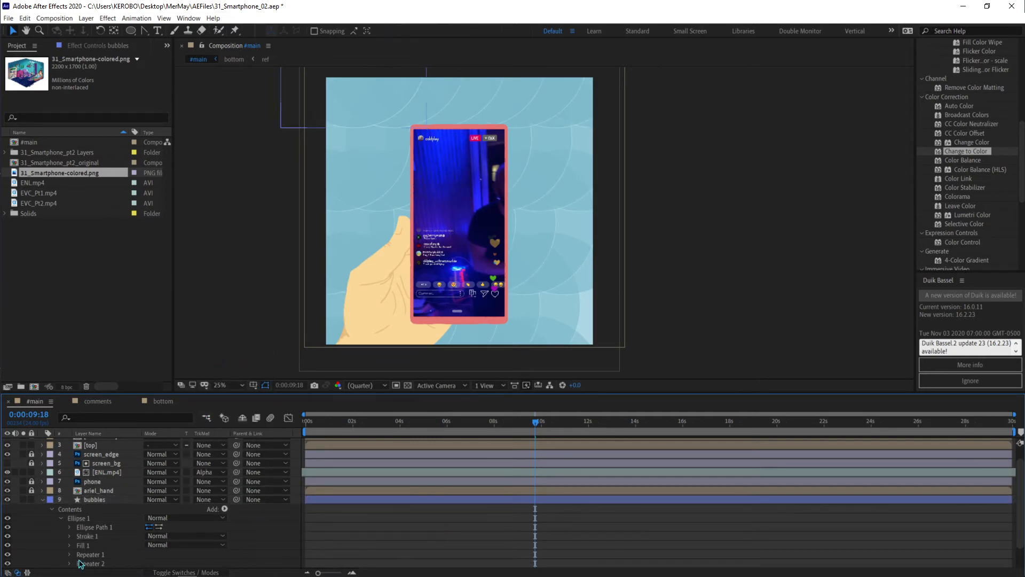
Set the opacity of Stroke 1 on the bubbles' ellipse to 45%.
{"action": "left_click", "coordinate": [97, 525]}
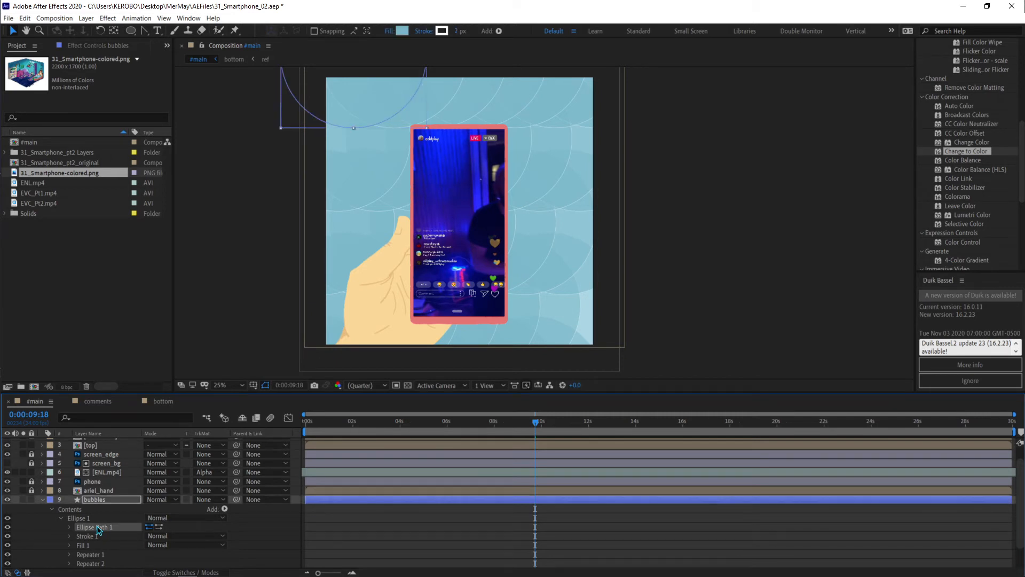
{"action": "scroll", "coordinate": [97, 526], "scroll_direction": "down", "scroll_amount": 1}
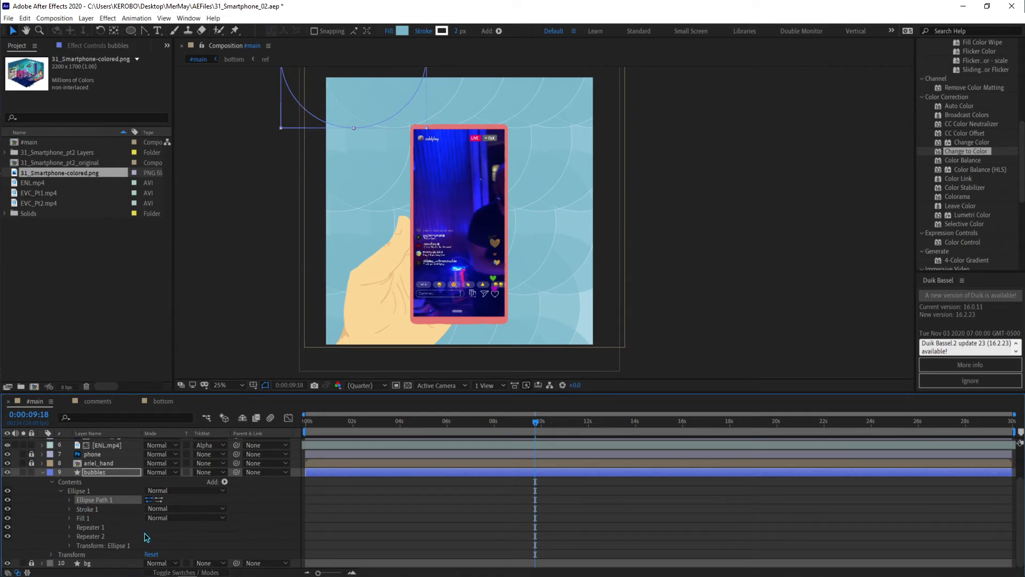
{"action": "left_click", "coordinate": [83, 510]}
{"action": "left_click", "coordinate": [68, 510]}
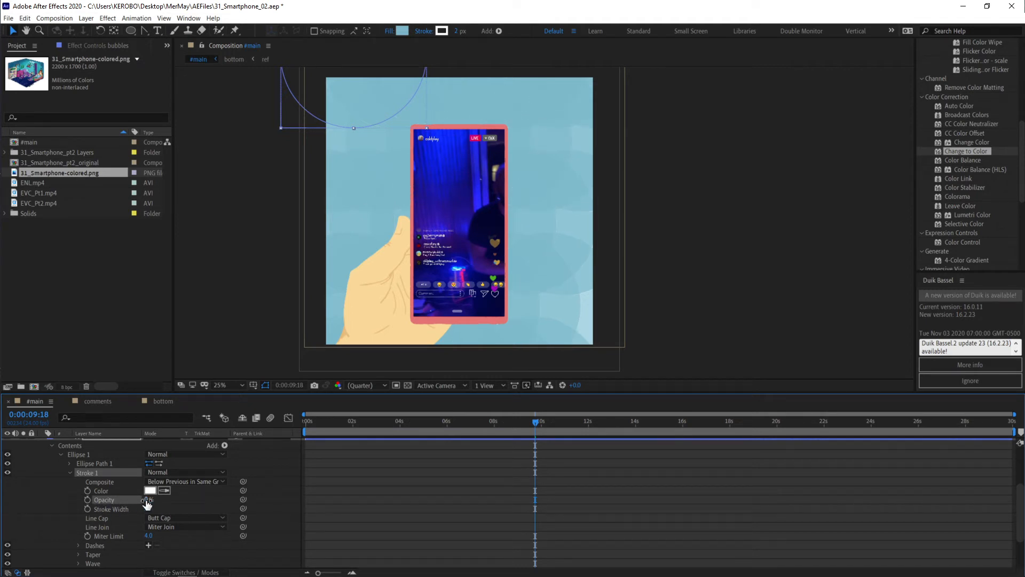
{"action": "left_click_drag", "start_coordinate": [157, 500], "coordinate": [171, 498]}
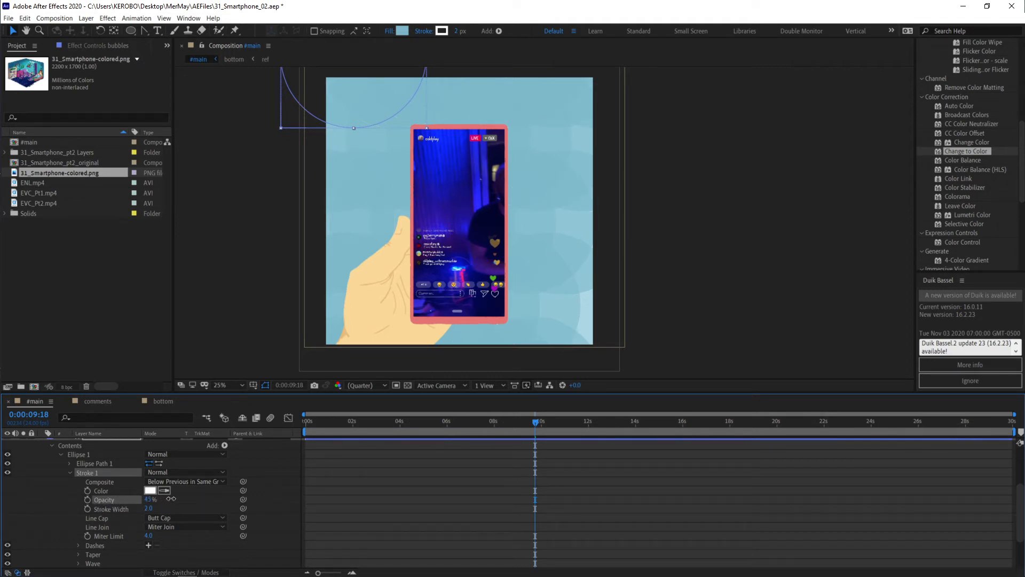
{"action": "left_click", "coordinate": [342, 526]}
Change the bubbles' stroke color to the dark blue 1F689B.
{"action": "left_click", "coordinate": [106, 473]}
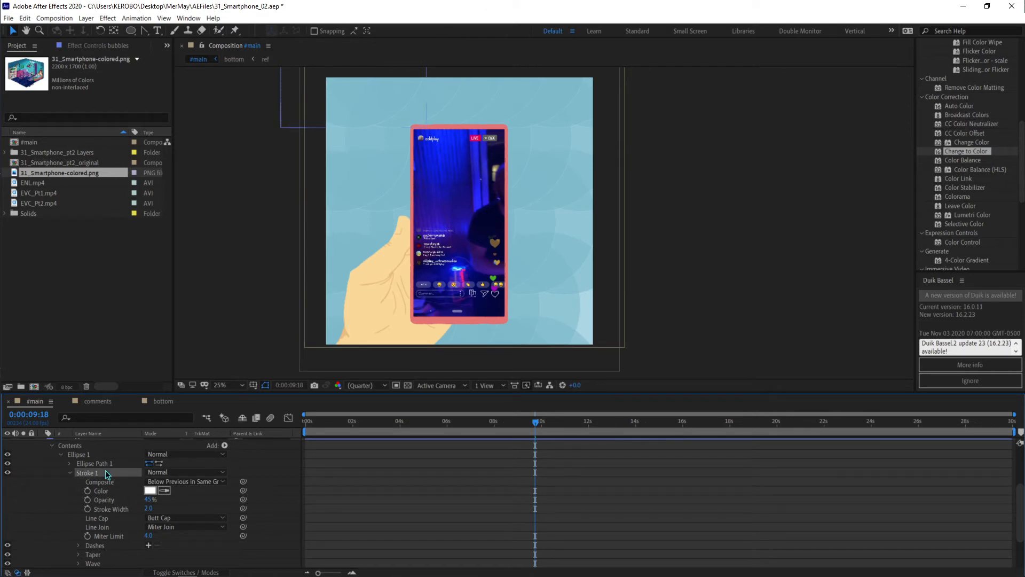
{"action": "left_click", "coordinate": [108, 464]}
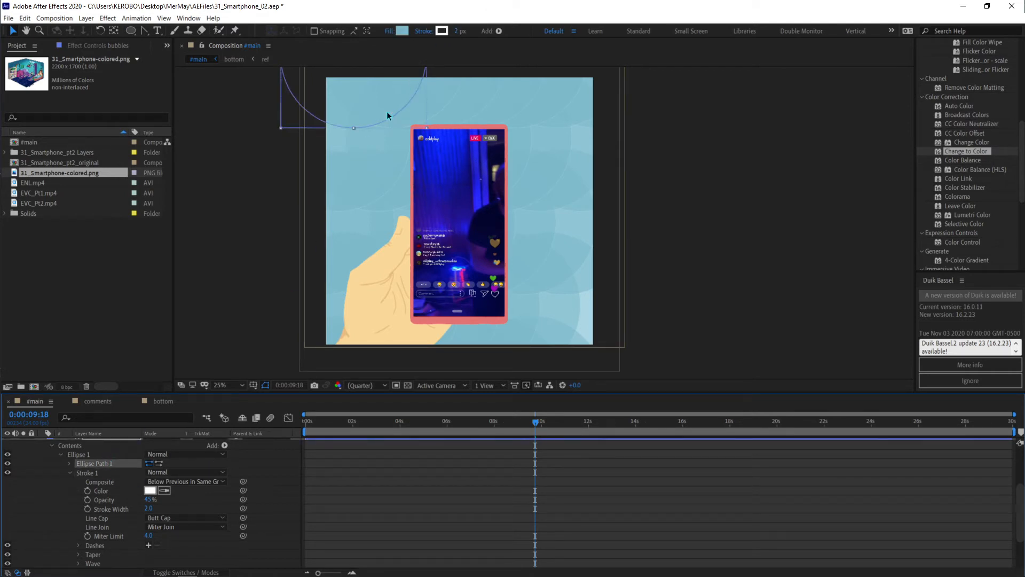
{"action": "left_click", "coordinate": [442, 31]}
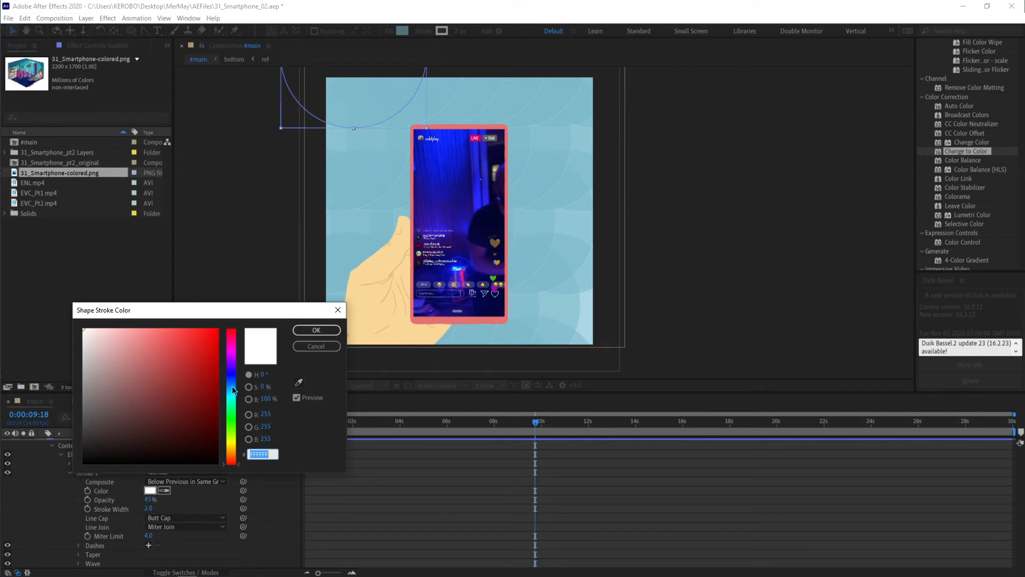
{"action": "left_click_drag", "start_coordinate": [234, 393], "coordinate": [233, 388]}
{"action": "left_click_drag", "start_coordinate": [188, 359], "coordinate": [184, 319]}
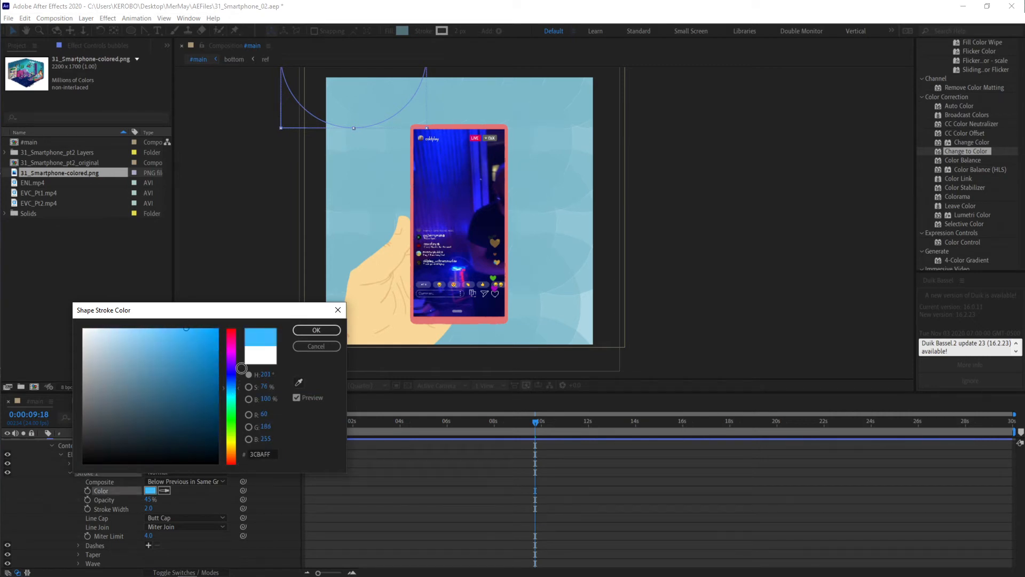
{"action": "mouse_move", "coordinate": [229, 380]}
{"action": "left_mouse_down"}
{"action": "mouse_move", "coordinate": [230, 372]}
{"action": "mouse_move", "coordinate": [190, 371]}
{"action": "mouse_move", "coordinate": [189, 379]}
{"action": "mouse_move", "coordinate": [188, 343]}
{"action": "left_mouse_up"}
{"action": "left_click", "coordinate": [235, 376]}
{"action": "left_click_drag", "start_coordinate": [235, 380], "coordinate": [233, 395]}
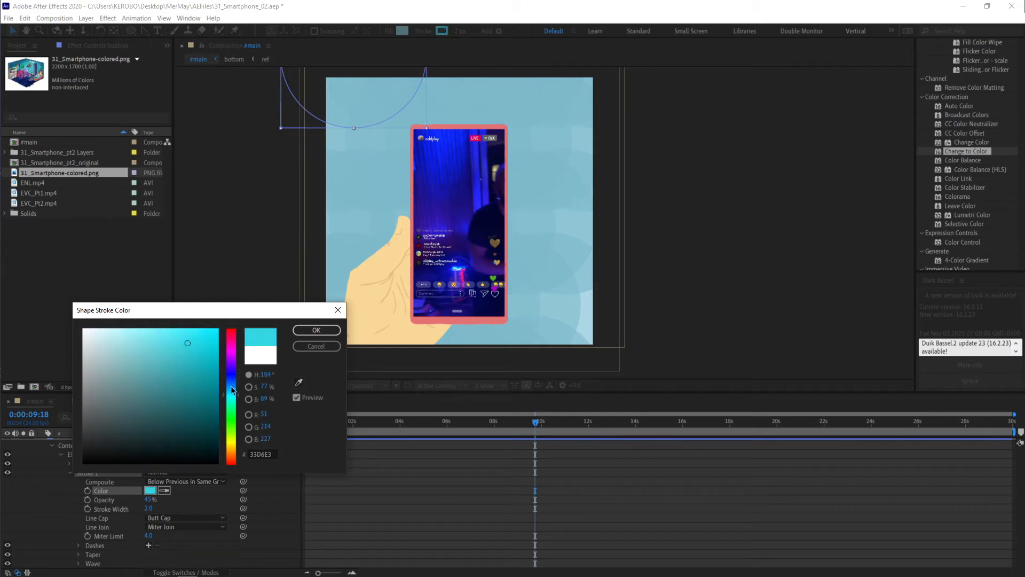
{"action": "left_click_drag", "start_coordinate": [196, 351], "coordinate": [213, 393]}
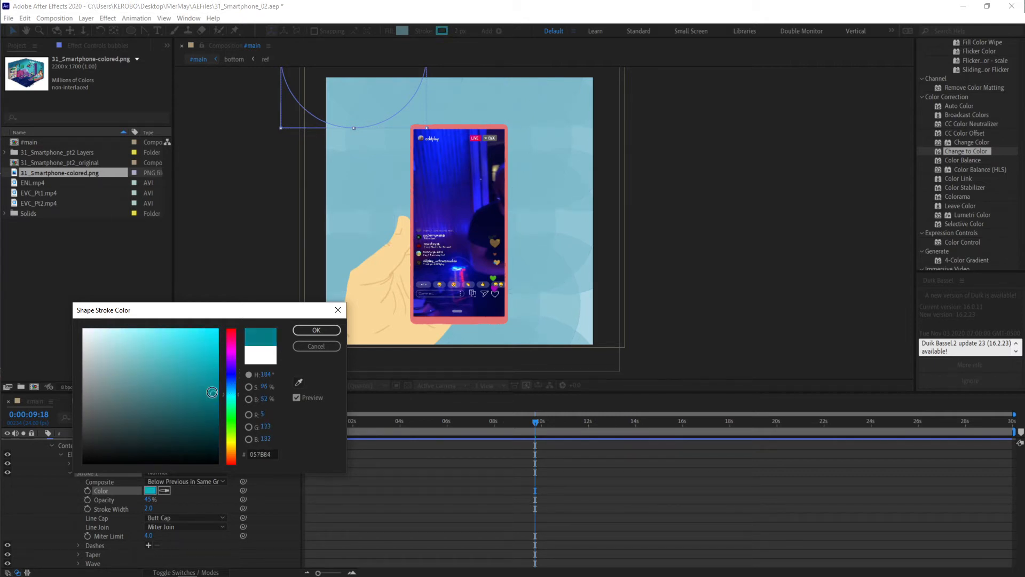
{"action": "left_click", "coordinate": [206, 368]}
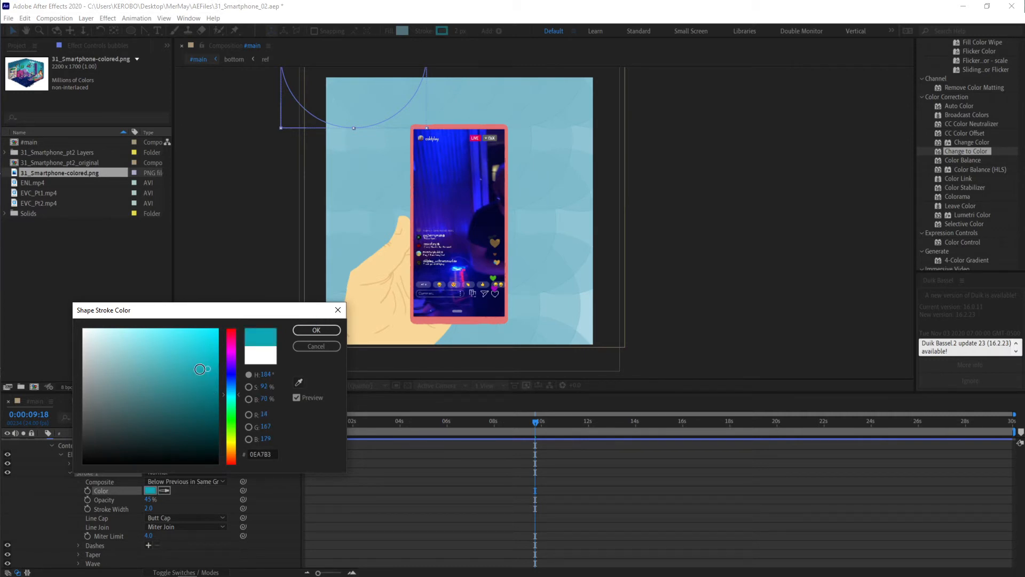
{"action": "left_click", "coordinate": [190, 380]}
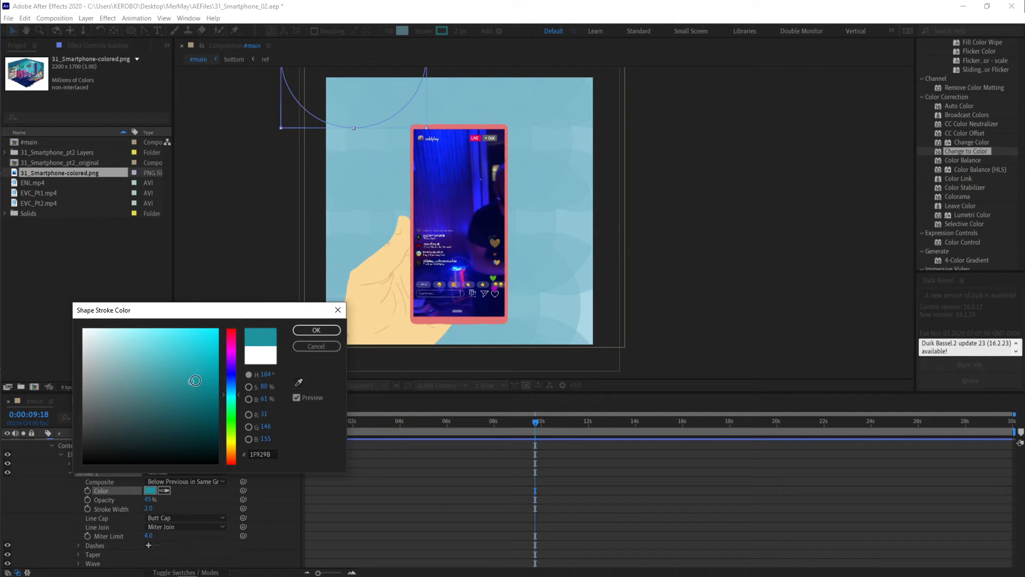
{"action": "left_click_drag", "start_coordinate": [237, 397], "coordinate": [234, 388]}
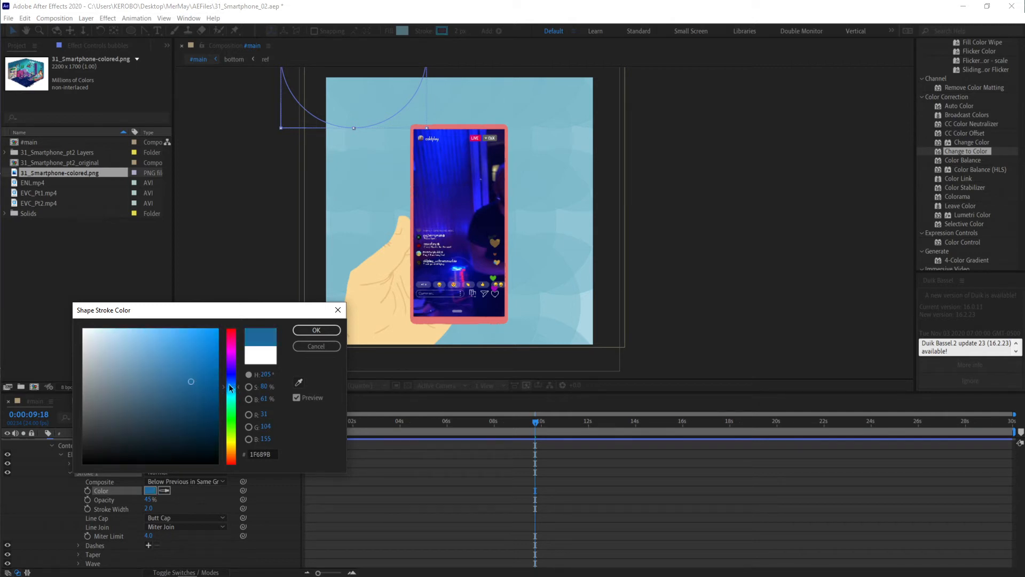
{"action": "left_click", "coordinate": [316, 330]}
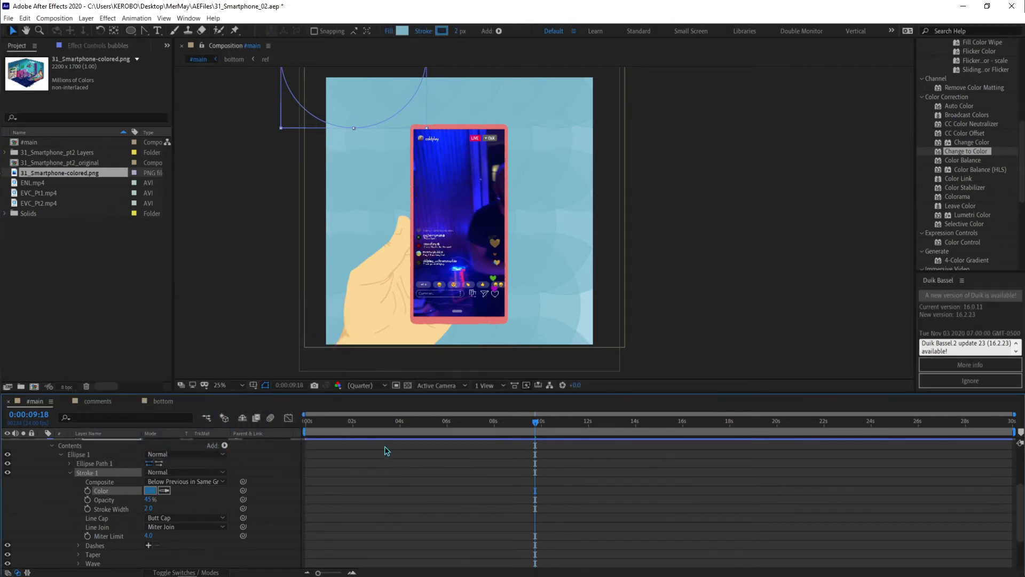
Set the vertical position offset in Repeater 2's transform to -781 so the circle rows repeat upward.
{"action": "key", "text": "h"}
{"action": "left_click_drag", "start_coordinate": [207, 223], "coordinate": [271, 244]}
{"action": "key", "text": "space"}
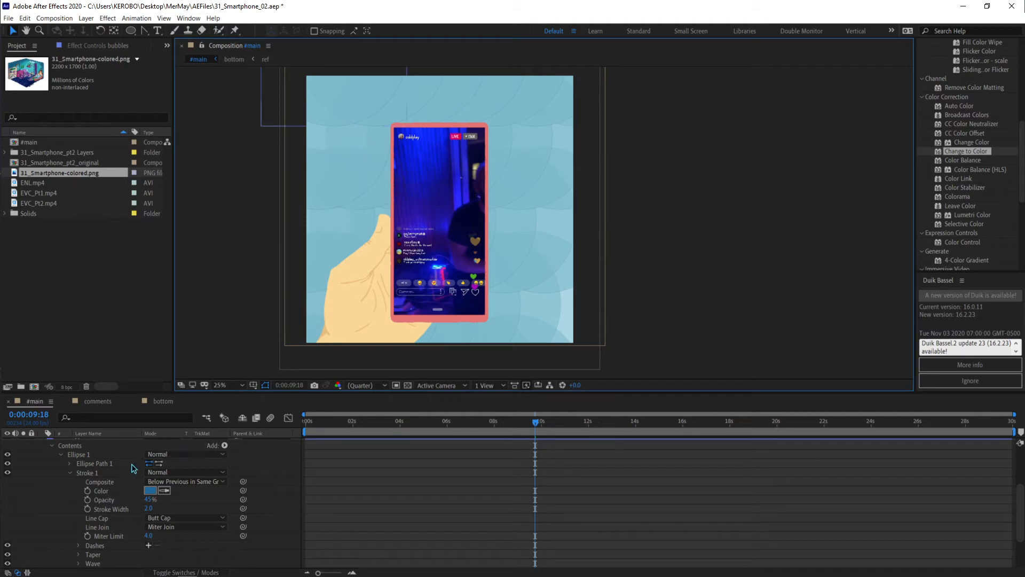
{"action": "left_click", "coordinate": [68, 473]}
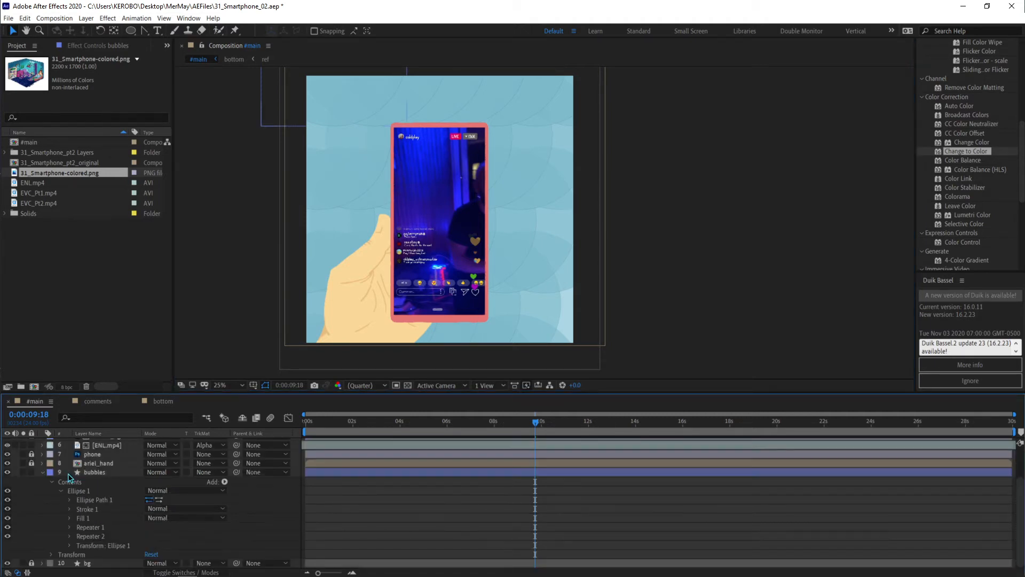
{"action": "left_click", "coordinate": [69, 535]}
{"action": "scroll", "coordinate": [72, 535], "scroll_direction": "down", "scroll_amount": 2}
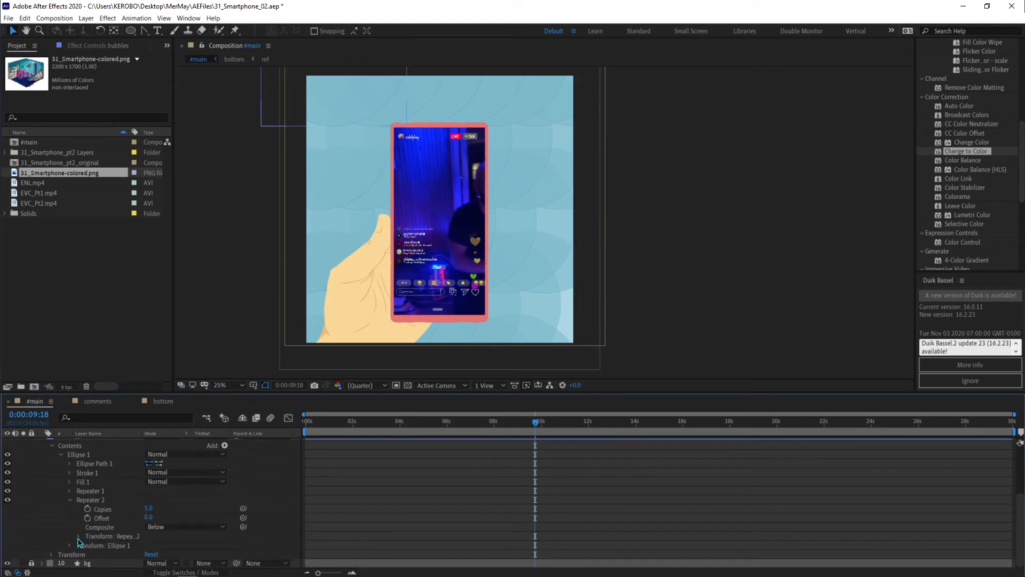
{"action": "left_click", "coordinate": [79, 536]}
{"action": "scroll", "coordinate": [80, 538], "scroll_direction": "down", "scroll_amount": 2}
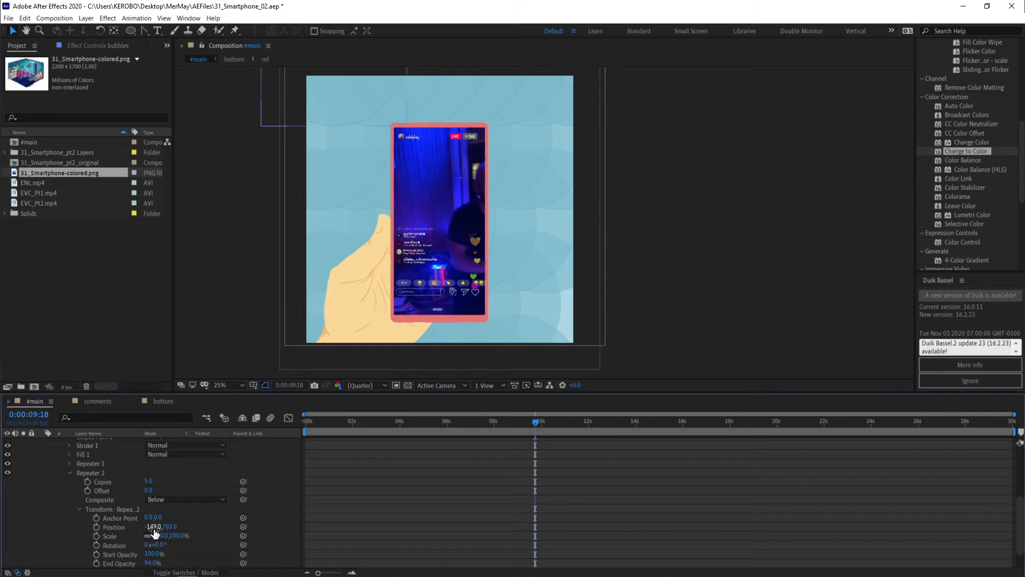
{"action": "left_click", "coordinate": [166, 528]}
{"action": "type", "text": "*"}
{"action": "type", "text": "-"}
{"action": "key", "text": "Return"}
{"action": "key", "text": "Return"}
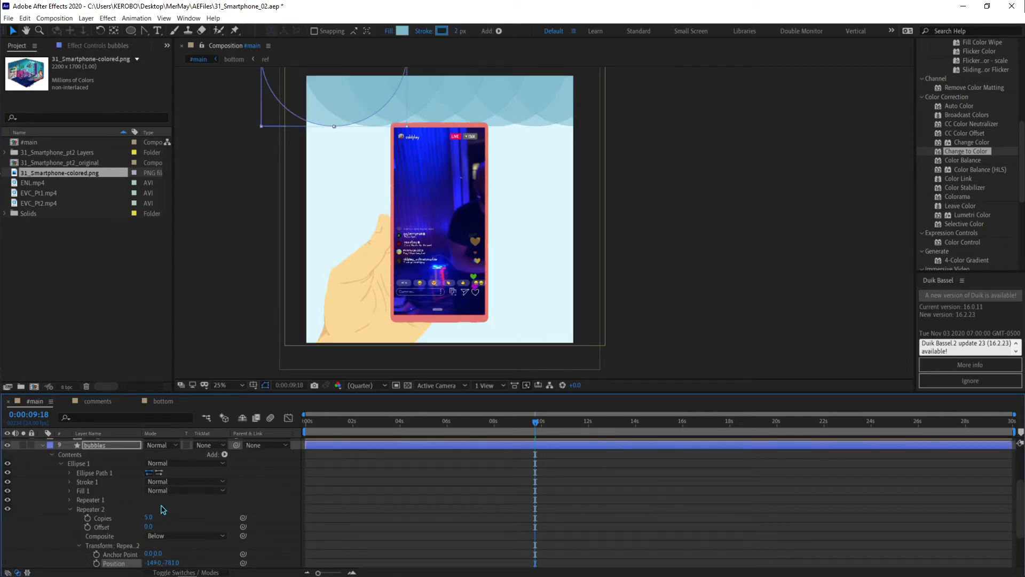
Move Ellipse 1 straight down to the canvas's lower-left corner so its upward rows cover the background.
{"action": "left_click", "coordinate": [70, 473]}
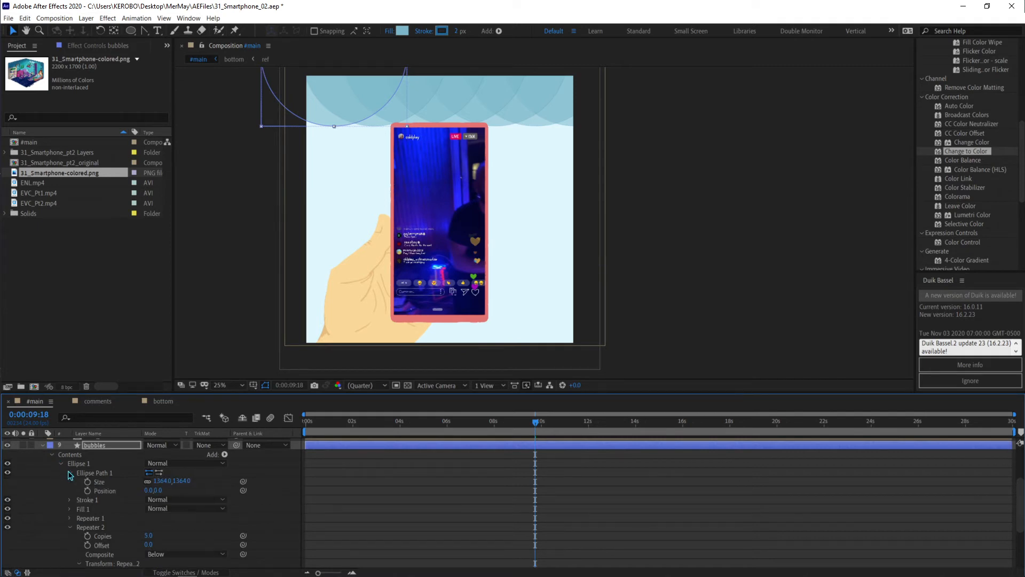
{"action": "left_click_drag", "start_coordinate": [326, 167], "coordinate": [327, 356]}
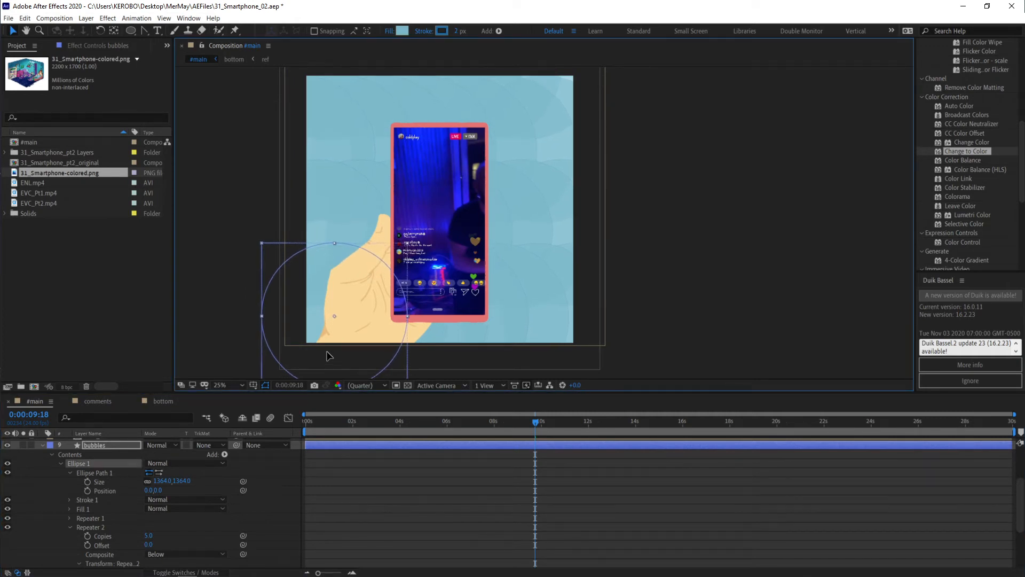
Set Repeater 2's start opacity to 94% and its end opacity to 100%.
{"action": "scroll", "coordinate": [142, 498], "scroll_direction": "down", "scroll_amount": 4}
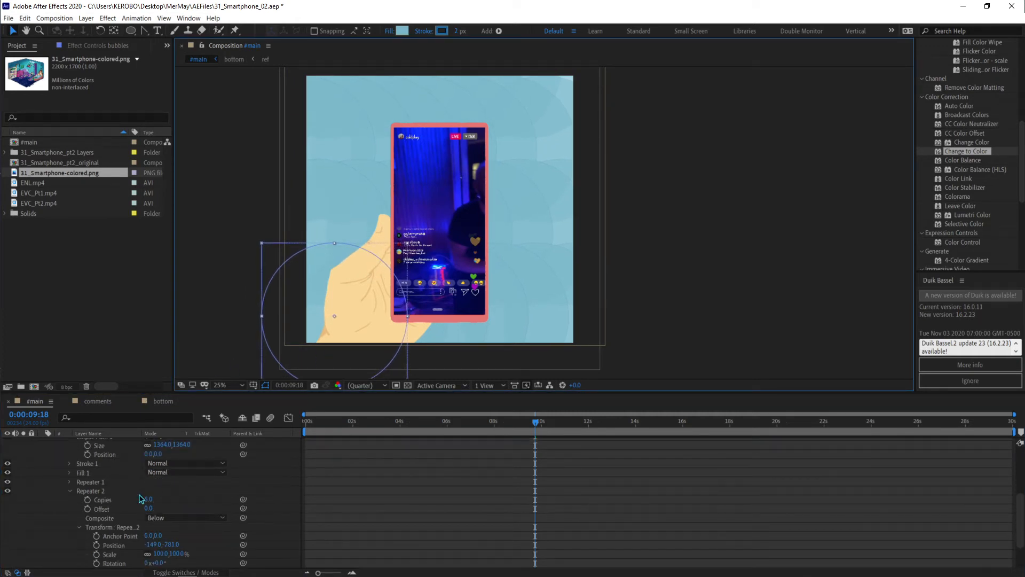
{"action": "left_click", "coordinate": [154, 526]}
{"action": "type", "text": "94"}
{"action": "key", "text": "Return"}
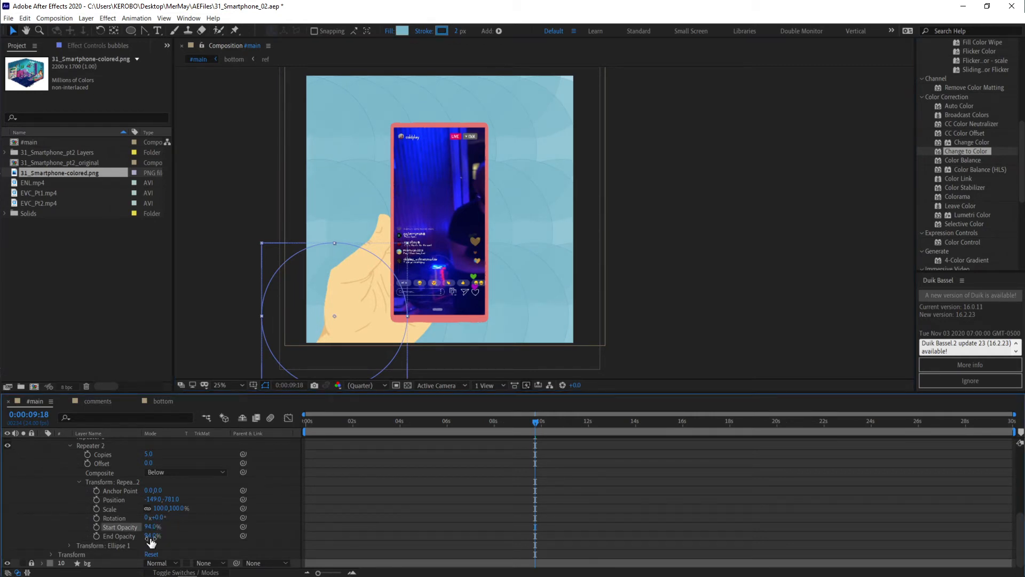
{"action": "left_click_drag", "start_coordinate": [154, 535], "coordinate": [318, 542]}
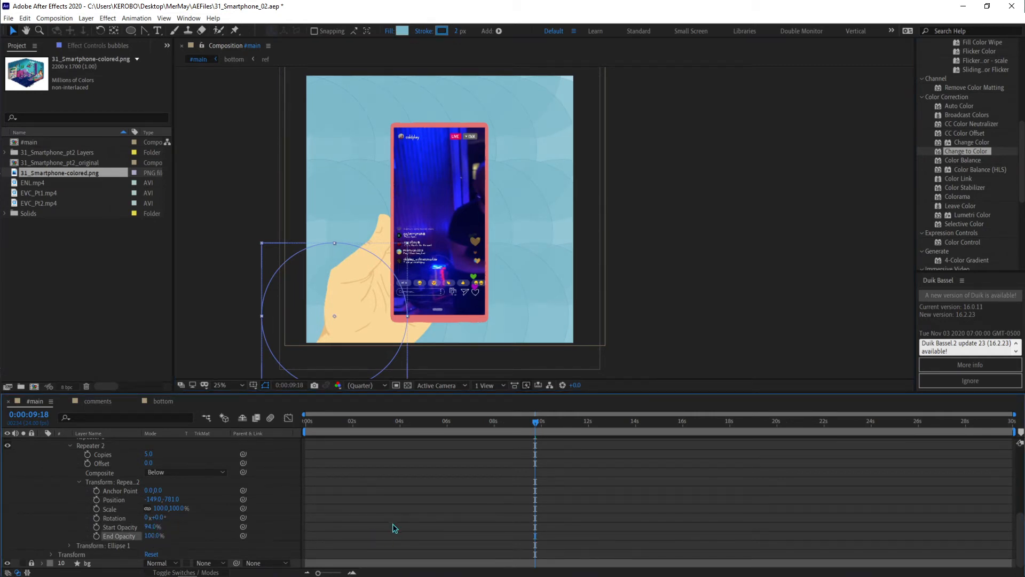
{"action": "left_click", "coordinate": [411, 517]}
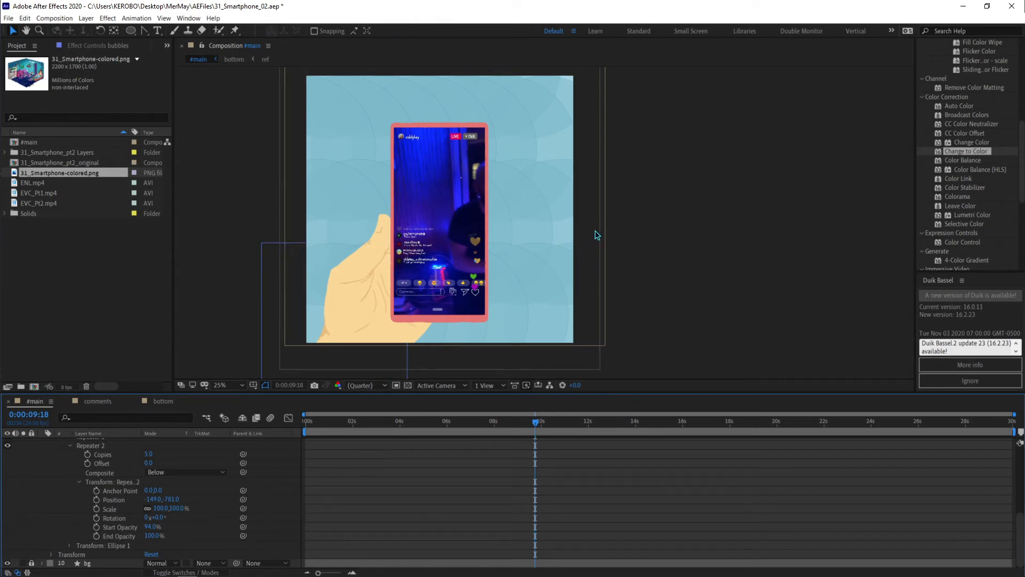
{"action": "scroll", "coordinate": [583, 217], "scroll_direction": "down", "scroll_amount": 3}
{"action": "scroll", "coordinate": [575, 219], "scroll_direction": "up", "scroll_amount": 3}
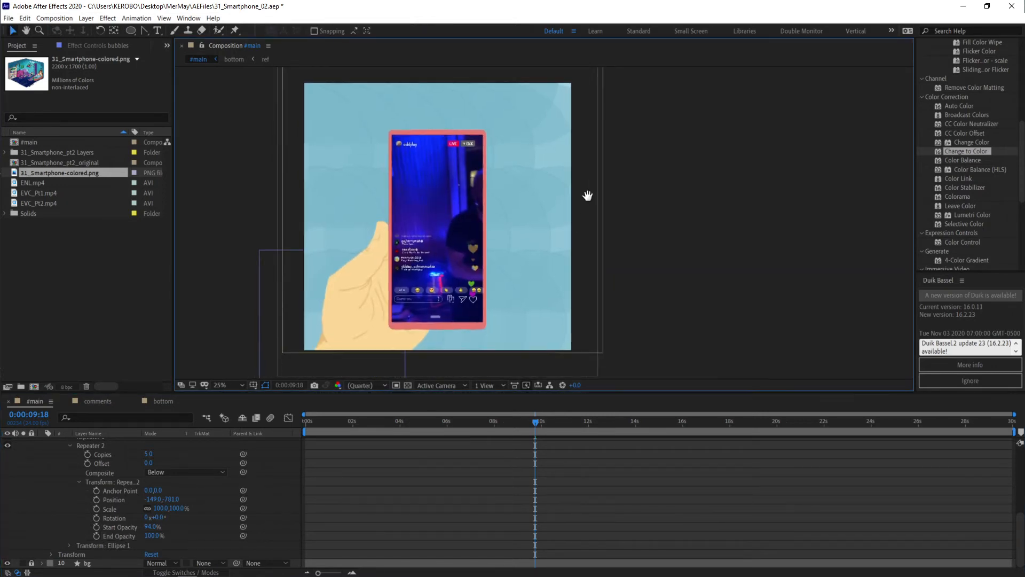
{"action": "left_click_drag", "start_coordinate": [584, 198], "coordinate": [598, 186]}
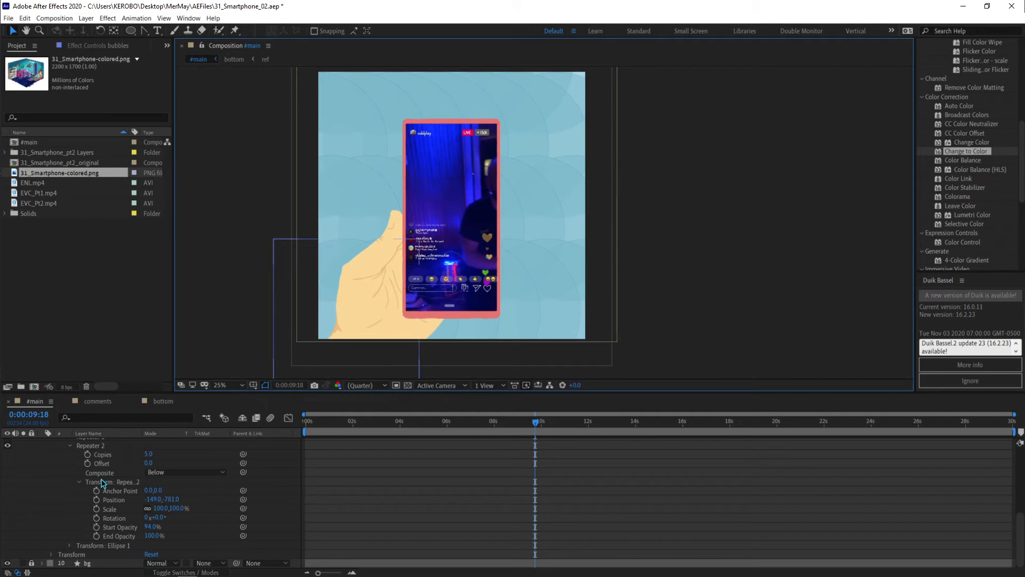
{"action": "mouse_move", "coordinate": [213, 279]}
{"action": "left_mouse_down"}
{"action": "mouse_move", "coordinate": [223, 292]}
{"action": "mouse_move", "coordinate": [202, 268]}
{"action": "left_mouse_up"}
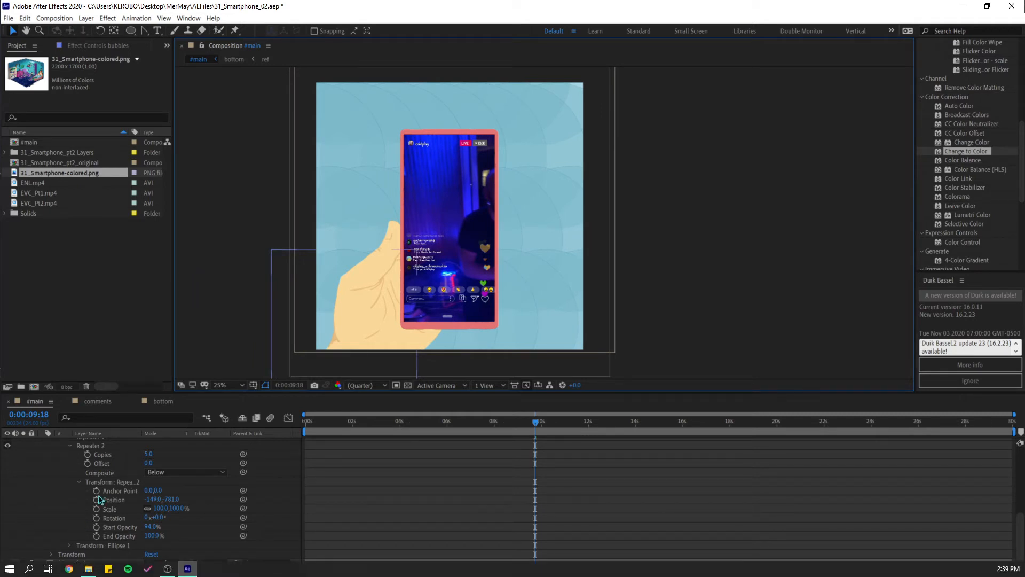
Increase the number of copies in Repeater 2 to 9.
{"action": "scroll", "coordinate": [118, 494], "scroll_direction": "up", "scroll_amount": 3}
{"action": "left_click", "coordinate": [147, 490]}
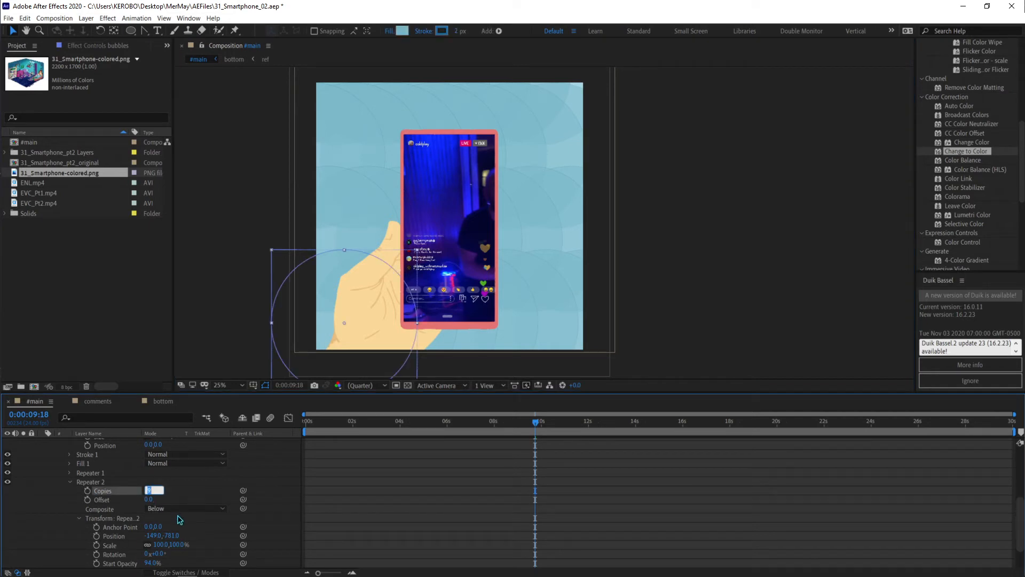
{"action": "key", "text": "Return"}
Bring the circle rows closer together by setting the vertical position offset in Repeater 2's transform to -441.
{"action": "left_click", "coordinate": [171, 535]}
{"action": "key", "text": "shift+Down"}
{"action": "key", "text": "shift+Down"}
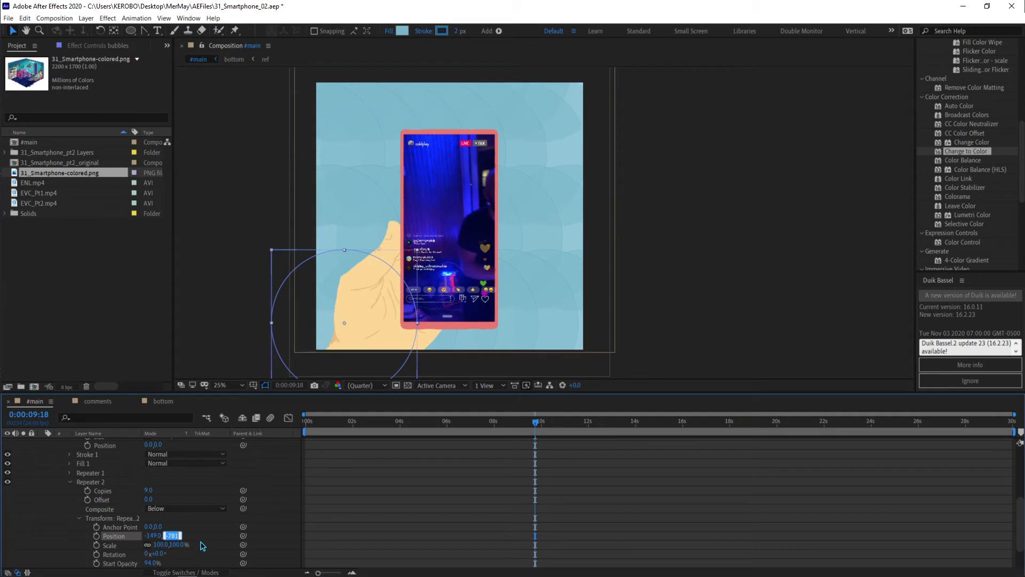
{"action": "key", "text": "shift+Up"}
{"action": "key", "text": "shift+Up"}
{"action": "key", "text": "shift+Up"}
{"action": "key", "text": "shift+Up"}
{"action": "key", "text": "shift+Up"}
{"action": "key", "text": "shift+Up"}
{"action": "key", "text": "shift+Up"}
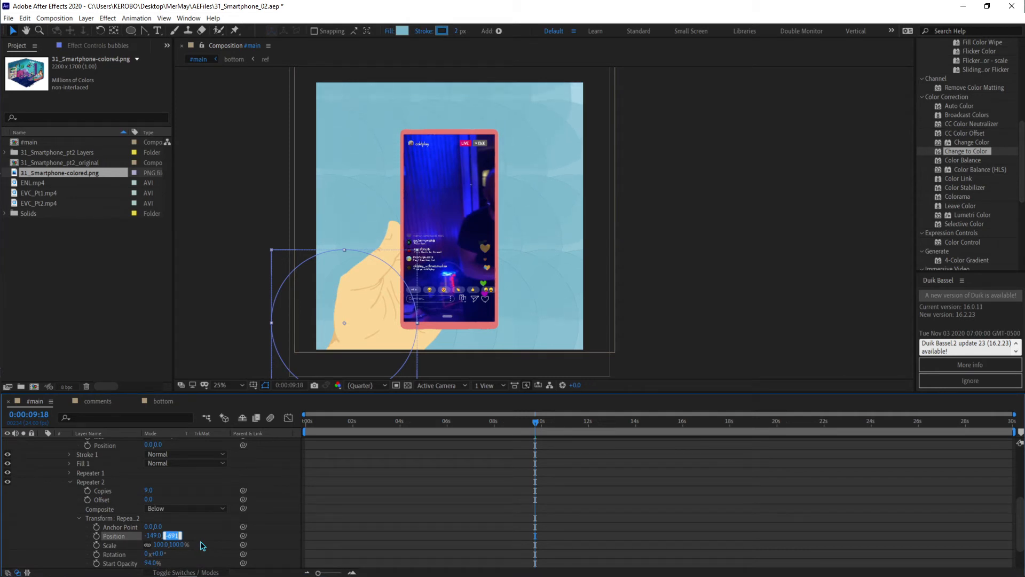
{"action": "key", "text": "shift+Up"}
{"action": "key", "text": "shift+Up"}
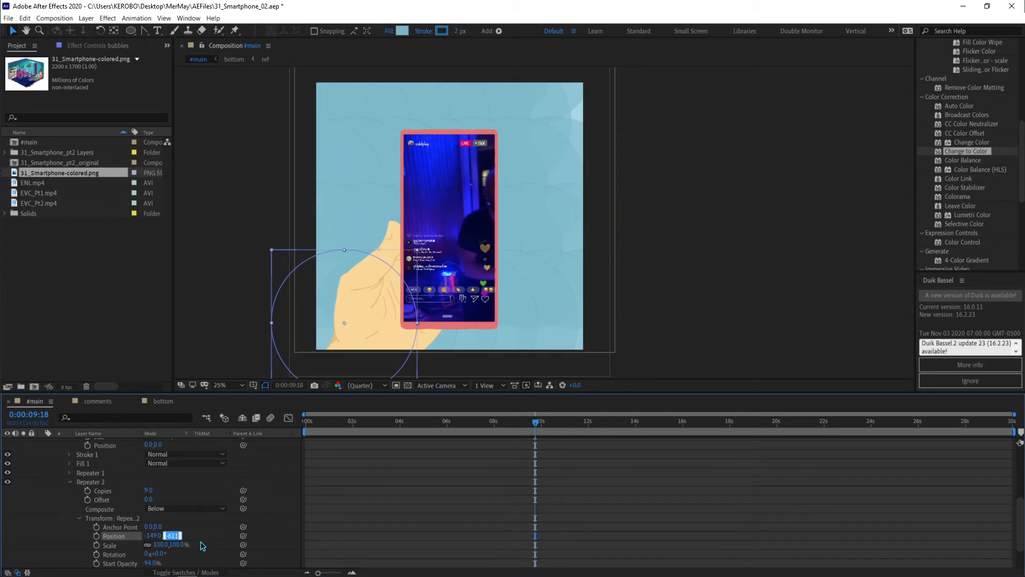
{"action": "key", "text": "shift+Up"}
{"action": "key", "text": "shift+Up"}
{"action": "key", "text": "shift+Up"}
{"action": "key", "text": "shift+Up"}
{"action": "left_click", "coordinate": [409, 530]}
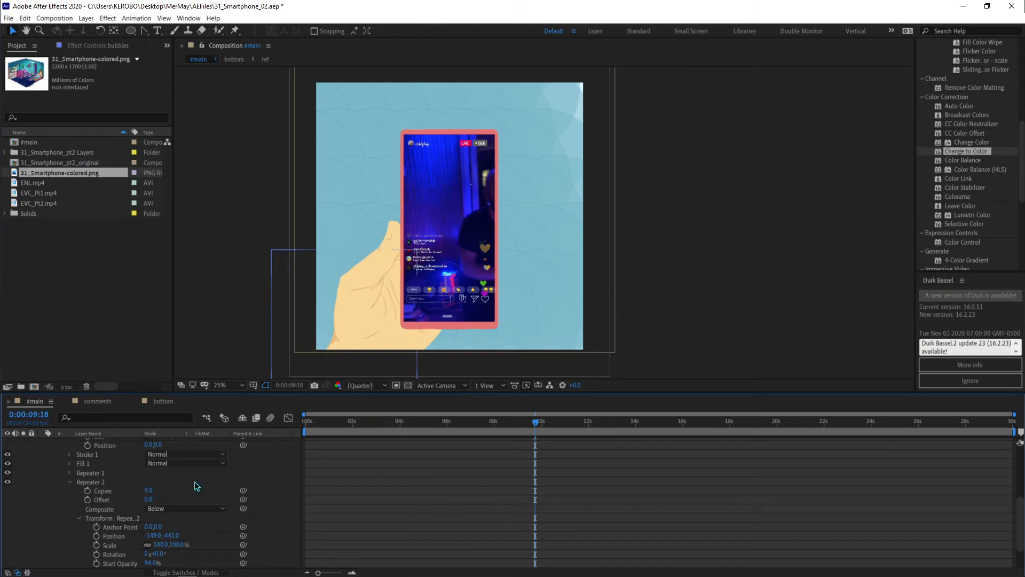
Set the number of copies in the bubbles' Repeater 1 to 11 and save the project.
{"action": "scroll", "coordinate": [65, 503], "scroll_direction": "up", "scroll_amount": 2}
{"action": "left_click", "coordinate": [69, 509]}
{"action": "left_click", "coordinate": [150, 517]}
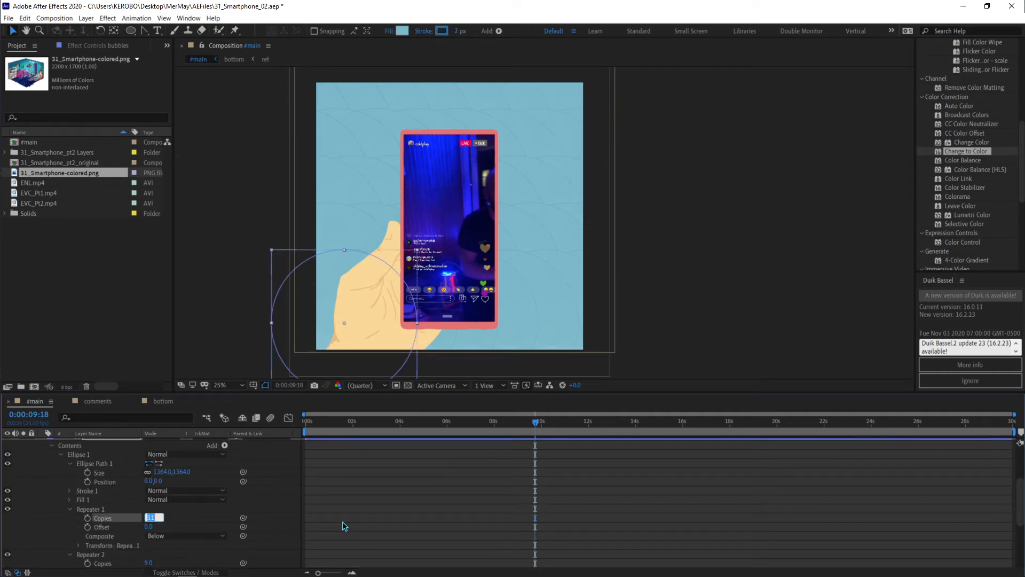
{"action": "type", "text": "11"}
{"action": "key", "text": "Return"}
{"action": "scroll", "coordinate": [235, 251], "scroll_direction": "down", "scroll_amount": 1}
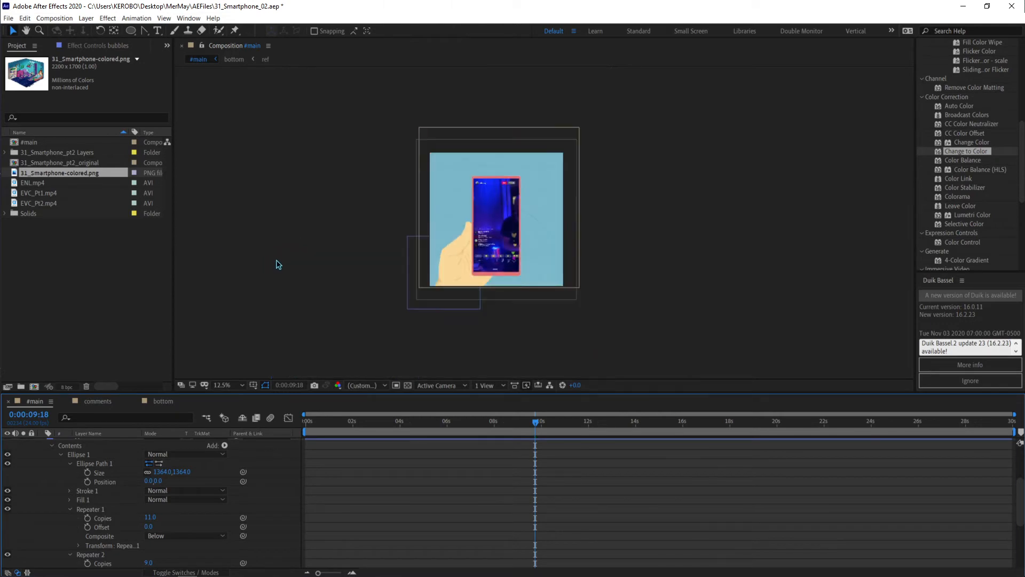
{"action": "scroll", "coordinate": [276, 265], "scroll_direction": "up", "scroll_amount": 1}
{"action": "mouse_move", "coordinate": [277, 263]}
{"action": "left_mouse_down"}
{"action": "mouse_move", "coordinate": [271, 249]}
{"action": "mouse_move", "coordinate": [272, 265]}
{"action": "mouse_move", "coordinate": [289, 252]}
{"action": "left_mouse_up"}
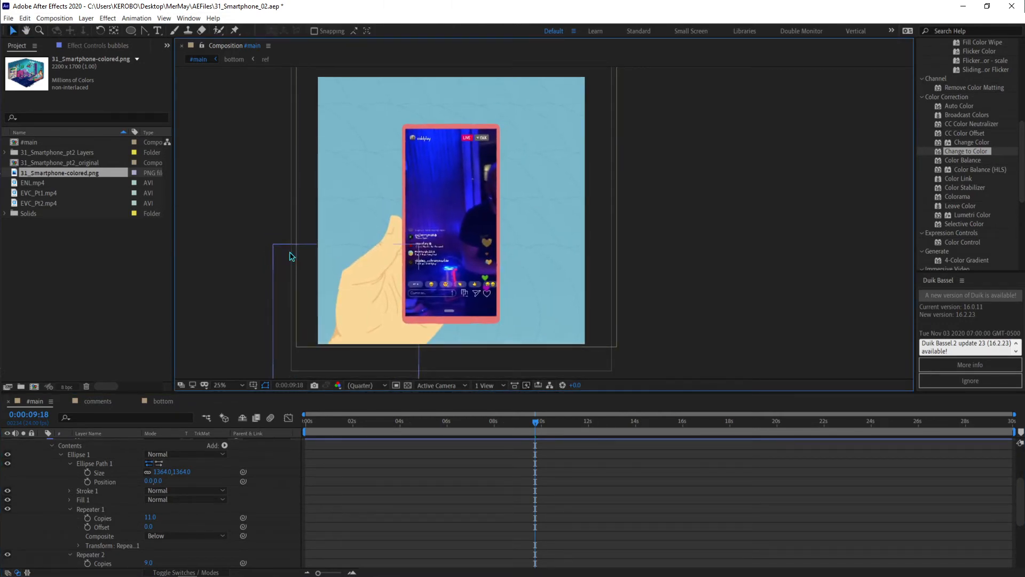
{"action": "key", "text": "ctrl+s"}
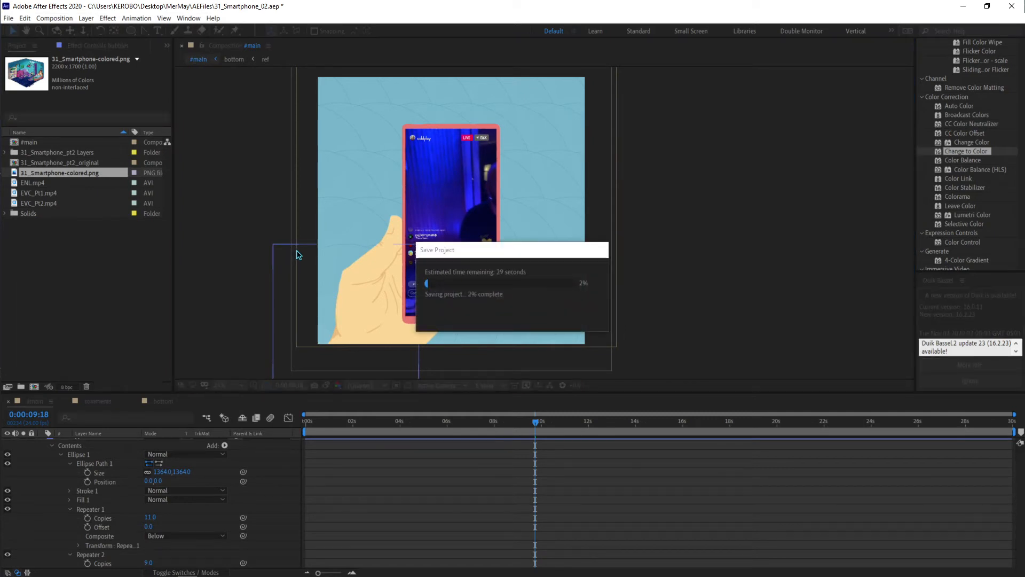
Collapse the bubbles layer's properties and clear the effects search for the full effects list.
{"action": "scroll", "coordinate": [392, 470], "scroll_direction": "up", "scroll_amount": 3}
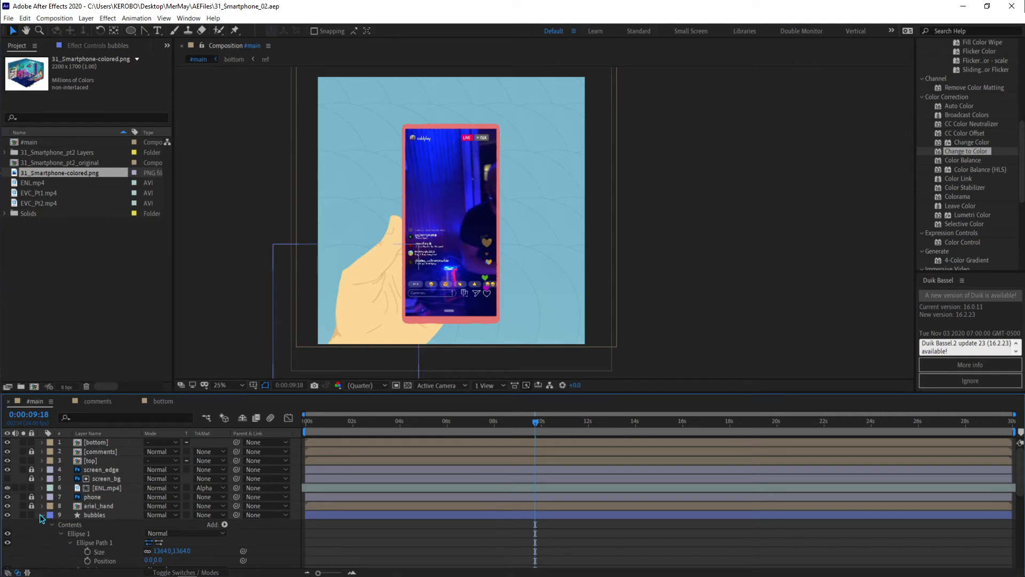
{"action": "left_click", "coordinate": [42, 515]}
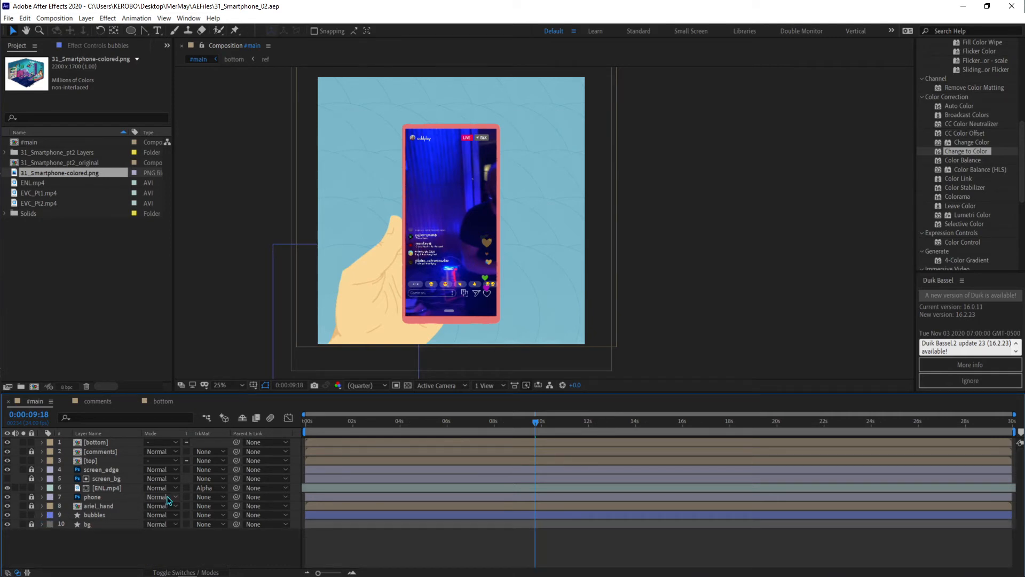
{"action": "scroll", "coordinate": [996, 148], "scroll_direction": "up", "scroll_amount": 10}
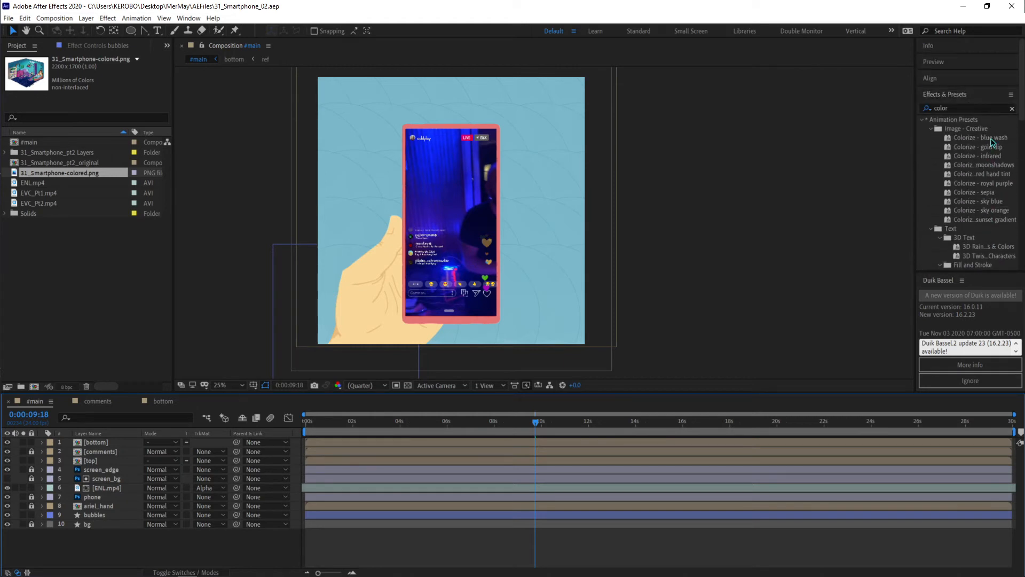
{"action": "left_click", "coordinate": [1012, 110]}
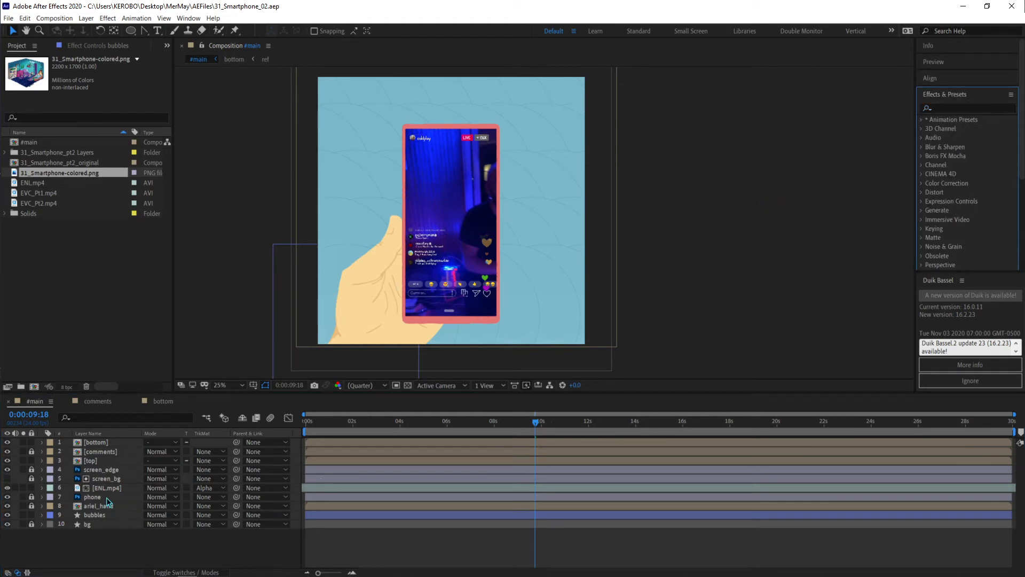
Add a Bevel and Emboss layer style to the bubbles layer and set its highlight opacity to 0%.
{"action": "right_click", "coordinate": [104, 514]}
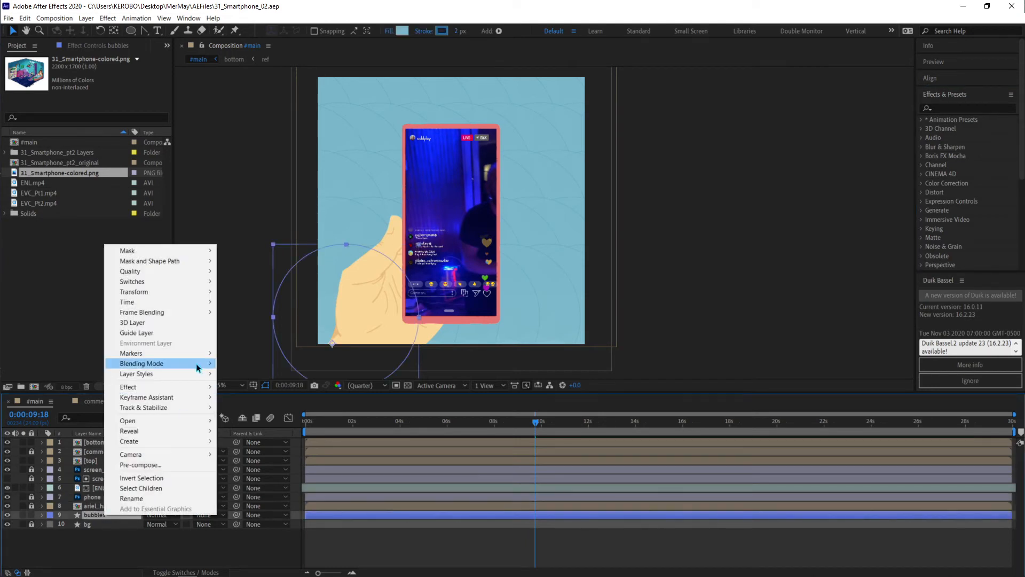
{"action": "mouse_move", "coordinate": [195, 372]}
{"action": "left_click", "coordinate": [263, 449]}
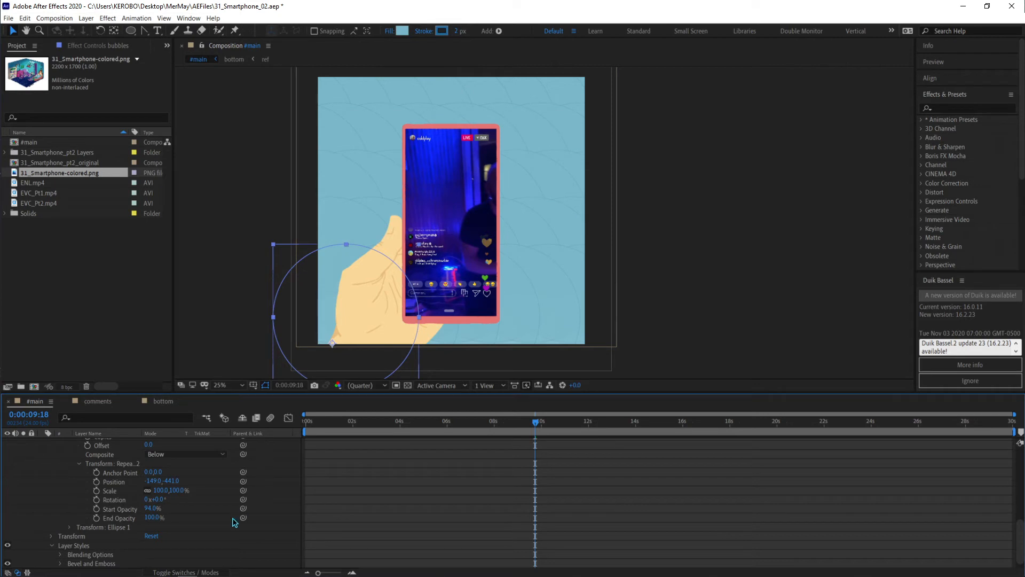
{"action": "scroll", "coordinate": [128, 524], "scroll_direction": "down", "scroll_amount": 1}
{"action": "left_click", "coordinate": [60, 555]}
{"action": "scroll", "coordinate": [91, 540], "scroll_direction": "down", "scroll_amount": 5}
{"action": "left_click_drag", "start_coordinate": [153, 527], "coordinate": [69, 529]}
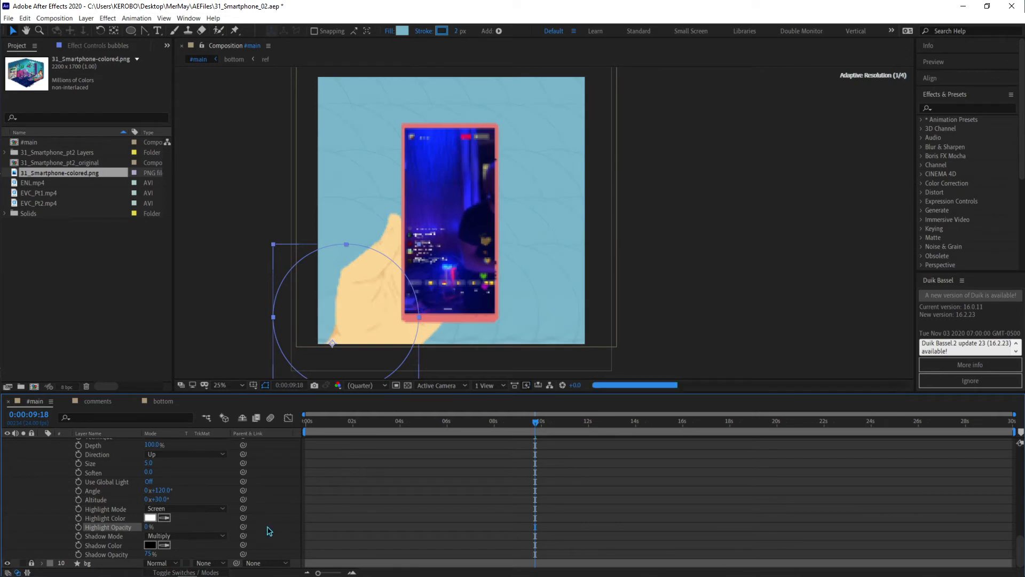
Delete the layer styles from the bubbles layer and collapse its properties.
{"action": "scroll", "coordinate": [105, 508], "scroll_direction": "up", "scroll_amount": 8}
{"action": "left_click", "coordinate": [82, 474]}
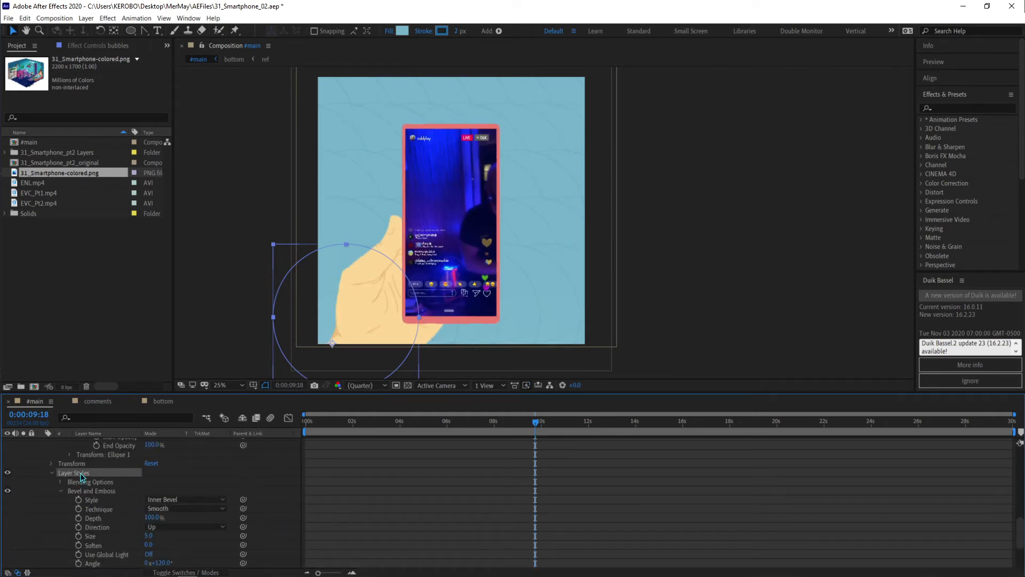
{"action": "key", "text": "Delete"}
{"action": "scroll", "coordinate": [552, 458], "scroll_direction": "up", "scroll_amount": 4}
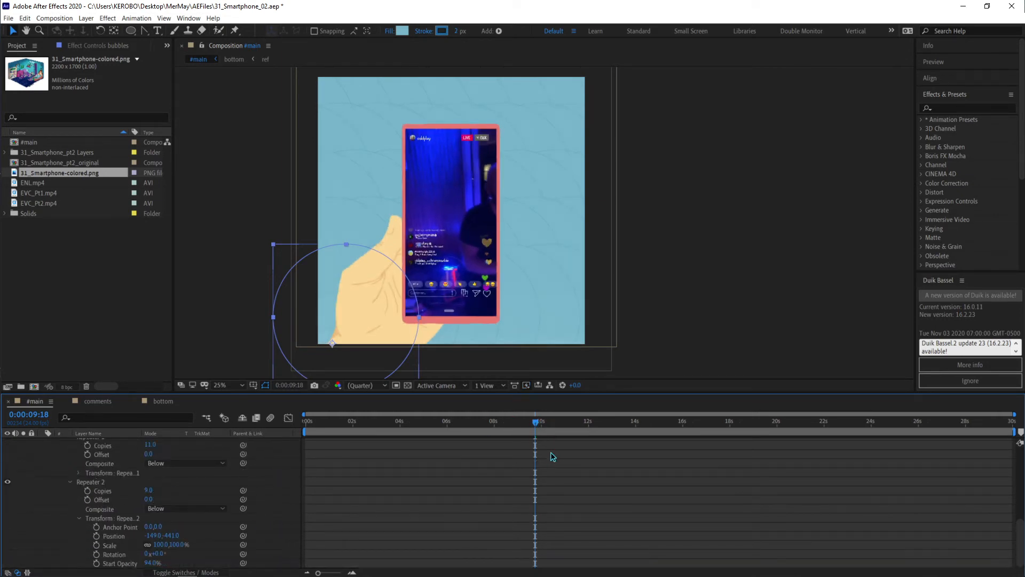
{"action": "left_click", "coordinate": [470, 499]}
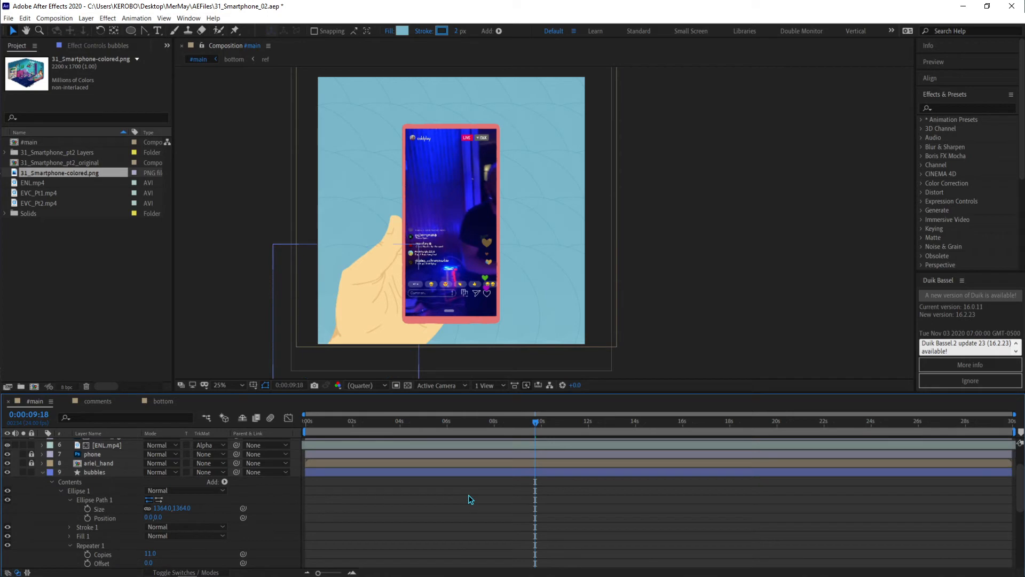
{"action": "left_click", "coordinate": [407, 469]}
{"action": "key", "text": "u"}
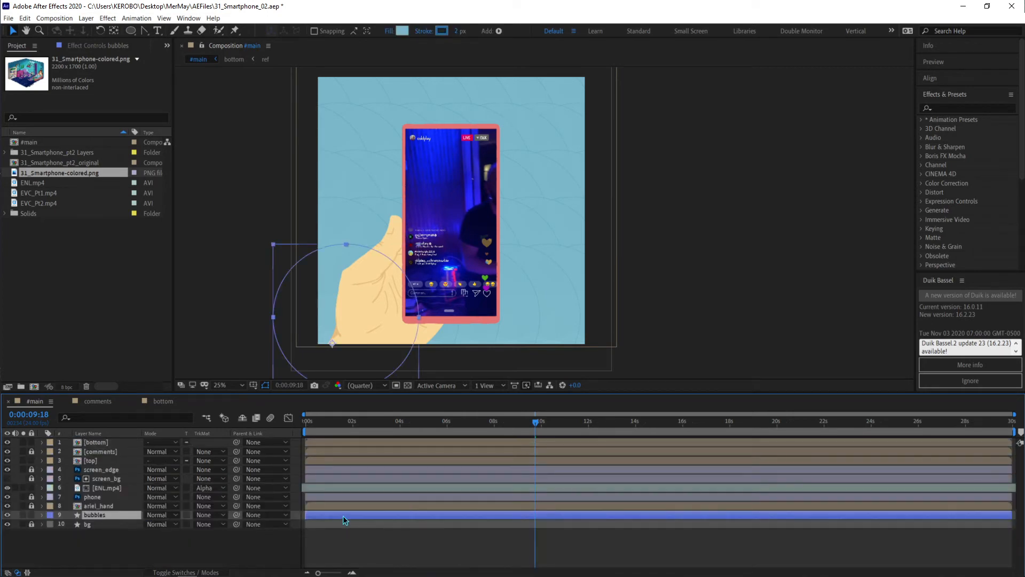
Create a white (FFFFFF) 2500 x 2500 px solid named FFFFFF directly above the bubbles layer.
{"action": "left_click", "coordinate": [6, 214]}
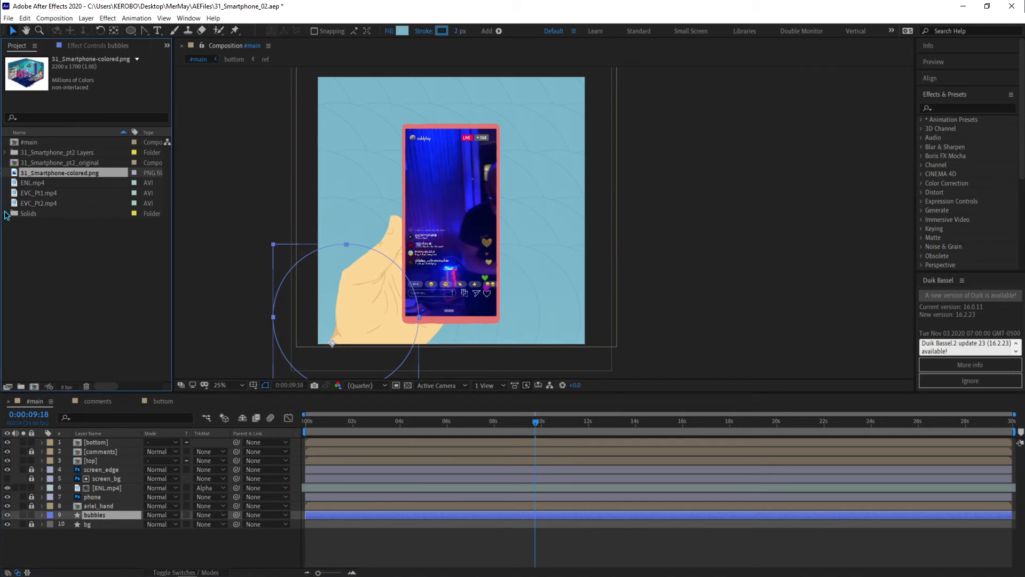
{"action": "right_click", "coordinate": [420, 543]}
{"action": "mouse_move", "coordinate": [464, 442]}
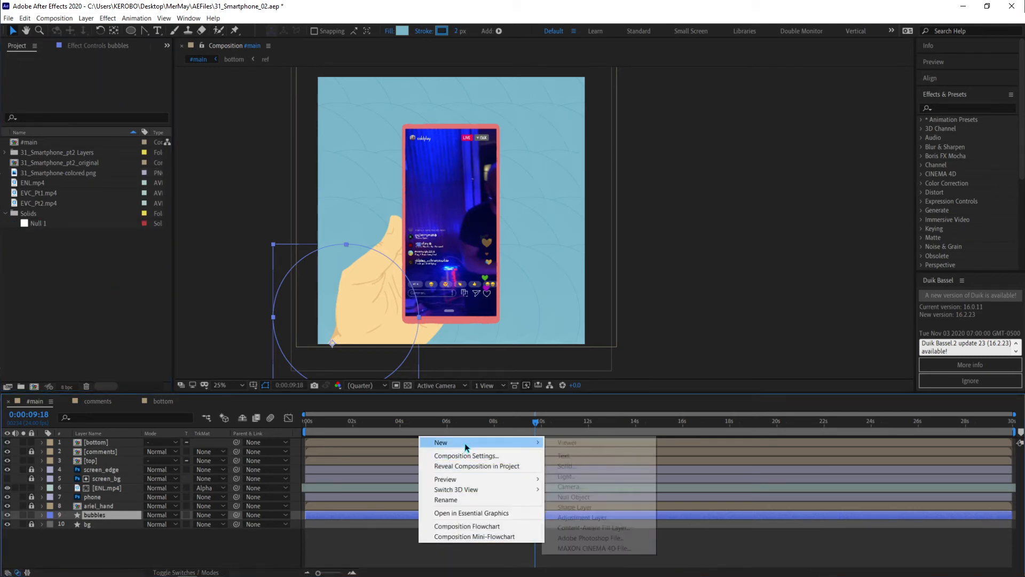
{"action": "left_click", "coordinate": [561, 467]}
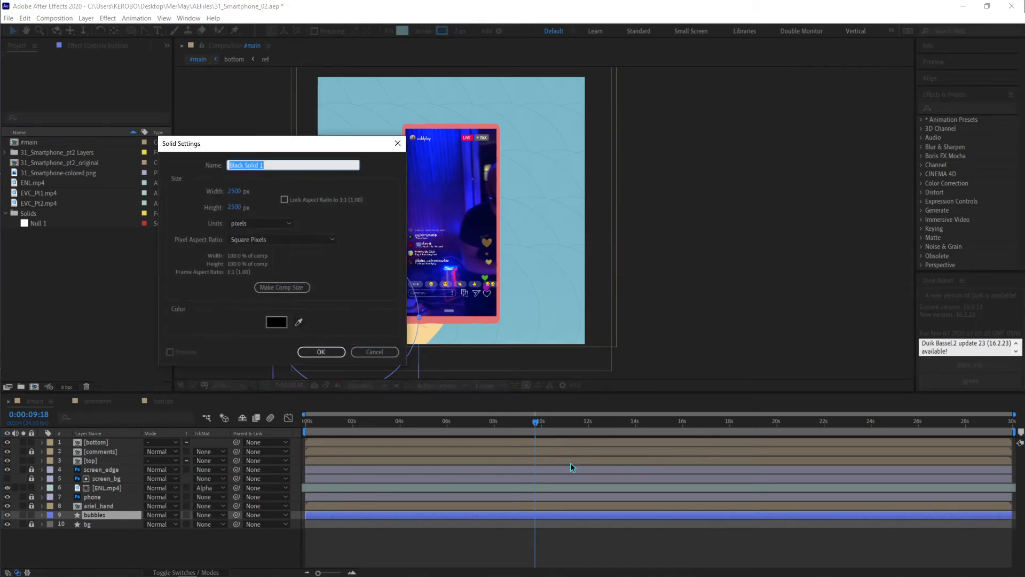
{"action": "type", "text": "FFFFFF"}
{"action": "left_click", "coordinate": [278, 322]}
{"action": "type", "text": "FFFFFF"}
{"action": "left_click", "coordinate": [305, 331]}
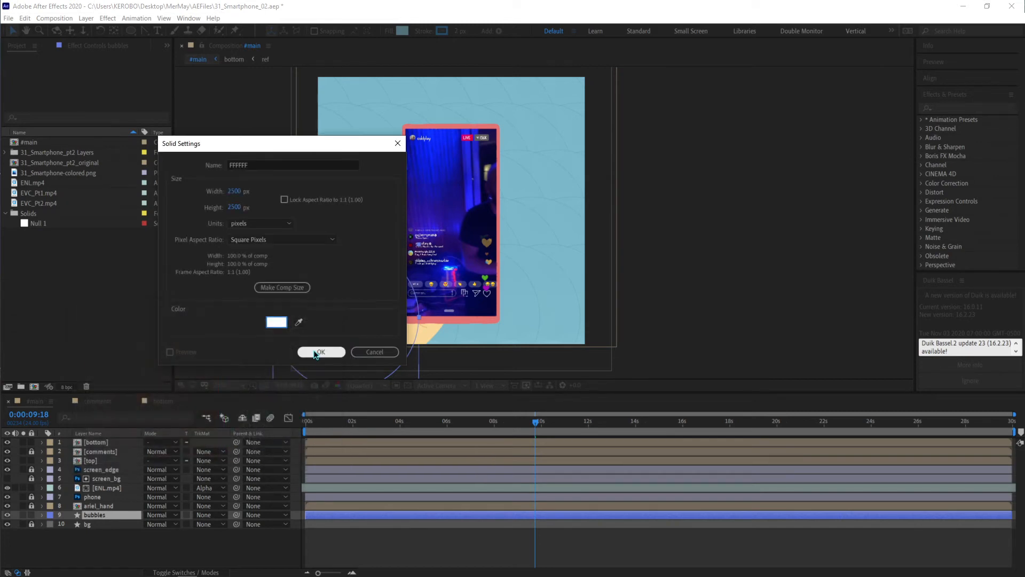
{"action": "left_click", "coordinate": [319, 353]}
Apply the CC Particle Systems II effect to the FFFFFF solid and hide the bubbles layer.
{"action": "left_click", "coordinate": [951, 108]}
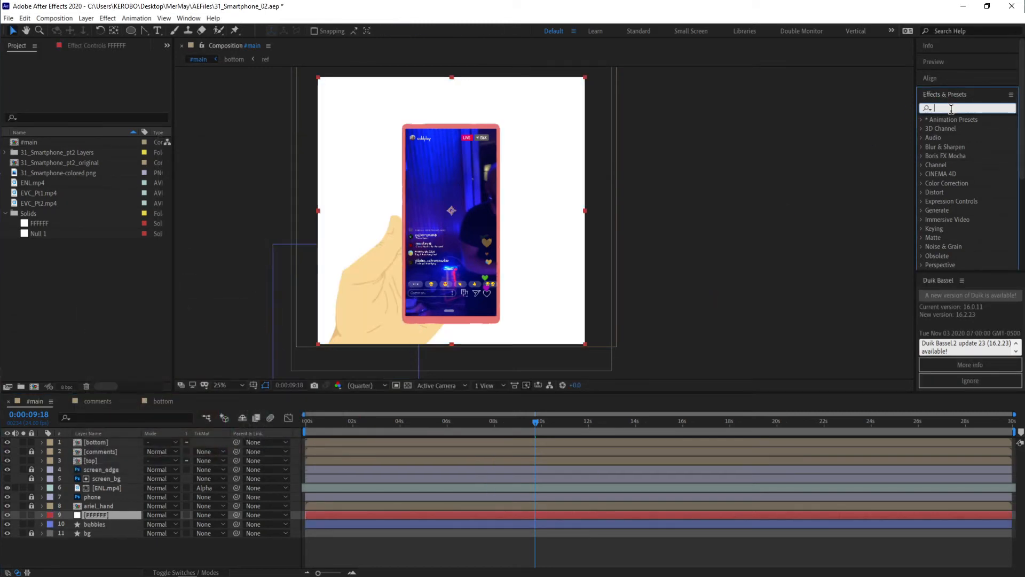
{"action": "type", "text": "particle"}
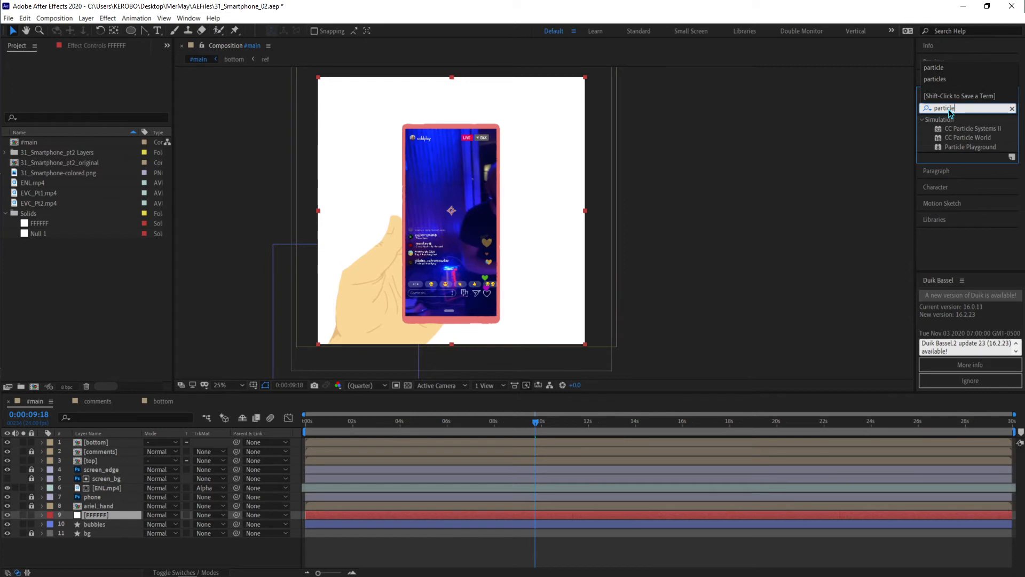
{"action": "double_click", "coordinate": [969, 130]}
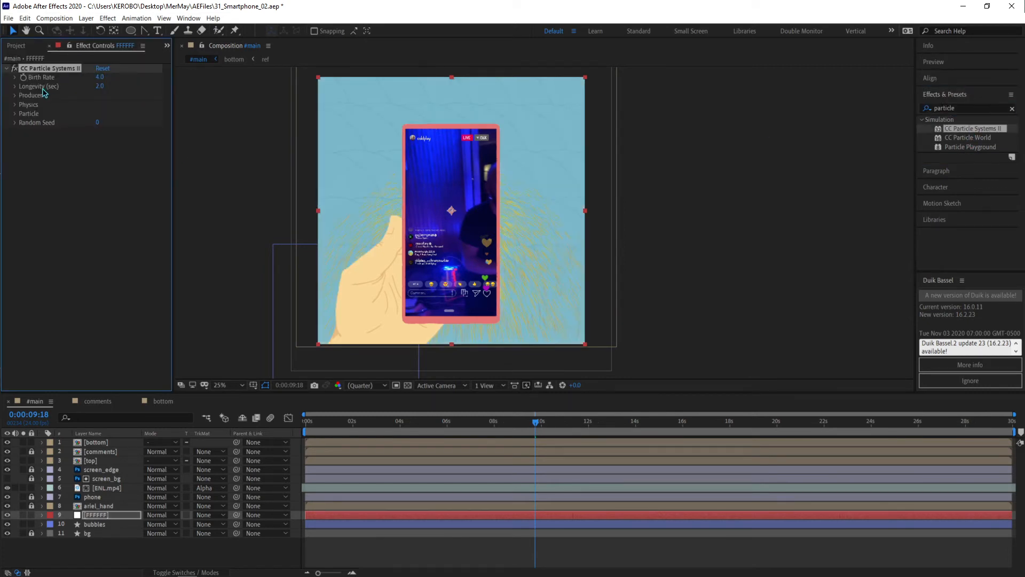
{"action": "left_click", "coordinate": [7, 533]}
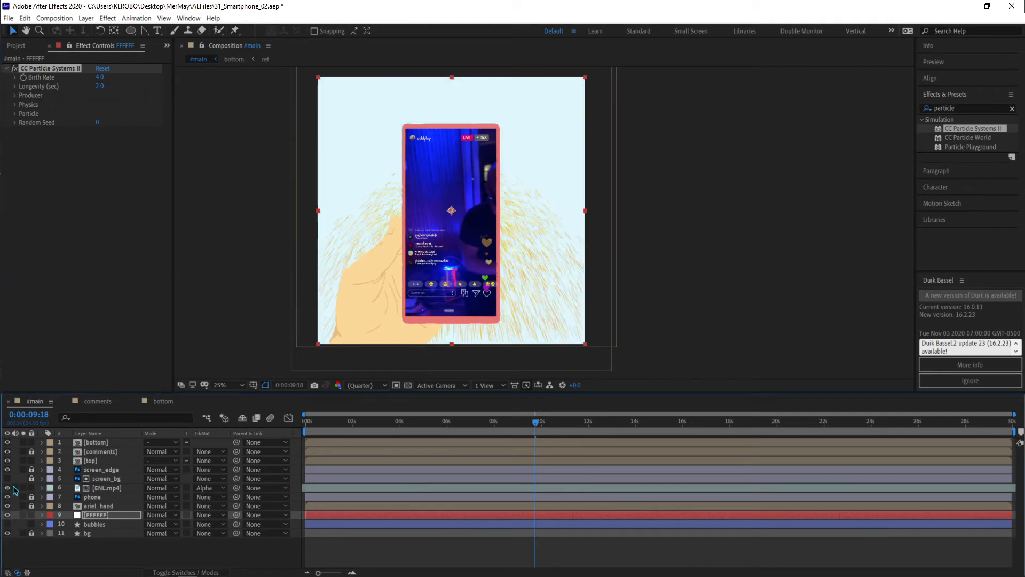
Set the CC Particle Systems II particle type to Bubble, with a birth size of 3.50 and a death size of 1.29.
{"action": "left_click", "coordinate": [14, 114]}
{"action": "left_click", "coordinate": [117, 124]}
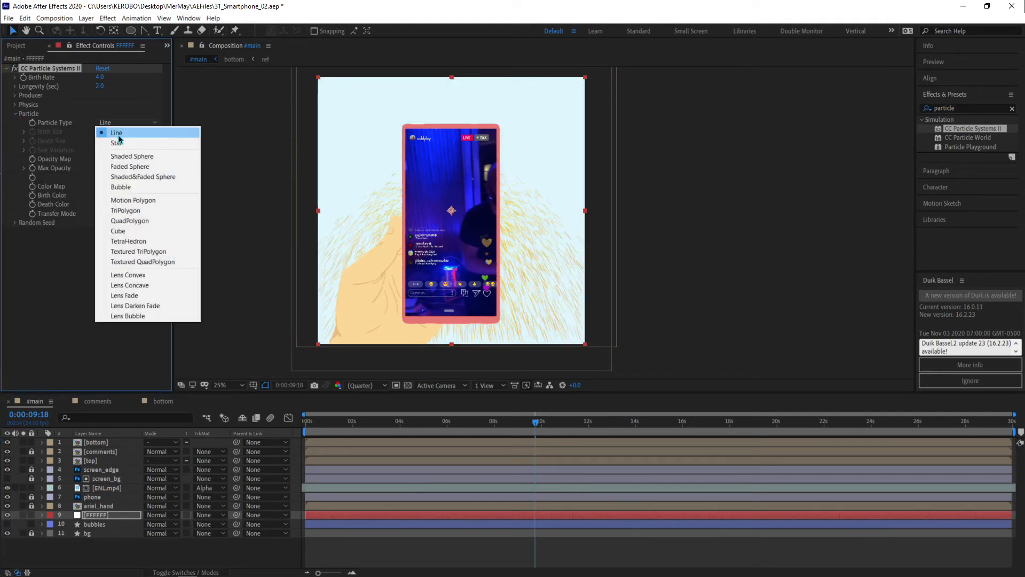
{"action": "left_click", "coordinate": [134, 187]}
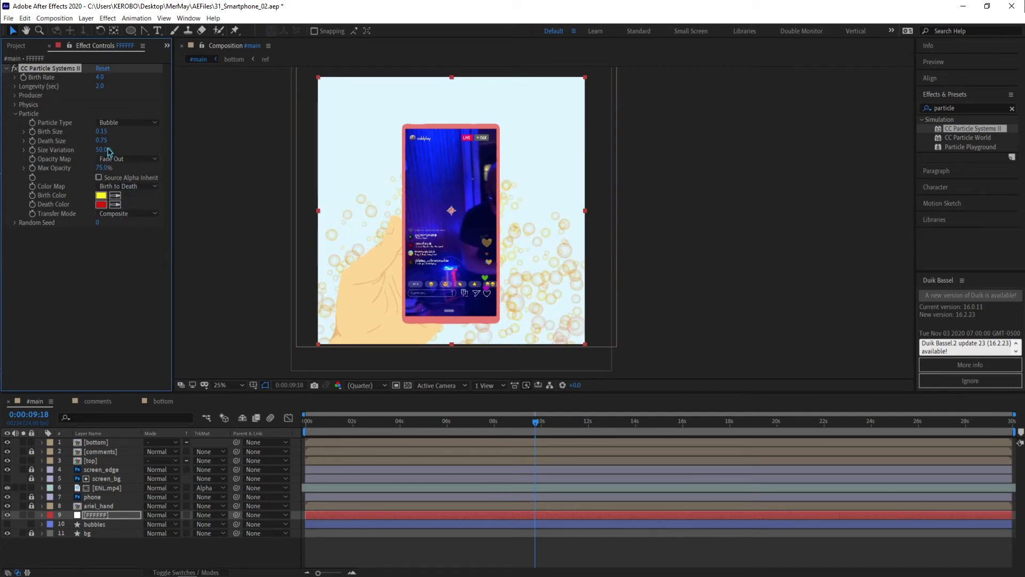
{"action": "left_click_drag", "start_coordinate": [247, 135], "coordinate": [287, 135]}
{"action": "left_click_drag", "start_coordinate": [105, 140], "coordinate": [152, 172]}
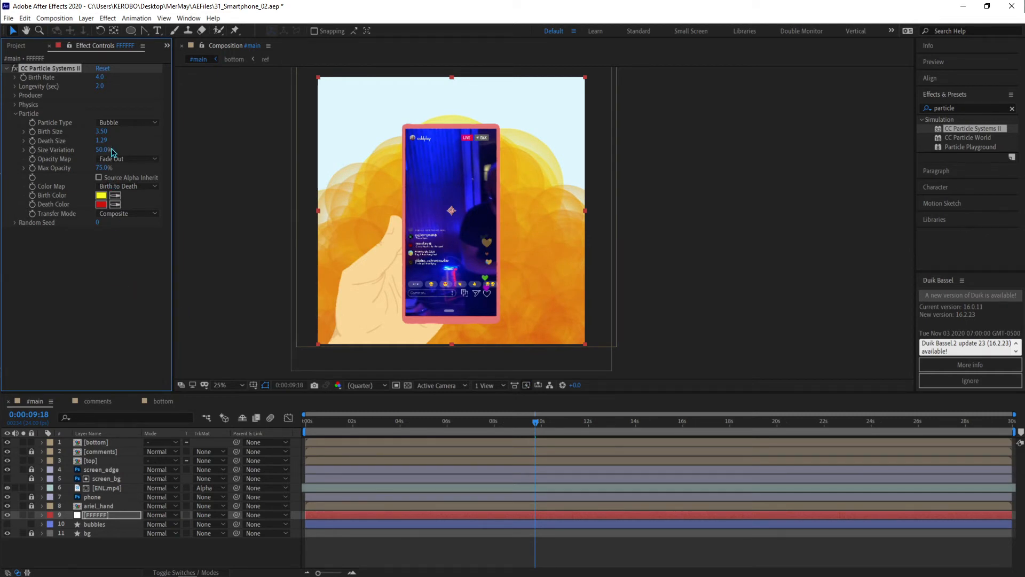
Set the particles' size variation to 23% and their max opacity to 100%.
{"action": "left_click_drag", "start_coordinate": [106, 150], "coordinate": [290, 166]}
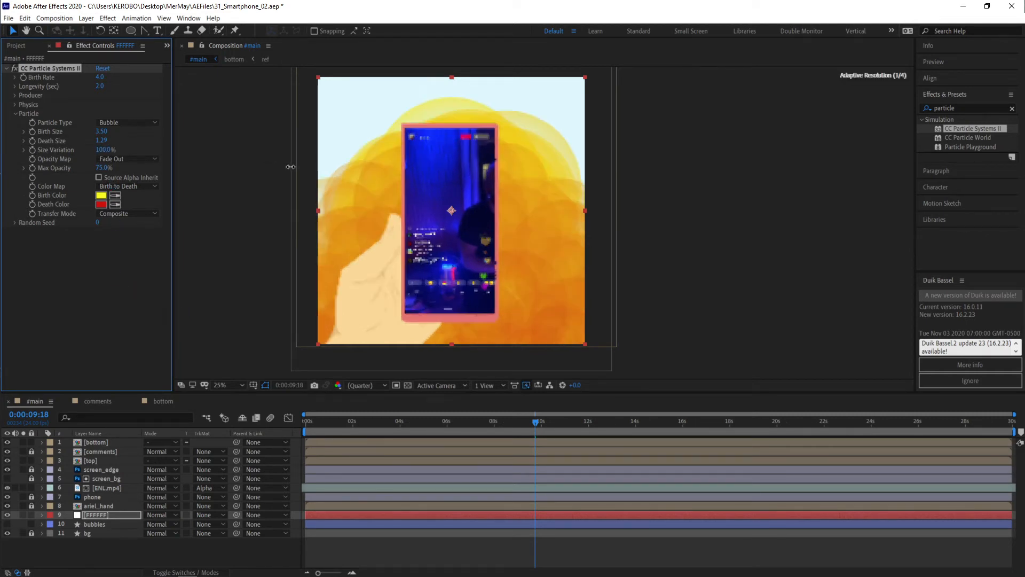
{"action": "left_click_drag", "start_coordinate": [405, 194], "coordinate": [364, 193]}
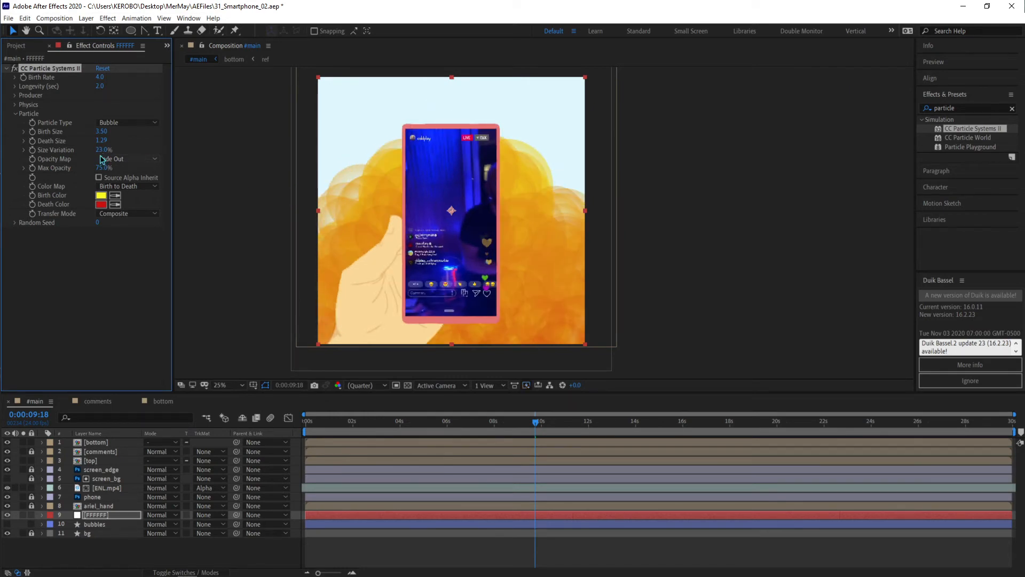
{"action": "left_click_drag", "start_coordinate": [101, 167], "coordinate": [212, 169]}
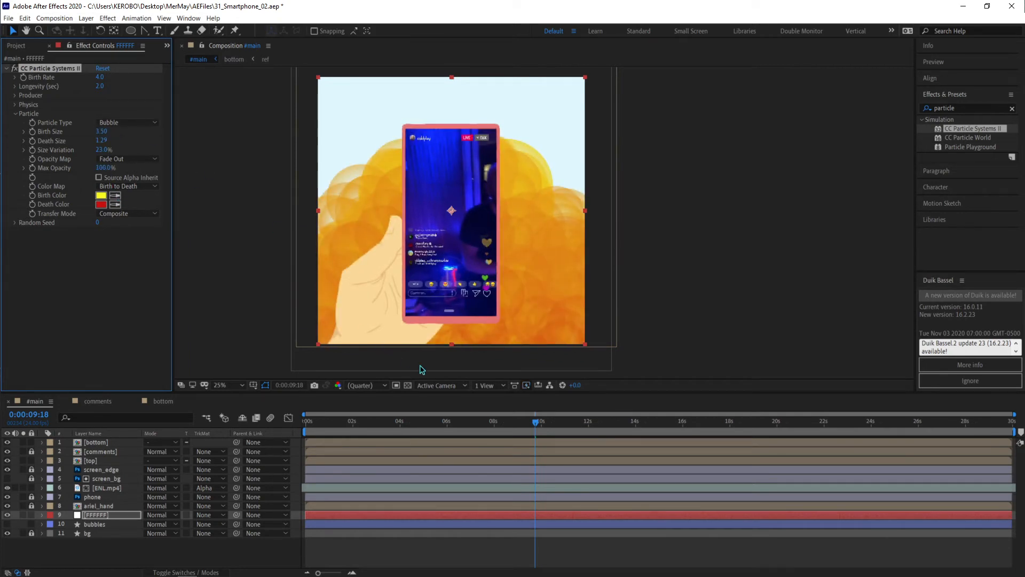
Widen the particle producer to a Radius X of about 108 and a Radius Y of 137.
{"action": "left_click_drag", "start_coordinate": [559, 423], "coordinate": [582, 430]}
{"action": "left_click", "coordinate": [15, 106]}
{"action": "left_click", "coordinate": [15, 106]}
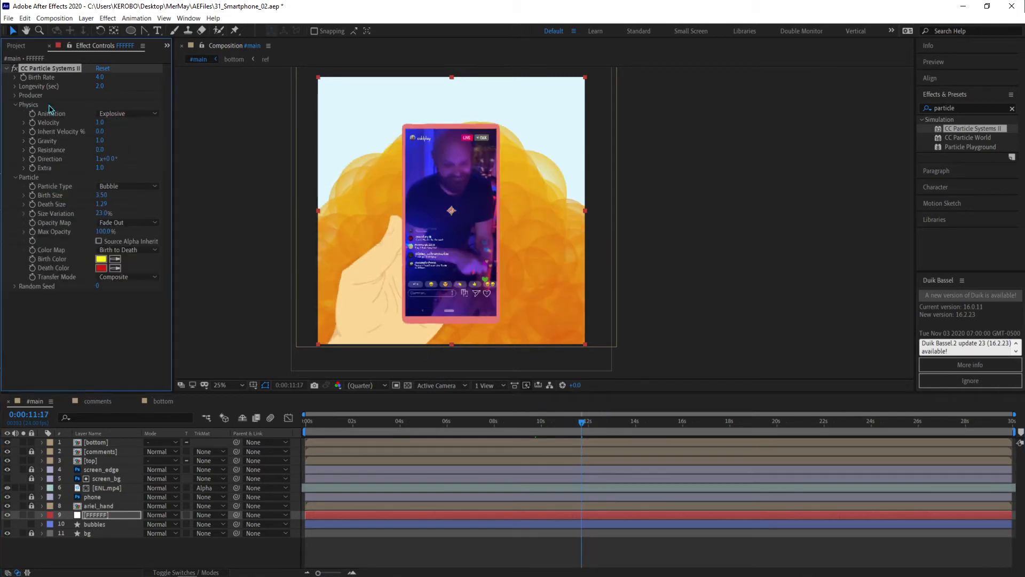
{"action": "left_click", "coordinate": [16, 95]}
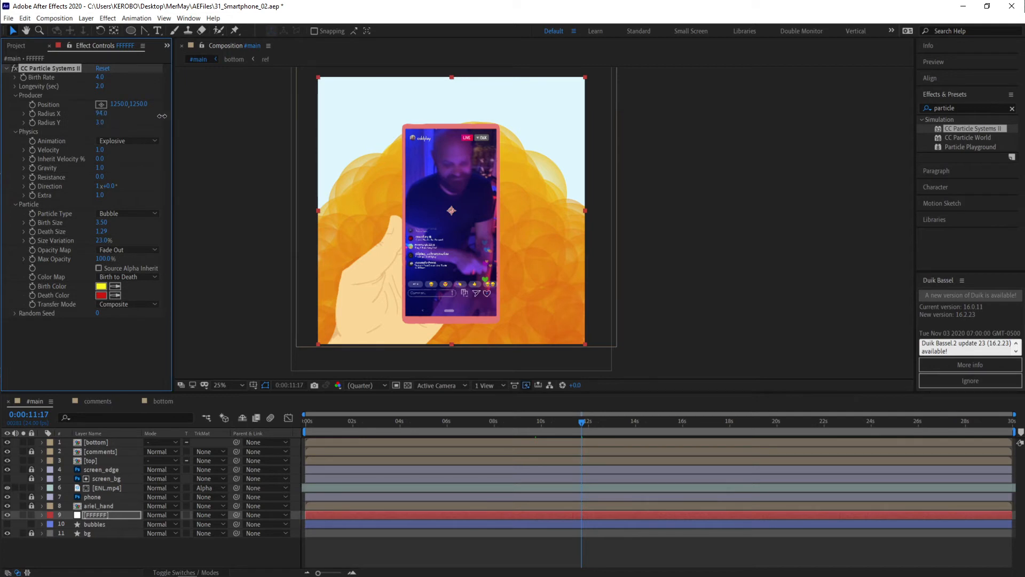
{"action": "left_click_drag", "start_coordinate": [162, 116], "coordinate": [184, 122]}
{"action": "key", "text": "comma"}
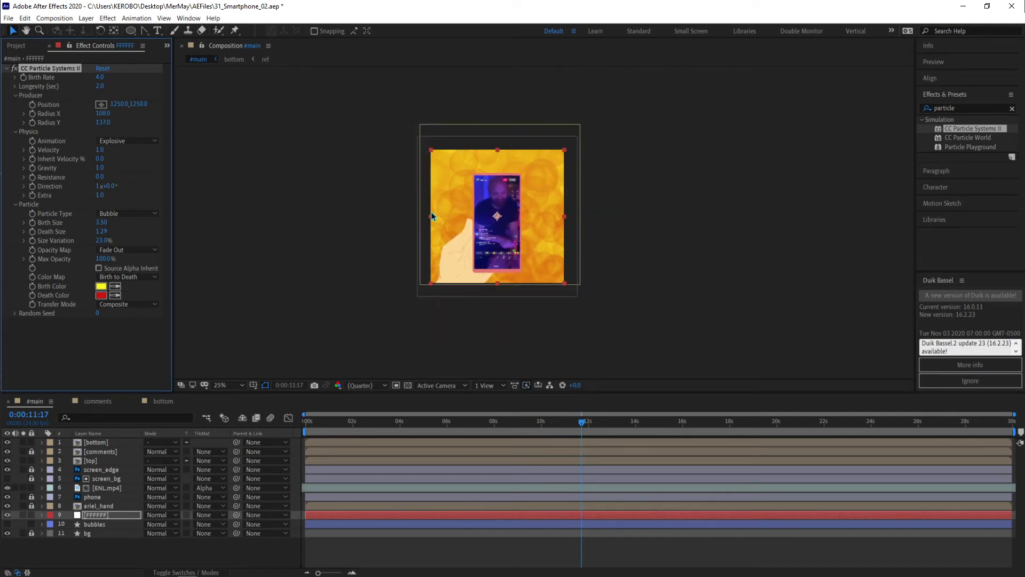
{"action": "key", "text": "period"}
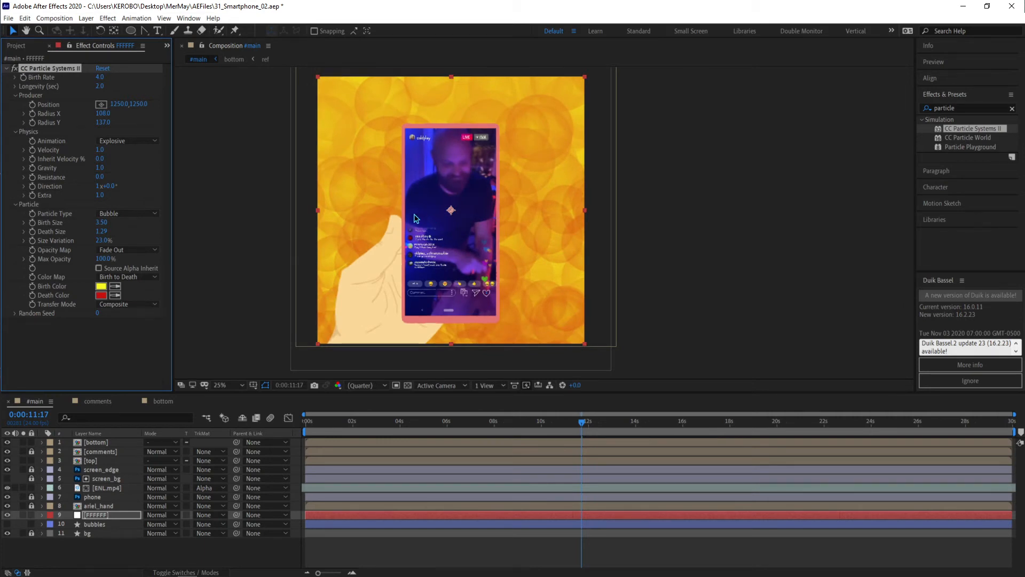
Remove CC Particle Systems II from the FFFFFF solid and show the bubbles layer again with its properties expanded.
{"action": "key", "text": "Delete"}
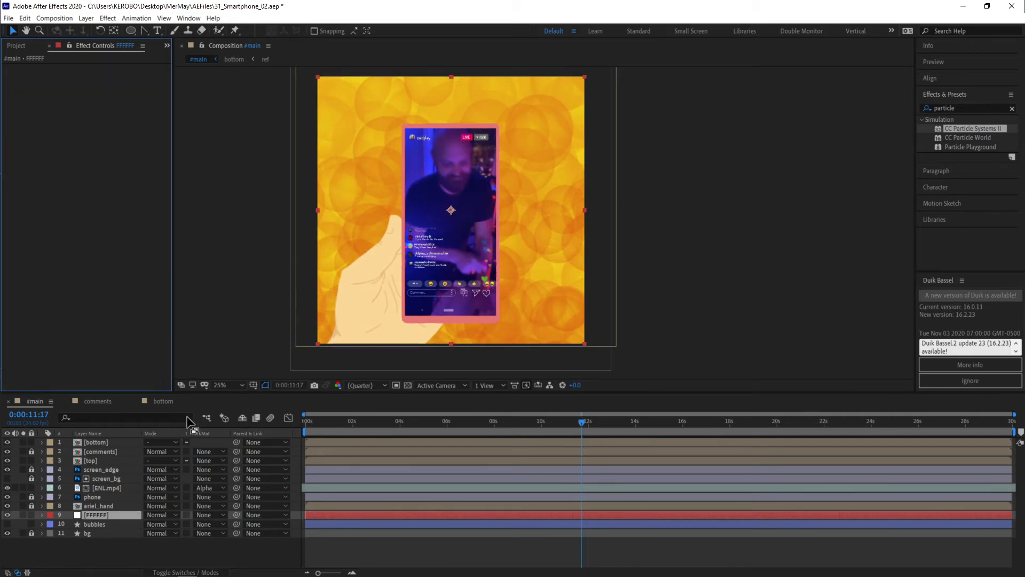
{"action": "left_click", "coordinate": [3, 523]}
{"action": "left_click", "coordinate": [7, 523]}
{"action": "left_click", "coordinate": [42, 524]}
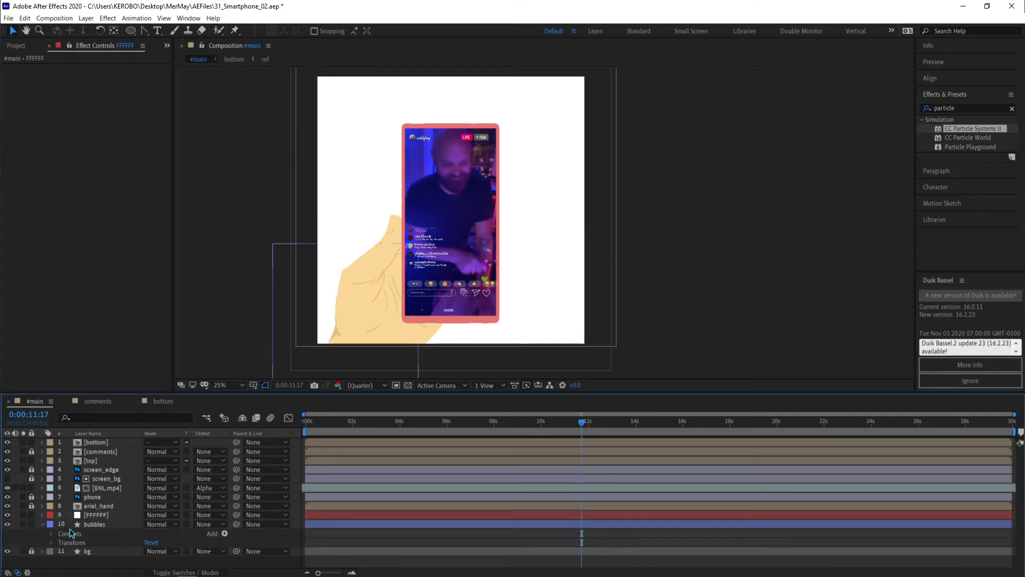
Return the playhead to the start of #main and delete the FFFFFF solid.
{"action": "left_click", "coordinate": [90, 524]}
{"action": "left_click", "coordinate": [336, 421]}
{"action": "left_click_drag", "start_coordinate": [333, 422], "coordinate": [233, 422]}
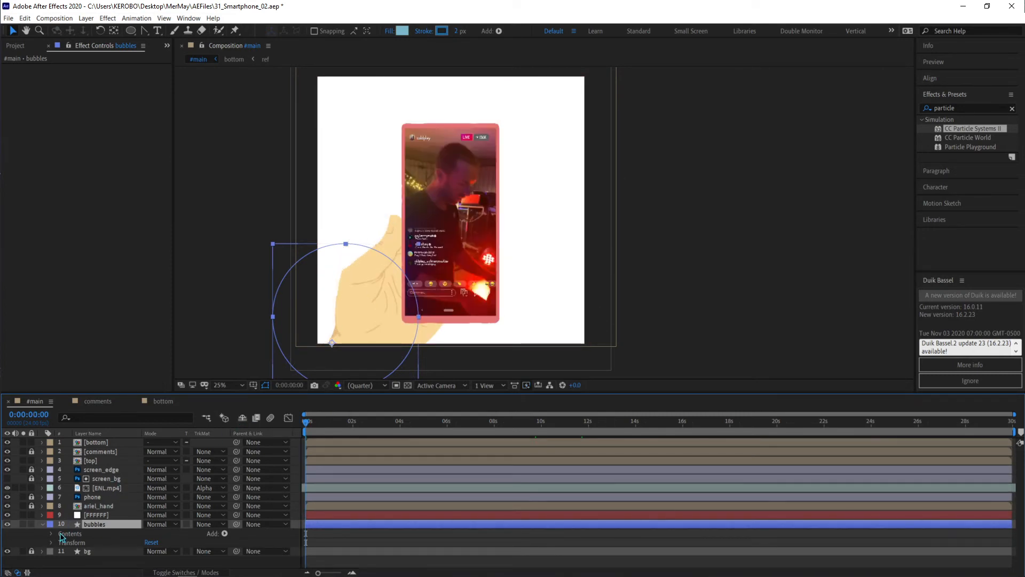
{"action": "left_click", "coordinate": [99, 514]}
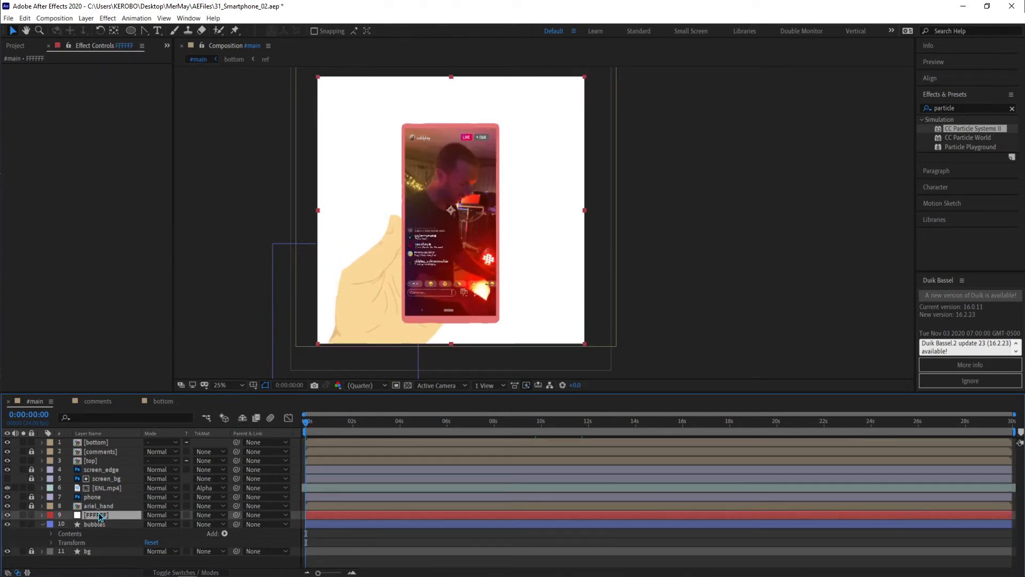
{"action": "key", "text": "Delete"}
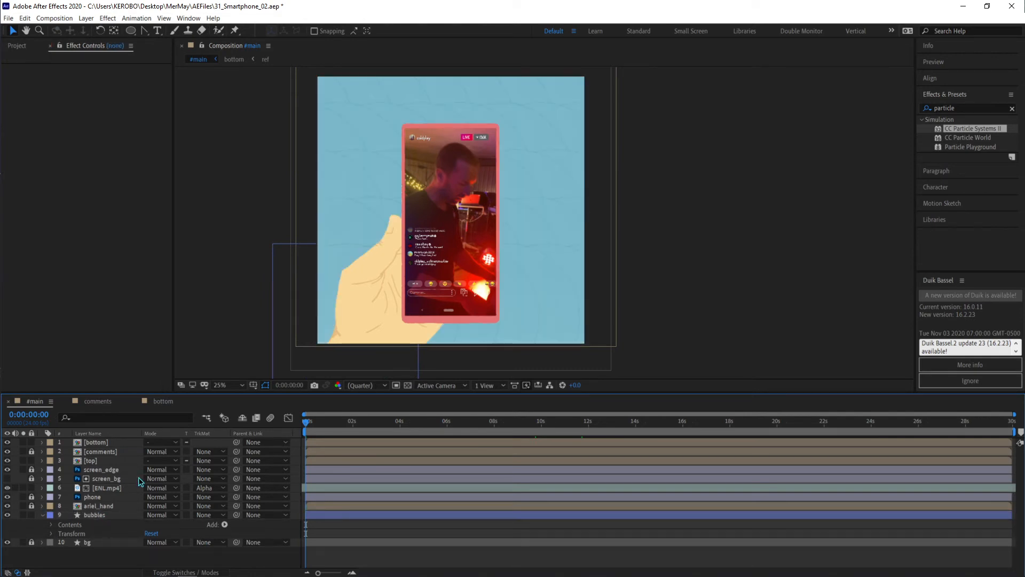
Set the transform scale of Repeater 2 in the bubbles layer's Ellipse 1 to 90%.
{"action": "left_click", "coordinate": [74, 525]}
{"action": "left_click", "coordinate": [51, 524]}
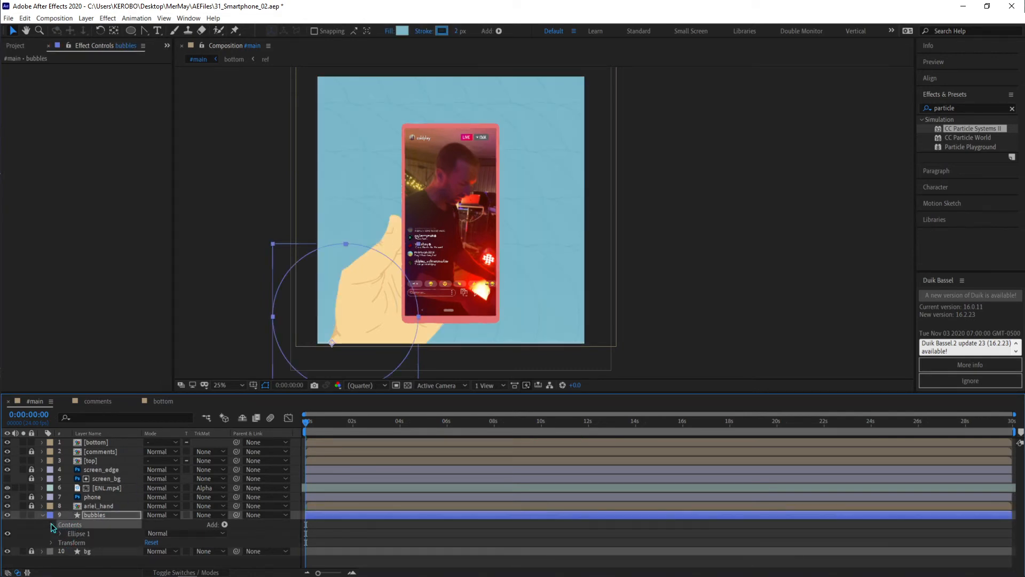
{"action": "left_click", "coordinate": [68, 534]}
{"action": "left_click", "coordinate": [61, 534]}
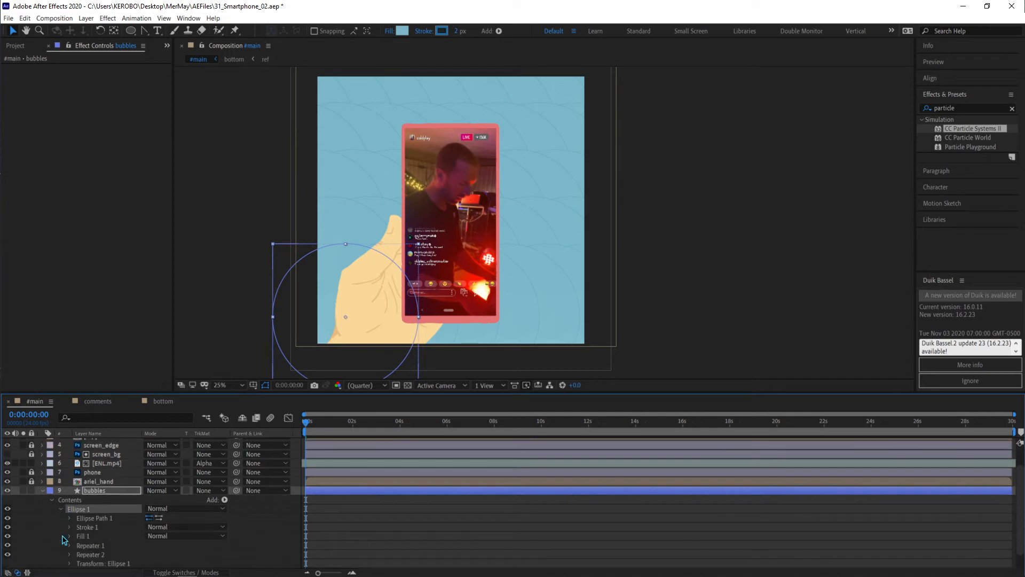
{"action": "scroll", "coordinate": [91, 520], "scroll_direction": "down", "scroll_amount": 1}
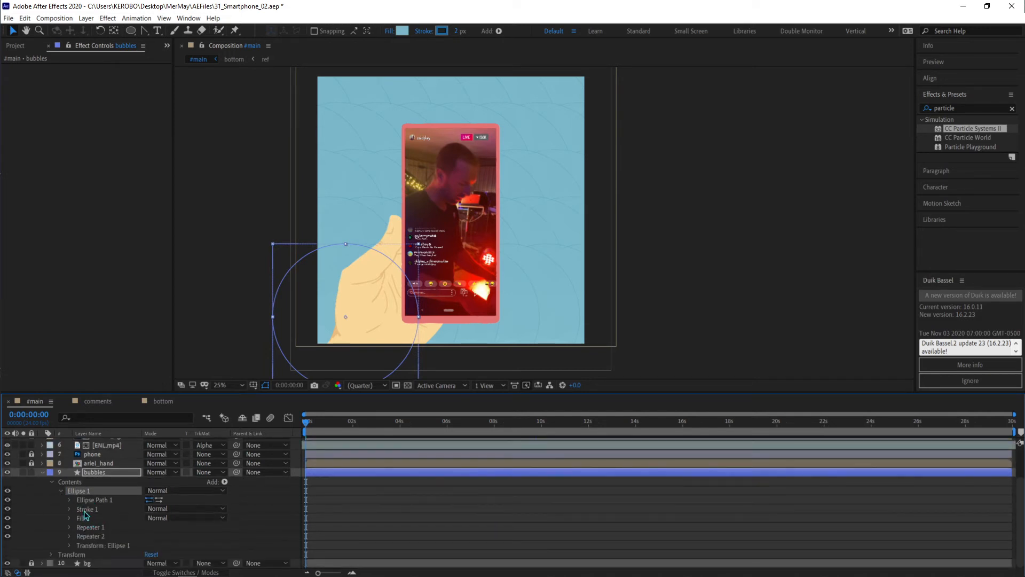
{"action": "left_click", "coordinate": [345, 462]}
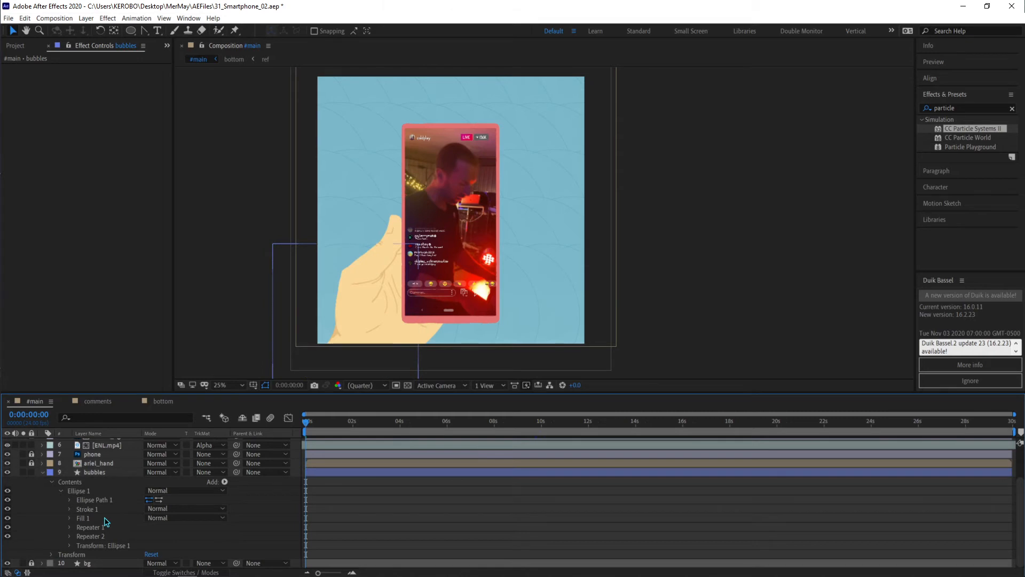
{"action": "left_click", "coordinate": [95, 536]}
{"action": "left_click", "coordinate": [67, 536]}
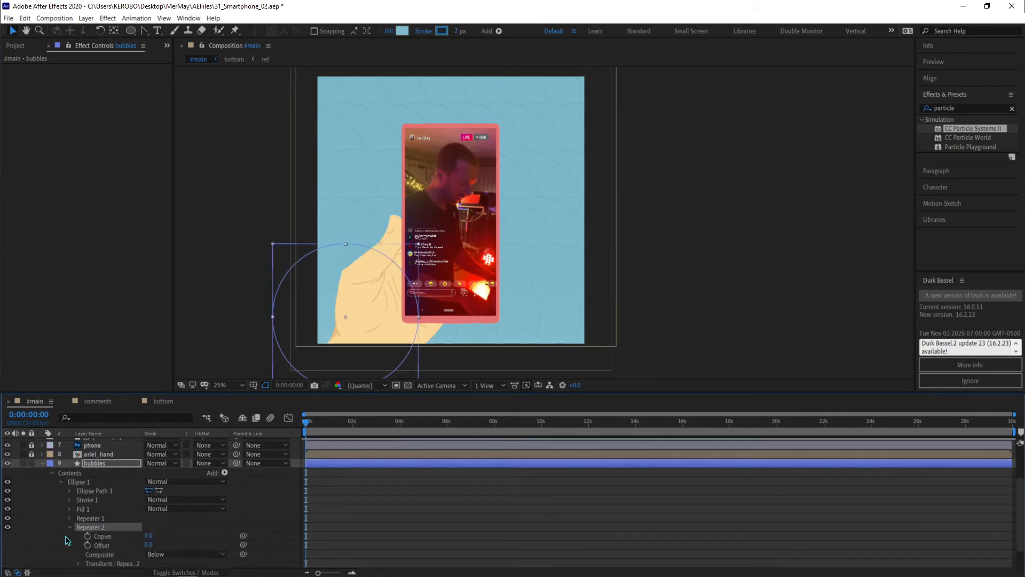
{"action": "scroll", "coordinate": [72, 544], "scroll_direction": "down", "scroll_amount": 1}
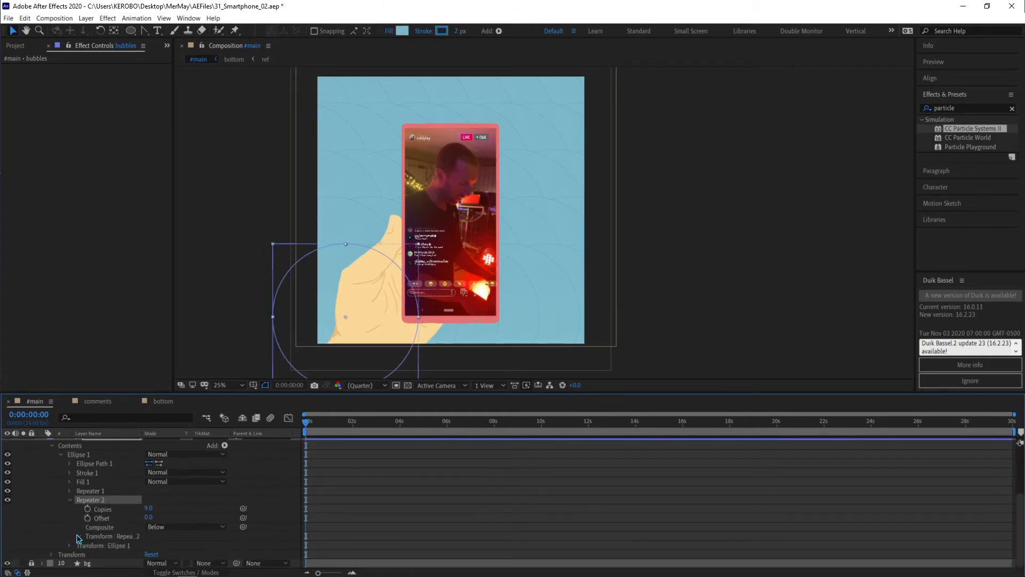
{"action": "left_click", "coordinate": [78, 536]}
{"action": "left_click", "coordinate": [166, 534]}
{"action": "type", "text": "90"}
{"action": "key", "text": "Return"}
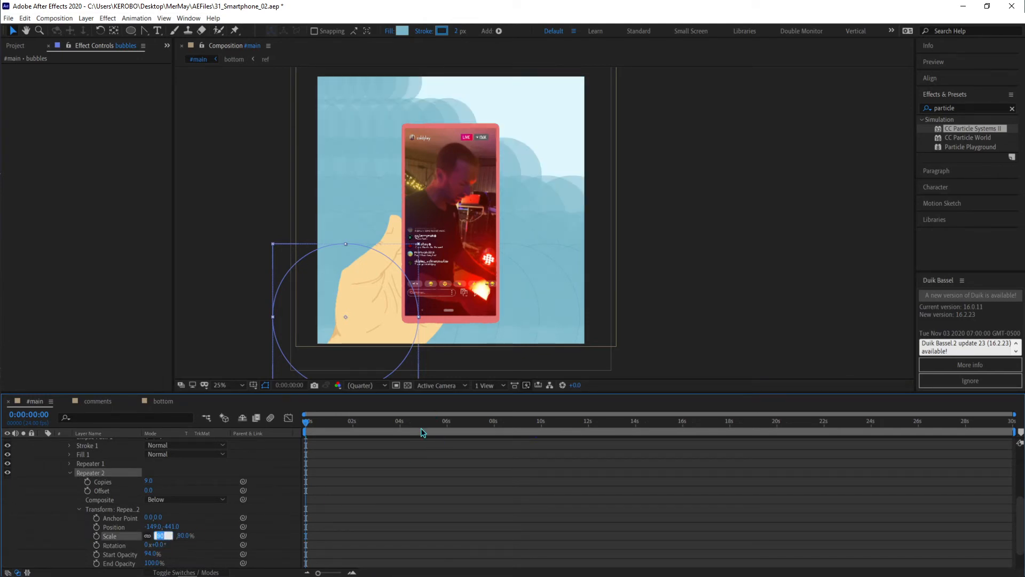
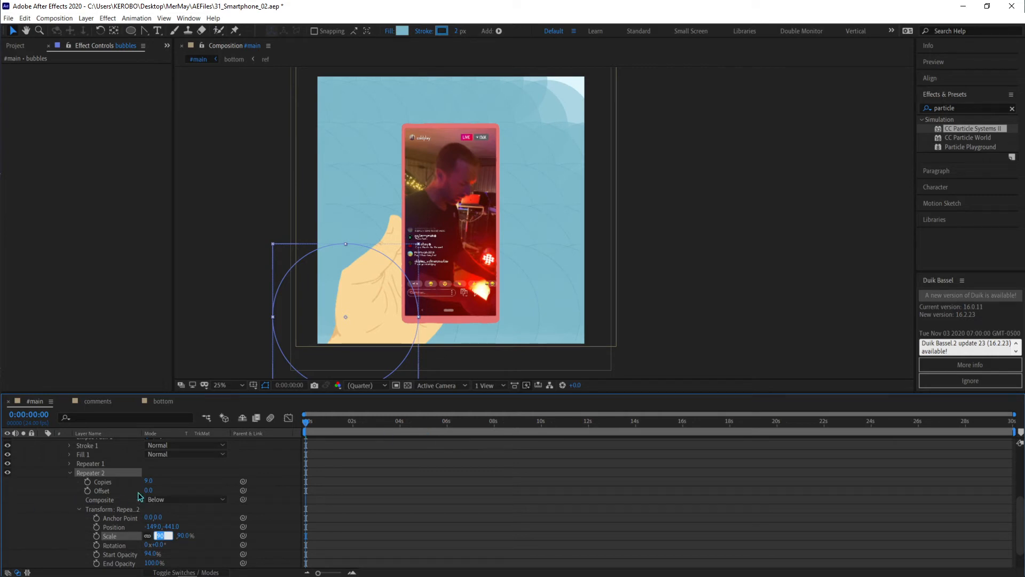
{"action": "left_click", "coordinate": [155, 482]}
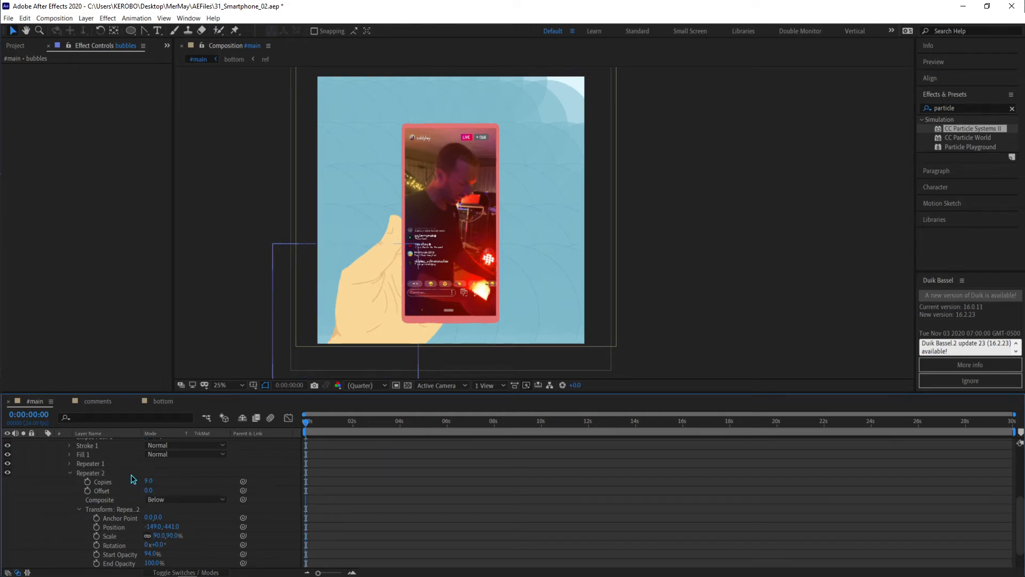
Set the number of copies in Repeater 1 of the bubbles layer to 14.
{"action": "left_click", "coordinate": [71, 463]}
{"action": "left_click", "coordinate": [151, 472]}
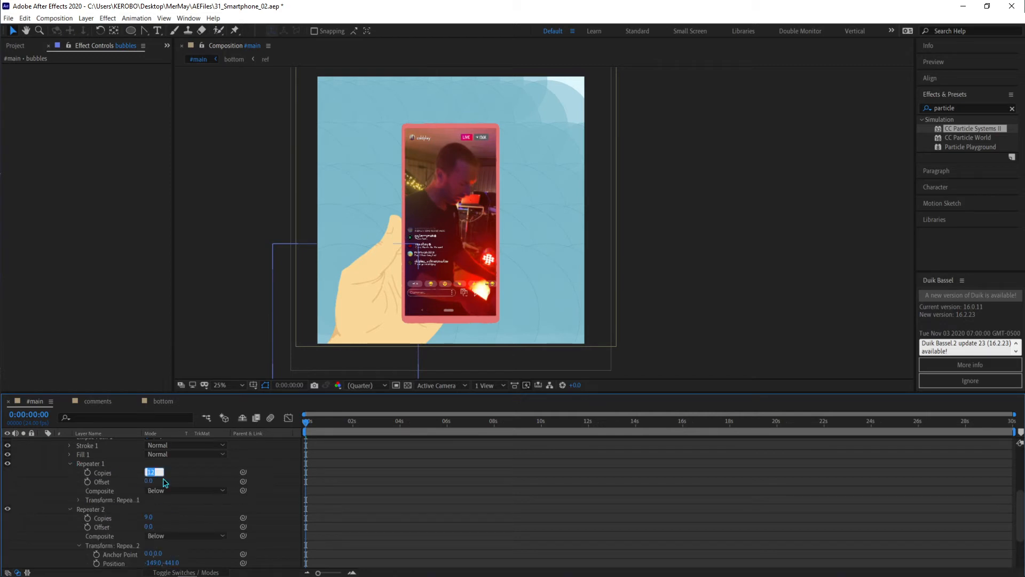
{"action": "left_click", "coordinate": [377, 487]}
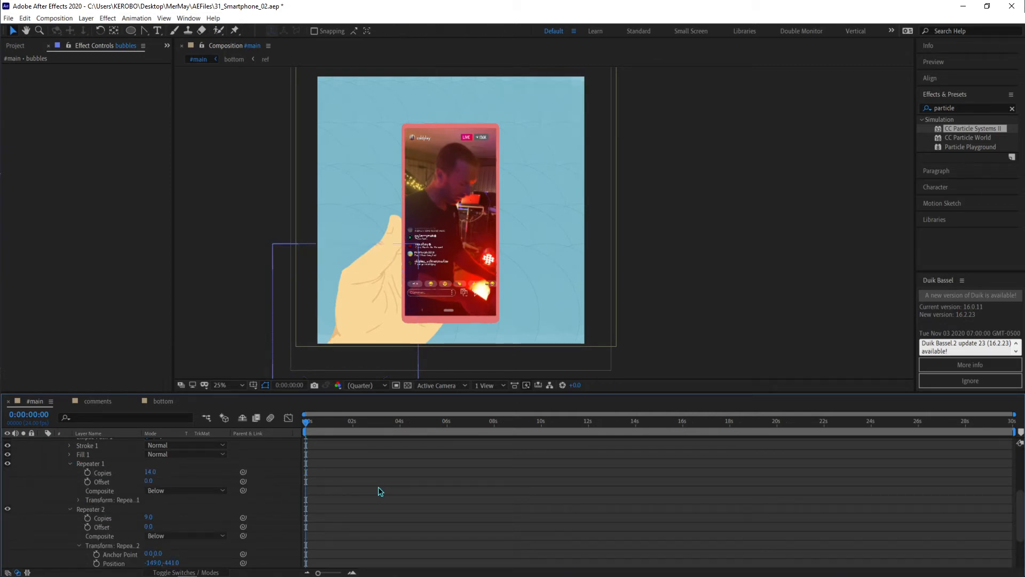
Review the Repeater 2 transform, ellipse path and stroke settings of the bubbles layer.
{"action": "mouse_move", "coordinate": [149, 569]}
{"action": "scroll", "coordinate": [182, 532], "scroll_direction": "down", "scroll_amount": 3}
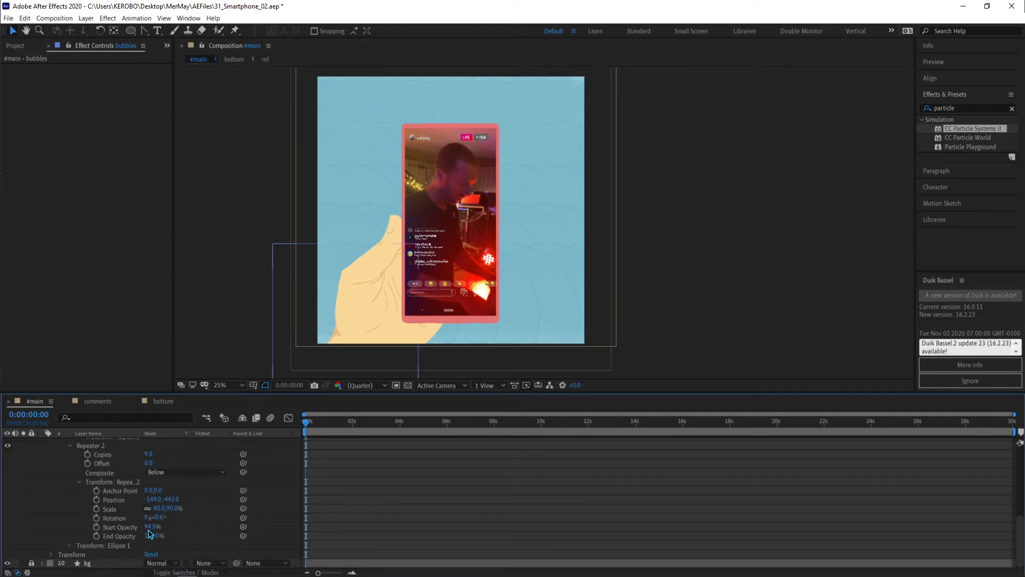
{"action": "scroll", "coordinate": [147, 520], "scroll_direction": "up", "scroll_amount": 4}
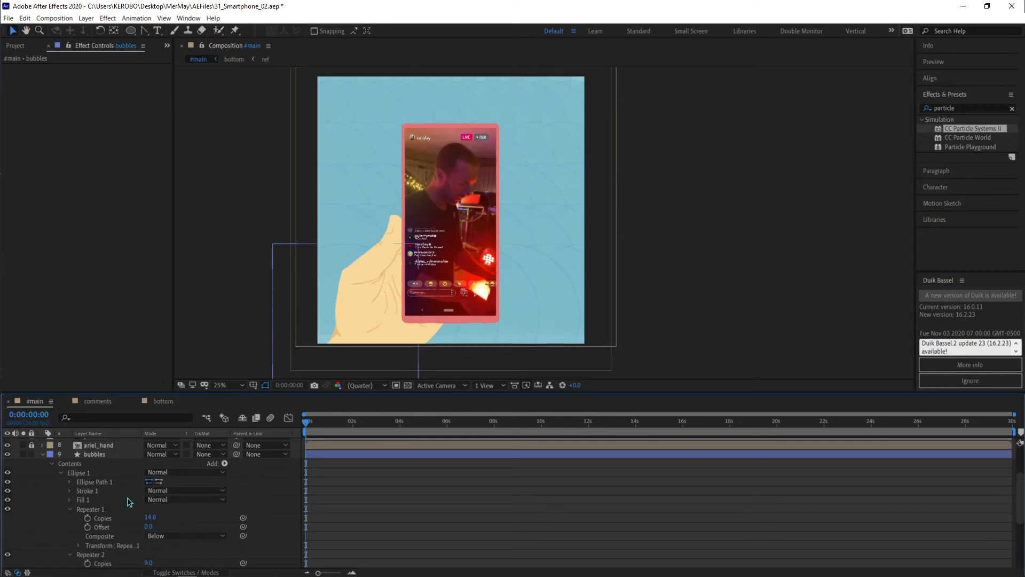
{"action": "left_click", "coordinate": [71, 481]}
{"action": "scroll", "coordinate": [125, 477], "scroll_direction": "down", "scroll_amount": 2}
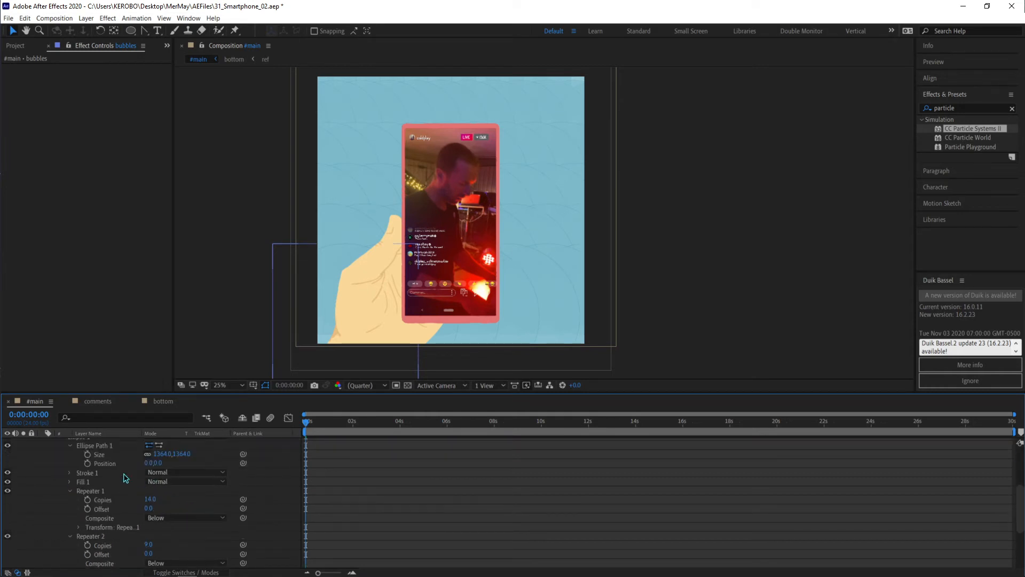
{"action": "left_click", "coordinate": [70, 473]}
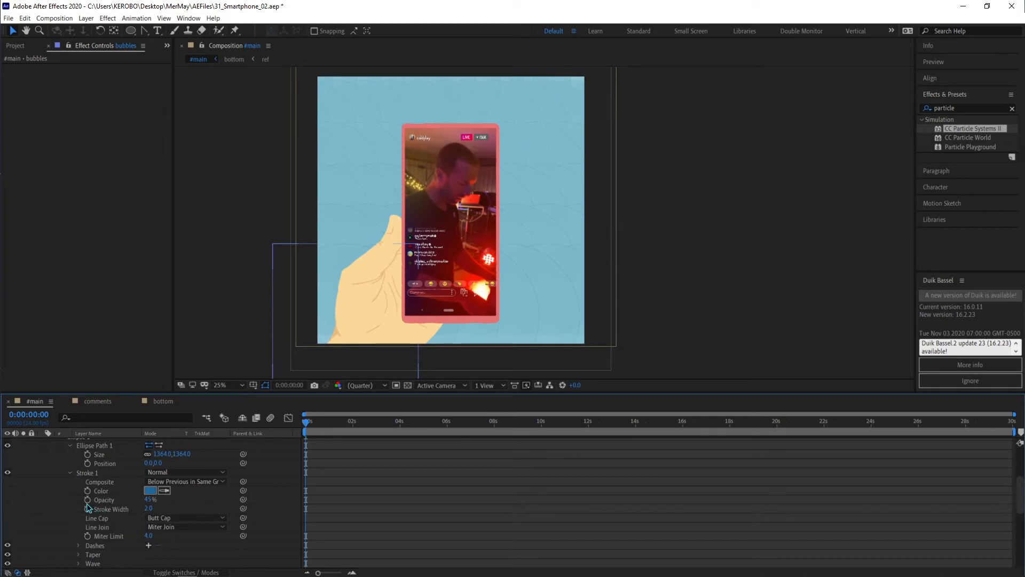
{"action": "scroll", "coordinate": [182, 504], "scroll_direction": "up", "scroll_amount": 2}
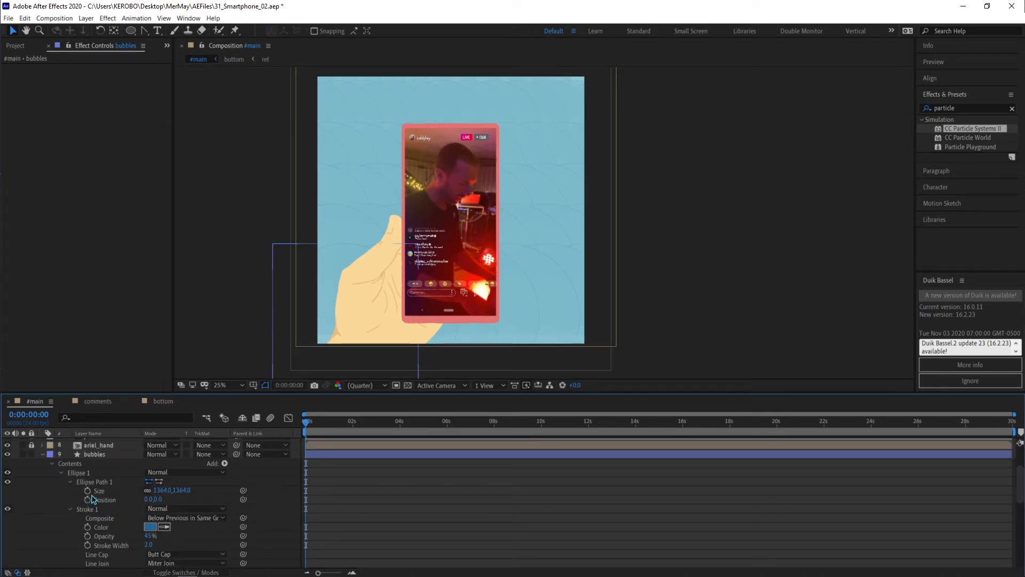
{"action": "scroll", "coordinate": [97, 509], "scroll_direction": "down", "scroll_amount": 3}
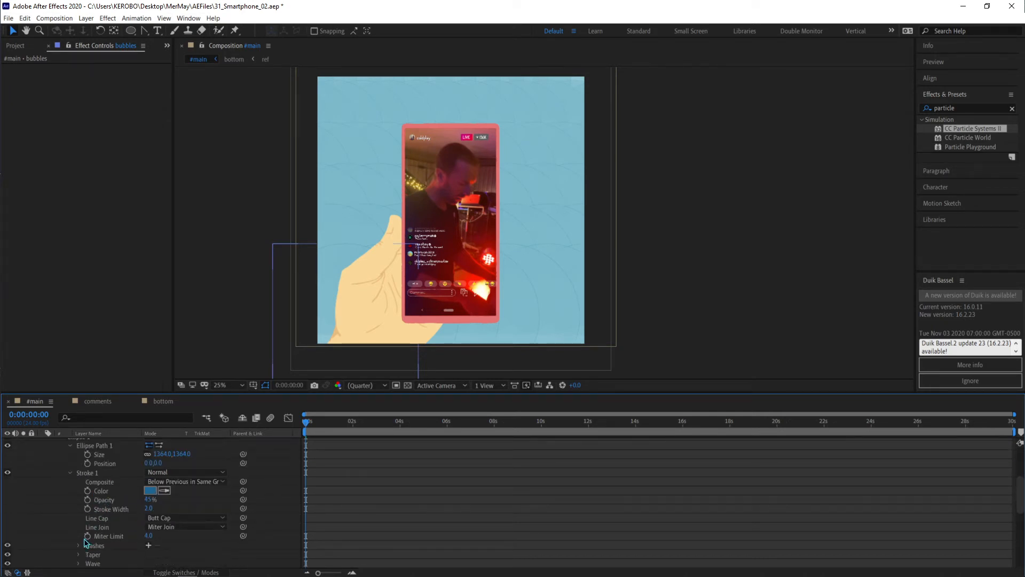
Set the Fill 1 opacity of the bubbles ellipse to 55%.
{"action": "left_click", "coordinate": [71, 537]}
{"action": "scroll", "coordinate": [107, 539], "scroll_direction": "down", "scroll_amount": 3}
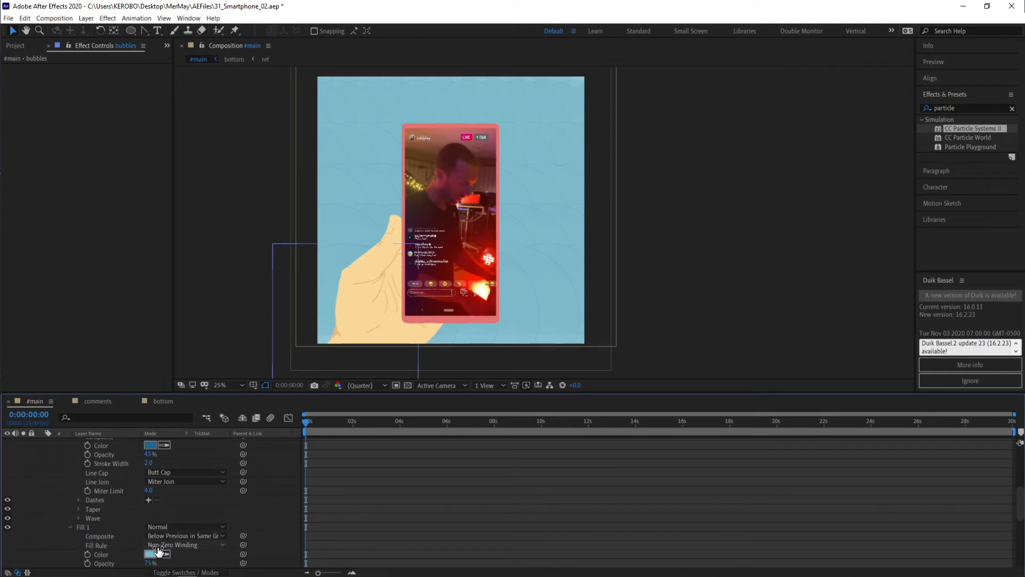
{"action": "left_click", "coordinate": [150, 543]}
{"action": "scroll", "coordinate": [179, 549], "scroll_direction": "down", "scroll_amount": 1}
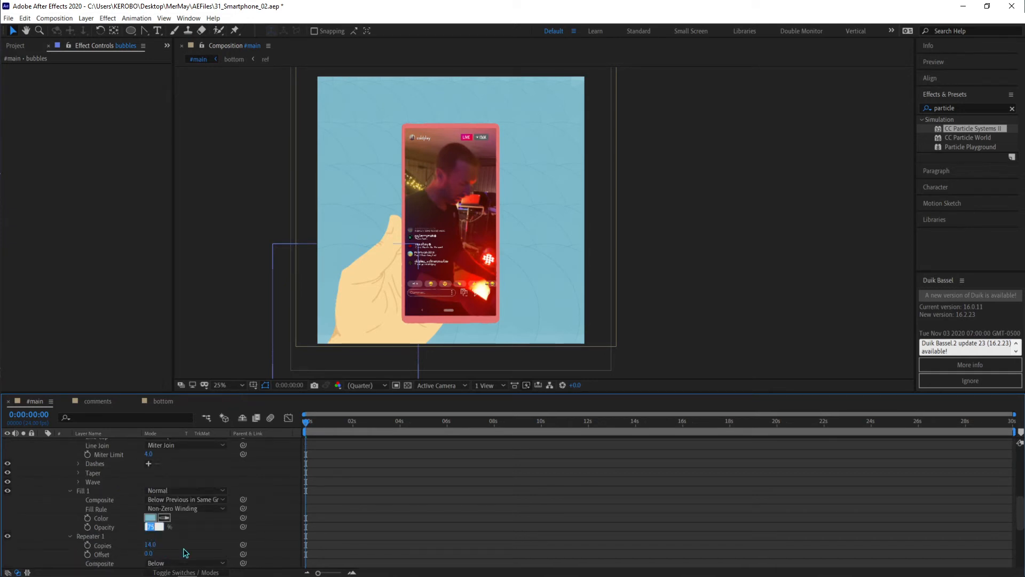
{"action": "type", "text": "55"}
{"action": "key", "text": "Return"}
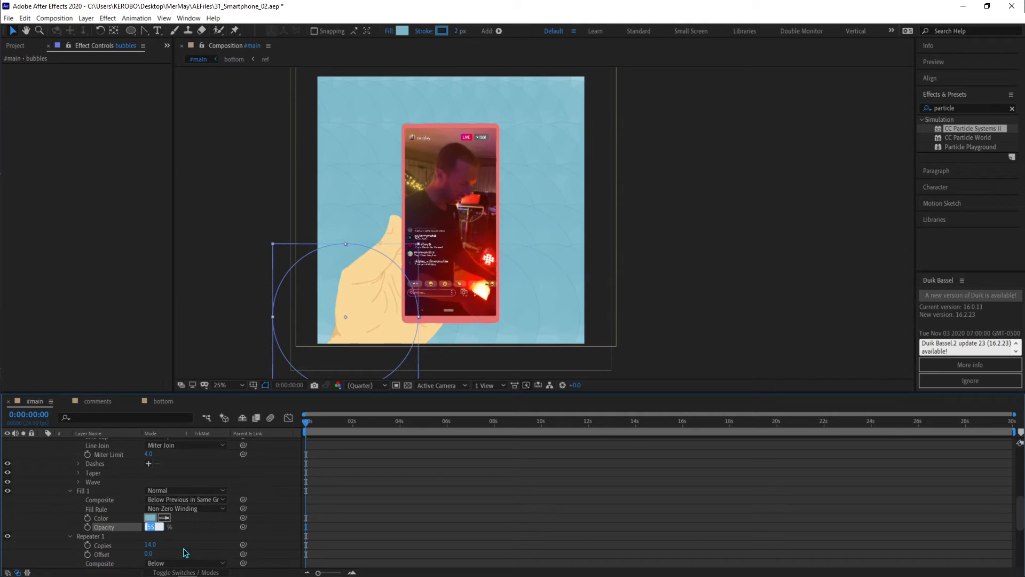
{"action": "left_click", "coordinate": [350, 522]}
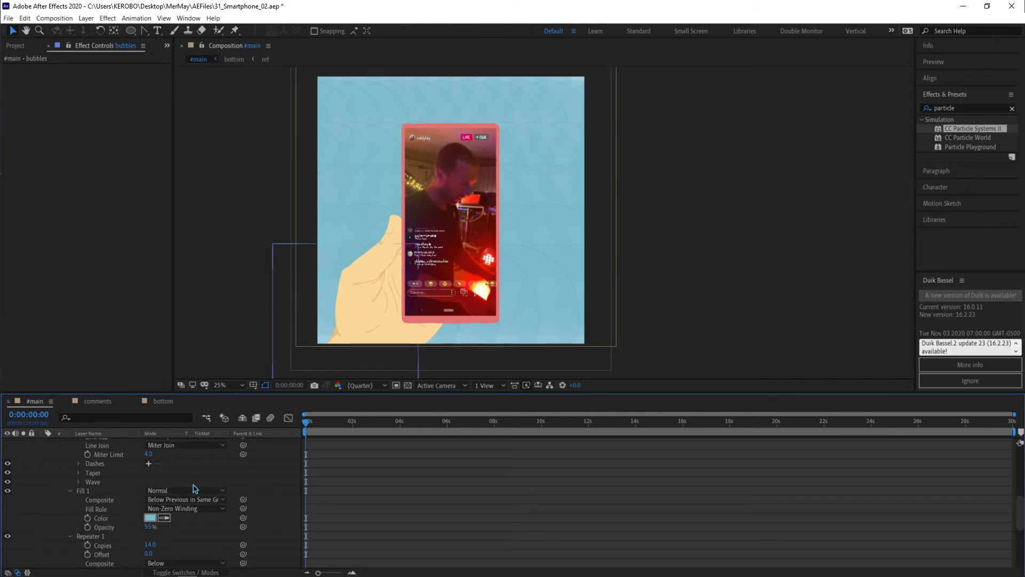
Add a dash and a gap to the bubbles ellipse's Stroke 1 and set the dash length to 100.
{"action": "left_click", "coordinate": [148, 463]}
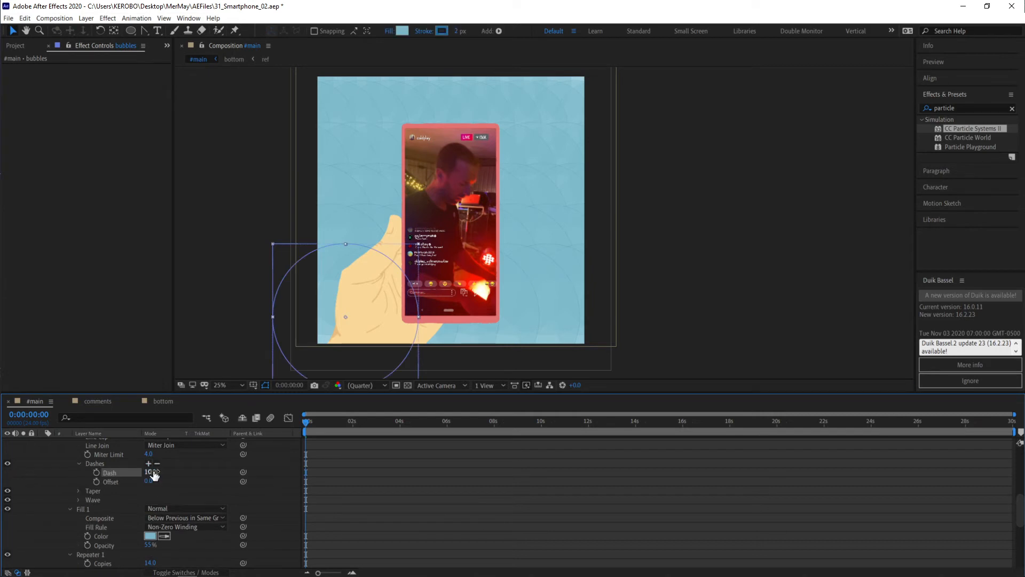
{"action": "left_click", "coordinate": [149, 463]}
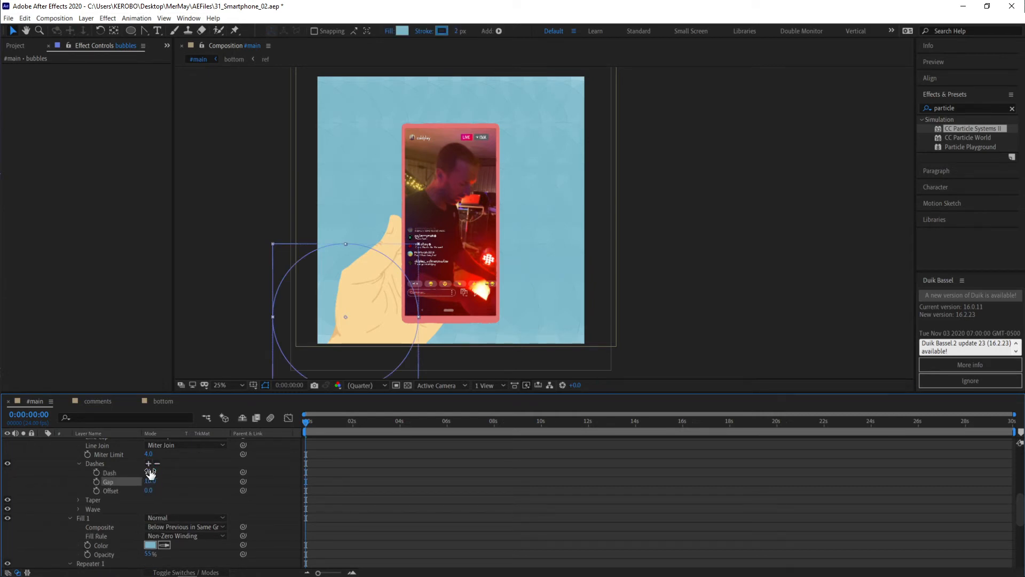
{"action": "left_click_drag", "start_coordinate": [151, 472], "coordinate": [197, 471]}
{"action": "left_click", "coordinate": [287, 491]}
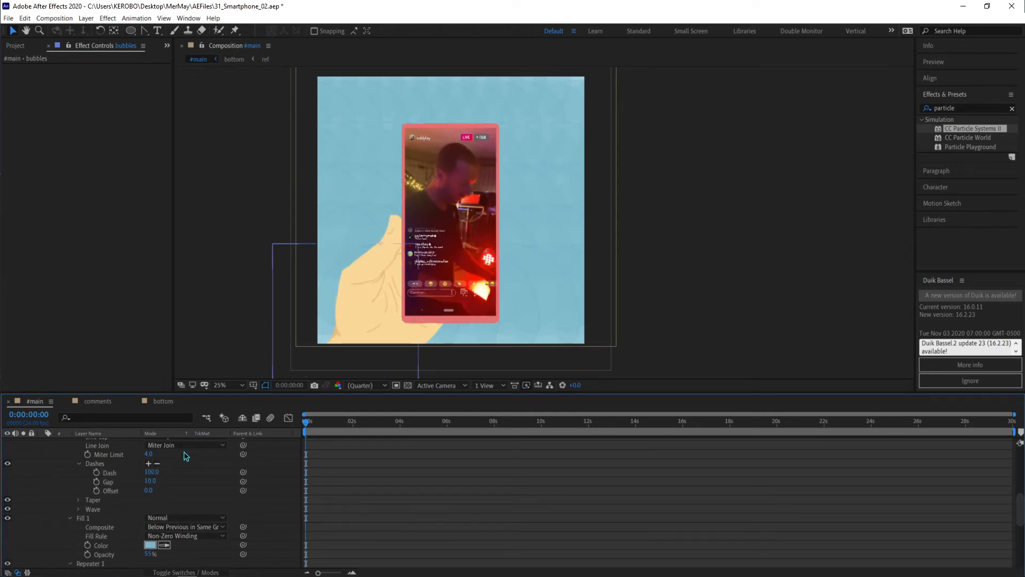
Set the Stroke 1 line cap to Round Cap and its line join to Round Join.
{"action": "scroll", "coordinate": [184, 459], "scroll_direction": "up", "scroll_amount": 2}
{"action": "left_click", "coordinate": [179, 473]}
{"action": "left_click", "coordinate": [174, 492]}
{"action": "left_click", "coordinate": [179, 481]}
{"action": "left_click", "coordinate": [174, 502]}
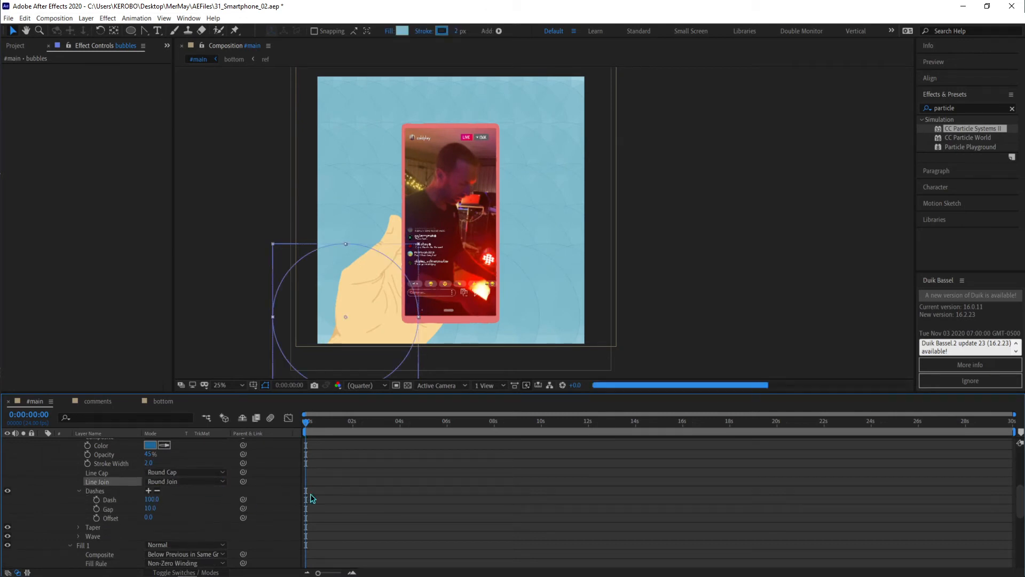
Increase the gap between the bubbles layer's stroke dashes to 113 and further to 266.
{"action": "key", "text": "period"}
{"action": "left_click_drag", "start_coordinate": [216, 312], "coordinate": [373, 281]}
{"action": "key", "text": "period"}
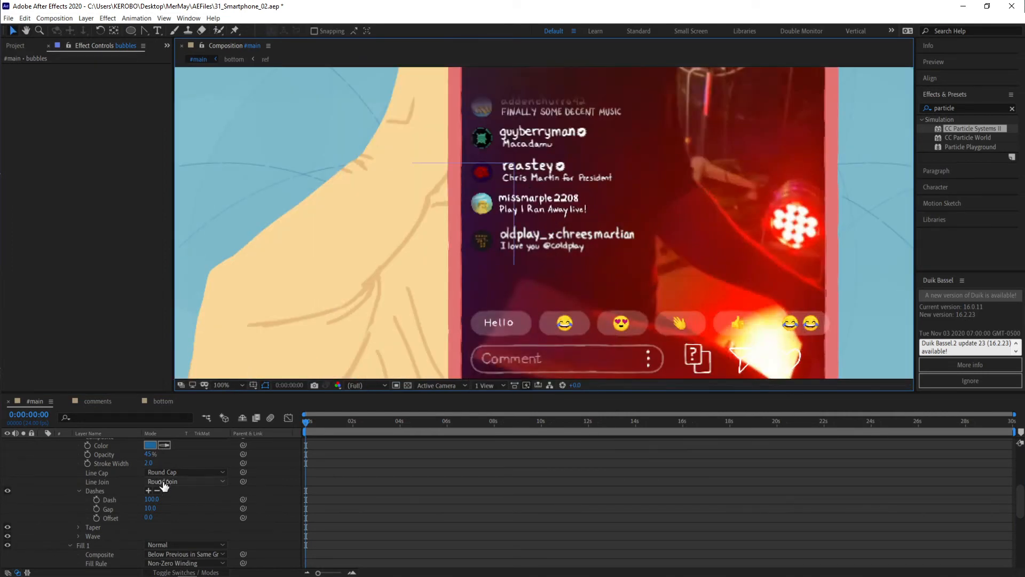
{"action": "left_click_drag", "start_coordinate": [154, 511], "coordinate": [161, 511]}
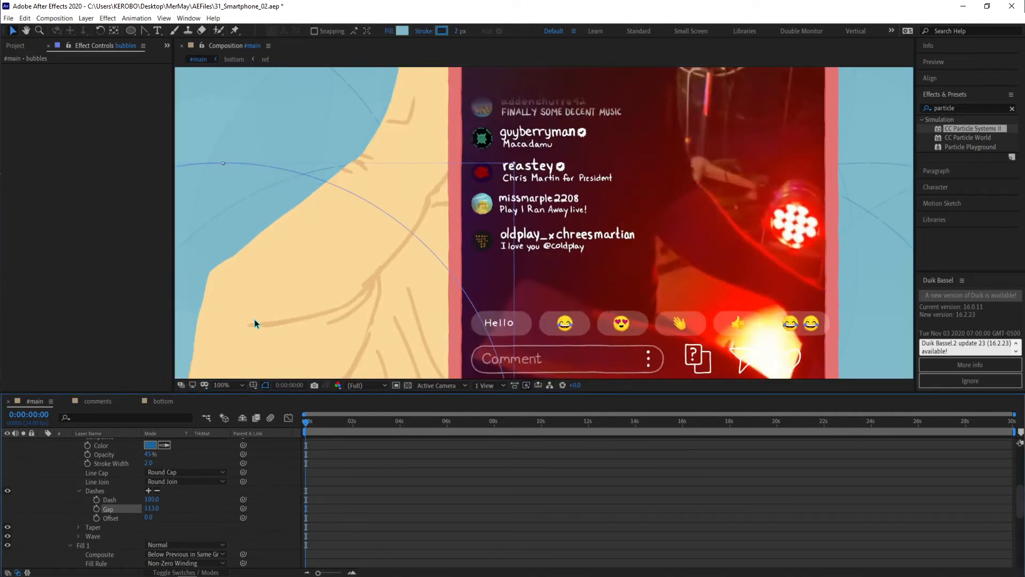
{"action": "key", "text": "comma"}
{"action": "key", "text": "comma"}
{"action": "key", "text": "comma"}
{"action": "key", "text": "comma"}
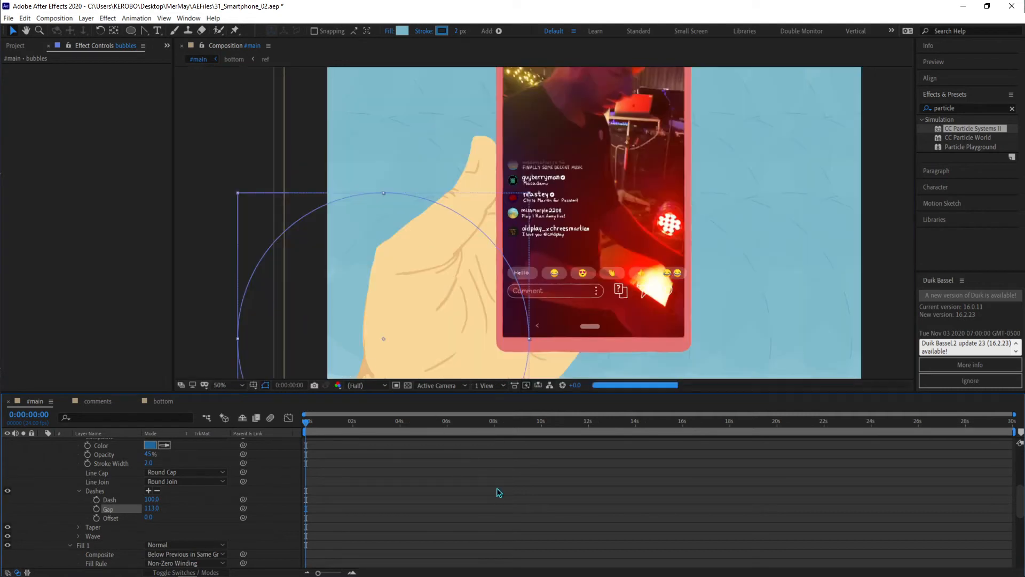
{"action": "left_click_drag", "start_coordinate": [337, 278], "coordinate": [230, 327]}
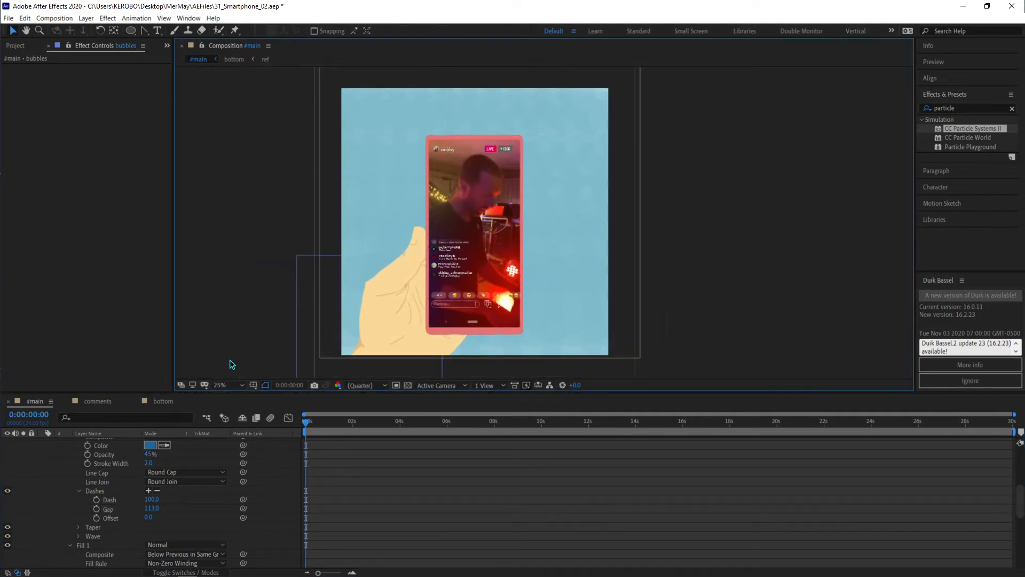
{"action": "left_click_drag", "start_coordinate": [154, 510], "coordinate": [236, 510]}
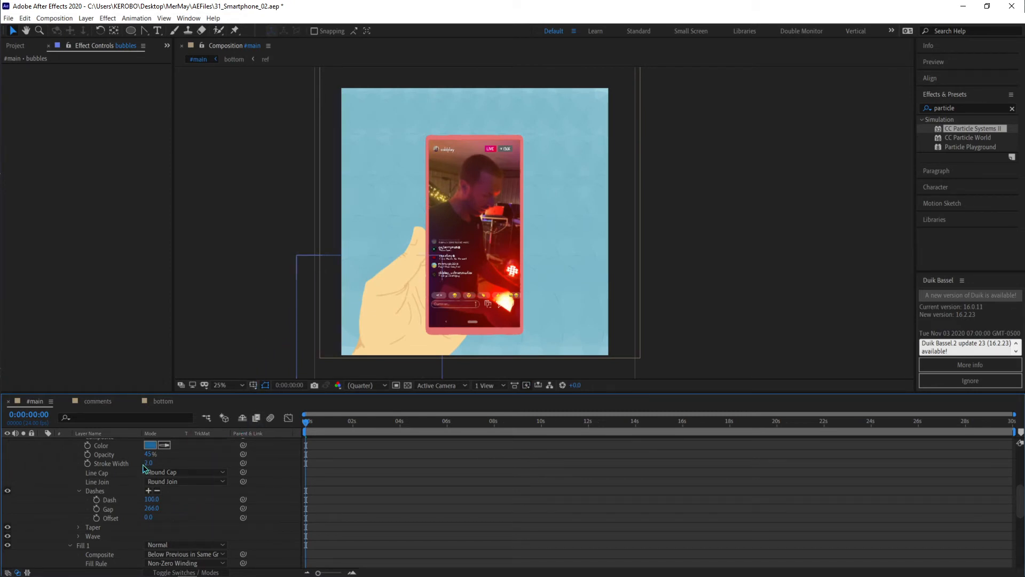
Set the opacity of the bubbles layer's stroke to 75%.
{"action": "left_click_drag", "start_coordinate": [150, 454], "coordinate": [184, 455]}
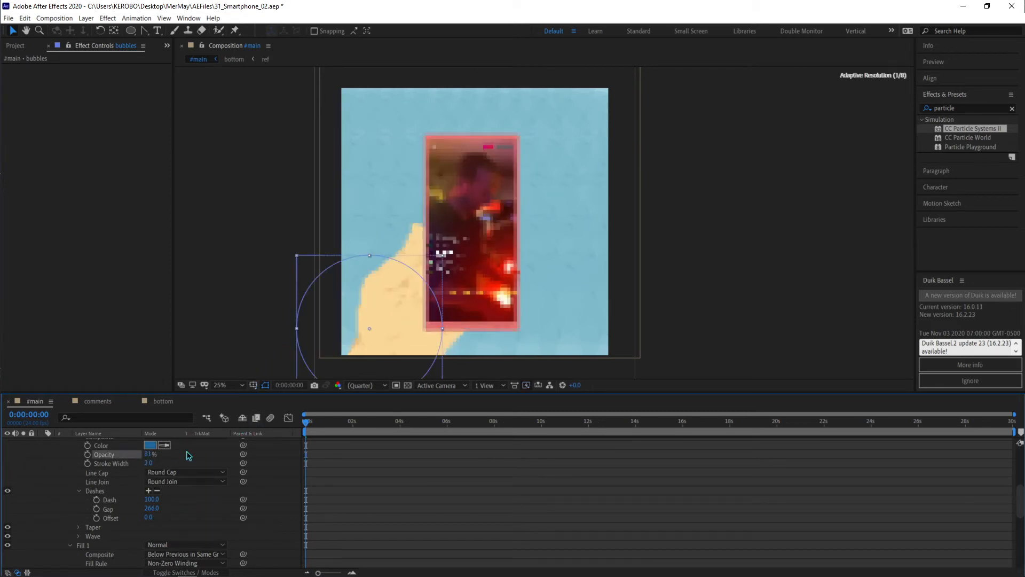
{"action": "left_click", "coordinate": [438, 512]}
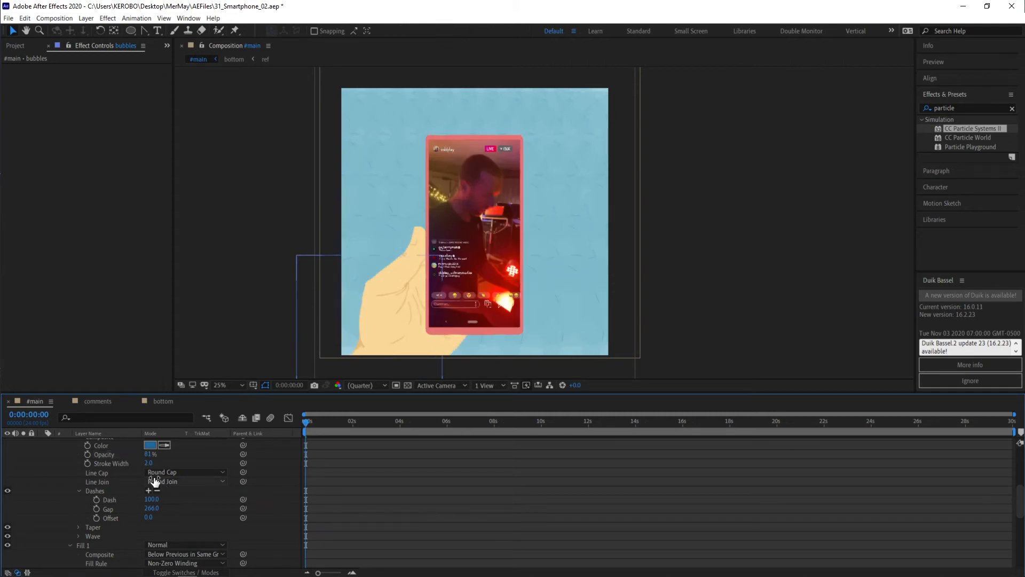
{"action": "left_click", "coordinate": [150, 454]}
{"action": "type", "text": "75"}
{"action": "key", "text": "Return"}
Try a gap of 365 between the dashes of the bubbles layer's stroke.
{"action": "left_click_drag", "start_coordinate": [151, 514], "coordinate": [96, 517]}
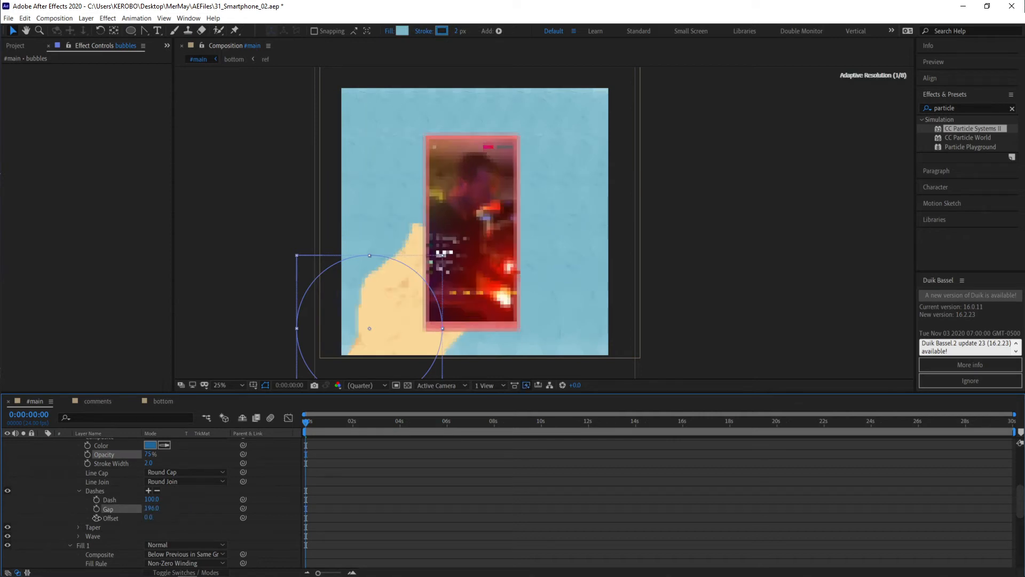
{"action": "left_click", "coordinate": [153, 509]}
{"action": "type", "text": "365"}
{"action": "key", "text": "Return"}
Set the stroke's dash length to 200 and reduce the dash gap to 18.
{"action": "left_click", "coordinate": [152, 499]}
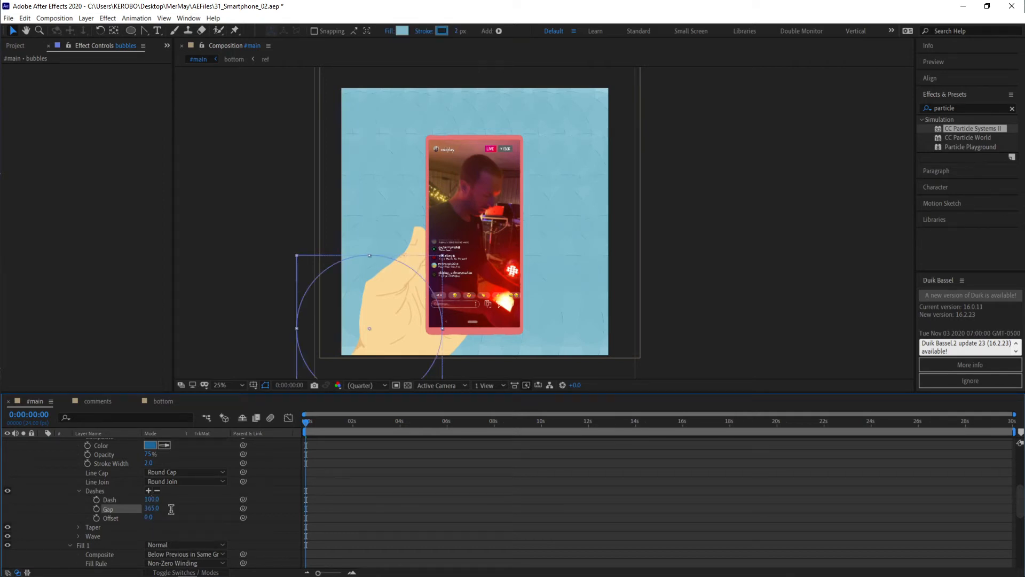
{"action": "type", "text": "200"}
{"action": "key", "text": "Return"}
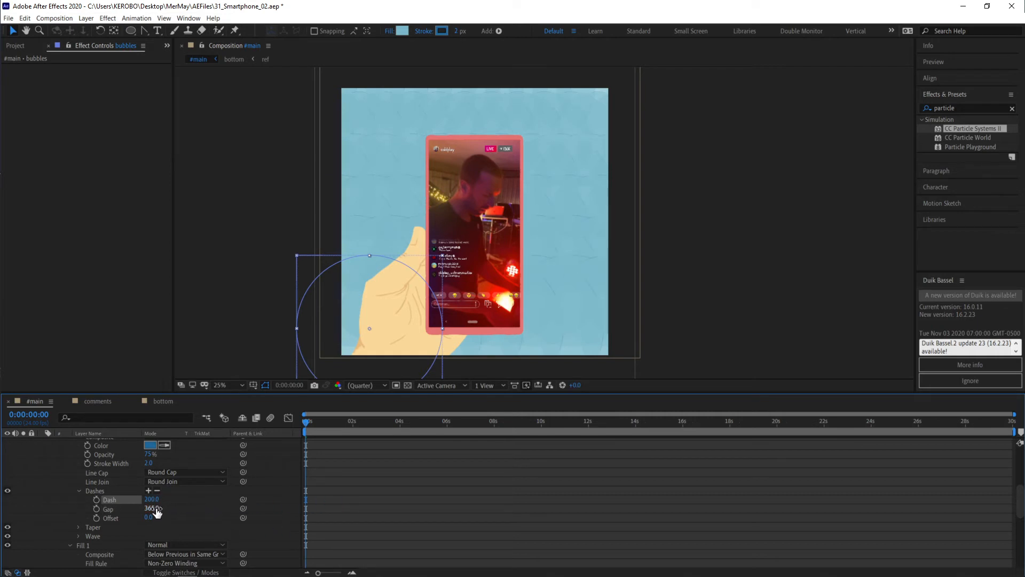
{"action": "left_click_drag", "start_coordinate": [153, 507], "coordinate": [114, 508]}
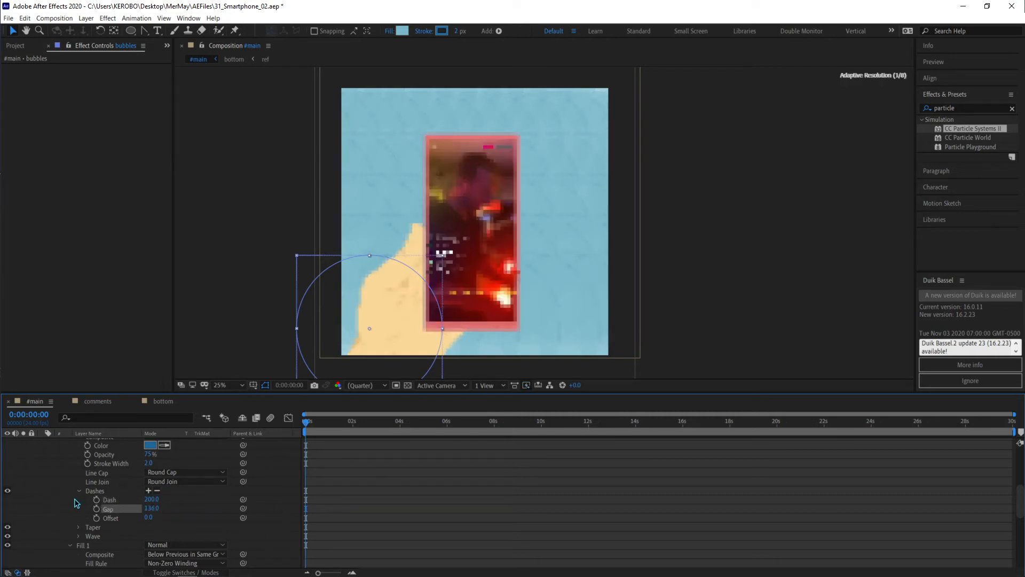
{"action": "left_click_drag", "start_coordinate": [153, 509], "coordinate": [110, 510]}
{"action": "left_click", "coordinate": [263, 275]}
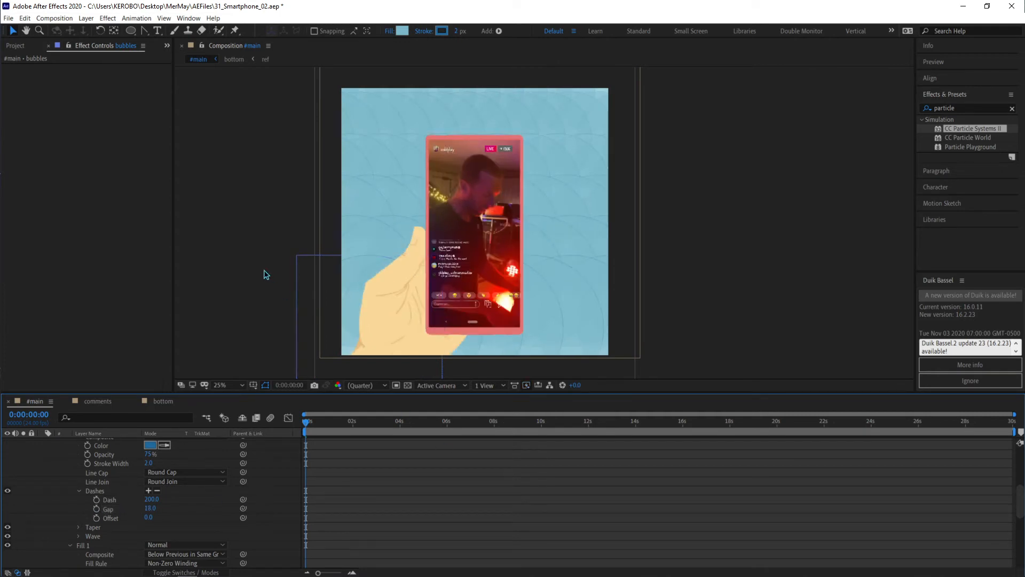
Move Ellipse 1 of the bubbles layer slightly straight down in the composition.
{"action": "left_click", "coordinate": [357, 297]}
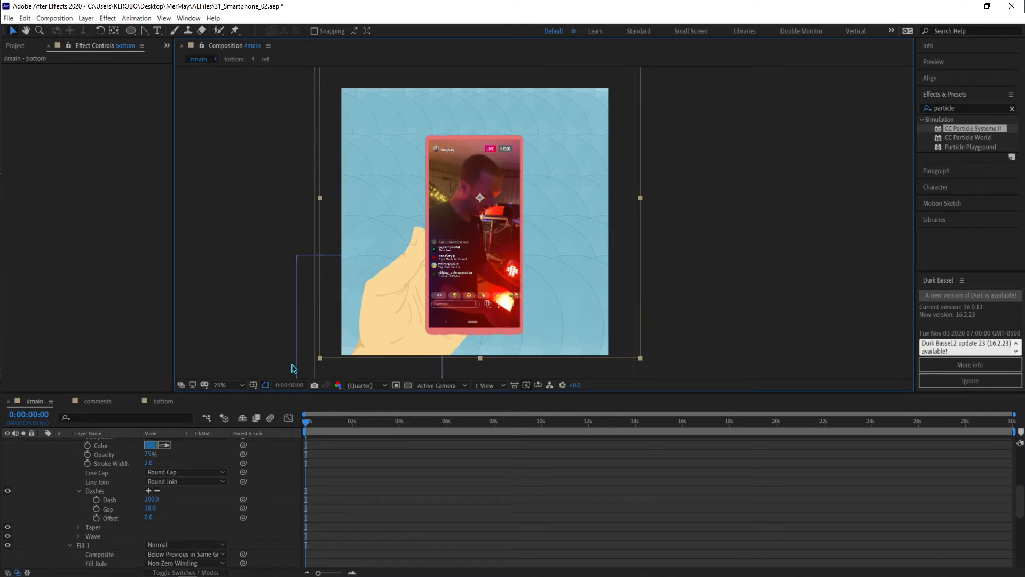
{"action": "left_click_drag", "start_coordinate": [259, 240], "coordinate": [252, 209]}
{"action": "scroll", "coordinate": [108, 495], "scroll_direction": "up", "scroll_amount": 5}
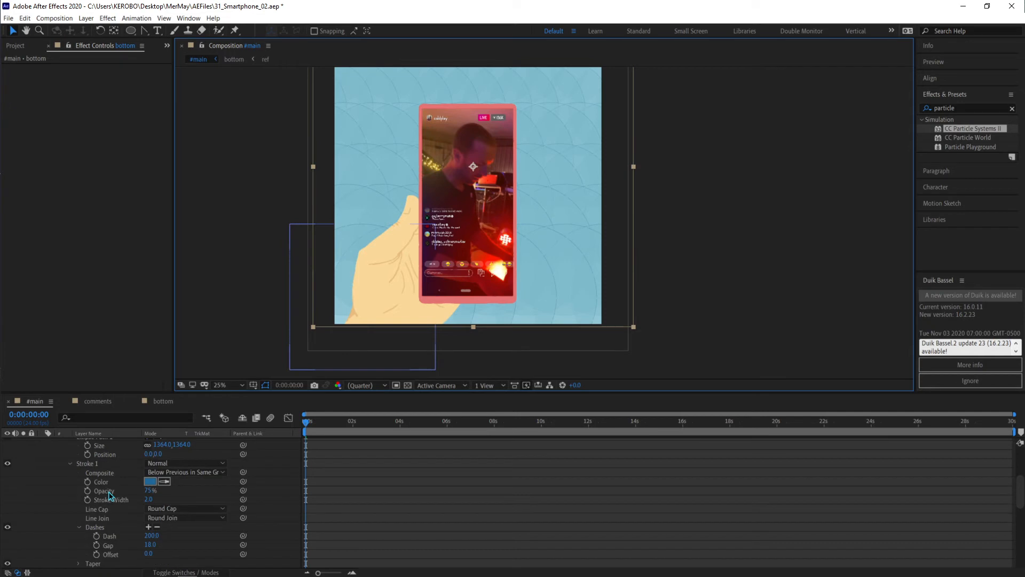
{"action": "left_click", "coordinate": [106, 499]}
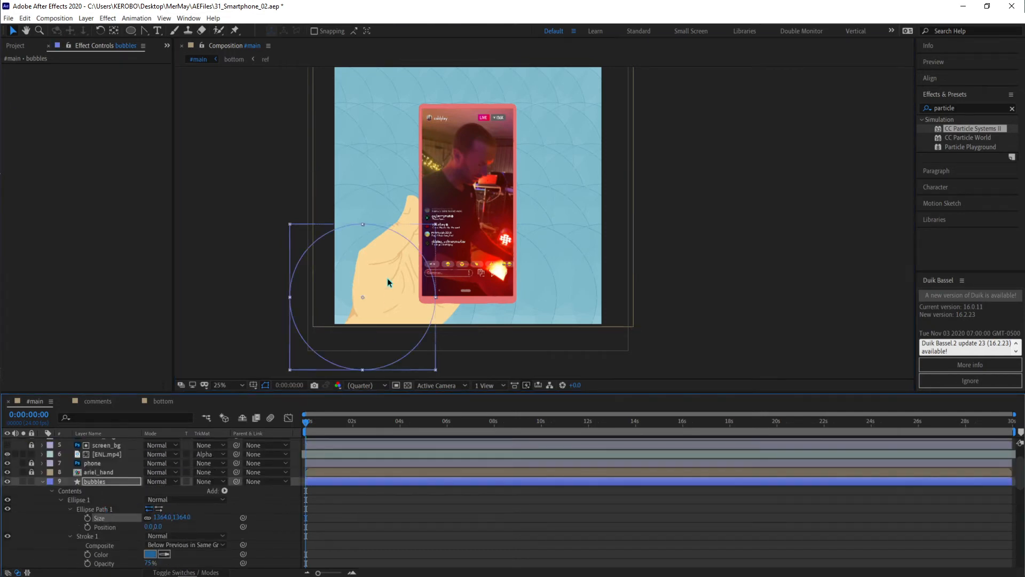
{"action": "left_click_drag", "start_coordinate": [380, 262], "coordinate": [380, 274]}
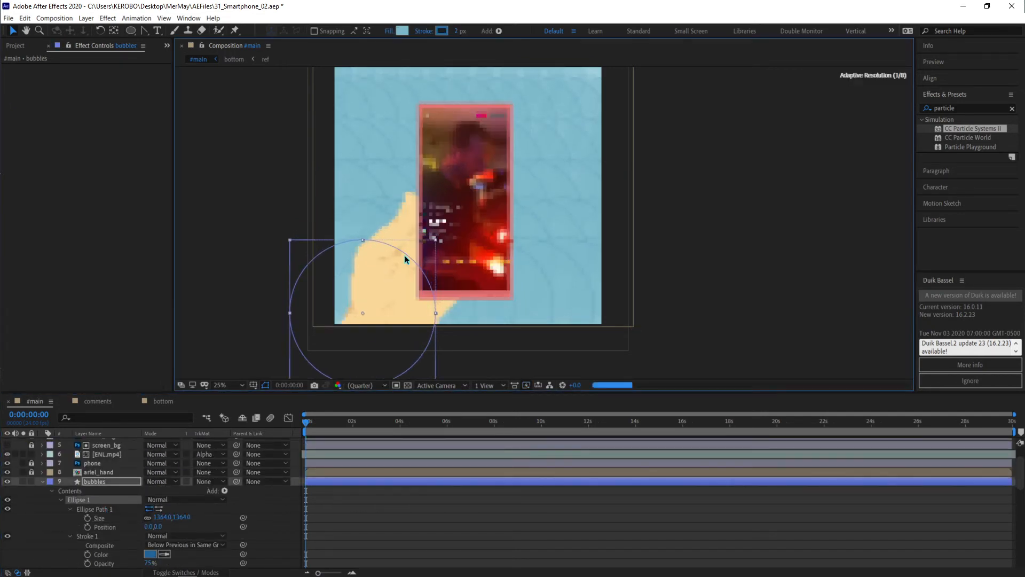
{"action": "left_click", "coordinate": [451, 550]}
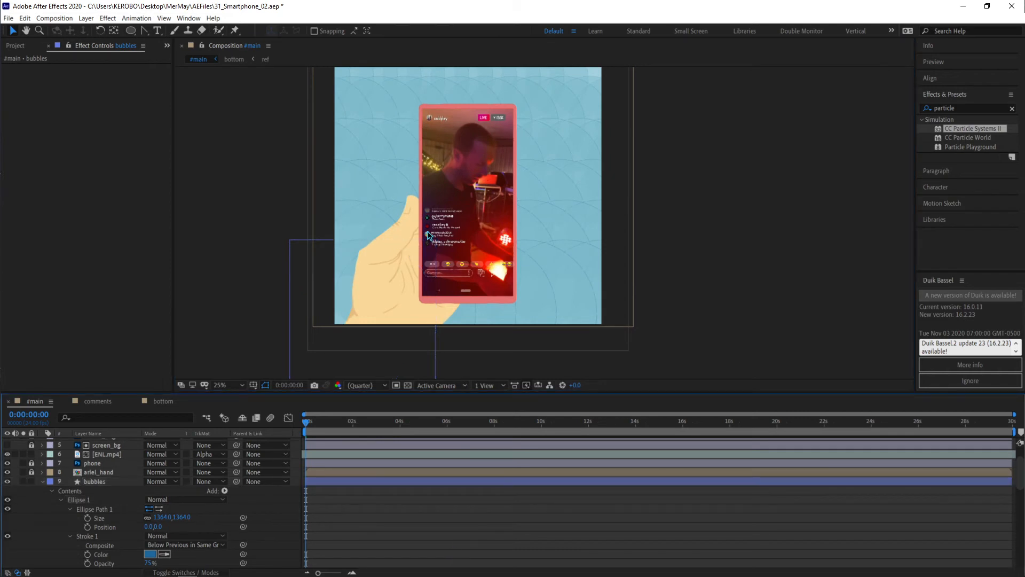
Nudge the whole bubbles layer slightly upward to adjust how the circle pattern covers the background.
{"action": "key", "text": "comma"}
{"action": "key", "text": "period"}
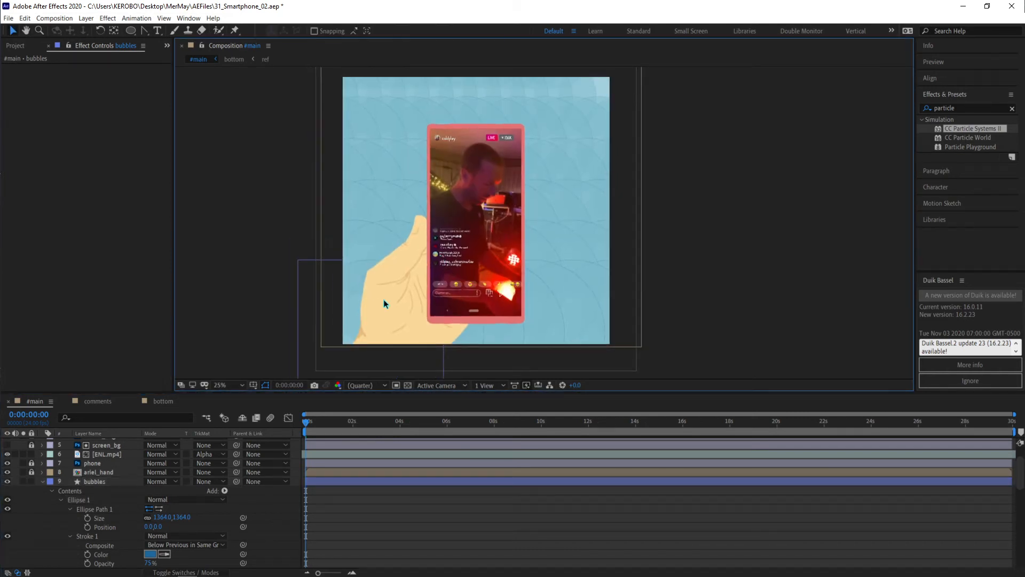
{"action": "left_click", "coordinate": [350, 277]}
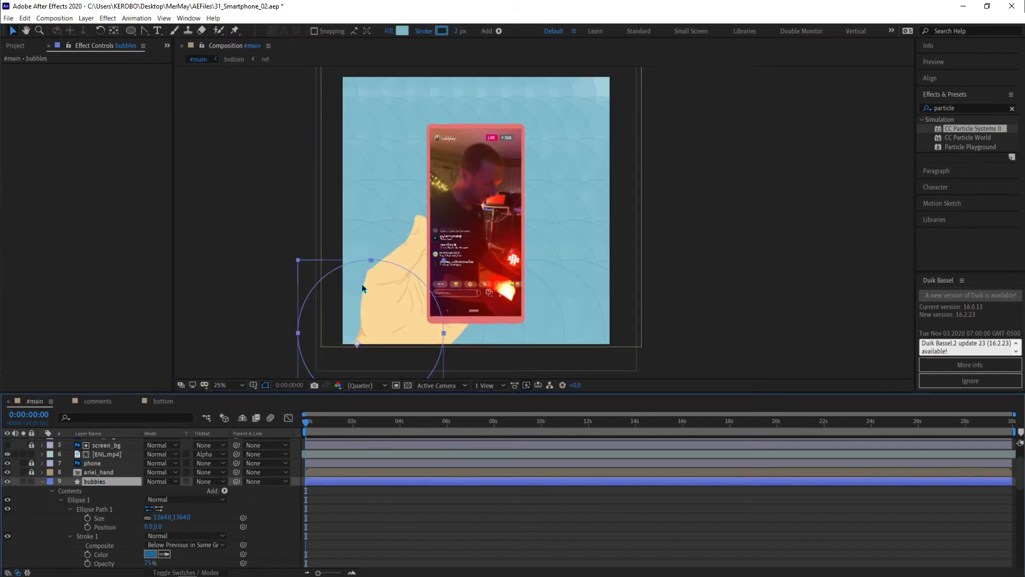
{"action": "left_click_drag", "start_coordinate": [352, 276], "coordinate": [351, 270]}
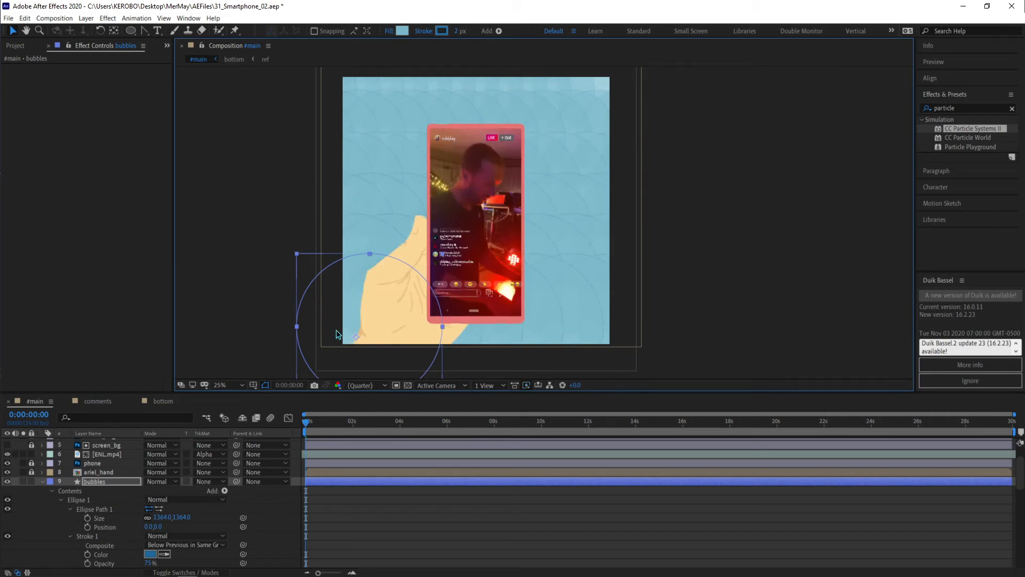
{"action": "mouse_move", "coordinate": [337, 331]}
{"action": "left_mouse_down"}
{"action": "mouse_move", "coordinate": [351, 297]}
{"action": "mouse_move", "coordinate": [334, 317]}
{"action": "left_mouse_up"}
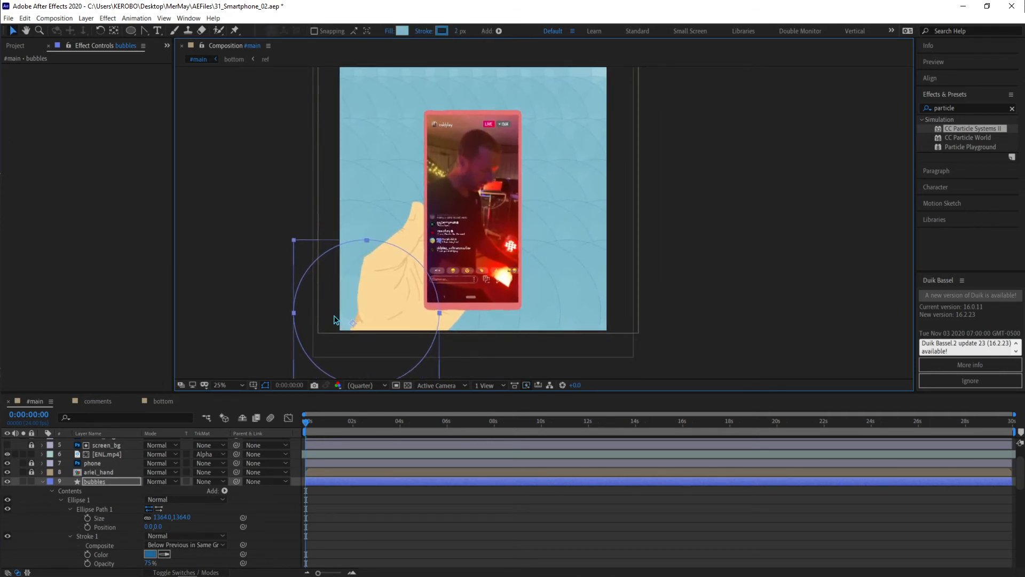
{"action": "scroll", "coordinate": [310, 327], "scroll_direction": "down", "scroll_amount": 2}
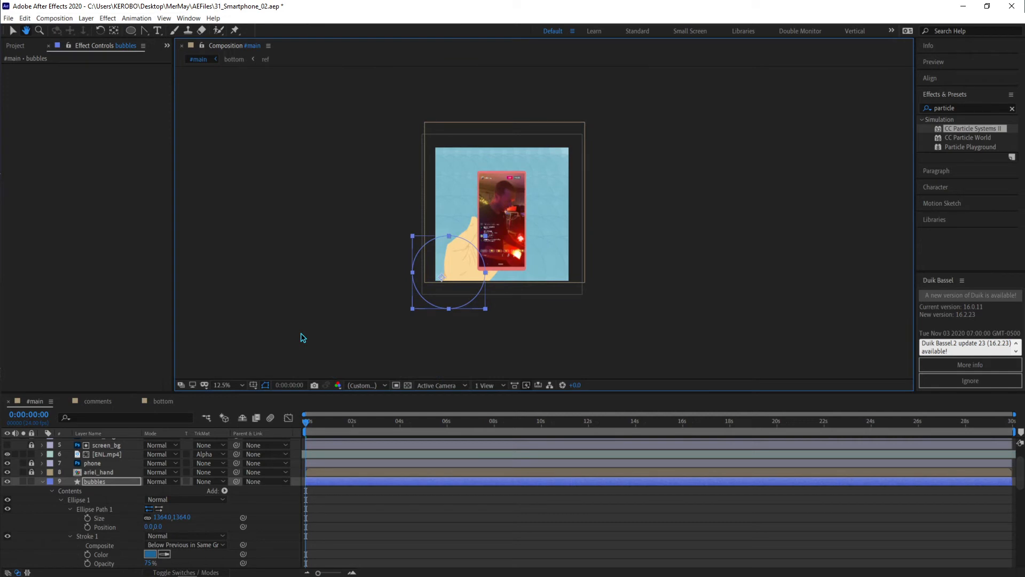
{"action": "scroll", "coordinate": [302, 336], "scroll_direction": "up", "scroll_amount": 2}
{"action": "mouse_move", "coordinate": [302, 336]}
{"action": "left_mouse_down"}
{"action": "mouse_move", "coordinate": [309, 331]}
{"action": "mouse_move", "coordinate": [313, 344]}
{"action": "left_mouse_up"}
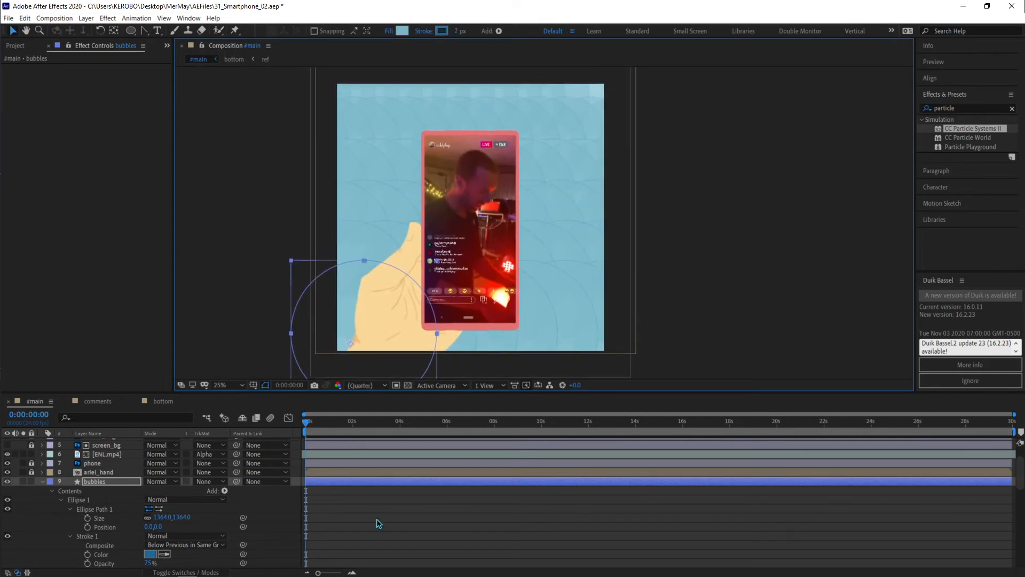
Collapse the Ellipse 1 properties of the bubbles layer and clear the selection.
{"action": "left_click", "coordinate": [64, 501]}
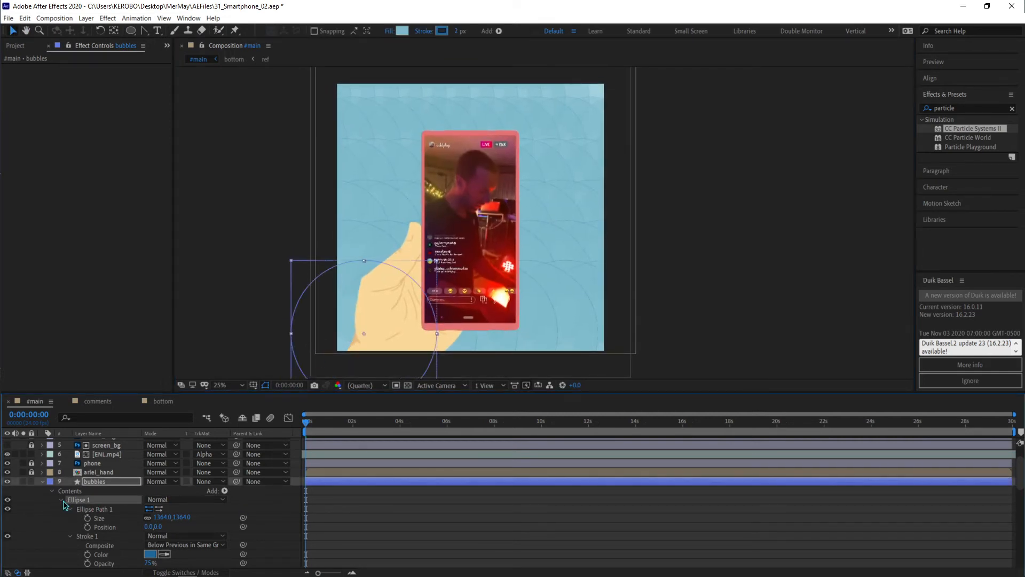
{"action": "left_click", "coordinate": [61, 501]}
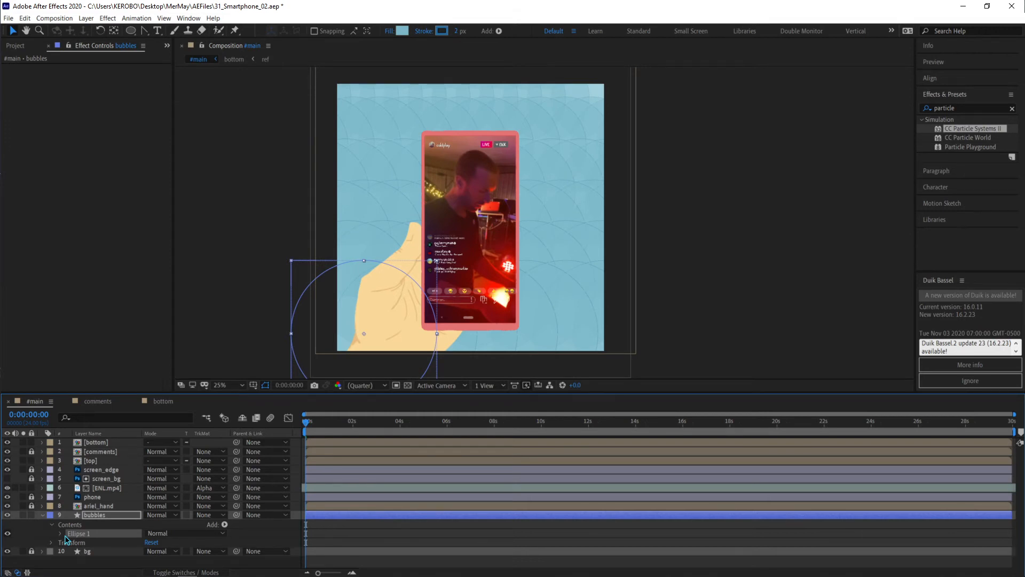
{"action": "left_click", "coordinate": [351, 534]}
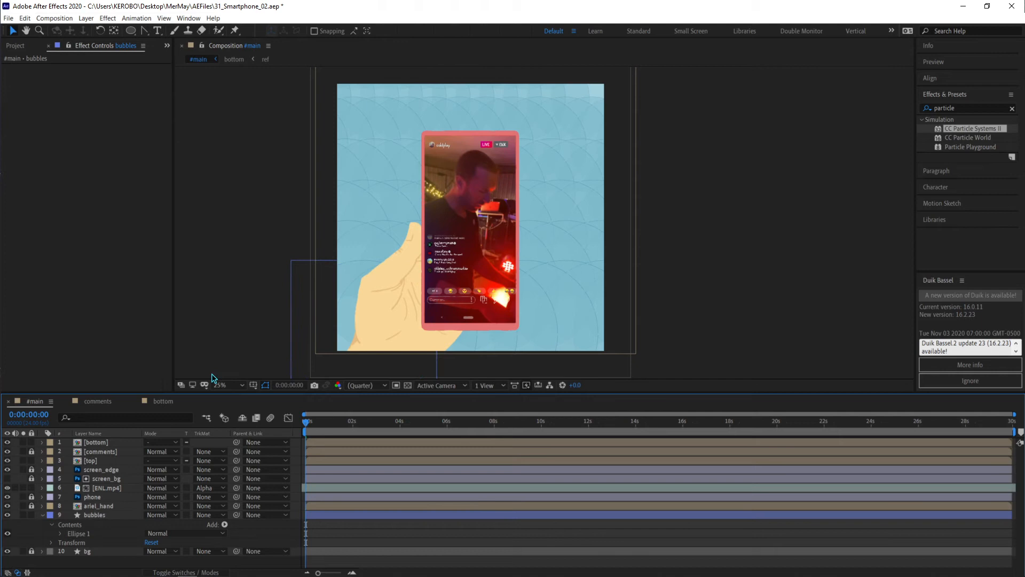
Try the Soft Light, Lighten, Overlay and Pin Light blending modes on the bubbles layer.
{"action": "left_click", "coordinate": [156, 515]}
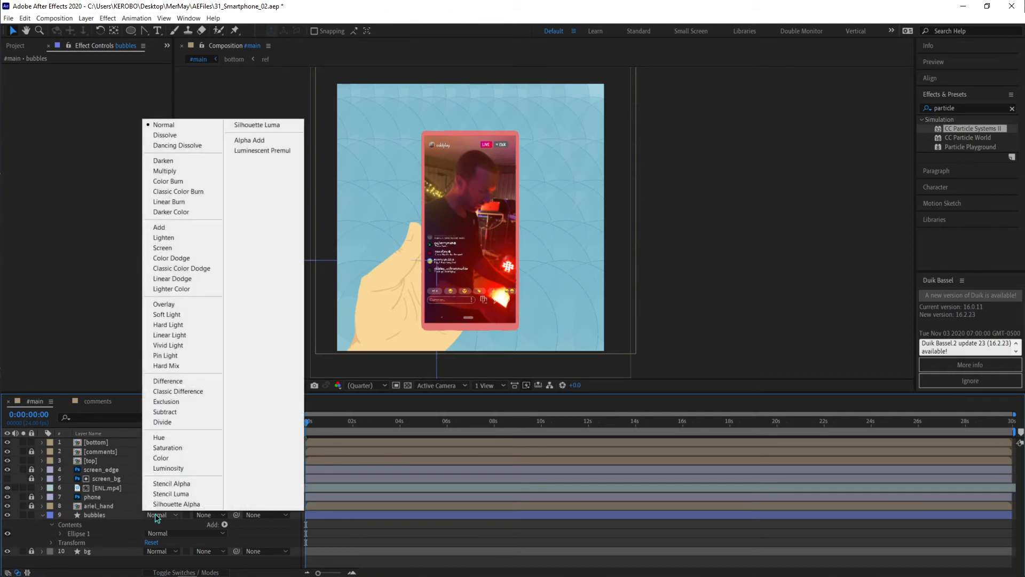
{"action": "left_click", "coordinate": [160, 318]}
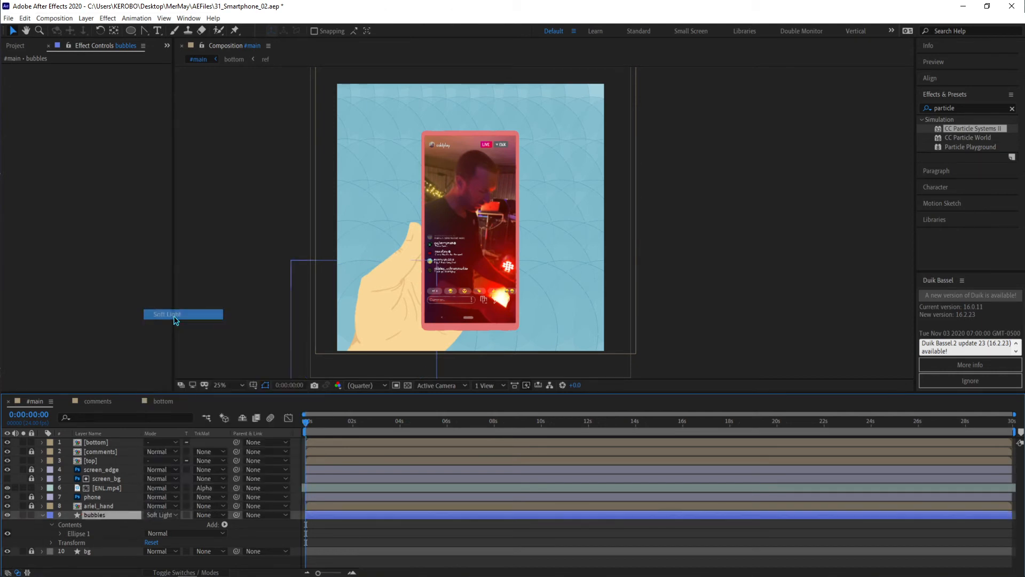
{"action": "left_click", "coordinate": [161, 514]}
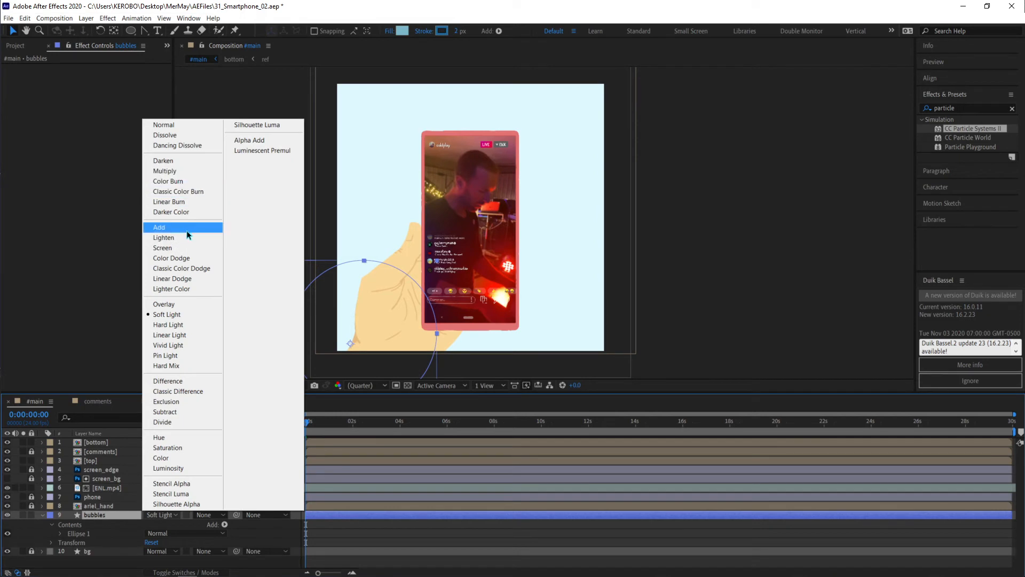
{"action": "left_click", "coordinate": [164, 237]}
{"action": "left_click", "coordinate": [160, 516]}
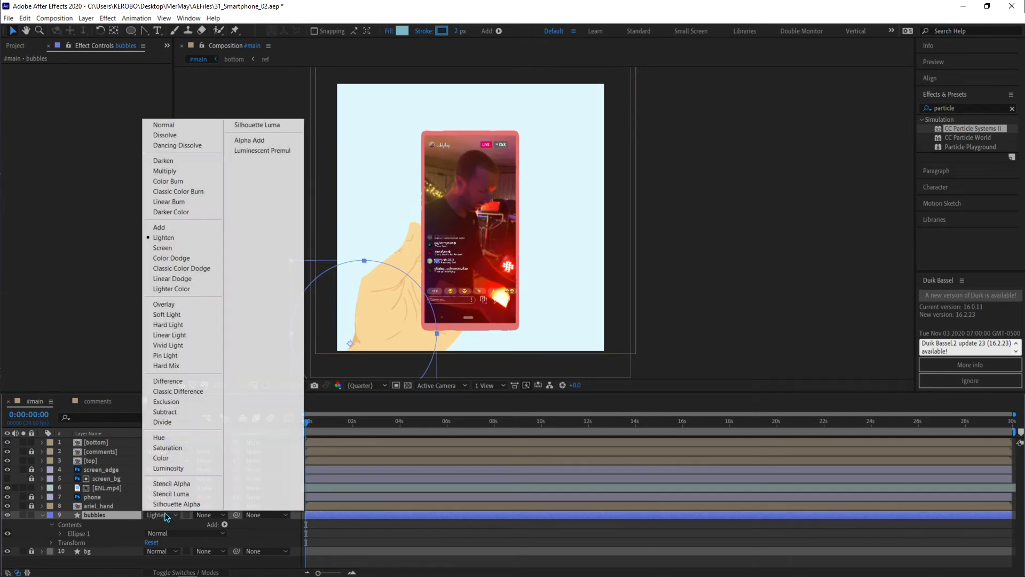
{"action": "left_click", "coordinate": [164, 303]}
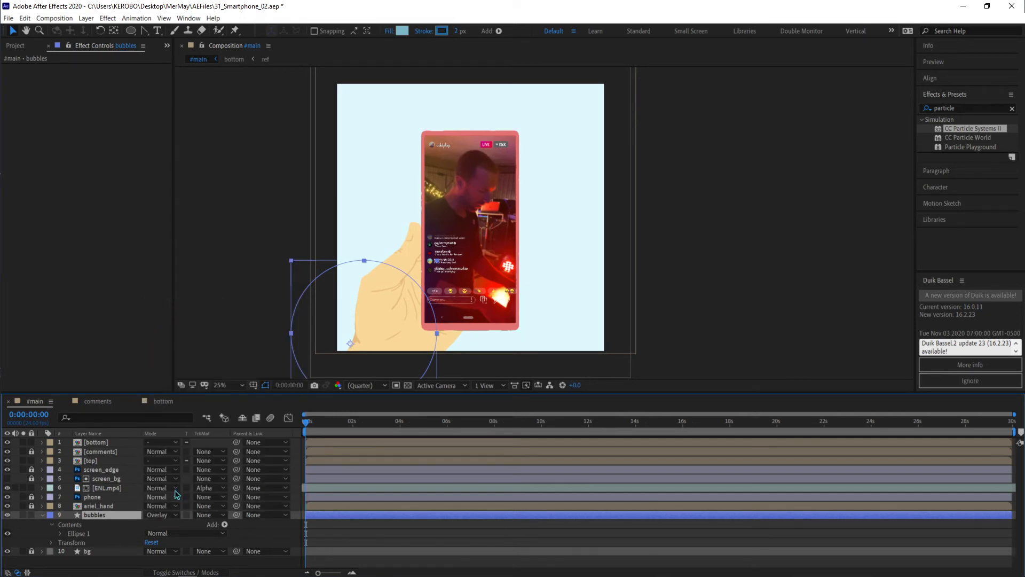
{"action": "left_click", "coordinate": [161, 516]}
{"action": "left_click", "coordinate": [166, 355]}
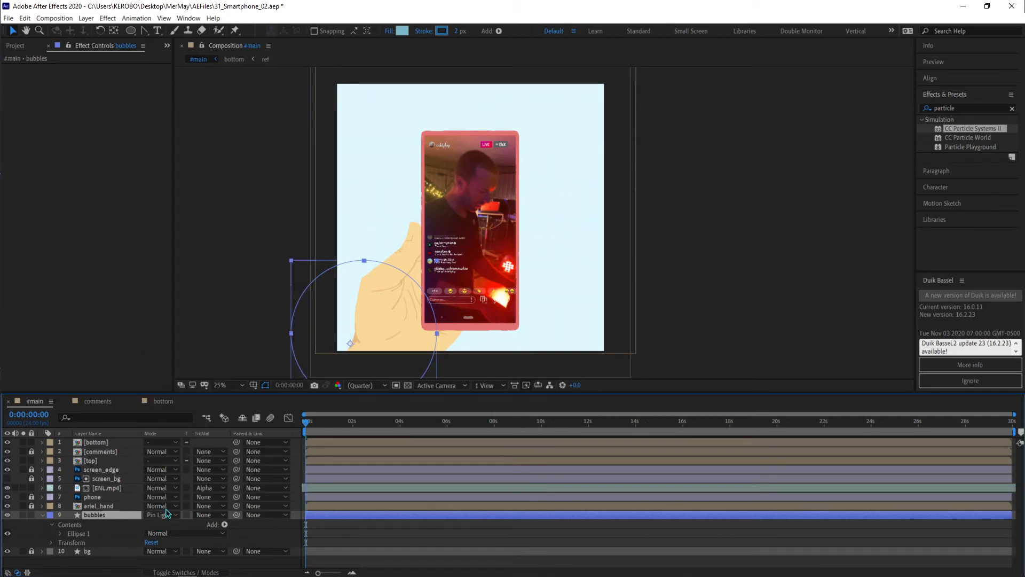
Try the Multiply, Darken and Add blending modes on the bubbles layer and set it back to Normal.
{"action": "left_click", "coordinate": [174, 515]}
{"action": "left_click", "coordinate": [180, 174]}
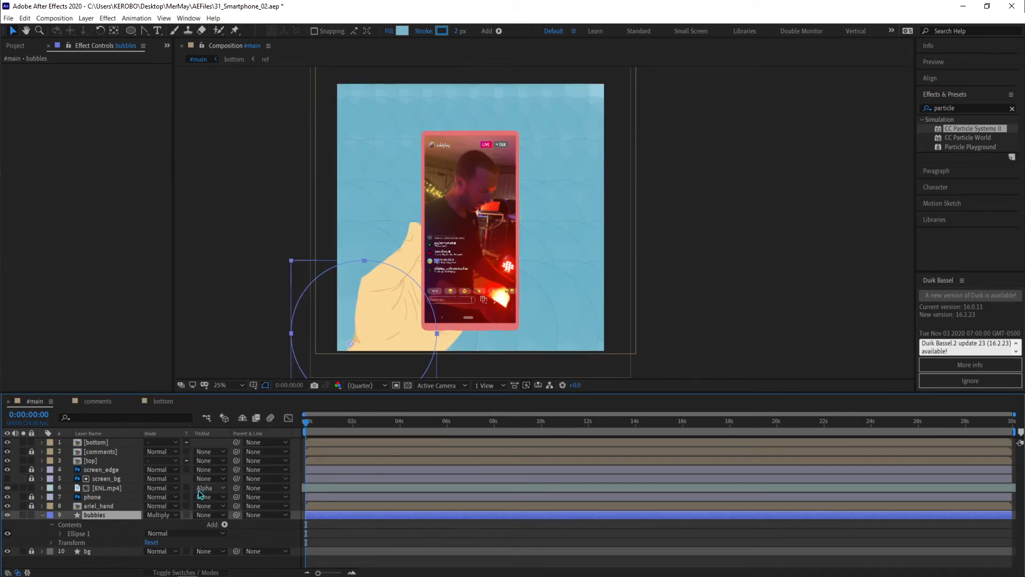
{"action": "left_click", "coordinate": [166, 515]}
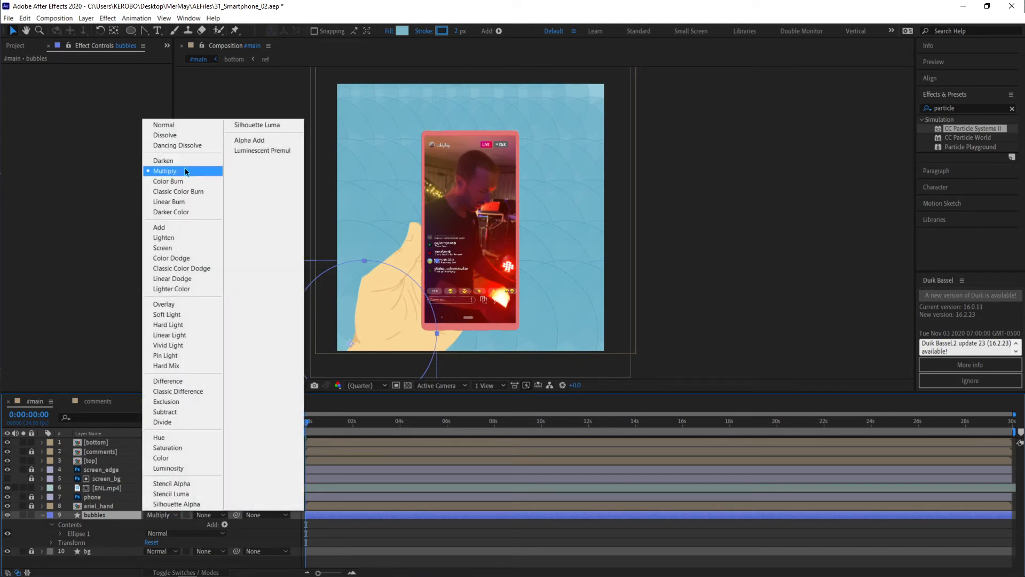
{"action": "left_click", "coordinate": [166, 160]}
{"action": "left_click", "coordinate": [159, 515]}
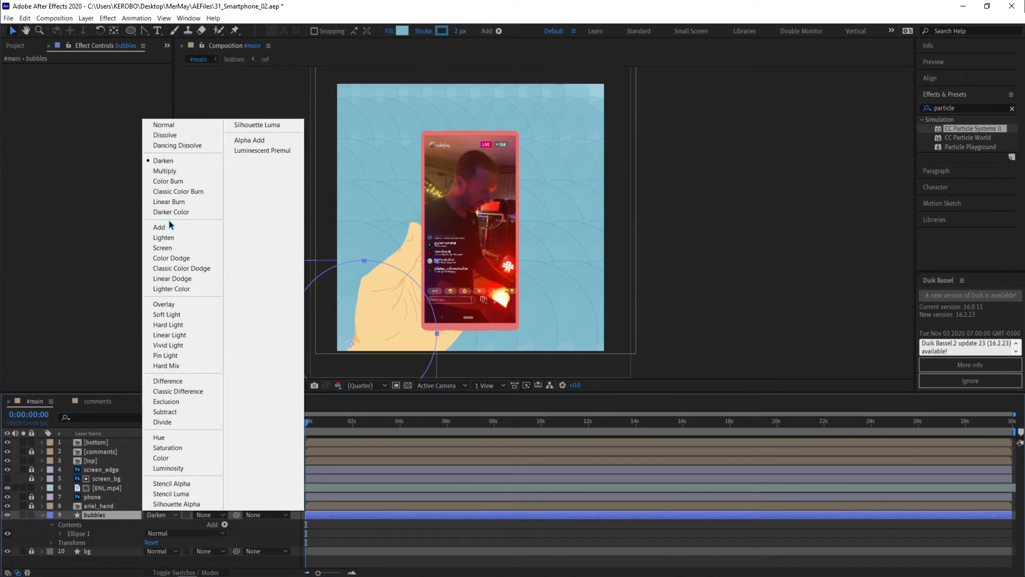
{"action": "left_click", "coordinate": [163, 227]}
{"action": "left_click", "coordinate": [176, 517]}
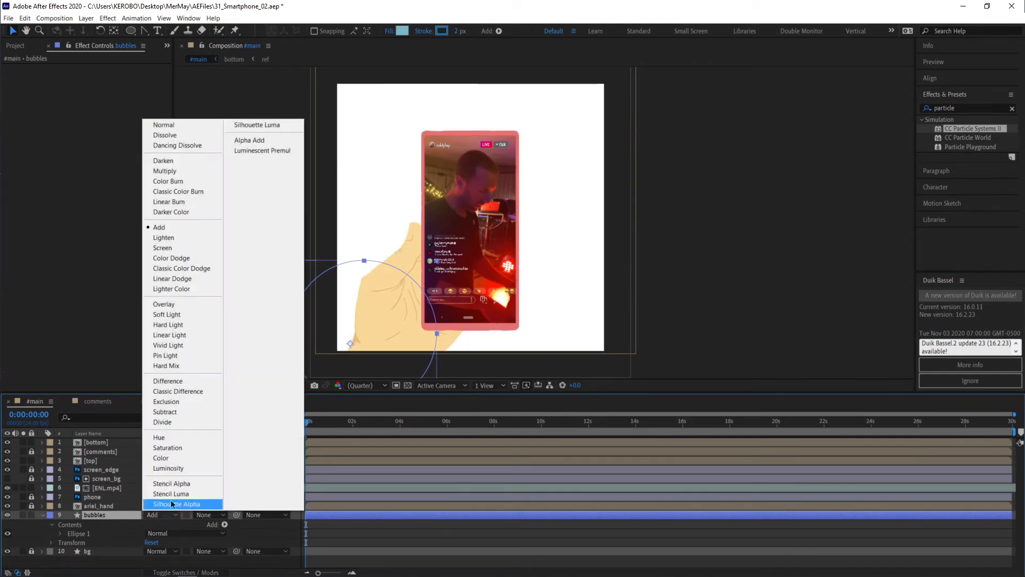
{"action": "left_click", "coordinate": [160, 123]}
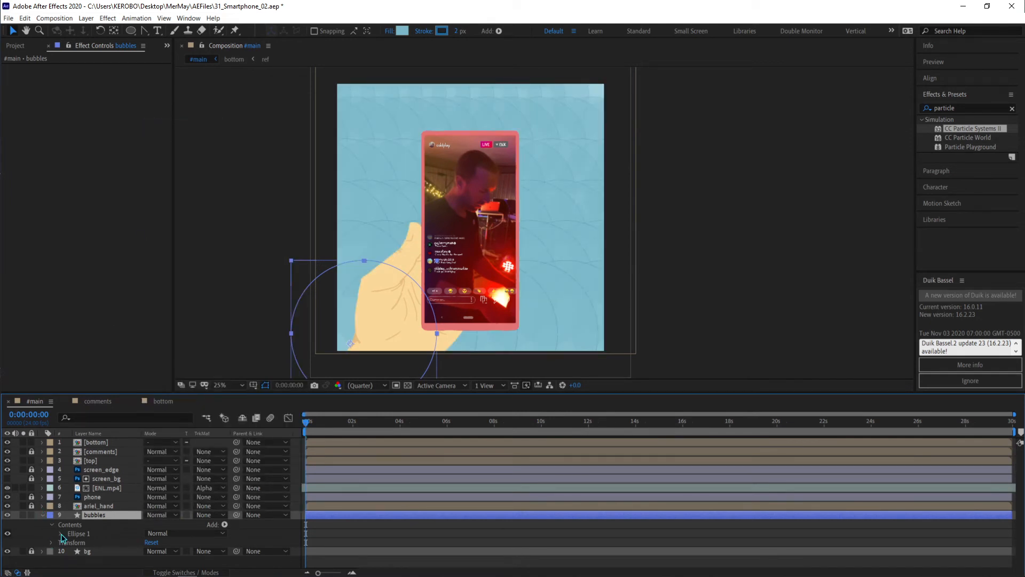
Expand the Taper settings of Stroke 1 in the bubbles layer's Ellipse 1 and raise Start Length to 100%.
{"action": "left_click", "coordinate": [60, 534], "text": "ctrl"}
{"action": "left_click", "coordinate": [96, 542]}
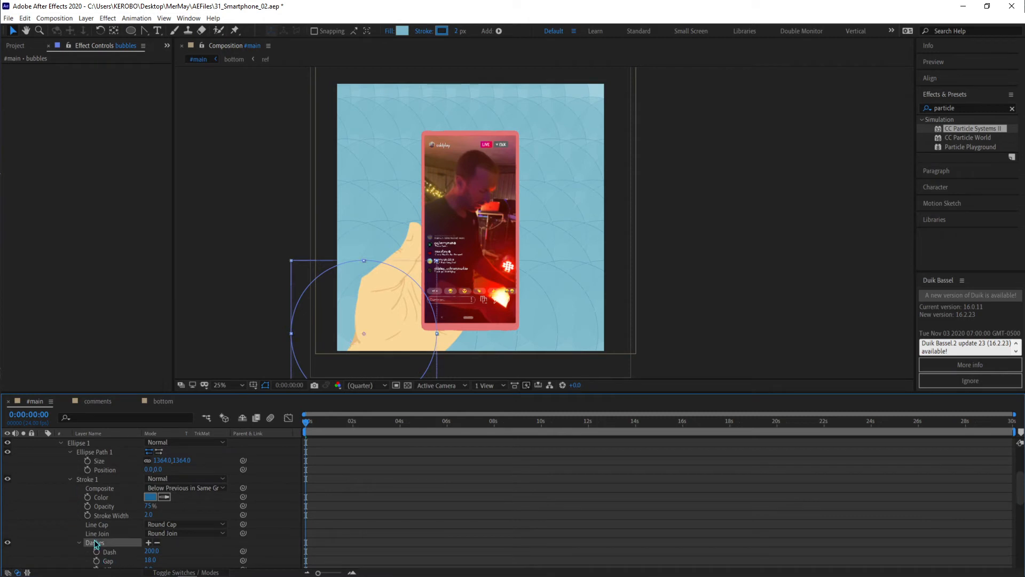
{"action": "scroll", "coordinate": [105, 545], "scroll_direction": "down", "scroll_amount": 3}
{"action": "left_click", "coordinate": [79, 515]}
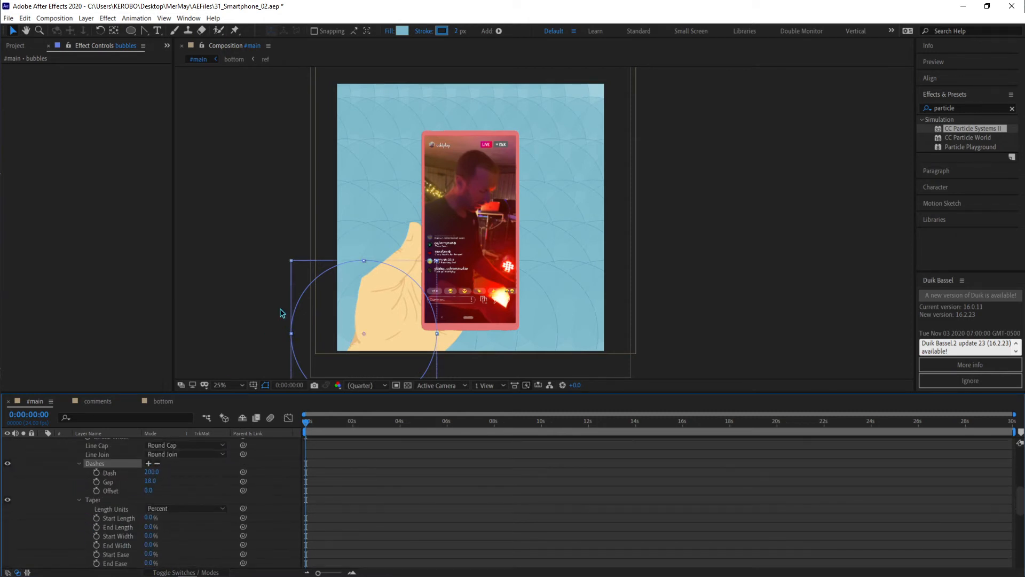
{"action": "scroll", "coordinate": [280, 313], "scroll_direction": "up", "scroll_amount": 3}
{"action": "left_click_drag", "start_coordinate": [288, 305], "coordinate": [271, 86]}
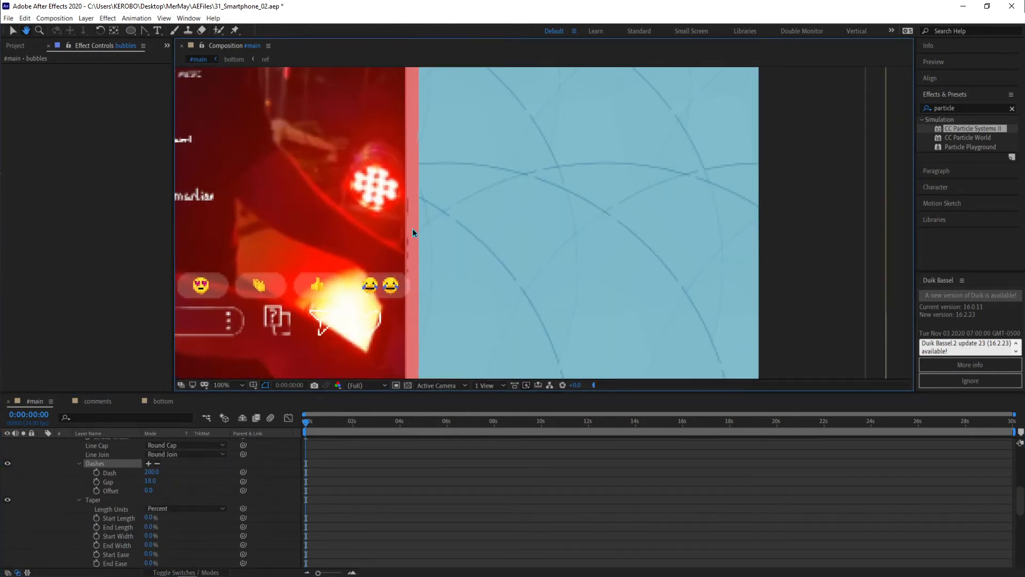
{"action": "left_click_drag", "start_coordinate": [415, 232], "coordinate": [382, 171]}
{"action": "left_click_drag", "start_coordinate": [149, 517], "coordinate": [216, 525]}
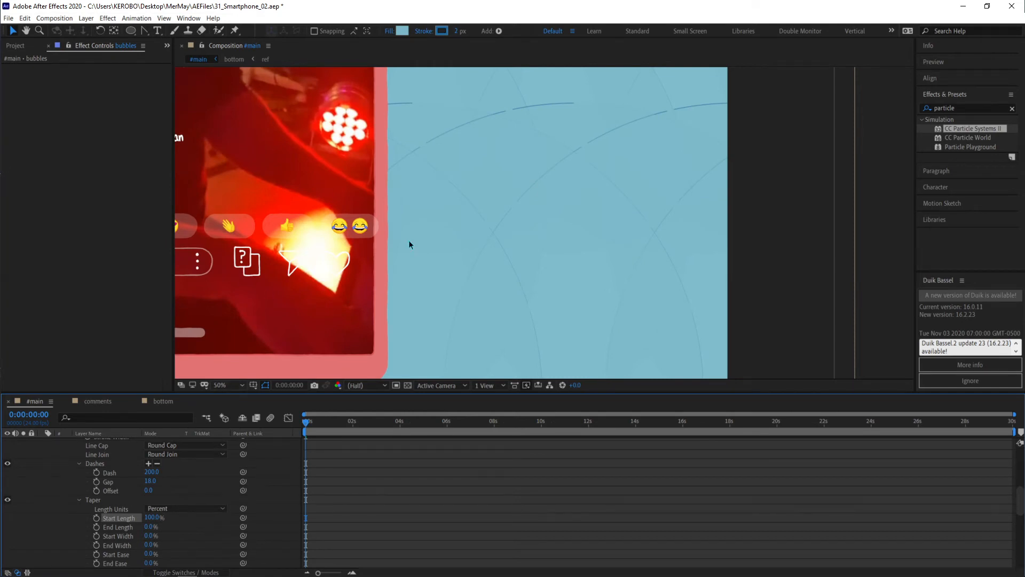
Examine the tapered dashes beside the phone up close and across the whole composition.
{"action": "scroll", "coordinate": [409, 242], "scroll_direction": "down", "scroll_amount": 1}
{"action": "key", "text": "space"}
{"action": "mouse_move", "coordinate": [396, 207]}
{"action": "left_mouse_down"}
{"action": "mouse_move", "coordinate": [417, 240]}
{"action": "mouse_move", "coordinate": [500, 254]}
{"action": "mouse_move", "coordinate": [541, 274]}
{"action": "left_mouse_up"}
{"action": "key", "text": "space"}
{"action": "left_click_drag", "start_coordinate": [386, 175], "coordinate": [311, 260]}
{"action": "scroll", "coordinate": [306, 228], "scroll_direction": "down", "scroll_amount": 1}
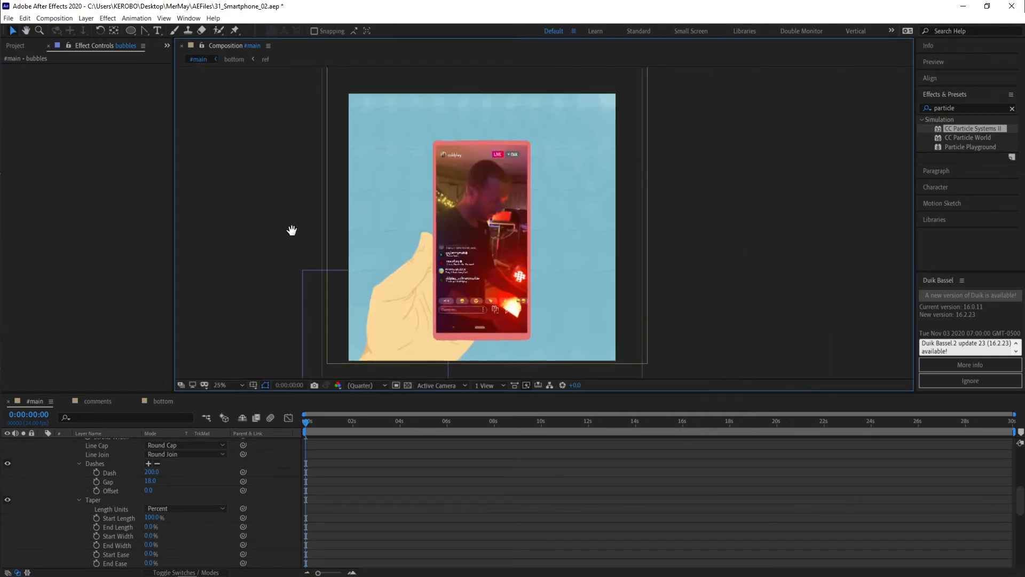
{"action": "scroll", "coordinate": [313, 228], "scroll_direction": "up", "scroll_amount": 1}
{"action": "key", "text": "comma"}
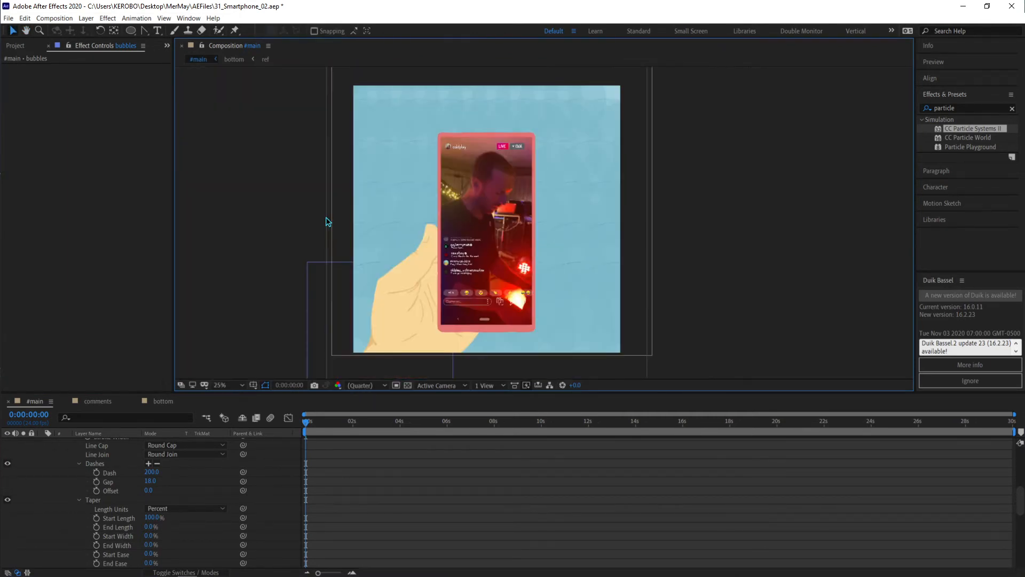
Try an End Length of 100% with a Start Length of 0% on the circle stroke's taper.
{"action": "left_click_drag", "start_coordinate": [160, 522], "coordinate": [282, 527]}
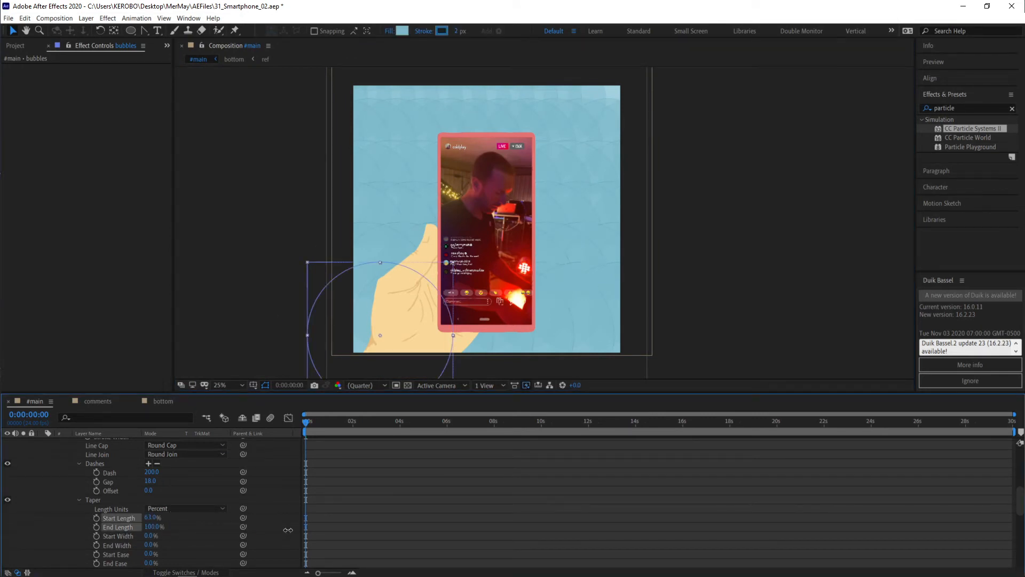
{"action": "left_click_drag", "start_coordinate": [151, 518], "coordinate": [22, 513]}
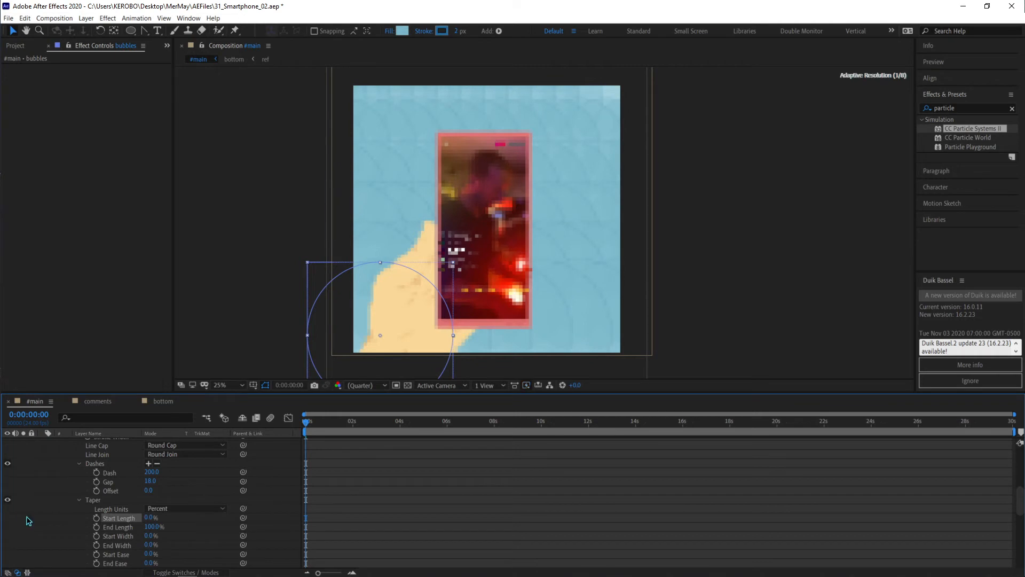
{"action": "left_click", "coordinate": [387, 482]}
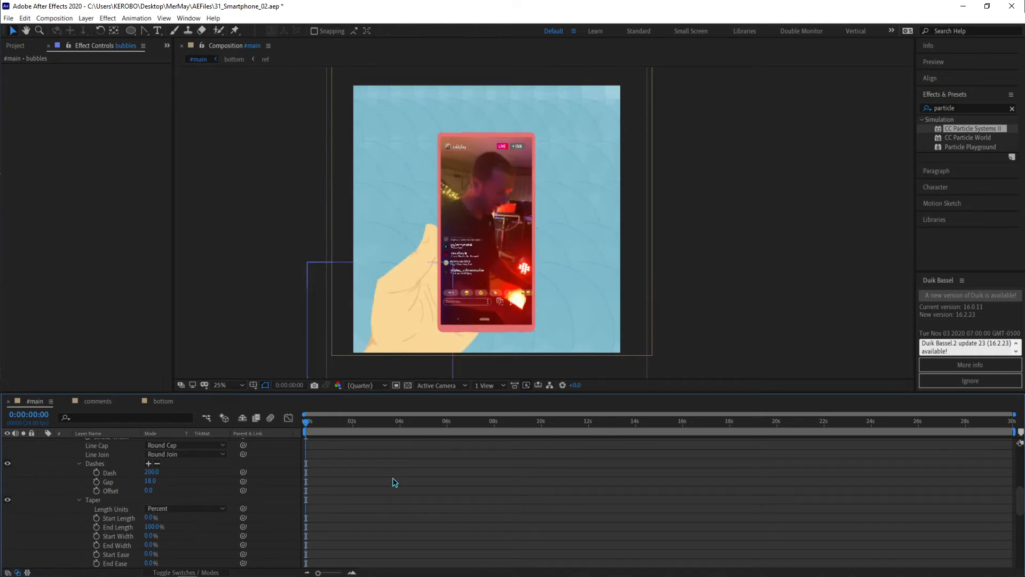
Set both the Start Length and End Length of the circle stroke's taper to 50%.
{"action": "left_click_drag", "start_coordinate": [151, 517], "coordinate": [155, 538]}
{"action": "left_click", "coordinate": [150, 518]}
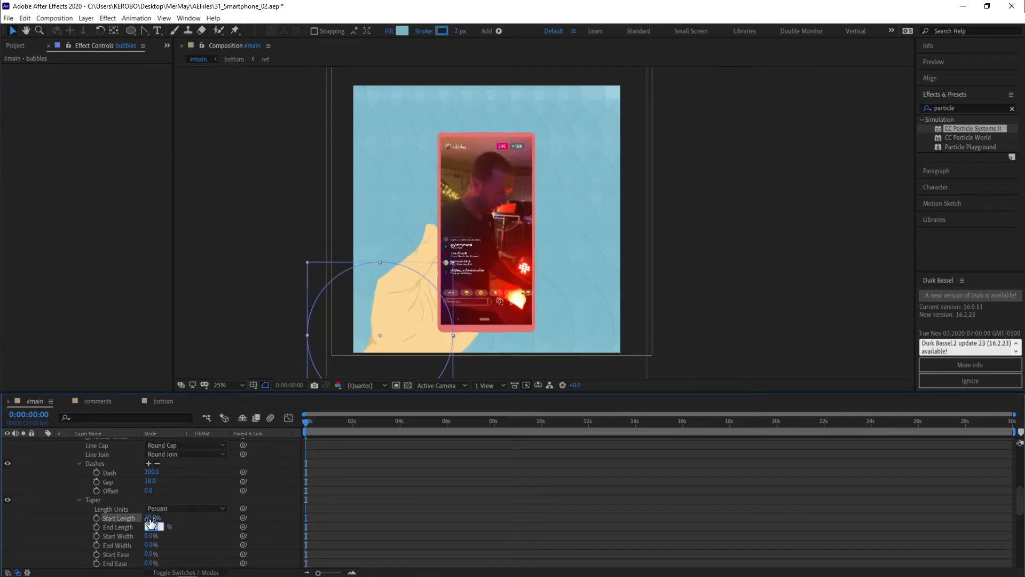
{"action": "type", "text": "50"}
{"action": "key", "text": "Return"}
{"action": "left_click", "coordinate": [151, 526]}
{"action": "type", "text": "50"}
{"action": "key", "text": "Return"}
{"action": "left_click", "coordinate": [459, 460]}
{"action": "left_click", "coordinate": [244, 260]}
{"action": "left_click_drag", "start_coordinate": [243, 259], "coordinate": [228, 264]}
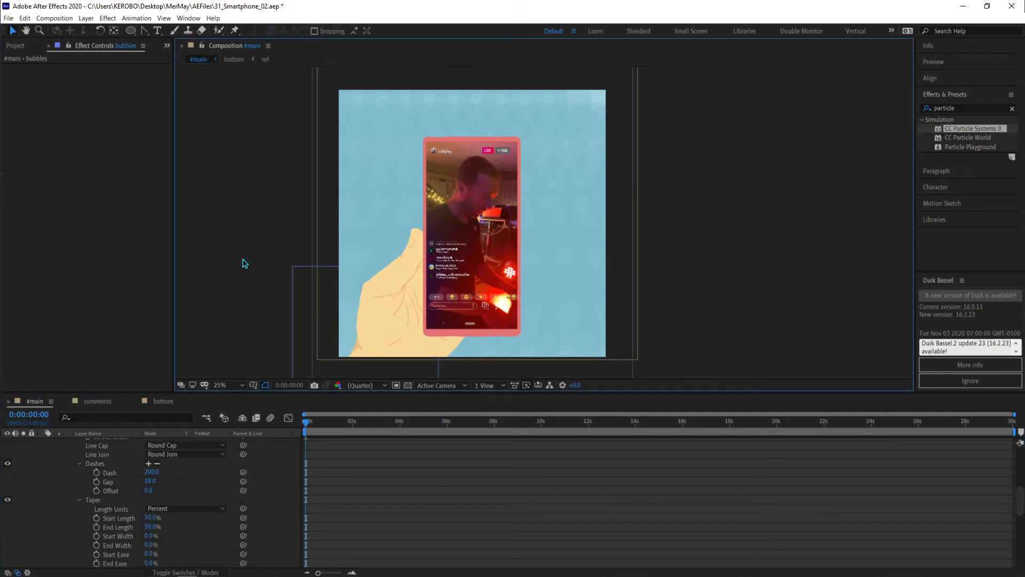
Expand the transform properties of Repeater 1 in the bubbles layer.
{"action": "scroll", "coordinate": [199, 526], "scroll_direction": "up", "scroll_amount": 2}
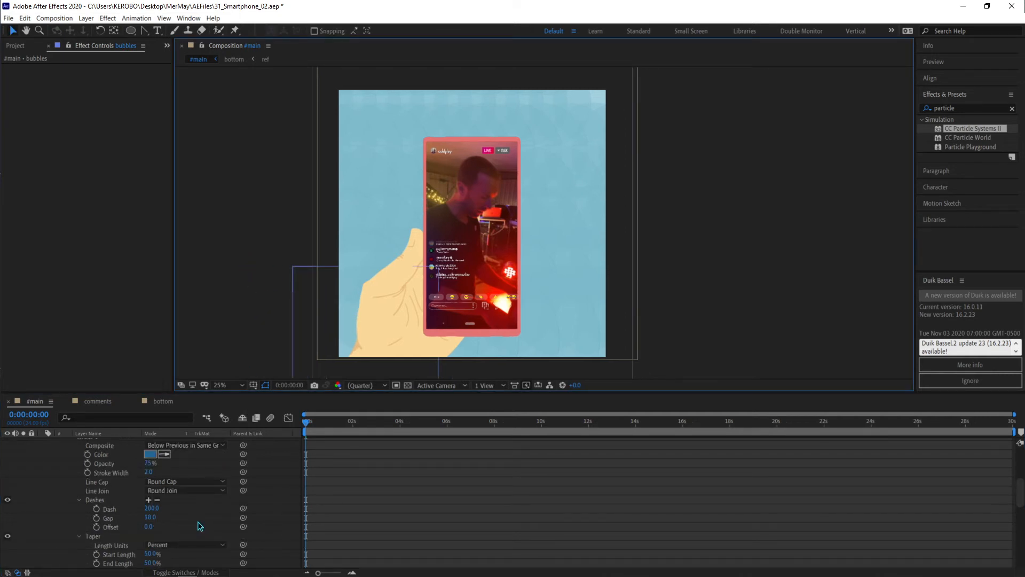
{"action": "scroll", "coordinate": [199, 526], "scroll_direction": "up", "scroll_amount": 2}
{"action": "scroll", "coordinate": [199, 526], "scroll_direction": "up", "scroll_amount": 2}
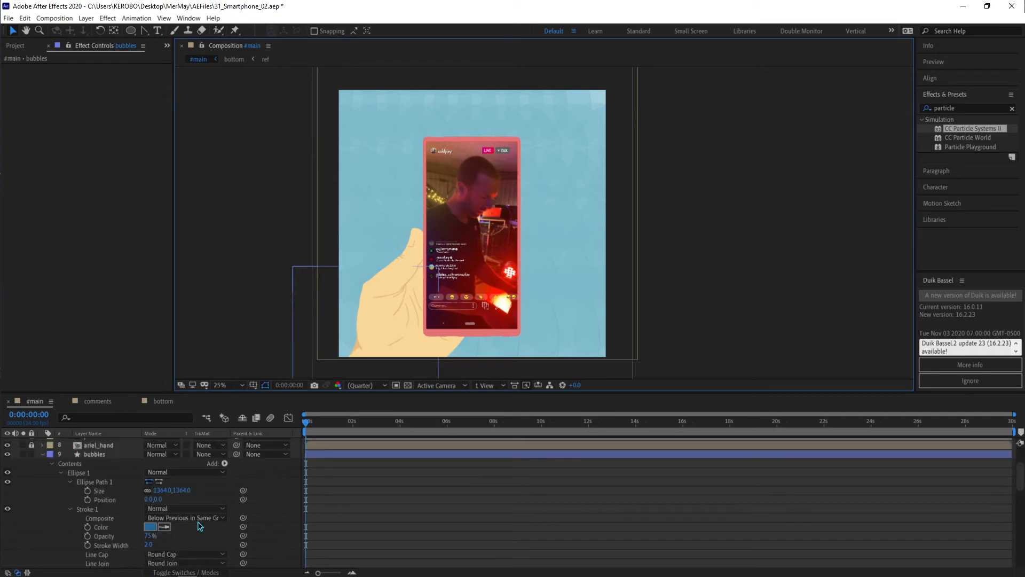
{"action": "scroll", "coordinate": [199, 526], "scroll_direction": "down", "scroll_amount": 10}
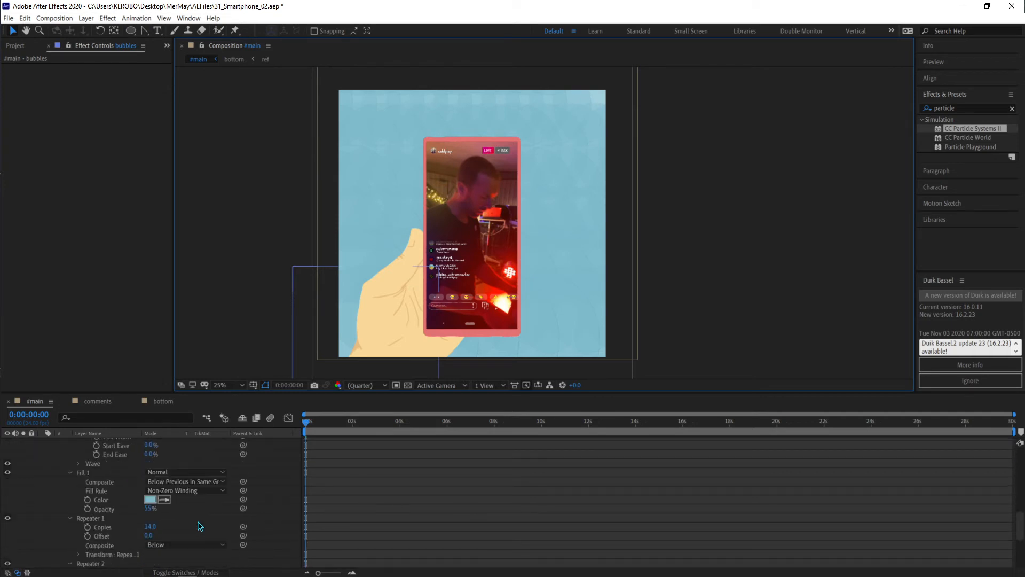
{"action": "scroll", "coordinate": [148, 513], "scroll_direction": "down", "scroll_amount": 2}
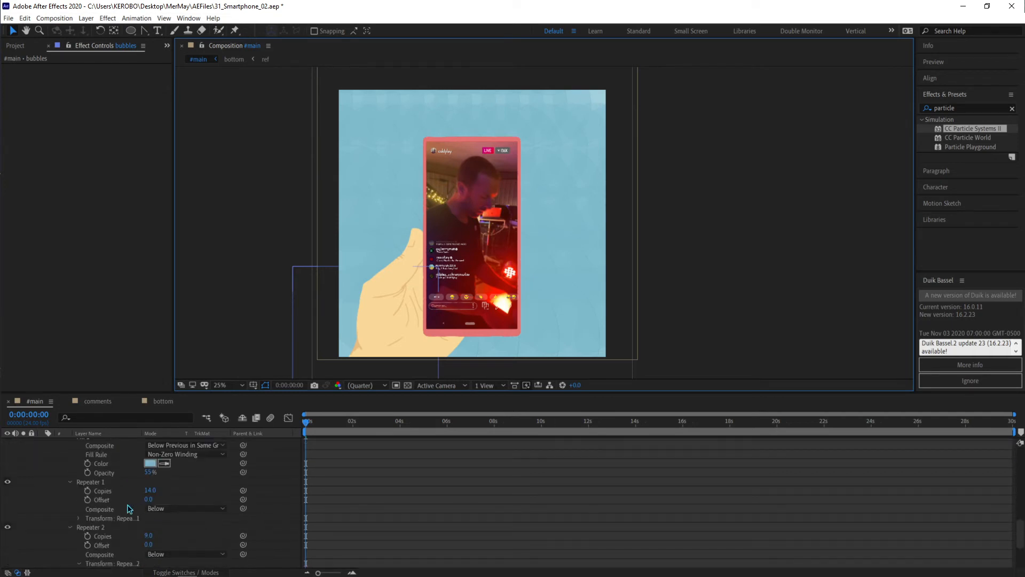
{"action": "left_click", "coordinate": [79, 519]}
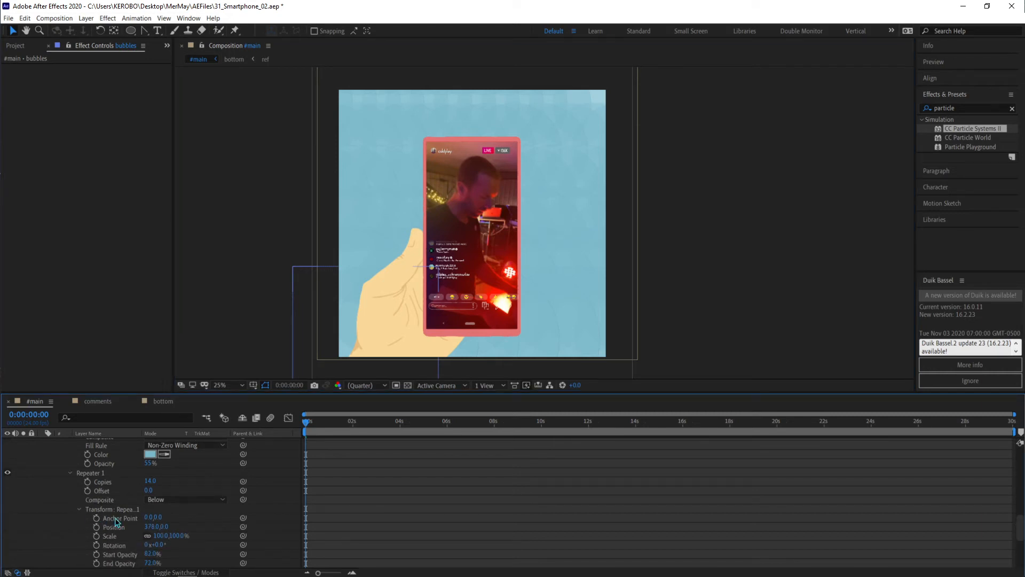
Try rotating the Repeater 1 copies by 40° and settle on a rotation of 90°.
{"action": "left_click_drag", "start_coordinate": [161, 547], "coordinate": [405, 493]}
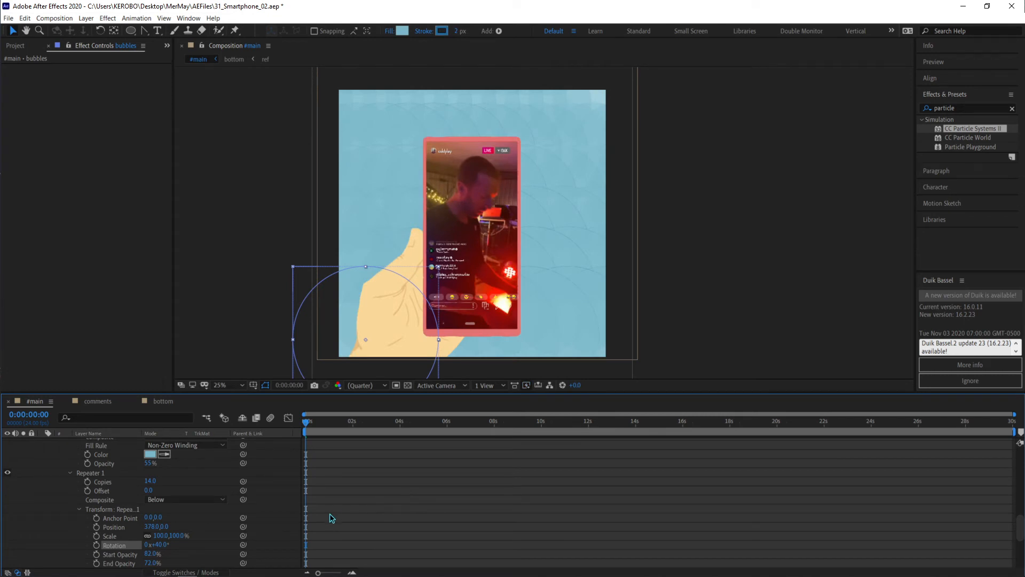
{"action": "left_click", "coordinate": [162, 544]}
{"action": "type", "text": "90"}
{"action": "key", "text": "Return"}
{"action": "left_click", "coordinate": [447, 485]}
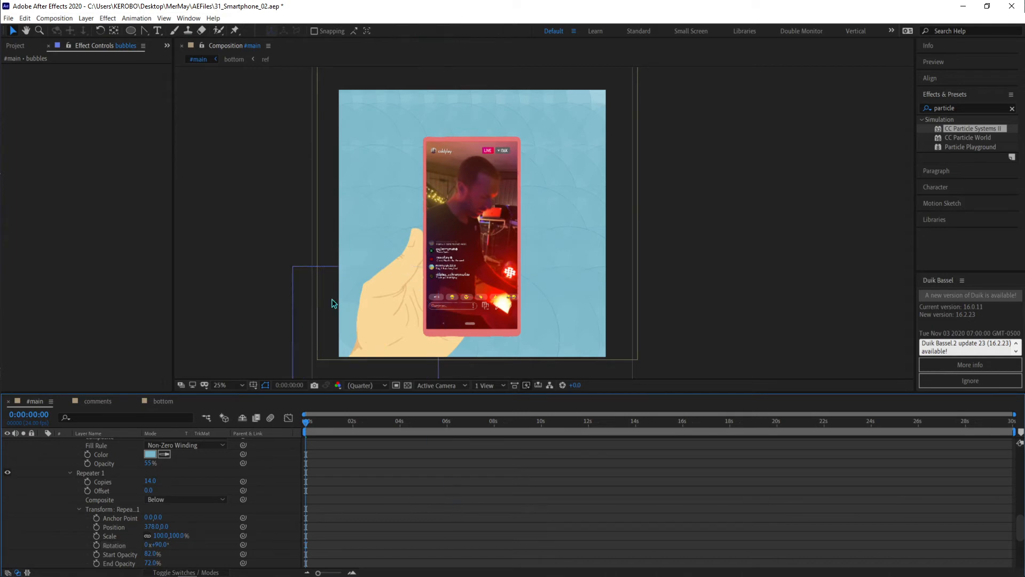
{"action": "key", "text": "h"}
{"action": "left_click_drag", "start_coordinate": [258, 263], "coordinate": [283, 261]}
{"action": "key", "text": "v"}
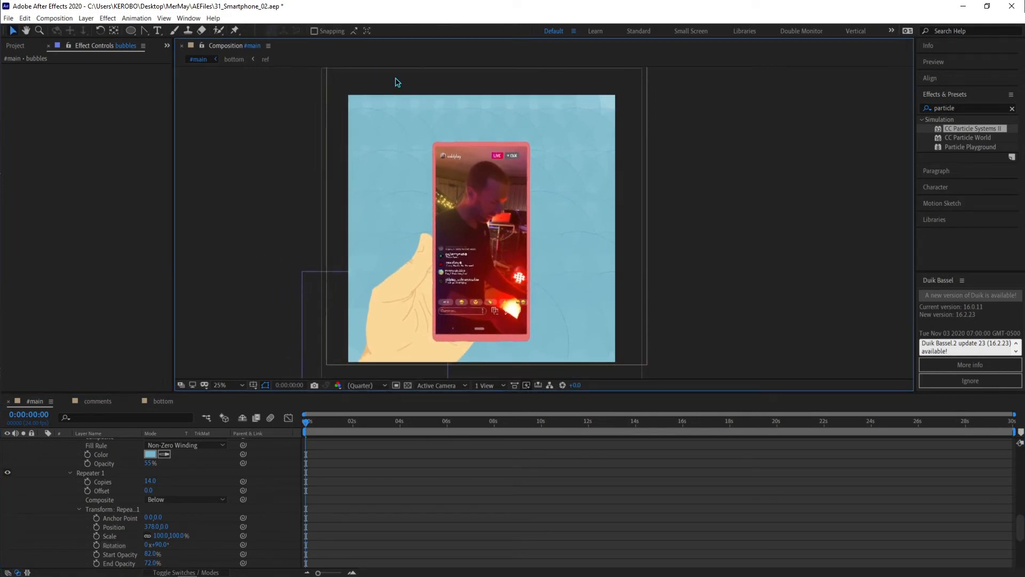
Set the number of copies in Repeater 2 to 11.
{"action": "scroll", "coordinate": [134, 528], "scroll_direction": "down", "scroll_amount": 3}
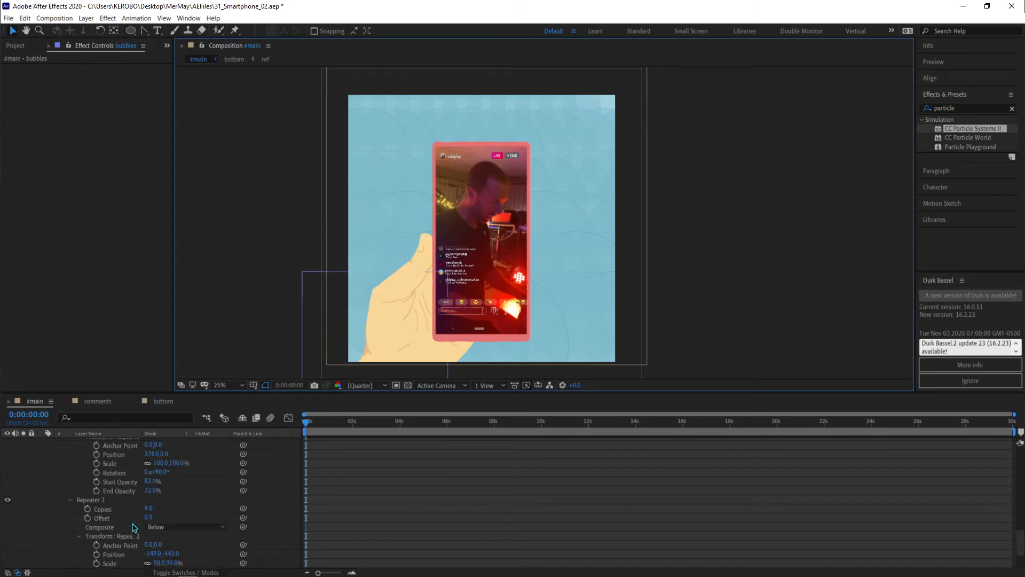
{"action": "scroll", "coordinate": [134, 527], "scroll_direction": "down", "scroll_amount": 2}
{"action": "left_click", "coordinate": [148, 472]}
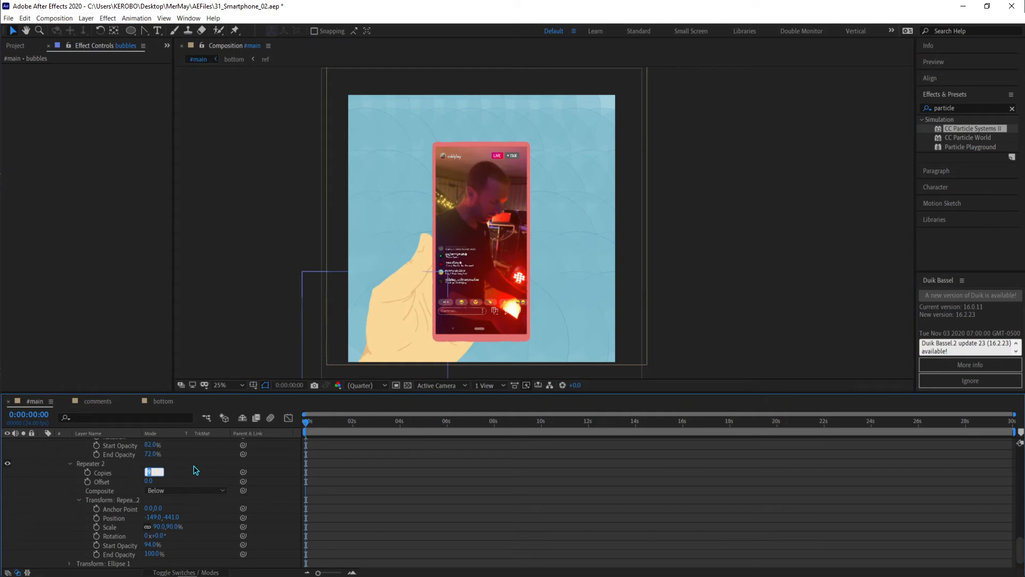
{"action": "key", "text": "Up"}
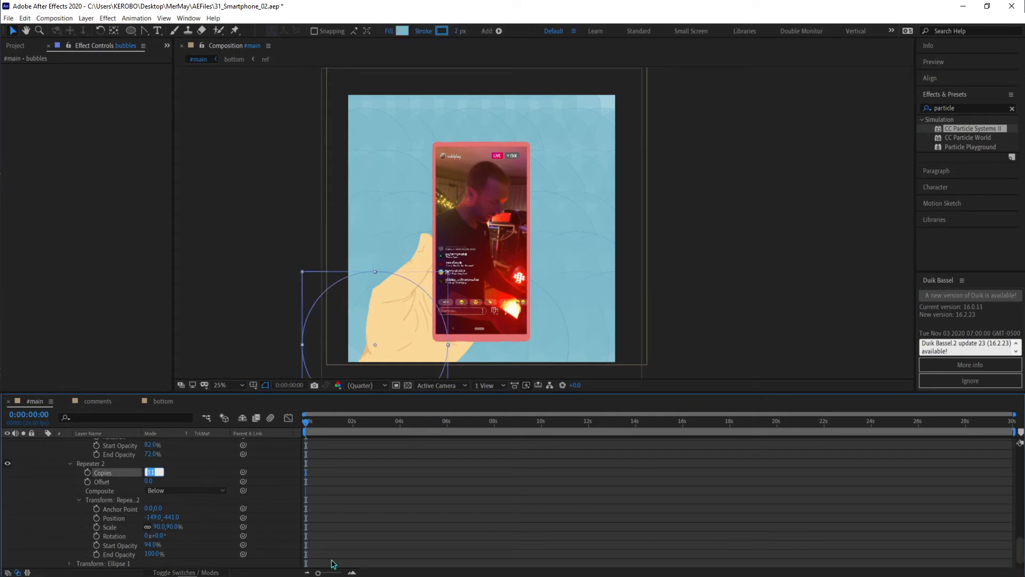
{"action": "left_click", "coordinate": [412, 453]}
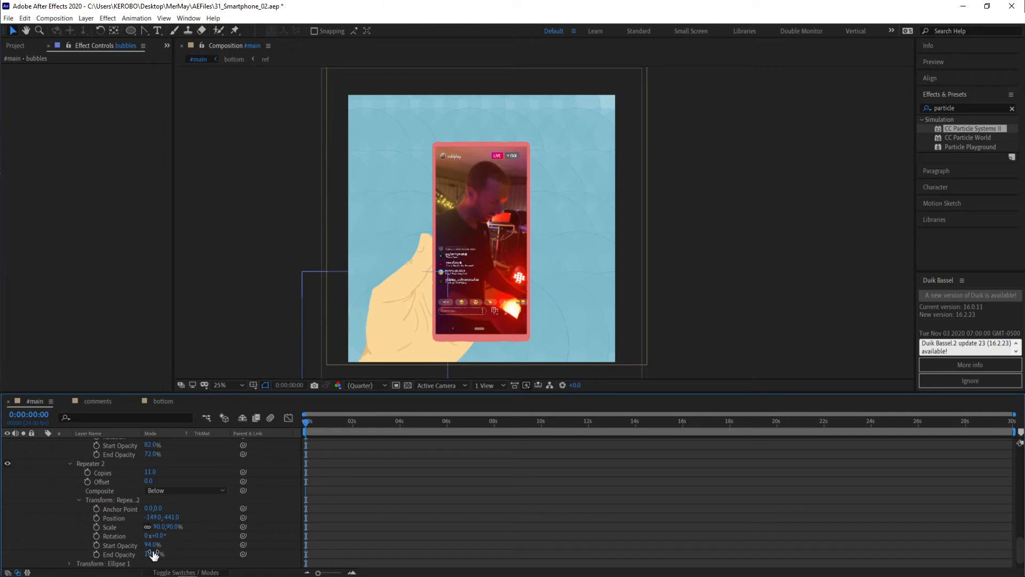
Try a 95% scale in the transform of Repeater 2 and reduce it to 93%.
{"action": "left_click", "coordinate": [173, 526]}
{"action": "type", "text": "95"}
{"action": "key", "text": "Return"}
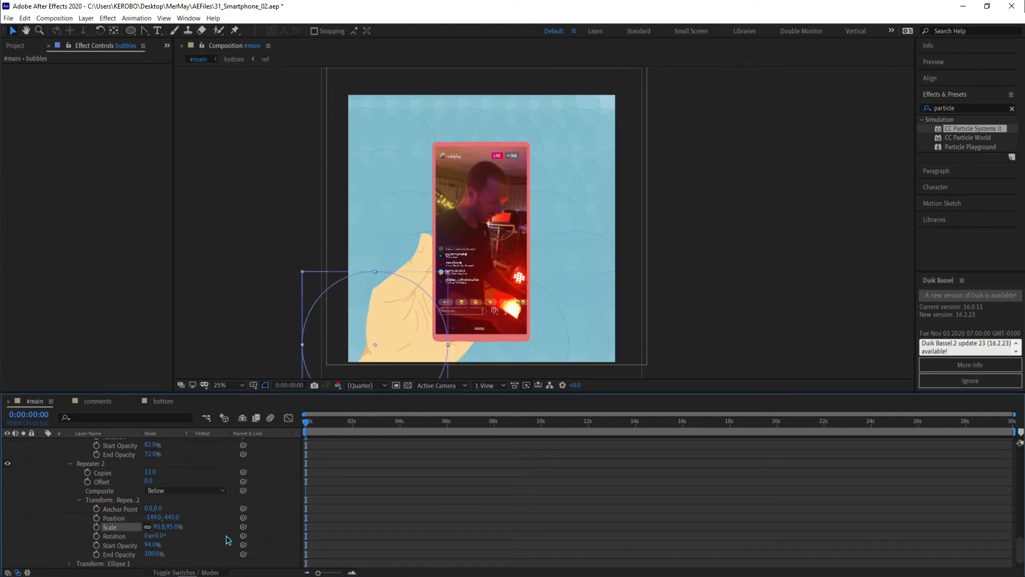
{"action": "left_click", "coordinate": [414, 458]}
{"action": "left_click", "coordinate": [173, 526]}
{"action": "key", "text": "Down"}
{"action": "key", "text": "Down"}
{"action": "key", "text": "Return"}
{"action": "left_click", "coordinate": [539, 503]}
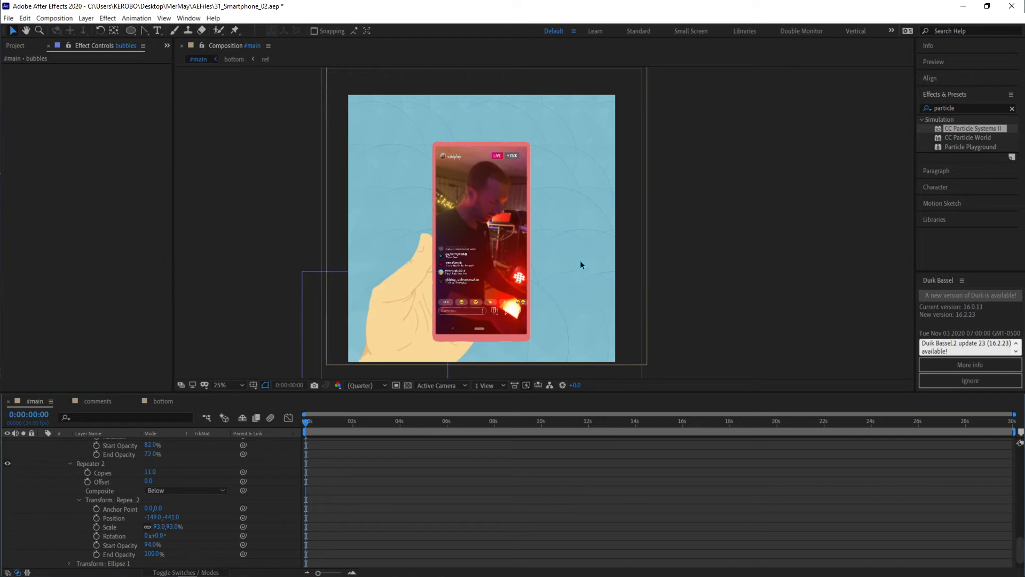
Review the circle pattern around the hand and phone along with the bubbles layer's repeater and fill properties.
{"action": "left_click_drag", "start_coordinate": [580, 261], "coordinate": [592, 232]}
{"action": "left_click", "coordinate": [468, 525]}
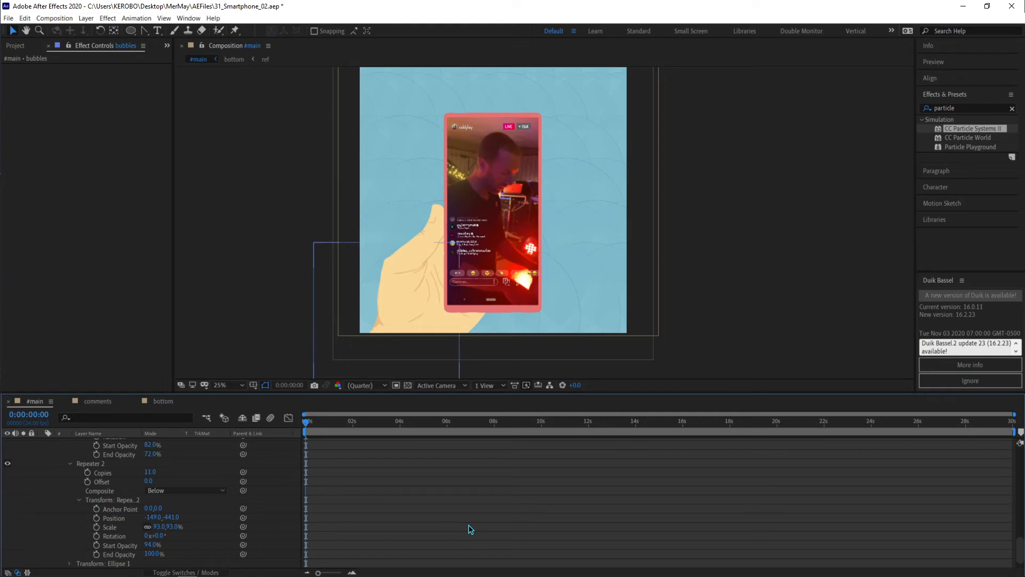
{"action": "scroll", "coordinate": [123, 480], "scroll_direction": "up", "scroll_amount": 2}
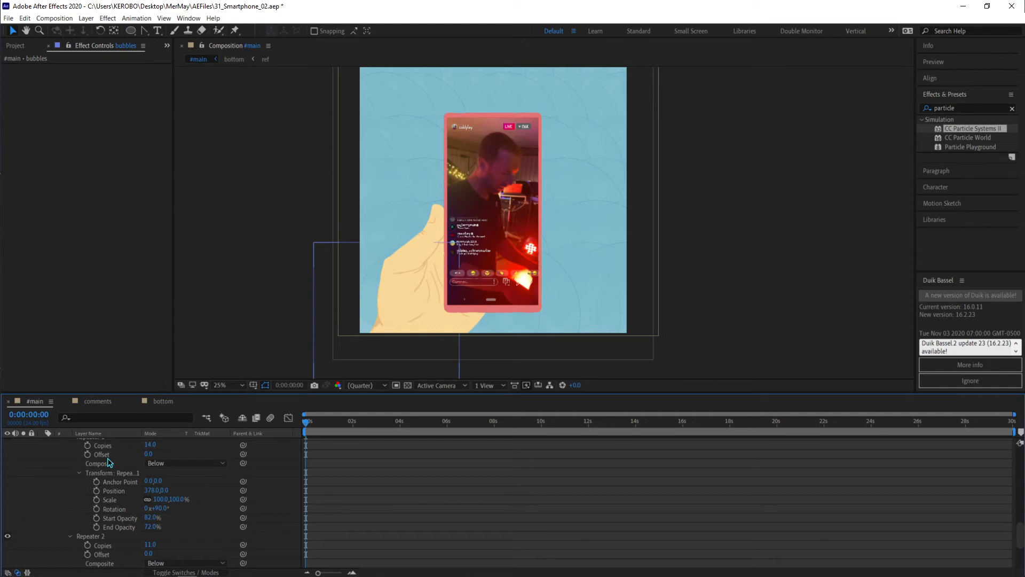
{"action": "scroll", "coordinate": [107, 462], "scroll_direction": "up", "scroll_amount": 3}
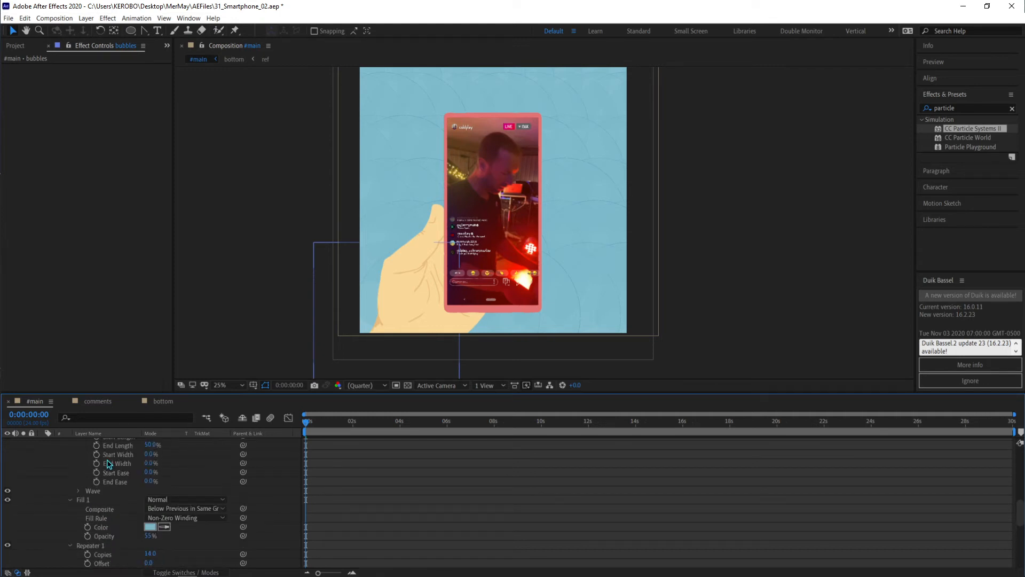
{"action": "left_click_drag", "start_coordinate": [325, 227], "coordinate": [298, 259]}
{"action": "left_click", "coordinate": [515, 462]}
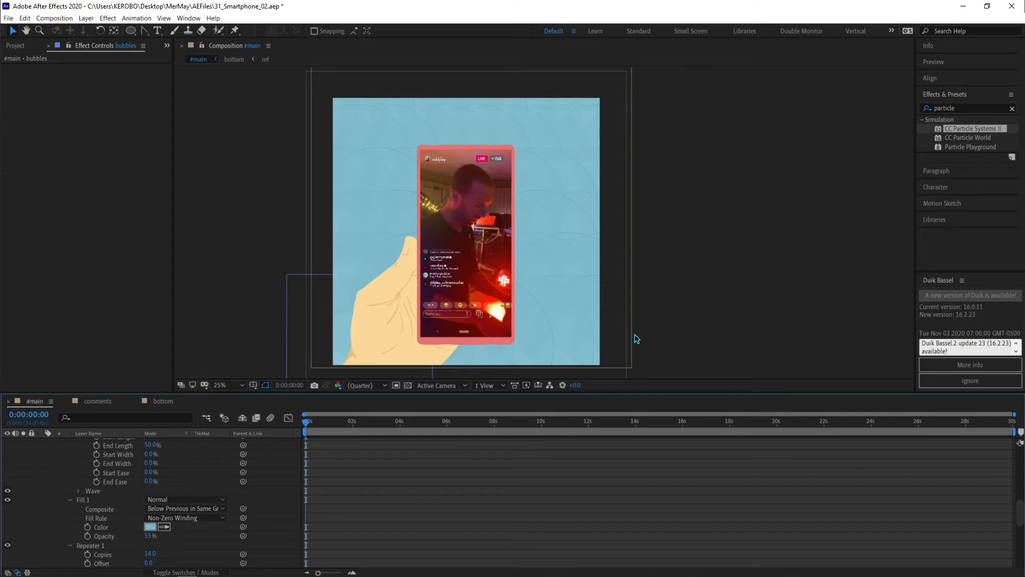
{"action": "left_click_drag", "start_coordinate": [675, 279], "coordinate": [686, 274]}
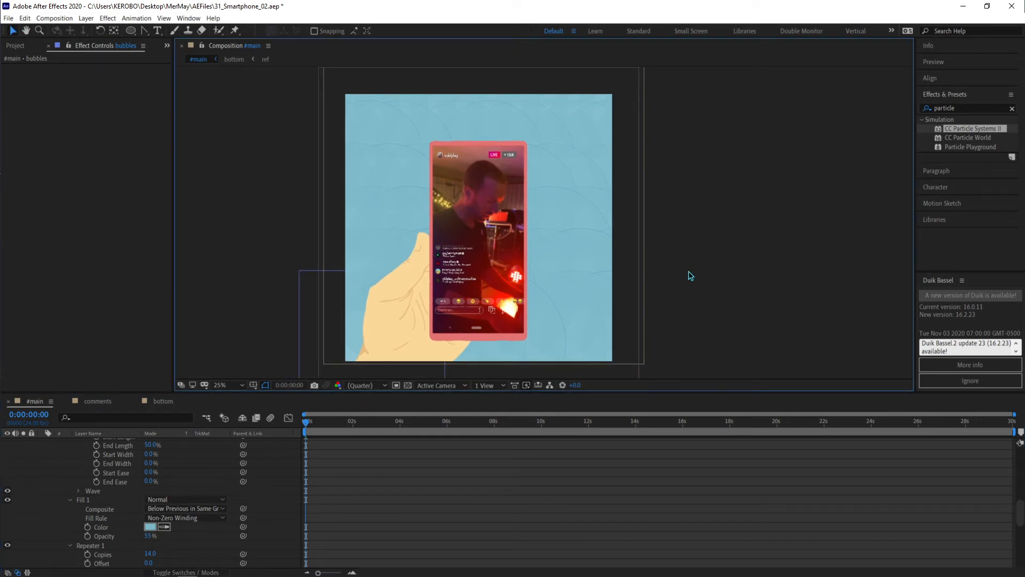
Save the project and play back the #main composition to check the circle pattern.
{"action": "key", "text": "ctrl+s"}
{"action": "key", "text": "space"}
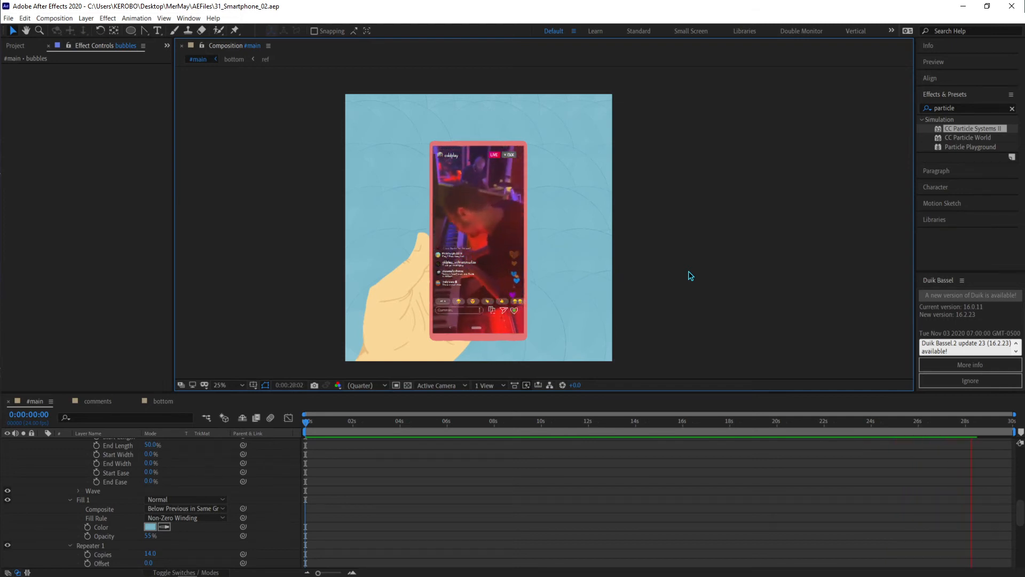
{"action": "left_click", "coordinate": [393, 498]}
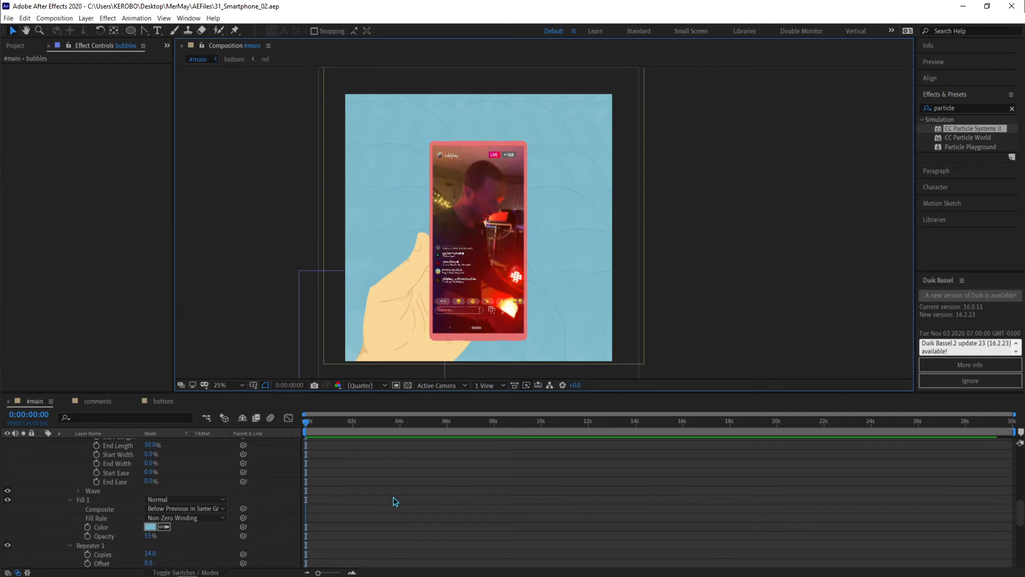
Start keyframing the Position of Repeater 1's transform in the bubbles layer at 0:00:00:00.
{"action": "scroll", "coordinate": [354, 492], "scroll_direction": "up", "scroll_amount": 8}
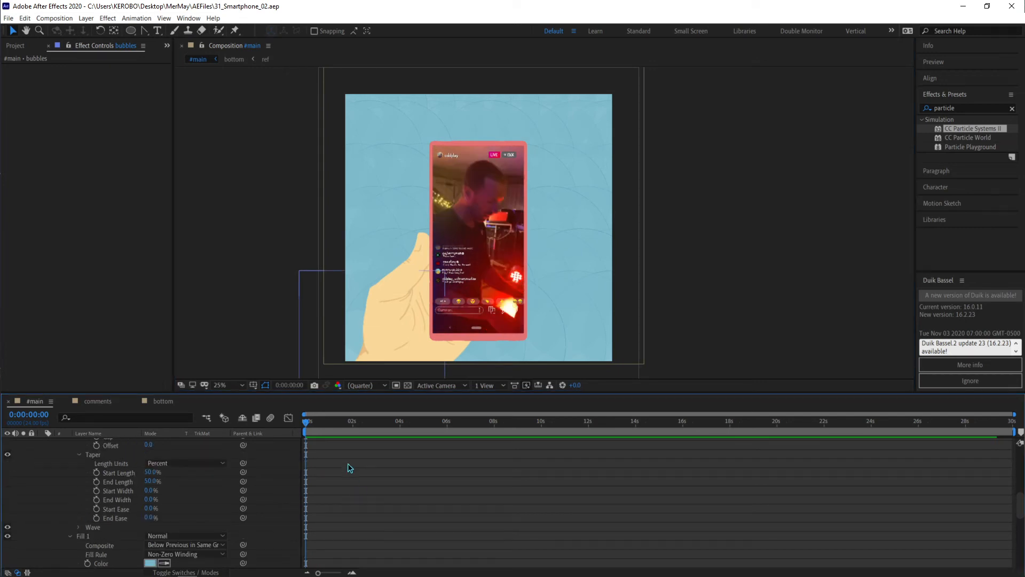
{"action": "left_click", "coordinate": [52, 524]}
{"action": "left_click", "coordinate": [52, 525]}
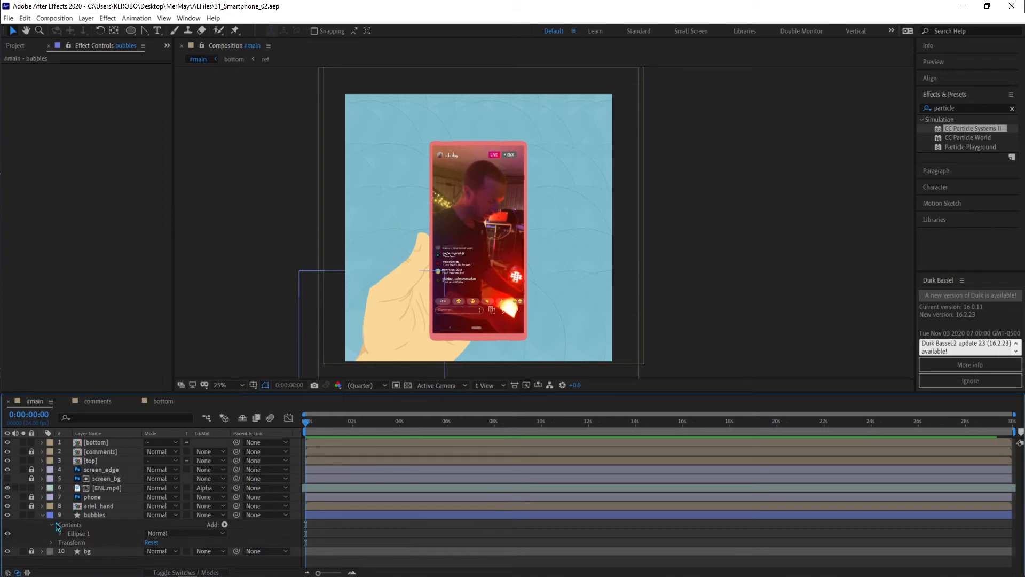
{"action": "left_click", "coordinate": [60, 533]}
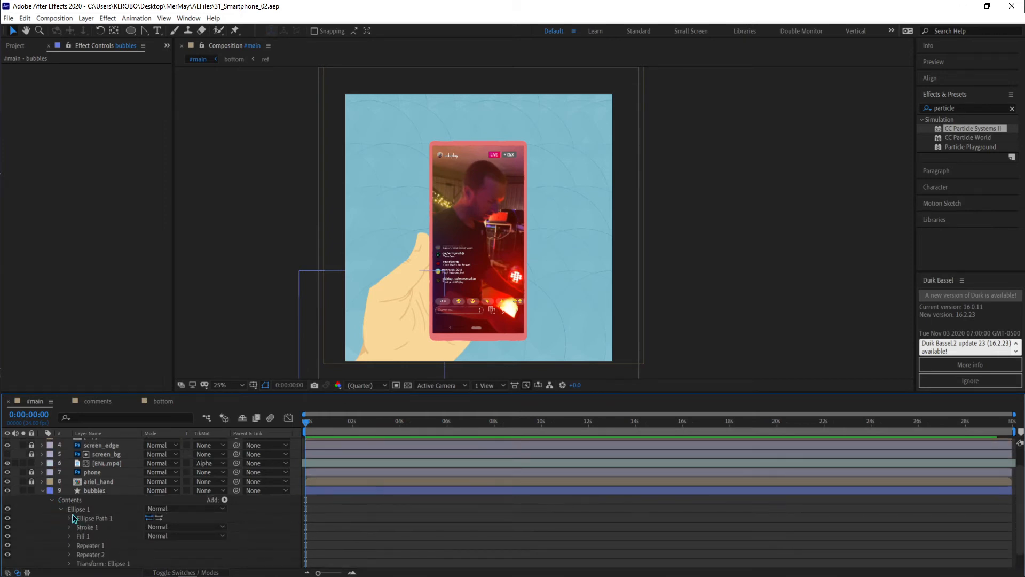
{"action": "scroll", "coordinate": [72, 513], "scroll_direction": "down", "scroll_amount": 2}
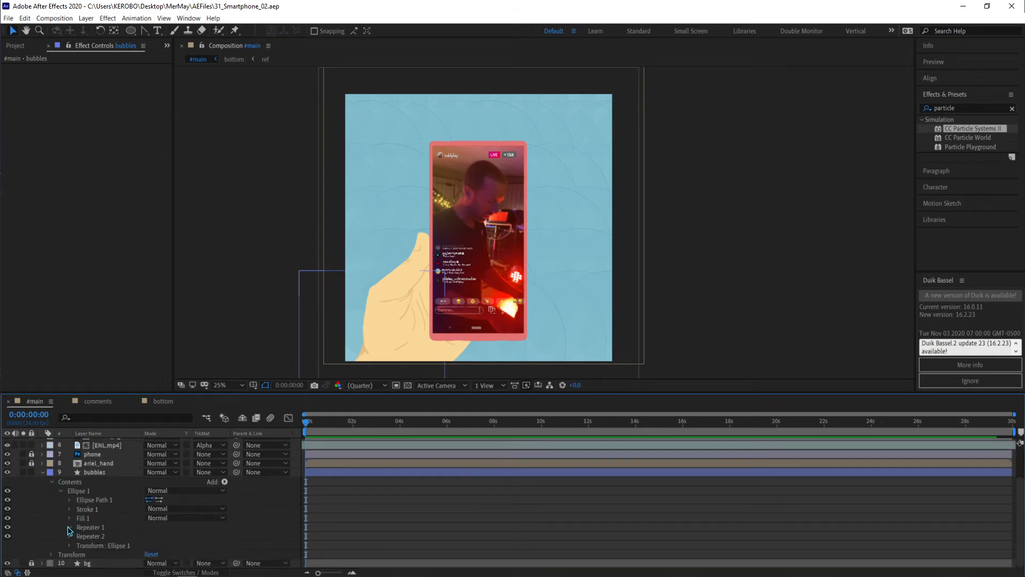
{"action": "left_click", "coordinate": [69, 527]}
{"action": "scroll", "coordinate": [80, 533], "scroll_direction": "down", "scroll_amount": 3}
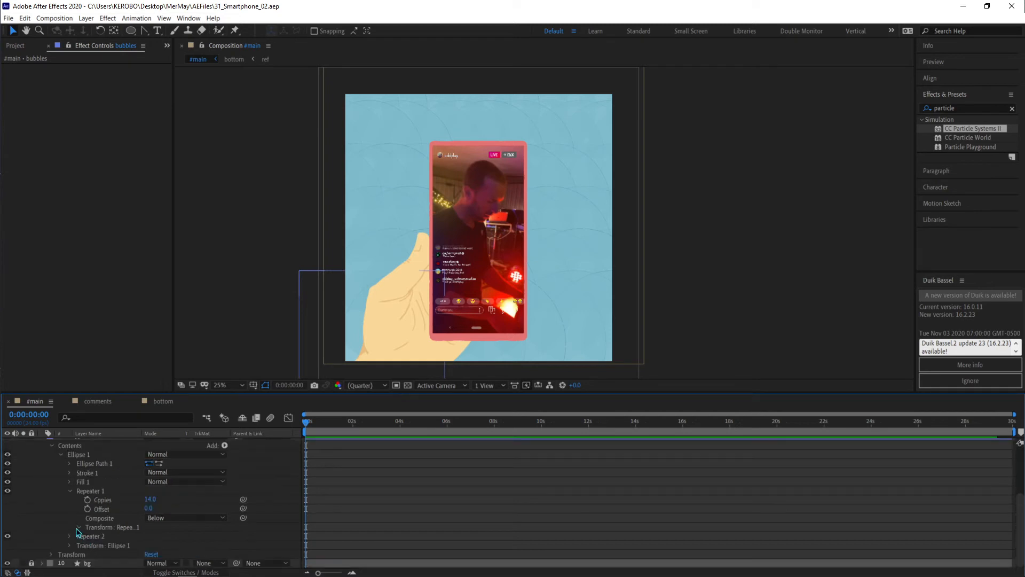
{"action": "left_click", "coordinate": [79, 527]}
{"action": "scroll", "coordinate": [85, 529], "scroll_direction": "down", "scroll_amount": 1}
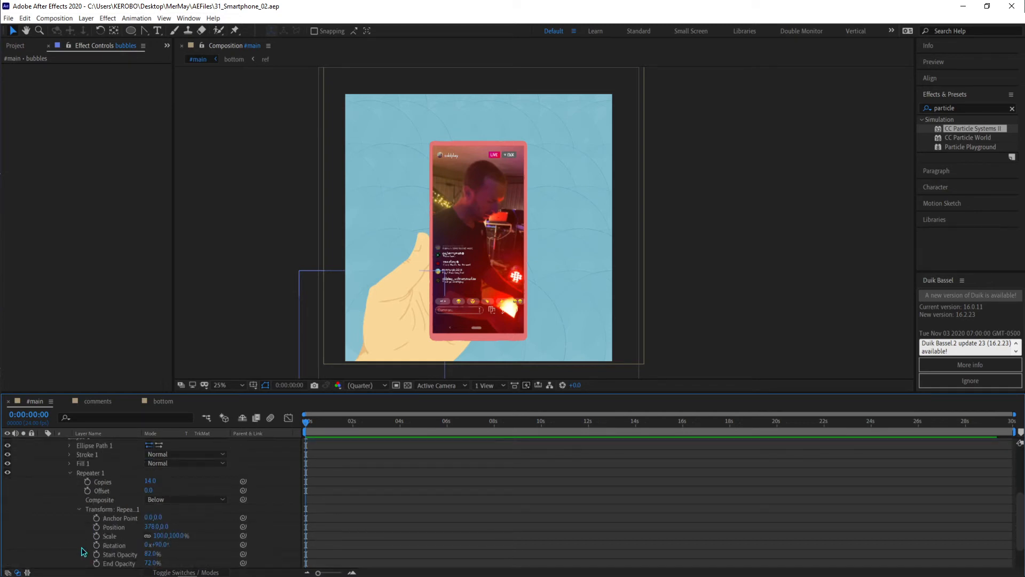
{"action": "left_click", "coordinate": [96, 527]}
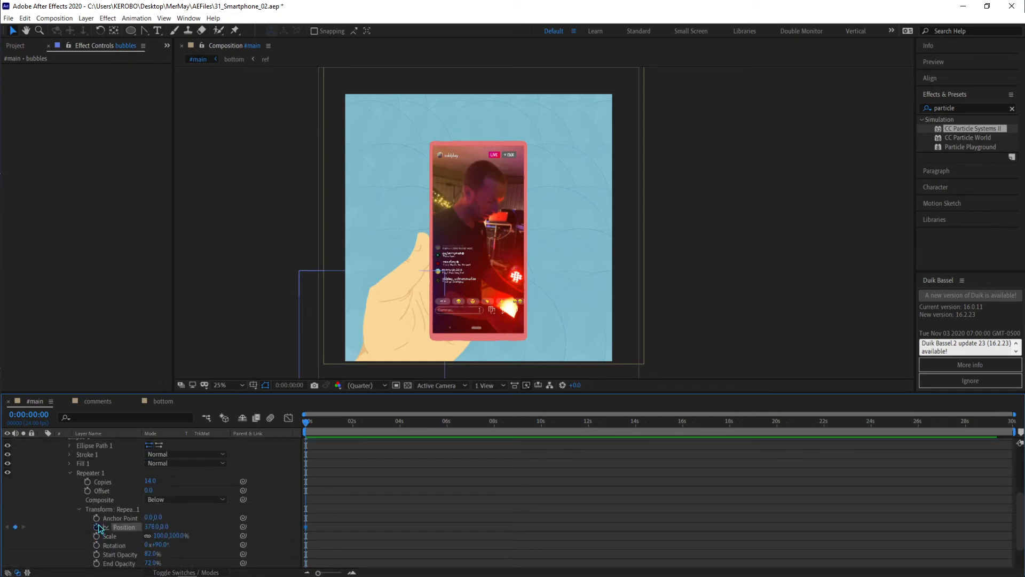
Add a second Position keyframe with the same value for Repeater 1 at about 2 seconds.
{"action": "left_click_drag", "start_coordinate": [322, 424], "coordinate": [352, 425]}
{"action": "left_click", "coordinate": [163, 527]}
{"action": "left_click", "coordinate": [16, 527]}
Keyframe Repeater 1's Y position at 0:00:00:22, trying different offsets and settling on -20.
{"action": "left_click", "coordinate": [326, 420]}
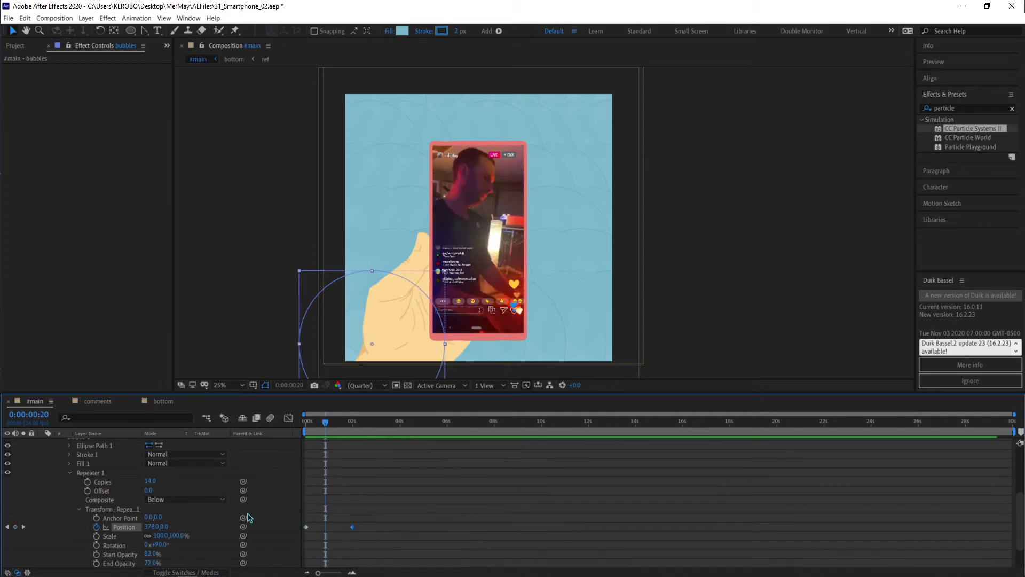
{"action": "left_click_drag", "start_coordinate": [326, 423], "coordinate": [329, 423]}
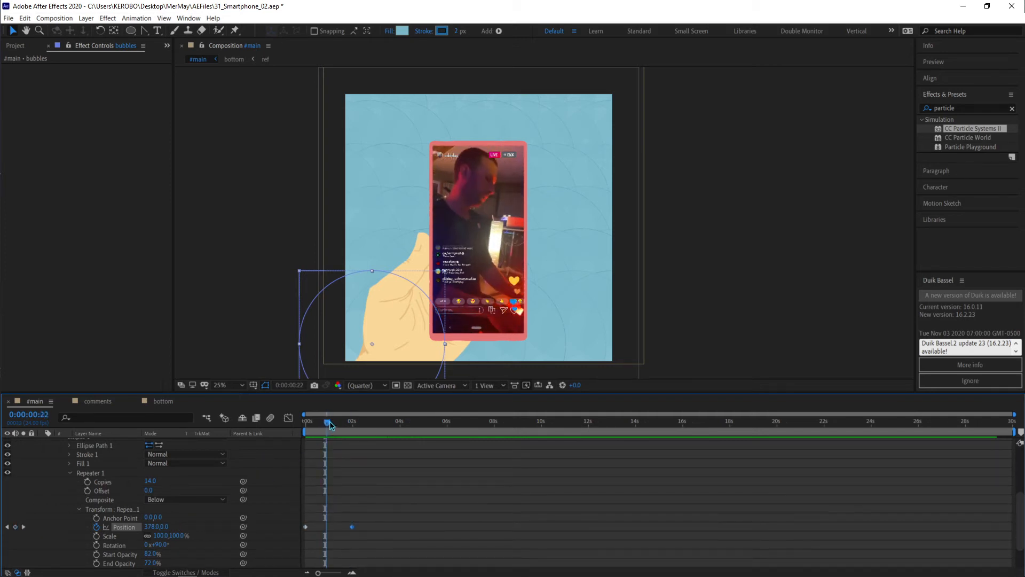
{"action": "left_click", "coordinate": [166, 527]}
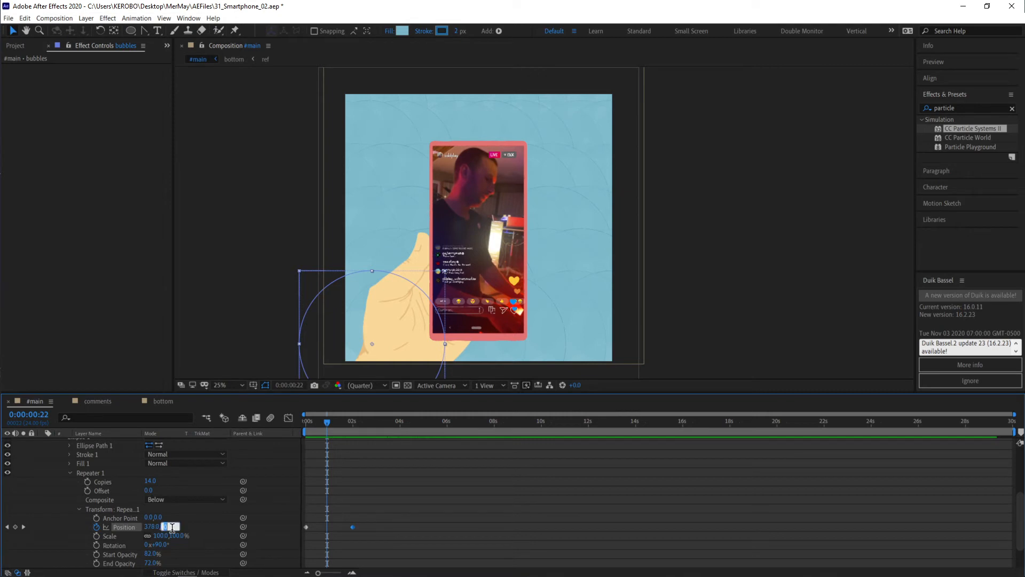
{"action": "type", "text": "20"}
{"action": "key", "text": "Return"}
{"action": "type", "text": "-10"}
{"action": "key", "text": "Return"}
{"action": "type", "text": "-200"}
{"action": "key", "text": "Return"}
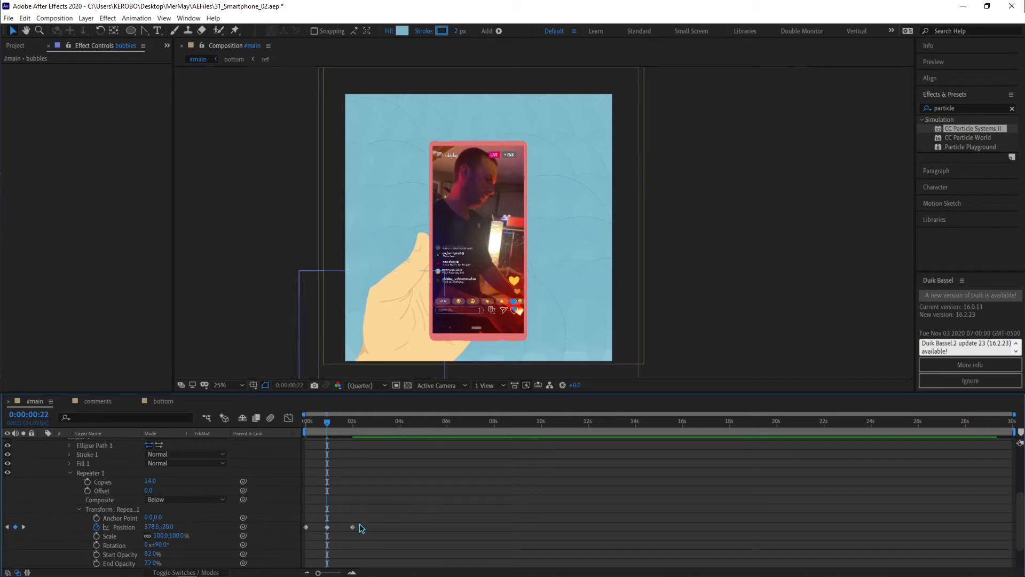
Add a Position keyframe with a positive Y offset near 2 seconds and move the closing keyframe to about 3 seconds.
{"action": "left_click", "coordinate": [353, 526]}
{"action": "left_click_drag", "start_coordinate": [353, 526], "coordinate": [368, 526]}
{"action": "left_click", "coordinate": [349, 422]}
{"action": "left_click_drag", "start_coordinate": [348, 422], "coordinate": [346, 421]}
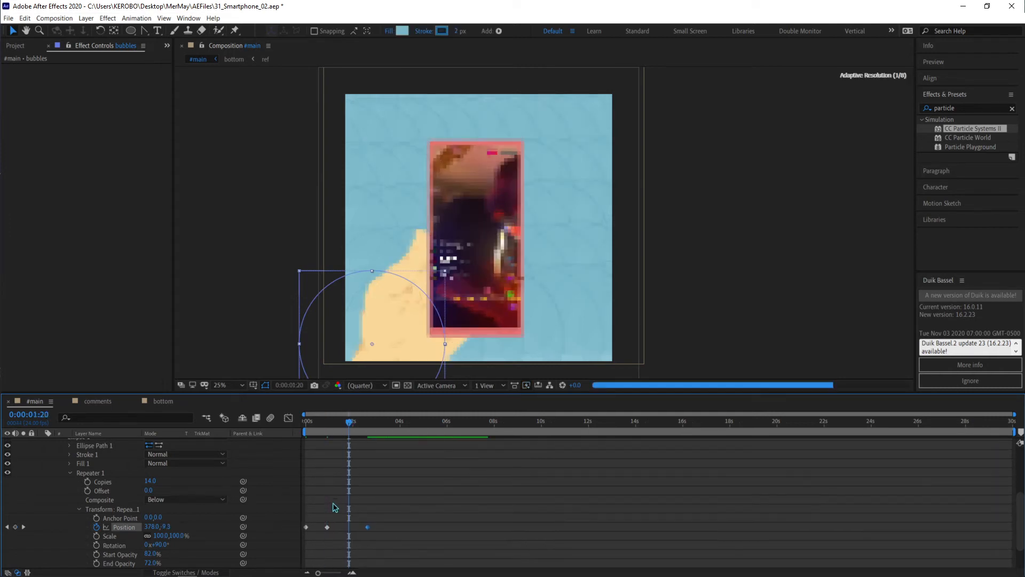
{"action": "left_click_drag", "start_coordinate": [164, 527], "coordinate": [183, 529]}
{"action": "mouse_move", "coordinate": [377, 518]}
{"action": "left_mouse_down"}
{"action": "mouse_move", "coordinate": [346, 534]}
{"action": "mouse_move", "coordinate": [377, 527]}
{"action": "left_mouse_up"}
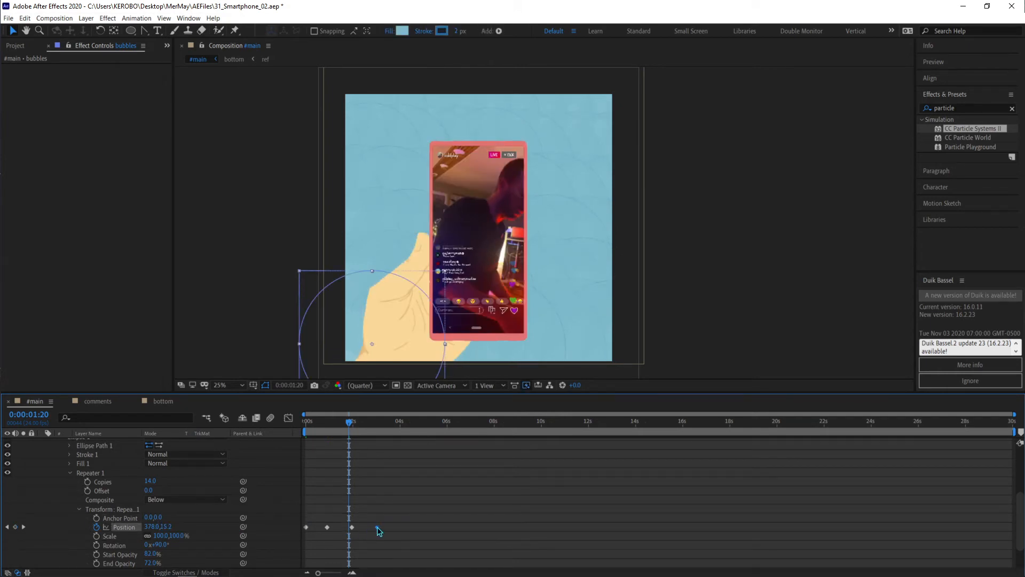
Apply Easy Ease to all four Position keyframes of Repeater 1 and preview the motion.
{"action": "left_click", "coordinate": [386, 489]}
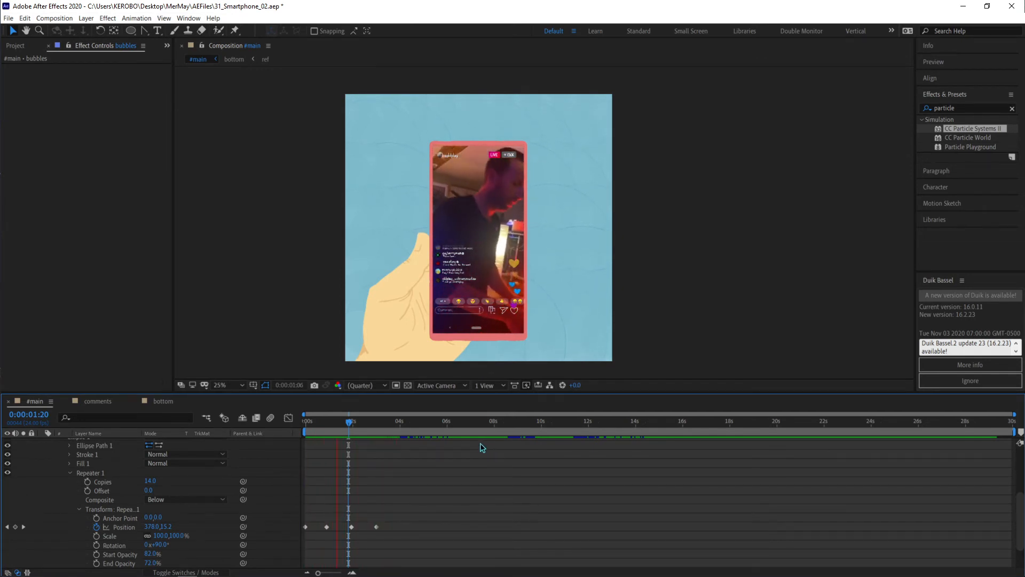
{"action": "key", "text": "space"}
{"action": "left_click_drag", "start_coordinate": [395, 493], "coordinate": [260, 550]}
{"action": "key", "text": "F9"}
{"action": "key", "text": "space"}
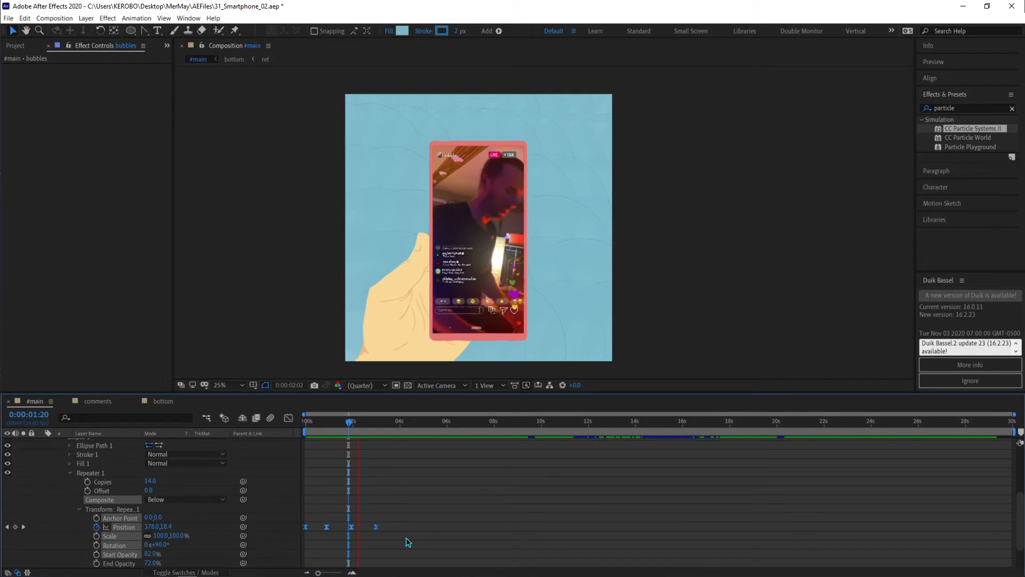
Stretch the four Position keyframes proportionally so that the last one falls at 0:00:15:00.
{"action": "left_click_drag", "start_coordinate": [409, 497], "coordinate": [276, 550]}
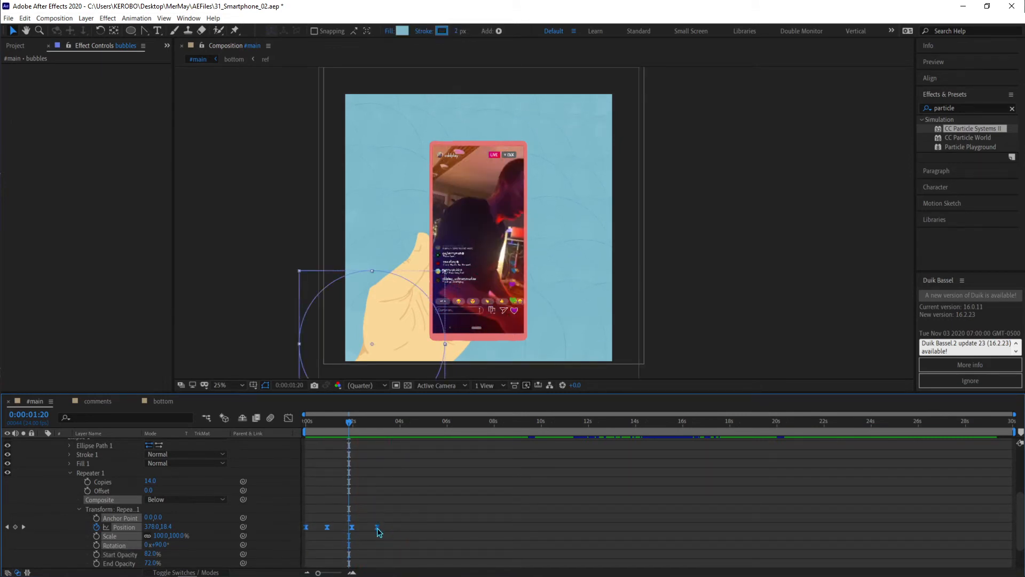
{"action": "left_click_drag", "start_coordinate": [377, 528], "coordinate": [637, 529]}
{"action": "left_click", "coordinate": [660, 422]}
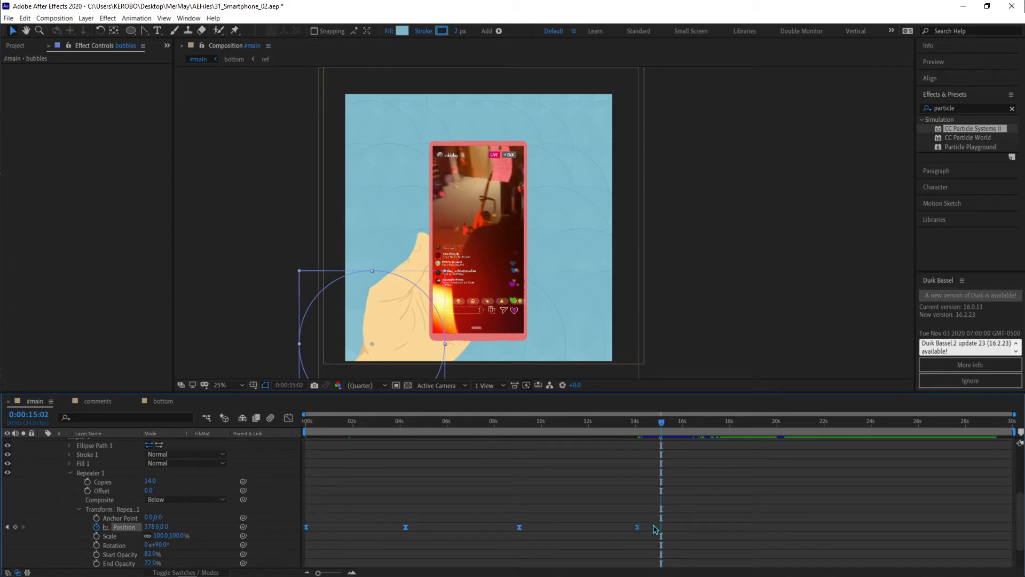
{"action": "key", "text": "Page_Up"}
{"action": "key", "text": "Page_Up"}
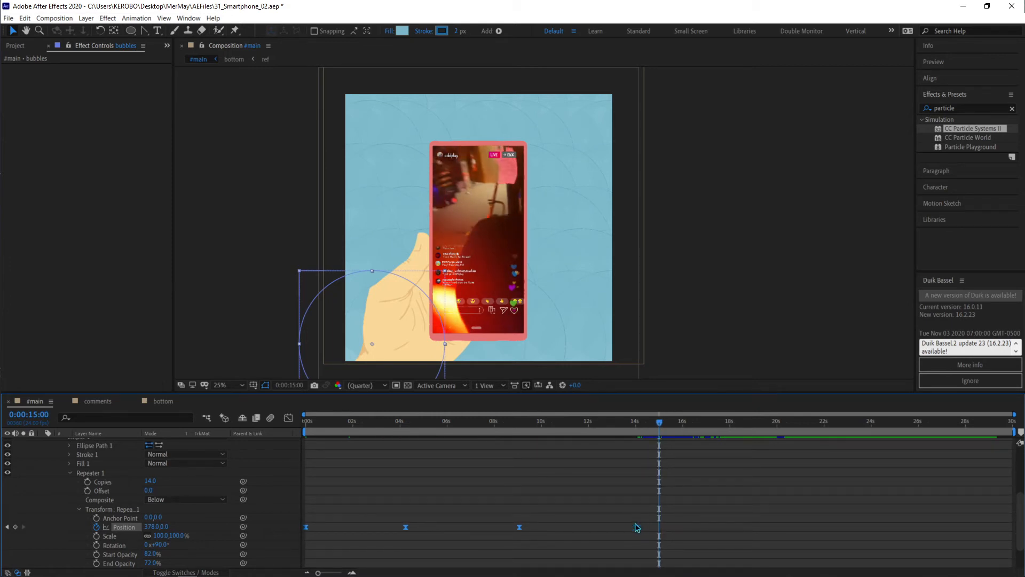
{"action": "left_click_drag", "start_coordinate": [637, 527], "coordinate": [660, 533]}
Play back the slowed-down circle motion and clear the effects search.
{"action": "left_click", "coordinate": [730, 523]}
{"action": "key", "text": "space"}
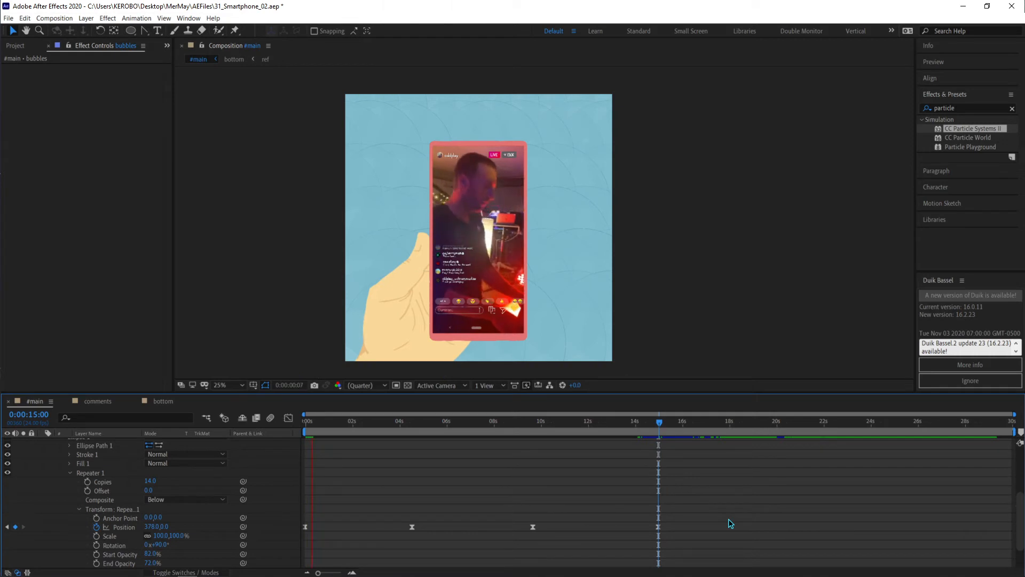
{"action": "left_click", "coordinate": [1013, 109]}
{"action": "left_click", "coordinate": [746, 500]}
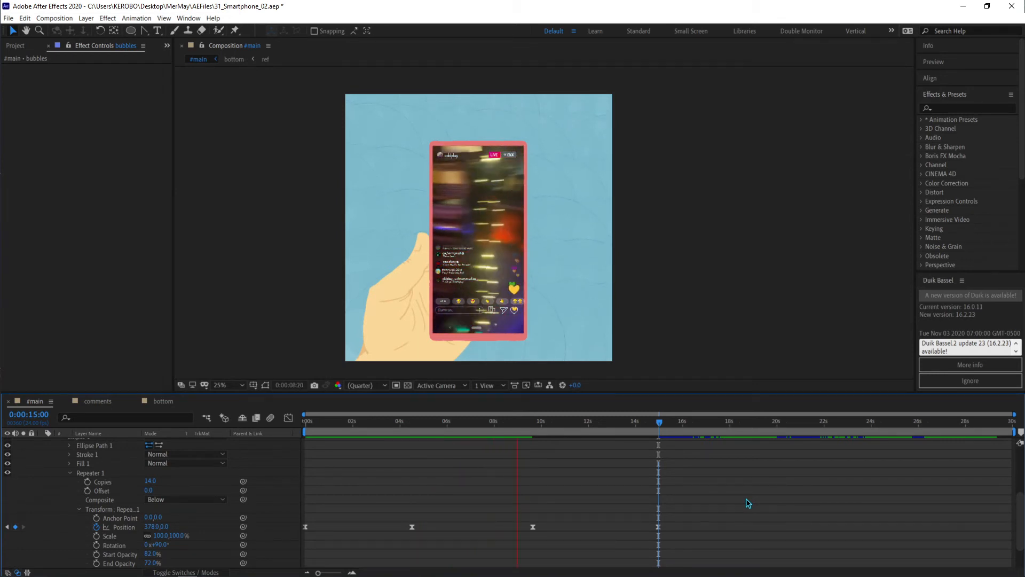
{"action": "key", "text": "space"}
Repeat the four Position keyframes from 0:00:15:00 to the end at 30 seconds, collapse the bubbles layer and save the project.
{"action": "left_click_drag", "start_coordinate": [748, 494], "coordinate": [293, 545]}
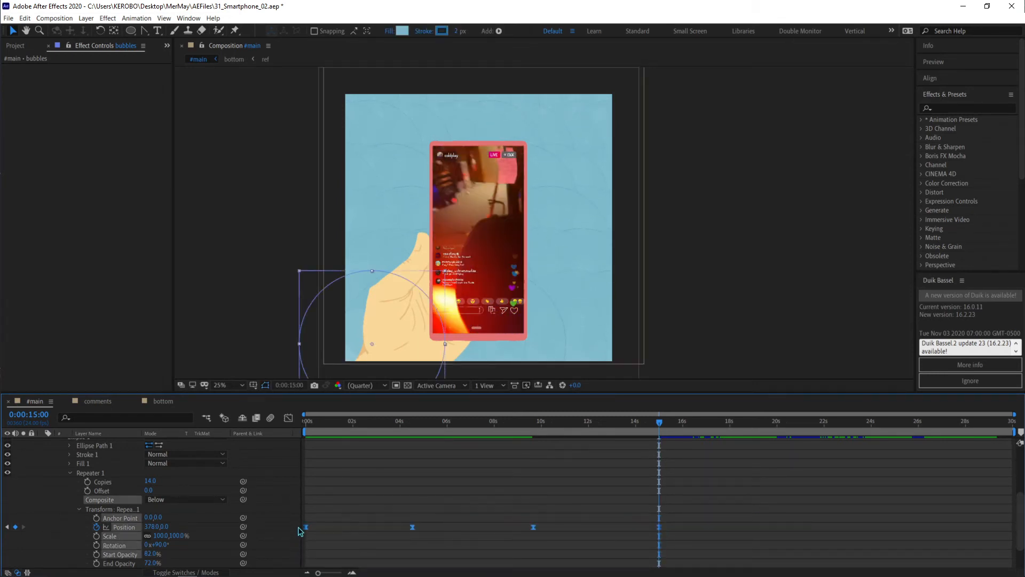
{"action": "left_click", "coordinate": [570, 498]}
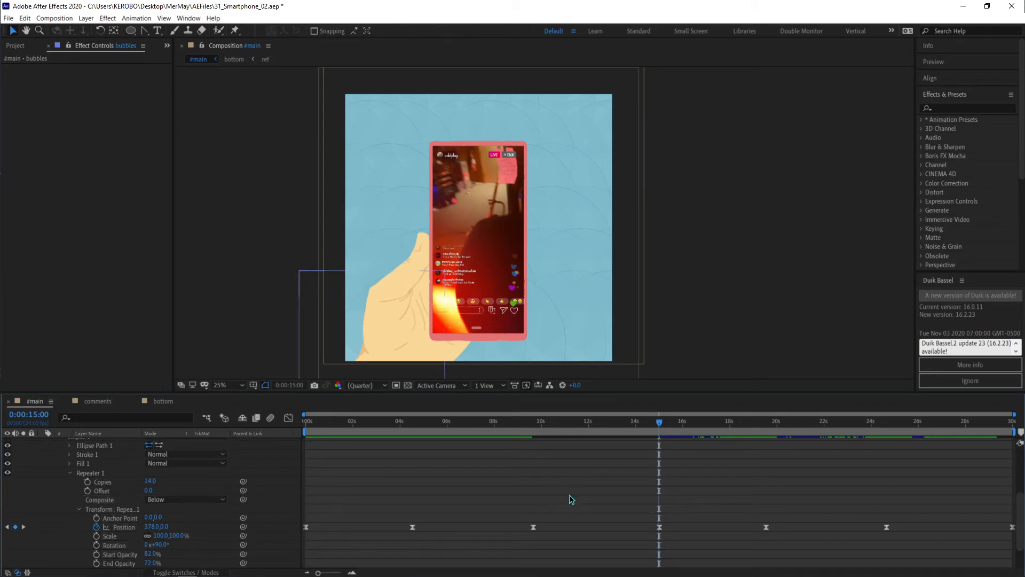
{"action": "key", "text": "u"}
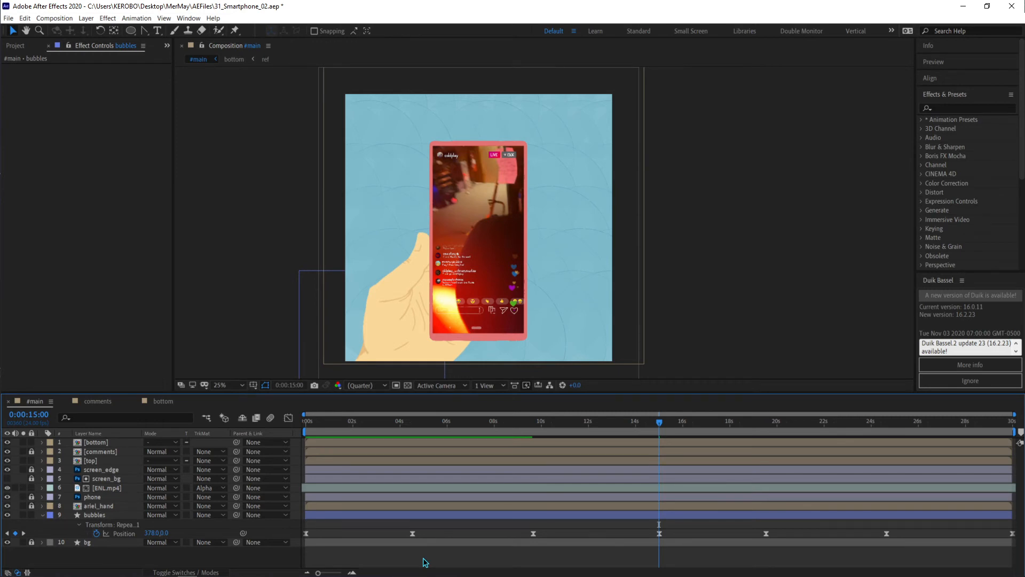
{"action": "key", "text": "u"}
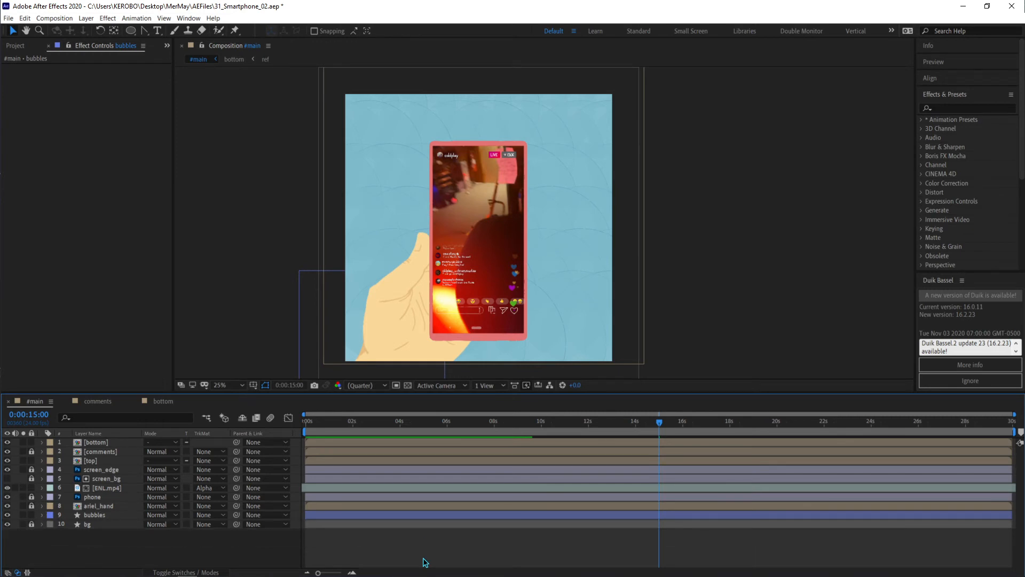
{"action": "key", "text": "ctrl+s"}
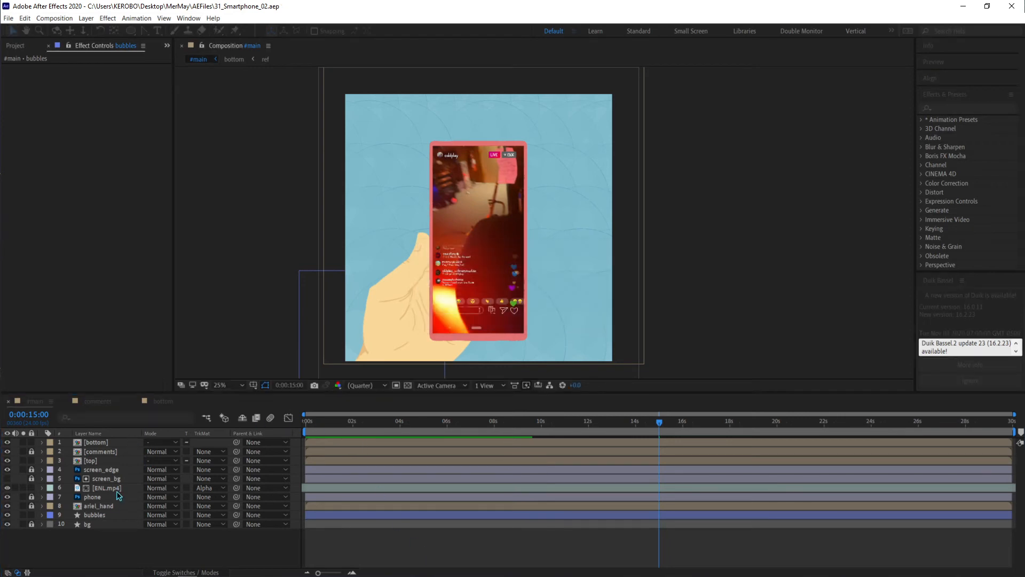
Select the ENL.mp4 video layer and look through the Distort effects for one that suits the phone footage.
{"action": "left_click", "coordinate": [119, 461]}
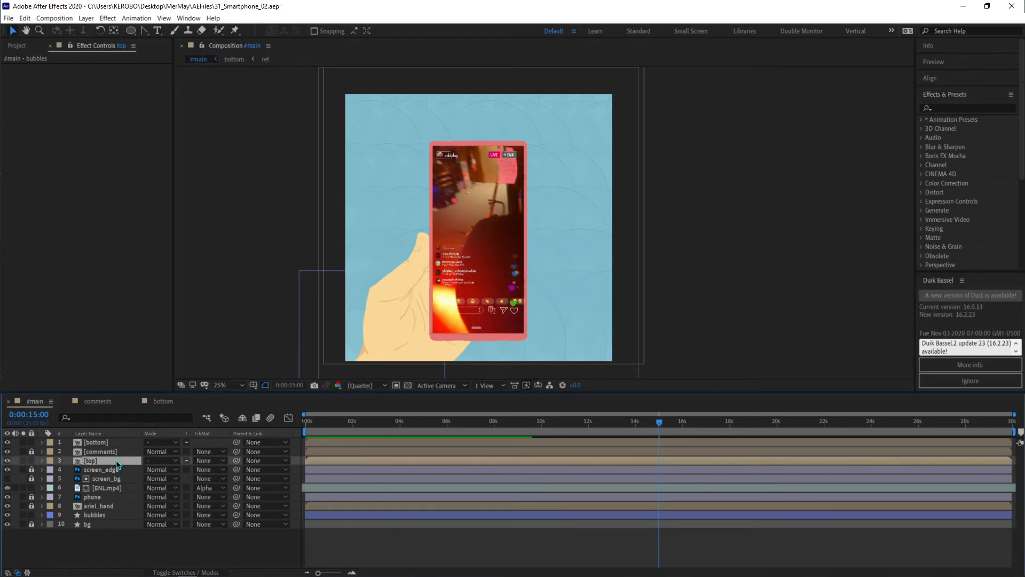
{"action": "left_click", "coordinate": [119, 487]}
{"action": "scroll", "coordinate": [517, 282], "scroll_direction": "up", "scroll_amount": 2}
{"action": "left_click_drag", "start_coordinate": [517, 282], "coordinate": [575, 238]}
{"action": "scroll", "coordinate": [947, 142], "scroll_direction": "down", "scroll_amount": 1}
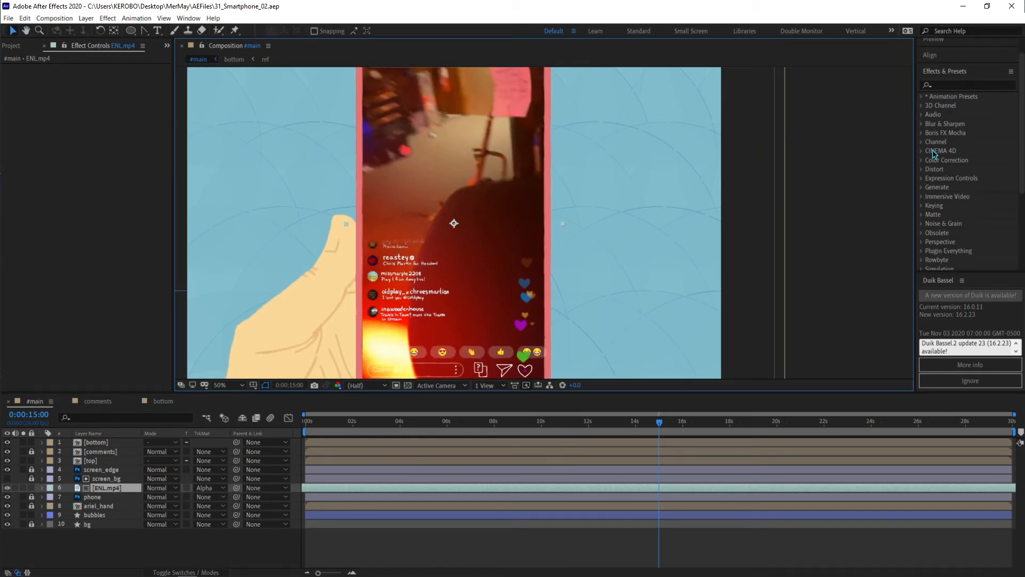
{"action": "left_click", "coordinate": [929, 169]}
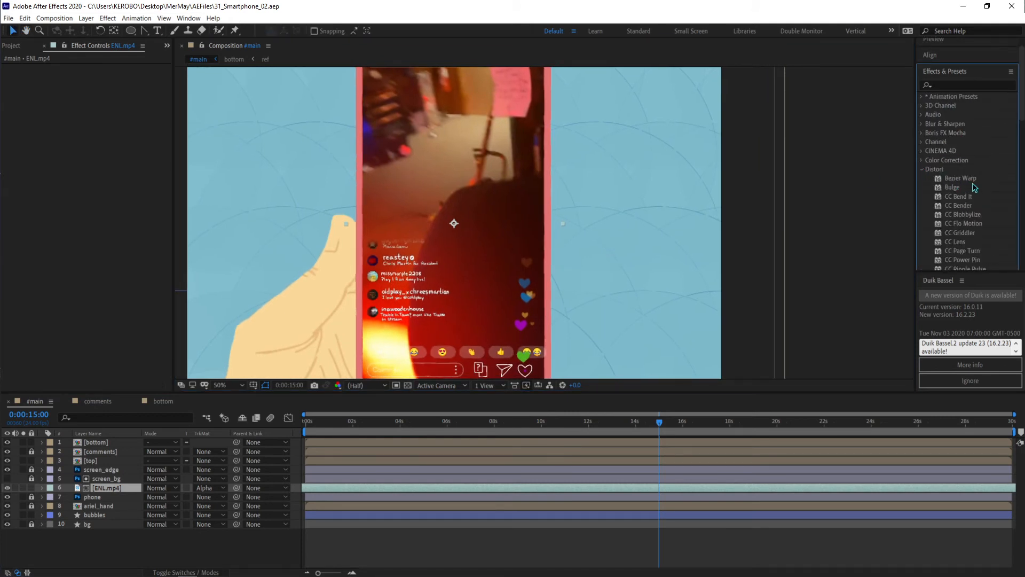
{"action": "scroll", "coordinate": [974, 187], "scroll_direction": "down", "scroll_amount": 5}
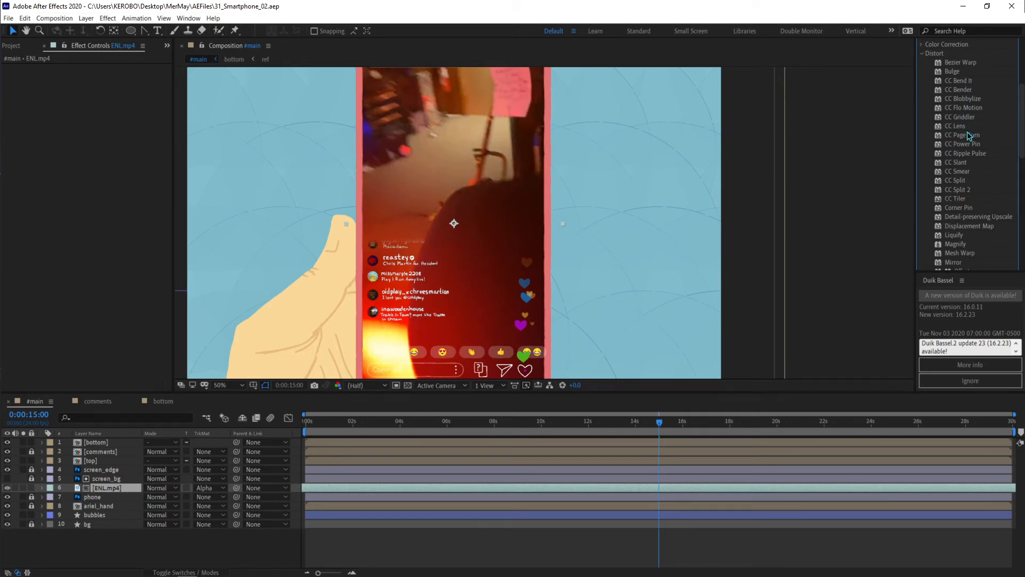
{"action": "scroll", "coordinate": [990, 192], "scroll_direction": "down", "scroll_amount": 5}
{"action": "scroll", "coordinate": [990, 194], "scroll_direction": "up", "scroll_amount": 6}
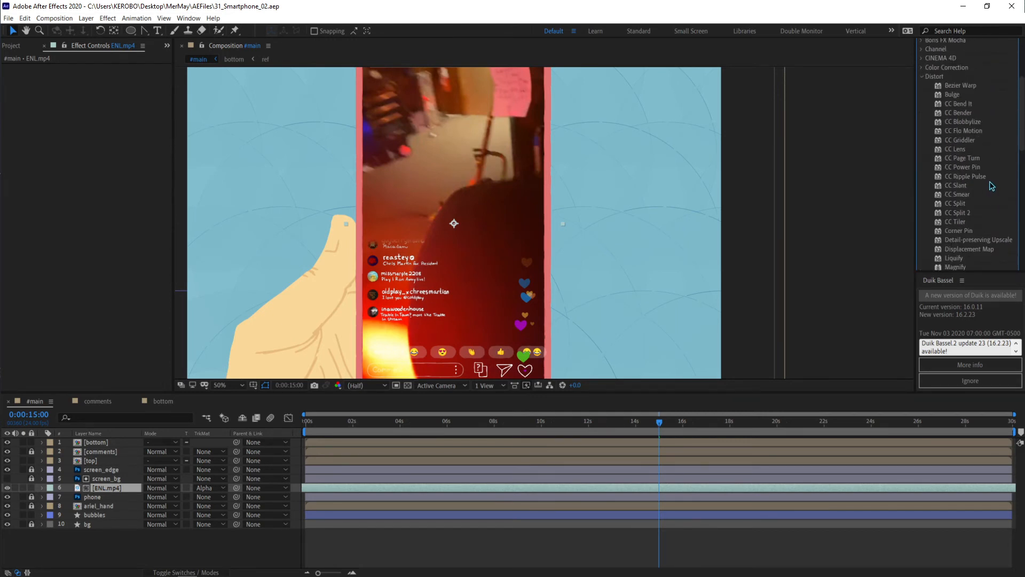
{"action": "scroll", "coordinate": [991, 192], "scroll_direction": "up", "scroll_amount": 3}
{"action": "left_click", "coordinate": [923, 147]}
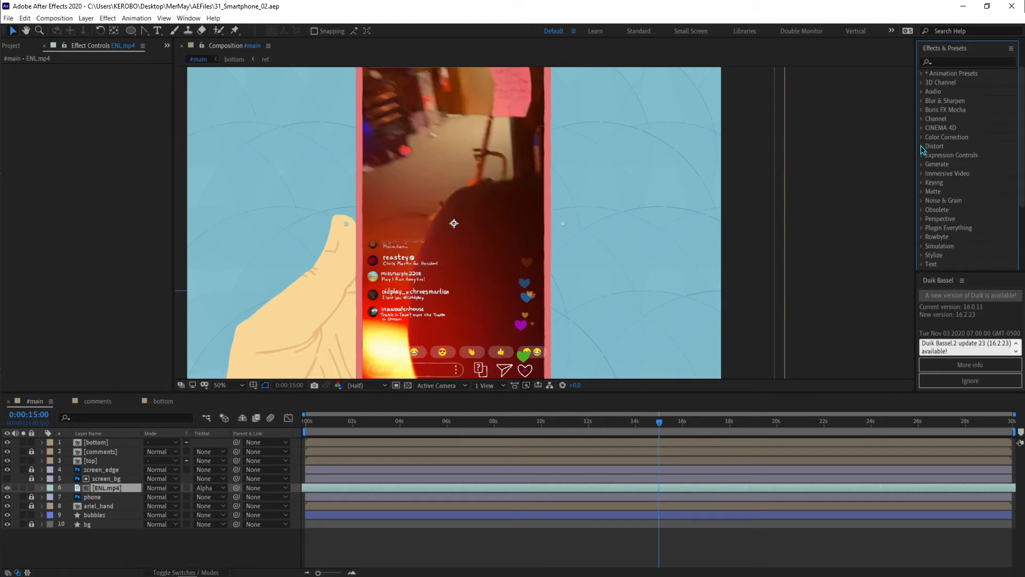
Go over the effect categories and review the complete Distort list again, from Bezier Warp to Wave Warp.
{"action": "scroll", "coordinate": [958, 235], "scroll_direction": "down", "scroll_amount": 2}
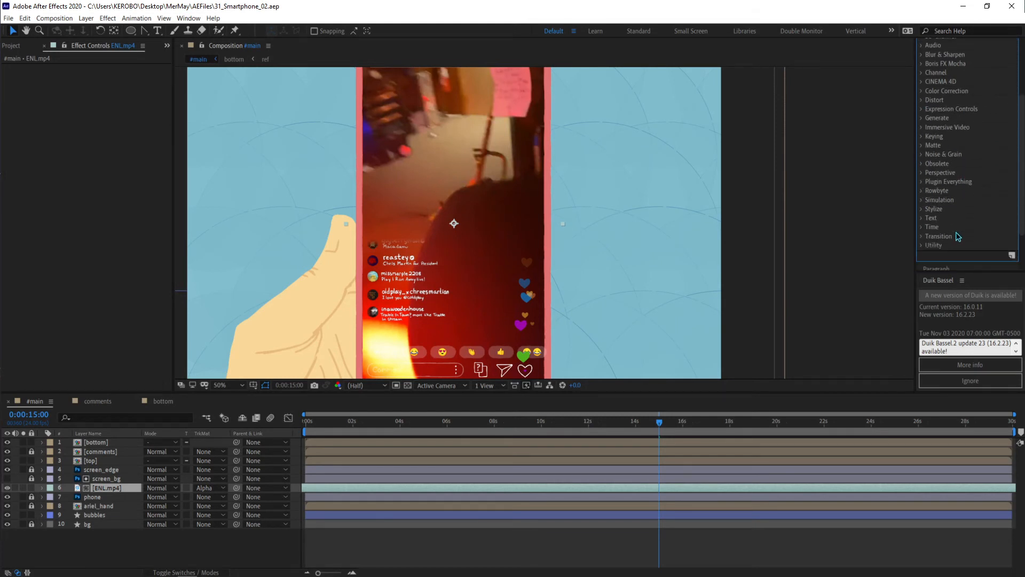
{"action": "scroll", "coordinate": [958, 236], "scroll_direction": "up", "scroll_amount": 1}
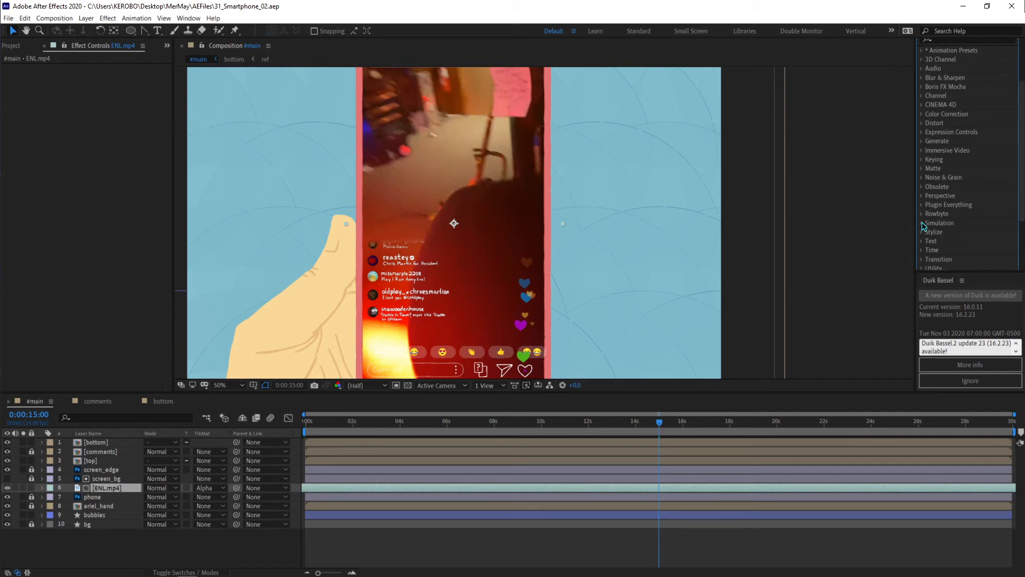
{"action": "left_click", "coordinate": [923, 124]}
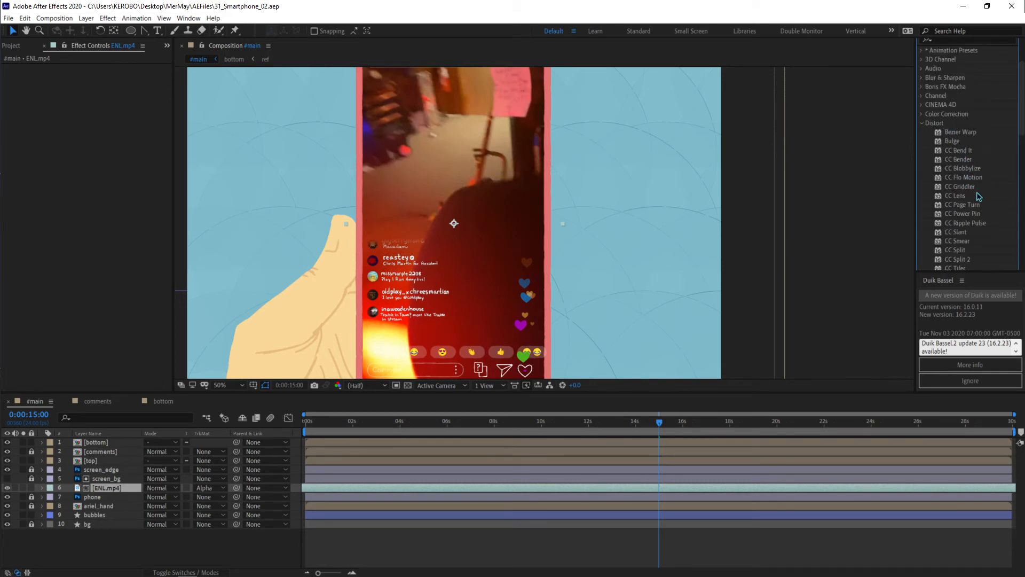
{"action": "scroll", "coordinate": [986, 217], "scroll_direction": "down", "scroll_amount": 1}
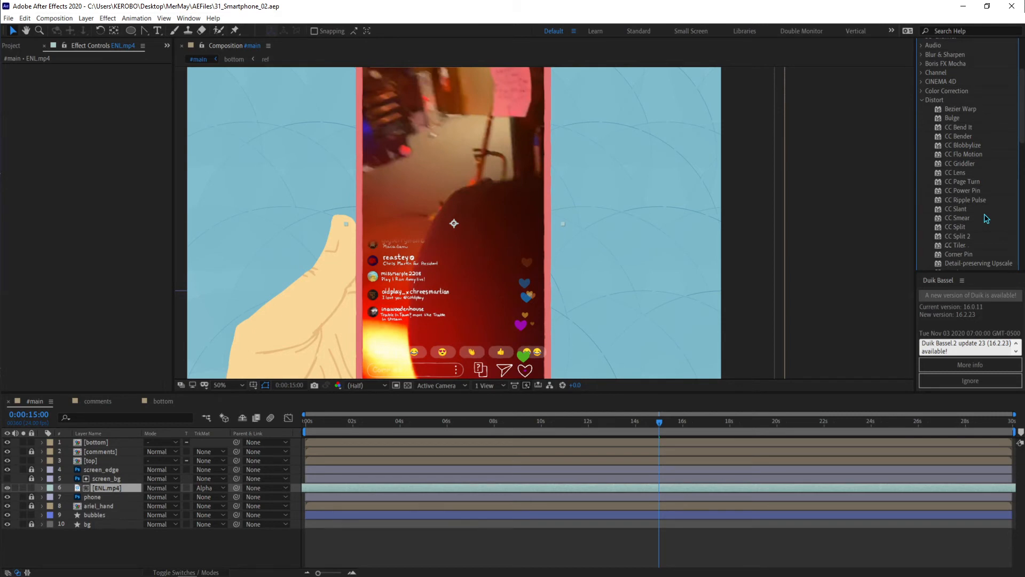
{"action": "scroll", "coordinate": [986, 219], "scroll_direction": "down", "scroll_amount": 1}
{"action": "scroll", "coordinate": [986, 218], "scroll_direction": "down", "scroll_amount": 1}
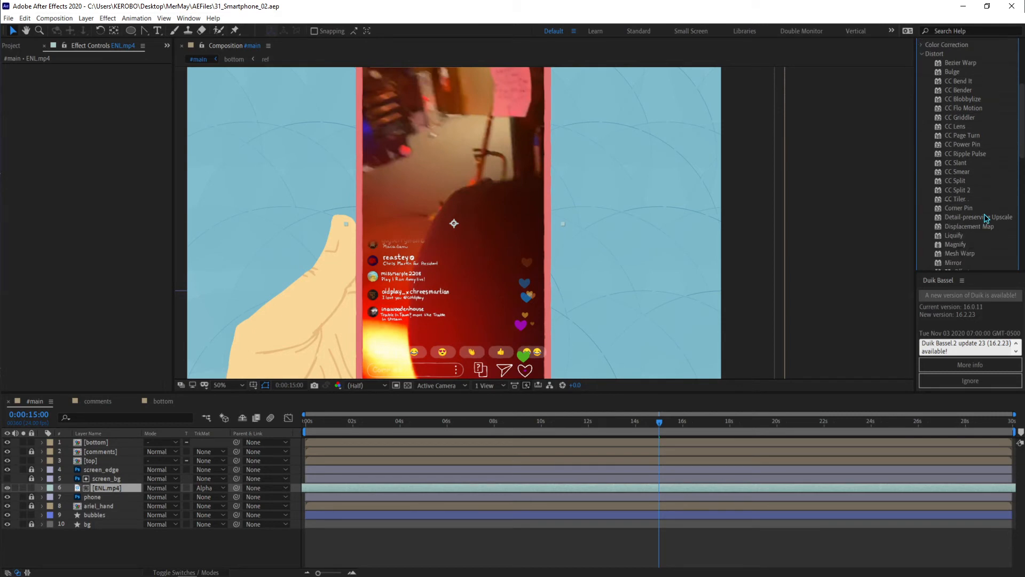
{"action": "scroll", "coordinate": [986, 219], "scroll_direction": "down", "scroll_amount": 1}
{"action": "scroll", "coordinate": [986, 218], "scroll_direction": "down", "scroll_amount": 1}
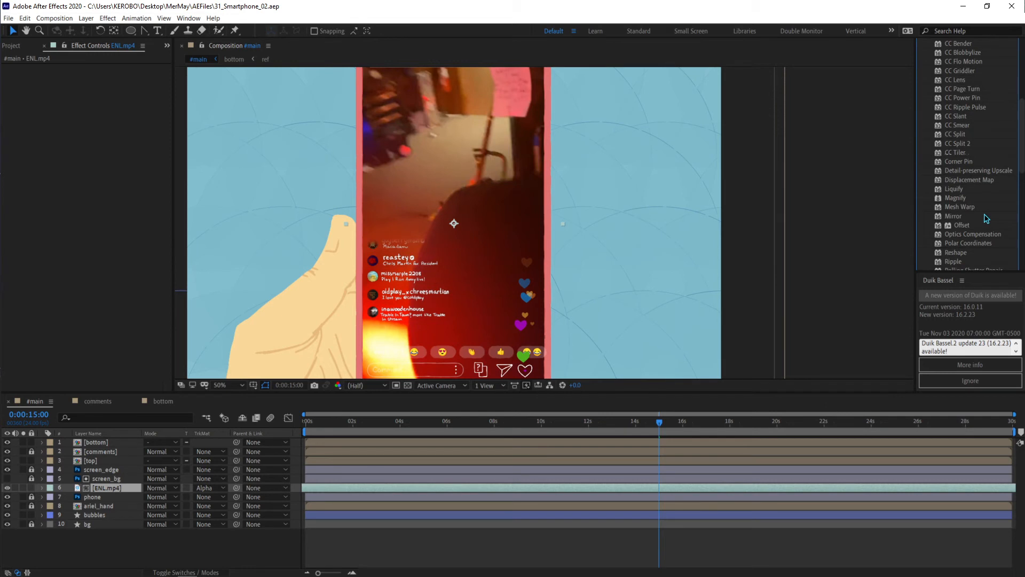
{"action": "scroll", "coordinate": [986, 218], "scroll_direction": "down", "scroll_amount": 1}
{"action": "scroll", "coordinate": [986, 219], "scroll_direction": "down", "scroll_amount": 1}
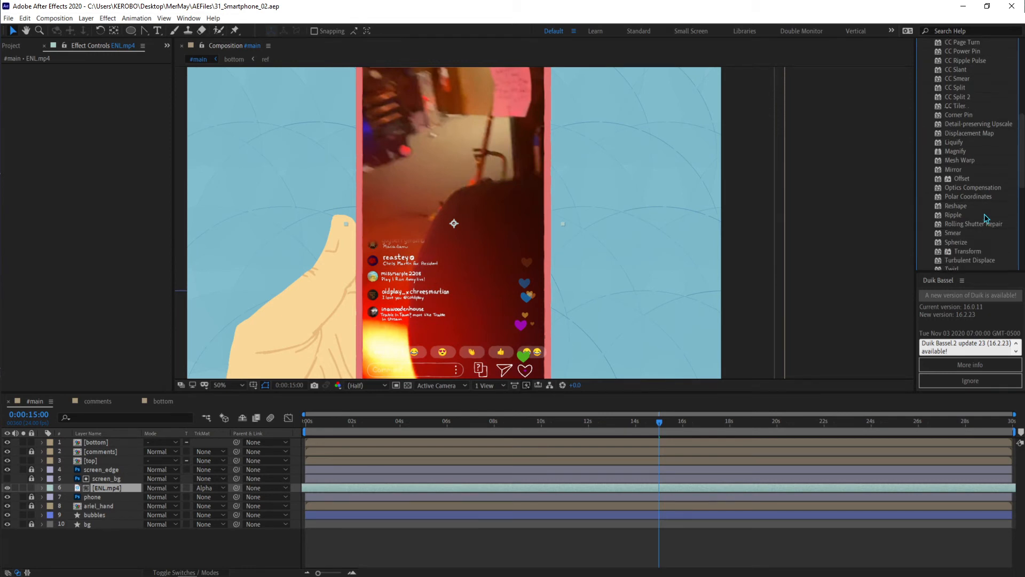
{"action": "scroll", "coordinate": [985, 215], "scroll_direction": "up", "scroll_amount": 6}
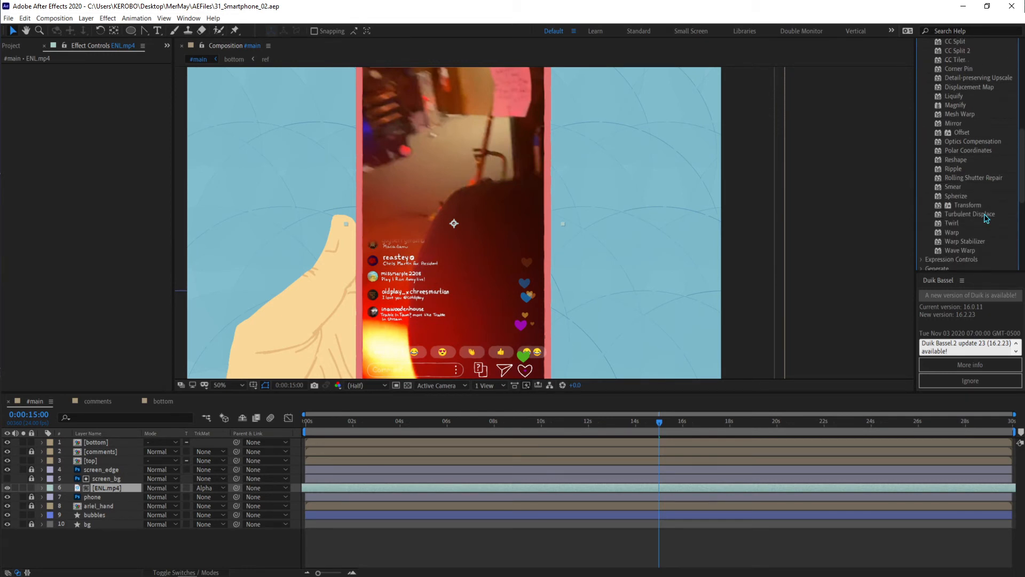
{"action": "scroll", "coordinate": [986, 215], "scroll_direction": "up", "scroll_amount": 4}
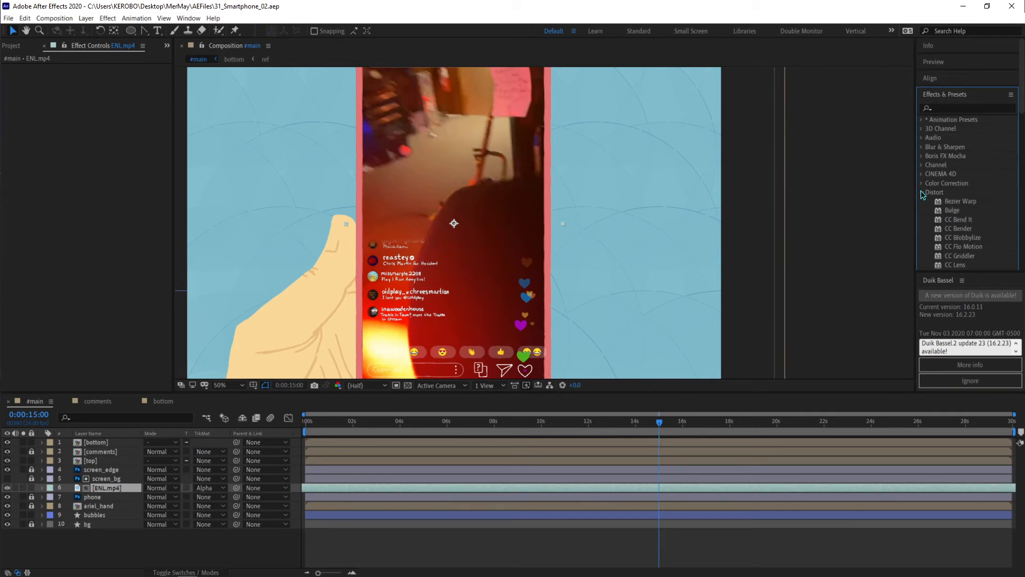
{"action": "left_click", "coordinate": [920, 192]}
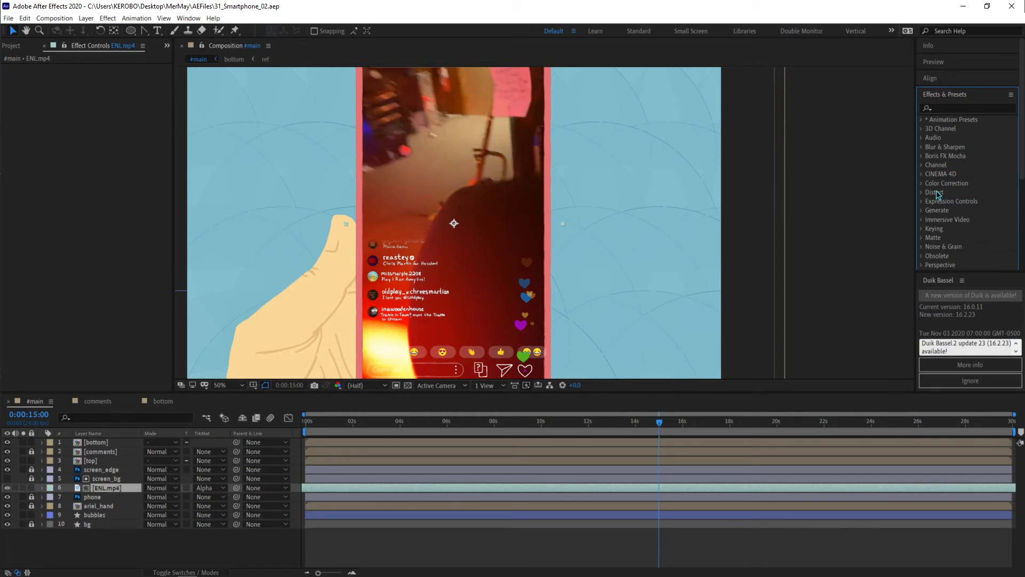
Check the remaining effect categories and examine the Simulation effects, then collapse that category.
{"action": "scroll", "coordinate": [942, 216], "scroll_direction": "down", "scroll_amount": 1}
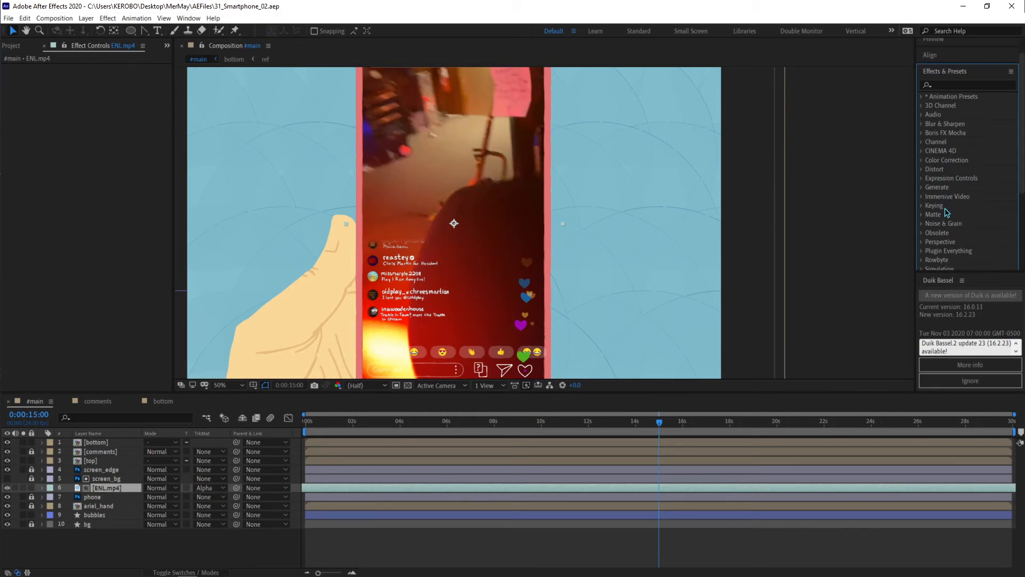
{"action": "scroll", "coordinate": [933, 225], "scroll_direction": "down", "scroll_amount": 1}
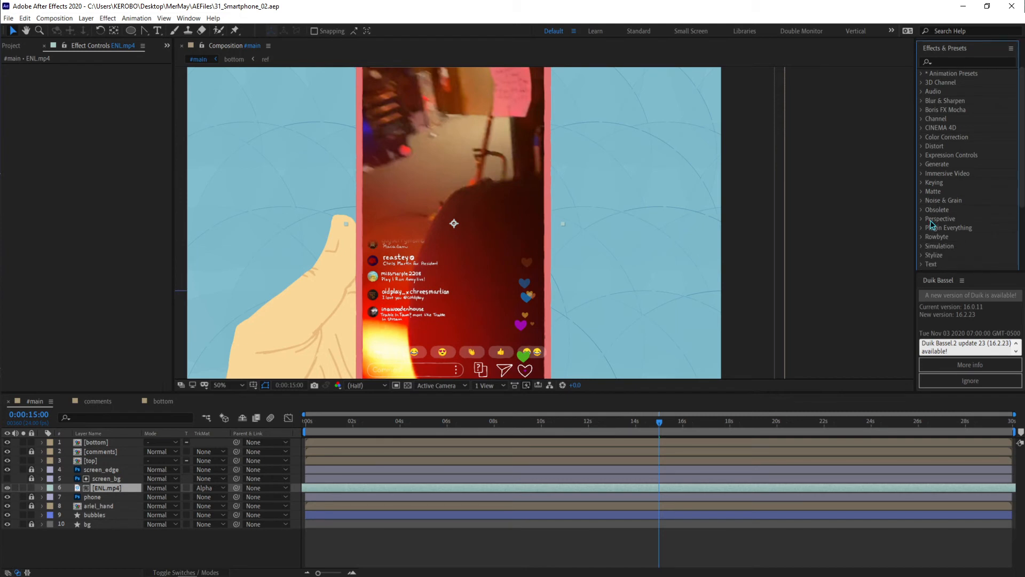
{"action": "scroll", "coordinate": [932, 223], "scroll_direction": "down", "scroll_amount": 1}
{"action": "scroll", "coordinate": [929, 210], "scroll_direction": "down", "scroll_amount": 1}
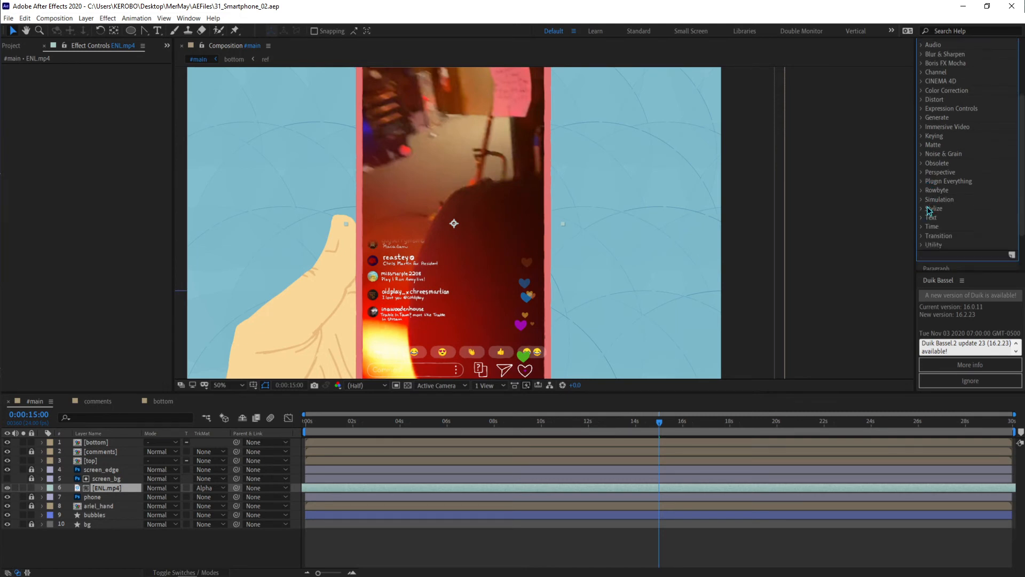
{"action": "left_click", "coordinate": [920, 200]}
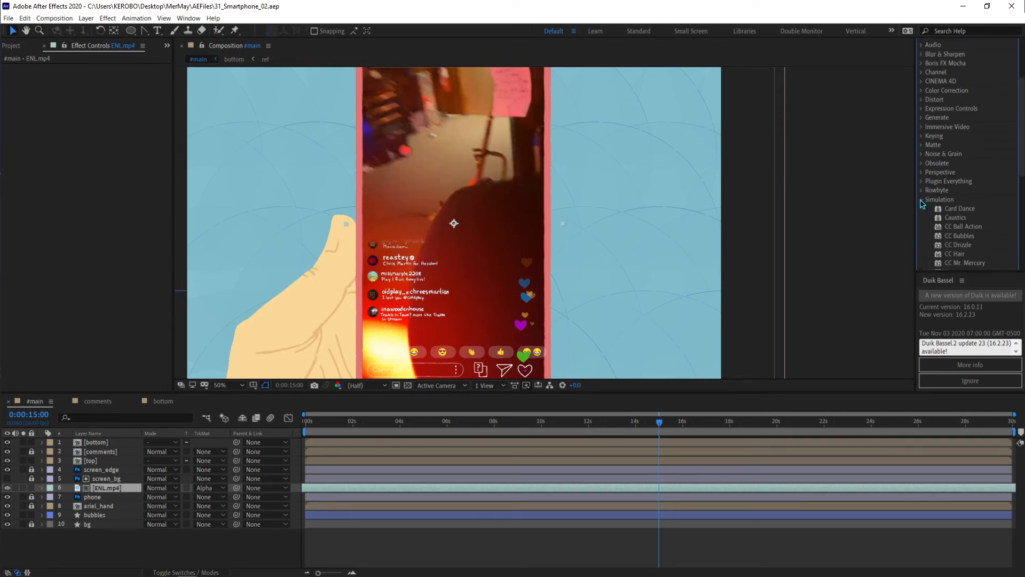
{"action": "scroll", "coordinate": [920, 200], "scroll_direction": "down", "scroll_amount": 3}
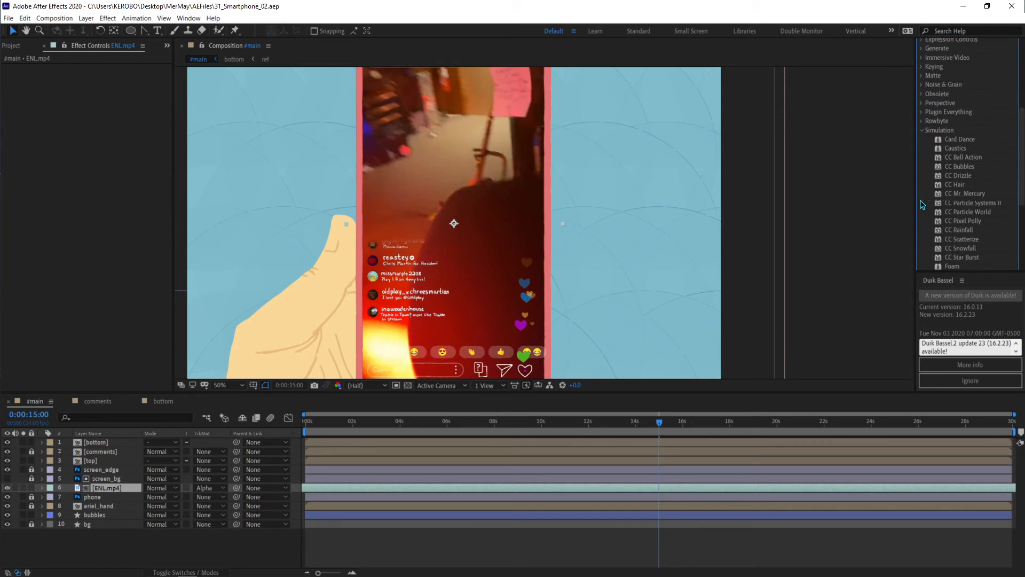
{"action": "scroll", "coordinate": [920, 200], "scroll_direction": "down", "scroll_amount": 3}
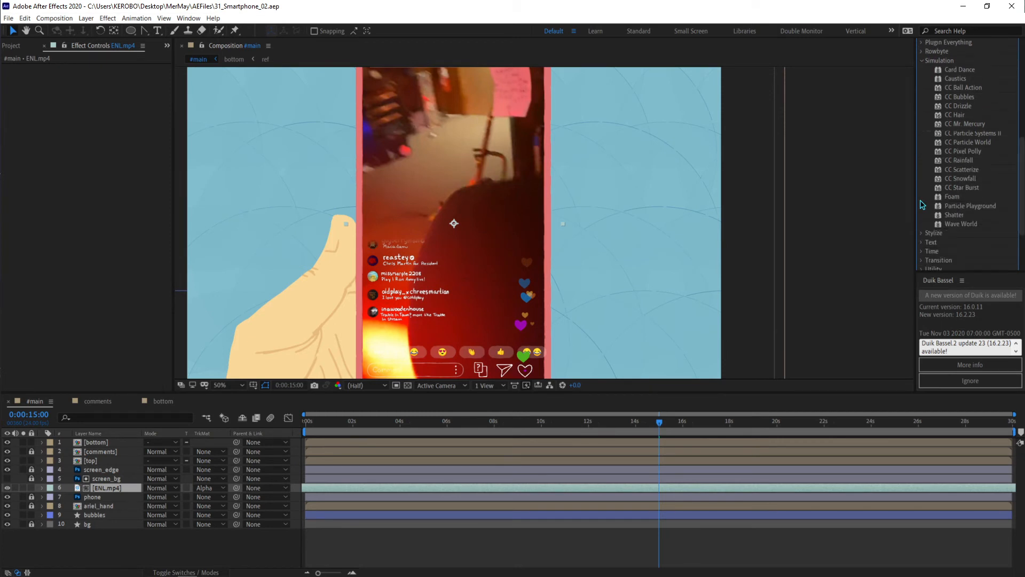
{"action": "scroll", "coordinate": [920, 201], "scroll_direction": "up", "scroll_amount": 3}
{"action": "left_click", "coordinate": [921, 129]}
{"action": "scroll", "coordinate": [950, 102], "scroll_direction": "up", "scroll_amount": 5}
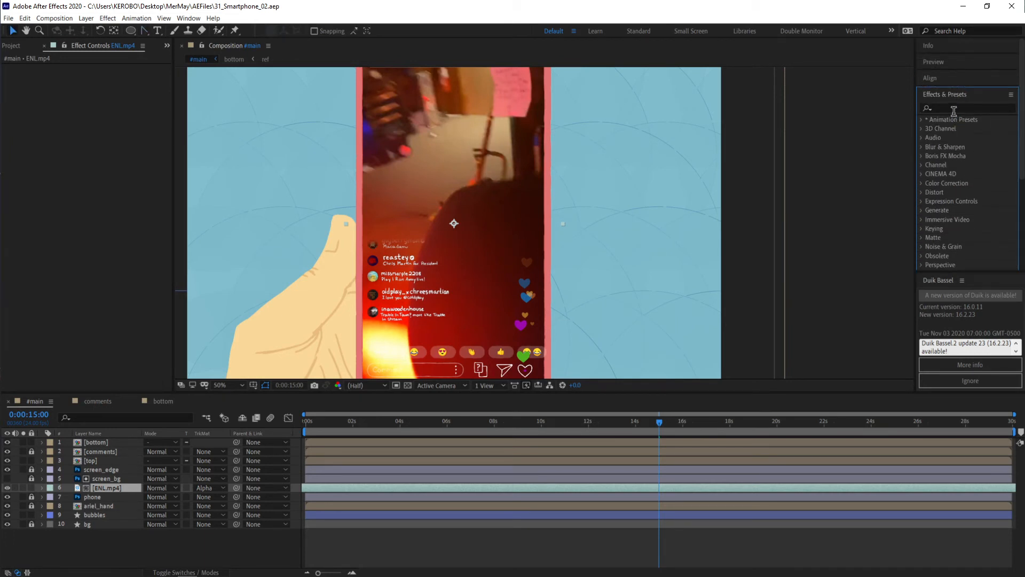
Search the effects for "edge" and apply Find Edges to the ENL.mp4 layer.
{"action": "left_click", "coordinate": [953, 107]}
{"action": "type", "text": "edge"}
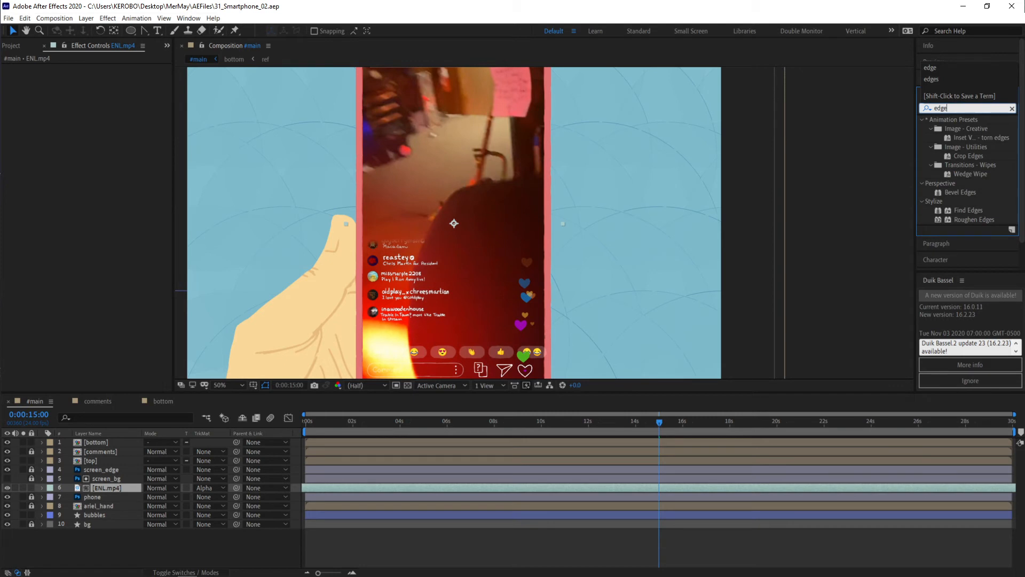
{"action": "left_click_drag", "start_coordinate": [980, 211], "coordinate": [715, 488]}
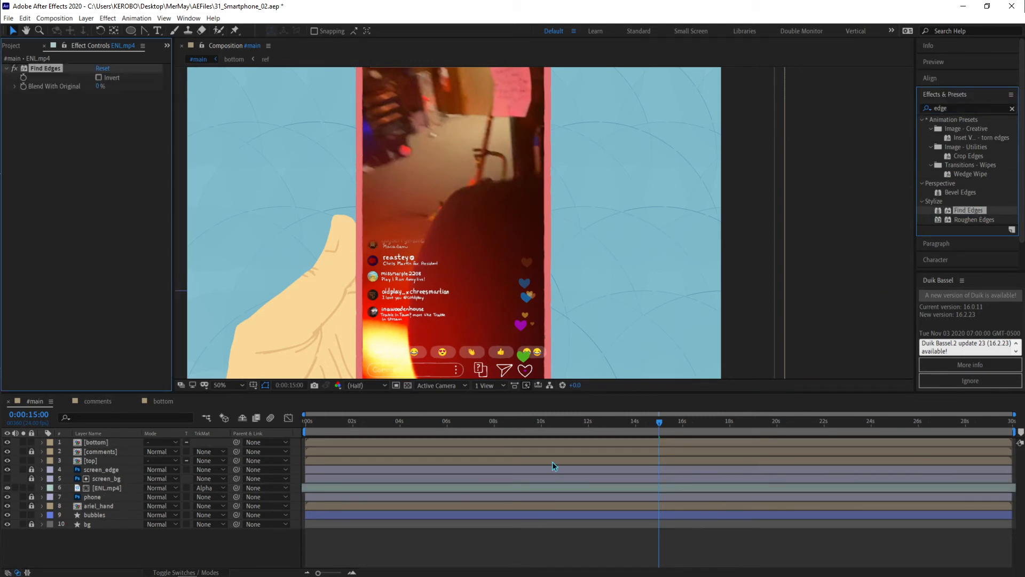
{"action": "key", "text": "comma"}
{"action": "key", "text": "period"}
Invert the Find Edges result, blend it partly with the original and move to 0:00:00:17.
{"action": "left_click", "coordinate": [99, 78]}
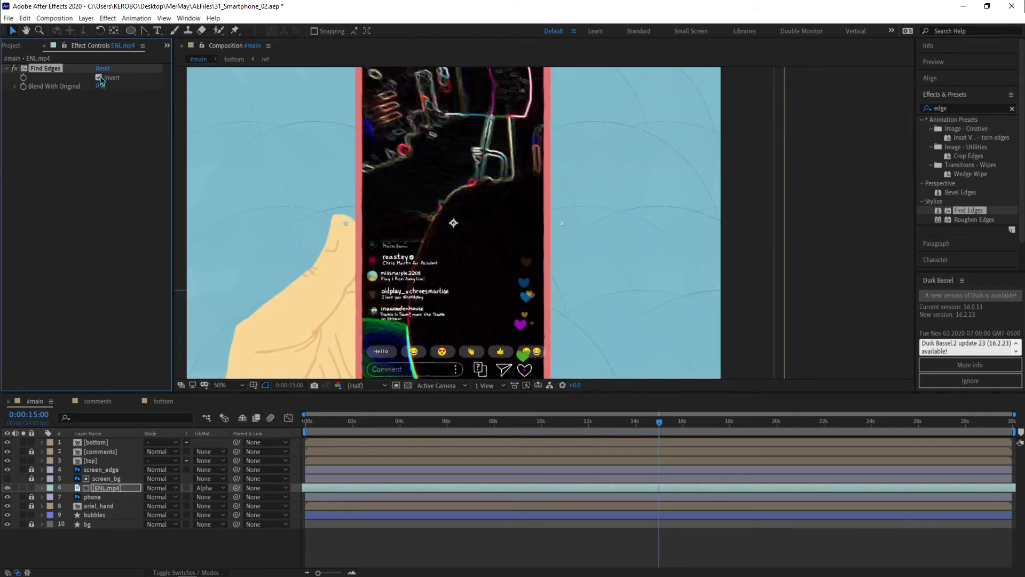
{"action": "left_click_drag", "start_coordinate": [97, 87], "coordinate": [123, 94]}
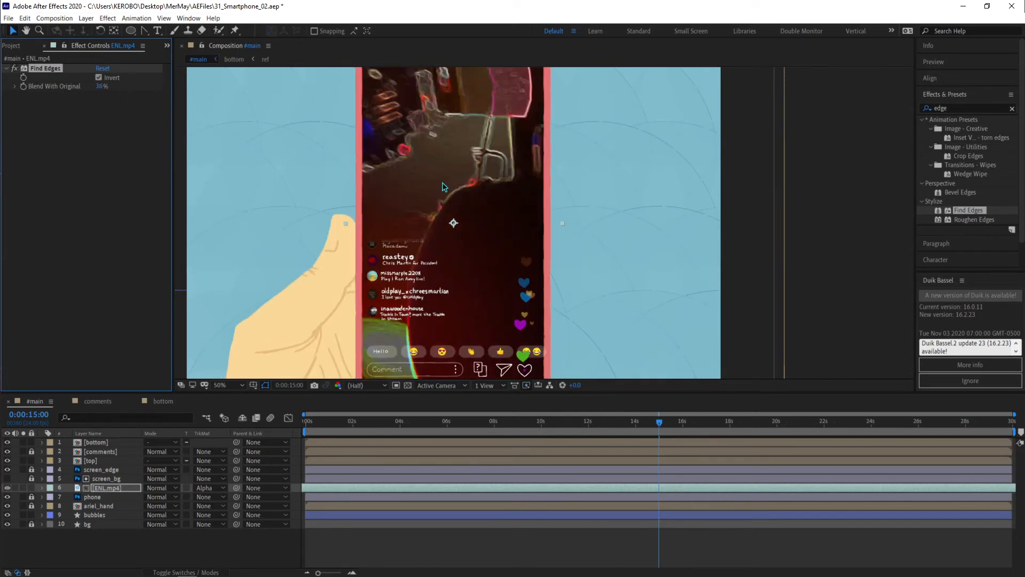
{"action": "left_click", "coordinate": [322, 420]}
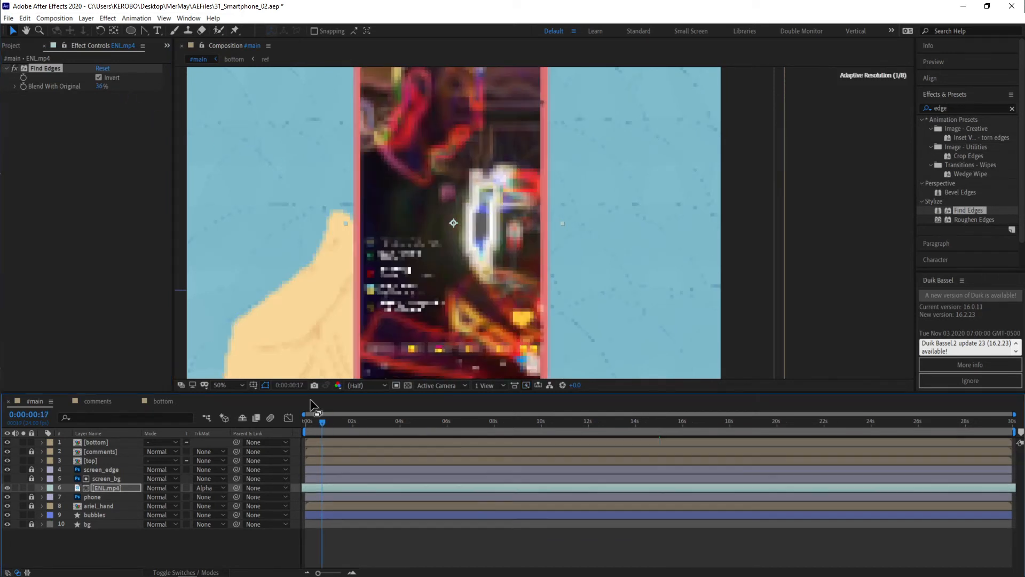
Turn off Invert in Find Edges and set Blend With Original to 20%.
{"action": "left_click", "coordinate": [98, 77]}
{"action": "left_click", "coordinate": [101, 86]}
{"action": "type", "text": "20"}
{"action": "key", "text": "Return"}
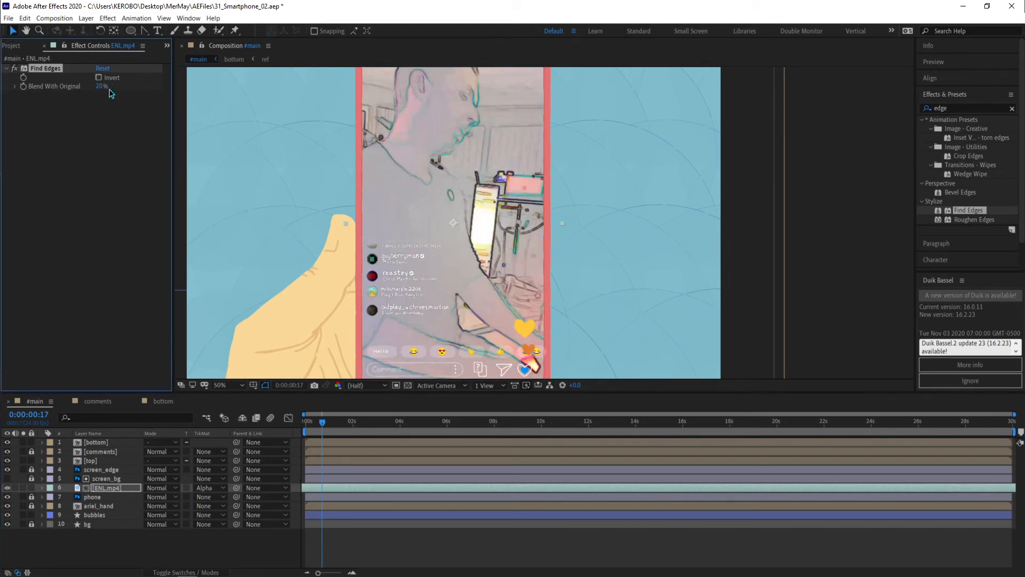
Try a Find Edges Blend With Original of 100%, then reduce it to 95%.
{"action": "left_click", "coordinate": [99, 87]}
{"action": "type", "text": "100"}
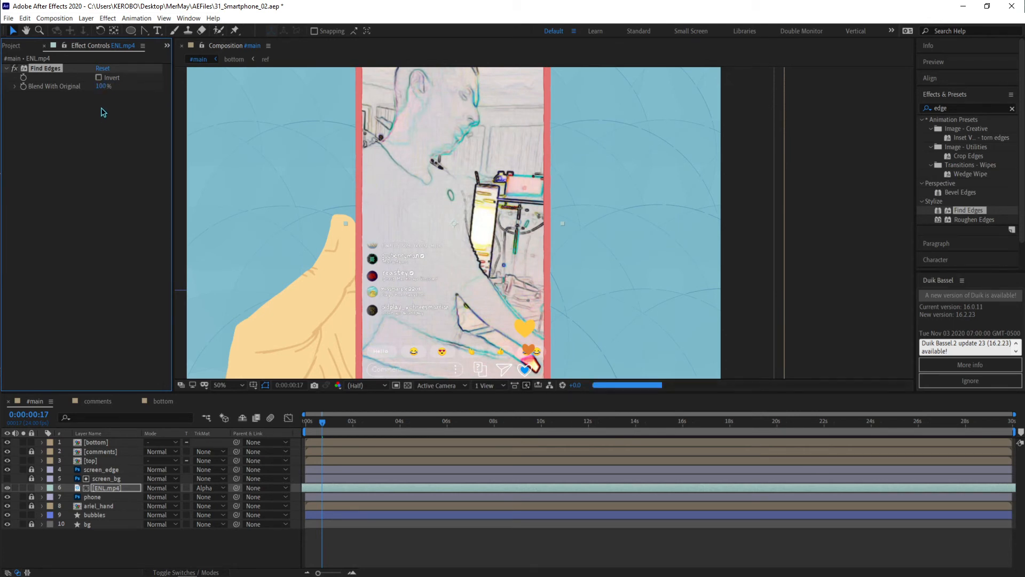
{"action": "key", "text": "Return"}
{"action": "key", "text": "ctrl+Down"}
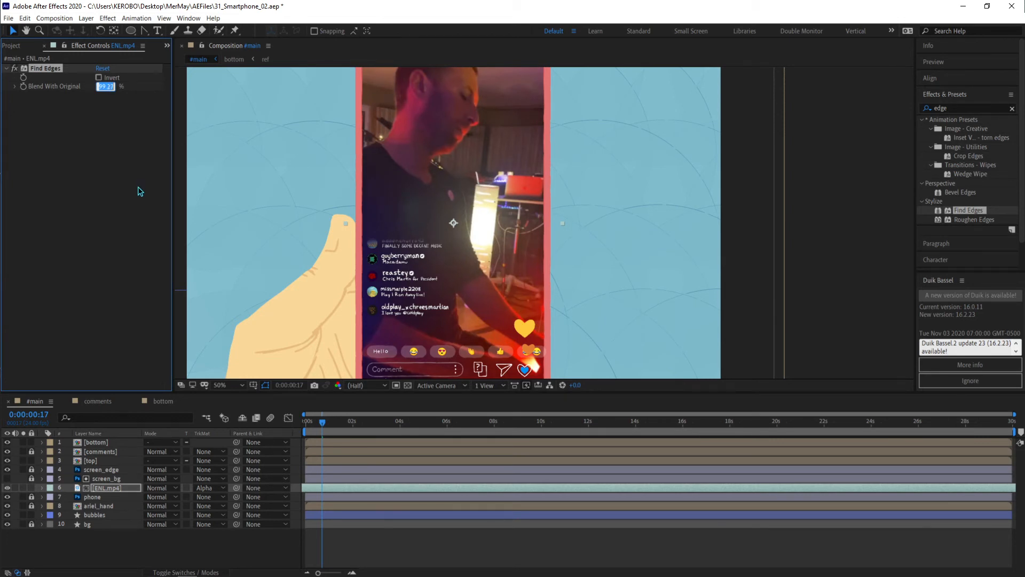
{"action": "type", "text": "95"}
{"action": "key", "text": "Return"}
Turn on Invert in Find Edges and set Blend With Original to 85%.
{"action": "left_click", "coordinate": [98, 78]}
{"action": "left_click", "coordinate": [101, 86]}
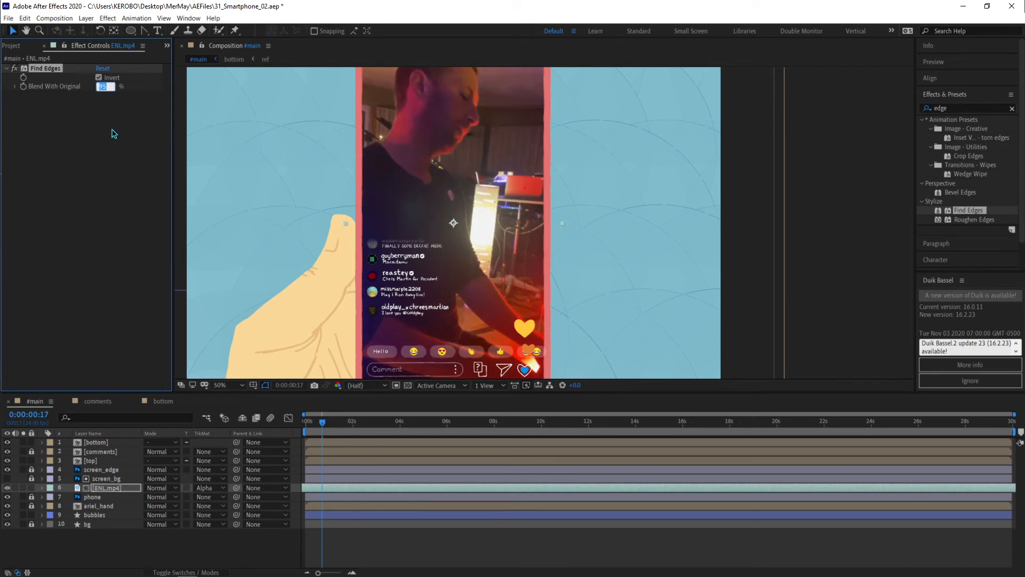
{"action": "type", "text": "85"}
{"action": "key", "text": "Return"}
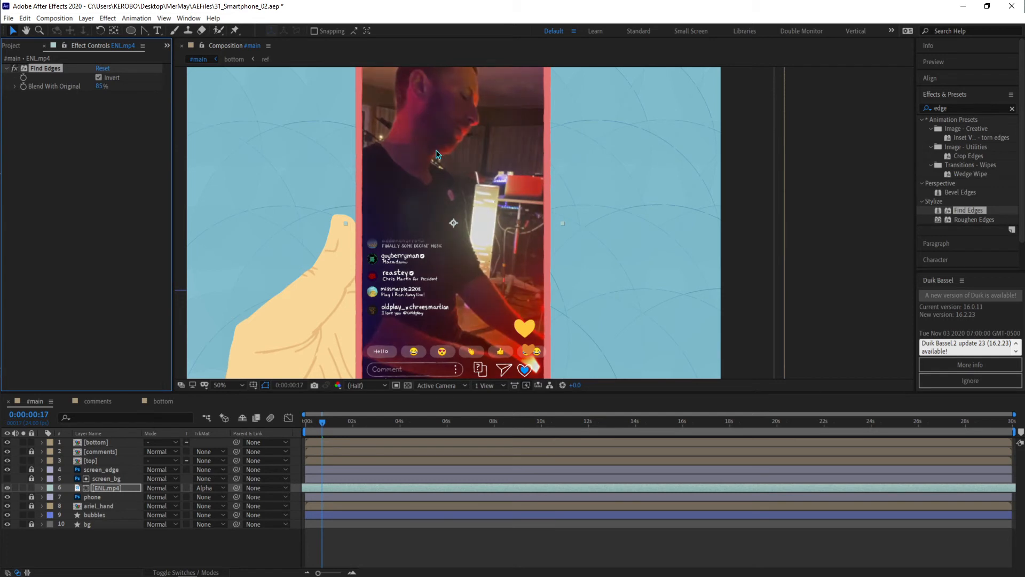
Set the Find Edges Blend With Original to 75% on the phone's video layer.
{"action": "key", "text": "comma"}
{"action": "key", "text": "period"}
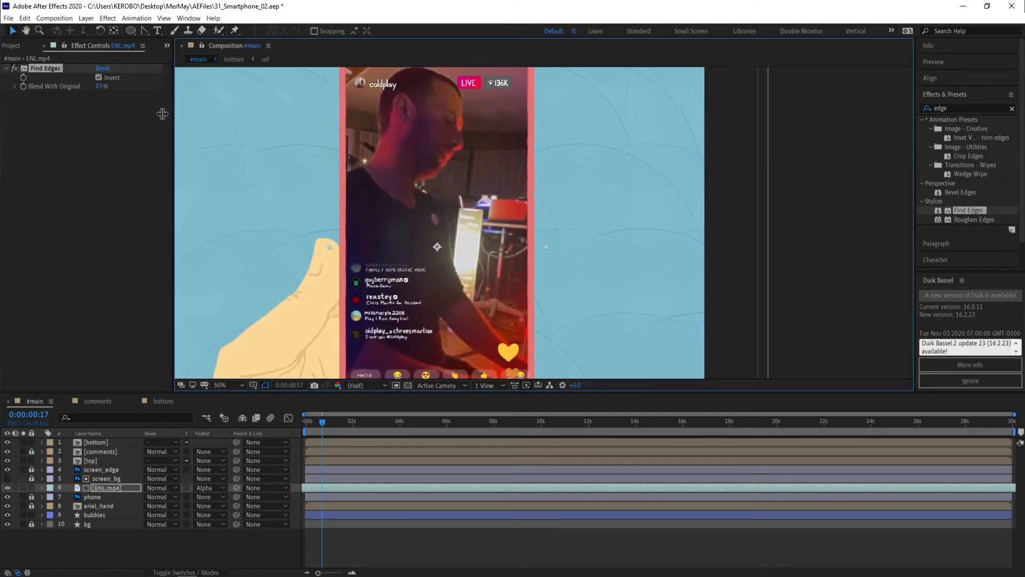
{"action": "left_click_drag", "start_coordinate": [96, 89], "coordinate": [106, 86]}
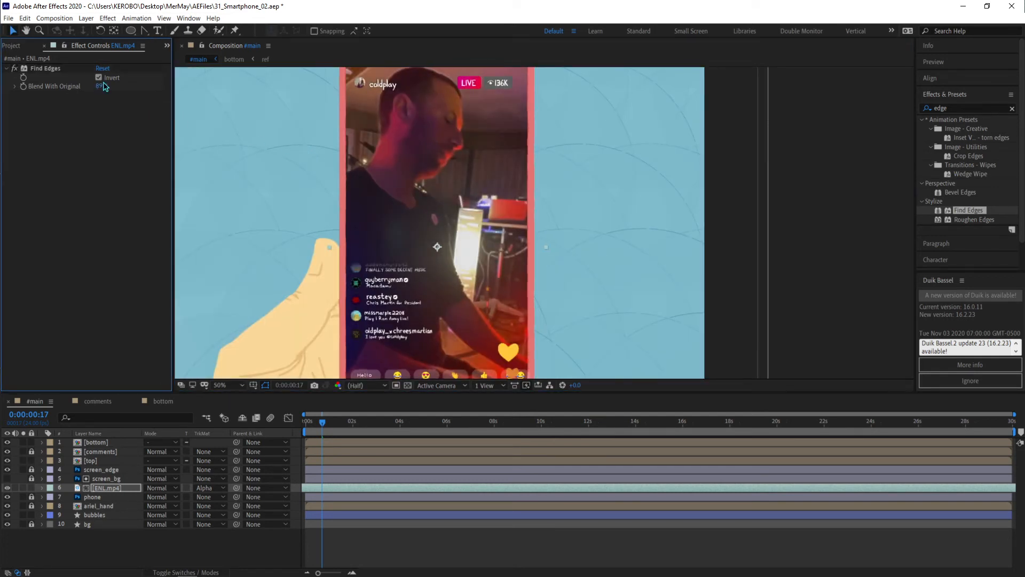
{"action": "key", "text": "F2"}
{"action": "left_click", "coordinate": [101, 87]}
{"action": "type", "text": "75"}
{"action": "key", "text": "Return"}
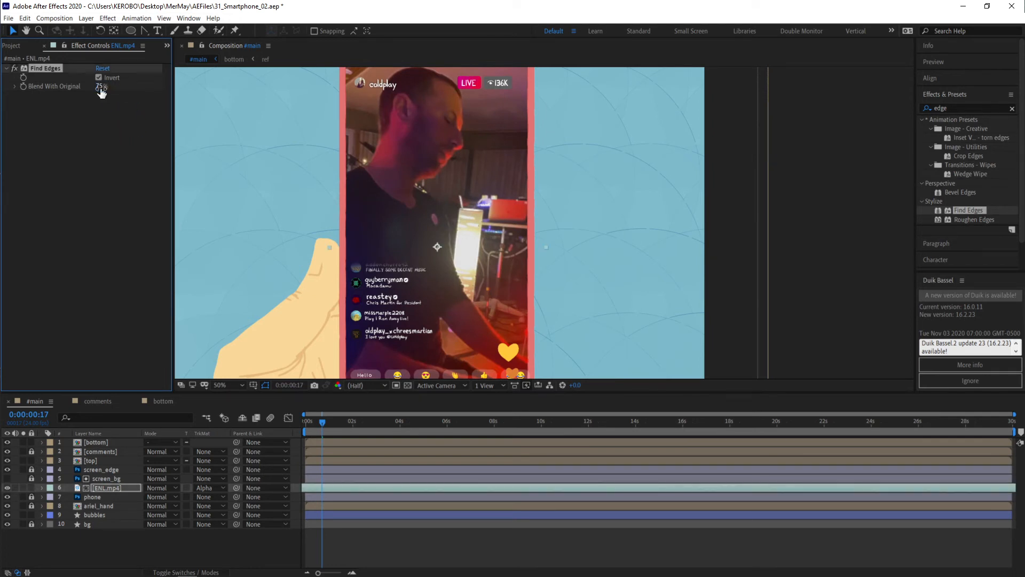
Try the Find Edges effect without Invert, then turn Invert back on.
{"action": "scroll", "coordinate": [466, 192], "scroll_direction": "down", "scroll_amount": 3}
{"action": "scroll", "coordinate": [466, 192], "scroll_direction": "up", "scroll_amount": 3}
{"action": "left_click", "coordinate": [98, 78]}
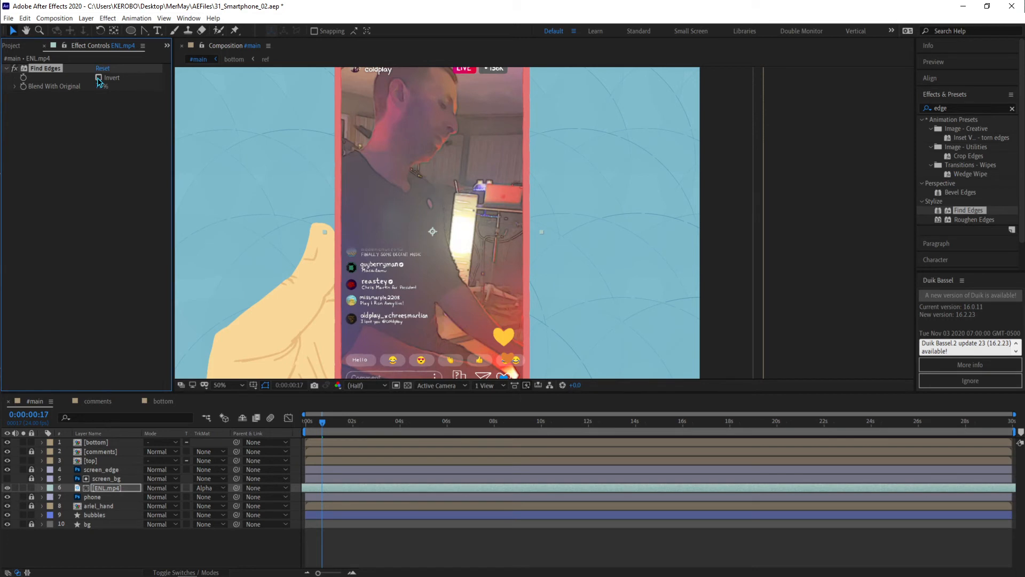
{"action": "left_click", "coordinate": [98, 78]}
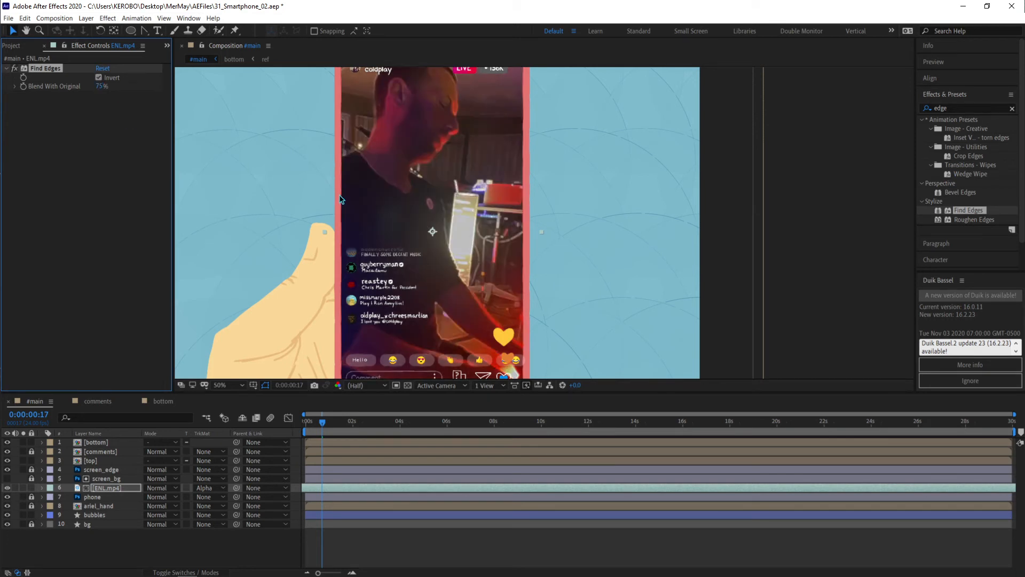
Play back the animation to check the Find Edges look on the phone video.
{"action": "scroll", "coordinate": [340, 199], "scroll_direction": "down", "scroll_amount": 2}
{"action": "key", "text": "space"}
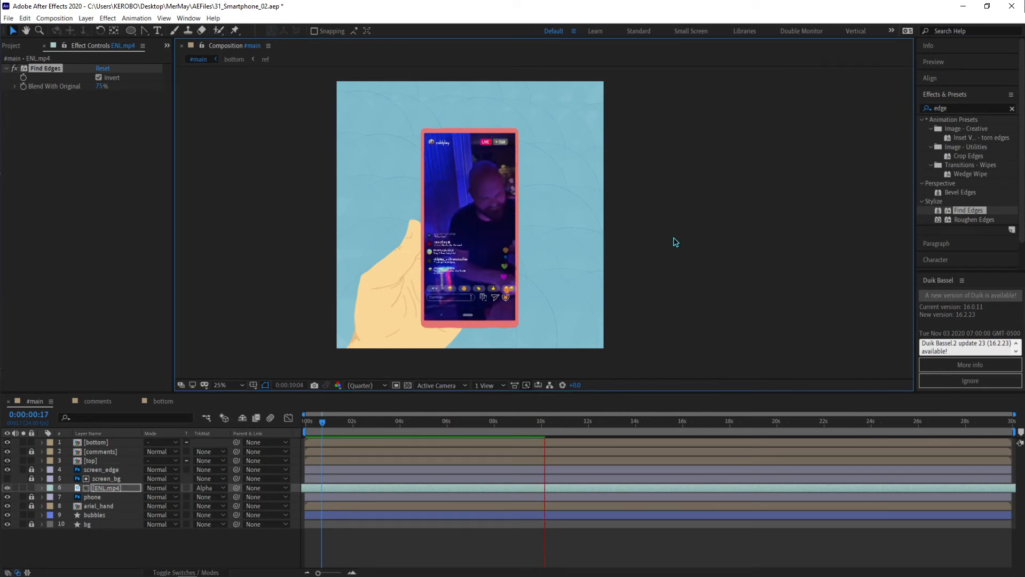
{"action": "key", "text": "space"}
Try Roughen Edges on the bubbles layer with Border 14.40, Edge Sharpness 1.33 and a larger Scale, then remove the effect.
{"action": "left_click_drag", "start_coordinate": [973, 220], "coordinate": [363, 514]}
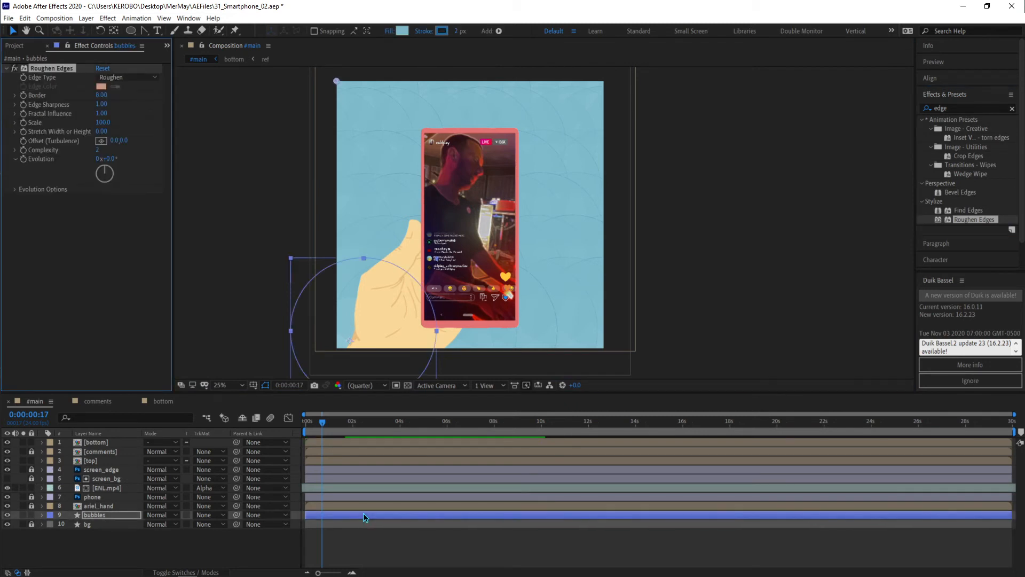
{"action": "key", "text": "period"}
{"action": "left_click_drag", "start_coordinate": [522, 244], "coordinate": [559, 171]}
{"action": "left_click_drag", "start_coordinate": [102, 96], "coordinate": [140, 98]}
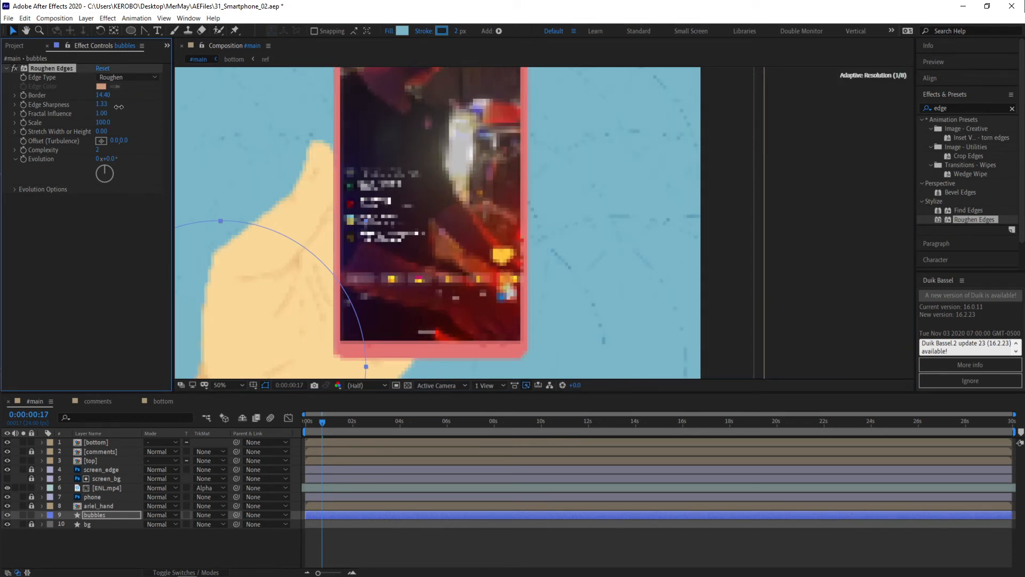
{"action": "left_click_drag", "start_coordinate": [136, 125], "coordinate": [226, 126]}
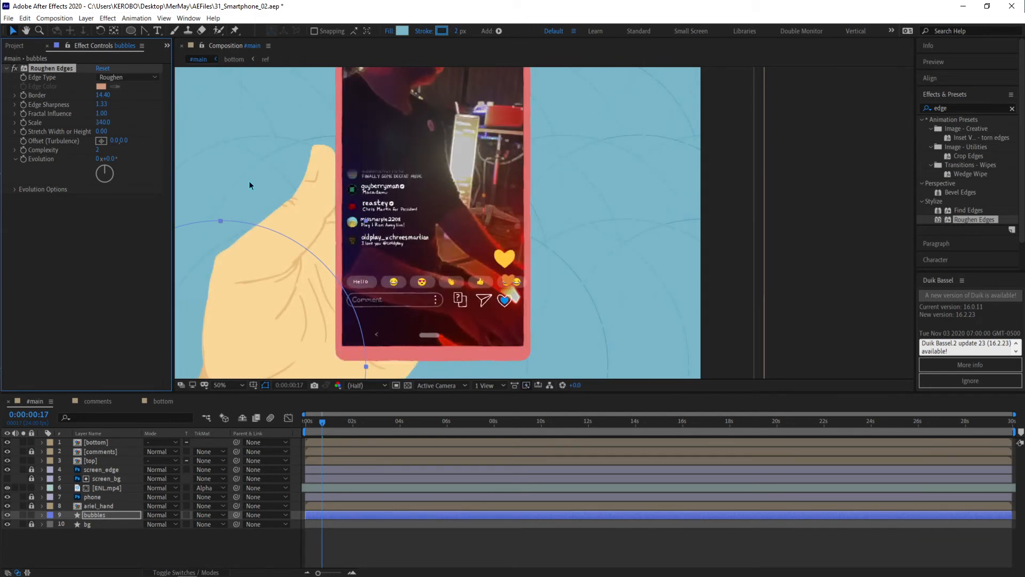
{"action": "scroll", "coordinate": [248, 180], "scroll_direction": "down", "scroll_amount": 2}
{"action": "scroll", "coordinate": [241, 176], "scroll_direction": "up", "scroll_amount": 2}
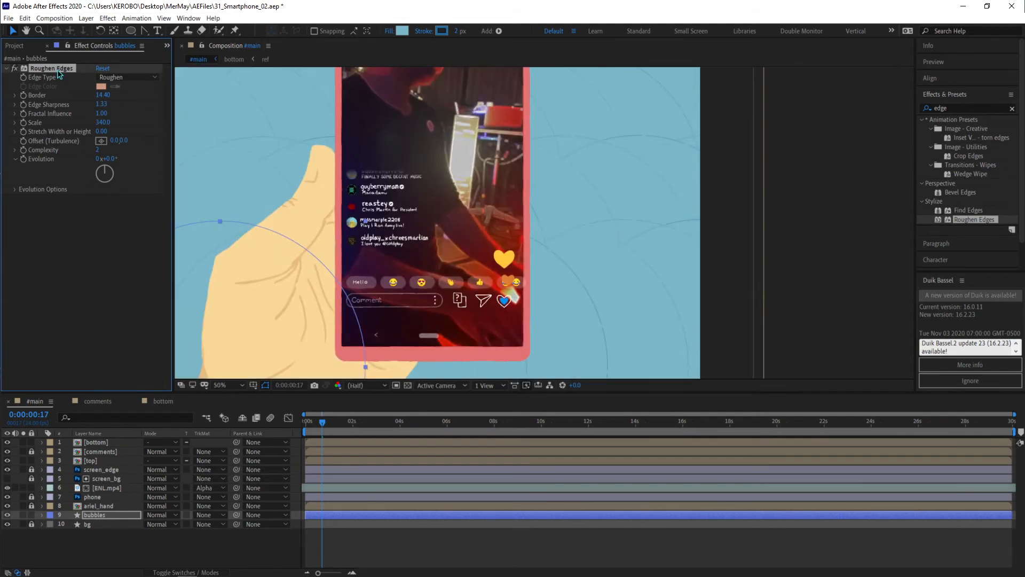
{"action": "key", "text": "Delete"}
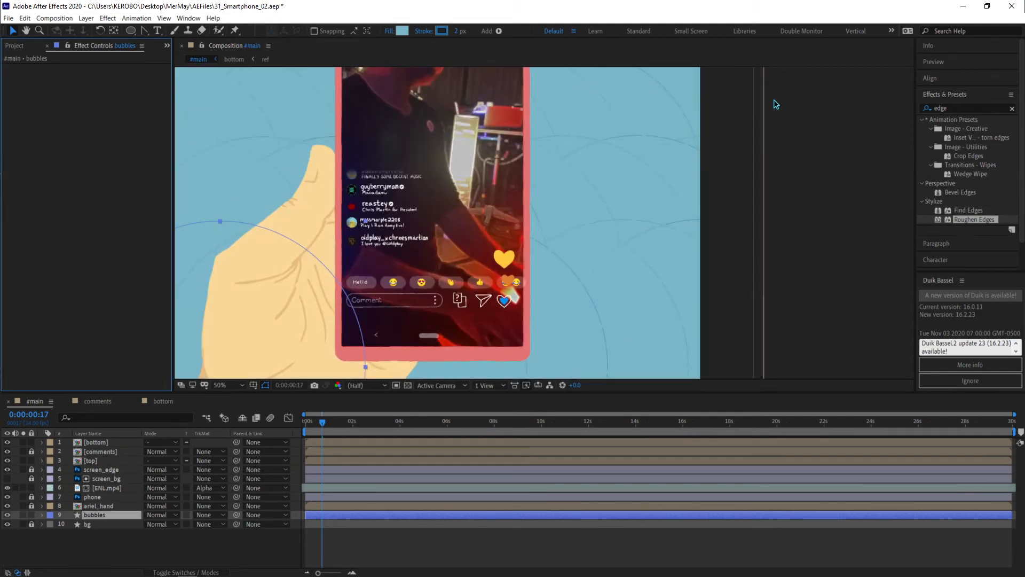
Find the Turbulent Displace effect and apply it to the bubbles layer with Amount 41 and Size 24.
{"action": "double_click", "coordinate": [950, 107]}
{"action": "type", "text": "d"}
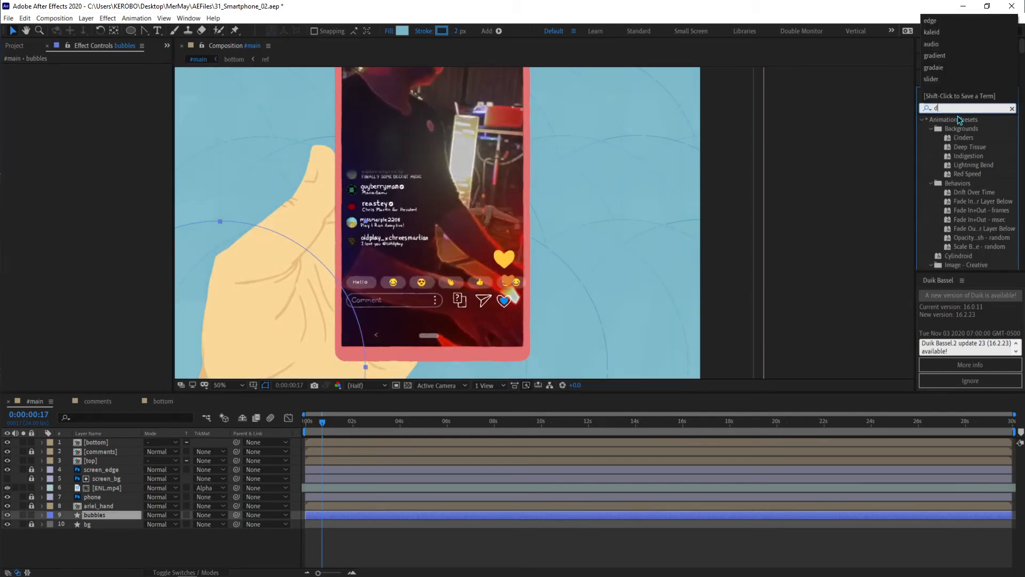
{"action": "type", "text": "is"}
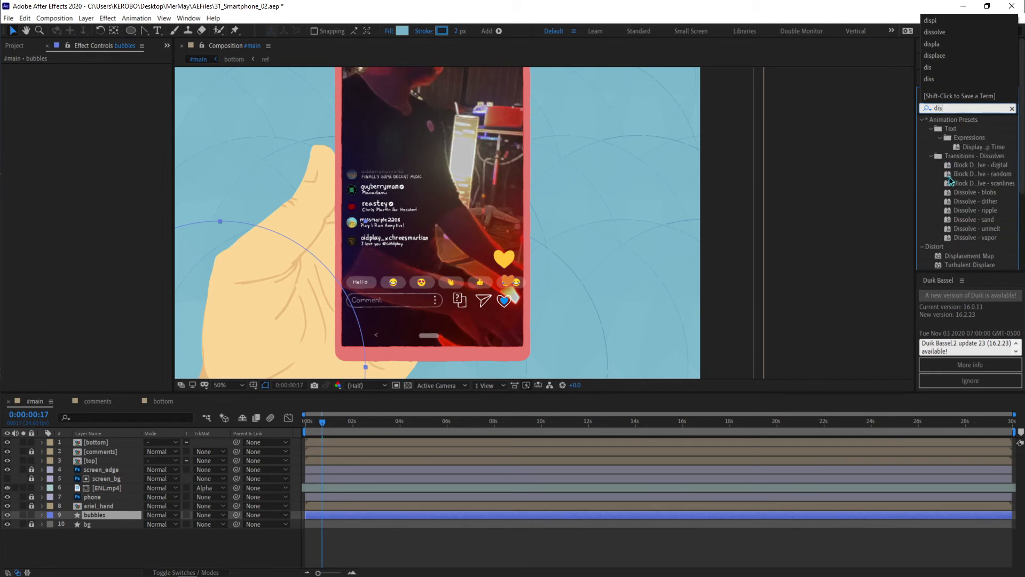
{"action": "double_click", "coordinate": [970, 264]}
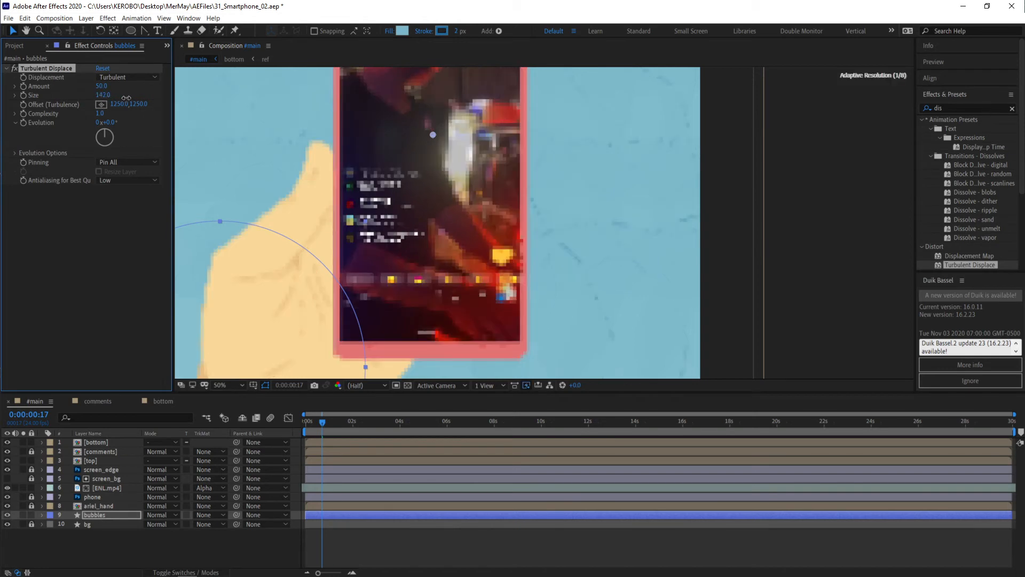
{"action": "mouse_move", "coordinate": [101, 94]}
{"action": "left_mouse_down"}
{"action": "mouse_move", "coordinate": [67, 114]}
{"action": "mouse_move", "coordinate": [112, 94]}
{"action": "left_mouse_up"}
{"action": "left_click_drag", "start_coordinate": [100, 86], "coordinate": [84, 90]}
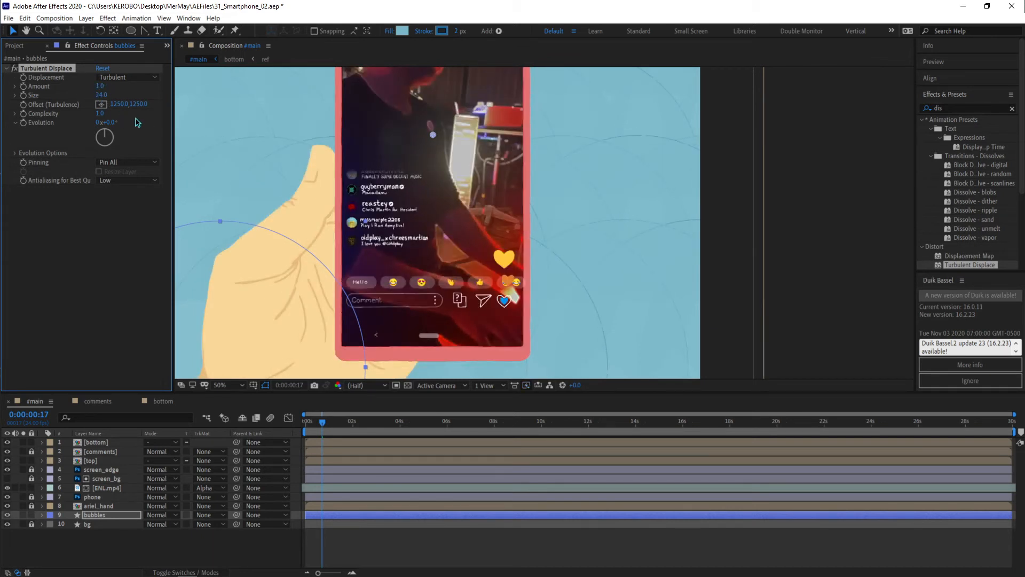
{"action": "left_click", "coordinate": [100, 86]}
{"action": "type", "text": "41"}
{"action": "left_click", "coordinate": [444, 539]}
{"action": "key", "text": "comma"}
{"action": "key", "text": "period"}
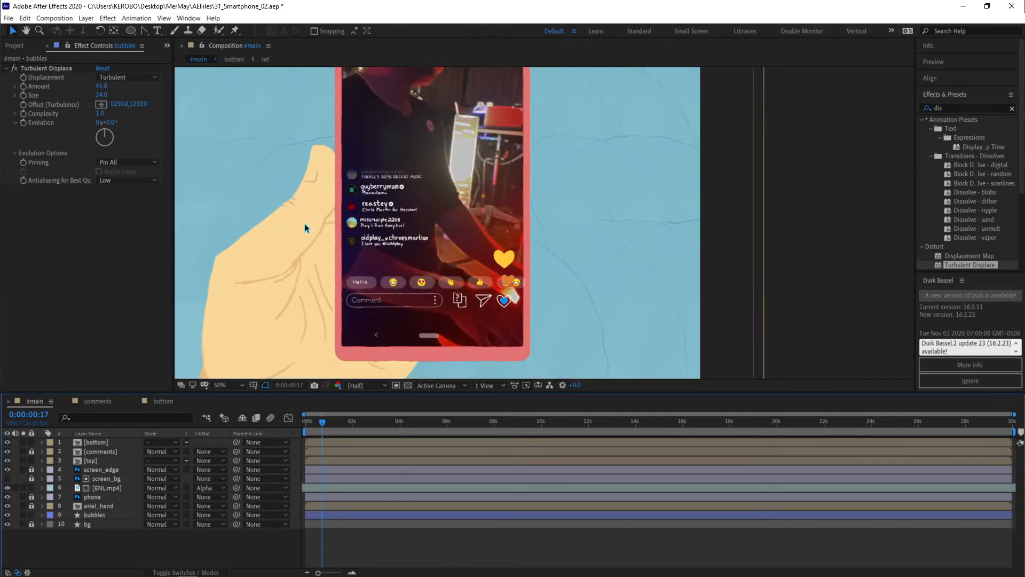
Switch the bubbles' Turbulent Displace to Bulge displacement, with Size 4 and Amount 81.
{"action": "left_click", "coordinate": [102, 95]}
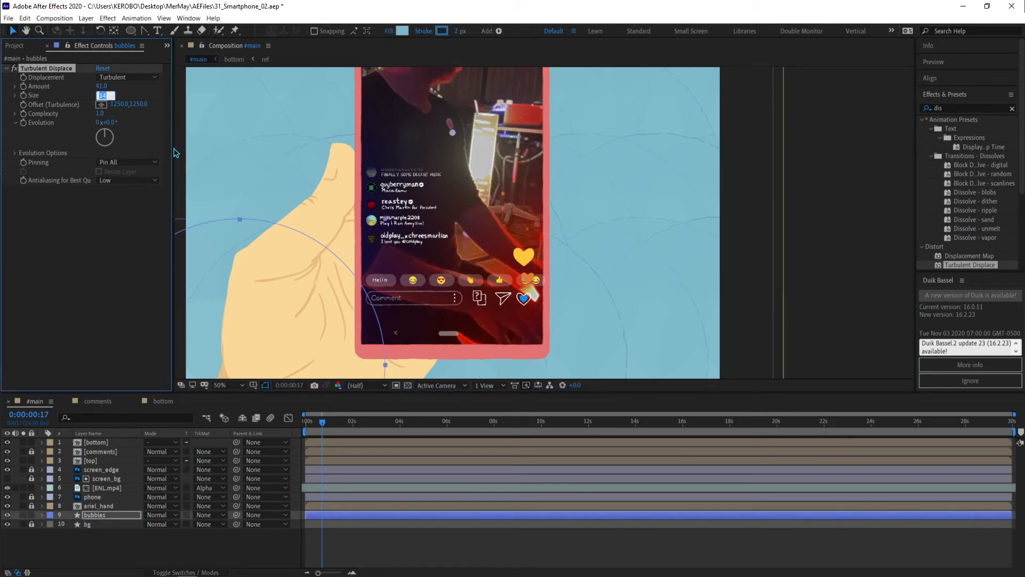
{"action": "left_click", "coordinate": [116, 78]}
{"action": "left_click", "coordinate": [129, 98]}
{"action": "left_click", "coordinate": [102, 86]}
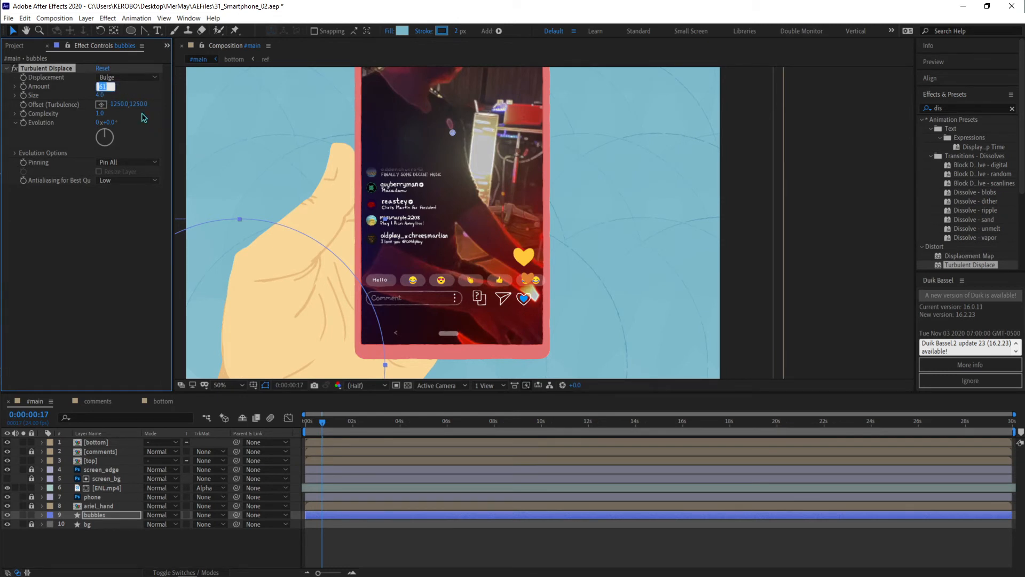
{"action": "left_click", "coordinate": [403, 542]}
Set the bubbles' Turbulent Displace Size to 10 and save the project.
{"action": "left_click", "coordinate": [102, 95]}
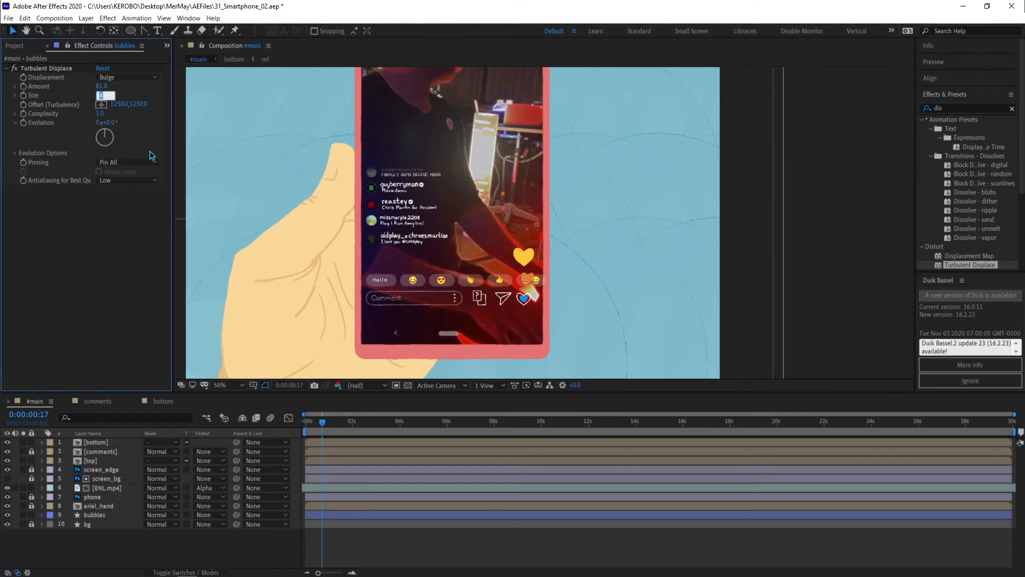
{"action": "left_click", "coordinate": [443, 545]}
{"action": "key", "text": "h"}
{"action": "scroll", "coordinate": [293, 206], "scroll_direction": "down", "scroll_amount": 1}
{"action": "left_click_drag", "start_coordinate": [302, 235], "coordinate": [299, 248]}
{"action": "key", "text": "v"}
{"action": "left_click", "coordinate": [101, 95]}
{"action": "type", "text": "10"}
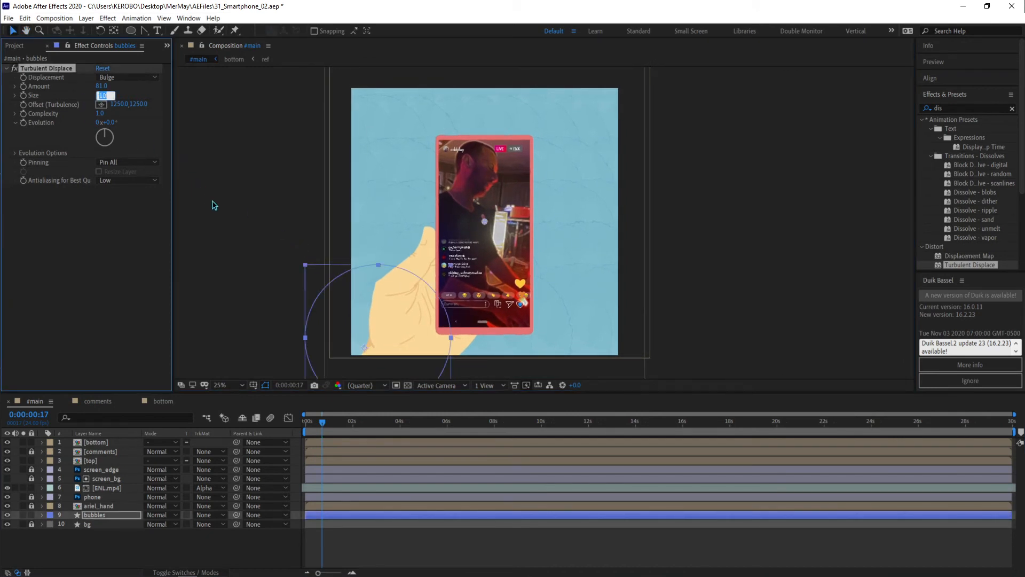
{"action": "left_click", "coordinate": [469, 536]}
{"action": "scroll", "coordinate": [326, 262], "scroll_direction": "up", "scroll_amount": 1}
{"action": "key", "text": "h"}
{"action": "left_click_drag", "start_coordinate": [325, 260], "coordinate": [334, 207]}
{"action": "scroll", "coordinate": [335, 207], "scroll_direction": "down", "scroll_amount": 1}
{"action": "key", "text": "v"}
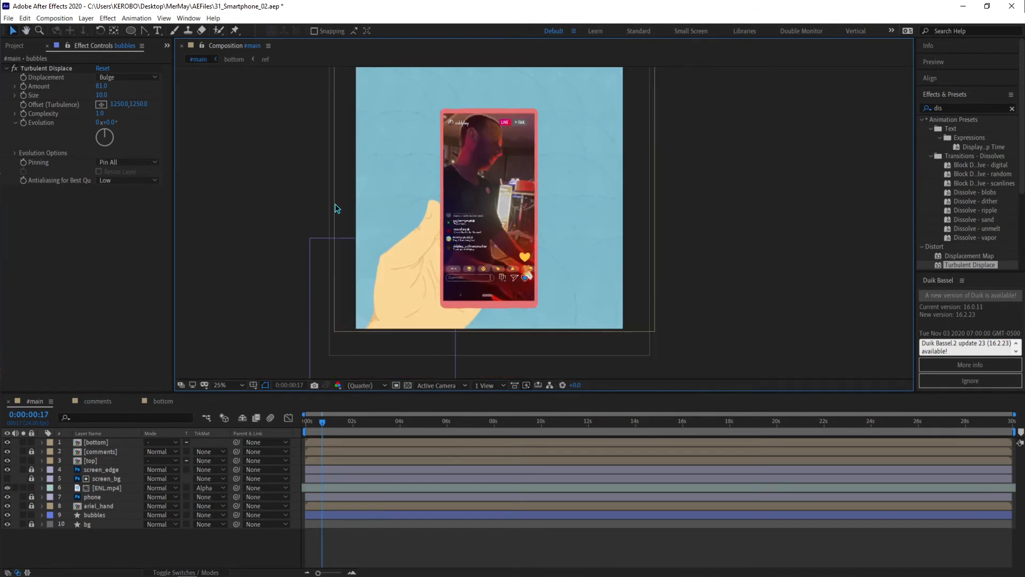
{"action": "key", "text": "ctrl+s"}
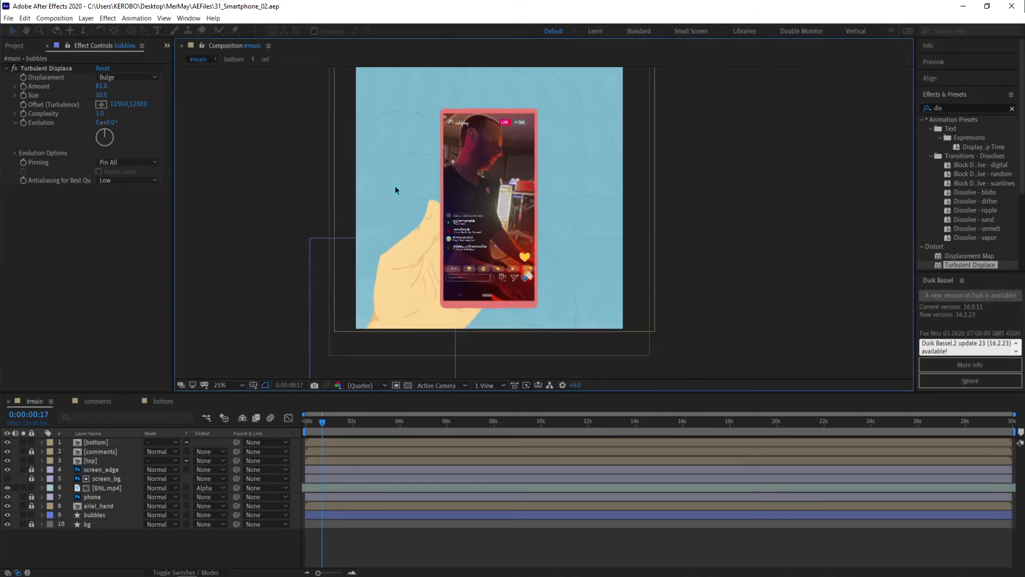
Play back the animation to check the displaced bubble outlines in the background.
{"action": "left_click_drag", "start_coordinate": [385, 179], "coordinate": [453, 226]}
{"action": "scroll", "coordinate": [364, 188], "scroll_direction": "up", "scroll_amount": 1}
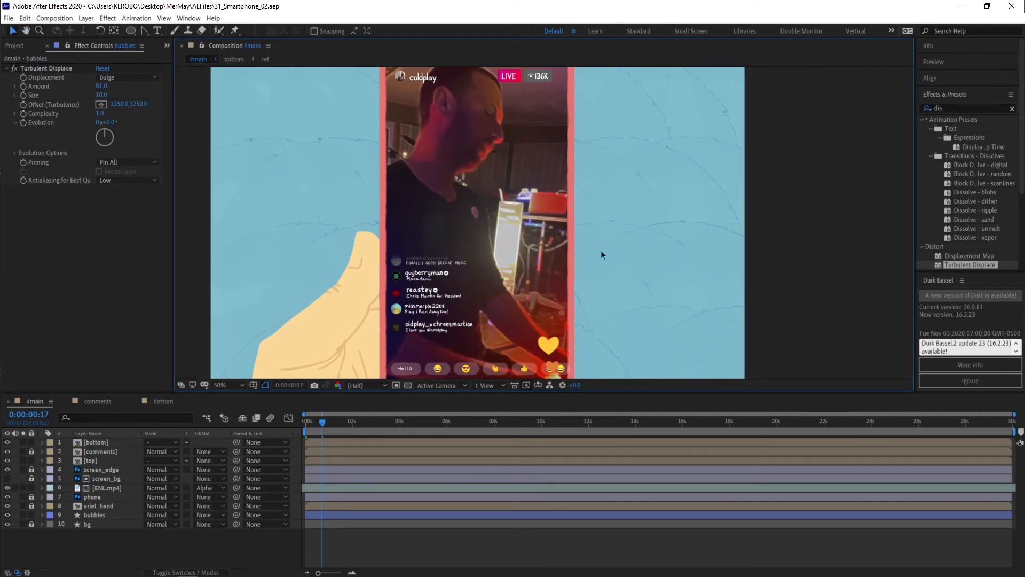
{"action": "key", "text": "space"}
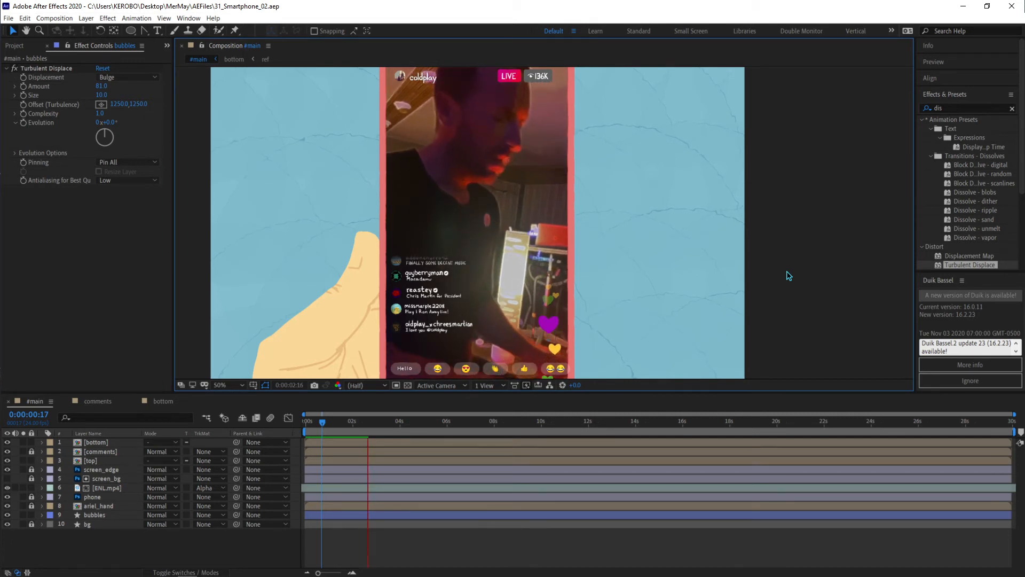
Clear the effects search, expand the Stylize effects and stop the playback.
{"action": "left_click", "coordinate": [1011, 109]}
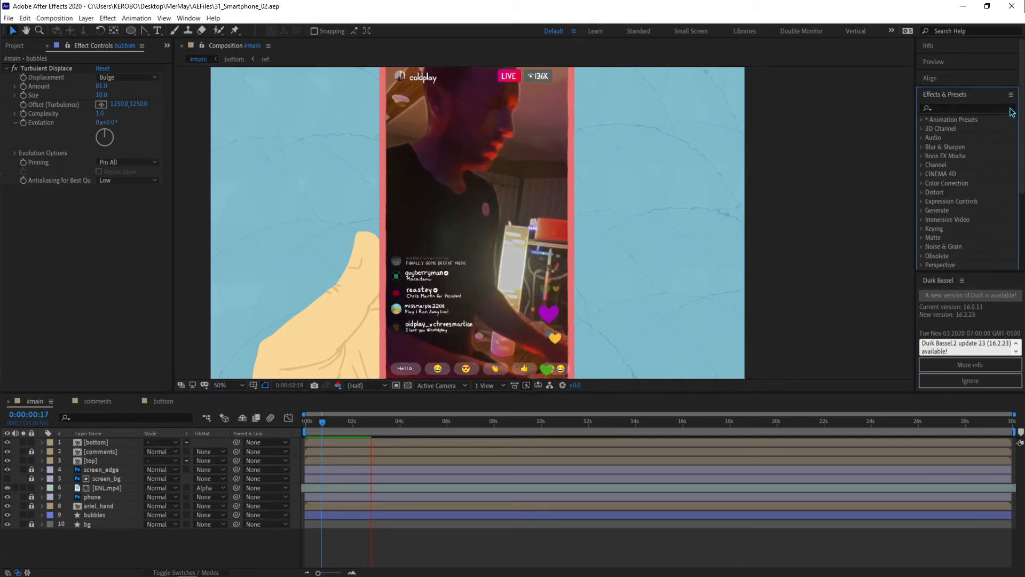
{"action": "scroll", "coordinate": [936, 202], "scroll_direction": "down", "scroll_amount": 1}
{"action": "scroll", "coordinate": [936, 202], "scroll_direction": "down", "scroll_amount": 3}
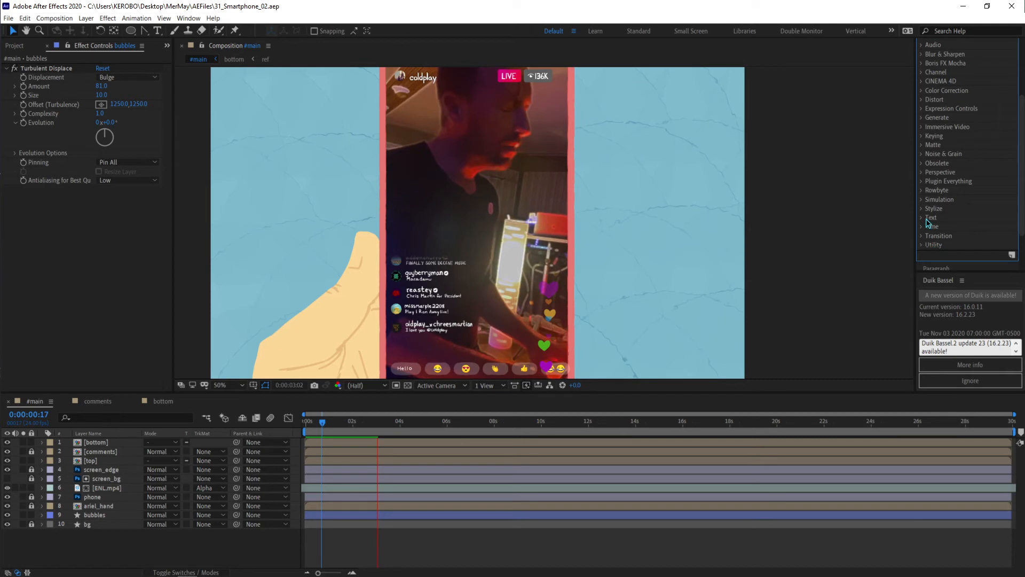
{"action": "left_click", "coordinate": [927, 210]}
{"action": "scroll", "coordinate": [967, 215], "scroll_direction": "down", "scroll_amount": 3}
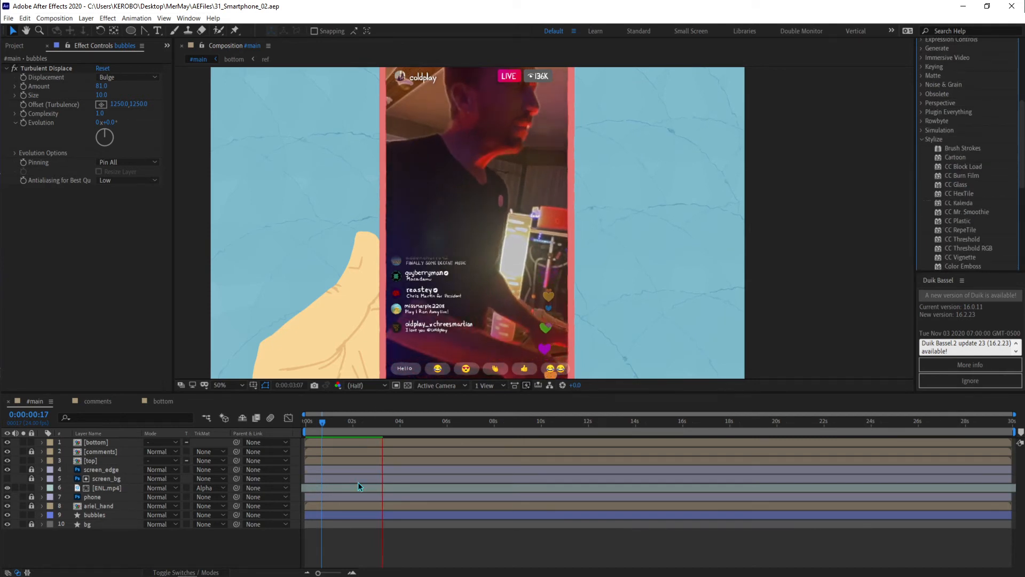
{"action": "key", "text": "space"}
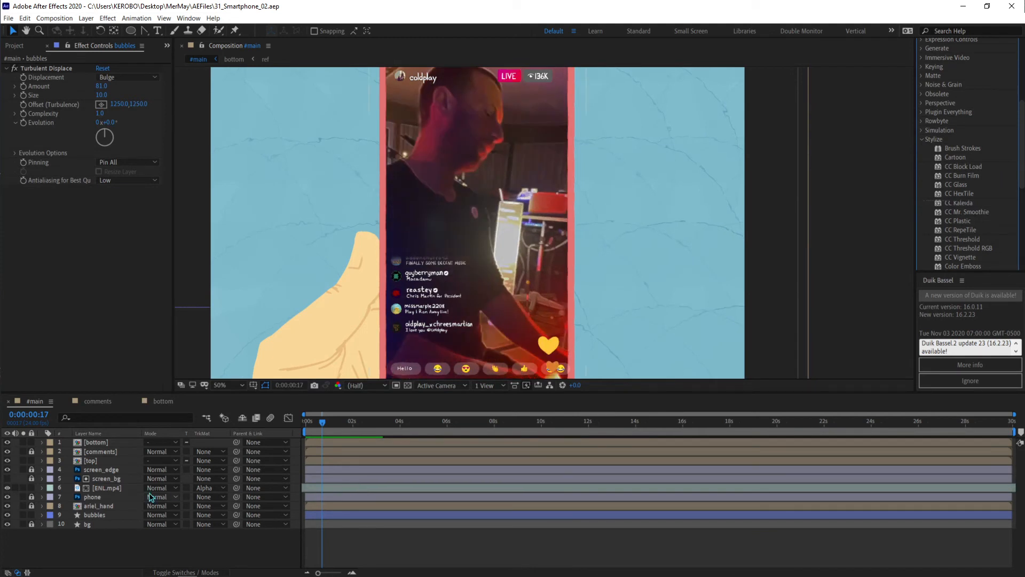
Disable Find Edges on the ENL.mp4 layer and apply the Cartoon effect to it.
{"action": "left_click", "coordinate": [102, 515]}
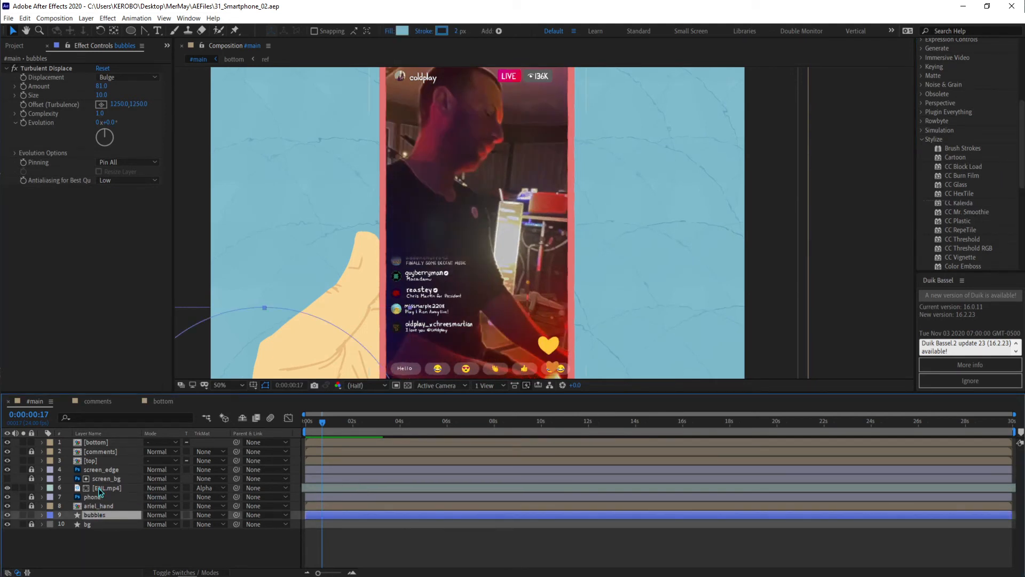
{"action": "left_click", "coordinate": [99, 489]}
{"action": "left_click", "coordinate": [17, 68]}
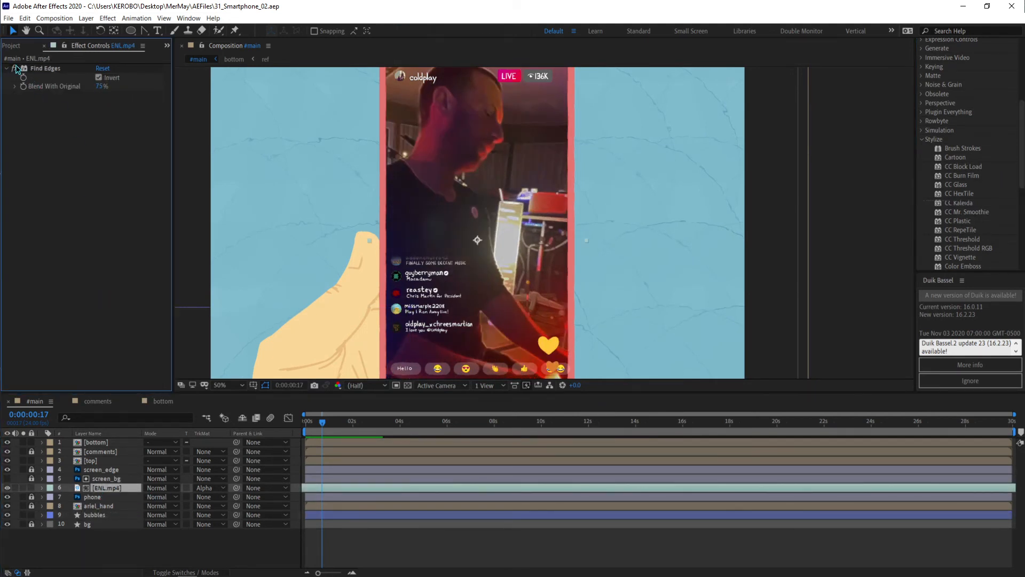
{"action": "left_click_drag", "start_coordinate": [955, 157], "coordinate": [632, 158]}
{"action": "left_click_drag", "start_coordinate": [463, 246], "coordinate": [459, 257]}
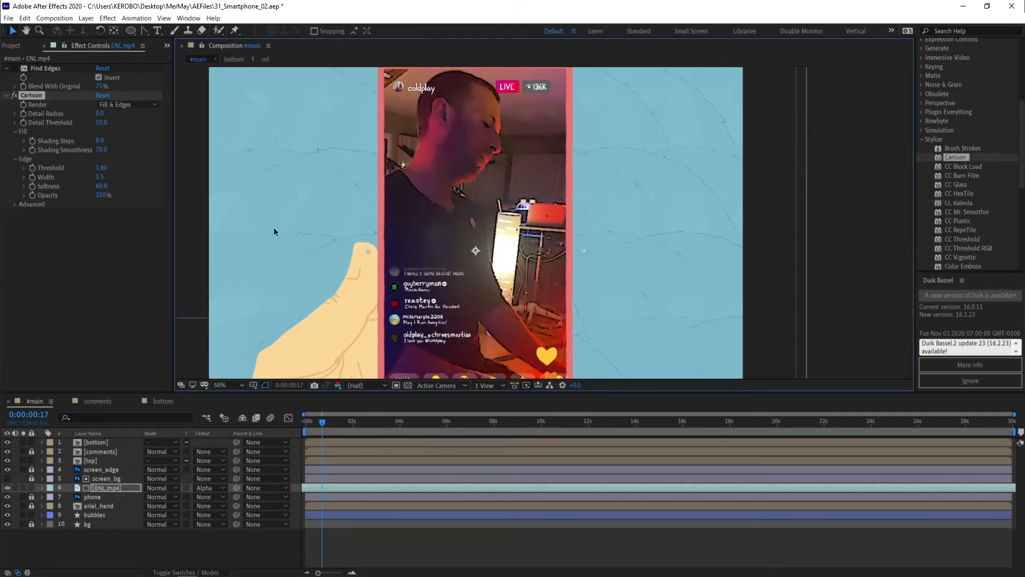
Try the Cartoon effect's Fill render mode, then return it to Fill & Edges.
{"action": "left_click", "coordinate": [124, 105]}
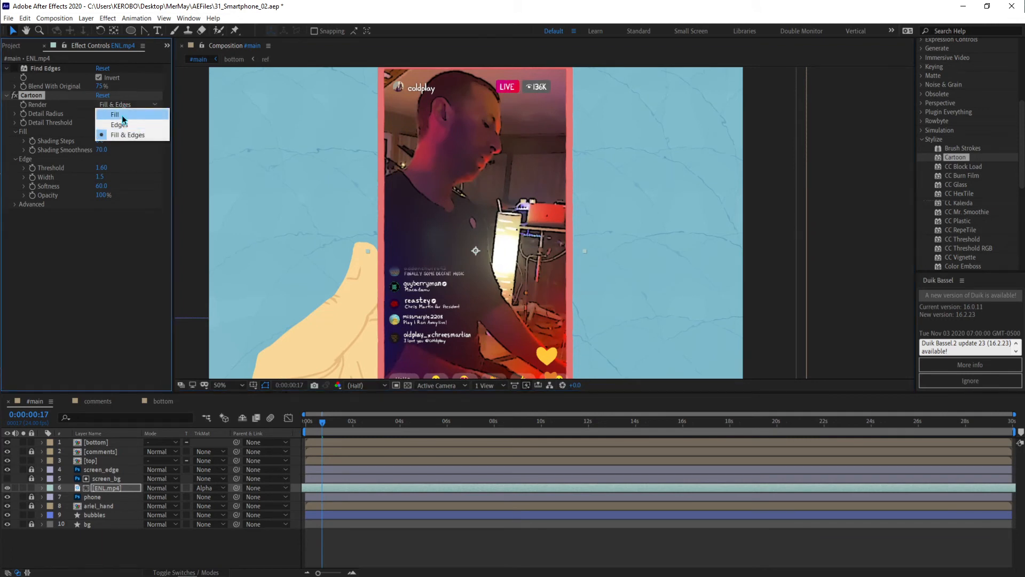
{"action": "left_click", "coordinate": [118, 114]}
{"action": "left_click", "coordinate": [124, 104]}
{"action": "left_click", "coordinate": [123, 132]}
Set Cartoon's Detail Radius to 13.6, Detail Threshold 17.7, Shading Steps 13.4, Shading Smoothness 78.4, Edge Threshold 2.32 and Edge Width 2.3.
{"action": "left_click_drag", "start_coordinate": [103, 120], "coordinate": [160, 125]}
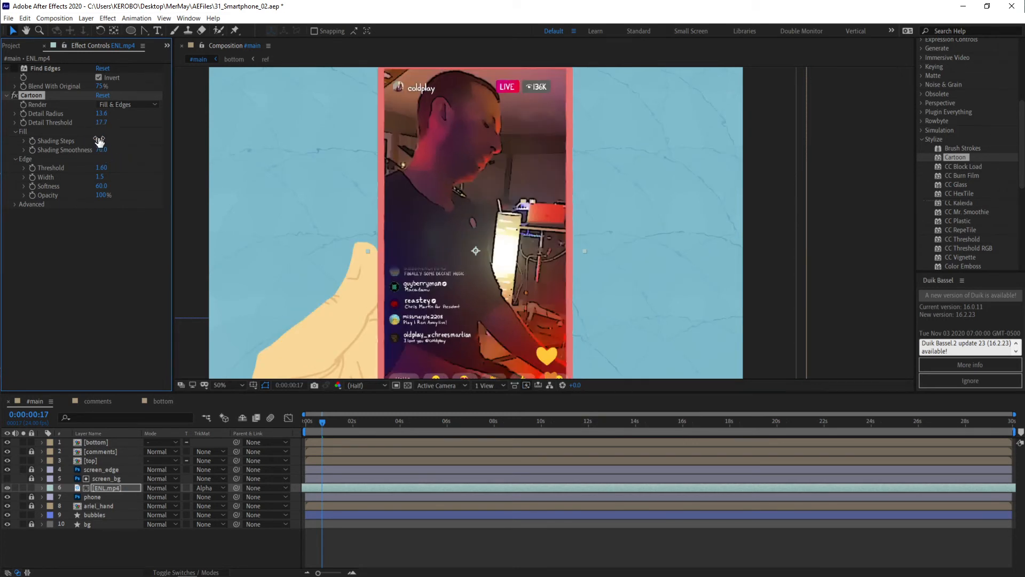
{"action": "left_click_drag", "start_coordinate": [102, 142], "coordinate": [146, 151]}
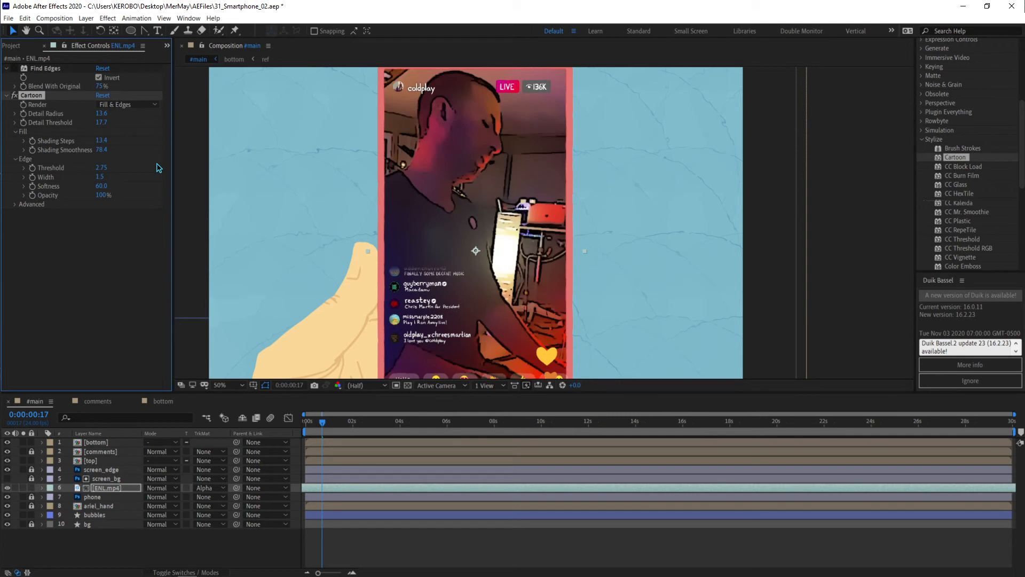
{"action": "left_click_drag", "start_coordinate": [108, 168], "coordinate": [142, 177]}
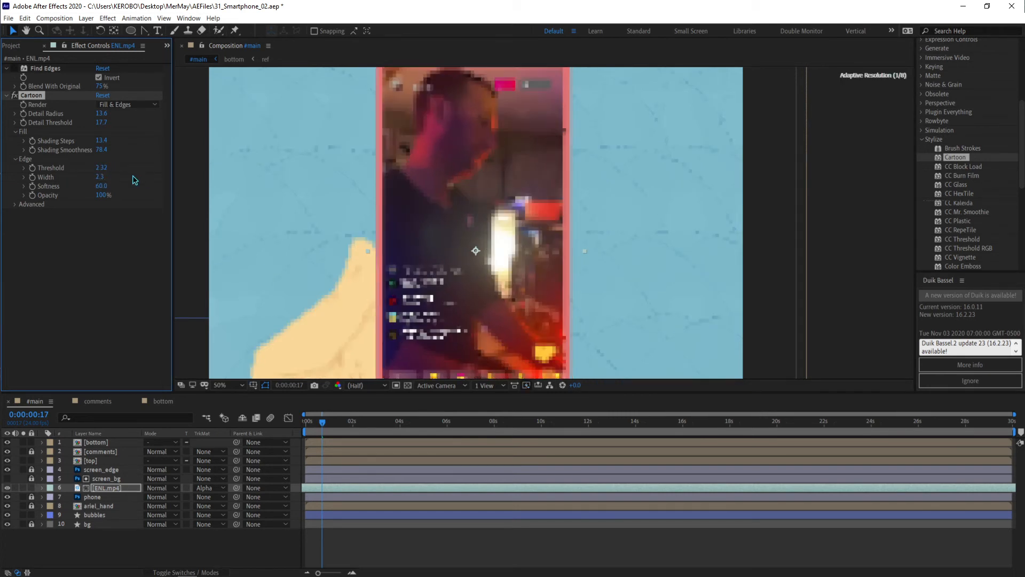
Expand Cartoon's Advanced settings and set Edge Width to 1.5, Edge Threshold to 1.88 and Edge Black Level to 0.9.
{"action": "left_click", "coordinate": [13, 203]}
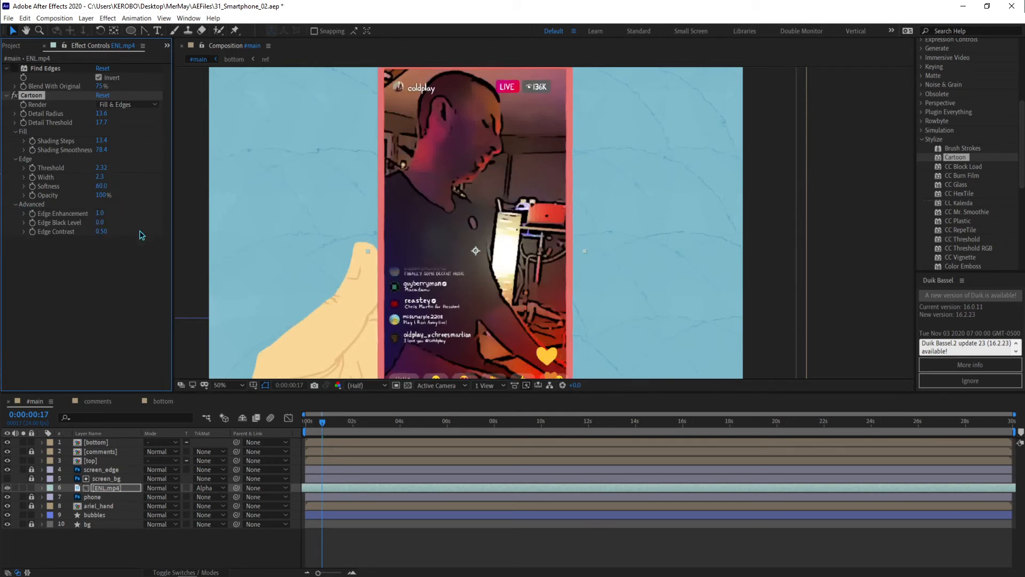
{"action": "key", "text": "ctrl+z"}
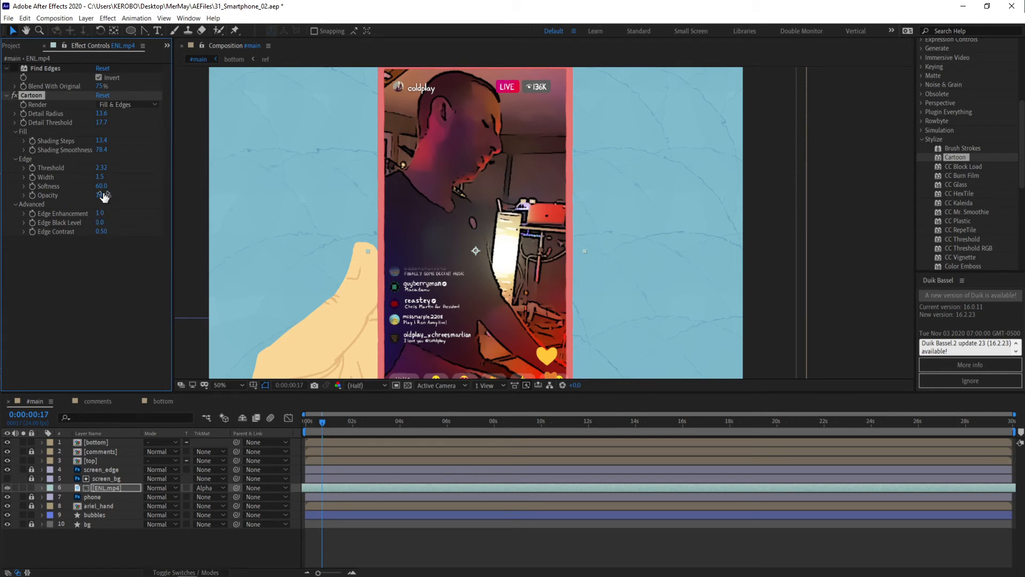
{"action": "left_click_drag", "start_coordinate": [104, 172], "coordinate": [84, 175]}
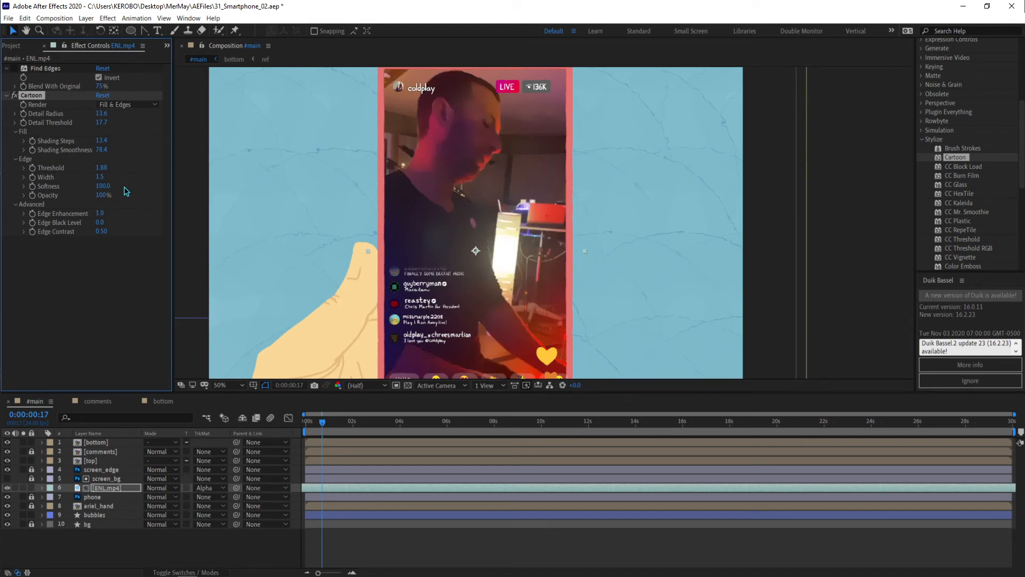
{"action": "left_click_drag", "start_coordinate": [100, 222], "coordinate": [147, 226]}
Try Cartoon's edge Softness at 75, then at 89.
{"action": "left_click", "coordinate": [102, 186]}
{"action": "type", "text": "75"}
{"action": "key", "text": "Return"}
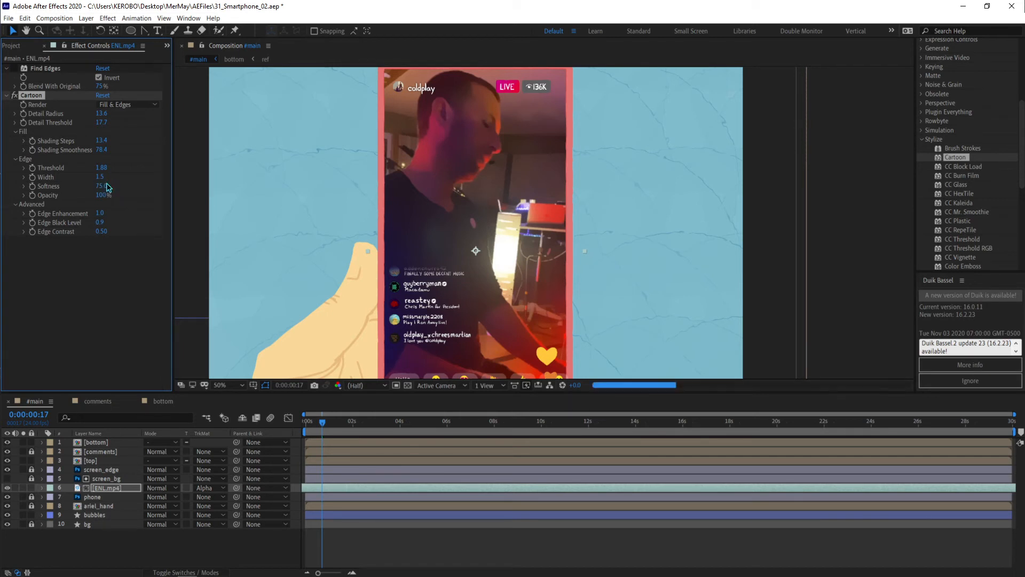
{"action": "left_click", "coordinate": [103, 184]}
{"action": "type", "text": "89"}
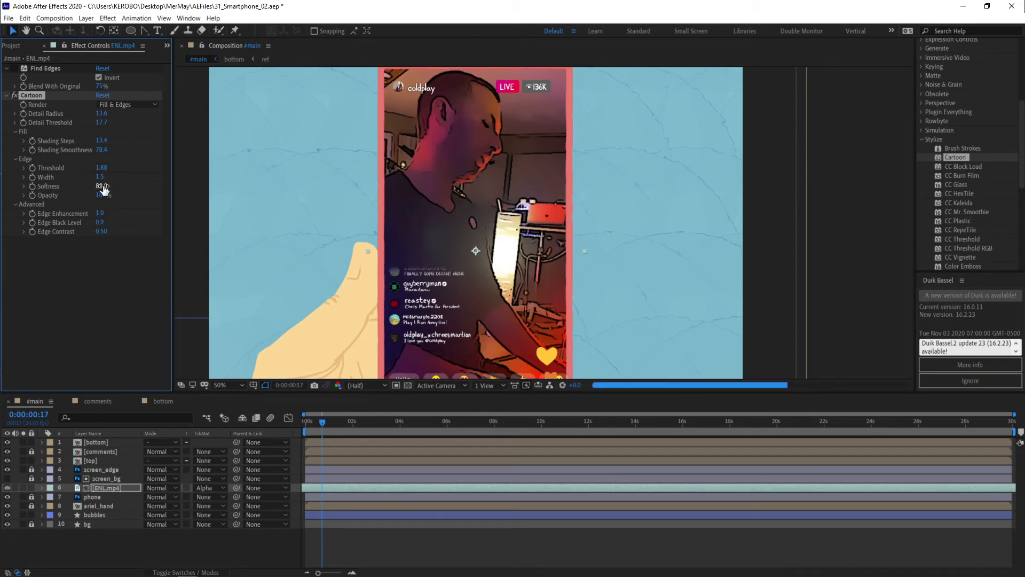
{"action": "key", "text": "Return"}
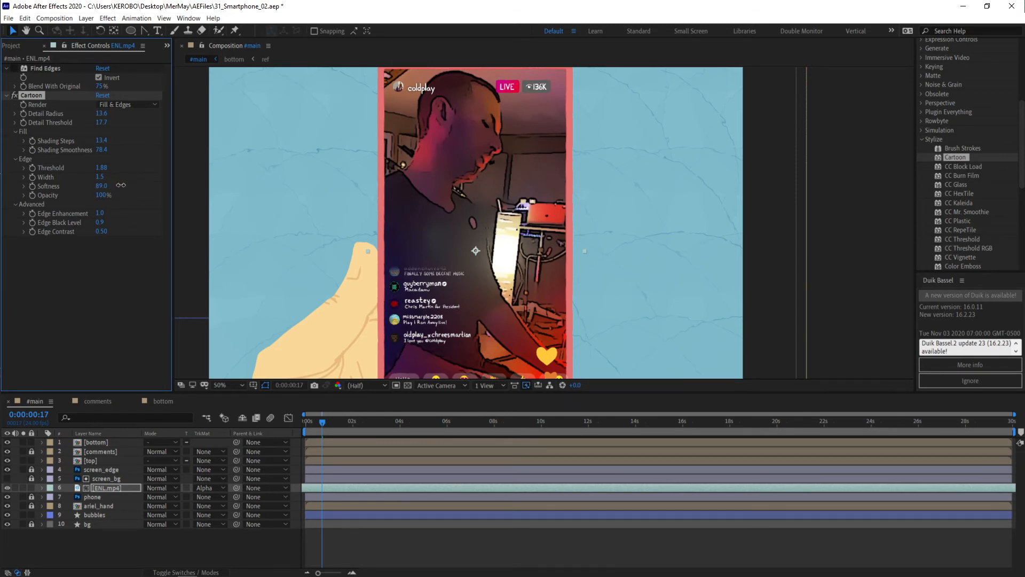
Try an edge Softness of 100, then reduce it to 96.
{"action": "left_click", "coordinate": [101, 186]}
{"action": "type", "text": "100"}
{"action": "key", "text": "Return"}
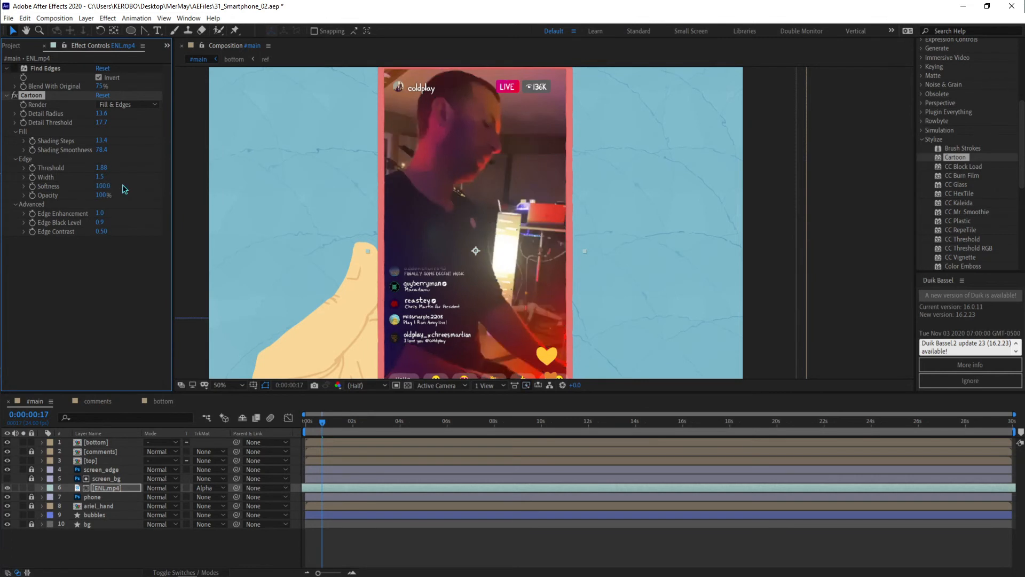
{"action": "left_click", "coordinate": [105, 187]}
{"action": "key", "text": "Down"}
{"action": "key", "text": "Down"}
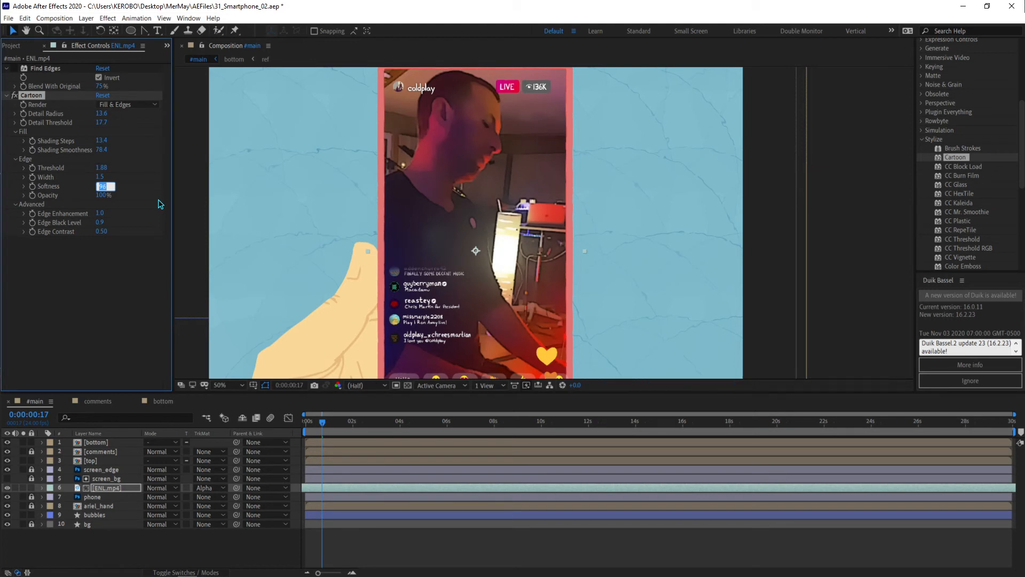
{"action": "left_click", "coordinate": [101, 278]}
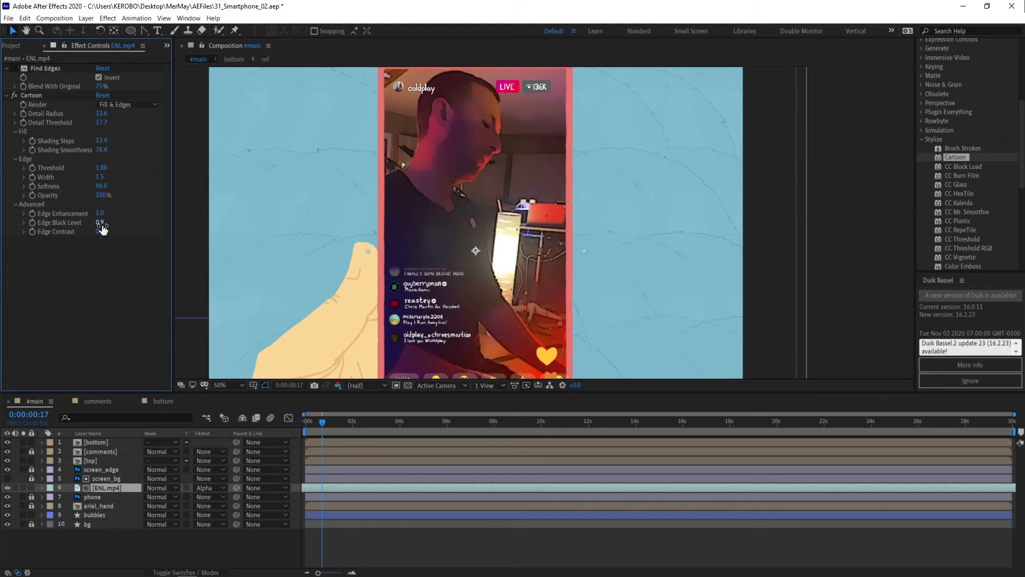
Raise Cartoon's Edge Black Level to 1.2 and its Edge Contrast to 1.54.
{"action": "left_click_drag", "start_coordinate": [103, 222], "coordinate": [115, 226]}
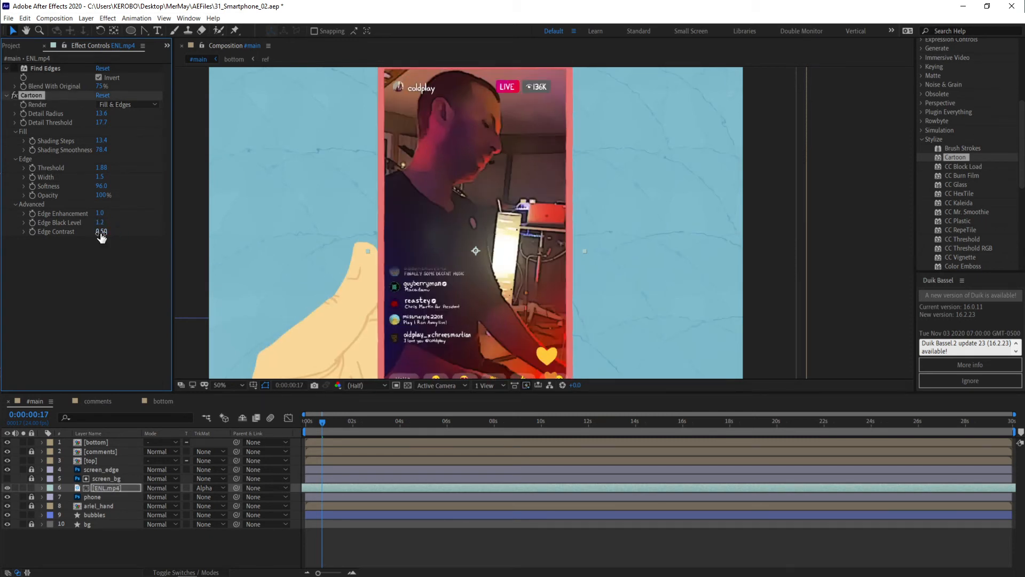
{"action": "left_click_drag", "start_coordinate": [114, 240], "coordinate": [155, 232]}
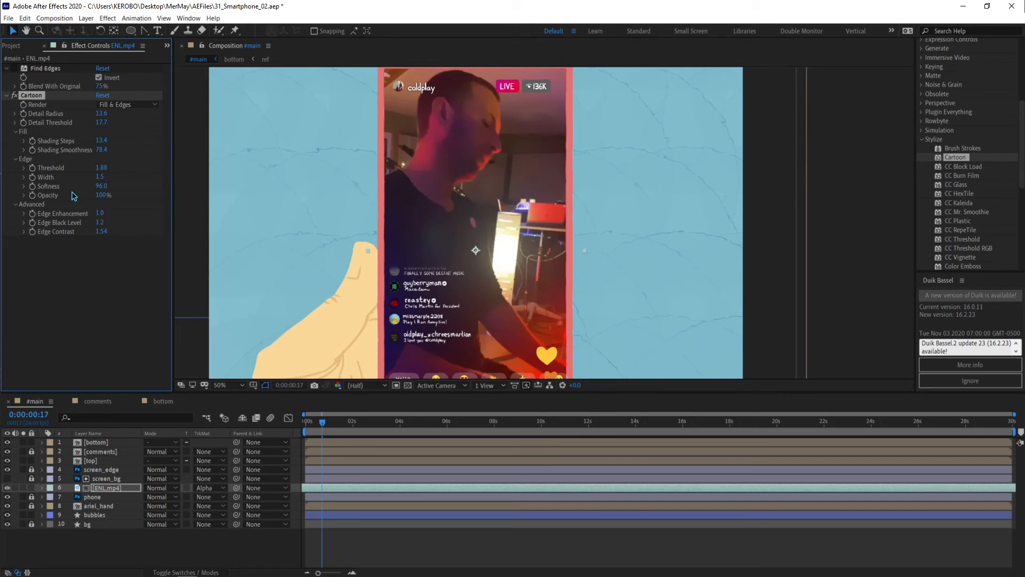
{"action": "scroll", "coordinate": [352, 223], "scroll_direction": "down", "scroll_amount": 2}
{"action": "scroll", "coordinate": [352, 224], "scroll_direction": "up", "scroll_amount": 2}
Go to 0:00:06:03 and preview the whole composition with the adjusted Cartoon effect.
{"action": "left_click", "coordinate": [449, 421]}
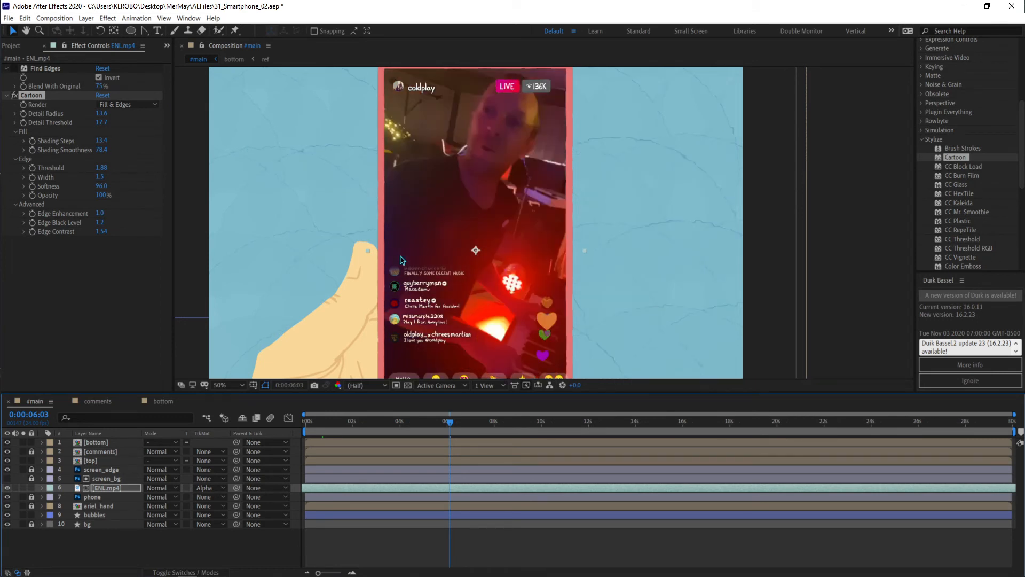
{"action": "scroll", "coordinate": [401, 260], "scroll_direction": "down", "scroll_amount": 2}
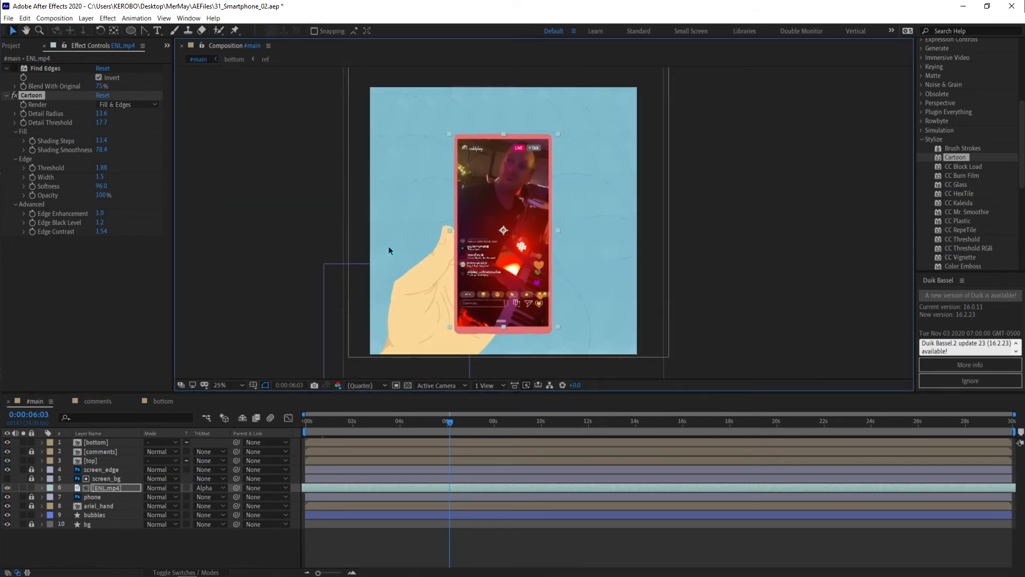
{"action": "key", "text": "space"}
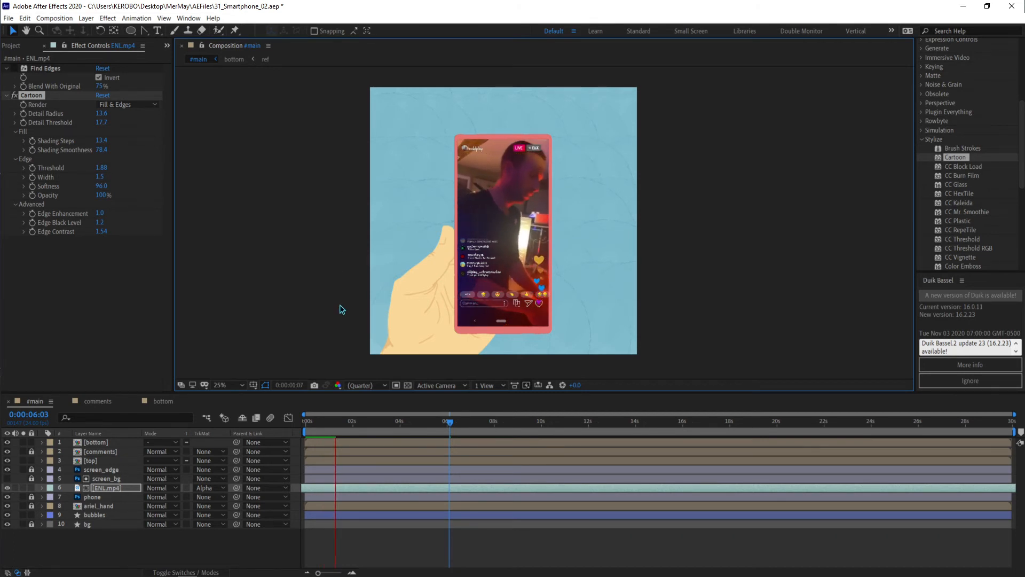
{"action": "key", "text": "space"}
{"action": "key", "text": "space"}
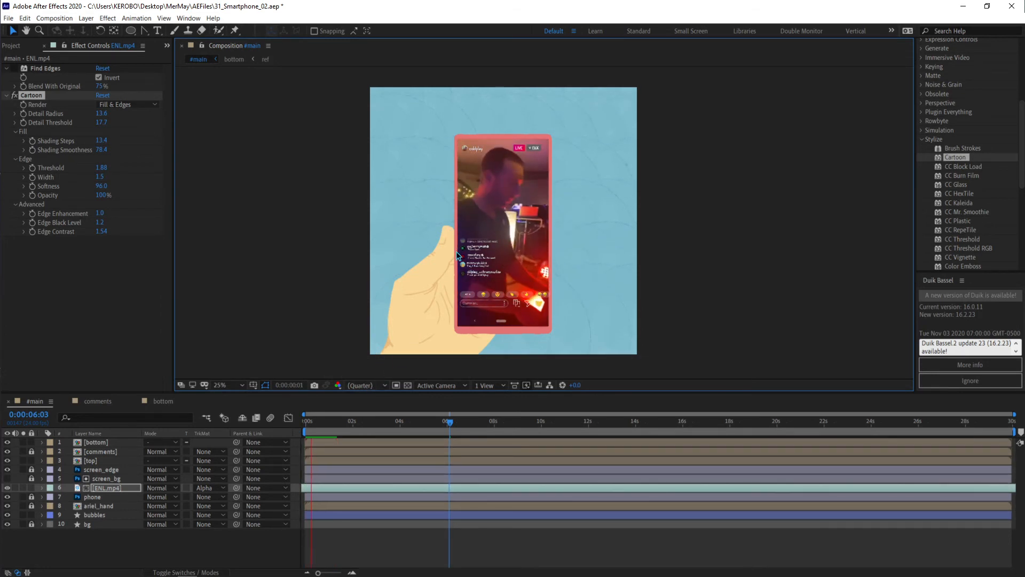
{"action": "key", "text": "space"}
Fit the composition view up to 100% and set the preview resolution to Full.
{"action": "key", "text": "period"}
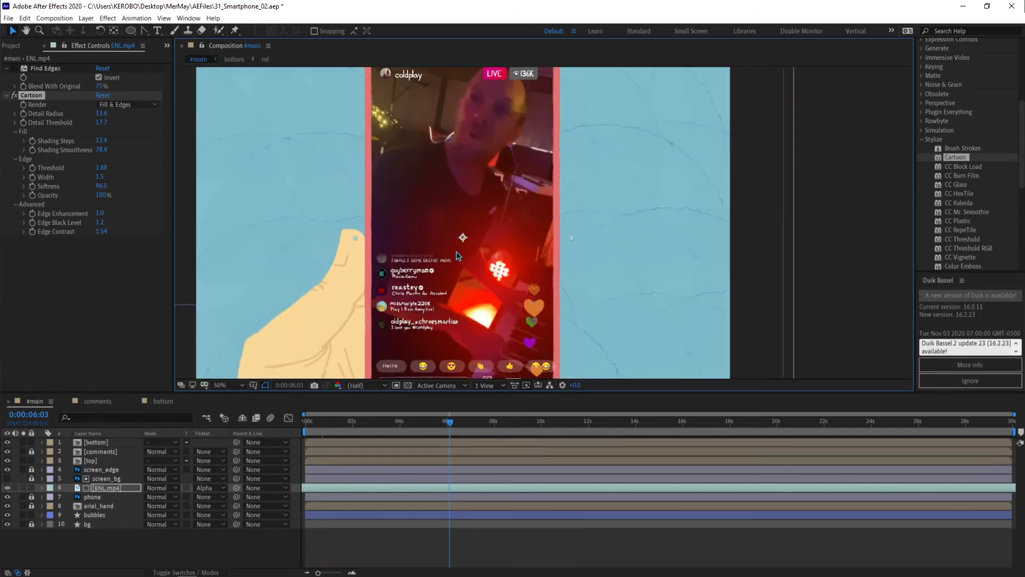
{"action": "left_click_drag", "start_coordinate": [456, 252], "coordinate": [481, 277]}
{"action": "left_click", "coordinate": [221, 385]}
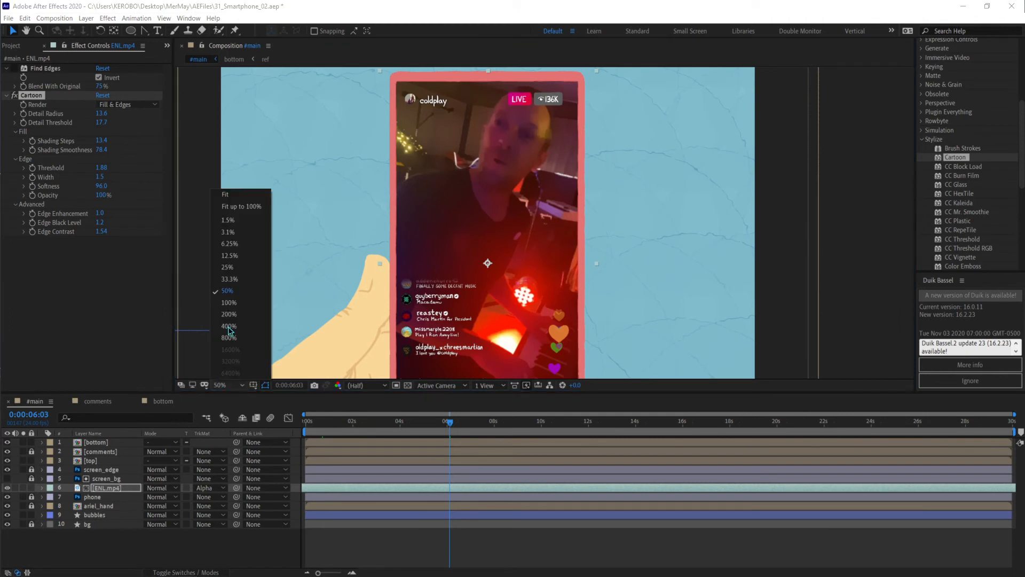
{"action": "left_click", "coordinate": [243, 206]}
{"action": "left_click", "coordinate": [367, 385]}
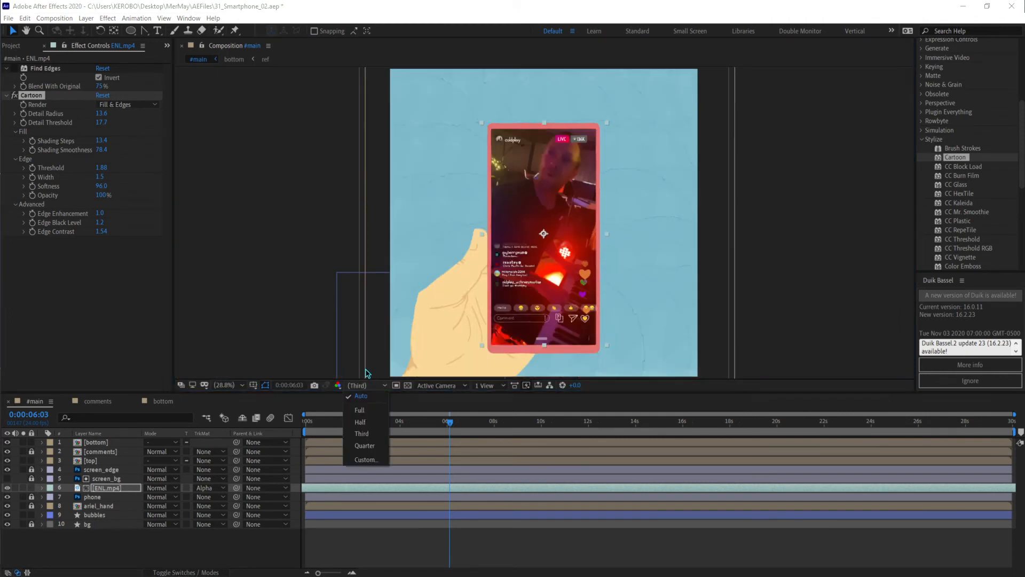
{"action": "left_click", "coordinate": [356, 407]}
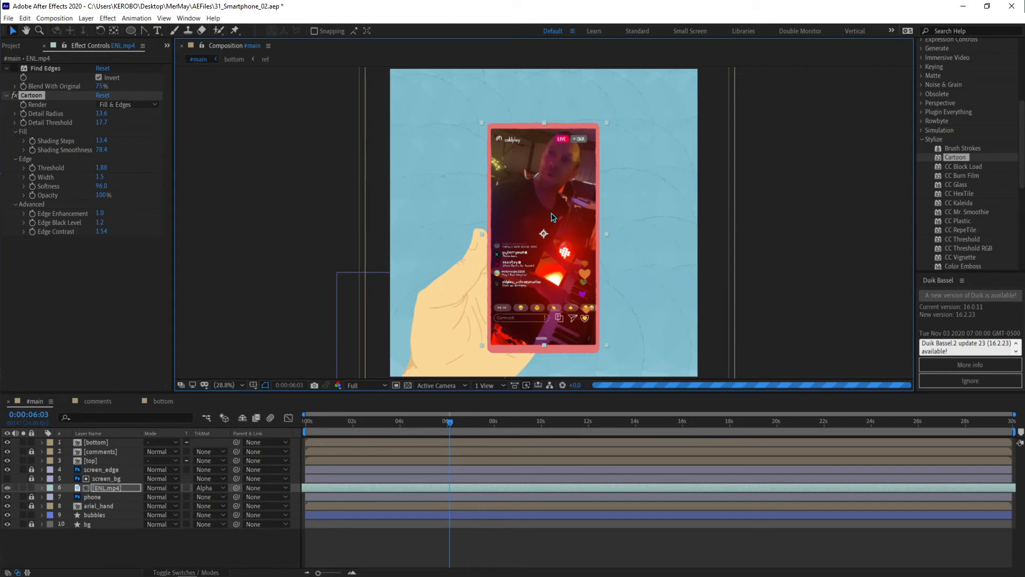
{"action": "scroll", "coordinate": [586, 219], "scroll_direction": "up", "scroll_amount": 1}
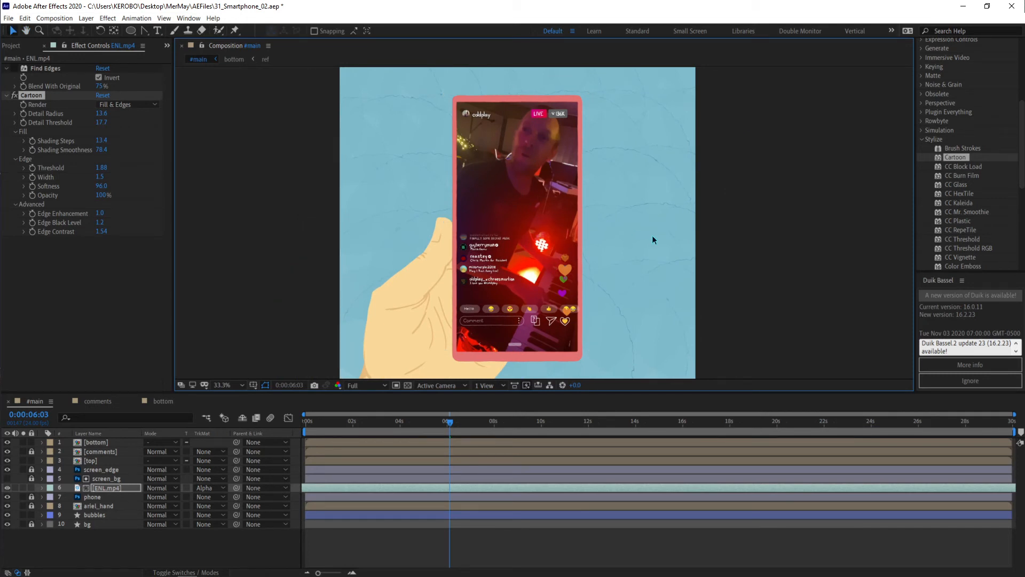
Preview the cartoon-styled phone video at full resolution and check it at 0:00:15:07.
{"action": "left_click", "coordinate": [438, 540]}
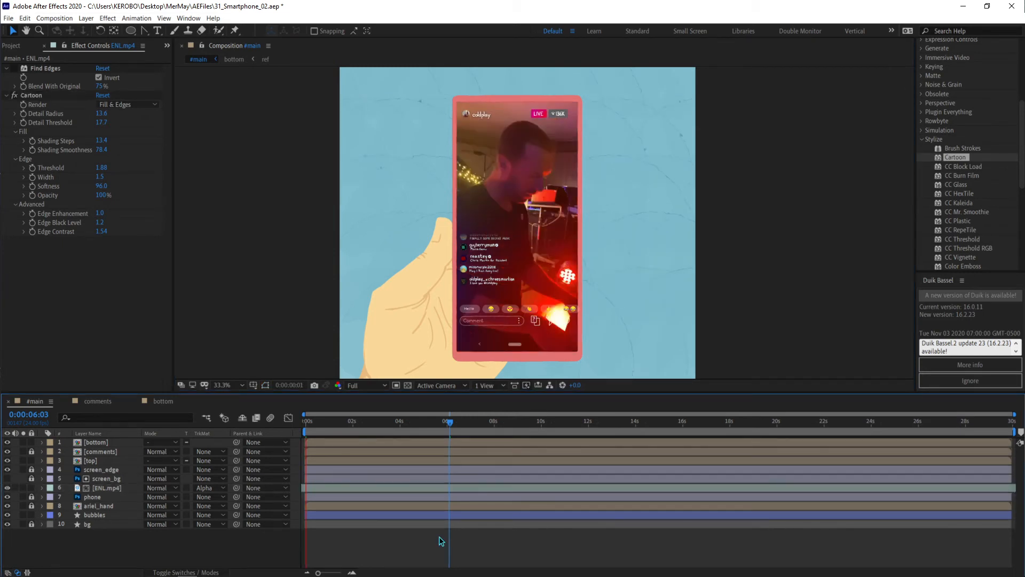
{"action": "key", "text": "space"}
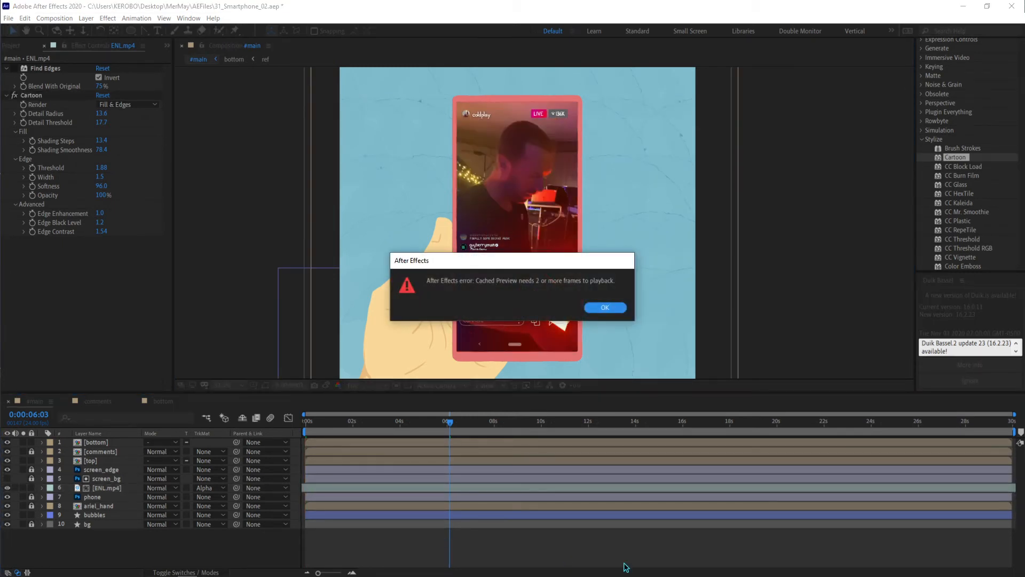
{"action": "left_click", "coordinate": [619, 306]}
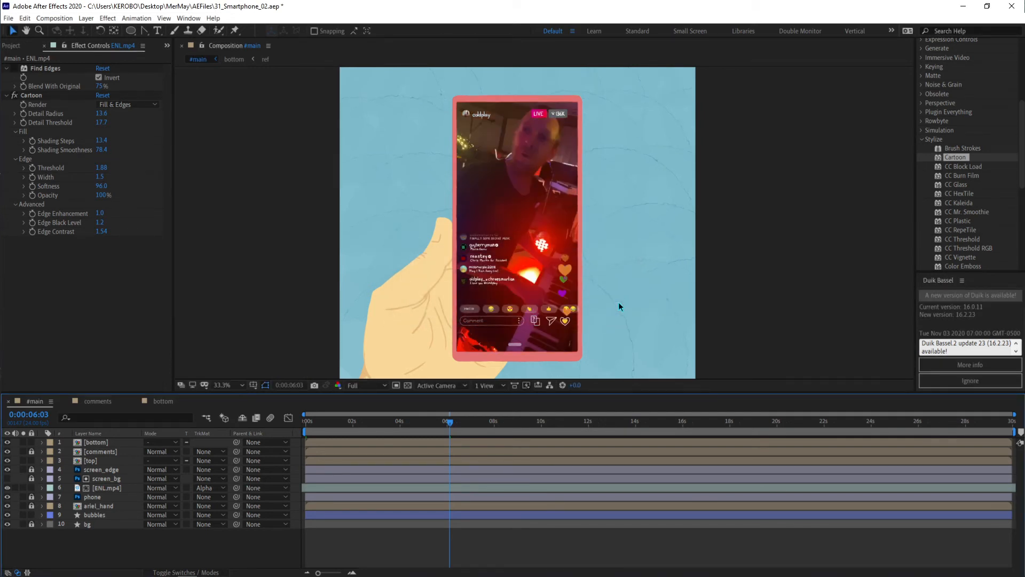
{"action": "key", "text": "space"}
{"action": "key", "text": "space"}
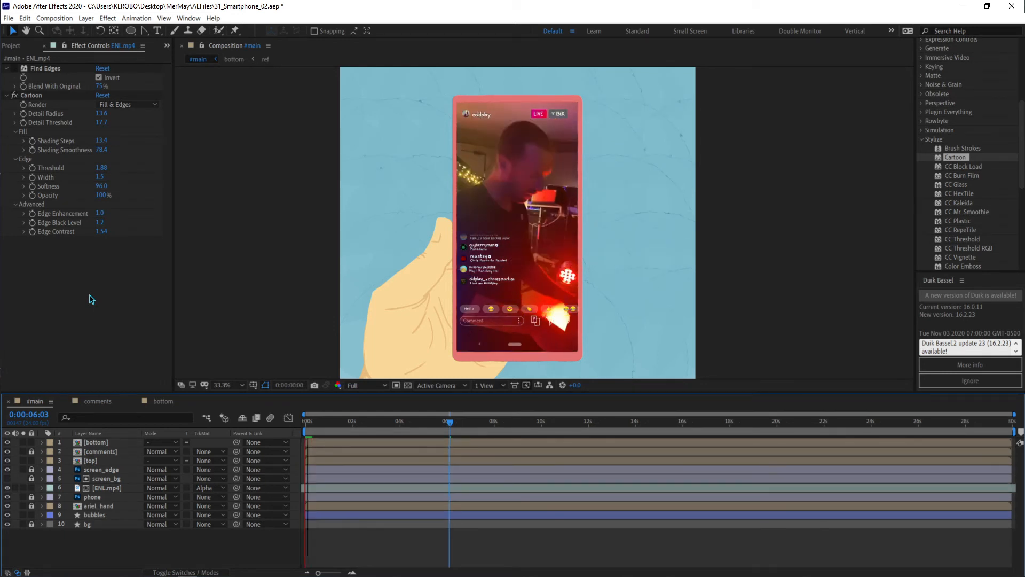
{"action": "key", "text": "space"}
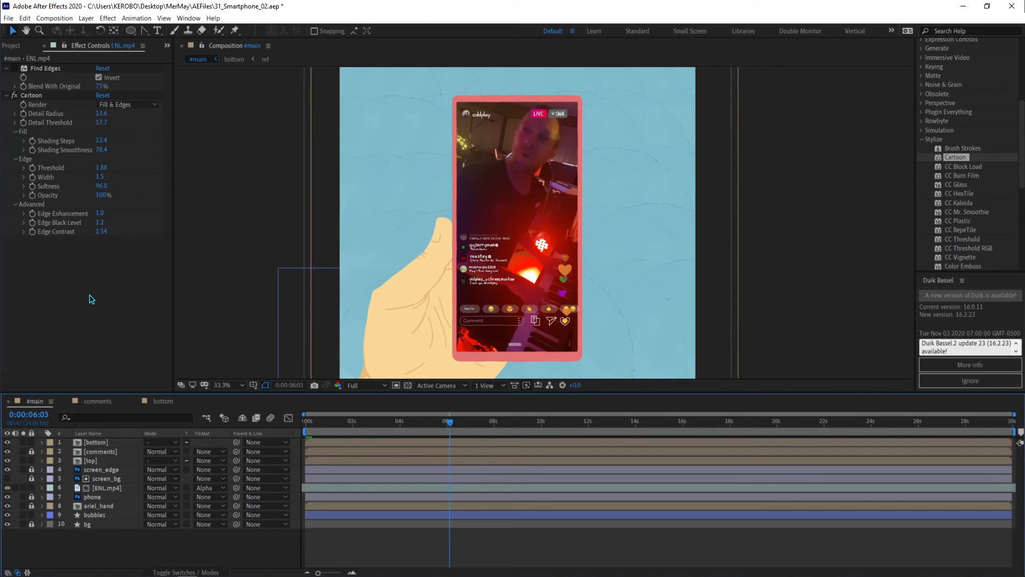
{"action": "left_click_drag", "start_coordinate": [332, 426], "coordinate": [665, 470]}
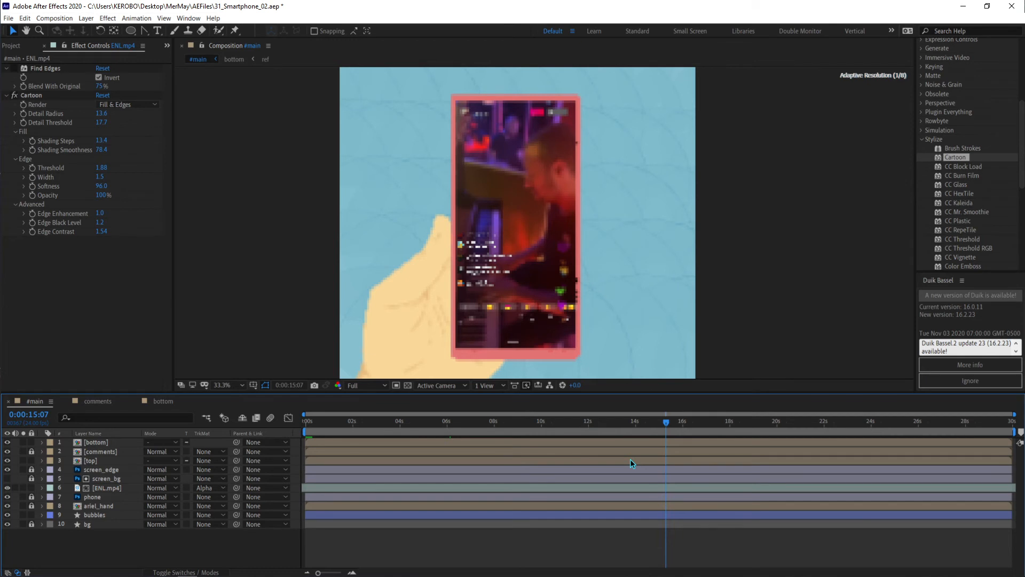
{"action": "key", "text": "space"}
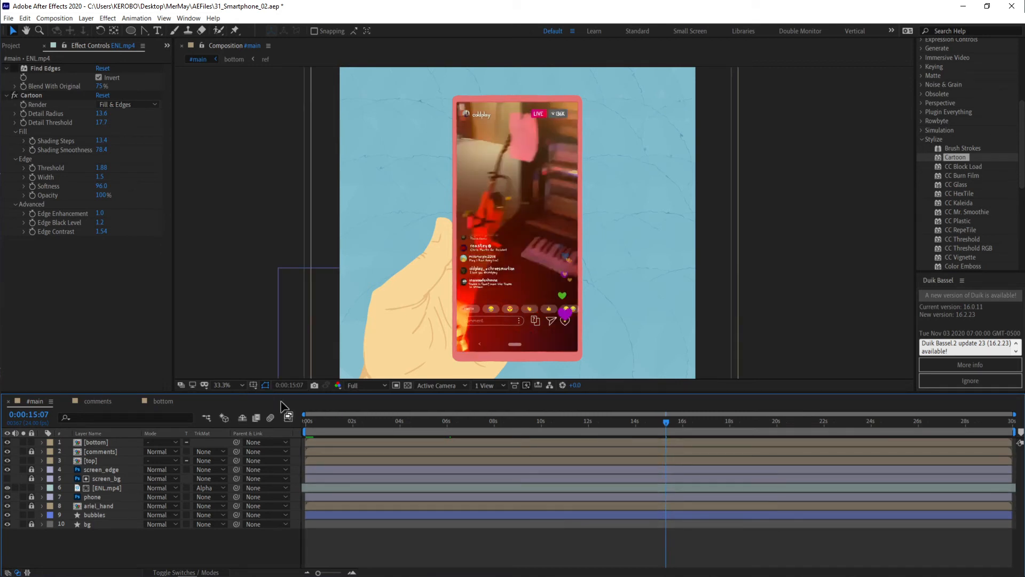
At 0:00:01:22, disable the Cartoon effect on the ENL.mp4 layer and preview the plain video.
{"action": "left_click", "coordinate": [326, 422]}
{"action": "left_click_drag", "start_coordinate": [327, 423], "coordinate": [351, 423]}
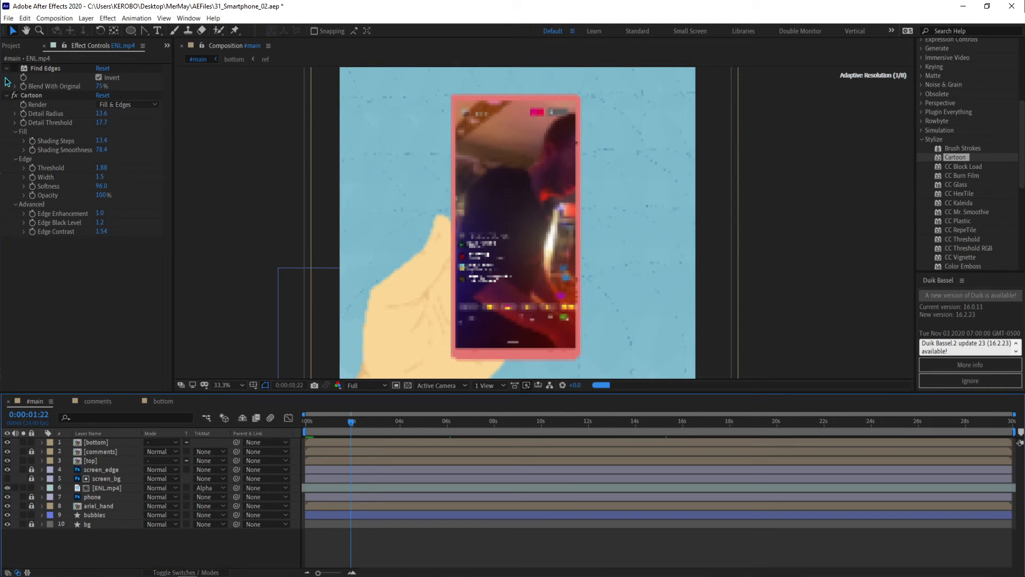
{"action": "left_click", "coordinate": [16, 95]}
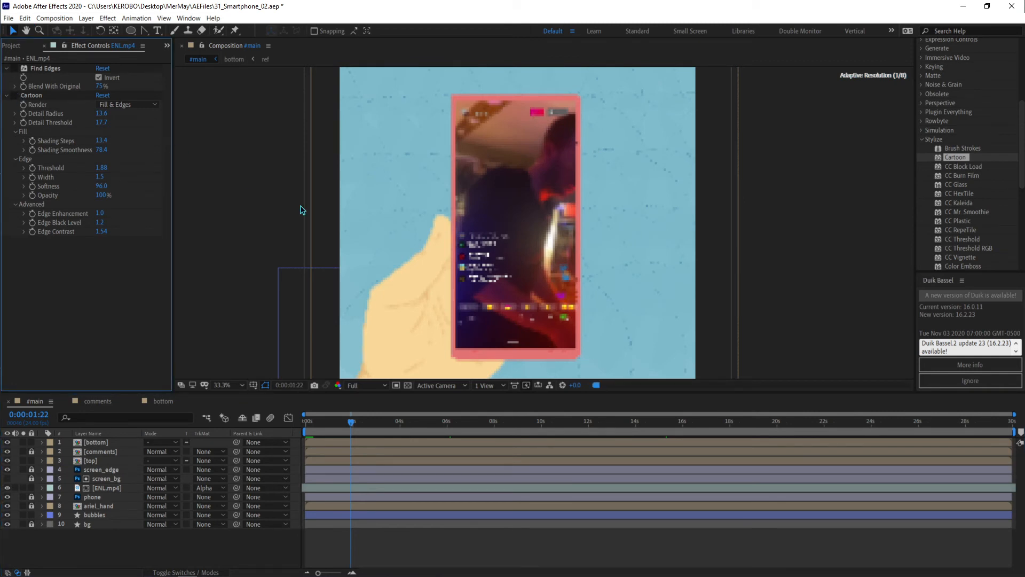
{"action": "key", "text": "space"}
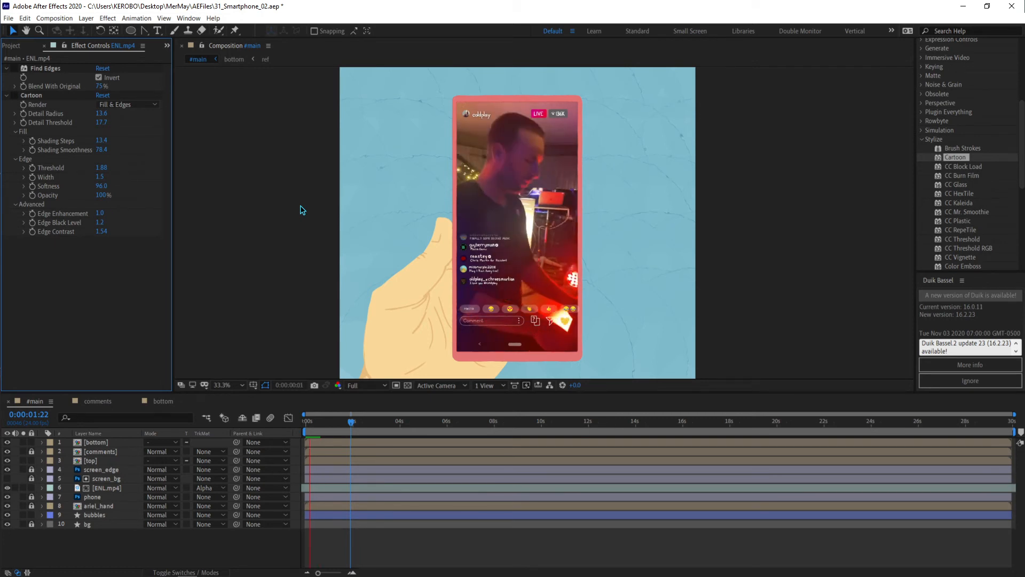
{"action": "key", "text": "space"}
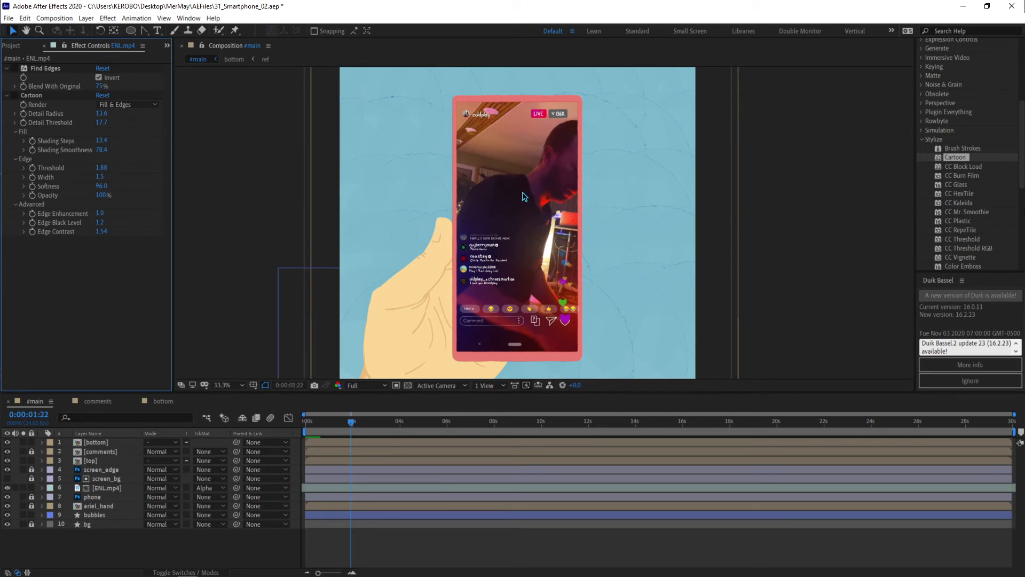
Inspect the phone video without Cartoon up close at 0:00:04:06, 0:00:06:23 and 0:00:08:04.
{"action": "key", "text": "slash"}
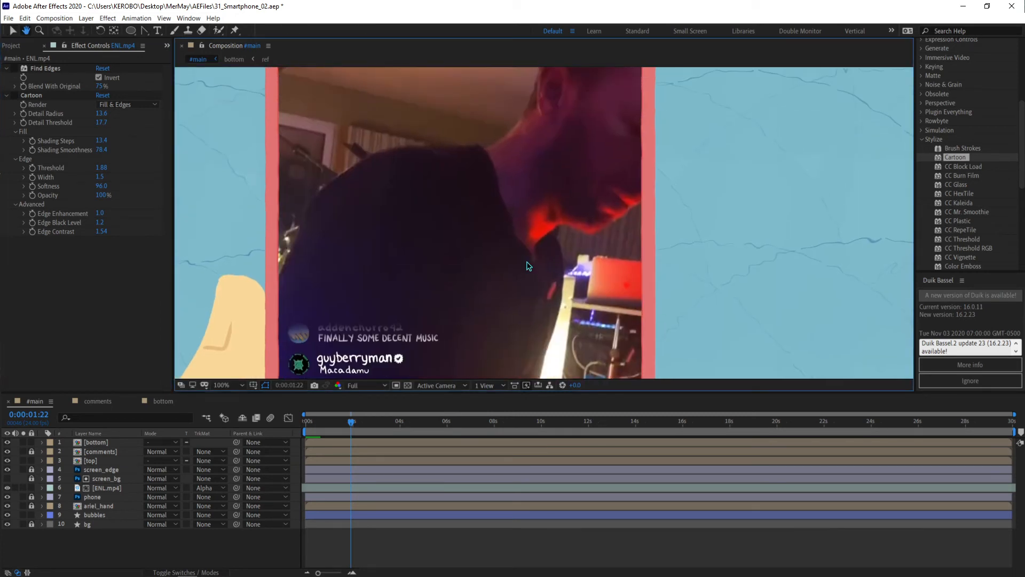
{"action": "scroll", "coordinate": [539, 288], "scroll_direction": "down", "scroll_amount": 2}
{"action": "left_click", "coordinate": [406, 422]}
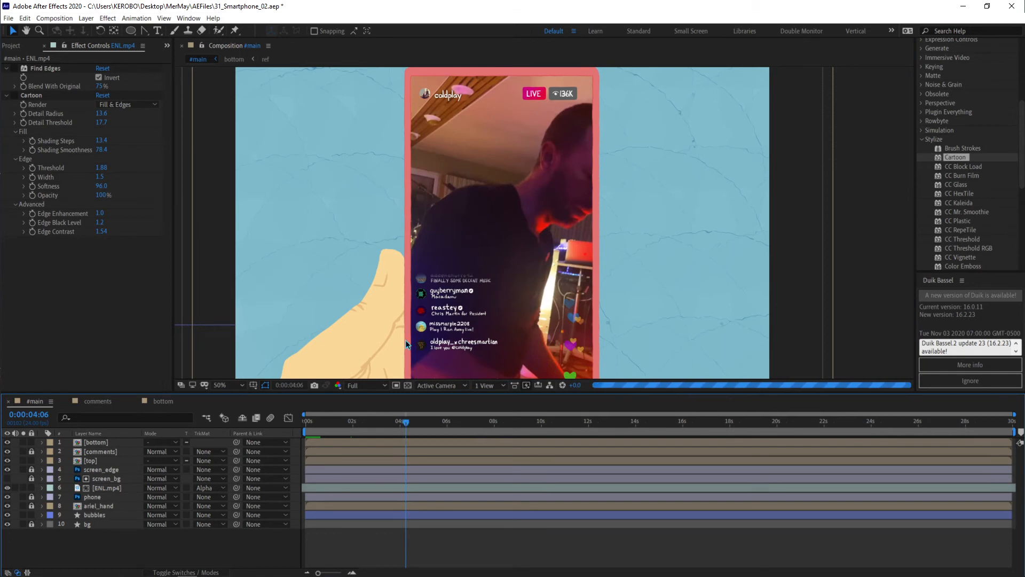
{"action": "left_click", "coordinate": [470, 422]}
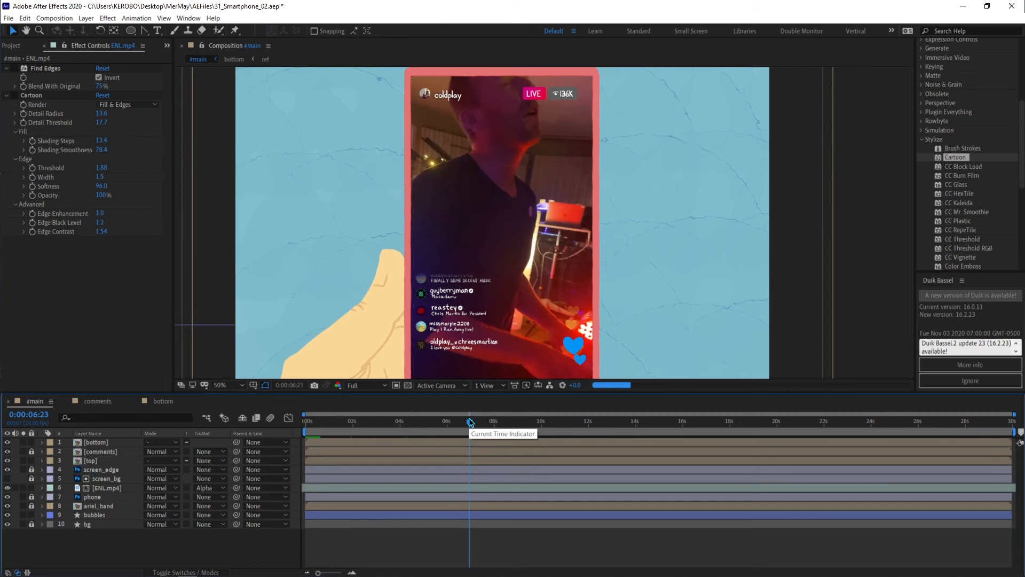
{"action": "left_click", "coordinate": [498, 421]}
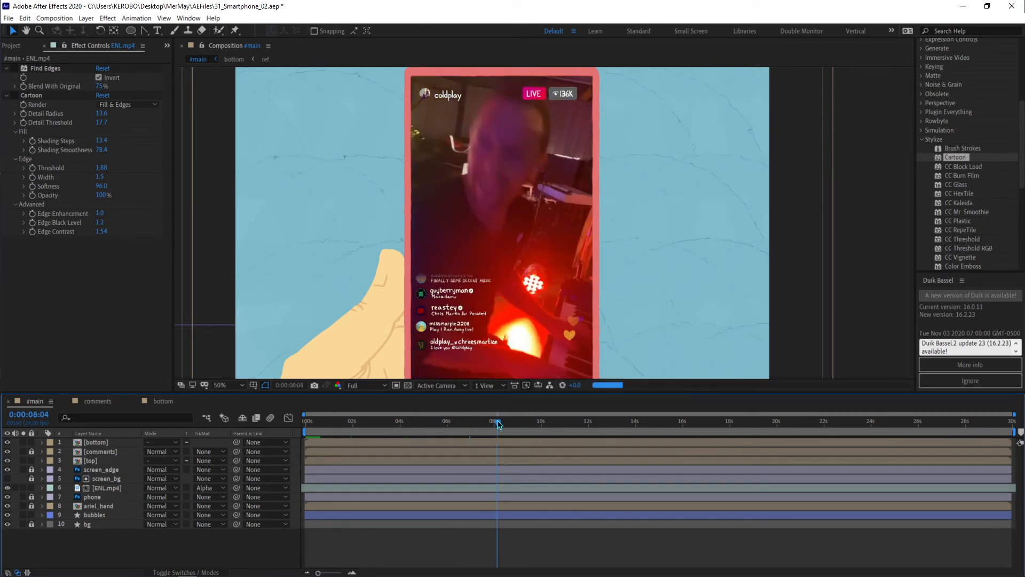
Re-enable the Cartoon effect on the ENL.mp4 layer and examine the piano keys and hands up close at 0:00:08:04.
{"action": "left_click", "coordinate": [16, 97]}
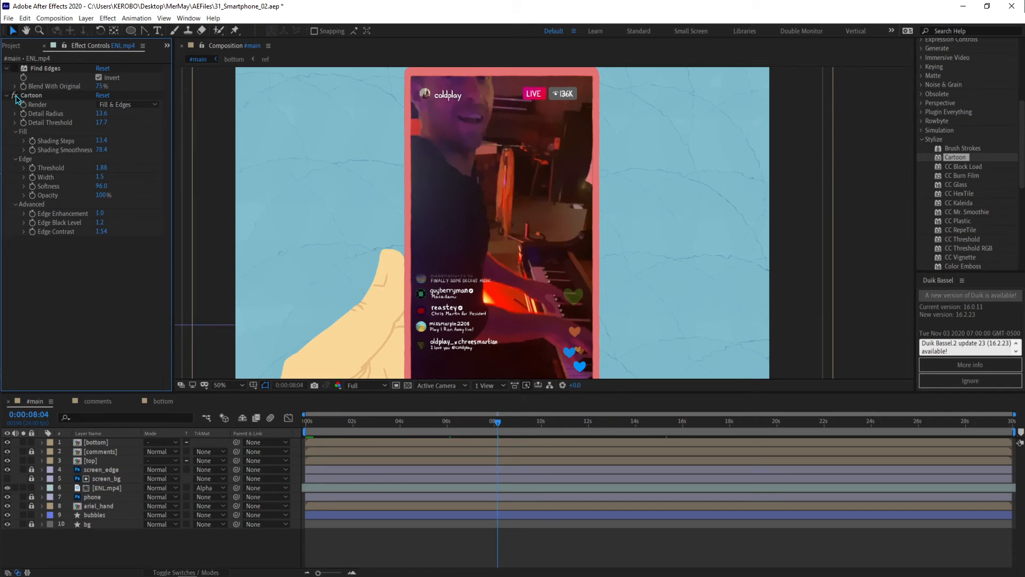
{"action": "left_click", "coordinate": [522, 544]}
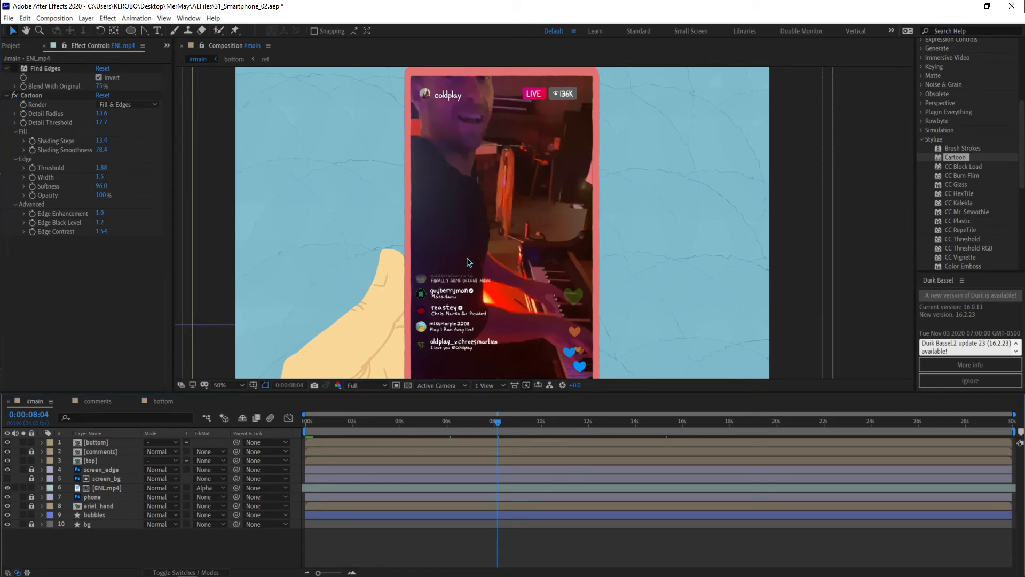
{"action": "scroll", "coordinate": [469, 261], "scroll_direction": "down", "scroll_amount": 2}
{"action": "mouse_move", "coordinate": [463, 262]}
{"action": "left_mouse_down"}
{"action": "mouse_move", "coordinate": [447, 251]}
{"action": "mouse_move", "coordinate": [456, 247]}
{"action": "left_mouse_up"}
{"action": "scroll", "coordinate": [455, 247], "scroll_direction": "up", "scroll_amount": 4}
{"action": "left_click_drag", "start_coordinate": [513, 258], "coordinate": [526, 241]}
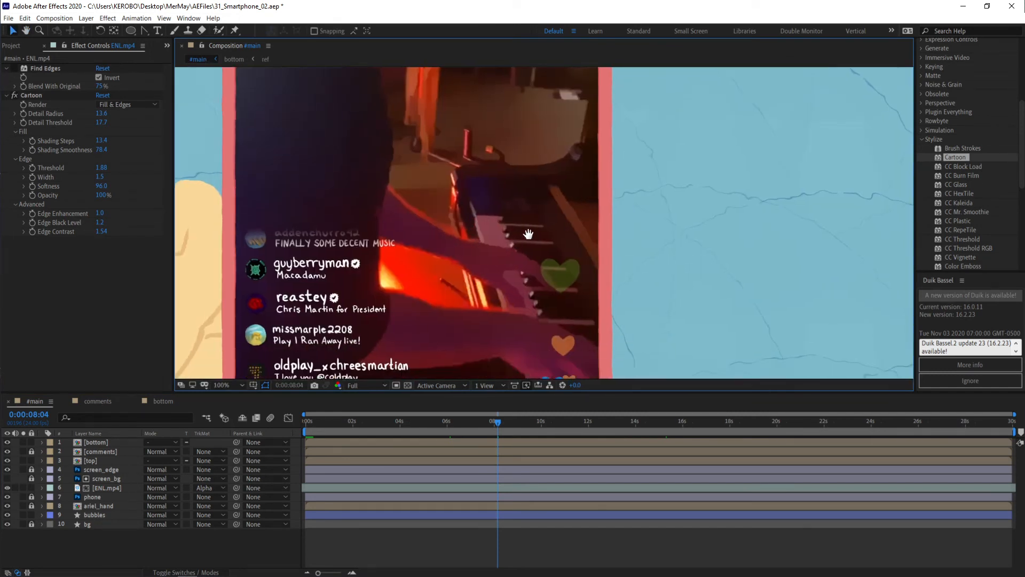
{"action": "scroll", "coordinate": [526, 240], "scroll_direction": "up", "scroll_amount": 1}
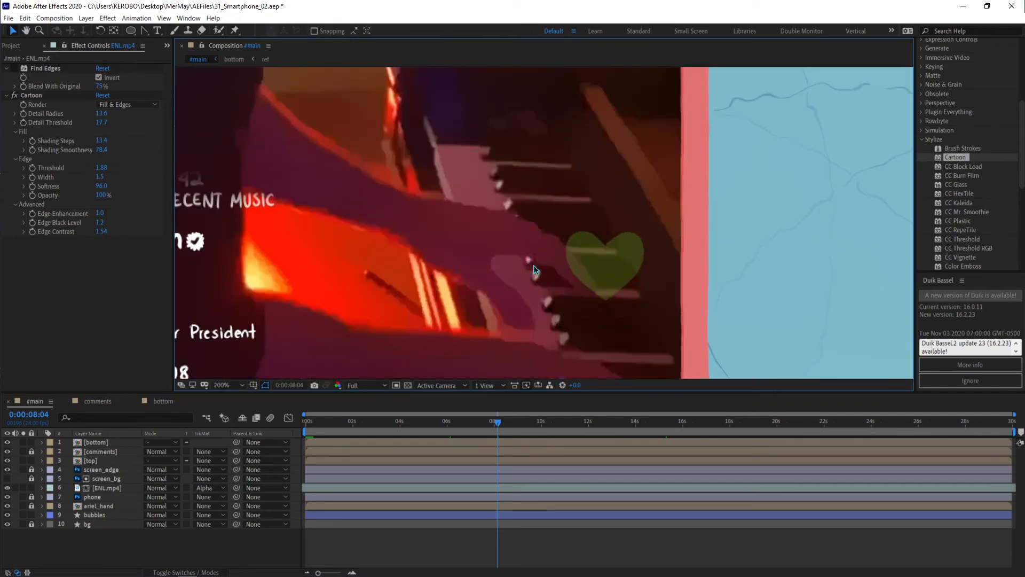
{"action": "scroll", "coordinate": [541, 303], "scroll_direction": "down", "scroll_amount": 10}
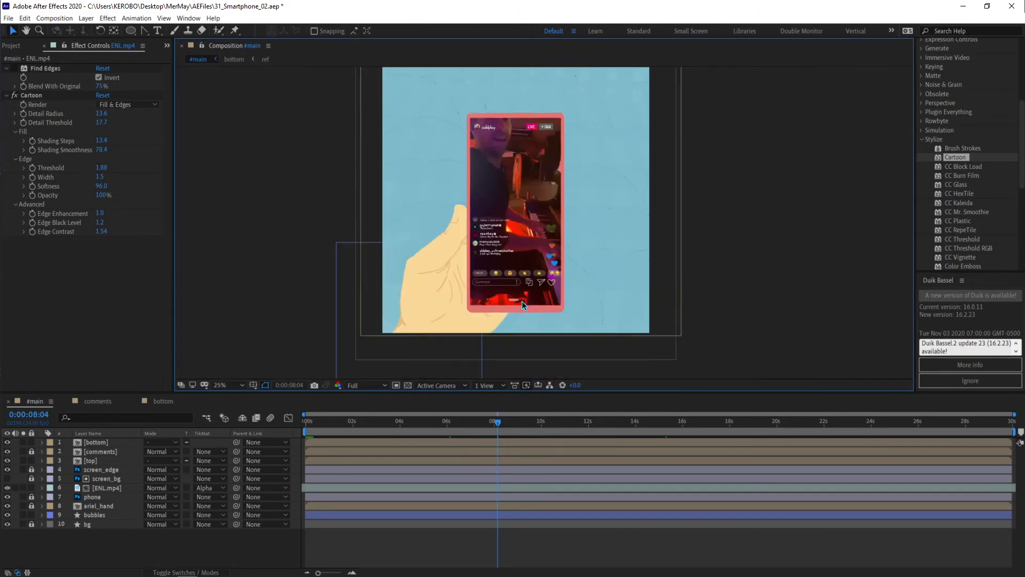
{"action": "scroll", "coordinate": [522, 302], "scroll_direction": "up", "scroll_amount": 1}
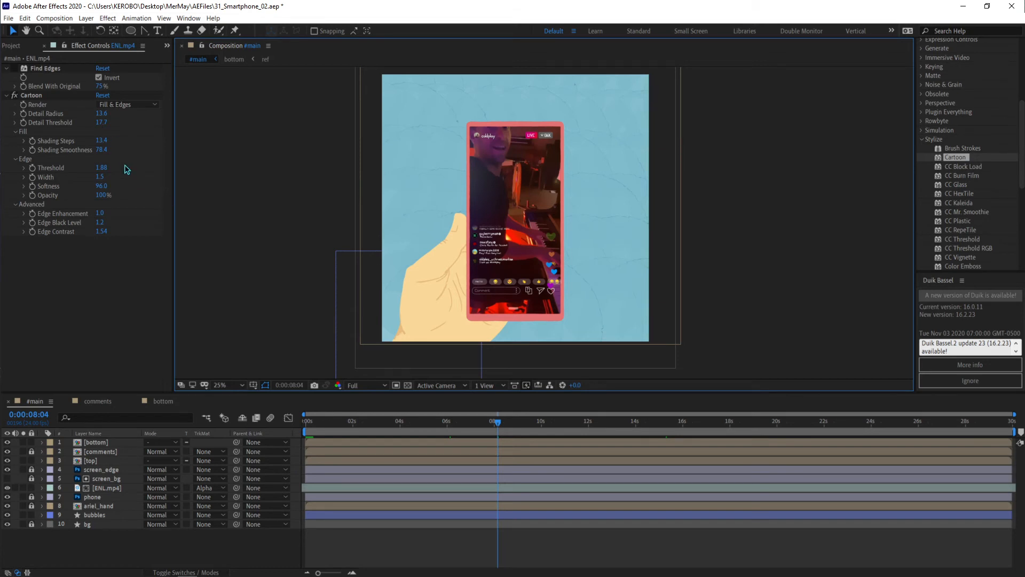
Try the Fill render mode for the Cartoon effect and return it to Fill & Edges.
{"action": "left_click", "coordinate": [116, 110]}
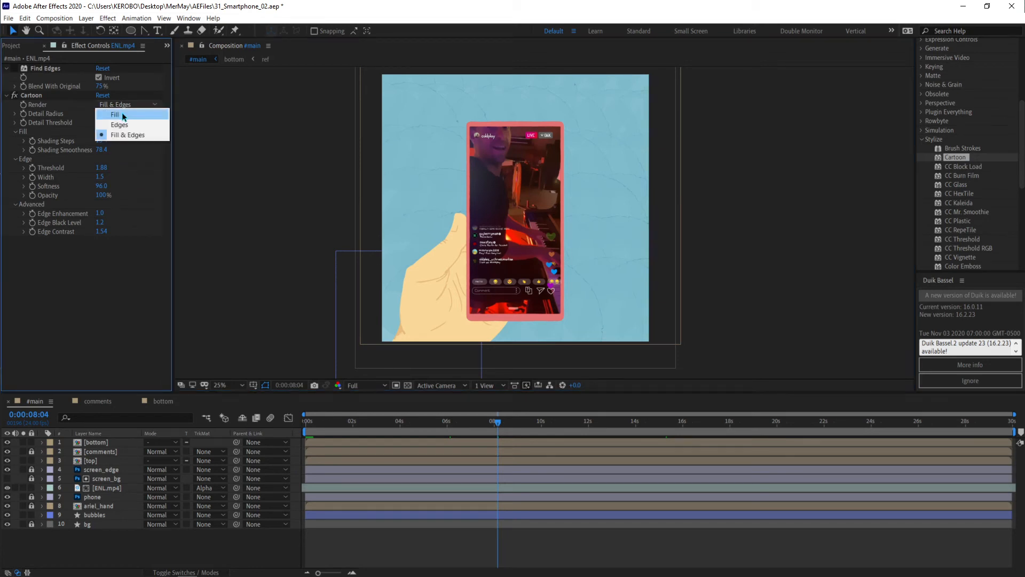
{"action": "left_click", "coordinate": [123, 114]}
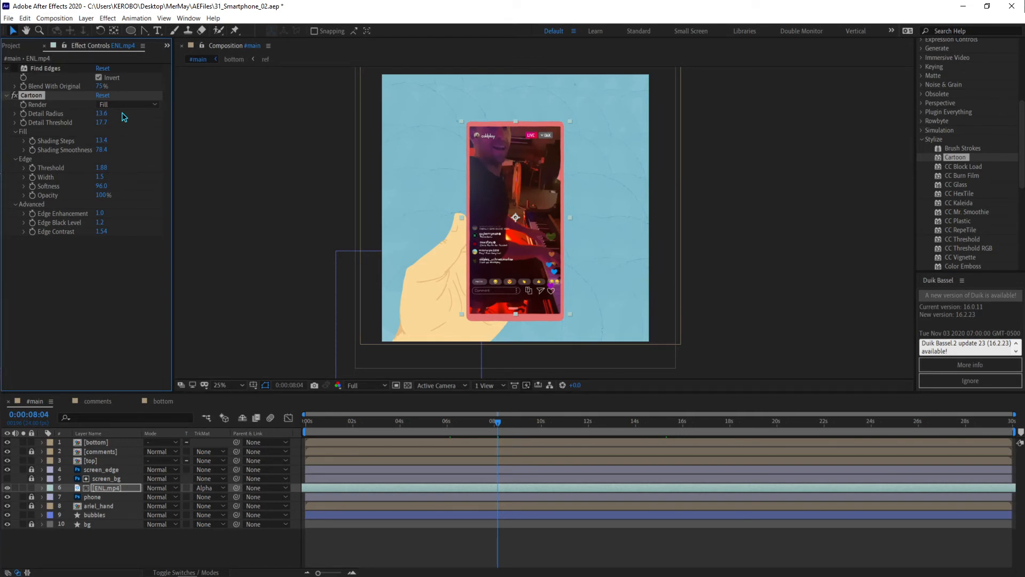
{"action": "left_click", "coordinate": [114, 105]}
{"action": "left_click", "coordinate": [131, 135]}
Delete the Find Edges effect from the ENL.mp4 layer and deselect the layer.
{"action": "left_click", "coordinate": [64, 68]}
{"action": "key", "text": "Delete"}
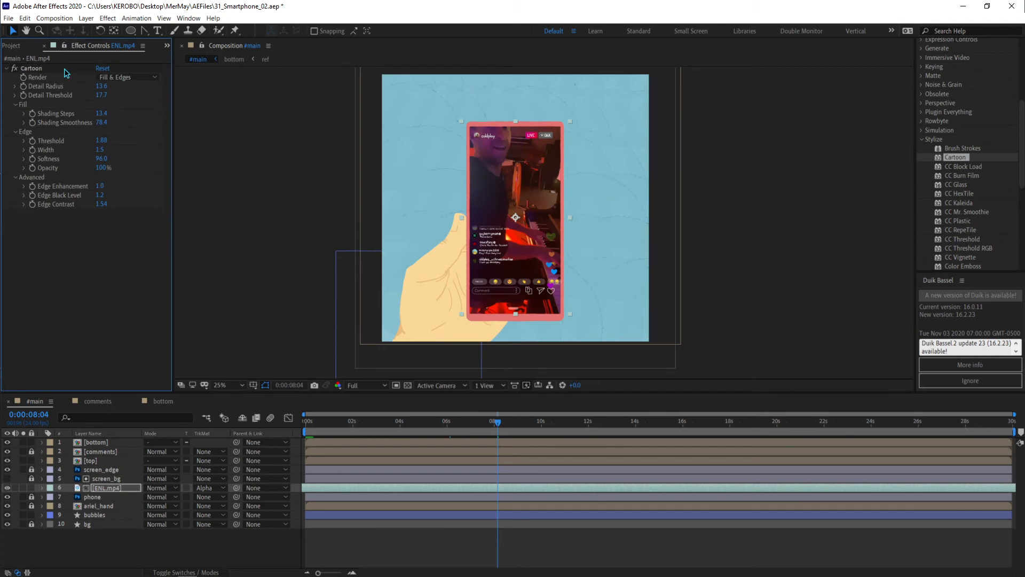
{"action": "left_click", "coordinate": [368, 531]}
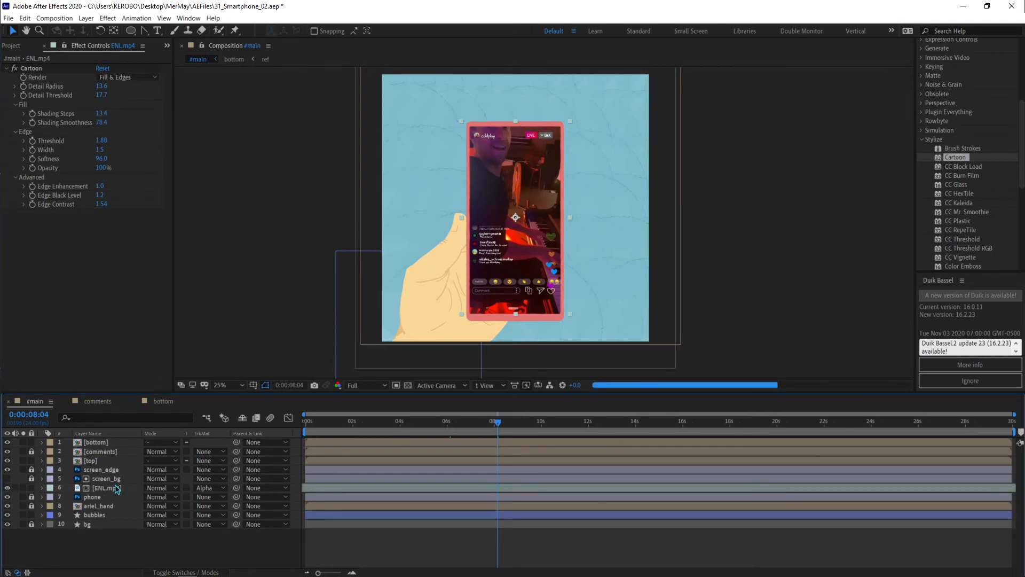
Scrub through the ENL.mp4 source footage in its own layer view and return to the composition's first frame.
{"action": "double_click", "coordinate": [114, 484]}
{"action": "left_click_drag", "start_coordinate": [308, 504], "coordinate": [440, 510]}
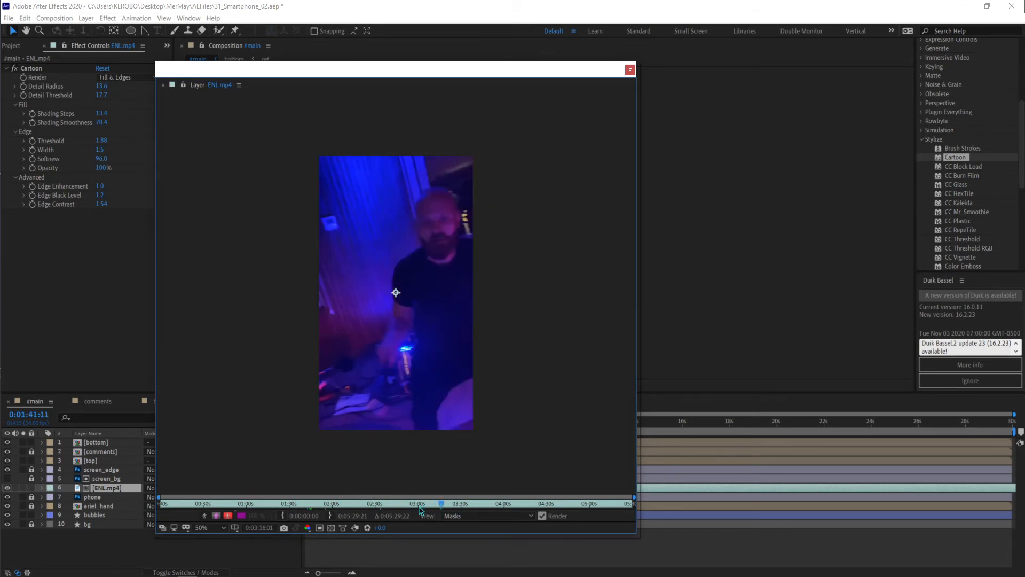
{"action": "left_click", "coordinate": [282, 505]}
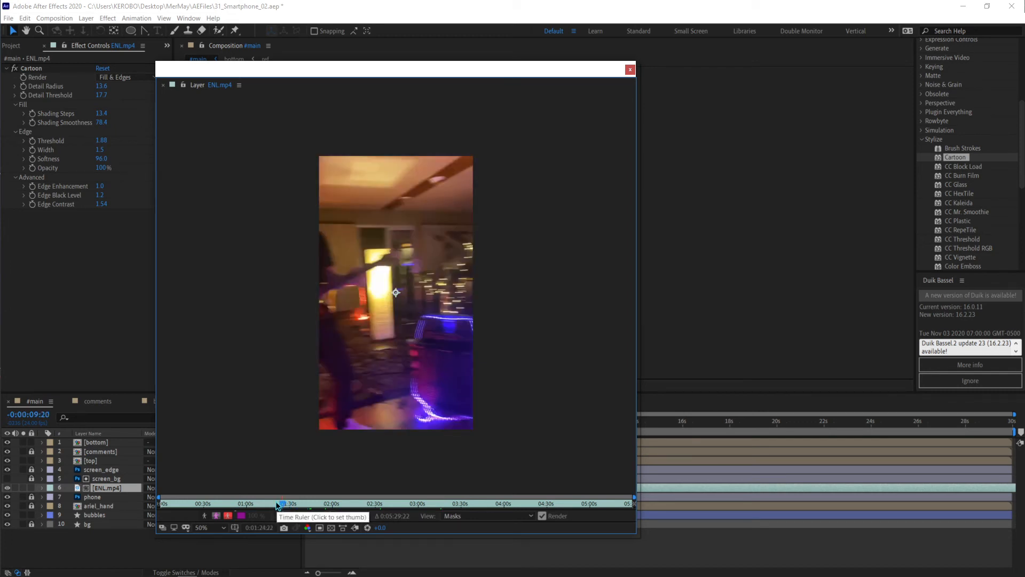
{"action": "left_click", "coordinate": [630, 70]}
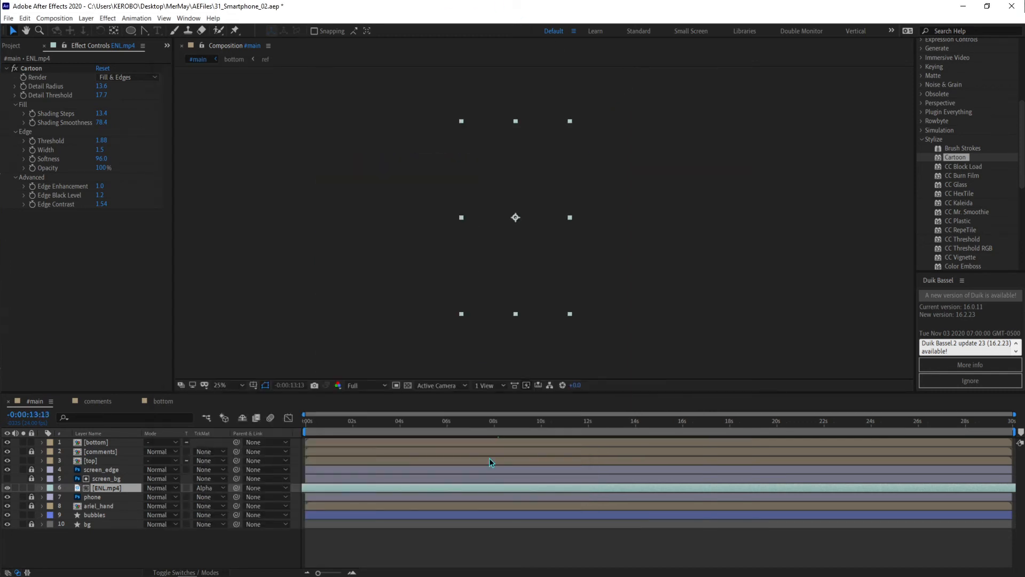
{"action": "key", "text": "Home"}
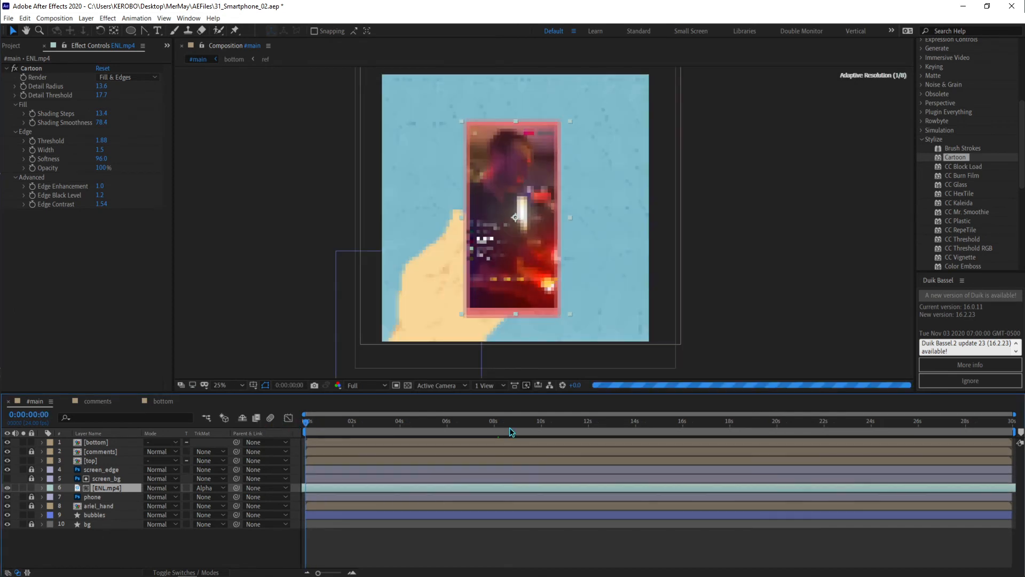
Set the composition's preview resolution to Auto at 0:00:13:11.
{"action": "left_click", "coordinate": [545, 422]}
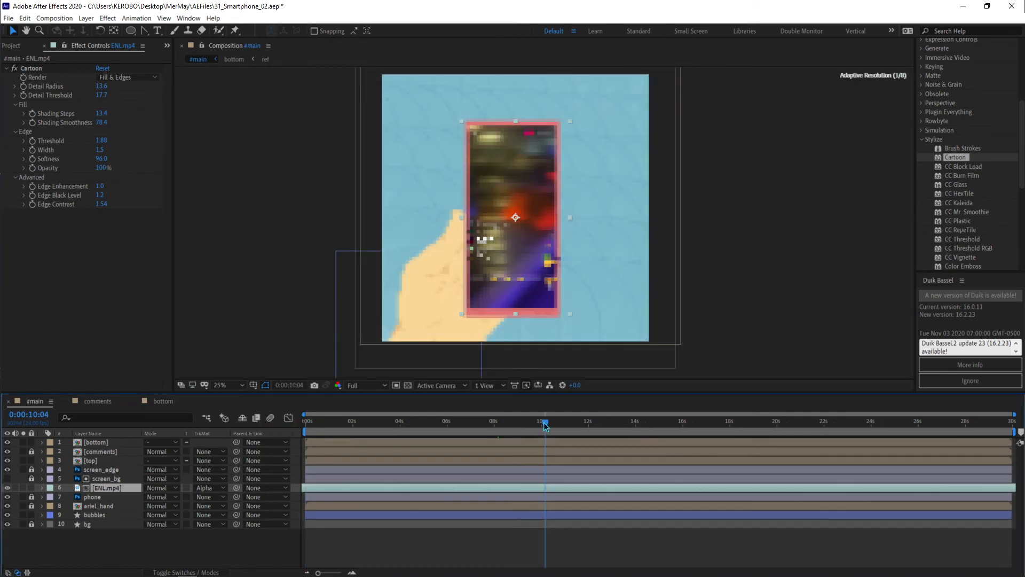
{"action": "left_click", "coordinate": [622, 424]}
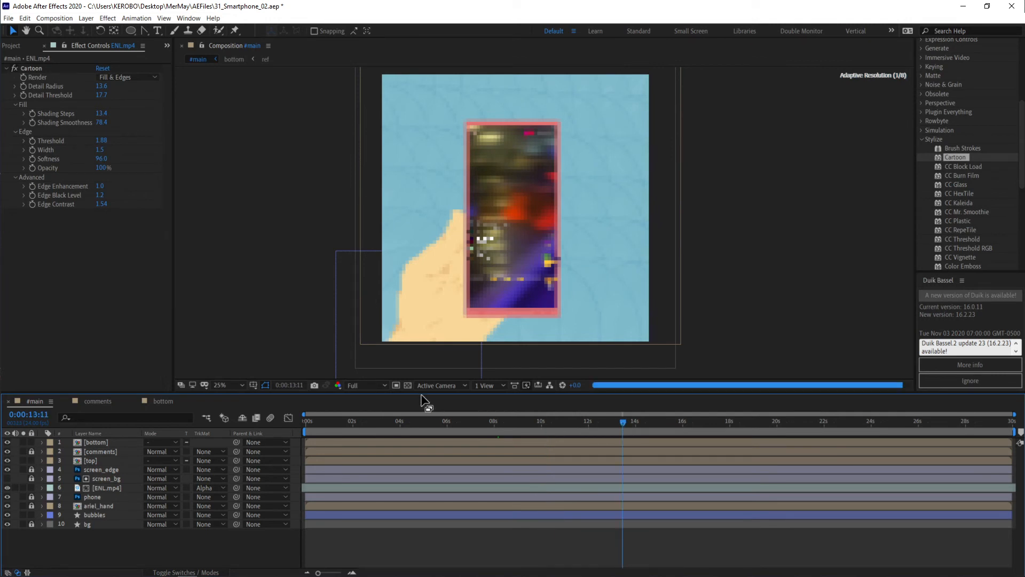
{"action": "left_click", "coordinate": [373, 385]}
{"action": "left_click", "coordinate": [366, 446]}
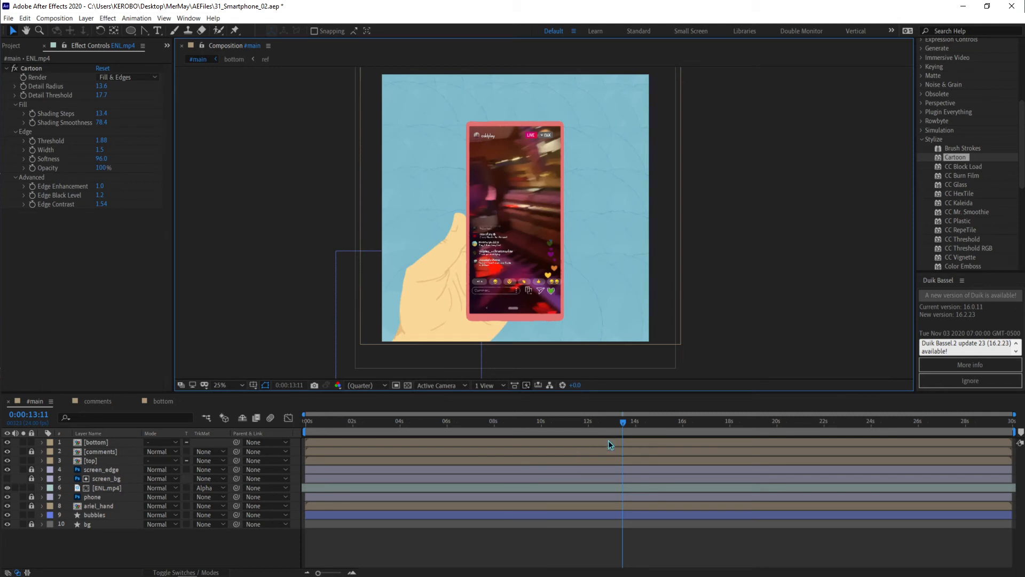
Check the phone video at several points between 0:00:08:03 and 0:00:18:14, ending at 0:00:11:08.
{"action": "left_click_drag", "start_coordinate": [636, 422], "coordinate": [746, 422]}
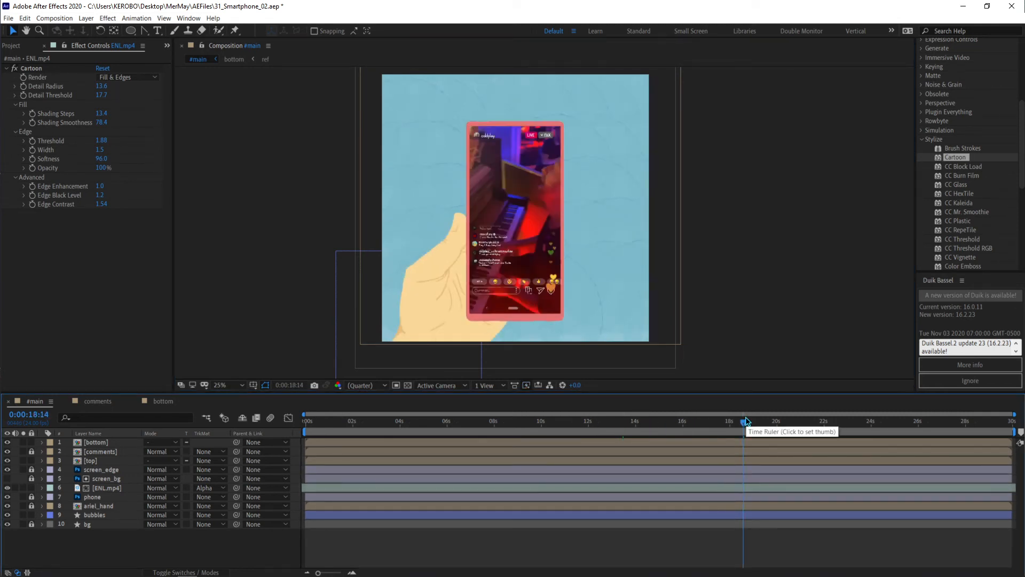
{"action": "left_click", "coordinate": [669, 422]}
{"action": "left_click", "coordinate": [610, 425]}
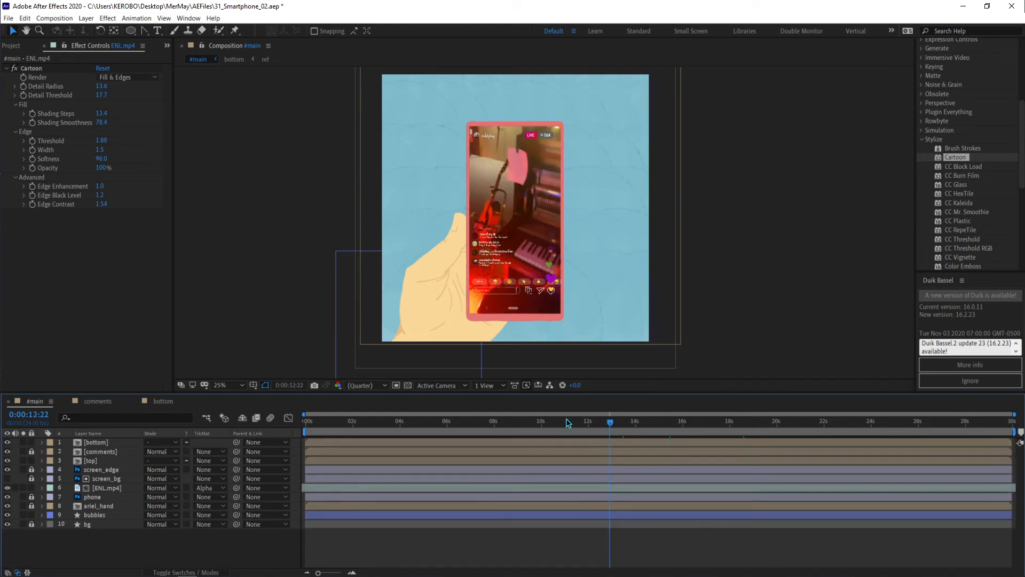
{"action": "left_click", "coordinate": [528, 426]}
{"action": "left_click", "coordinate": [500, 426]}
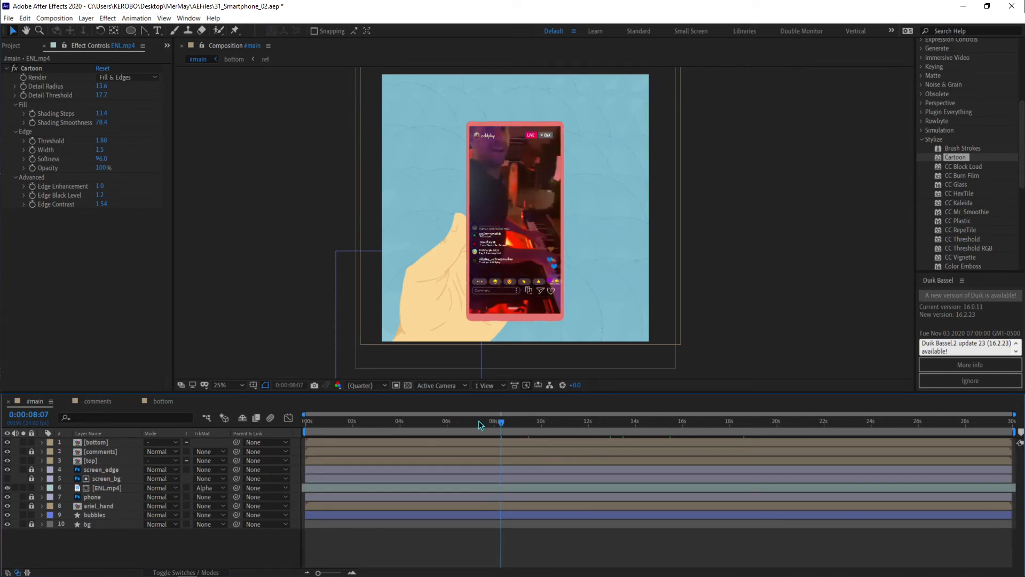
{"action": "left_click", "coordinate": [497, 421]}
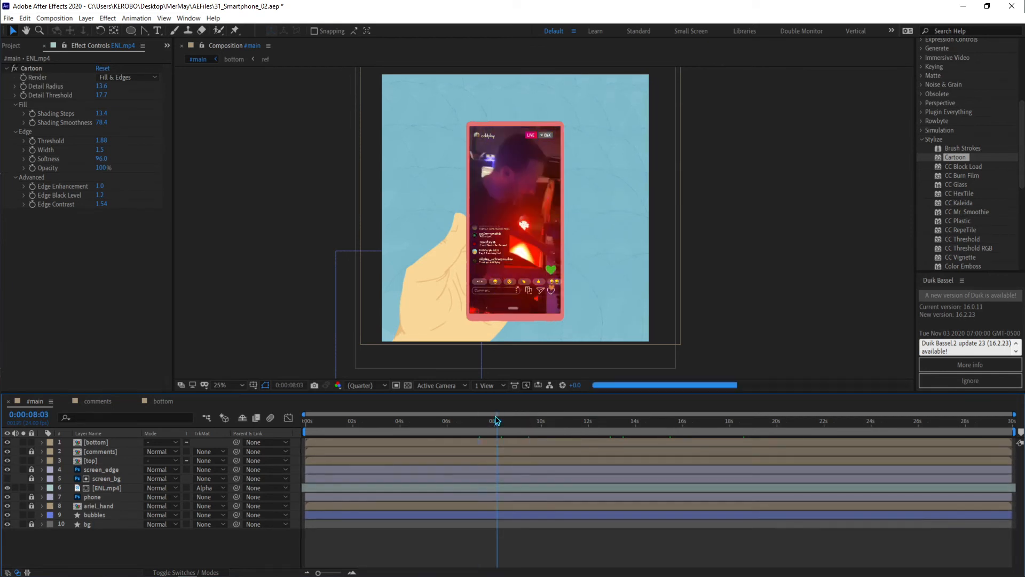
{"action": "left_click", "coordinate": [513, 425]}
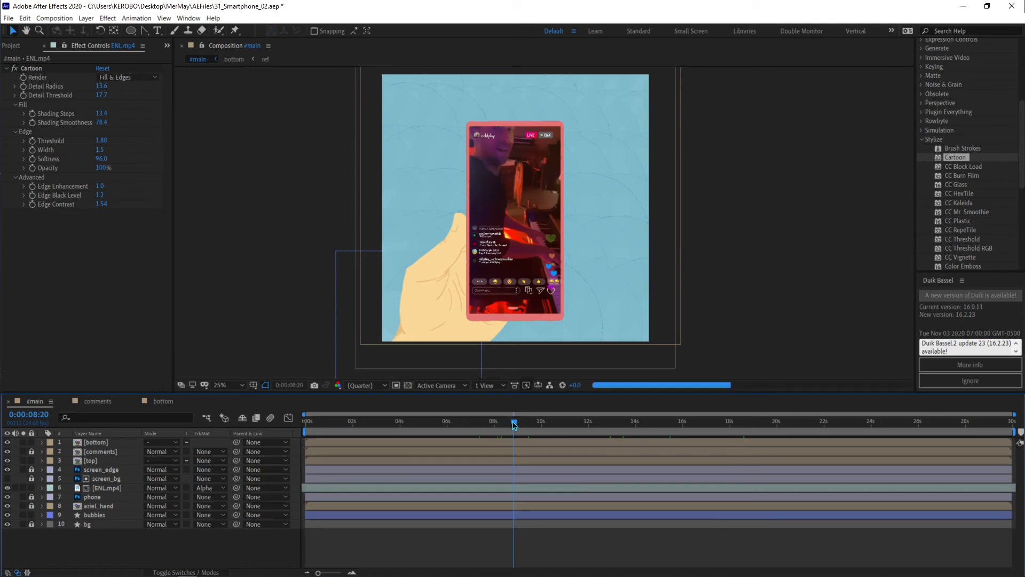
{"action": "left_click", "coordinate": [532, 425]}
{"action": "left_click", "coordinate": [555, 427]}
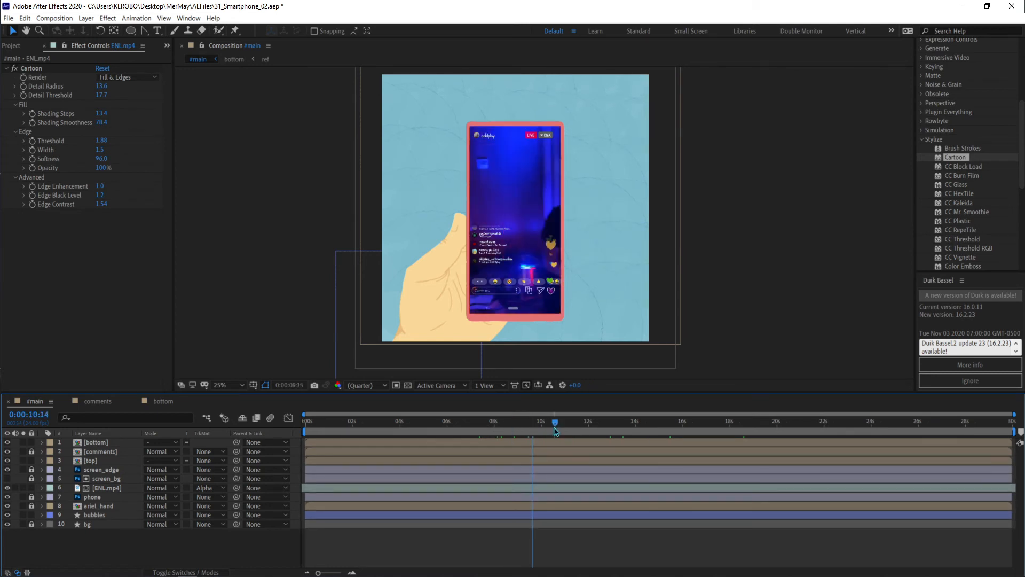
{"action": "left_click", "coordinate": [571, 427]}
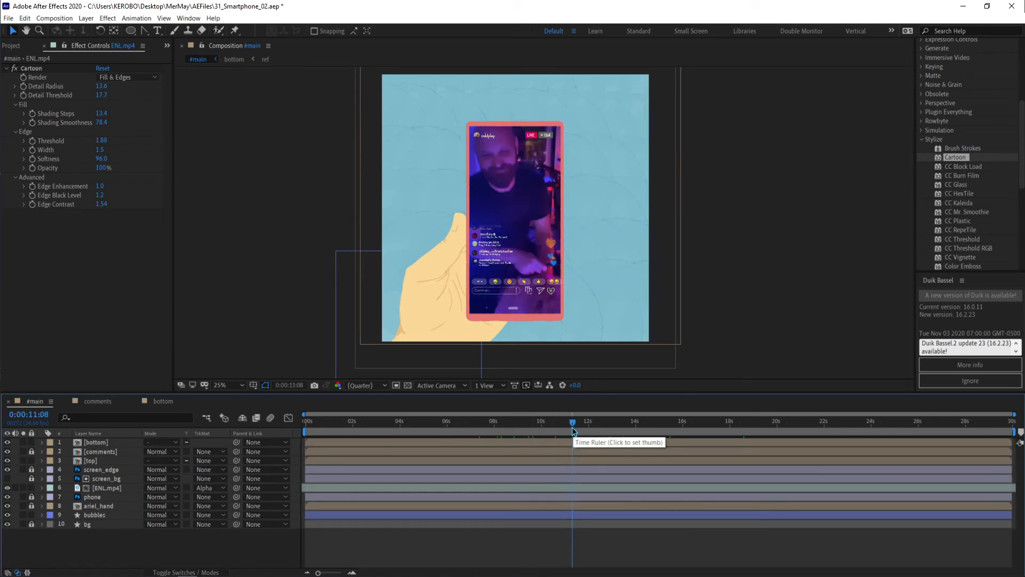
Advance frame by frame to 0:00:11:11 and view the phone video at 50% magnification.
{"action": "key", "text": "Page_Down"}
{"action": "key", "text": "Page_Down"}
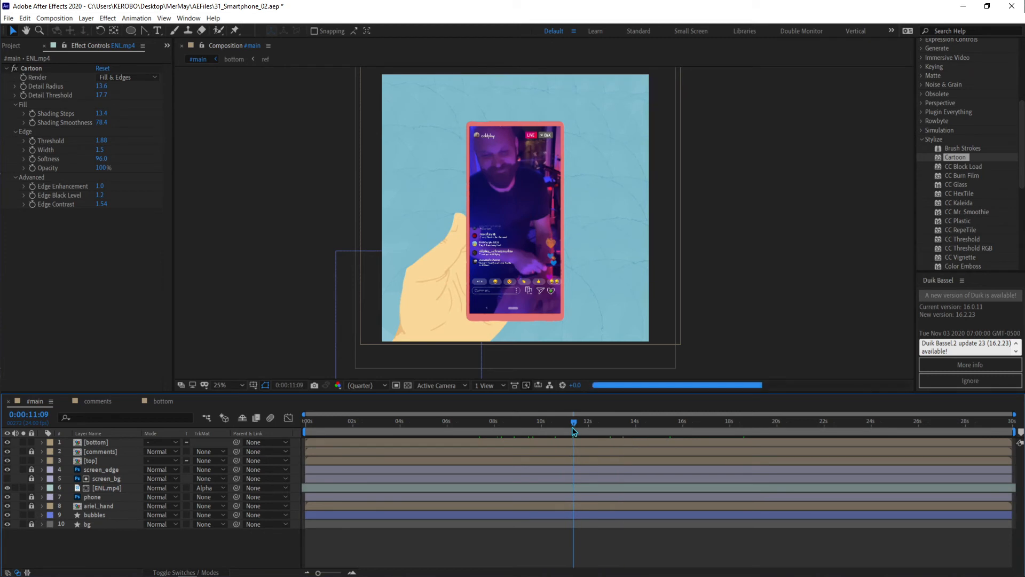
{"action": "key", "text": "Page_Down"}
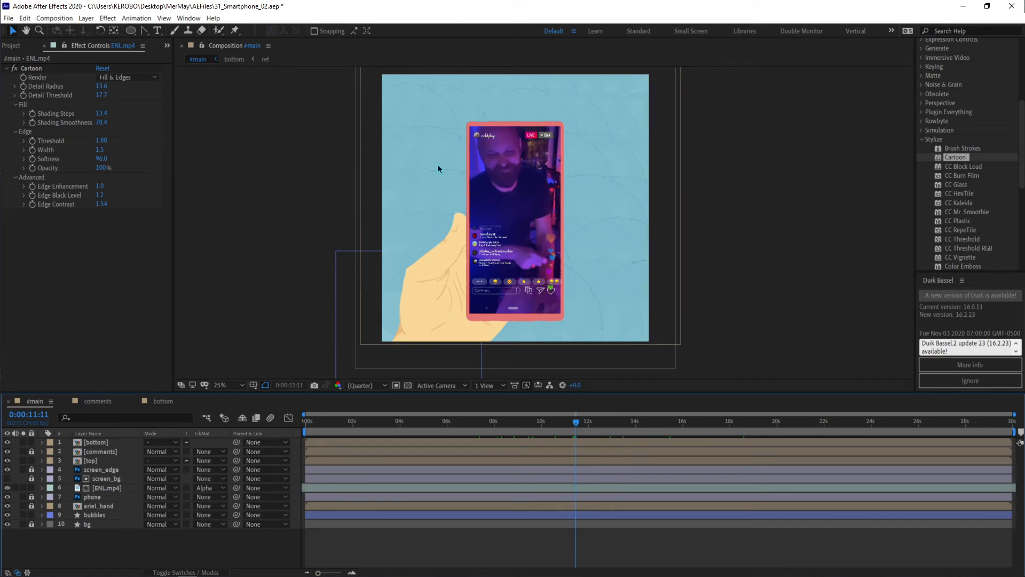
{"action": "key", "text": "period"}
{"action": "left_click_drag", "start_coordinate": [440, 265], "coordinate": [453, 341]}
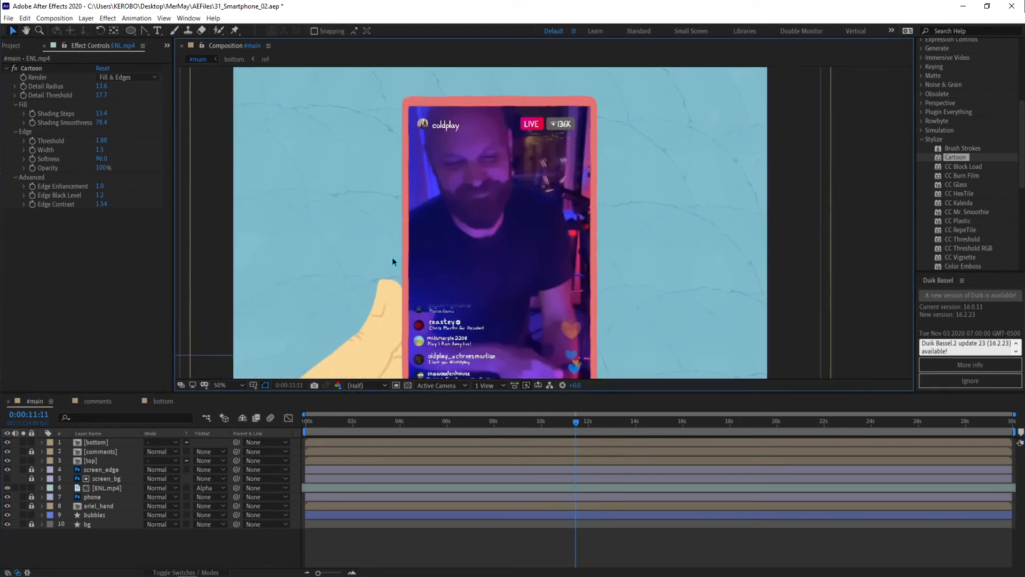
Examine the footage frame by frame up to 0:00:12:00 and play on to the fast camera move at 0:00:12:19.
{"action": "key", "text": "Page_Down"}
{"action": "key", "text": "Page_Down"}
{"action": "key", "text": "Page_Down"}
{"action": "key", "text": "Page_Down"}
{"action": "key", "text": "Page_Down"}
{"action": "key", "text": "Page_Down"}
{"action": "key", "text": "Page_Down"}
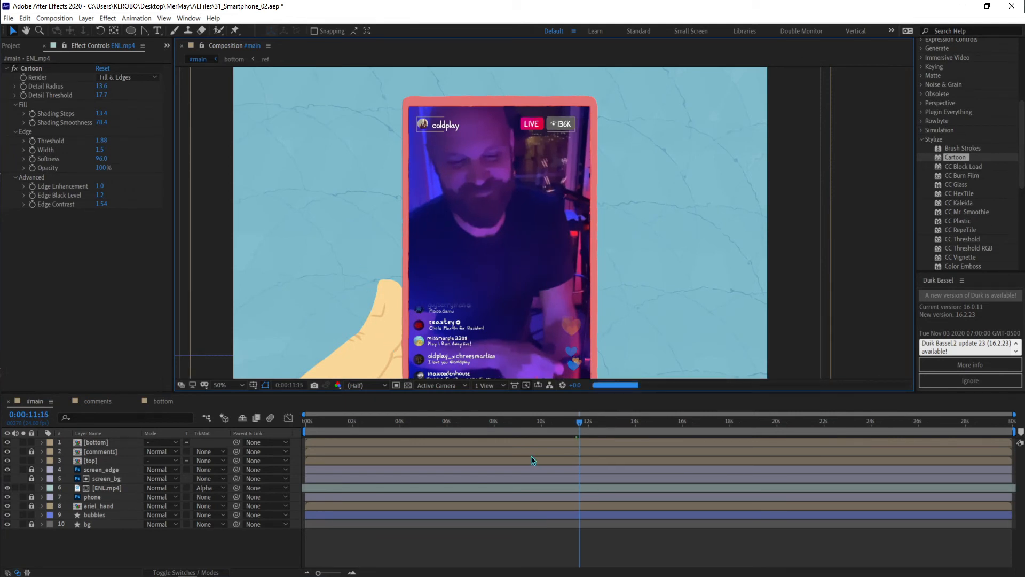
{"action": "key", "text": "Page_Down"}
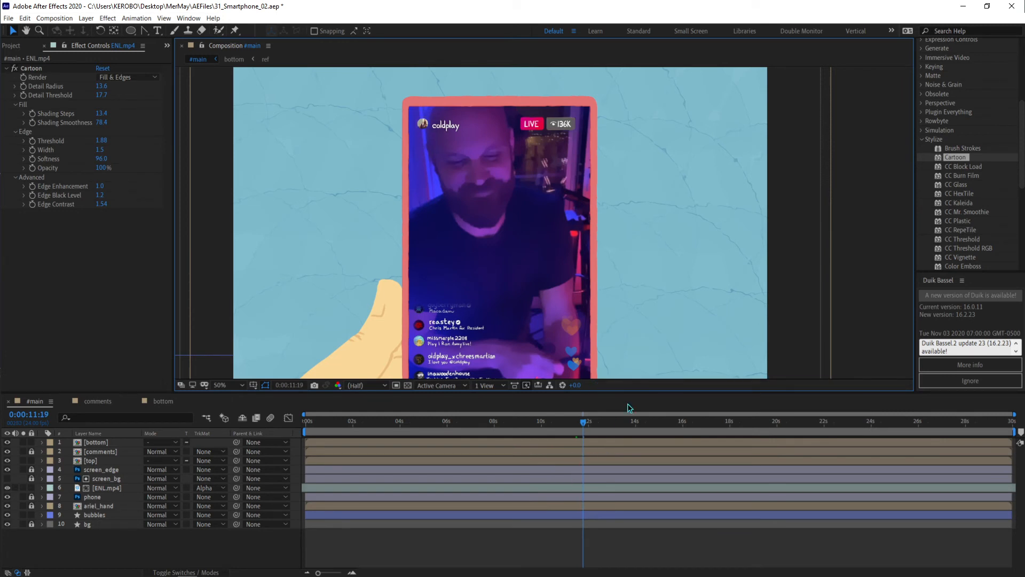
{"action": "key", "text": "Page_Down"}
{"action": "key", "text": "Page_Down"}
{"action": "key", "text": "Page_Down"}
{"action": "key", "text": "Page_Down"}
{"action": "key", "text": "Page_Down"}
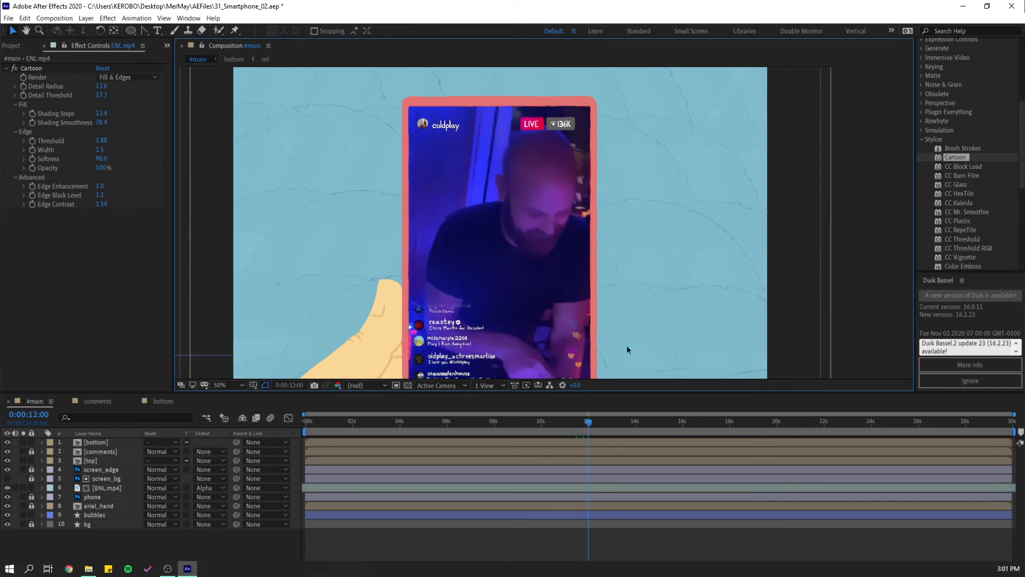
{"action": "key", "text": "space"}
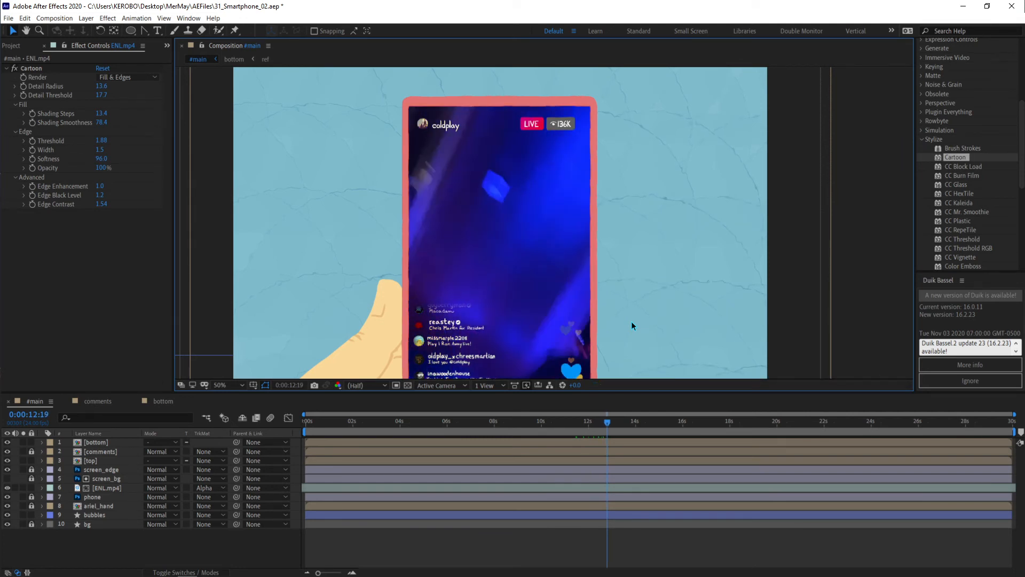
{"action": "left_click_drag", "start_coordinate": [641, 295], "coordinate": [654, 246]}
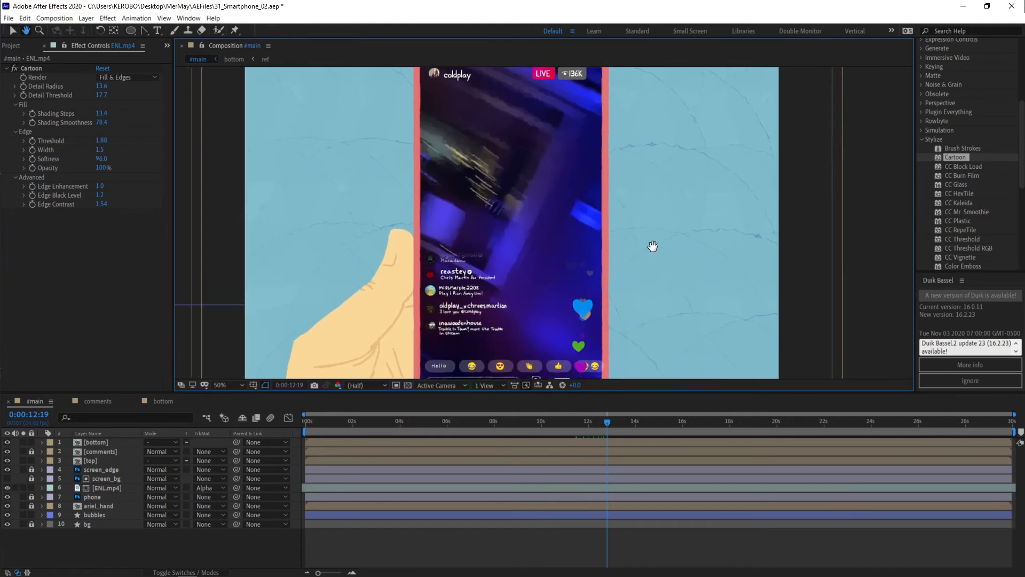
Slide the ENL.mp4 layer in time so its frame from 0:00:12:19 falls on the composition's last frame, 0:00:29:23.
{"action": "left_click", "coordinate": [610, 486]}
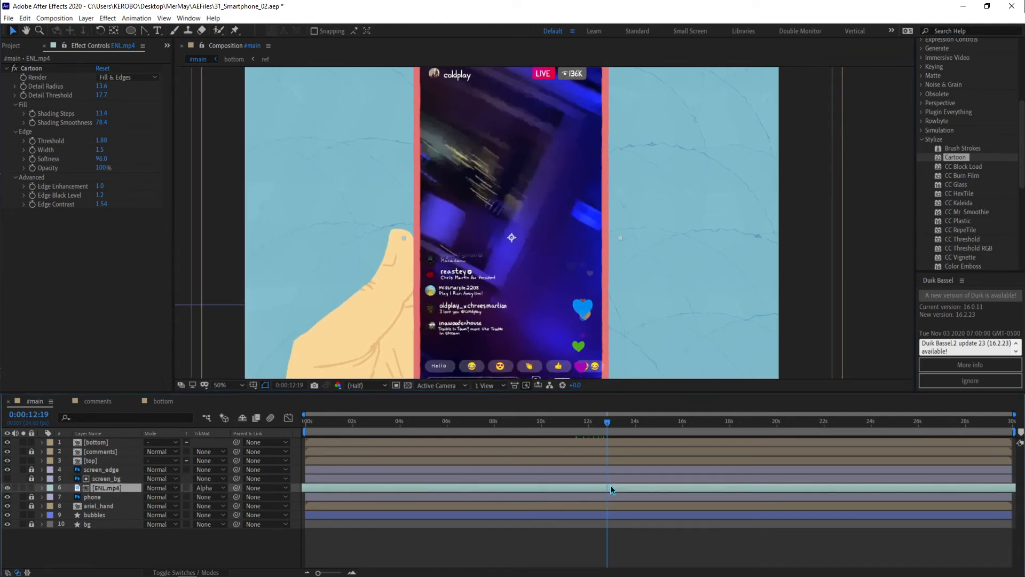
{"action": "left_click_drag", "start_coordinate": [990, 422], "coordinate": [1015, 424]}
{"action": "left_click_drag", "start_coordinate": [615, 486], "coordinate": [1021, 481]}
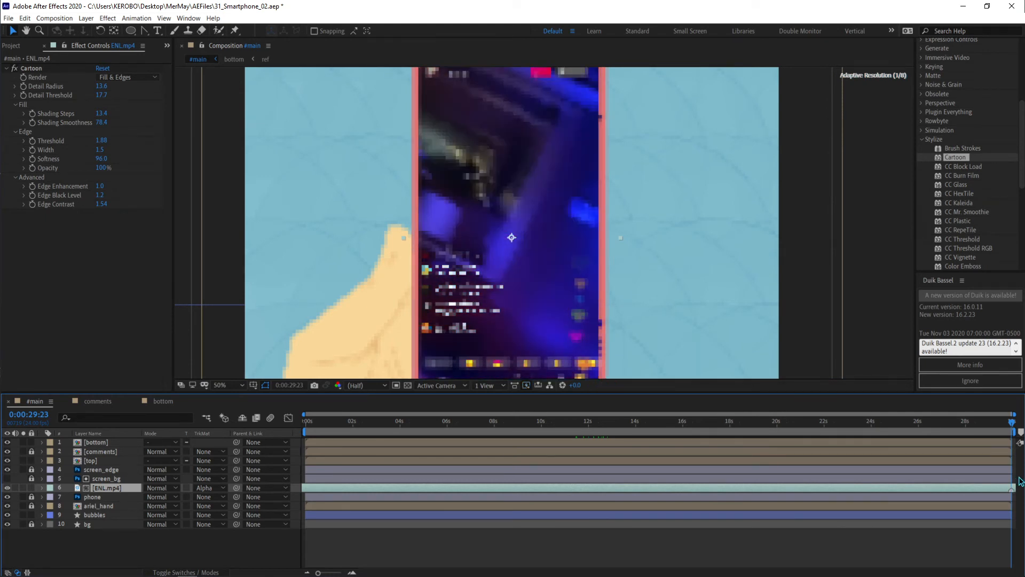
{"action": "key", "text": "space"}
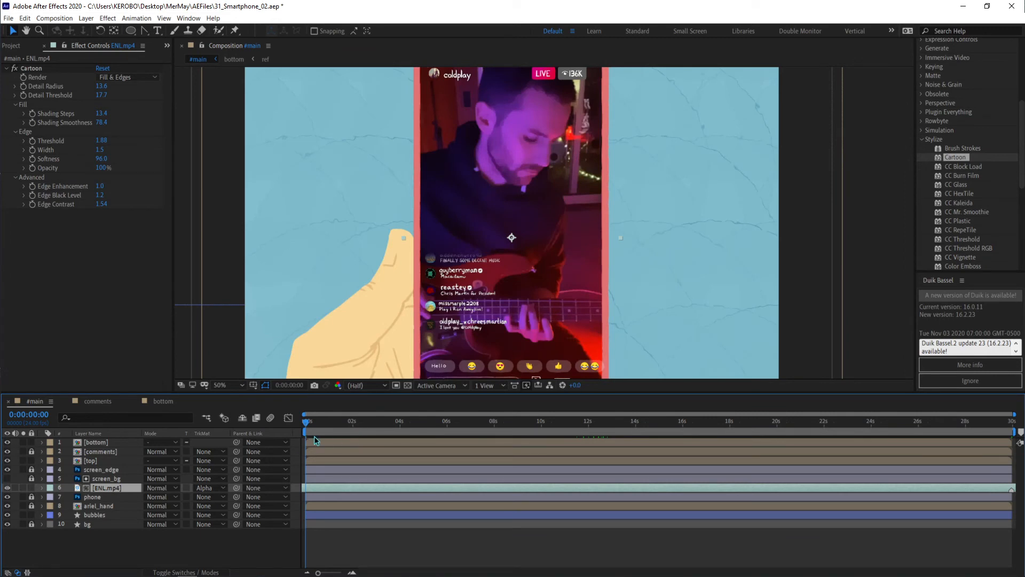
Inspect the phone video near the composition's end at 0:00:29:20 and preview the loop from 0:00:00:00.
{"action": "left_click_drag", "start_coordinate": [310, 423], "coordinate": [1008, 432]}
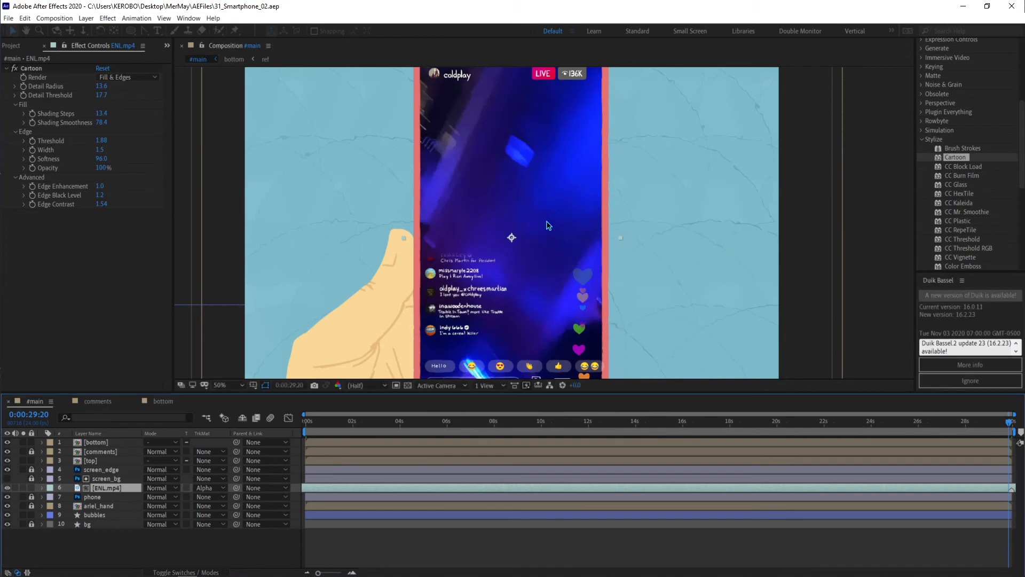
{"action": "scroll", "coordinate": [547, 219], "scroll_direction": "down", "scroll_amount": 1}
{"action": "left_click_drag", "start_coordinate": [552, 215], "coordinate": [543, 214]}
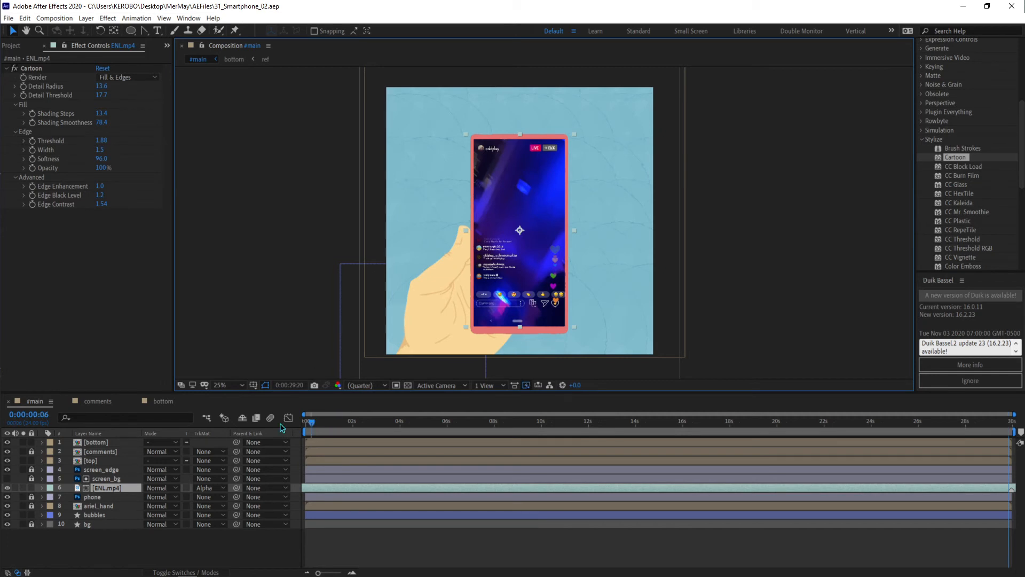
{"action": "left_click", "coordinate": [435, 548]}
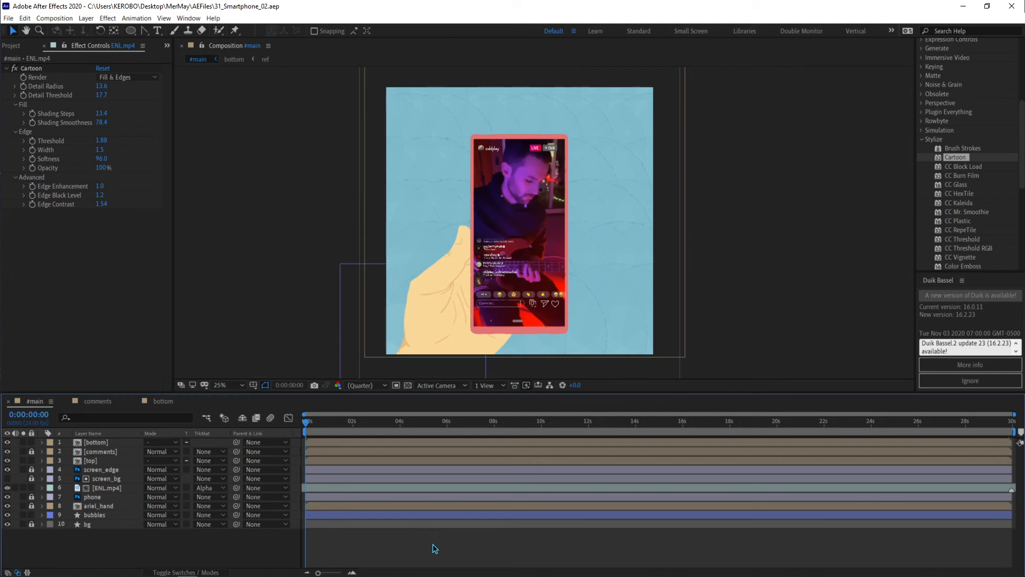
{"action": "key", "text": "space"}
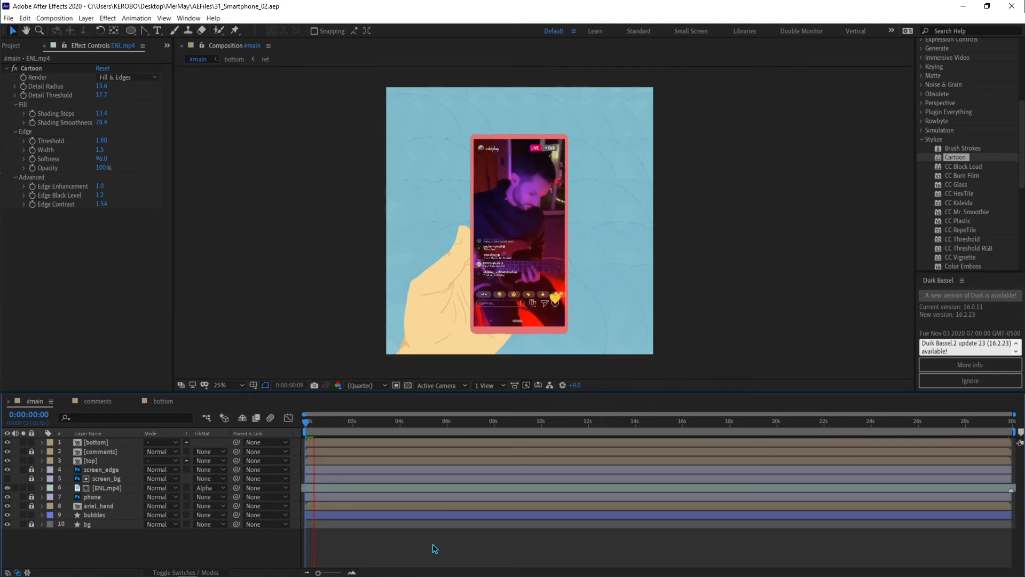
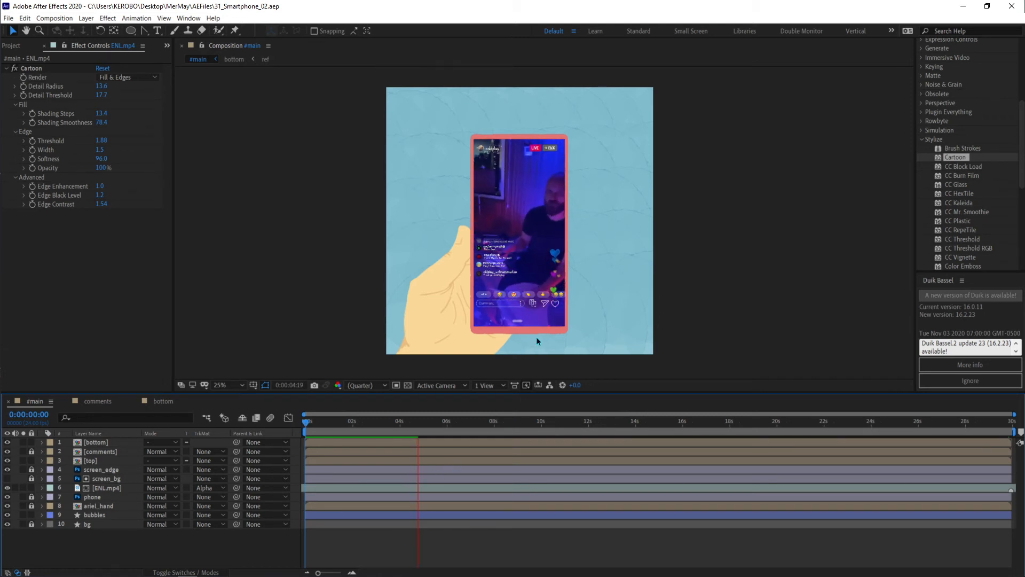
{"action": "scroll", "coordinate": [1015, 213], "scroll_direction": "down", "scroll_amount": 1}
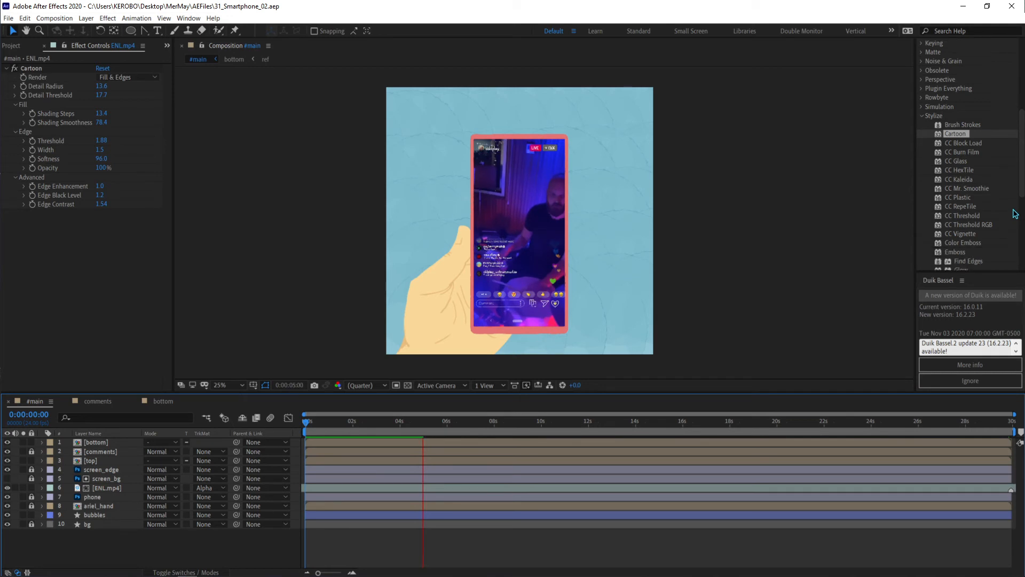
{"action": "scroll", "coordinate": [1011, 201], "scroll_direction": "down", "scroll_amount": 2}
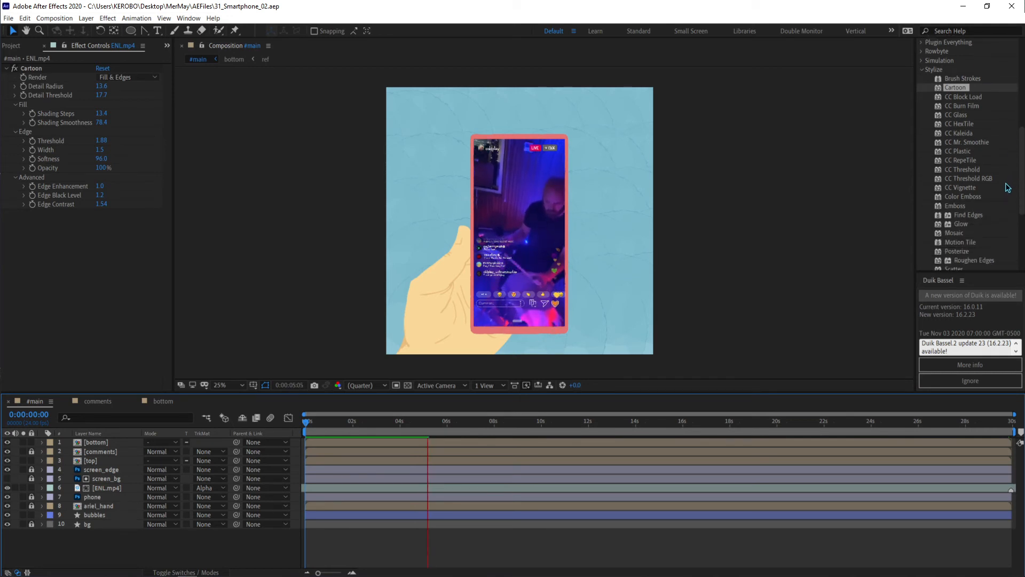
{"action": "scroll", "coordinate": [1008, 186], "scroll_direction": "down", "scroll_amount": 1}
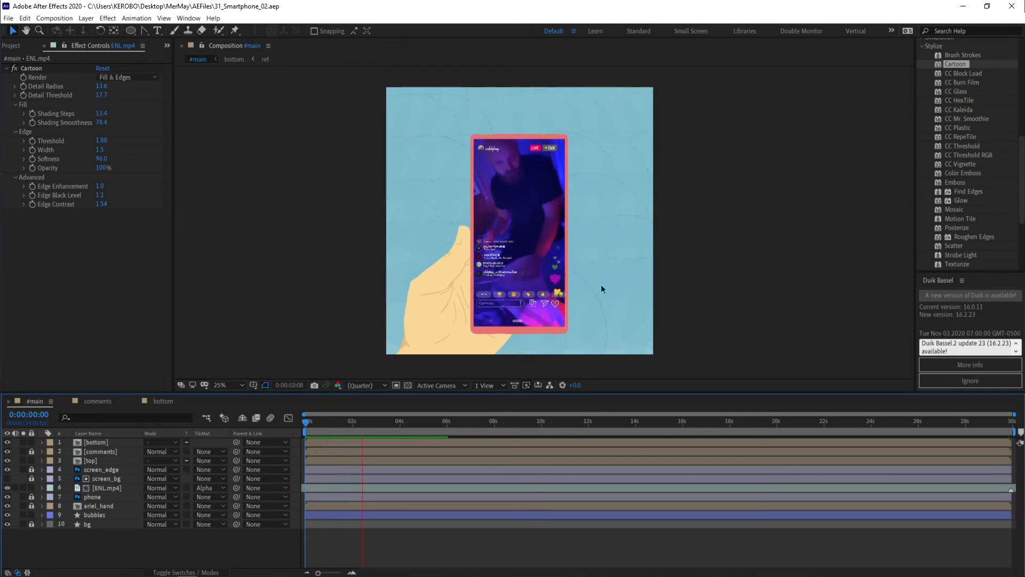
{"action": "key", "text": "space"}
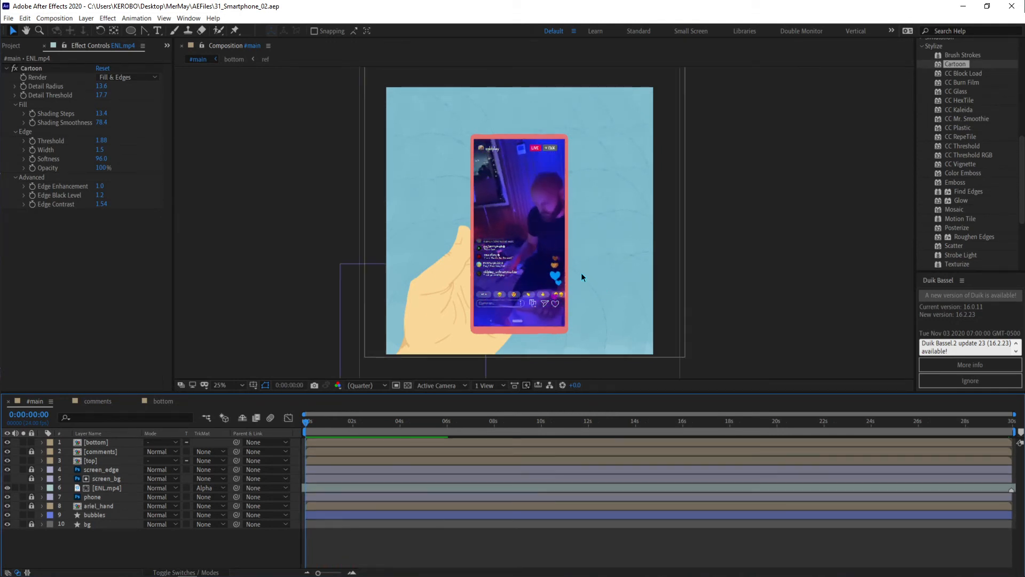
Duplicate the Cartoon effect on the ENL.mp4 layer and turn off the copy.
{"action": "scroll", "coordinate": [554, 239], "scroll_direction": "up", "scroll_amount": 4}
{"action": "key", "text": "v"}
{"action": "scroll", "coordinate": [554, 239], "scroll_direction": "down", "scroll_amount": 2}
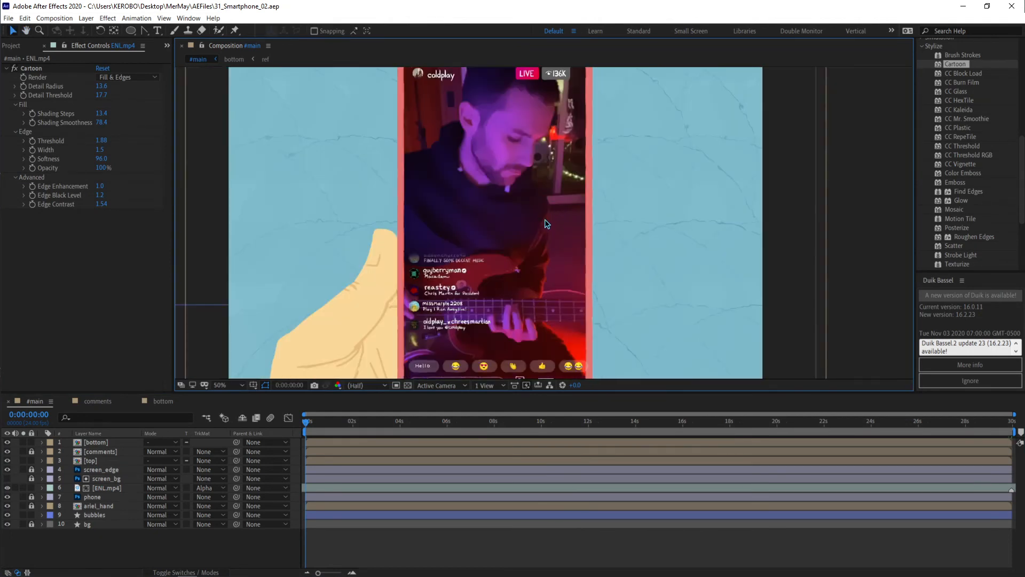
{"action": "left_click", "coordinate": [49, 68]}
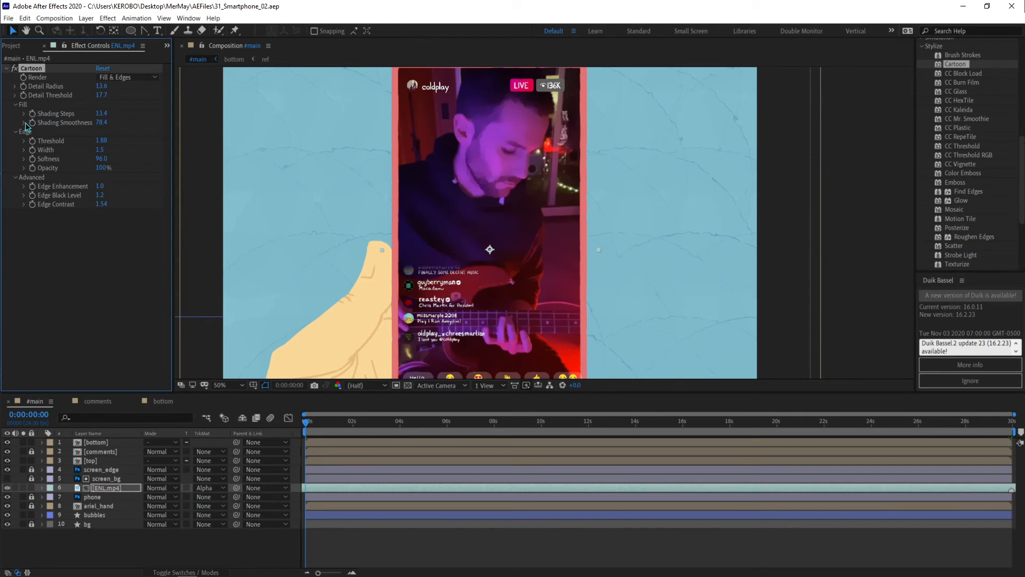
{"action": "key", "text": "ctrl+d"}
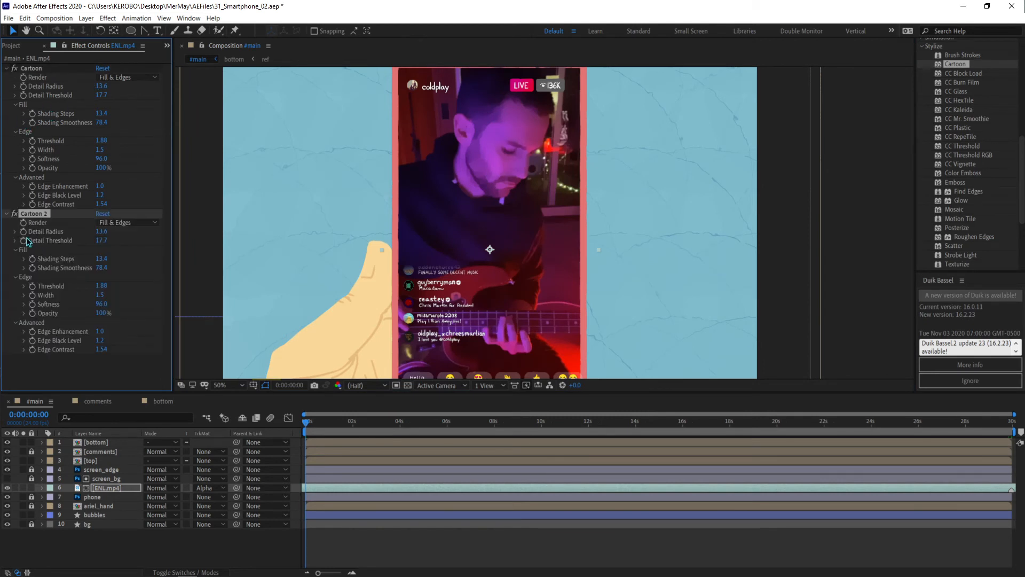
{"action": "left_click", "coordinate": [21, 212]}
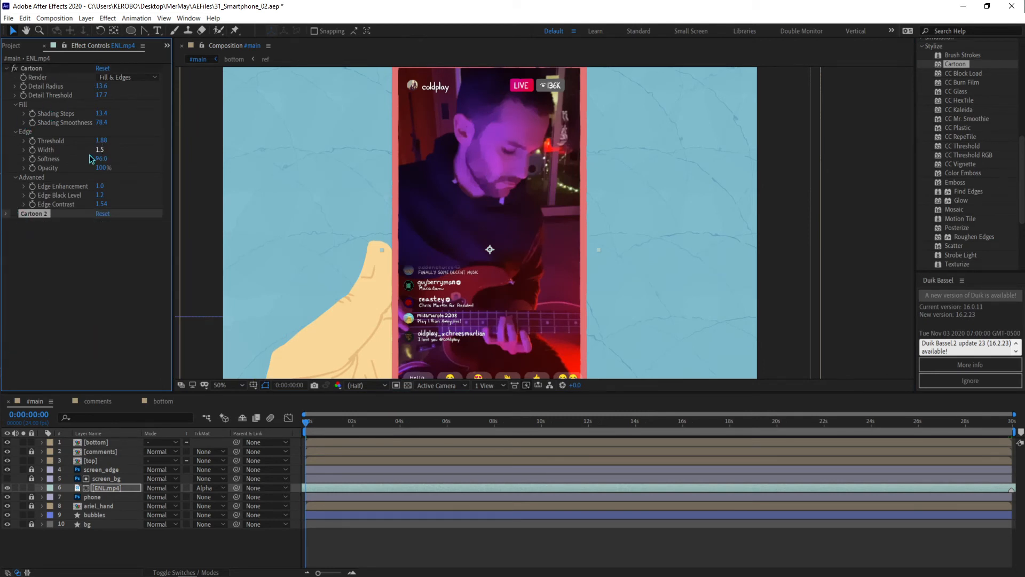
Try Detail Radius values of 0, 40 and 30 in the first Cartoon effect.
{"action": "left_click", "coordinate": [103, 86]}
{"action": "key", "text": "Up"}
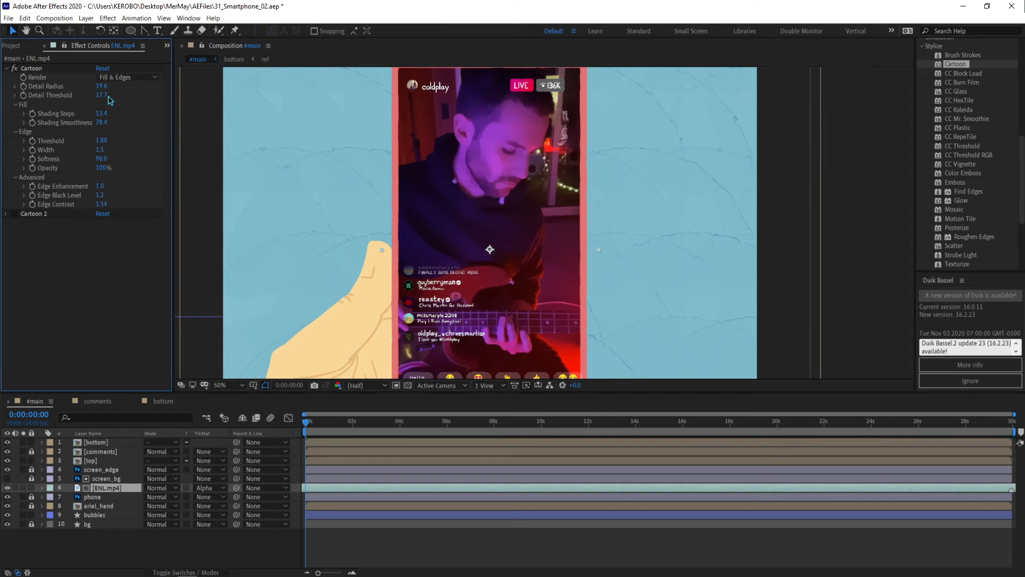
{"action": "type", "text": "0"}
{"action": "key", "text": "Return"}
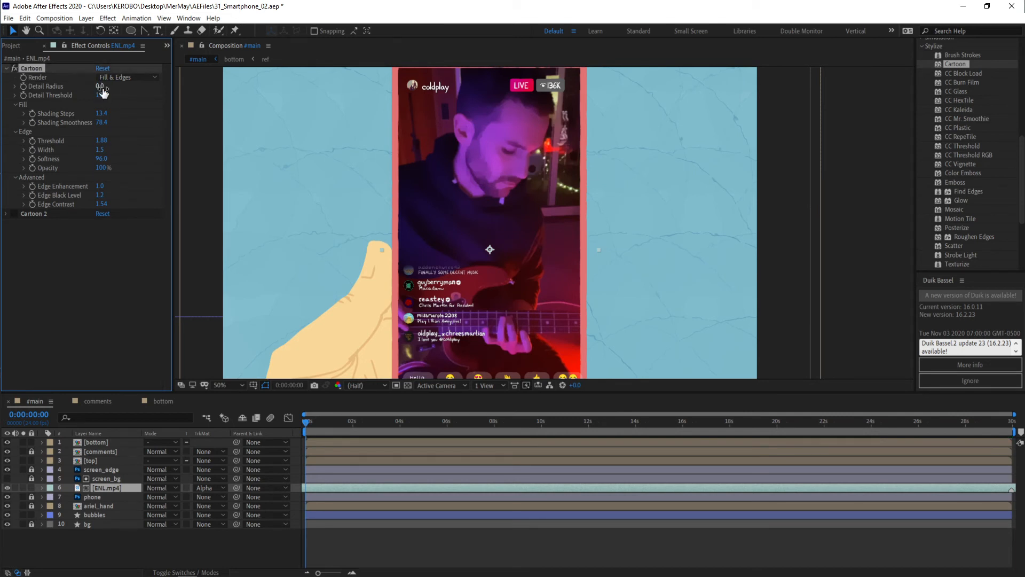
{"action": "left_click", "coordinate": [102, 87]}
{"action": "type", "text": "40"}
{"action": "key", "text": "Return"}
{"action": "left_click", "coordinate": [102, 86]}
{"action": "type", "text": "30"}
{"action": "key", "text": "Return"}
Try Detail Threshold values of 50 and 40 in the first Cartoon effect.
{"action": "left_click", "coordinate": [104, 96]}
{"action": "type", "text": "50"}
{"action": "key", "text": "Return"}
{"action": "left_click", "coordinate": [104, 95]}
{"action": "key", "text": "Return"}
{"action": "left_click", "coordinate": [102, 96]}
{"action": "type", "text": "40"}
{"action": "key", "text": "Return"}
Set the first Cartoon effect's Detail Radius to 30 and its Detail Threshold to 20.
{"action": "left_click", "coordinate": [102, 79]}
{"action": "left_click", "coordinate": [94, 88]}
{"action": "left_click", "coordinate": [95, 85]}
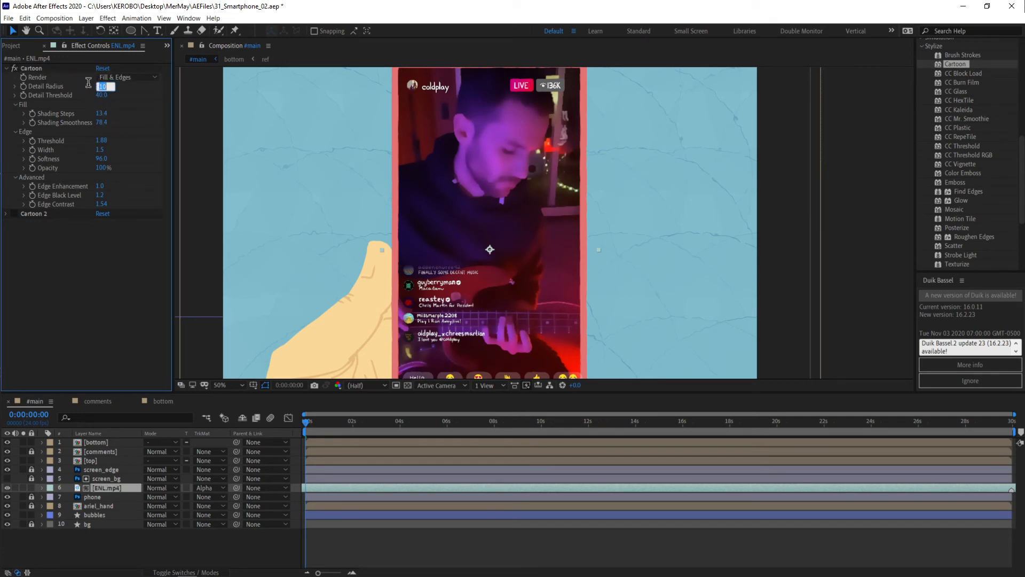
{"action": "type", "text": "30"}
{"action": "key", "text": "Return"}
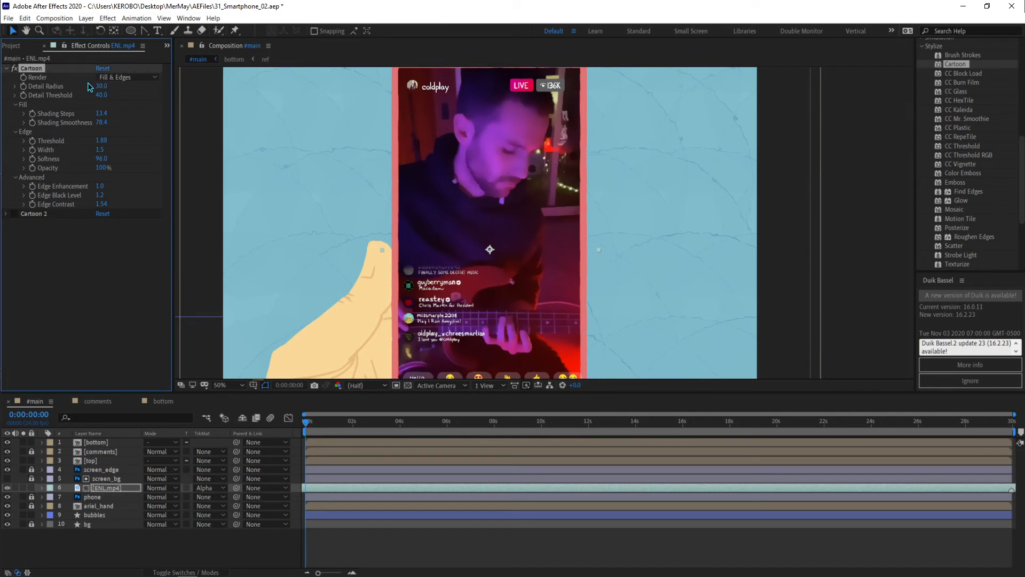
{"action": "left_click", "coordinate": [101, 95]}
{"action": "type", "text": "20"}
{"action": "key", "text": "Return"}
{"action": "left_click", "coordinate": [143, 284]}
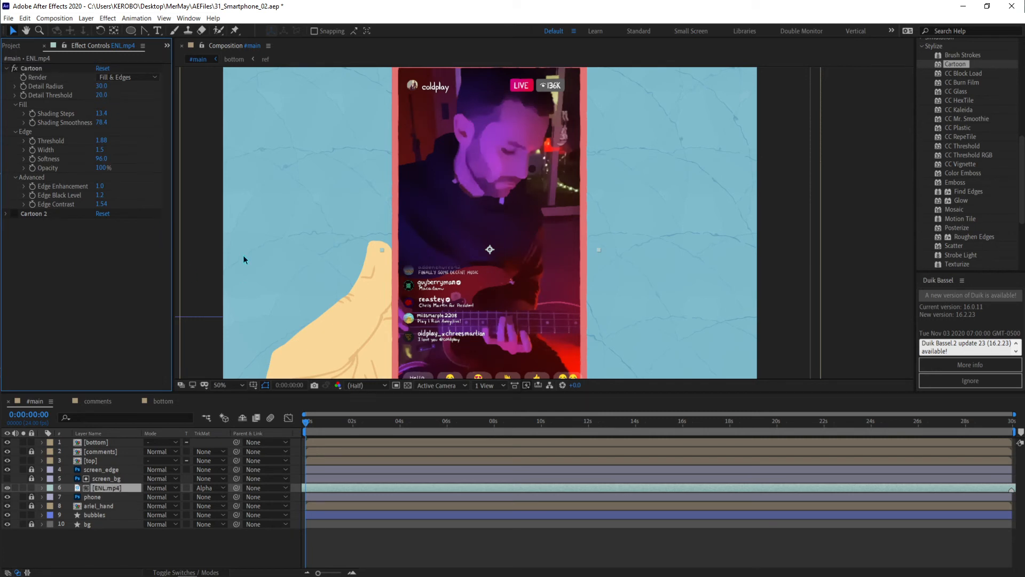
Try 20 Shading Steps for the Cartoon fill and raise the value to 30.
{"action": "left_click", "coordinate": [104, 113]}
{"action": "type", "text": "20"}
{"action": "key", "text": "Return"}
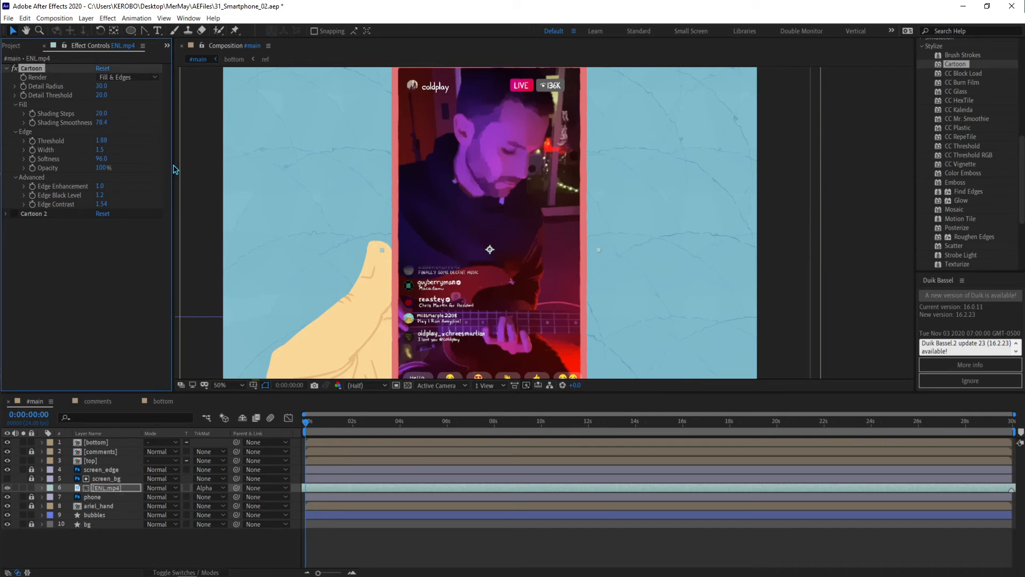
{"action": "left_click_drag", "start_coordinate": [99, 114], "coordinate": [424, 117]}
{"action": "left_click_drag", "start_coordinate": [462, 124], "coordinate": [631, 152]}
Try Shading Smoothness values of 10 and 75 for the Cartoon fill.
{"action": "left_click", "coordinate": [103, 122]}
{"action": "type", "text": "10"}
{"action": "key", "text": "Return"}
{"action": "left_click", "coordinate": [106, 122]}
{"action": "key", "text": "Return"}
{"action": "left_click_drag", "start_coordinate": [102, 122], "coordinate": [384, 149]}
{"action": "left_click", "coordinate": [103, 122]}
{"action": "type", "text": "75"}
{"action": "key", "text": "Return"}
Compare Shading Smoothness values of 60 and 70 for the Cartoon fill and settle on 65.
{"action": "left_click", "coordinate": [102, 123]}
{"action": "key", "text": "Return"}
{"action": "left_click", "coordinate": [102, 123]}
{"action": "type", "text": "60"}
{"action": "key", "text": "Return"}
{"action": "left_click", "coordinate": [102, 123]}
{"action": "type", "text": "70"}
{"action": "key", "text": "Return"}
{"action": "left_click", "coordinate": [102, 123]}
{"action": "type", "text": "65"}
{"action": "key", "text": "Return"}
Set the Cartoon edge Threshold to 2 and try Edge Black Level values of 0 and 1.
{"action": "left_click", "coordinate": [103, 141]}
{"action": "type", "text": "2"}
{"action": "key", "text": "Return"}
{"action": "left_click", "coordinate": [101, 196]}
{"action": "type", "text": "0"}
{"action": "key", "text": "Return"}
{"action": "left_click", "coordinate": [101, 196]}
{"action": "type", "text": "1"}
{"action": "key", "text": "Return"}
Try an Edge Contrast of 0 and change it to 5, and set the Edge Black Level to 10.
{"action": "left_click", "coordinate": [102, 203]}
{"action": "type", "text": "0"}
{"action": "key", "text": "Return"}
{"action": "left_click", "coordinate": [103, 205]}
{"action": "type", "text": "5"}
{"action": "key", "text": "Return"}
{"action": "left_click", "coordinate": [102, 195]}
{"action": "type", "text": "10"}
{"action": "key", "text": "Return"}
Set the Cartoon edge Softness to 80 and check the look at several frames from 0:00:00:15 to 0:00:08:10.
{"action": "left_click", "coordinate": [101, 159]}
{"action": "type", "text": "80"}
{"action": "key", "text": "Return"}
{"action": "left_click", "coordinate": [321, 426]}
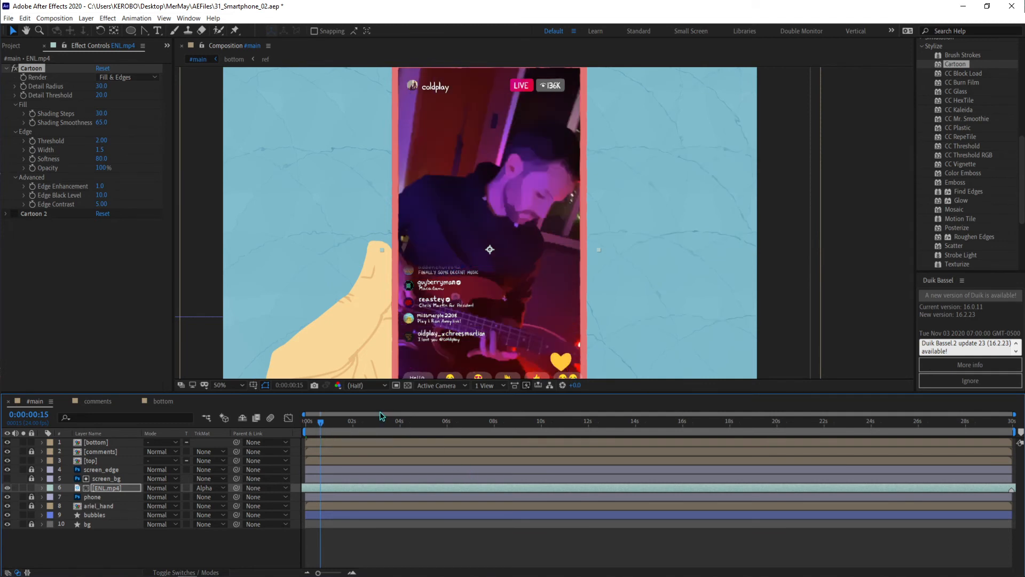
{"action": "left_click", "coordinate": [393, 422]}
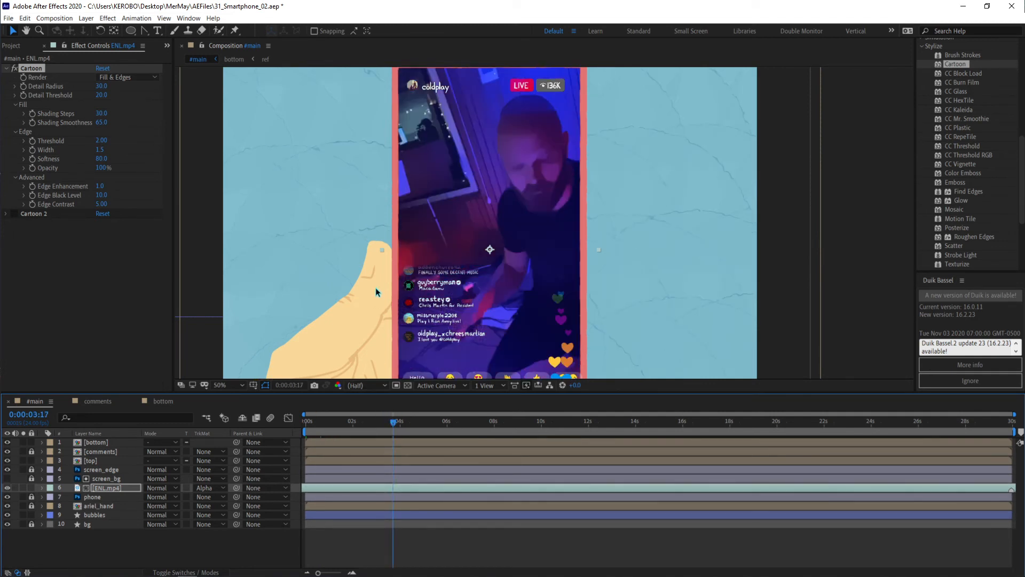
{"action": "left_click", "coordinate": [445, 422]}
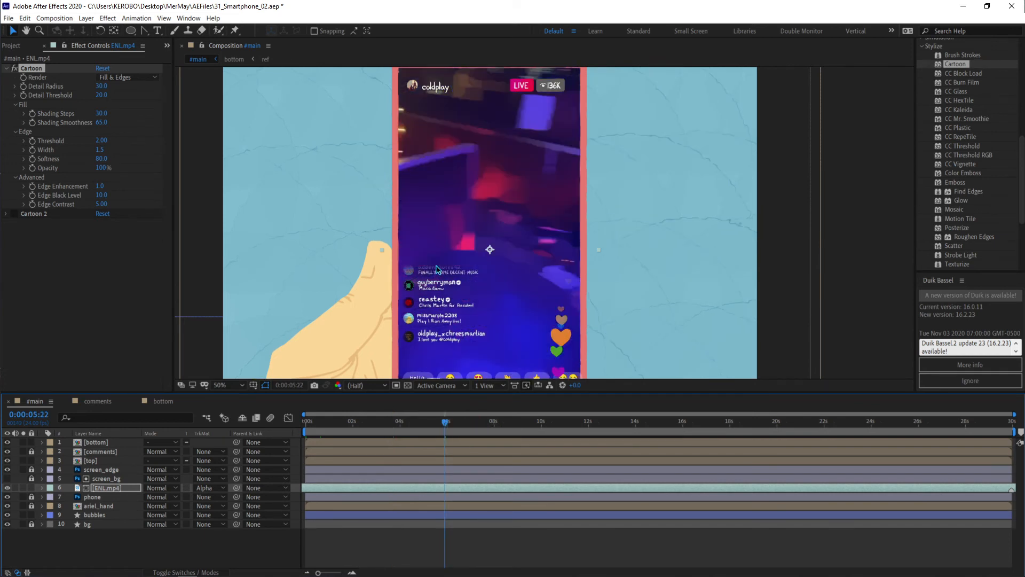
{"action": "left_click", "coordinate": [501, 424]}
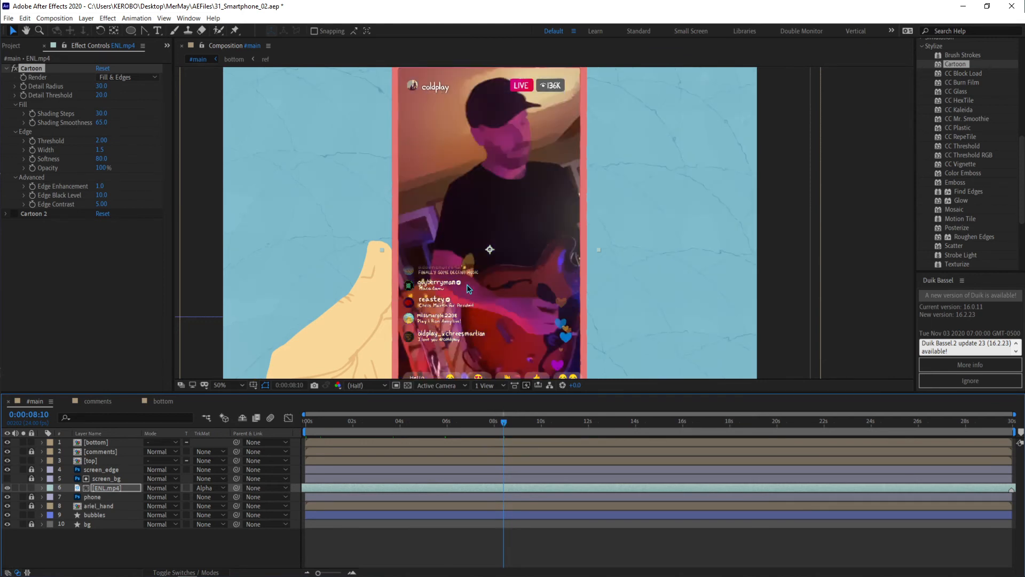
{"action": "left_click_drag", "start_coordinate": [451, 273], "coordinate": [443, 271]}
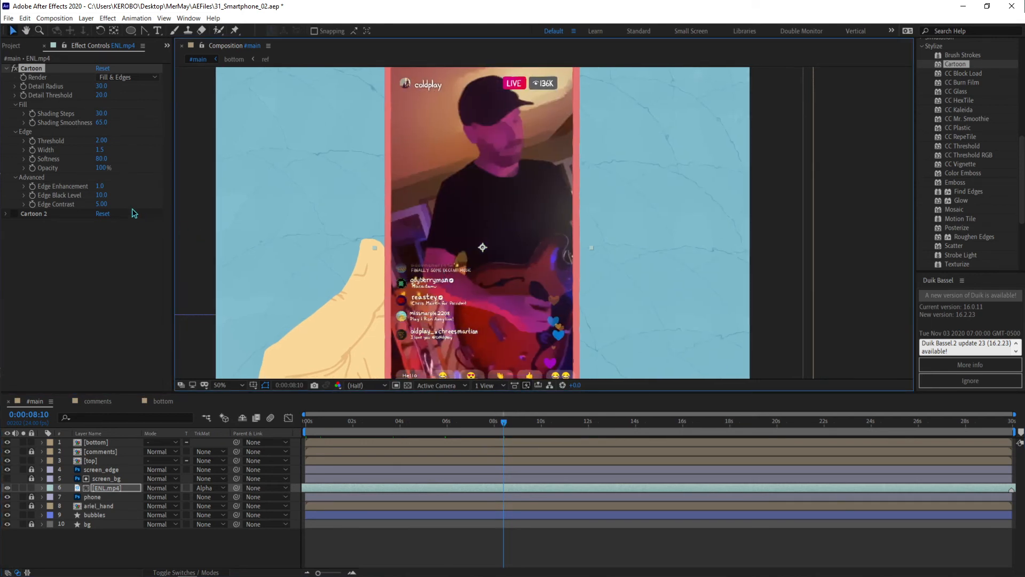
Save the project and delete the turned-off Cartoon 2 effect from the ENL.mp4 layer.
{"action": "left_click", "coordinate": [109, 291]}
{"action": "key", "text": "ctrl+space"}
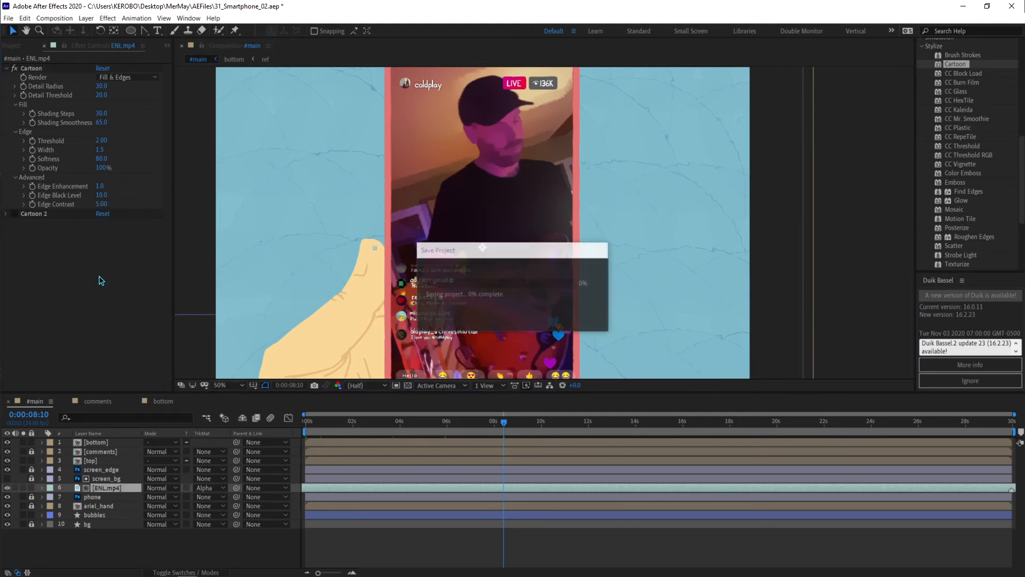
{"action": "left_click", "coordinate": [68, 214]}
{"action": "key", "text": "Delete"}
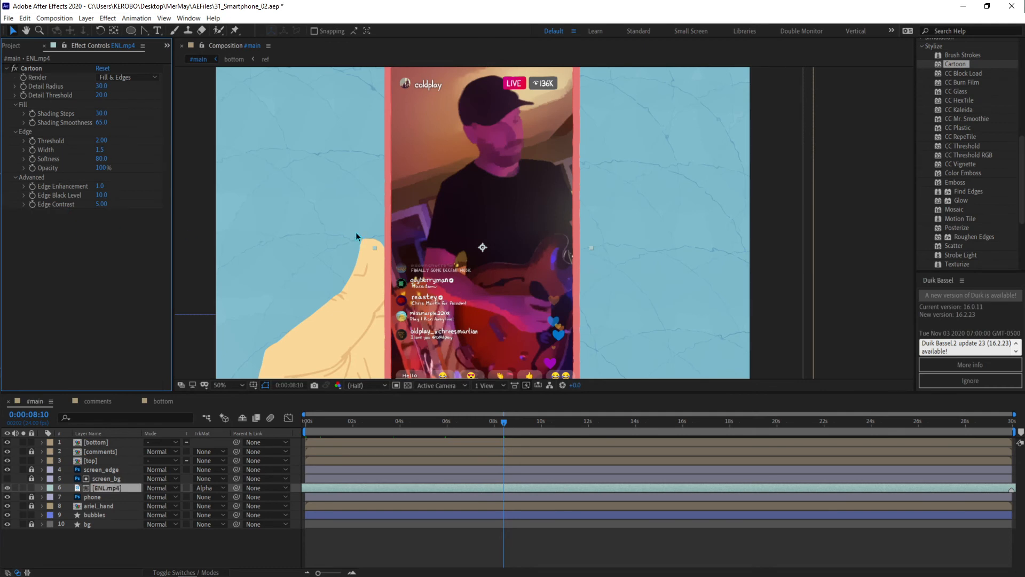
Look over the phone screen, the project's export options and the #main composition's settings, changing nothing.
{"action": "scroll", "coordinate": [355, 231], "scroll_direction": "down", "scroll_amount": 2}
{"action": "left_click_drag", "start_coordinate": [305, 237], "coordinate": [291, 213]}
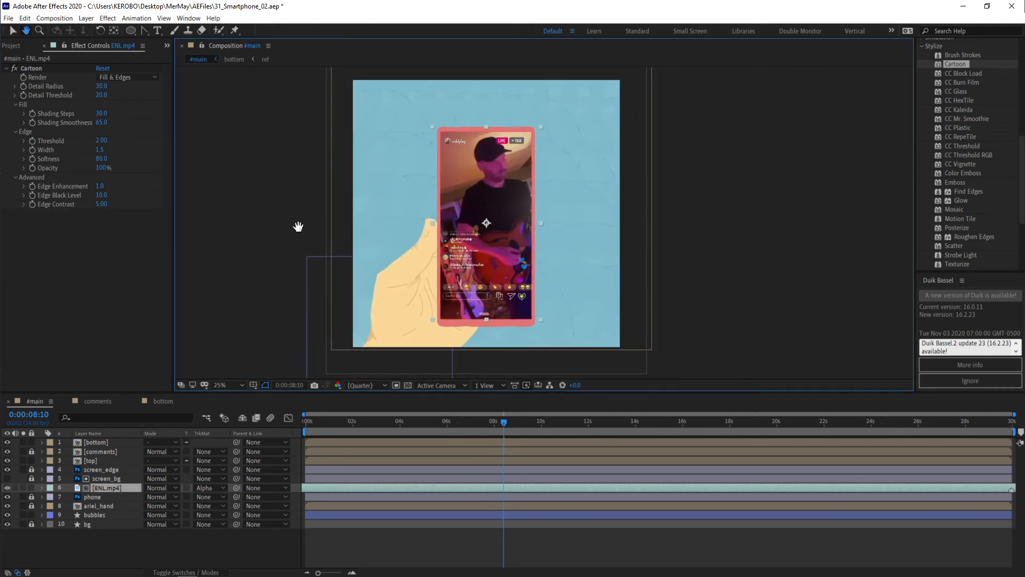
{"action": "scroll", "coordinate": [335, 303], "scroll_direction": "up", "scroll_amount": 2}
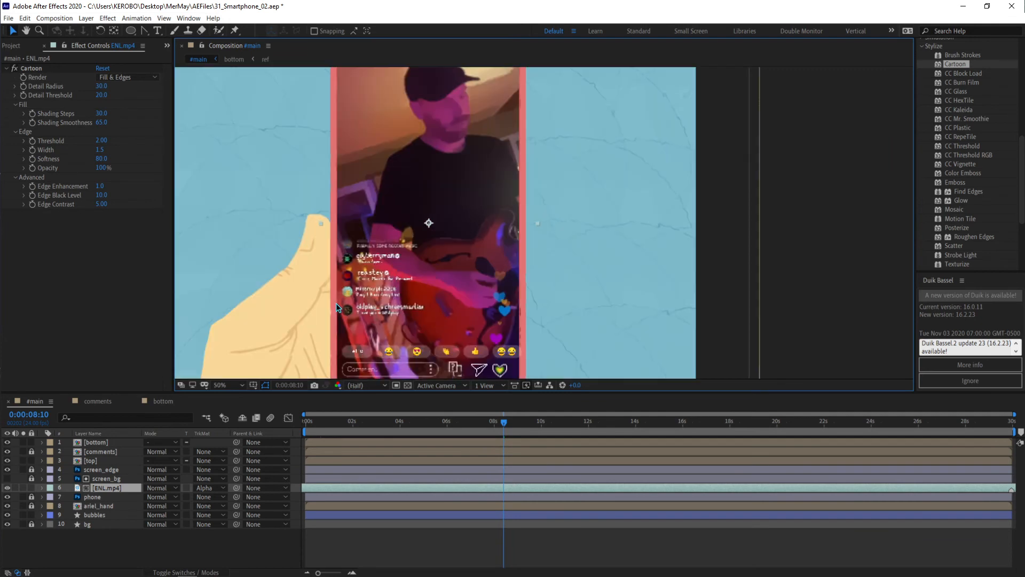
{"action": "left_click_drag", "start_coordinate": [335, 303], "coordinate": [433, 233]}
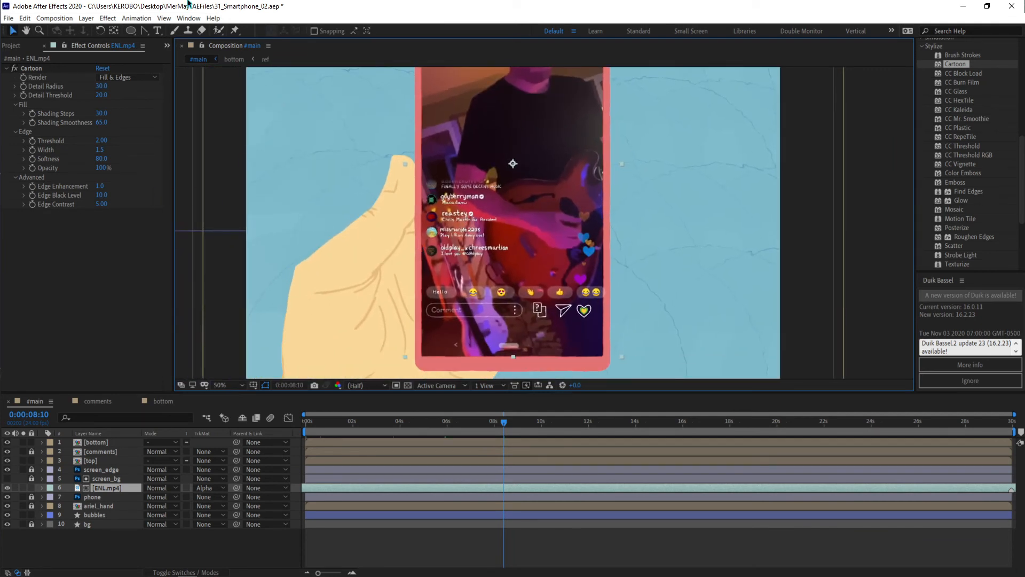
{"action": "left_click", "coordinate": [10, 17]}
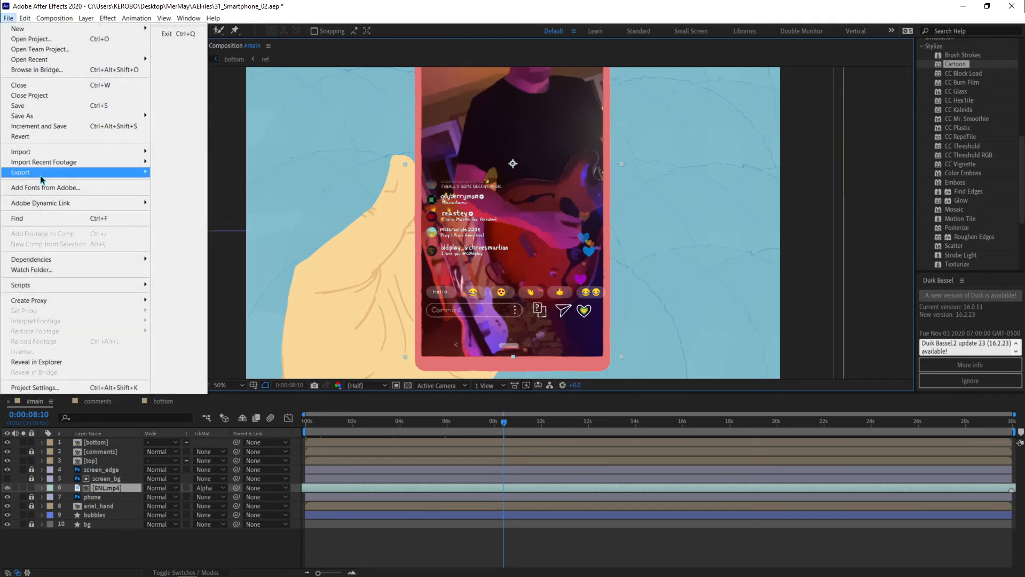
{"action": "mouse_move", "coordinate": [41, 174]}
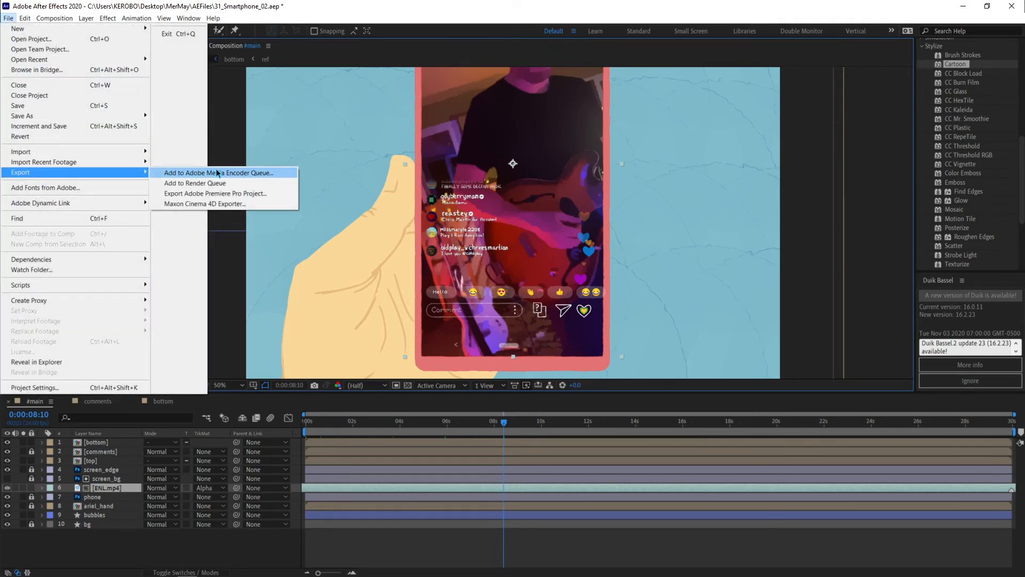
{"action": "left_click", "coordinate": [205, 153]}
{"action": "left_click", "coordinate": [54, 17]}
{"action": "left_click", "coordinate": [63, 46]}
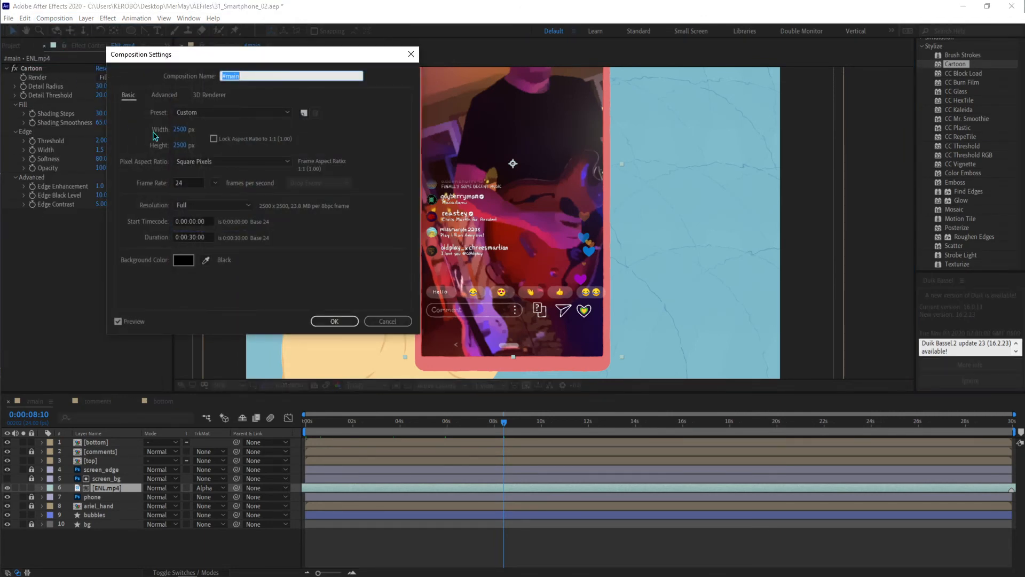
{"action": "left_click", "coordinate": [405, 321]}
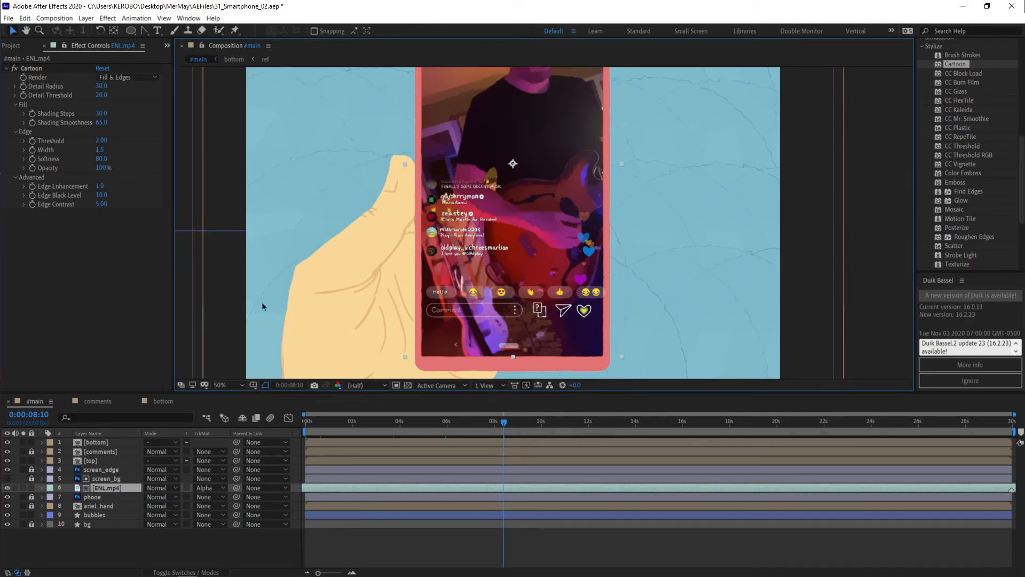
Deselect the ENL.mp4 layer and view the whole composition at 25% magnification in Full resolution.
{"action": "left_click", "coordinate": [359, 556]}
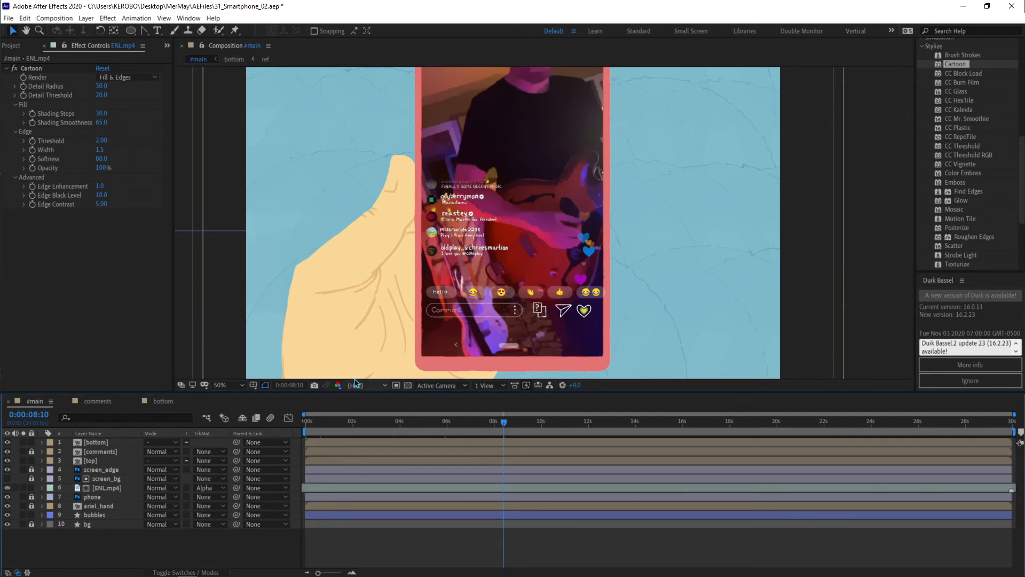
{"action": "key", "text": "comma"}
{"action": "left_click_drag", "start_coordinate": [393, 229], "coordinate": [334, 284]}
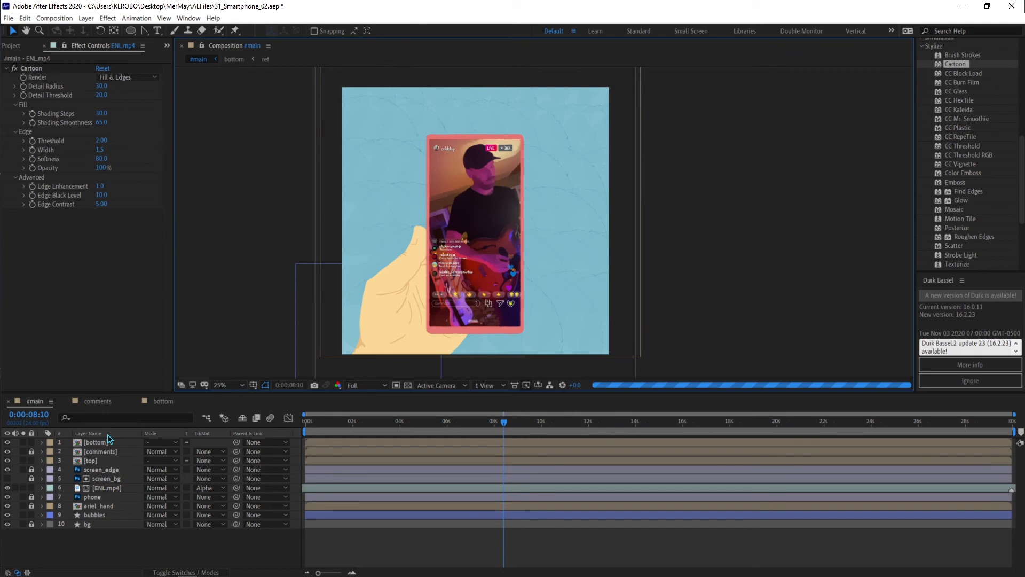
Lock the remaining unlocked layers of the #main composition, including bottom, top, ENL.mp4 and bubbles, and save the project.
{"action": "left_click", "coordinate": [90, 460]}
{"action": "left_click", "coordinate": [32, 460]}
{"action": "left_click", "coordinate": [32, 442]}
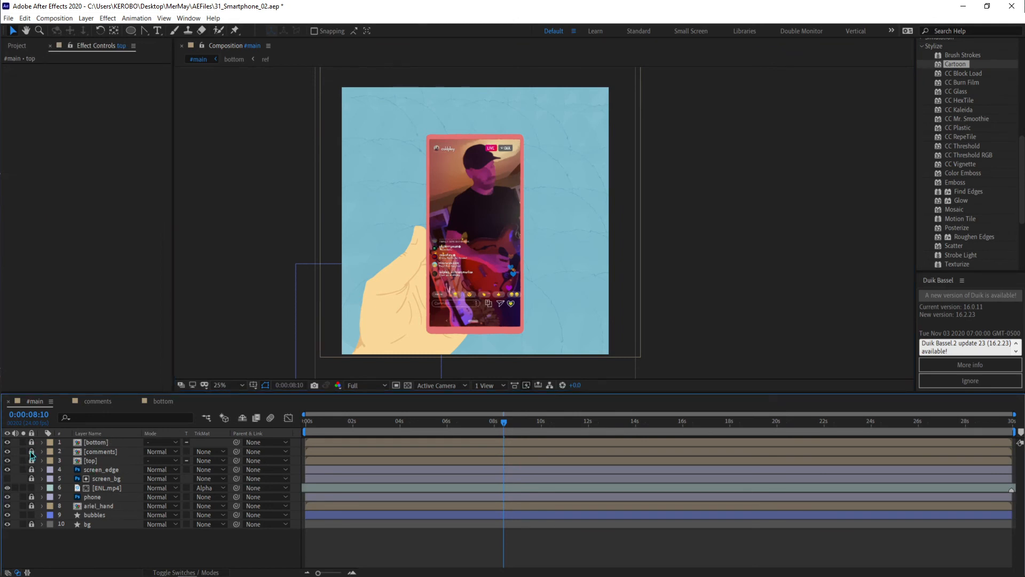
{"action": "left_click", "coordinate": [32, 488]}
{"action": "left_click", "coordinate": [32, 515]}
{"action": "key", "text": "ctrl+s"}
{"action": "mouse_move", "coordinate": [187, 566]}
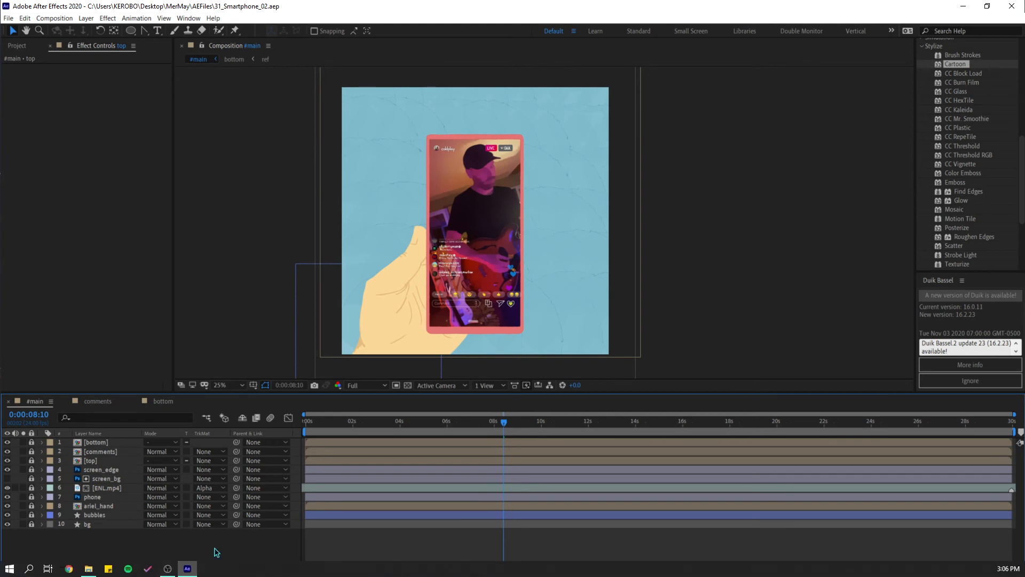
Open the GifGun script for exporting the composition as a GIF.
{"action": "left_click", "coordinate": [11, 20]}
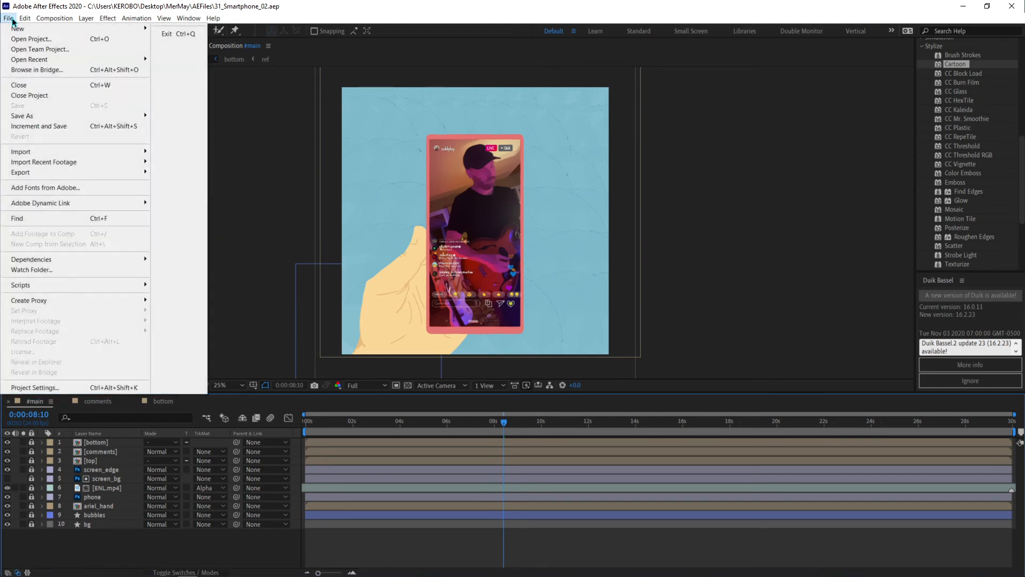
{"action": "left_click", "coordinate": [12, 21]}
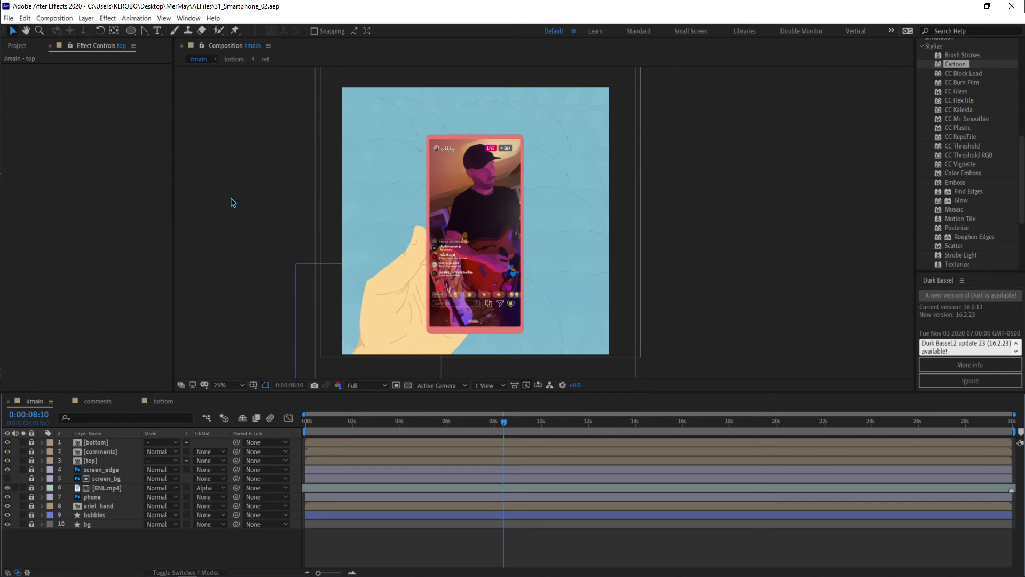
{"action": "left_click", "coordinate": [187, 18]}
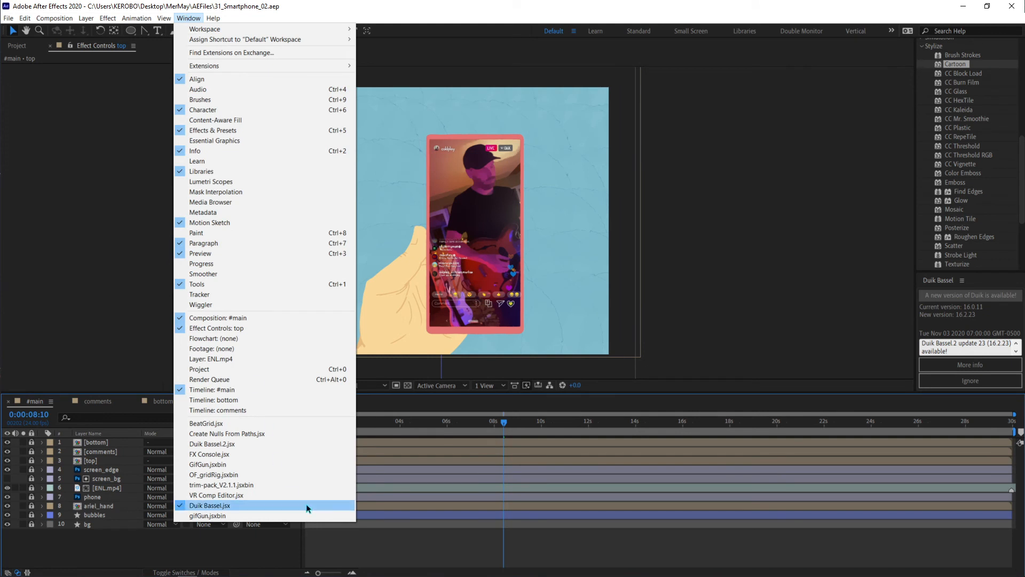
{"action": "left_click", "coordinate": [202, 464]}
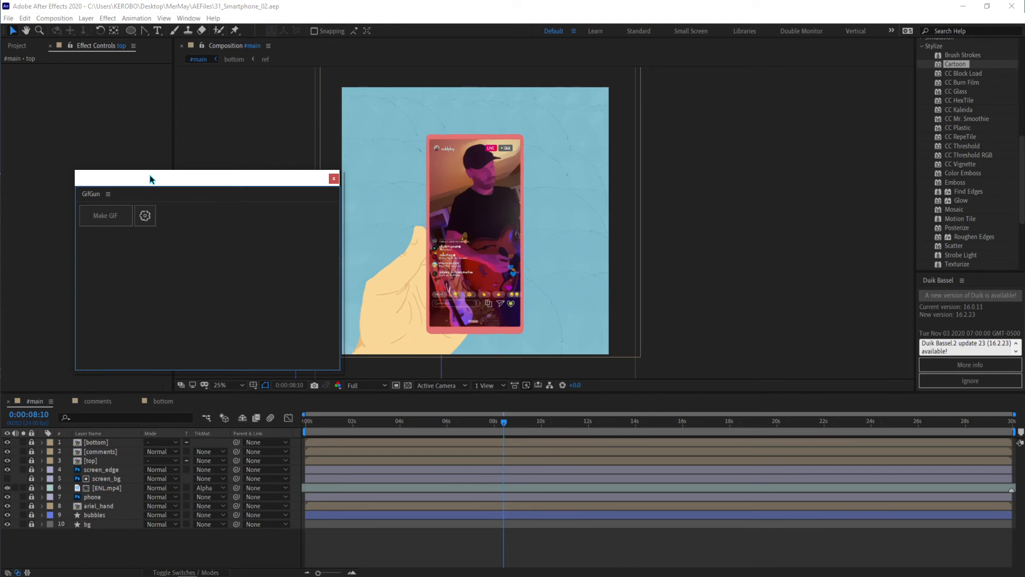
Choose the folder for all GIFs in GifGun's settings and start making a GIF of #main.
{"action": "left_click", "coordinate": [149, 219]}
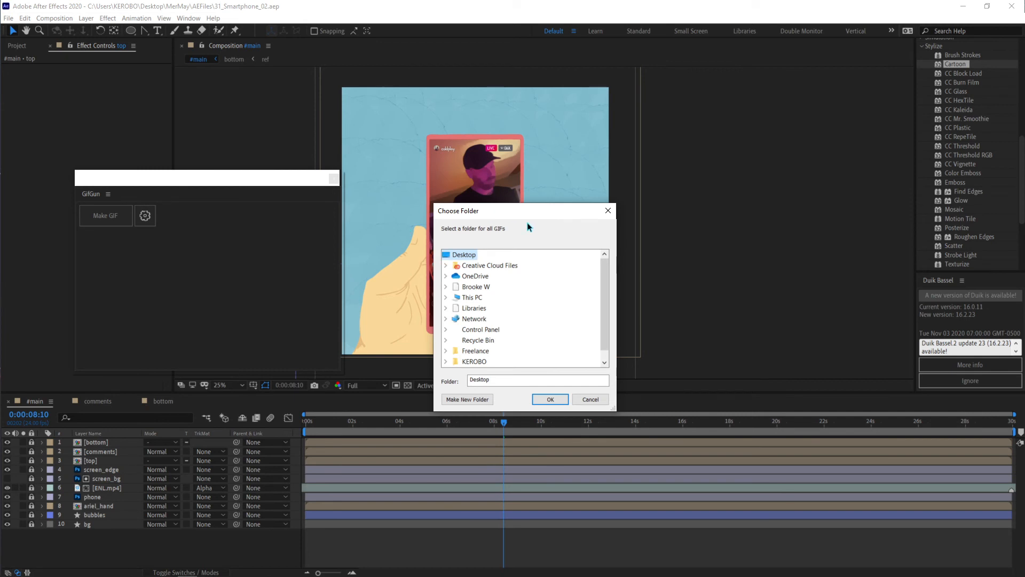
{"action": "left_click_drag", "start_coordinate": [539, 213], "coordinate": [326, 248]}
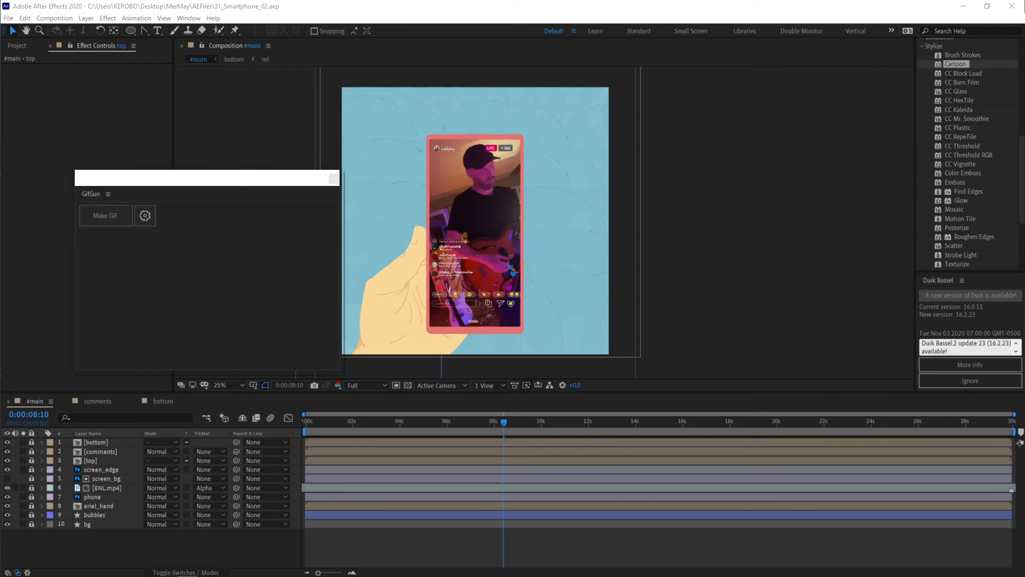
{"action": "left_click", "coordinate": [113, 223]}
{"action": "left_click", "coordinate": [113, 223]}
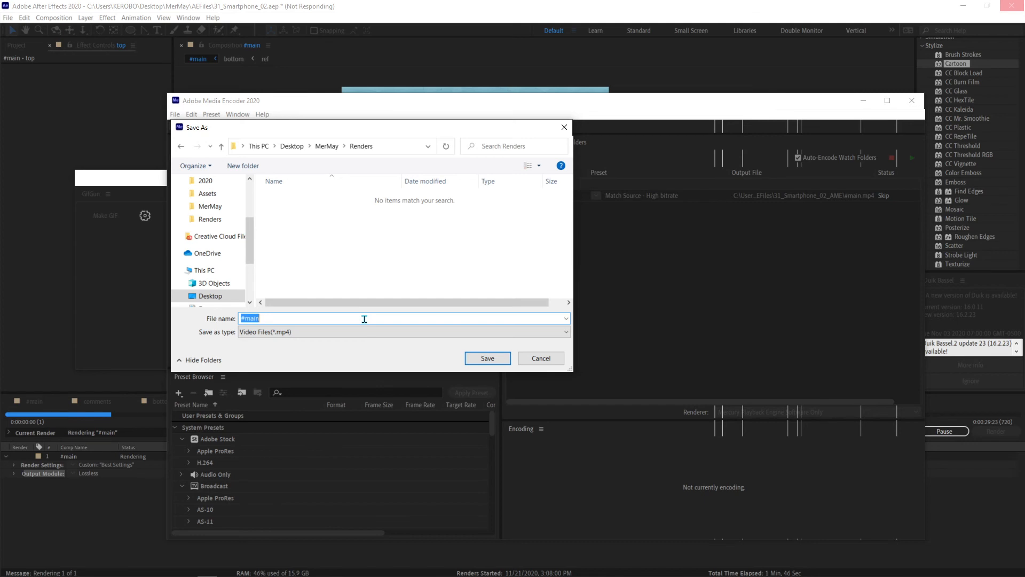
Save the Media Encoder output of #main in the Renders folder as 31_Smartphone_pt2 in mp4 format.
{"action": "type", "text": "31_Smart"}
{"action": "type", "text": "phone_"}
{"action": "type", "text": "pt3"}
{"action": "left_click", "coordinate": [502, 363]}
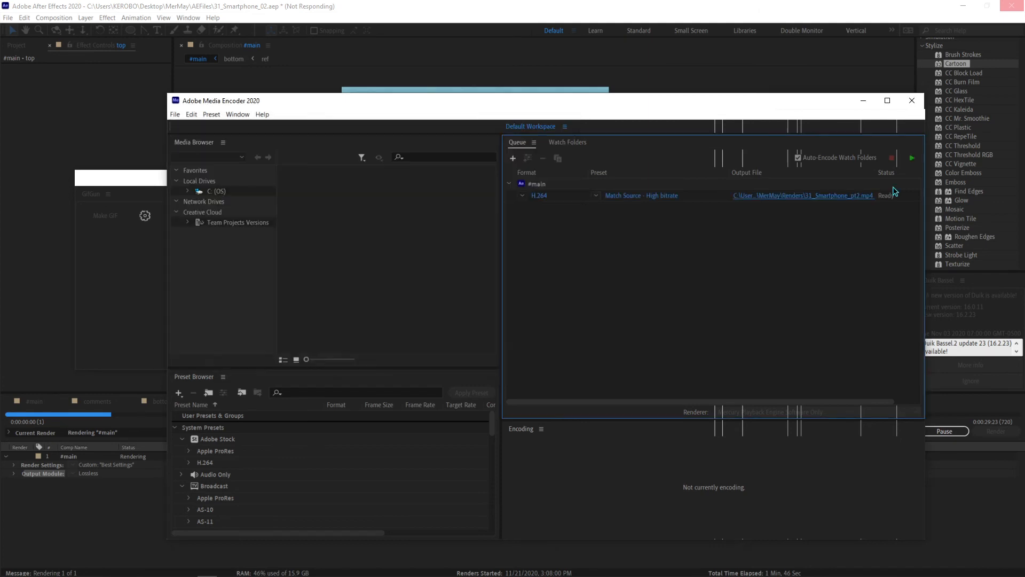
Apply custom H.264 export settings with maximum render quality to the queued #main output.
{"action": "left_click", "coordinate": [636, 197]}
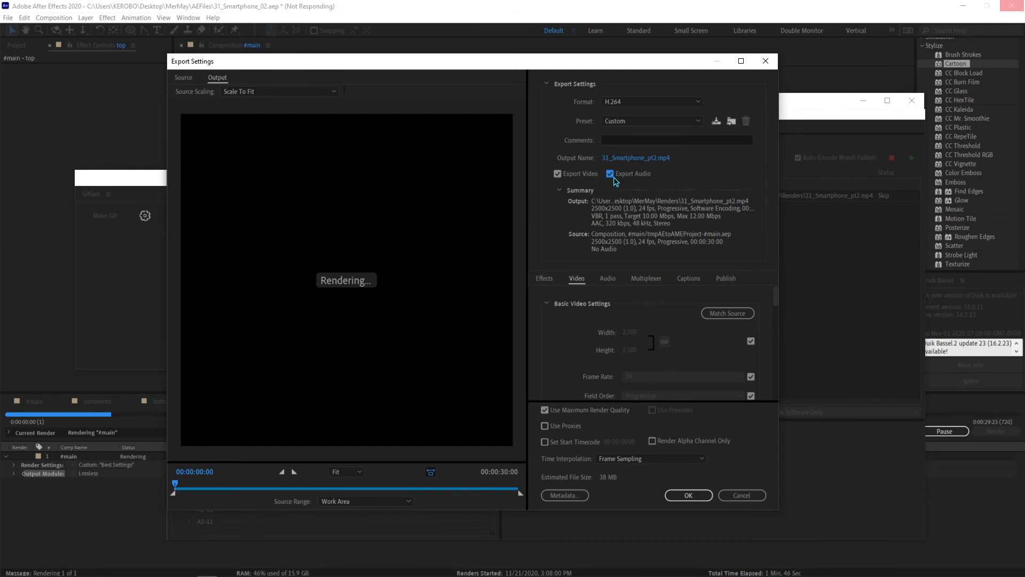
{"action": "left_click", "coordinate": [691, 495]}
{"action": "left_click", "coordinate": [545, 4]}
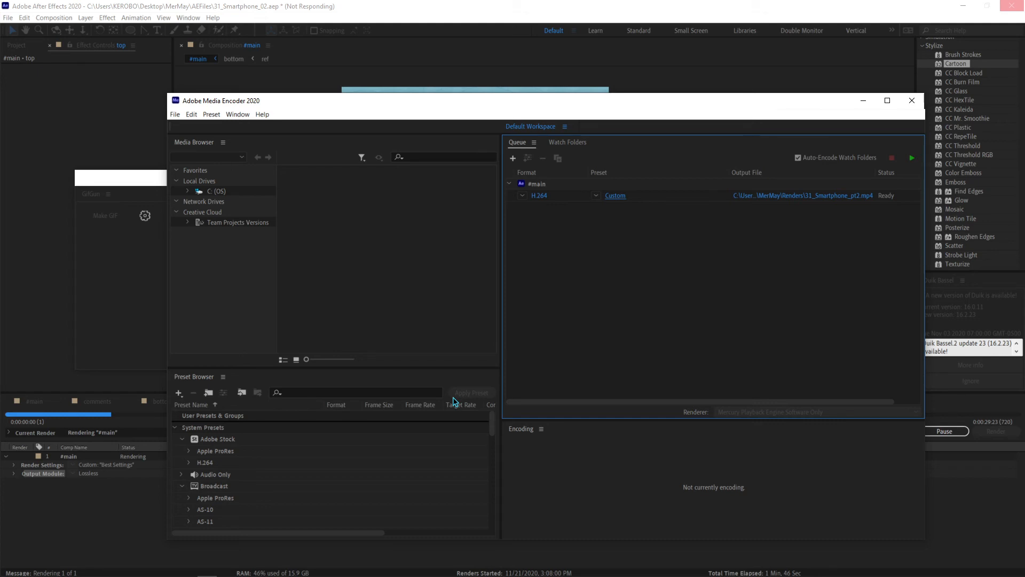
{"action": "left_click", "coordinate": [444, 15]}
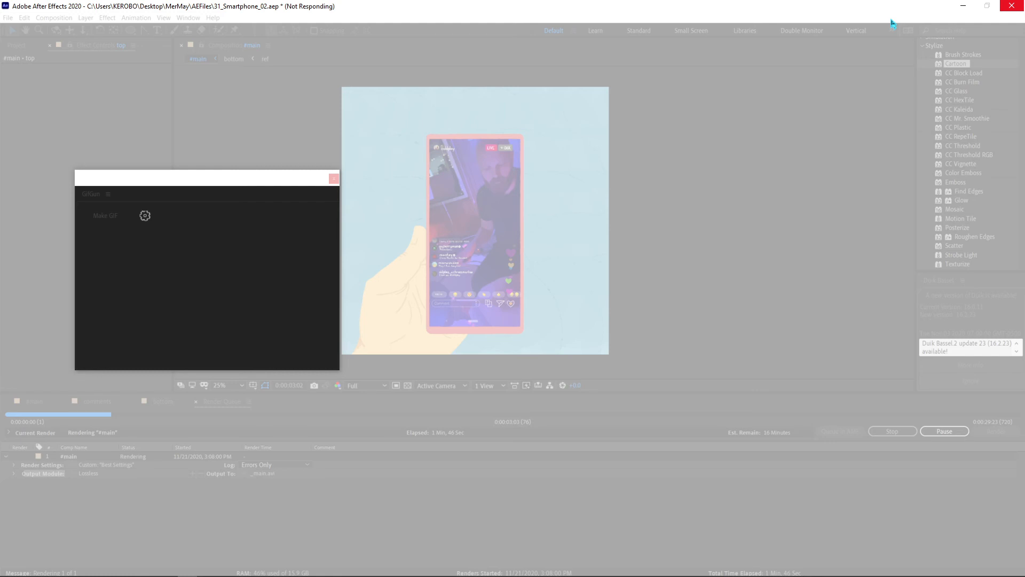
{"action": "mouse_move", "coordinate": [8, 574]}
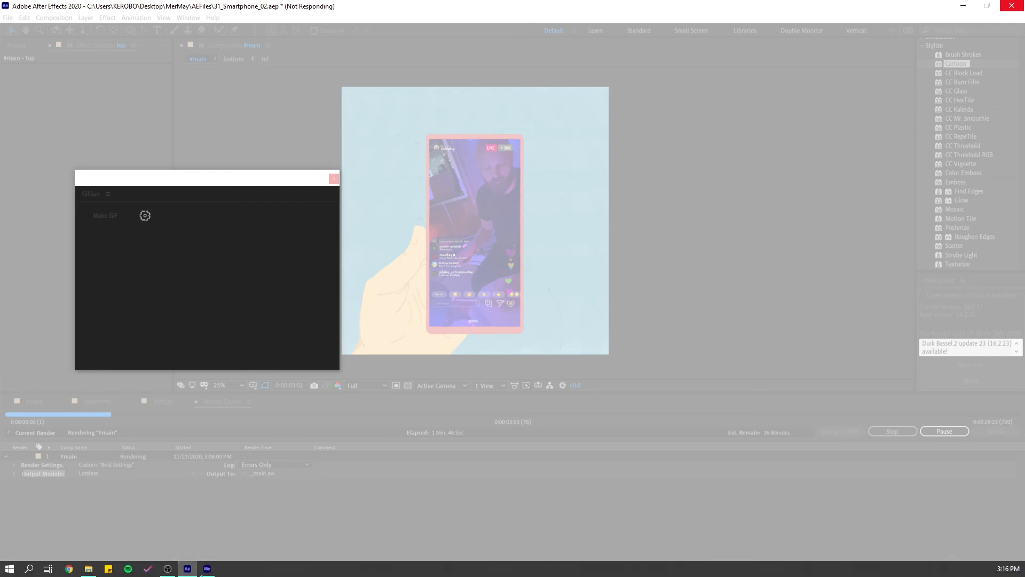
{"action": "left_click", "coordinate": [206, 568]}
{"action": "left_click_drag", "start_coordinate": [610, 104], "coordinate": [575, 101]}
{"action": "mouse_move", "coordinate": [193, 574]}
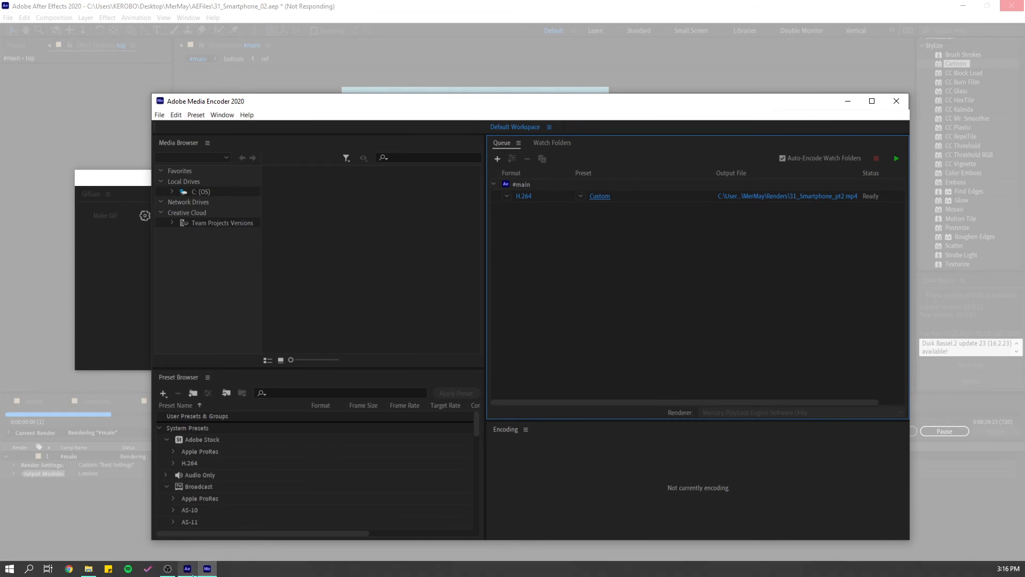
{"action": "left_click", "coordinate": [167, 569]}
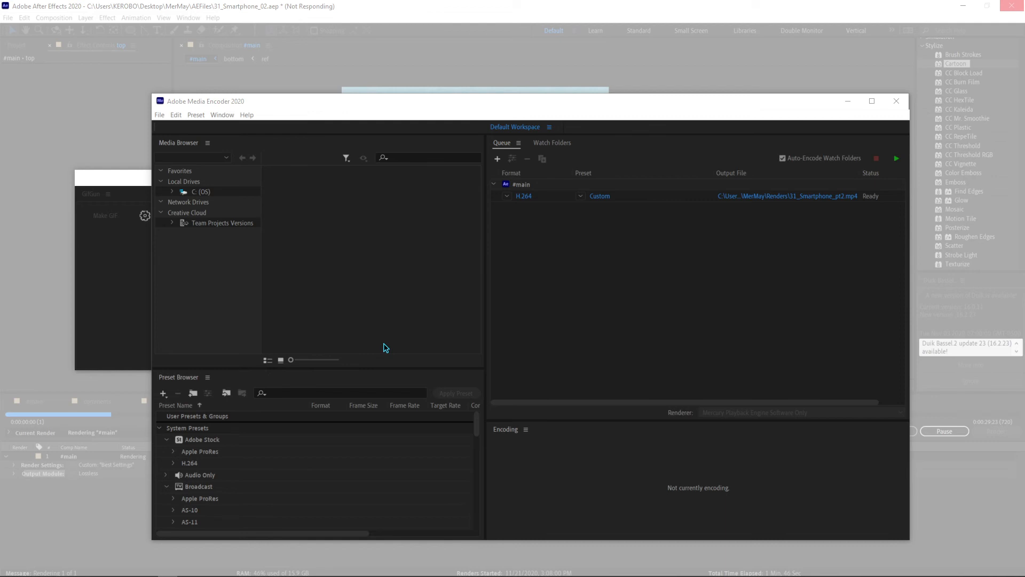
{"action": "left_click", "coordinate": [578, 104]}
{"action": "left_click_drag", "start_coordinate": [578, 105], "coordinate": [592, 101]}
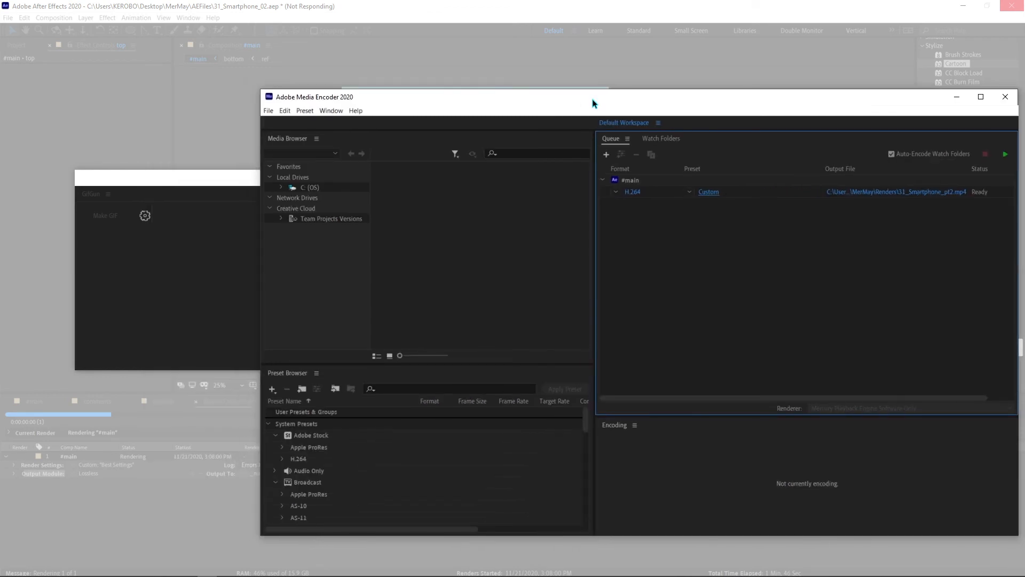
{"action": "left_click", "coordinate": [594, 11]}
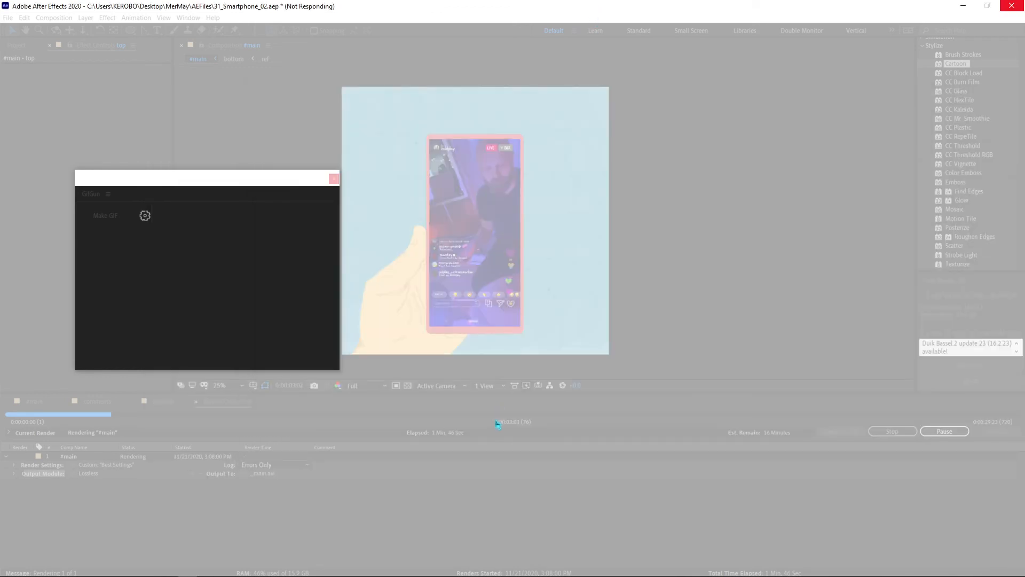
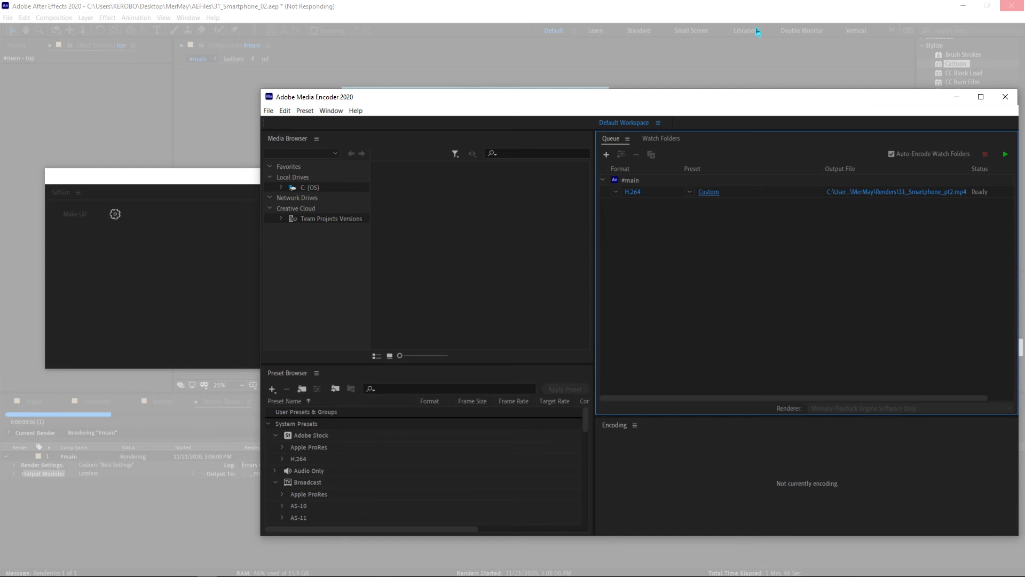
{"action": "left_click", "coordinate": [674, 7]}
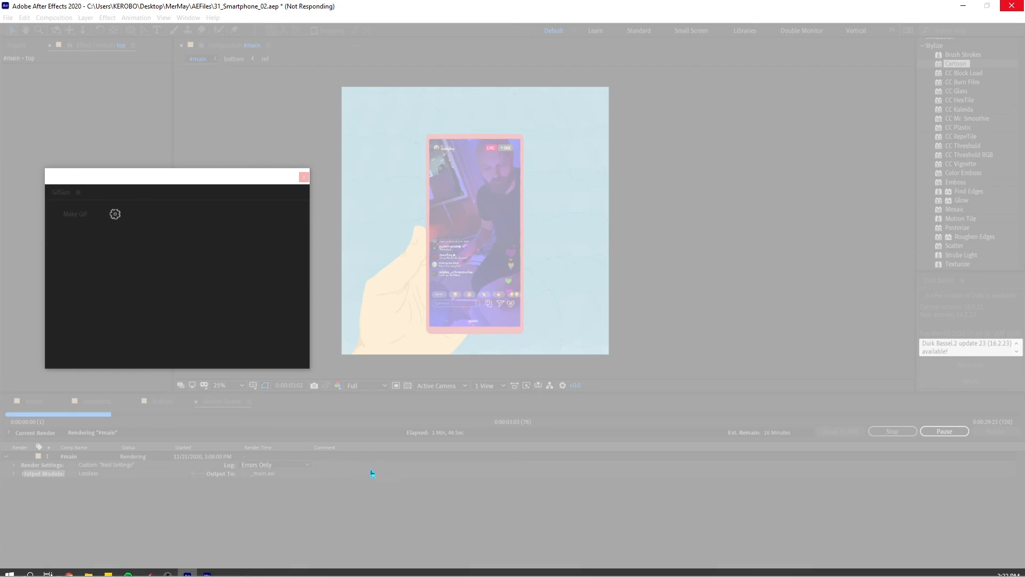
{"action": "left_click", "coordinate": [207, 569]}
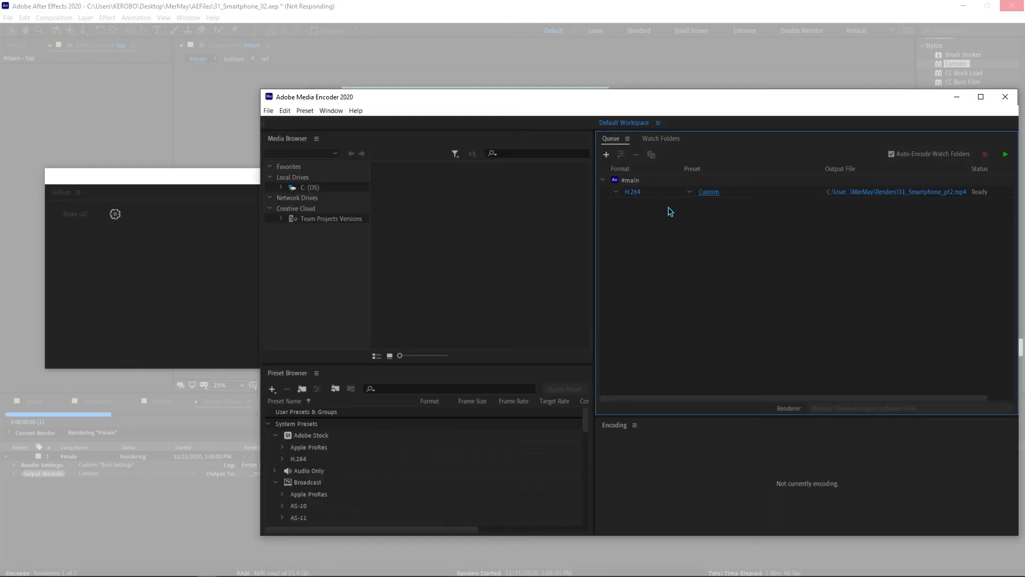
{"action": "left_click_drag", "start_coordinate": [814, 101], "coordinate": [805, 102]}
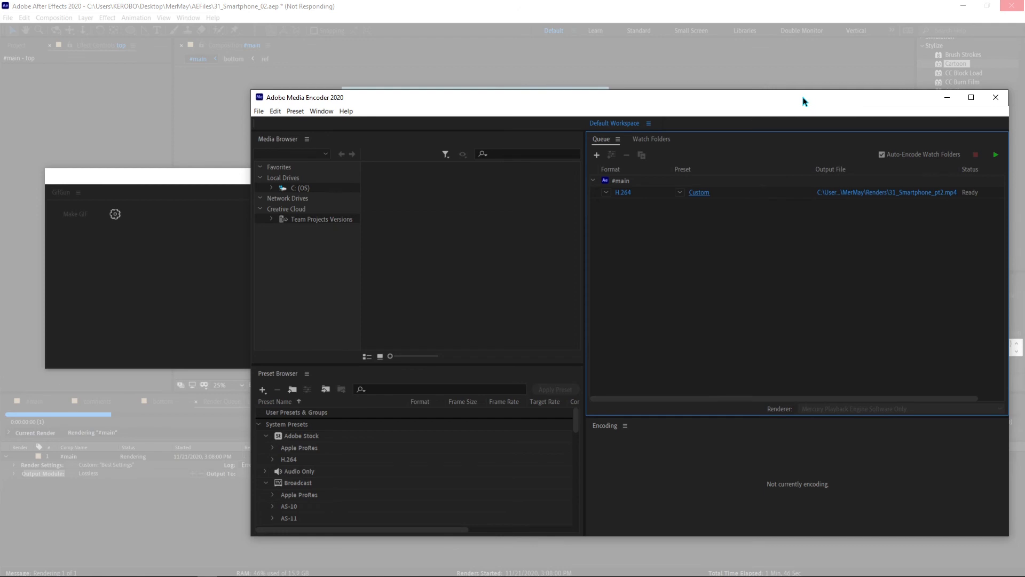
{"action": "left_click", "coordinate": [804, 17]}
{"action": "left_click_drag", "start_coordinate": [747, 102], "coordinate": [713, 98]}
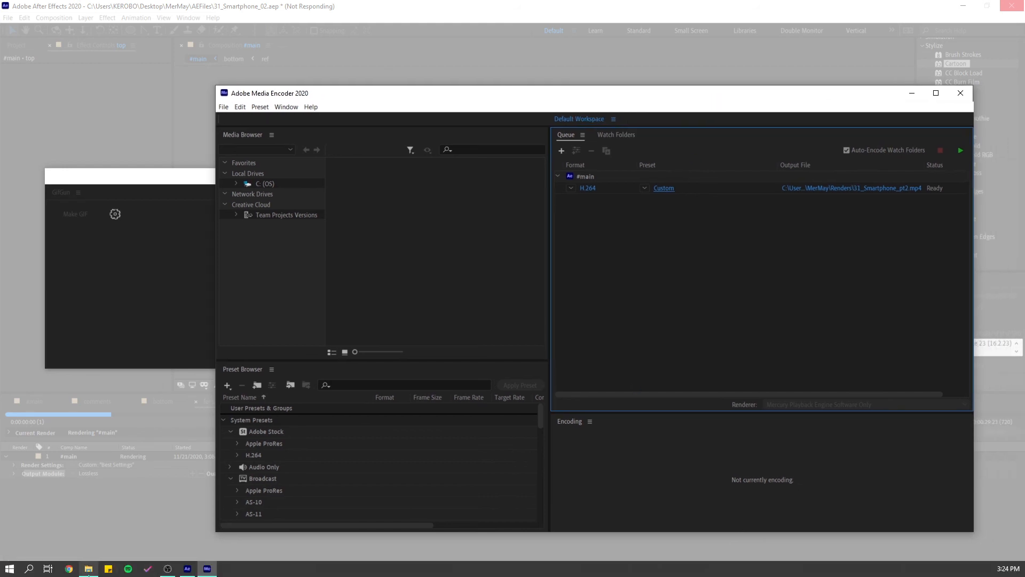
View 31_Smartphone-colored.png from the MerMay folder, compare it with the neighbouring 31_Smartphone_cropped.png and close the viewer.
{"action": "left_click", "coordinate": [89, 568]}
{"action": "left_click", "coordinate": [198, 297]}
{"action": "left_click", "coordinate": [196, 297]}
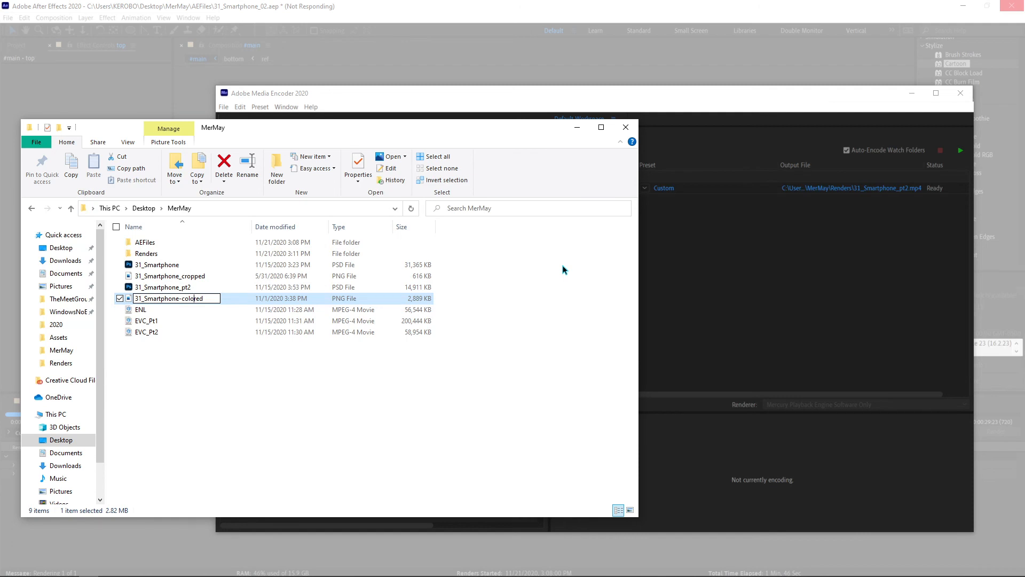
{"action": "left_click", "coordinate": [203, 300]}
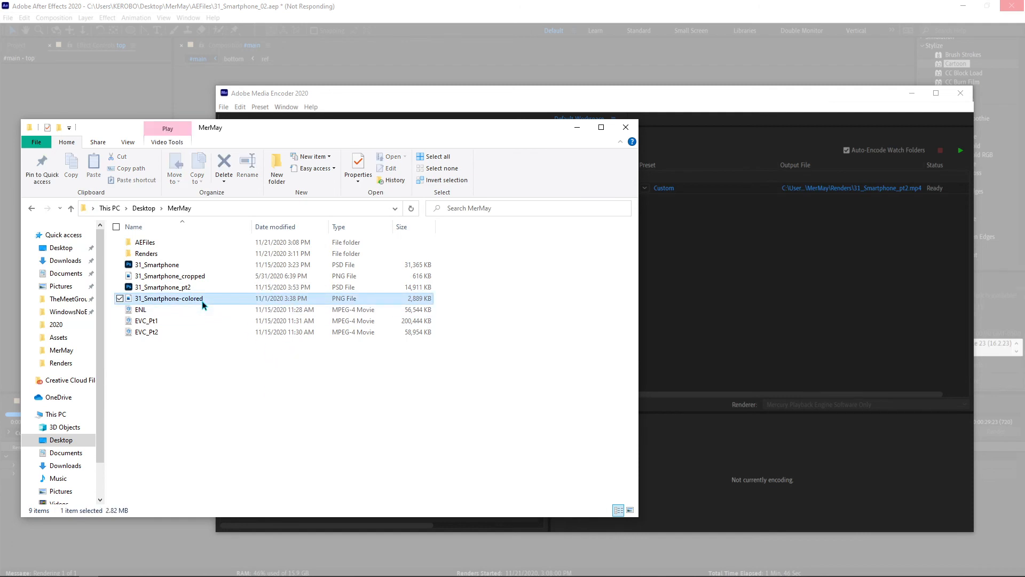
{"action": "double_click", "coordinate": [202, 302]}
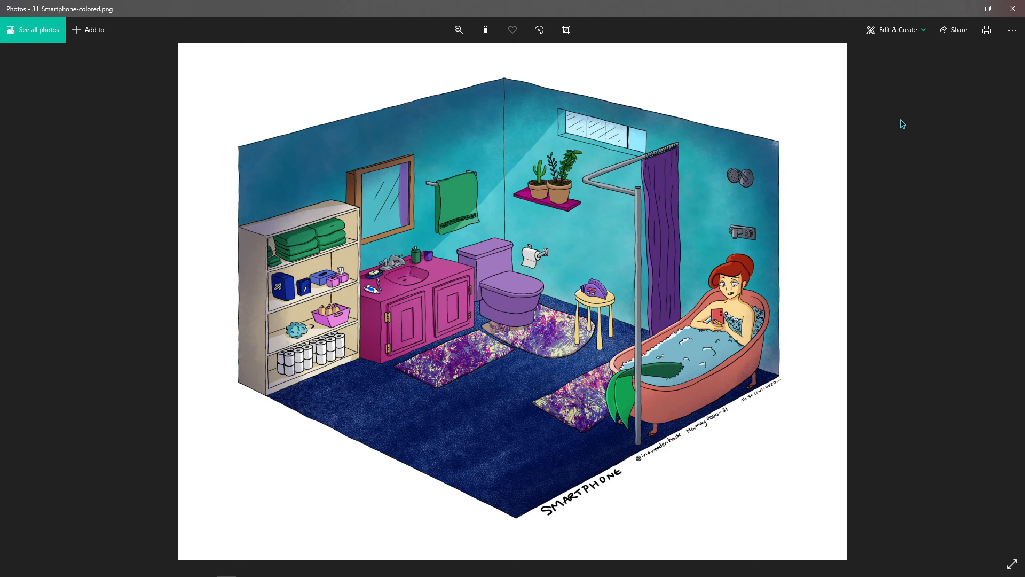
{"action": "key", "text": "Right"}
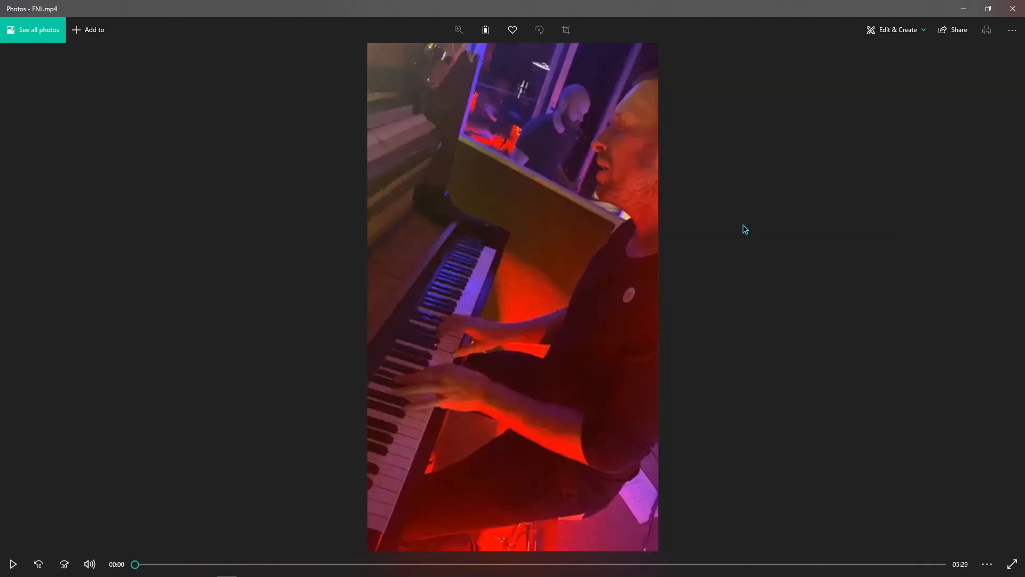
{"action": "key", "text": "Left"}
{"action": "key", "text": "Left"}
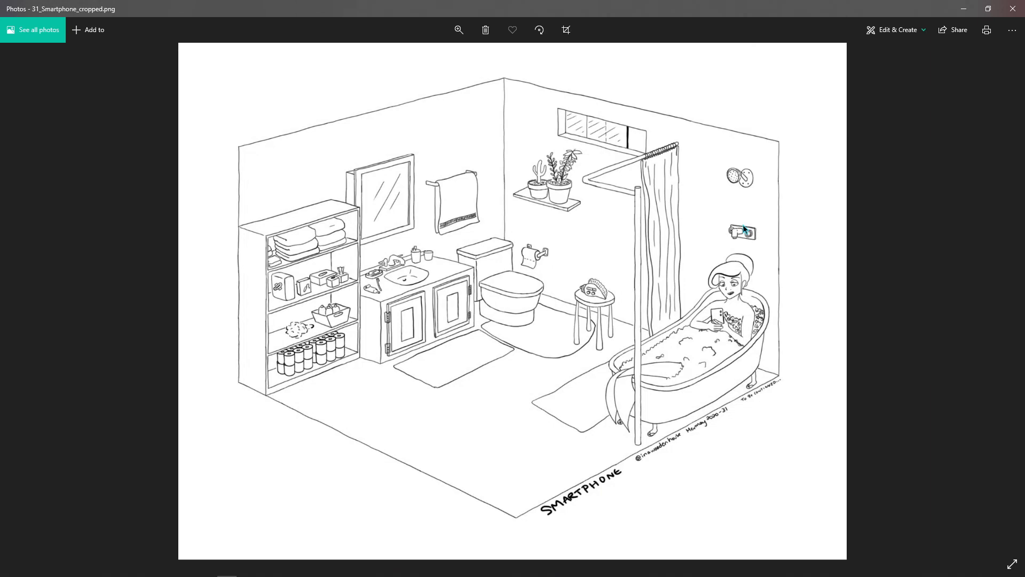
{"action": "left_click", "coordinate": [1013, 8]}
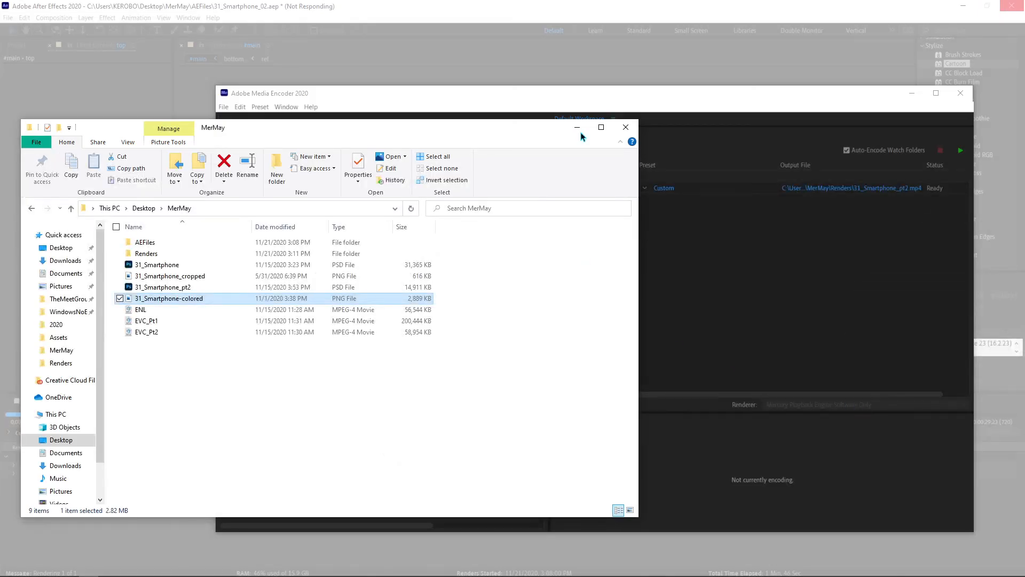
{"action": "left_click", "coordinate": [588, 11]}
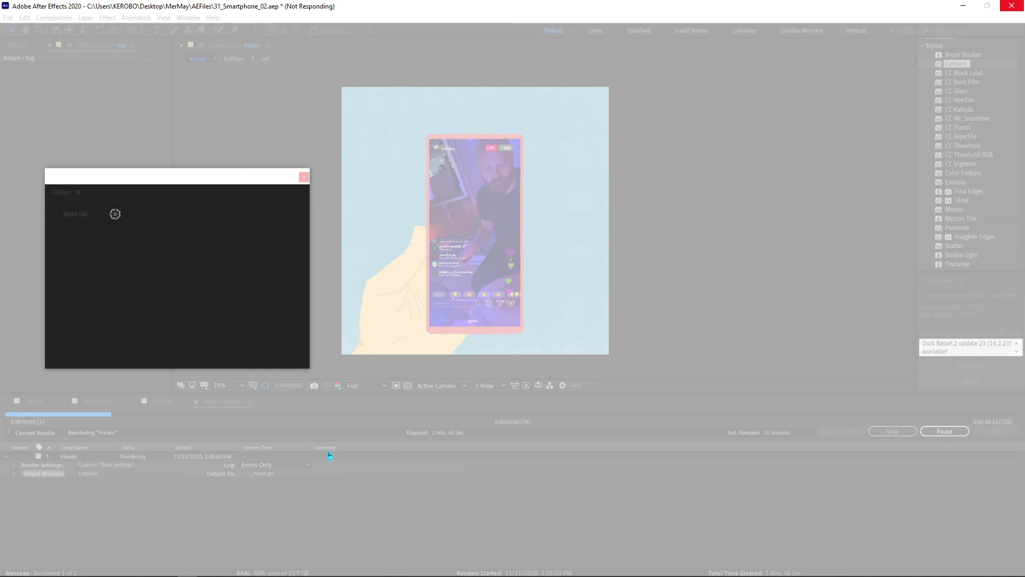
{"action": "left_click", "coordinate": [214, 571]}
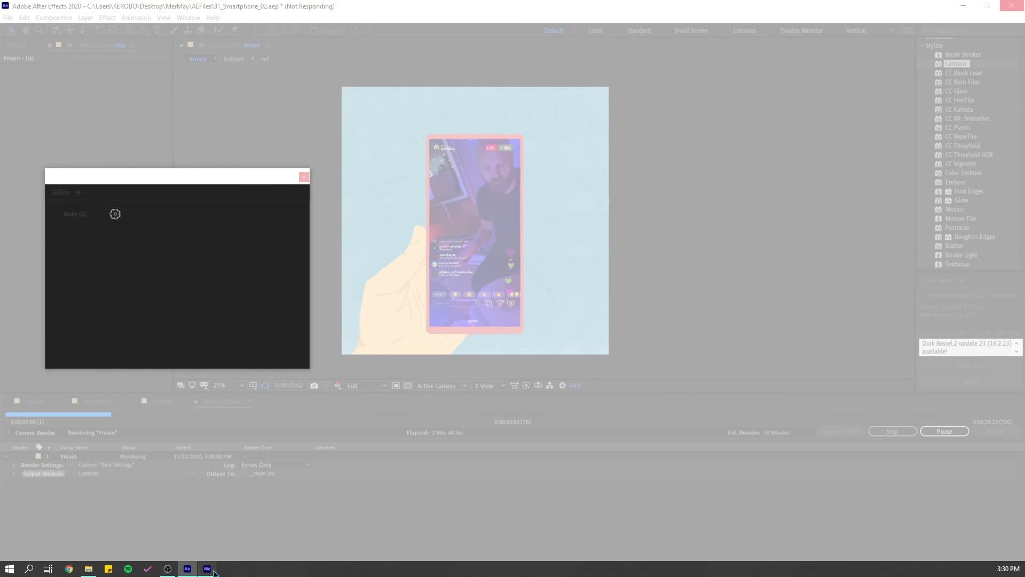
{"action": "left_click", "coordinate": [497, 5]}
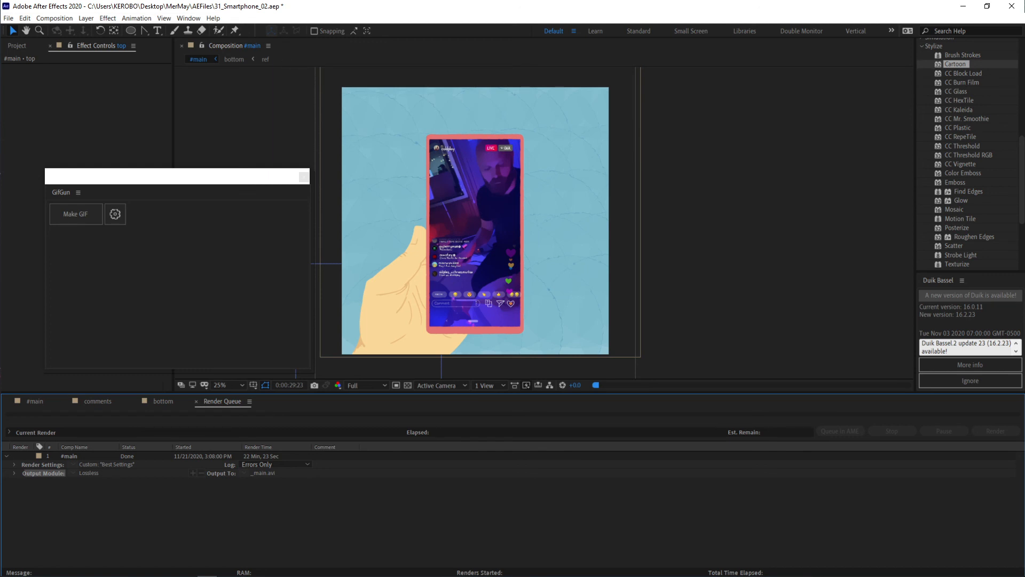
{"action": "left_click_drag", "start_coordinate": [201, 178], "coordinate": [224, 178]}
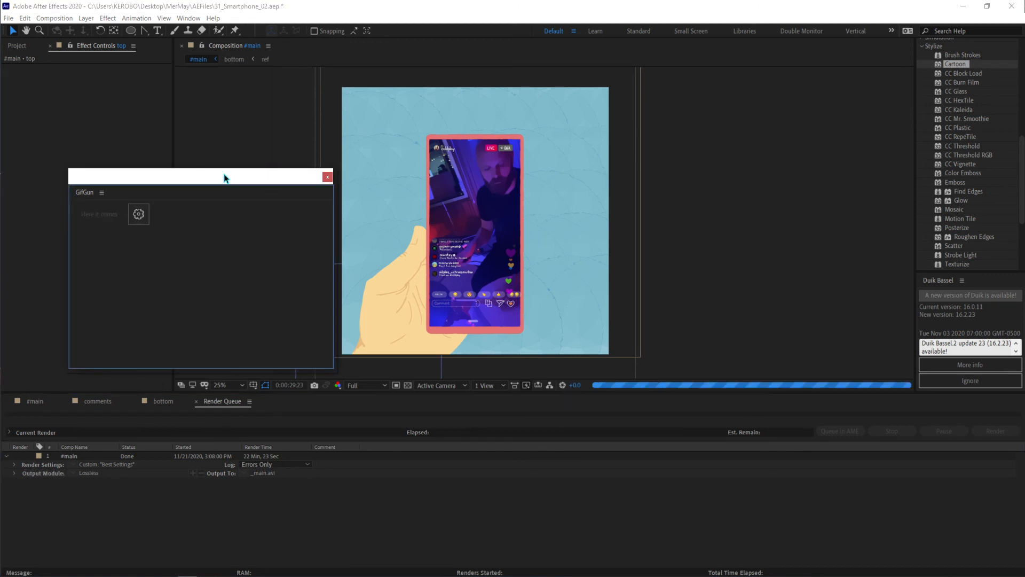
{"action": "left_click_drag", "start_coordinate": [224, 178], "coordinate": [224, 178]}
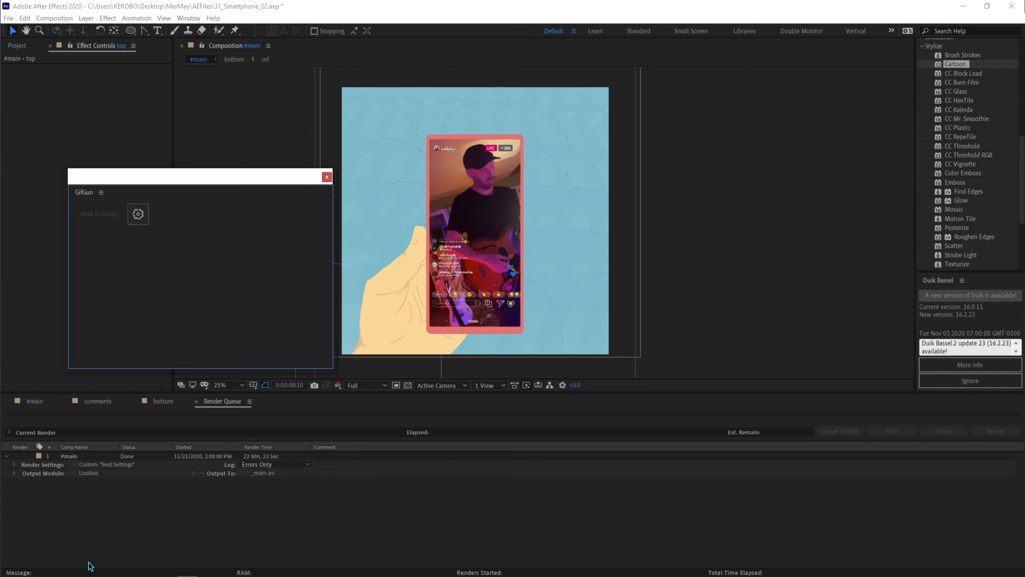
{"action": "mouse_move", "coordinate": [283, 574]}
{"action": "left_click_drag", "start_coordinate": [102, 181], "coordinate": [107, 193]}
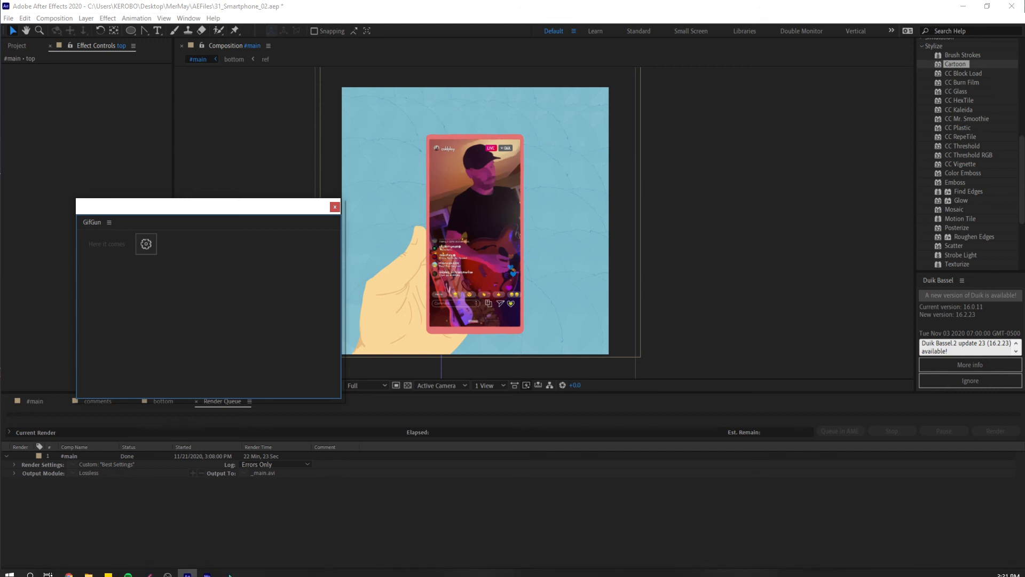
Switch to Media Encoder and check the file name and destination folder of the queued #main output without changing them.
{"action": "left_click", "coordinate": [207, 567]}
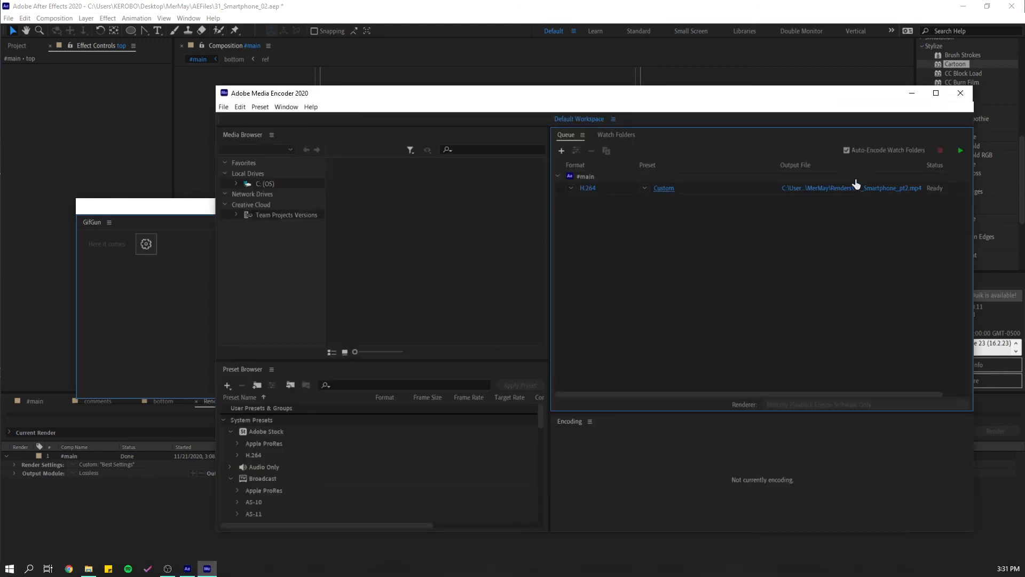
{"action": "left_click", "coordinate": [889, 191]}
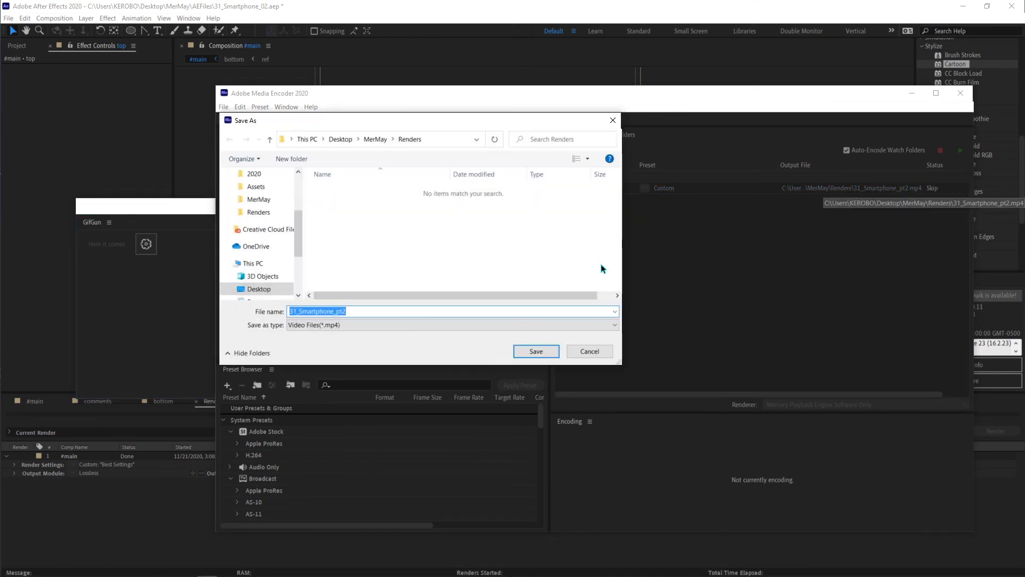
{"action": "left_click", "coordinate": [589, 351]}
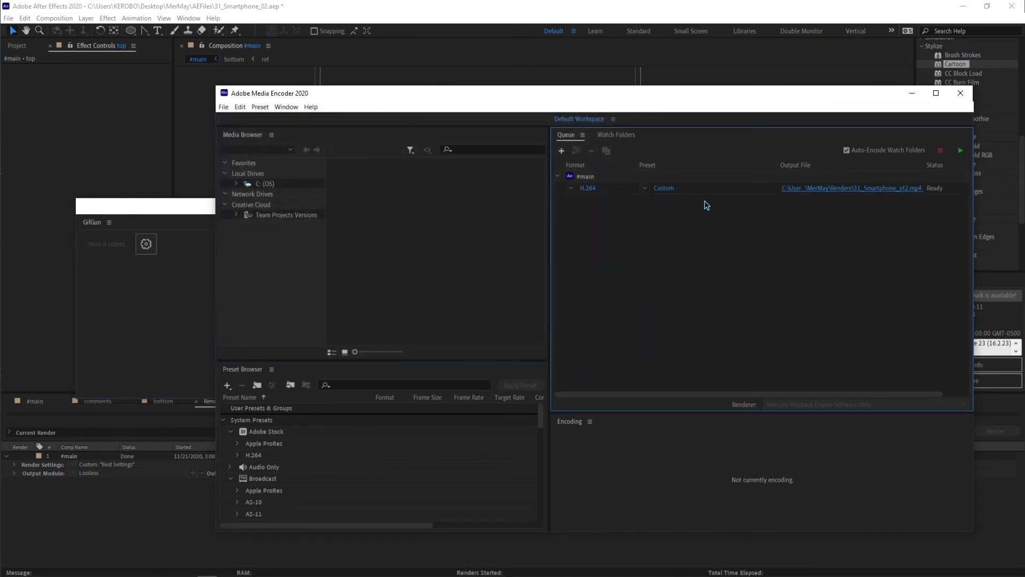
Stop matching the source frame size in the queued #main output's export settings and set it to 1080 × 1080.
{"action": "left_click", "coordinate": [659, 190]}
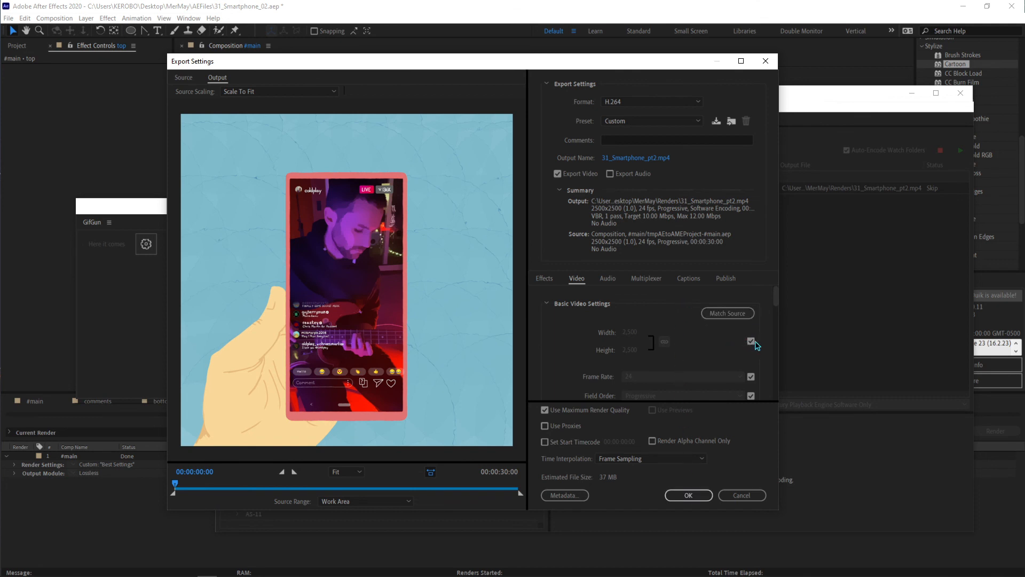
{"action": "left_click", "coordinate": [751, 342]}
{"action": "left_click", "coordinate": [629, 333]}
{"action": "type", "text": "1080"}
{"action": "key", "text": "Tab"}
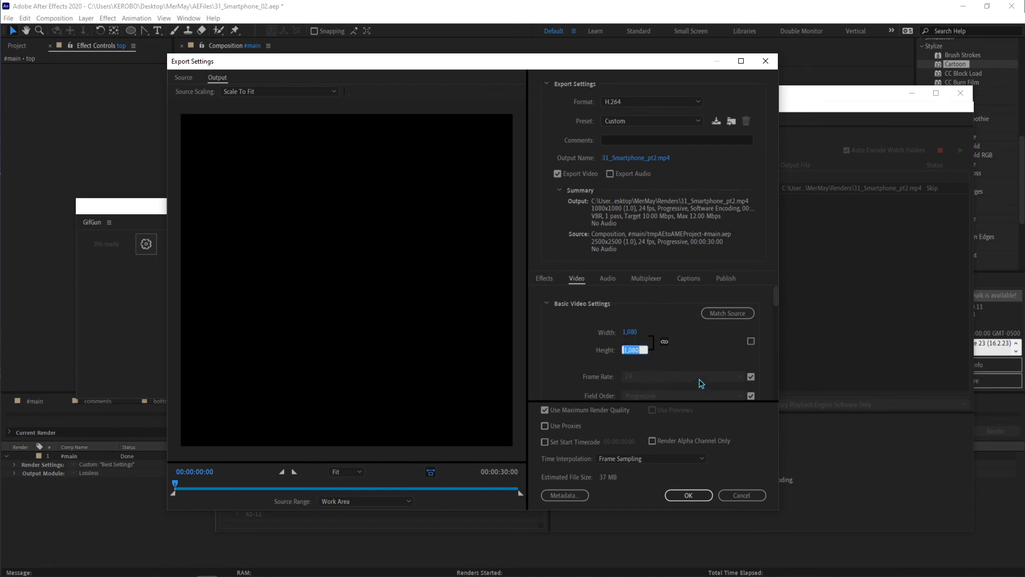
{"action": "left_click", "coordinate": [690, 499]}
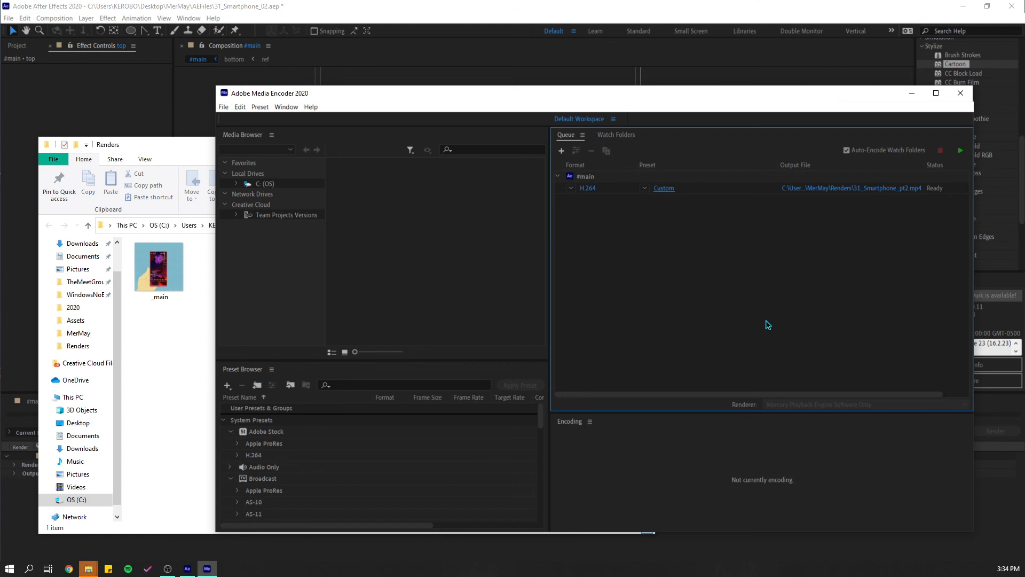
View the _main GIF from the Renders folder and close the viewer.
{"action": "left_click", "coordinate": [138, 332]}
{"action": "left_click", "coordinate": [175, 269]}
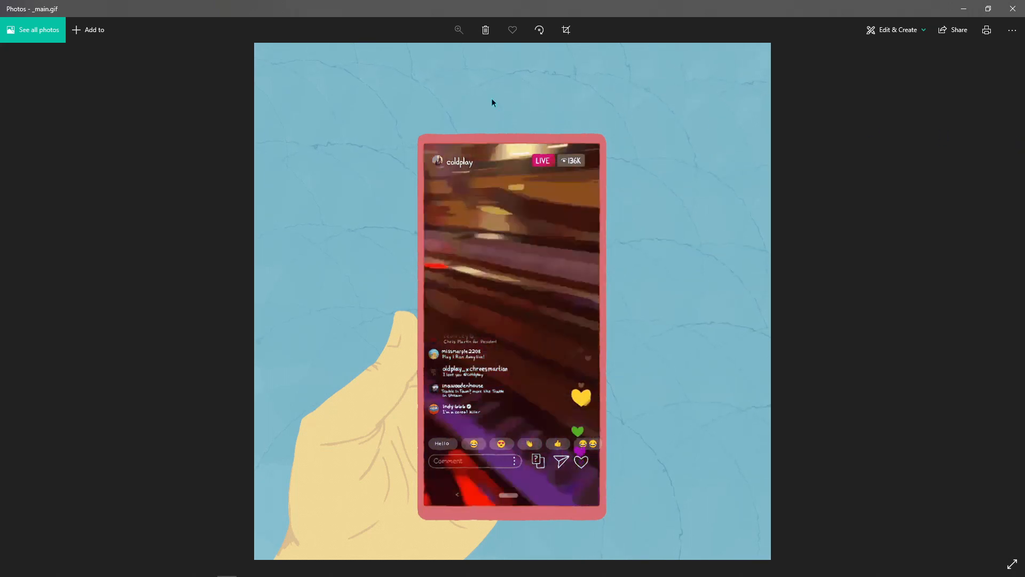
{"action": "left_click", "coordinate": [1012, 8]}
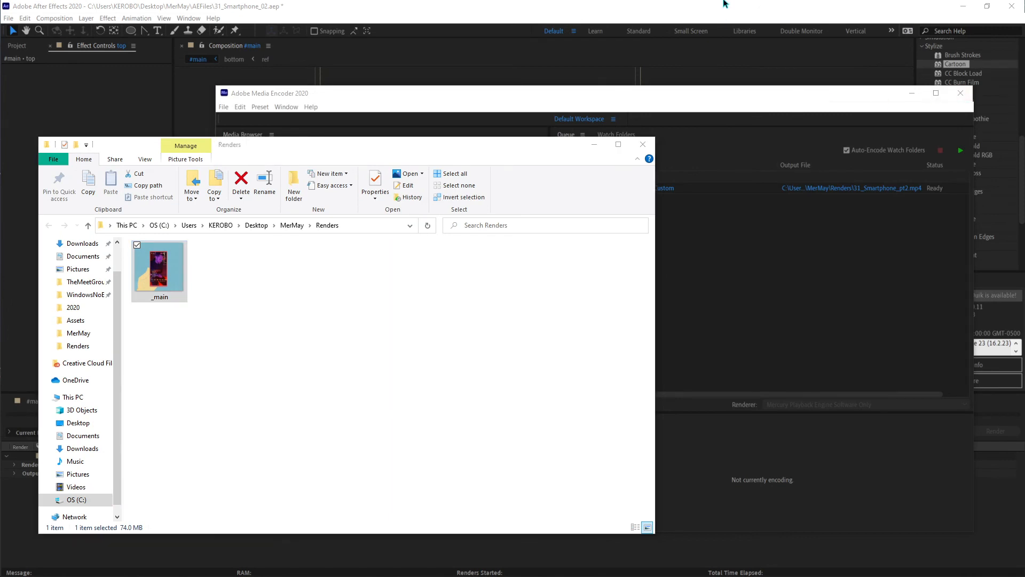
Rename the _main GIF in the Renders folder to 31_Smartphone_pt2 and close the folder window.
{"action": "left_click_drag", "start_coordinate": [340, 146], "coordinate": [419, 136]}
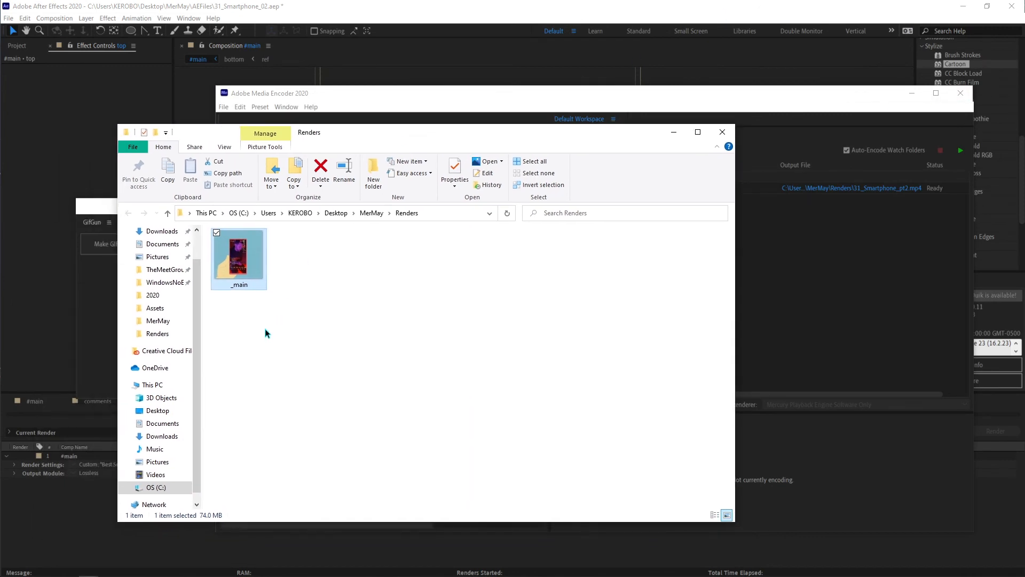
{"action": "left_click", "coordinate": [241, 285]}
{"action": "type", "text": "31_Smartpho"}
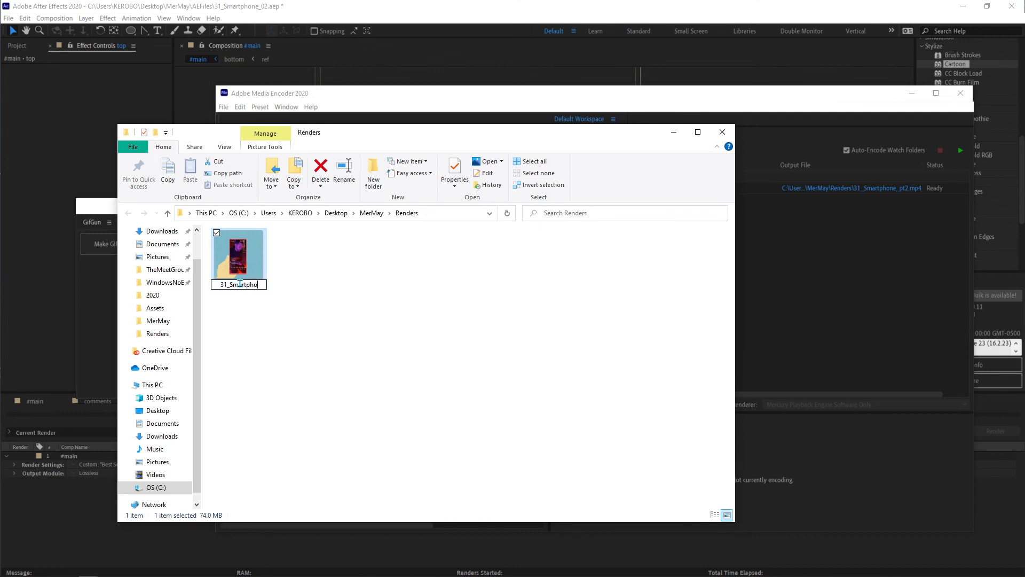
{"action": "type", "text": "ne_pt2"}
{"action": "key", "text": "Return"}
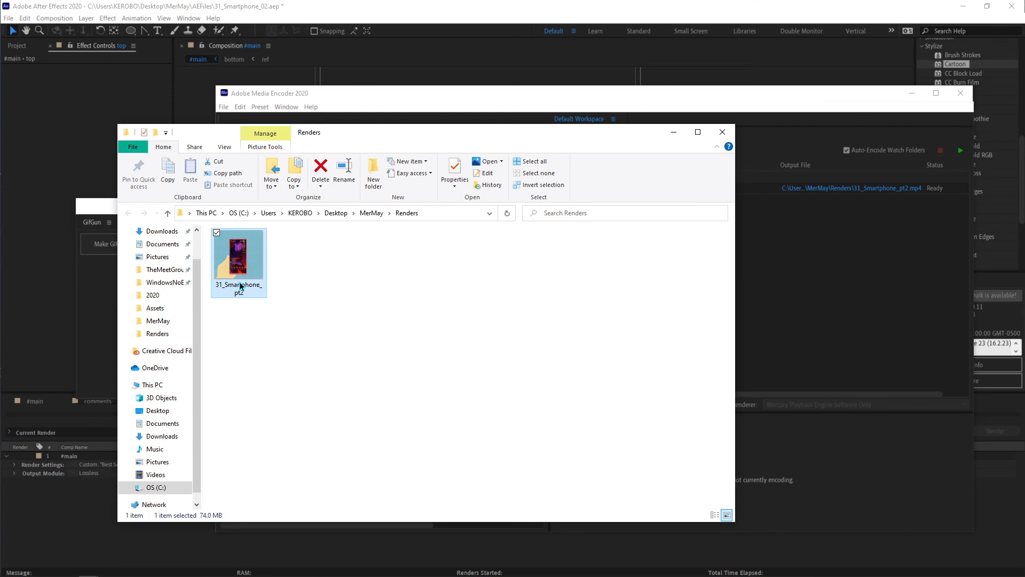
{"action": "left_click_drag", "start_coordinate": [368, 273], "coordinate": [482, 347]}
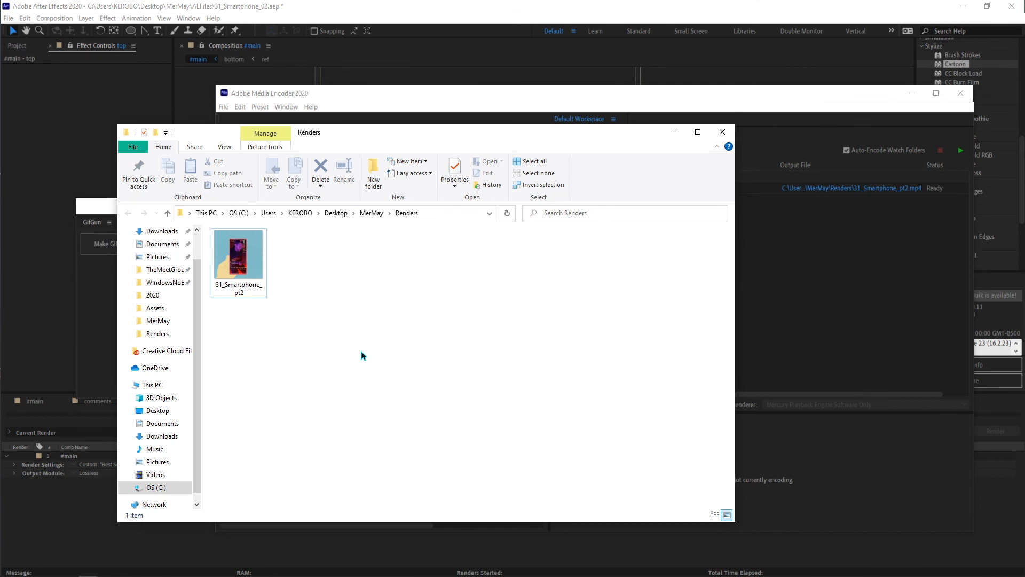
{"action": "left_click", "coordinate": [722, 132]}
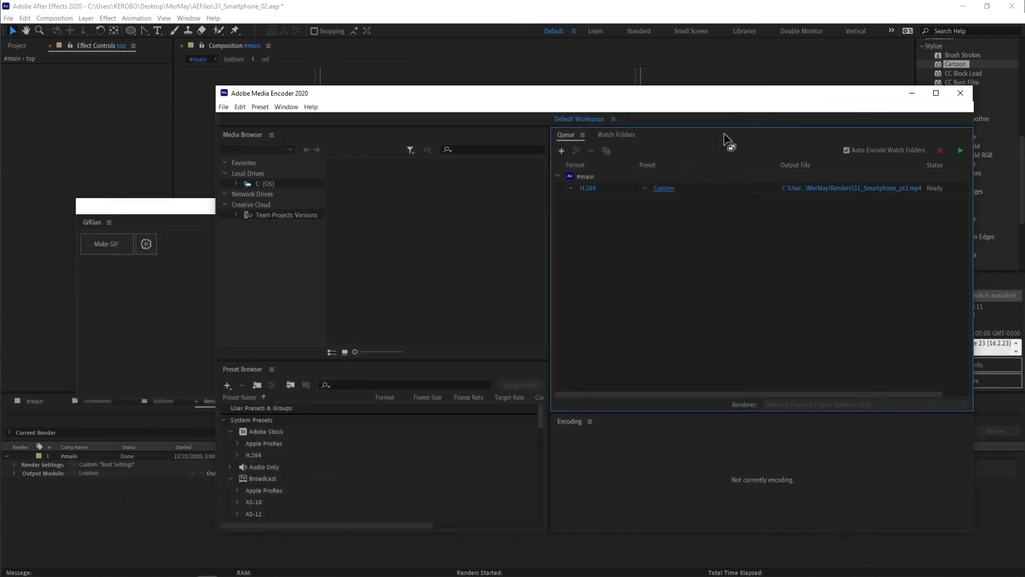
Save the 31_Smartphone_02.aep project in After Effects and return to the Media Encoder queue.
{"action": "left_click_drag", "start_coordinate": [526, 100], "coordinate": [534, 103]}
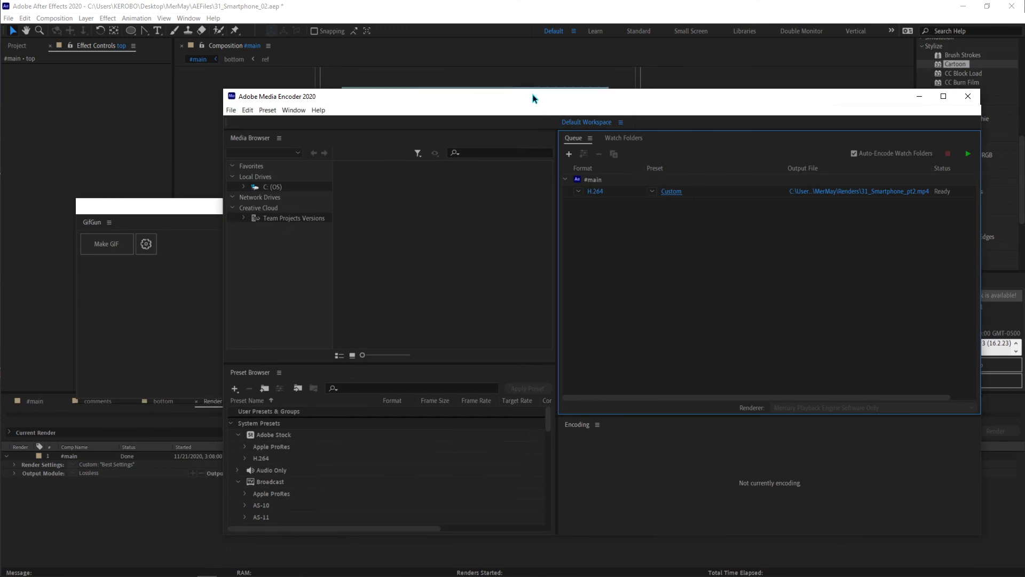
{"action": "left_click", "coordinate": [72, 5]}
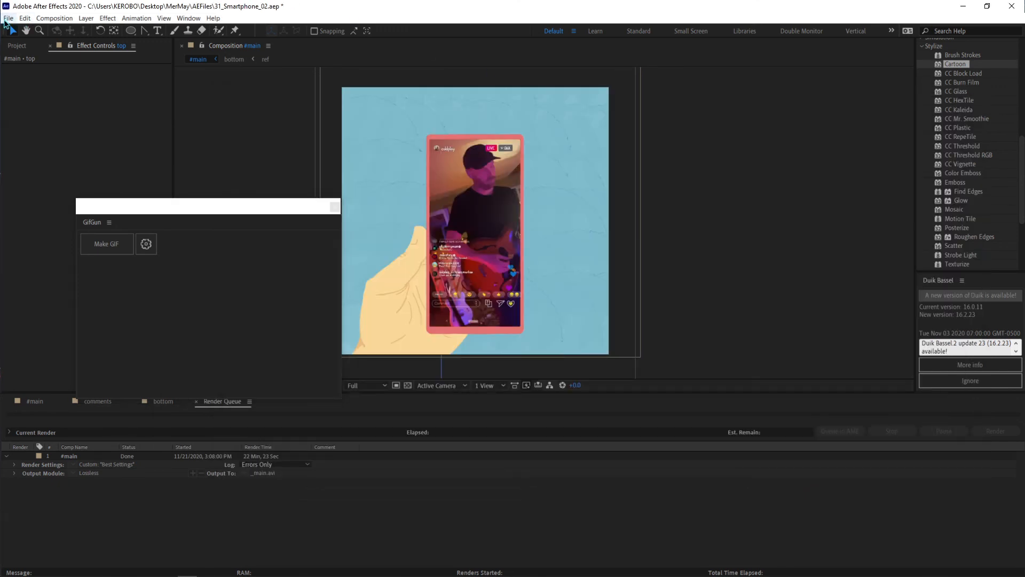
{"action": "left_click", "coordinate": [9, 18]}
{"action": "left_click", "coordinate": [39, 108]}
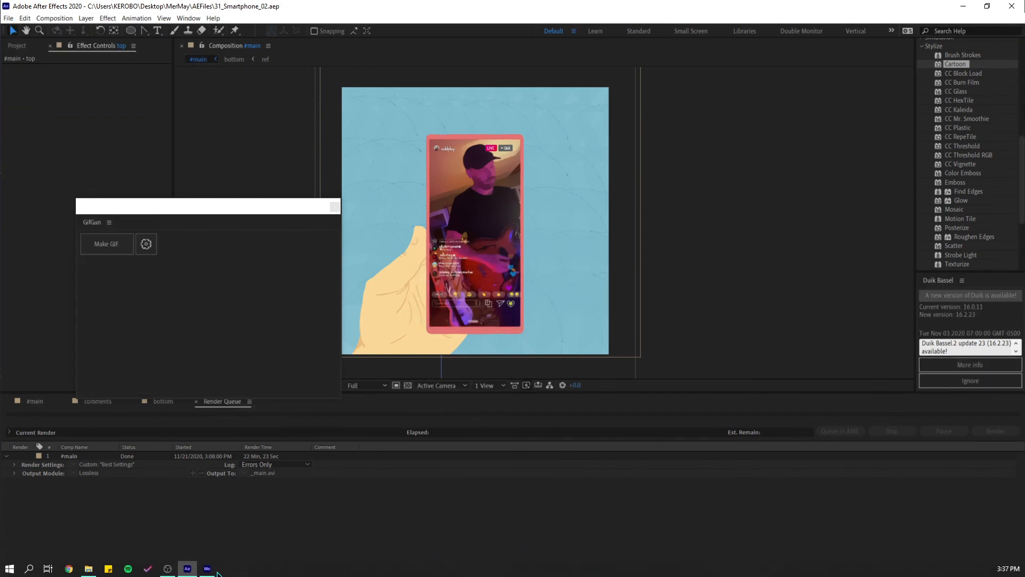
{"action": "left_click", "coordinate": [210, 569]}
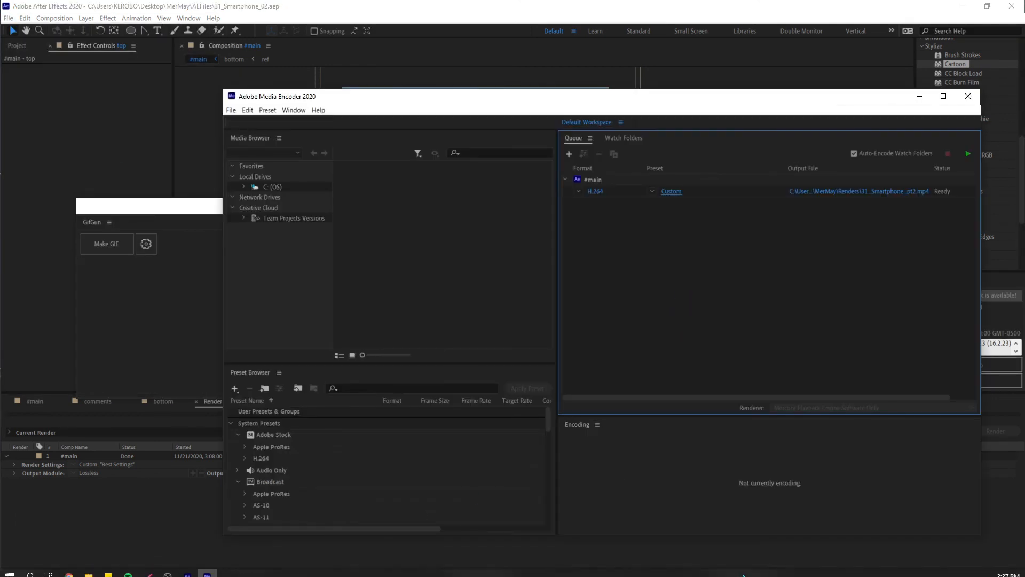
{"action": "left_click_drag", "start_coordinate": [705, 96], "coordinate": [679, 92]}
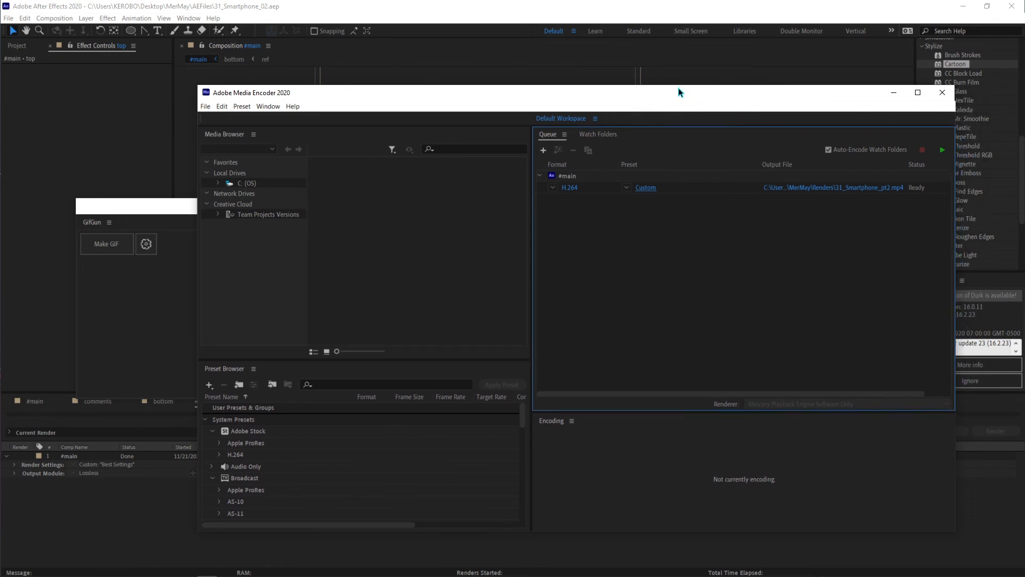